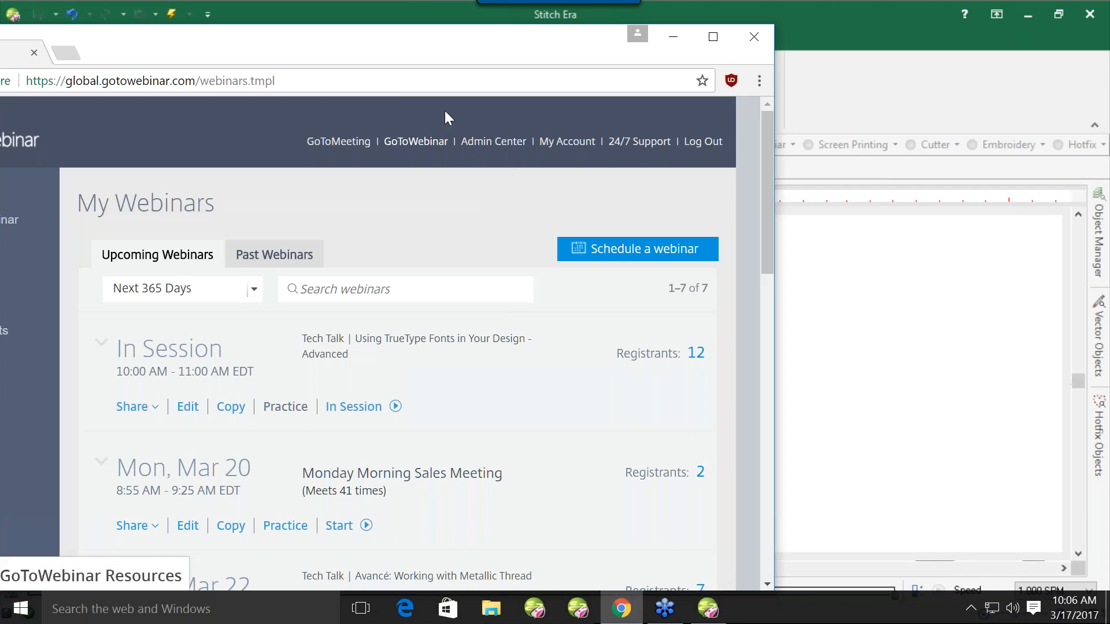
Switch to Chrome, search Google for "Corporate Logos" and maximize the browser window
{"action": "left_click", "coordinate": [426, 22]}
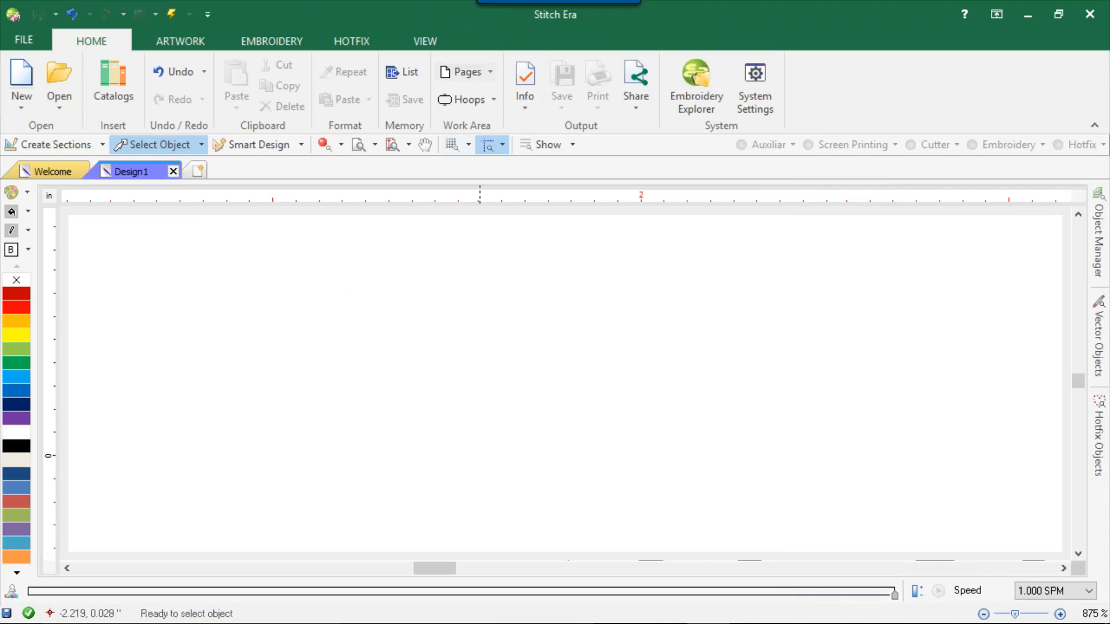
{"action": "mouse_move", "coordinate": [603, 615]}
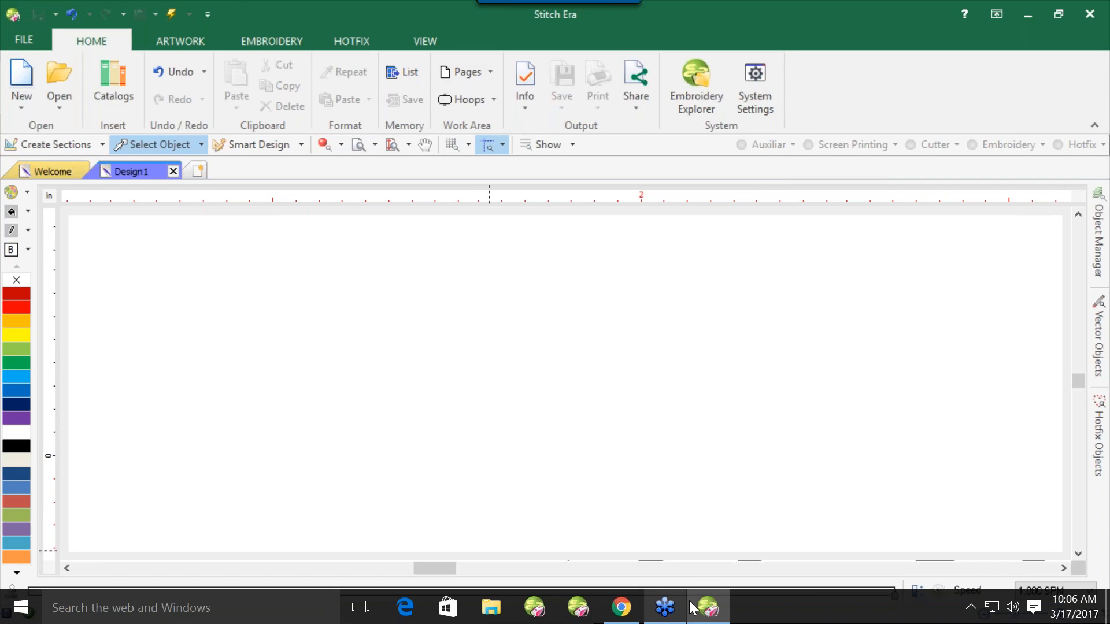
{"action": "left_click", "coordinate": [621, 611]}
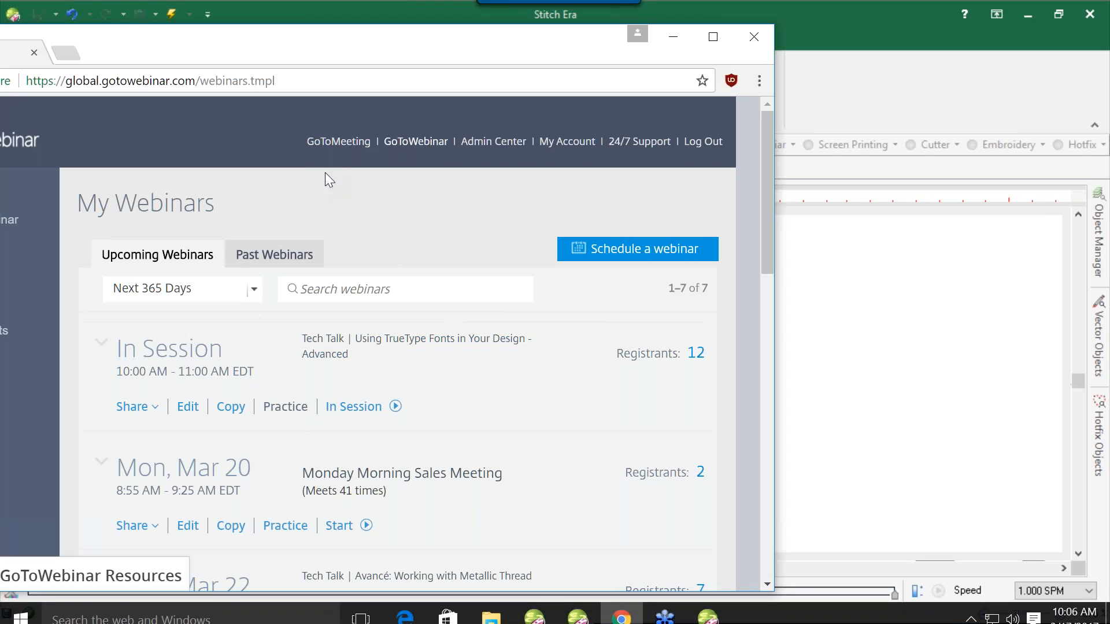
{"action": "left_click", "coordinate": [295, 81]}
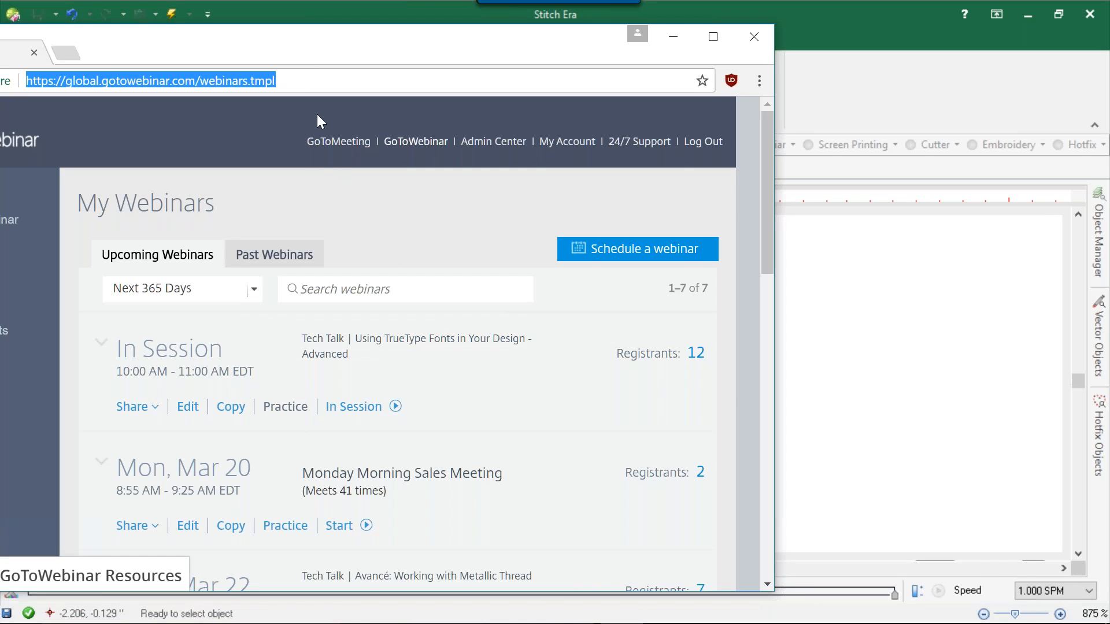
{"action": "type", "text": "corporate"}
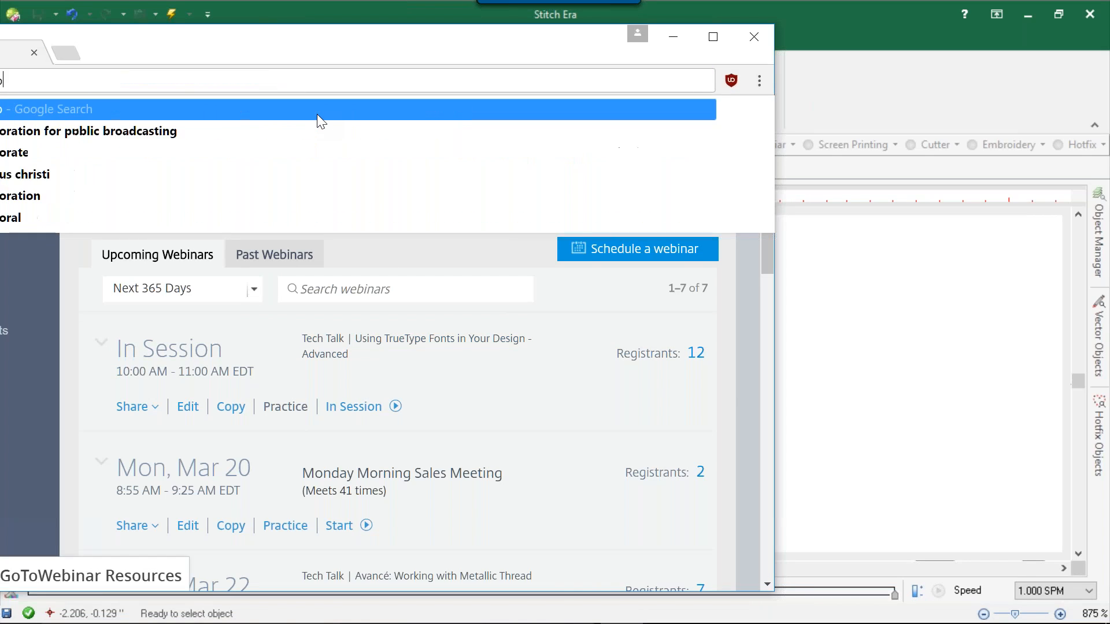
{"action": "type", "text": " Logos"}
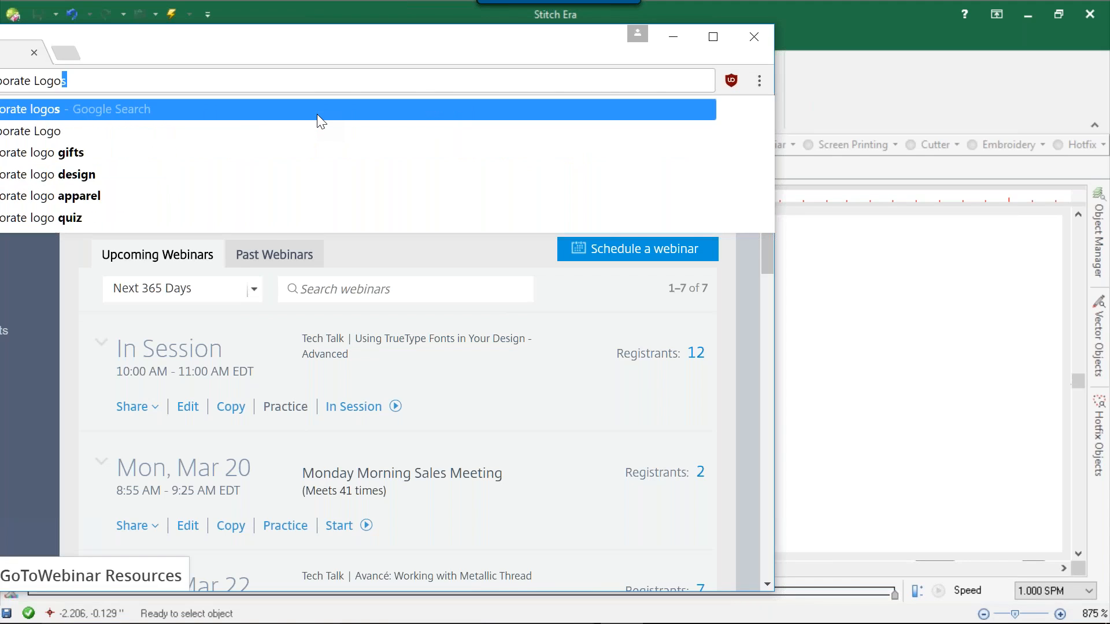
{"action": "key", "text": "Return"}
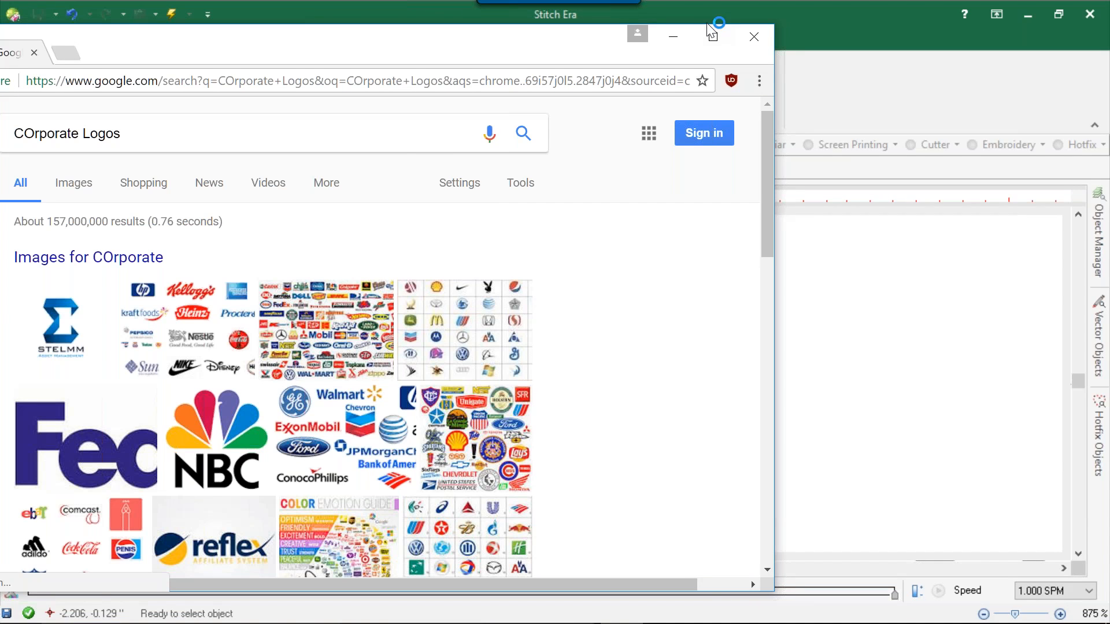
{"action": "left_click", "coordinate": [713, 34]}
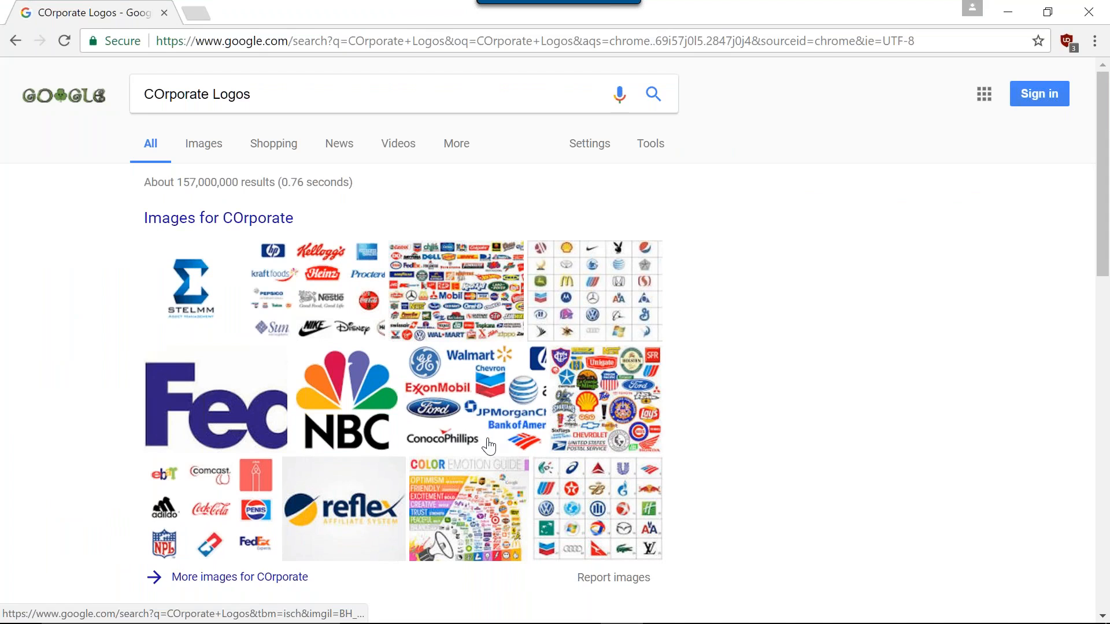
Browse the corporate logo image results and open the preview of the Albatros Corporación logo
{"action": "scroll", "coordinate": [474, 454], "scroll_direction": "down", "scroll_amount": 1}
{"action": "scroll", "coordinate": [445, 448], "scroll_direction": "down", "scroll_amount": 1}
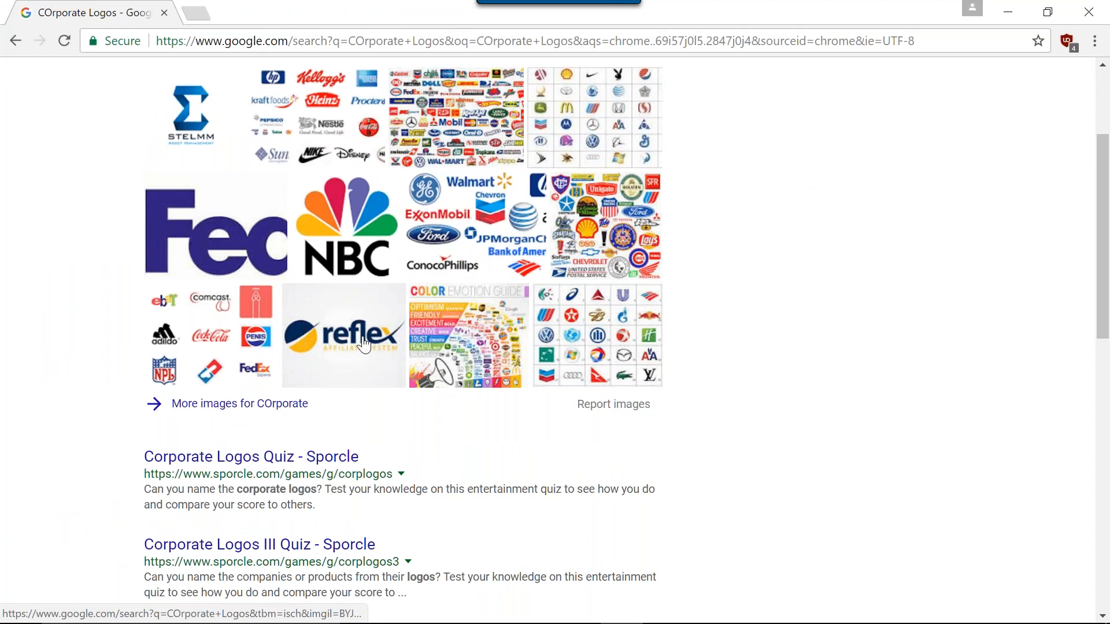
{"action": "scroll", "coordinate": [287, 188], "scroll_direction": "up", "scroll_amount": 3}
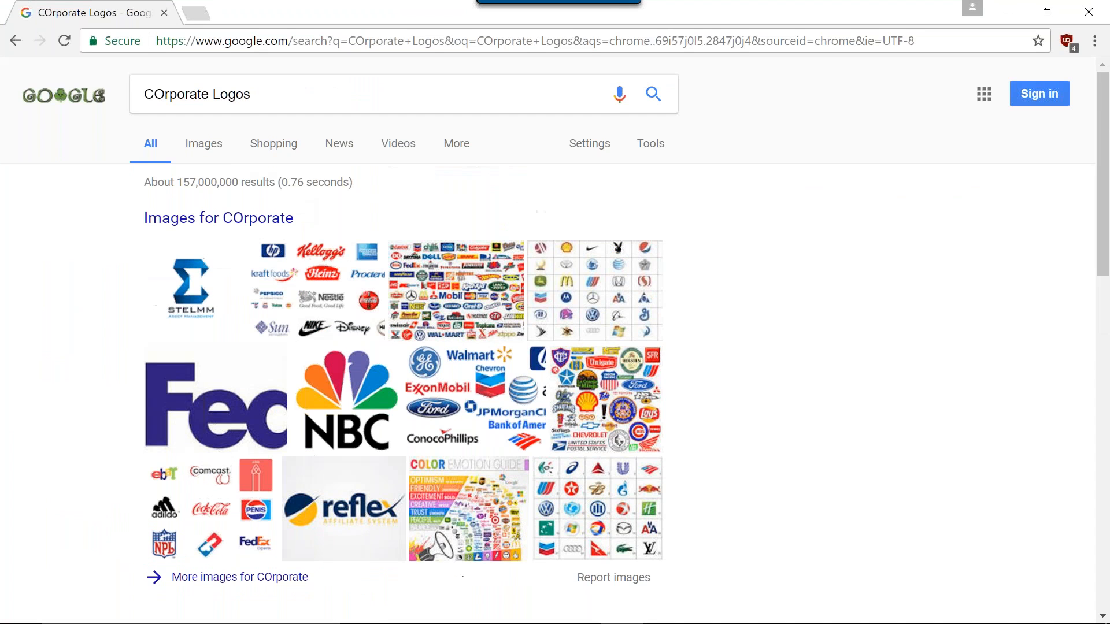
{"action": "left_click", "coordinate": [206, 142]}
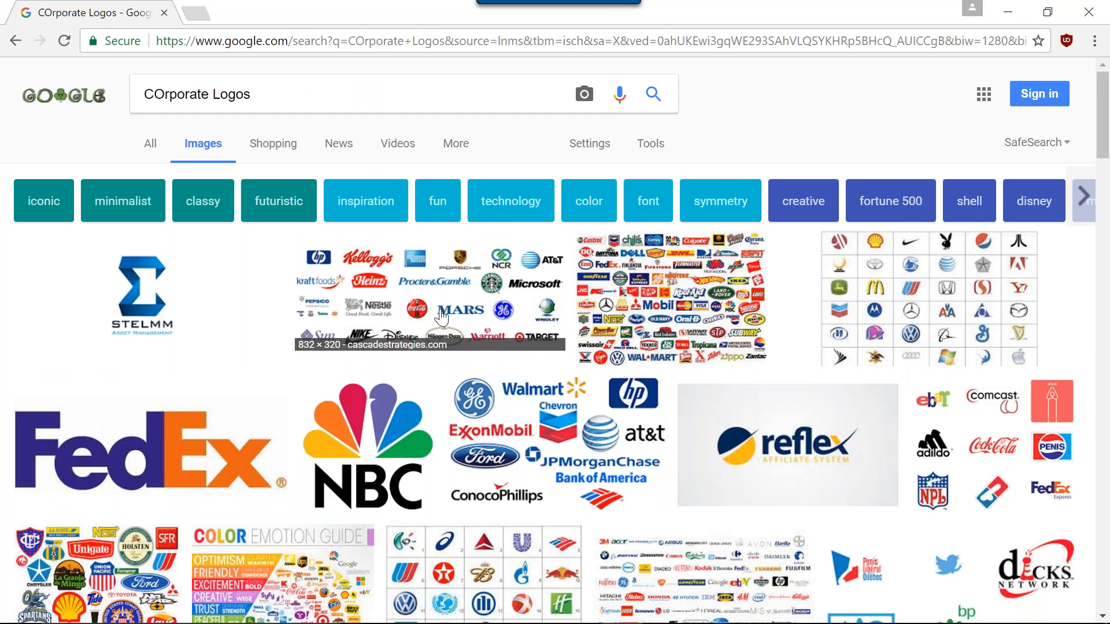
{"action": "scroll", "coordinate": [441, 317], "scroll_direction": "down", "scroll_amount": 6}
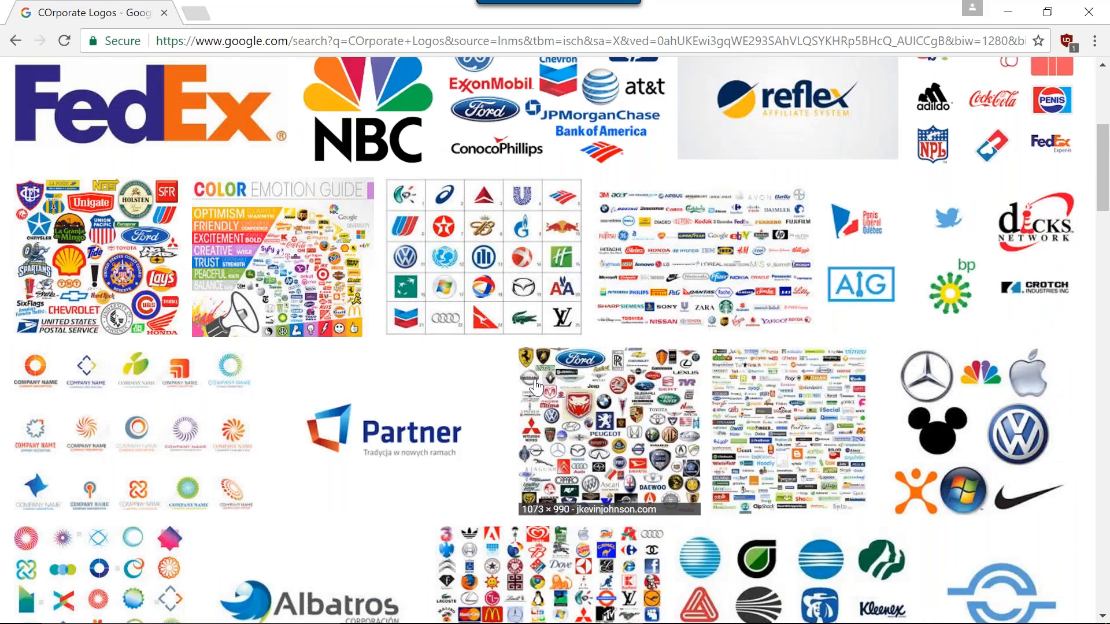
{"action": "scroll", "coordinate": [537, 386], "scroll_direction": "down", "scroll_amount": 2}
{"action": "scroll", "coordinate": [657, 373], "scroll_direction": "down", "scroll_amount": 2}
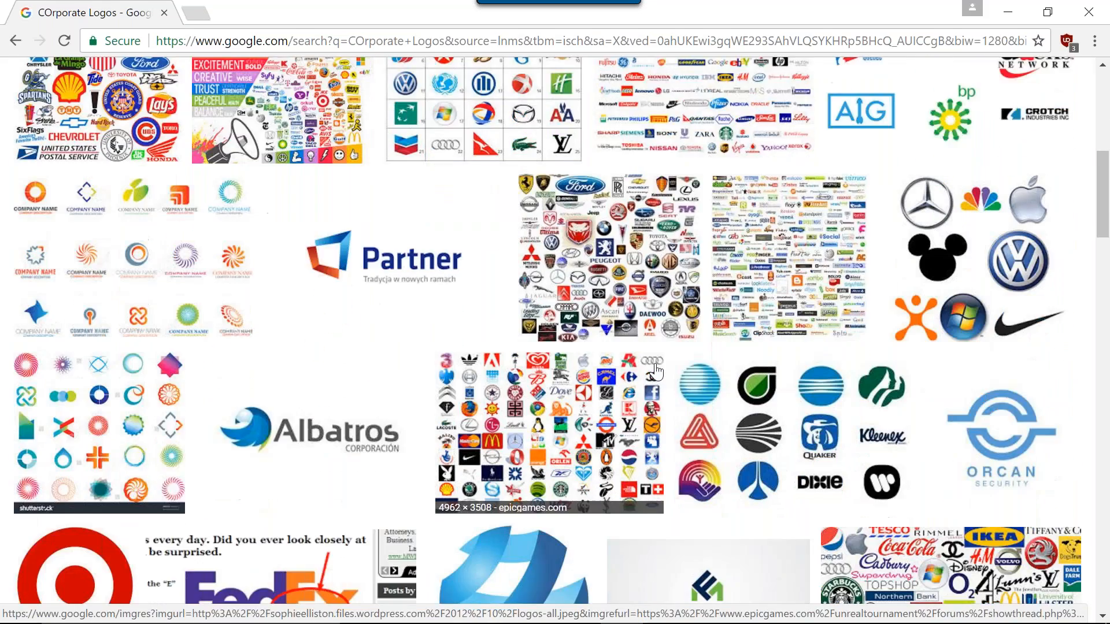
{"action": "scroll", "coordinate": [658, 373], "scroll_direction": "down", "scroll_amount": 2}
{"action": "left_click_drag", "start_coordinate": [334, 438], "coordinate": [327, 356]}
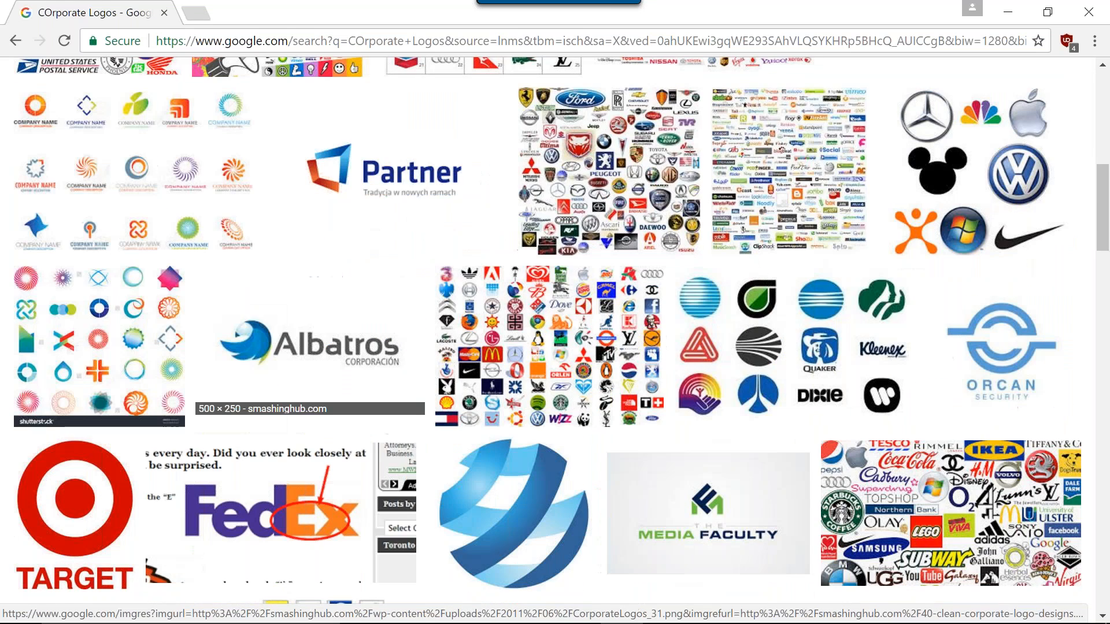
{"action": "left_click", "coordinate": [326, 356]}
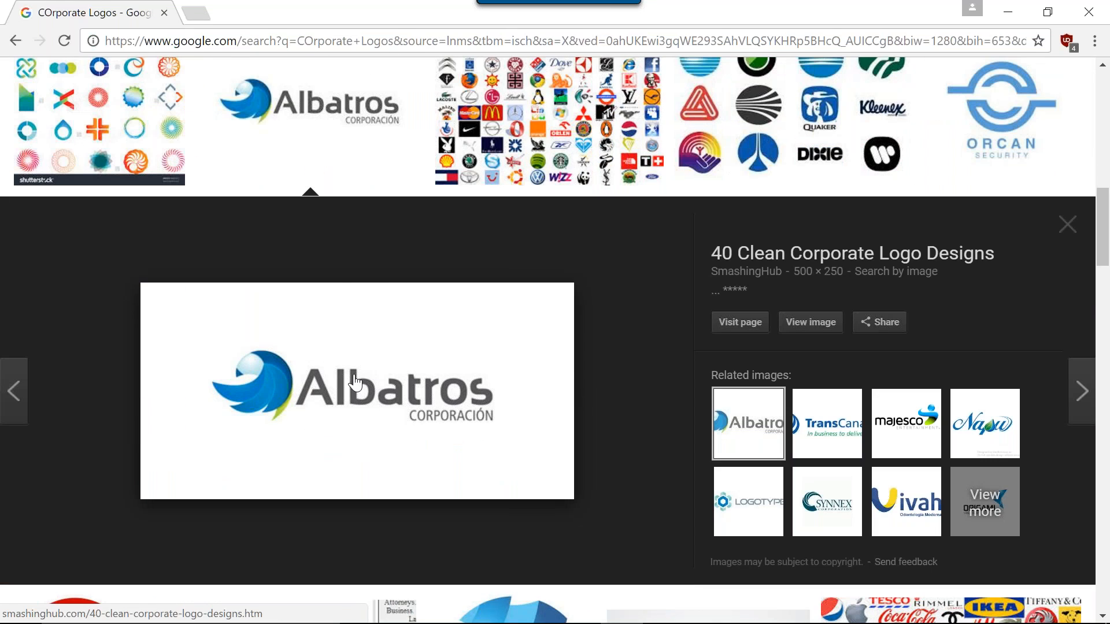
Save the Albatros logo to the Desktop as the PNG image CorporateLogos_31
{"action": "right_click", "coordinate": [354, 373]}
{"action": "left_click", "coordinate": [416, 244]}
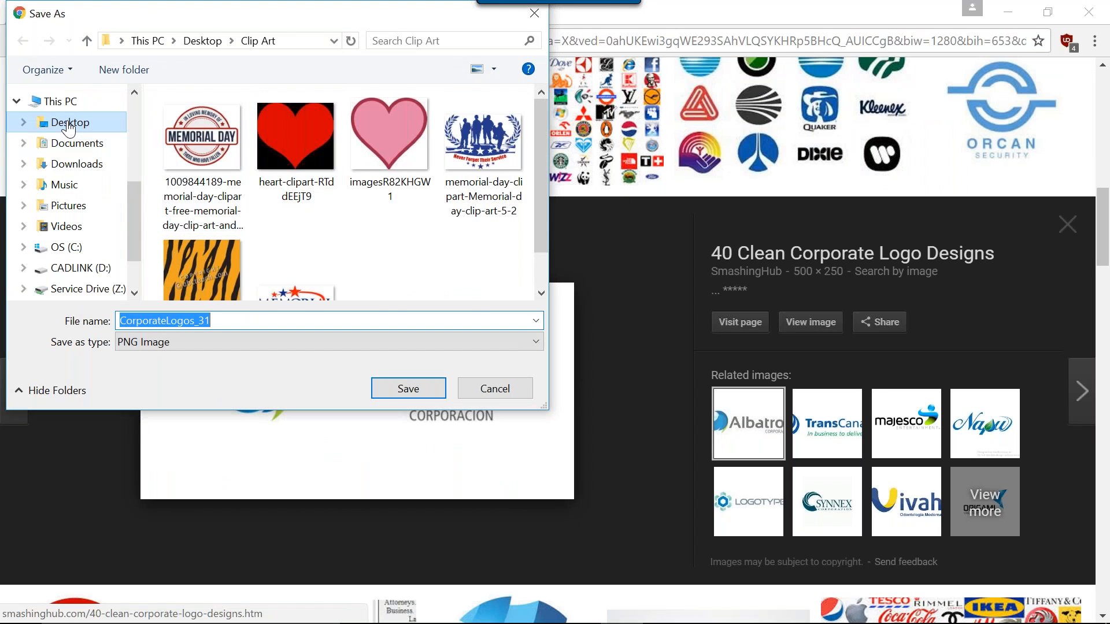
{"action": "left_click", "coordinate": [69, 122]}
{"action": "left_click", "coordinate": [394, 391]}
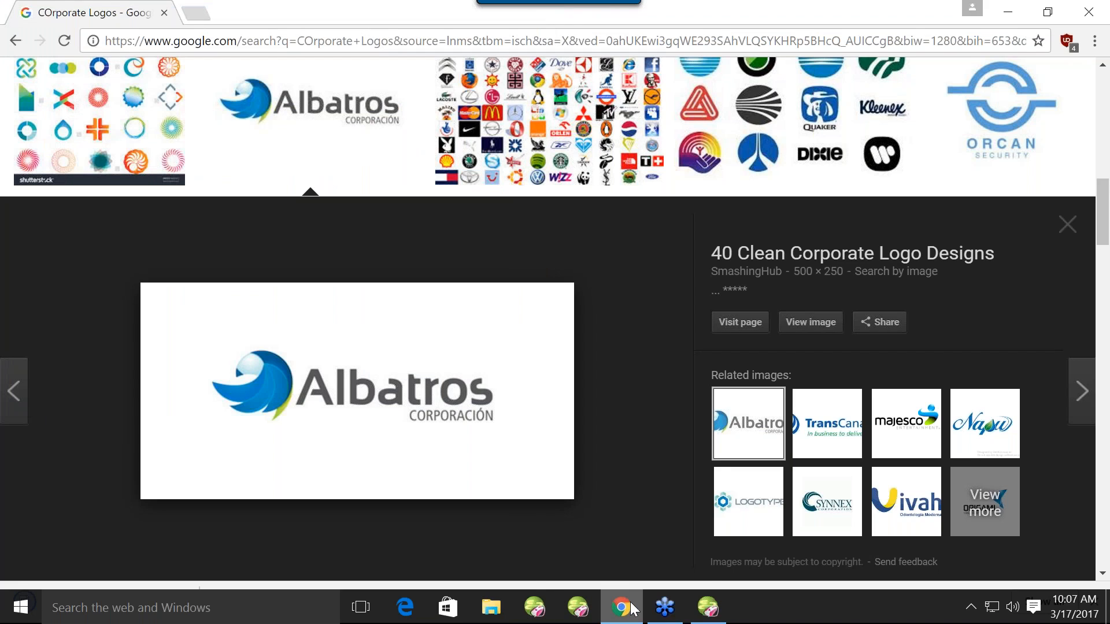
Switch to Stitch Era and insert the Albatros logo from the Desktop folder into the design using Catalogs, closing the catalog when finished
{"action": "left_click", "coordinate": [629, 610]}
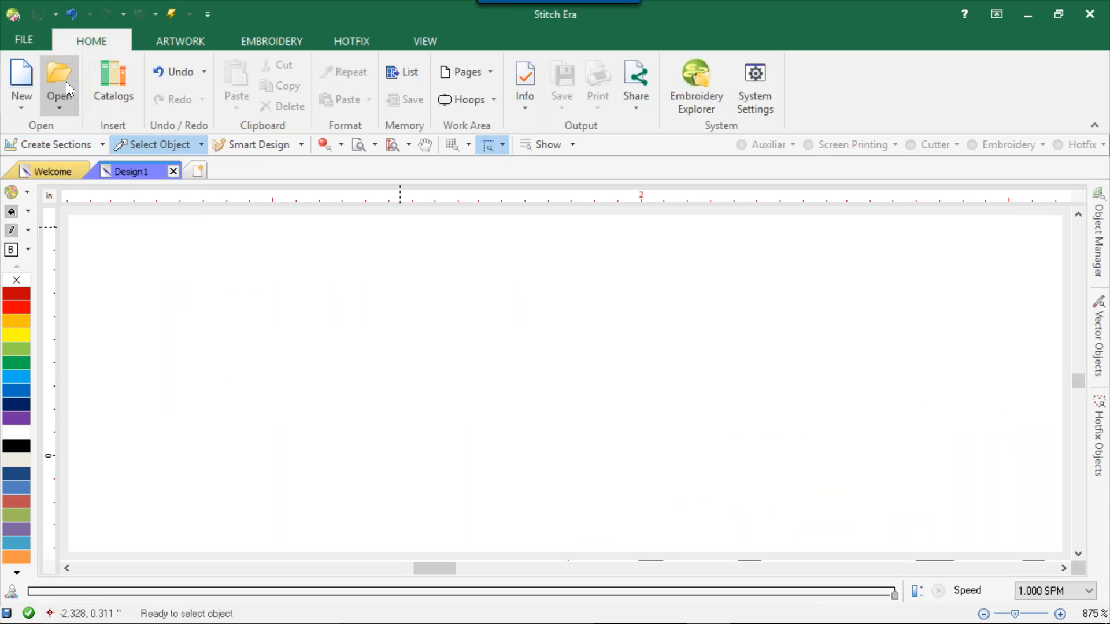
{"action": "left_click", "coordinate": [113, 85]}
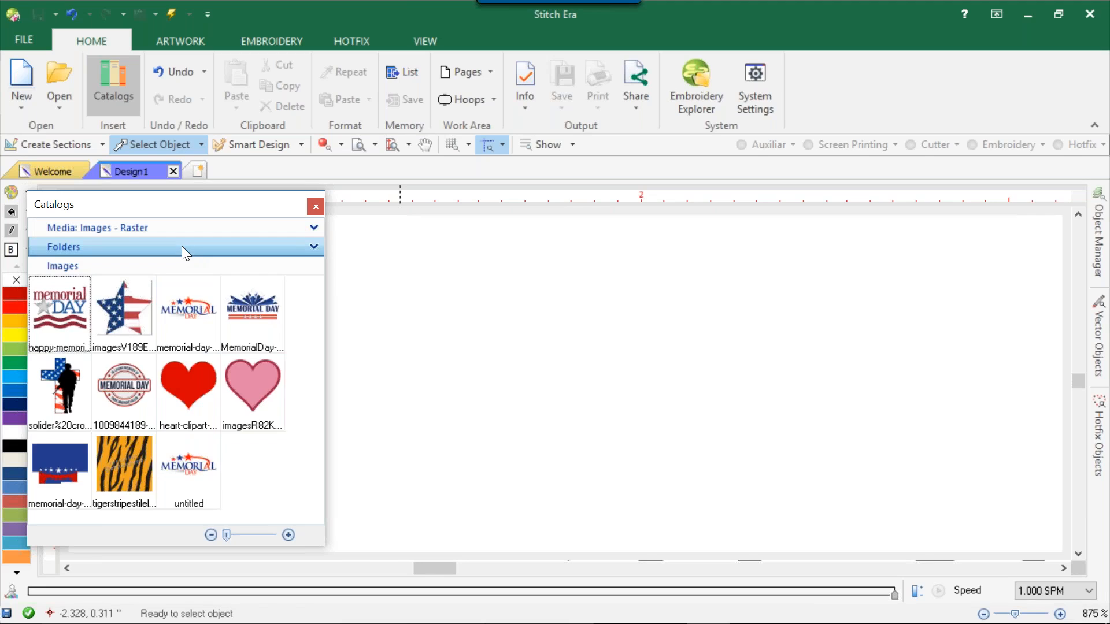
{"action": "scroll", "coordinate": [181, 245], "scroll_direction": "down", "scroll_amount": 2}
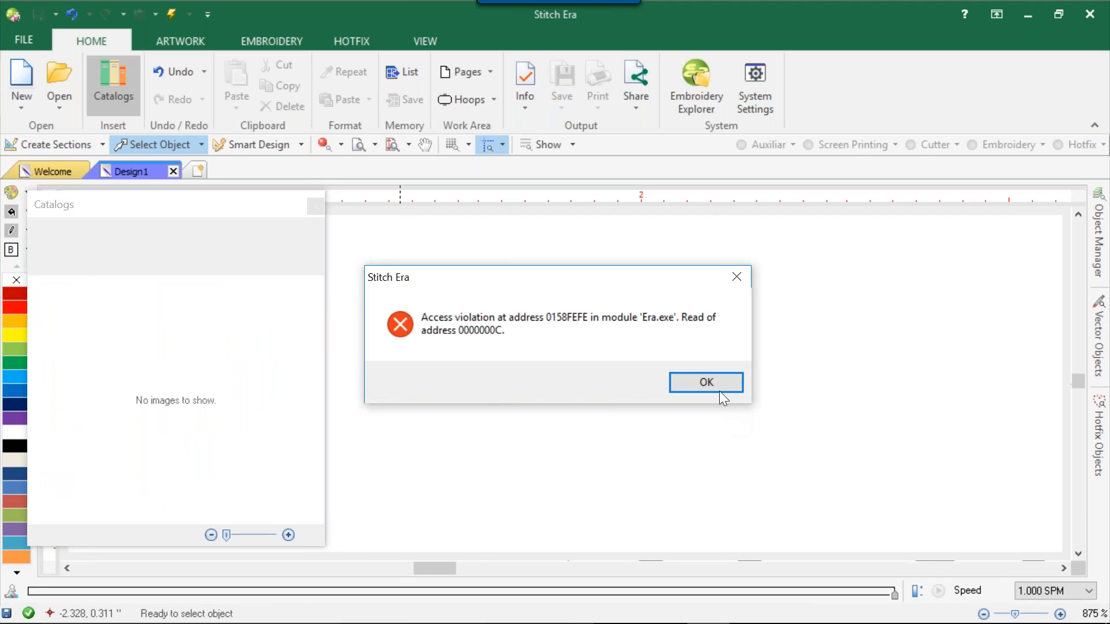
{"action": "left_click", "coordinate": [720, 388]}
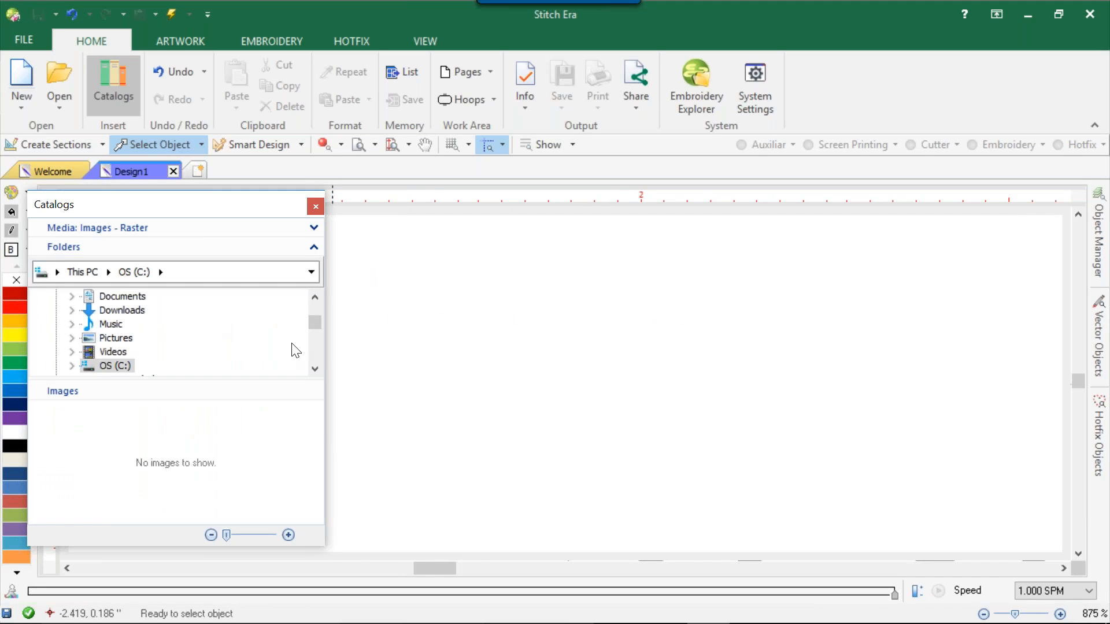
{"action": "left_click_drag", "start_coordinate": [310, 324], "coordinate": [309, 310]}
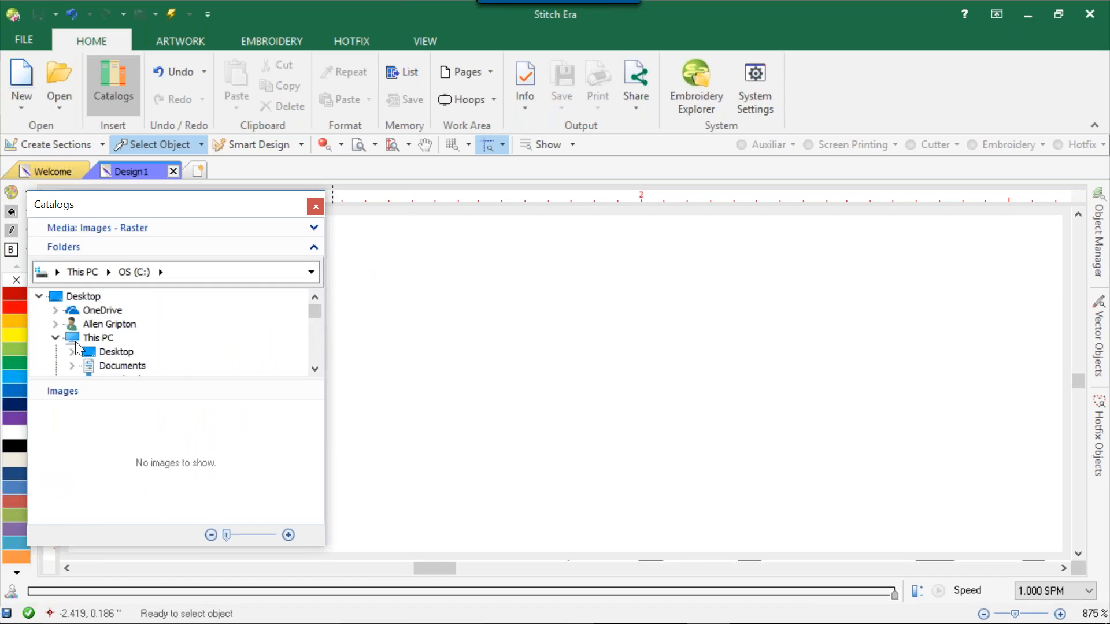
{"action": "left_click", "coordinate": [110, 351]}
{"action": "left_click_drag", "start_coordinate": [181, 431], "coordinate": [558, 378]}
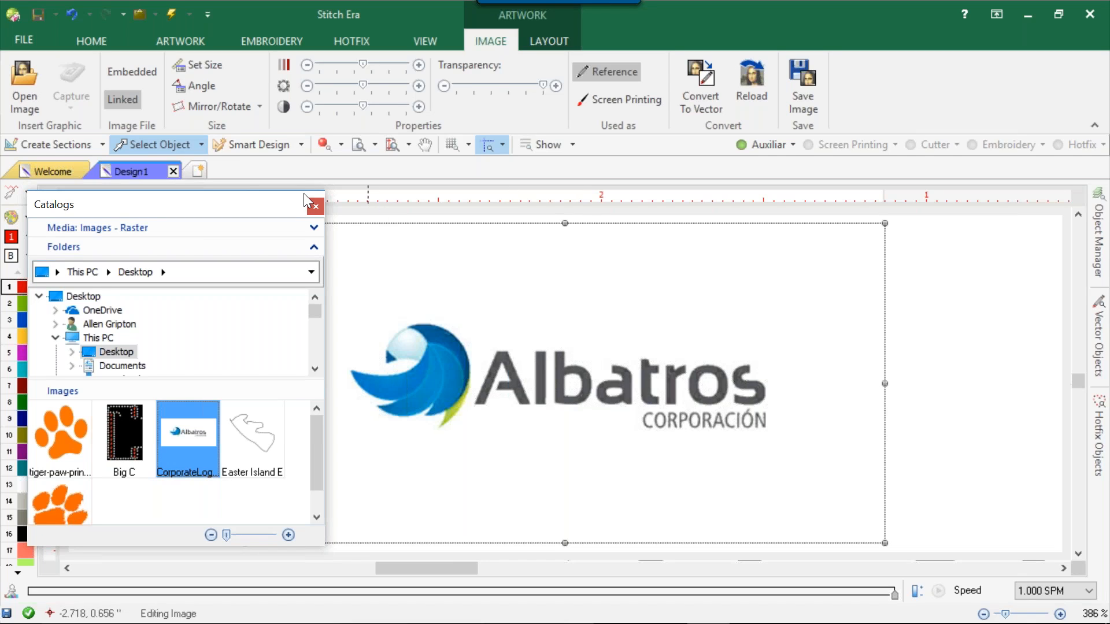
{"action": "left_click", "coordinate": [315, 206]}
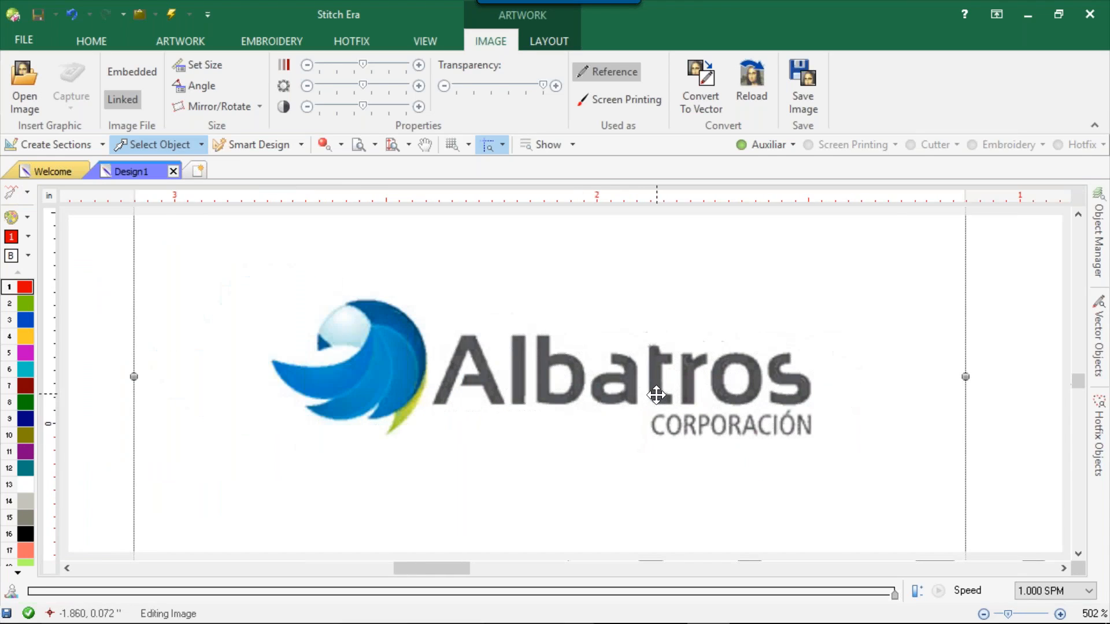
Inspect the logo's lettering up close, open it in Image Filtering and filter it down to 8 colors
{"action": "scroll", "coordinate": [658, 392], "scroll_direction": "up", "scroll_amount": 3}
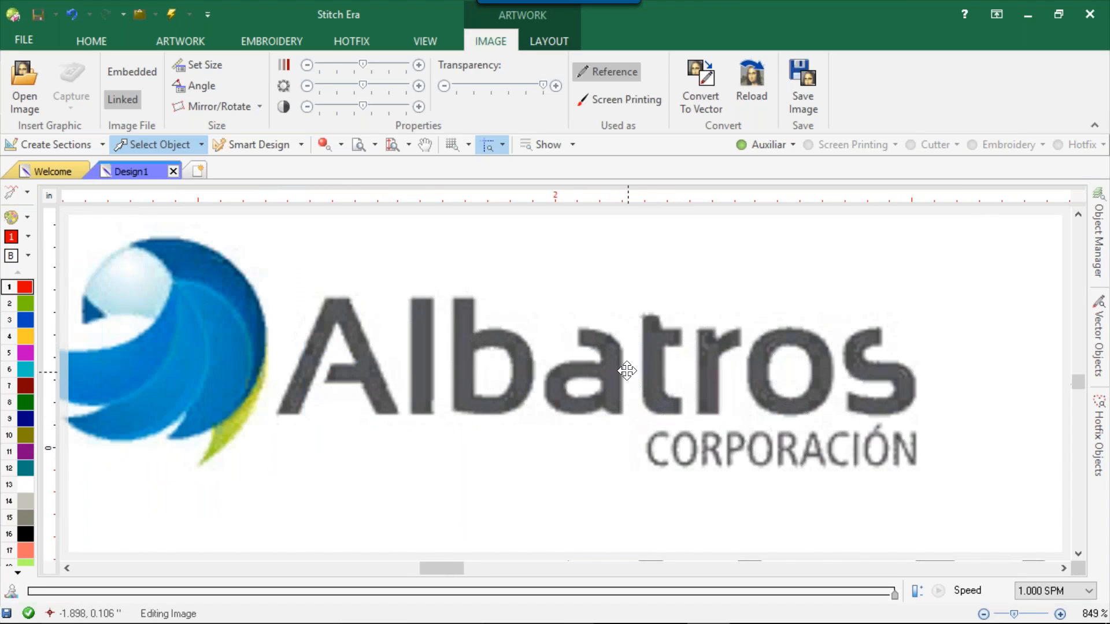
{"action": "scroll", "coordinate": [627, 366], "scroll_direction": "up", "scroll_amount": 4}
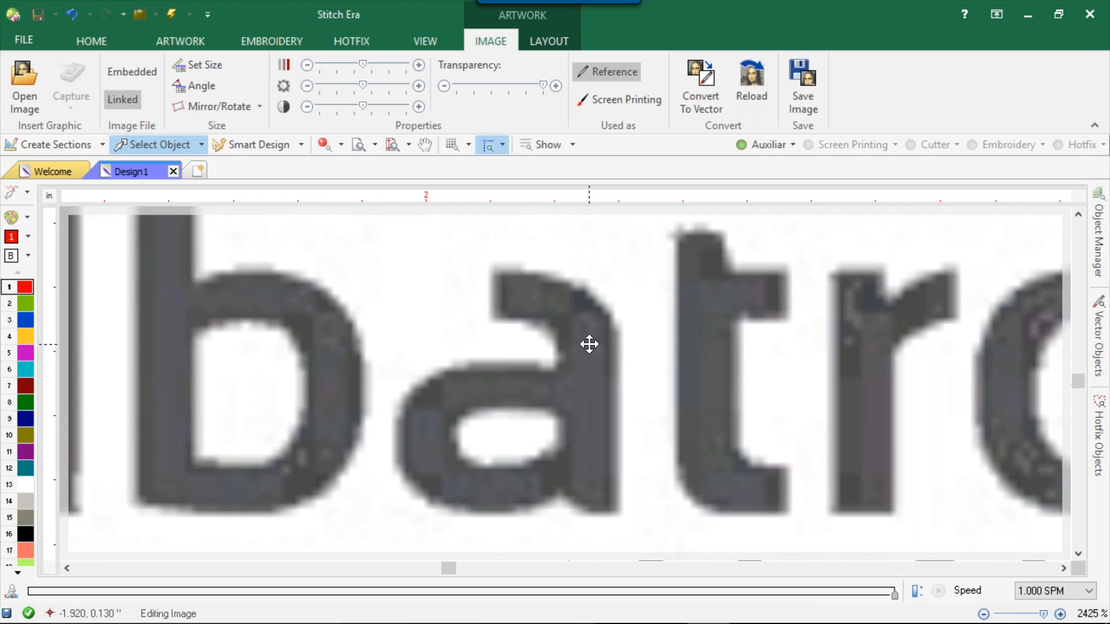
{"action": "scroll", "coordinate": [590, 341], "scroll_direction": "down", "scroll_amount": 5}
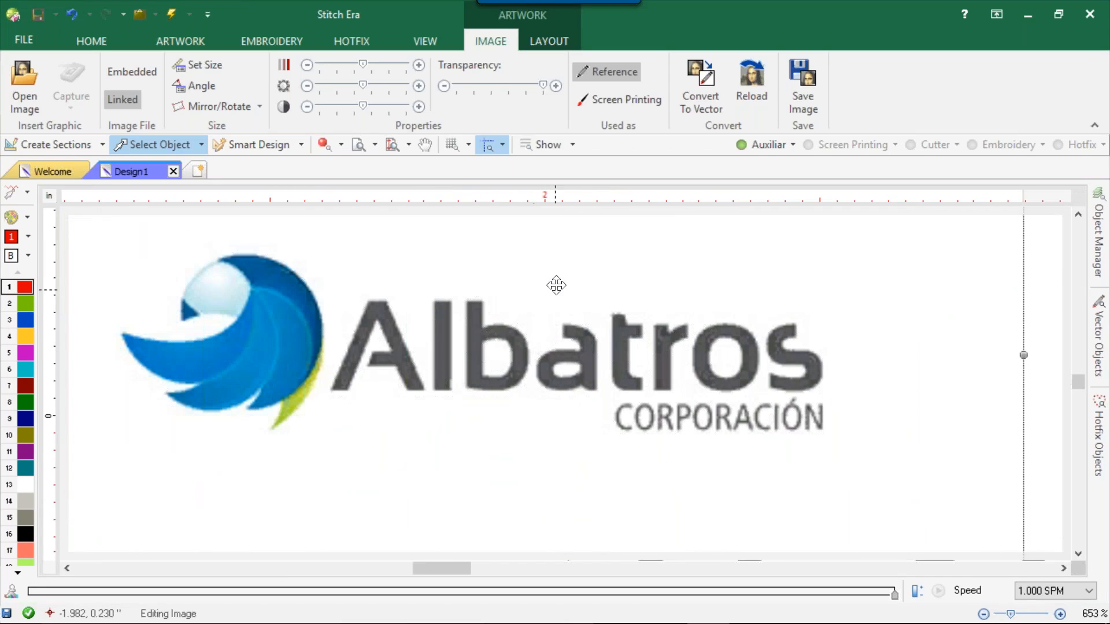
{"action": "left_click", "coordinate": [550, 39]}
{"action": "left_click", "coordinate": [492, 99]}
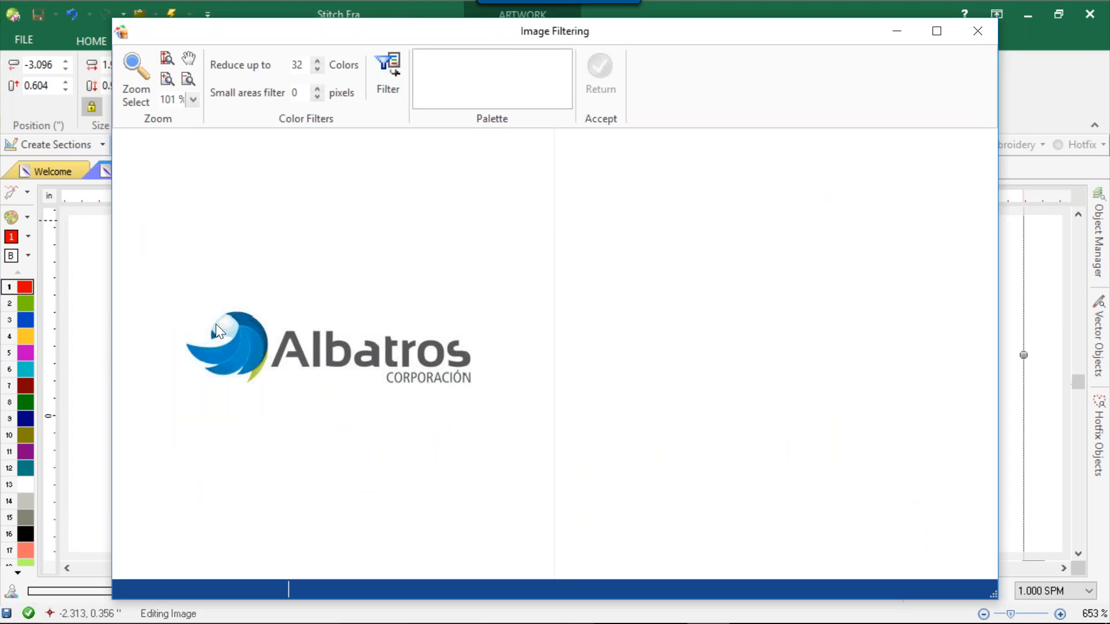
{"action": "double_click", "coordinate": [300, 63]}
{"action": "type", "text": "8"}
{"action": "left_click", "coordinate": [390, 74]}
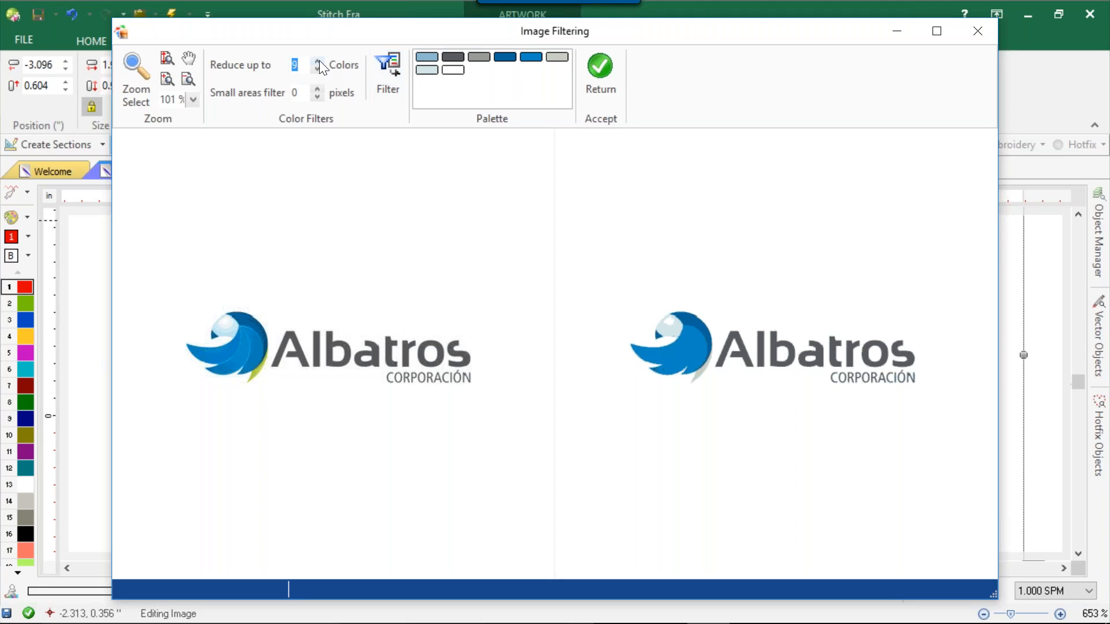
Try filtering the Albatros logo with color limits of 10, 13, 18 and 17
{"action": "left_click", "coordinate": [318, 60]}
{"action": "left_click", "coordinate": [380, 69]}
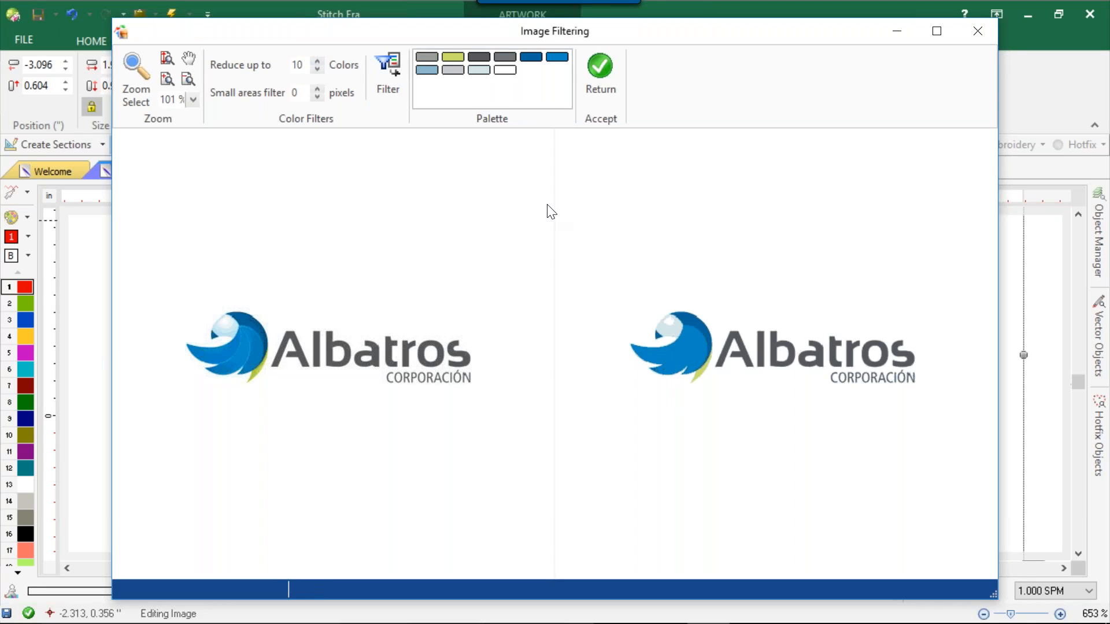
{"action": "left_click", "coordinate": [319, 61]}
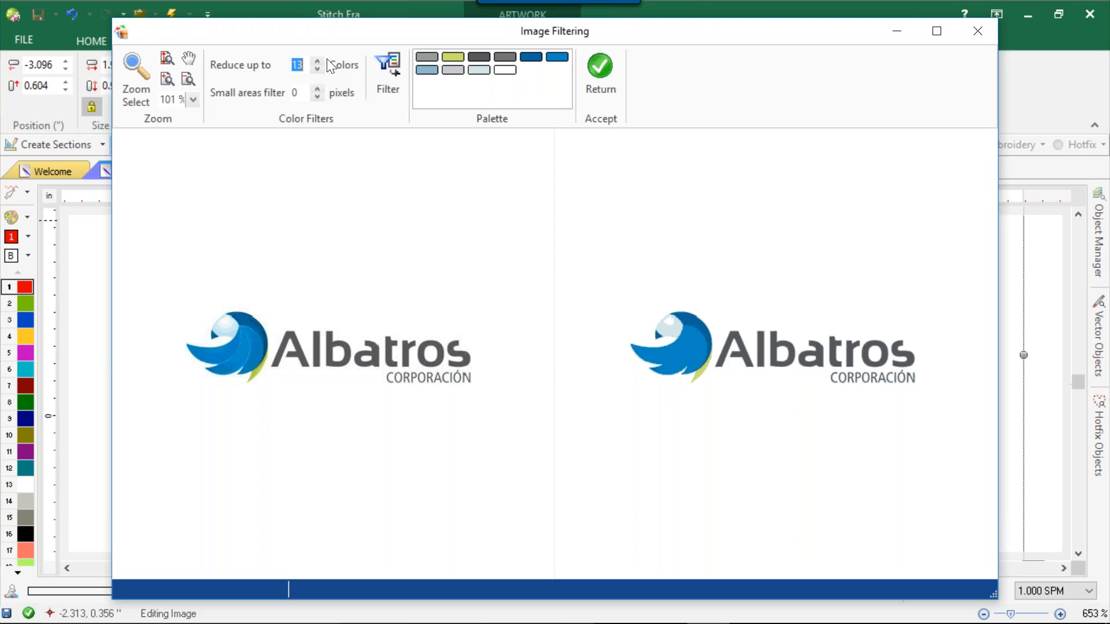
{"action": "left_click", "coordinate": [394, 67]}
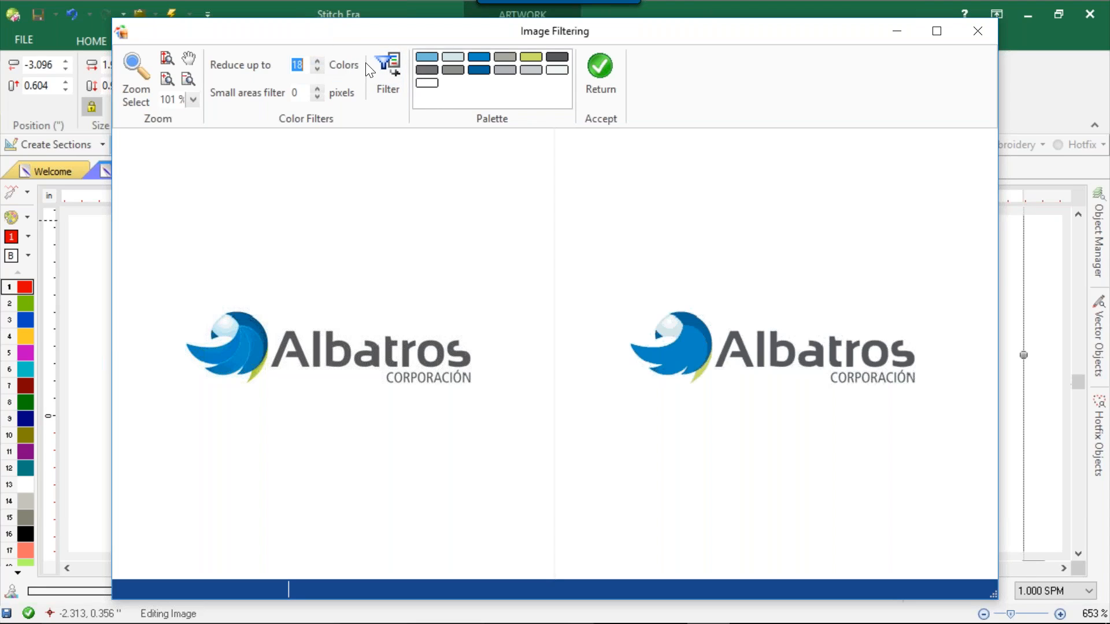
{"action": "left_click", "coordinate": [382, 78]}
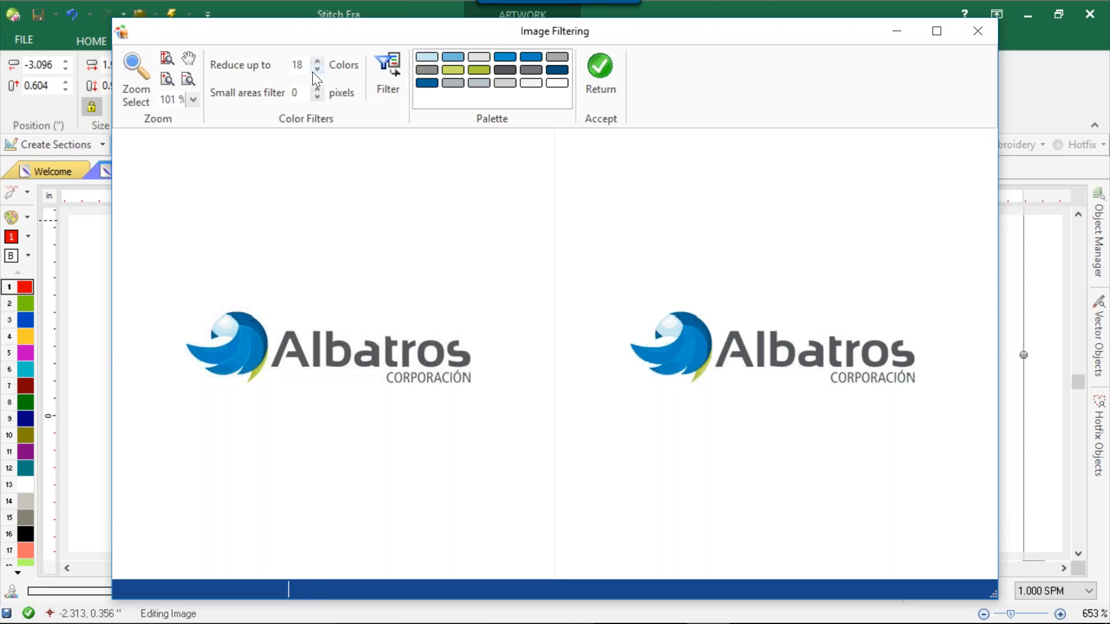
{"action": "left_click", "coordinate": [380, 76]}
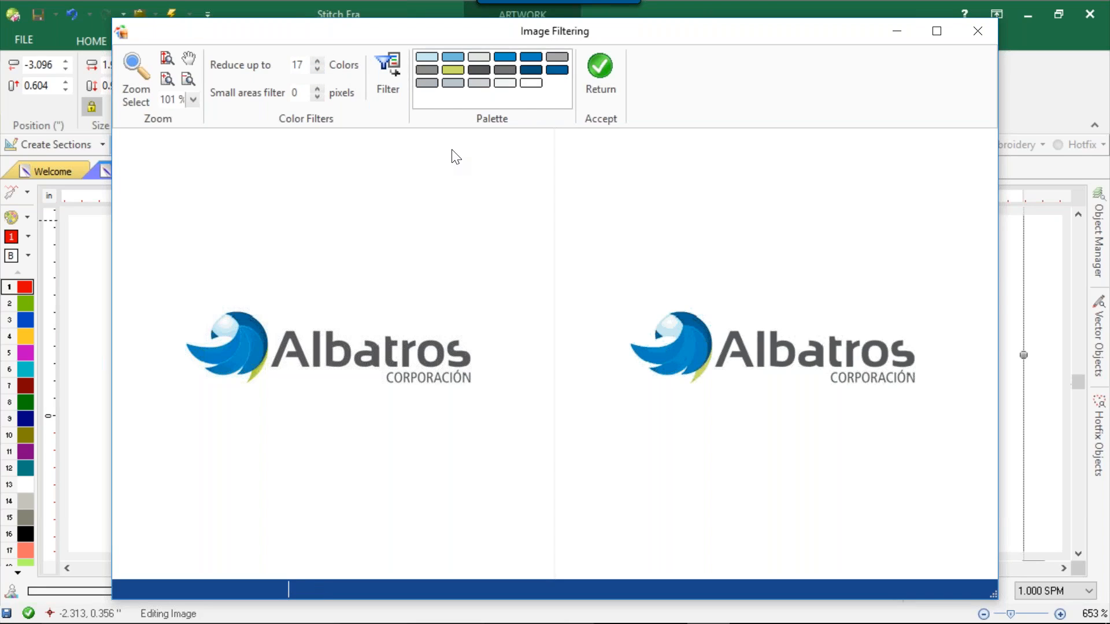
Filter the Albatros logo down to 14 colors and accept the filtered image back into the design
{"action": "left_click", "coordinate": [318, 70]}
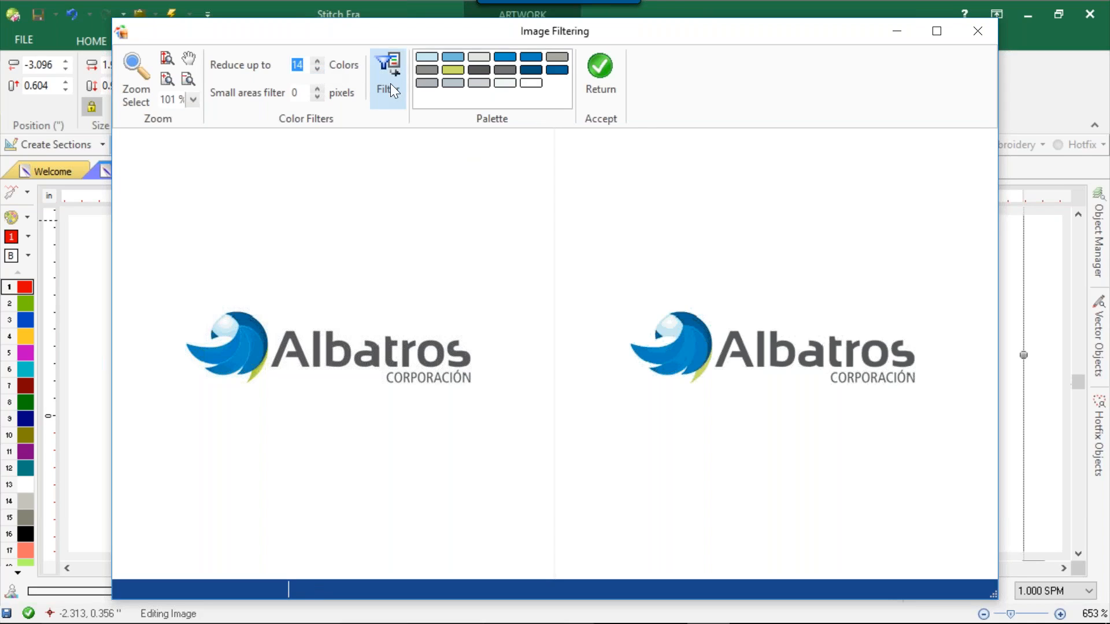
{"action": "left_click", "coordinate": [389, 81]}
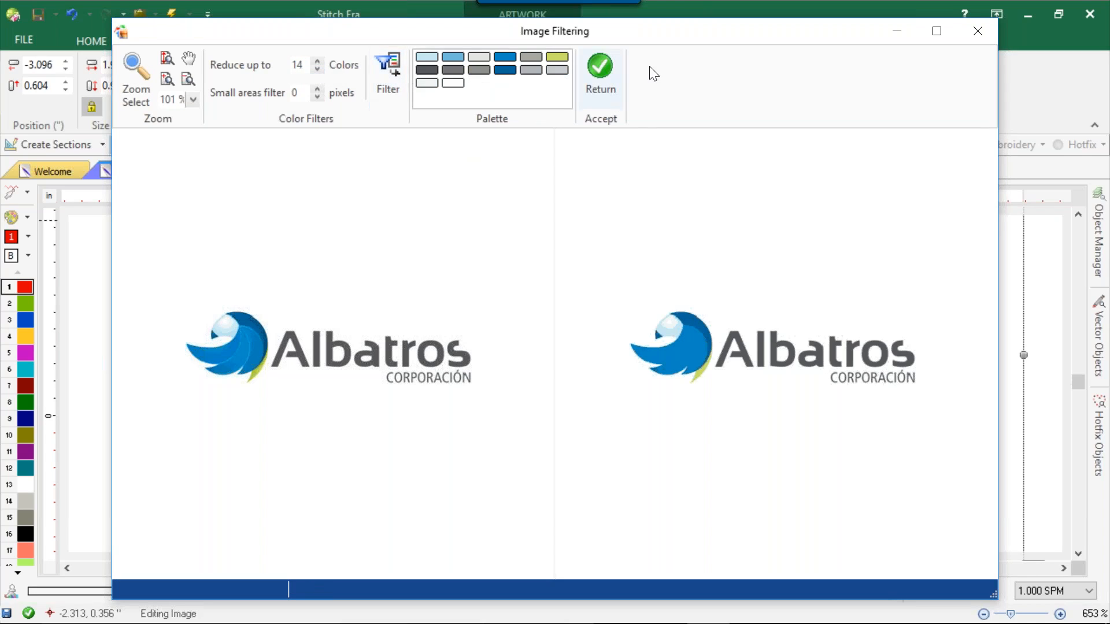
{"action": "left_click", "coordinate": [611, 62]}
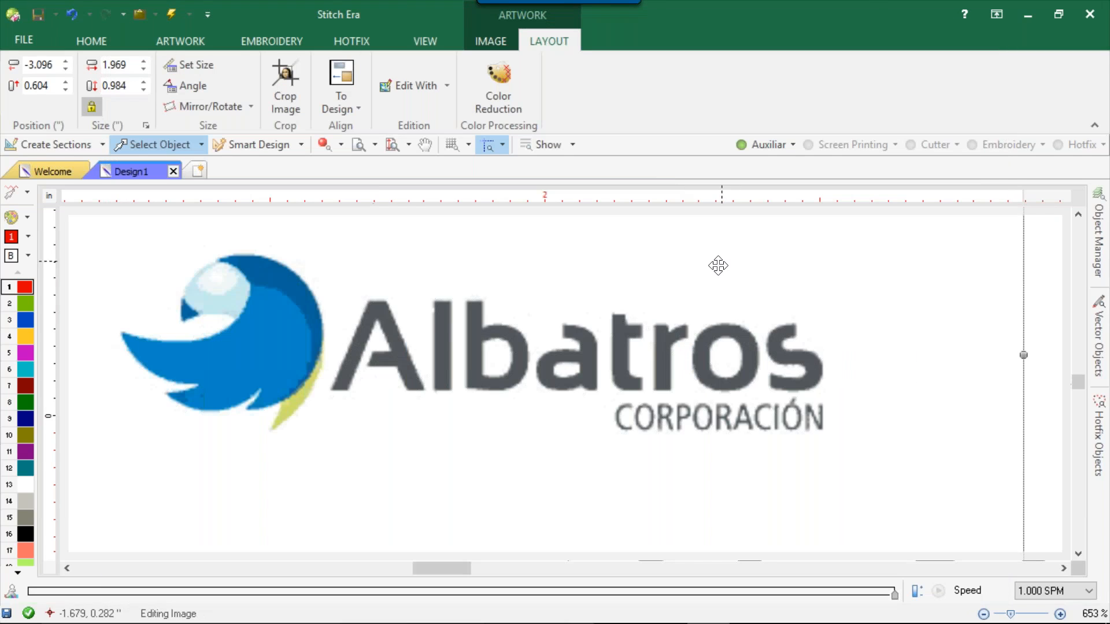
Move the filtered Albatros logo down to about -3.116, 0.425 inches, deselect it and check its appearance up close
{"action": "scroll", "coordinate": [479, 354], "scroll_direction": "up", "scroll_amount": 4}
{"action": "scroll", "coordinate": [598, 288], "scroll_direction": "down", "scroll_amount": 4}
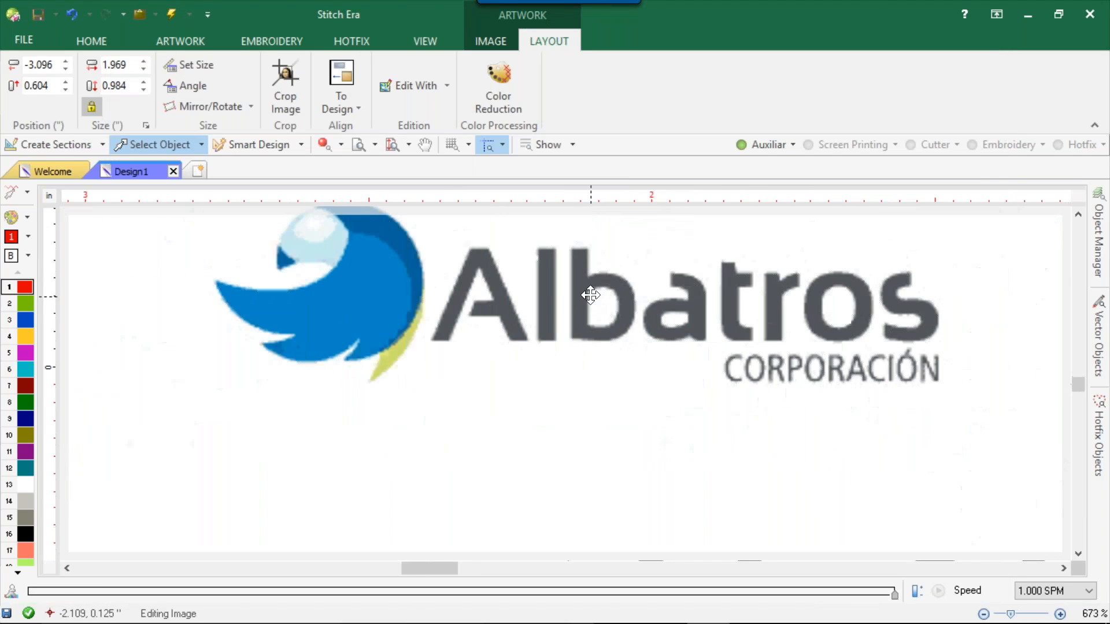
{"action": "scroll", "coordinate": [598, 287], "scroll_direction": "up", "scroll_amount": 2}
{"action": "scroll", "coordinate": [633, 297], "scroll_direction": "down", "scroll_amount": 4}
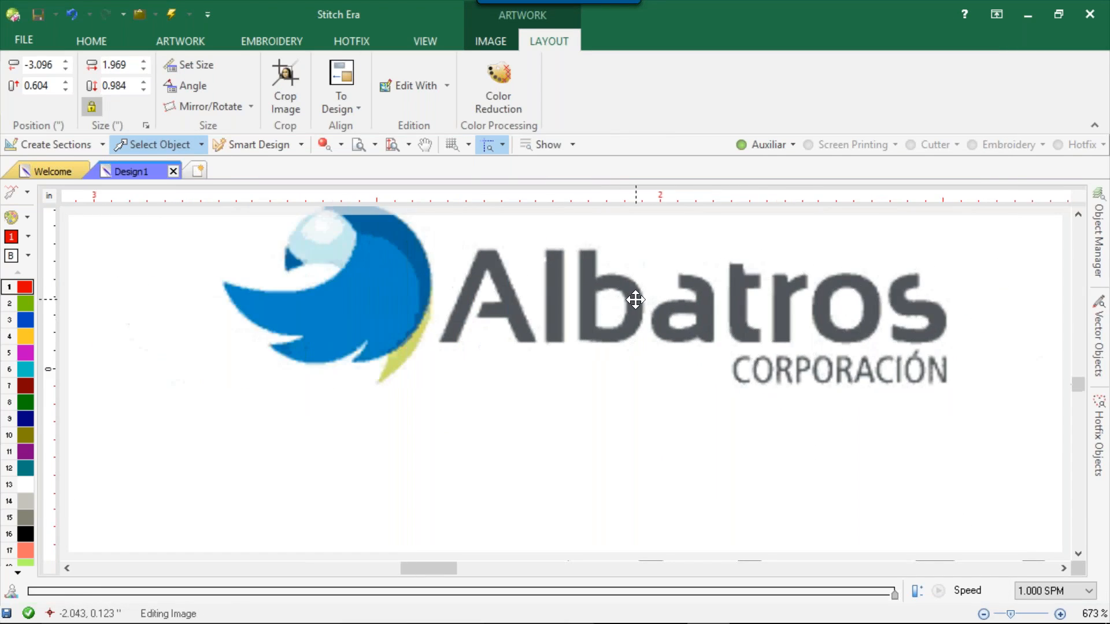
{"action": "left_click_drag", "start_coordinate": [624, 257], "coordinate": [619, 303]}
{"action": "scroll", "coordinate": [593, 320], "scroll_direction": "up", "scroll_amount": 1}
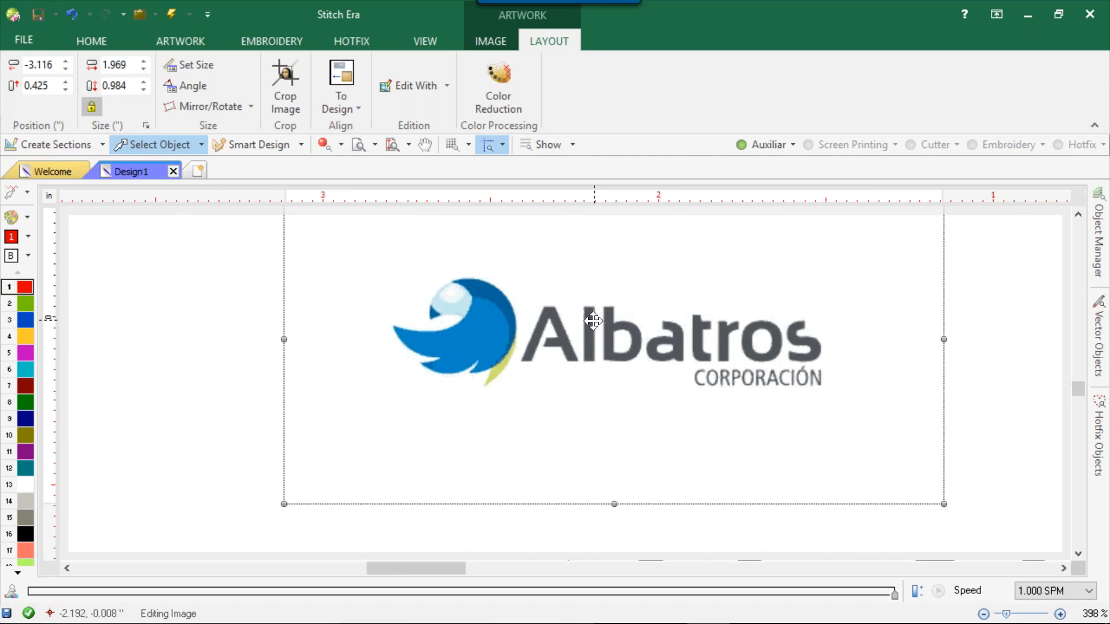
{"action": "left_click", "coordinate": [208, 314]}
{"action": "scroll", "coordinate": [661, 312], "scroll_direction": "up", "scroll_amount": 1}
{"action": "scroll", "coordinate": [660, 312], "scroll_direction": "up", "scroll_amount": 1}
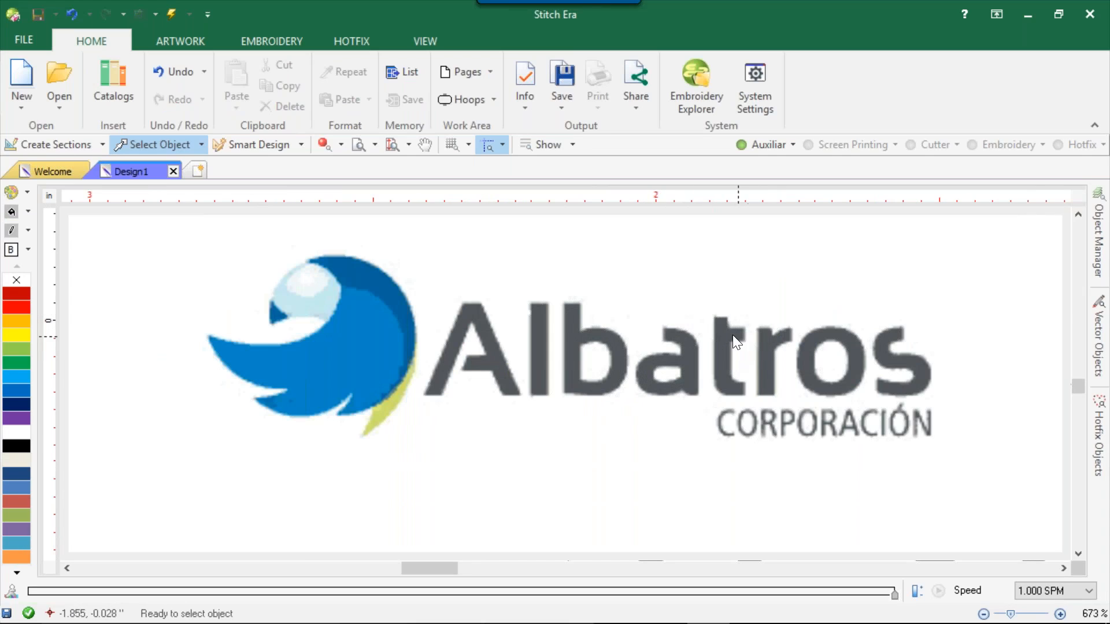
{"action": "scroll", "coordinate": [630, 353], "scroll_direction": "down", "scroll_amount": 1}
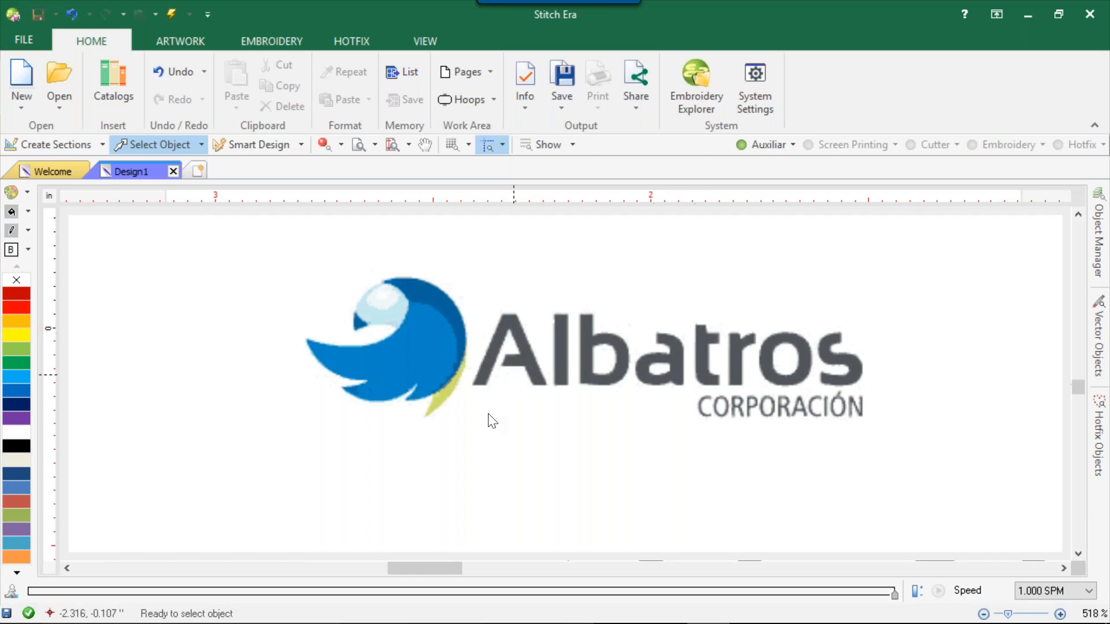
Switch to Chrome and search Google for "Albatros Corporacion Font"
{"action": "mouse_move", "coordinate": [334, 618]}
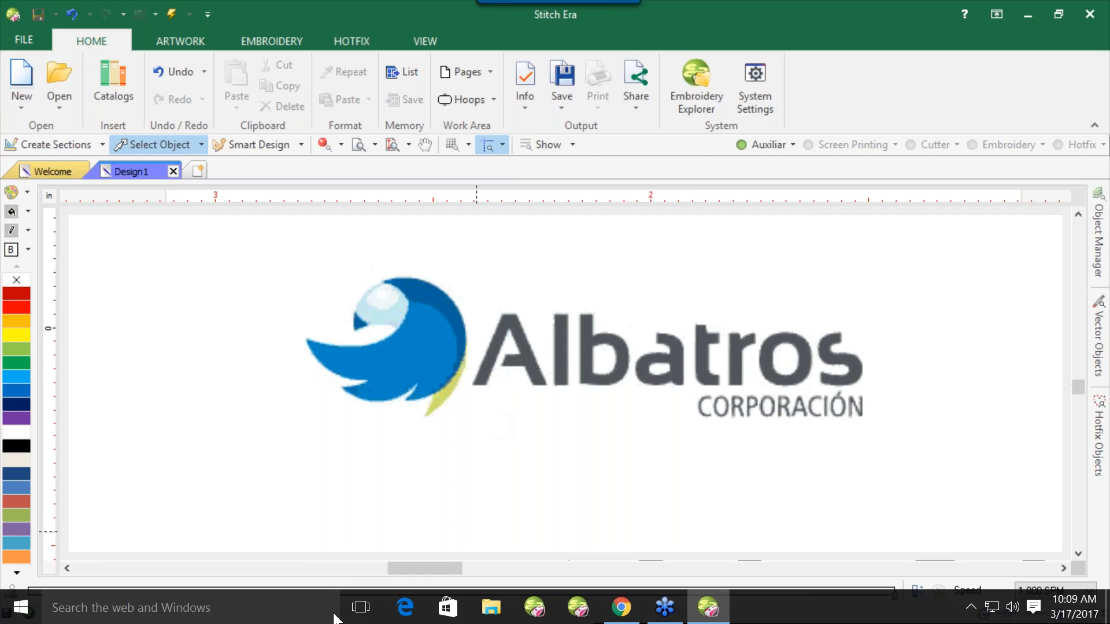
{"action": "left_click", "coordinate": [620, 607]}
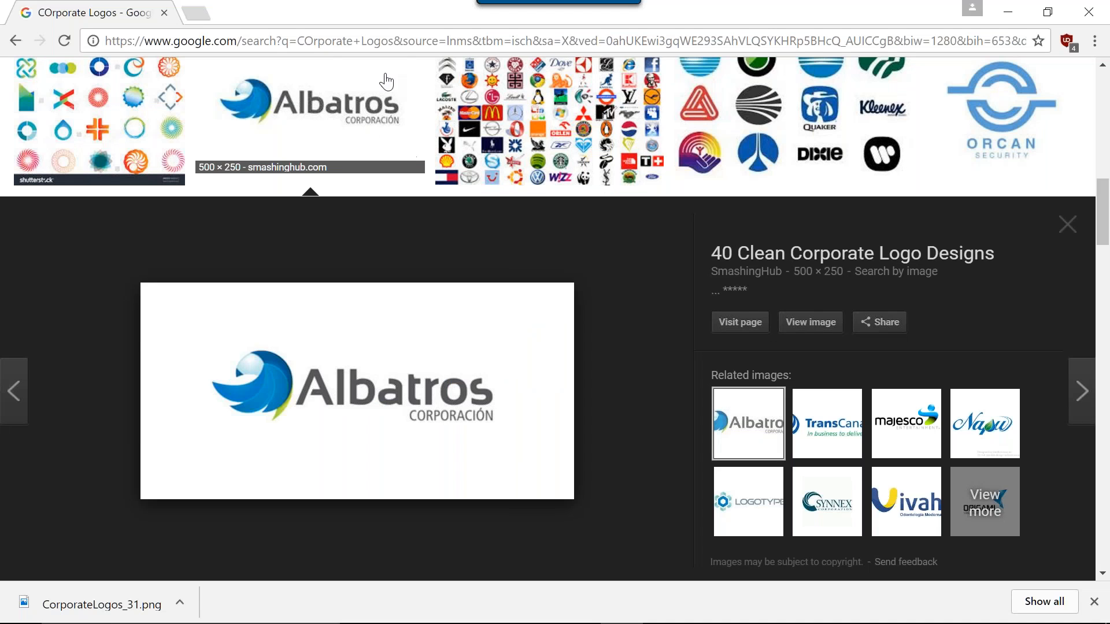
{"action": "left_click", "coordinate": [377, 40]}
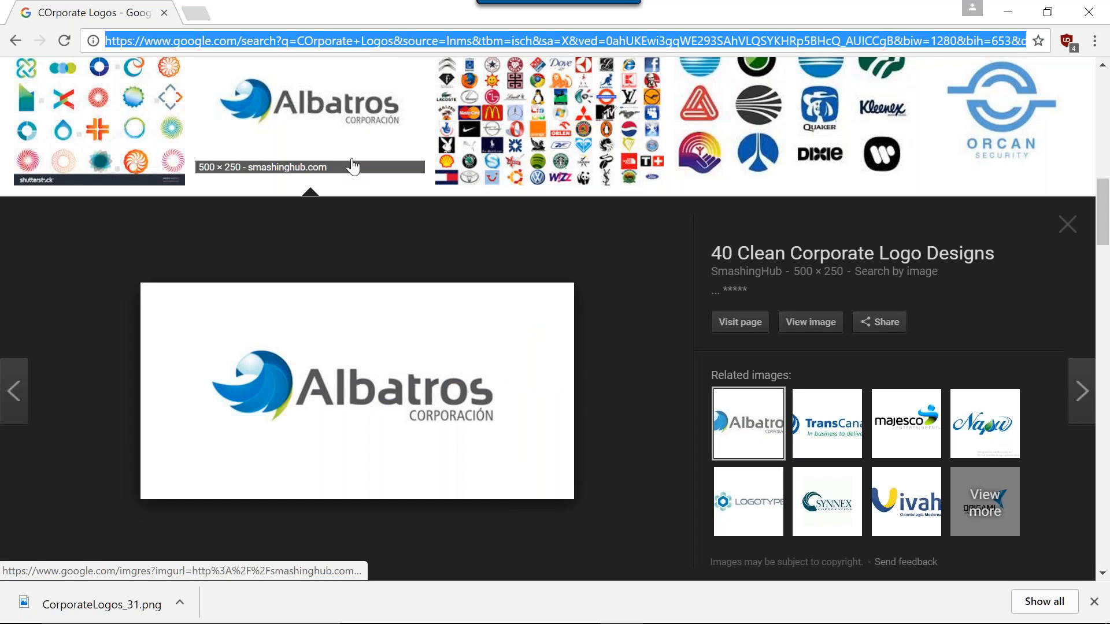
{"action": "type", "text": "Albatr"}
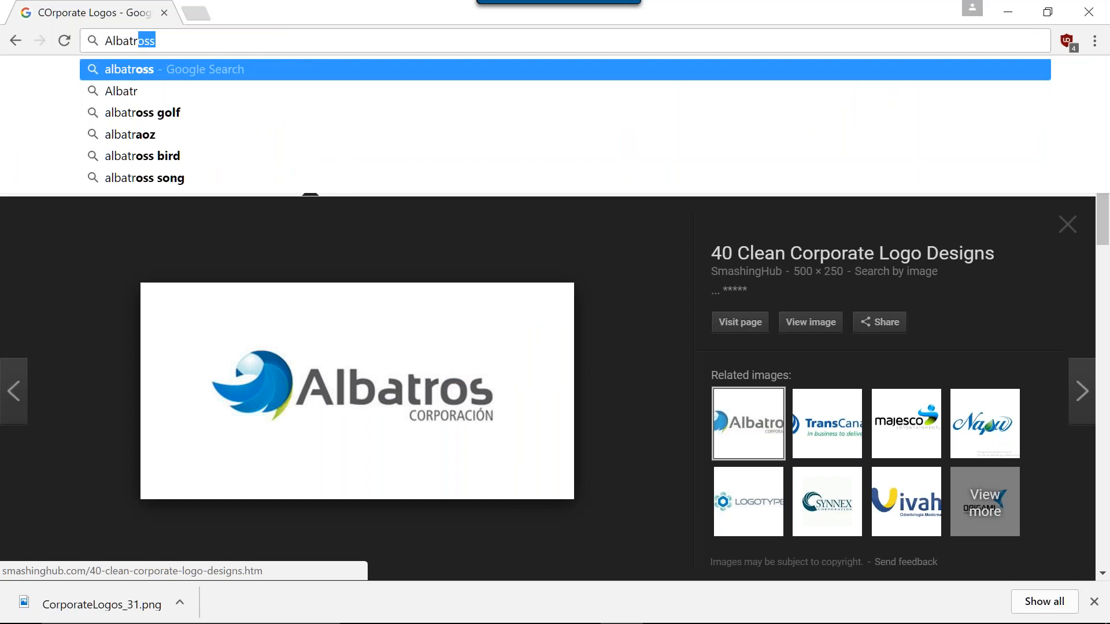
{"action": "type", "text": "os "}
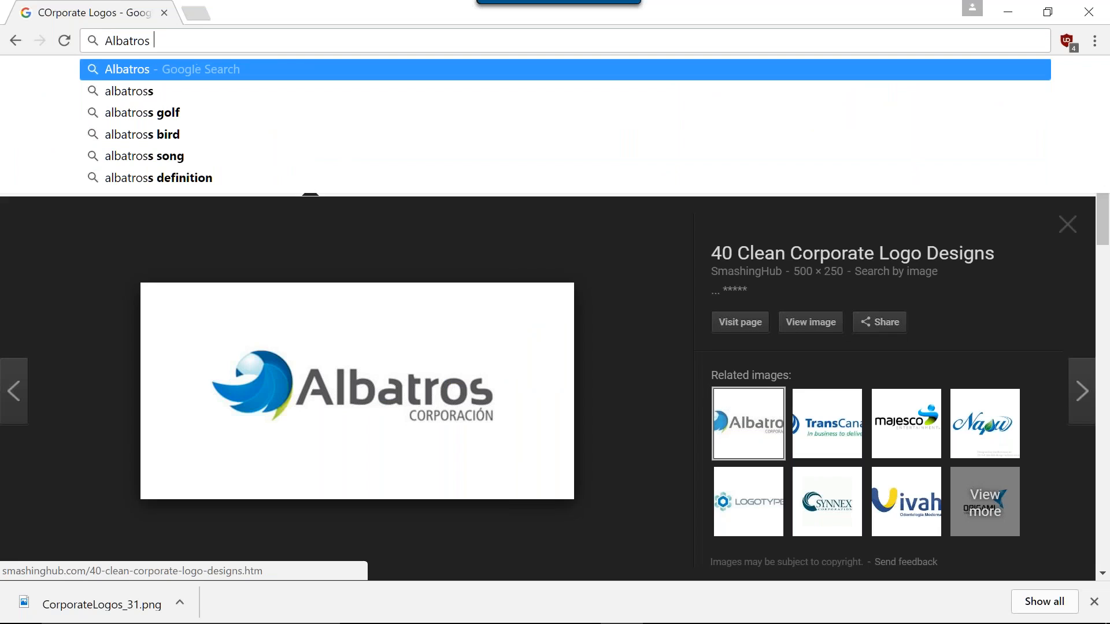
{"action": "type", "text": "Corpo"}
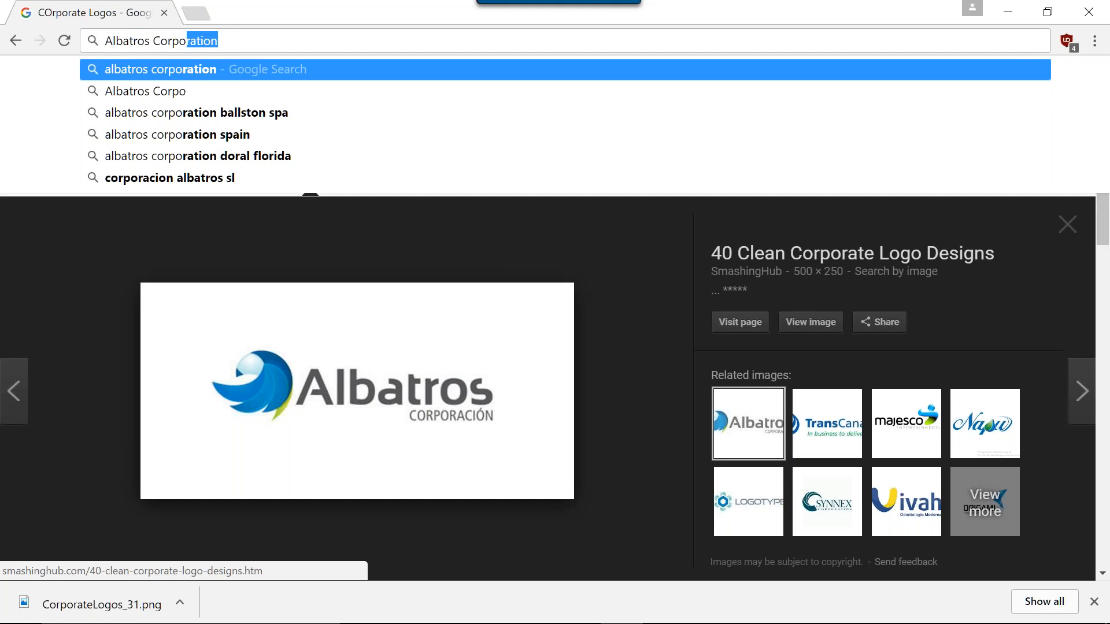
{"action": "type", "text": "racion Font"}
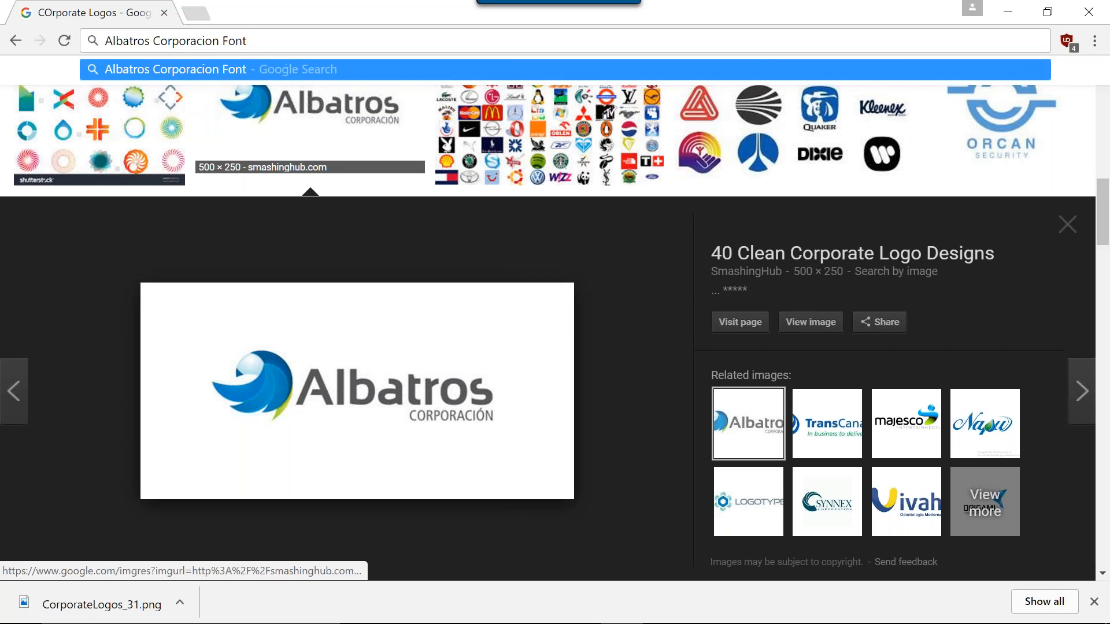
{"action": "key", "text": "Return"}
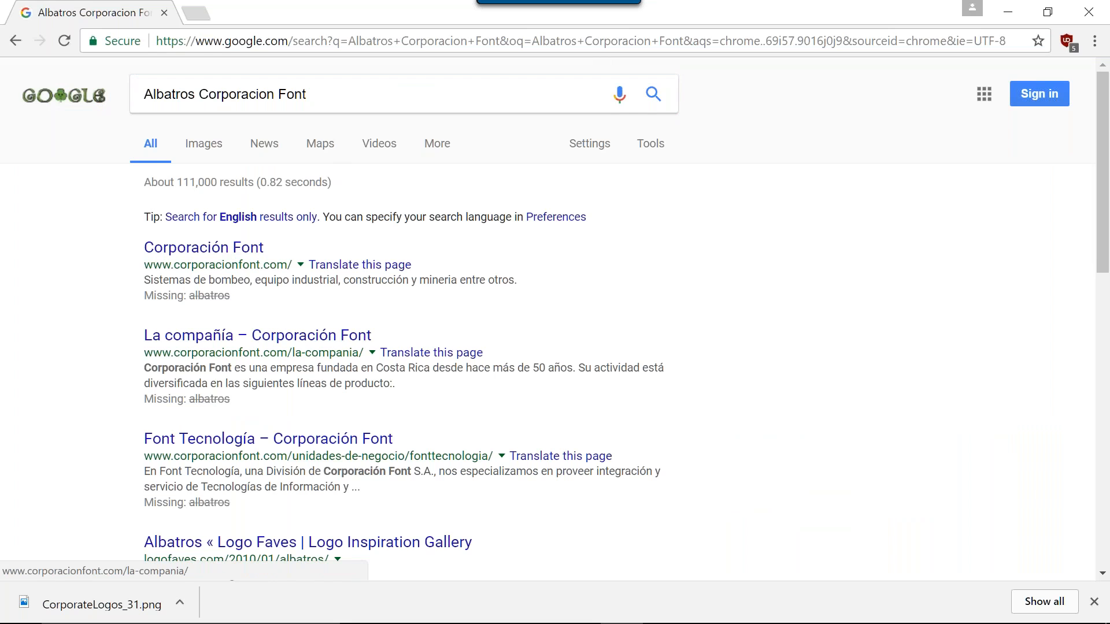
Open the Albatros result on Logo Faves and look over the logo versions and the designer details
{"action": "scroll", "coordinate": [253, 376], "scroll_direction": "down", "scroll_amount": 3}
{"action": "left_click", "coordinate": [261, 371]}
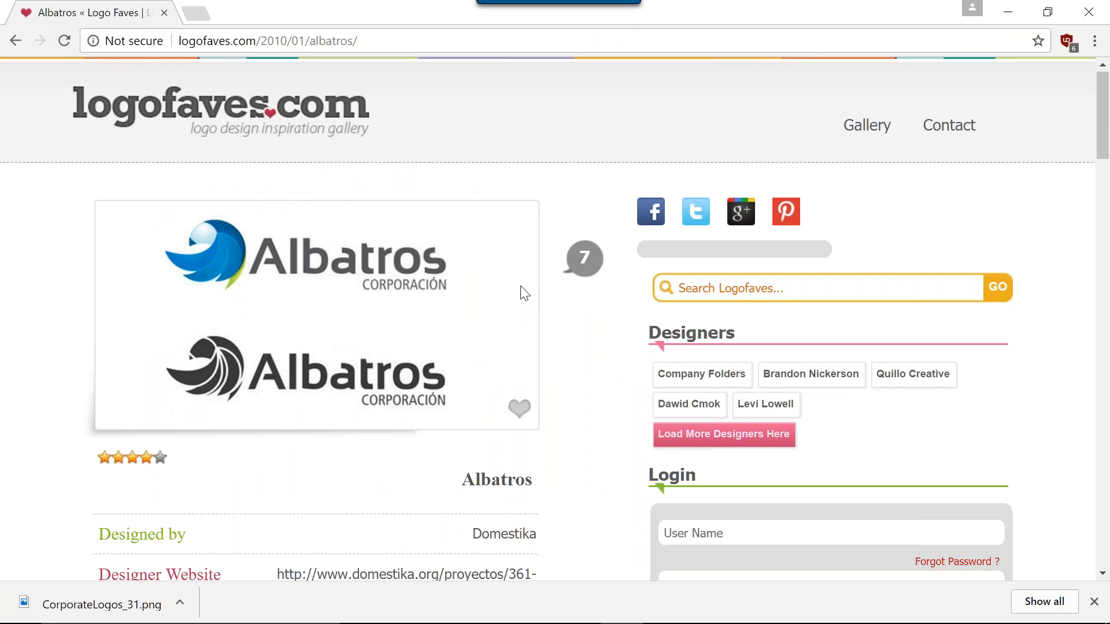
{"action": "scroll", "coordinate": [524, 293], "scroll_direction": "down", "scroll_amount": 2}
{"action": "scroll", "coordinate": [501, 339], "scroll_direction": "down", "scroll_amount": 3}
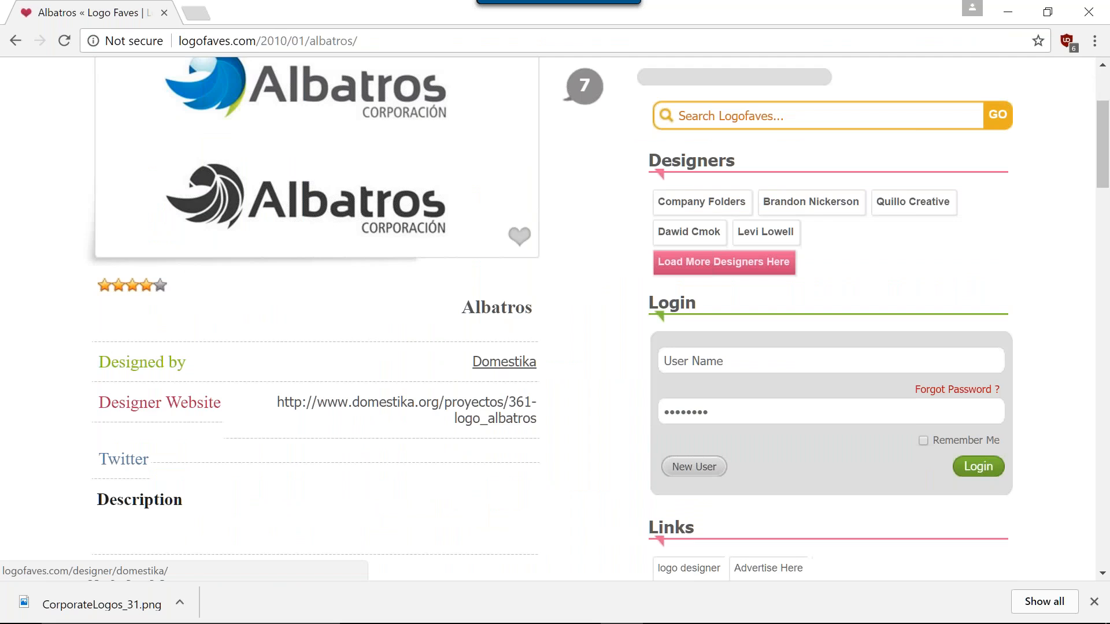
{"action": "scroll", "coordinate": [490, 364], "scroll_direction": "down", "scroll_amount": 2}
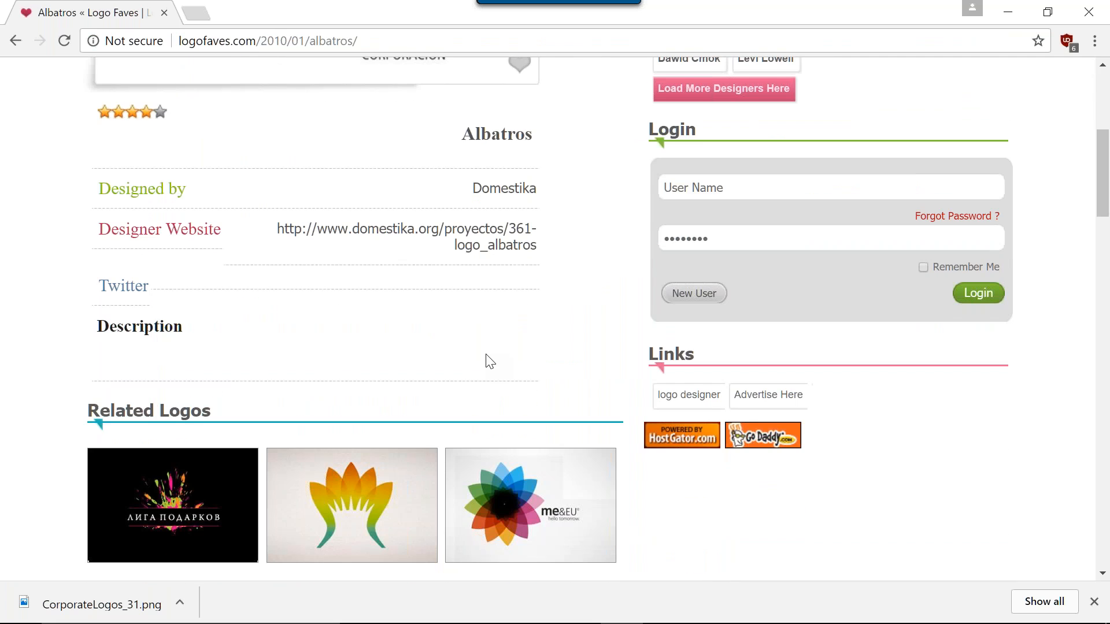
{"action": "scroll", "coordinate": [486, 355], "scroll_direction": "up", "scroll_amount": 3}
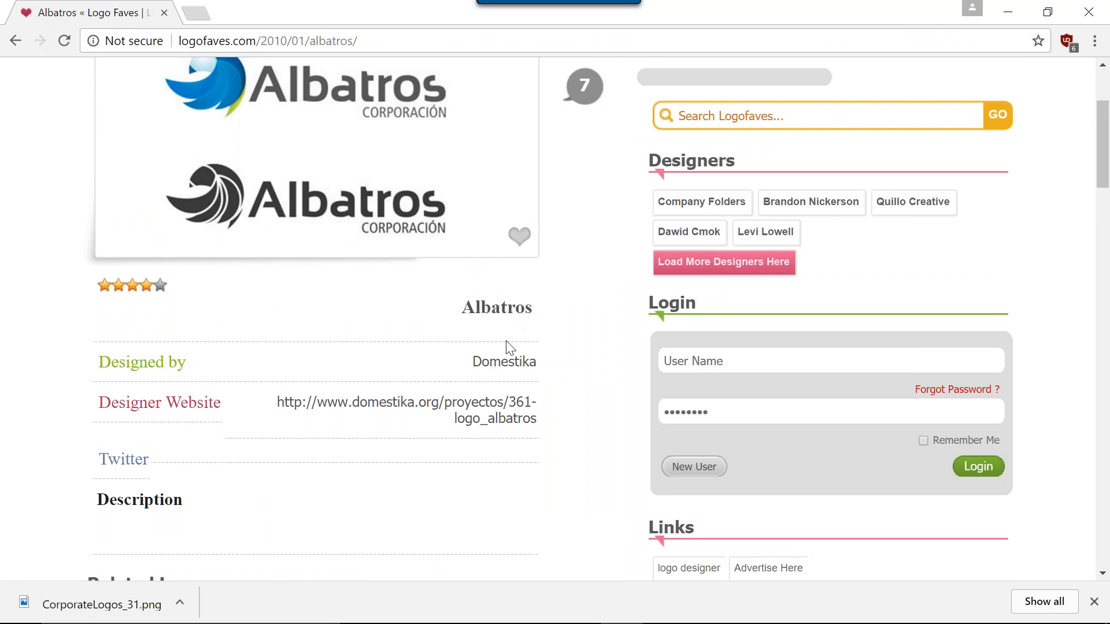
{"action": "scroll", "coordinate": [509, 346], "scroll_direction": "up", "scroll_amount": 2}
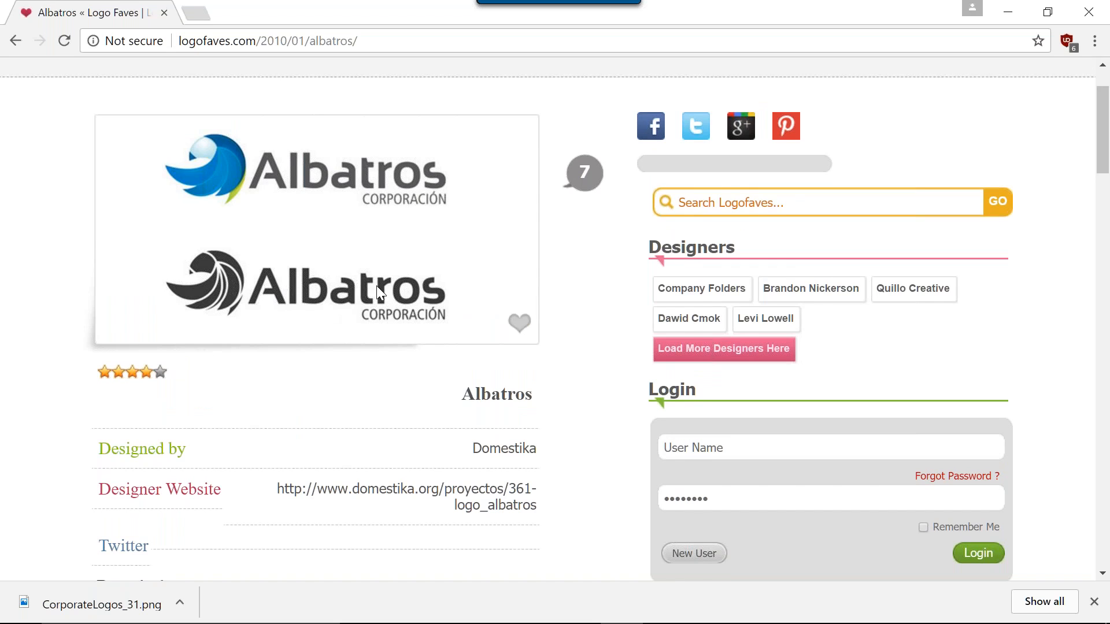
Read through the comments under the Albatros logo for information on its font, and return to the logo images
{"action": "scroll", "coordinate": [376, 286], "scroll_direction": "down", "scroll_amount": 13}
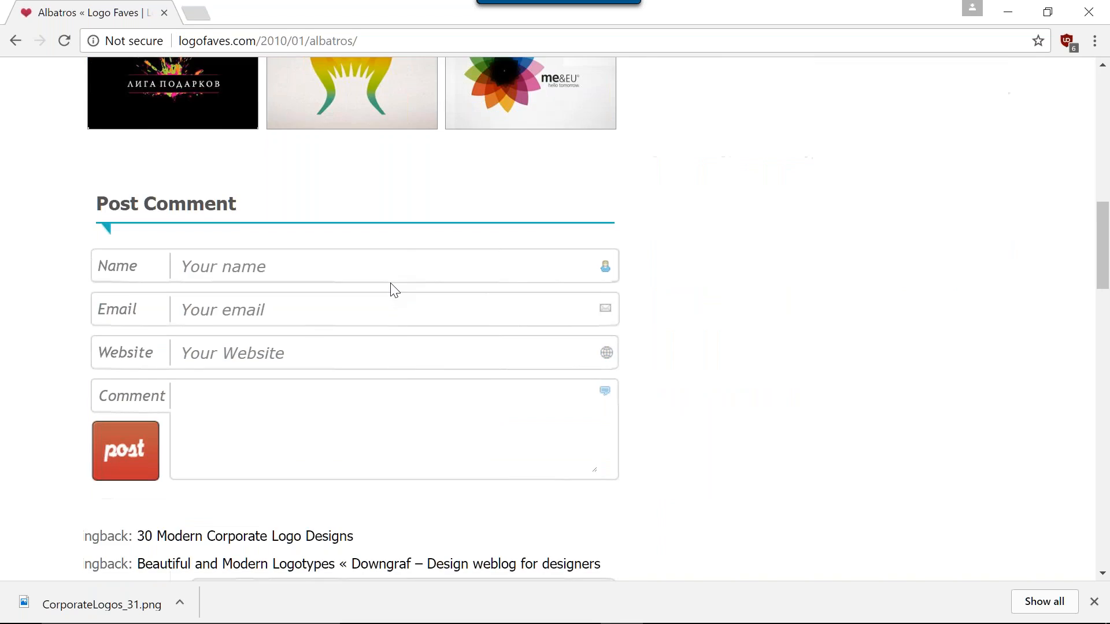
{"action": "scroll", "coordinate": [393, 289], "scroll_direction": "down", "scroll_amount": 5}
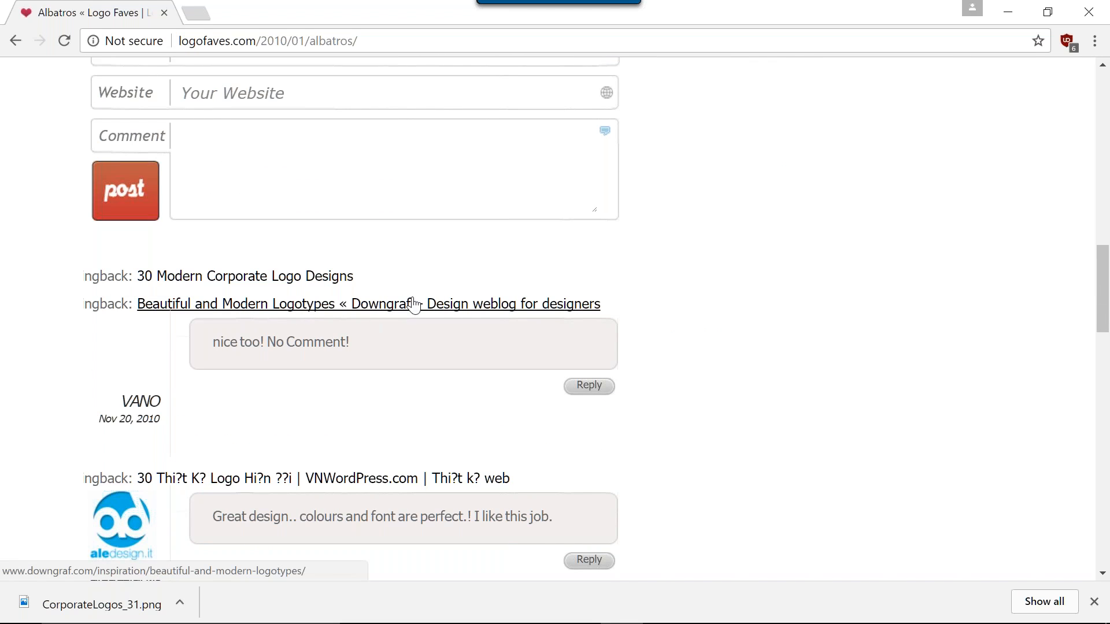
{"action": "scroll", "coordinate": [468, 312], "scroll_direction": "down", "scroll_amount": 3}
{"action": "scroll", "coordinate": [435, 301], "scroll_direction": "down", "scroll_amount": 1}
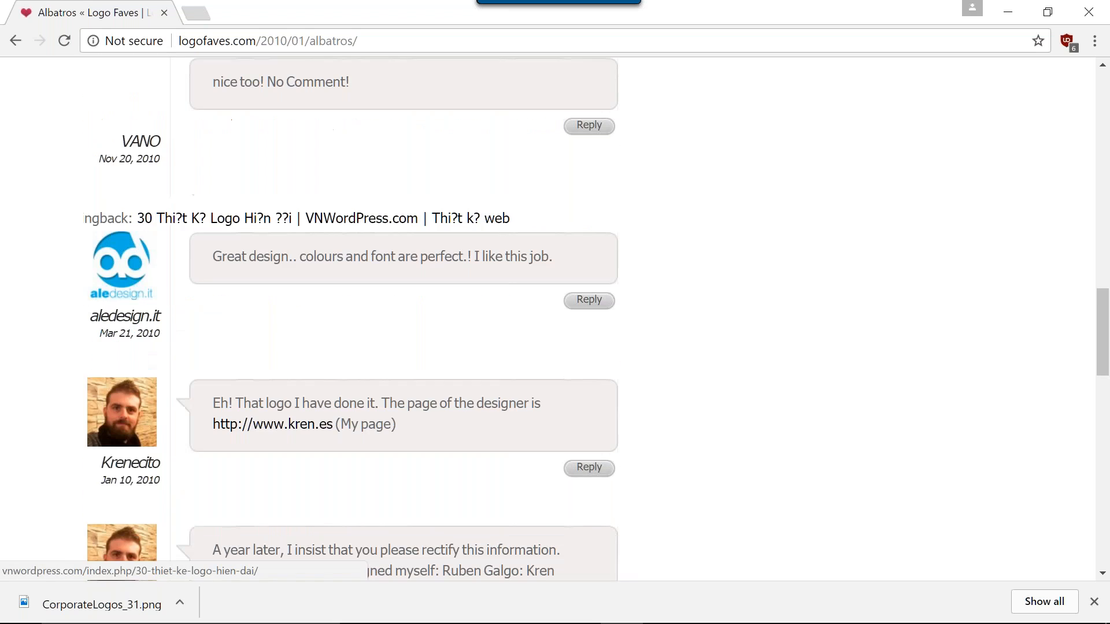
{"action": "scroll", "coordinate": [393, 288], "scroll_direction": "down", "scroll_amount": 1}
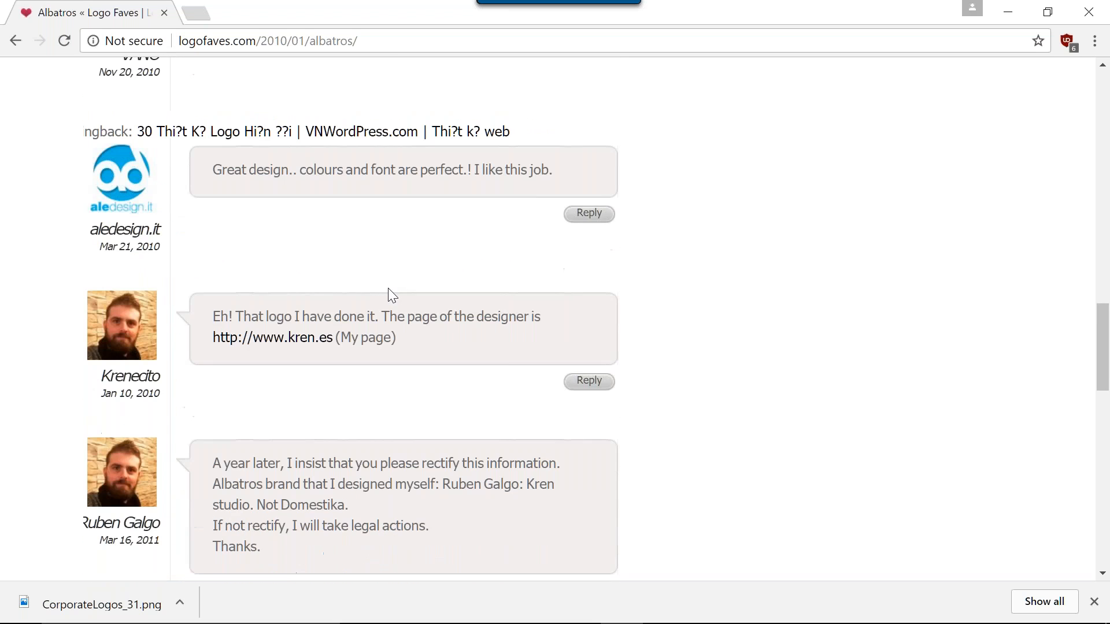
{"action": "scroll", "coordinate": [376, 309], "scroll_direction": "down", "scroll_amount": 1}
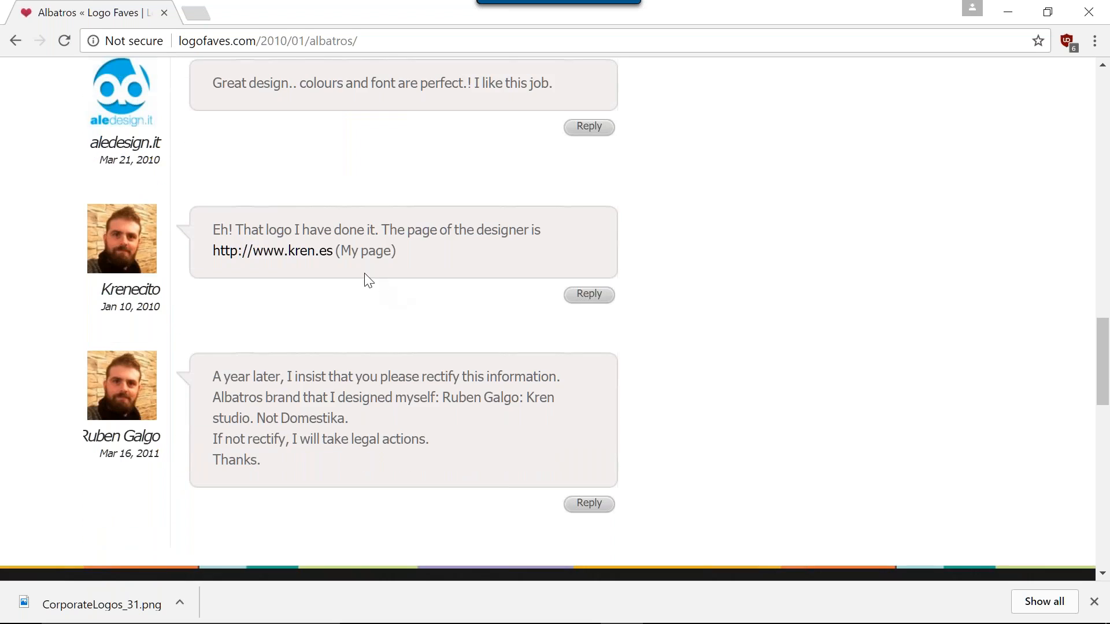
{"action": "scroll", "coordinate": [367, 304], "scroll_direction": "down", "scroll_amount": 1}
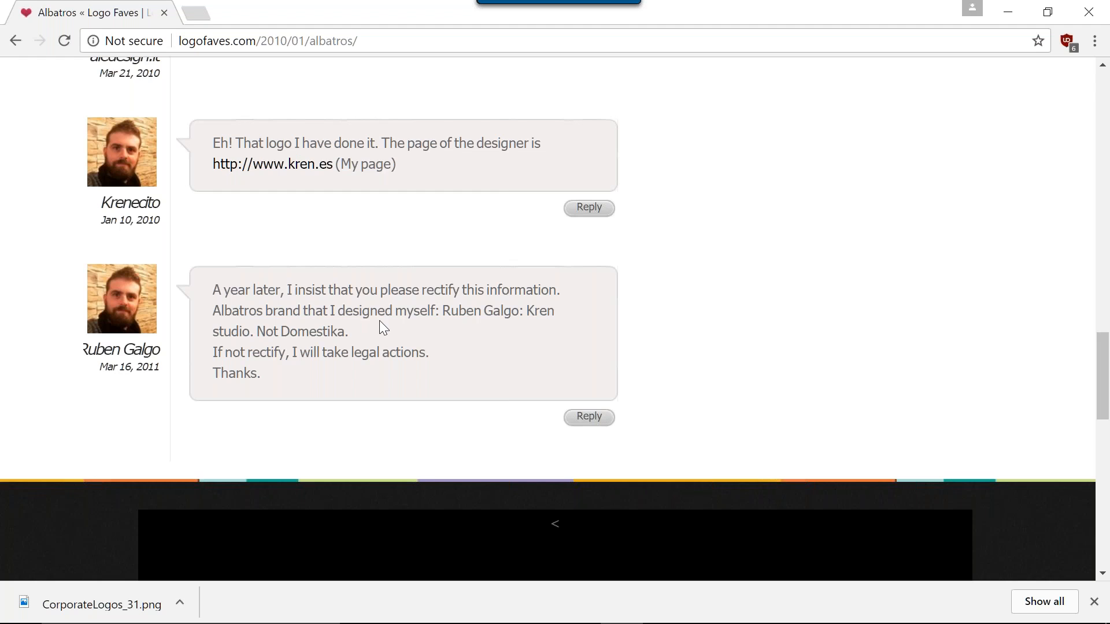
{"action": "scroll", "coordinate": [407, 307], "scroll_direction": "up", "scroll_amount": 15}
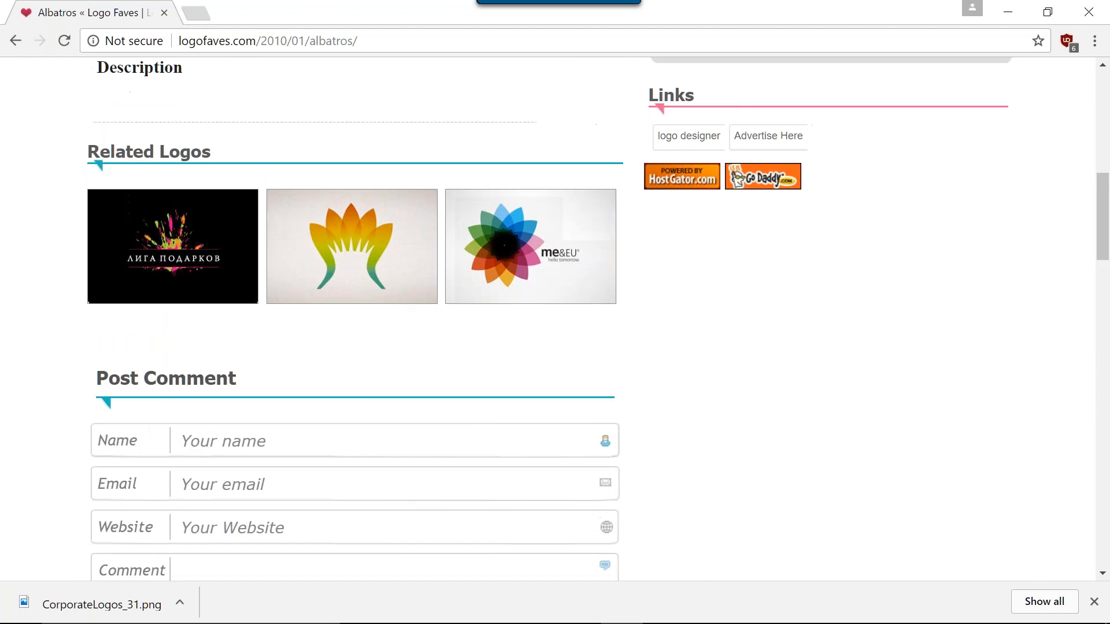
{"action": "scroll", "coordinate": [378, 290], "scroll_direction": "up", "scroll_amount": 3}
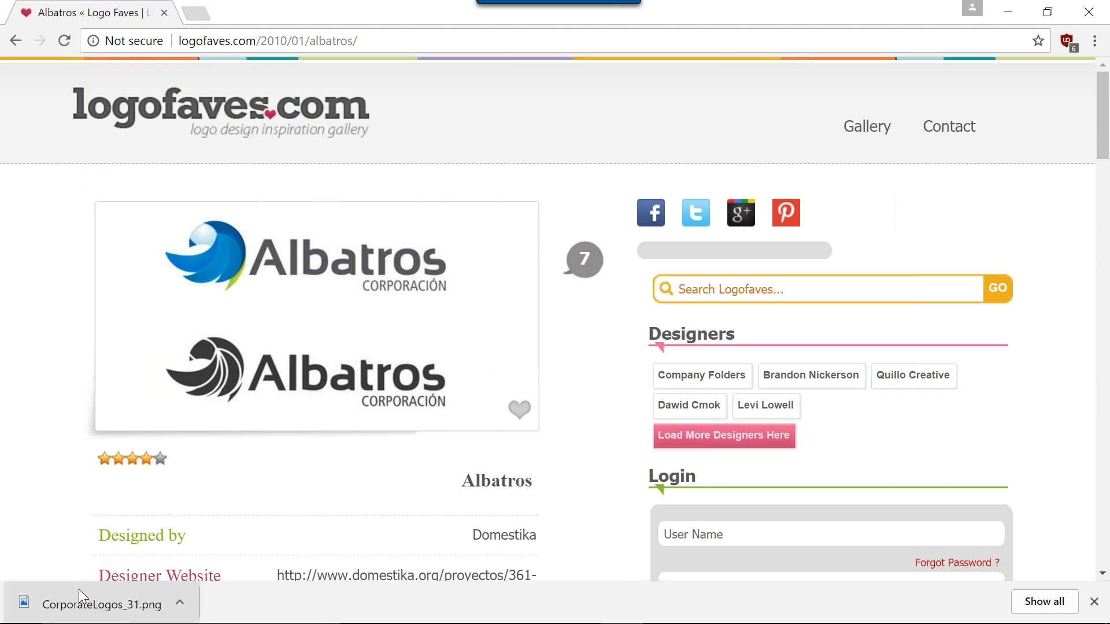
Launch the Snipping Tool and capture the black single-color Albatros Corporación logo from the page
{"action": "mouse_move", "coordinate": [463, 620]}
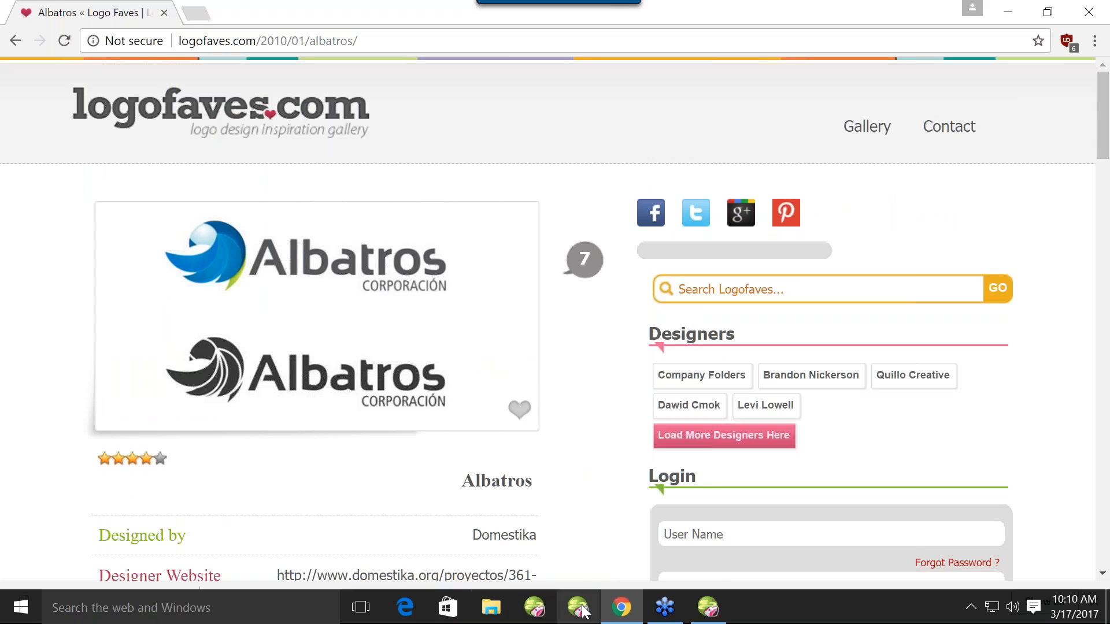
{"action": "left_click", "coordinate": [74, 617]}
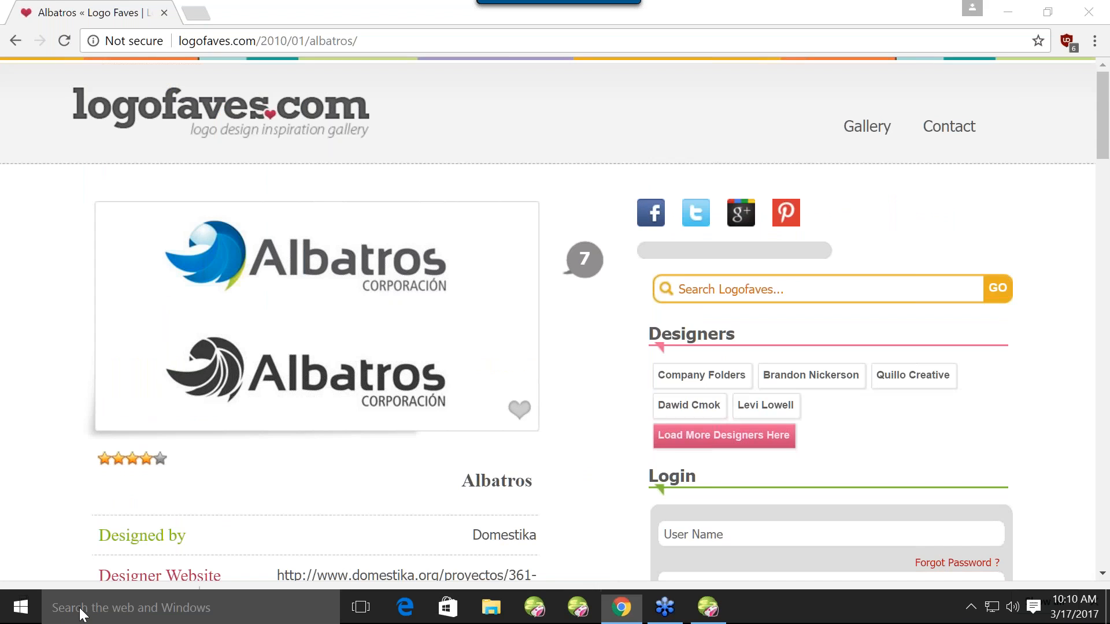
{"action": "type", "text": "snipp"}
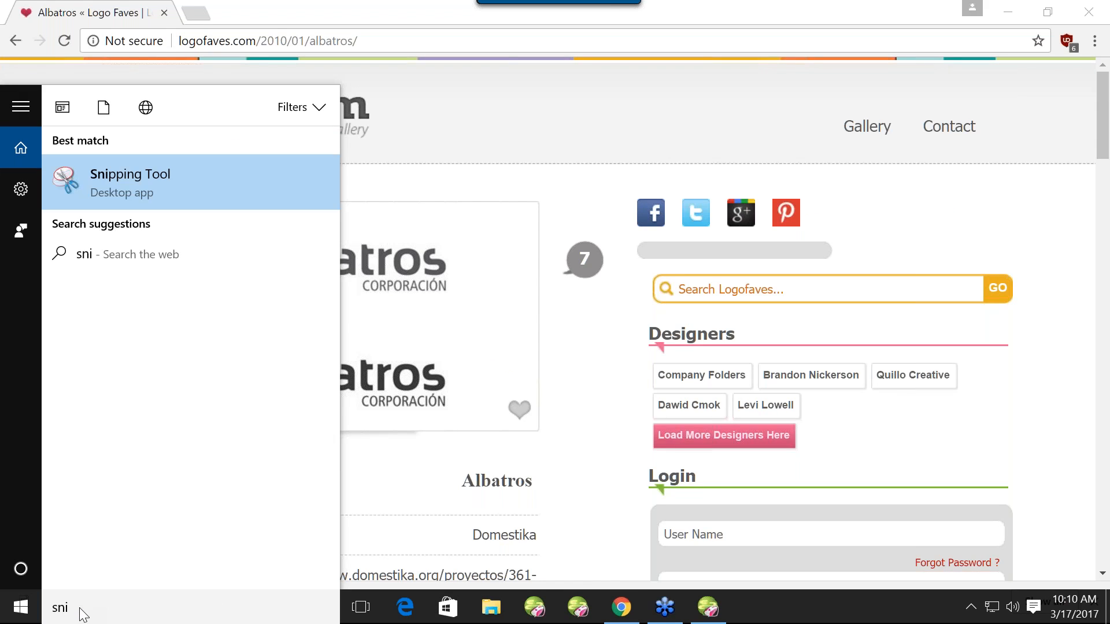
{"action": "left_click", "coordinate": [141, 196]}
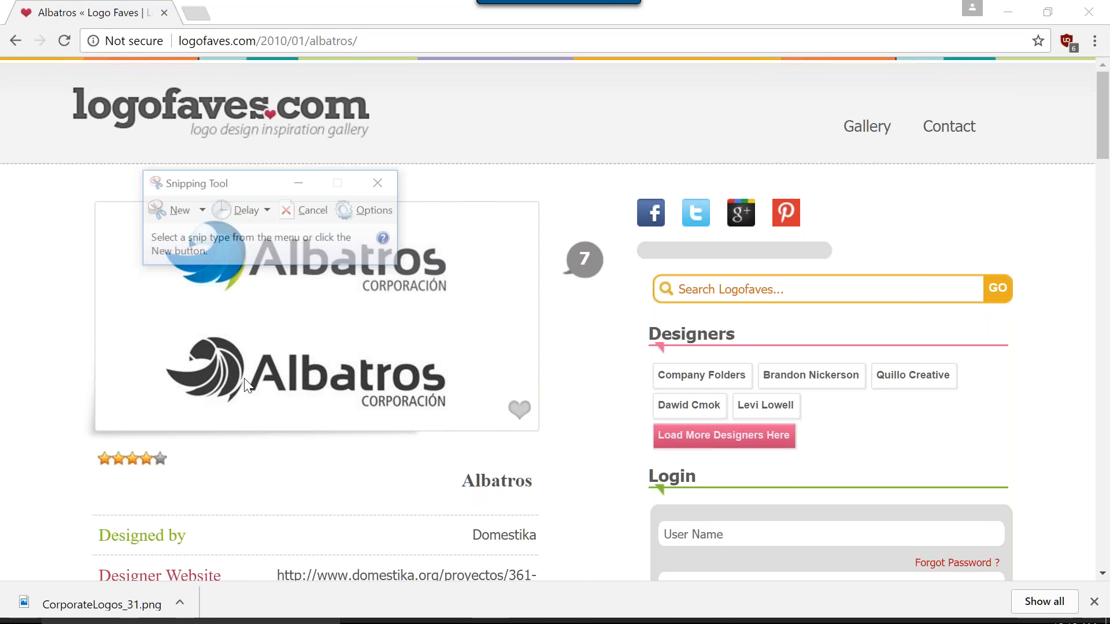
{"action": "left_click", "coordinate": [164, 208]}
{"action": "left_click_drag", "start_coordinate": [152, 318], "coordinate": [466, 418]}
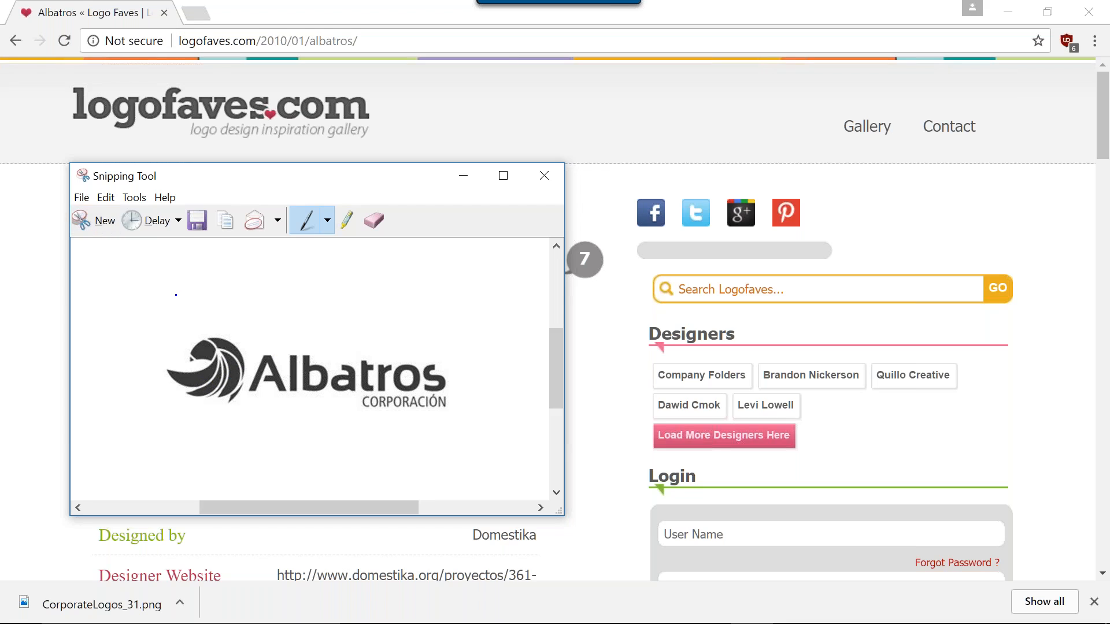
Save the captured logo to the Desktop as a PNG file named Capture and close the Snipping Tool
{"action": "left_click", "coordinate": [82, 197]}
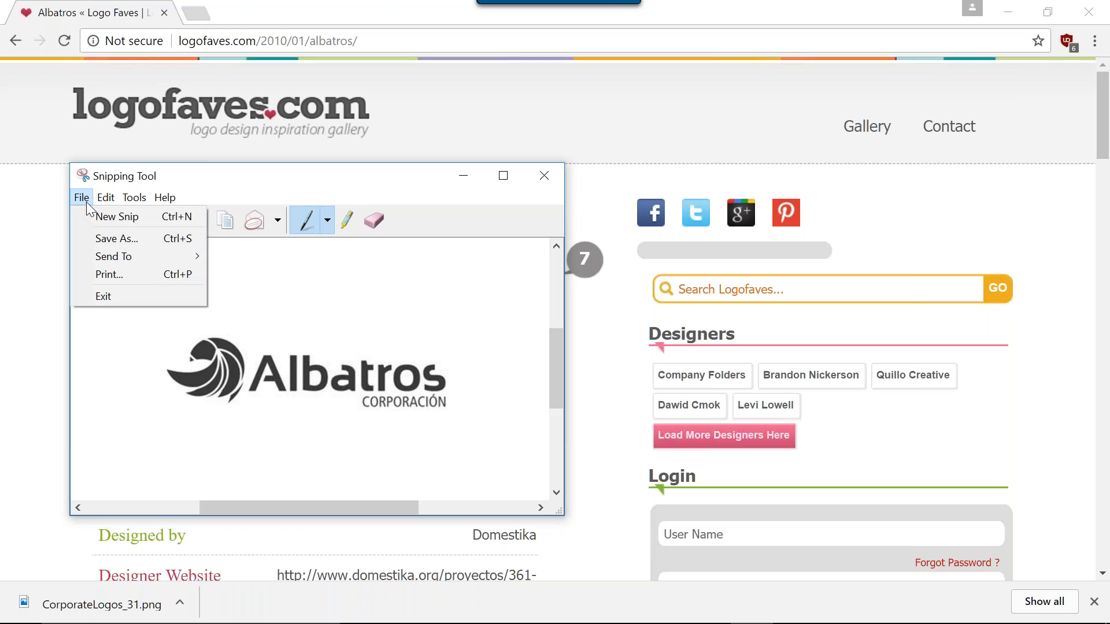
{"action": "left_click", "coordinate": [106, 237]}
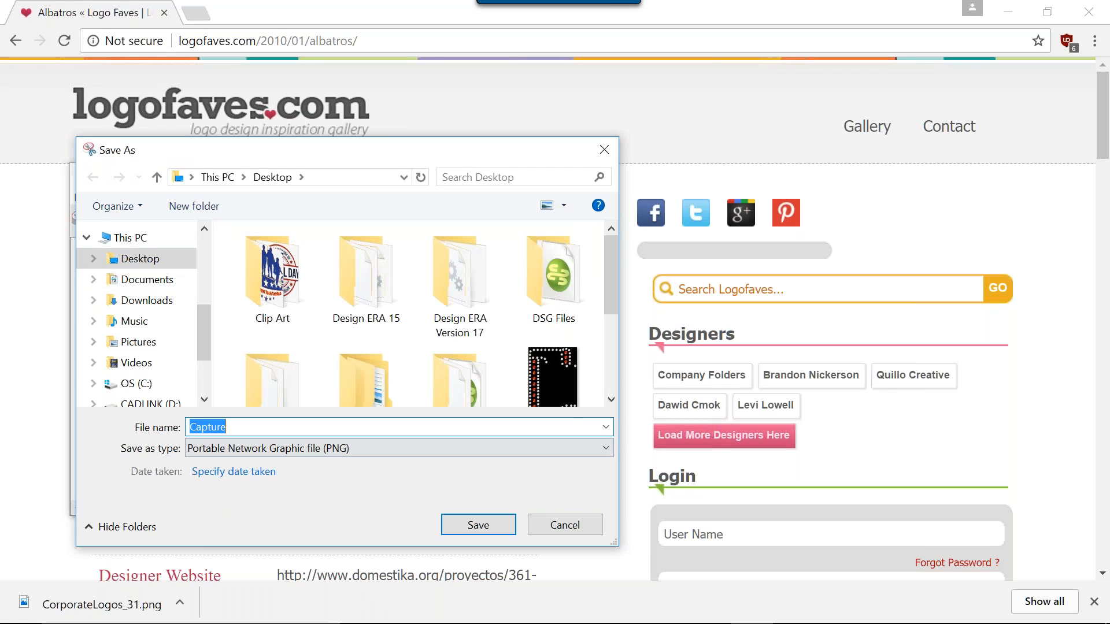
{"action": "left_click", "coordinate": [500, 518]}
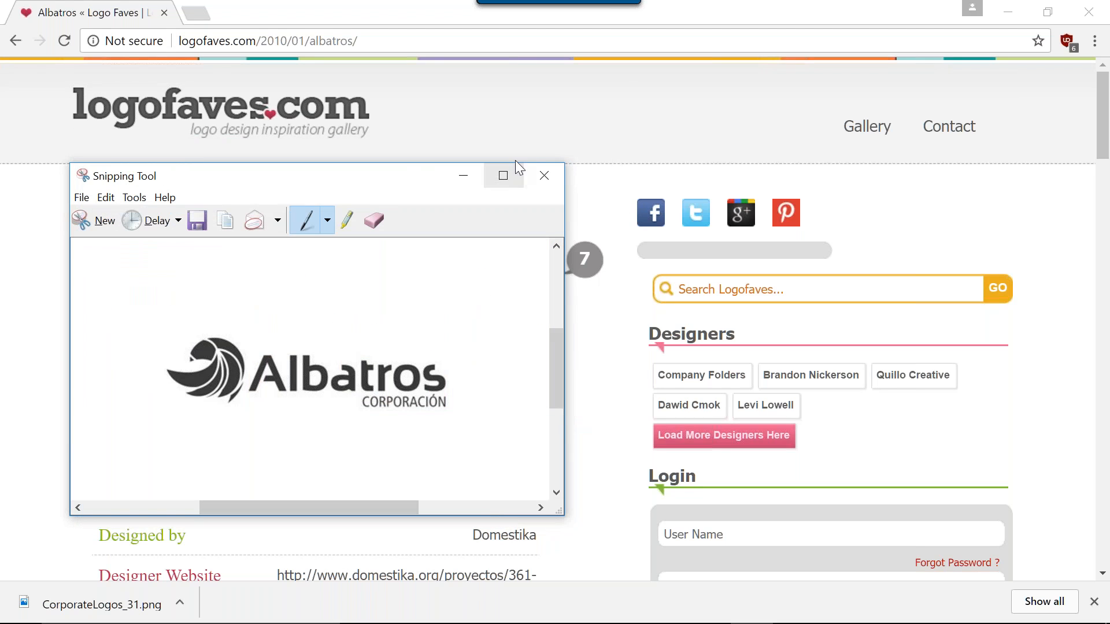
{"action": "left_click", "coordinate": [542, 169]}
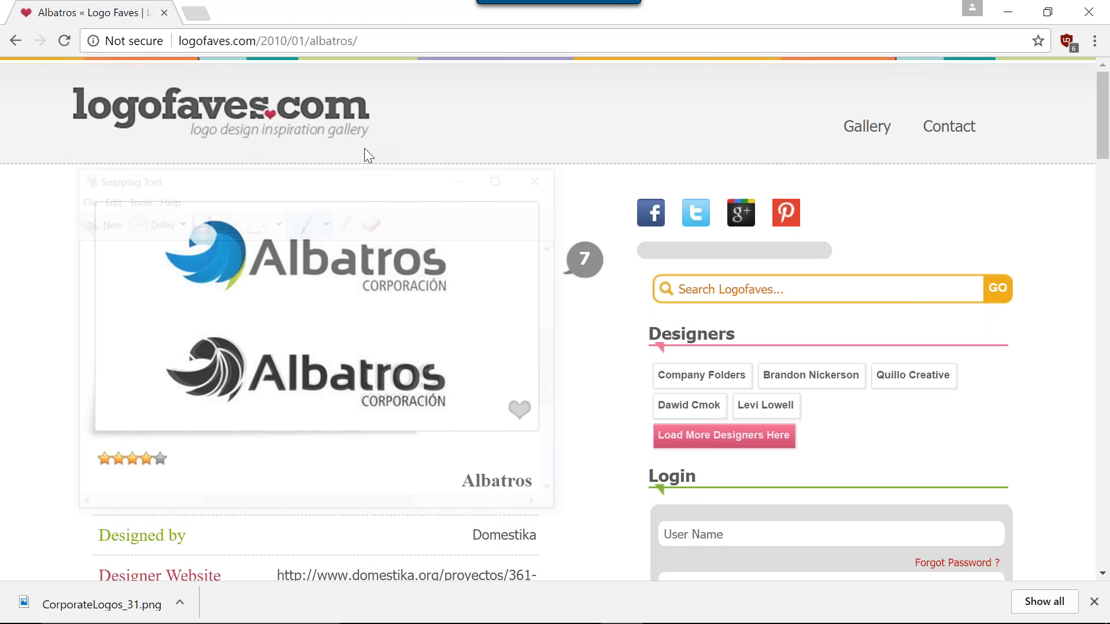
Return to the Google results for "Albatros Corporacion Font" and scan them for font information
{"action": "left_click", "coordinate": [15, 39]}
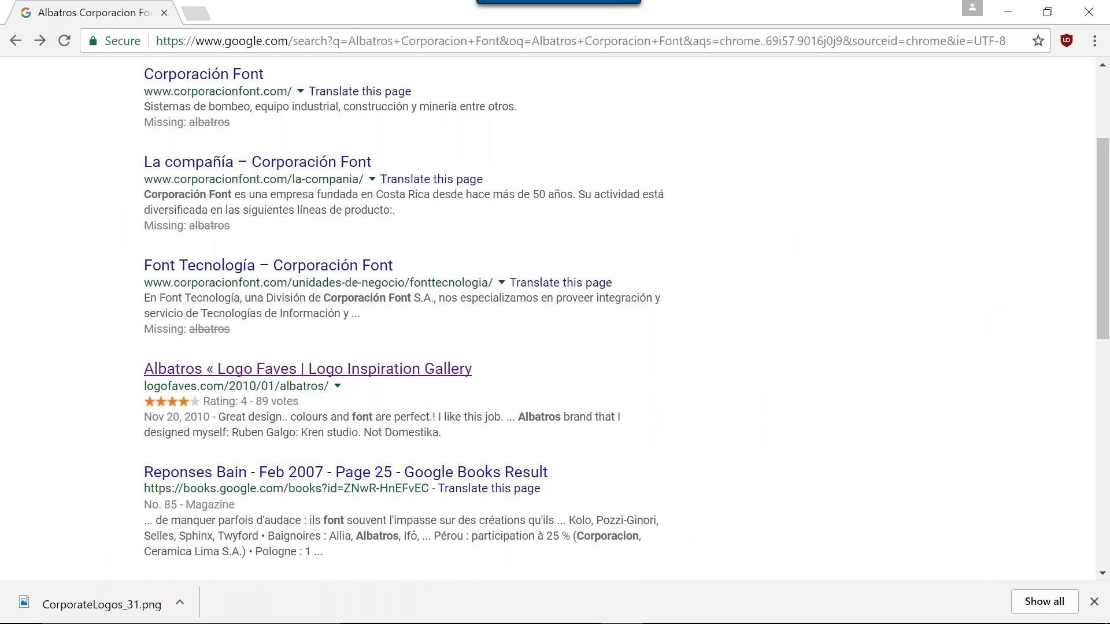
{"action": "scroll", "coordinate": [243, 380], "scroll_direction": "down", "scroll_amount": 5}
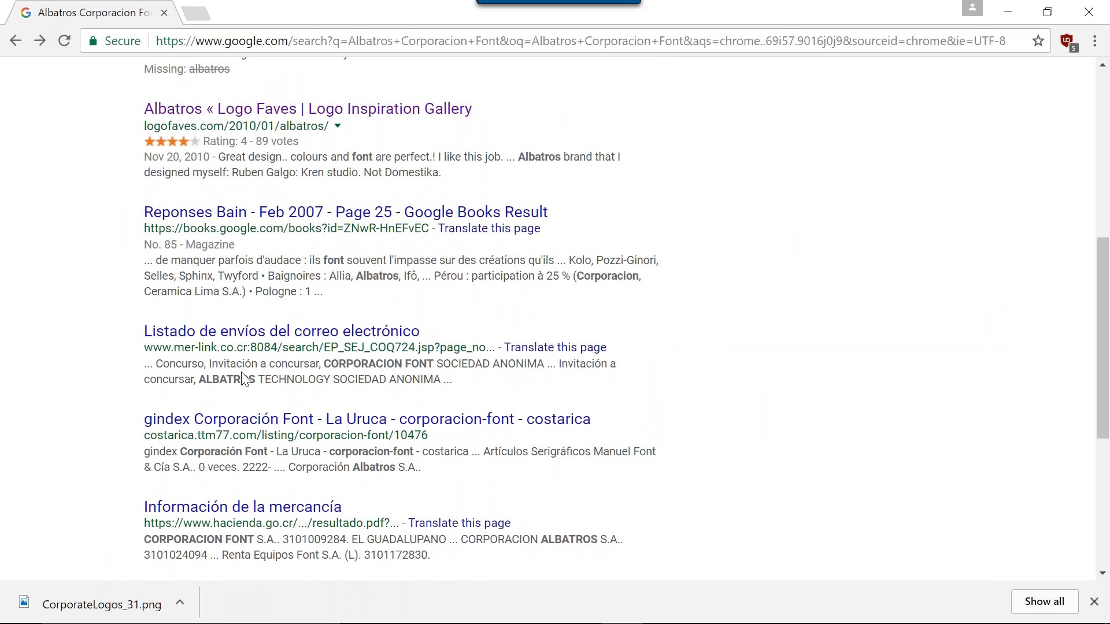
{"action": "scroll", "coordinate": [263, 375], "scroll_direction": "down", "scroll_amount": 2}
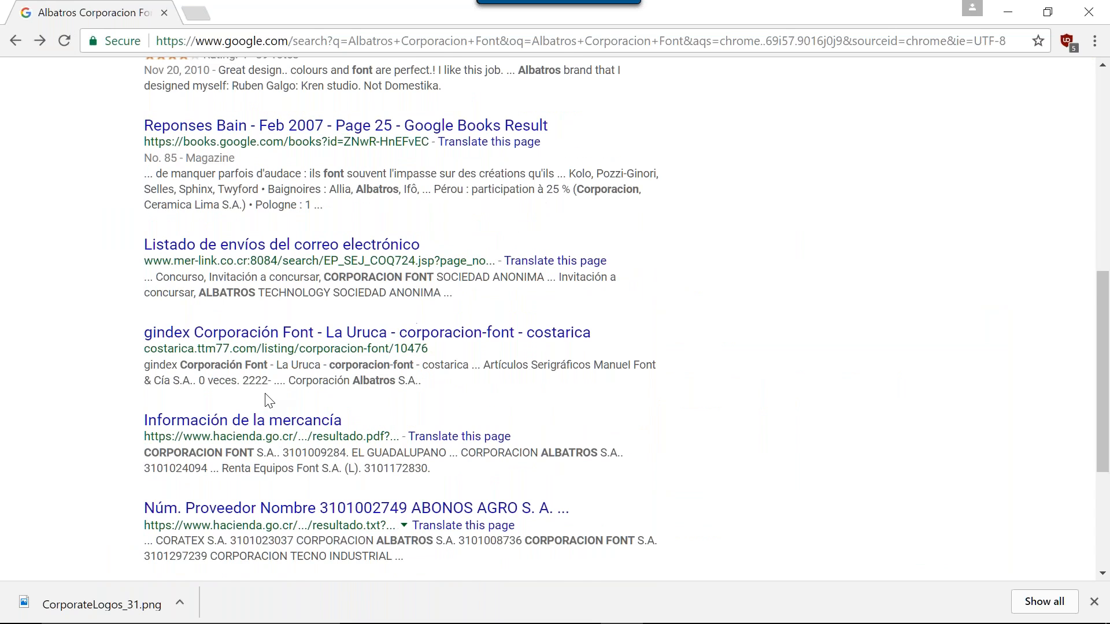
{"action": "scroll", "coordinate": [269, 401], "scroll_direction": "up", "scroll_amount": 7}
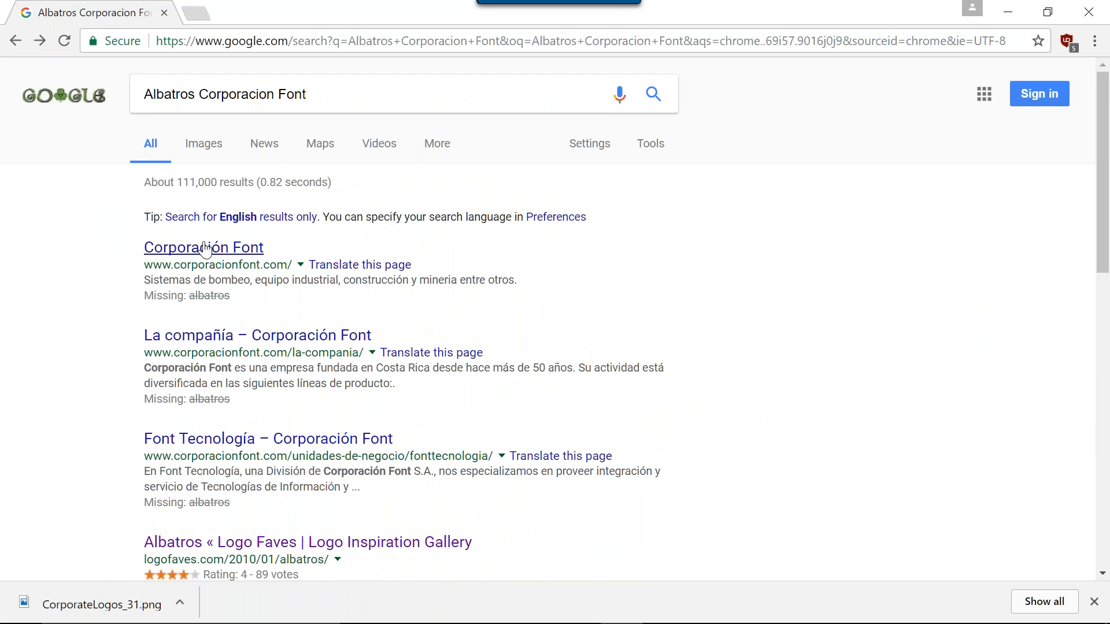
Open the Corporación Font home page result, look through its content, and return to the search results
{"action": "left_click", "coordinate": [206, 249]}
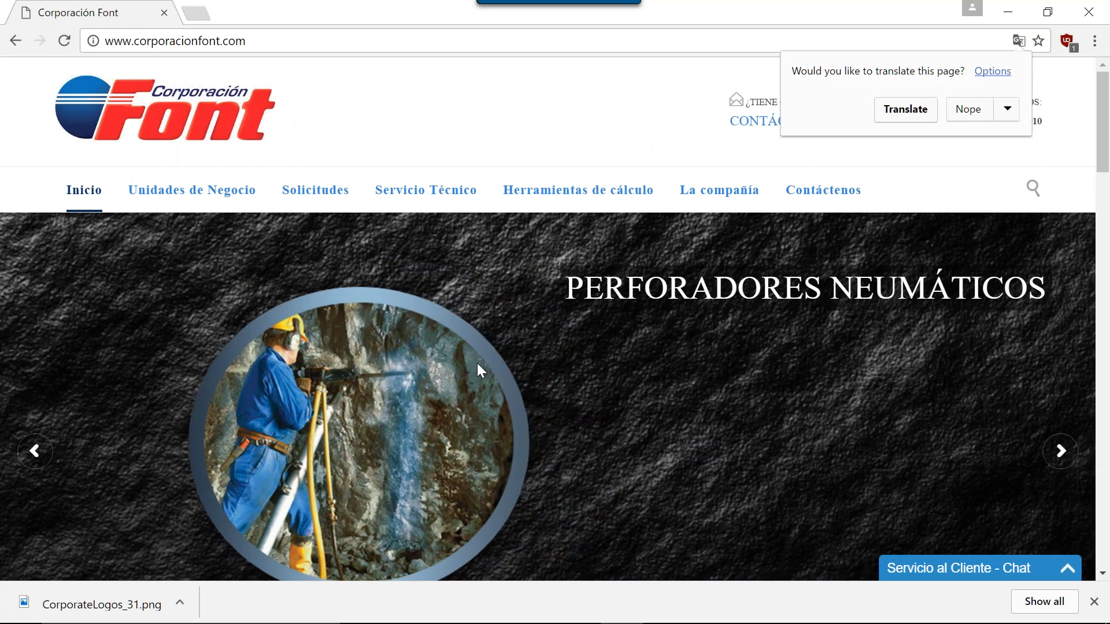
{"action": "scroll", "coordinate": [470, 353], "scroll_direction": "down", "scroll_amount": 3}
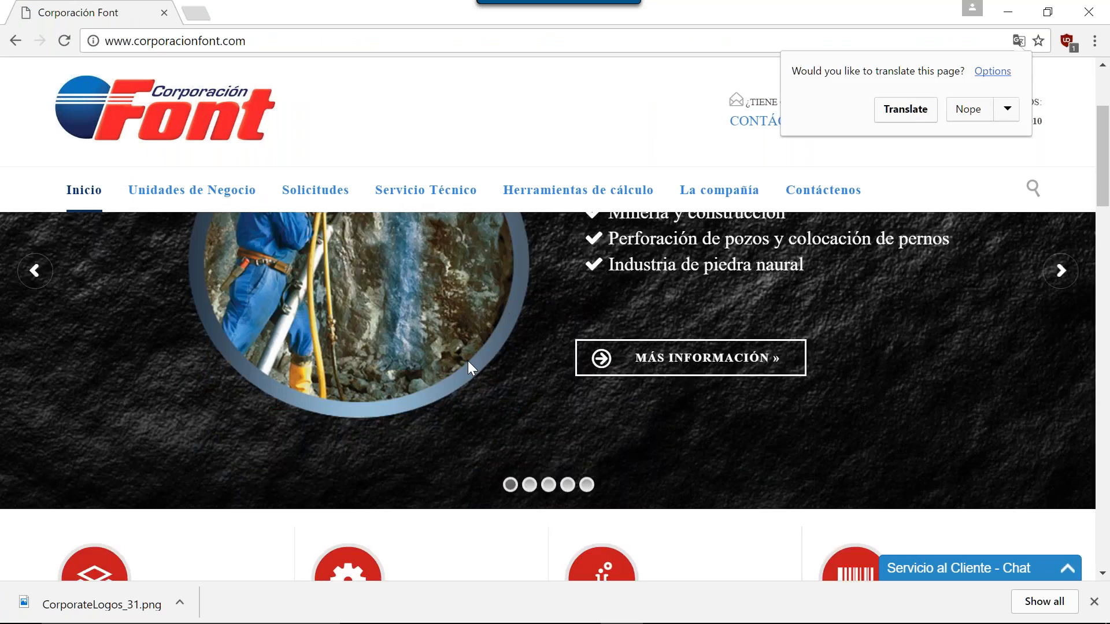
{"action": "scroll", "coordinate": [469, 362], "scroll_direction": "down", "scroll_amount": 4}
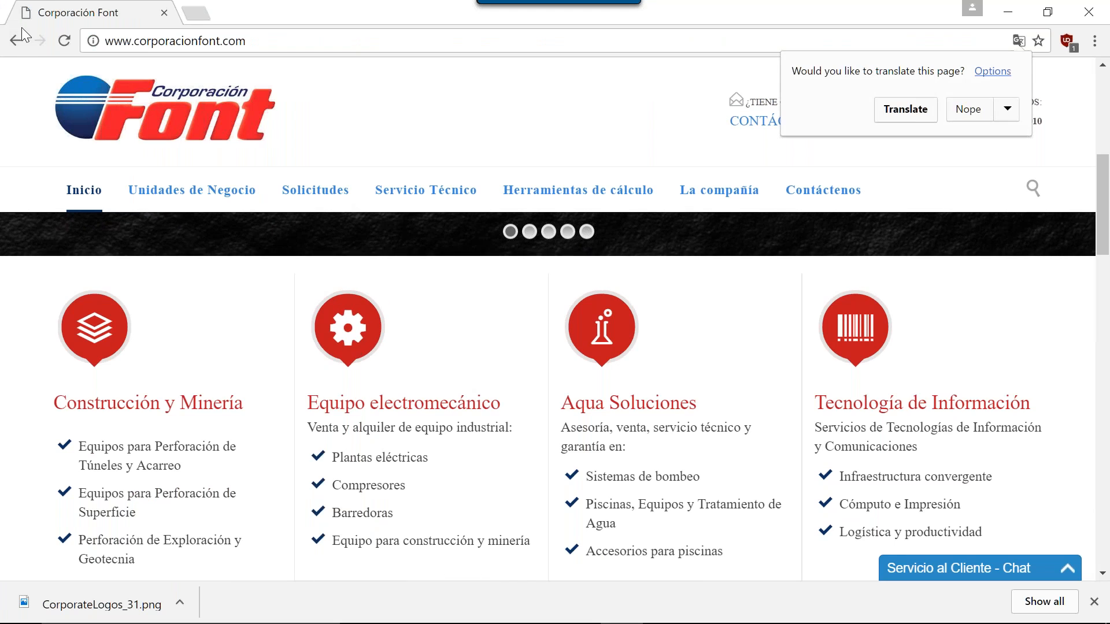
{"action": "left_click", "coordinate": [23, 36]}
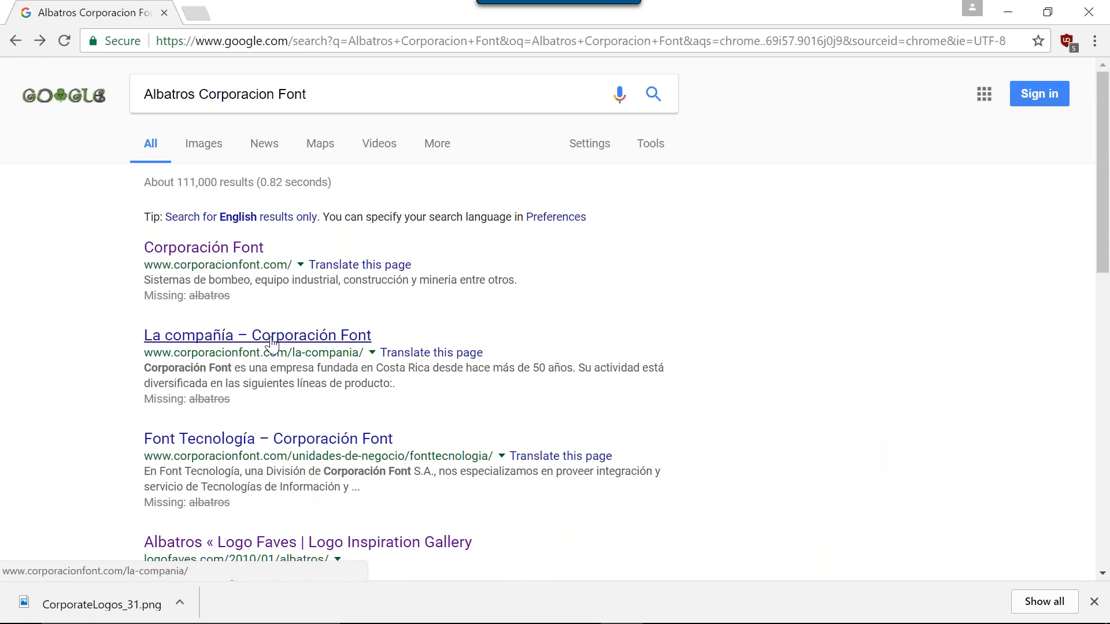
Check the Font Tecnología – Corporación Font result, then return to the search listing and review the remaining entries
{"action": "scroll", "coordinate": [278, 287], "scroll_direction": "down", "scroll_amount": 3}
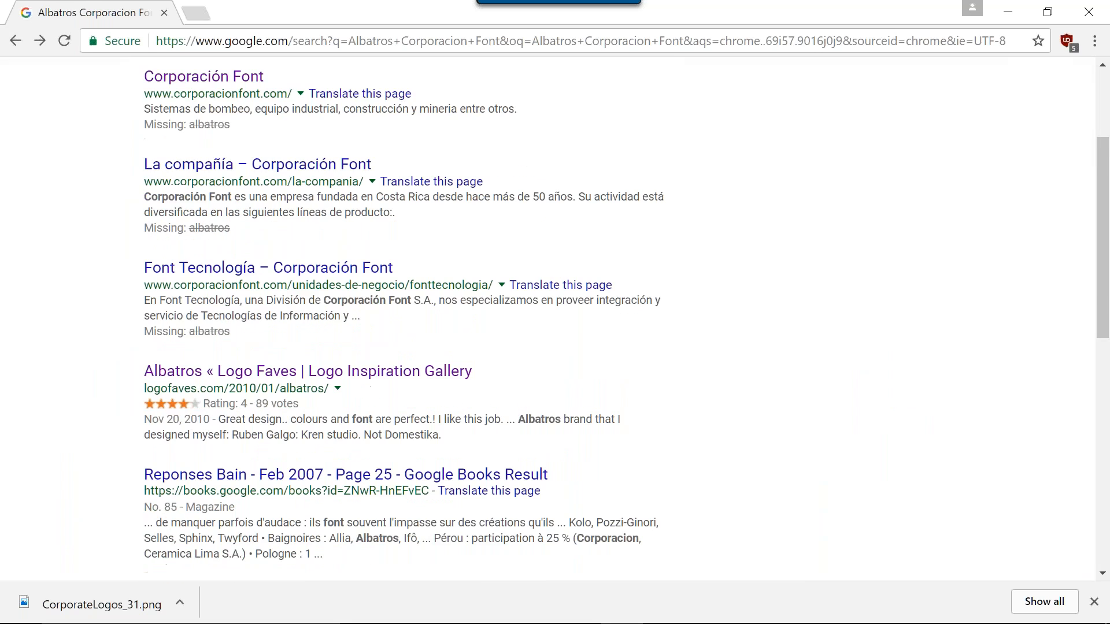
{"action": "left_click", "coordinate": [284, 267]}
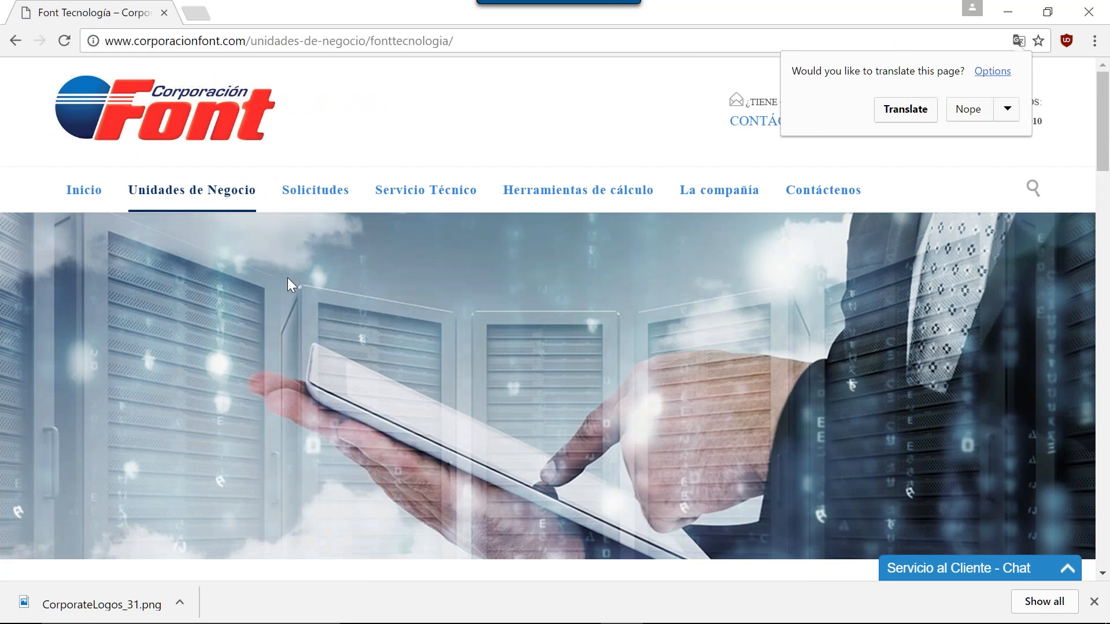
{"action": "left_click", "coordinate": [16, 40]}
{"action": "scroll", "coordinate": [183, 358], "scroll_direction": "down", "scroll_amount": 5}
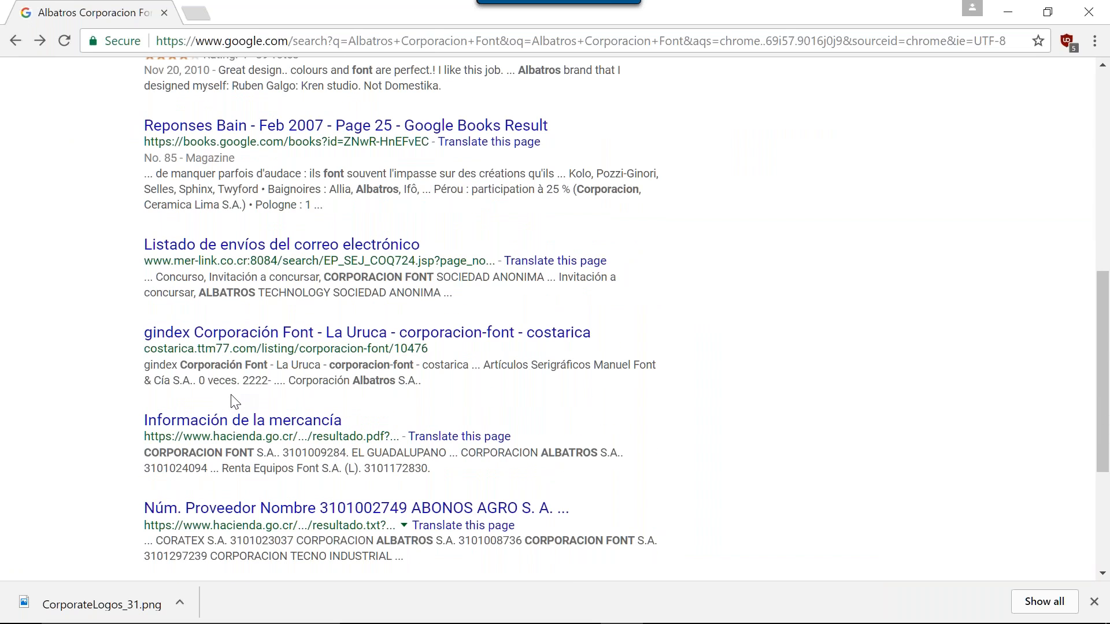
{"action": "scroll", "coordinate": [249, 373], "scroll_direction": "up", "scroll_amount": 8}
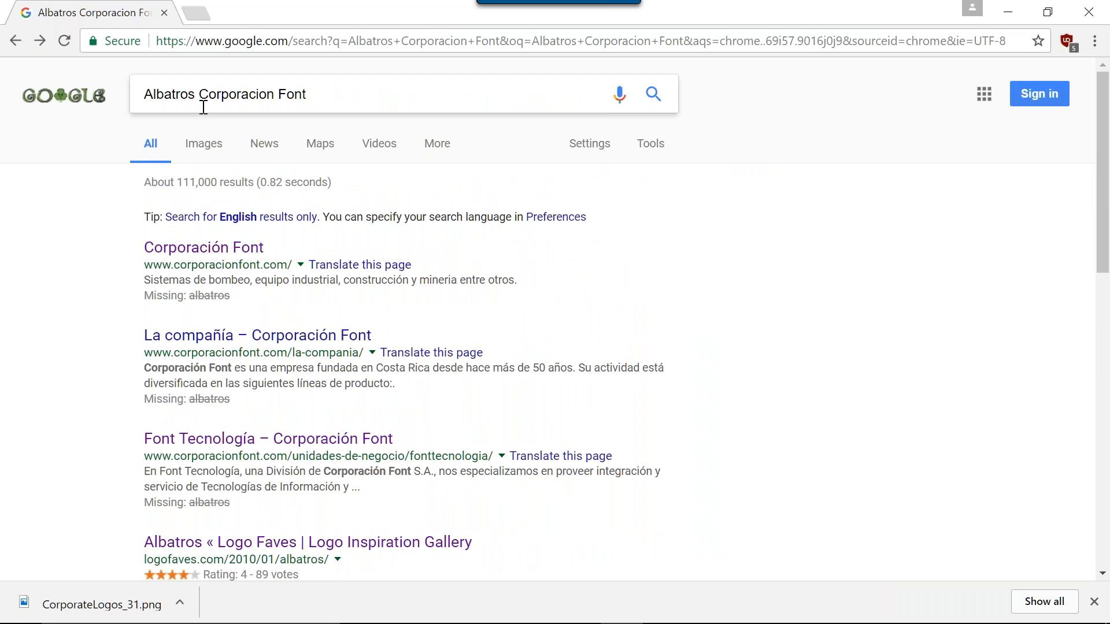
Replace the Google query with "Font ID" and run the search
{"action": "left_click", "coordinate": [219, 102]}
{"action": "double_click", "coordinate": [217, 103]}
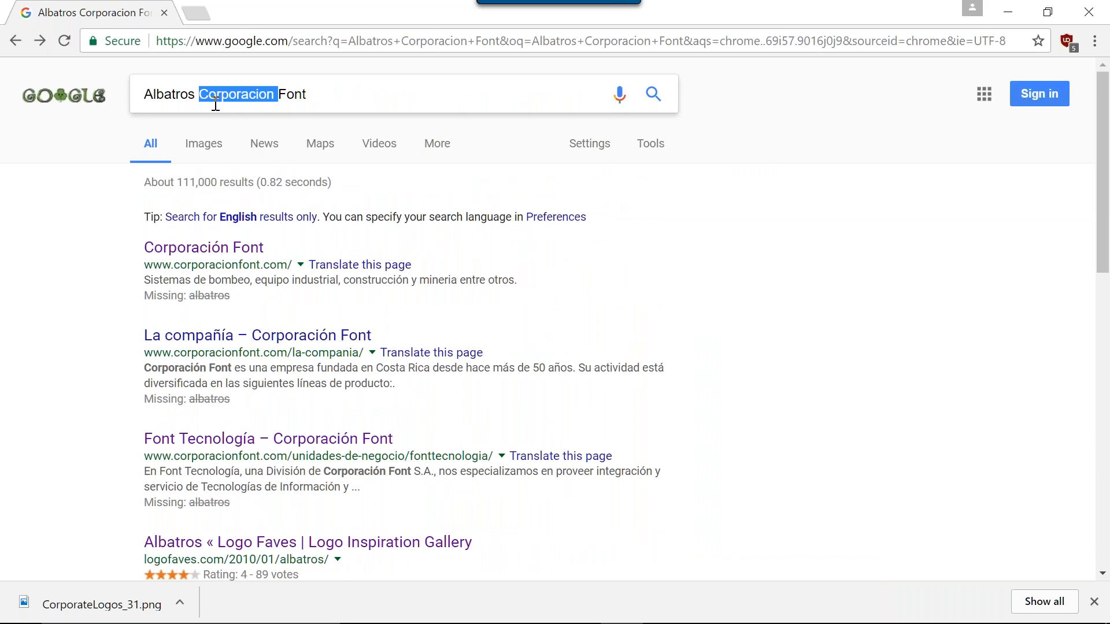
{"action": "left_click_drag", "start_coordinate": [315, 94], "coordinate": [6, 75]}
{"action": "type", "text": "Font IS"}
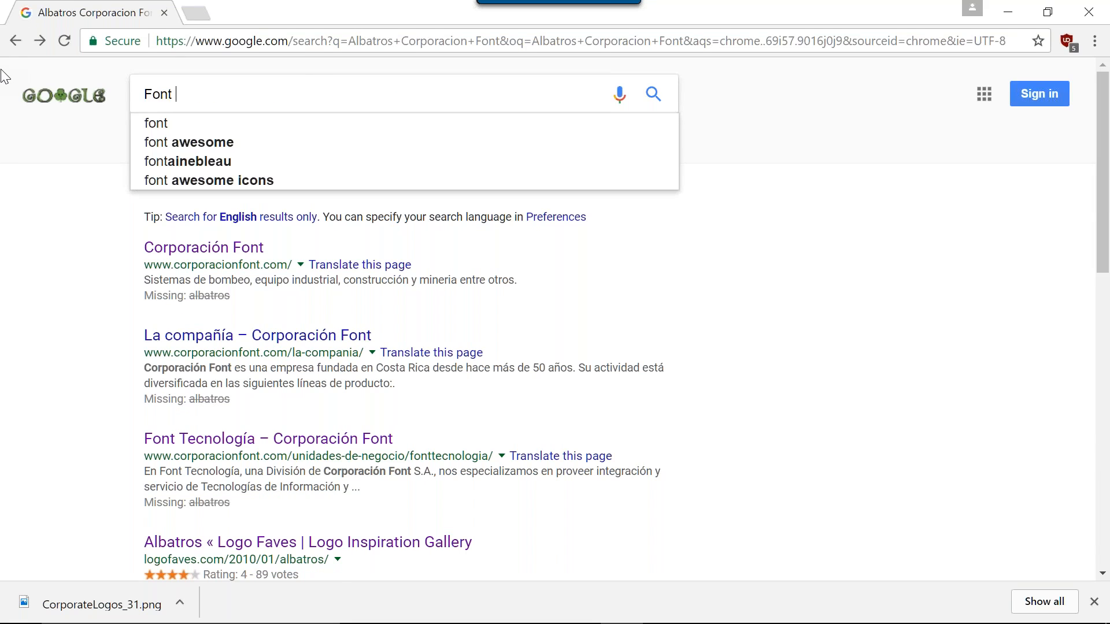
{"action": "key", "text": "BackSpace"}
{"action": "type", "text": "D"}
{"action": "key", "text": "Return"}
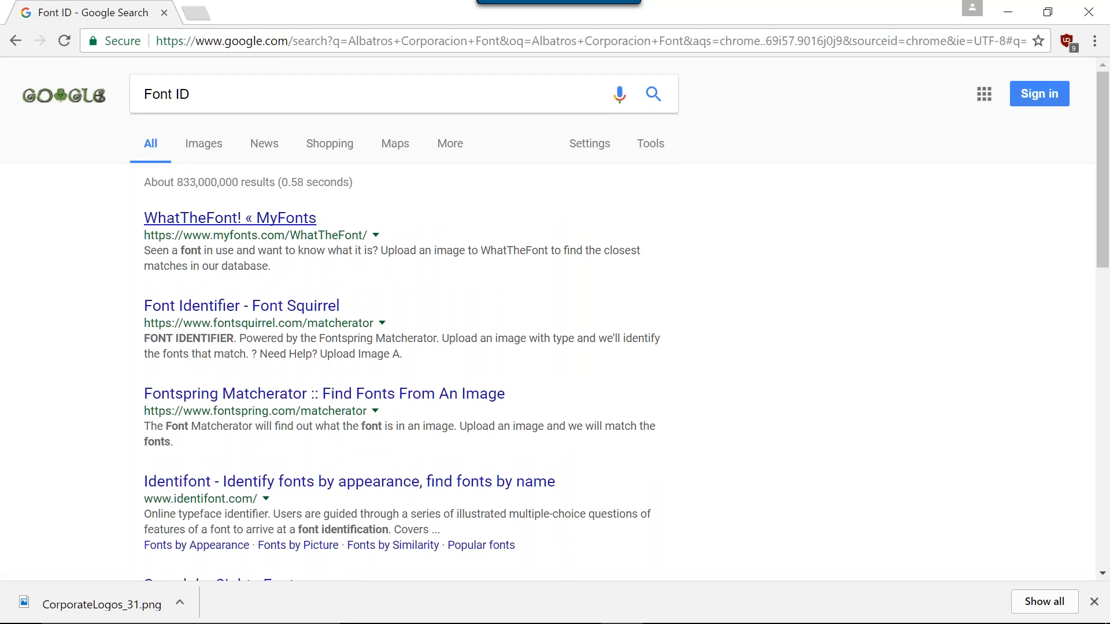
Open the WhatTheFont page on MyFonts and view its image upload section and tips for optimal results
{"action": "left_click", "coordinate": [202, 227]}
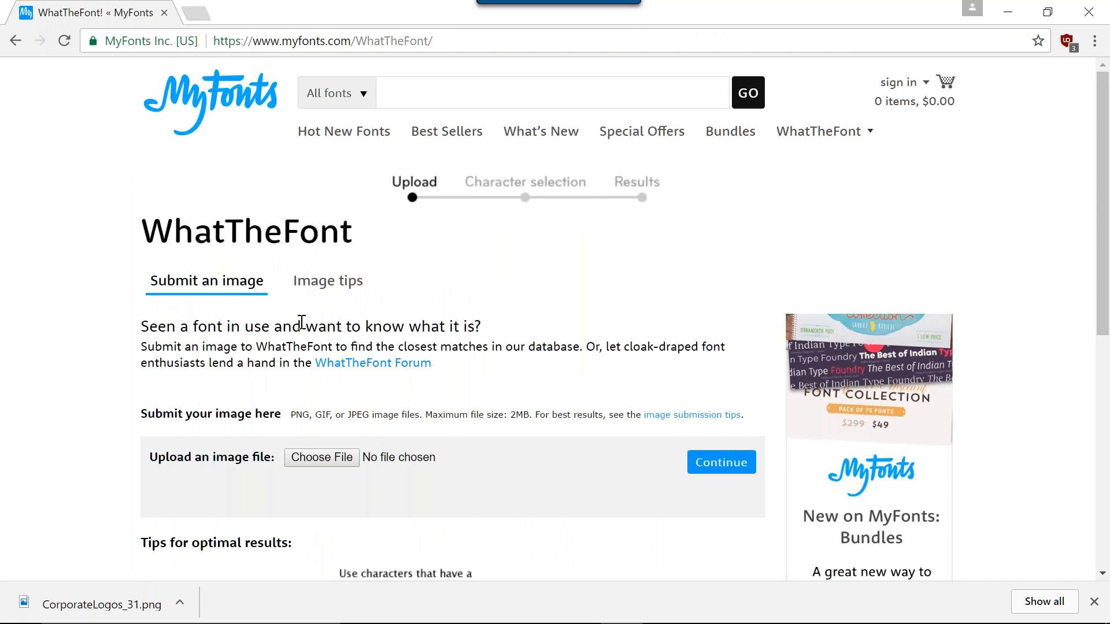
{"action": "scroll", "coordinate": [322, 336], "scroll_direction": "down", "scroll_amount": 1}
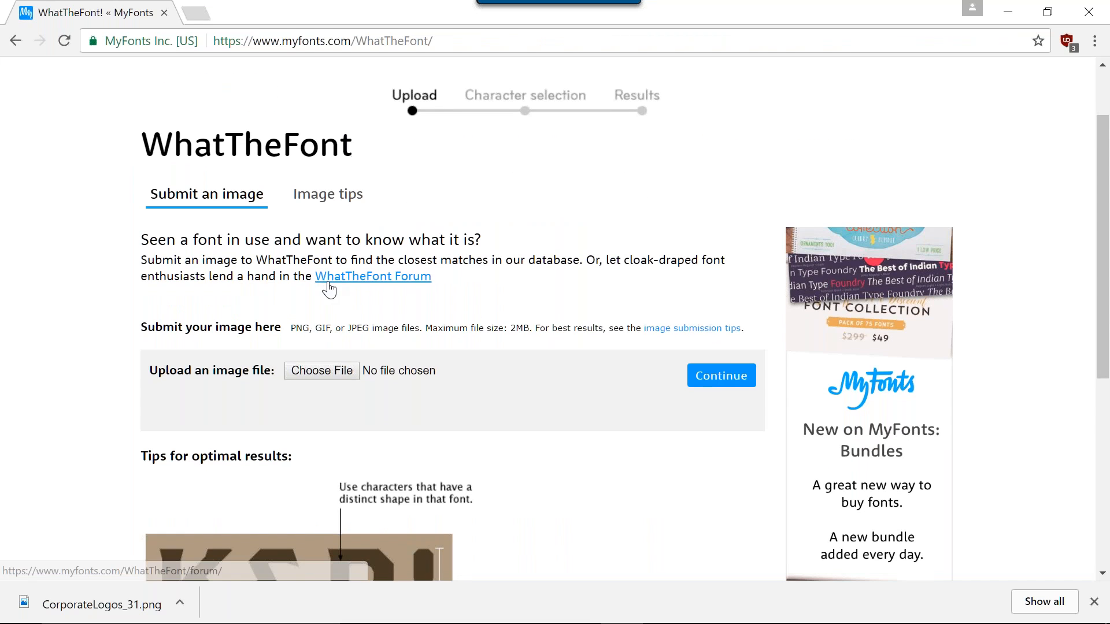
{"action": "scroll", "coordinate": [325, 289], "scroll_direction": "down", "scroll_amount": 1}
{"action": "scroll", "coordinate": [326, 292], "scroll_direction": "down", "scroll_amount": 1}
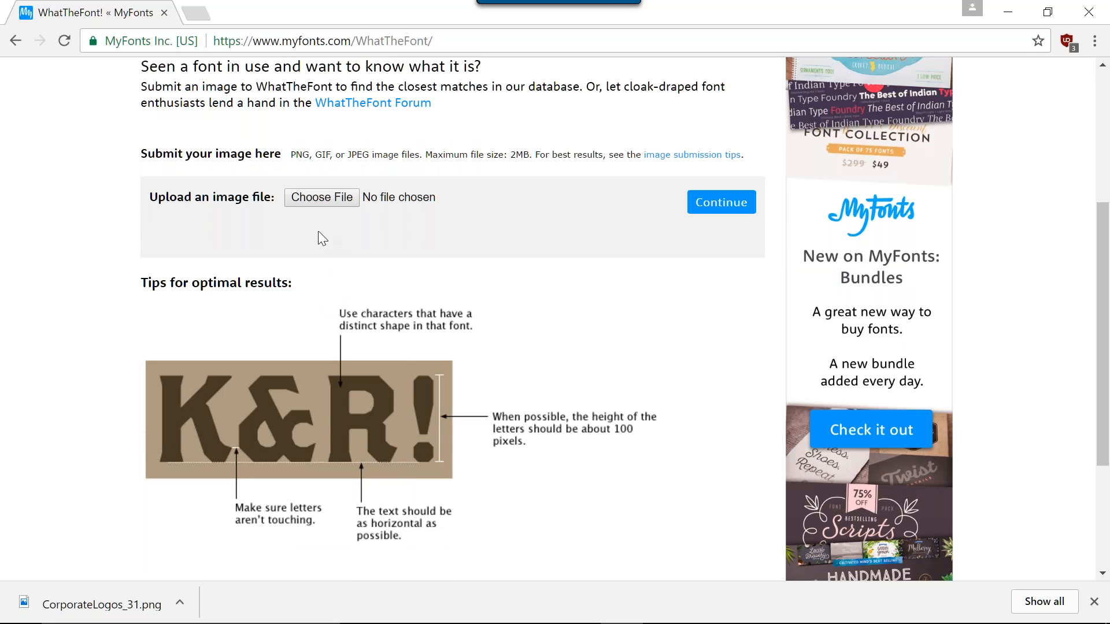
Upload Capture.PNG from the Desktop to WhatTheFont and continue to the character selection stage
{"action": "left_click", "coordinate": [322, 198]}
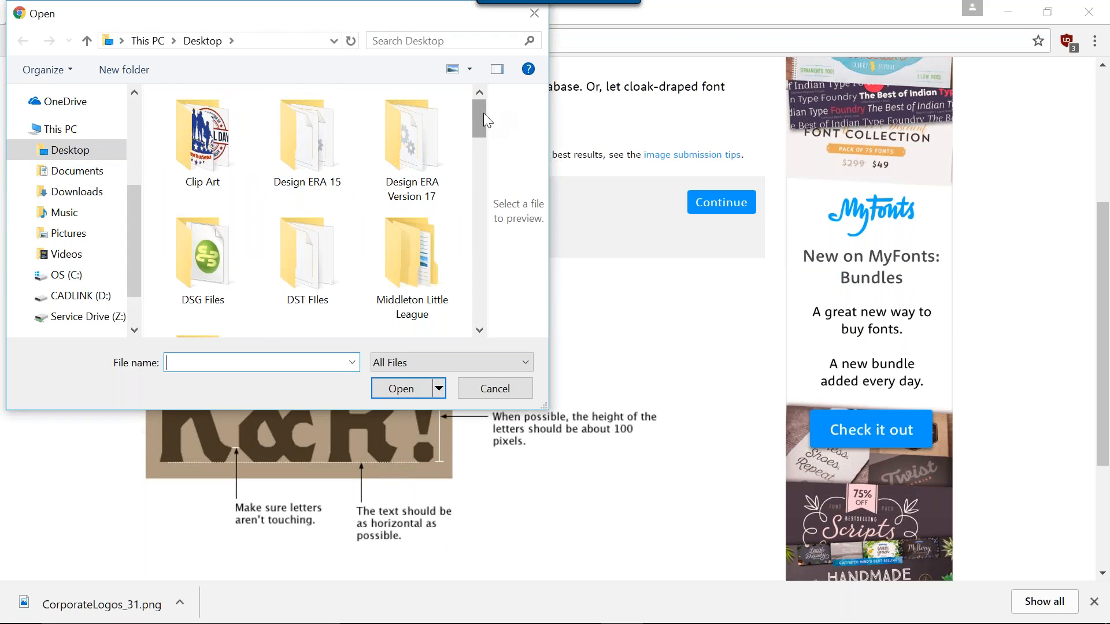
{"action": "left_click_drag", "start_coordinate": [481, 112], "coordinate": [466, 175]}
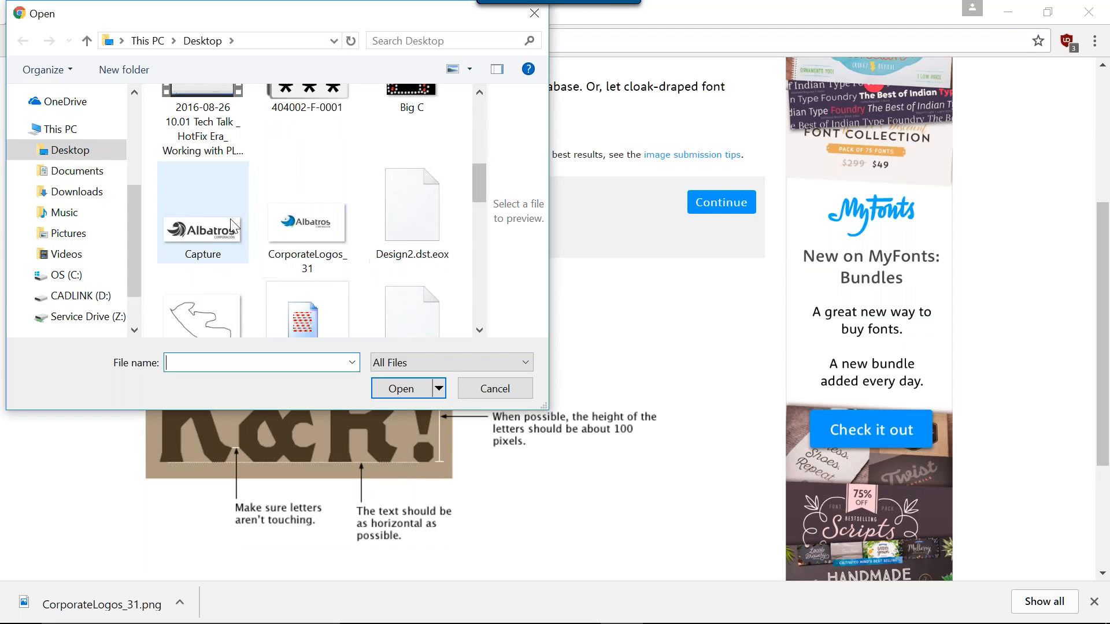
{"action": "left_click", "coordinate": [203, 237]}
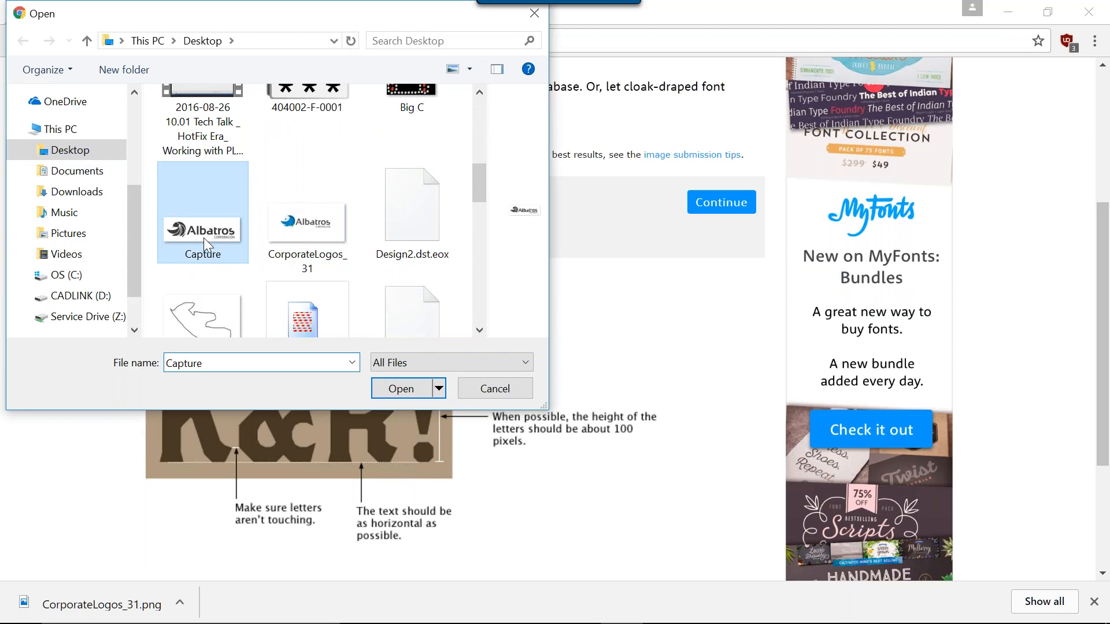
{"action": "left_click", "coordinate": [418, 386]}
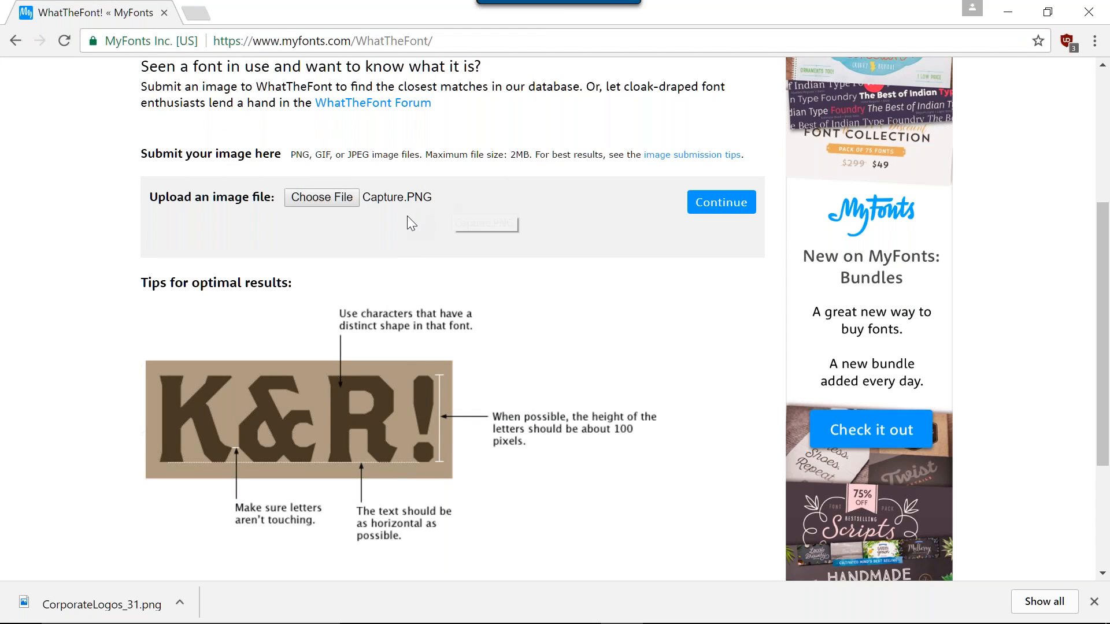
{"action": "left_click", "coordinate": [725, 200]}
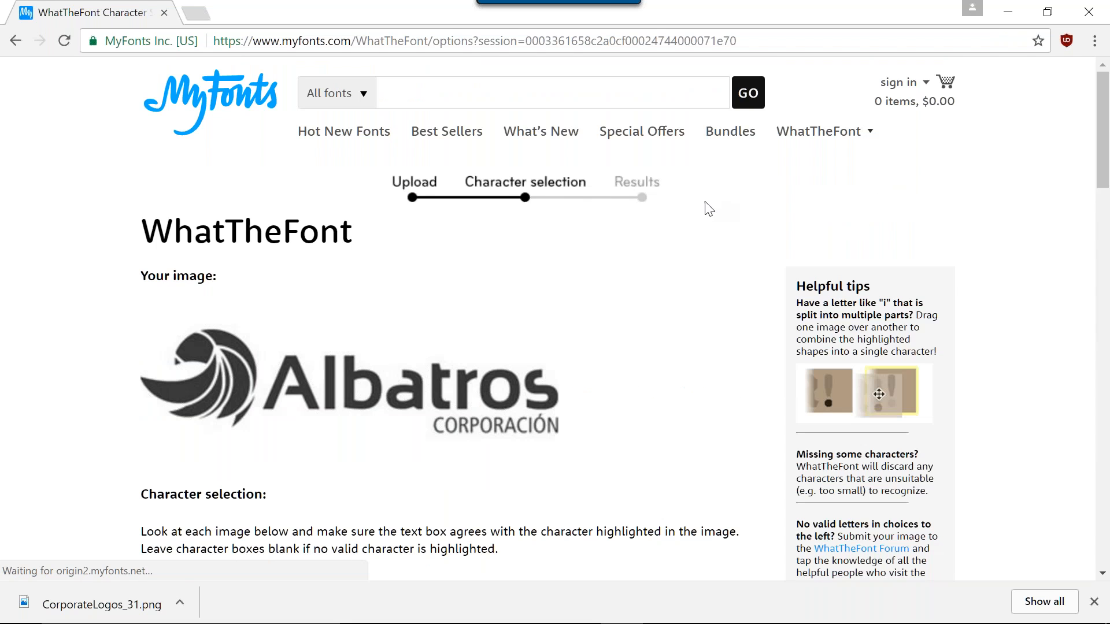
Review the characters recognized in the Albatros image and submit them as they are for font matching
{"action": "scroll", "coordinate": [556, 324], "scroll_direction": "down", "scroll_amount": 3}
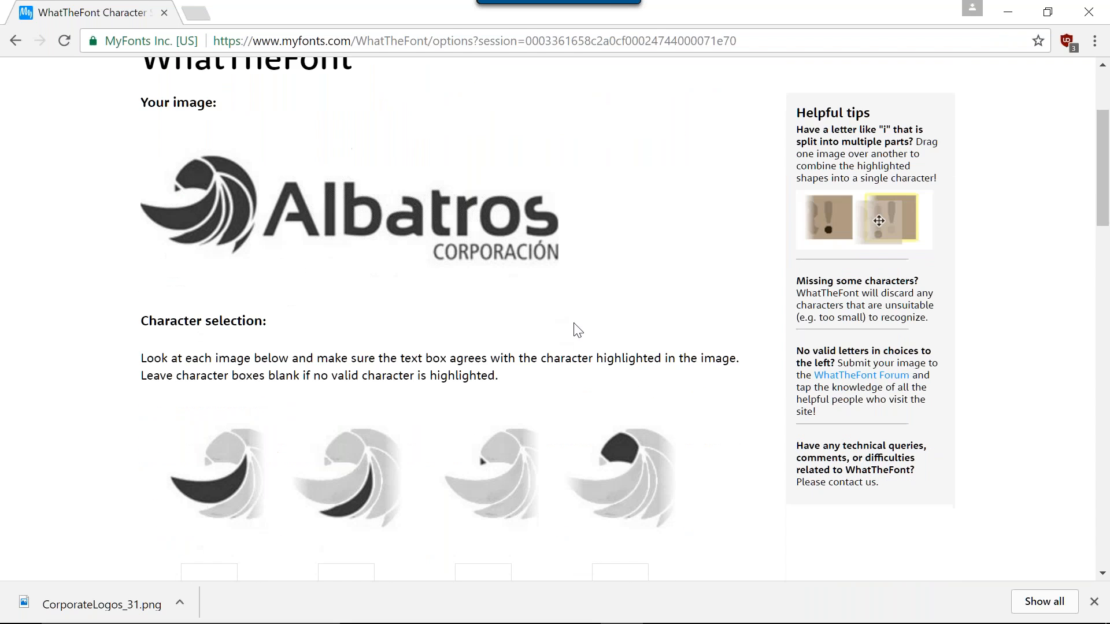
{"action": "scroll", "coordinate": [561, 327], "scroll_direction": "down", "scroll_amount": 4}
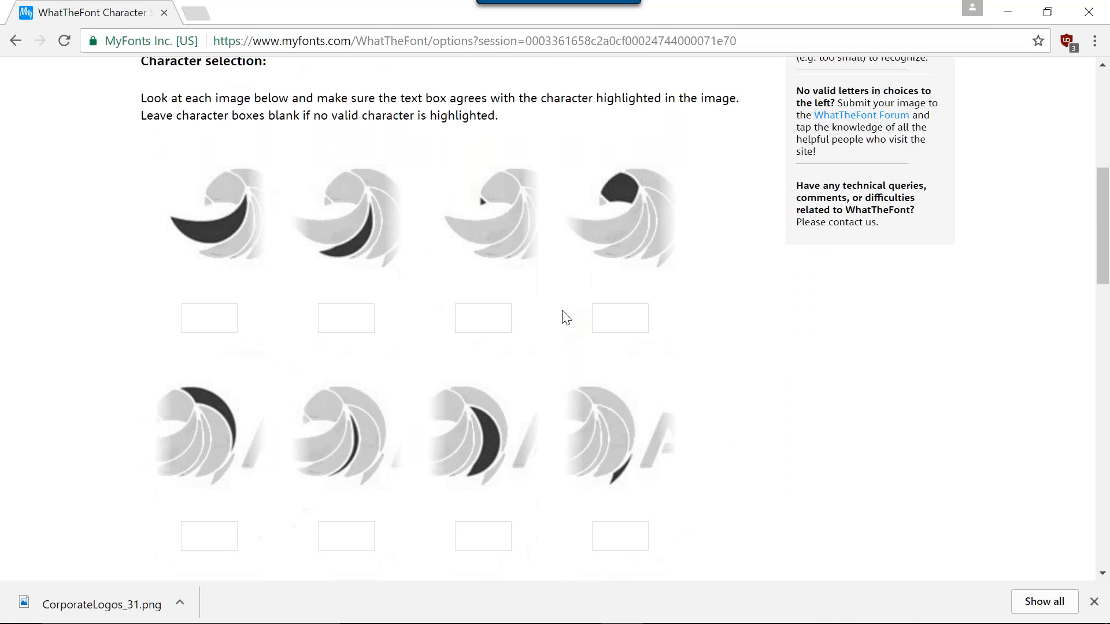
{"action": "scroll", "coordinate": [559, 330], "scroll_direction": "down", "scroll_amount": 7}
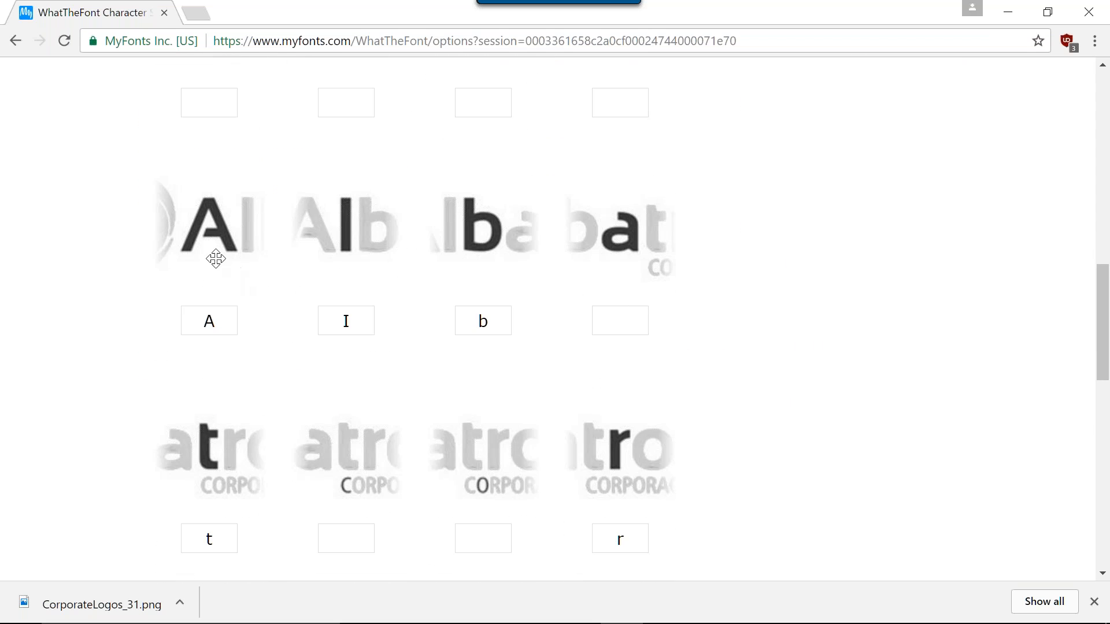
{"action": "scroll", "coordinate": [549, 330], "scroll_direction": "down", "scroll_amount": 2}
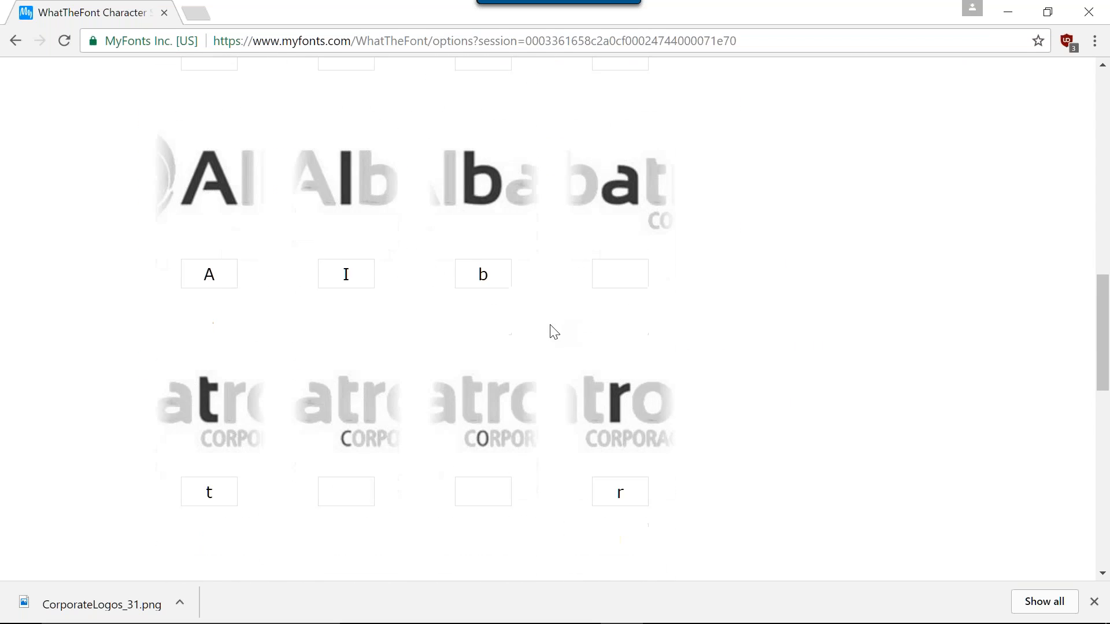
{"action": "scroll", "coordinate": [503, 404], "scroll_direction": "down", "scroll_amount": 10}
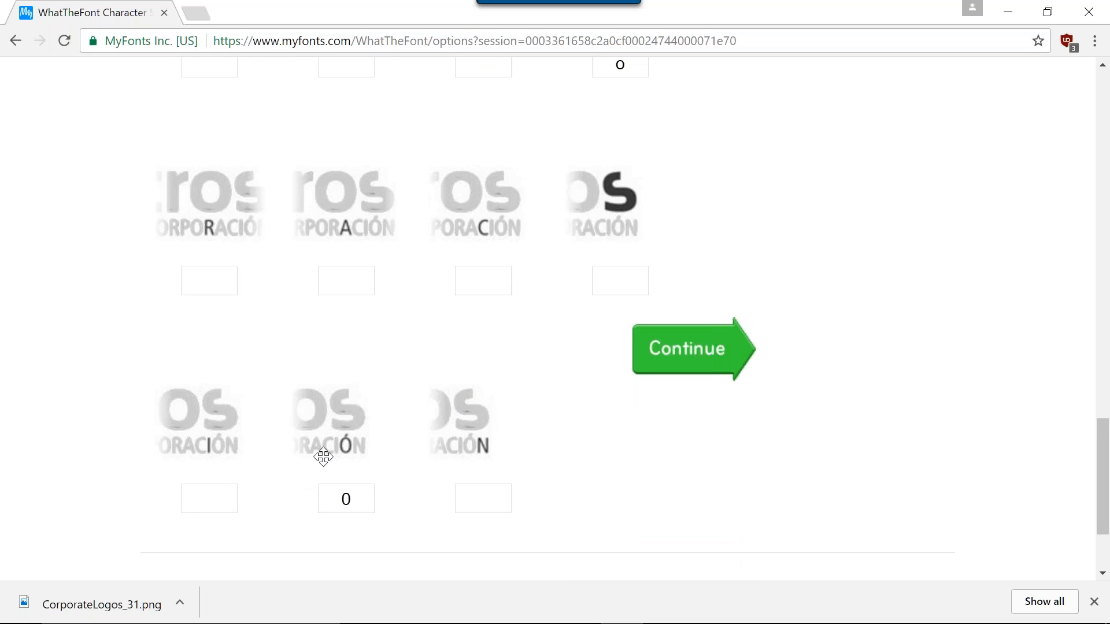
{"action": "left_click", "coordinate": [709, 362]}
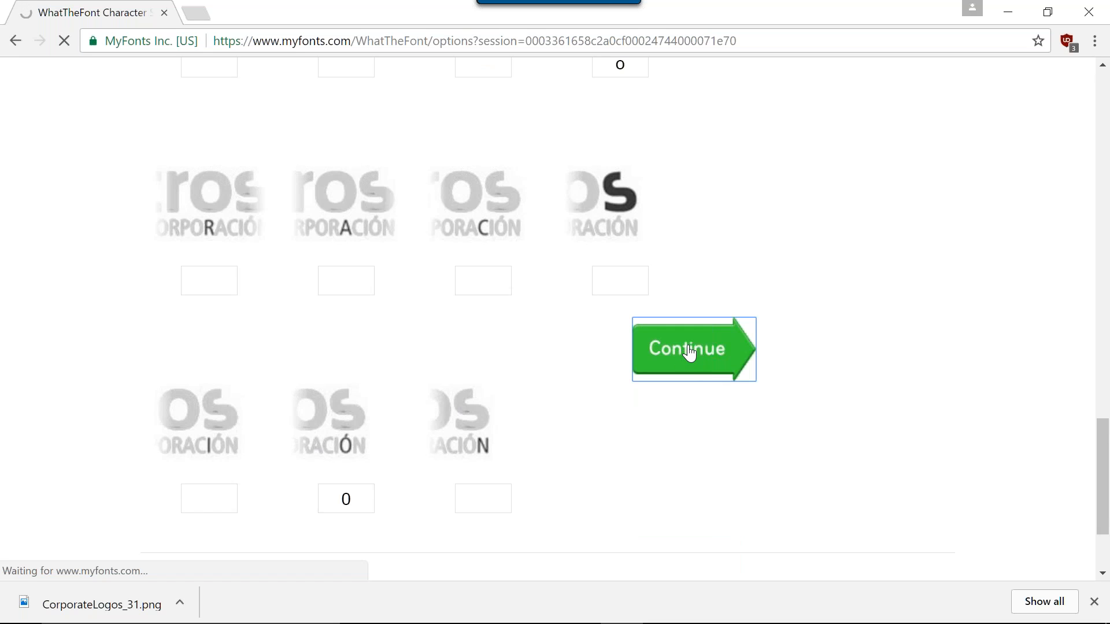
{"action": "scroll", "coordinate": [722, 335], "scroll_direction": "down", "scroll_amount": 3}
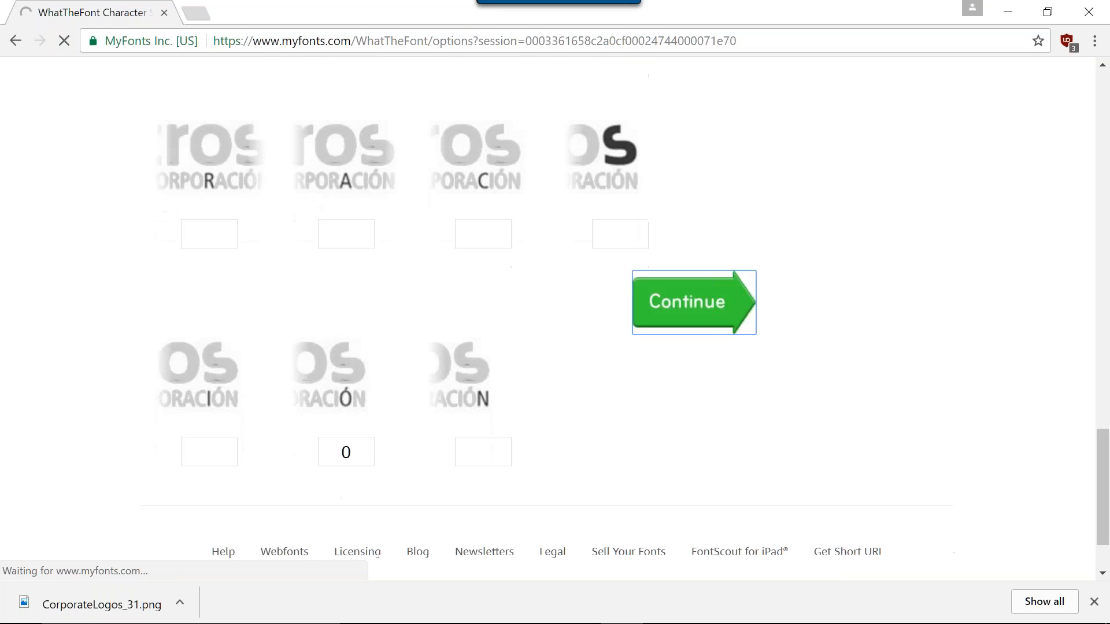
{"action": "scroll", "coordinate": [659, 362], "scroll_direction": "up", "scroll_amount": 3}
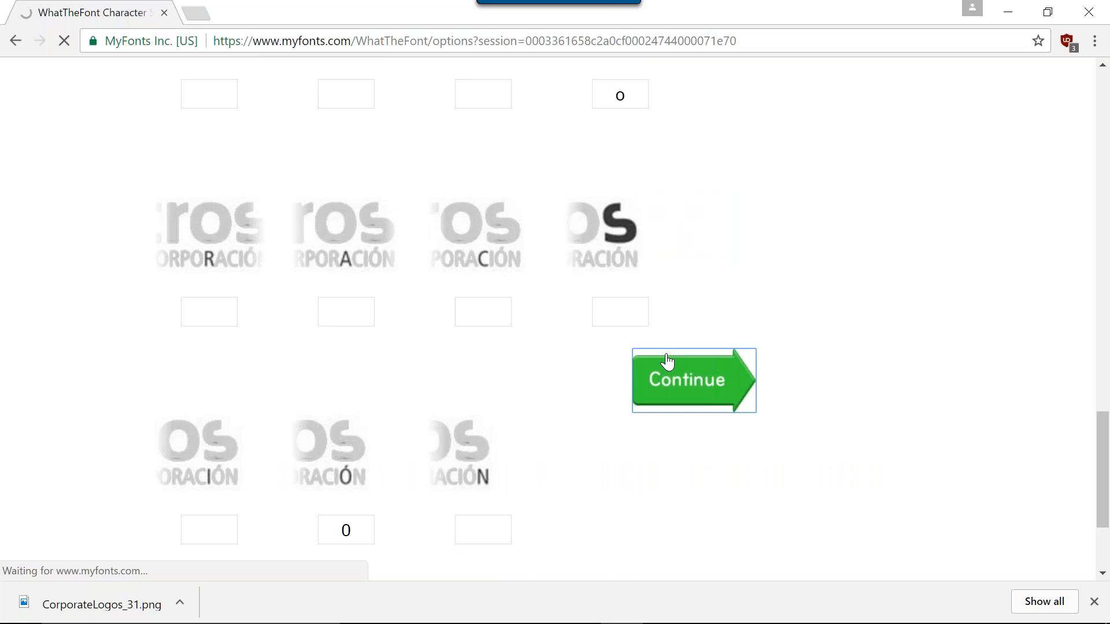
Enter a lowercase o for the second O of CORPORACIÓN in the character selection
{"action": "scroll", "coordinate": [668, 361], "scroll_direction": "up", "scroll_amount": 6}
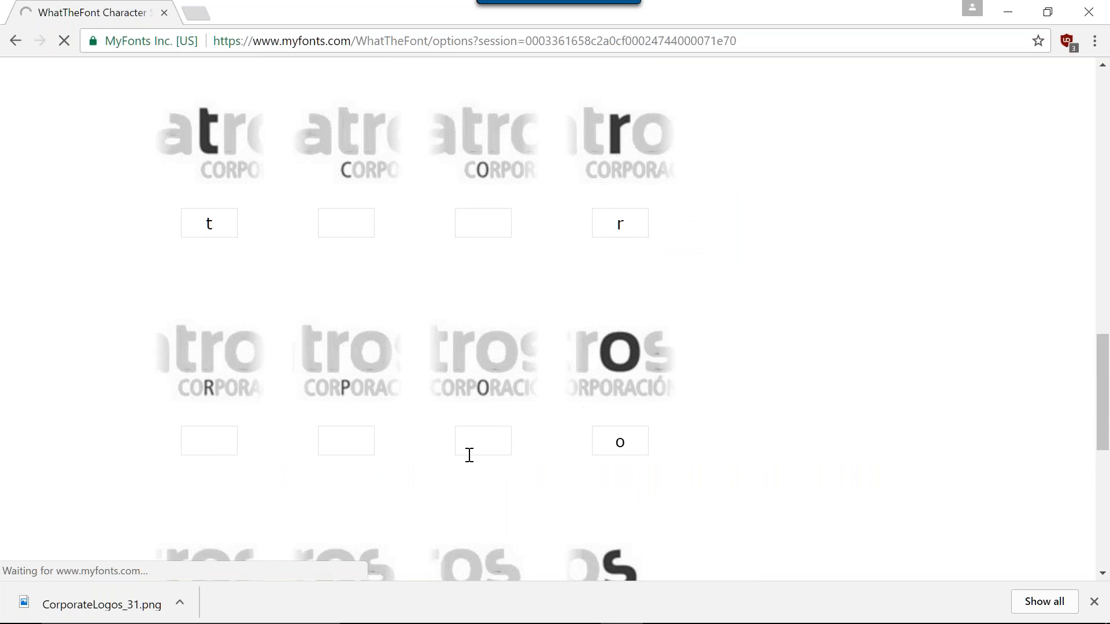
{"action": "left_click", "coordinate": [477, 450]}
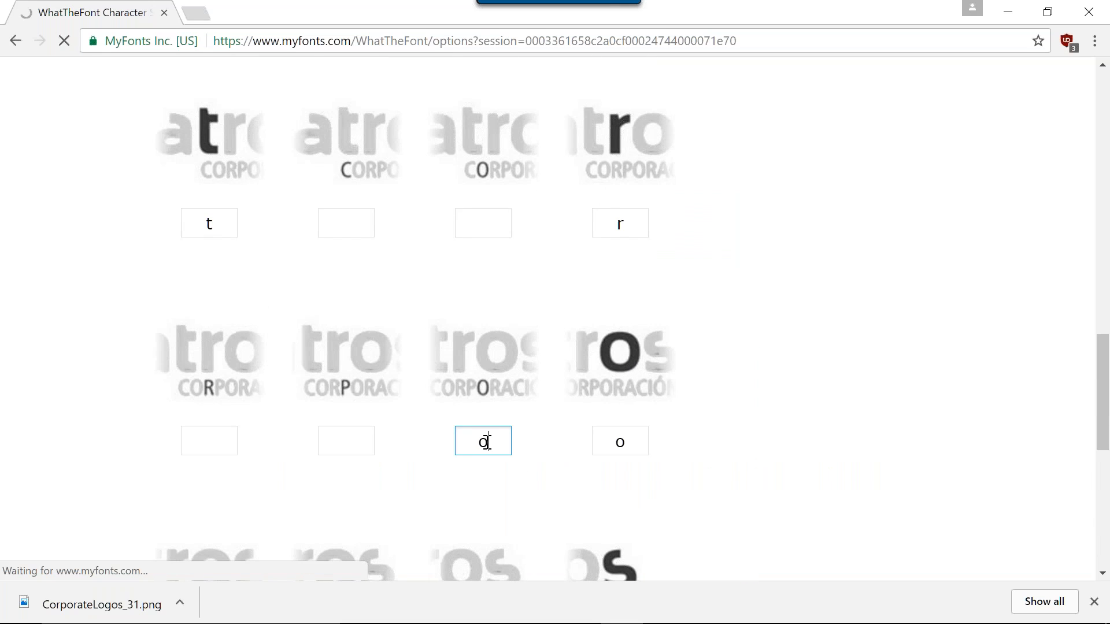
{"action": "left_click", "coordinate": [344, 440]}
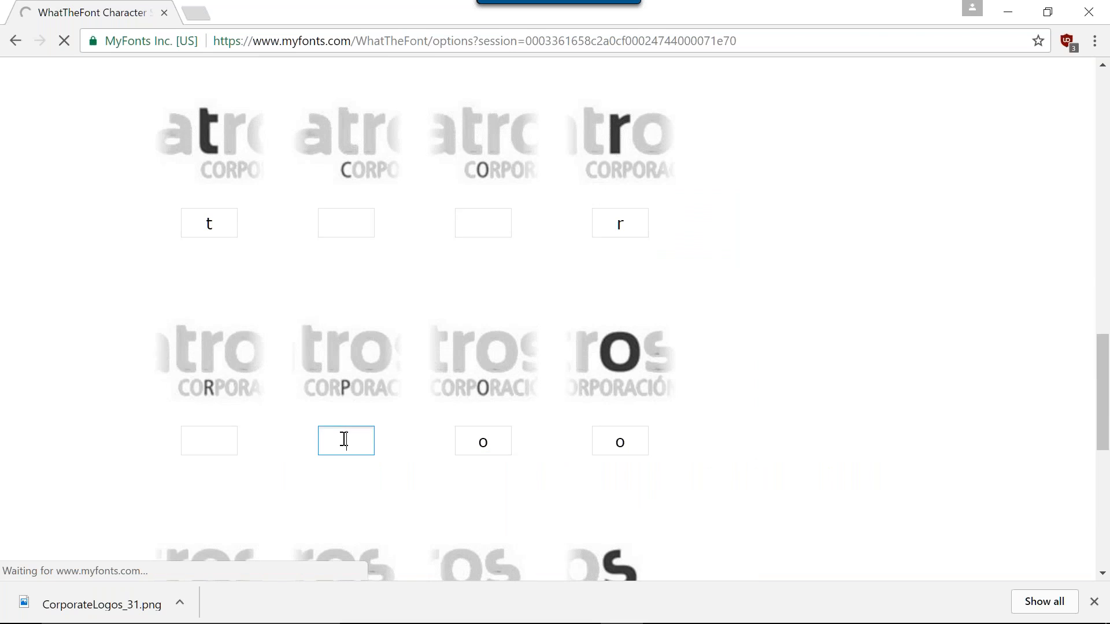
{"action": "key", "text": "Return"}
Review the suggested font matches against the Albatros image and return to the character selection stage
{"action": "scroll", "coordinate": [329, 433], "scroll_direction": "down", "scroll_amount": 6}
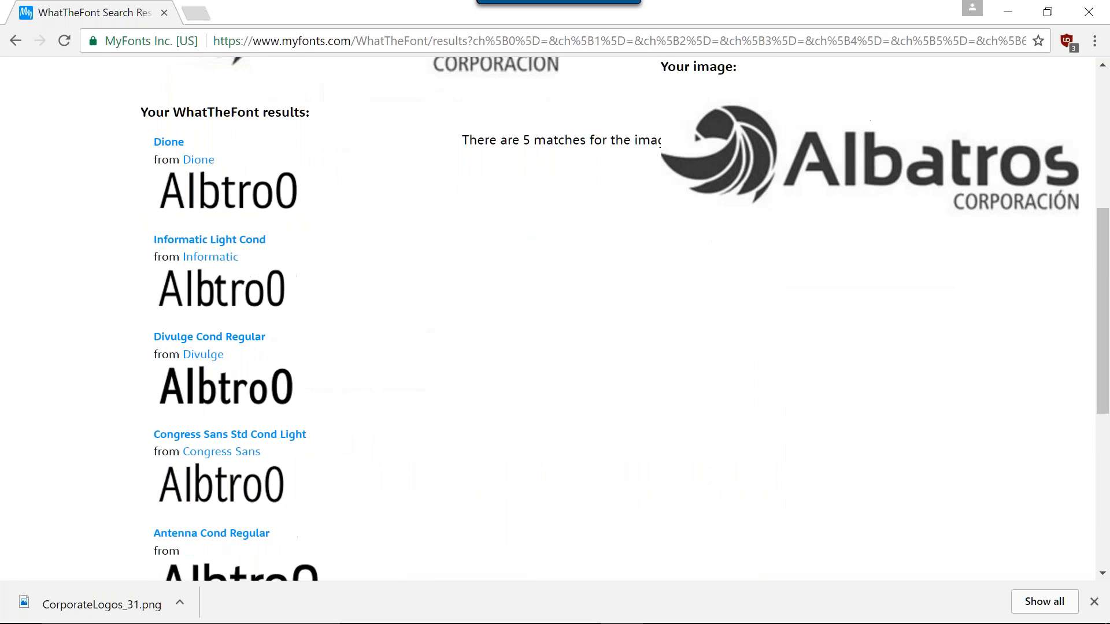
{"action": "scroll", "coordinate": [279, 384], "scroll_direction": "down", "scroll_amount": 4}
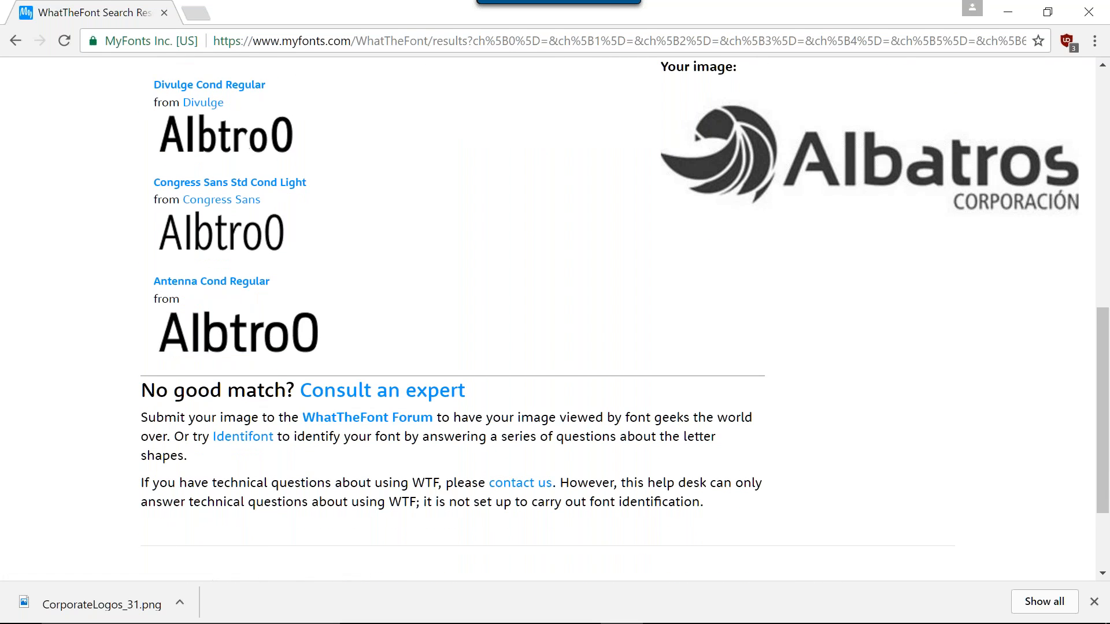
{"action": "scroll", "coordinate": [367, 280], "scroll_direction": "up", "scroll_amount": 6}
{"action": "right_click", "coordinate": [379, 258]}
{"action": "left_click", "coordinate": [424, 268]}
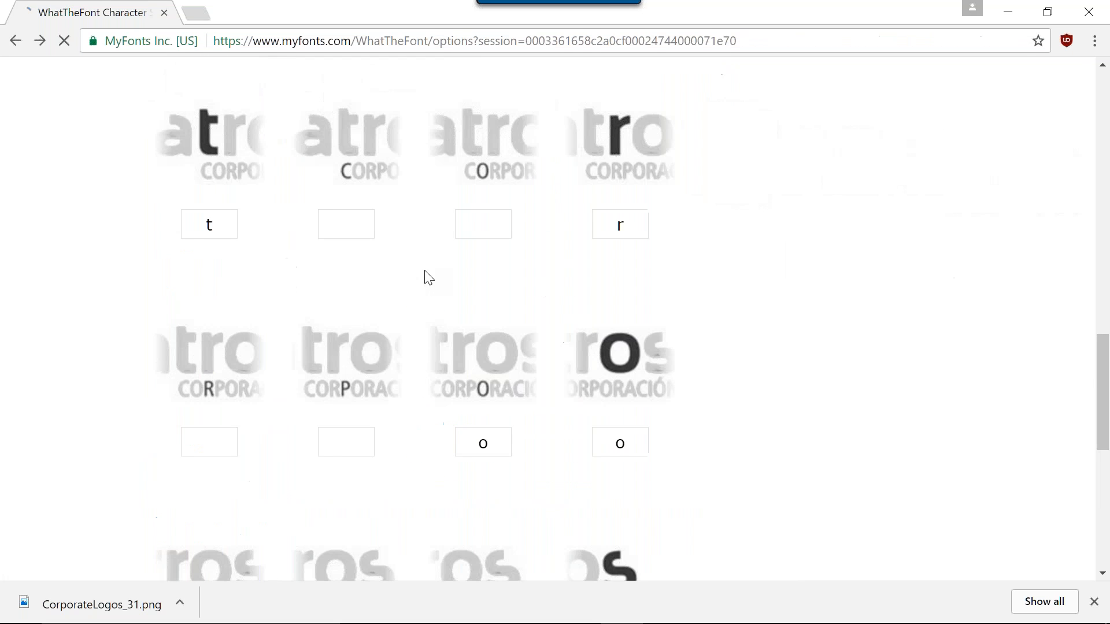
Fill in a for the second a of Albatros, and C and O for the first two letters of CORPORACIÓN
{"action": "scroll", "coordinate": [347, 221], "scroll_direction": "up", "scroll_amount": 7}
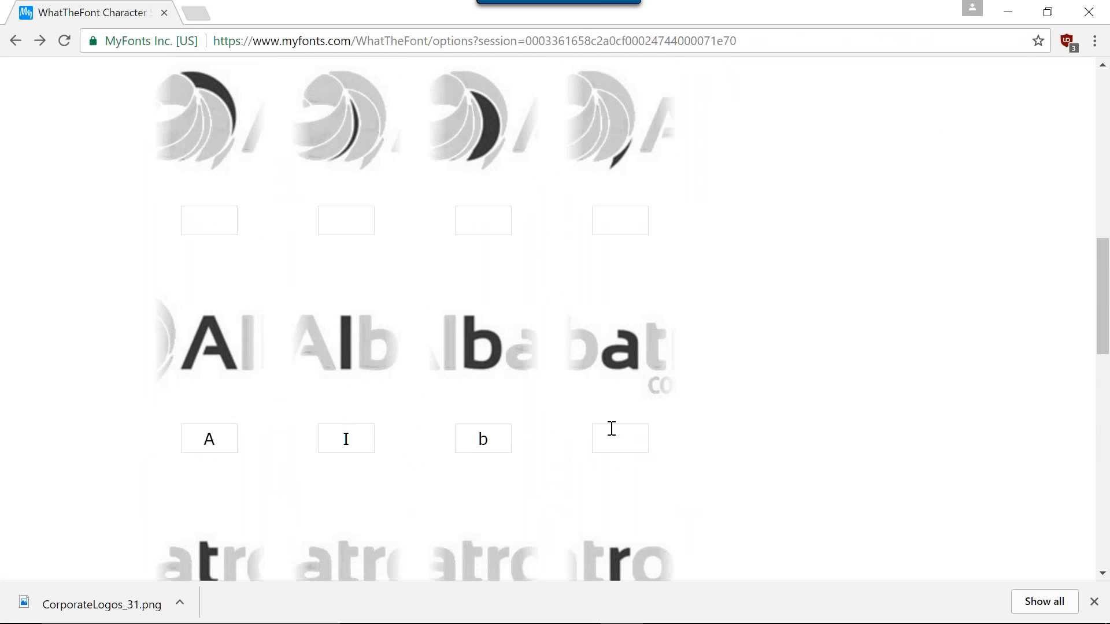
{"action": "left_click", "coordinate": [613, 428]}
{"action": "type", "text": "a"}
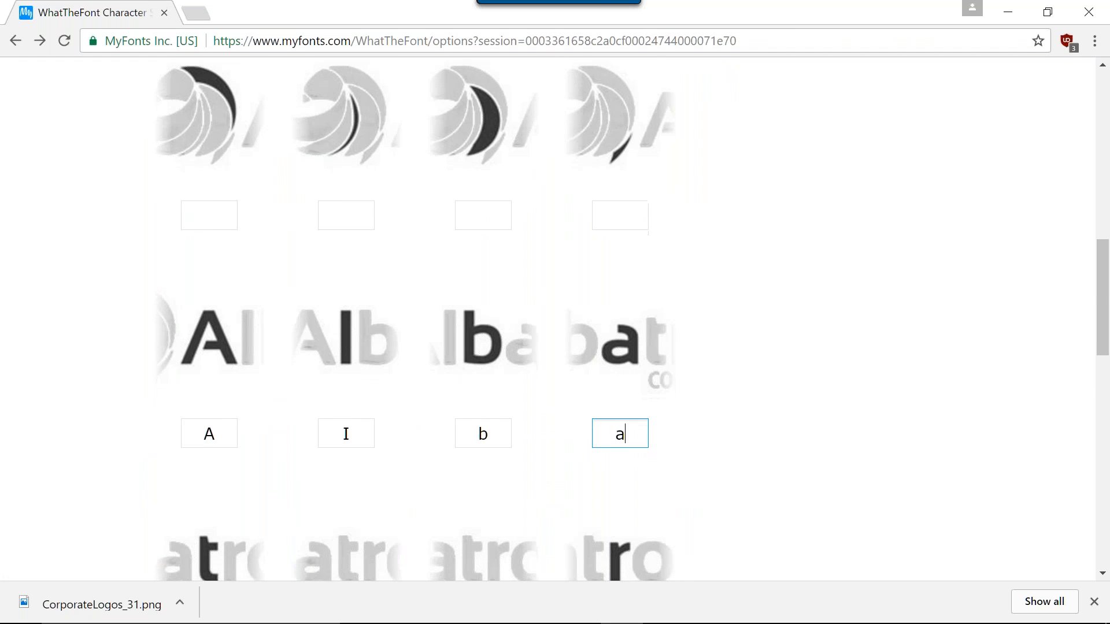
{"action": "scroll", "coordinate": [605, 441], "scroll_direction": "down", "scroll_amount": 4}
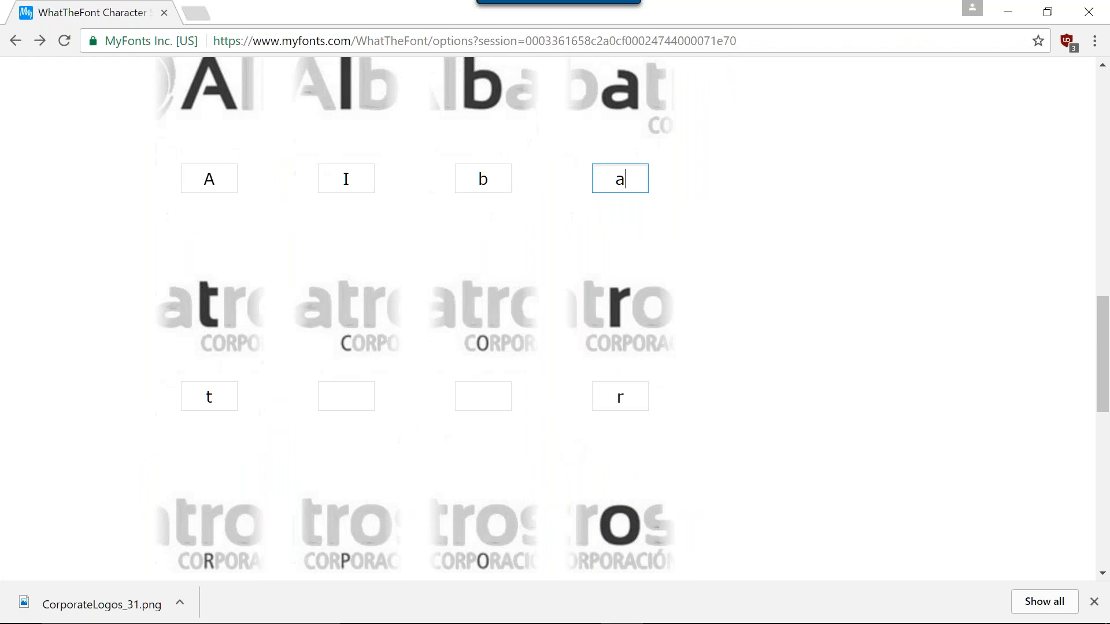
{"action": "left_click", "coordinate": [364, 396]}
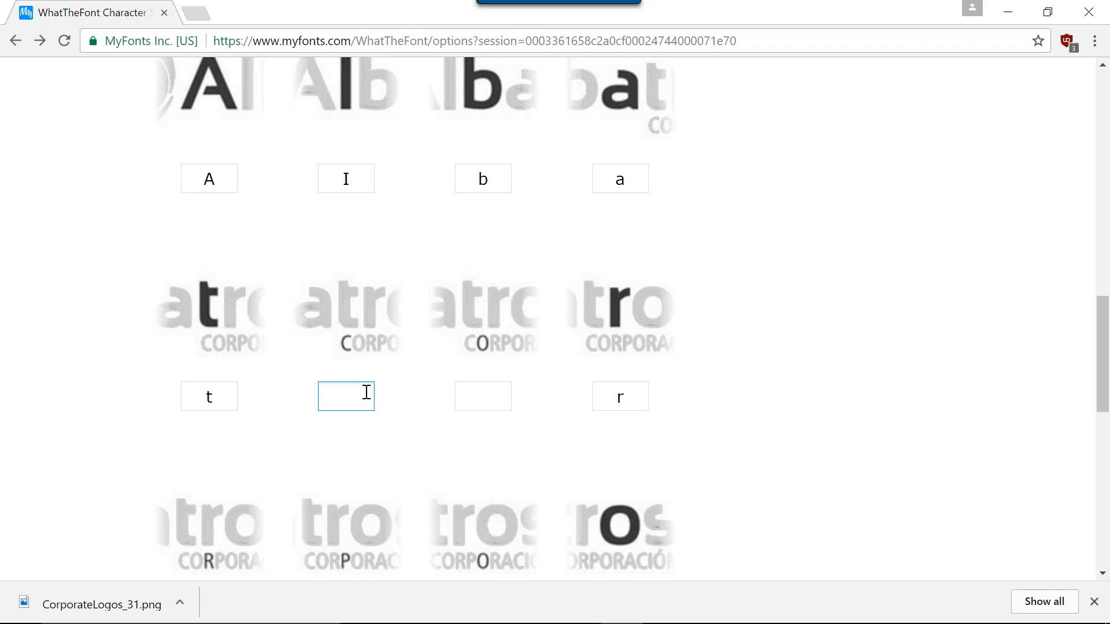
{"action": "left_click", "coordinate": [501, 391]}
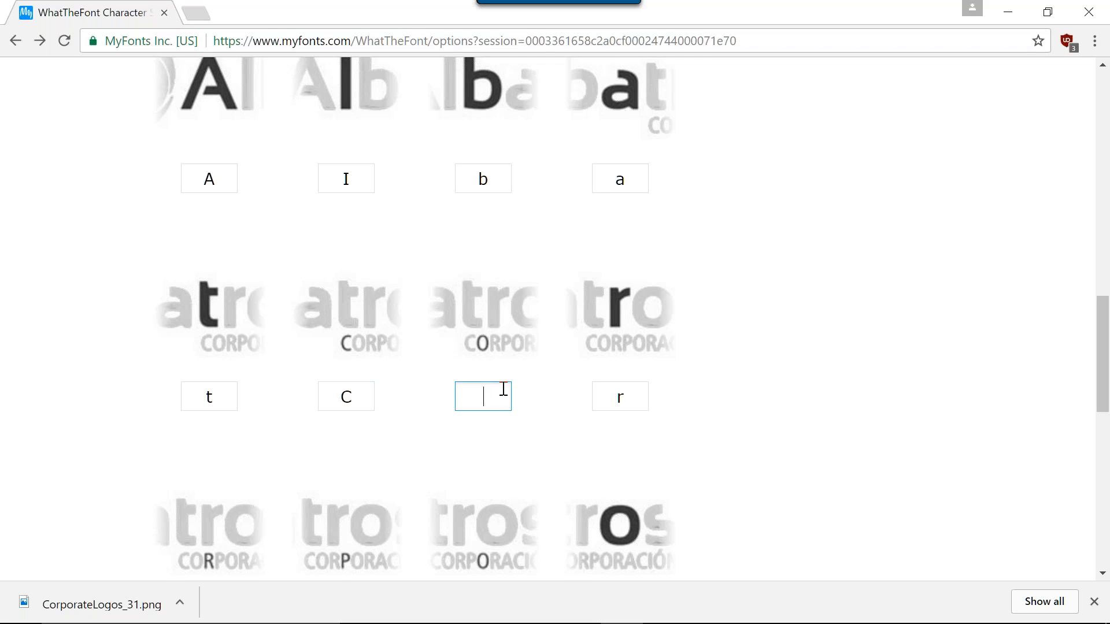
{"action": "left_click", "coordinate": [638, 398]}
Correct the second letter of Albatros to a lowercase l
{"action": "scroll", "coordinate": [459, 322], "scroll_direction": "up", "scroll_amount": 5}
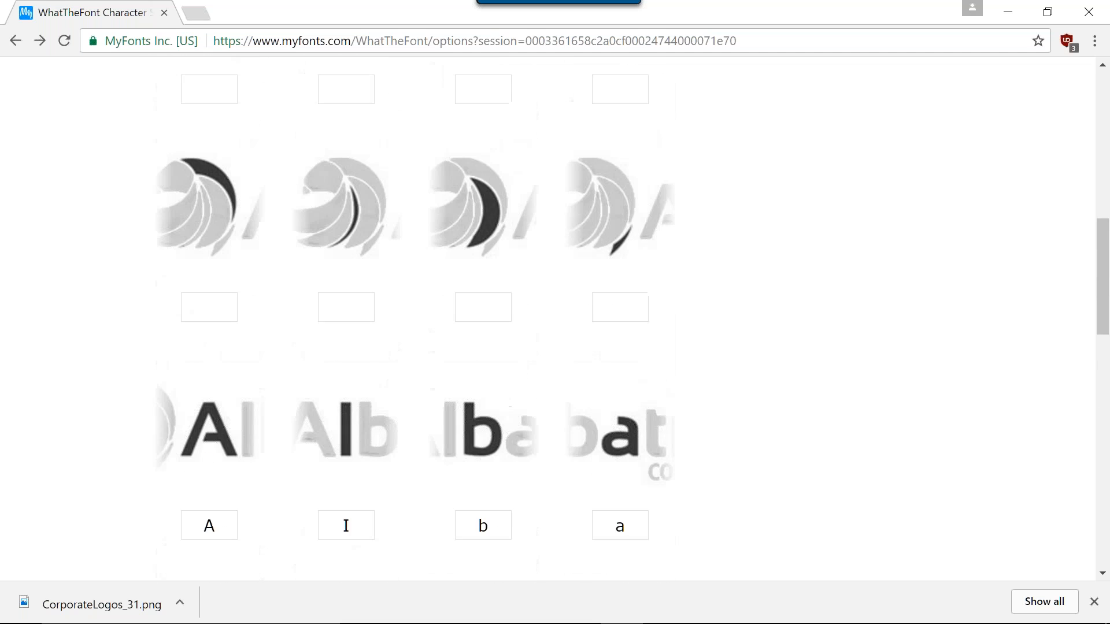
{"action": "scroll", "coordinate": [493, 364], "scroll_direction": "down", "scroll_amount": 1}
{"action": "scroll", "coordinate": [341, 468], "scroll_direction": "down", "scroll_amount": 5}
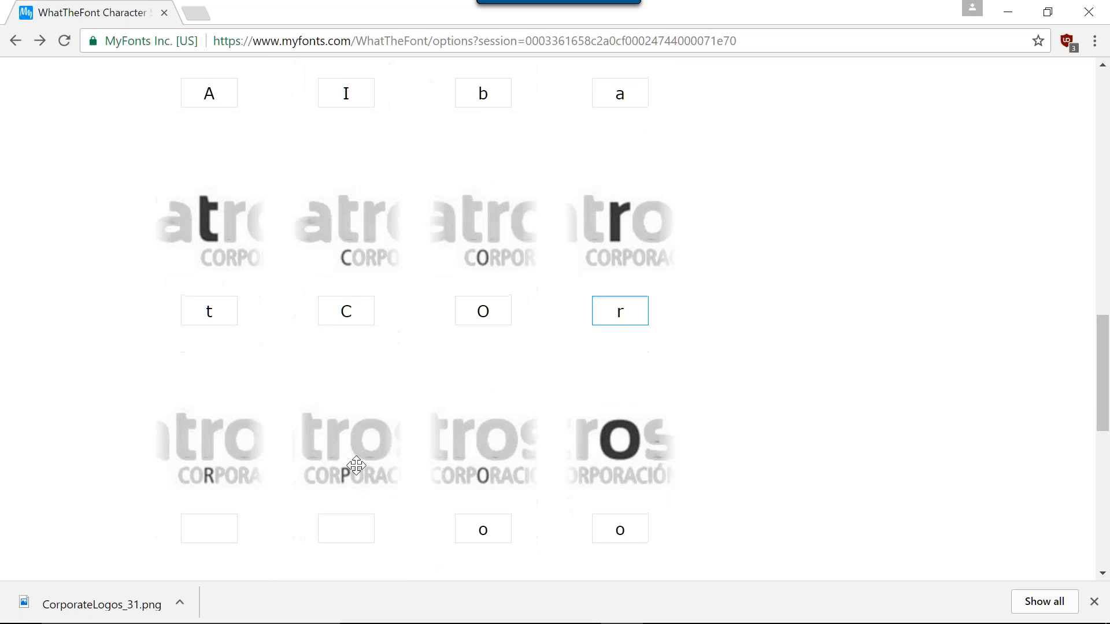
{"action": "scroll", "coordinate": [349, 220], "scroll_direction": "up", "scroll_amount": 1}
{"action": "scroll", "coordinate": [370, 283], "scroll_direction": "up", "scroll_amount": 1}
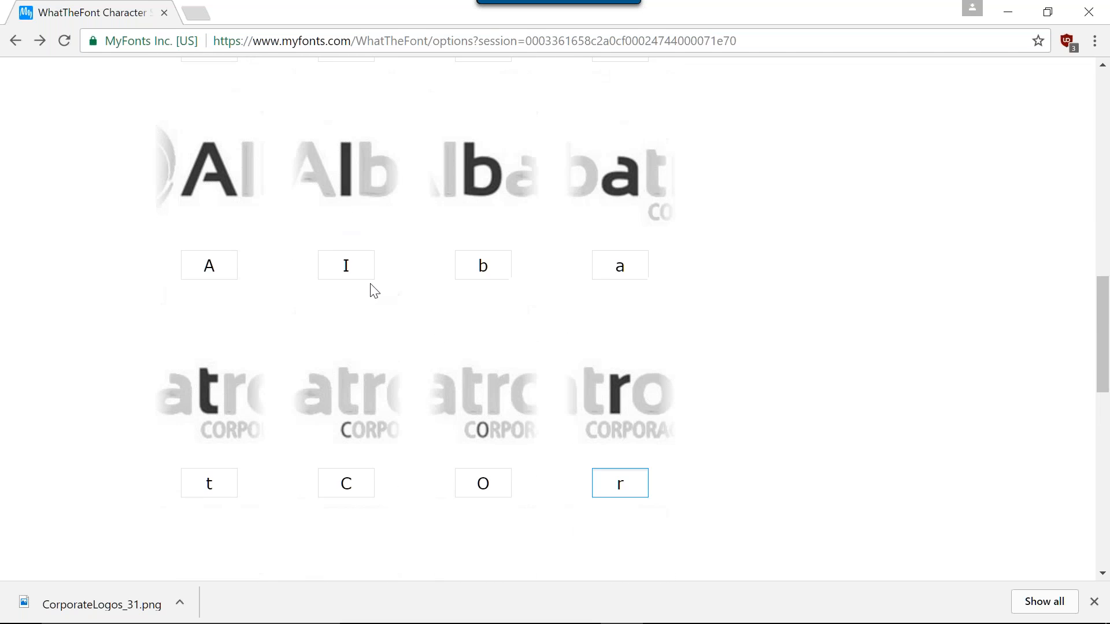
{"action": "double_click", "coordinate": [359, 266]}
{"action": "type", "text": "L"}
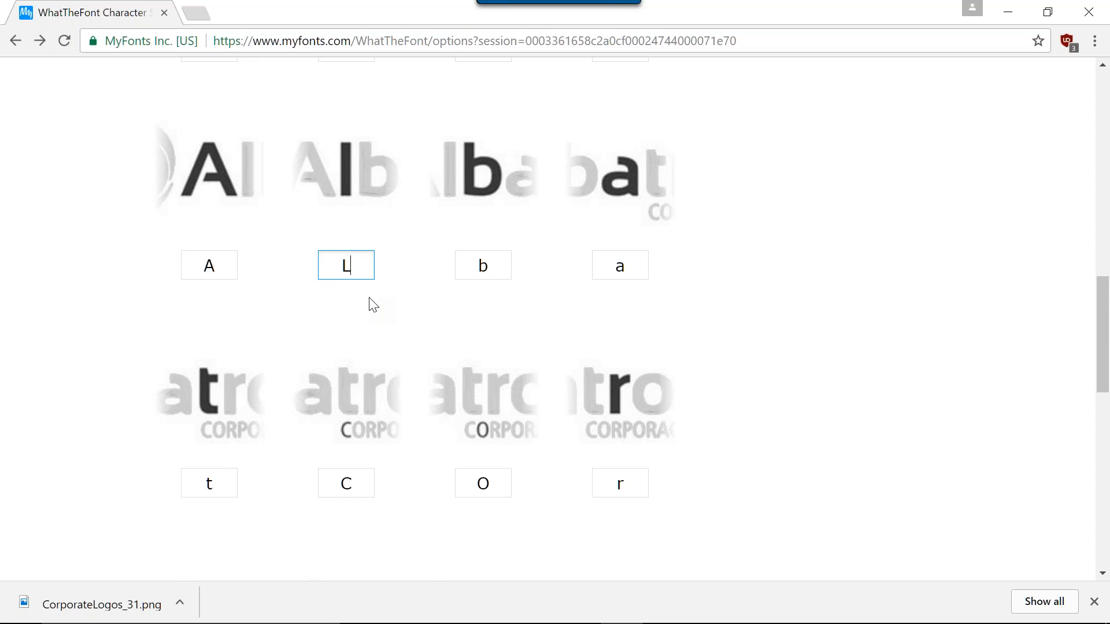
{"action": "key", "text": "BackSpace"}
{"action": "type", "text": "l"}
Fill in R and P for the third and fourth letters of CORPORACIÓN
{"action": "scroll", "coordinate": [378, 302], "scroll_direction": "down", "scroll_amount": 3}
{"action": "scroll", "coordinate": [377, 298], "scroll_direction": "down", "scroll_amount": 2}
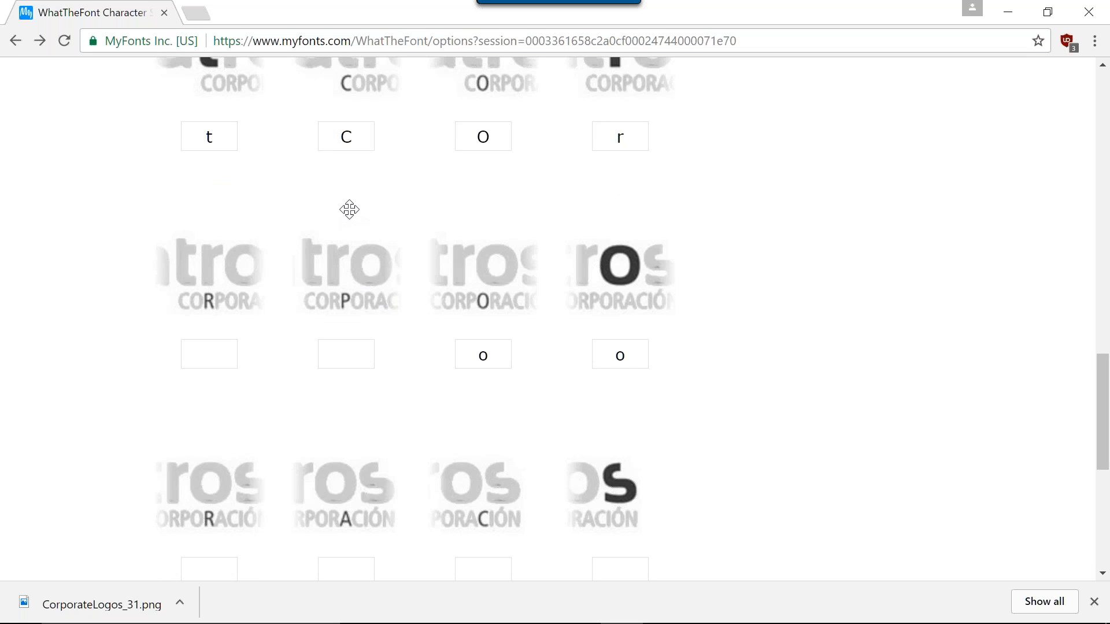
{"action": "left_click", "coordinate": [214, 351]}
{"action": "type", "text": "R"}
{"action": "left_click", "coordinate": [337, 356]}
{"action": "type", "text": "P"}
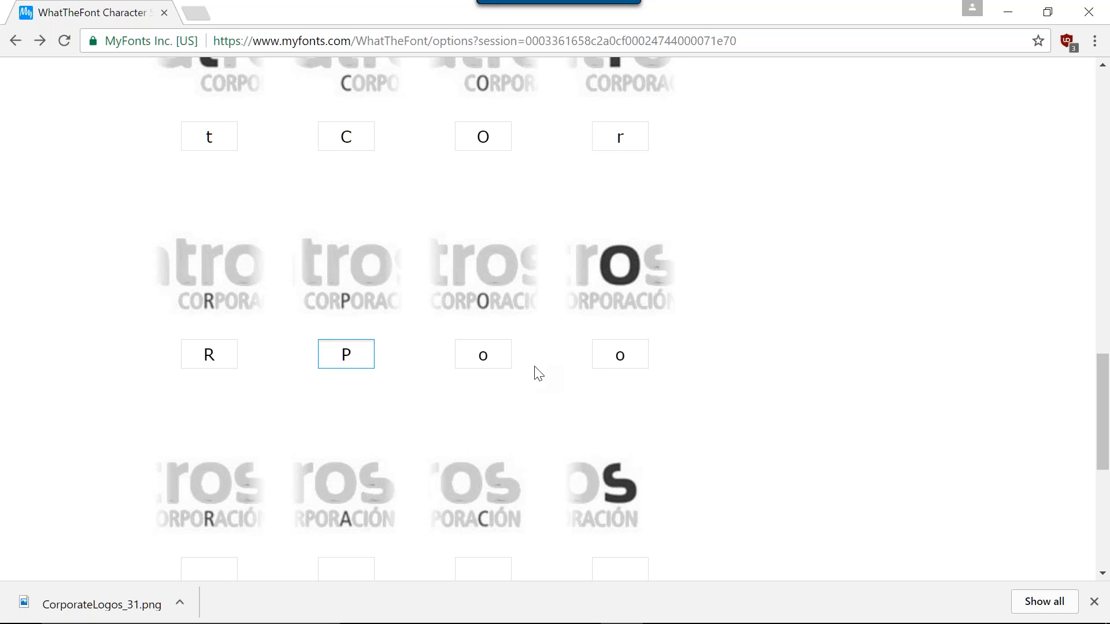
Re-enter o for the o of Albatros and set the second O of CORPORACIÓN to a capital O
{"action": "double_click", "coordinate": [634, 361]}
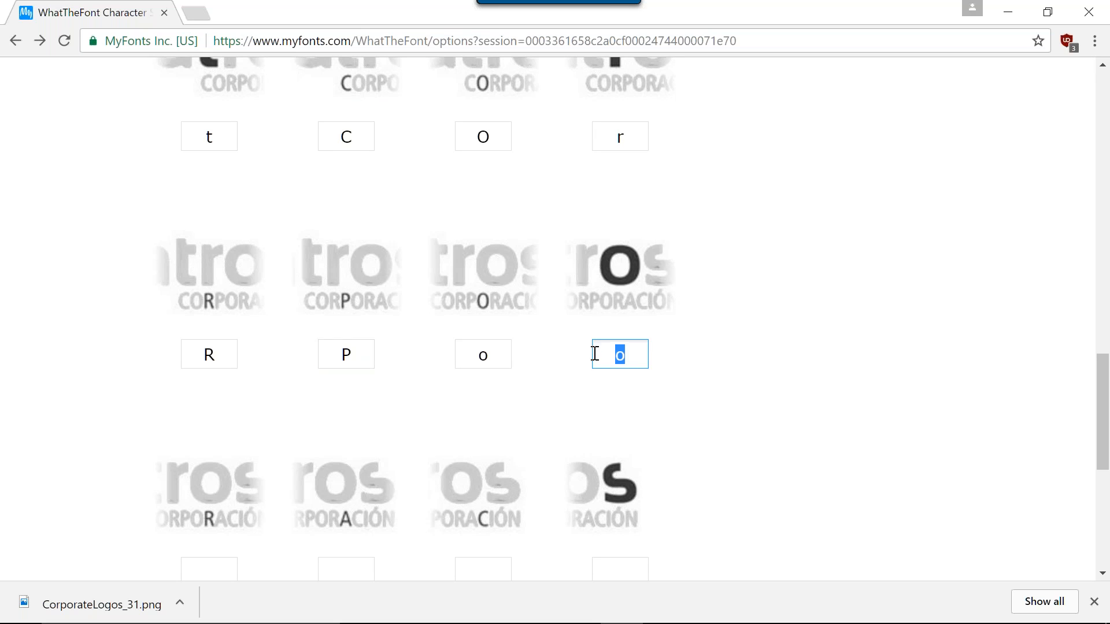
{"action": "type", "text": "o"}
{"action": "double_click", "coordinate": [490, 352]}
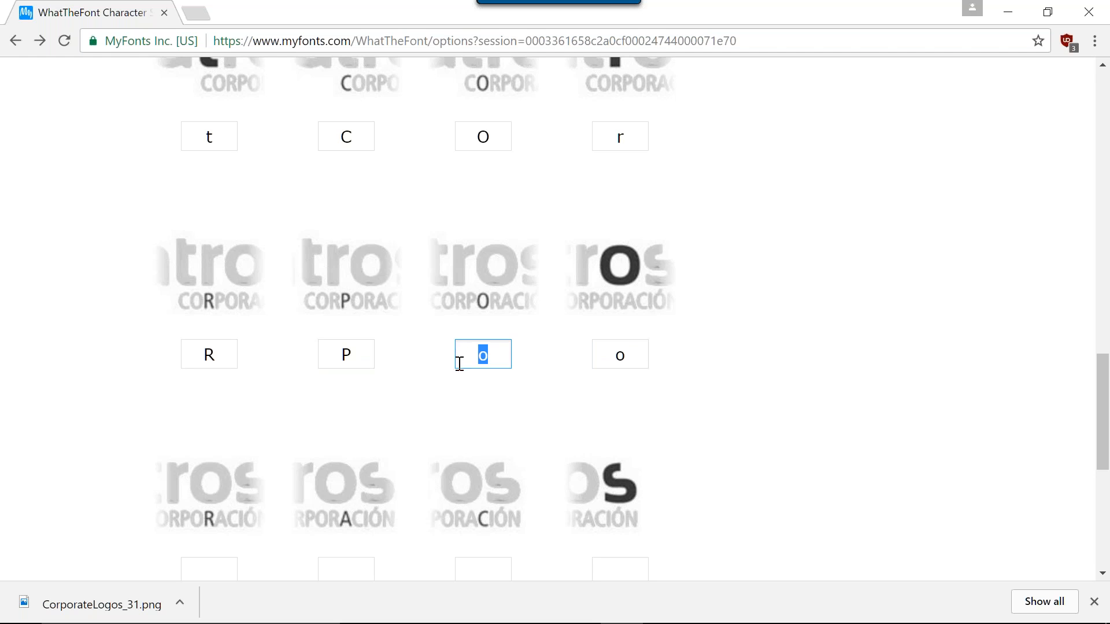
{"action": "type", "text": "O"}
Fill in R, A and C for the next letters of CORPORACIÓN, and s for the last letter of Albatros
{"action": "scroll", "coordinate": [487, 389], "scroll_direction": "down", "scroll_amount": 3}
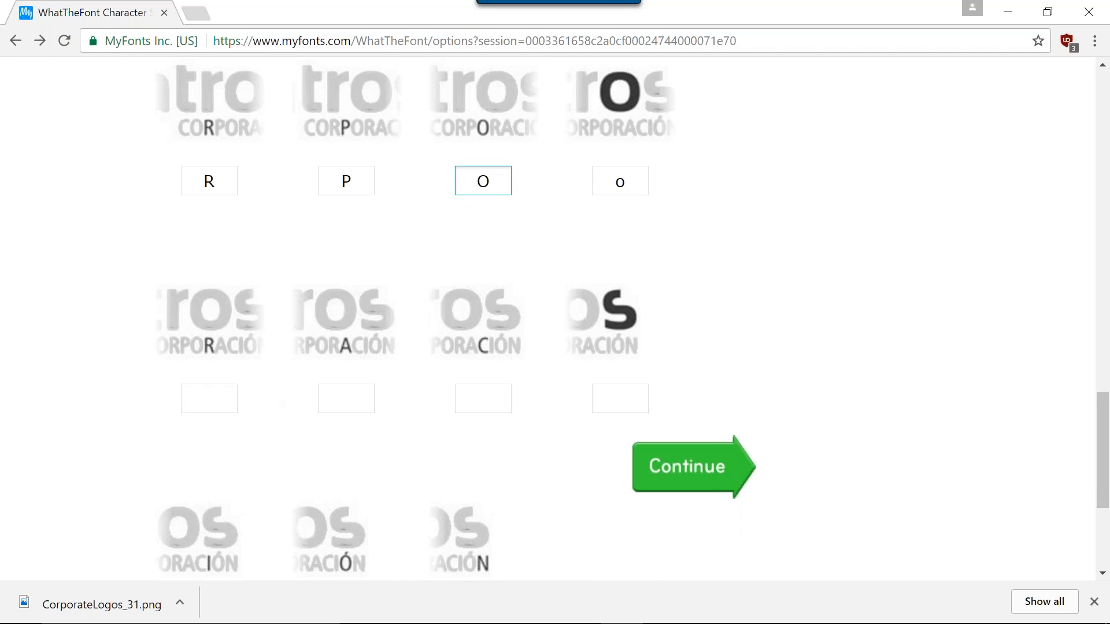
{"action": "left_click", "coordinate": [206, 406]}
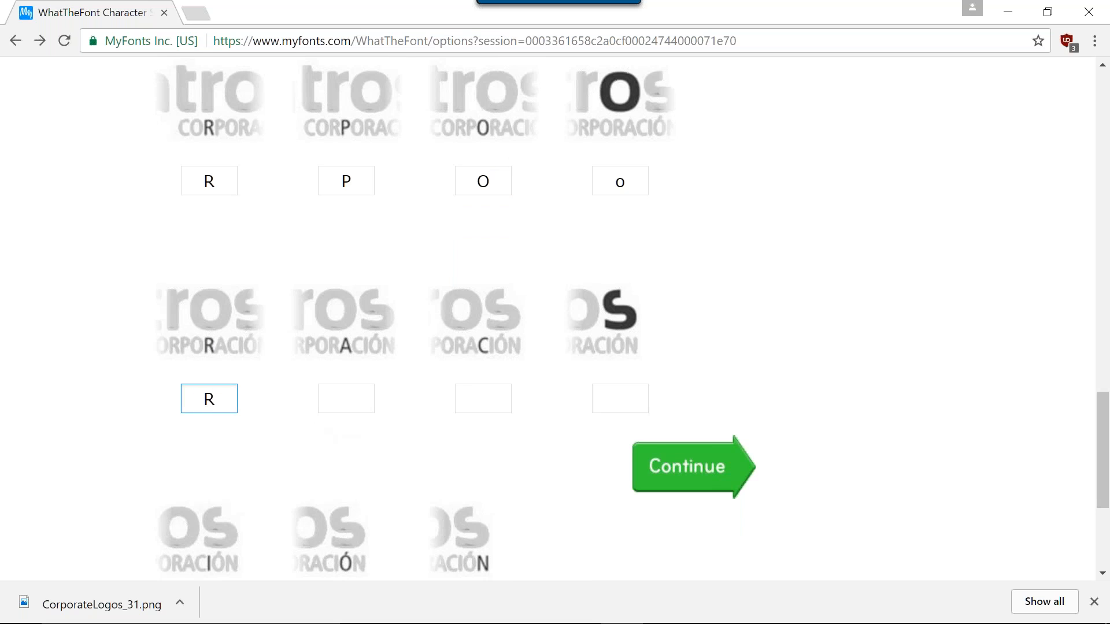
{"action": "left_click", "coordinate": [347, 391]}
{"action": "type", "text": "A"}
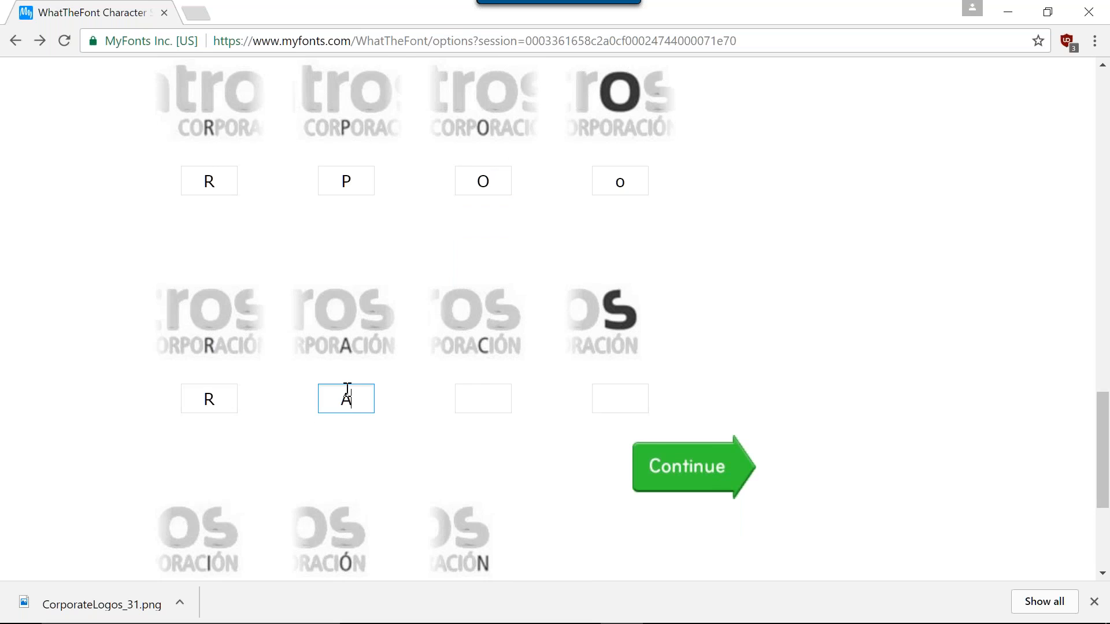
{"action": "left_click", "coordinate": [481, 395]}
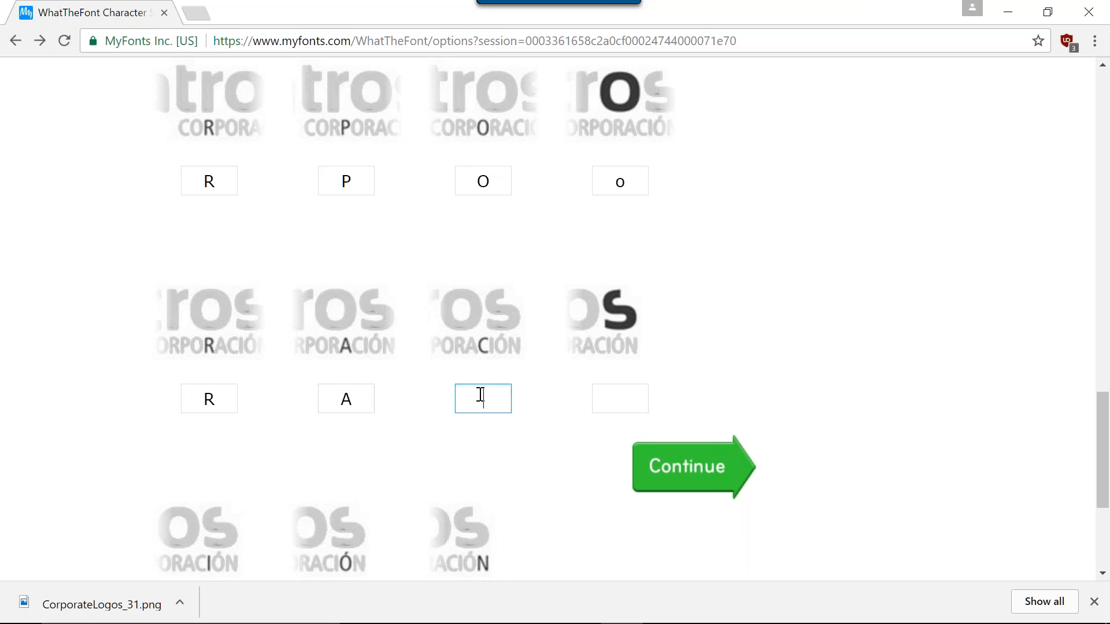
{"action": "left_click", "coordinate": [606, 393]}
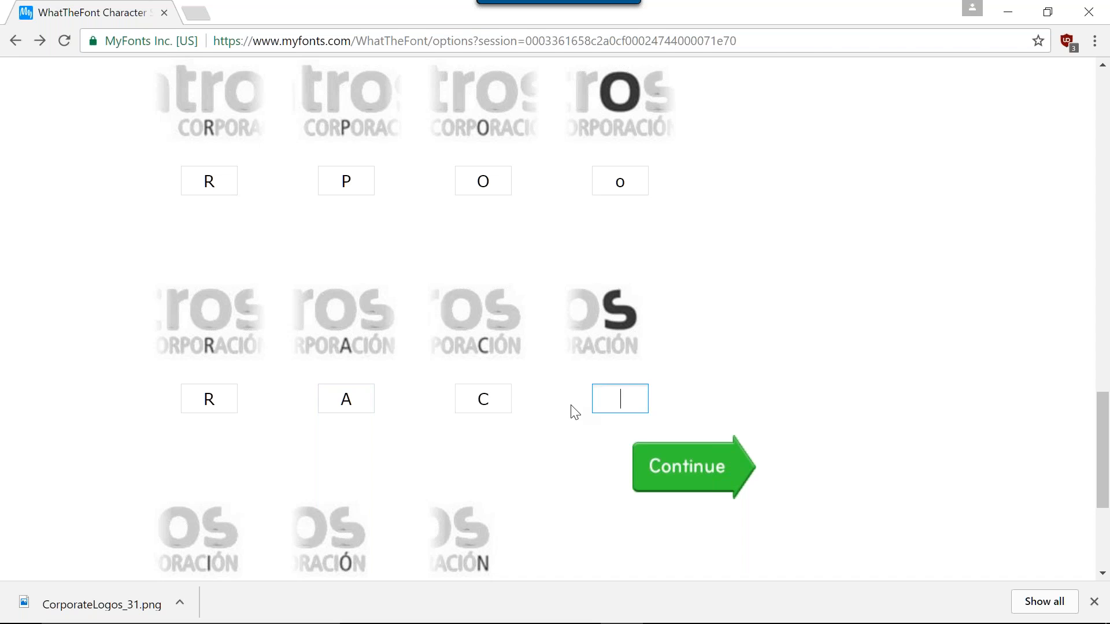
{"action": "type", "text": "s"}
Fill in I and N for the remaining empty letters of CORPORACIÓN and submit the characters for font matching
{"action": "scroll", "coordinate": [517, 428], "scroll_direction": "down", "scroll_amount": 5}
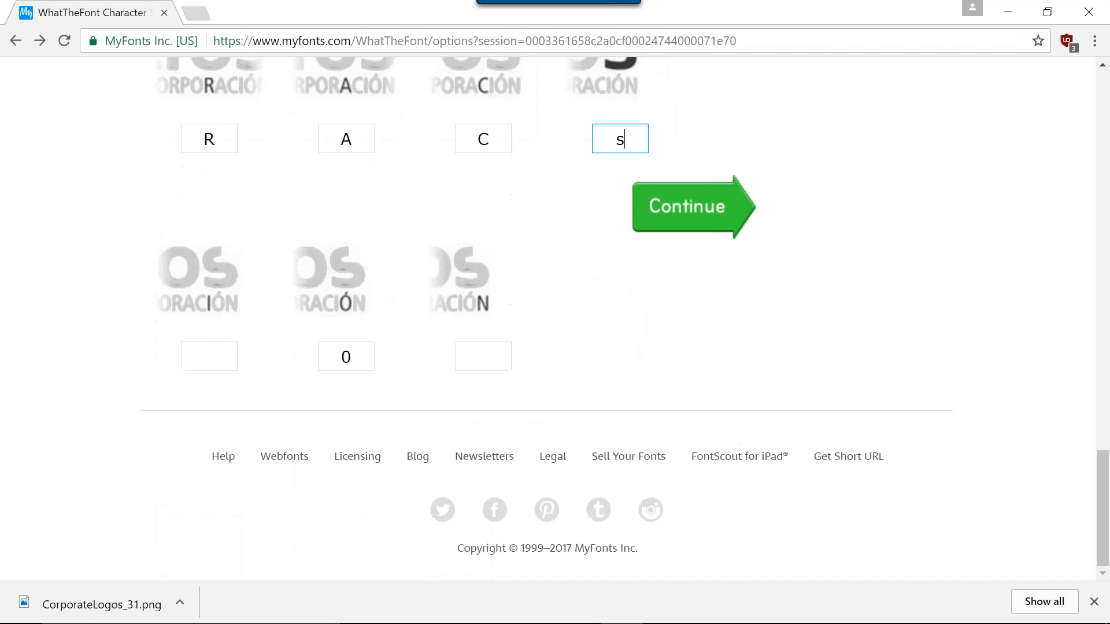
{"action": "left_click", "coordinate": [222, 358]}
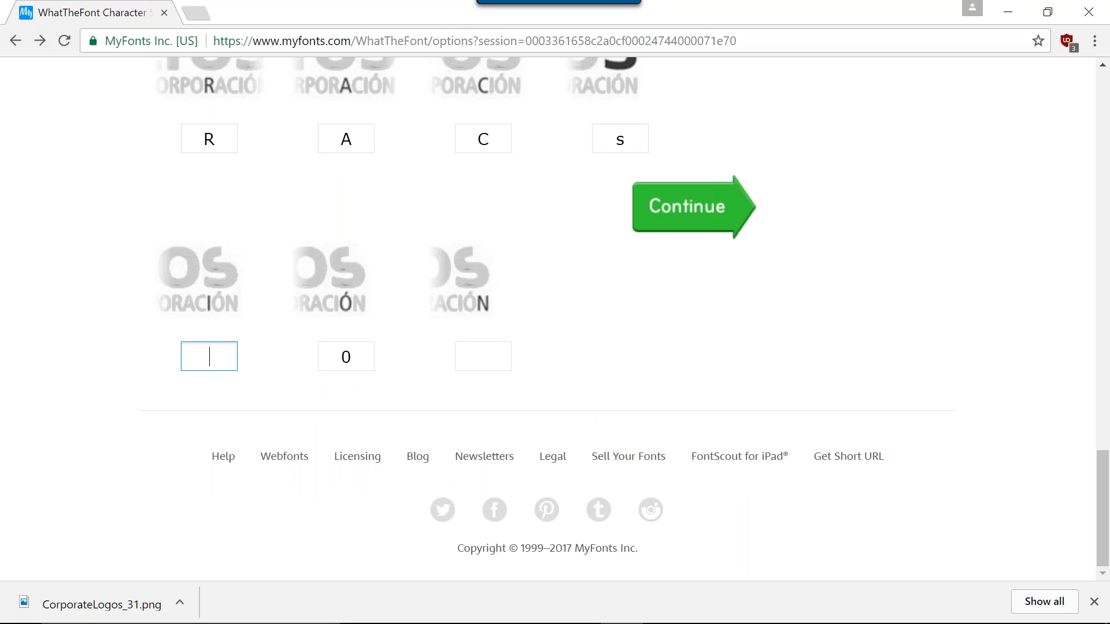
{"action": "left_click", "coordinate": [336, 359]}
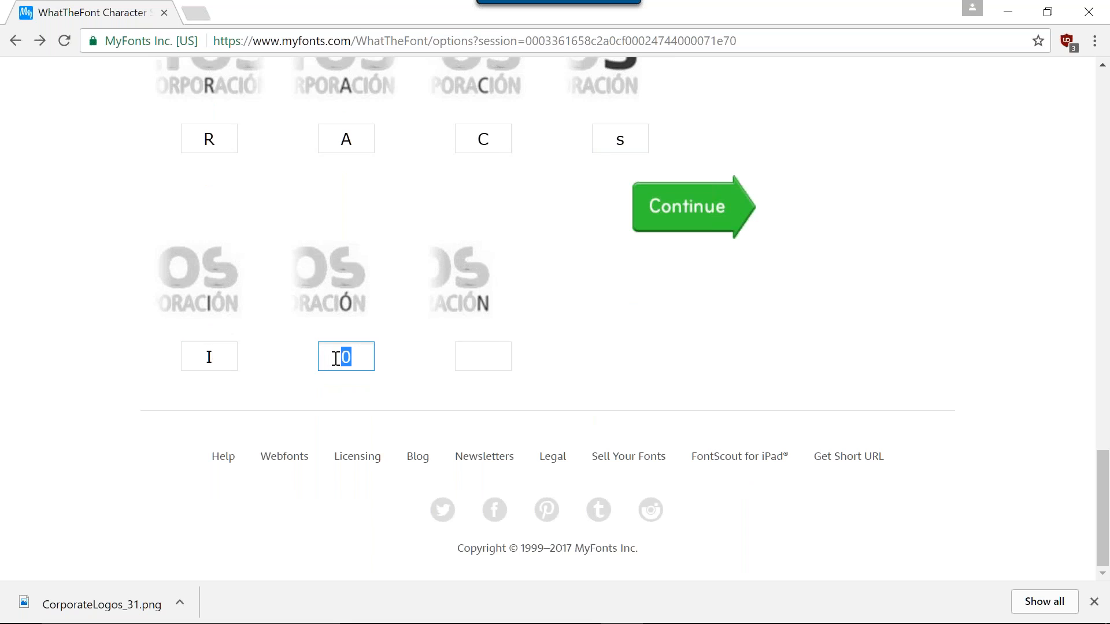
{"action": "left_click", "coordinate": [467, 350]}
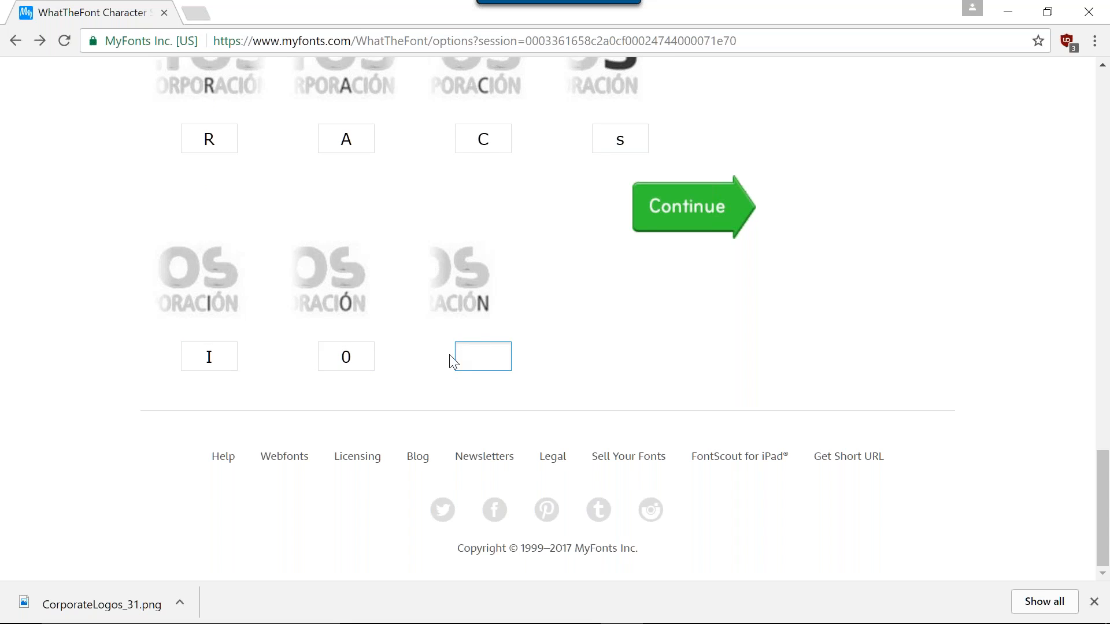
{"action": "type", "text": "N"}
{"action": "left_click", "coordinate": [666, 212]}
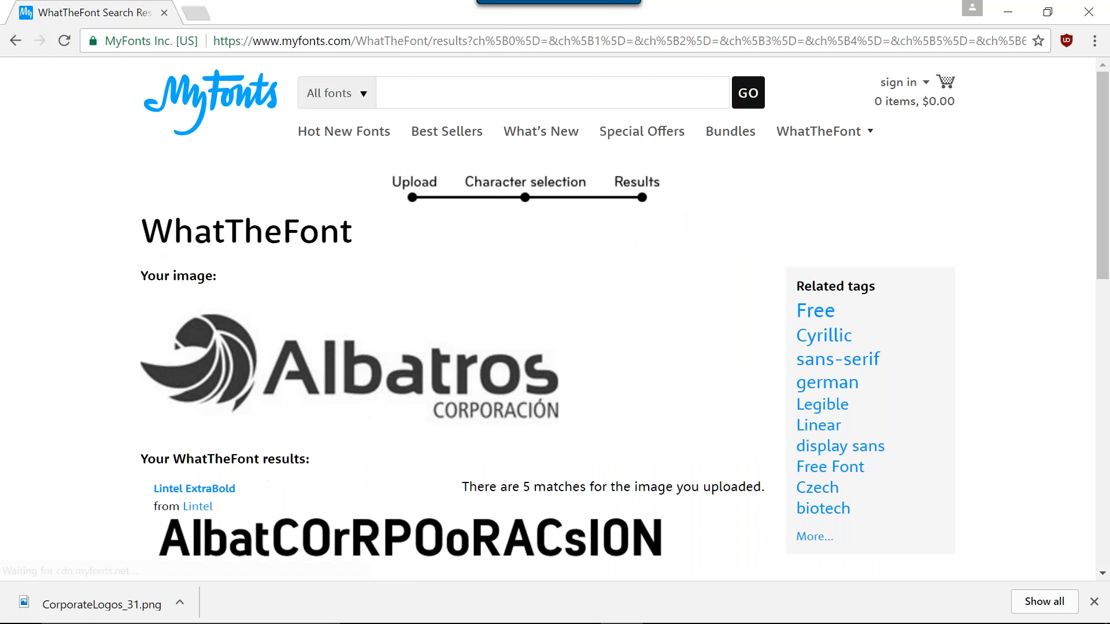
Compare the new WhatTheFont matches with the uploaded Albatros image and view the expert help options
{"action": "scroll", "coordinate": [594, 311], "scroll_direction": "down", "scroll_amount": 5}
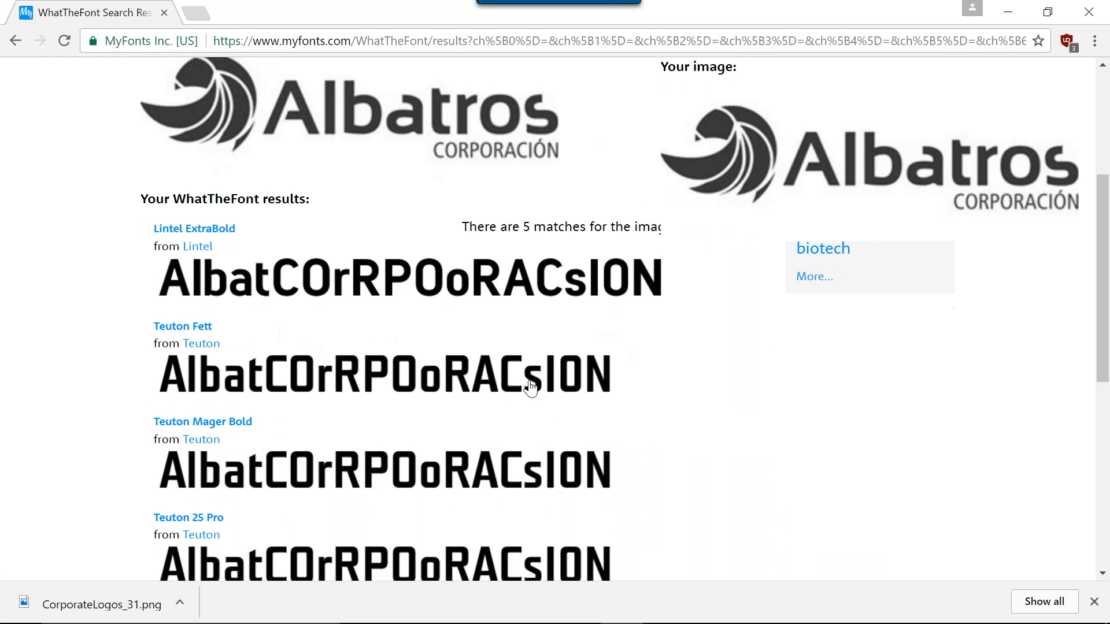
{"action": "scroll", "coordinate": [345, 282], "scroll_direction": "down", "scroll_amount": 5}
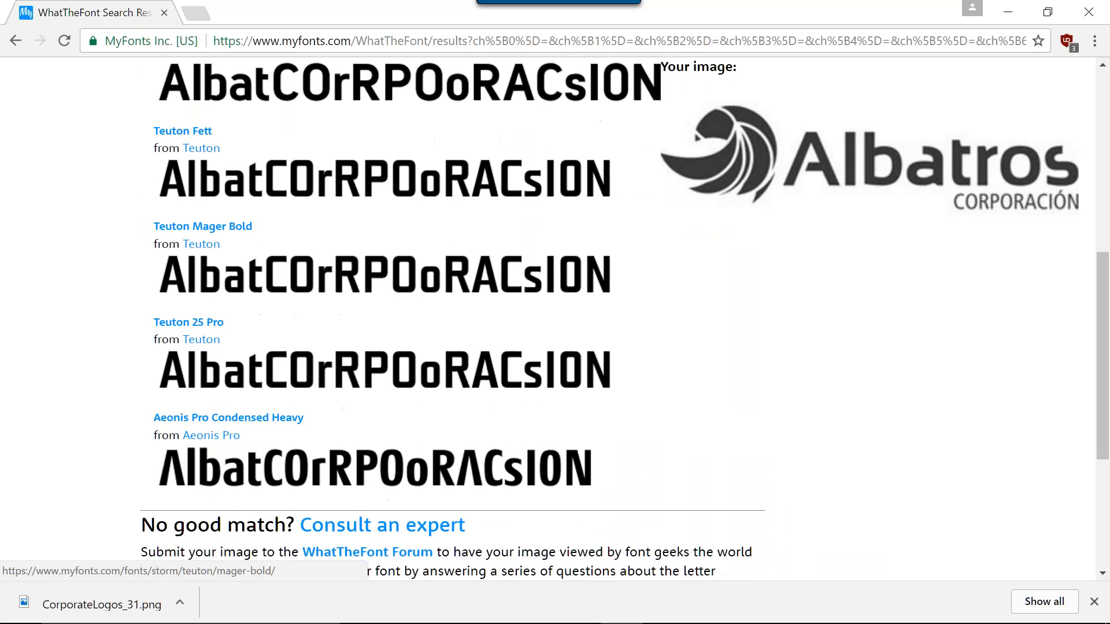
{"action": "scroll", "coordinate": [354, 302], "scroll_direction": "down", "scroll_amount": 2}
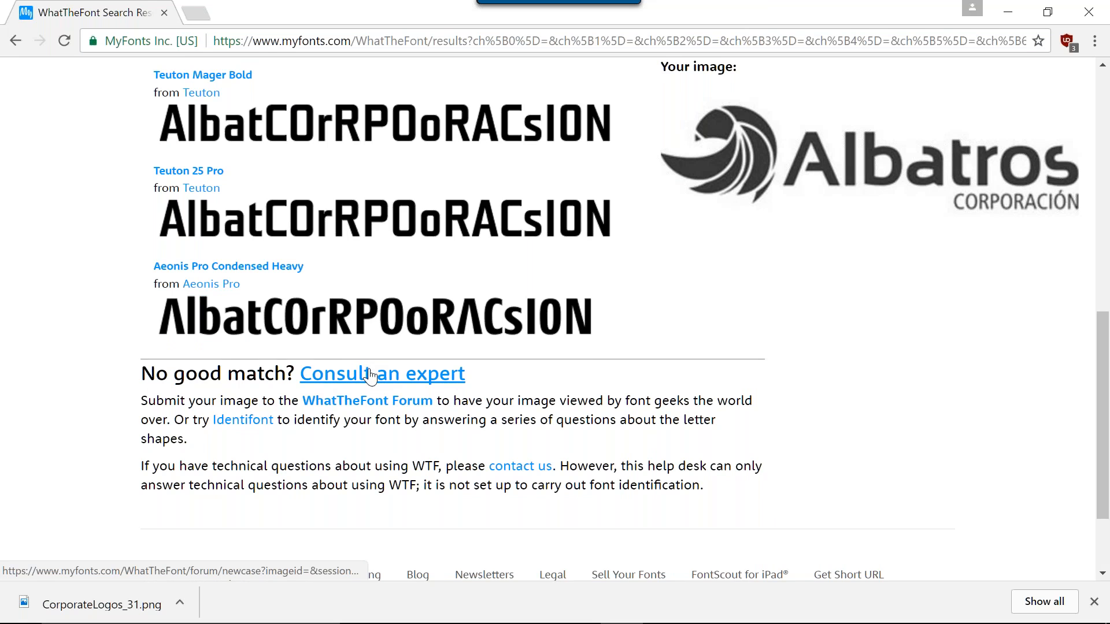
{"action": "scroll", "coordinate": [371, 365], "scroll_direction": "down", "scroll_amount": 2}
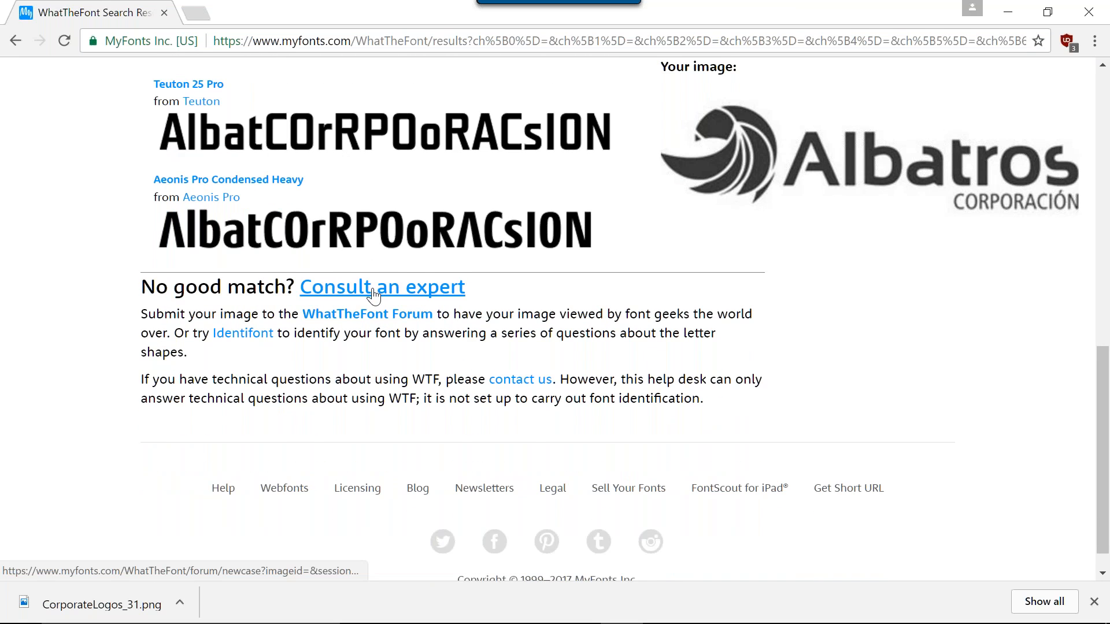
{"action": "scroll", "coordinate": [358, 307], "scroll_direction": "up", "scroll_amount": 10}
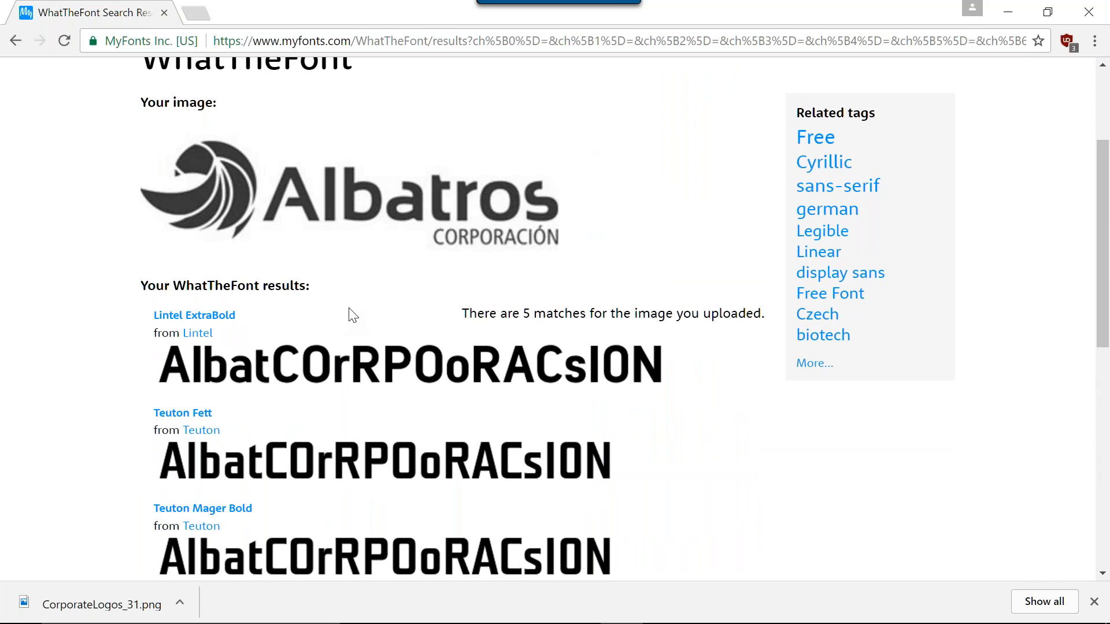
{"action": "scroll", "coordinate": [407, 327], "scroll_direction": "down", "scroll_amount": 3}
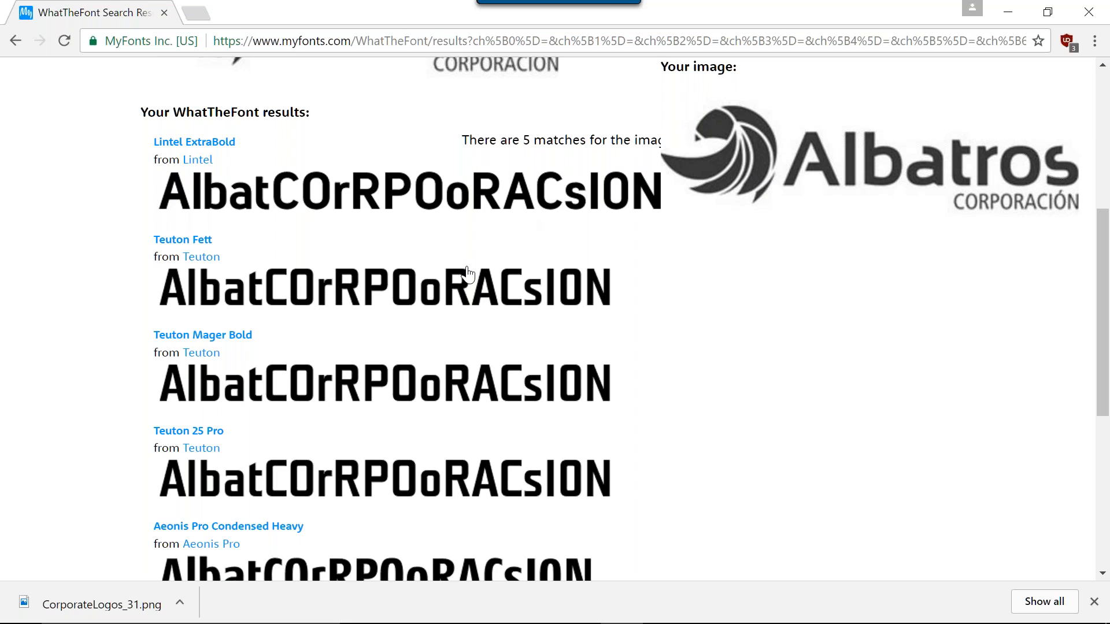
Recheck the Lintel, Teuton and Aeonis Pro matches against the Albatros CORPORACIÓN lettering in the uploaded image
{"action": "scroll", "coordinate": [486, 291], "scroll_direction": "down", "scroll_amount": 5}
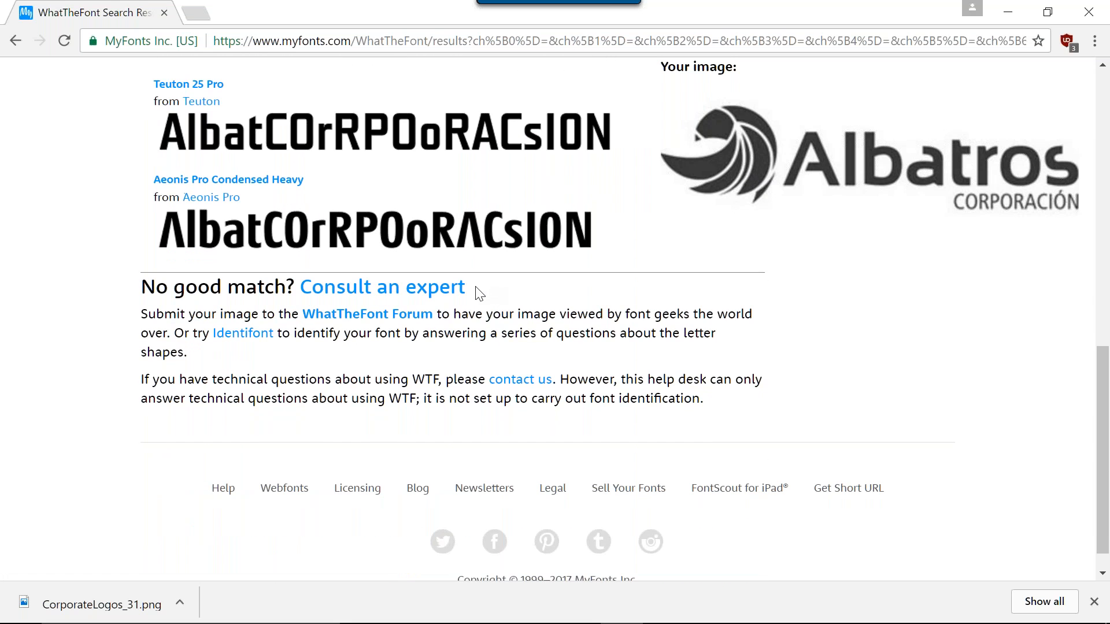
{"action": "scroll", "coordinate": [477, 293], "scroll_direction": "up", "scroll_amount": 12}
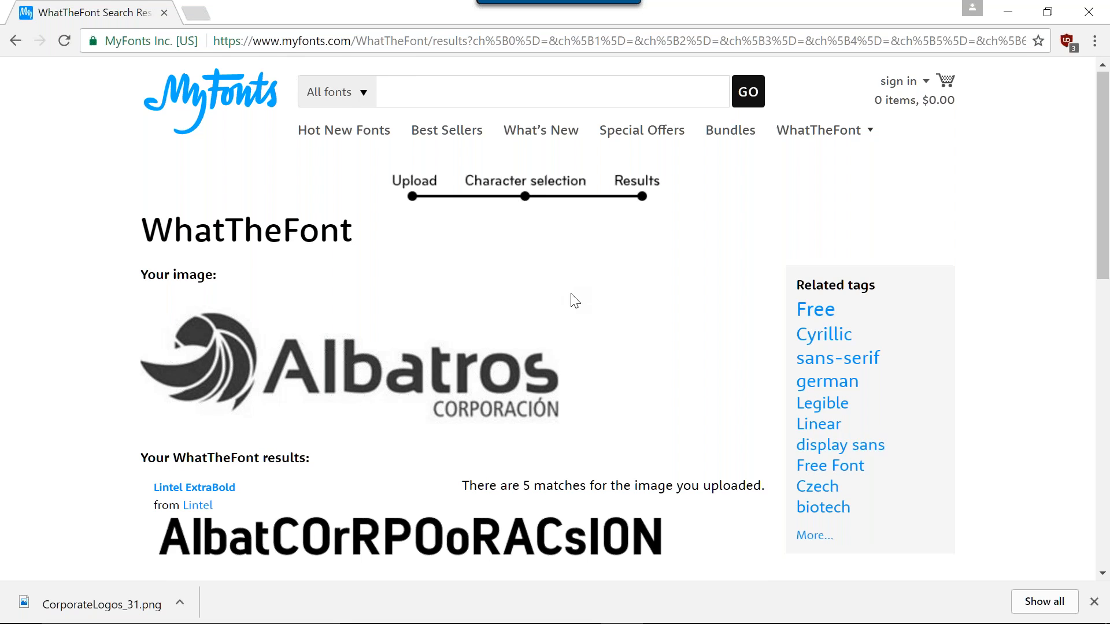
{"action": "scroll", "coordinate": [564, 292], "scroll_direction": "down", "scroll_amount": 4}
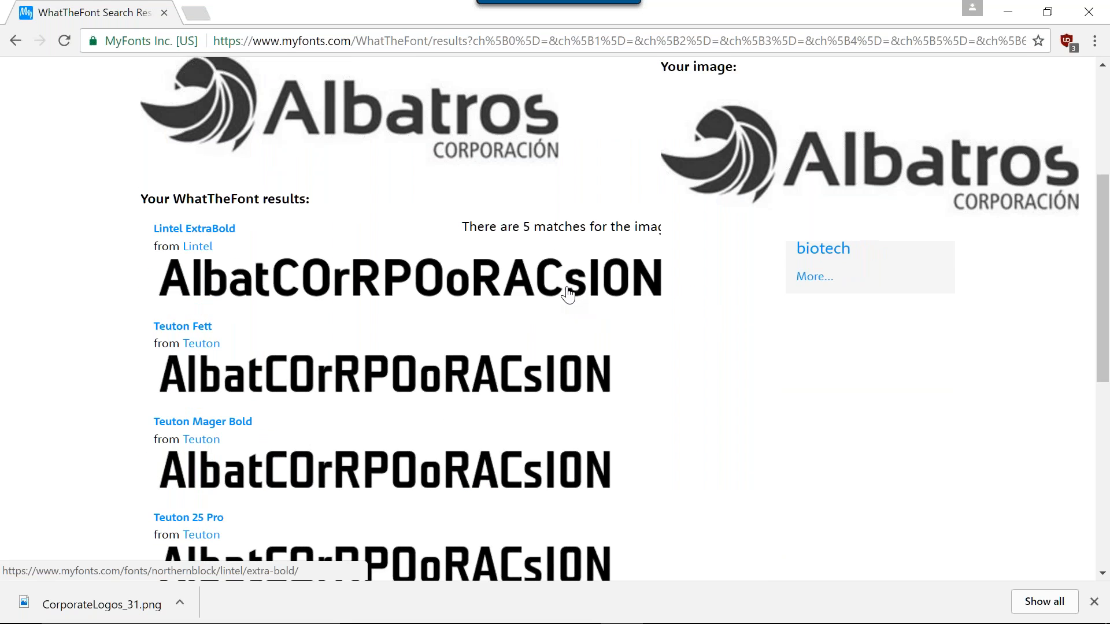
{"action": "scroll", "coordinate": [568, 294], "scroll_direction": "up", "scroll_amount": 2}
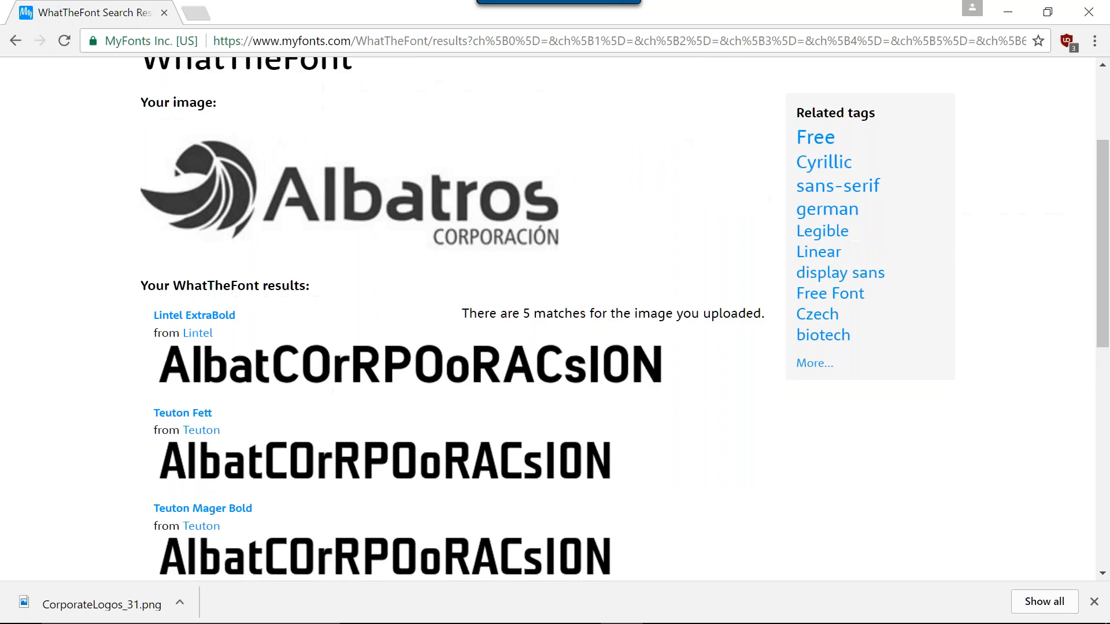
{"action": "scroll", "coordinate": [570, 293], "scroll_direction": "down", "scroll_amount": 2}
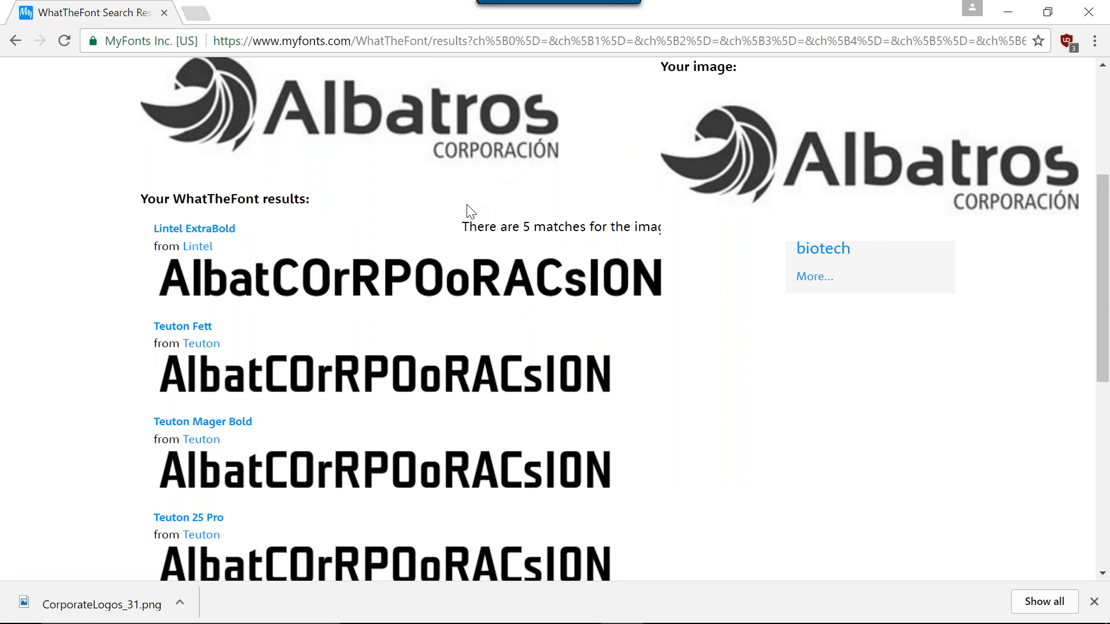
Return to the Google results for Font ID and open Font Squirrel's Font Identifier
{"action": "left_click", "coordinate": [16, 40]}
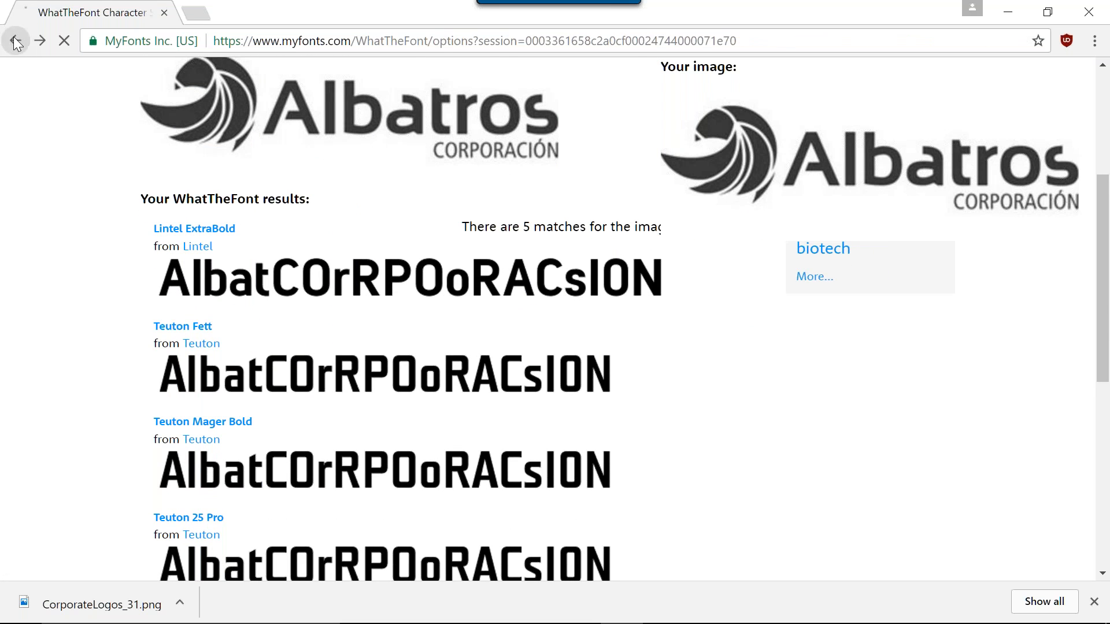
{"action": "left_click", "coordinate": [15, 40]}
{"action": "left_click", "coordinate": [15, 42]}
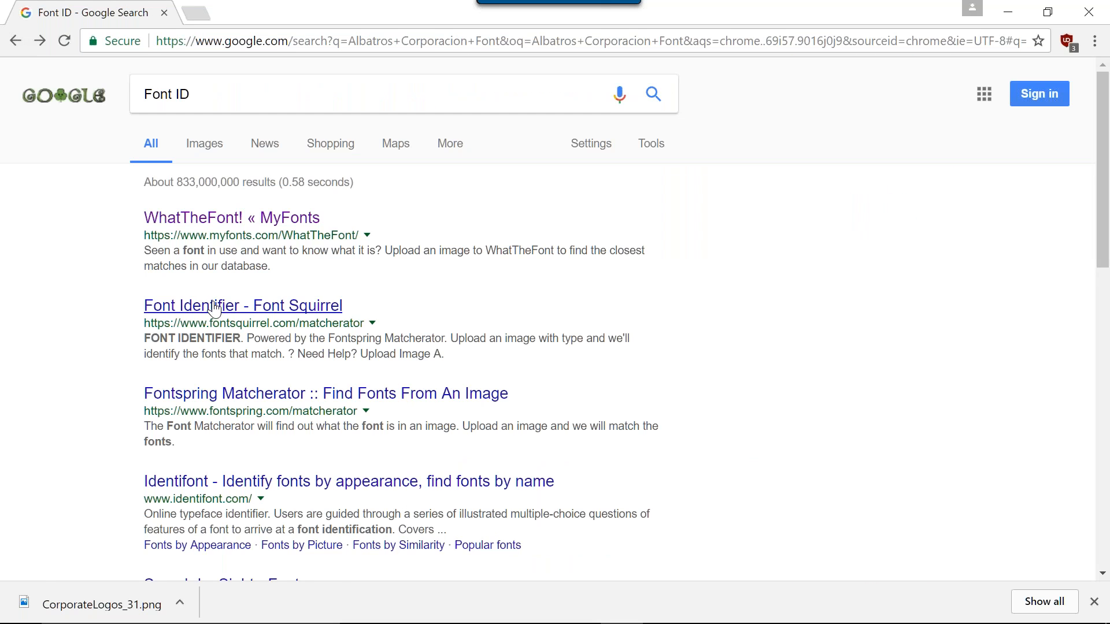
{"action": "left_click", "coordinate": [212, 307]}
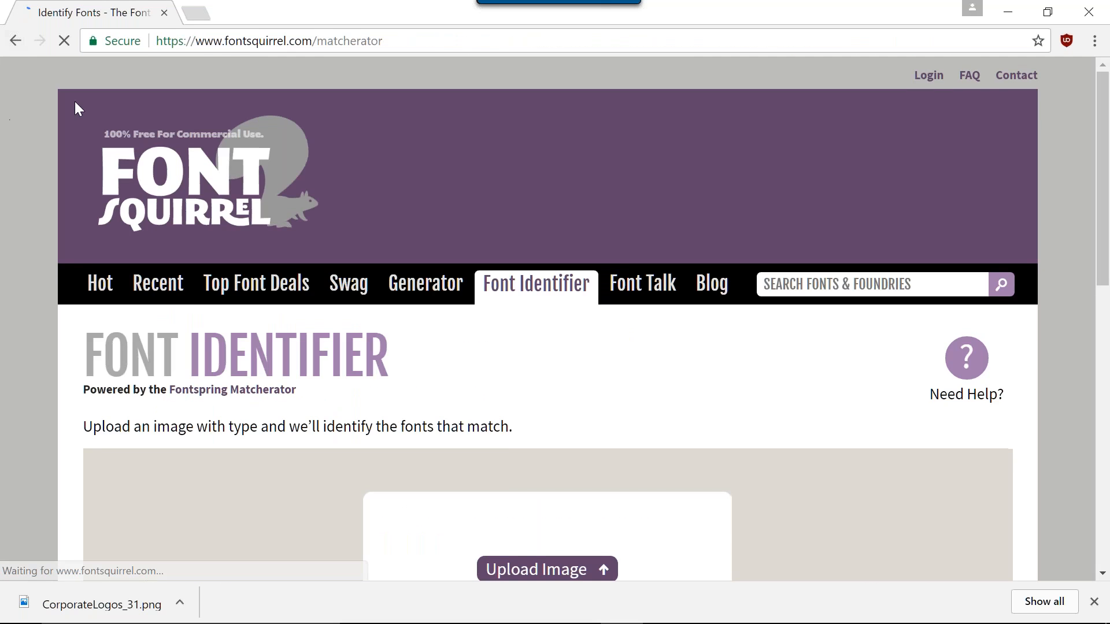
Upload the Capture image of the Albatros logo from the Desktop to the Font Identifier
{"action": "scroll", "coordinate": [273, 148], "scroll_direction": "down", "scroll_amount": 3}
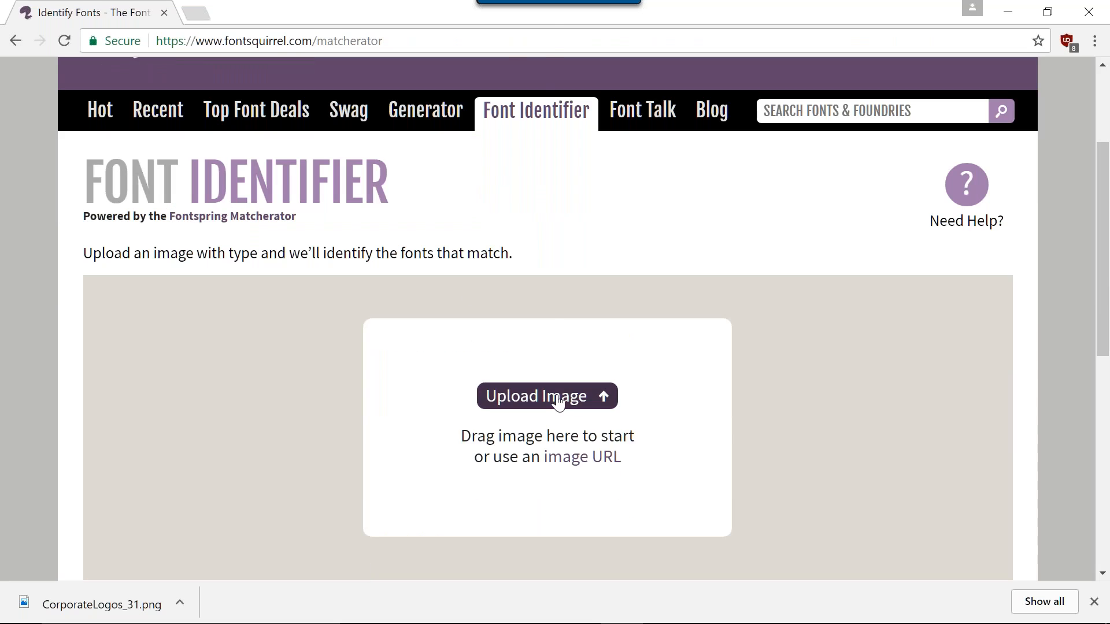
{"action": "left_click", "coordinate": [557, 398]}
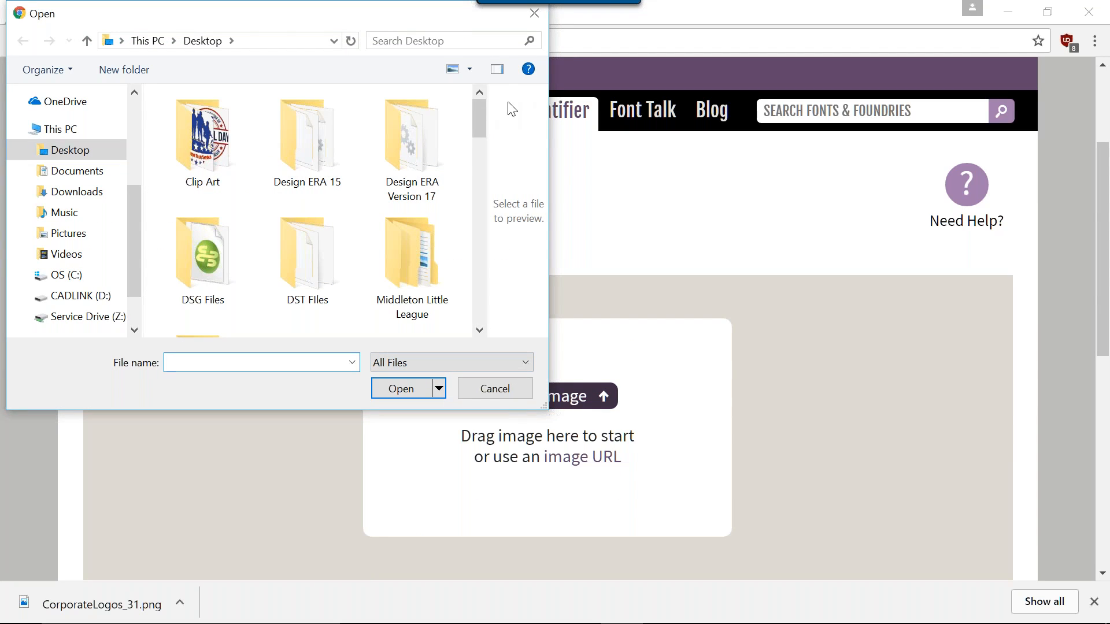
{"action": "left_click_drag", "start_coordinate": [475, 119], "coordinate": [480, 200]}
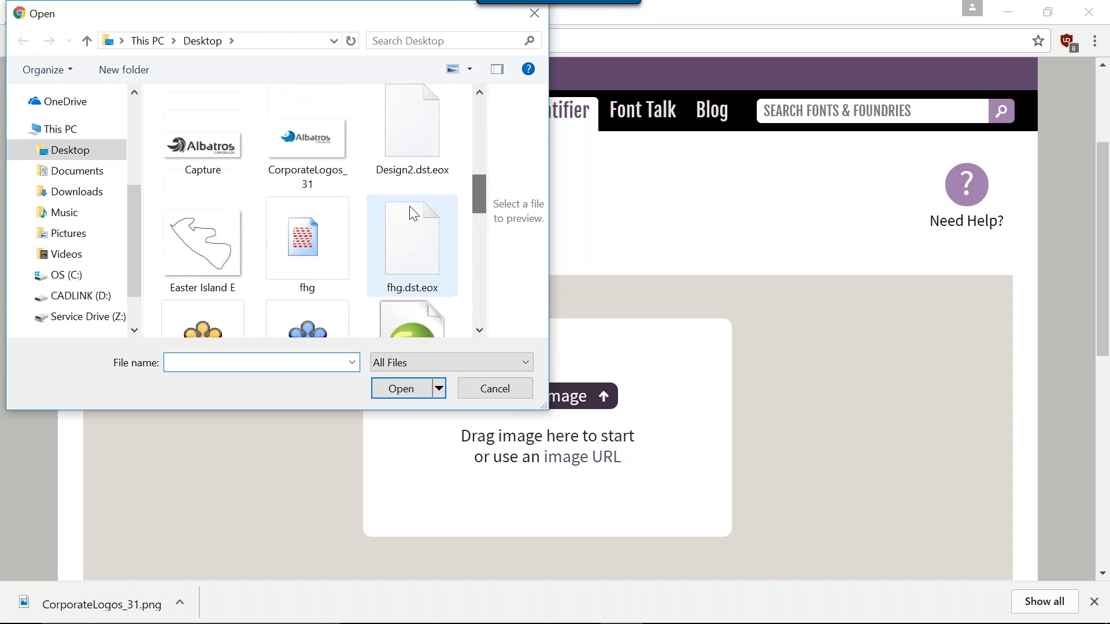
{"action": "left_click", "coordinate": [232, 146]}
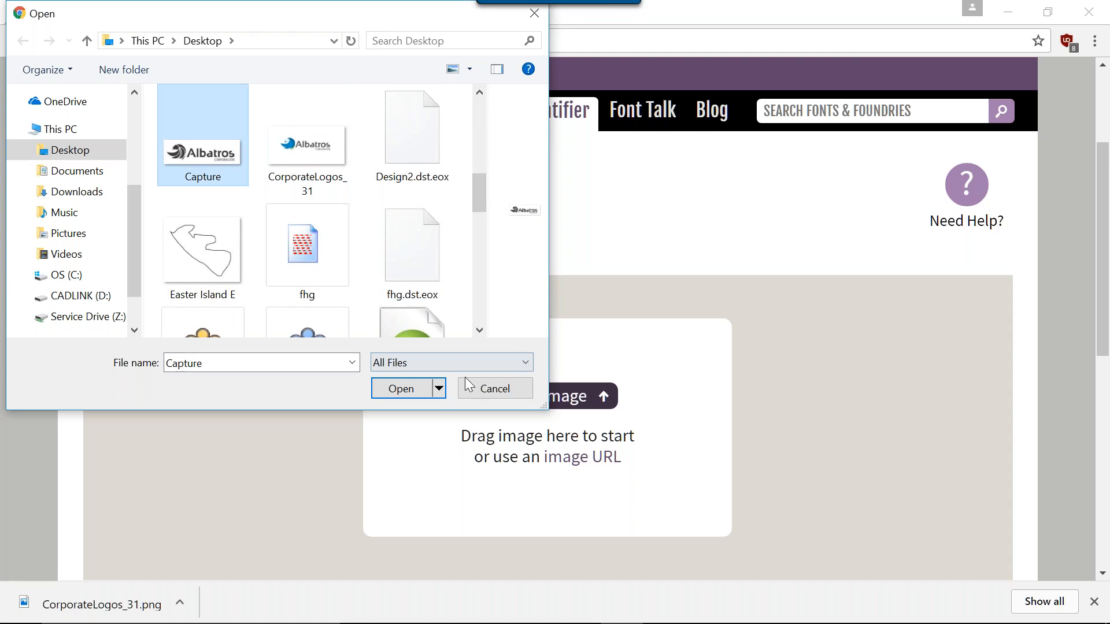
{"action": "left_click", "coordinate": [410, 390]}
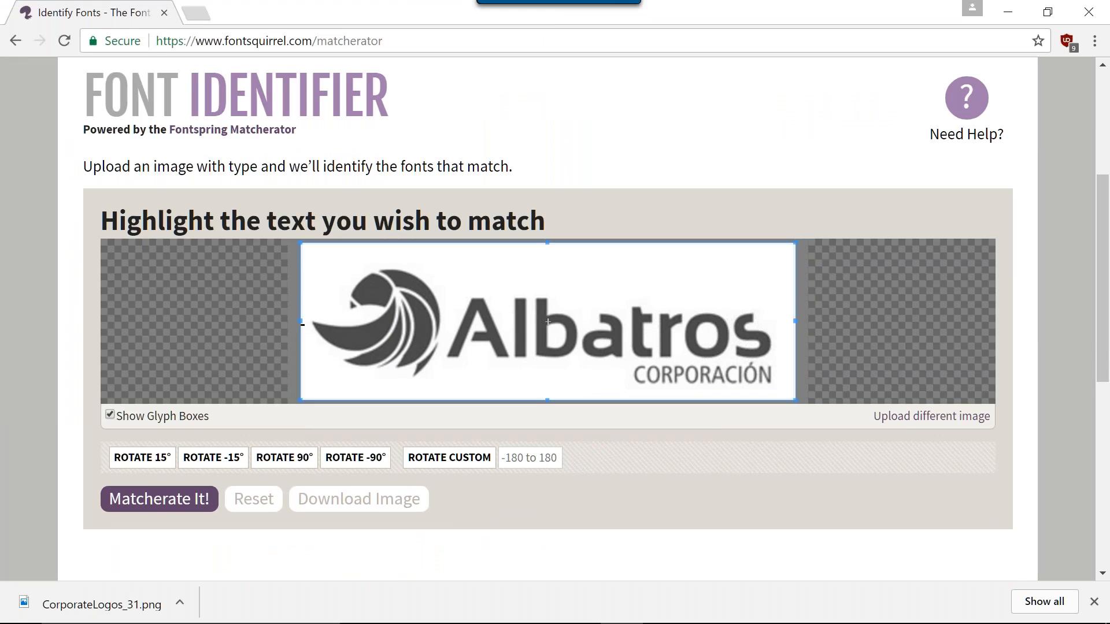
Fit the selection area around only the word Albatros, including the full letter height, and run the font match
{"action": "left_click_drag", "start_coordinate": [294, 326], "coordinate": [348, 326]}
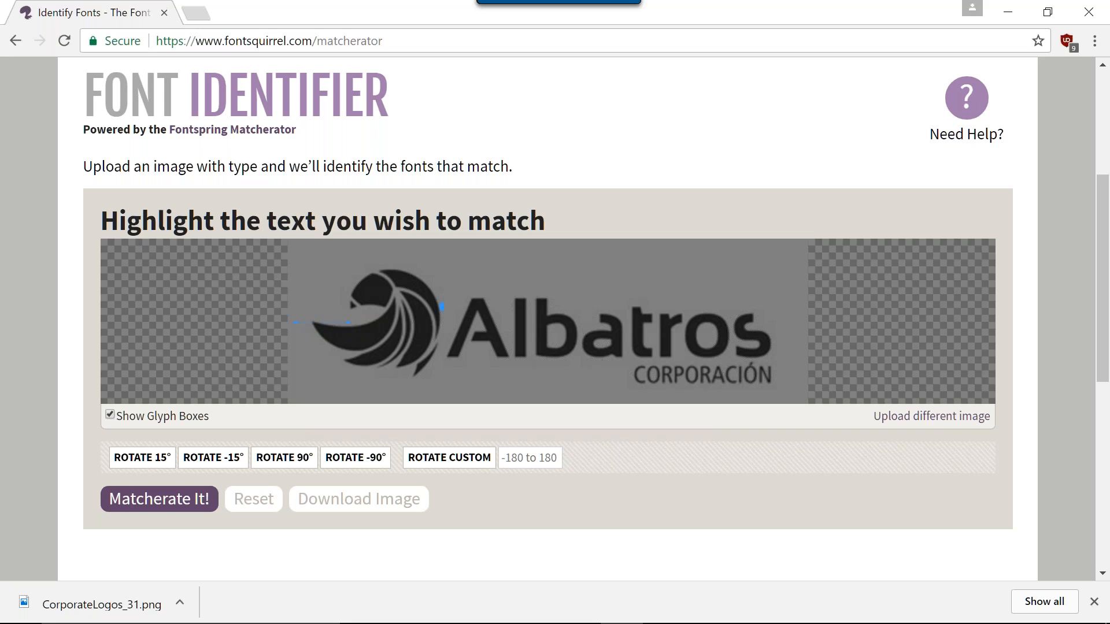
{"action": "left_click_drag", "start_coordinate": [443, 306], "coordinate": [783, 369]}
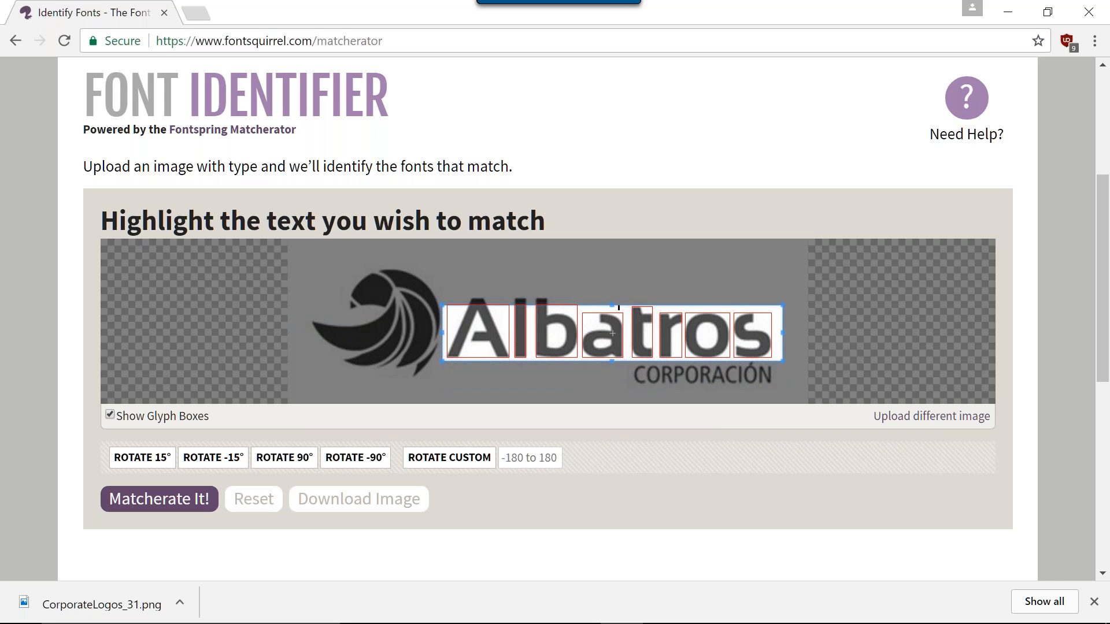
{"action": "left_click_drag", "start_coordinate": [614, 306], "coordinate": [612, 298]}
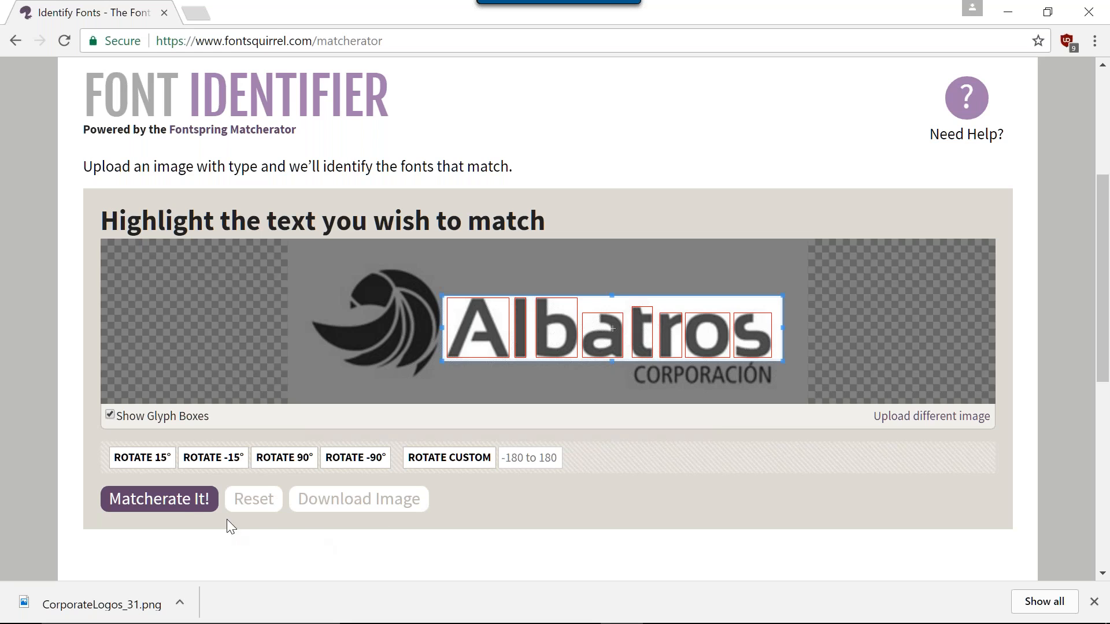
{"action": "left_click", "coordinate": [184, 507]}
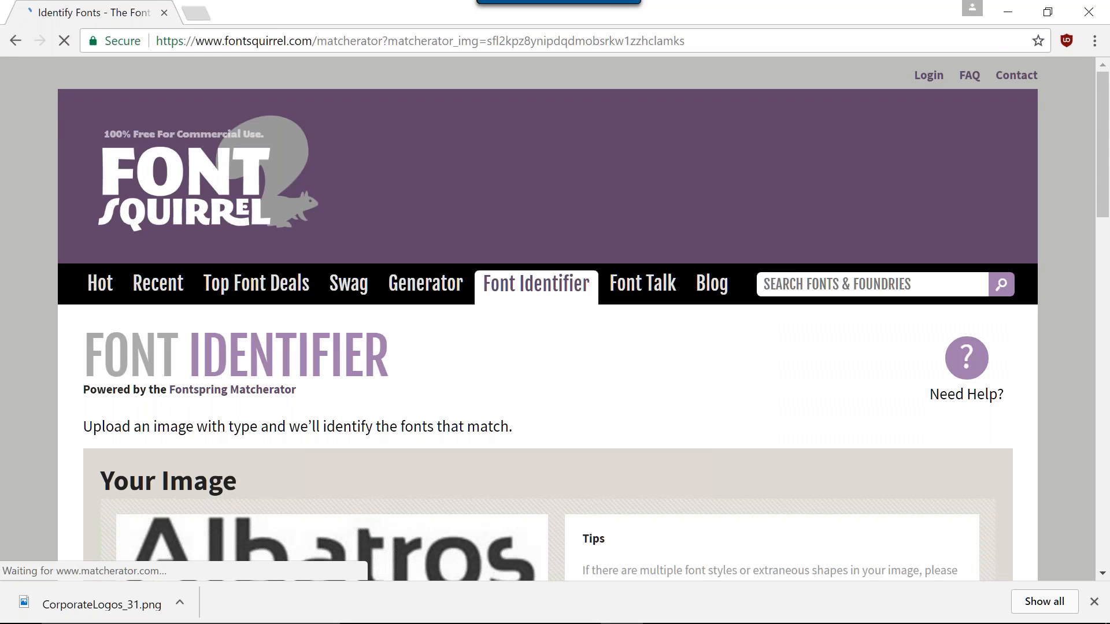
Compare the Font Squirrel matches, from Proxima Nova Bold through Magistral Medium, with the cropped Albatros lettering
{"action": "scroll", "coordinate": [385, 393], "scroll_direction": "down", "scroll_amount": 5}
{"action": "scroll", "coordinate": [378, 368], "scroll_direction": "down", "scroll_amount": 1}
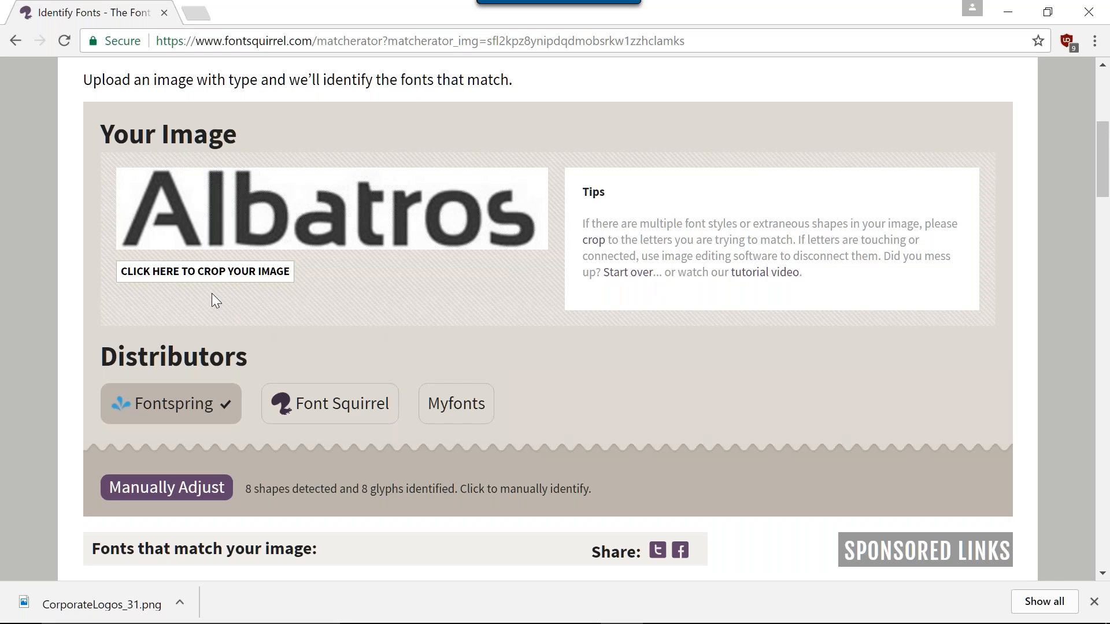
{"action": "scroll", "coordinate": [370, 317], "scroll_direction": "down", "scroll_amount": 5}
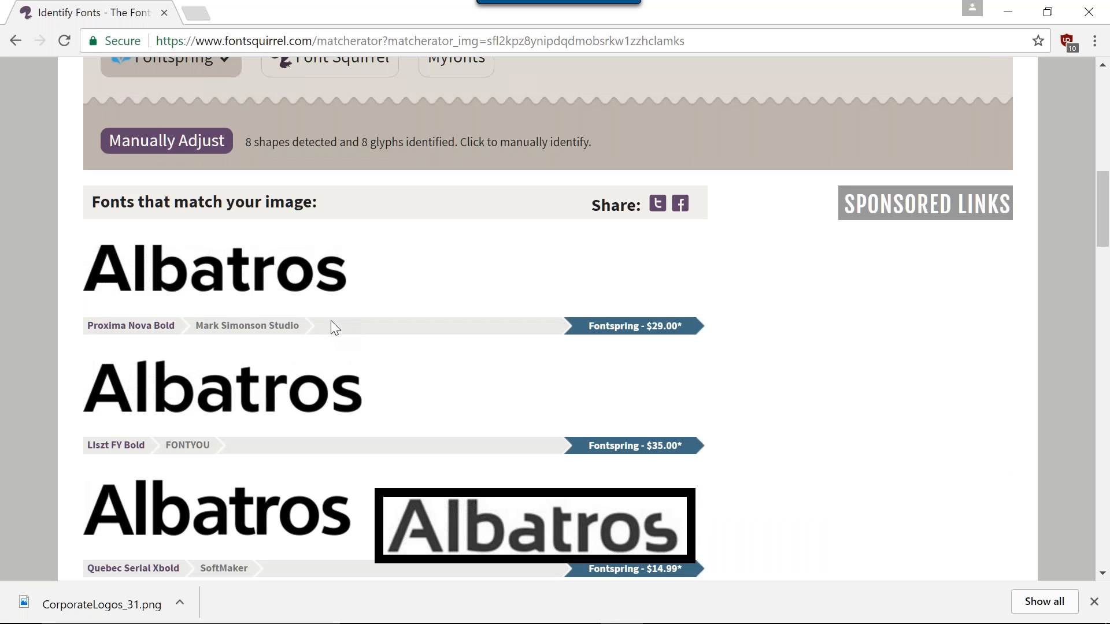
{"action": "scroll", "coordinate": [321, 298], "scroll_direction": "down", "scroll_amount": 3}
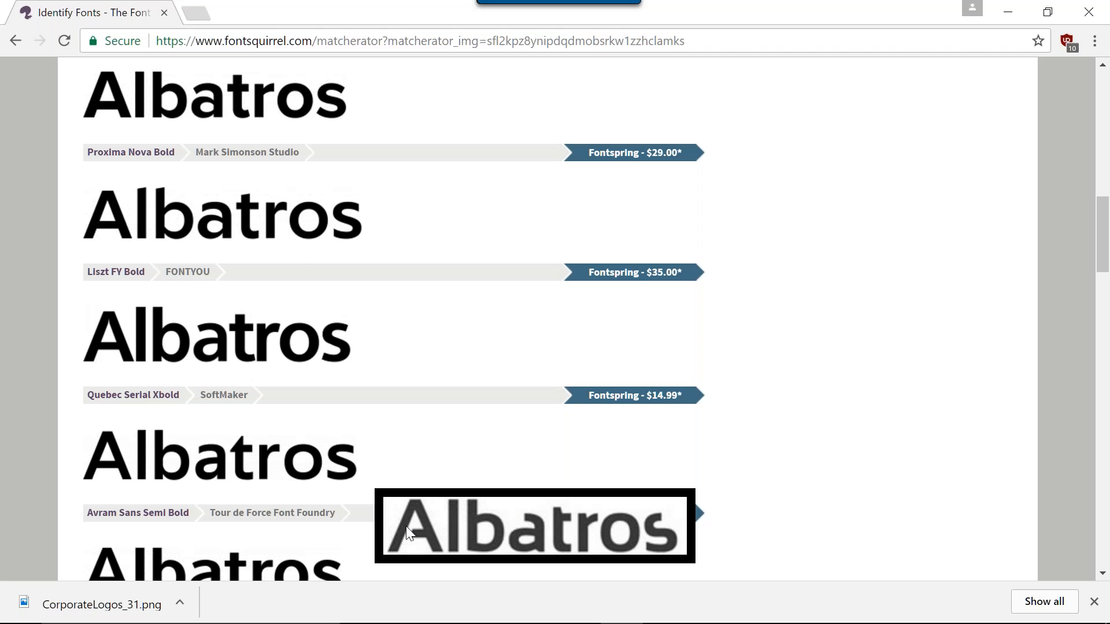
{"action": "scroll", "coordinate": [416, 455], "scroll_direction": "up", "scroll_amount": 5}
{"action": "scroll", "coordinate": [422, 460], "scroll_direction": "down", "scroll_amount": 5}
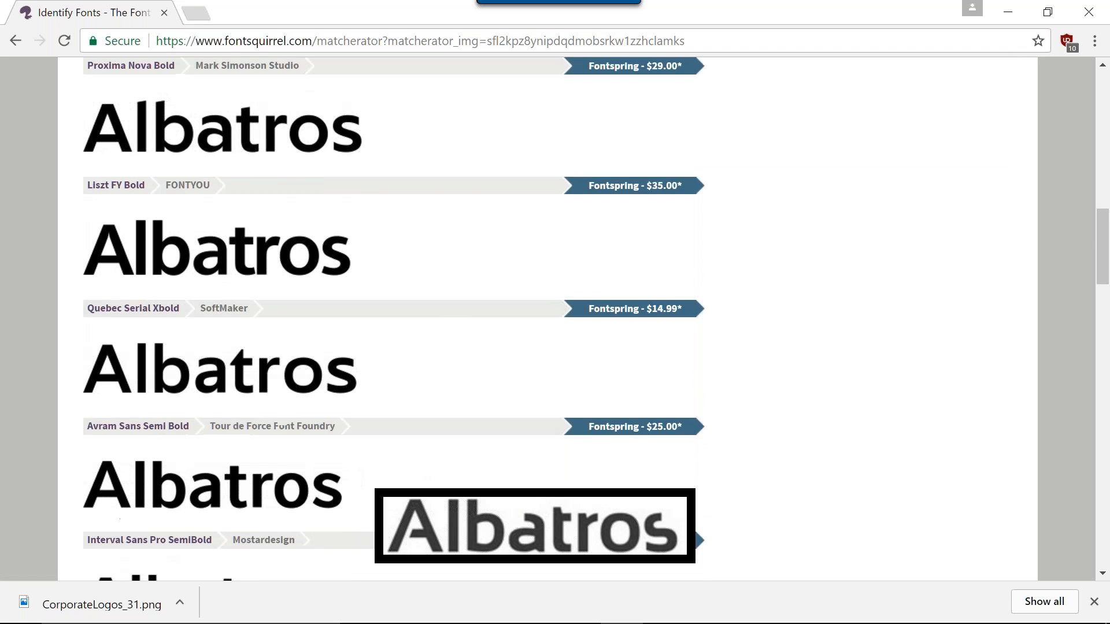
{"action": "scroll", "coordinate": [429, 464], "scroll_direction": "down", "scroll_amount": 8}
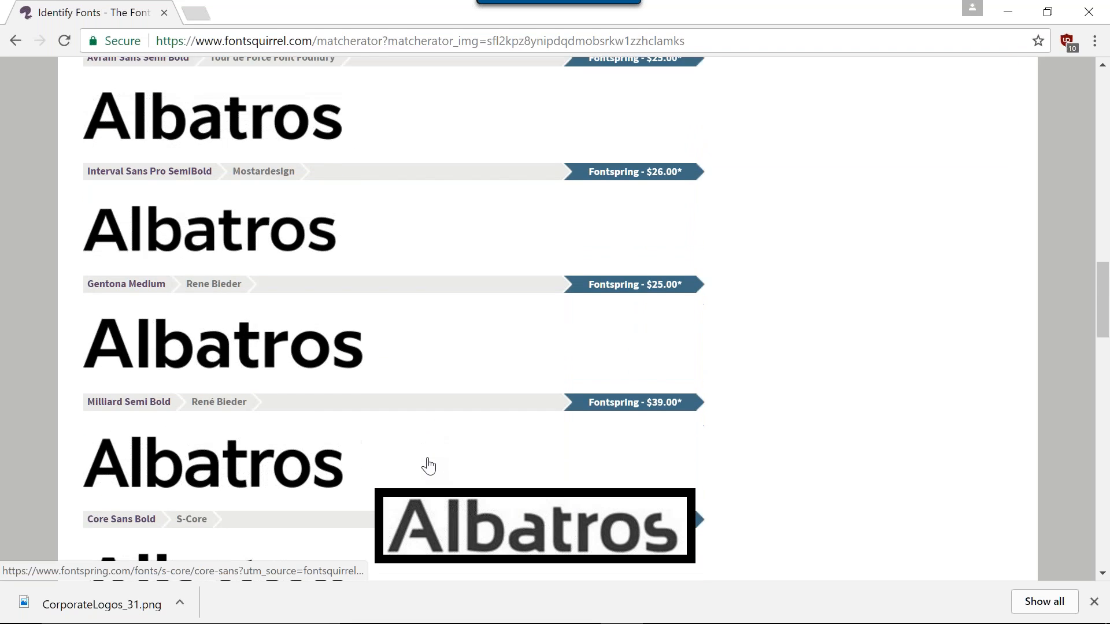
{"action": "scroll", "coordinate": [438, 453], "scroll_direction": "down", "scroll_amount": 8}
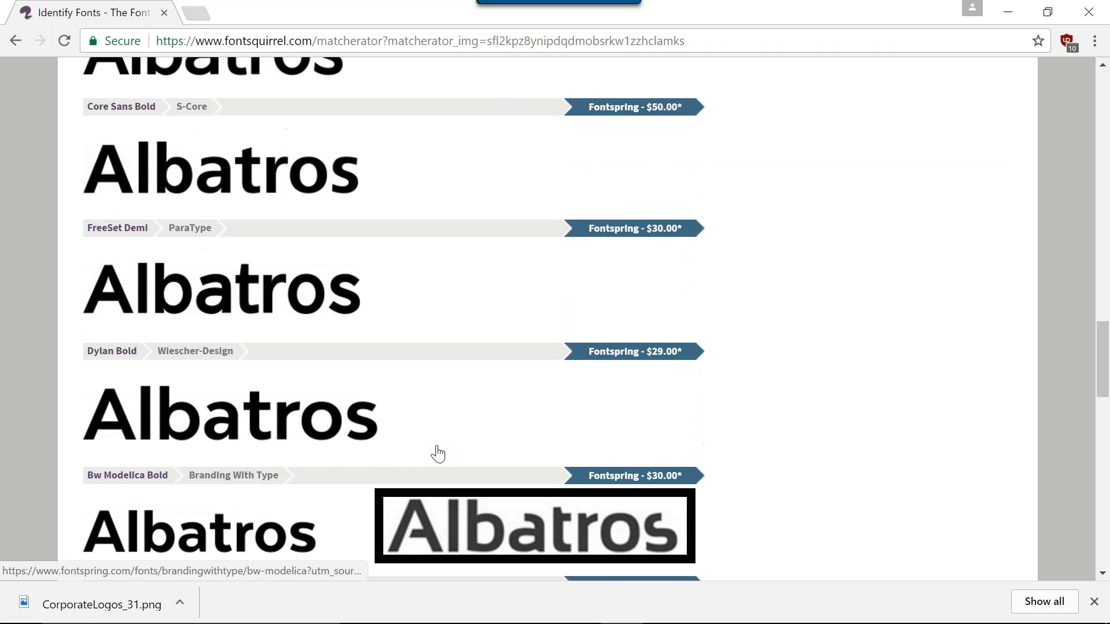
{"action": "scroll", "coordinate": [439, 451], "scroll_direction": "down", "scroll_amount": 7}
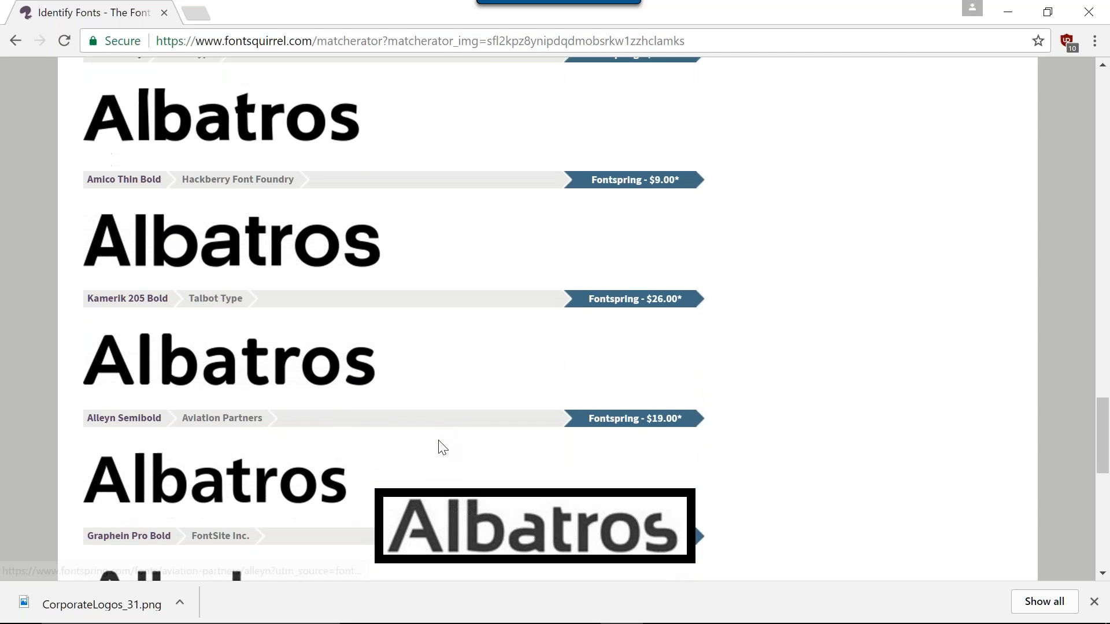
{"action": "scroll", "coordinate": [585, 385], "scroll_direction": "down", "scroll_amount": 3}
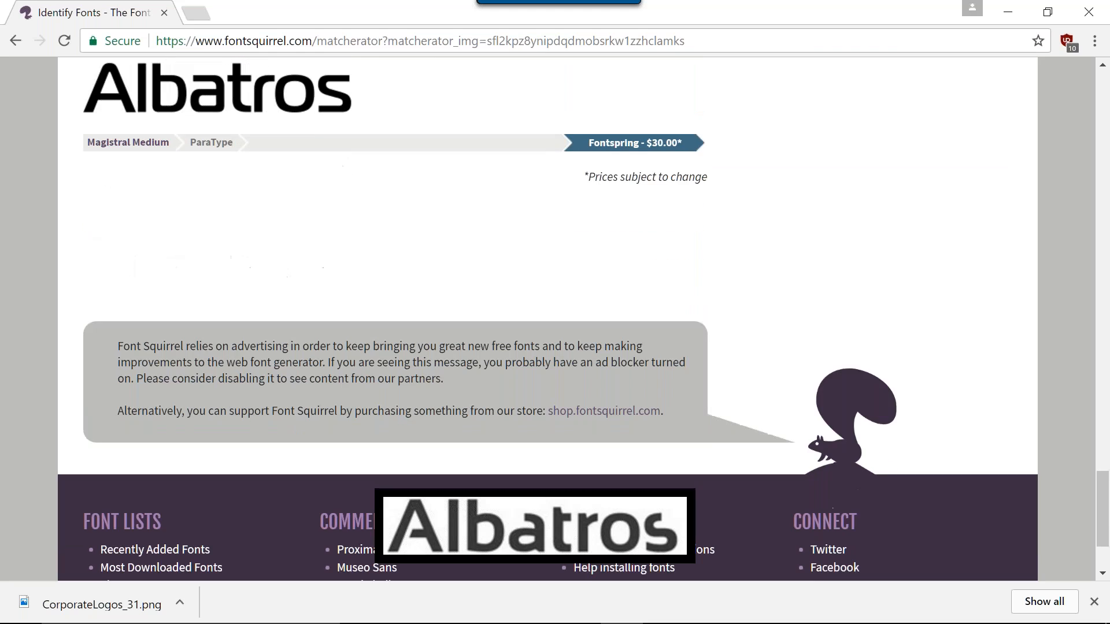
{"action": "scroll", "coordinate": [590, 383], "scroll_direction": "up", "scroll_amount": 4}
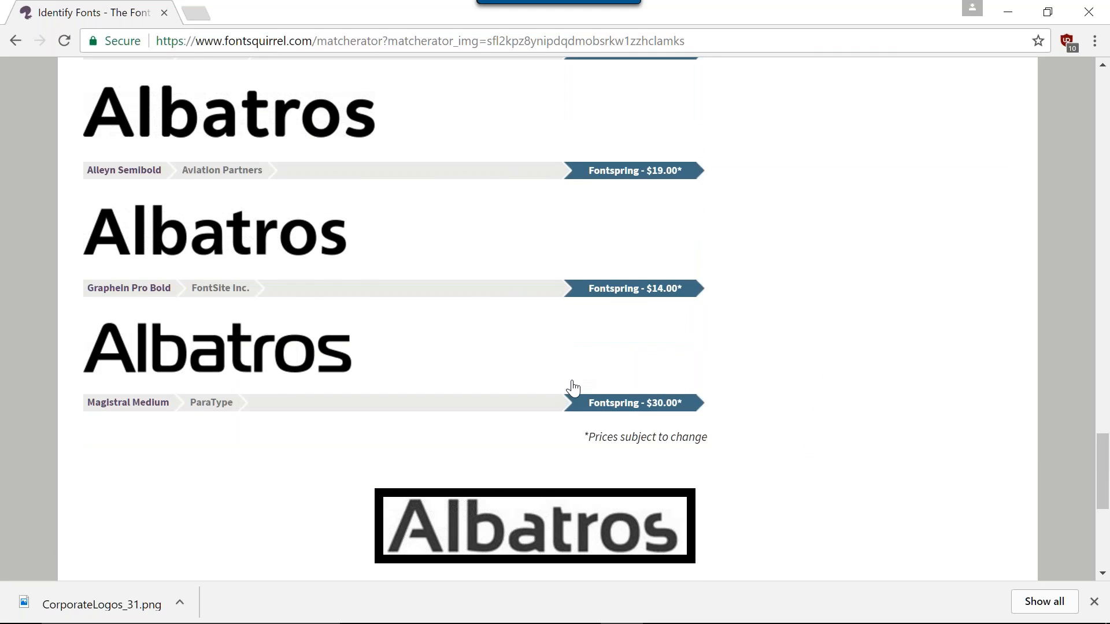
{"action": "scroll", "coordinate": [569, 389], "scroll_direction": "up", "scroll_amount": 2}
{"action": "scroll", "coordinate": [568, 389], "scroll_direction": "up", "scroll_amount": 10}
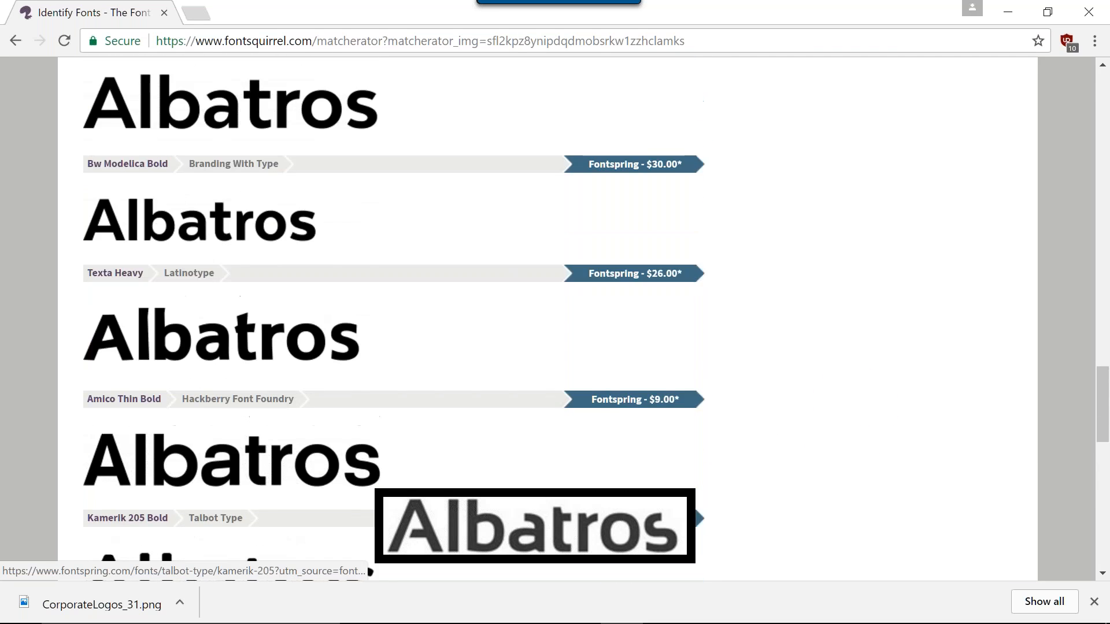
{"action": "scroll", "coordinate": [564, 389], "scroll_direction": "up", "scroll_amount": 20}
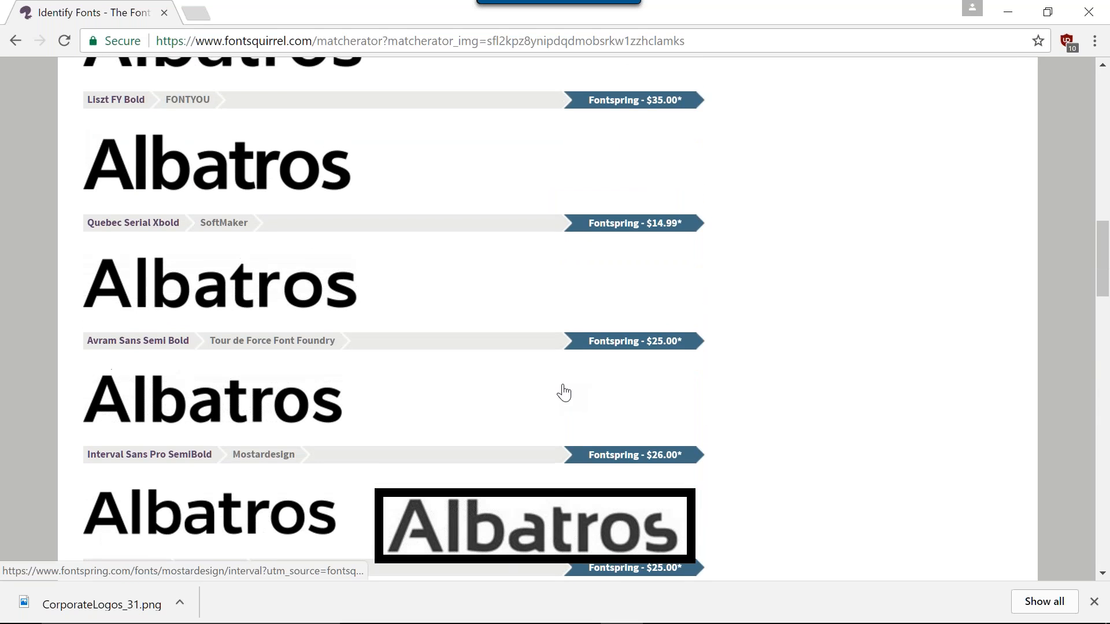
{"action": "scroll", "coordinate": [639, 412], "scroll_direction": "down", "scroll_amount": 4}
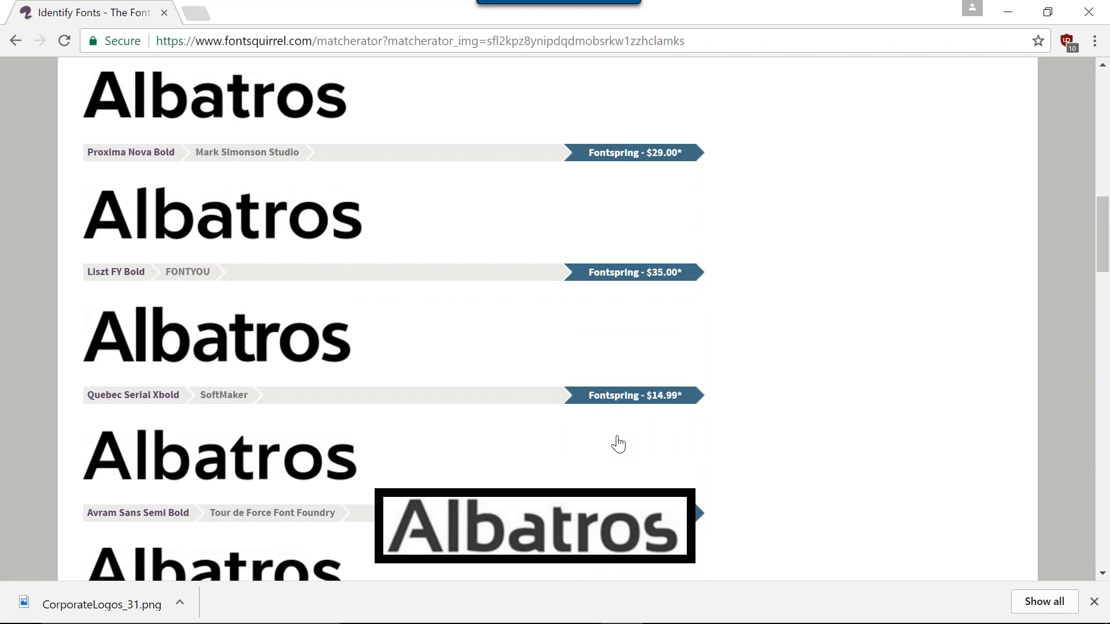
{"action": "scroll", "coordinate": [618, 457], "scroll_direction": "up", "scroll_amount": 3}
{"action": "scroll", "coordinate": [620, 458], "scroll_direction": "up", "scroll_amount": 6}
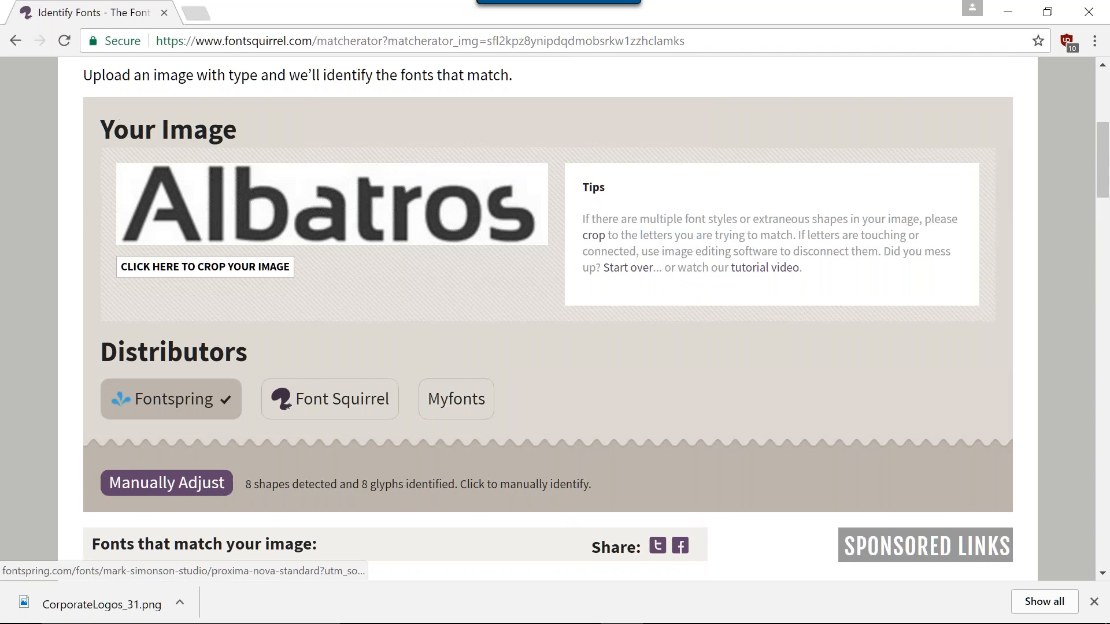
Go back to the Font ID search results and open the Fontspring Matcherator at its image upload area
{"action": "left_click", "coordinate": [15, 40]}
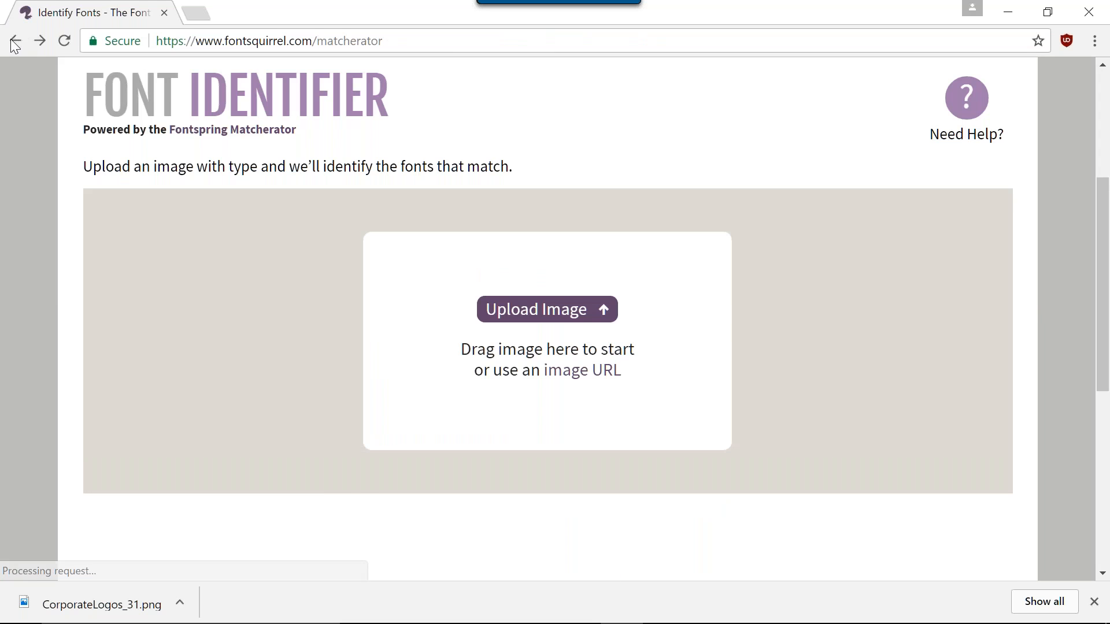
{"action": "left_click", "coordinate": [15, 41]}
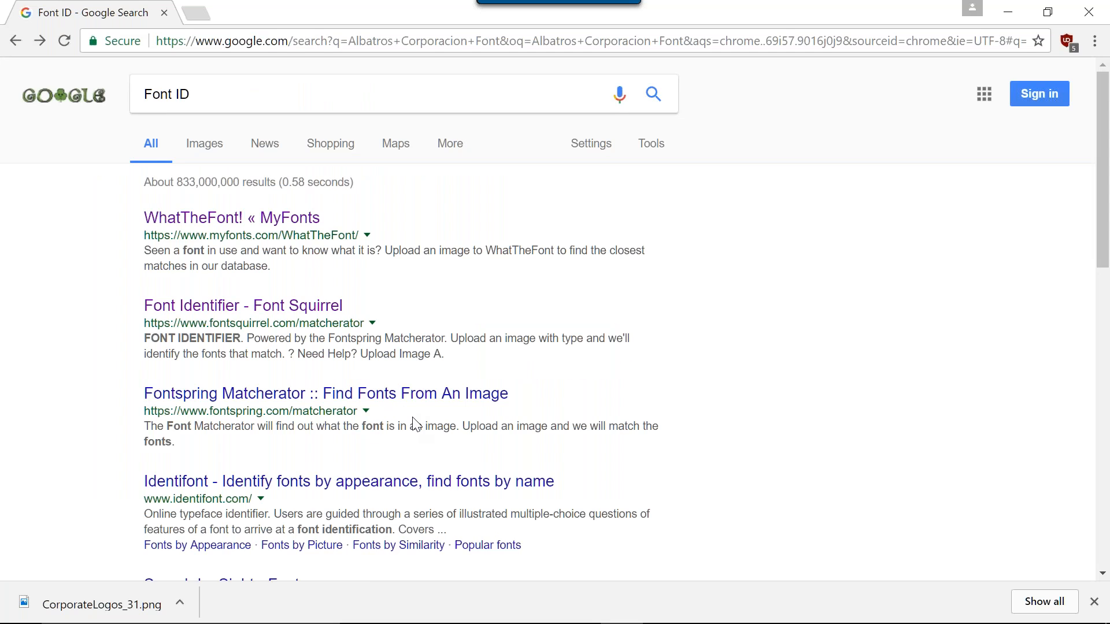
{"action": "scroll", "coordinate": [415, 425], "scroll_direction": "down", "scroll_amount": 1}
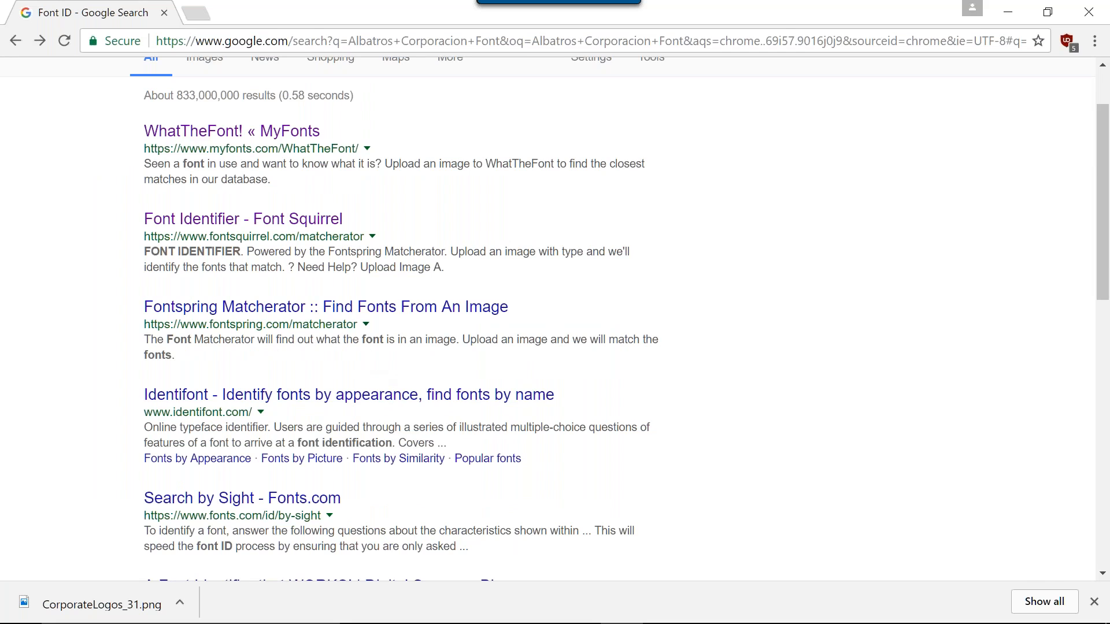
{"action": "left_click", "coordinate": [393, 315]}
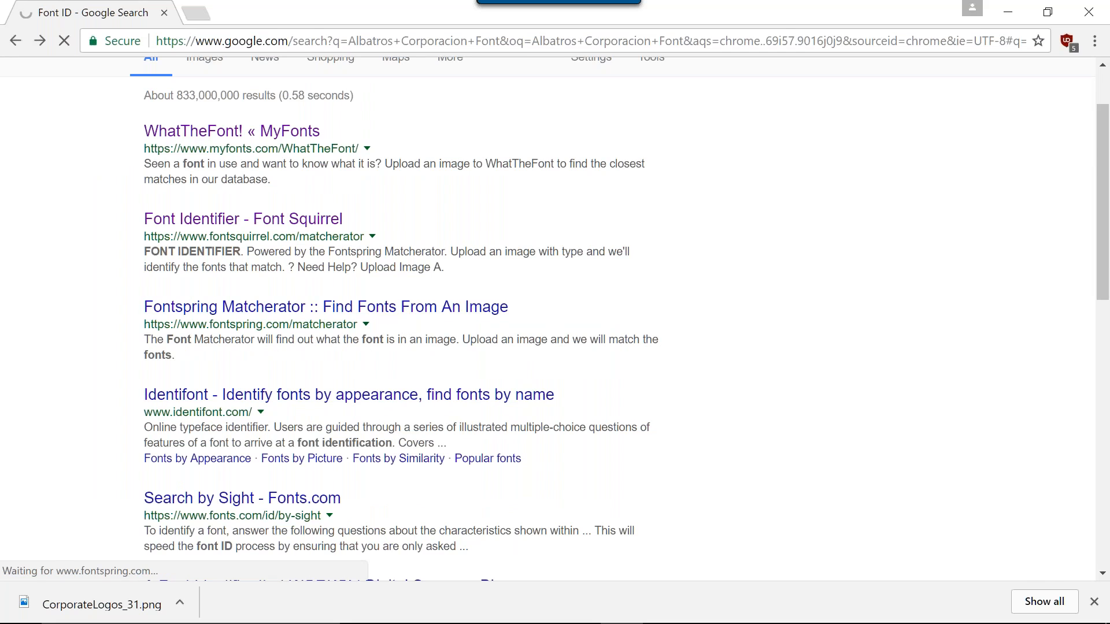
{"action": "scroll", "coordinate": [592, 309], "scroll_direction": "down", "scroll_amount": 5}
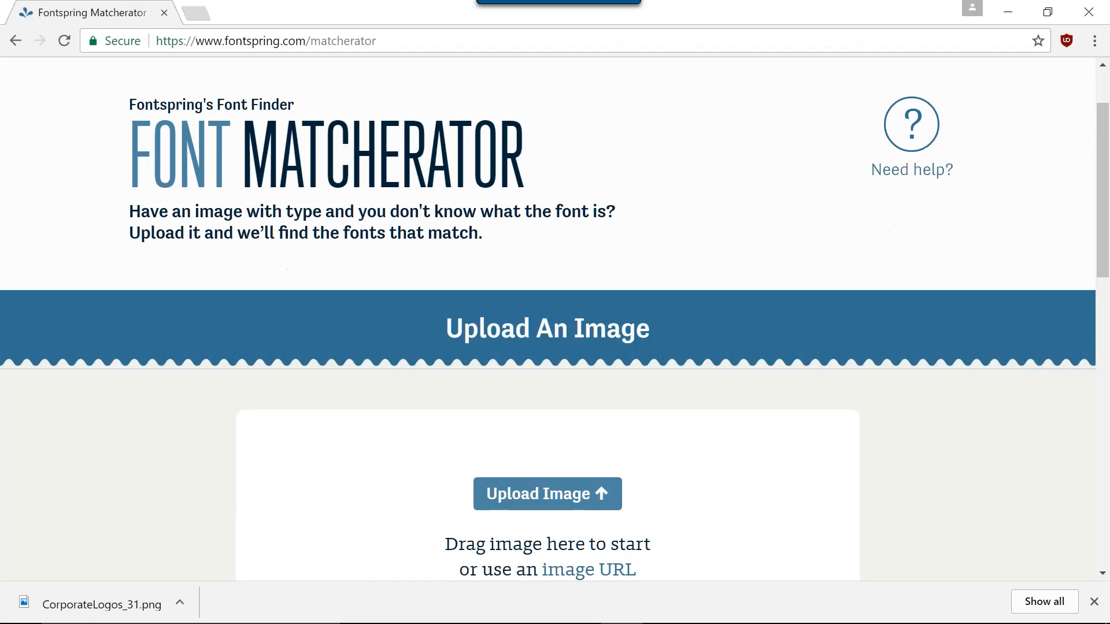
Upload the Capture image of the Albatros logo from the Desktop to the Font Matcherator
{"action": "left_click", "coordinate": [575, 325]}
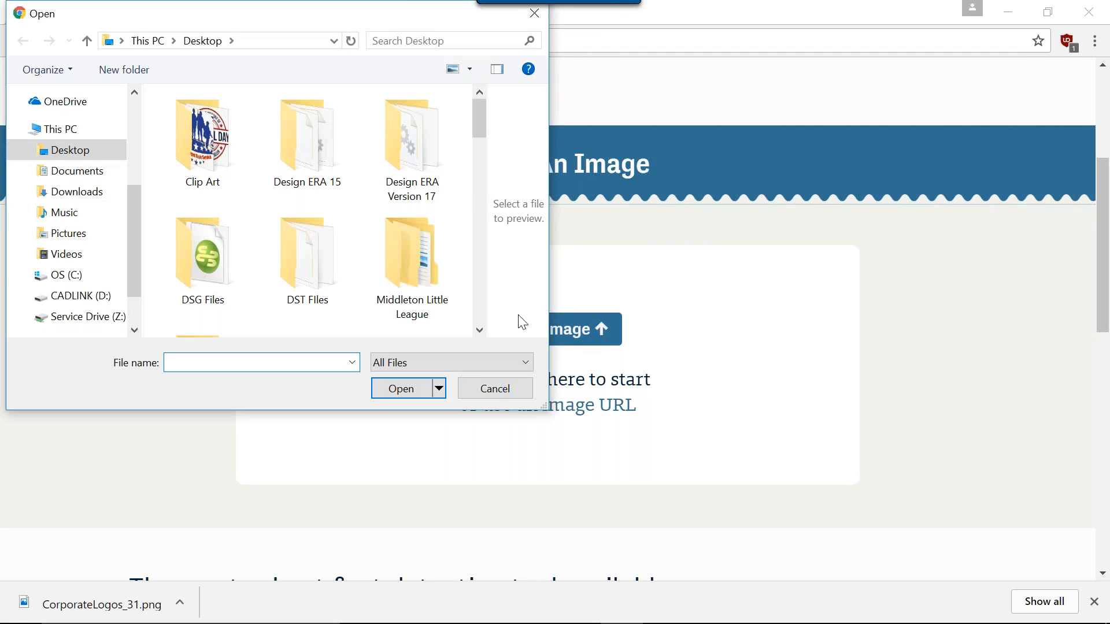
{"action": "left_click_drag", "start_coordinate": [481, 113], "coordinate": [480, 195]}
{"action": "double_click", "coordinate": [205, 138]}
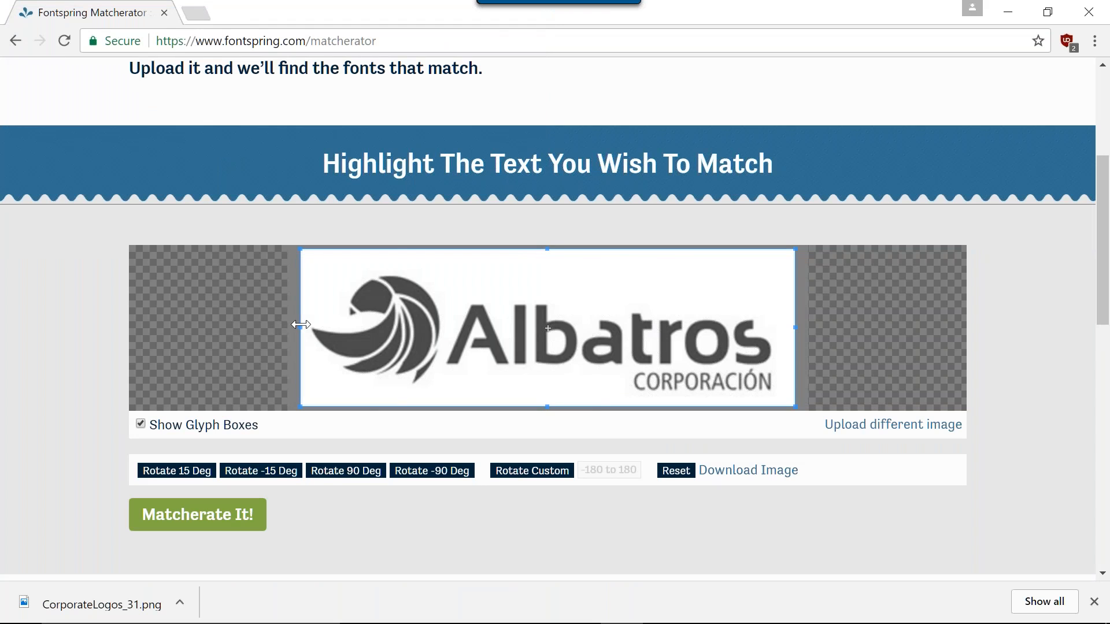
Crop the highlight area to only the word Albatros, excluding the bird symbol and CORPORACIÓN, and run the font match
{"action": "left_click_drag", "start_coordinate": [300, 328], "coordinate": [444, 340]}
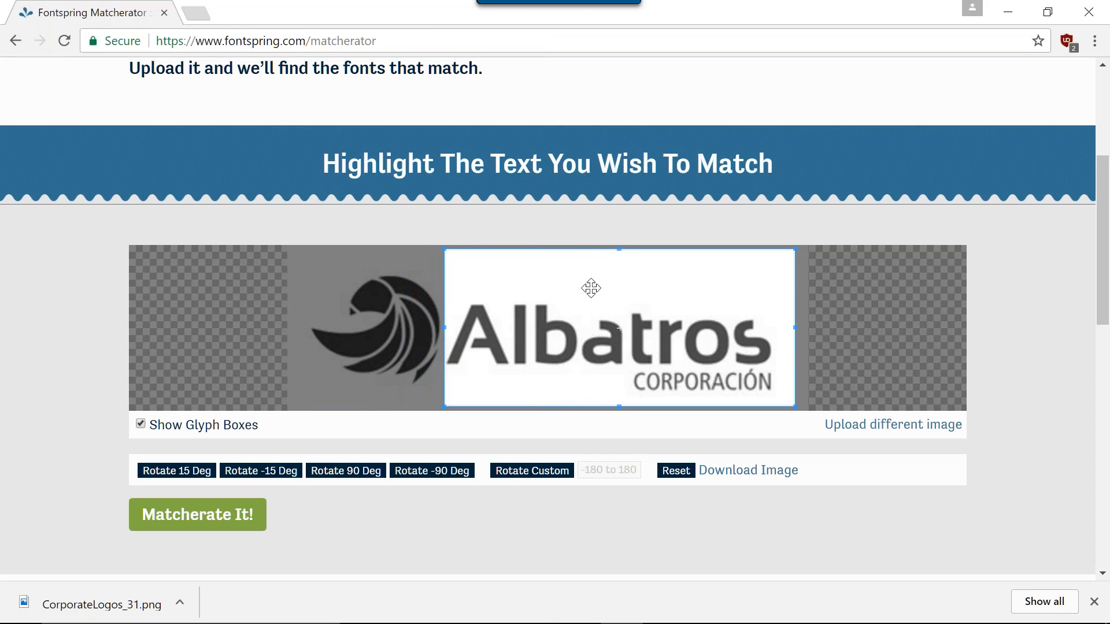
{"action": "left_click_drag", "start_coordinate": [620, 247], "coordinate": [620, 286]}
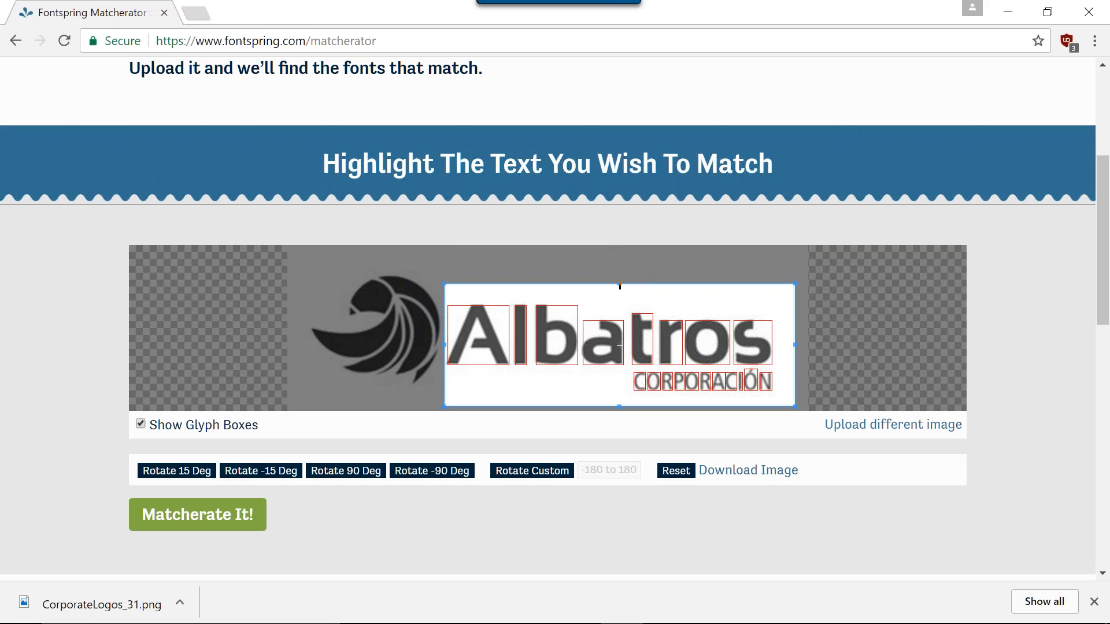
{"action": "left_click_drag", "start_coordinate": [619, 407], "coordinate": [624, 366]}
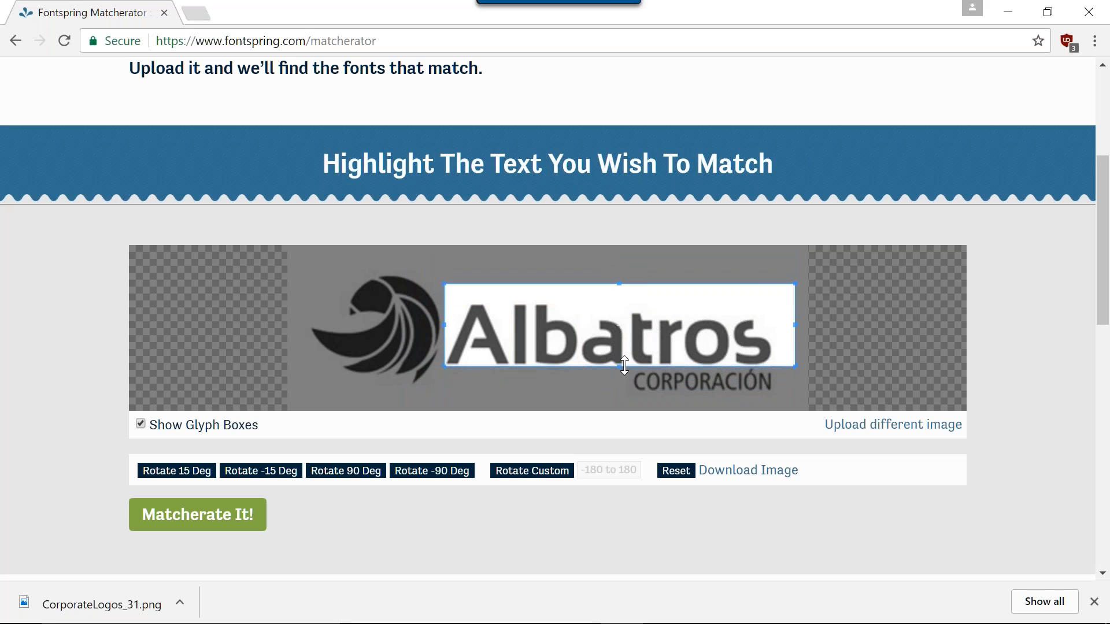
{"action": "left_click", "coordinate": [202, 527]}
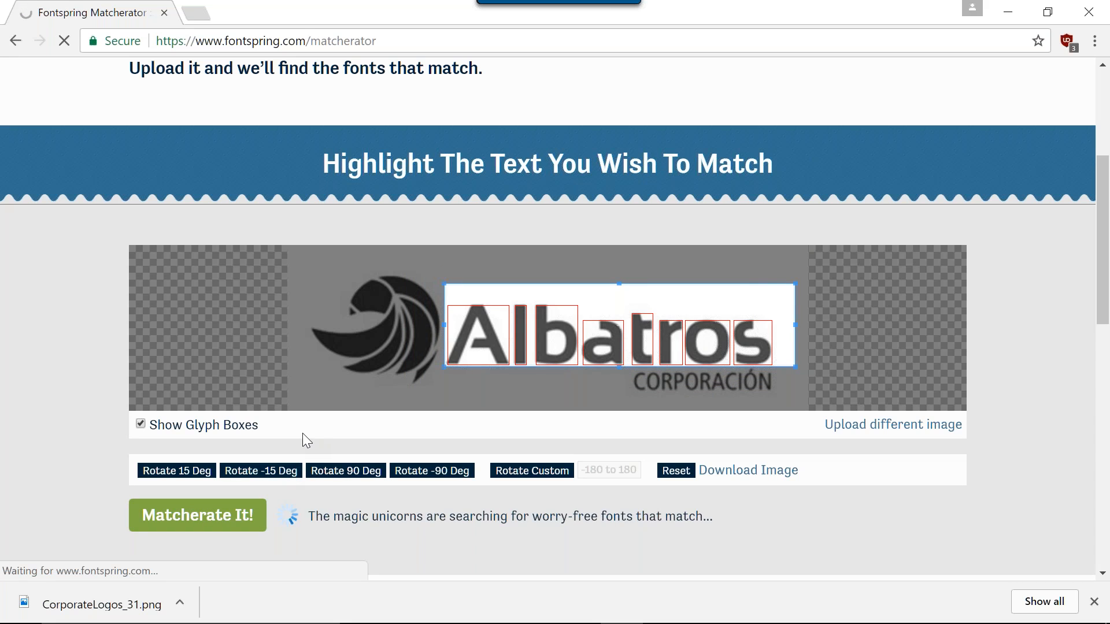
Compare the Fontspring matches, from Bw Modelica through Core Sans, with the cropped Albatros lettering
{"action": "scroll", "coordinate": [300, 439], "scroll_direction": "down", "scroll_amount": 3}
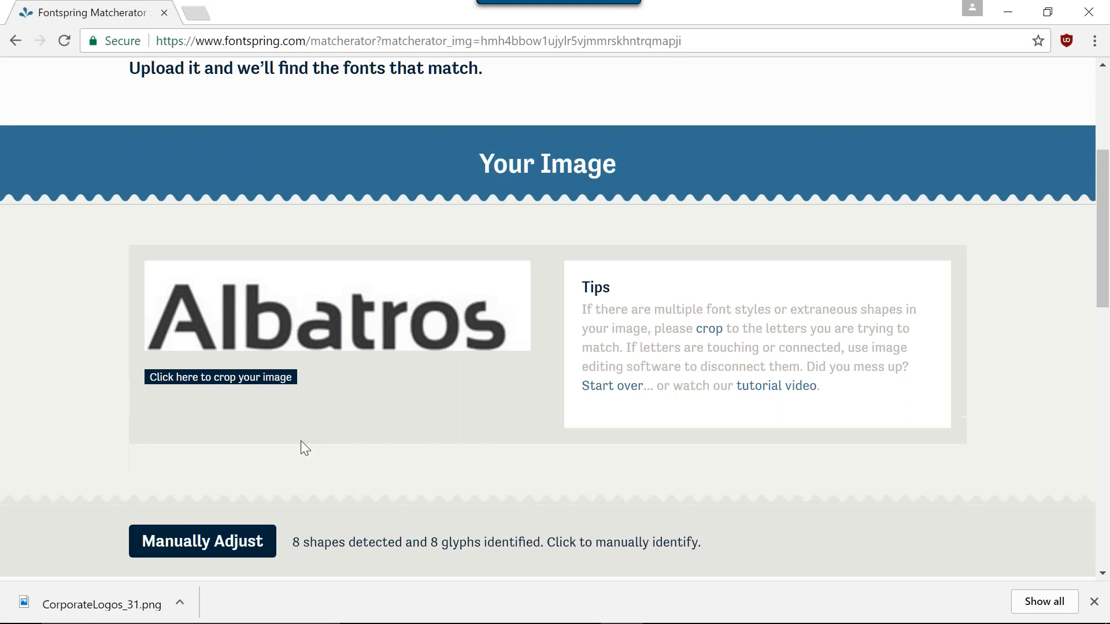
{"action": "scroll", "coordinate": [301, 440], "scroll_direction": "down", "scroll_amount": 5}
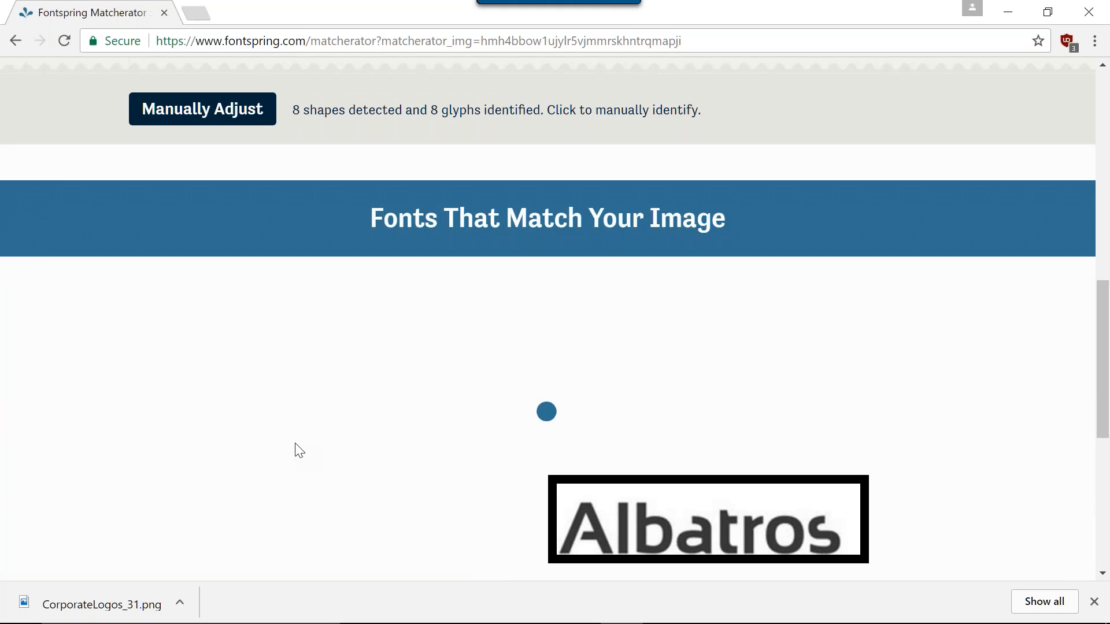
{"action": "scroll", "coordinate": [299, 447], "scroll_direction": "down", "scroll_amount": 3}
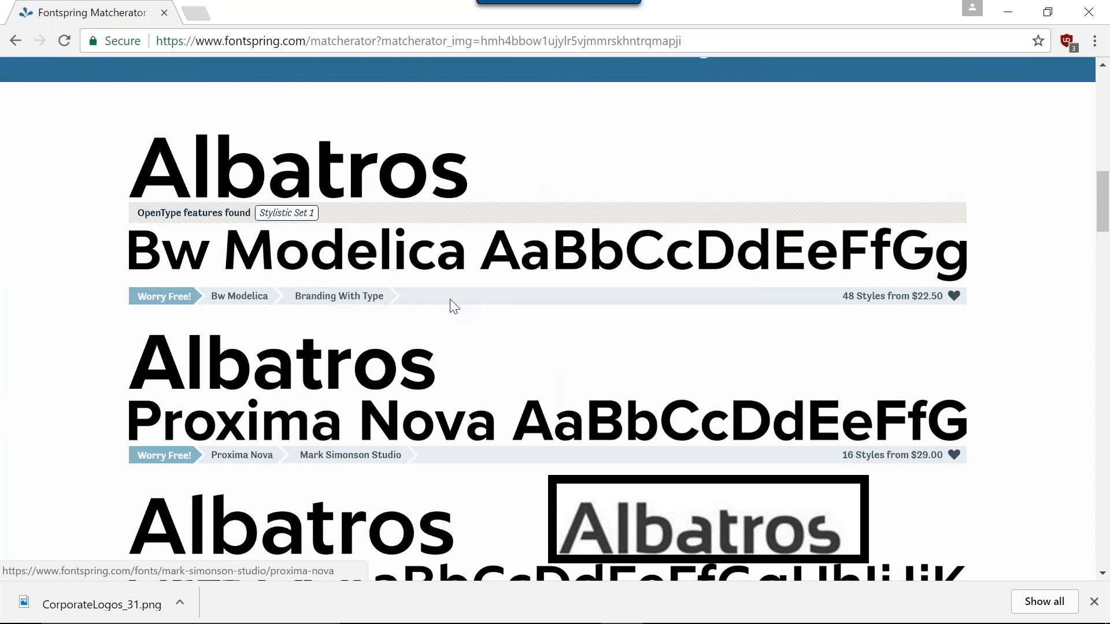
{"action": "left_click_drag", "start_coordinate": [320, 159], "coordinate": [344, 160]}
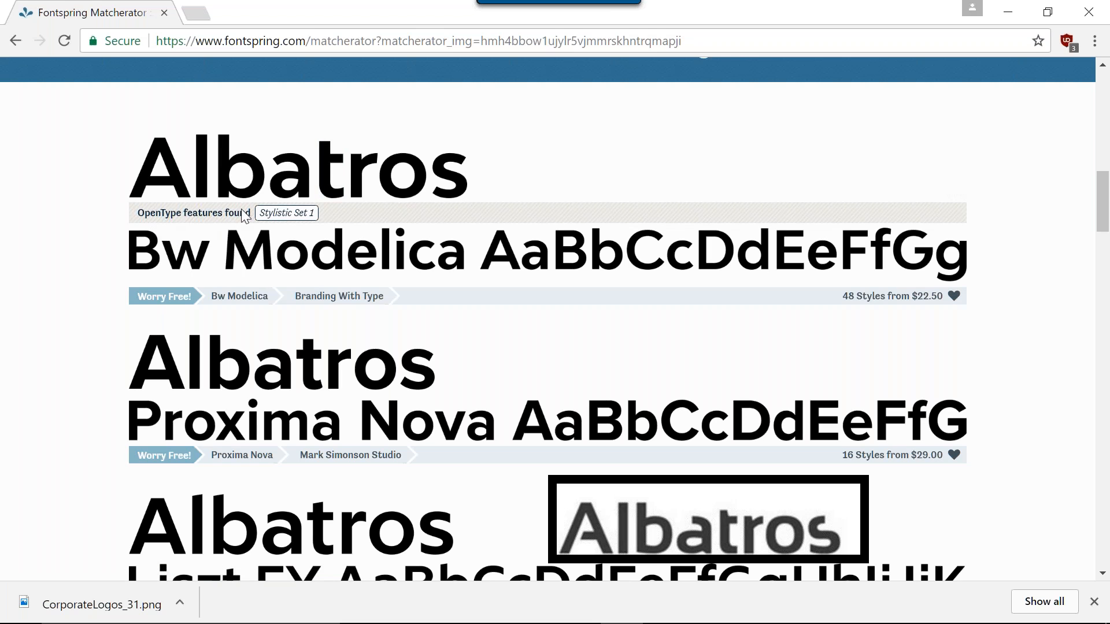
{"action": "scroll", "coordinate": [240, 220], "scroll_direction": "up", "scroll_amount": 5}
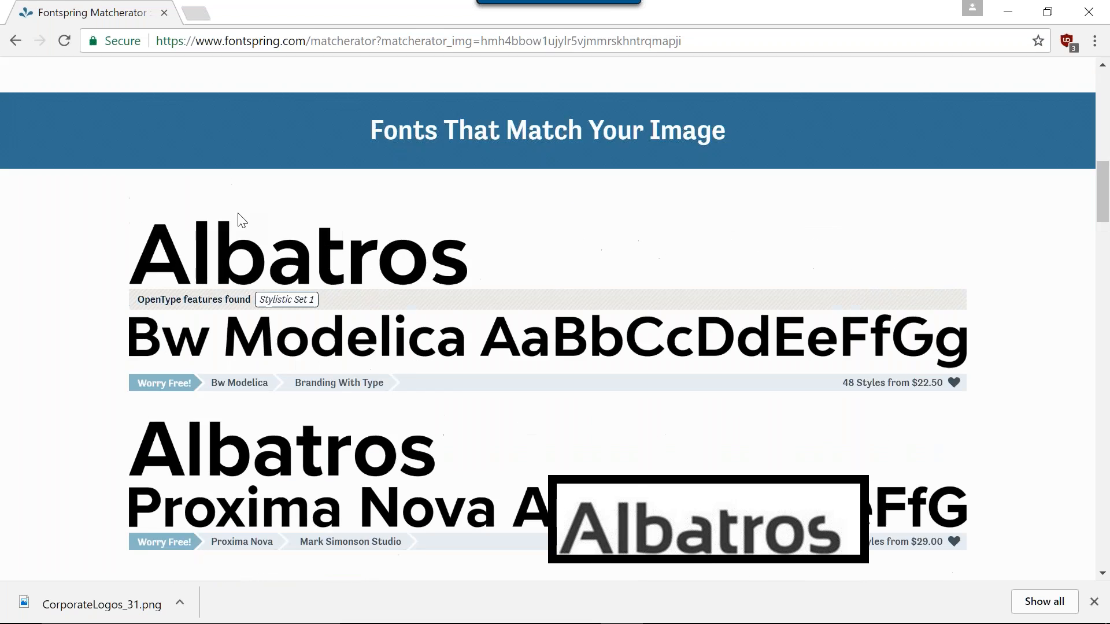
{"action": "scroll", "coordinate": [240, 220], "scroll_direction": "down", "scroll_amount": 5}
{"action": "scroll", "coordinate": [248, 228], "scroll_direction": "down", "scroll_amount": 6}
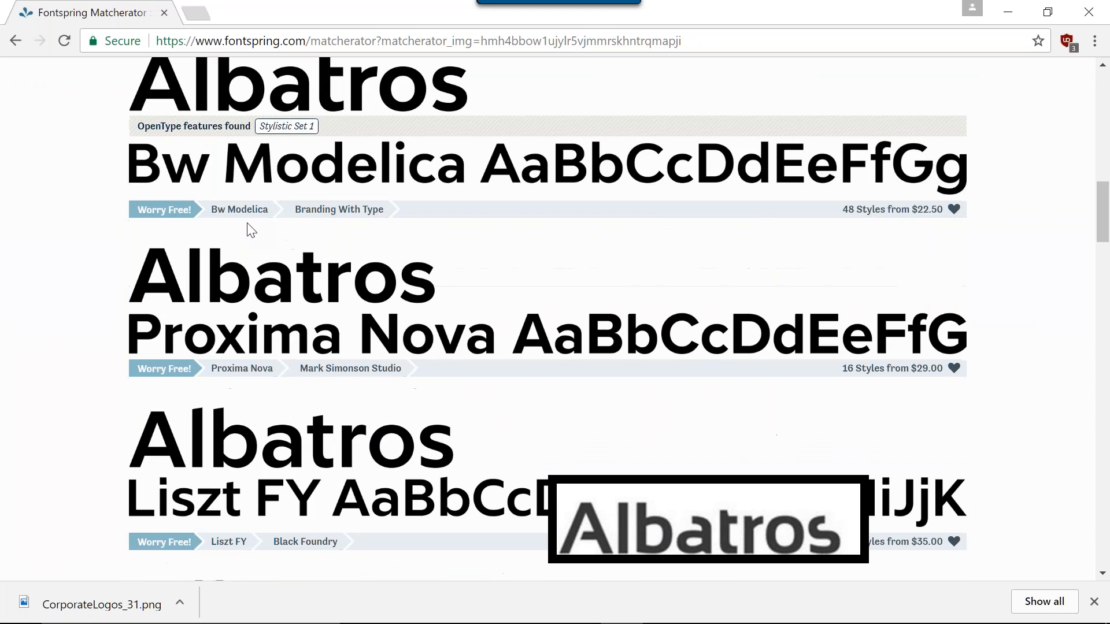
{"action": "scroll", "coordinate": [264, 232], "scroll_direction": "down", "scroll_amount": 11}
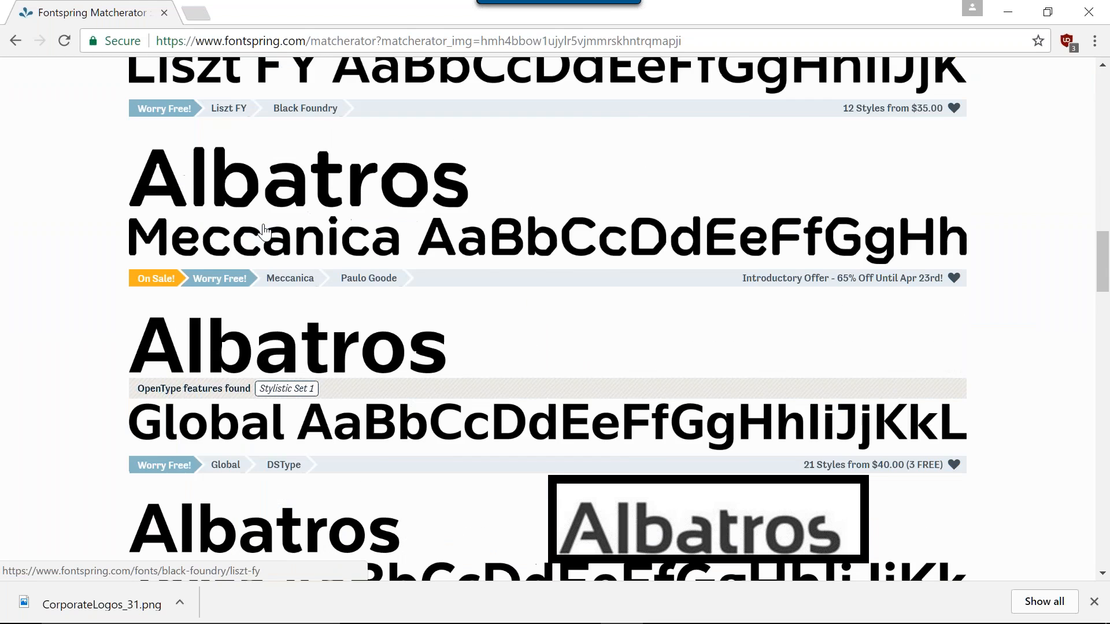
{"action": "scroll", "coordinate": [316, 288], "scroll_direction": "down", "scroll_amount": 4}
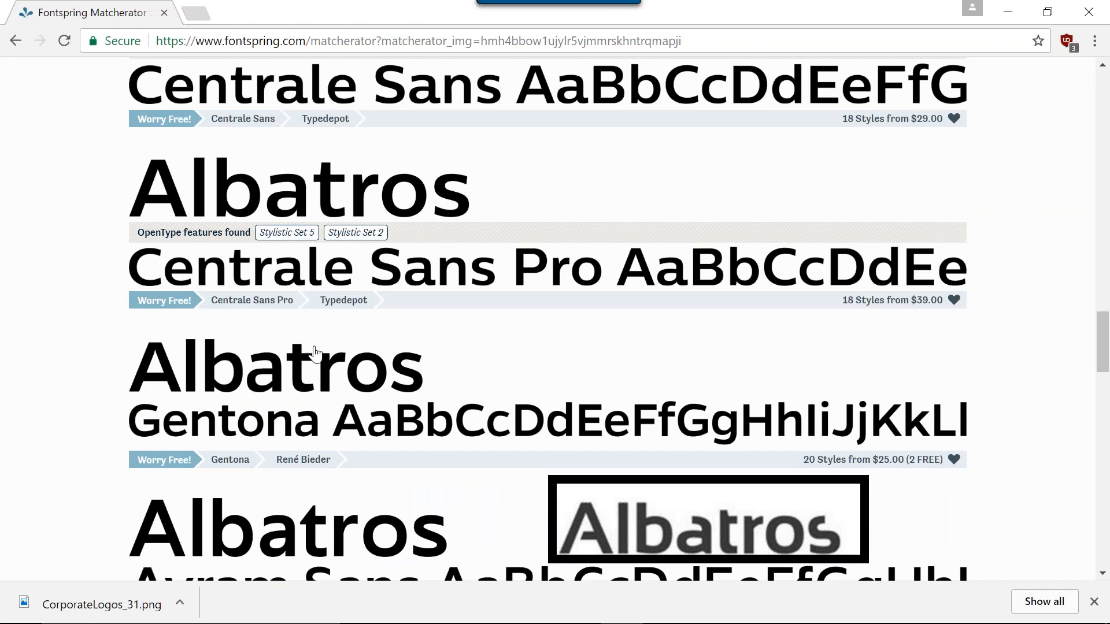
{"action": "scroll", "coordinate": [257, 361], "scroll_direction": "down", "scroll_amount": 7}
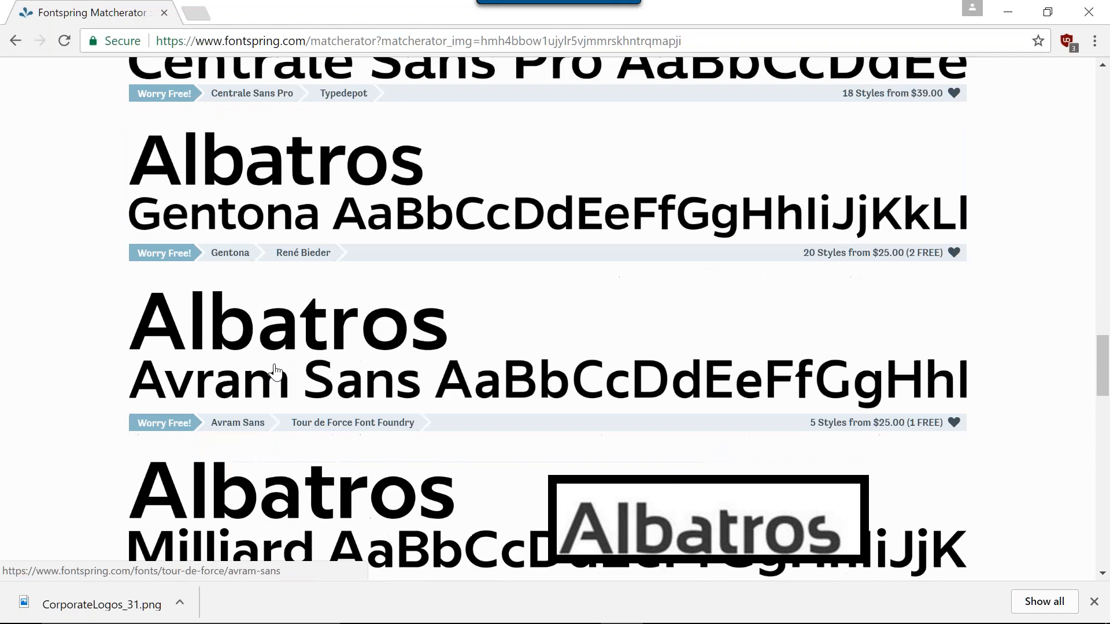
{"action": "scroll", "coordinate": [311, 342], "scroll_direction": "down", "scroll_amount": 10}
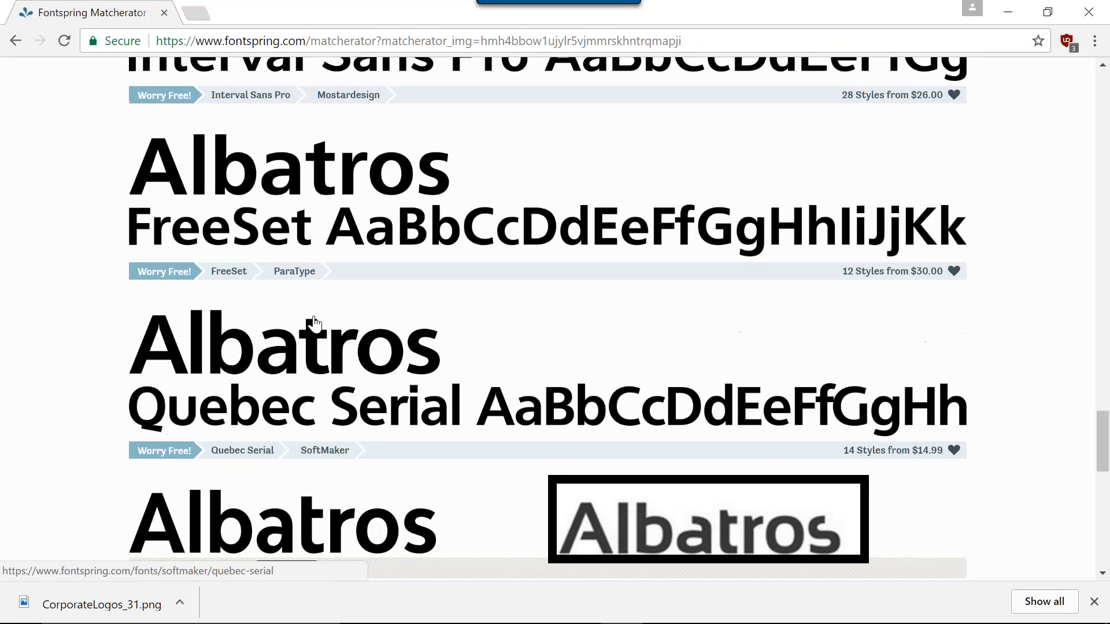
{"action": "scroll", "coordinate": [321, 329], "scroll_direction": "down", "scroll_amount": 10}
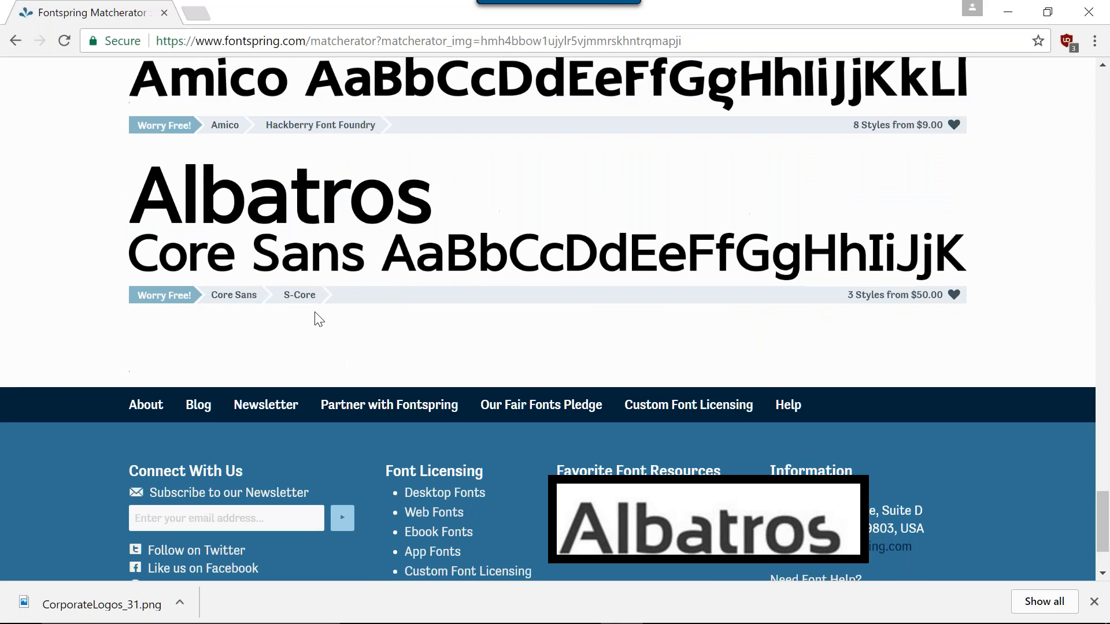
{"action": "scroll", "coordinate": [329, 314], "scroll_direction": "up", "scroll_amount": 20}
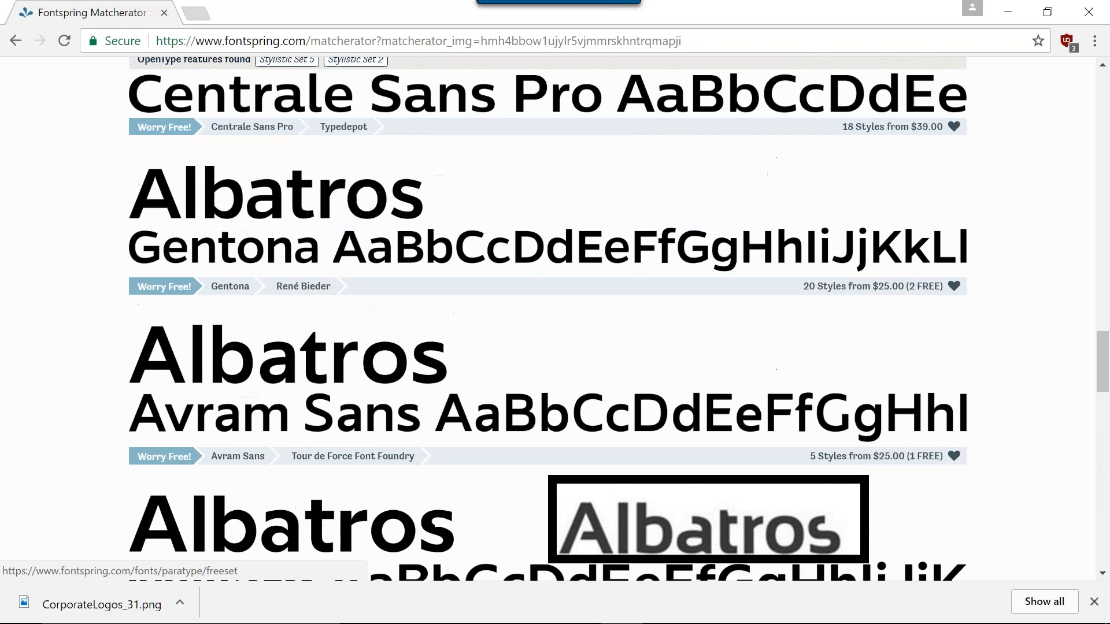
{"action": "scroll", "coordinate": [326, 319], "scroll_direction": "up", "scroll_amount": 12}
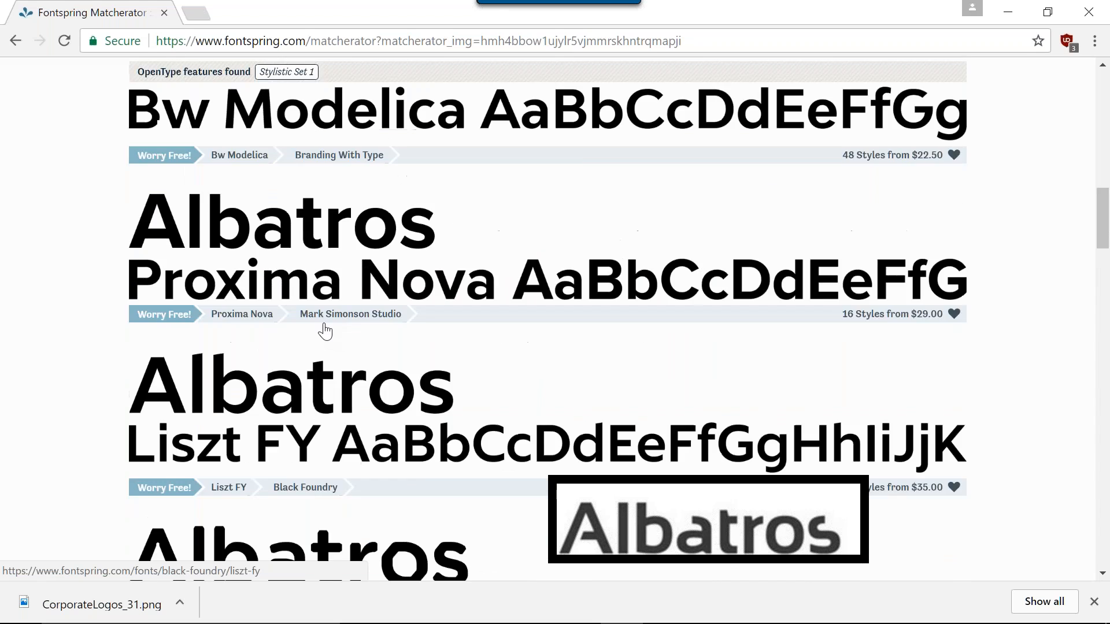
{"action": "scroll", "coordinate": [324, 333], "scroll_direction": "up", "scroll_amount": 6}
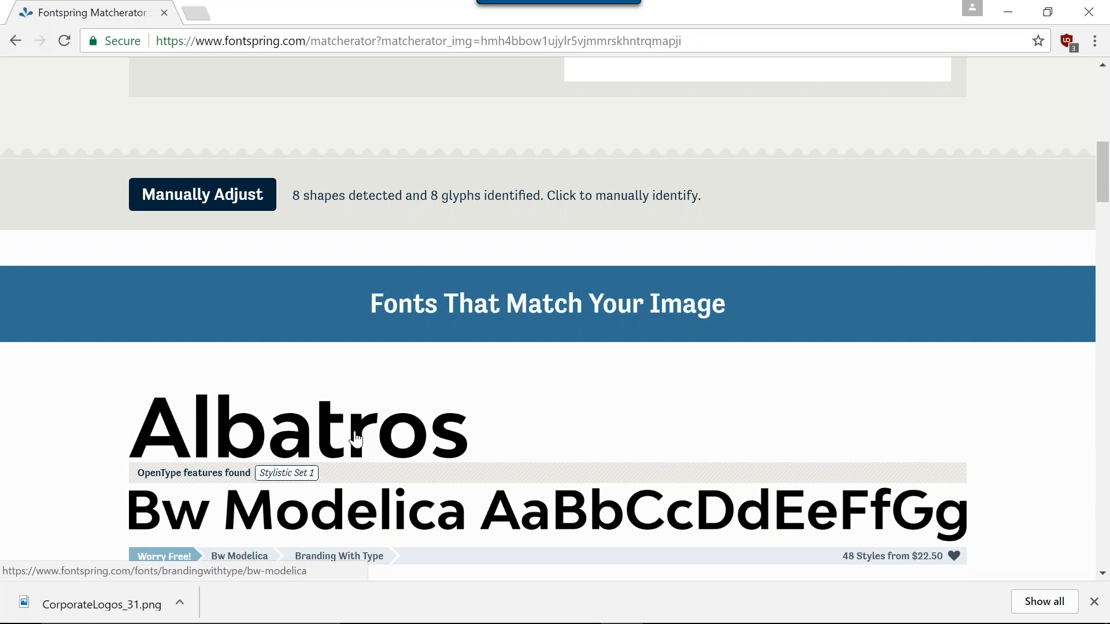
Switch to Stitch Era, dismiss the error message, and delete the blue Albatros logo image from Design1
{"action": "left_click", "coordinate": [997, 9]}
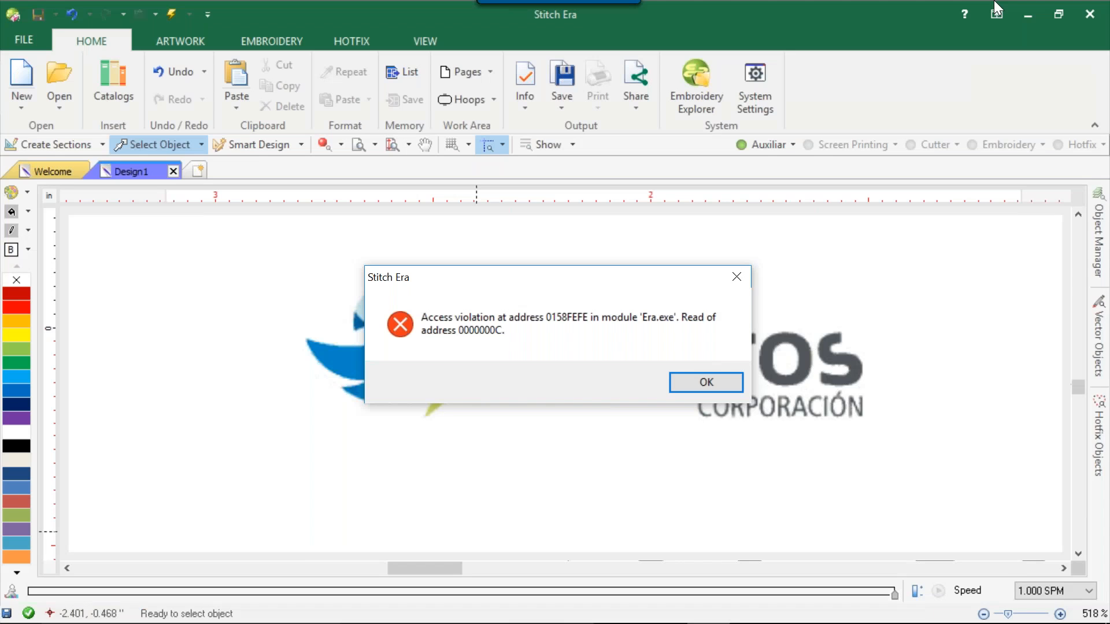
{"action": "left_click", "coordinate": [700, 380]}
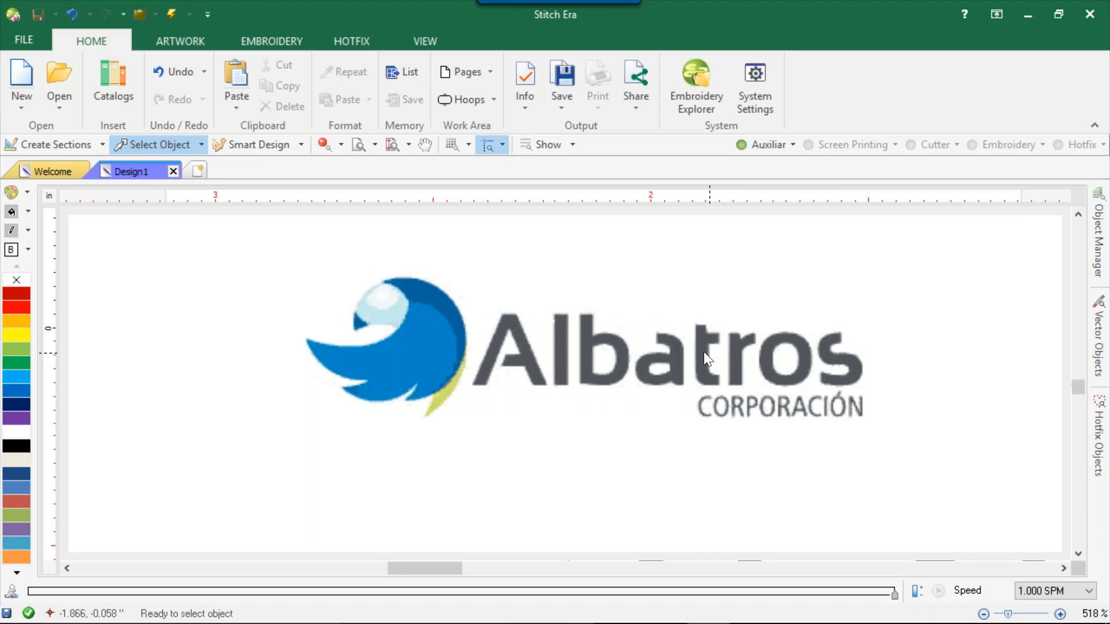
{"action": "left_click", "coordinate": [488, 322]}
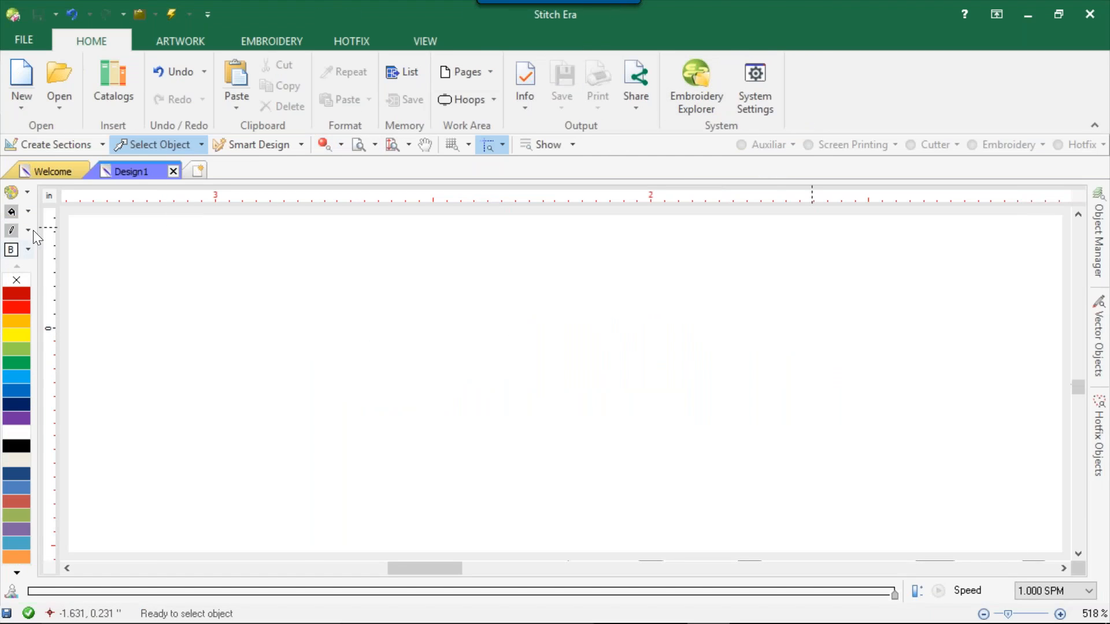
Place the grey Capture image from the Desktop image catalog on the Design1 work area, and close the catalog
{"action": "left_click", "coordinate": [113, 81]}
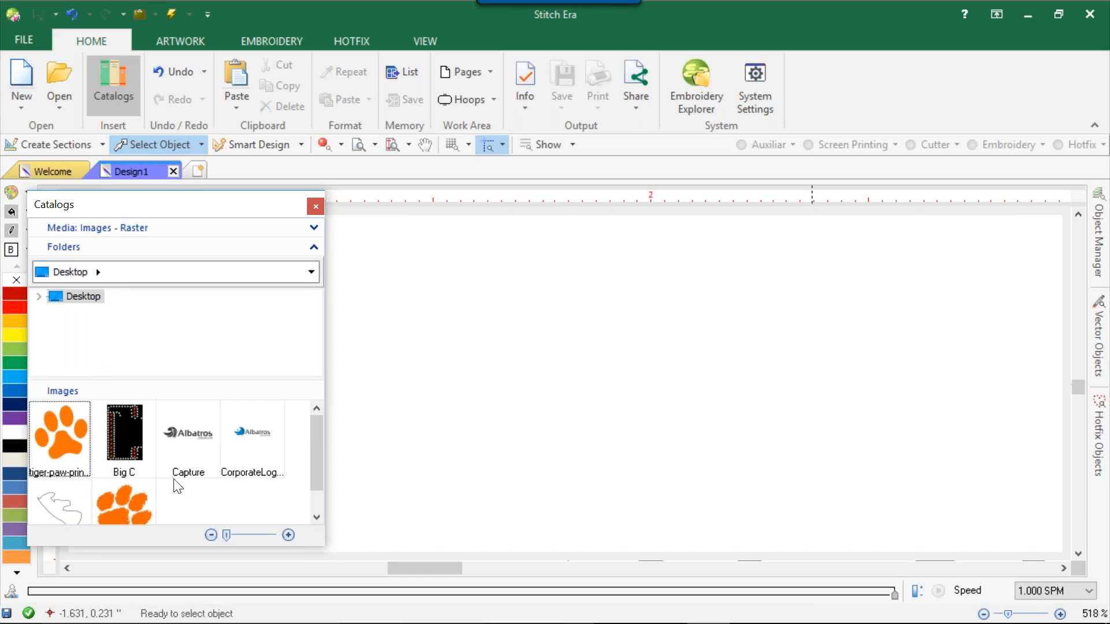
{"action": "left_click_drag", "start_coordinate": [188, 439], "coordinate": [588, 327]}
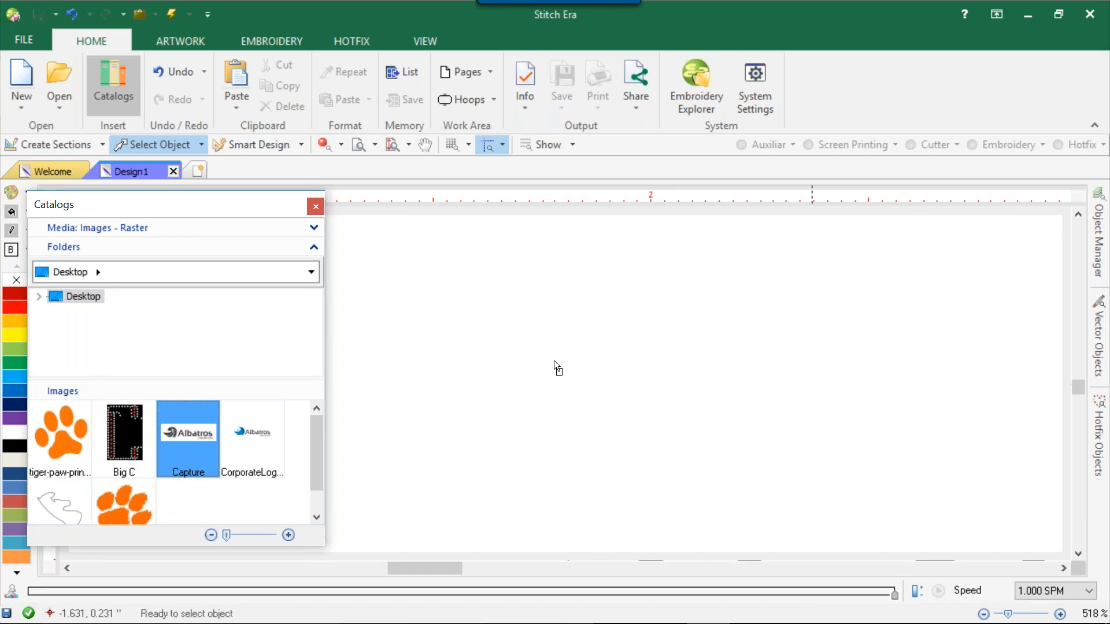
{"action": "left_click_drag", "start_coordinate": [554, 365], "coordinate": [588, 372]}
{"action": "scroll", "coordinate": [587, 372], "scroll_direction": "up", "scroll_amount": 1}
{"action": "scroll", "coordinate": [607, 379], "scroll_direction": "down", "scroll_amount": 2}
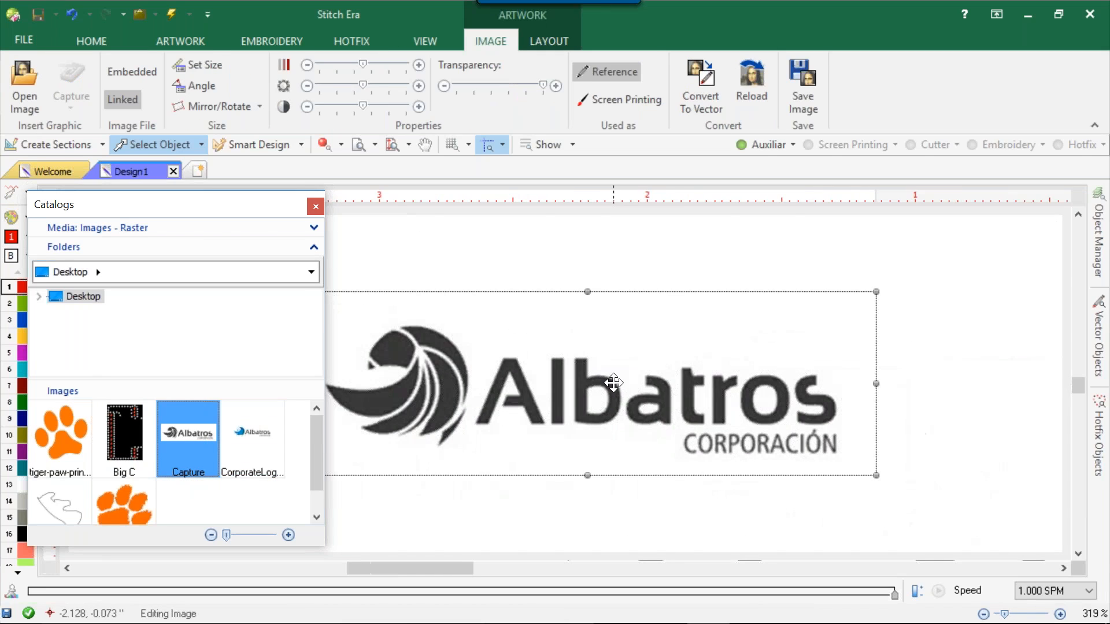
{"action": "left_click", "coordinate": [316, 206]}
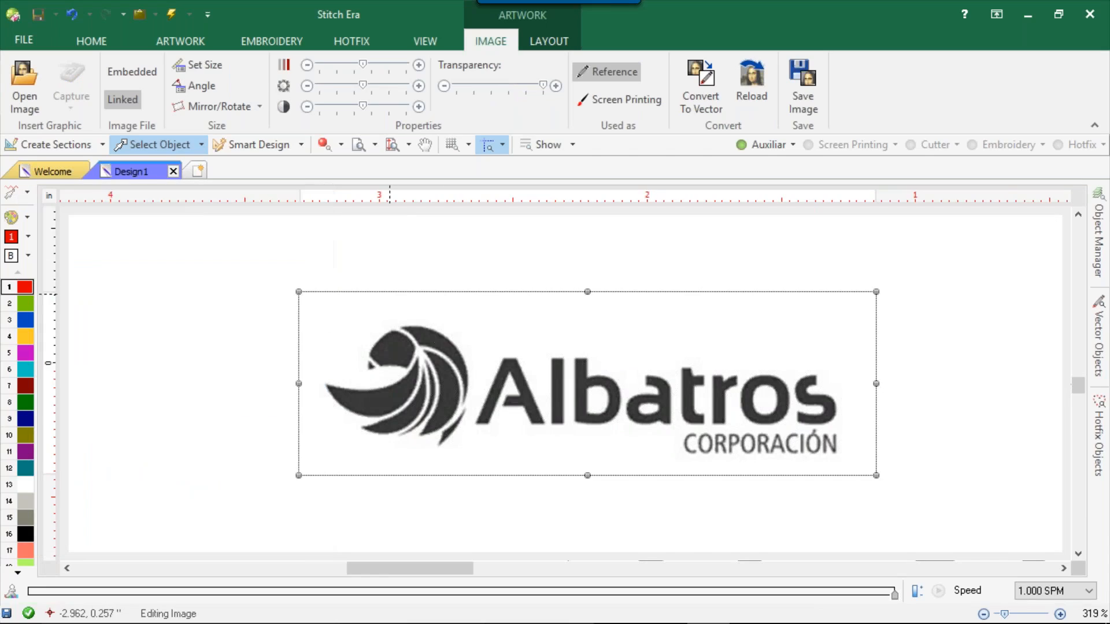
{"action": "scroll", "coordinate": [427, 364], "scroll_direction": "up", "scroll_amount": 1}
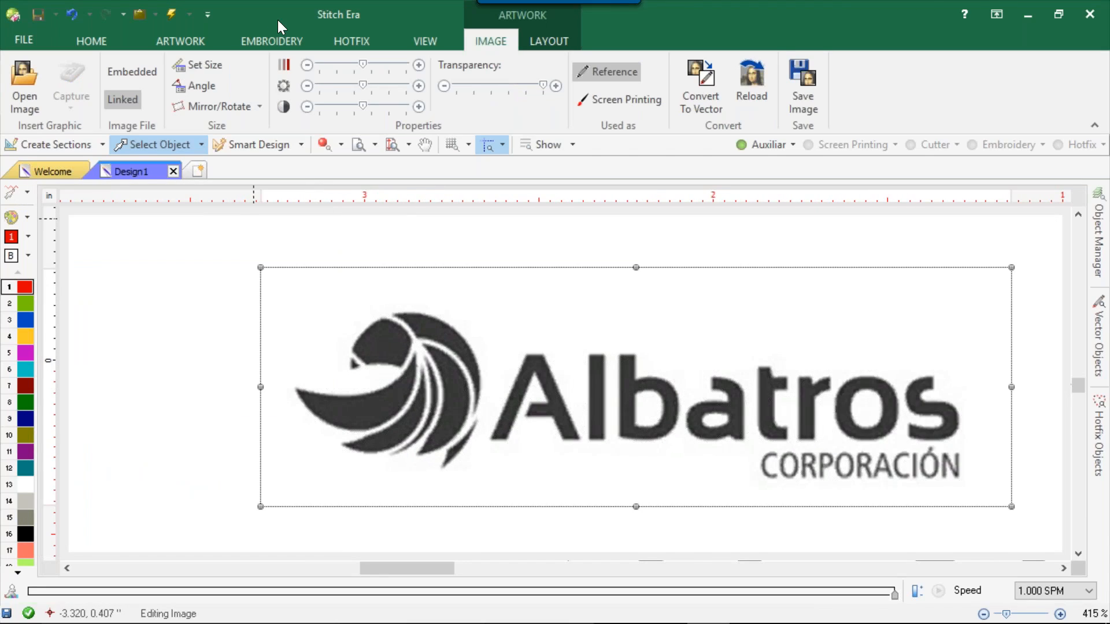
Apply Color Reduction to the Albatros image, filtering it down to 2 colors, and return the result to the design
{"action": "left_click", "coordinate": [541, 42]}
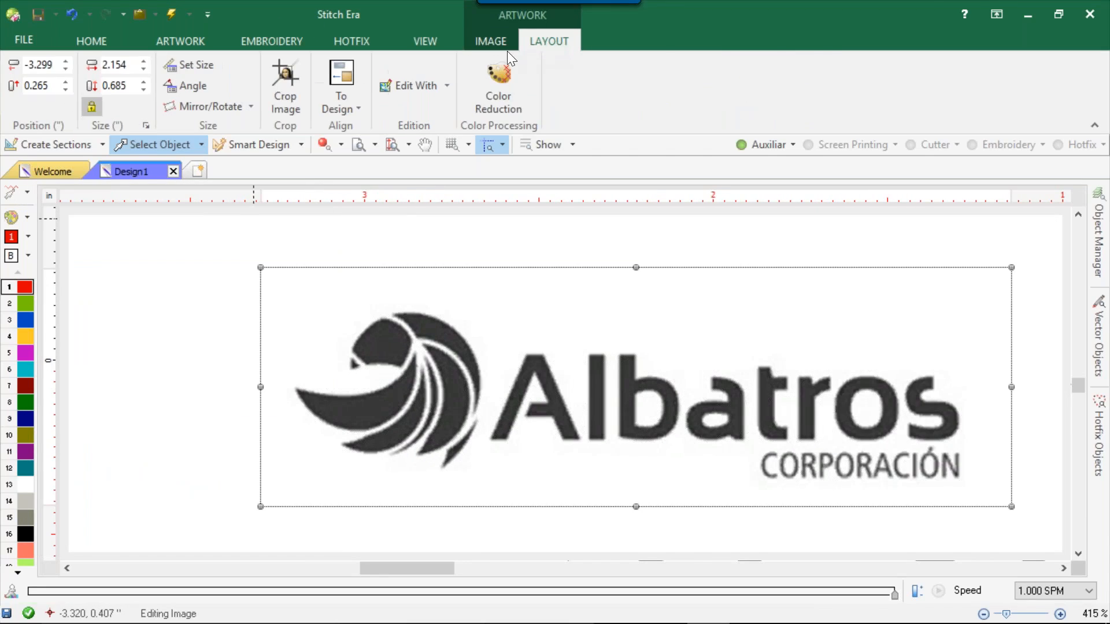
{"action": "left_click", "coordinate": [478, 76]}
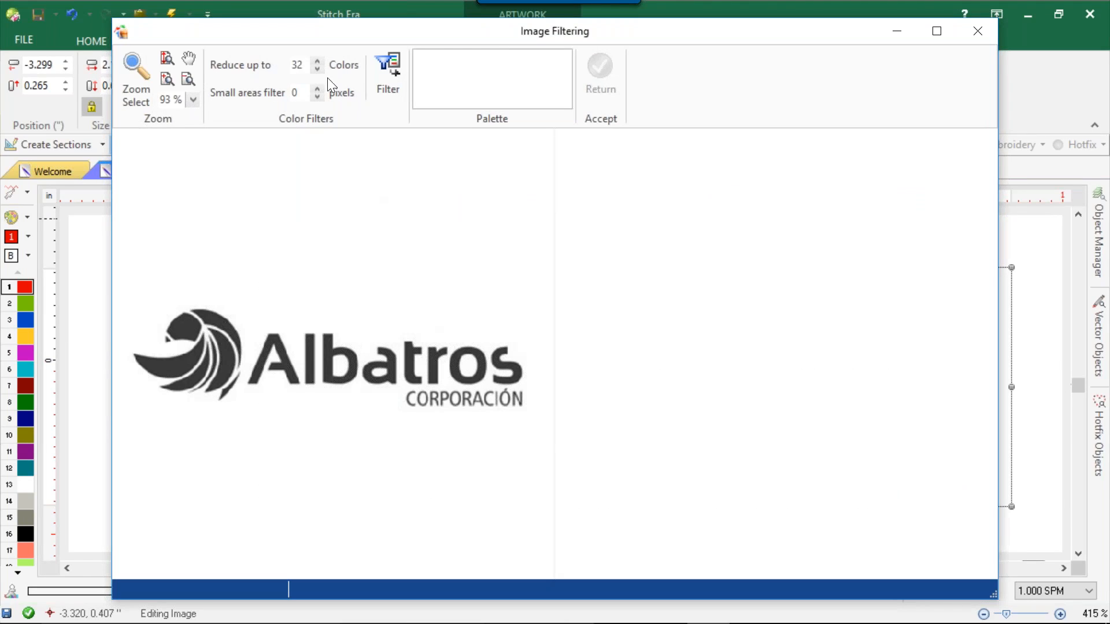
{"action": "key", "text": "Return"}
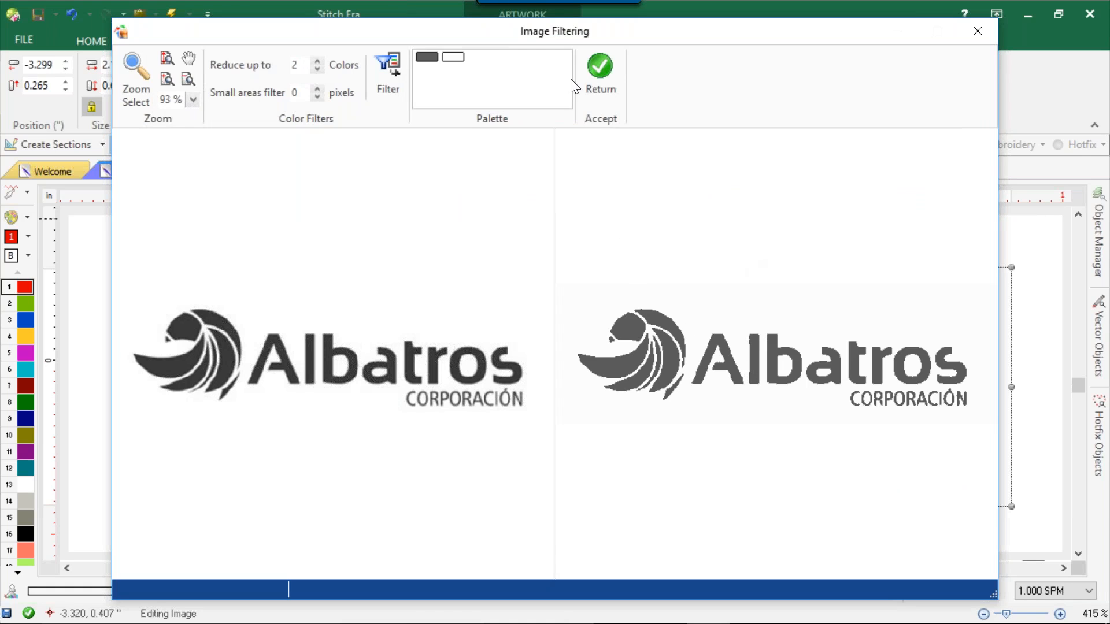
{"action": "left_click", "coordinate": [599, 72]}
{"action": "scroll", "coordinate": [596, 416], "scroll_direction": "up", "scroll_amount": 1}
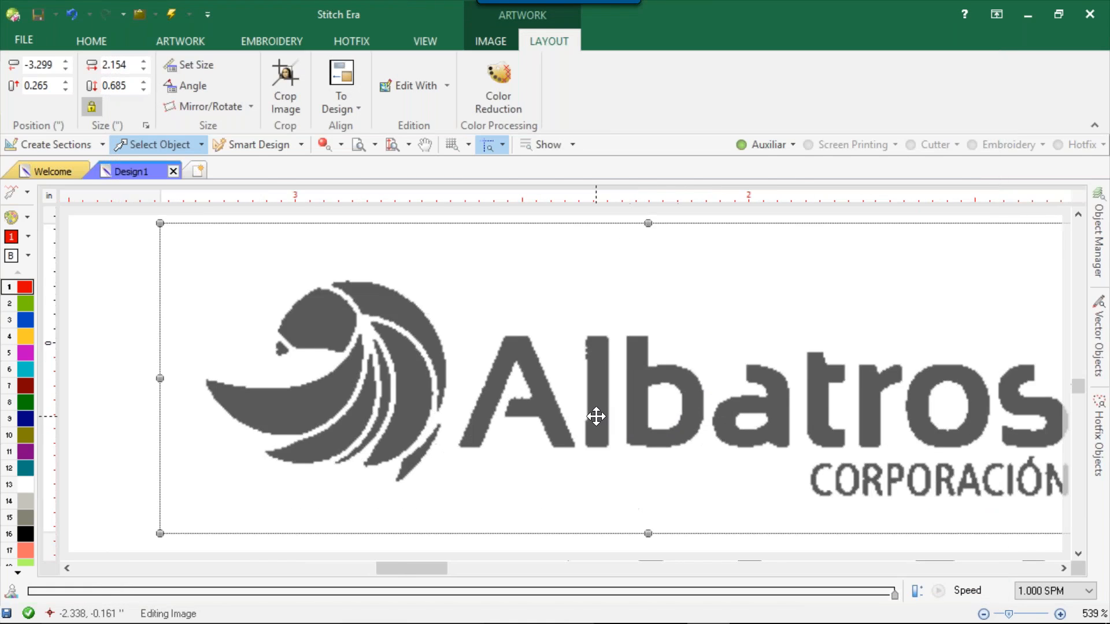
{"action": "scroll", "coordinate": [596, 416], "scroll_direction": "up", "scroll_amount": 1}
{"action": "scroll", "coordinate": [596, 416], "scroll_direction": "down", "scroll_amount": 3}
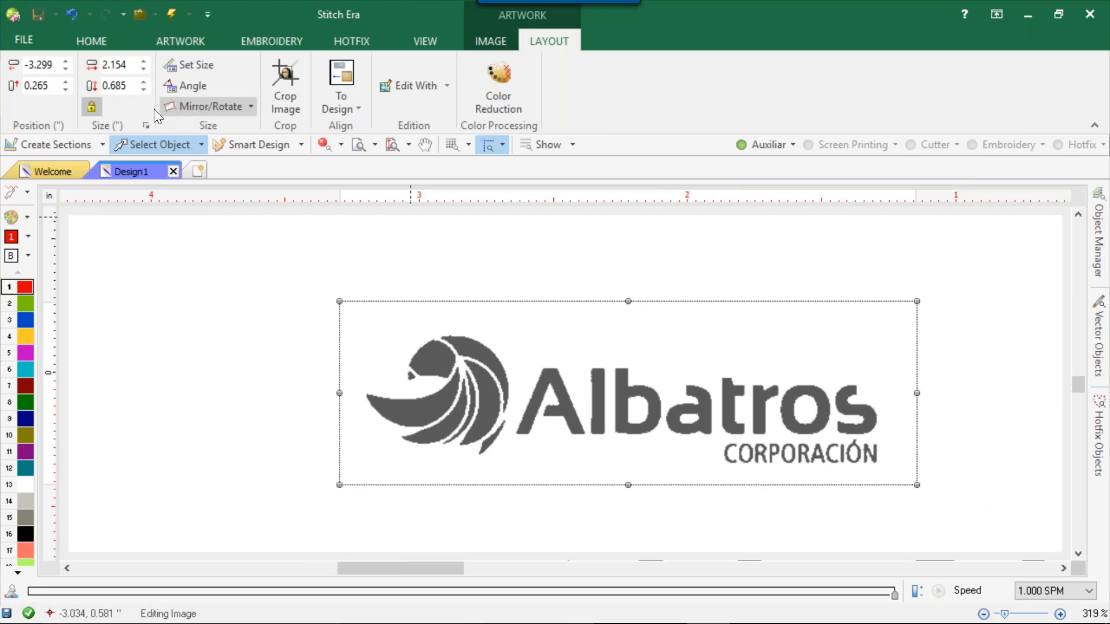
Set the Albatros image's width to 4 inches with its proportions locked
{"action": "left_click", "coordinate": [113, 65]}
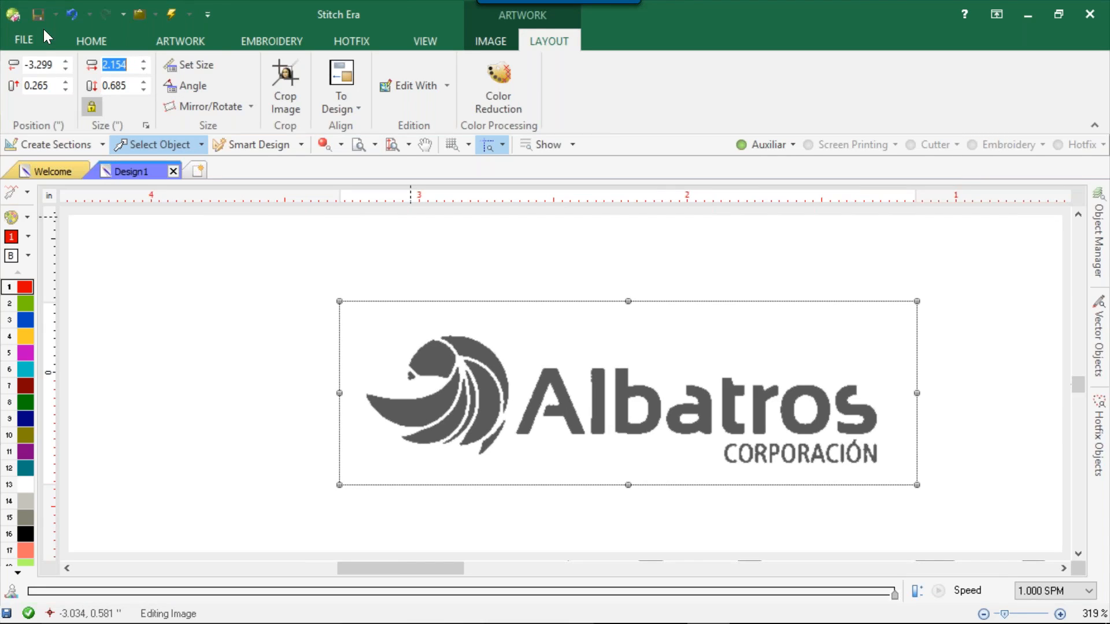
{"action": "type", "text": "4"}
{"action": "key", "text": "Return"}
{"action": "scroll", "coordinate": [459, 507], "scroll_direction": "down", "scroll_amount": 5}
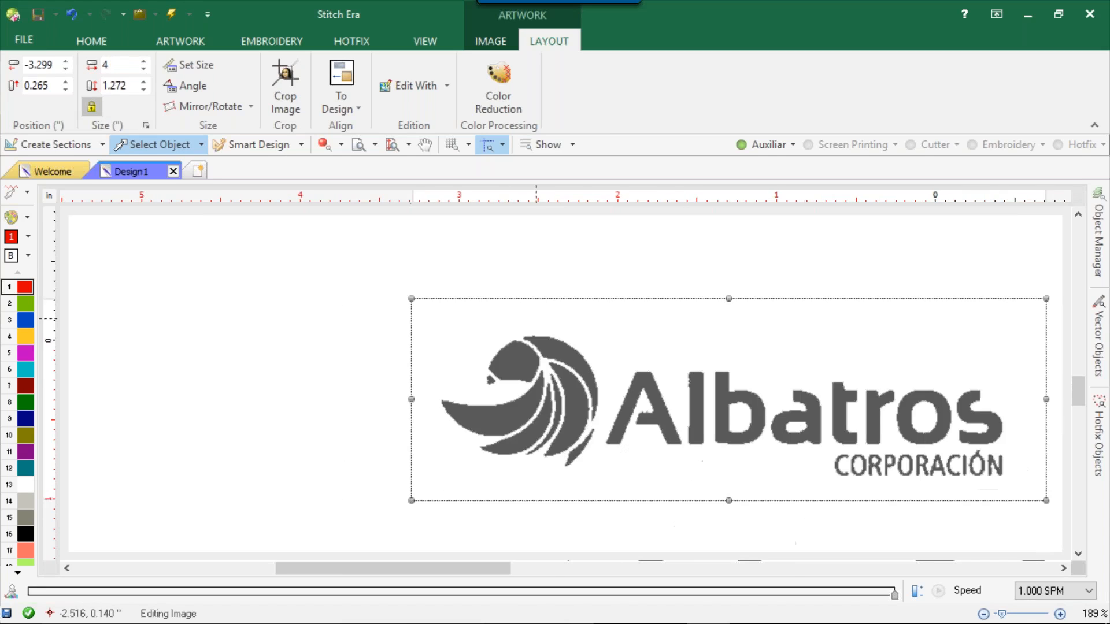
Deselect the Albatros image and start a turning embroidery area with zig-zag stitches in black thread
{"action": "scroll", "coordinate": [556, 337], "scroll_direction": "up", "scroll_amount": 3}
{"action": "left_click", "coordinate": [526, 254]}
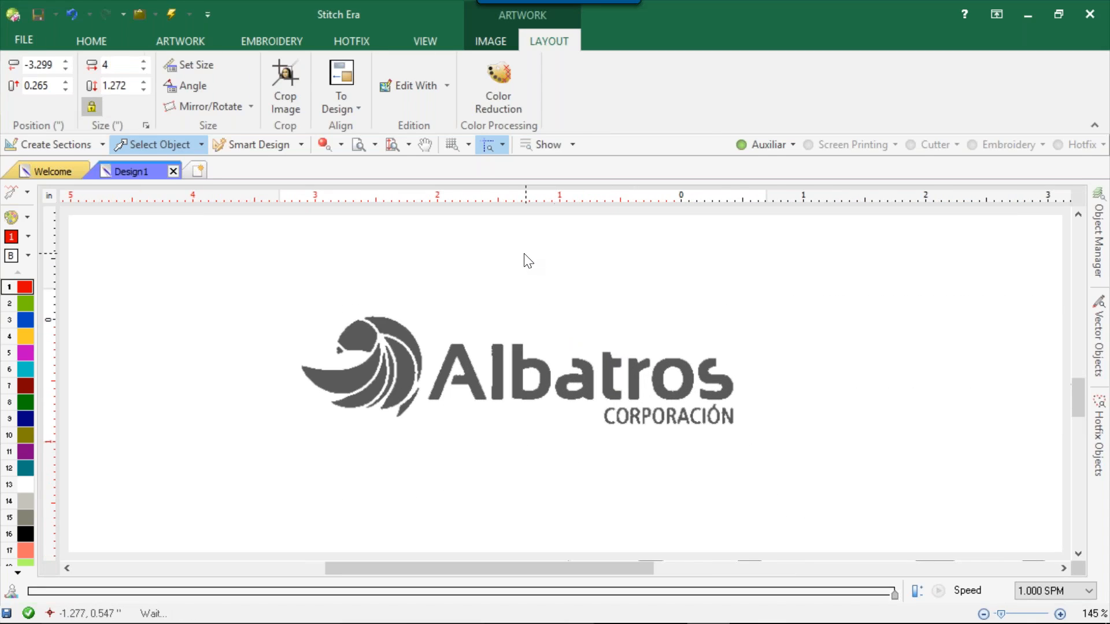
{"action": "scroll", "coordinate": [472, 388], "scroll_direction": "up", "scroll_amount": 3}
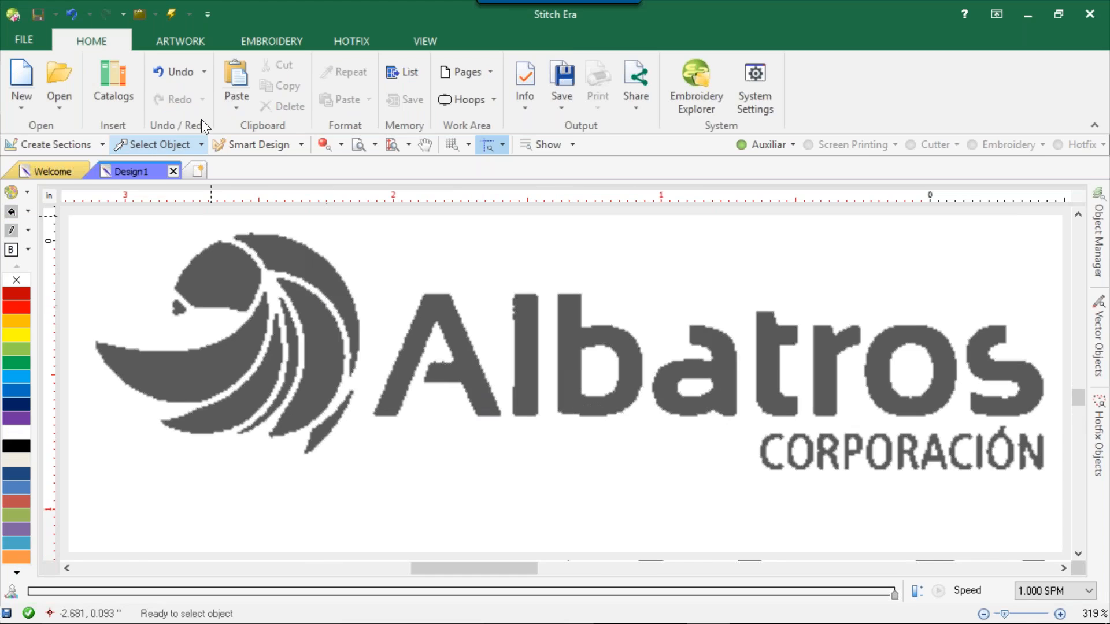
{"action": "left_click", "coordinate": [297, 47]}
{"action": "left_click", "coordinate": [283, 91]}
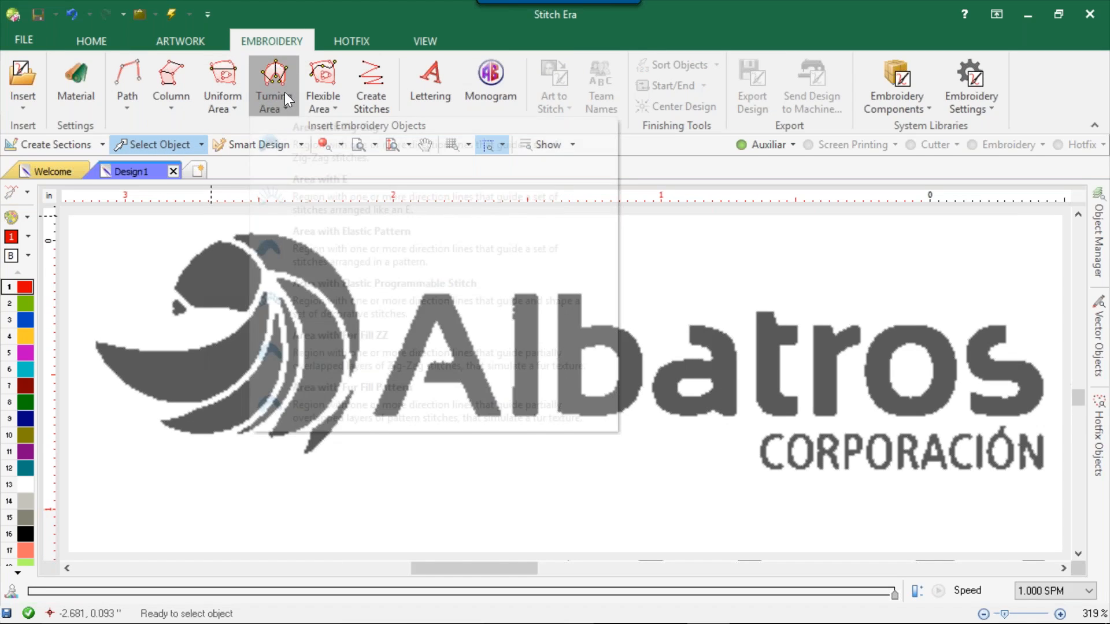
{"action": "left_click", "coordinate": [276, 144]}
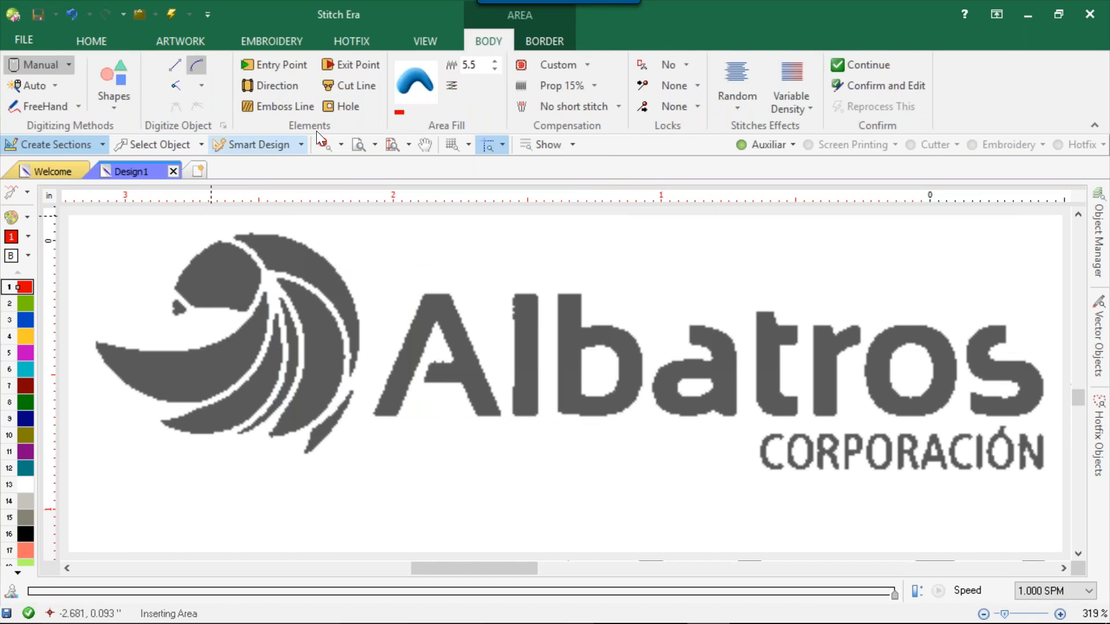
{"action": "left_click", "coordinate": [399, 112]}
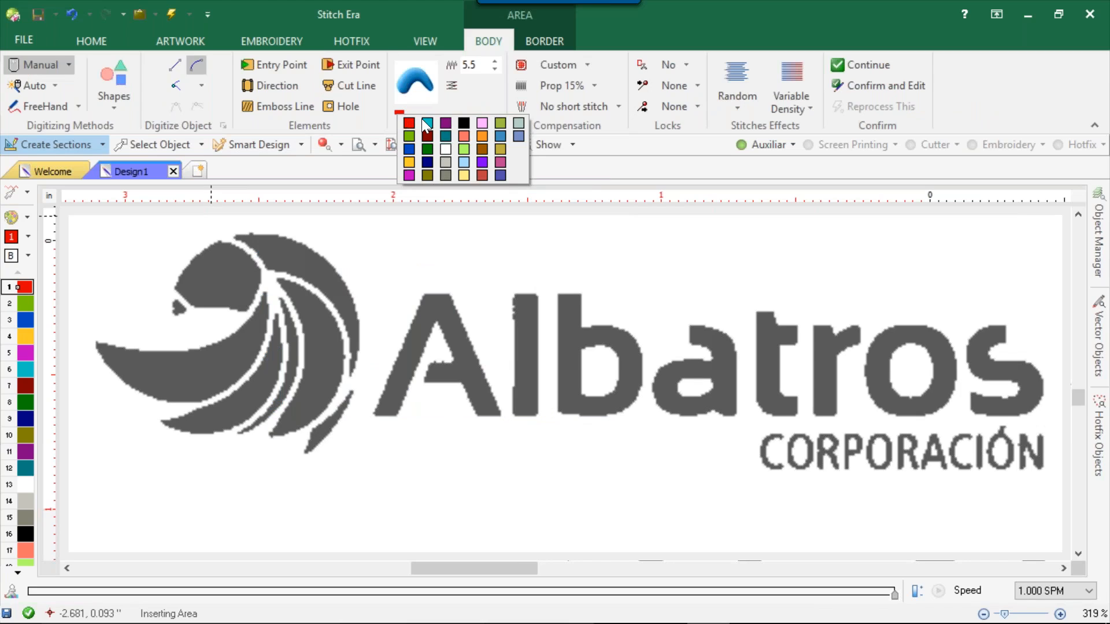
{"action": "left_click", "coordinate": [464, 122]}
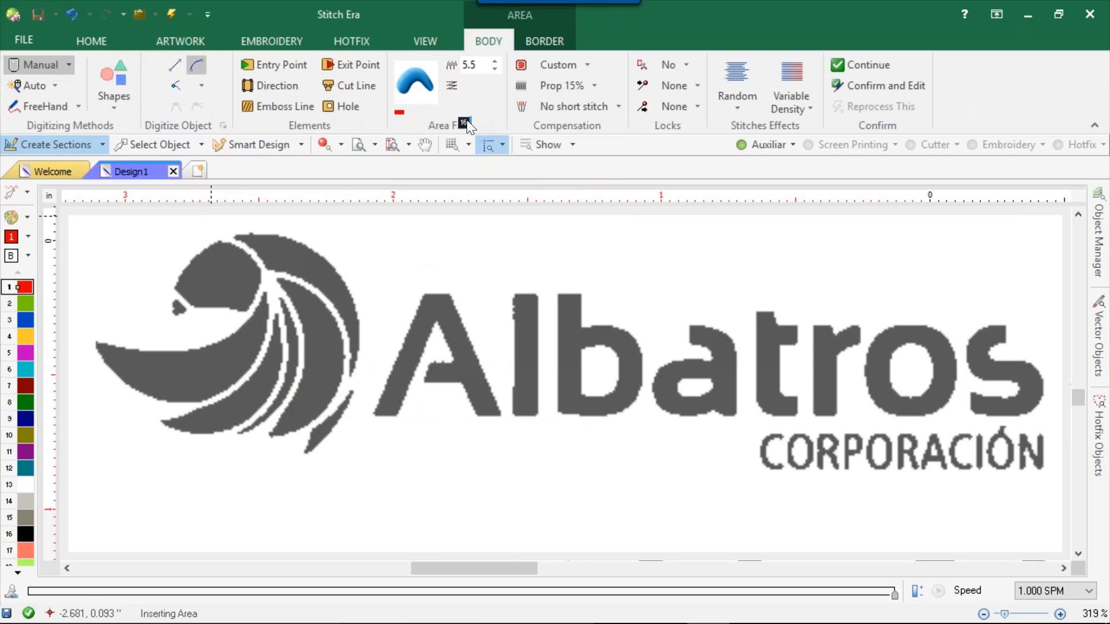
Set the area's underlay to Soft and its pull compensation to Prop 15%
{"action": "left_click", "coordinate": [589, 65]}
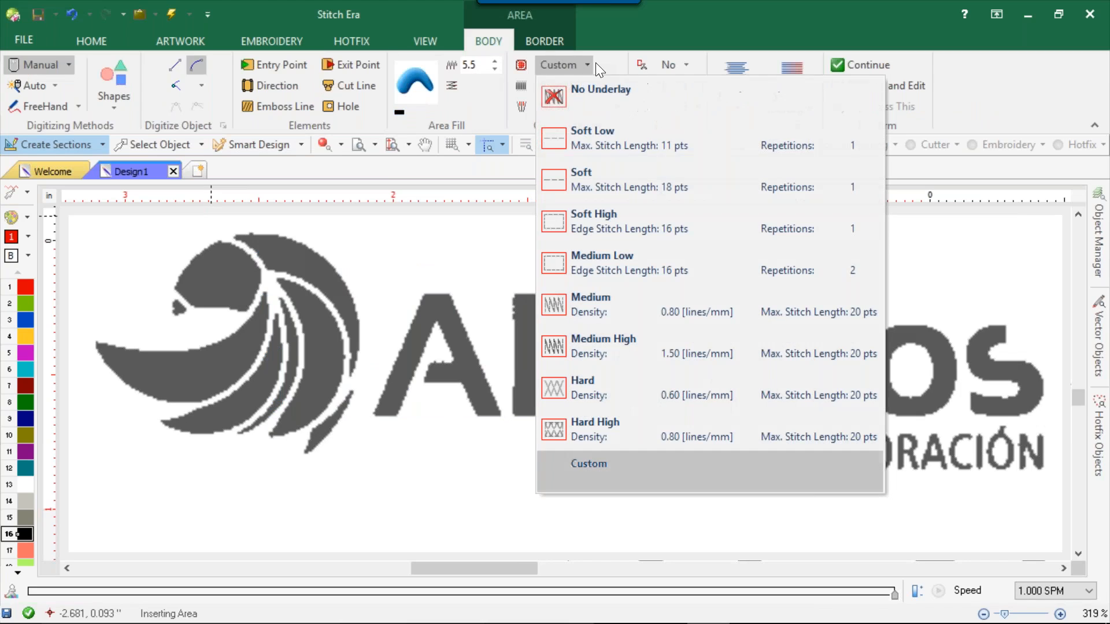
{"action": "left_click", "coordinate": [603, 175]}
{"action": "left_click", "coordinate": [572, 87]}
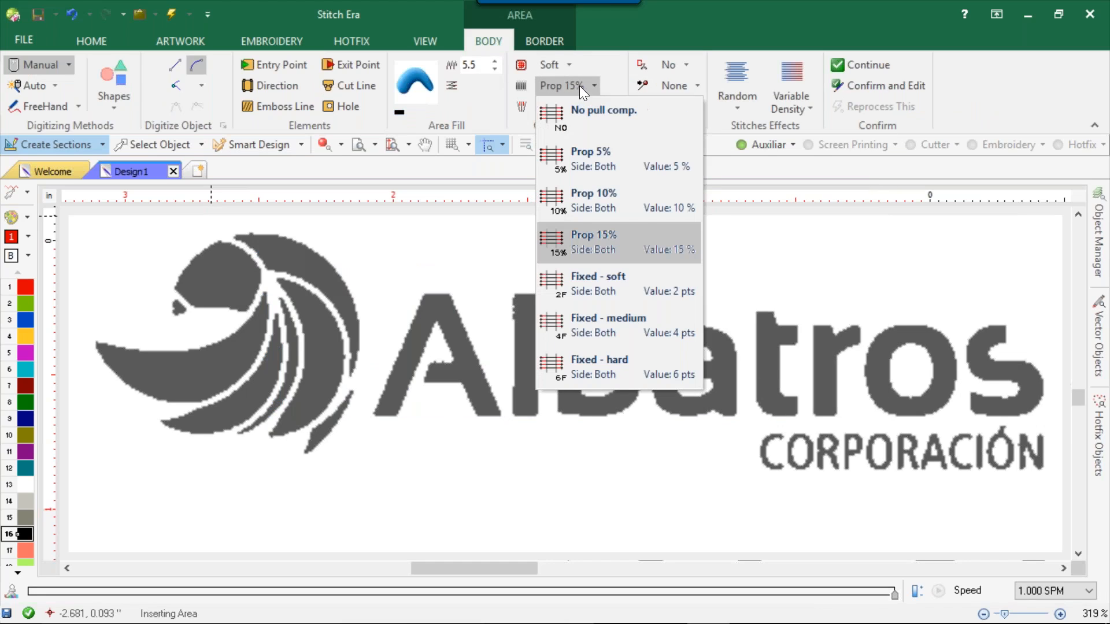
{"action": "left_click", "coordinate": [585, 233]}
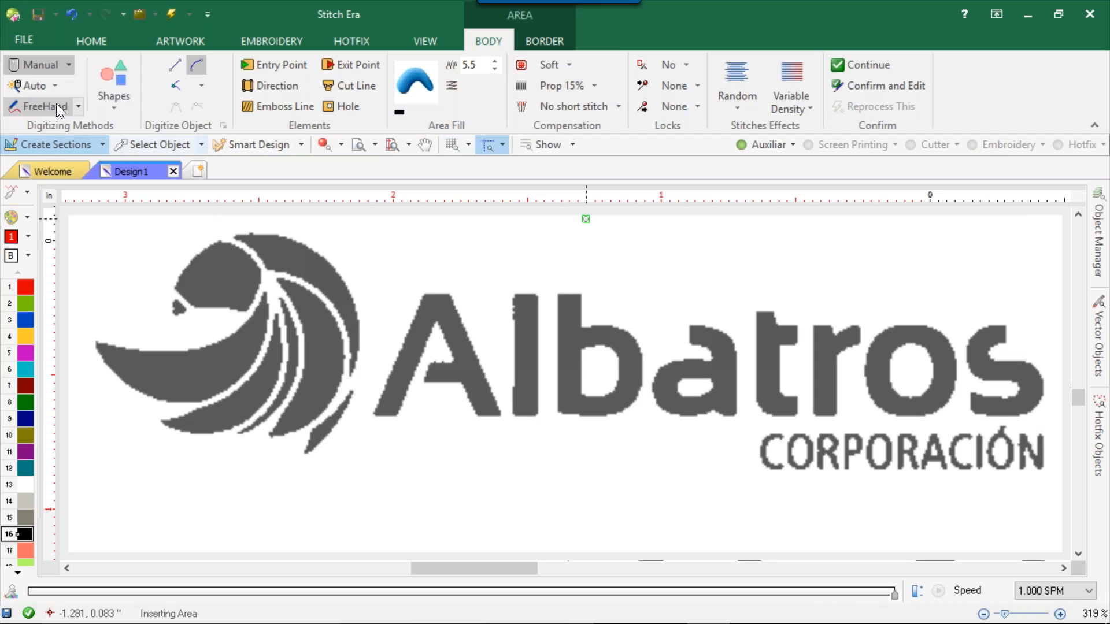
Trace the letters A and l of Albatros automatically, generating stitches for each one
{"action": "left_click", "coordinate": [48, 83]}
{"action": "left_click", "coordinate": [81, 128]}
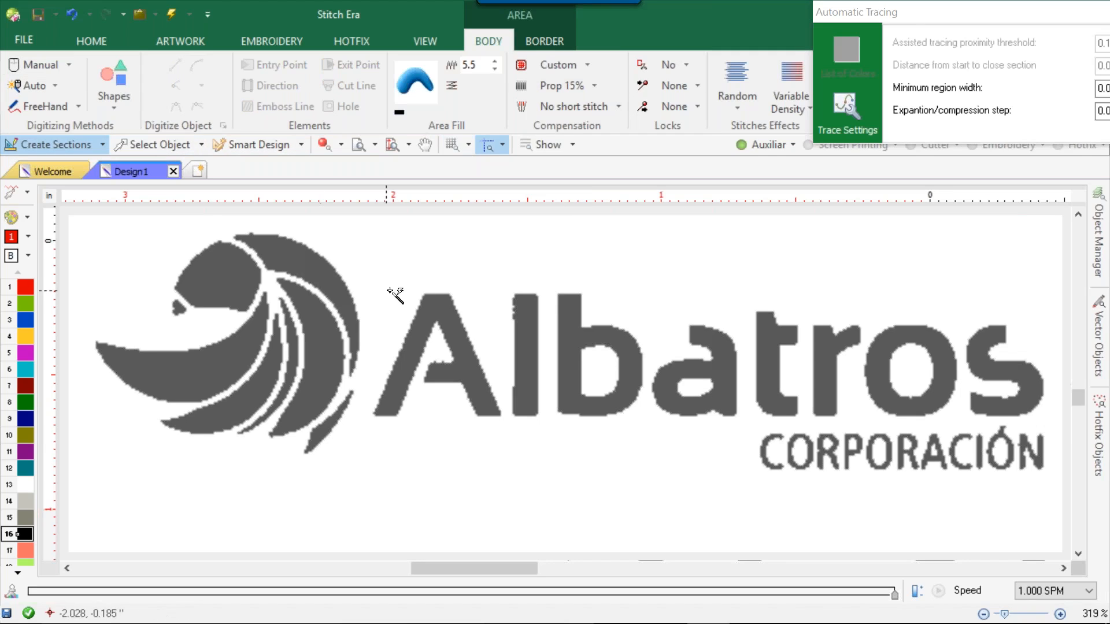
{"action": "left_click", "coordinate": [449, 301]}
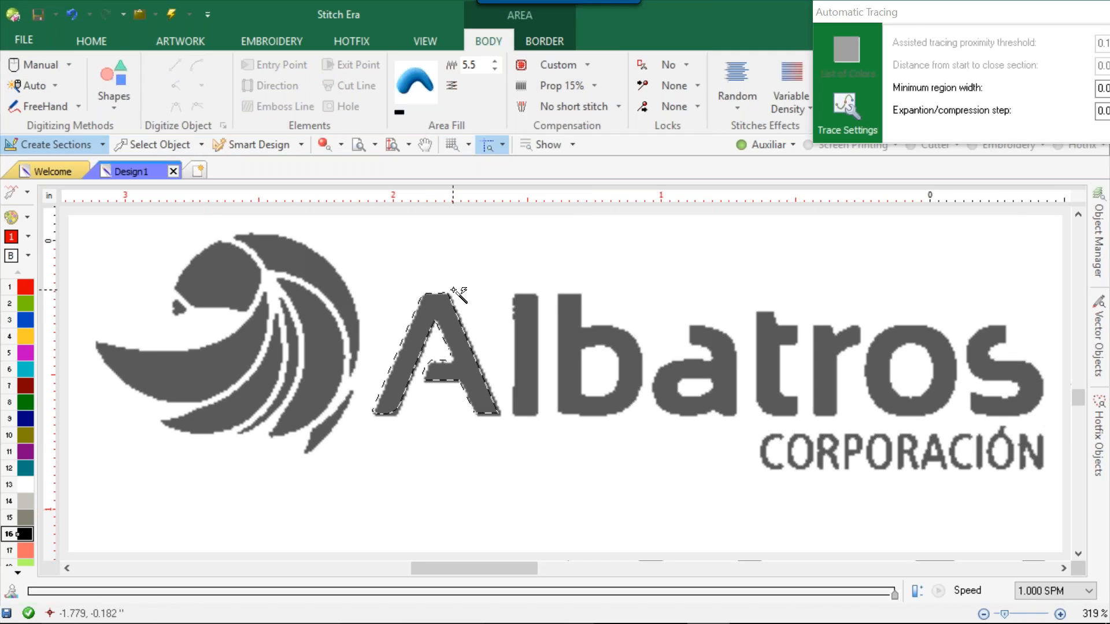
{"action": "key", "text": "Return"}
{"action": "left_click", "coordinate": [525, 347]}
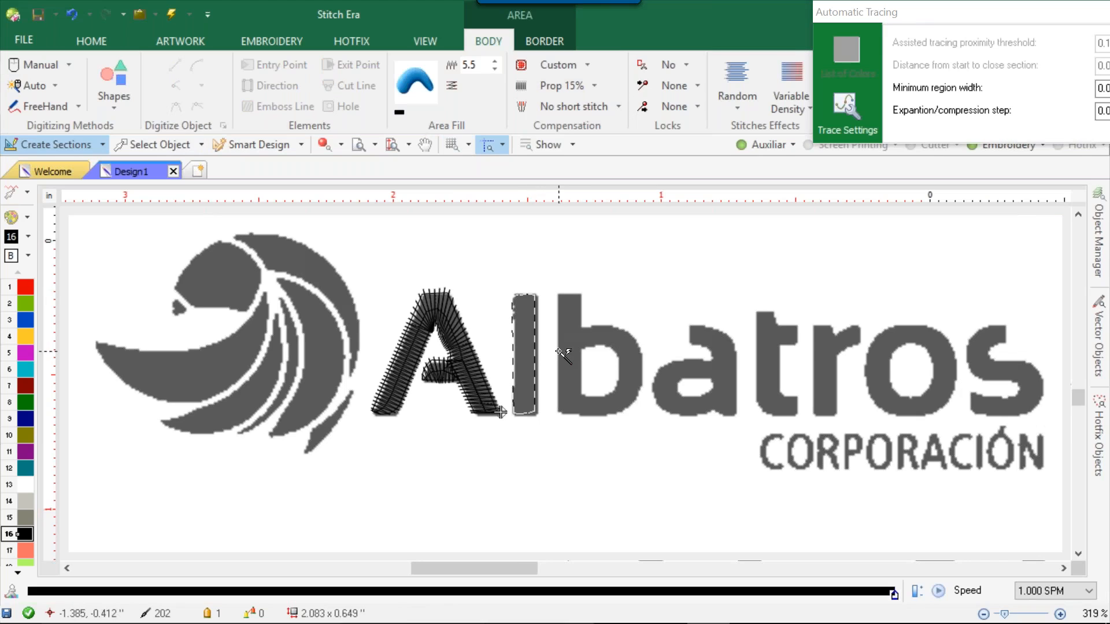
{"action": "key", "text": "Return"}
Trace the letters b, a, t, r, o and s together automatically and generate their stitches
{"action": "left_click", "coordinate": [579, 350]}
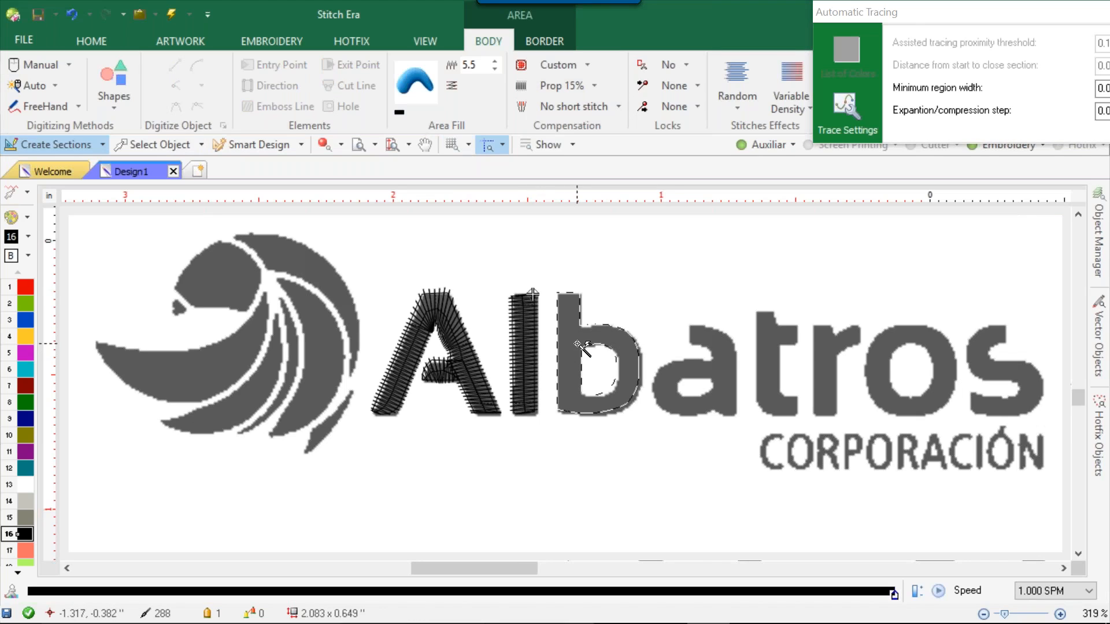
{"action": "left_click", "coordinate": [723, 375]}
{"action": "left_click", "coordinate": [769, 370]}
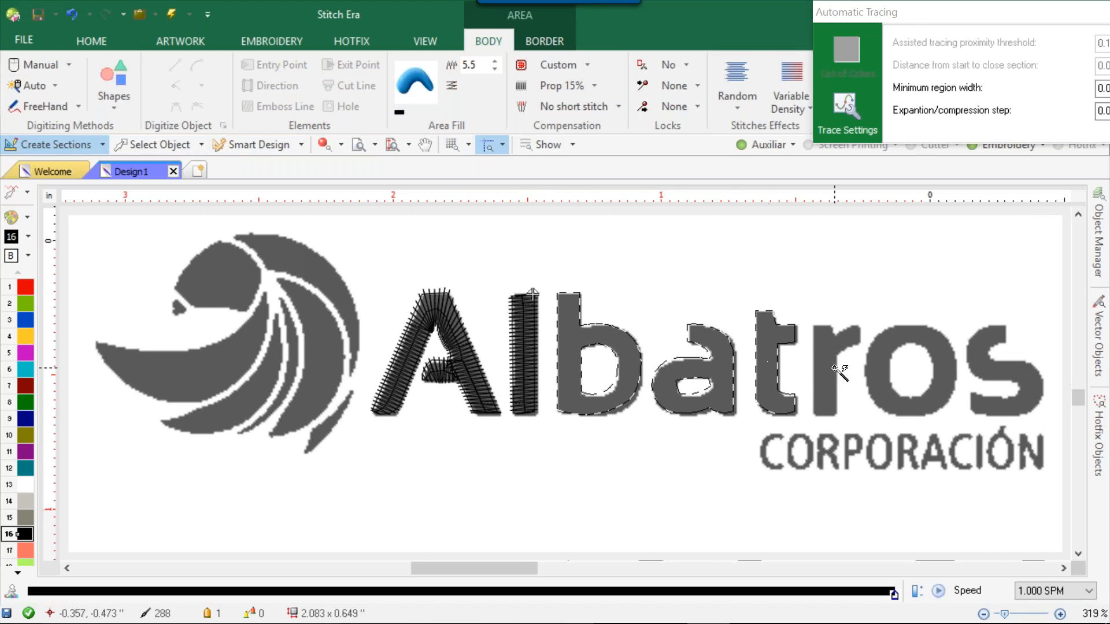
{"action": "left_click", "coordinate": [835, 373]}
{"action": "left_click", "coordinate": [928, 345]}
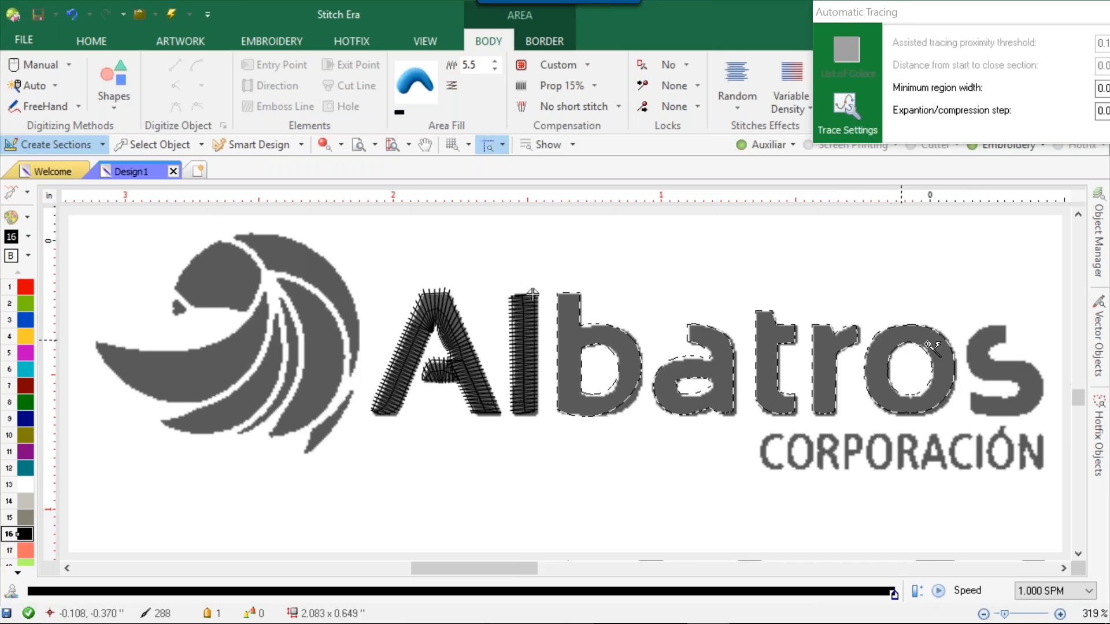
{"action": "left_click", "coordinate": [980, 363]}
{"action": "key", "text": "Return"}
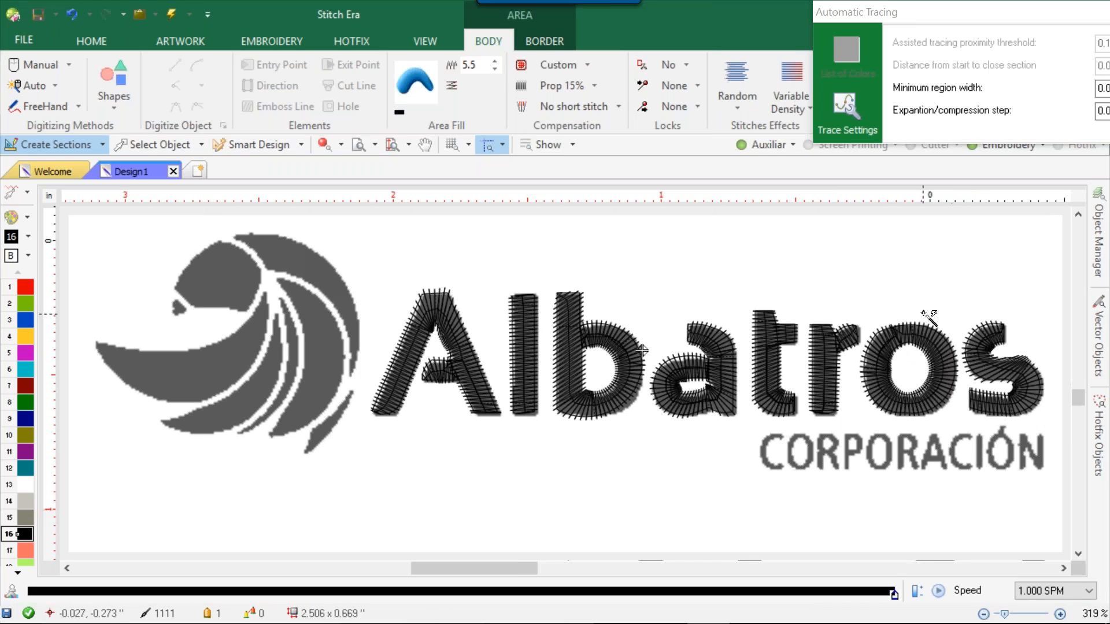
Hide the auxiliary Albatros image and turn on the realistic thread view to inspect the stitched lettering
{"action": "left_click", "coordinate": [764, 144]}
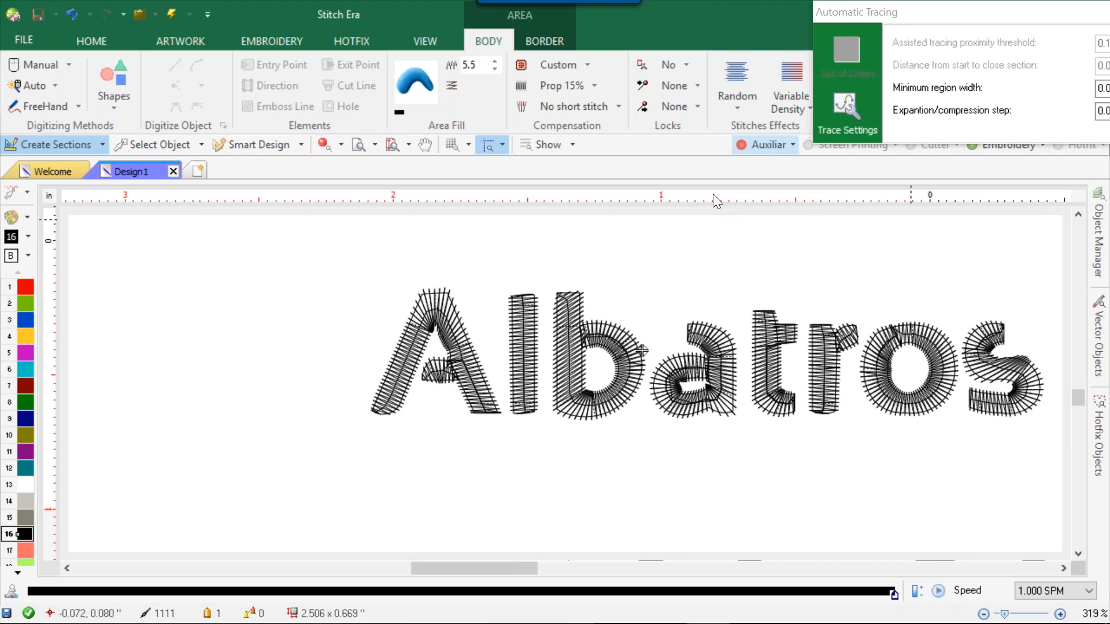
{"action": "left_click", "coordinate": [326, 144]}
{"action": "scroll", "coordinate": [496, 370], "scroll_direction": "down", "scroll_amount": 2}
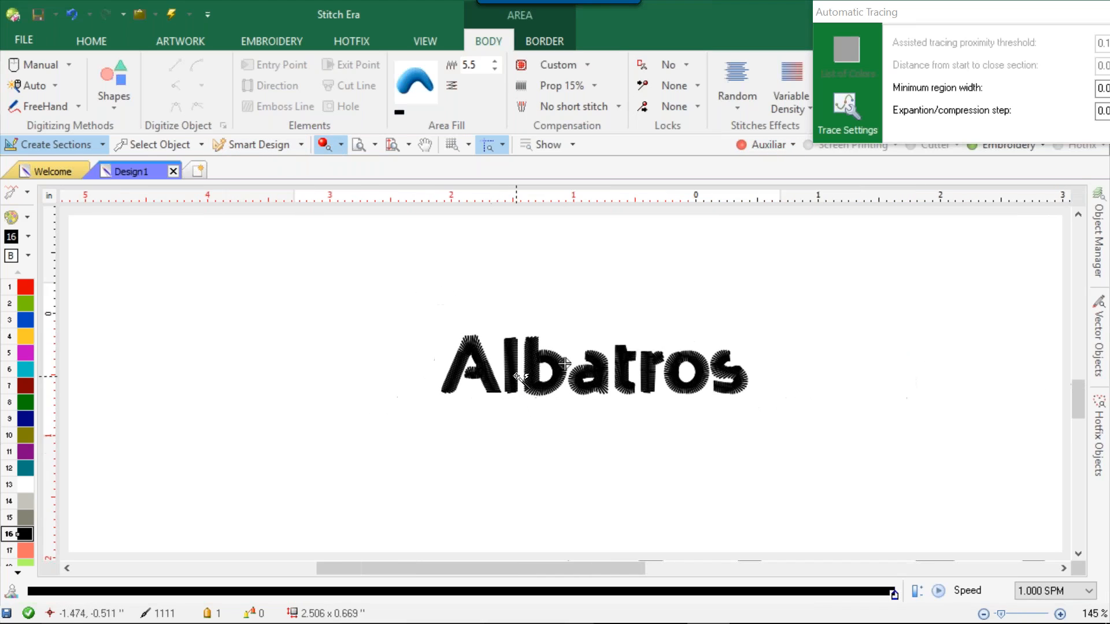
{"action": "scroll", "coordinate": [517, 370], "scroll_direction": "up", "scroll_amount": 2}
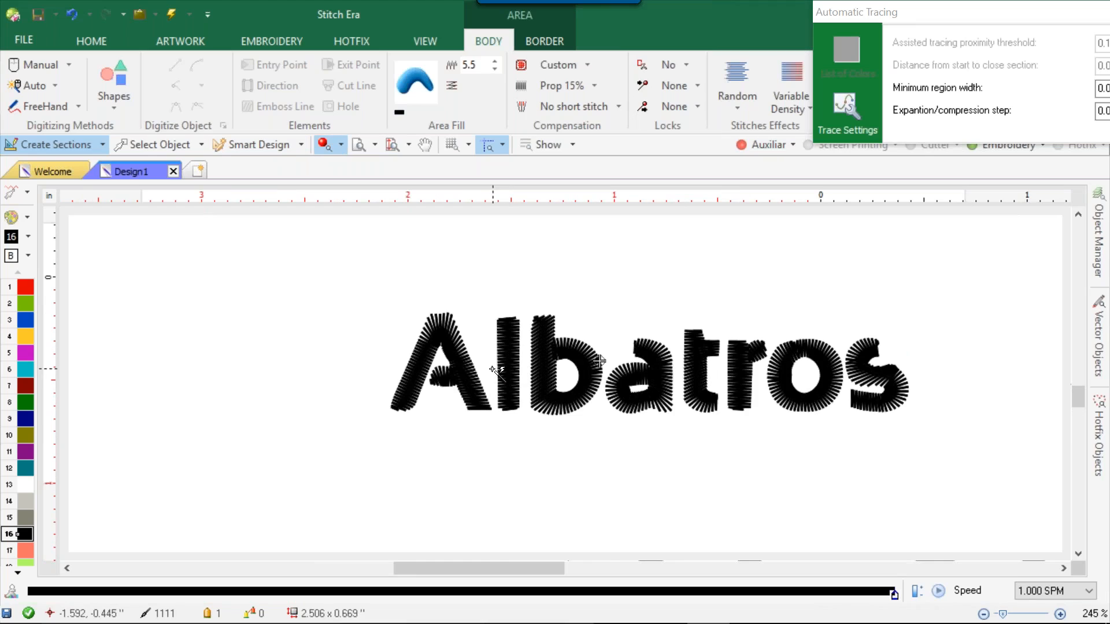
Undo all the traced Albatros letters and show the auxiliary logo image again
{"action": "key", "text": "ctrl+z"}
{"action": "key", "text": "ctrl+z"}
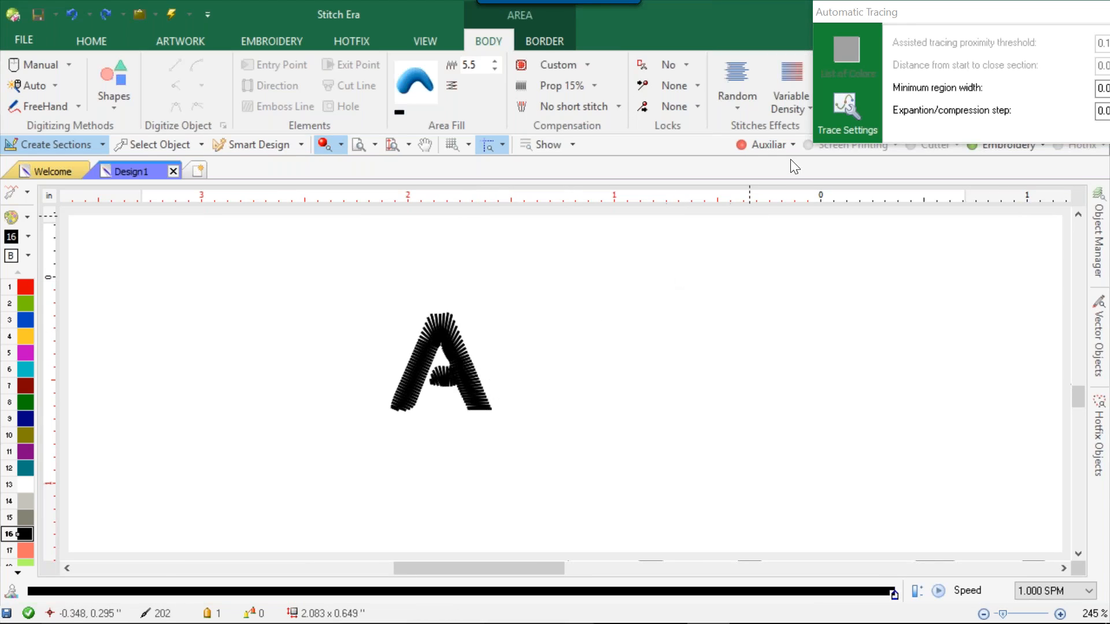
{"action": "left_click", "coordinate": [780, 148]}
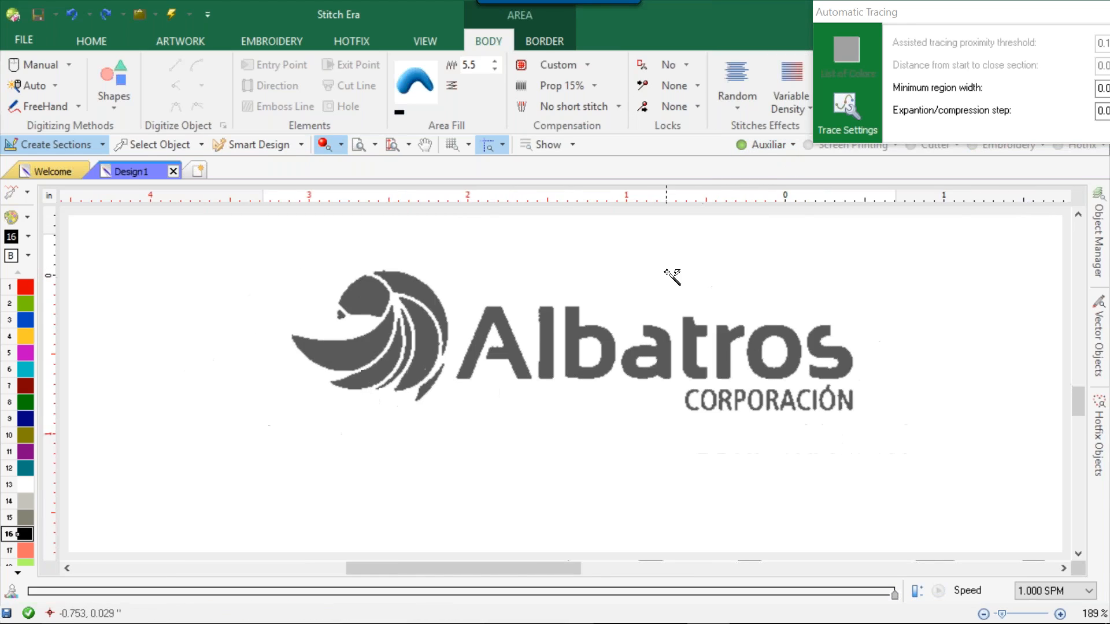
{"action": "scroll", "coordinate": [672, 277], "scroll_direction": "down", "scroll_amount": 1}
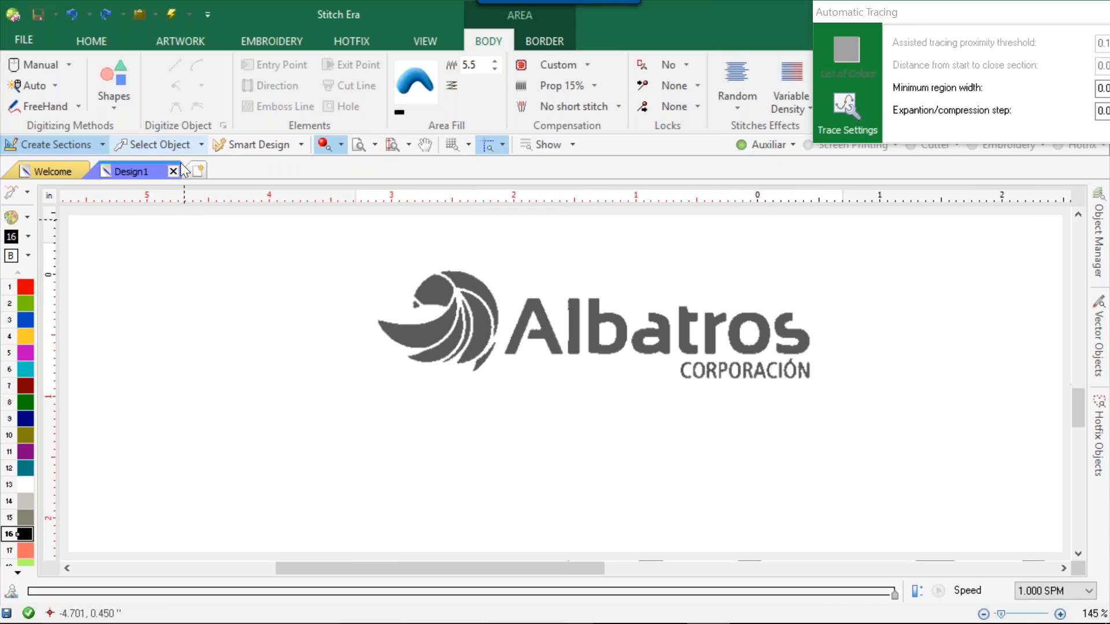
Switch to Chrome and open a new browser tab
{"action": "mouse_move", "coordinate": [332, 619]}
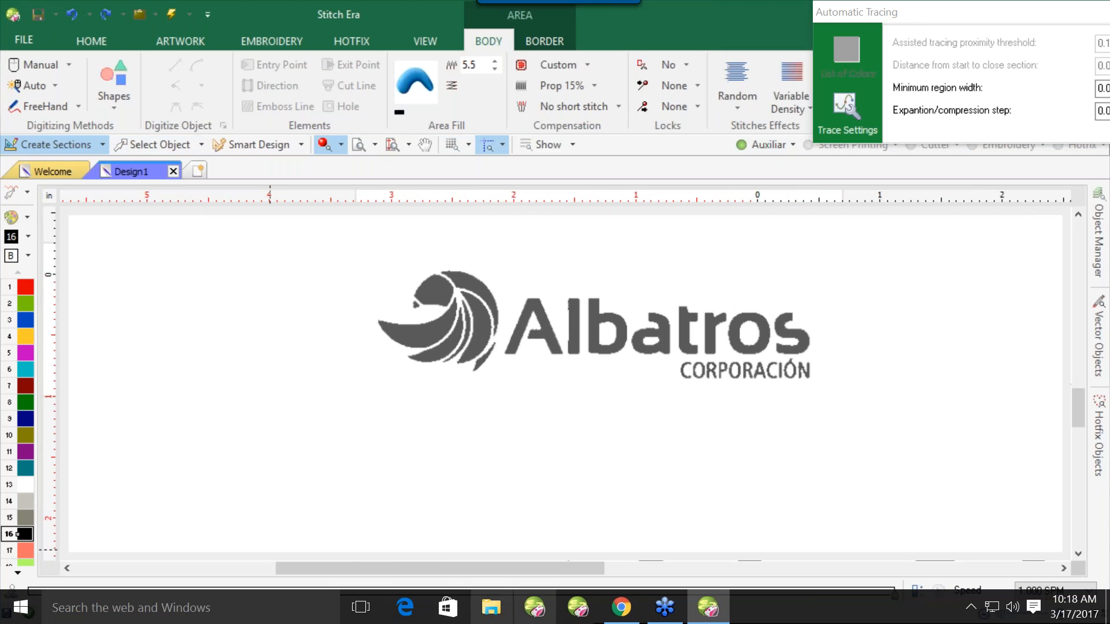
{"action": "left_click", "coordinate": [622, 607]}
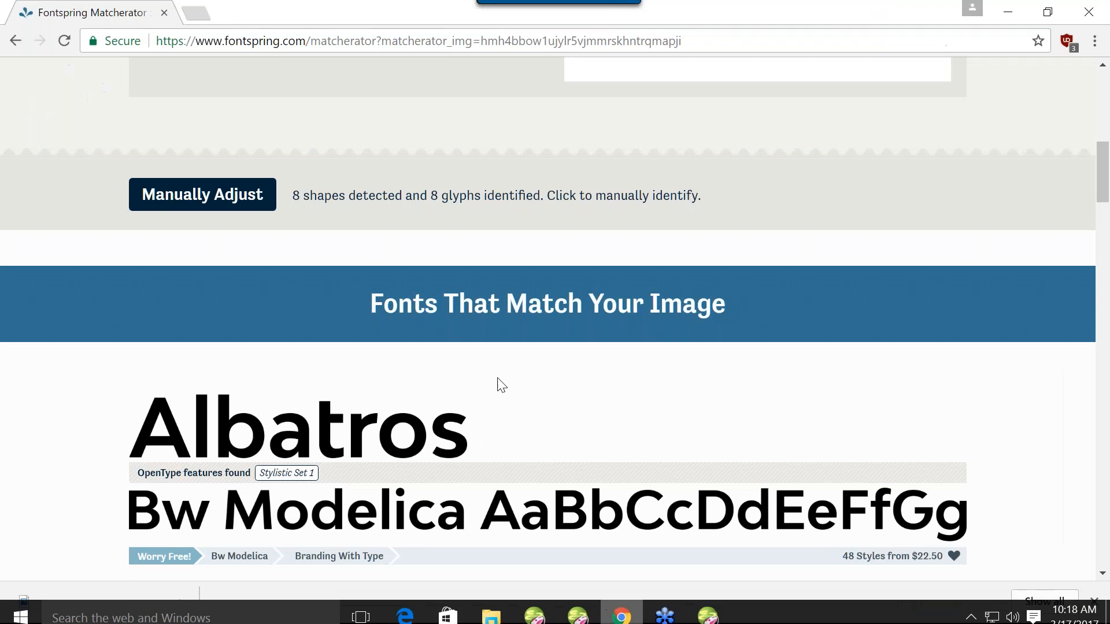
{"action": "left_click", "coordinate": [196, 13]}
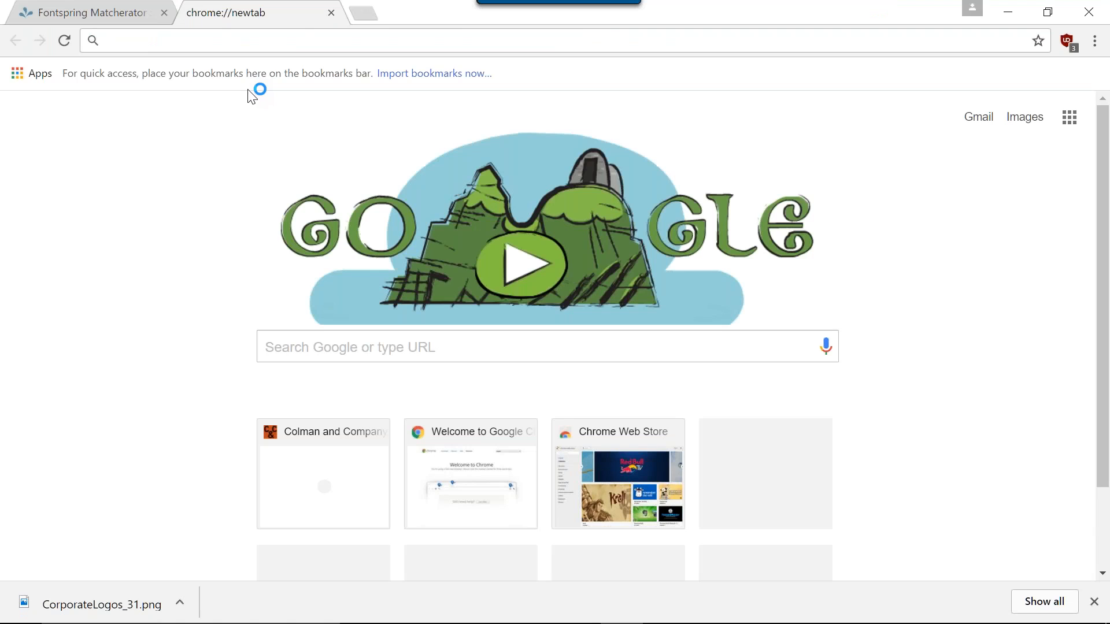
{"action": "type", "text": "nb\\\\"}
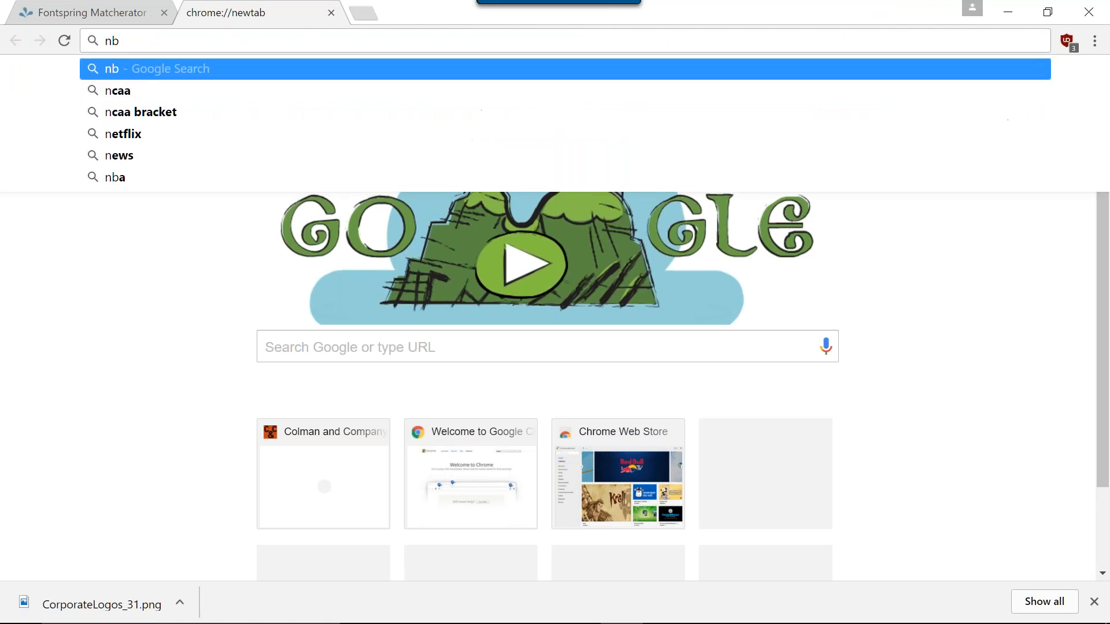
{"action": "key", "text": "BackSpace"}
{"action": "key", "text": "BackSpace"}
{"action": "key", "text": "BackSpace"}
{"action": "key", "text": "BackSpace"}
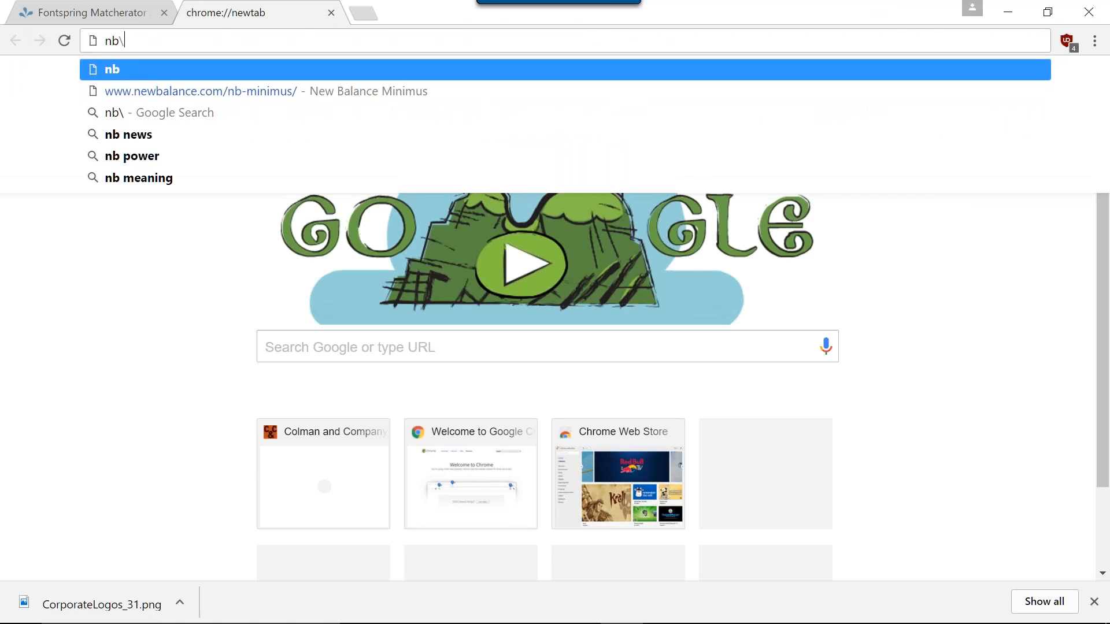
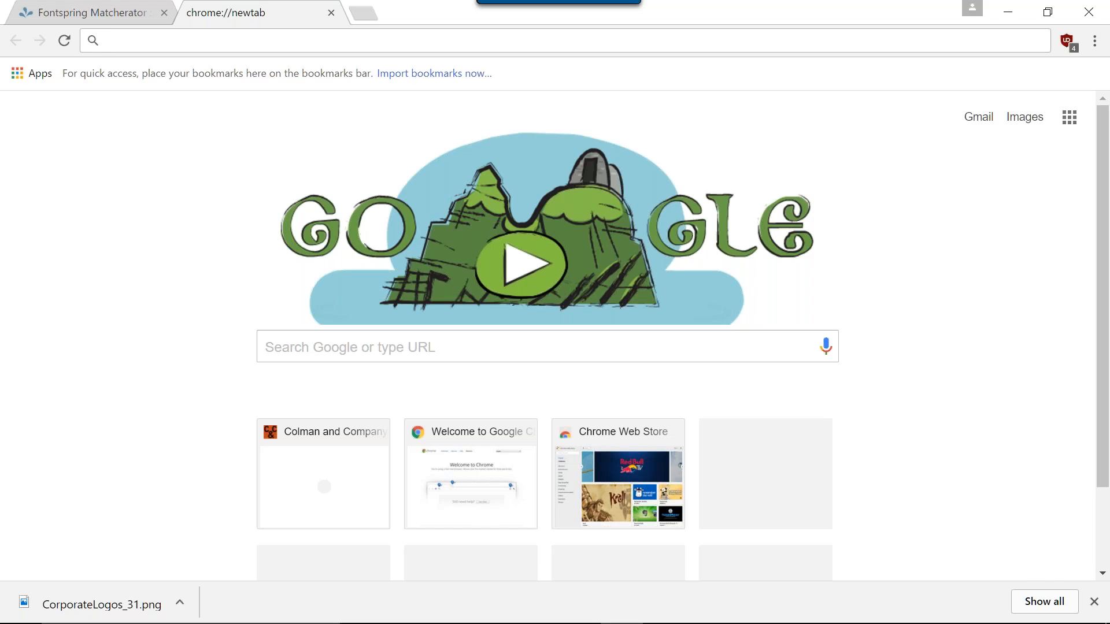
Search Google for "corporate logos" and look through the image results for a suitable logo
{"action": "type", "text": "cORP"}
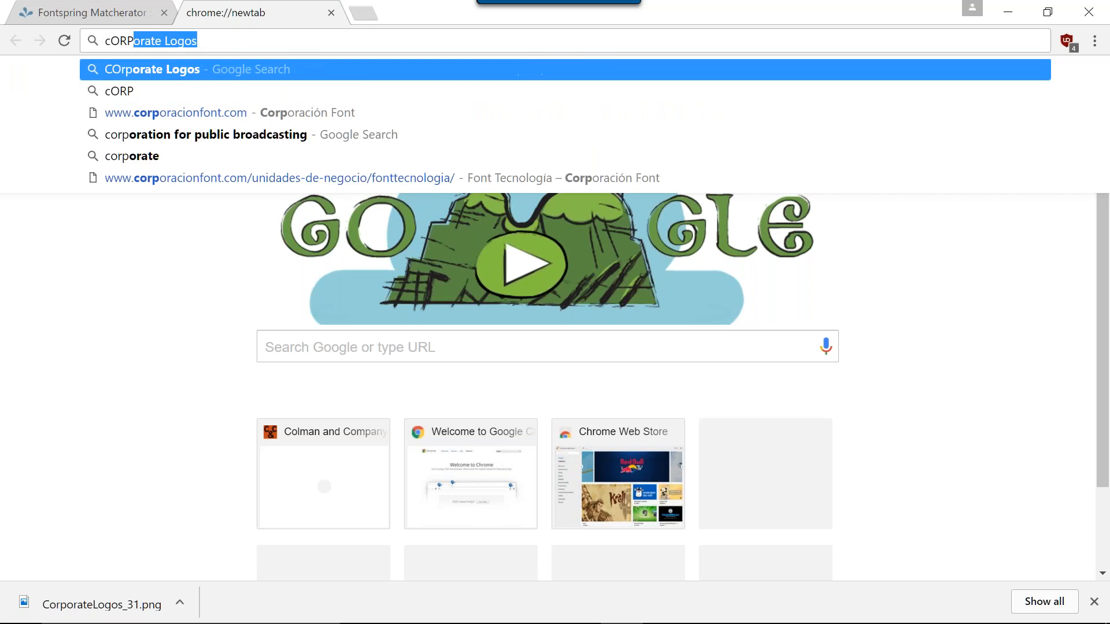
{"action": "type", "text": "ORATE lOGOS"}
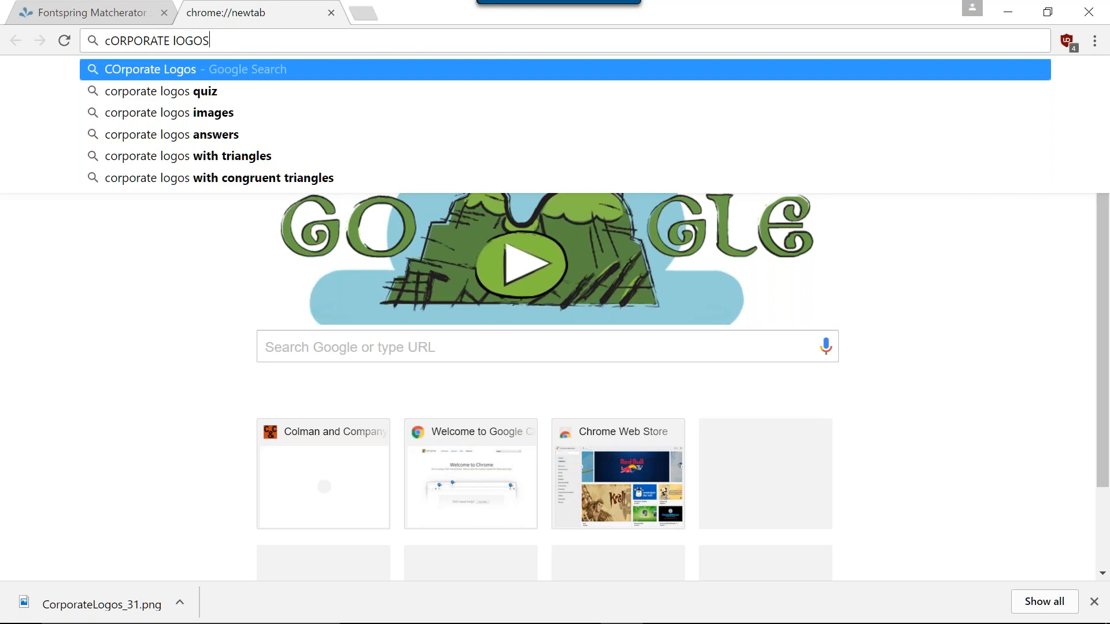
{"action": "key", "text": "Return"}
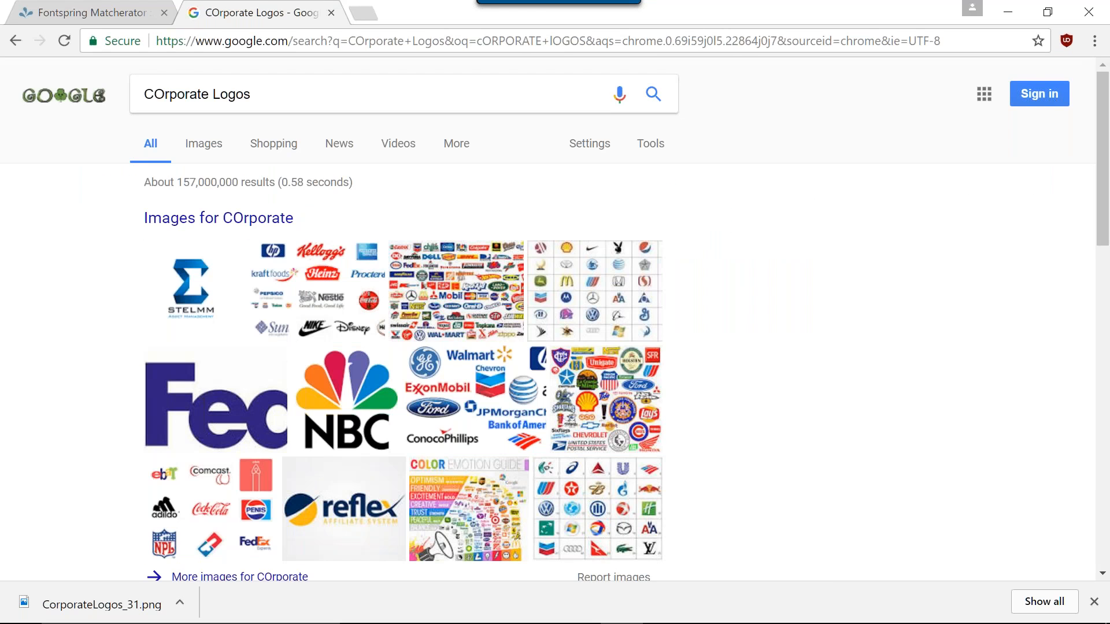
{"action": "left_click", "coordinate": [208, 155]}
{"action": "scroll", "coordinate": [491, 323], "scroll_direction": "down", "scroll_amount": 1}
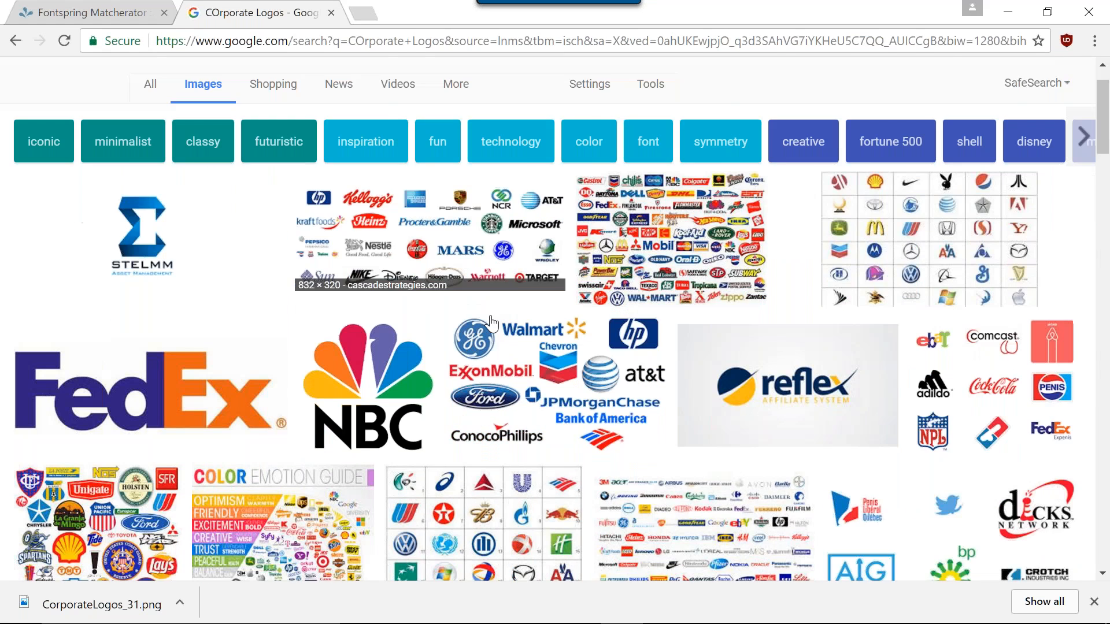
{"action": "scroll", "coordinate": [491, 323], "scroll_direction": "down", "scroll_amount": 3}
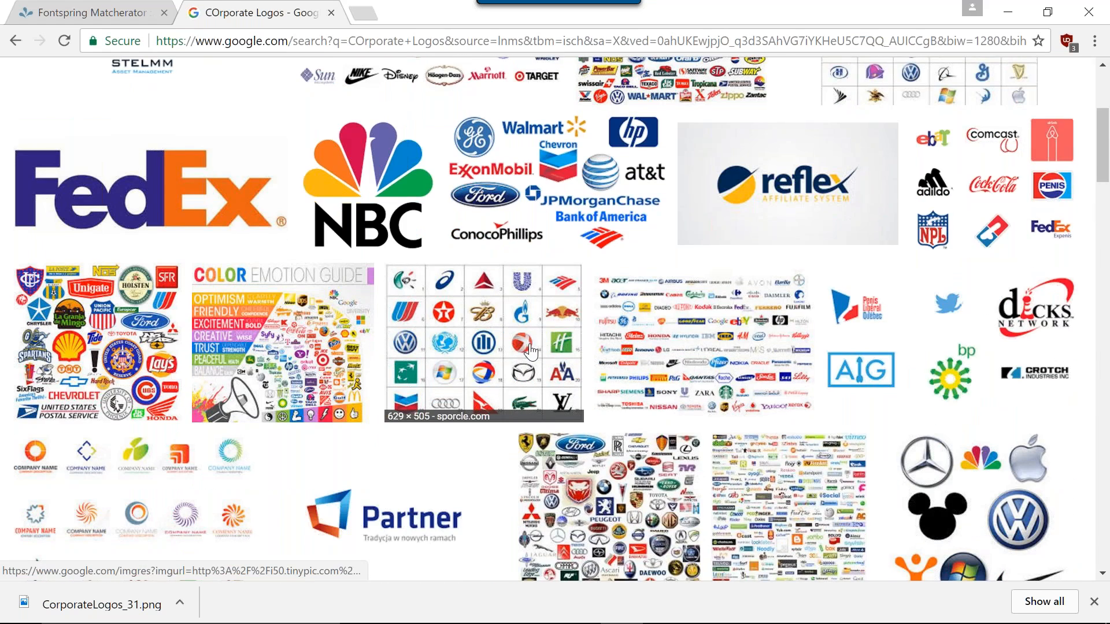
{"action": "scroll", "coordinate": [535, 349], "scroll_direction": "down", "scroll_amount": 2}
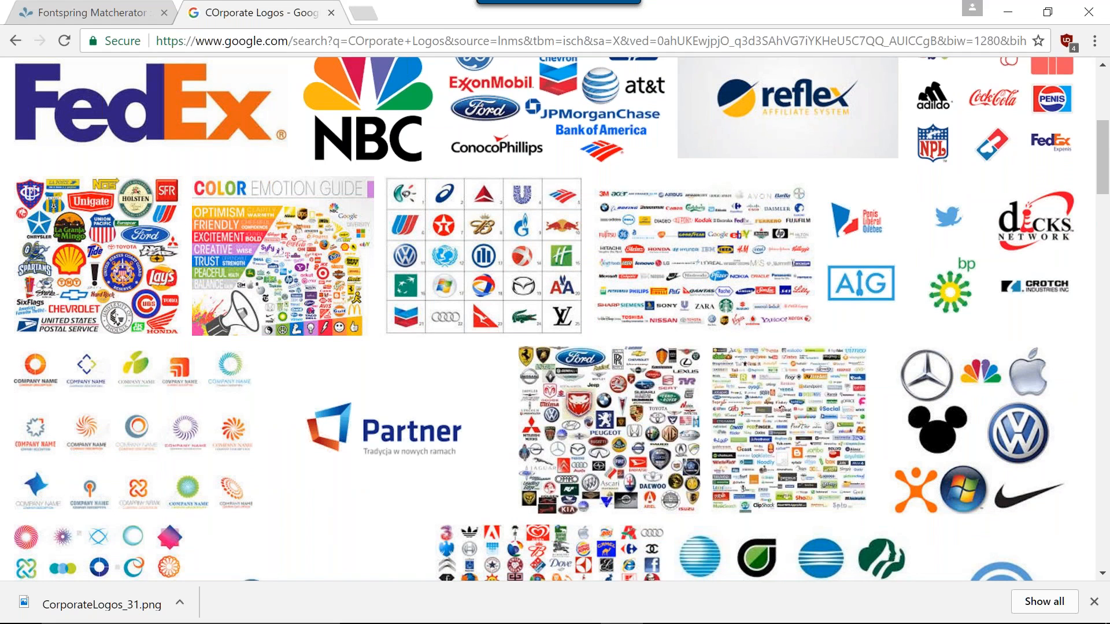
{"action": "scroll", "coordinate": [411, 265], "scroll_direction": "down", "scroll_amount": 3}
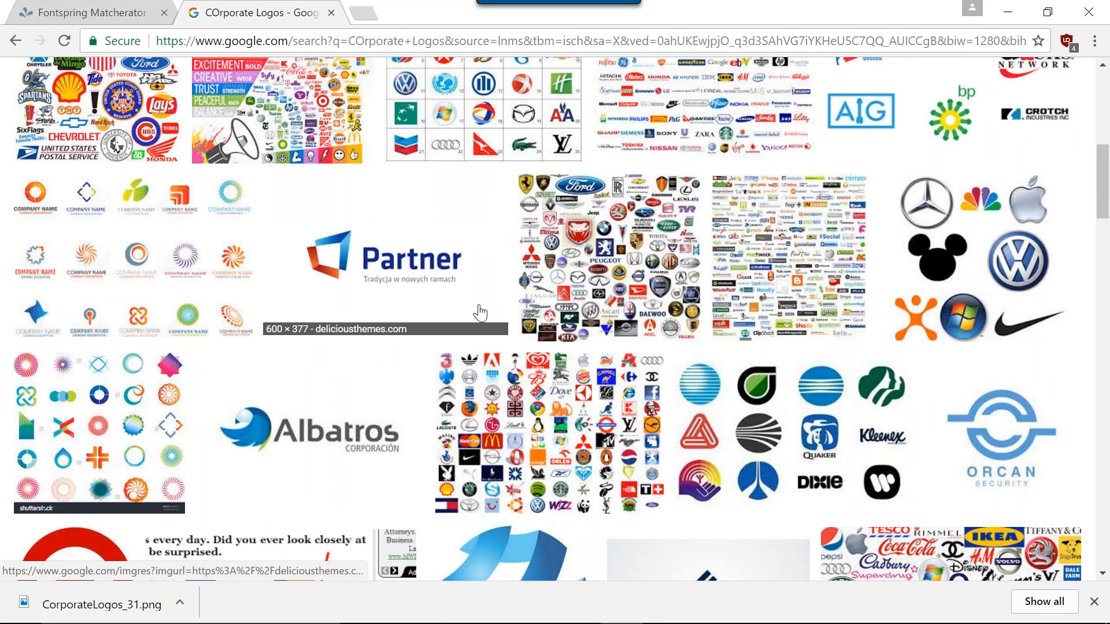
Find the EightLogo image in the corporate logo results, open its preview and save the image to the computer
{"action": "scroll", "coordinate": [480, 312], "scroll_direction": "down", "scroll_amount": 6}
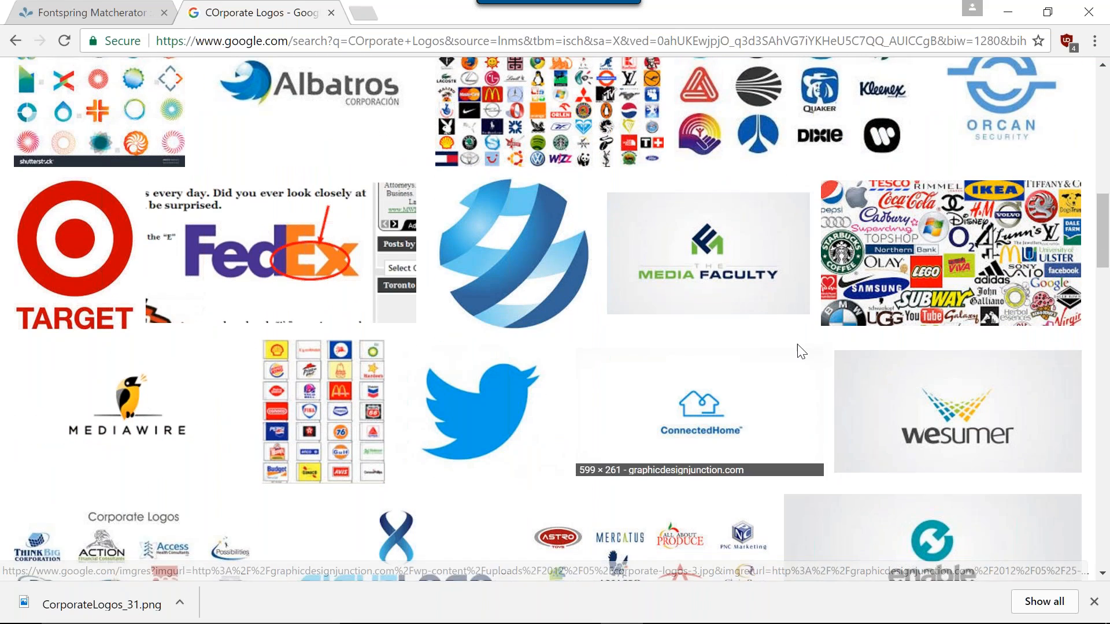
{"action": "scroll", "coordinate": [798, 352], "scroll_direction": "down", "scroll_amount": 2}
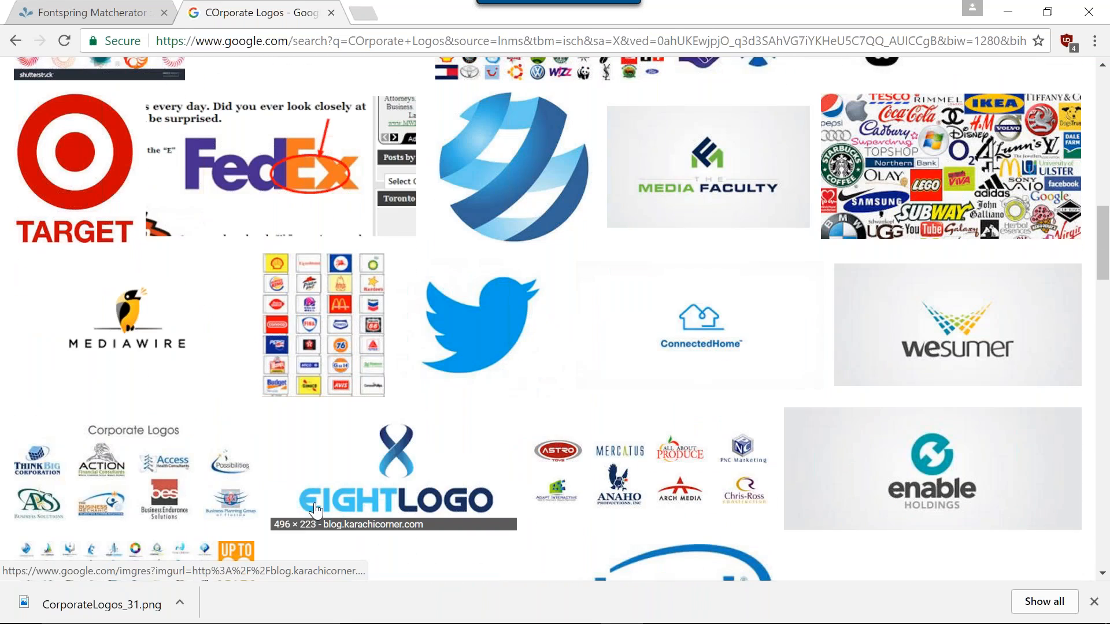
{"action": "left_click", "coordinate": [347, 505]}
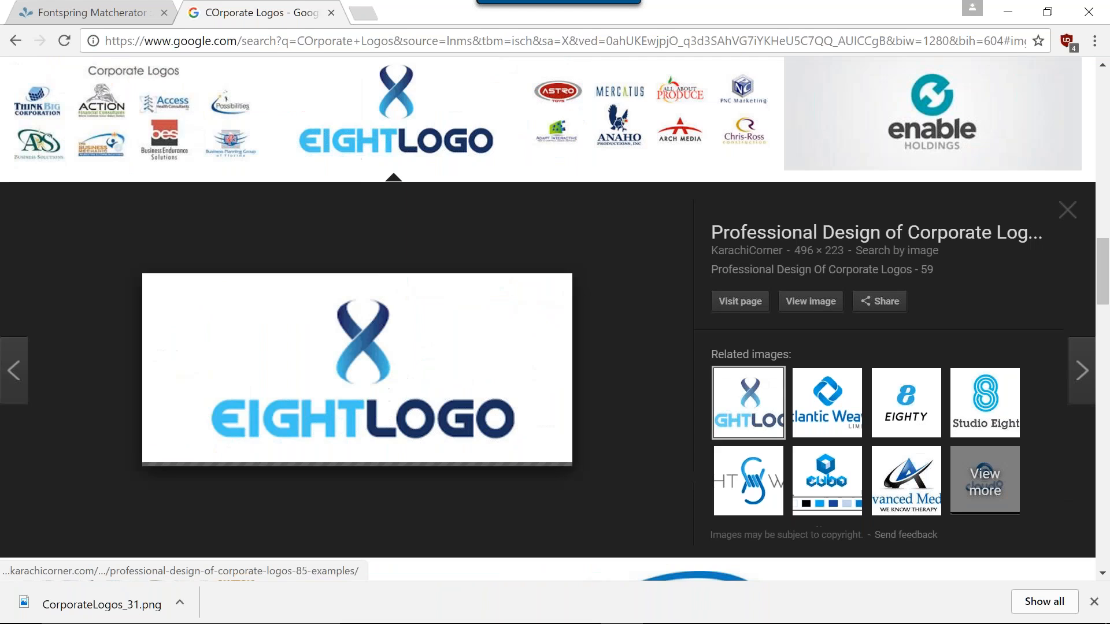
{"action": "right_click", "coordinate": [368, 398]}
{"action": "left_click", "coordinate": [405, 269]}
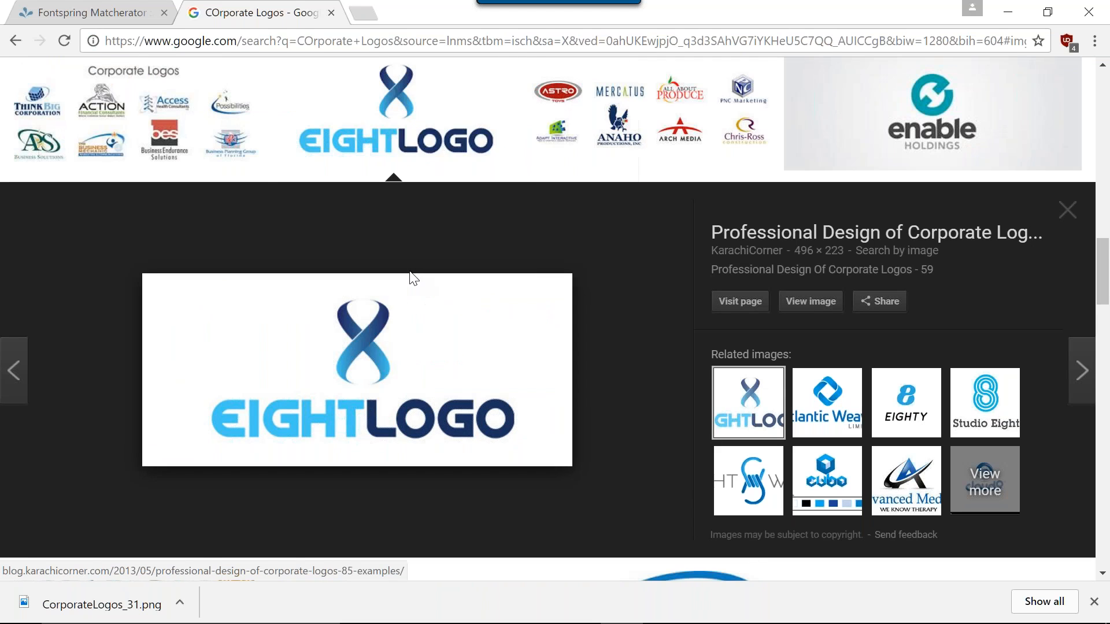
{"action": "left_click", "coordinate": [414, 387]}
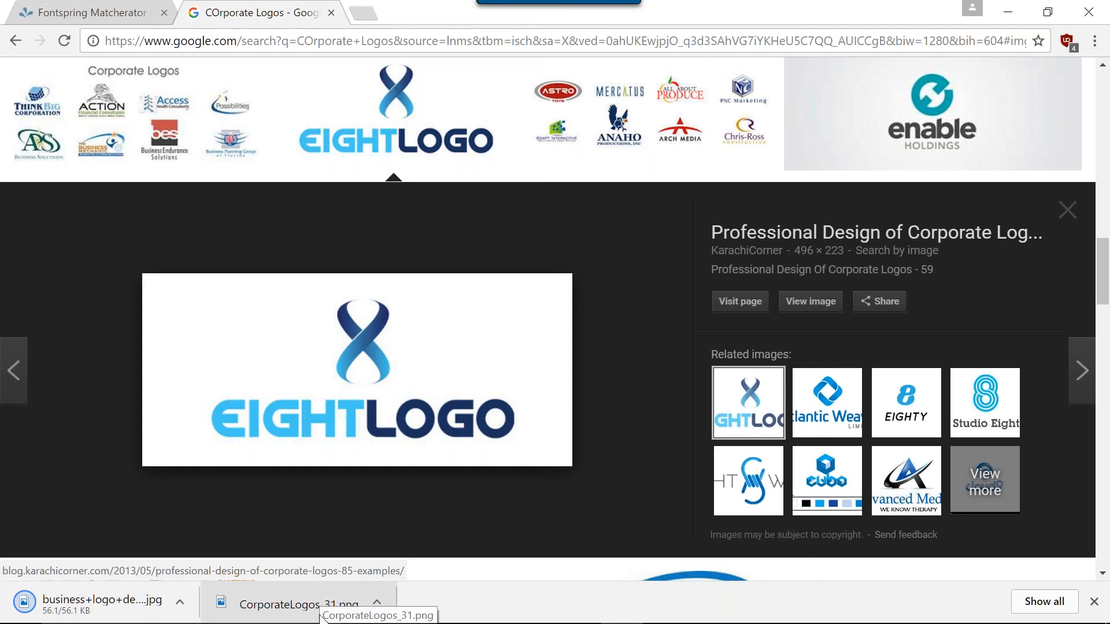
{"action": "left_click", "coordinate": [320, 616]}
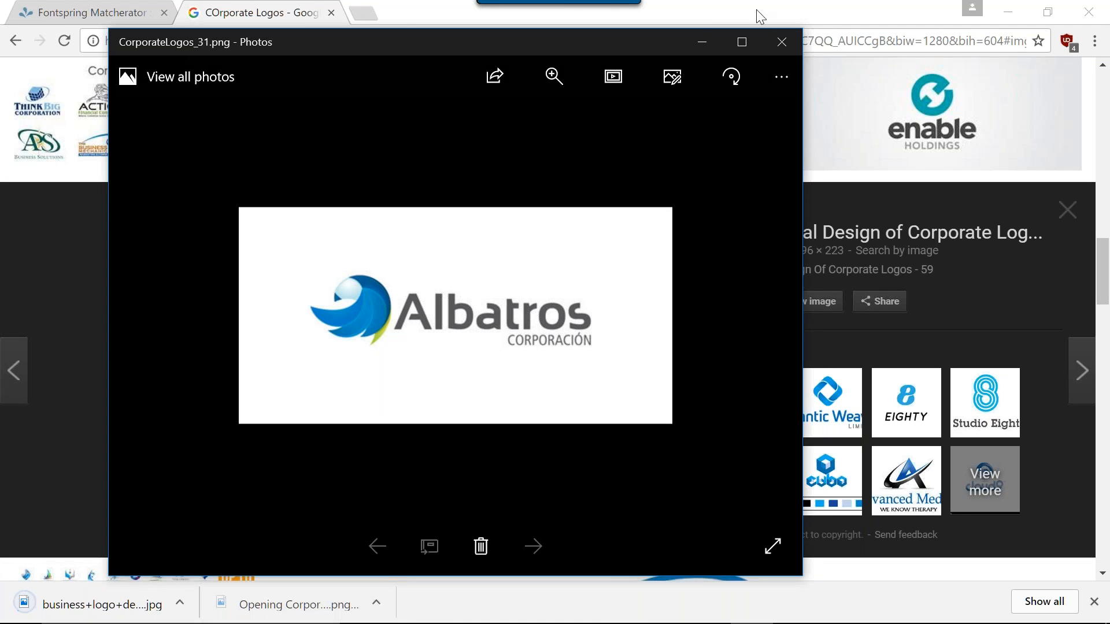
{"action": "left_click", "coordinate": [782, 41]}
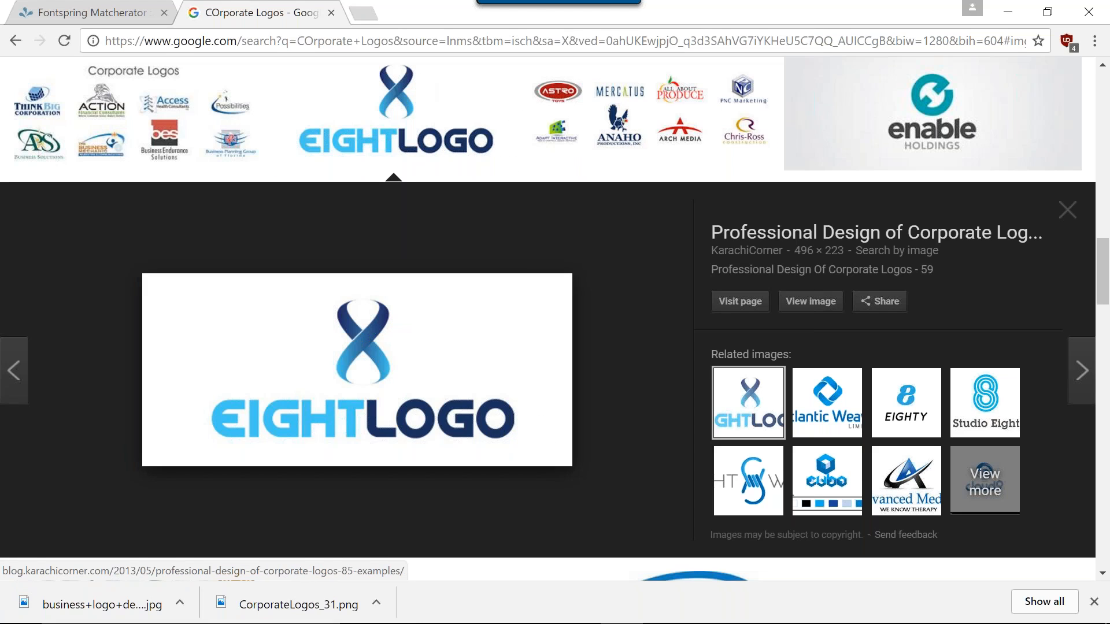
Search Google for "eight logo font style" and look through the web results
{"action": "left_click", "coordinate": [322, 40]}
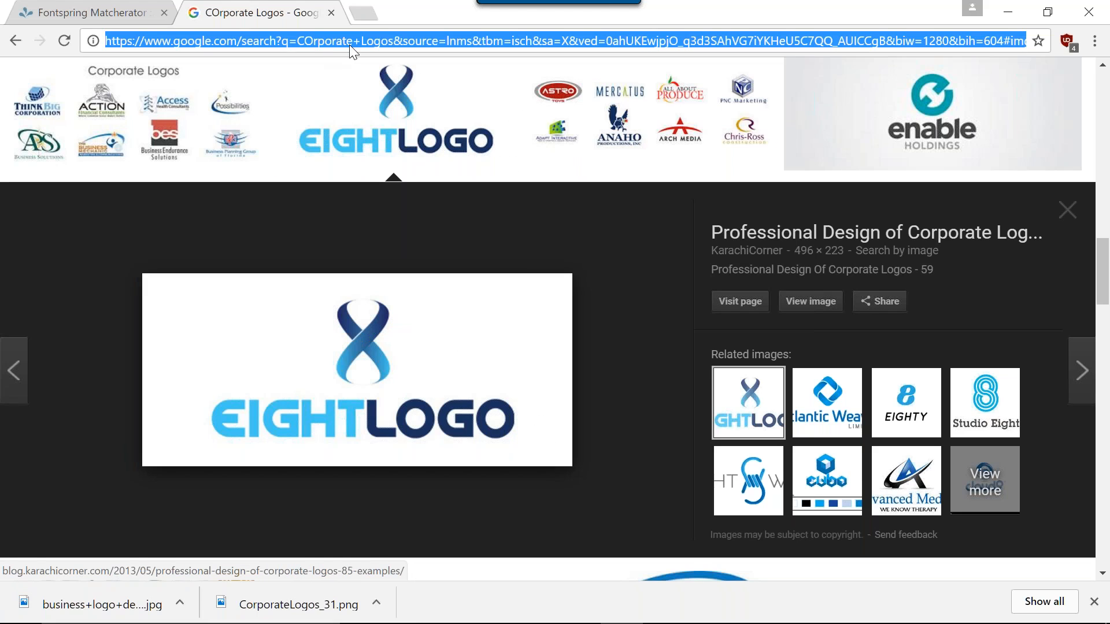
{"action": "type", "text": "T l"}
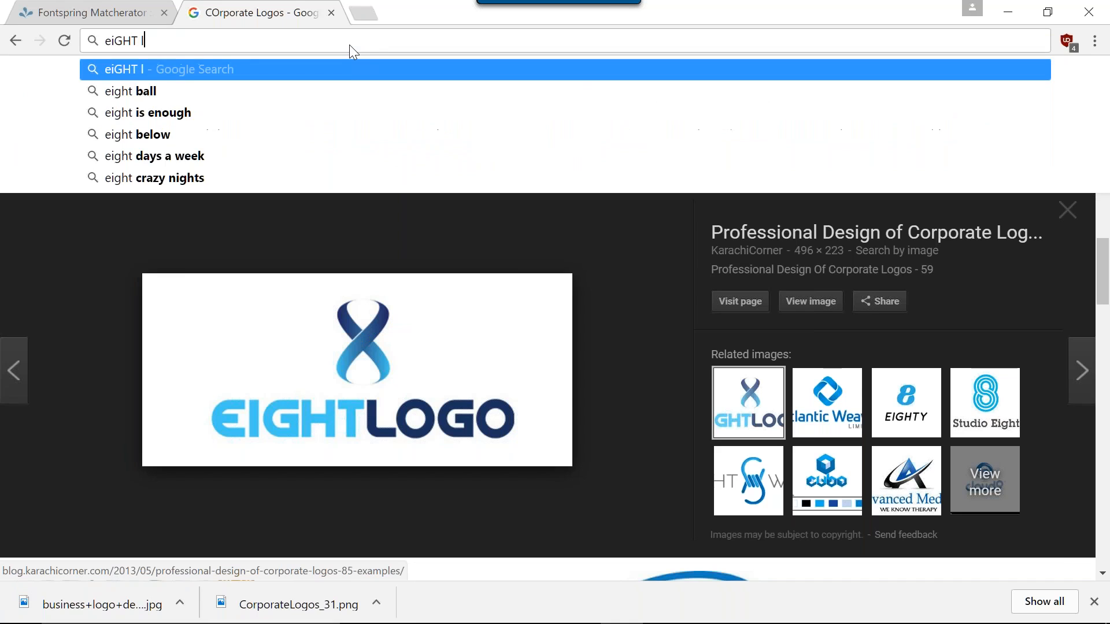
{"action": "type", "text": "OGO fONT sTYLE"}
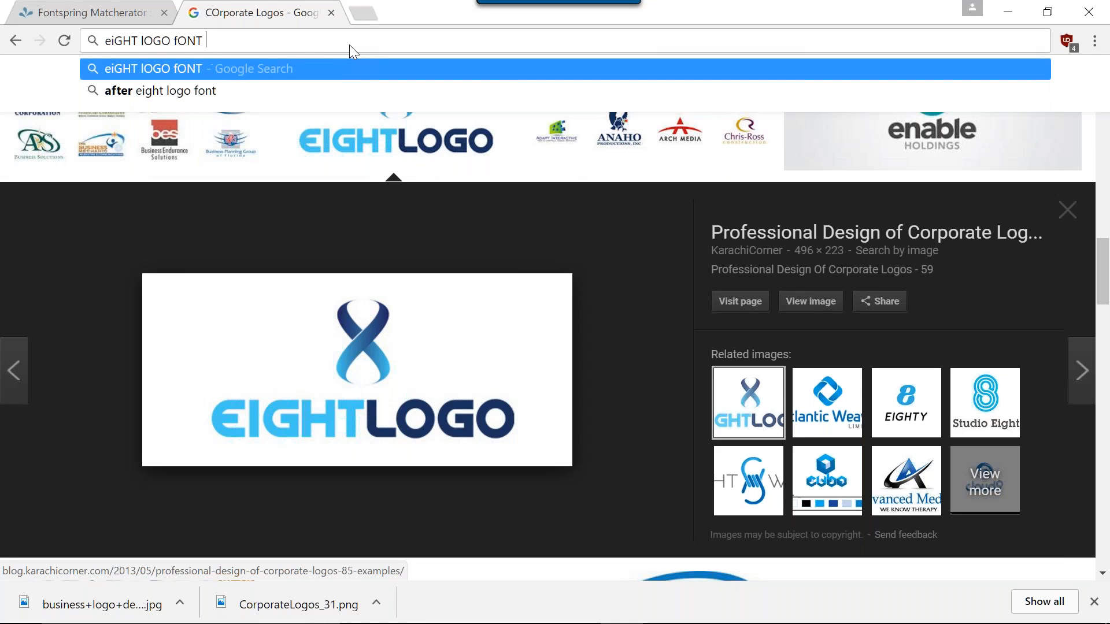
{"action": "key", "text": "Return"}
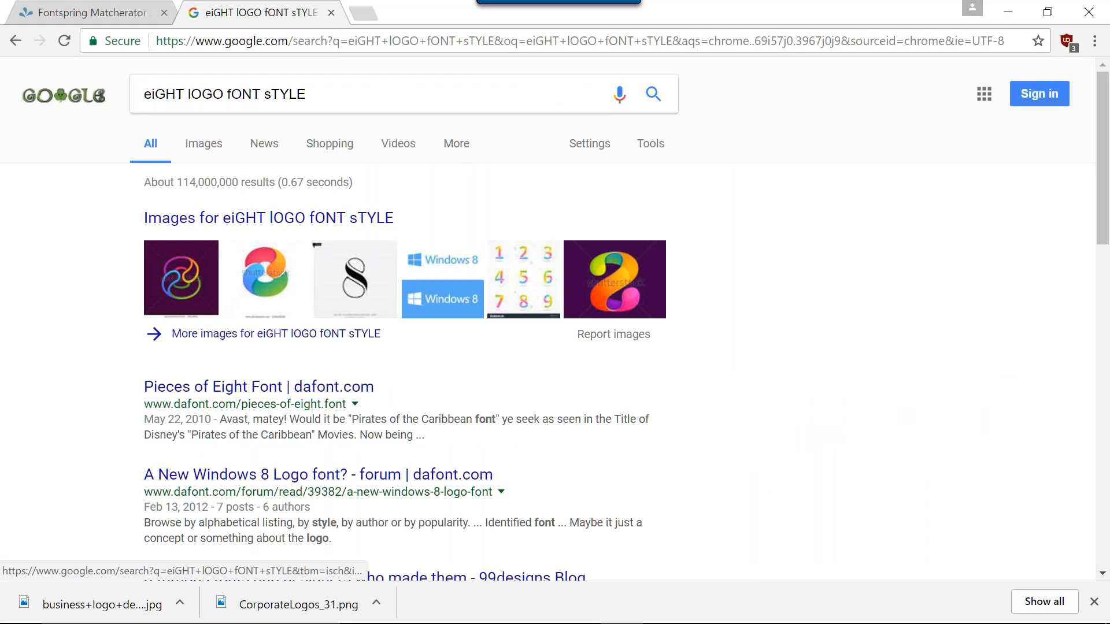
{"action": "scroll", "coordinate": [214, 335], "scroll_direction": "down", "scroll_amount": 3}
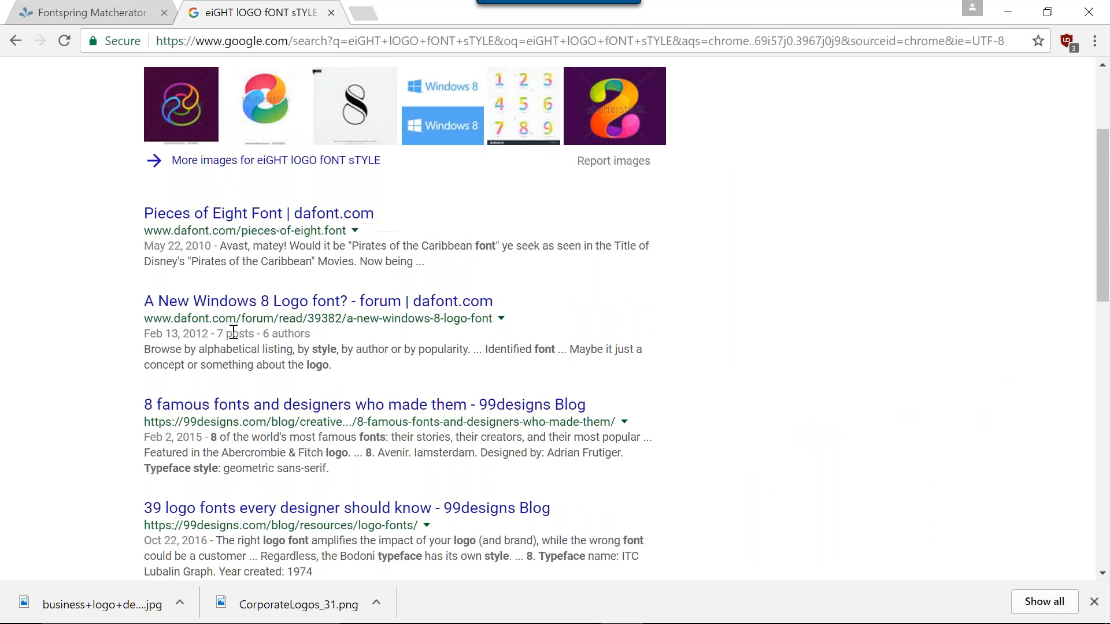
{"action": "scroll", "coordinate": [229, 337], "scroll_direction": "down", "scroll_amount": 1}
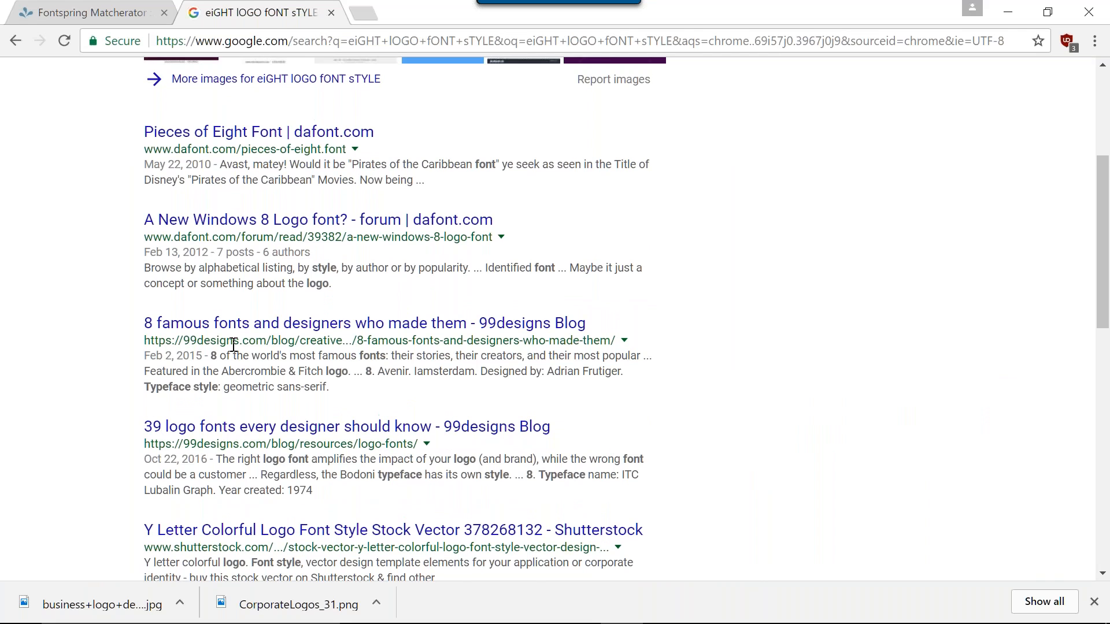
Open the 99designs article "8 famous fonts and designers who made them", examine its font samples and return to the results
{"action": "scroll", "coordinate": [234, 343], "scroll_direction": "up", "scroll_amount": 1}
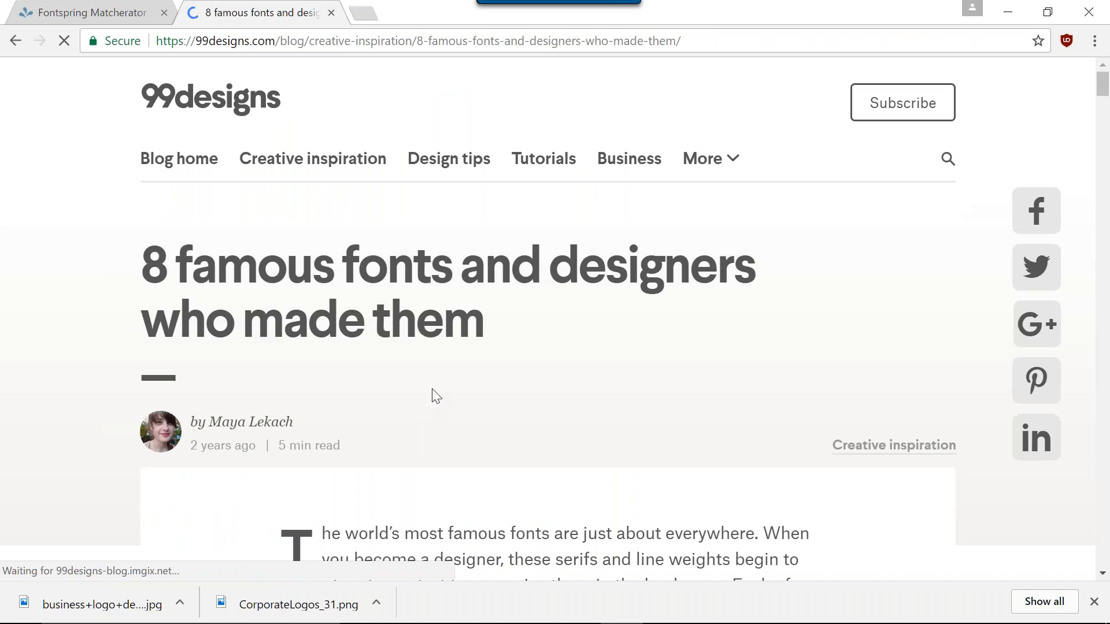
{"action": "scroll", "coordinate": [437, 397], "scroll_direction": "down", "scroll_amount": 10}
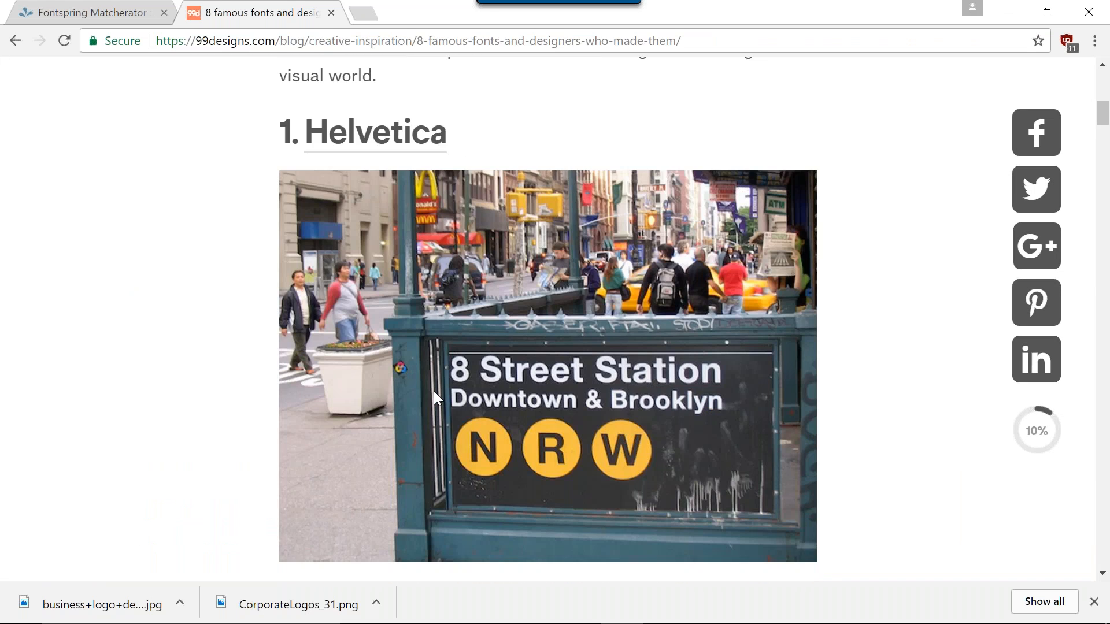
{"action": "scroll", "coordinate": [434, 390], "scroll_direction": "down", "scroll_amount": 4}
{"action": "scroll", "coordinate": [458, 345], "scroll_direction": "down", "scroll_amount": 5}
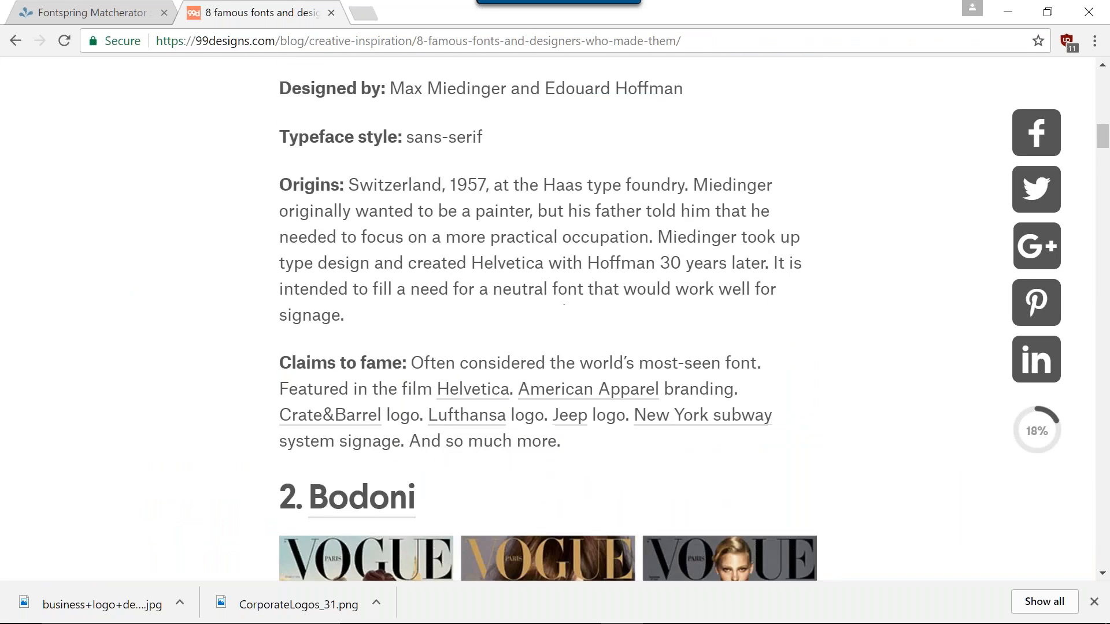
{"action": "scroll", "coordinate": [453, 340], "scroll_direction": "down", "scroll_amount": 5}
{"action": "scroll", "coordinate": [453, 340], "scroll_direction": "down", "scroll_amount": 8}
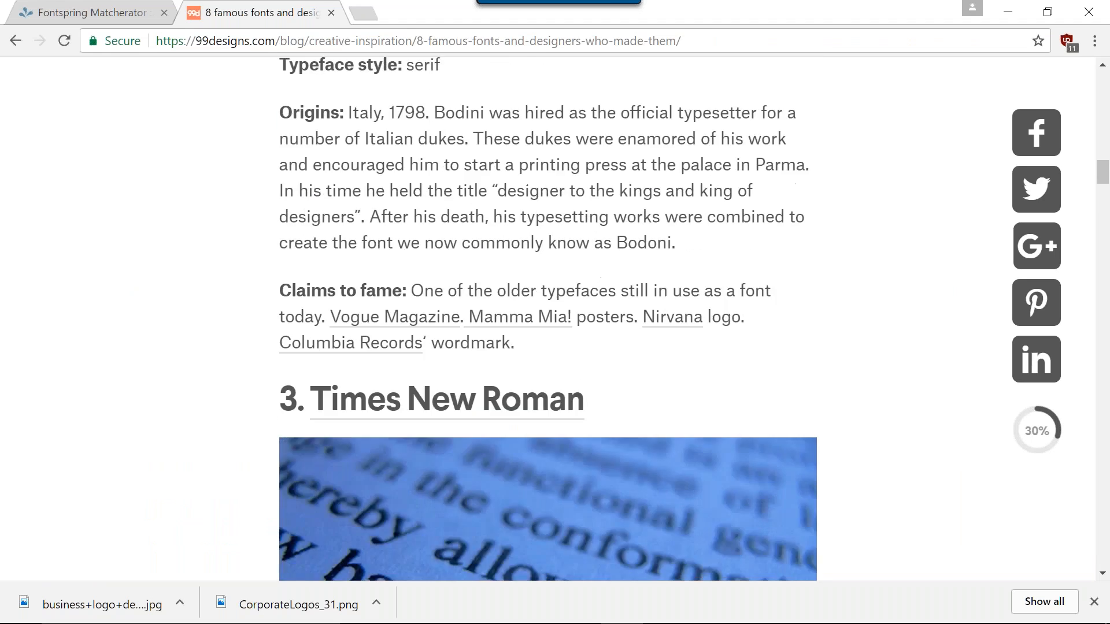
{"action": "scroll", "coordinate": [453, 340], "scroll_direction": "down", "scroll_amount": 20}
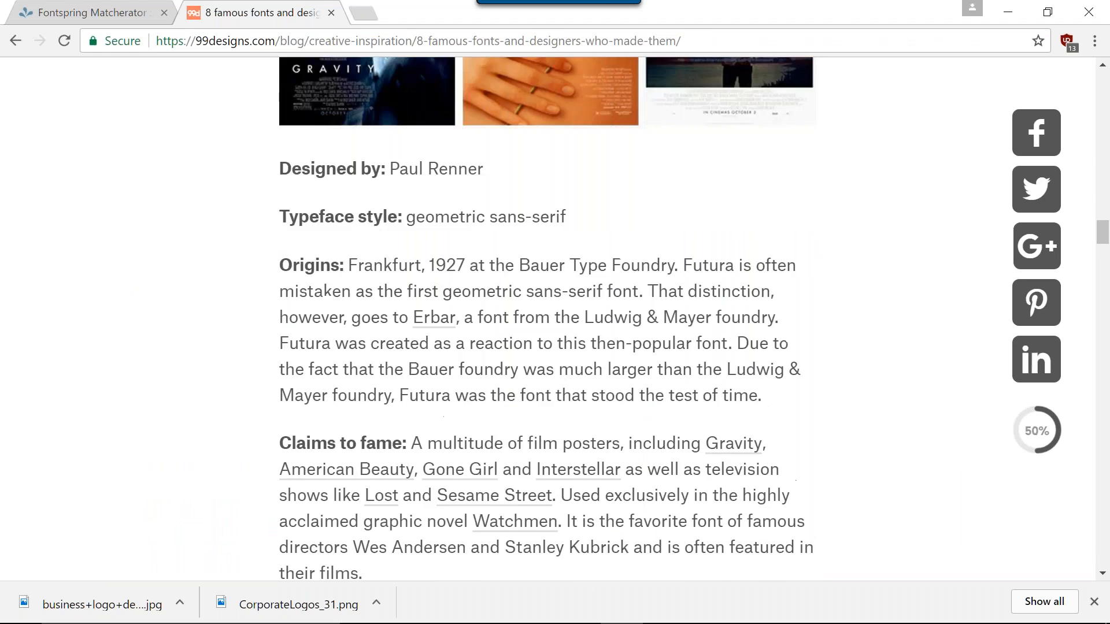
{"action": "scroll", "coordinate": [456, 339], "scroll_direction": "down", "scroll_amount": 20}
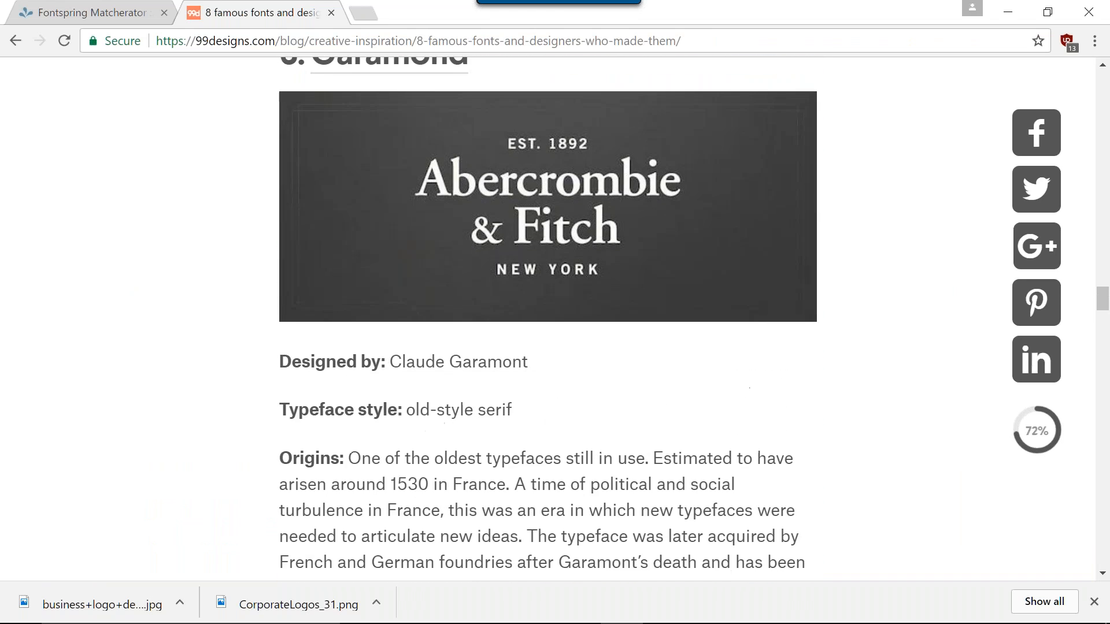
{"action": "scroll", "coordinate": [456, 339], "scroll_direction": "down", "scroll_amount": 18}
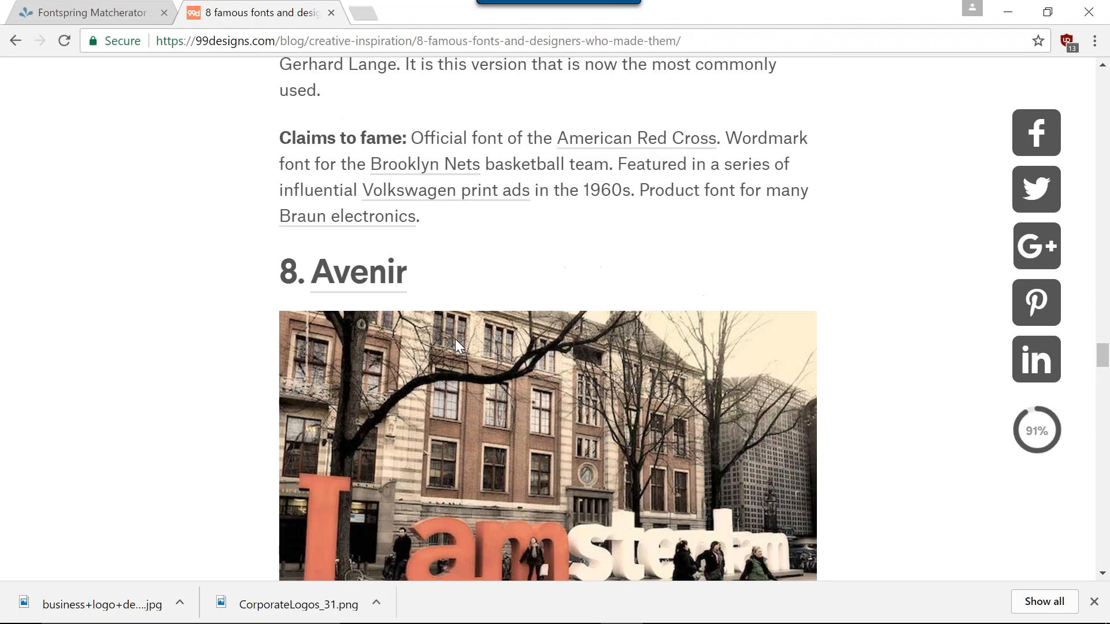
{"action": "scroll", "coordinate": [455, 345], "scroll_direction": "down", "scroll_amount": 5}
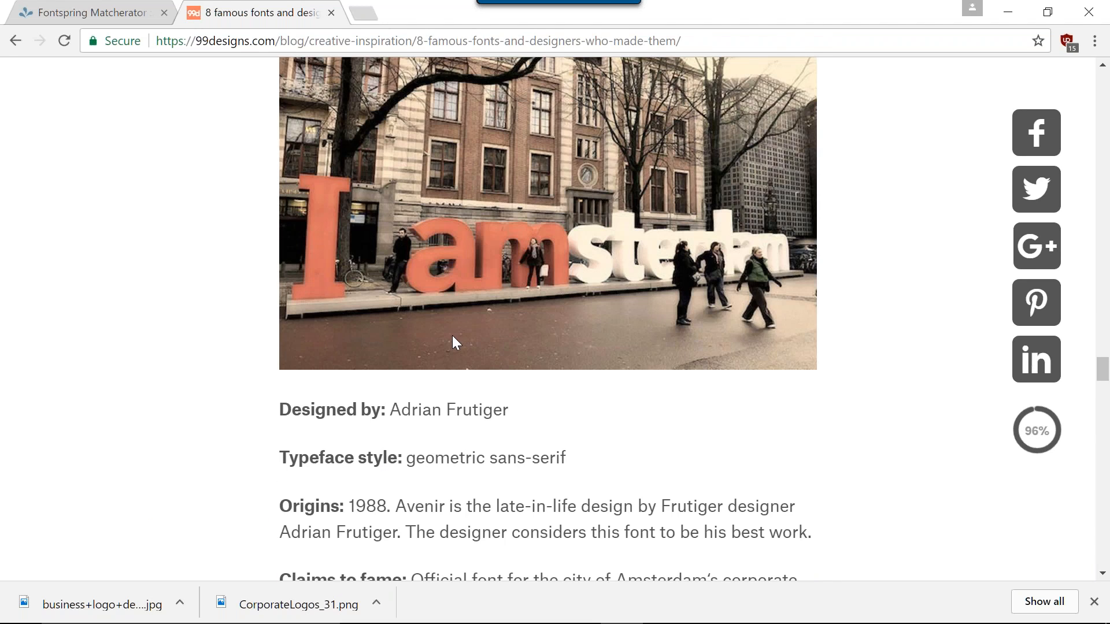
{"action": "scroll", "coordinate": [453, 343], "scroll_direction": "up", "scroll_amount": 4}
{"action": "scroll", "coordinate": [452, 343], "scroll_direction": "down", "scroll_amount": 9}
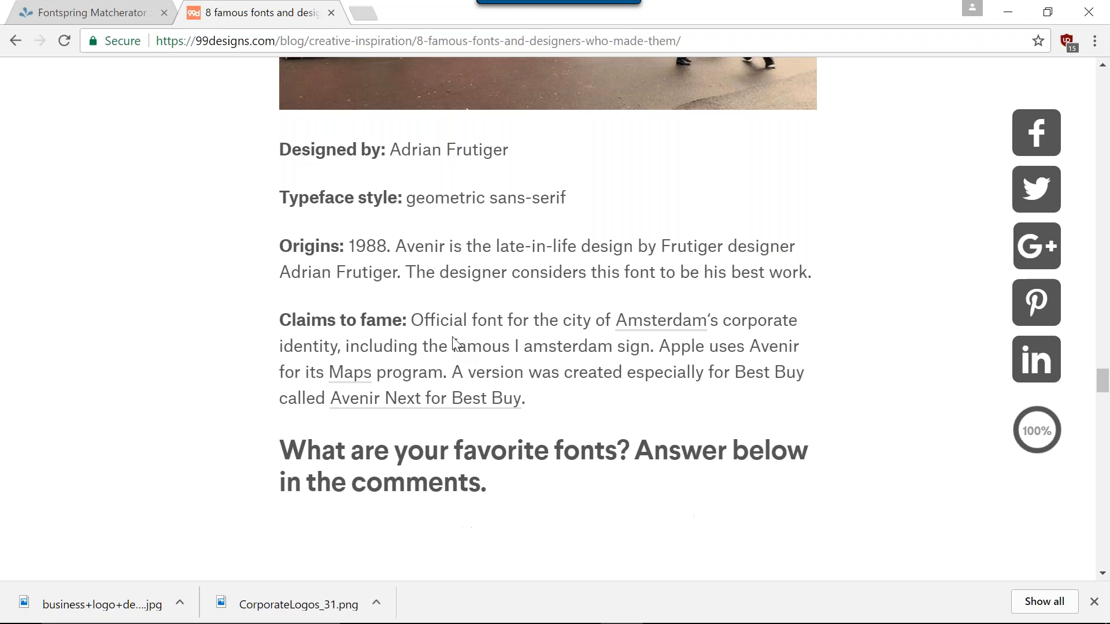
{"action": "scroll", "coordinate": [455, 344], "scroll_direction": "down", "scroll_amount": 9}
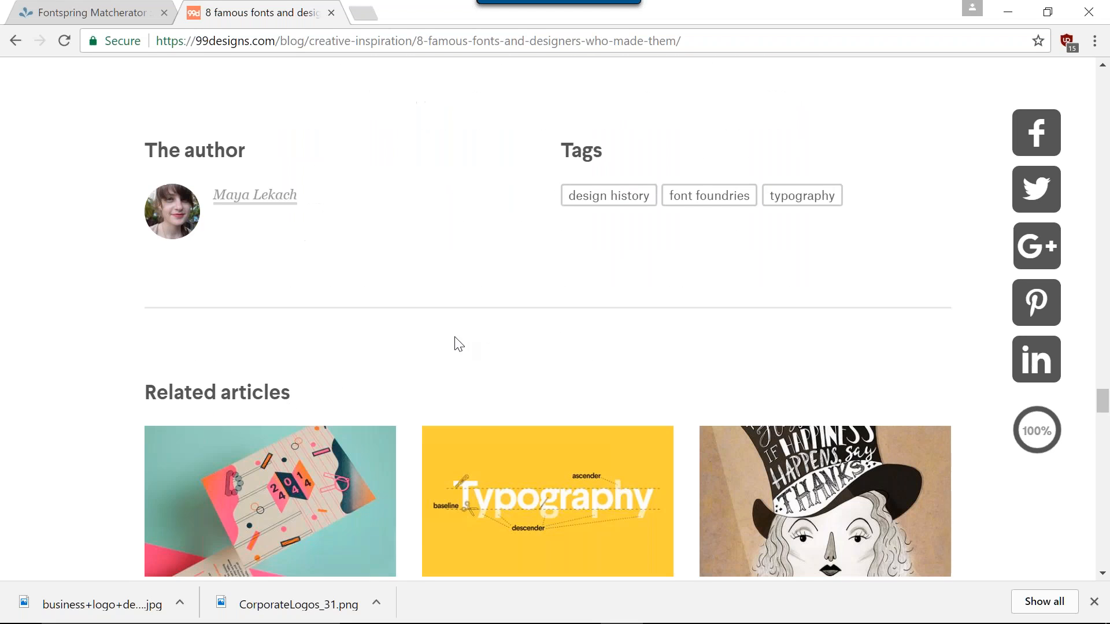
{"action": "scroll", "coordinate": [456, 342], "scroll_direction": "up", "scroll_amount": 20}
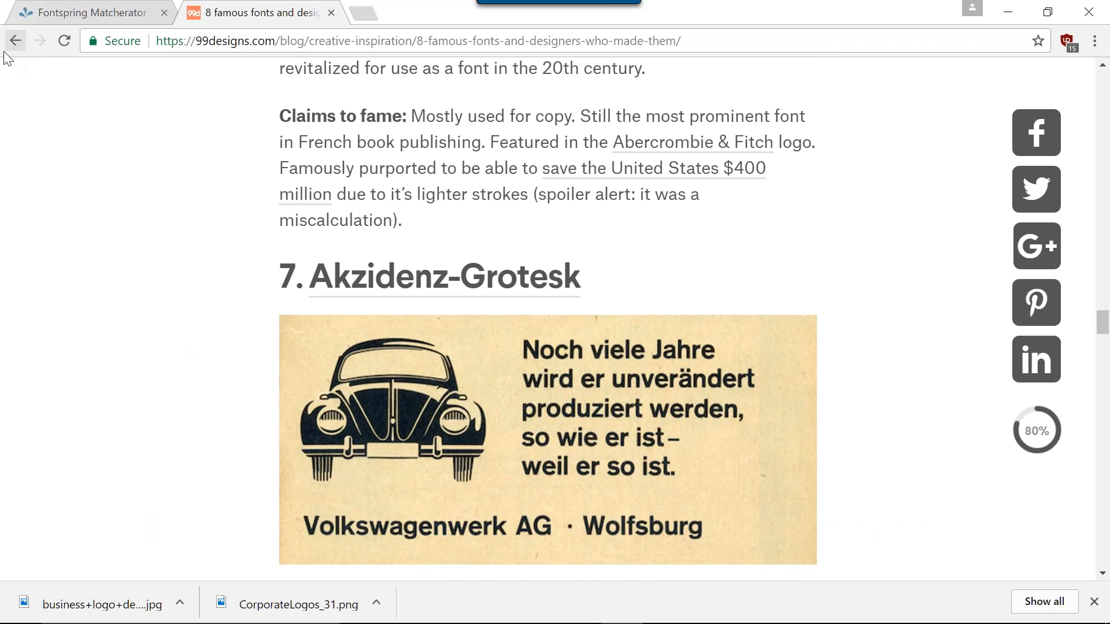
{"action": "left_click", "coordinate": [15, 41]}
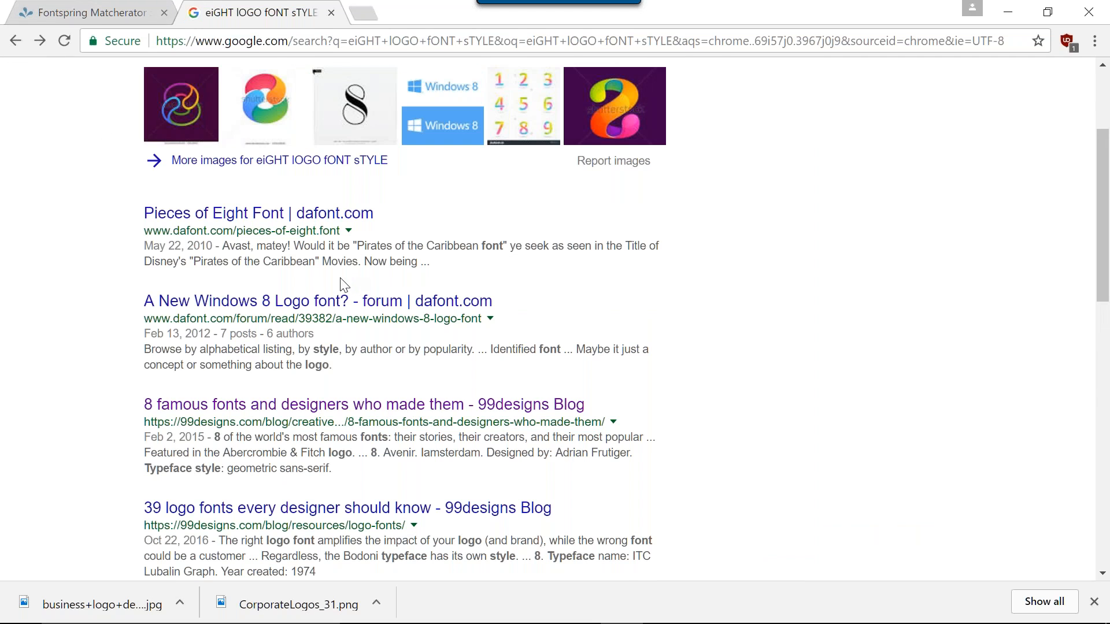
Search Google again for the EightLogo lettering with the query "Eight Logo Font Style"
{"action": "scroll", "coordinate": [343, 283], "scroll_direction": "up", "scroll_amount": 3}
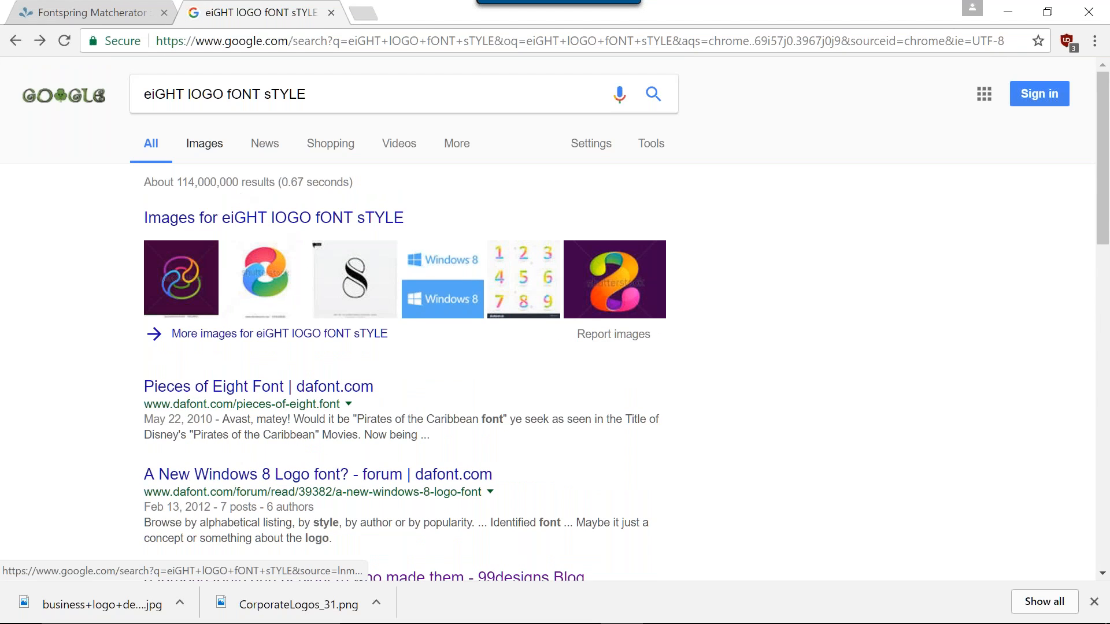
{"action": "left_click", "coordinate": [322, 89]}
{"action": "left_click_drag", "start_coordinate": [322, 89], "coordinate": [3, 195]}
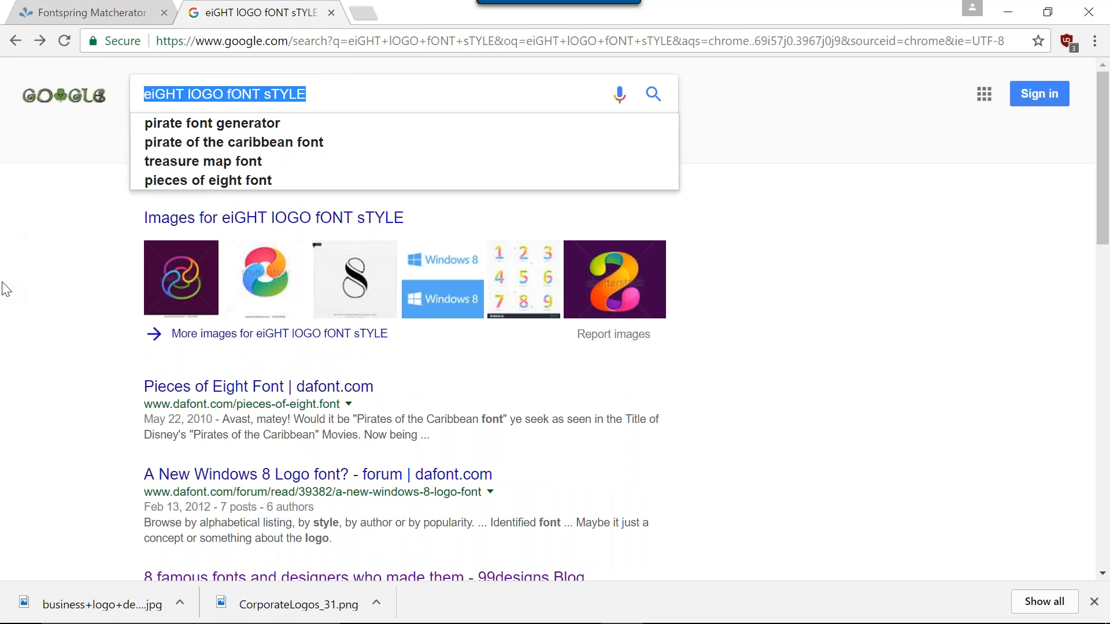
{"action": "type", "text": "Eight"}
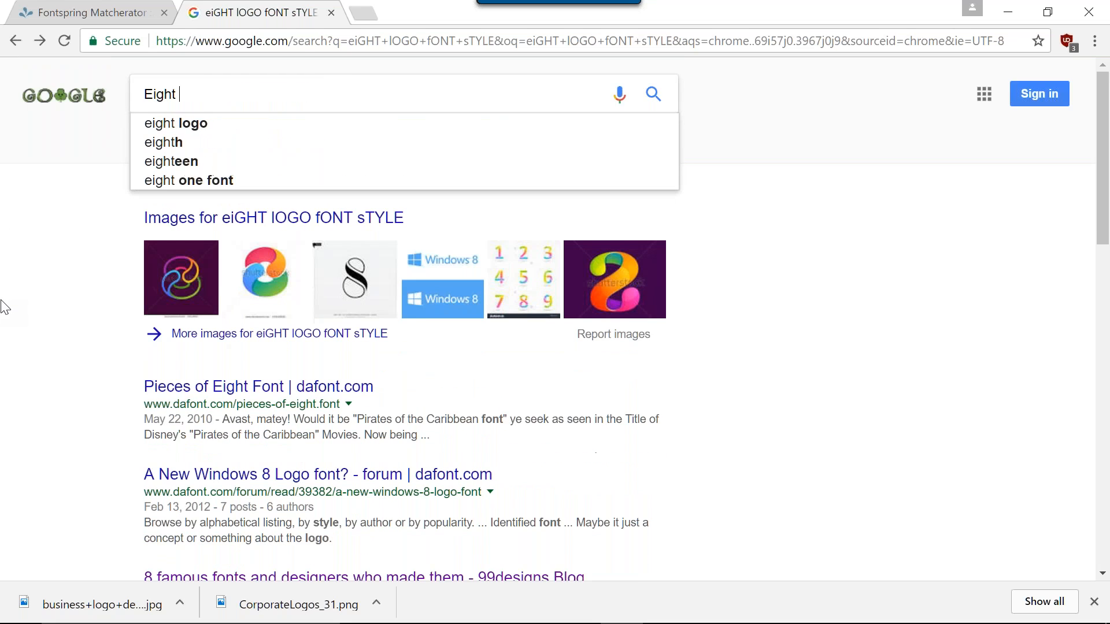
{"action": "type", "text": " Logo"}
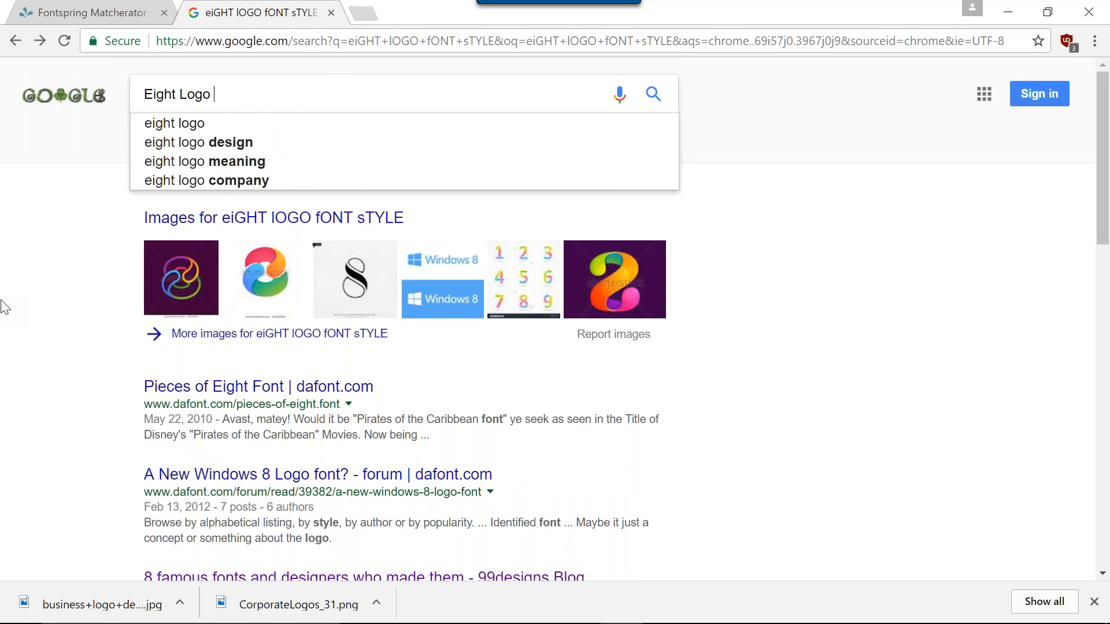
{"action": "type", "text": " Fo"}
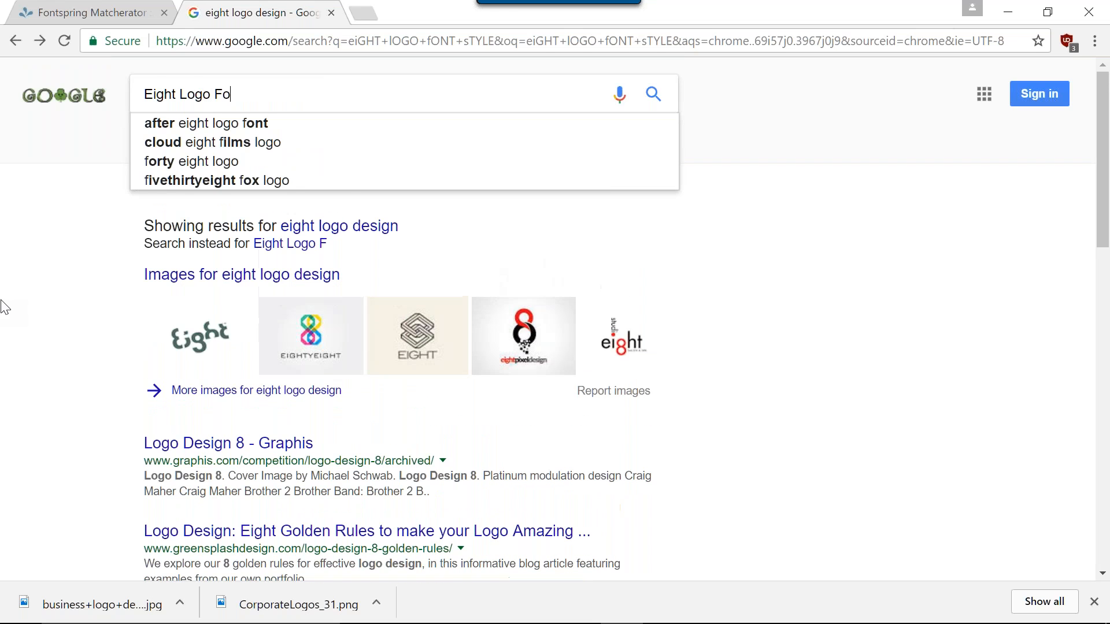
{"action": "type", "text": "nt Styl"}
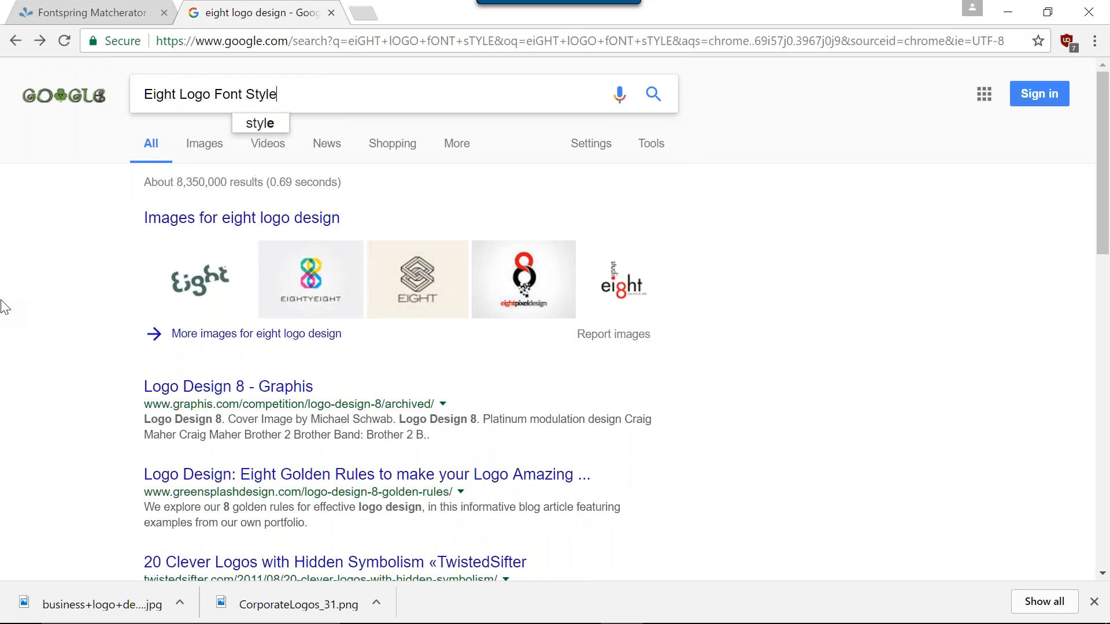
{"action": "type", "text": "e"}
{"action": "key", "text": "Return"}
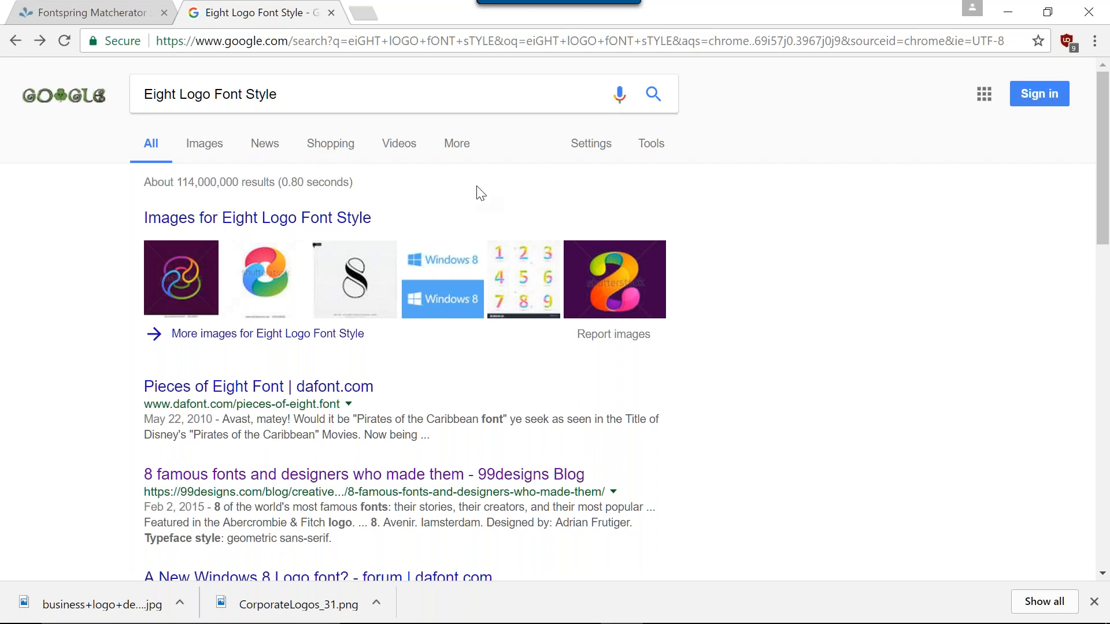
Check the Pieces of Eight font page on dafont.com against the logo lettering and return to the search results
{"action": "left_click", "coordinate": [295, 396]}
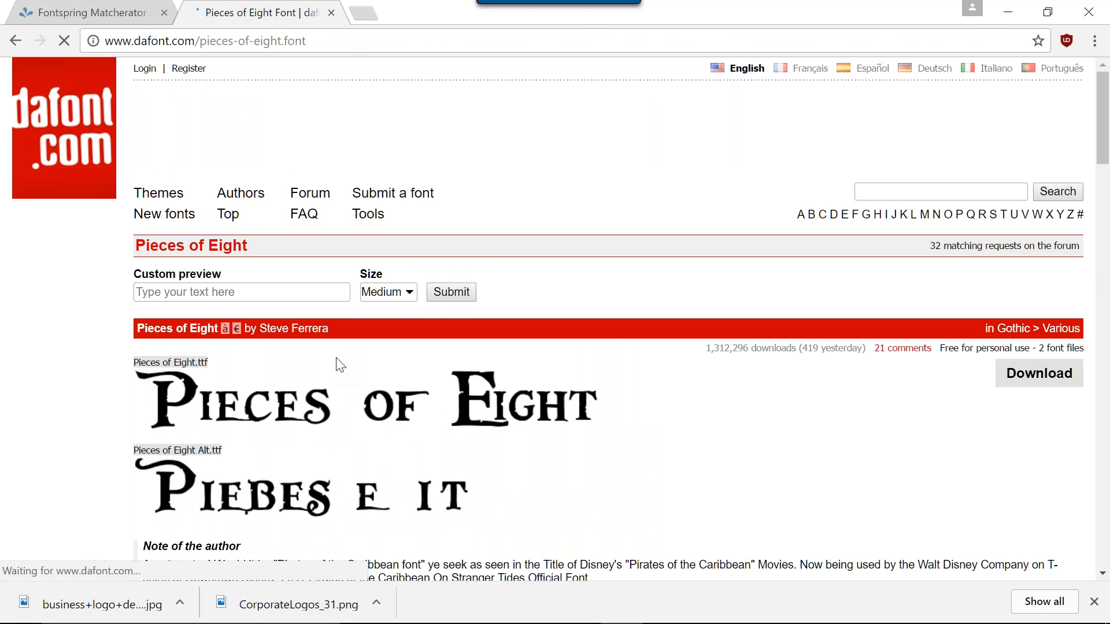
{"action": "scroll", "coordinate": [340, 364], "scroll_direction": "down", "scroll_amount": 2}
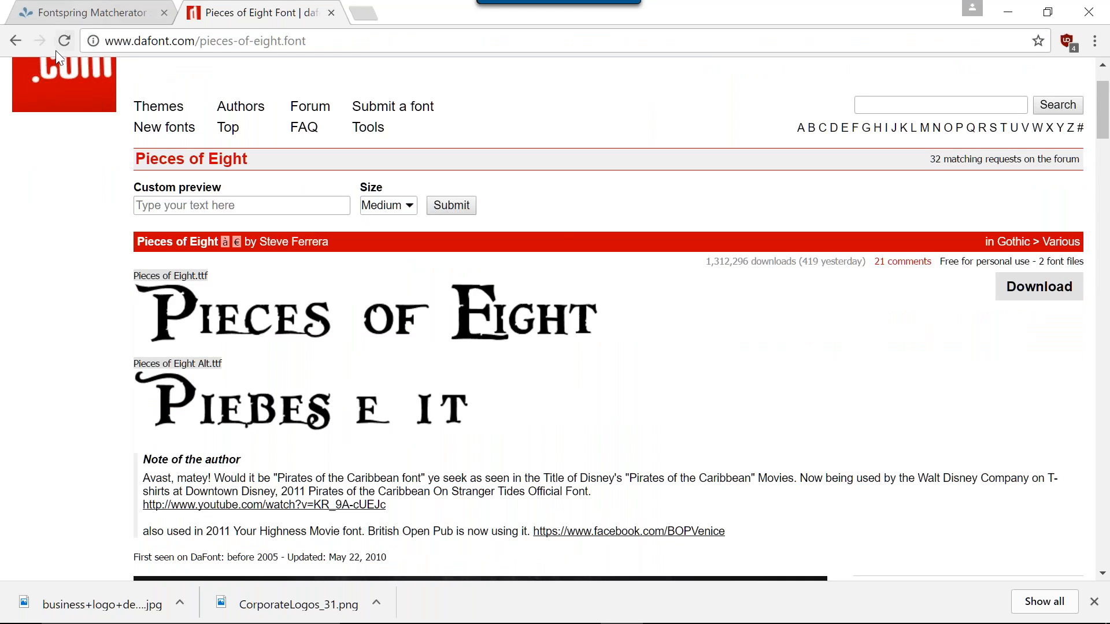
{"action": "left_click", "coordinate": [23, 44]}
{"action": "scroll", "coordinate": [556, 318], "scroll_direction": "down", "scroll_amount": 3}
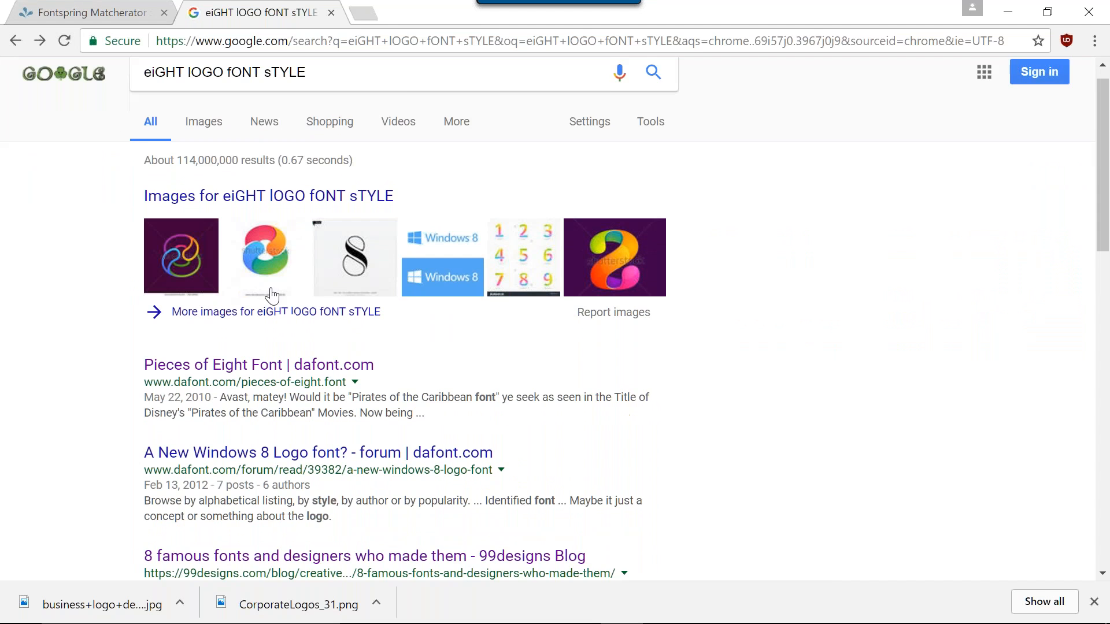
Look through the remaining Google results for the EightLogo lettering, checking the Shutterstock "Number Eight Logo Formed By Colorful Neon Line" page
{"action": "scroll", "coordinate": [264, 303], "scroll_direction": "down", "scroll_amount": 5}
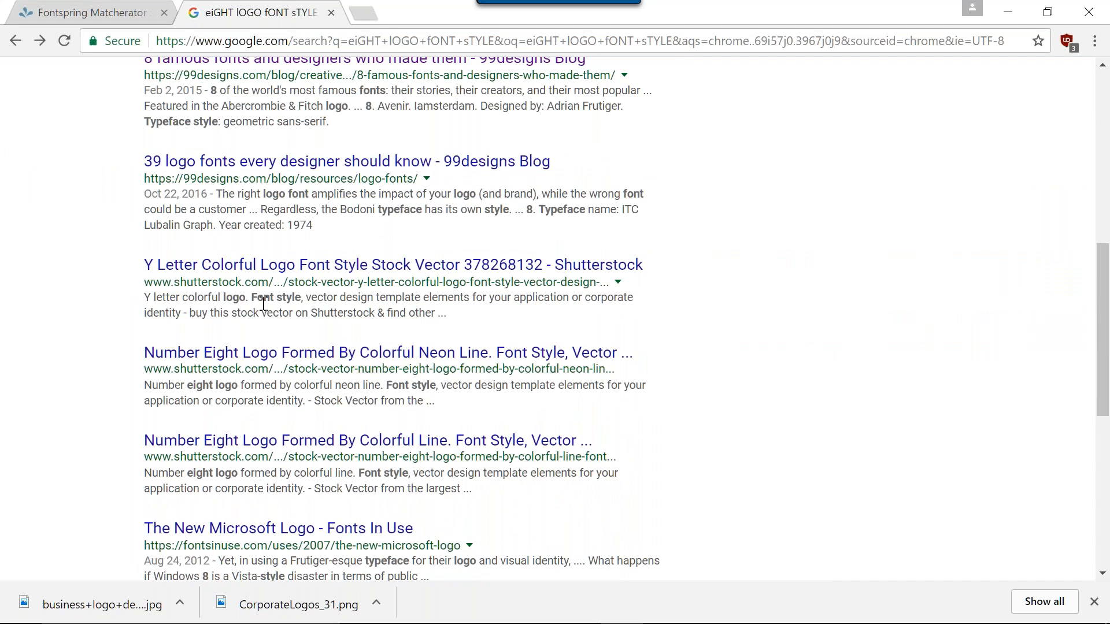
{"action": "scroll", "coordinate": [263, 303], "scroll_direction": "down", "scroll_amount": 1}
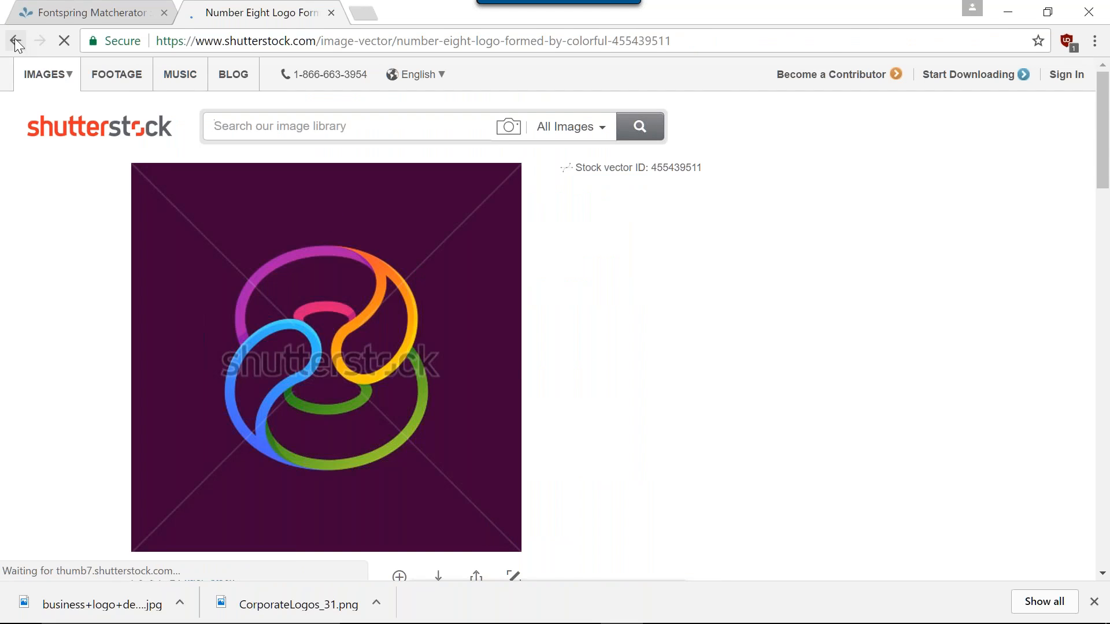
{"action": "left_click", "coordinate": [16, 39]}
{"action": "scroll", "coordinate": [207, 281], "scroll_direction": "down", "scroll_amount": 2}
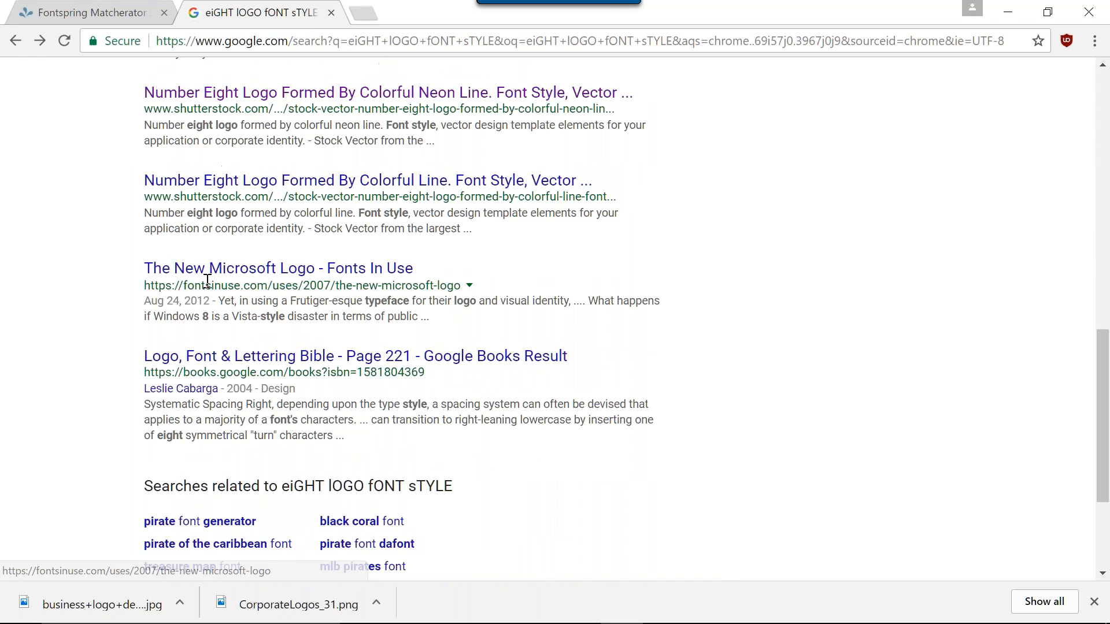
{"action": "scroll", "coordinate": [207, 281], "scroll_direction": "down", "scroll_amount": 1}
{"action": "scroll", "coordinate": [218, 268], "scroll_direction": "up", "scroll_amount": 7}
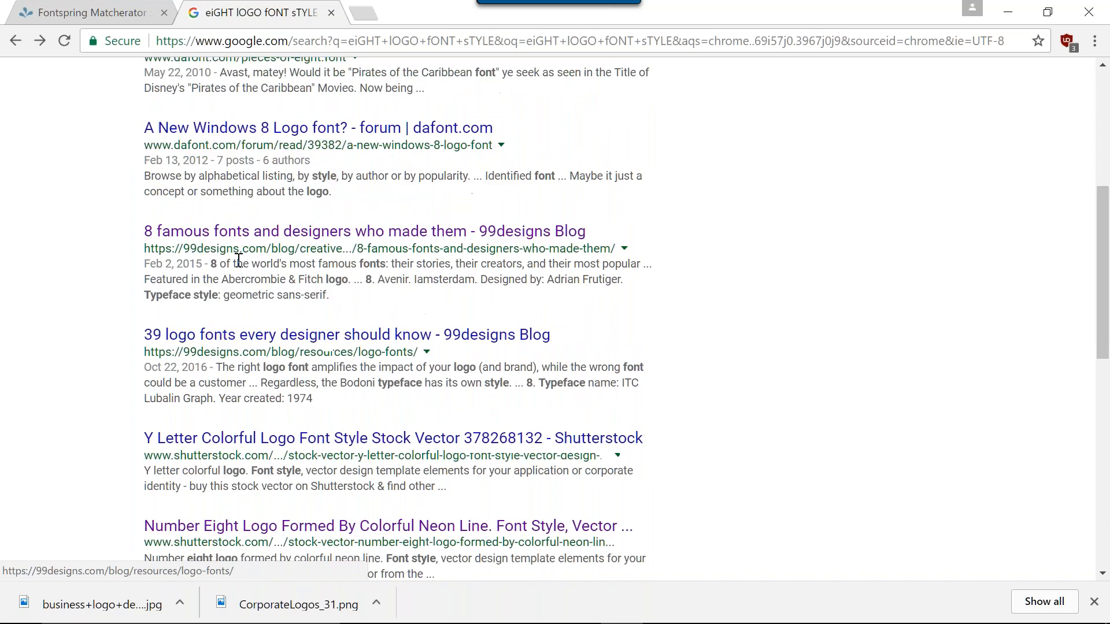
{"action": "scroll", "coordinate": [239, 259], "scroll_direction": "up", "scroll_amount": 6}
Return to the Fontspring Matcherator's upload page and upload the EightLogo image business+logo+design+18+9 from the Desktop
{"action": "left_click", "coordinate": [127, 13]}
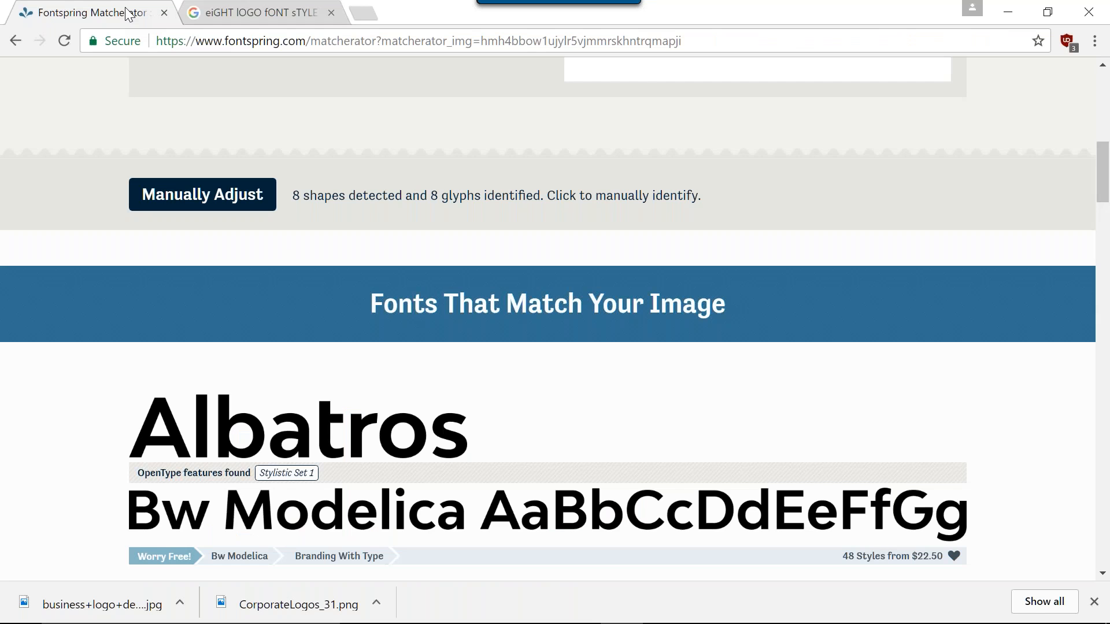
{"action": "scroll", "coordinate": [502, 324], "scroll_direction": "up", "scroll_amount": 9}
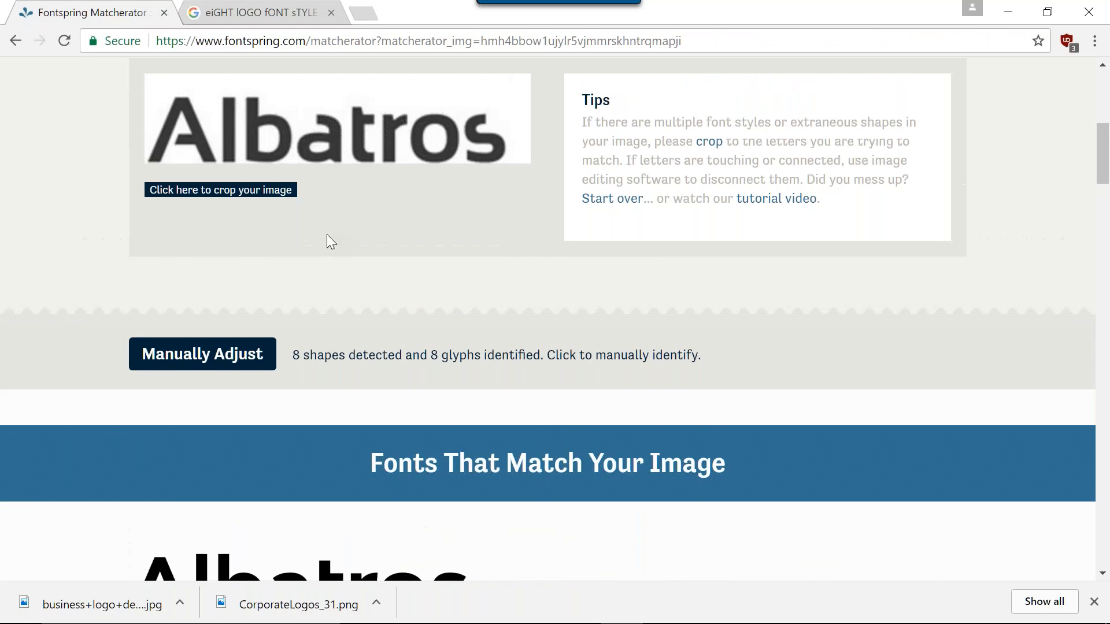
{"action": "scroll", "coordinate": [333, 413], "scroll_direction": "down", "scroll_amount": 3}
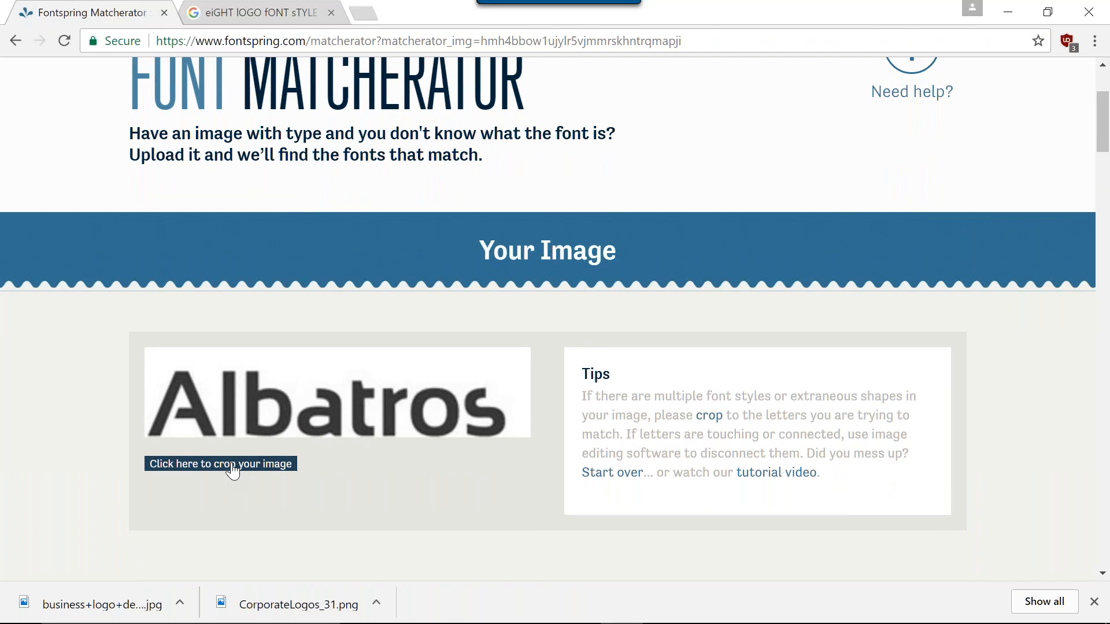
{"action": "left_click", "coordinate": [17, 40]}
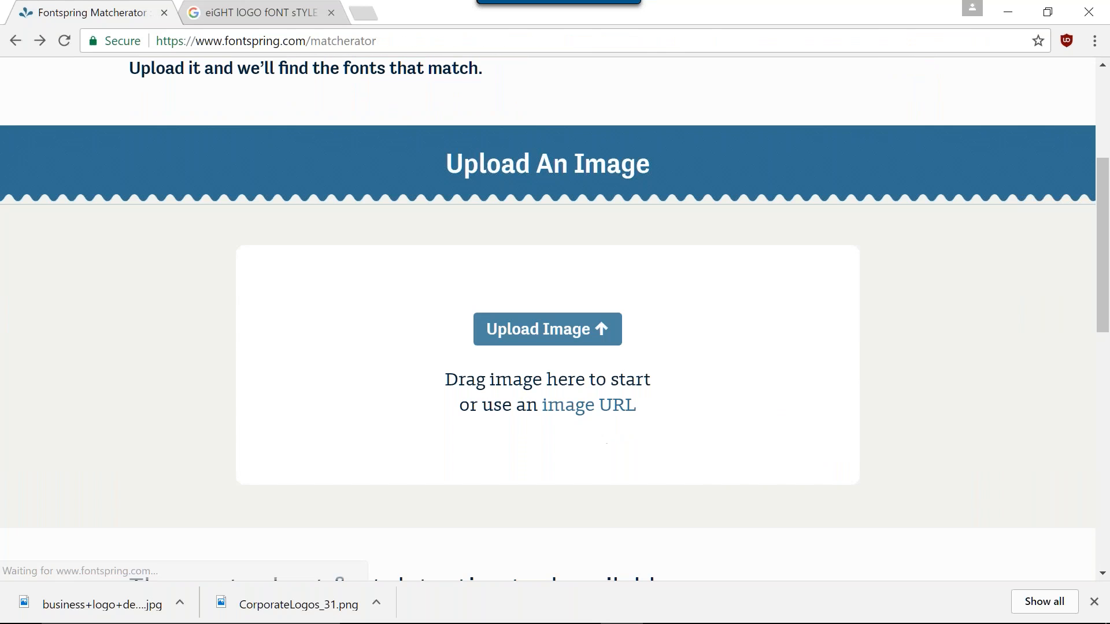
{"action": "left_click", "coordinate": [577, 327]}
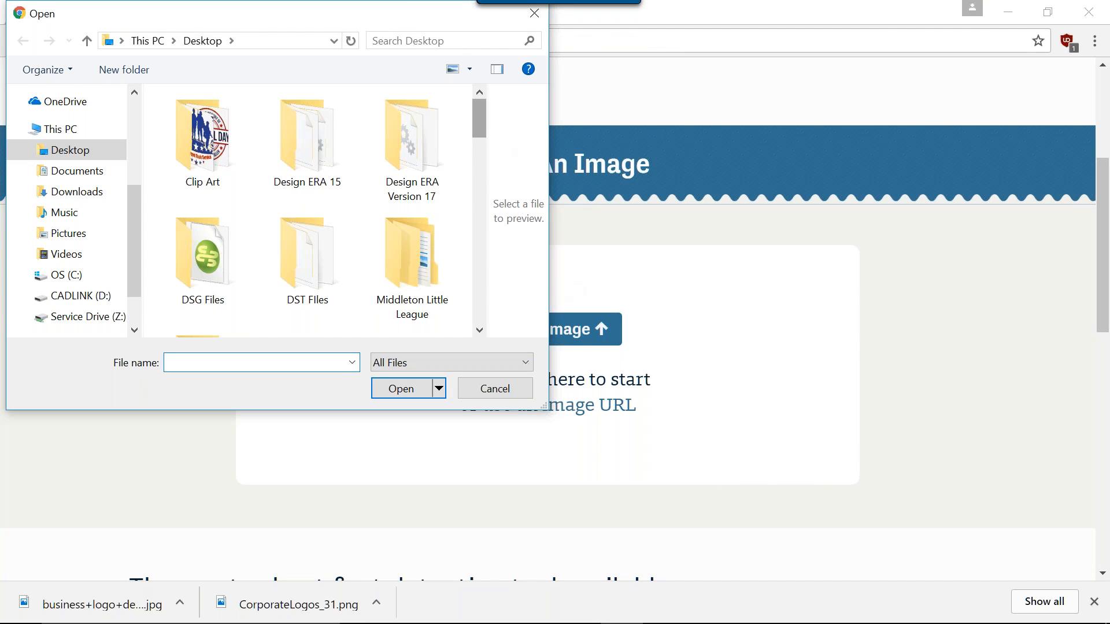
{"action": "left_click_drag", "start_coordinate": [483, 118], "coordinate": [485, 165]}
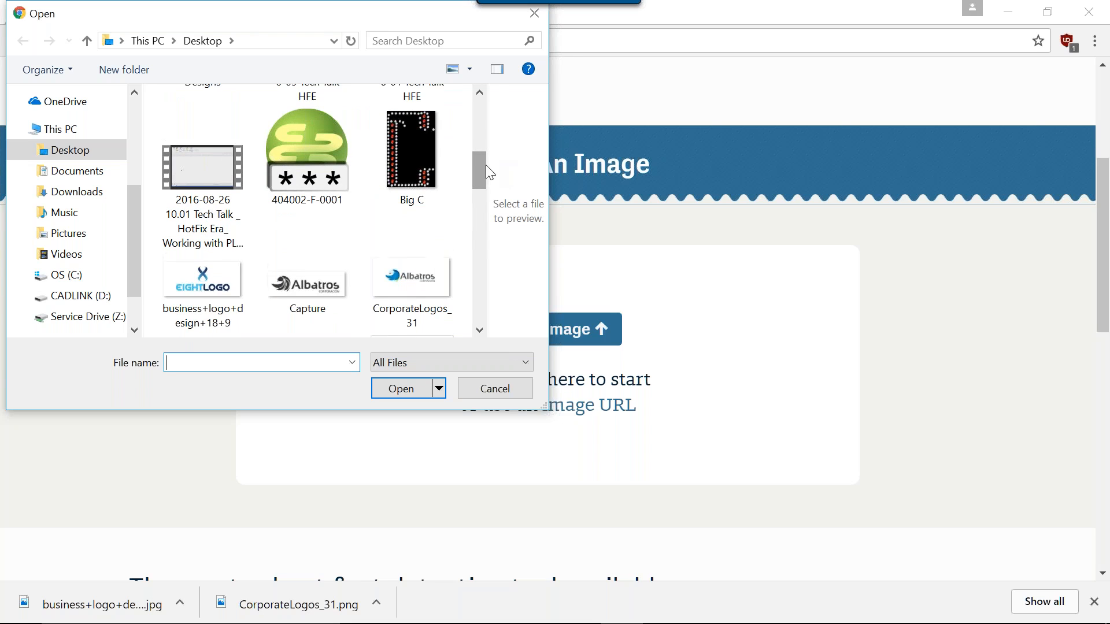
{"action": "left_click", "coordinate": [234, 286]}
{"action": "left_click", "coordinate": [385, 386]}
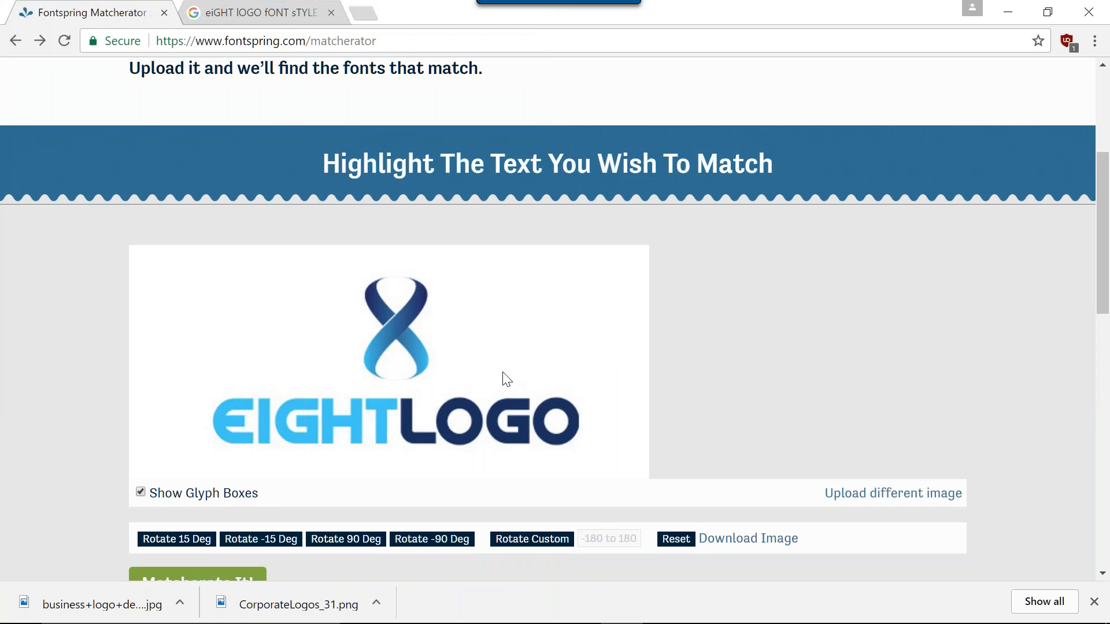
Crop the uploaded image closely around the EIGHTLOGO lettering, leaving out the ribbon symbol above it
{"action": "scroll", "coordinate": [290, 410], "scroll_direction": "down", "scroll_amount": 4}
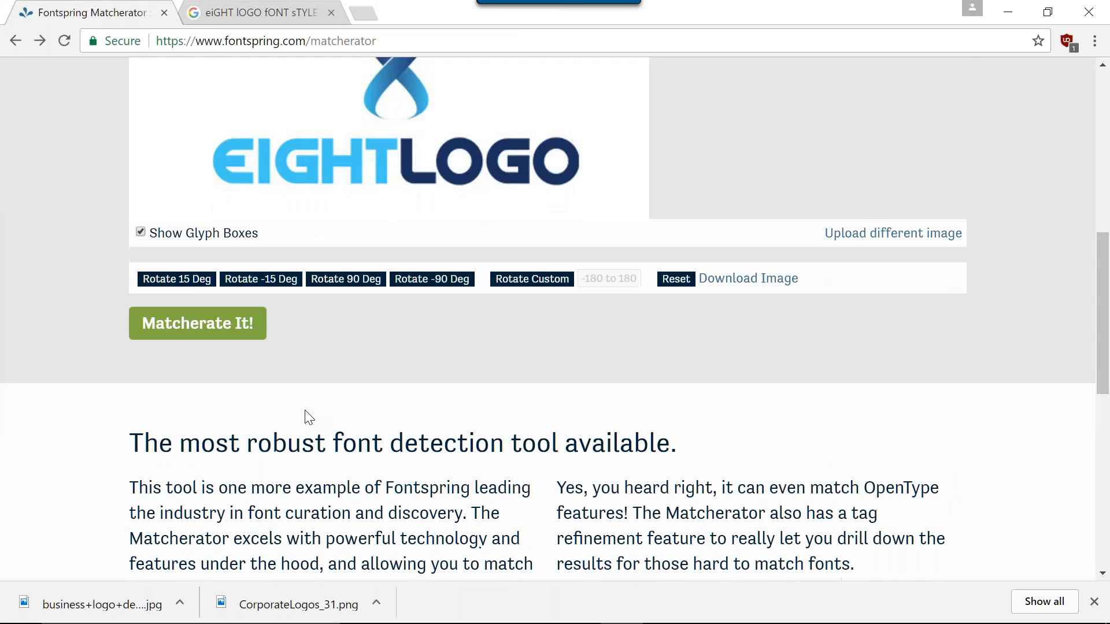
{"action": "scroll", "coordinate": [437, 315], "scroll_direction": "up", "scroll_amount": 2}
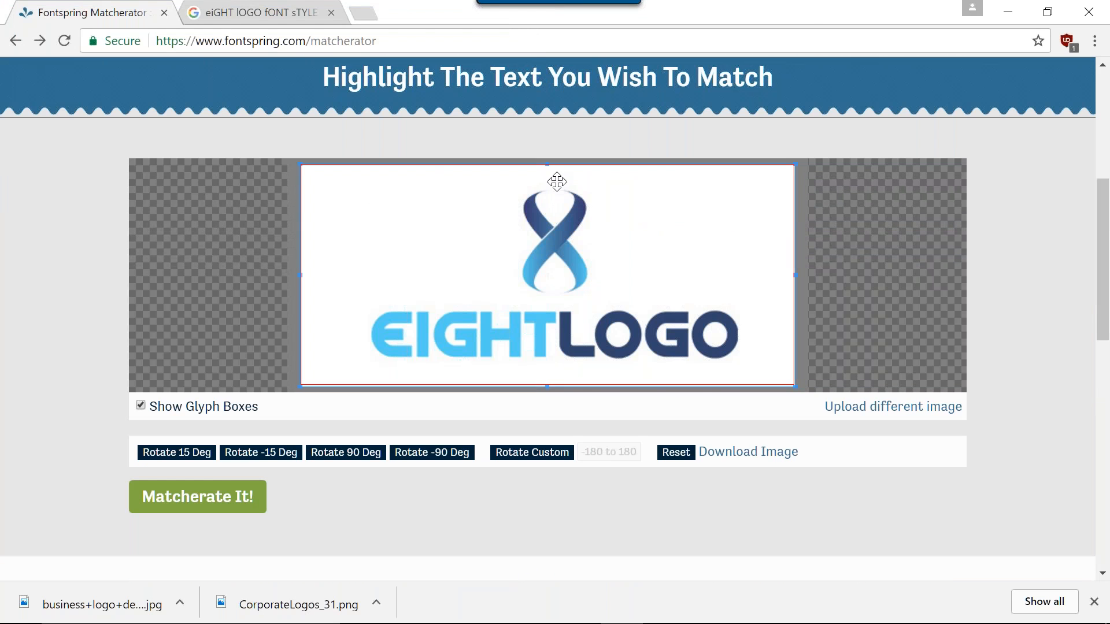
{"action": "left_click_drag", "start_coordinate": [545, 162], "coordinate": [547, 304]}
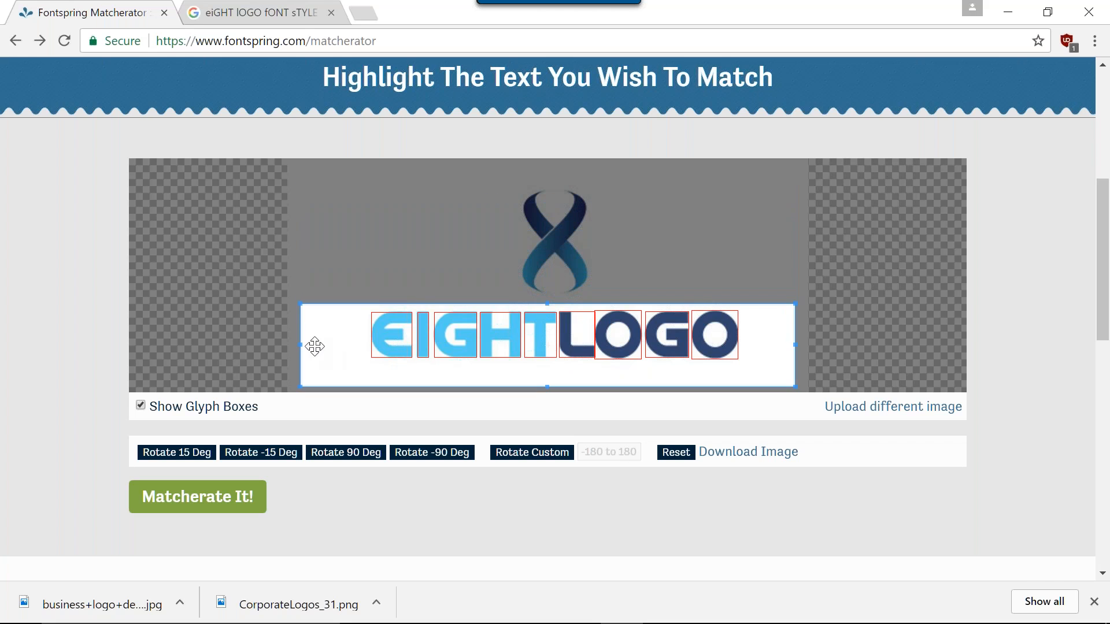
{"action": "left_click_drag", "start_coordinate": [301, 345], "coordinate": [366, 344]}
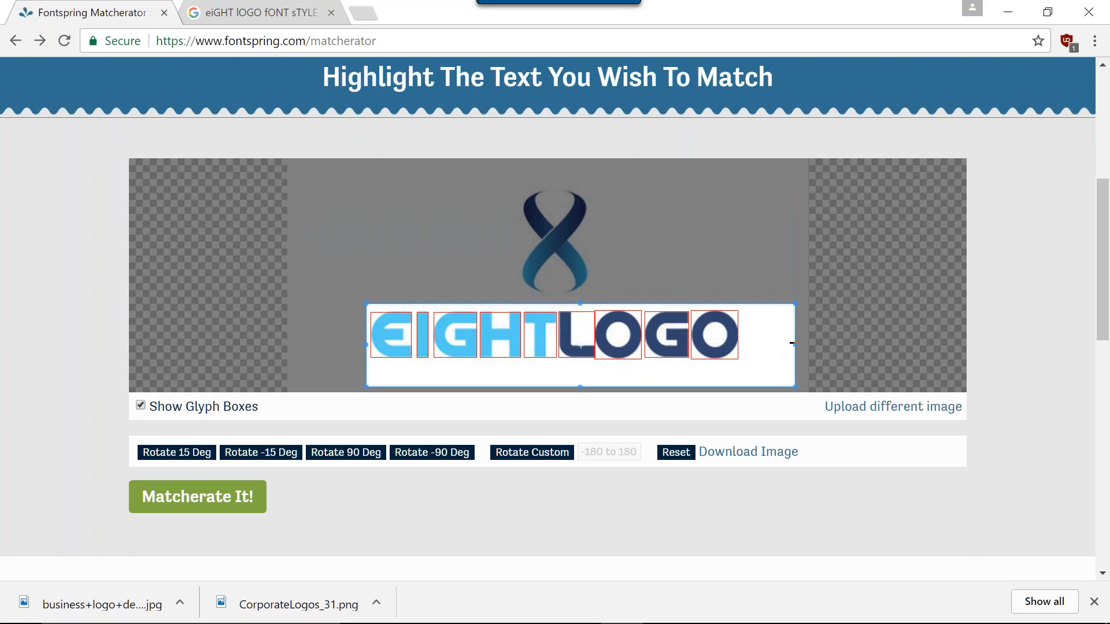
{"action": "left_click_drag", "start_coordinate": [796, 355], "coordinate": [744, 359]}
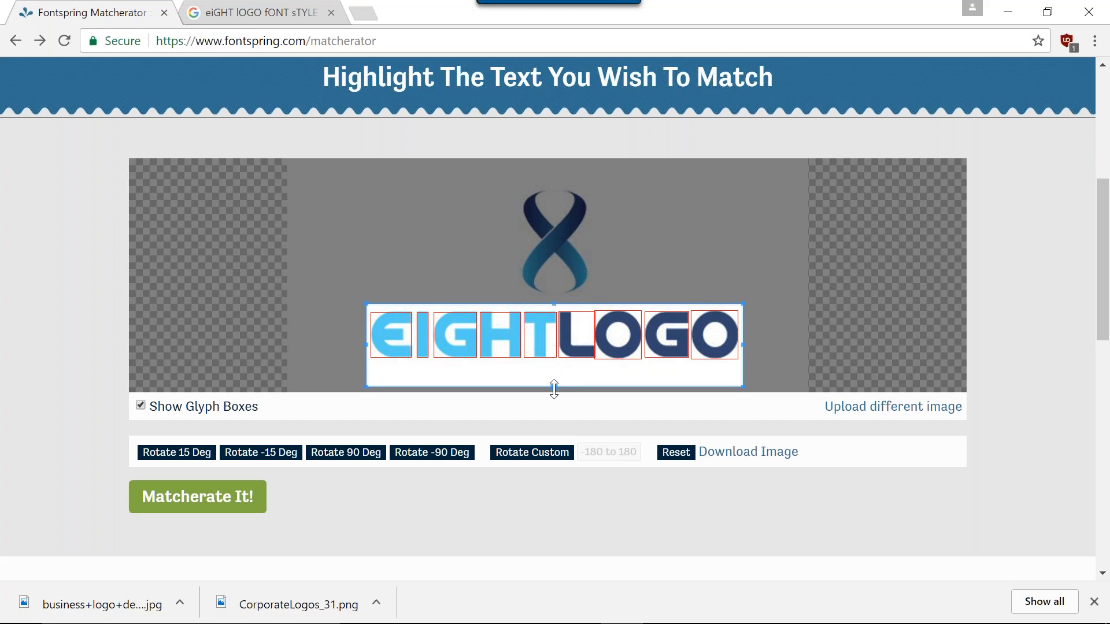
{"action": "left_click_drag", "start_coordinate": [554, 388], "coordinate": [554, 367]}
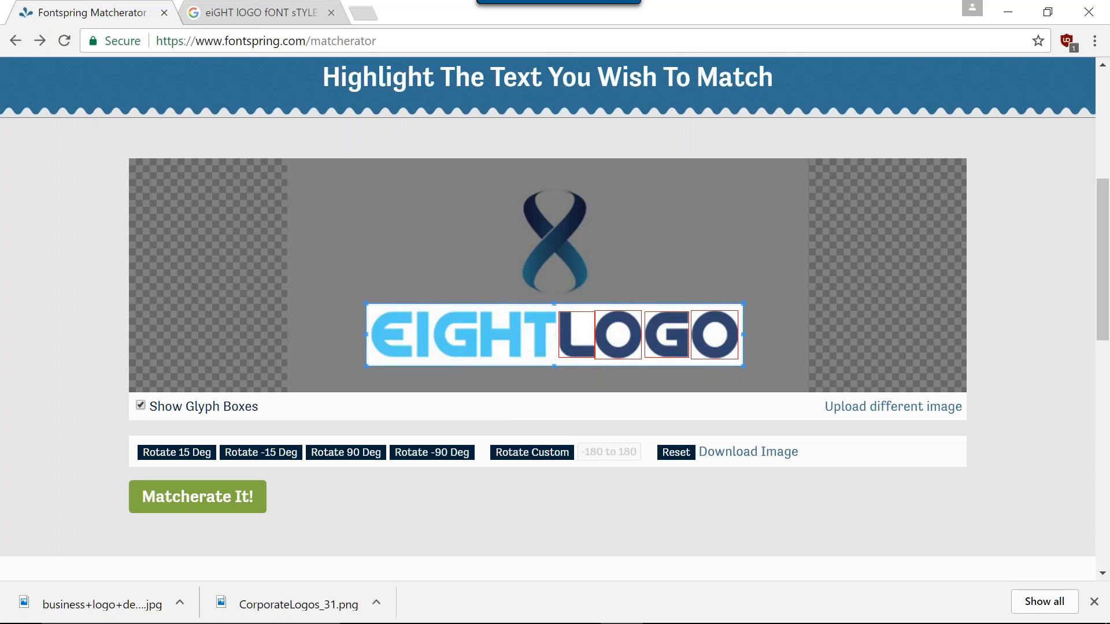
Enlarge the crop to leave a margin on all sides of the EIGHTLOGO lettering and run the font match
{"action": "left_click_drag", "start_coordinate": [557, 367], "coordinate": [554, 370]}
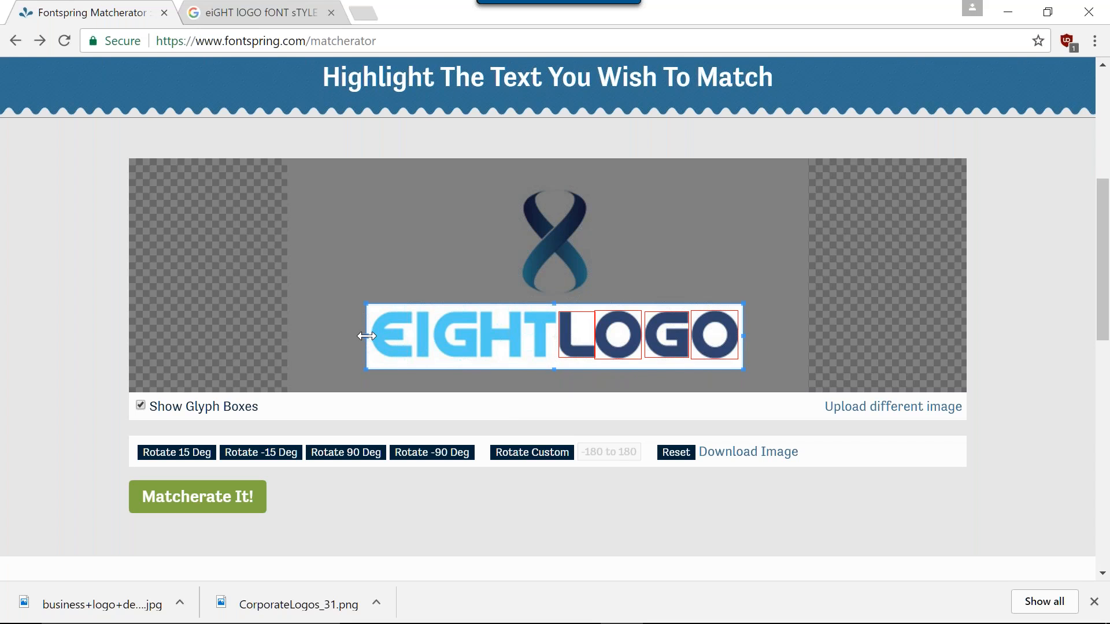
{"action": "left_click_drag", "start_coordinate": [366, 336], "coordinate": [341, 339]}
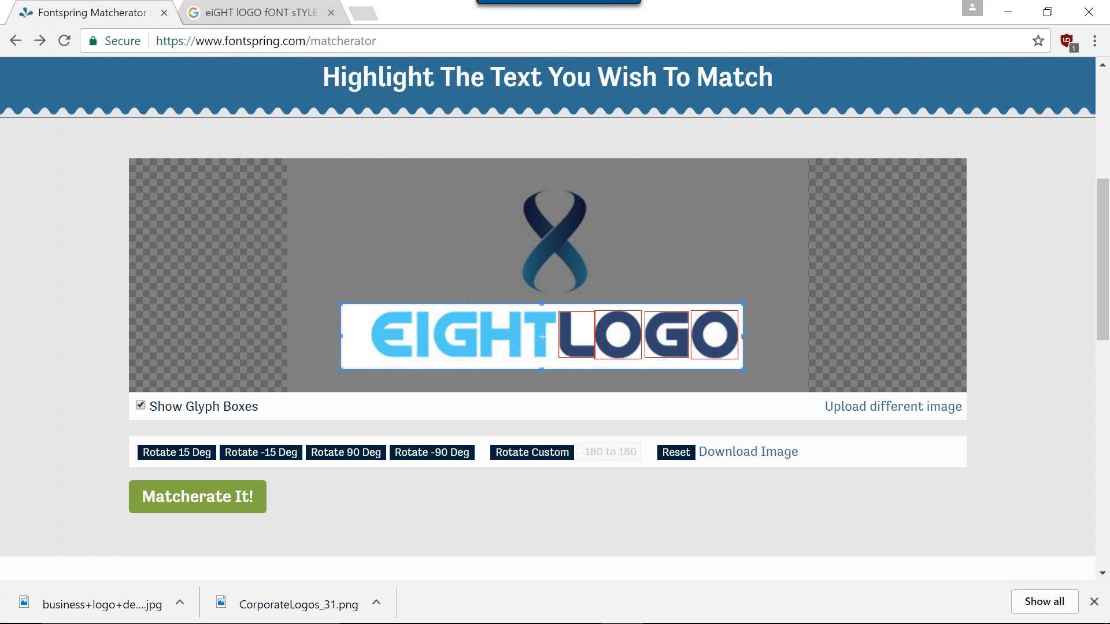
{"action": "left_click_drag", "start_coordinate": [745, 335], "coordinate": [769, 335]}
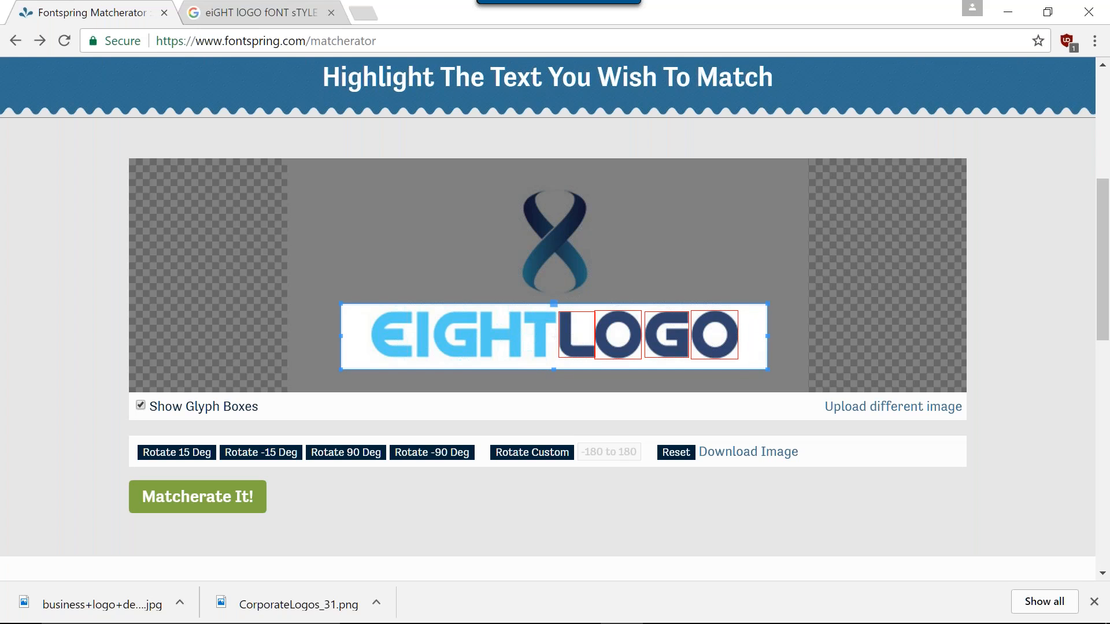
{"action": "left_click_drag", "start_coordinate": [554, 303], "coordinate": [557, 293]}
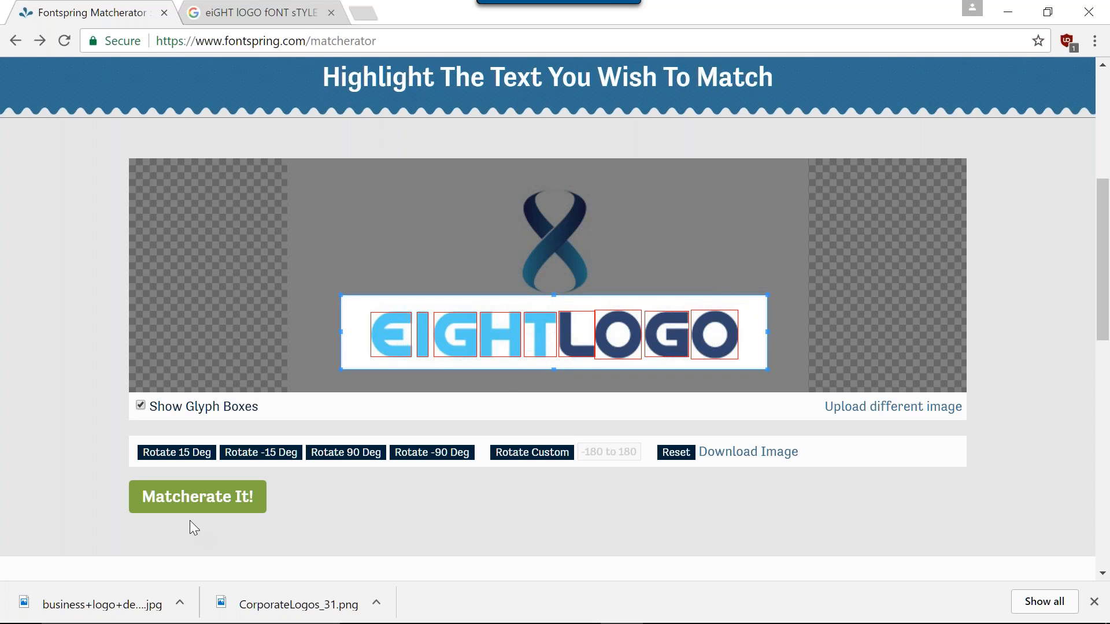
{"action": "left_click", "coordinate": [196, 498]}
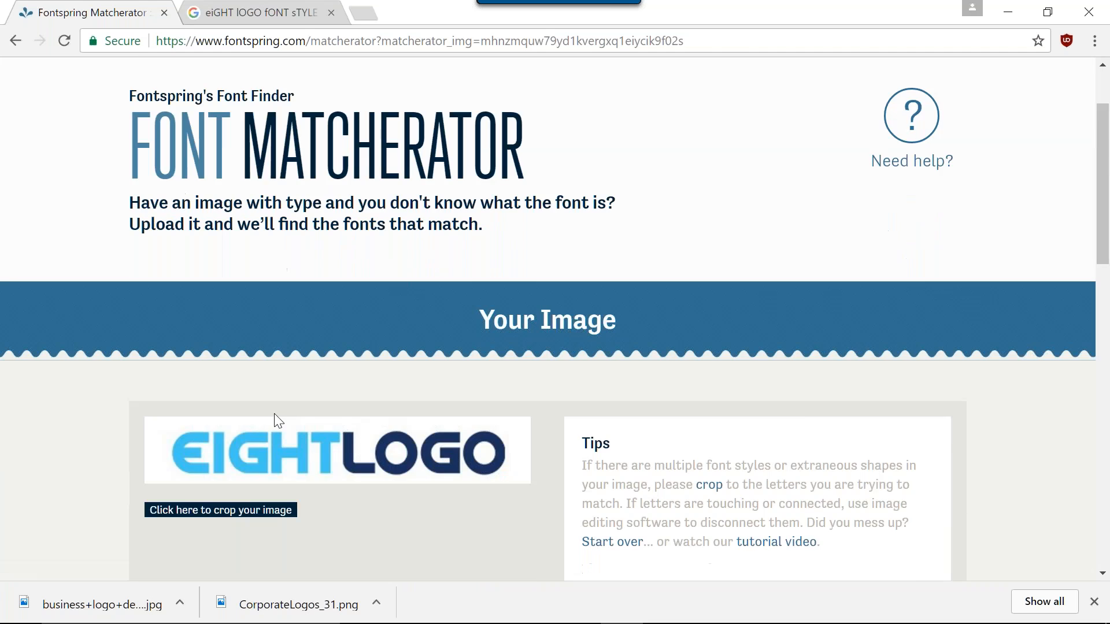
Examine the whole list of matching fonts, from Genplan Pro to Niveau Grotesk, against the EIGHTLOGO lettering
{"action": "scroll", "coordinate": [276, 410], "scroll_direction": "down", "scroll_amount": 9}
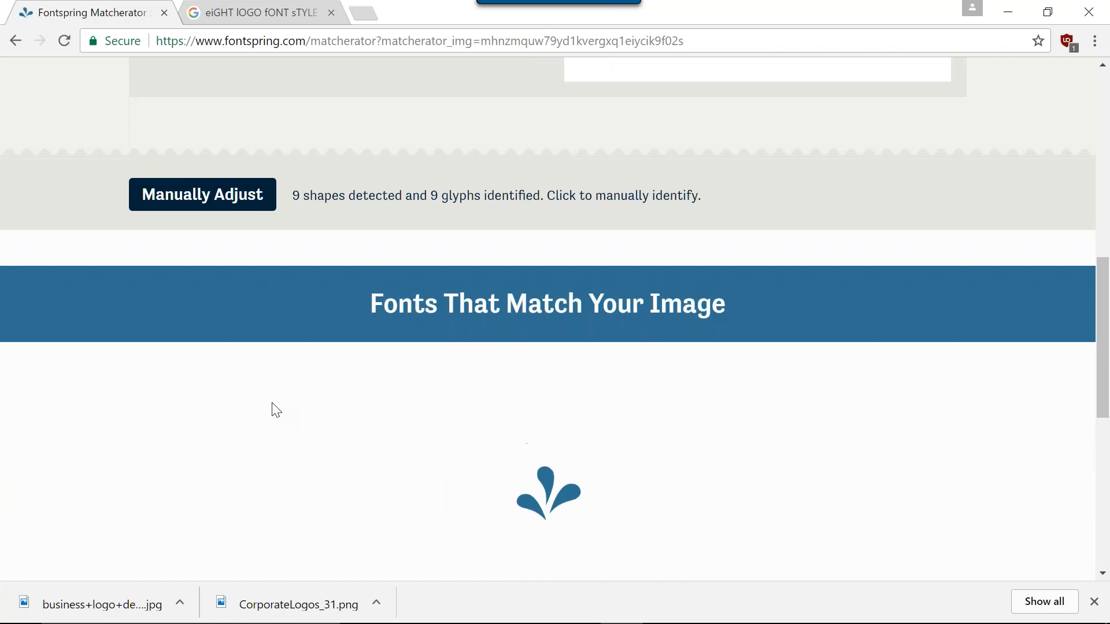
{"action": "scroll", "coordinate": [274, 407], "scroll_direction": "down", "scroll_amount": 4}
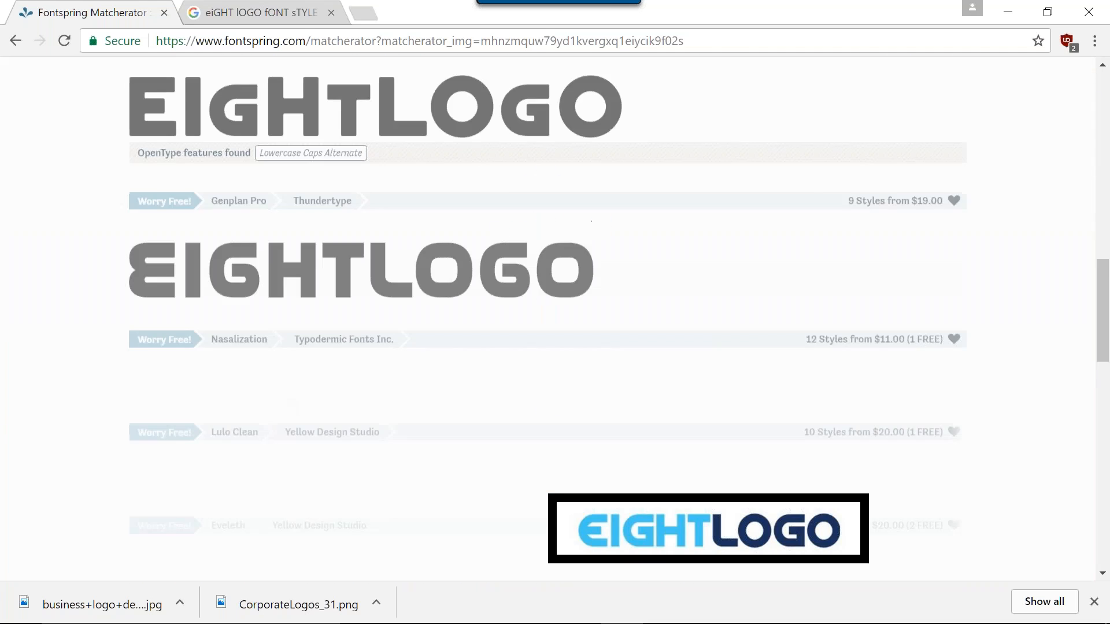
{"action": "scroll", "coordinate": [274, 408], "scroll_direction": "up", "scroll_amount": 4}
{"action": "scroll", "coordinate": [274, 408], "scroll_direction": "down", "scroll_amount": 1}
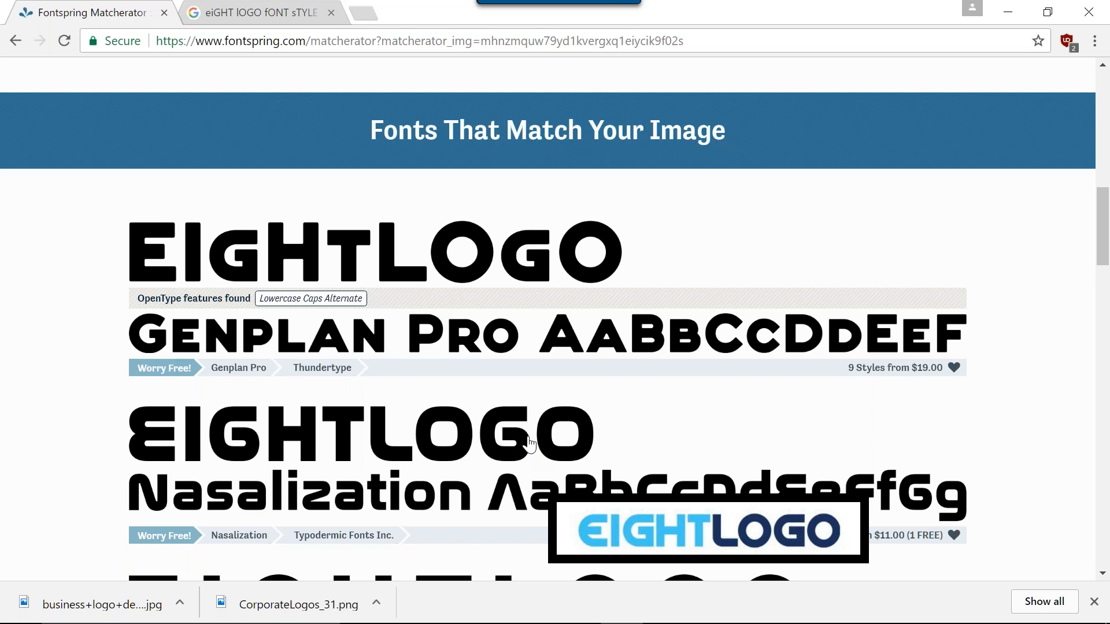
{"action": "scroll", "coordinate": [531, 448], "scroll_direction": "down", "scroll_amount": 2}
{"action": "scroll", "coordinate": [548, 347], "scroll_direction": "down", "scroll_amount": 2}
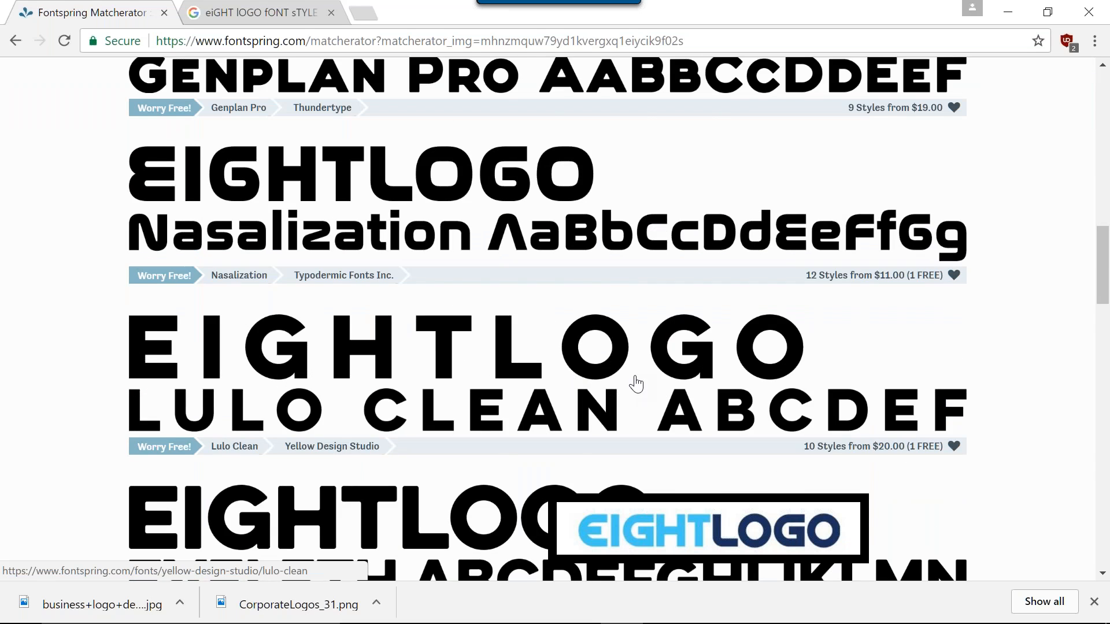
{"action": "scroll", "coordinate": [636, 384], "scroll_direction": "down", "scroll_amount": 9}
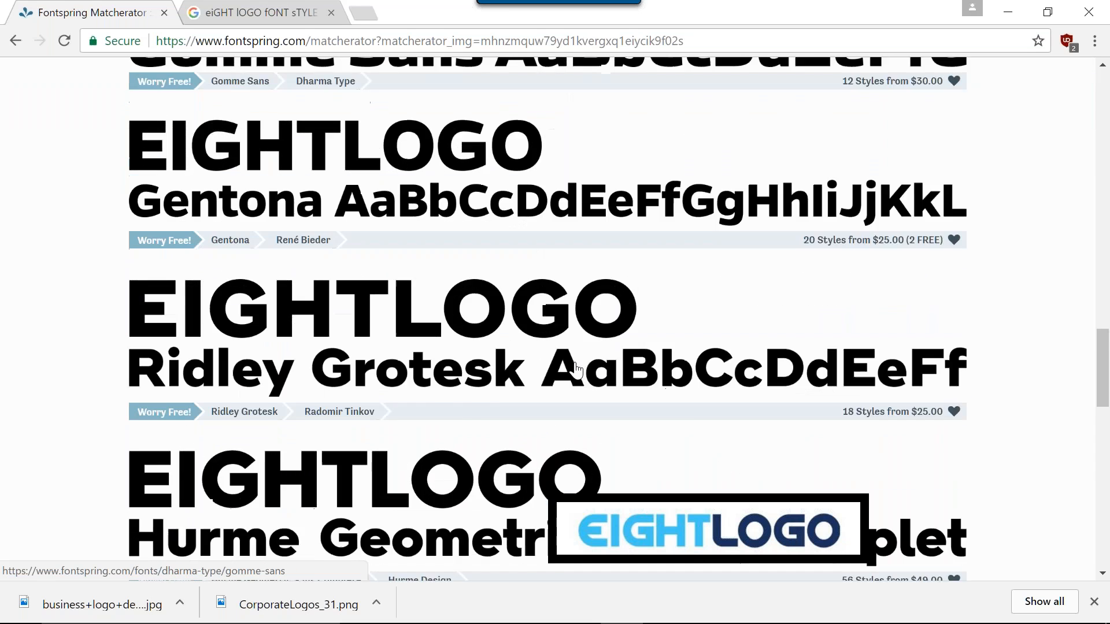
{"action": "scroll", "coordinate": [577, 369], "scroll_direction": "down", "scroll_amount": 13}
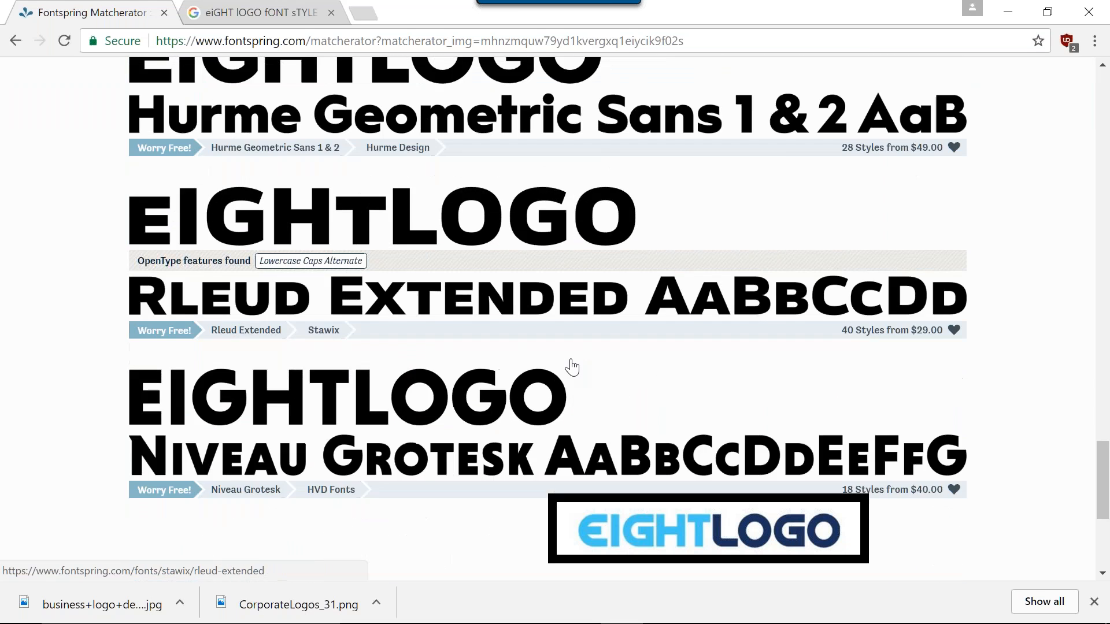
{"action": "scroll", "coordinate": [571, 367], "scroll_direction": "down", "scroll_amount": 3}
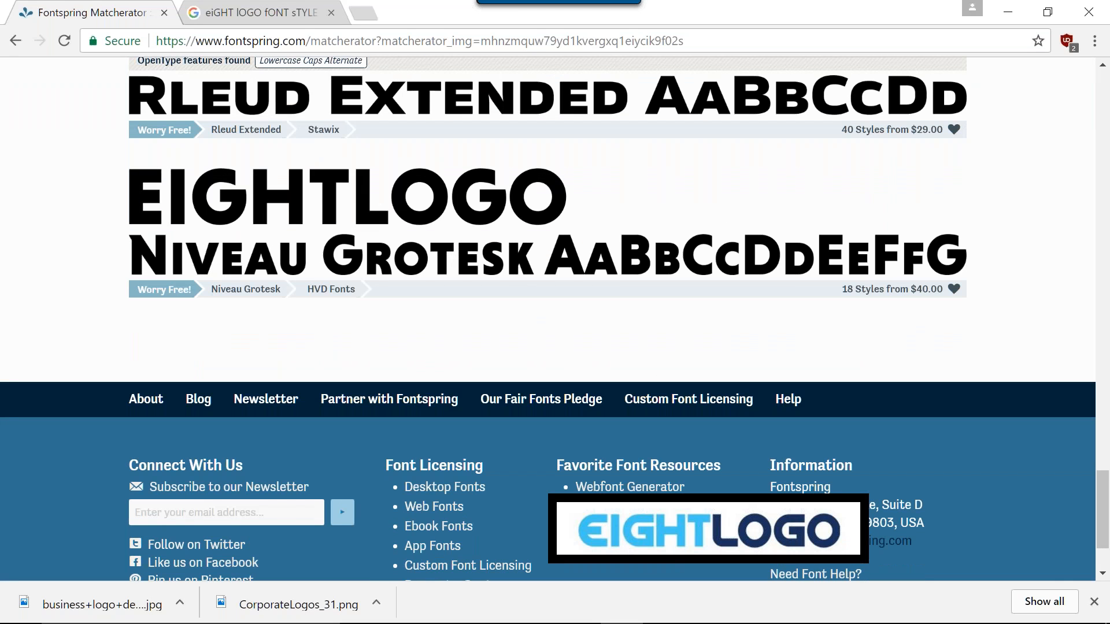
Go back over the matching fonts, comparing the letter shapes of Nasalization and the other candidates with the logo
{"action": "scroll", "coordinate": [571, 367], "scroll_direction": "up", "scroll_amount": 2}
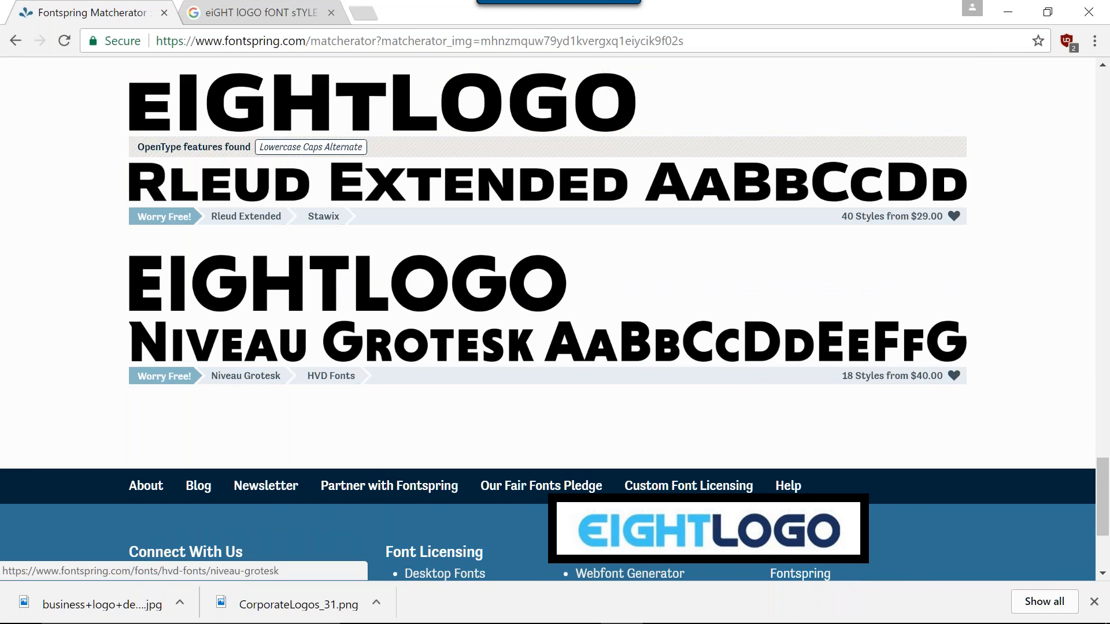
{"action": "scroll", "coordinate": [575, 362], "scroll_direction": "up", "scroll_amount": 12}
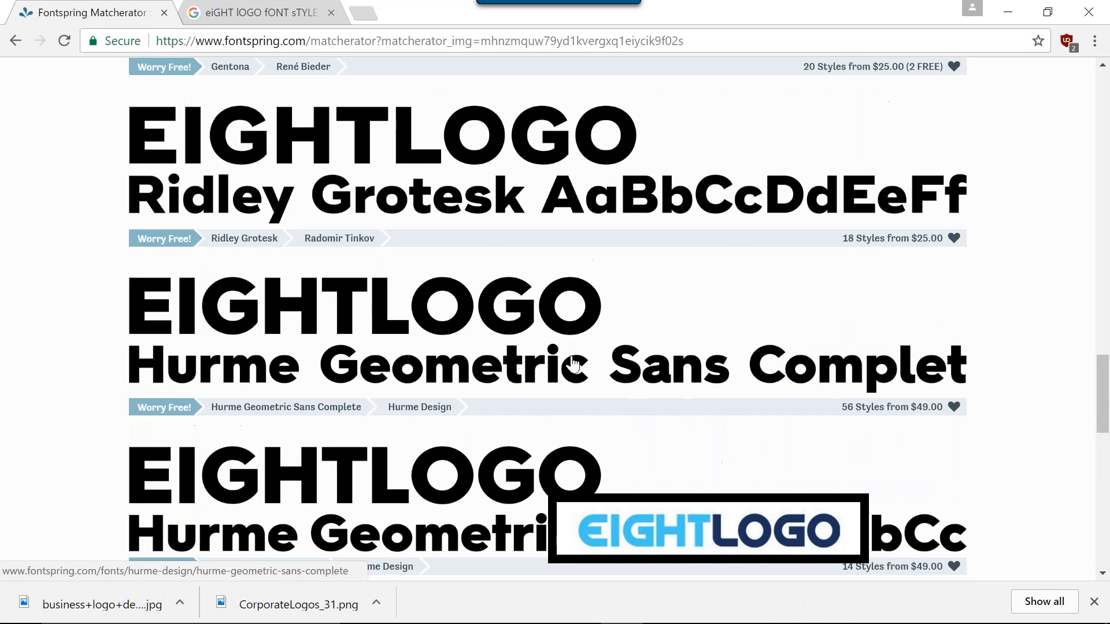
{"action": "scroll", "coordinate": [574, 362], "scroll_direction": "up", "scroll_amount": 8}
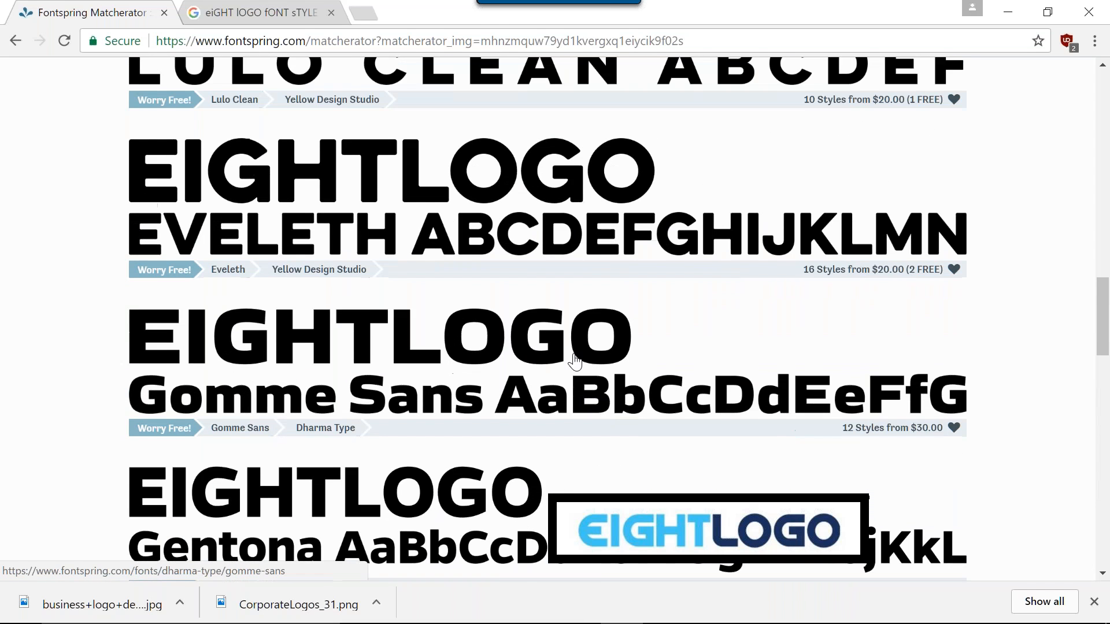
{"action": "scroll", "coordinate": [574, 362], "scroll_direction": "up", "scroll_amount": 3}
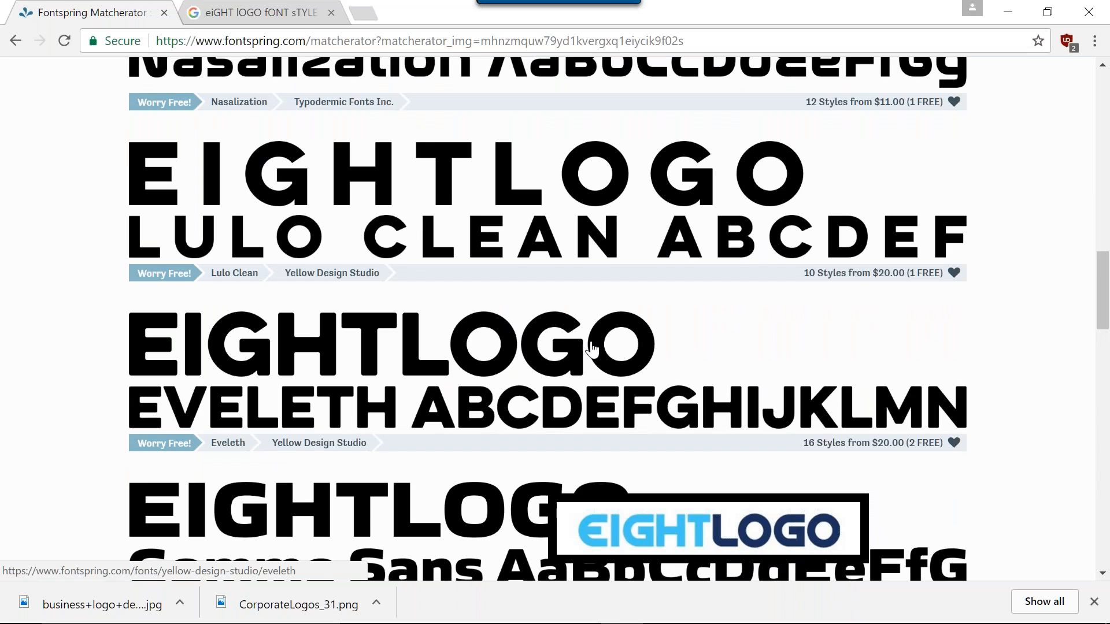
{"action": "scroll", "coordinate": [604, 322], "scroll_direction": "up", "scroll_amount": 6}
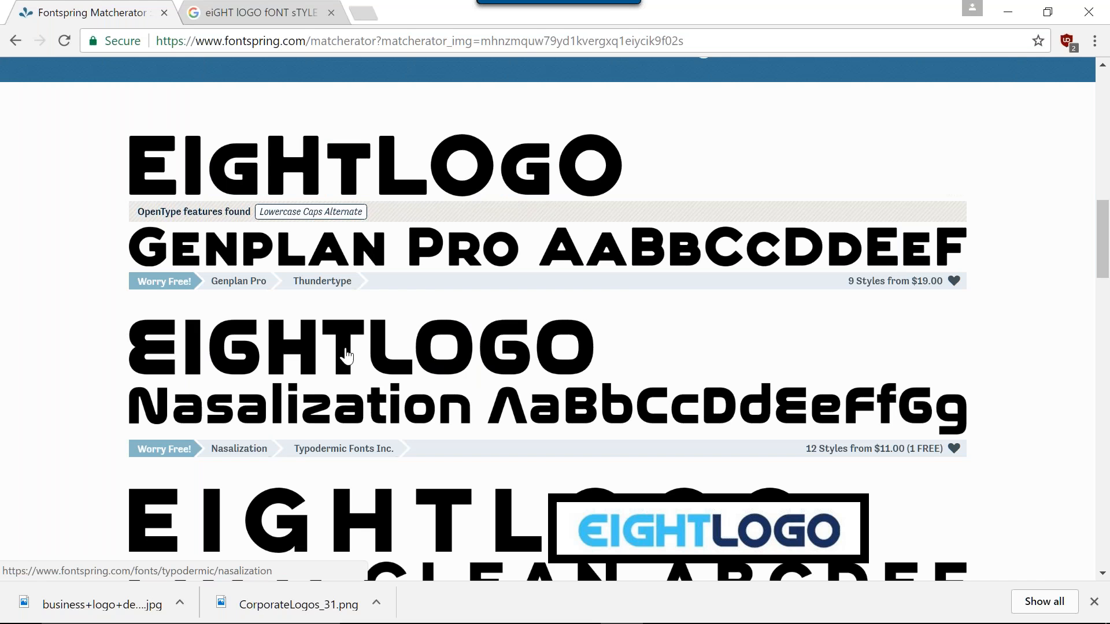
{"action": "scroll", "coordinate": [454, 374], "scroll_direction": "down", "scroll_amount": 3}
{"action": "scroll", "coordinate": [454, 375], "scroll_direction": "down", "scroll_amount": 10}
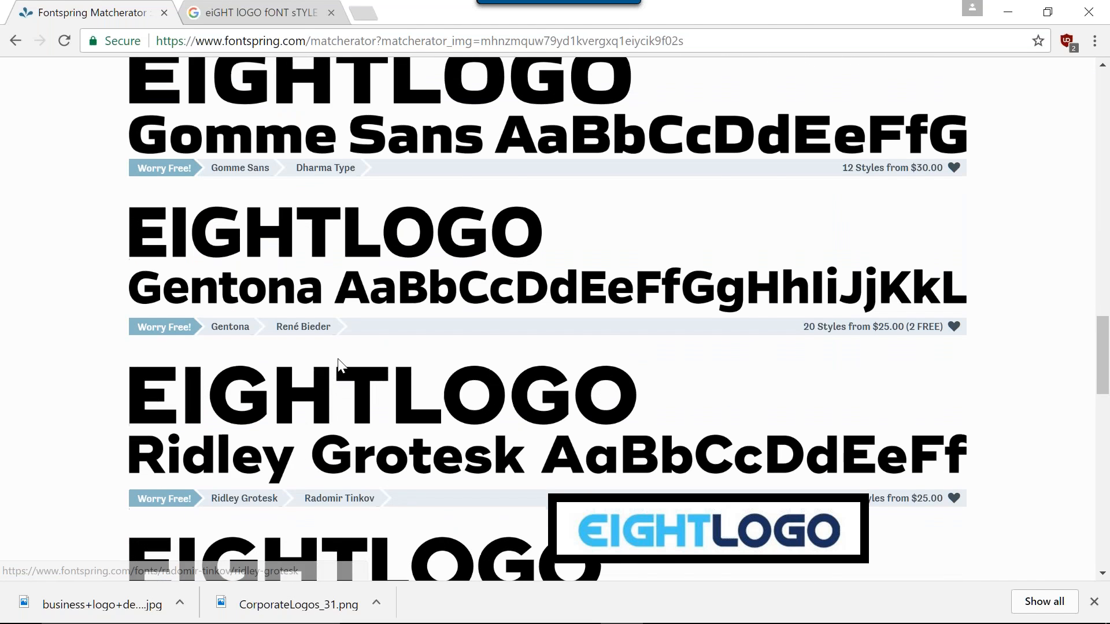
Go back to the Matcherator upload page and upload the business+logo+design+18+9 image from the Desktop
{"action": "scroll", "coordinate": [336, 367], "scroll_direction": "down", "scroll_amount": 5}
{"action": "scroll", "coordinate": [336, 367], "scroll_direction": "up", "scroll_amount": 3}
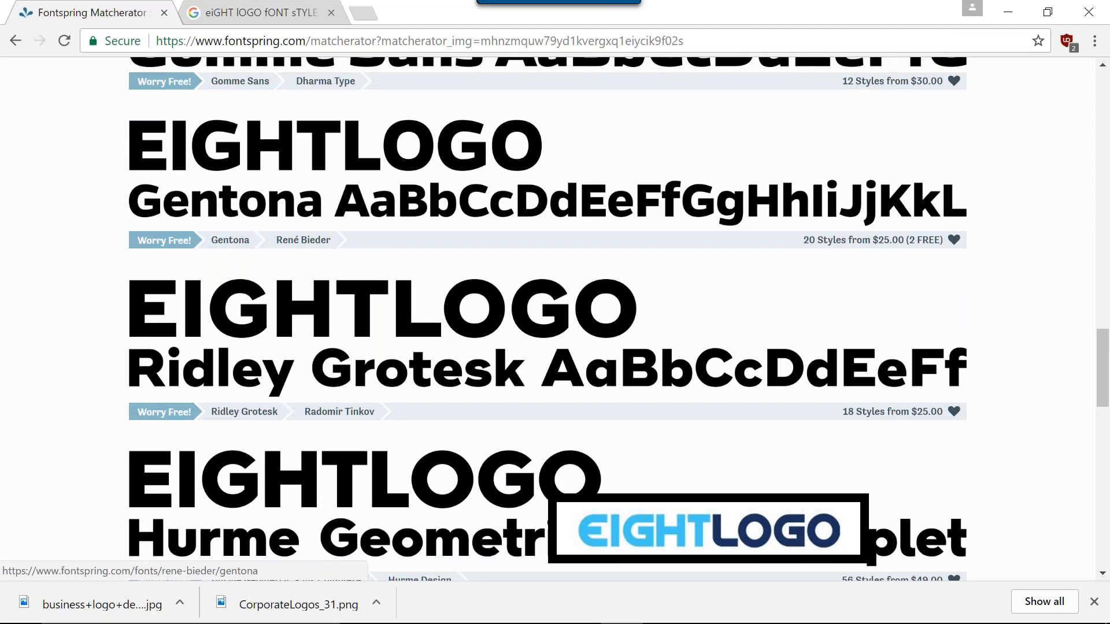
{"action": "left_click", "coordinate": [16, 41]}
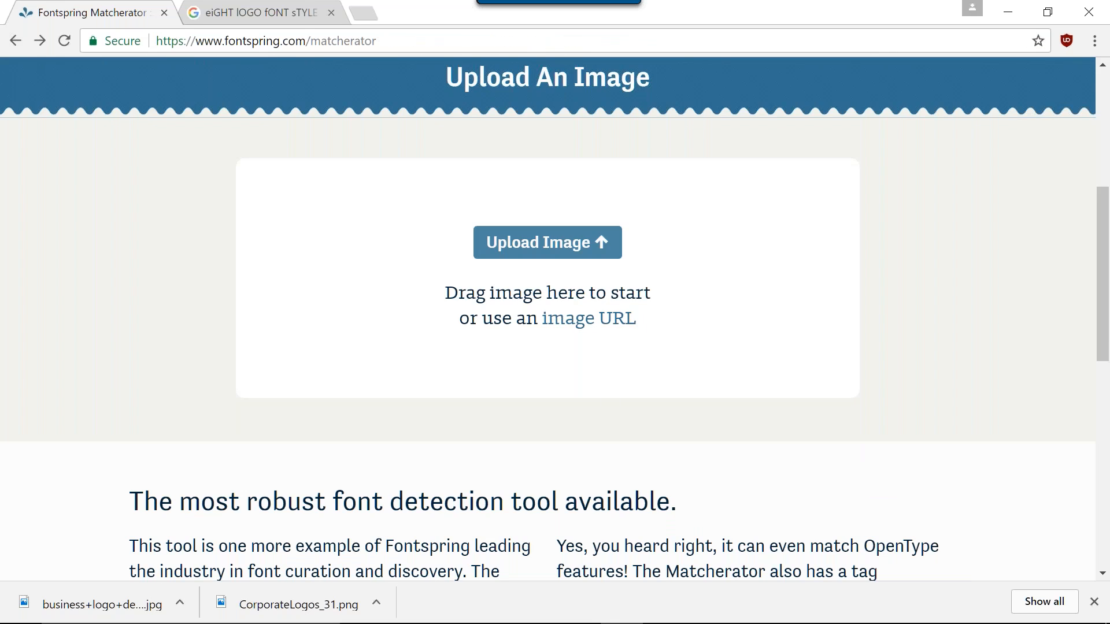
{"action": "left_click", "coordinate": [565, 248]}
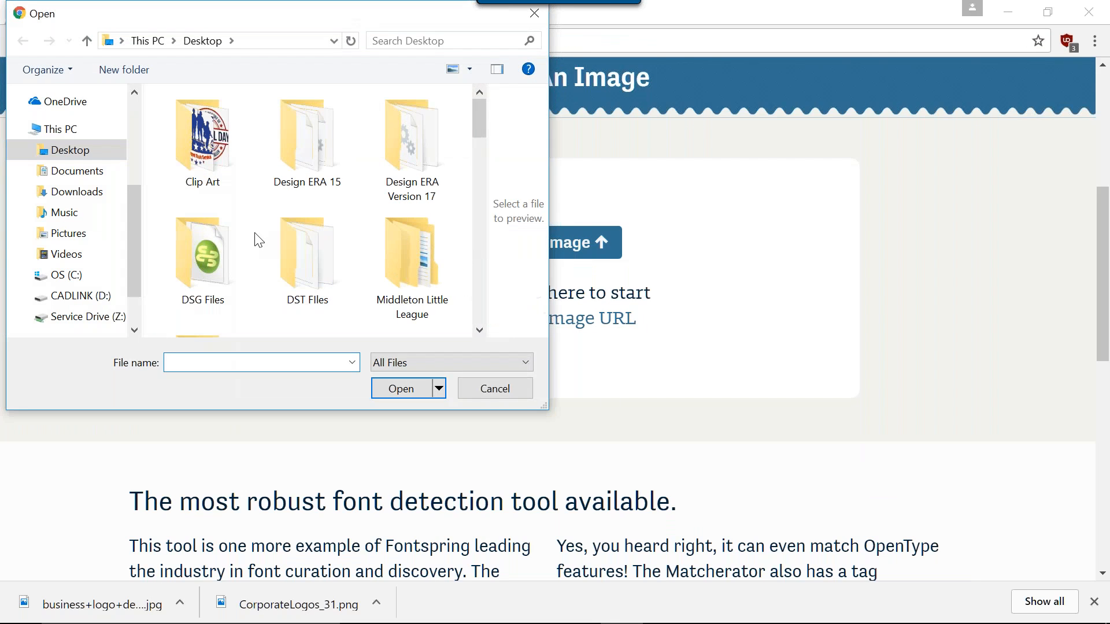
{"action": "left_click_drag", "start_coordinate": [471, 120], "coordinate": [467, 187]}
{"action": "left_click", "coordinate": [187, 218]}
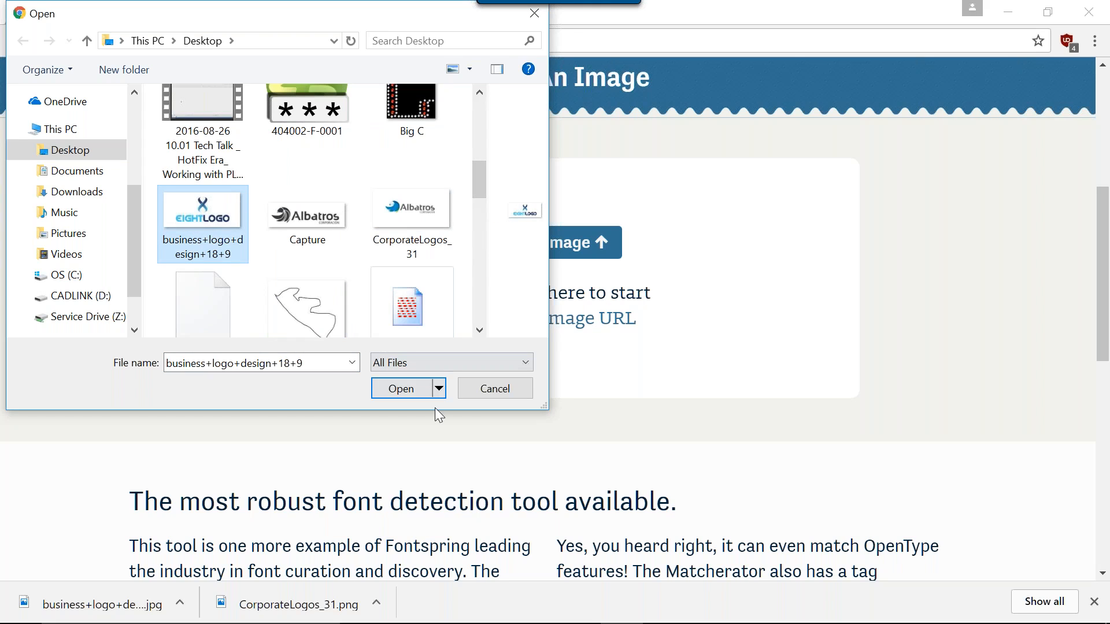
{"action": "left_click", "coordinate": [413, 387]}
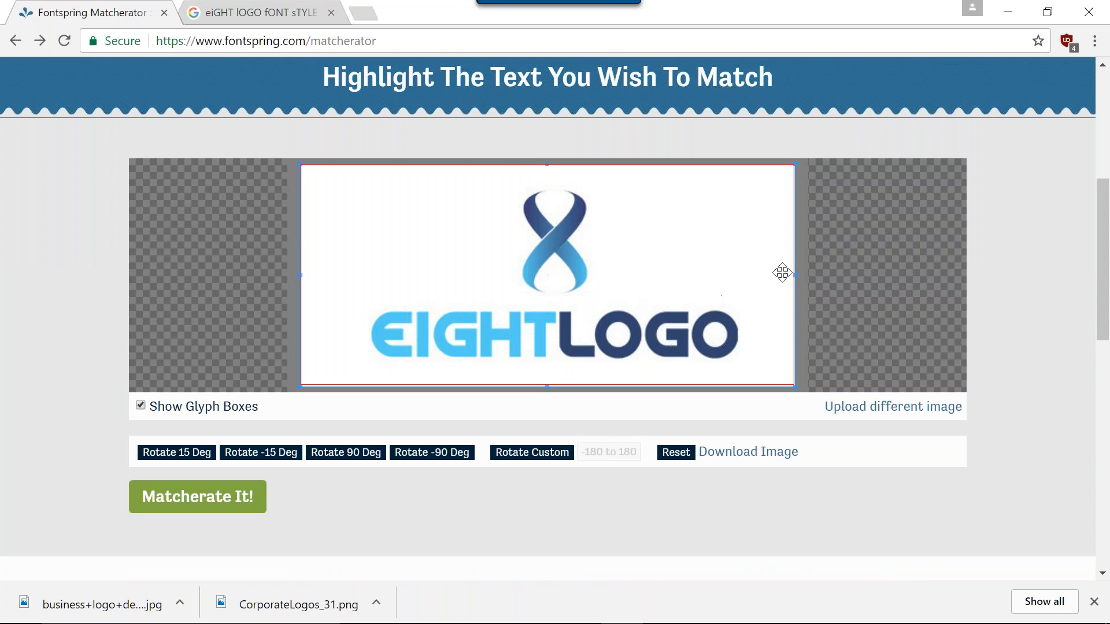
Crop the uploaded logo to a full-height strip containing only the first letter E and run the font match
{"action": "left_click_drag", "start_coordinate": [795, 275], "coordinate": [418, 301]}
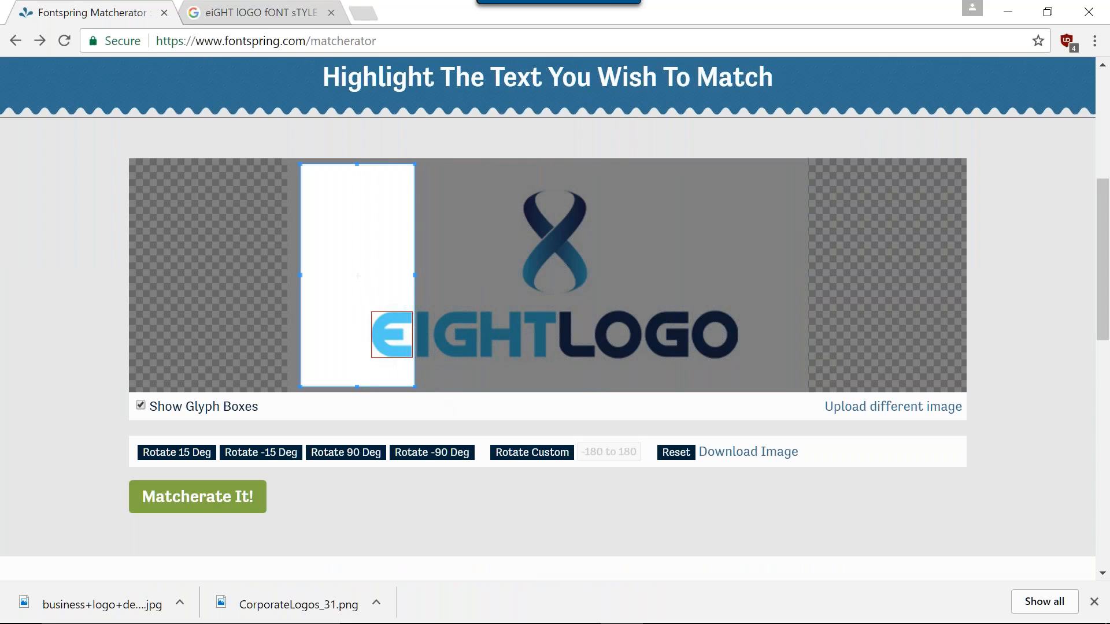
{"action": "left_click", "coordinate": [169, 497]}
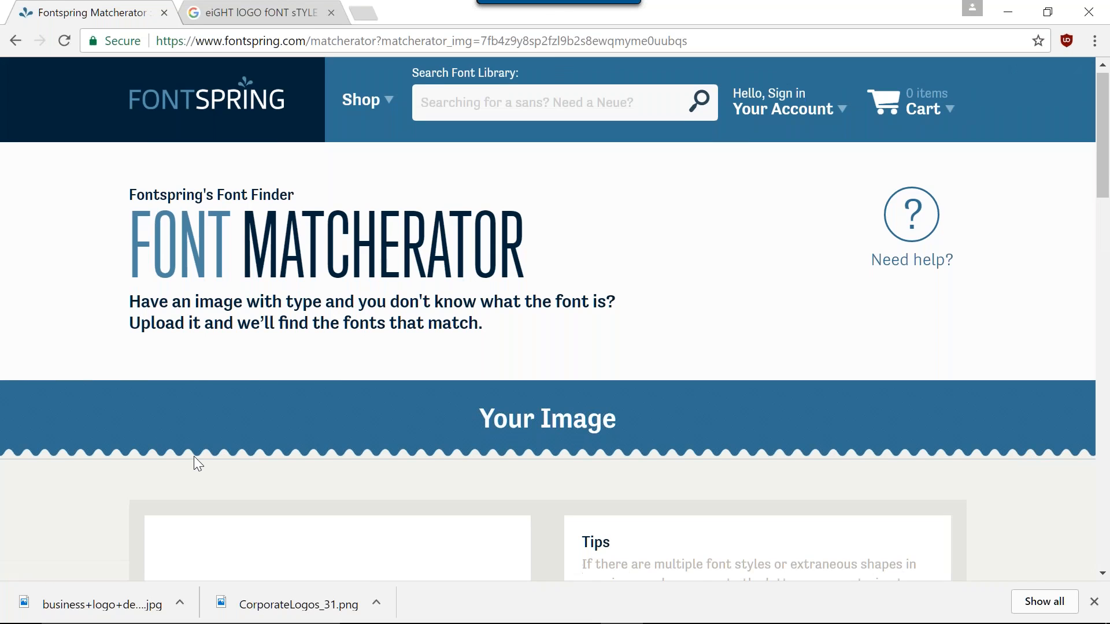
{"action": "scroll", "coordinate": [194, 457], "scroll_direction": "down", "scroll_amount": 3}
{"action": "scroll", "coordinate": [457, 255], "scroll_direction": "down", "scroll_amount": 2}
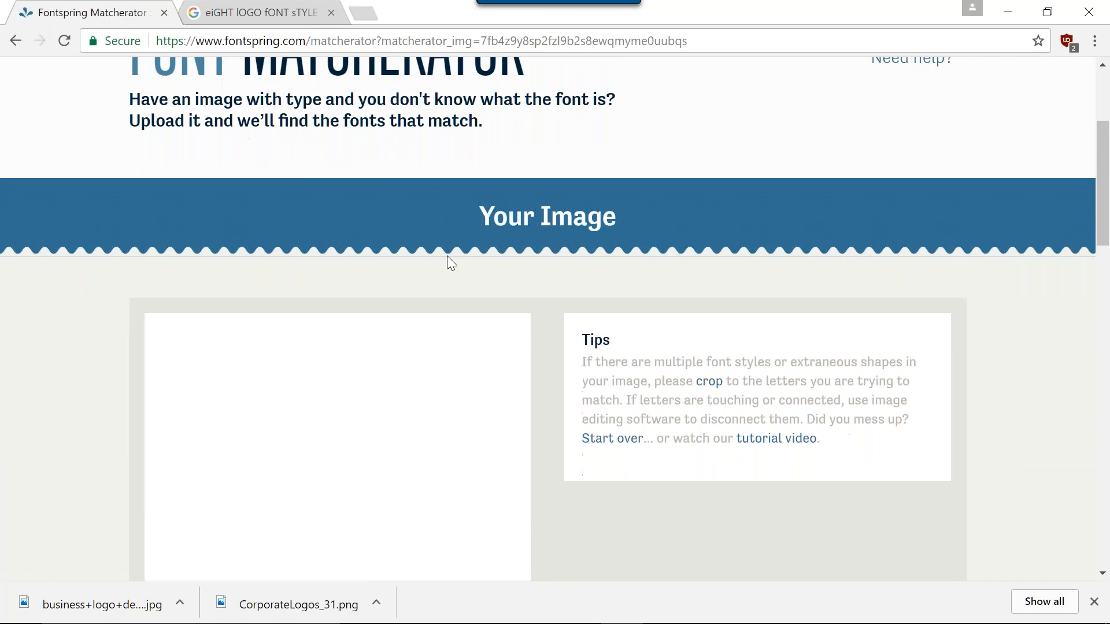
{"action": "scroll", "coordinate": [412, 238], "scroll_direction": "down", "scroll_amount": 7}
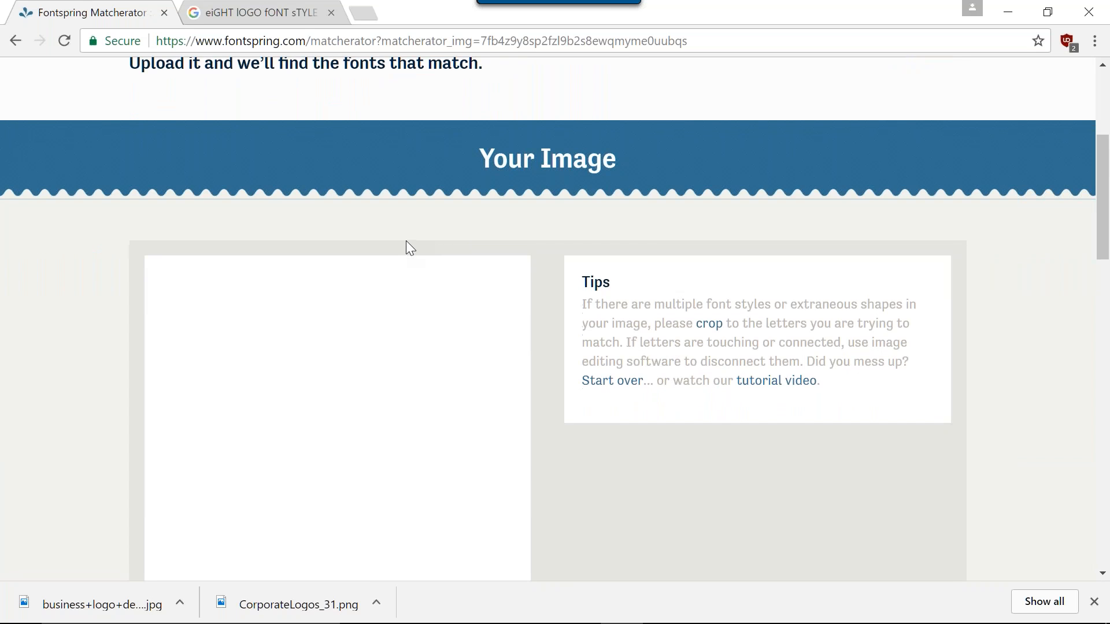
{"action": "scroll", "coordinate": [418, 252], "scroll_direction": "down", "scroll_amount": 7}
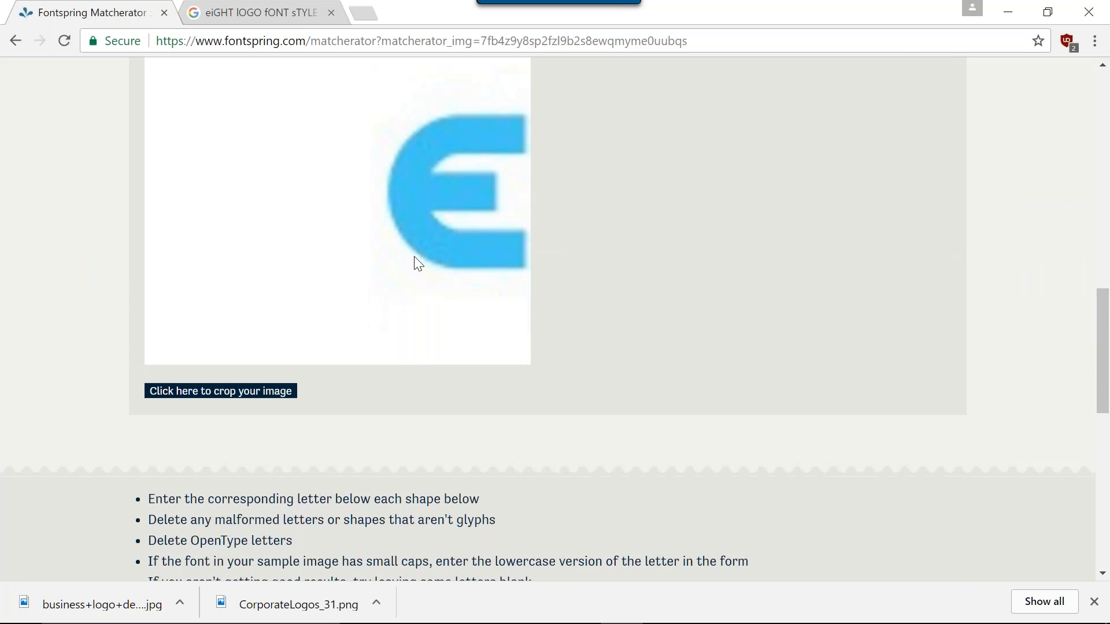
{"action": "scroll", "coordinate": [425, 261], "scroll_direction": "down", "scroll_amount": 2}
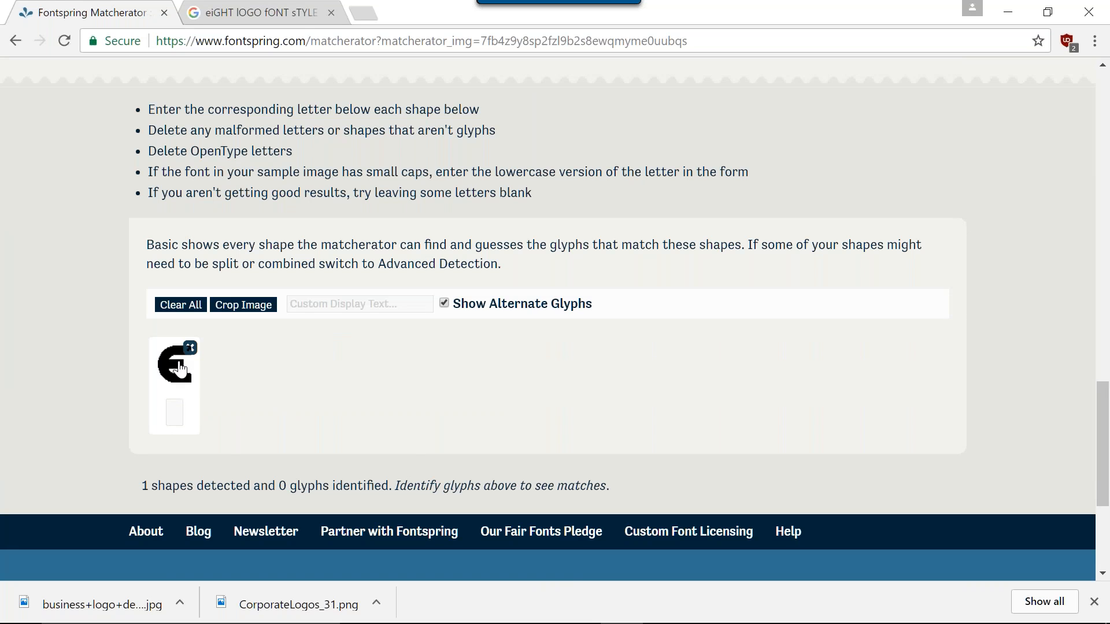
Clear the detected E shape from the glyph list
{"action": "scroll", "coordinate": [198, 355], "scroll_direction": "up", "scroll_amount": 9}
{"action": "scroll", "coordinate": [206, 351], "scroll_direction": "down", "scroll_amount": 7}
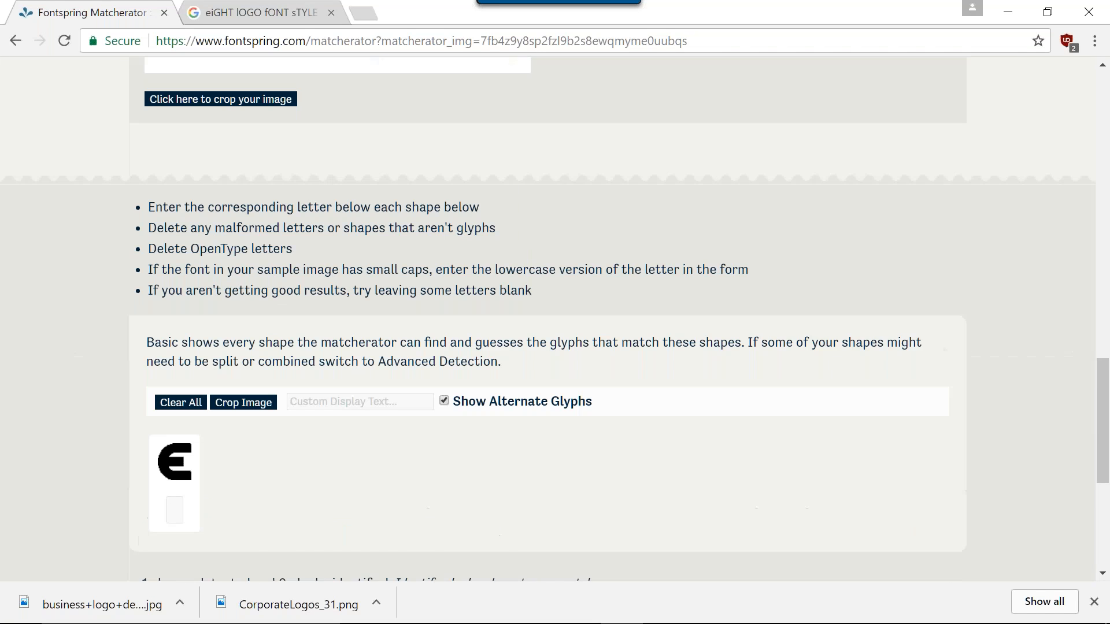
{"action": "scroll", "coordinate": [188, 391], "scroll_direction": "down", "scroll_amount": 2}
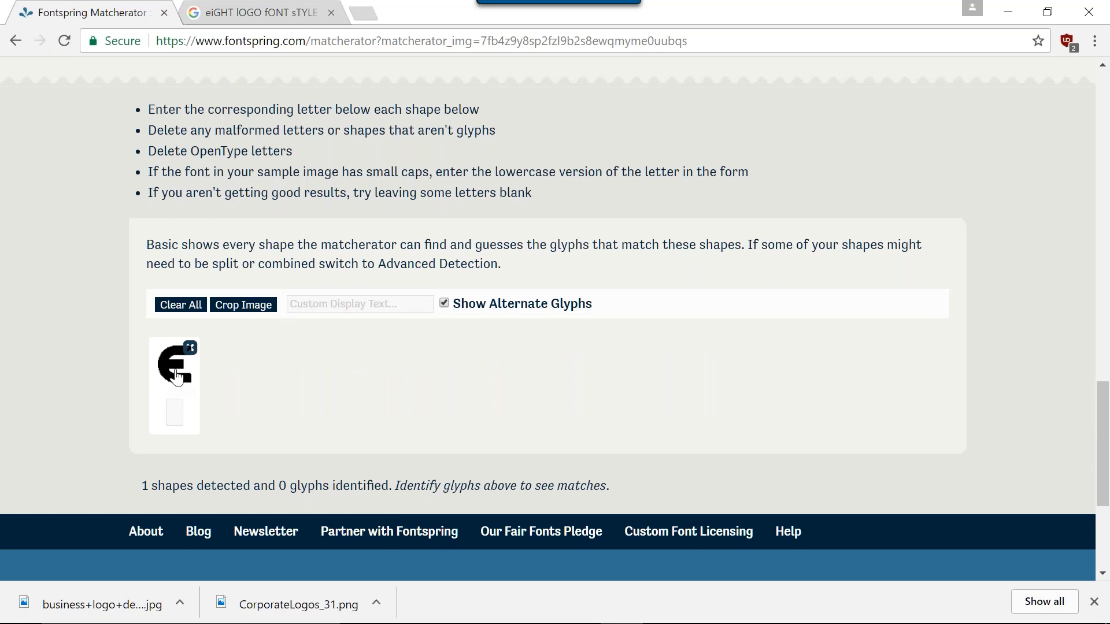
{"action": "scroll", "coordinate": [178, 377], "scroll_direction": "down", "scroll_amount": 3}
{"action": "scroll", "coordinate": [182, 376], "scroll_direction": "up", "scroll_amount": 5}
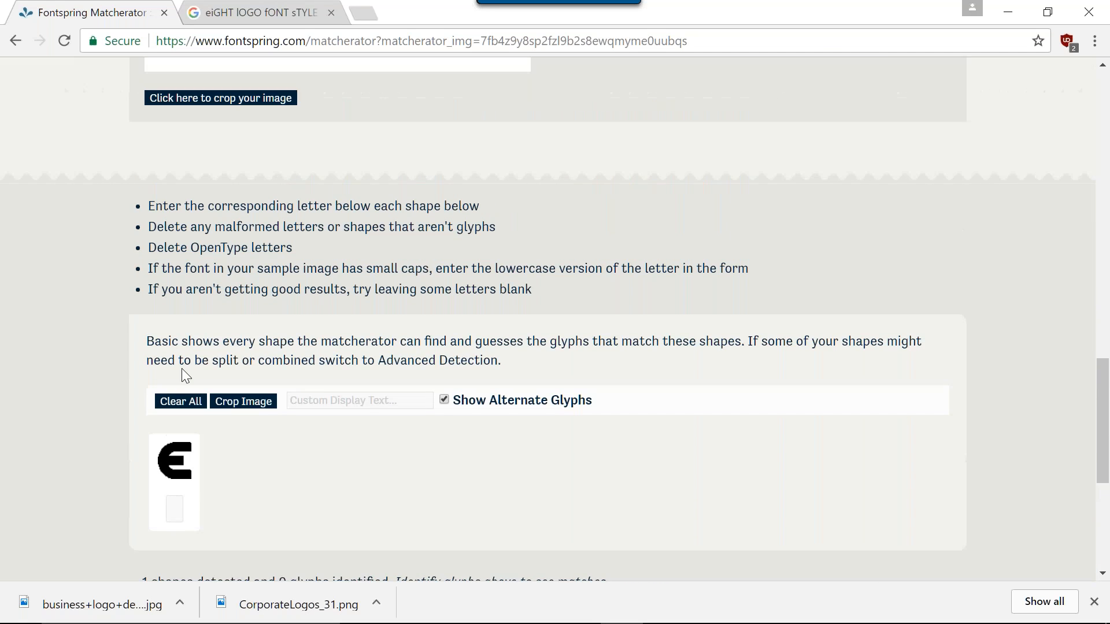
{"action": "scroll", "coordinate": [181, 369], "scroll_direction": "down", "scroll_amount": 3}
{"action": "left_click", "coordinate": [190, 272]}
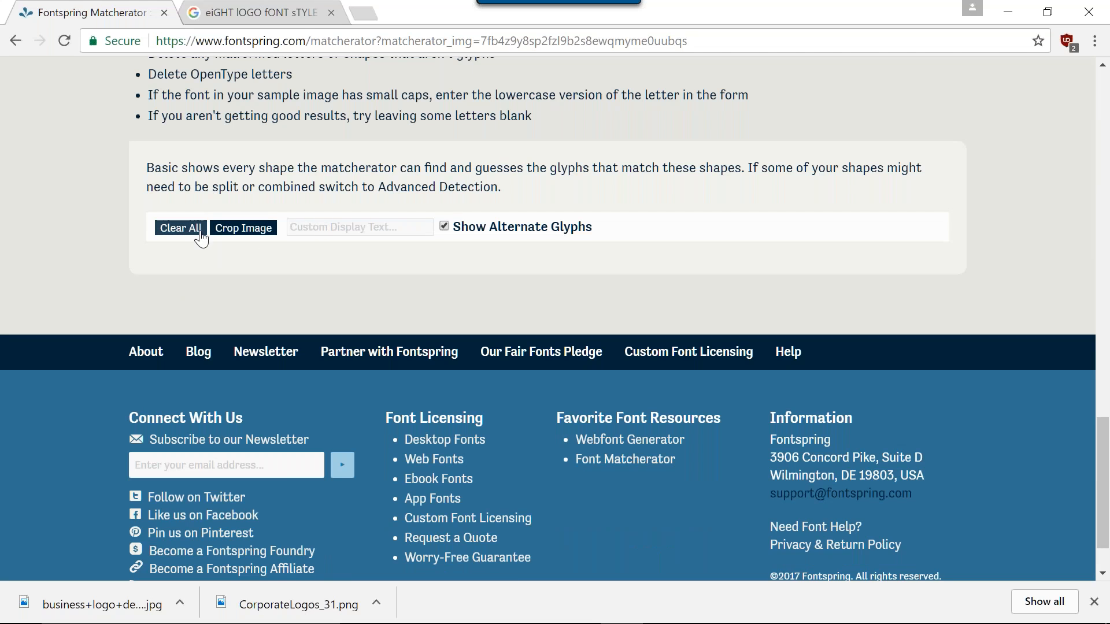
Crop the image again closely around the letter E, removing the empty space, and rerun the font match
{"action": "left_click", "coordinate": [240, 227]}
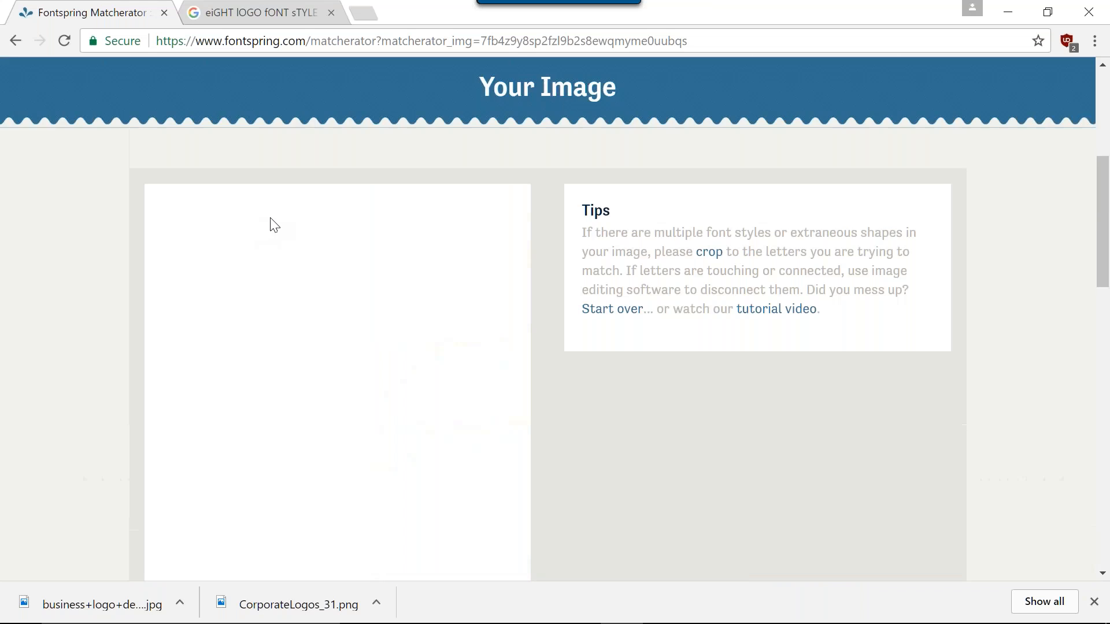
{"action": "scroll", "coordinate": [285, 218], "scroll_direction": "down", "scroll_amount": 5}
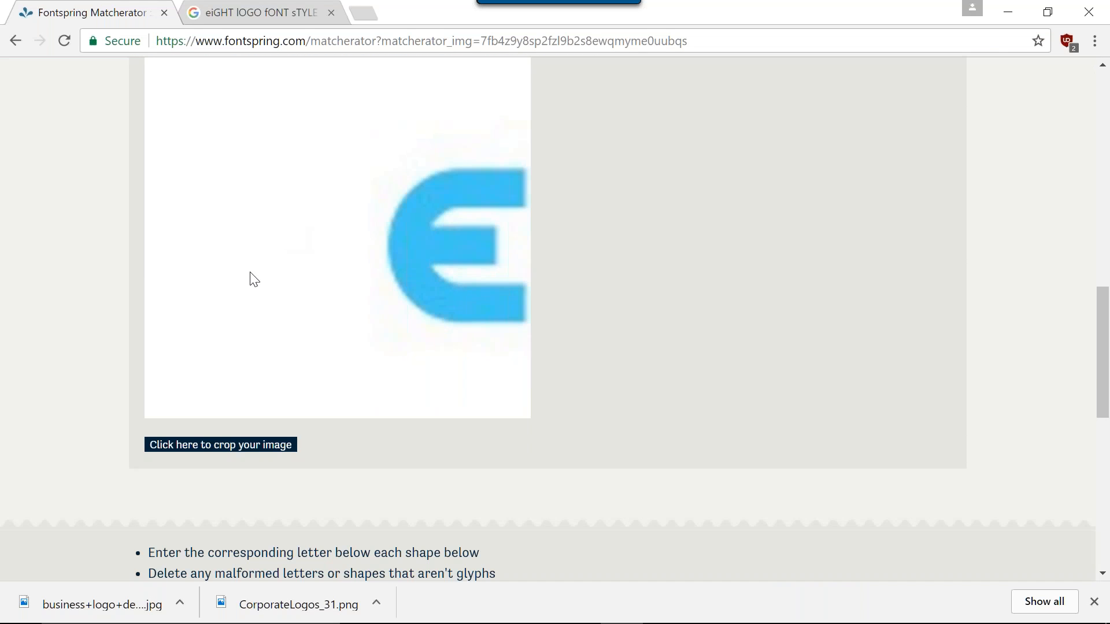
{"action": "left_click", "coordinate": [220, 444]}
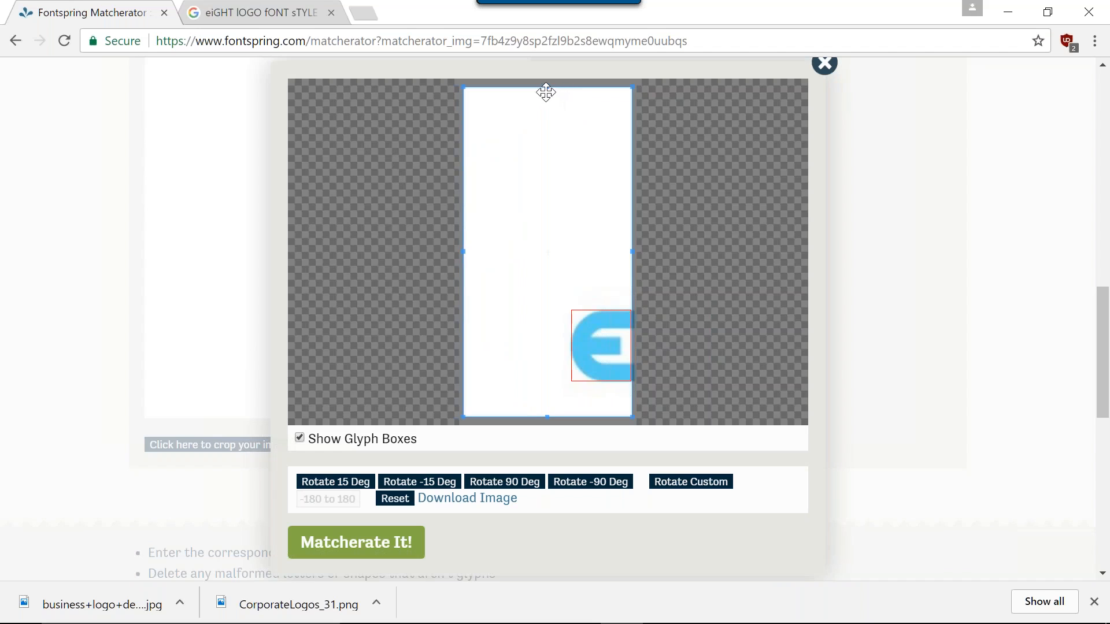
{"action": "left_click_drag", "start_coordinate": [546, 85], "coordinate": [544, 292]}
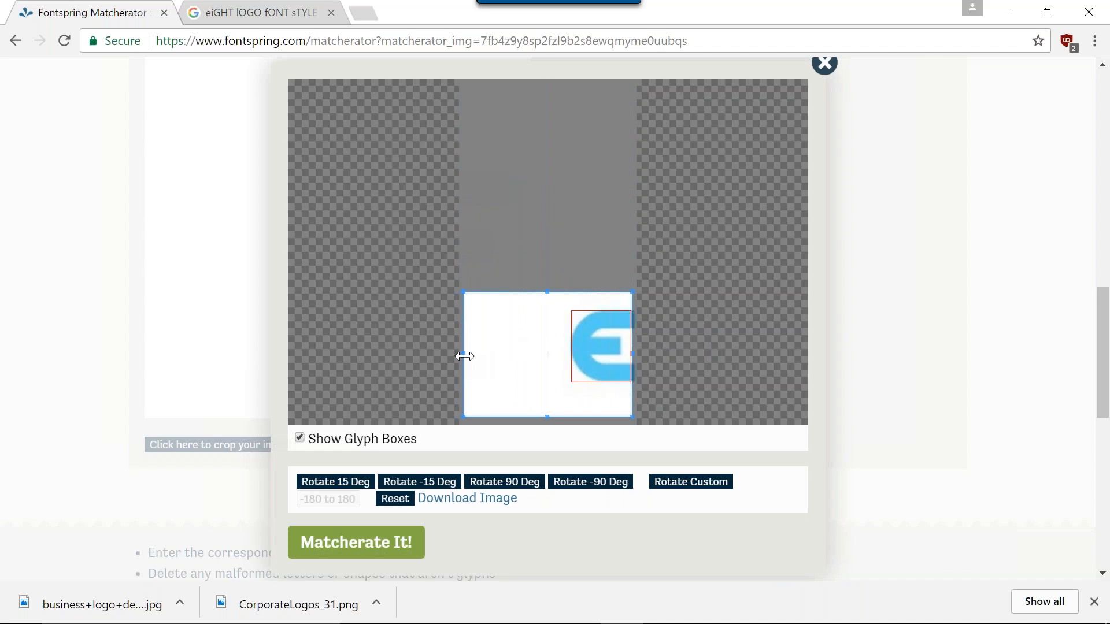
{"action": "left_click_drag", "start_coordinate": [463, 355], "coordinate": [557, 354]}
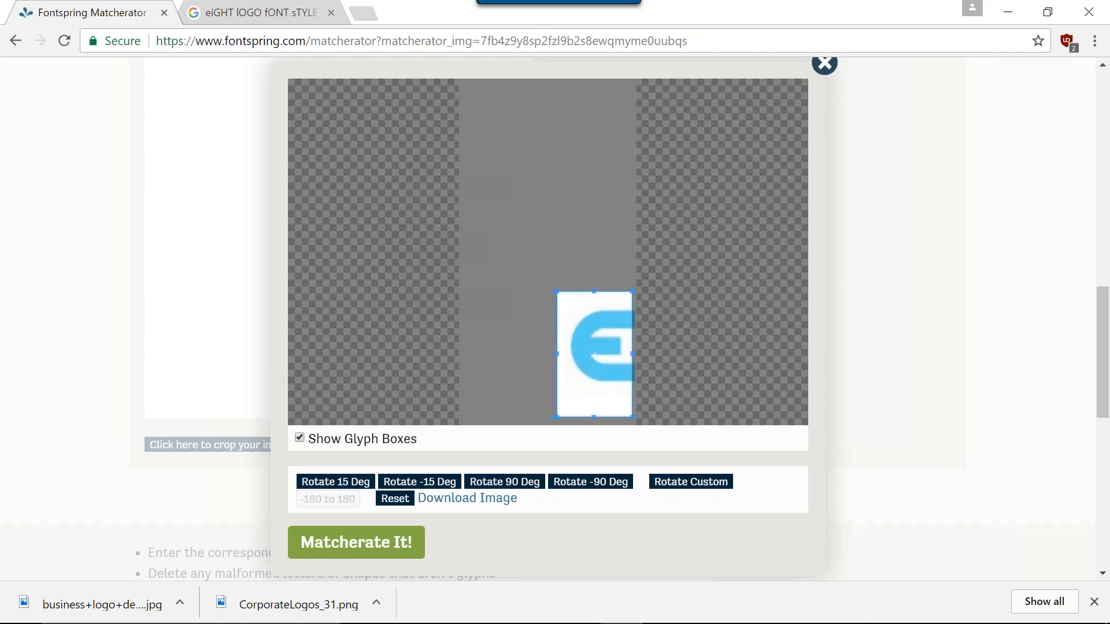
{"action": "left_click_drag", "start_coordinate": [601, 417], "coordinate": [595, 397]}
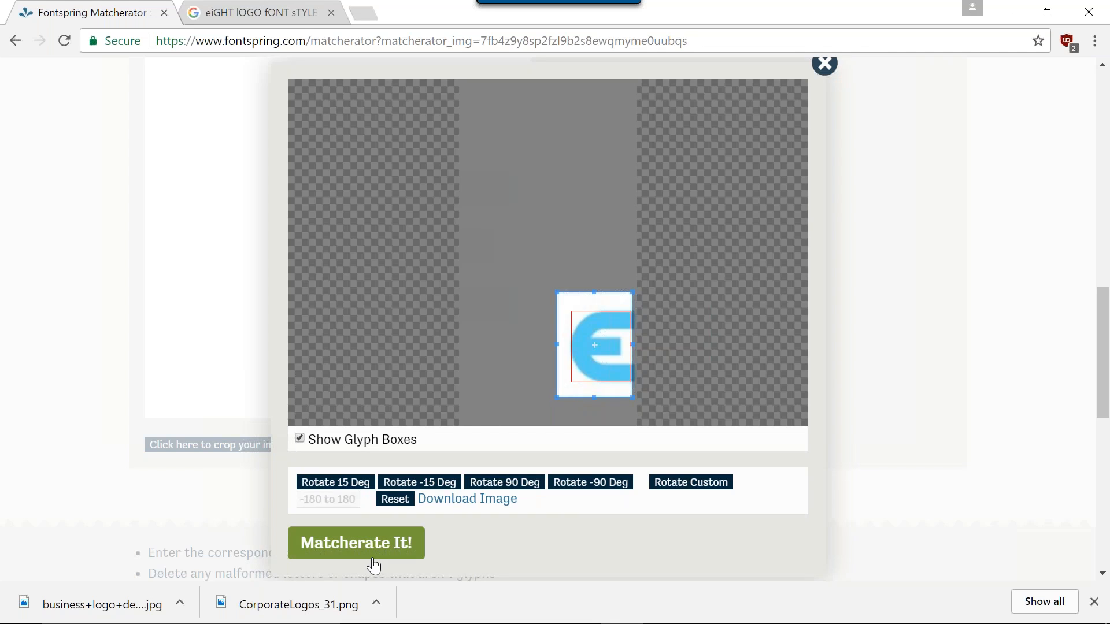
{"action": "left_click", "coordinate": [371, 560]}
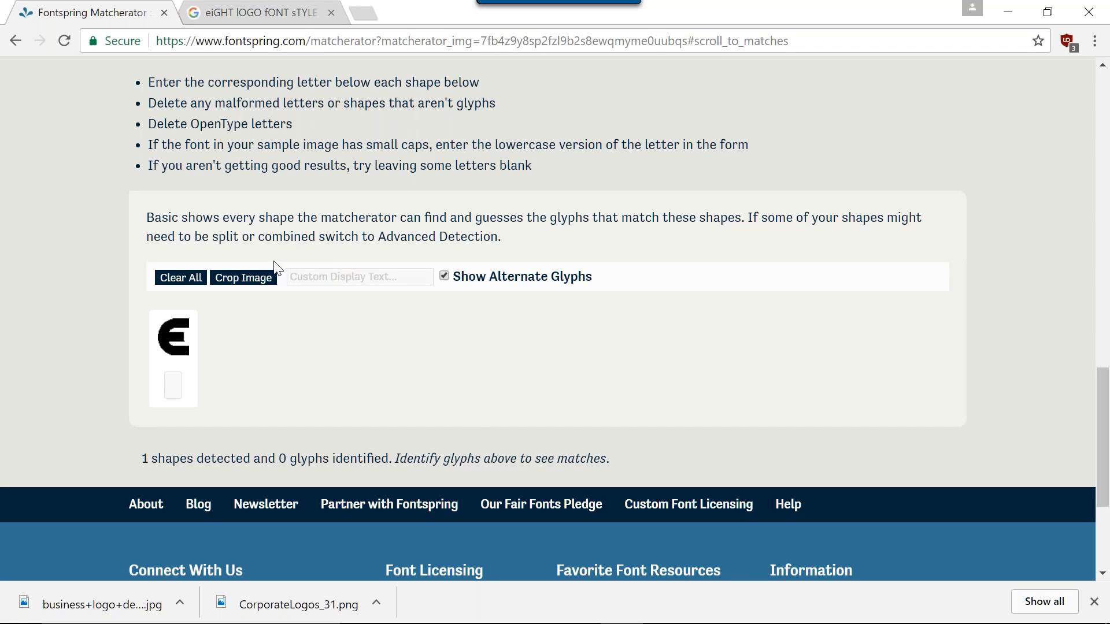
Identify the detected shape as the letter E and compare the matching fonts, from Bublik to Geometry Soft Pro, with it
{"action": "type", "text": "EE"}
{"action": "left_click", "coordinate": [228, 466]}
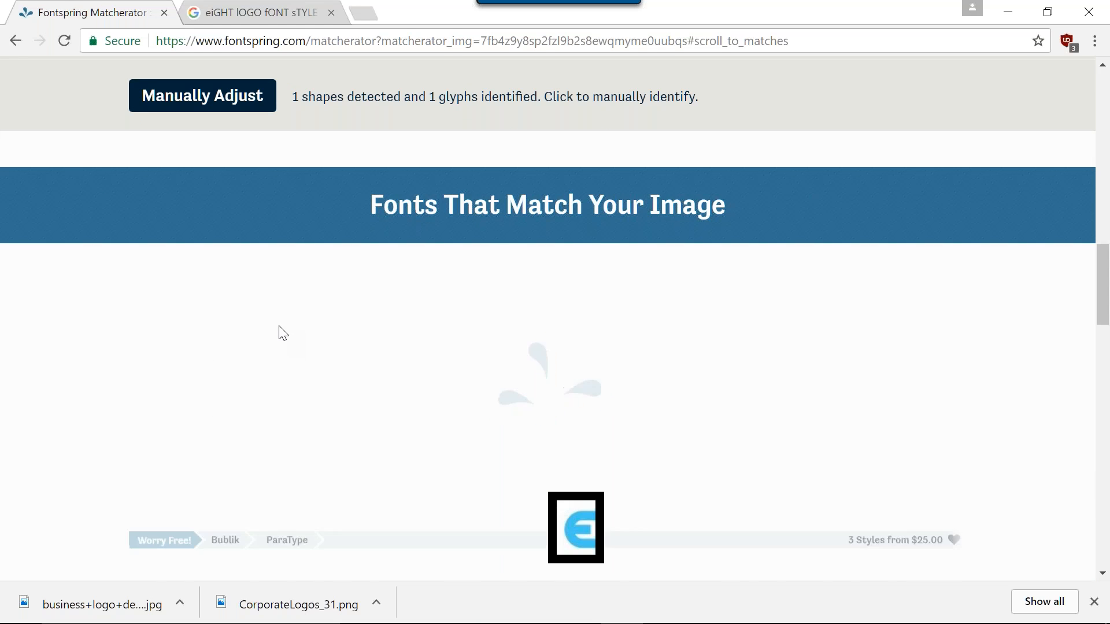
{"action": "scroll", "coordinate": [296, 330], "scroll_direction": "down", "scroll_amount": 6}
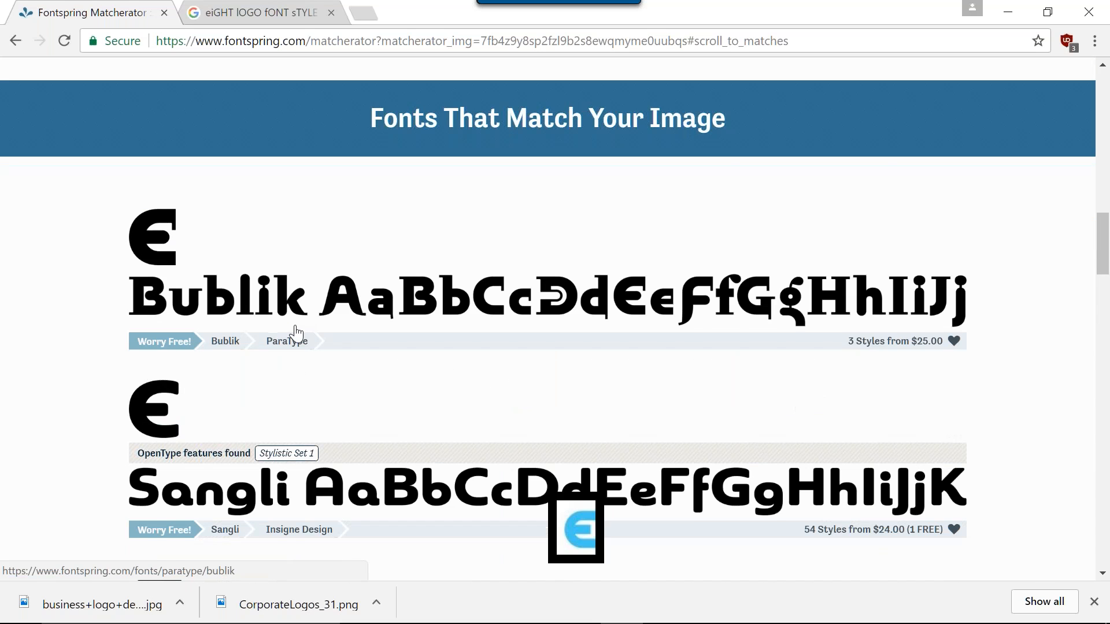
{"action": "scroll", "coordinate": [257, 356], "scroll_direction": "down", "scroll_amount": 5}
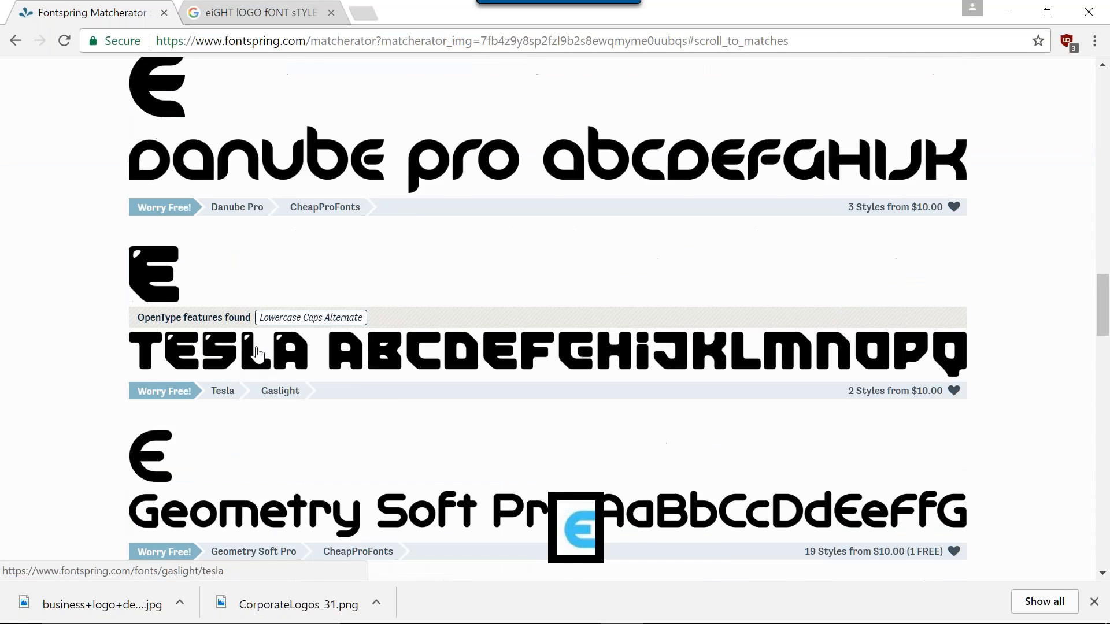
{"action": "scroll", "coordinate": [258, 354], "scroll_direction": "up", "scroll_amount": 6}
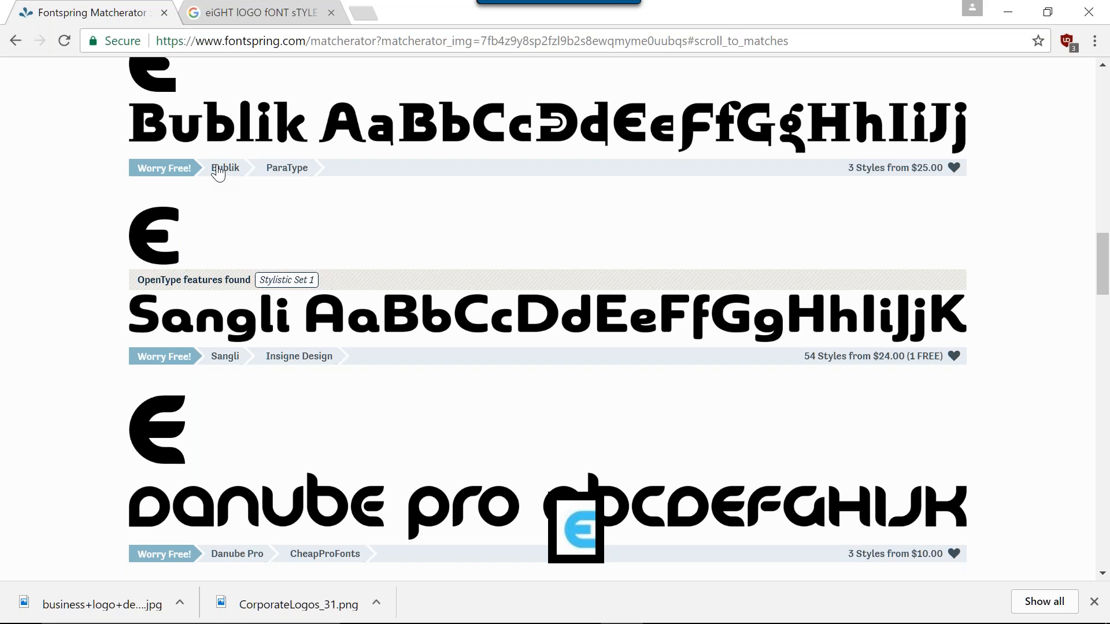
{"action": "scroll", "coordinate": [214, 173], "scroll_direction": "up", "scroll_amount": 5}
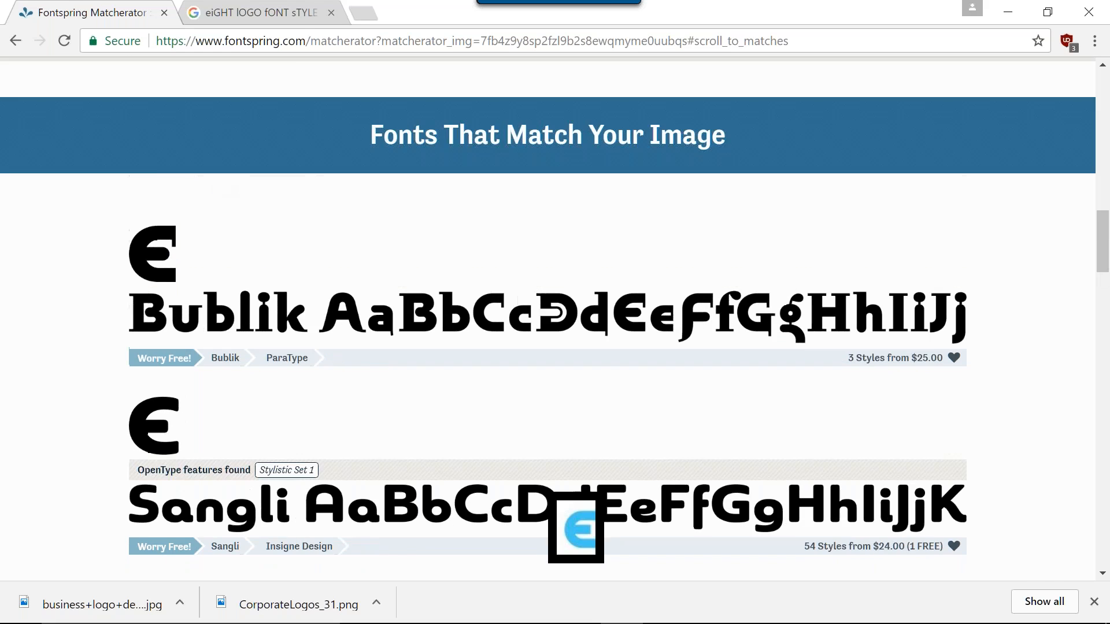
{"action": "scroll", "coordinate": [218, 184], "scroll_direction": "down", "scroll_amount": 4}
{"action": "scroll", "coordinate": [218, 197], "scroll_direction": "down", "scroll_amount": 2}
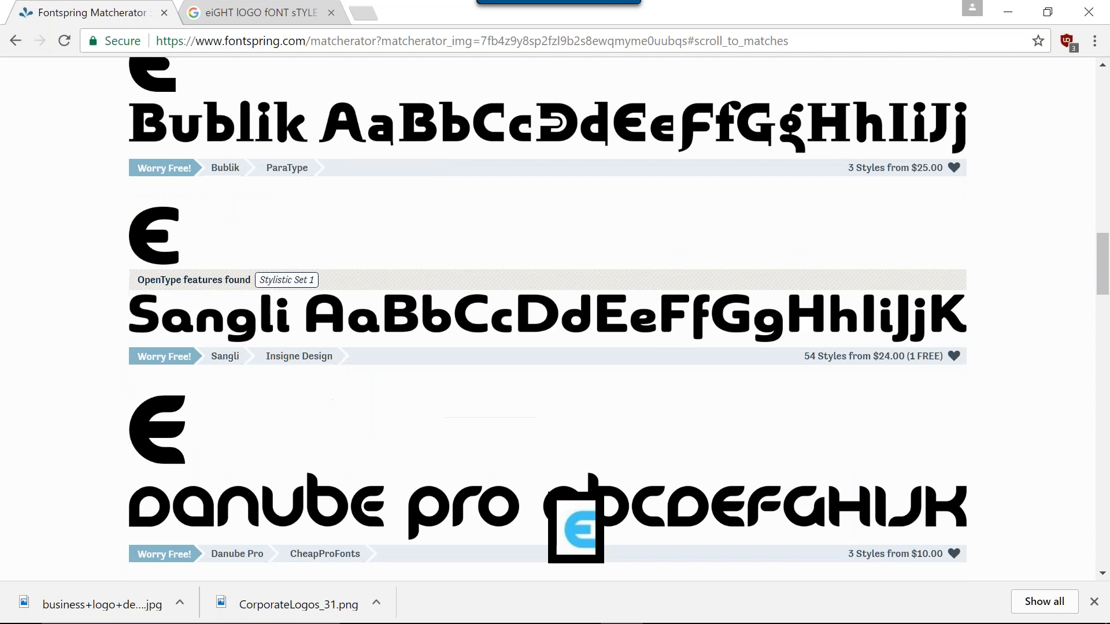
Open the Sangli font family by Insigne Design and look through its sample images for matching letter shapes
{"action": "left_click", "coordinate": [215, 353]}
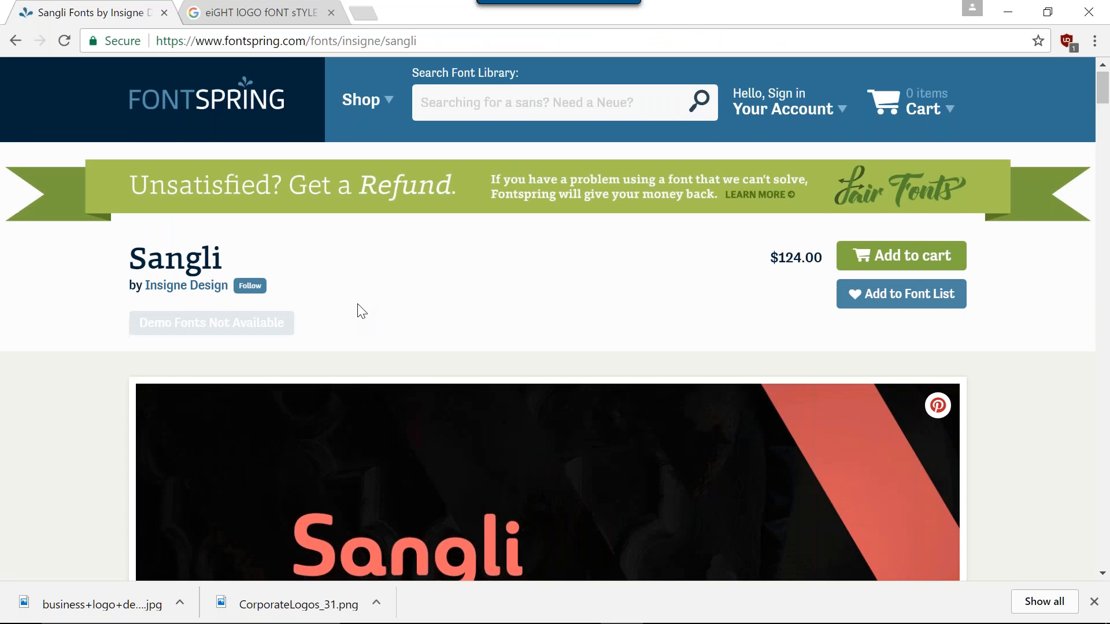
{"action": "scroll", "coordinate": [359, 310], "scroll_direction": "down", "scroll_amount": 6}
{"action": "scroll", "coordinate": [361, 305], "scroll_direction": "down", "scroll_amount": 4}
{"action": "scroll", "coordinate": [362, 306], "scroll_direction": "up", "scroll_amount": 4}
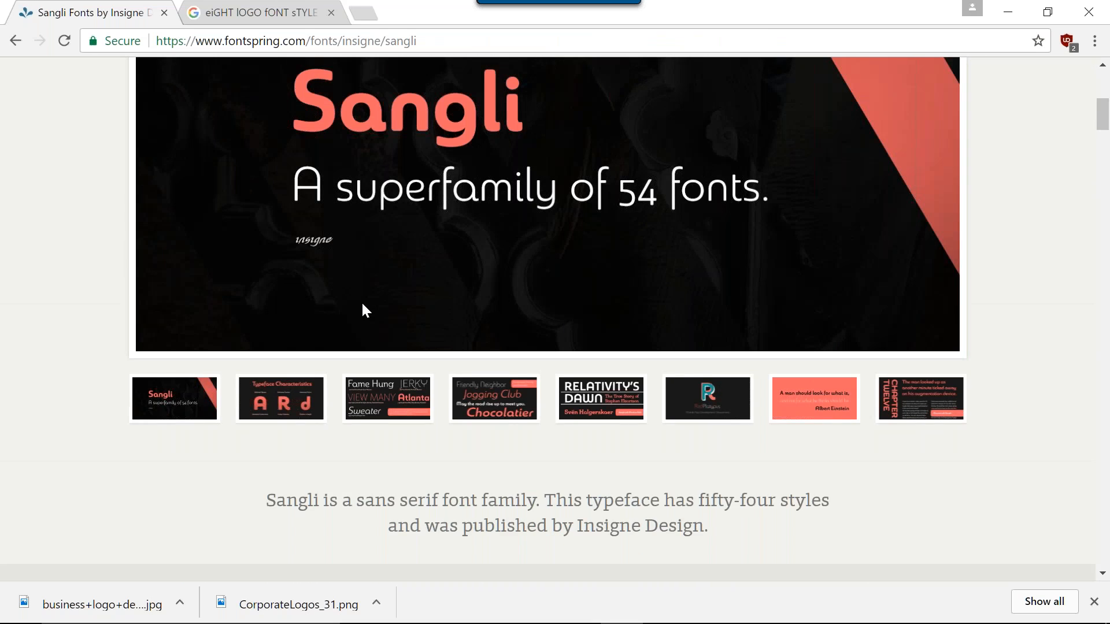
{"action": "scroll", "coordinate": [370, 306], "scroll_direction": "up", "scroll_amount": 1}
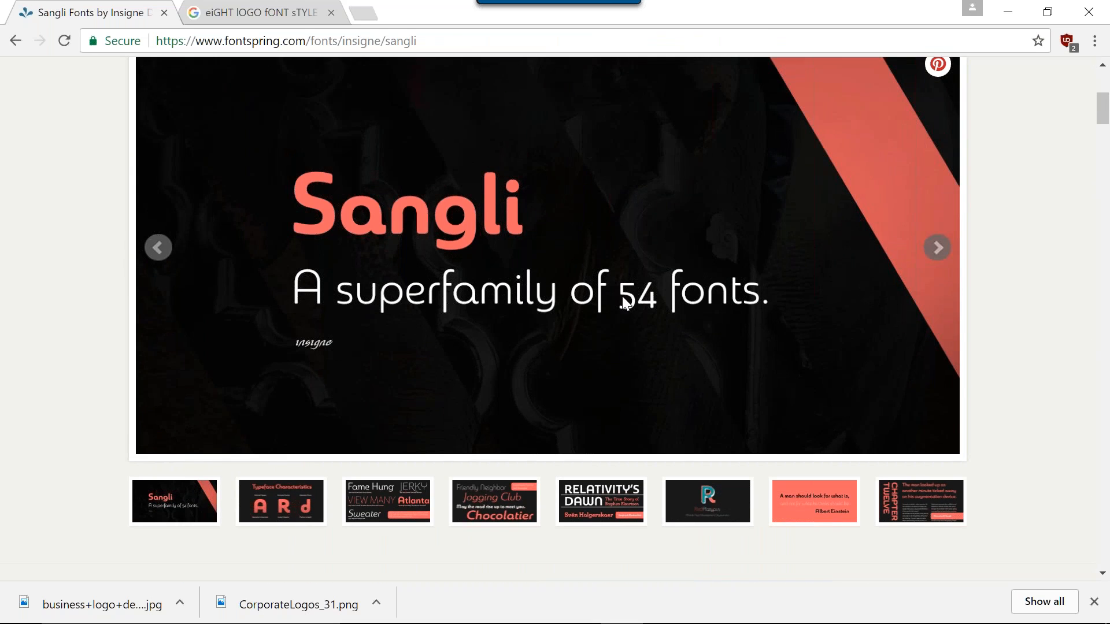
{"action": "scroll", "coordinate": [409, 446], "scroll_direction": "down", "scroll_amount": 2}
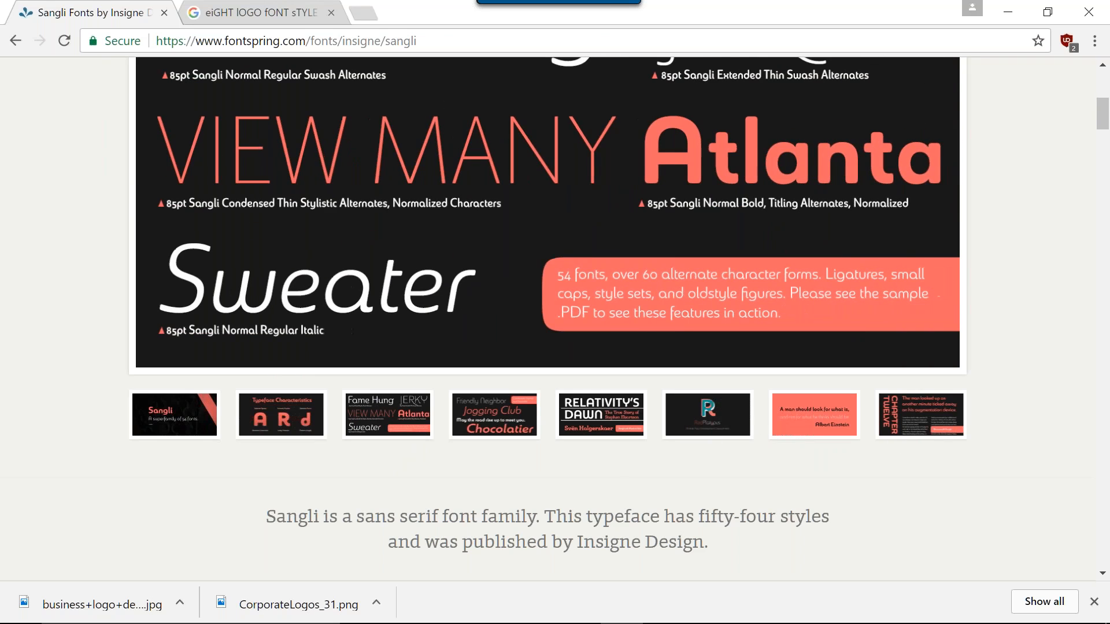
{"action": "scroll", "coordinate": [838, 242], "scroll_direction": "up", "scroll_amount": 5}
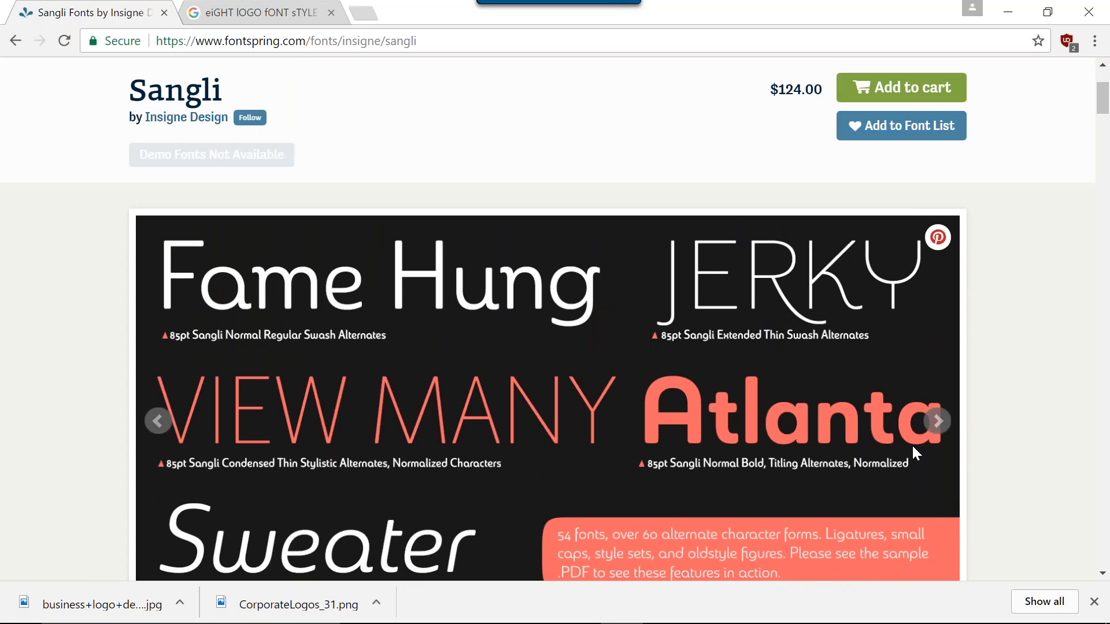
{"action": "left_click", "coordinate": [937, 422]}
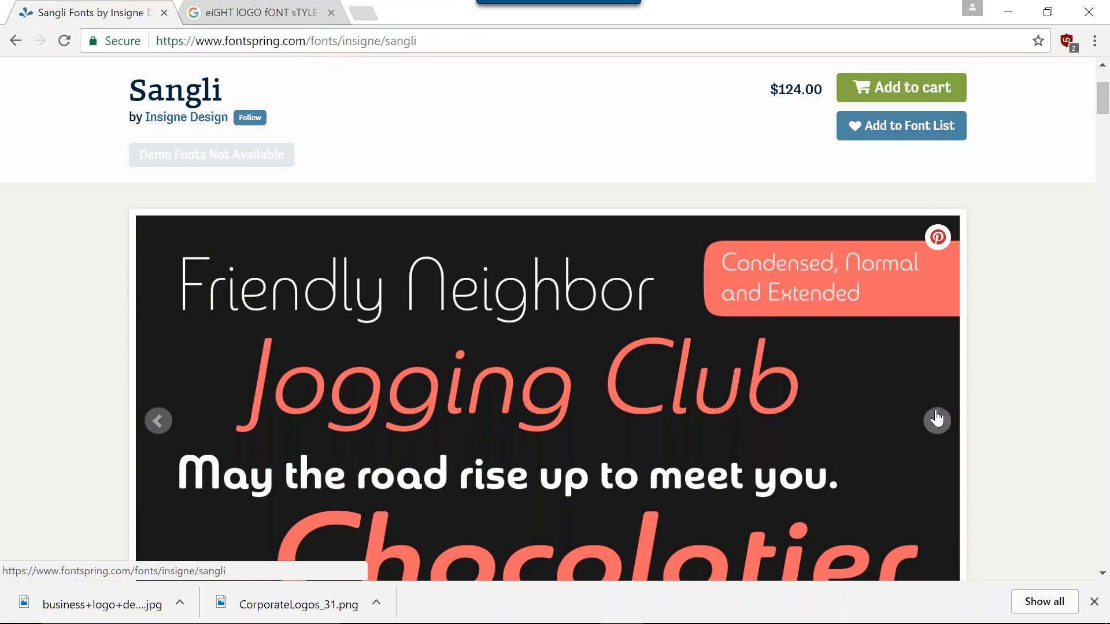
{"action": "left_click", "coordinate": [937, 420]}
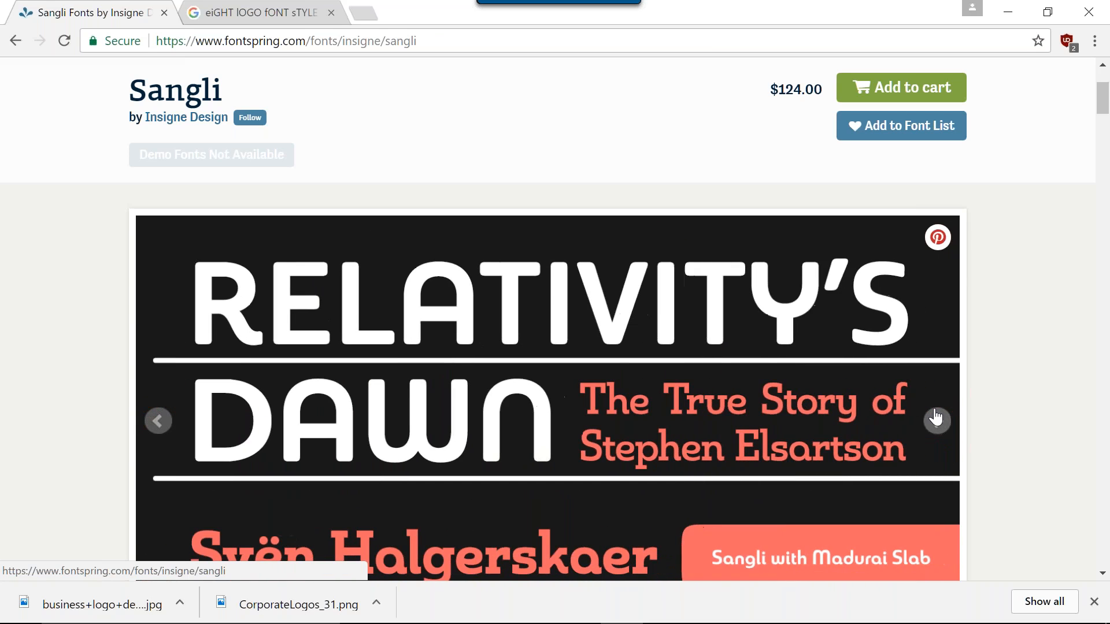
Return to the Matcherator page, resubmitting its form data, identify the detected shape as E and rerun the font match
{"action": "left_click", "coordinate": [16, 41]}
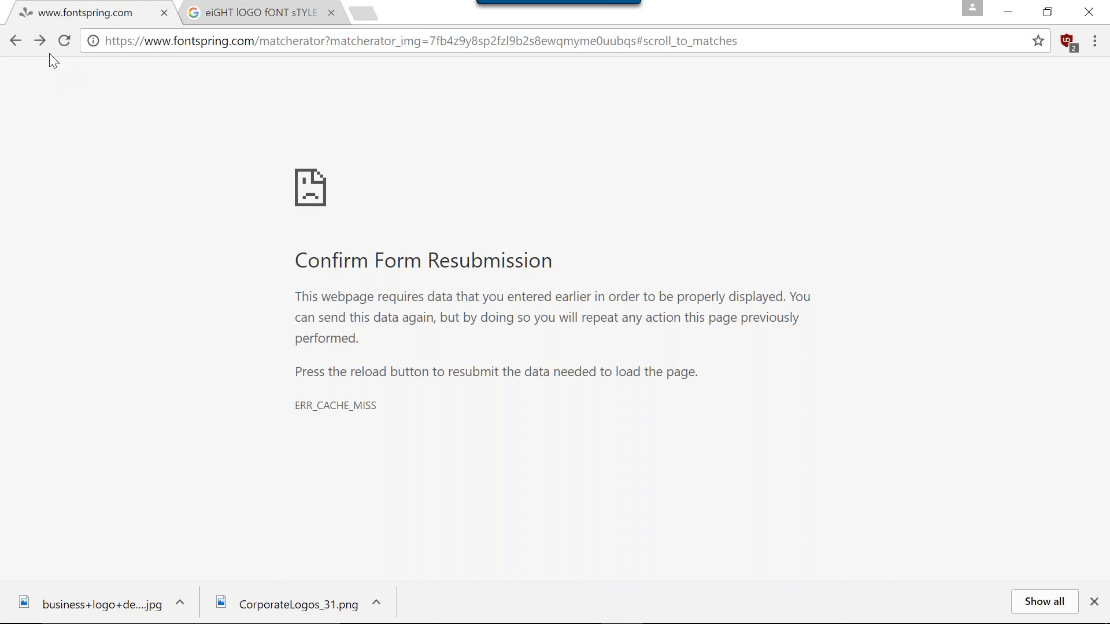
{"action": "left_click", "coordinate": [64, 36]}
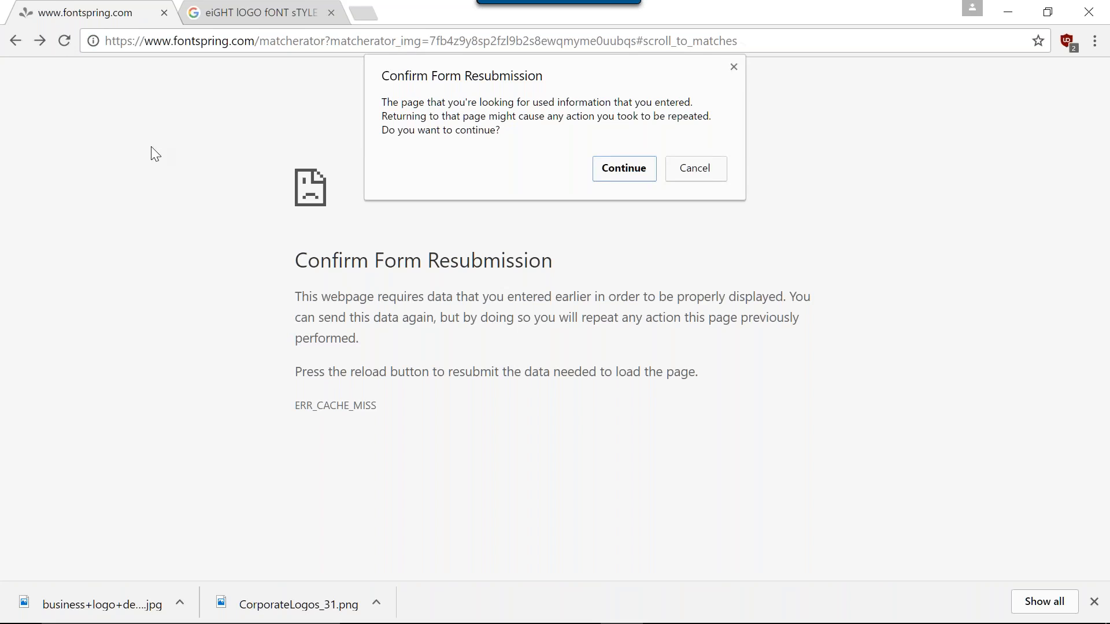
{"action": "left_click", "coordinate": [606, 170]}
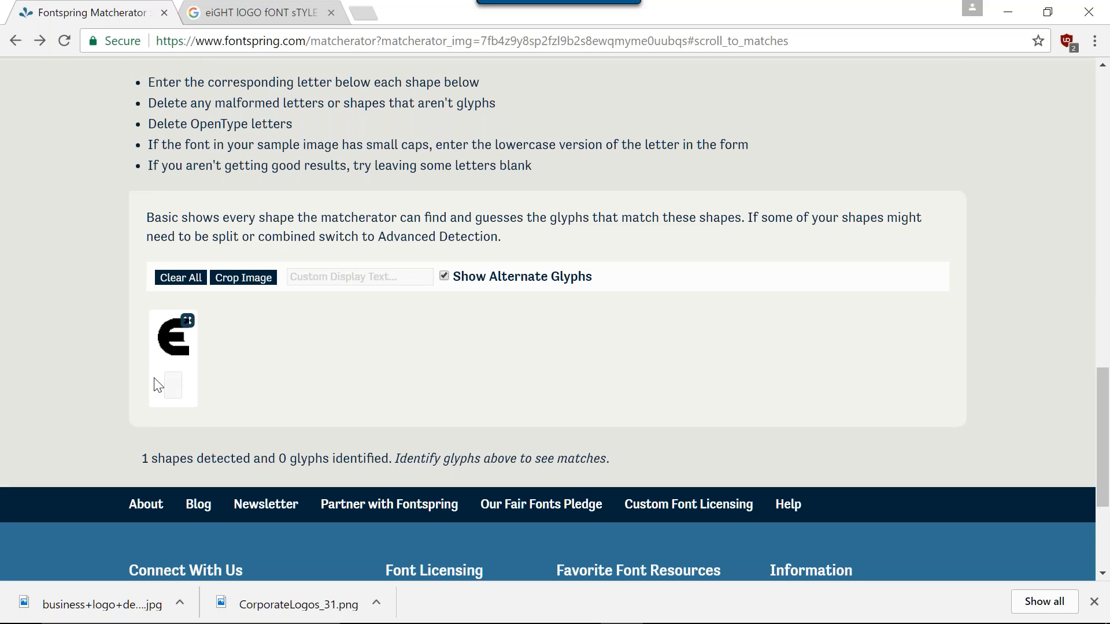
{"action": "type", "text": "E"}
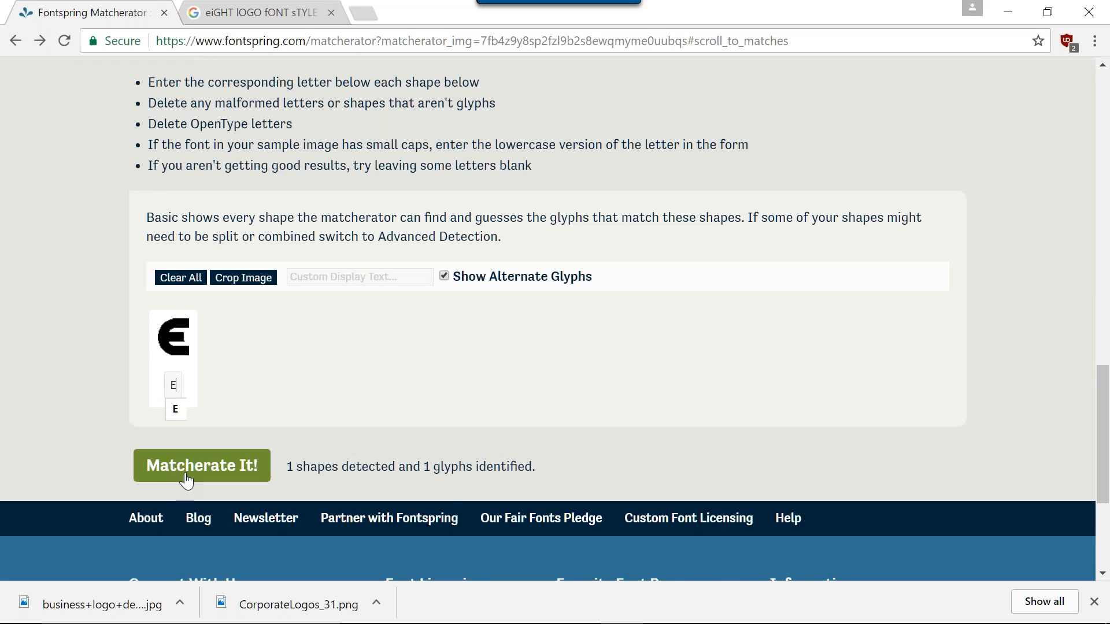
{"action": "left_click", "coordinate": [185, 480]}
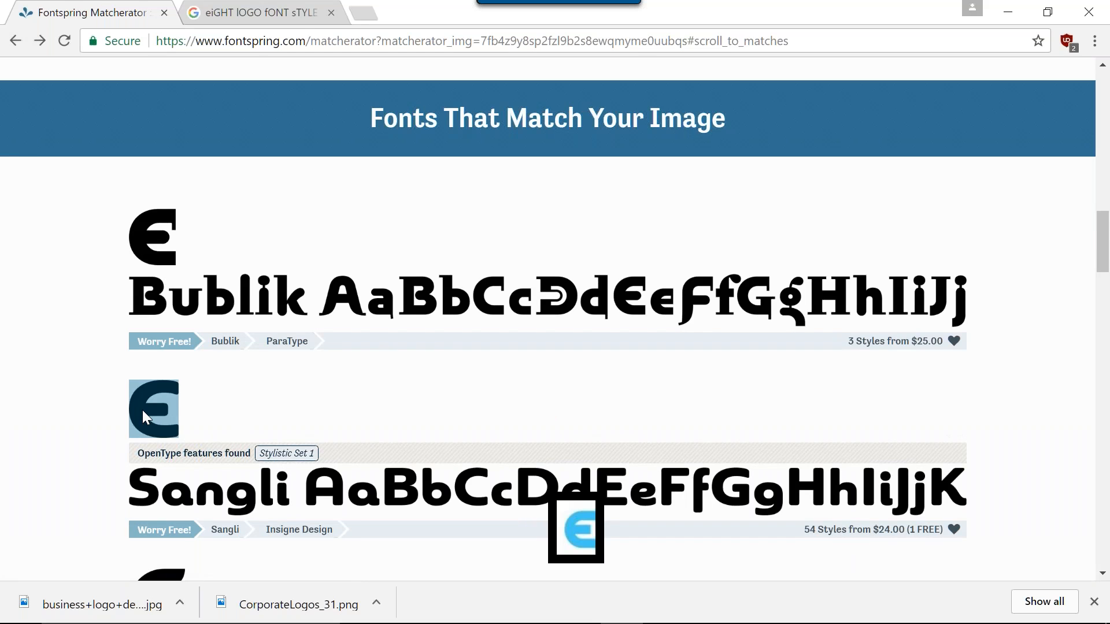
Compare the E of every matching font, from Bublik through Niva and Terfens to Aladdin, with the logo's letter
{"action": "scroll", "coordinate": [421, 390], "scroll_direction": "down", "scroll_amount": 2}
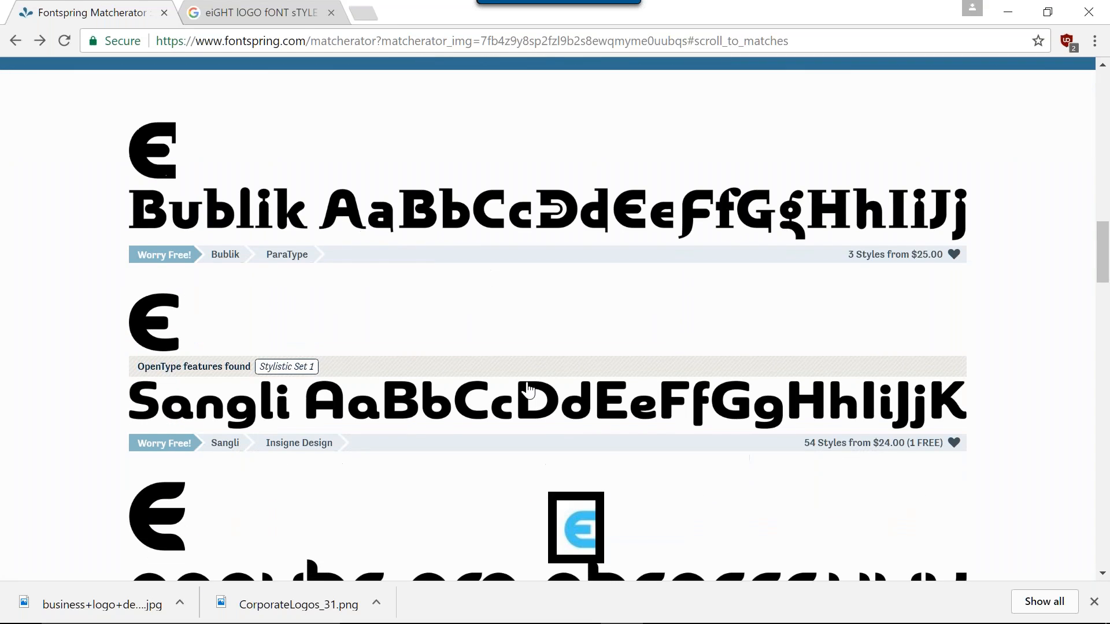
{"action": "scroll", "coordinate": [426, 391], "scroll_direction": "down", "scroll_amount": 2}
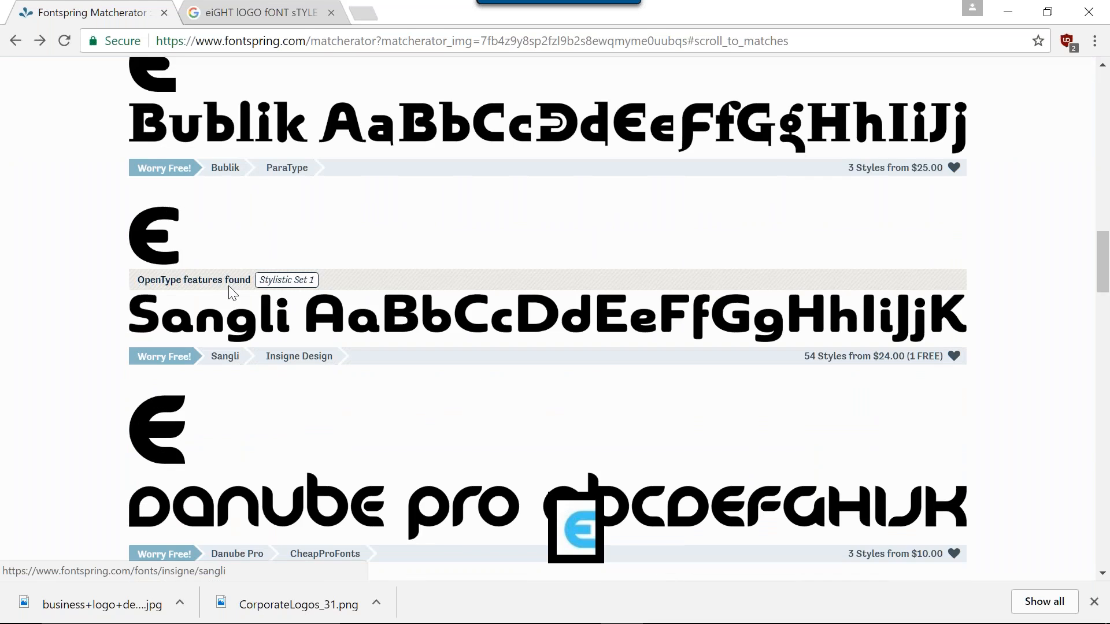
{"action": "scroll", "coordinate": [754, 153], "scroll_direction": "down", "scroll_amount": 8}
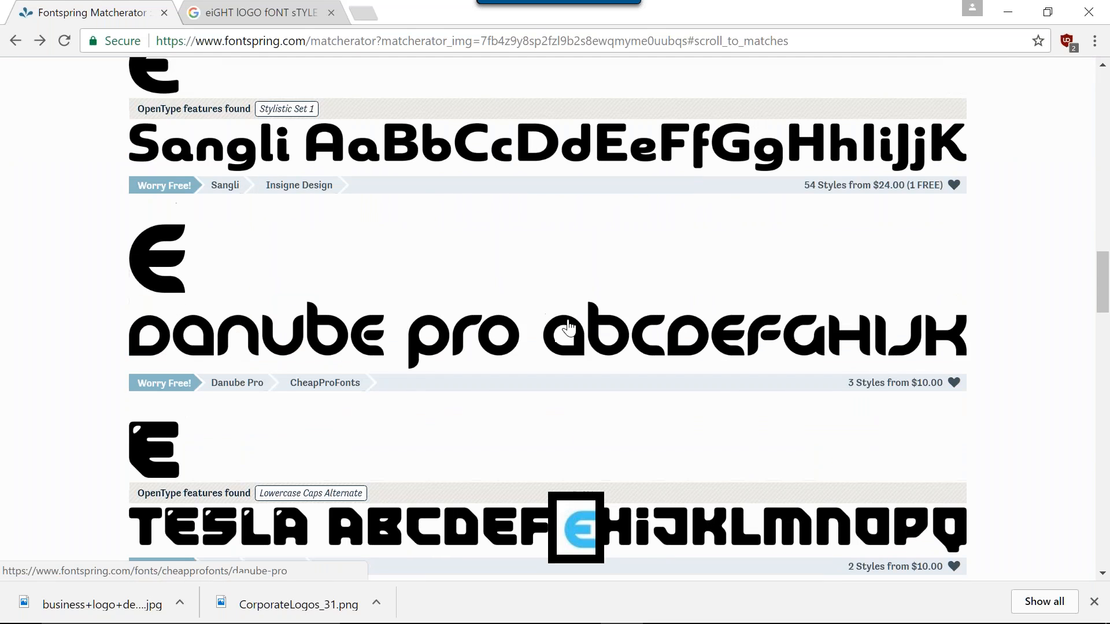
{"action": "scroll", "coordinate": [446, 352], "scroll_direction": "down", "scroll_amount": 1}
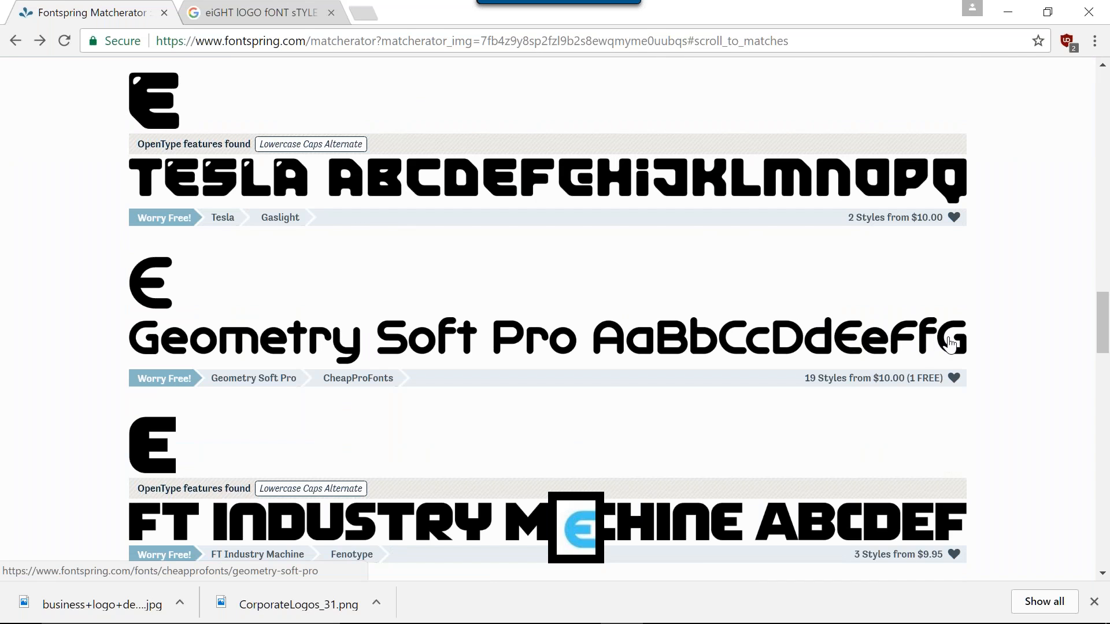
{"action": "scroll", "coordinate": [373, 420], "scroll_direction": "down", "scroll_amount": 3}
{"action": "scroll", "coordinate": [373, 421], "scroll_direction": "down", "scroll_amount": 12}
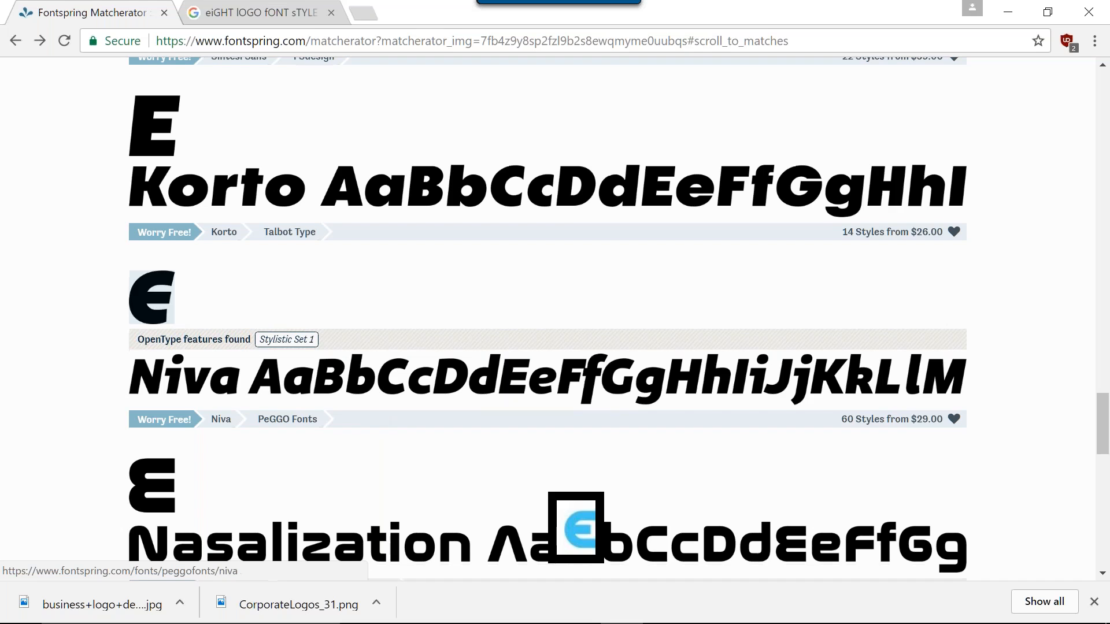
{"action": "scroll", "coordinate": [463, 327], "scroll_direction": "down", "scroll_amount": 3}
{"action": "scroll", "coordinate": [463, 334], "scroll_direction": "down", "scroll_amount": 1}
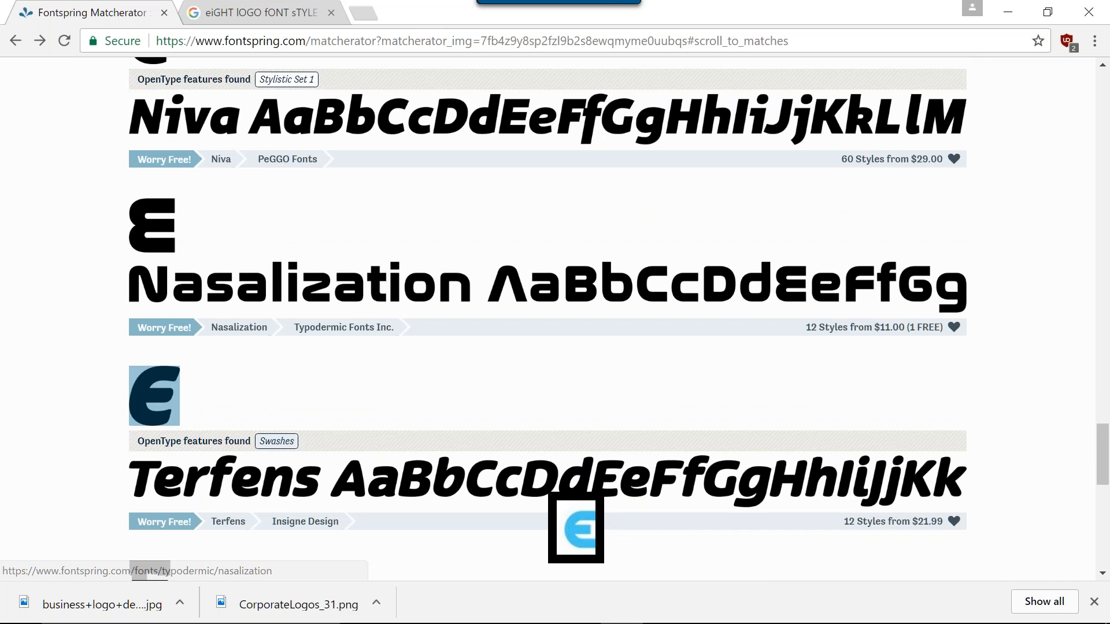
{"action": "scroll", "coordinate": [186, 426], "scroll_direction": "down", "scroll_amount": 3}
{"action": "scroll", "coordinate": [183, 411], "scroll_direction": "down", "scroll_amount": 4}
{"action": "scroll", "coordinate": [183, 411], "scroll_direction": "down", "scroll_amount": 2}
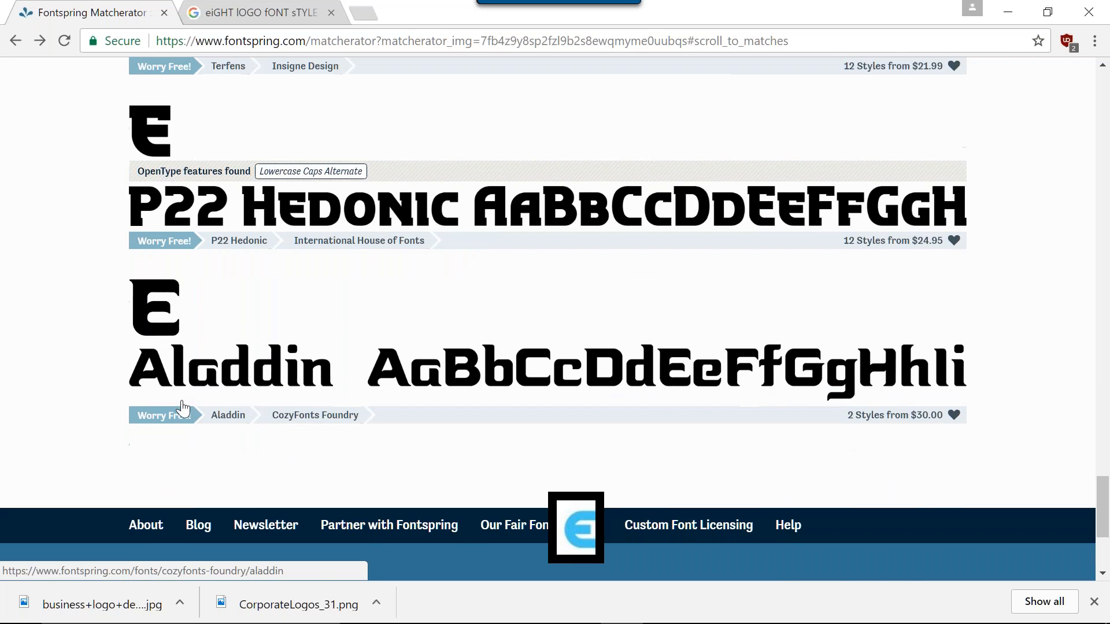
{"action": "scroll", "coordinate": [196, 412], "scroll_direction": "up", "scroll_amount": 15}
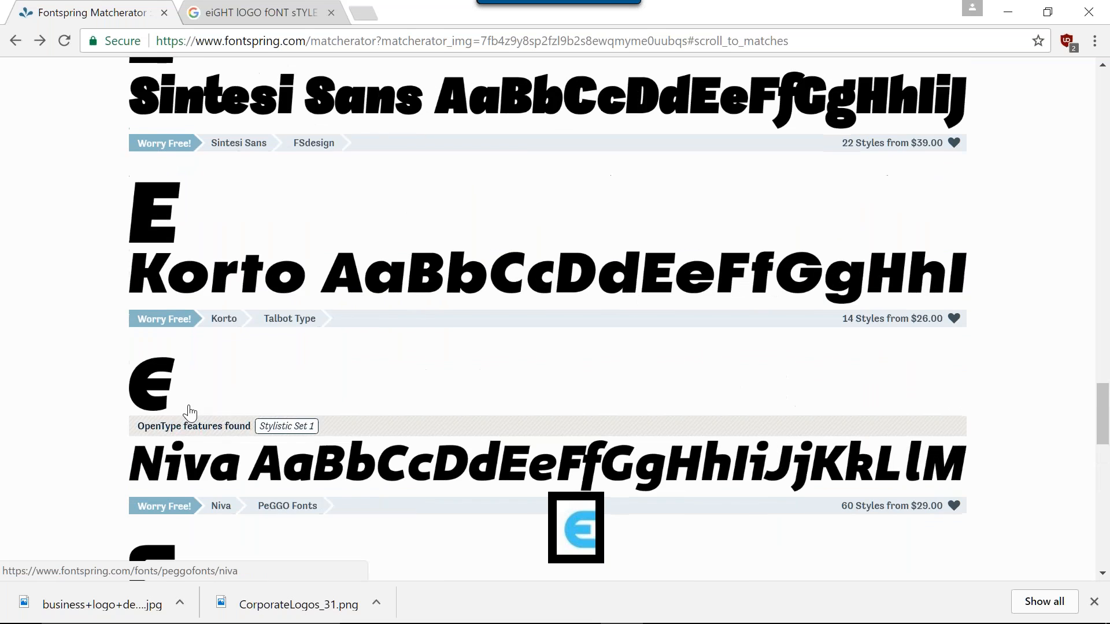
{"action": "scroll", "coordinate": [183, 401], "scroll_direction": "up", "scroll_amount": 8}
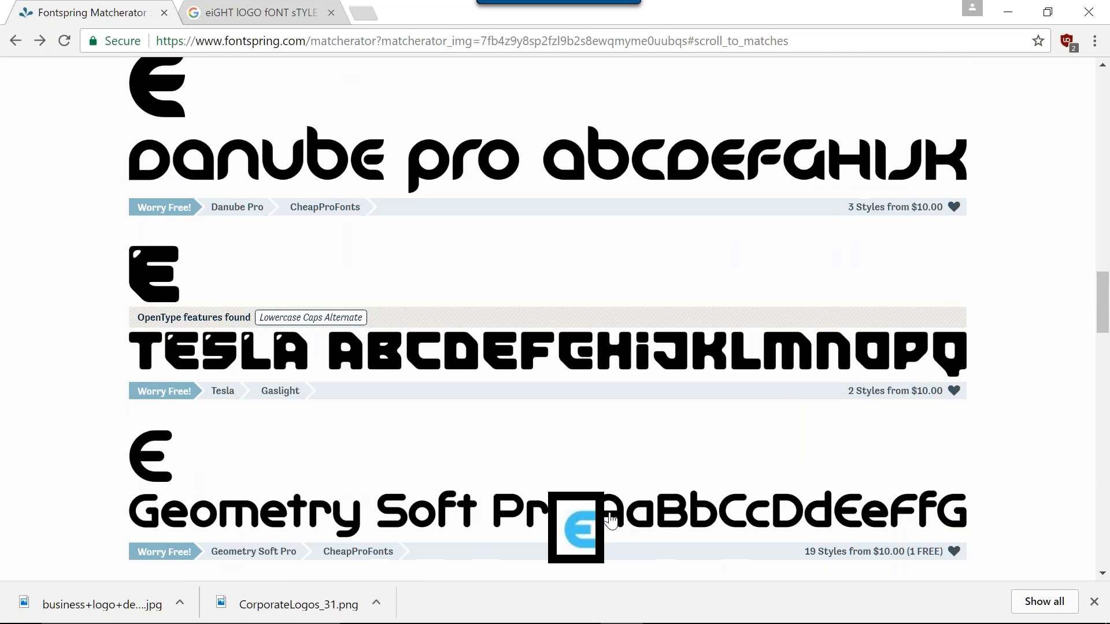
{"action": "scroll", "coordinate": [629, 417], "scroll_direction": "up", "scroll_amount": 9}
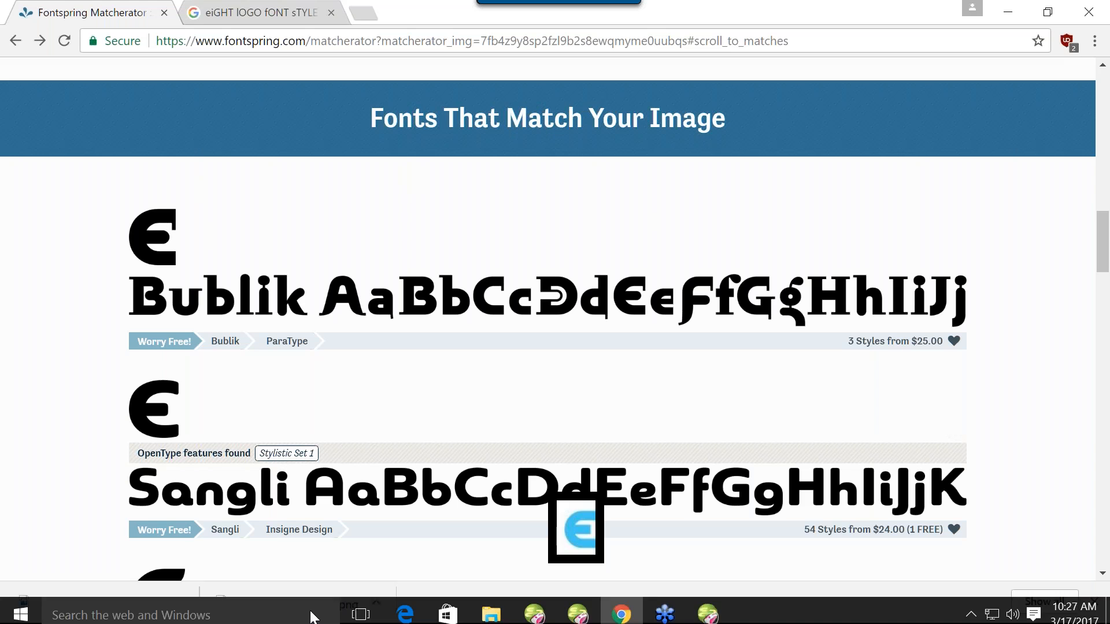
{"action": "scroll", "coordinate": [496, 391], "scroll_direction": "up", "scroll_amount": 15}
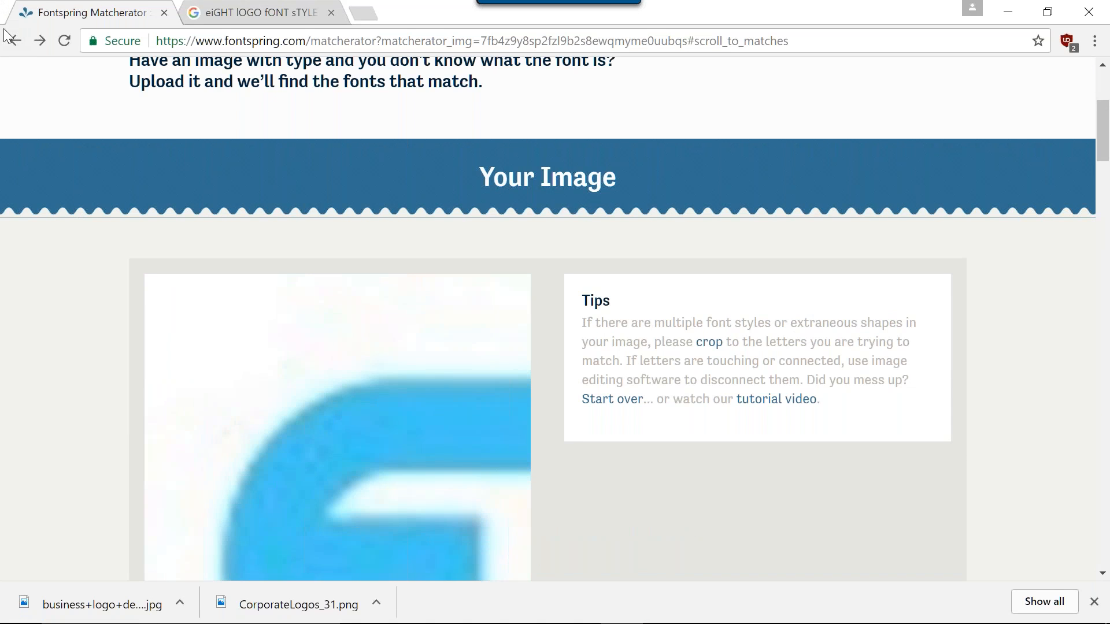
Go back to the Google results for Font ID and run an image search for "Calligraphy FOnt" instead
{"action": "left_click", "coordinate": [14, 41]}
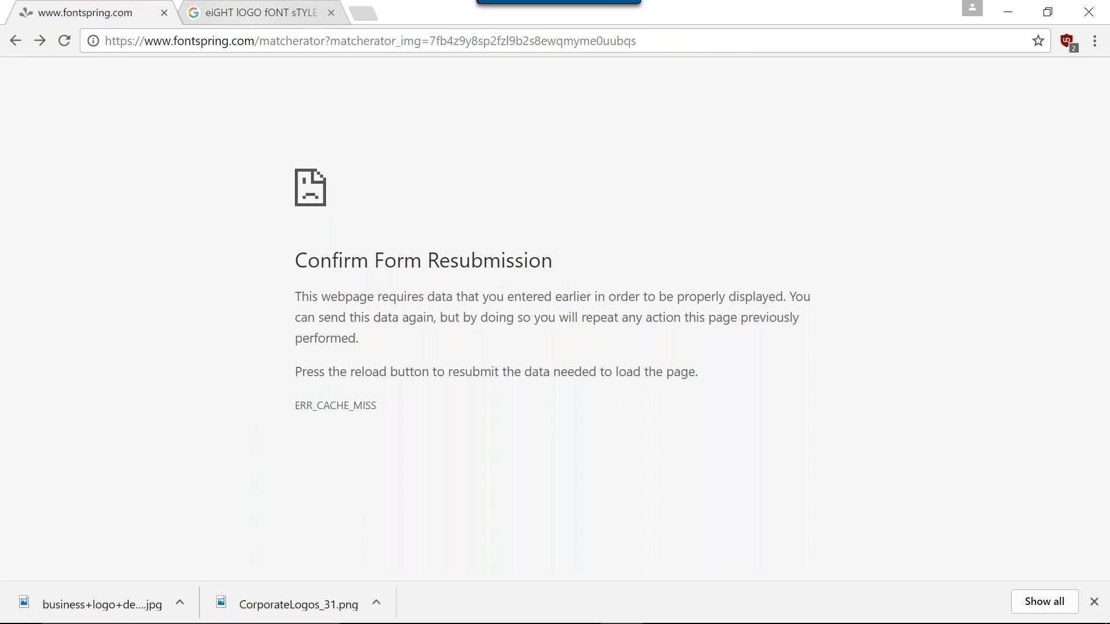
{"action": "left_click", "coordinate": [15, 41]}
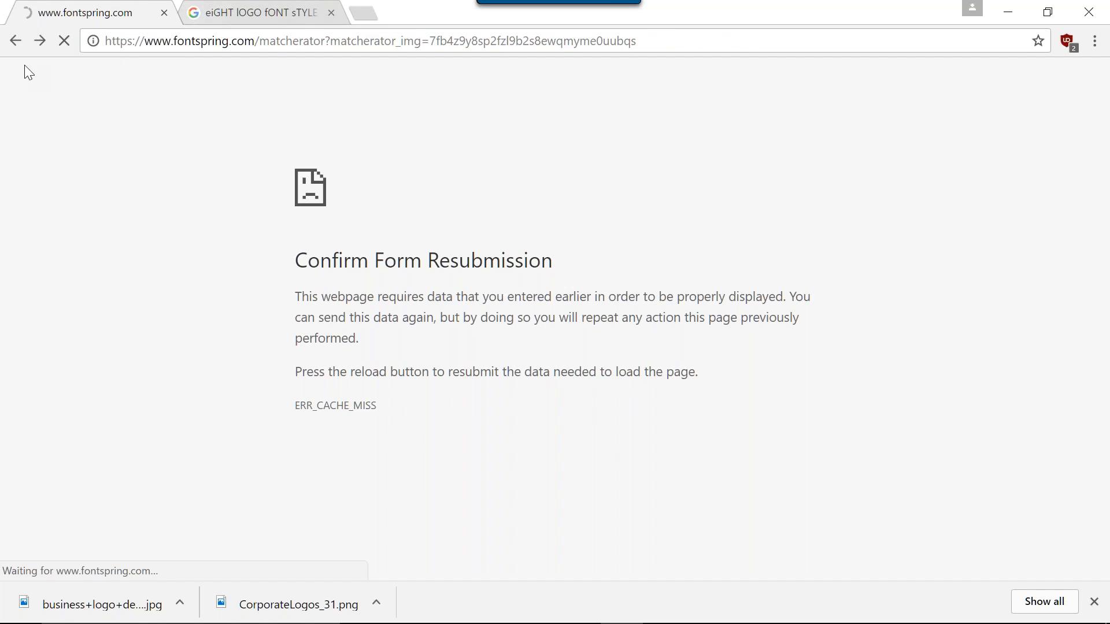
{"action": "left_click", "coordinate": [15, 42]}
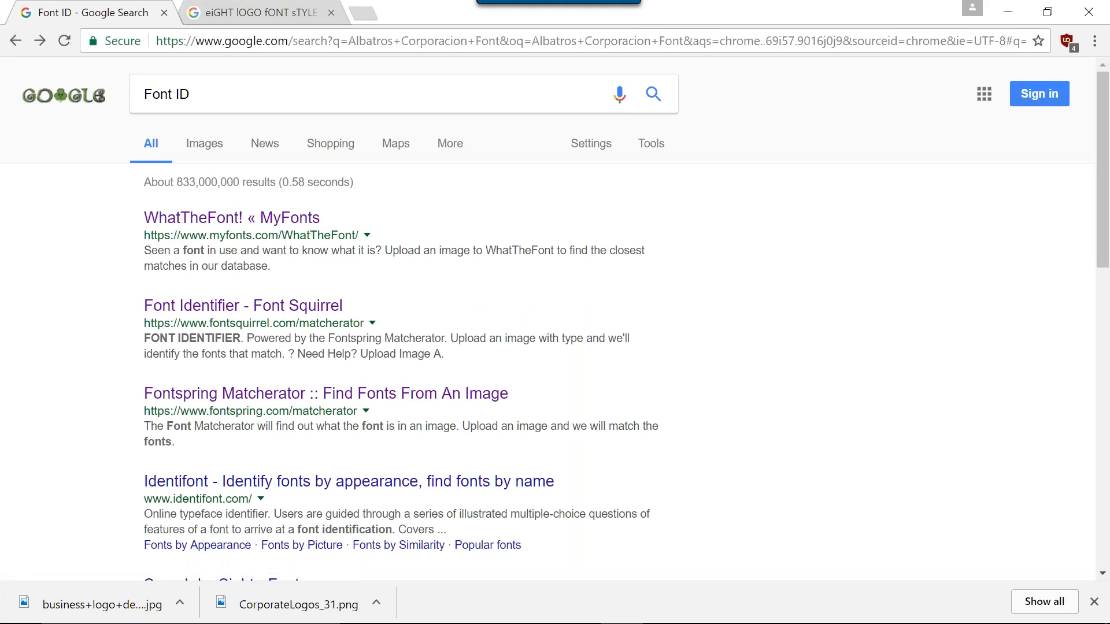
{"action": "left_click_drag", "start_coordinate": [486, 91], "coordinate": [60, 119]}
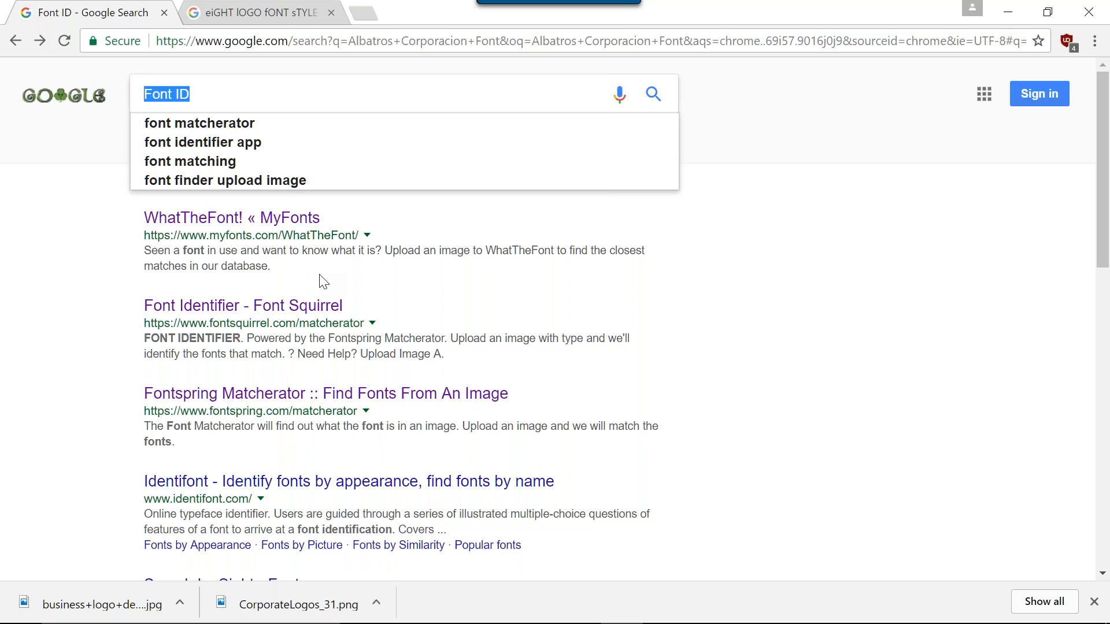
{"action": "type", "text": "Calli"}
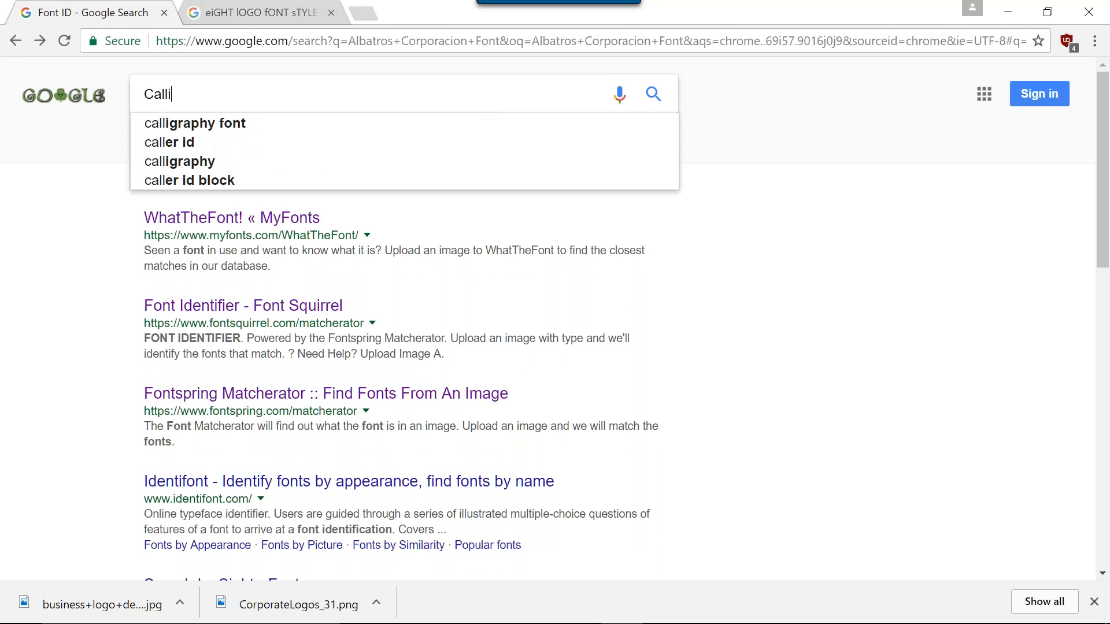
{"action": "type", "text": "graphy FOnt"}
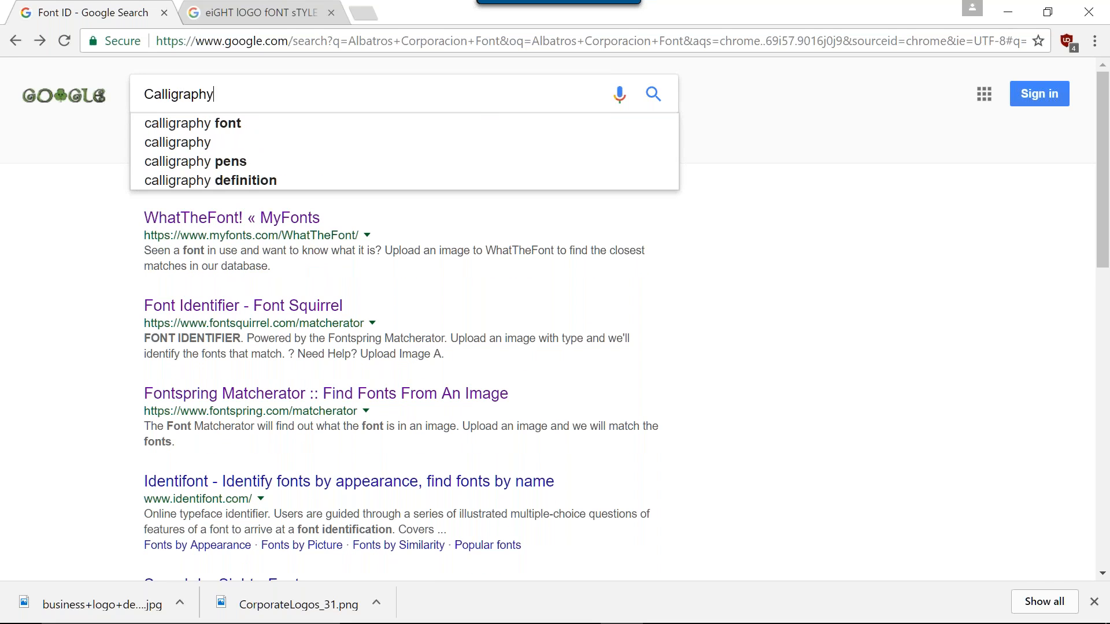
{"action": "key", "text": "Return"}
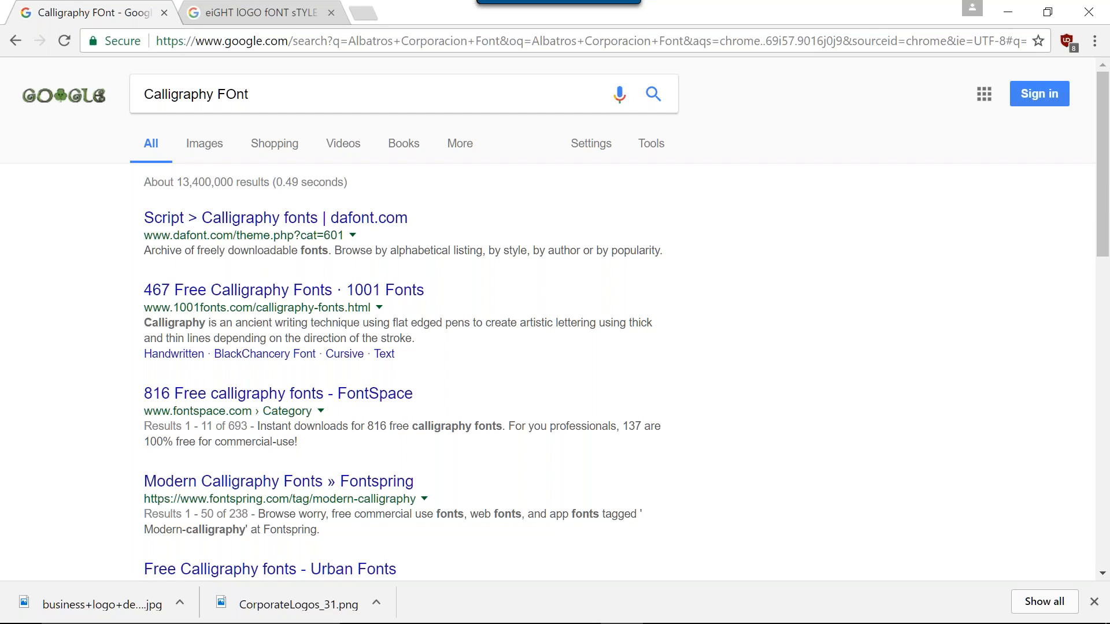
{"action": "left_click", "coordinate": [225, 148]}
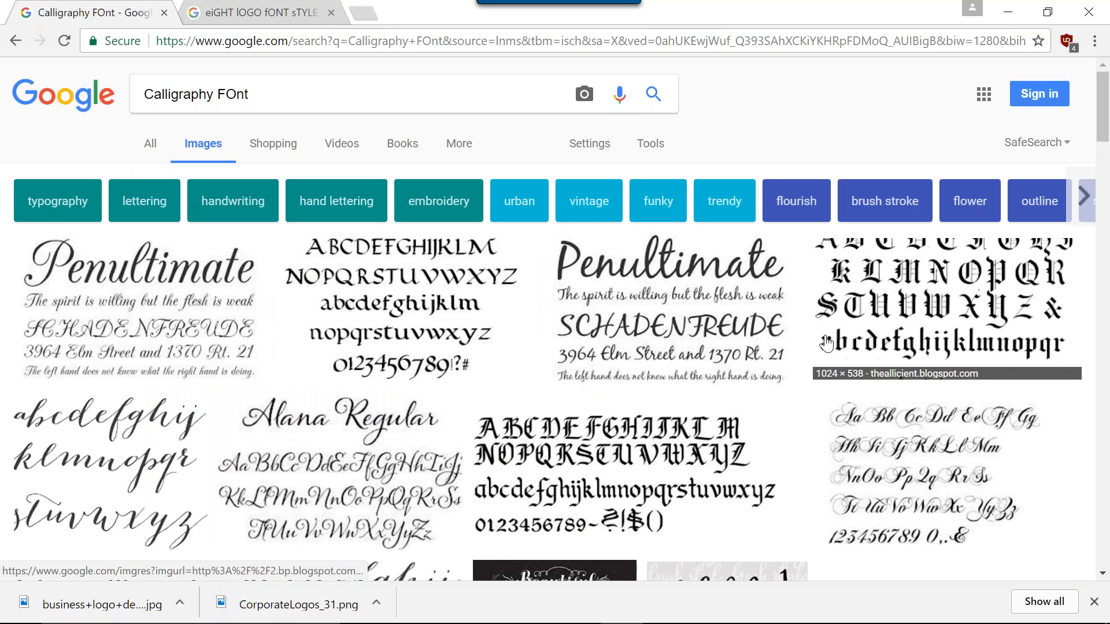
Save the first Penultimate calligraphy sample from the image results to the Desktop as the JPEG image 10_cacchampagne
{"action": "scroll", "coordinate": [672, 361], "scroll_direction": "down", "scroll_amount": 1}
{"action": "scroll", "coordinate": [673, 362], "scroll_direction": "down", "scroll_amount": 1}
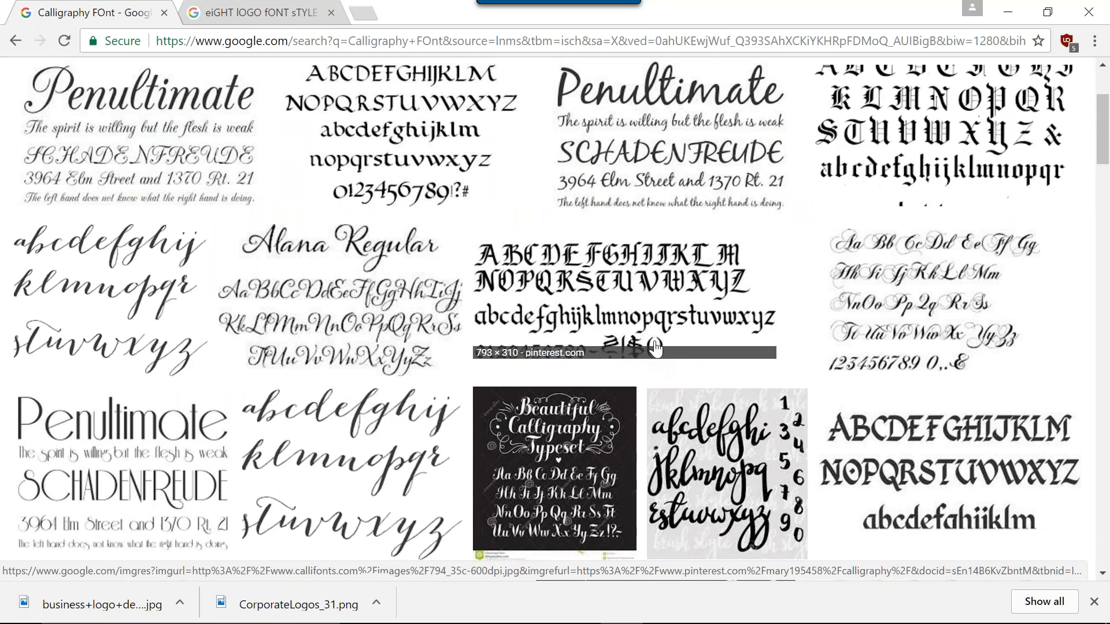
{"action": "scroll", "coordinate": [660, 337], "scroll_direction": "down", "scroll_amount": 2}
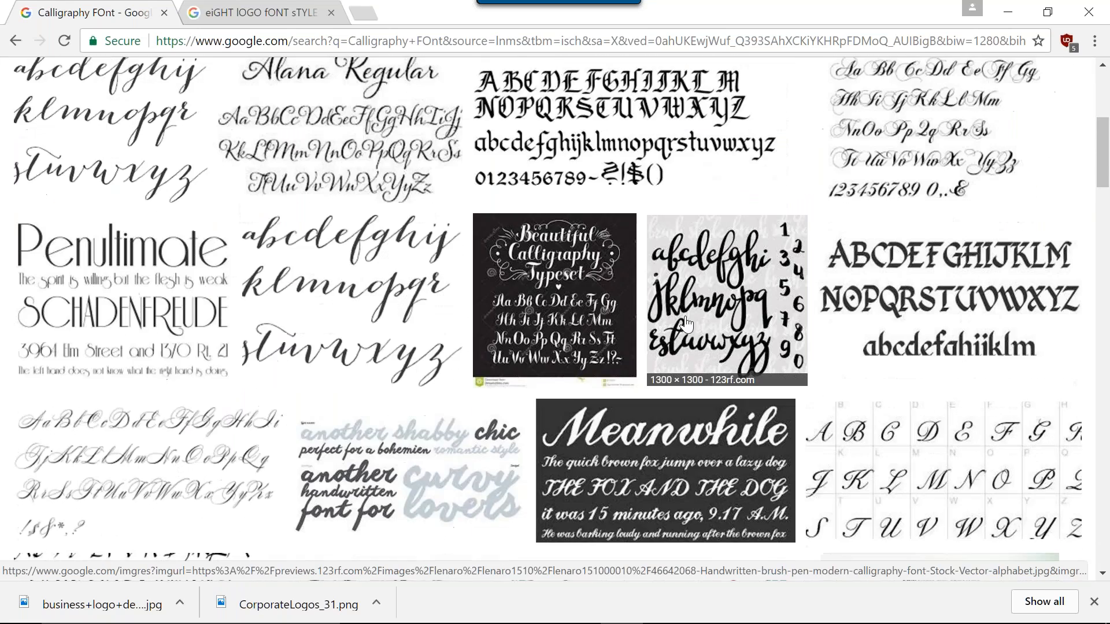
{"action": "scroll", "coordinate": [686, 325], "scroll_direction": "up", "scroll_amount": 4}
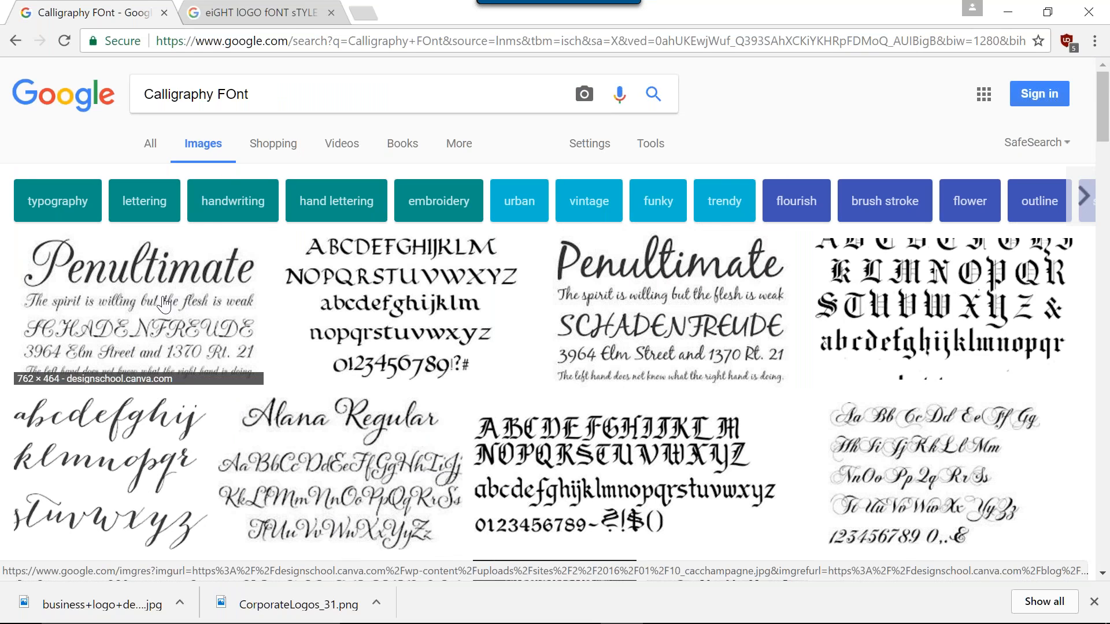
{"action": "left_click", "coordinate": [162, 274]}
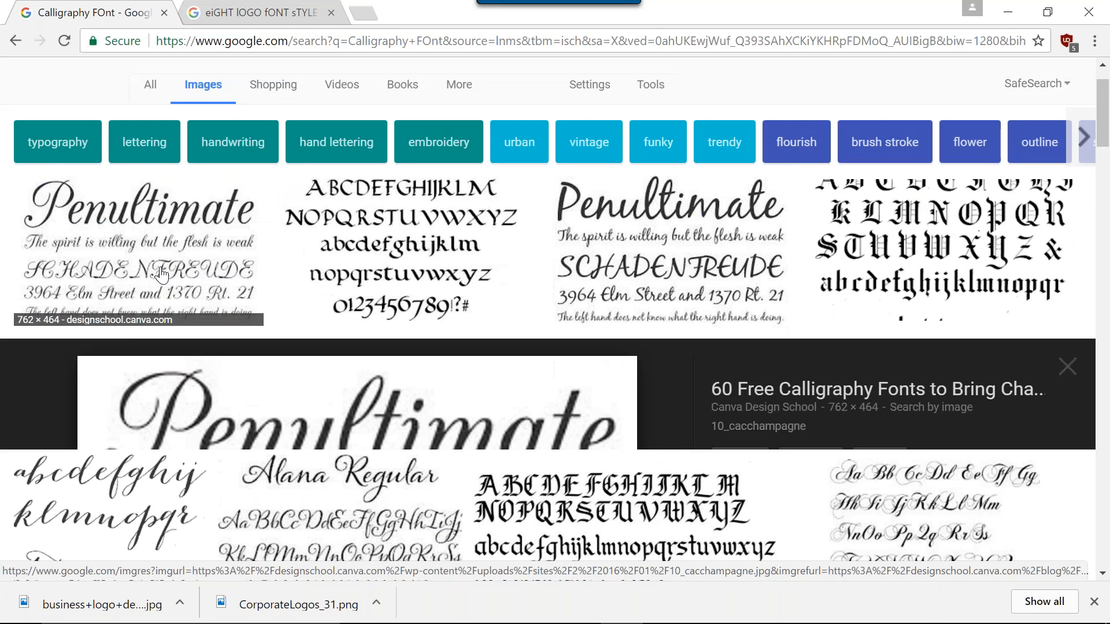
{"action": "right_click", "coordinate": [336, 296]}
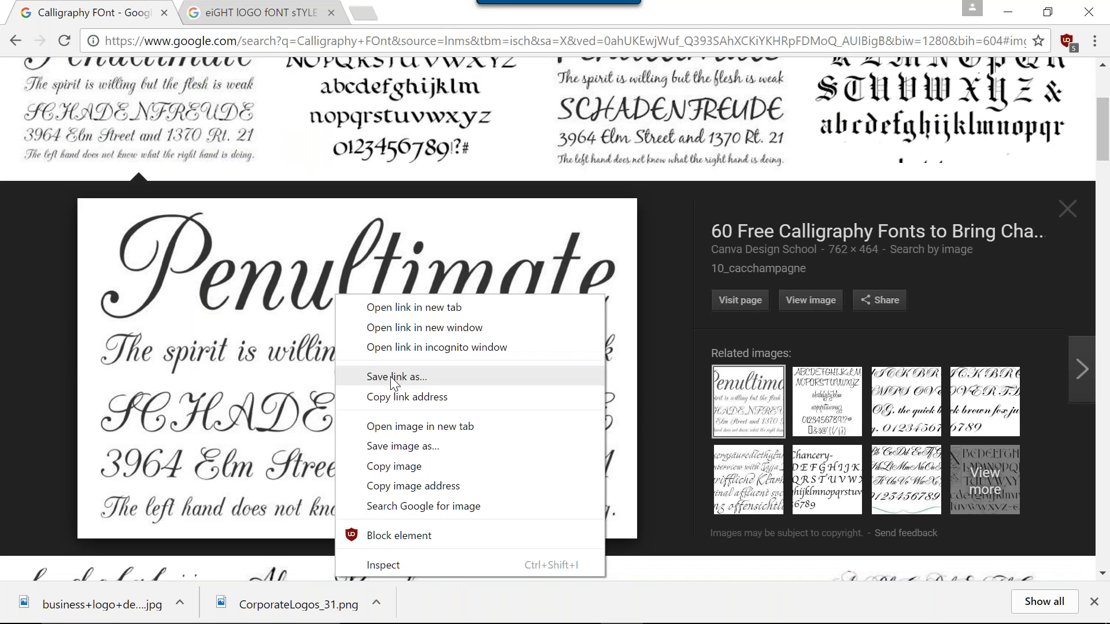
{"action": "left_click", "coordinate": [384, 446]}
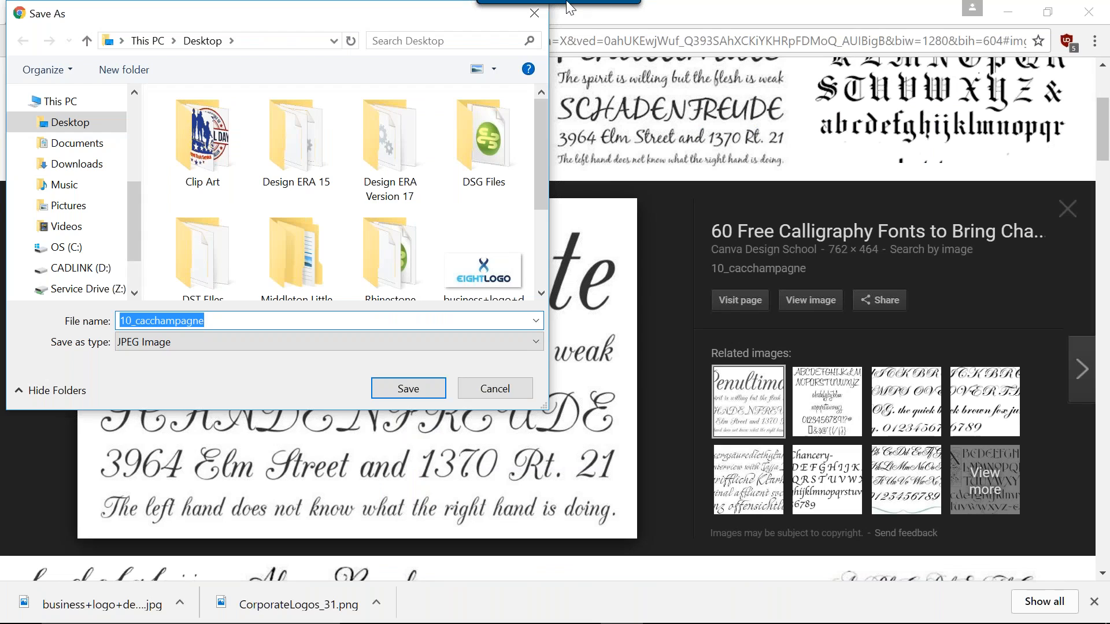
{"action": "left_click", "coordinate": [400, 386]}
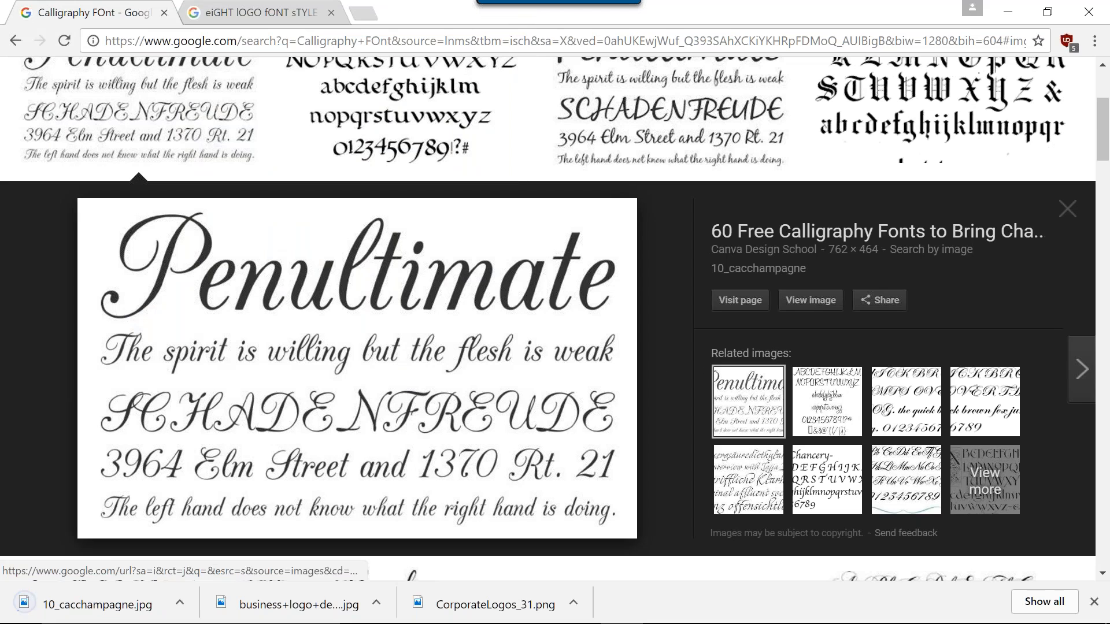
Visit the sample image's source article and look through its list of free calligraphy fonts down to Blenda
{"action": "left_click", "coordinate": [743, 302]}
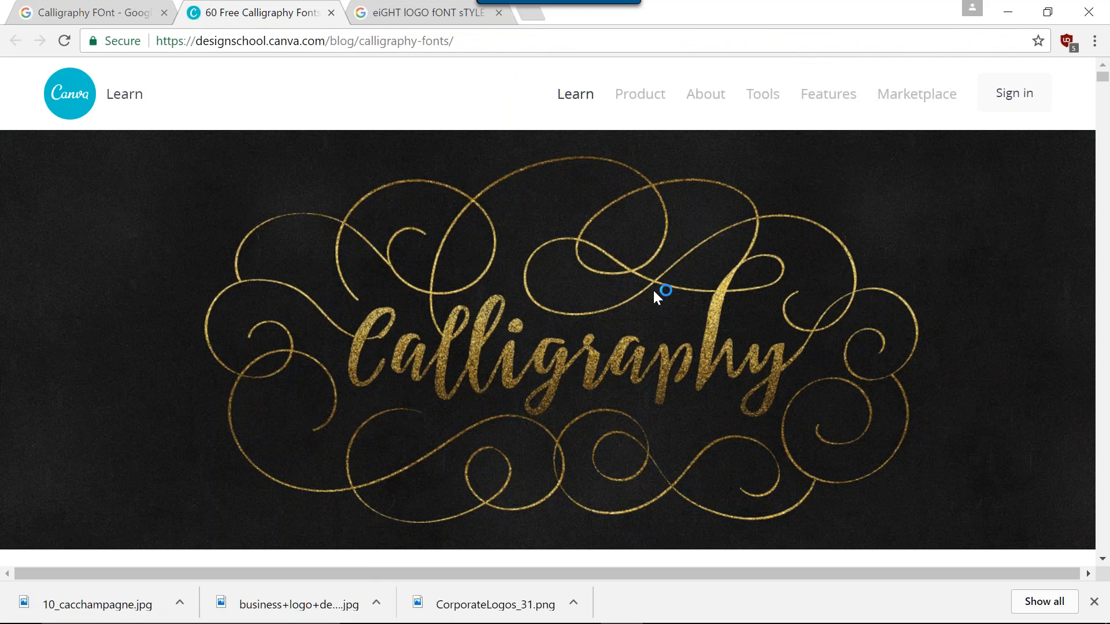
{"action": "scroll", "coordinate": [634, 289], "scroll_direction": "down", "scroll_amount": 15}
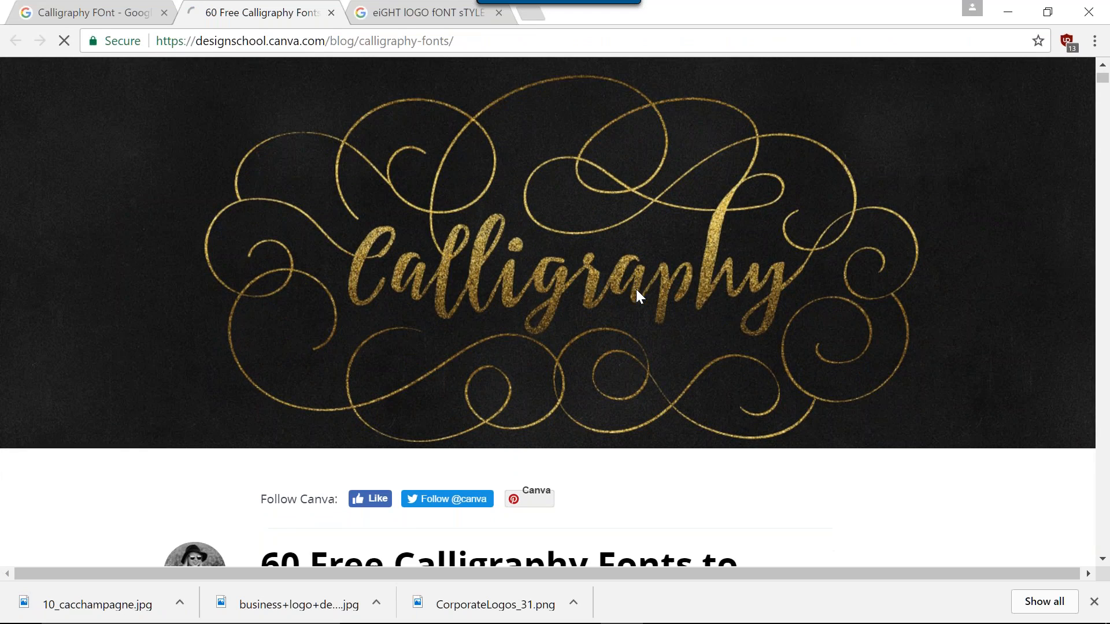
{"action": "scroll", "coordinate": [645, 295], "scroll_direction": "down", "scroll_amount": 15}
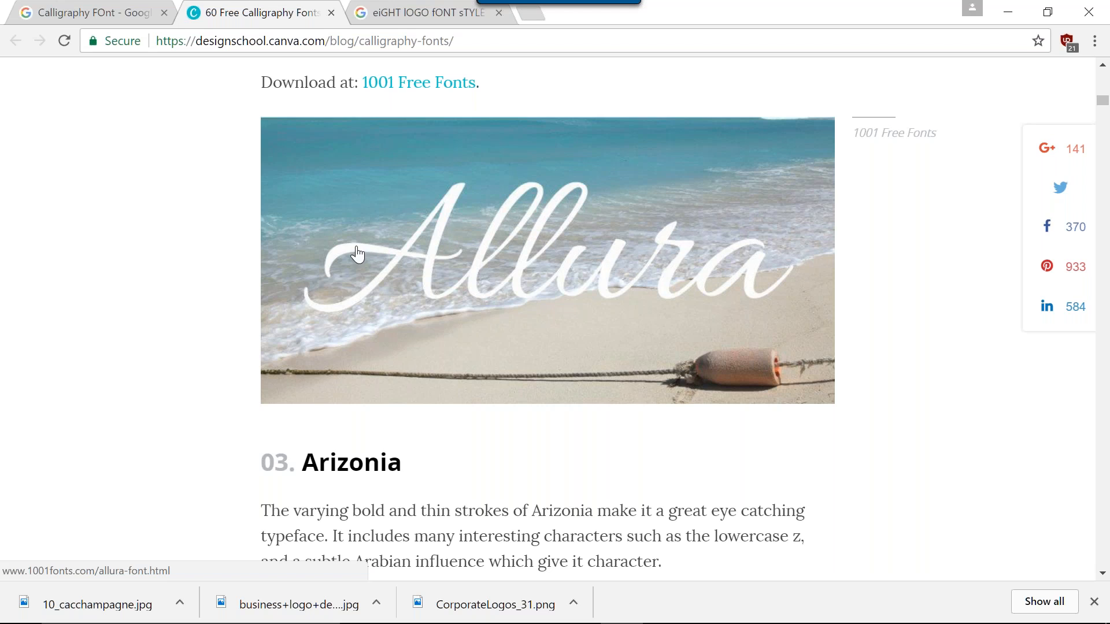
{"action": "scroll", "coordinate": [530, 266], "scroll_direction": "down", "scroll_amount": 7}
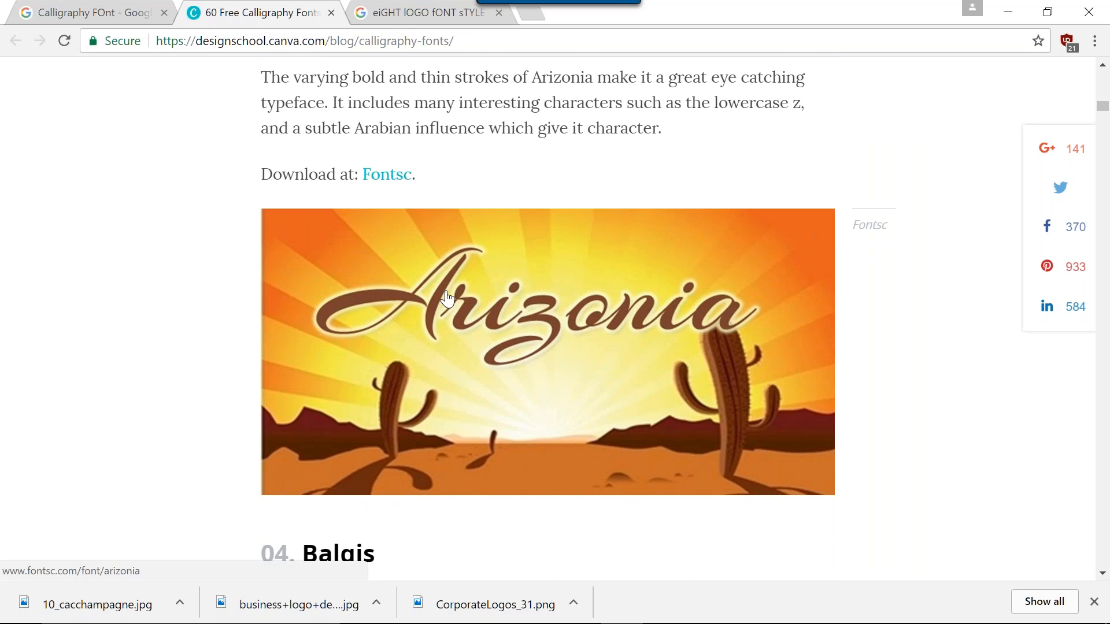
{"action": "scroll", "coordinate": [557, 310], "scroll_direction": "down", "scroll_amount": 10}
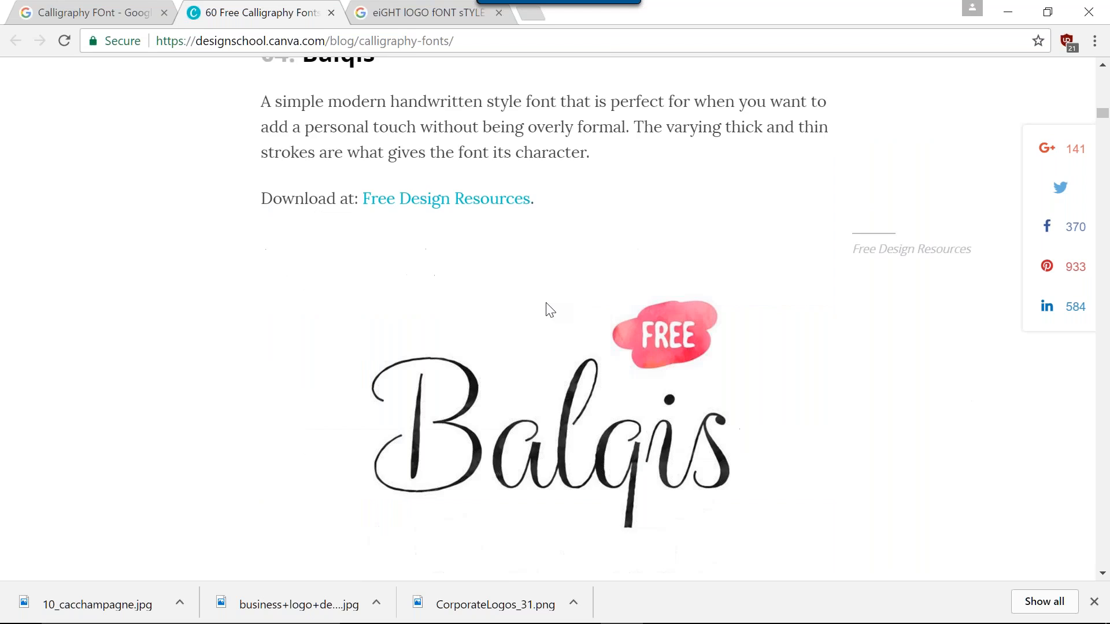
{"action": "scroll", "coordinate": [538, 269], "scroll_direction": "up", "scroll_amount": 4}
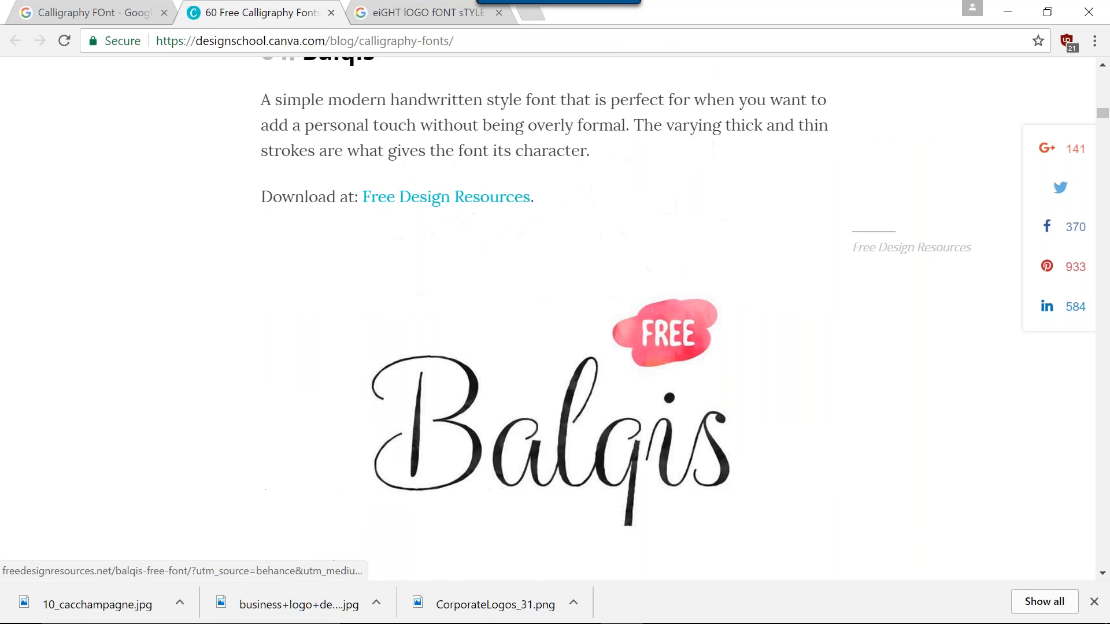
{"action": "scroll", "coordinate": [535, 275], "scroll_direction": "down", "scroll_amount": 13}
{"action": "scroll", "coordinate": [520, 266], "scroll_direction": "down", "scroll_amount": 3}
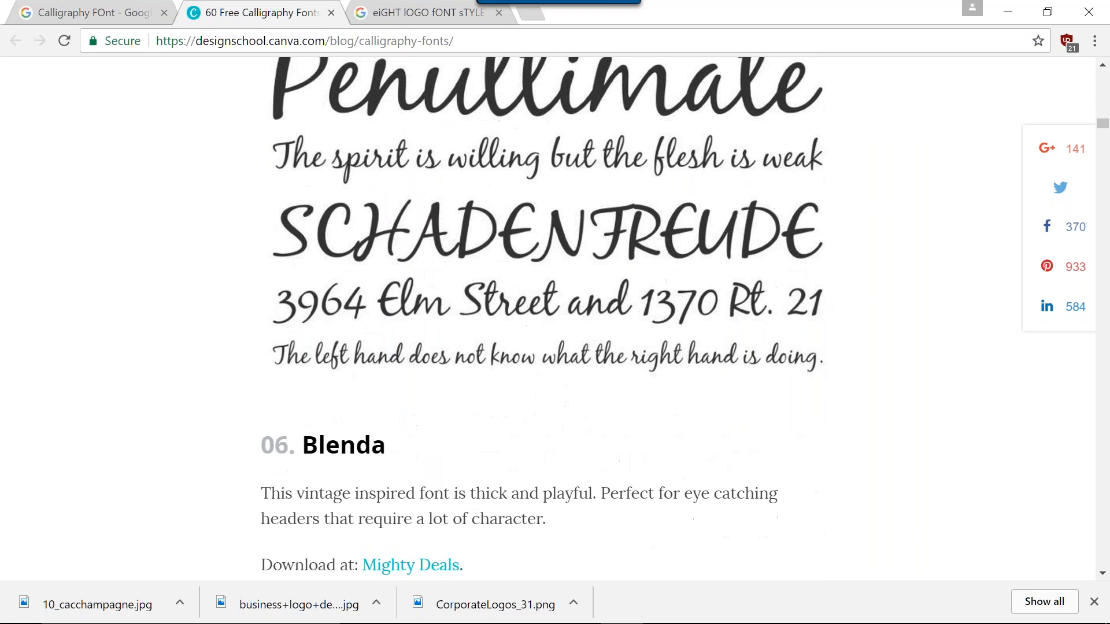
{"action": "scroll", "coordinate": [521, 266], "scroll_direction": "up", "scroll_amount": 3}
{"action": "scroll", "coordinate": [520, 266], "scroll_direction": "up", "scroll_amount": 1}
{"action": "scroll", "coordinate": [367, 231], "scroll_direction": "up", "scroll_amount": 2}
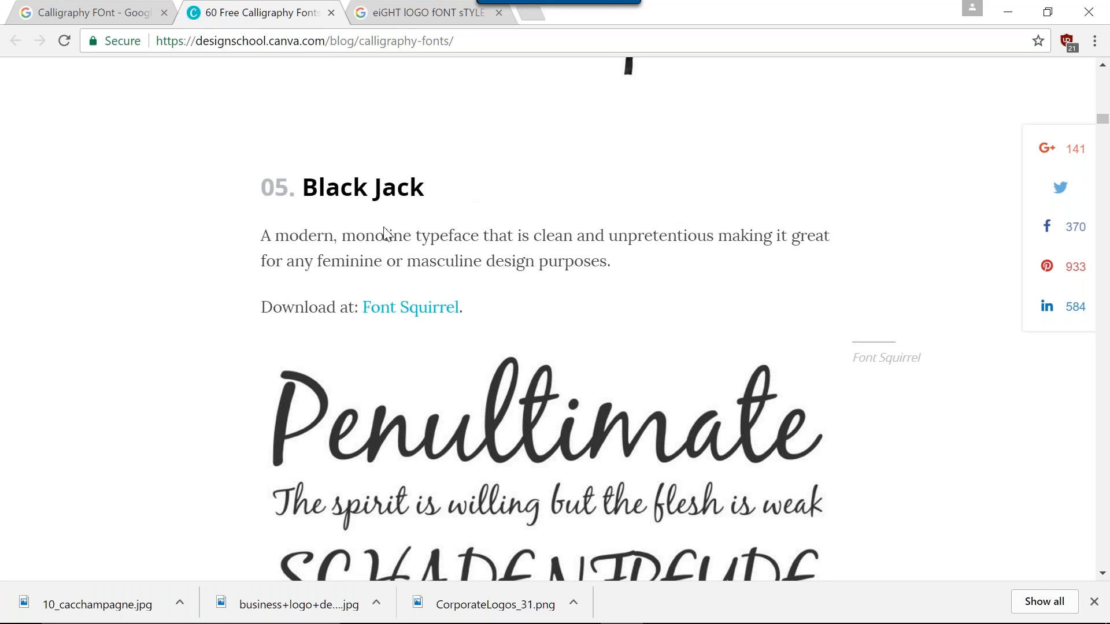
{"action": "scroll", "coordinate": [523, 311], "scroll_direction": "down", "scroll_amount": 8}
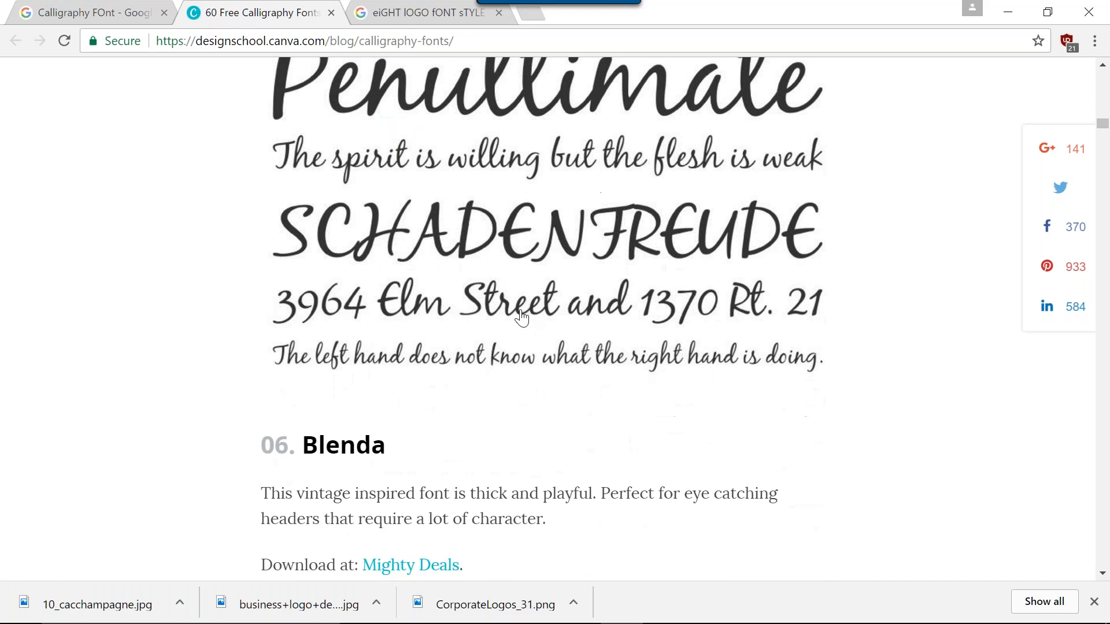
Open the Font Squirrel page for the Black Jack font from the article and examine its specimens and download option
{"action": "scroll", "coordinate": [515, 308], "scroll_direction": "up", "scroll_amount": 6}
{"action": "left_click", "coordinate": [479, 338]}
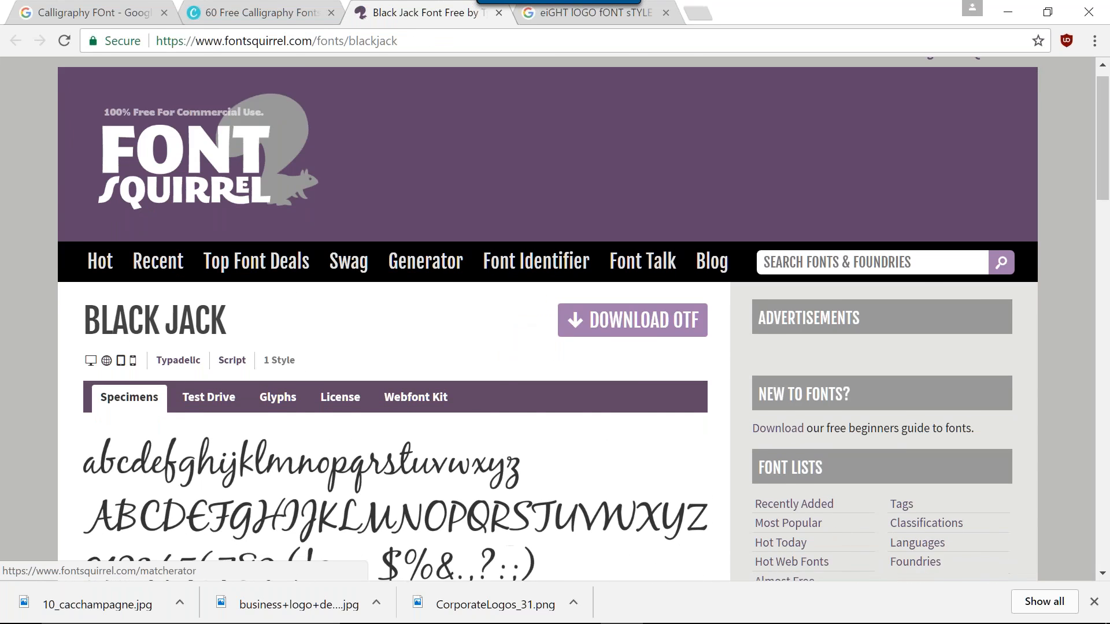
{"action": "scroll", "coordinate": [523, 292], "scroll_direction": "down", "scroll_amount": 3}
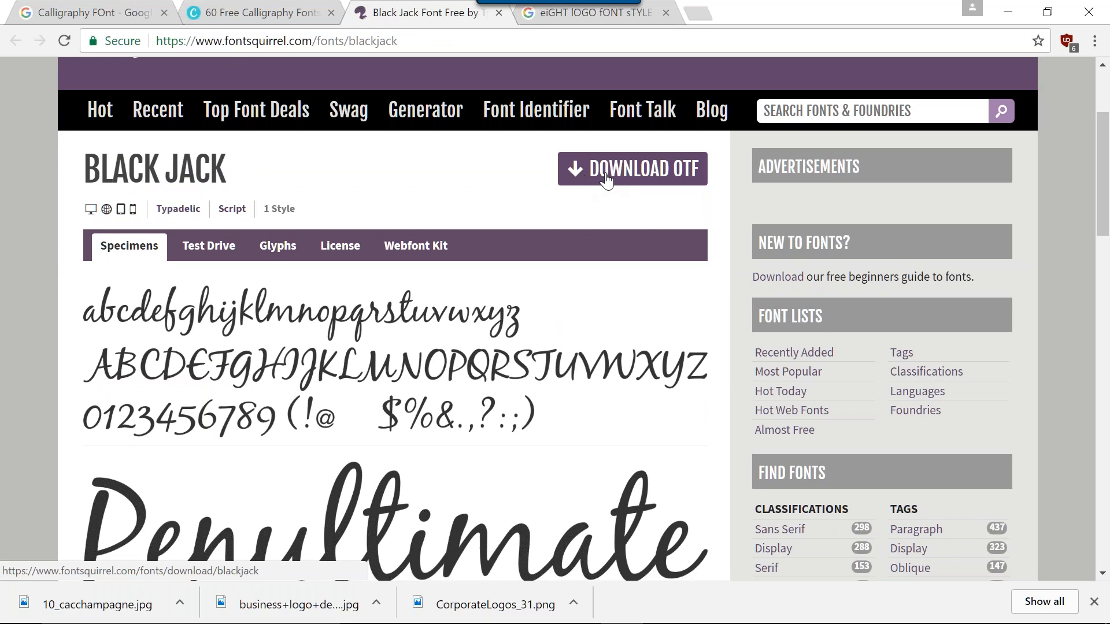
{"action": "scroll", "coordinate": [532, 286], "scroll_direction": "down", "scroll_amount": 1}
{"action": "scroll", "coordinate": [532, 277], "scroll_direction": "up", "scroll_amount": 3}
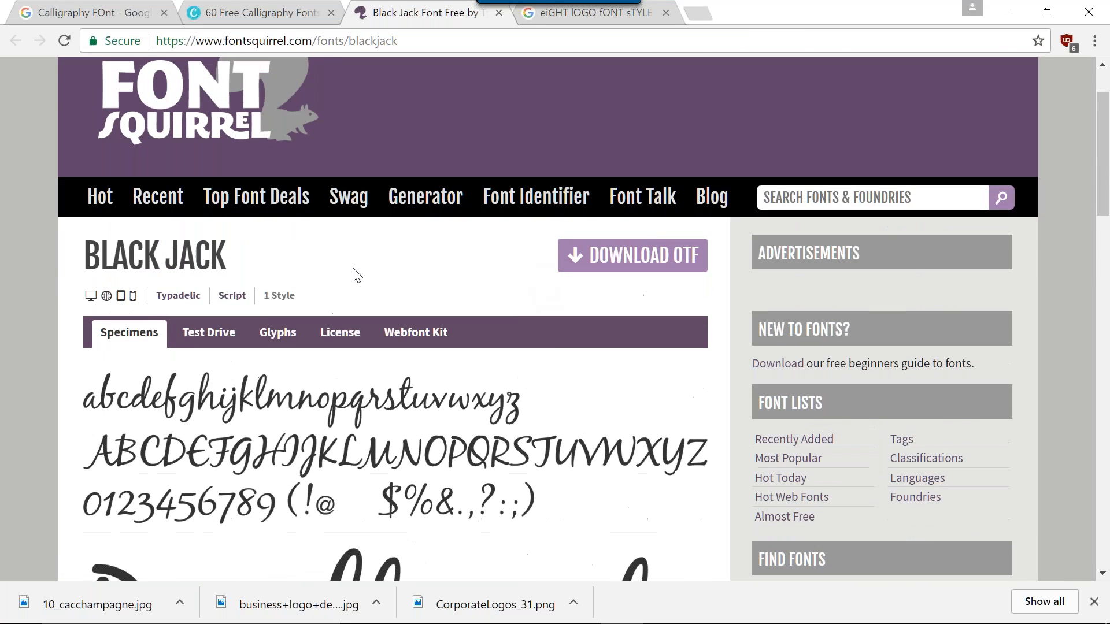
Copy the font name "BLACK JACK" from the Font Squirrel page heading
{"action": "left_click_drag", "start_coordinate": [76, 257], "coordinate": [203, 254]}
{"action": "right_click", "coordinate": [203, 253]}
{"action": "left_click", "coordinate": [172, 255]}
{"action": "triple_click", "coordinate": [169, 255]}
{"action": "right_click", "coordinate": [166, 254]}
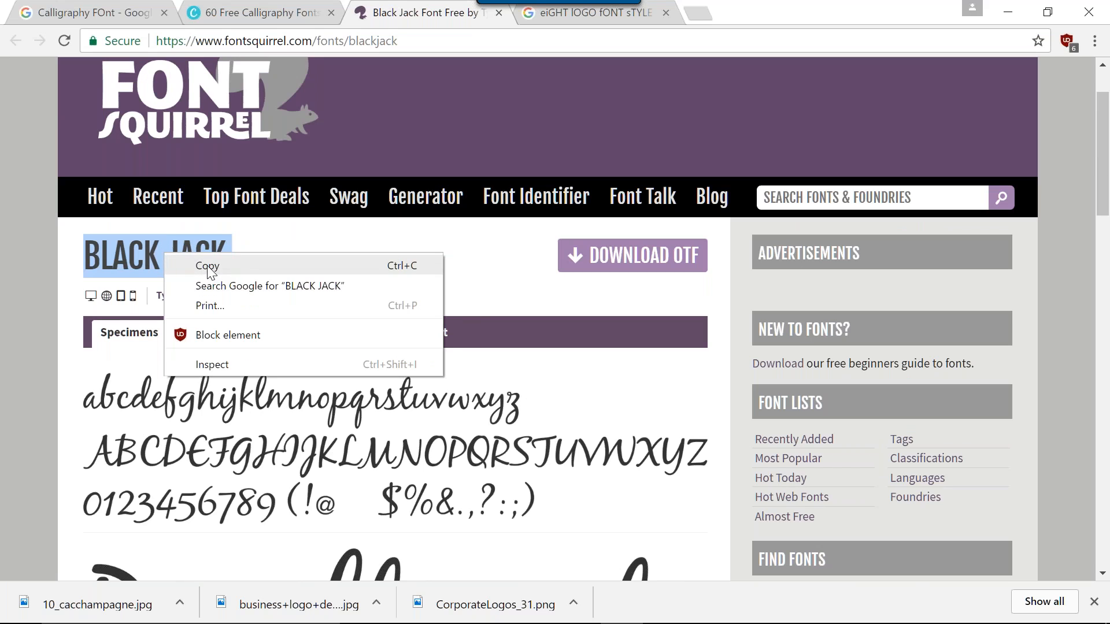
{"action": "left_click", "coordinate": [208, 268]}
Search Google for "BLACK JACK TTF" using the copied font name
{"action": "left_click", "coordinate": [329, 41]}
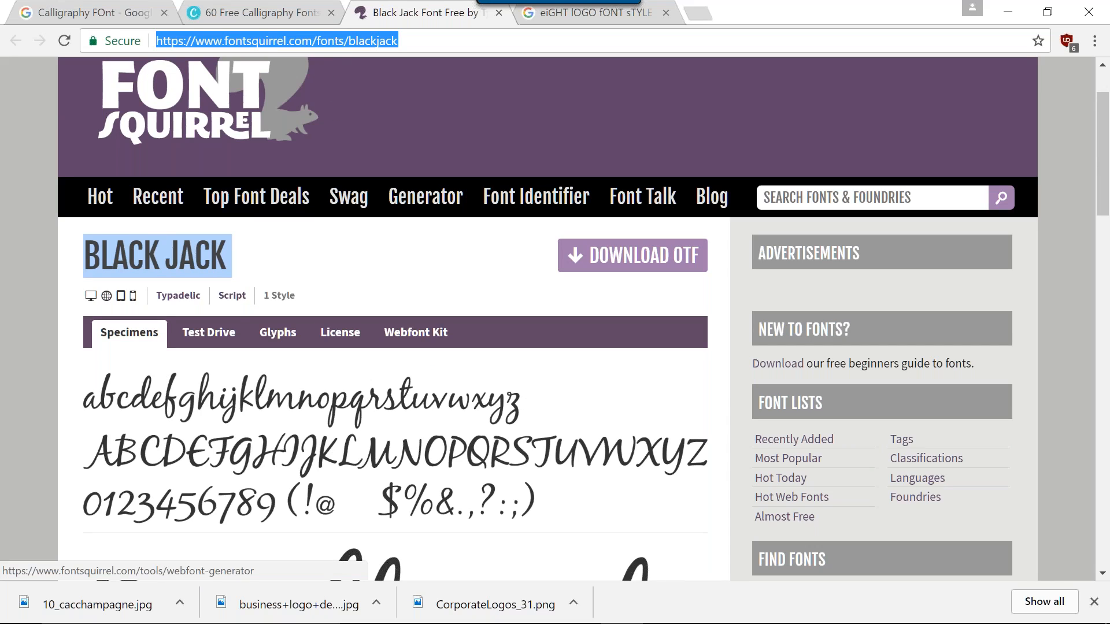
{"action": "key", "text": "ctrl+v"}
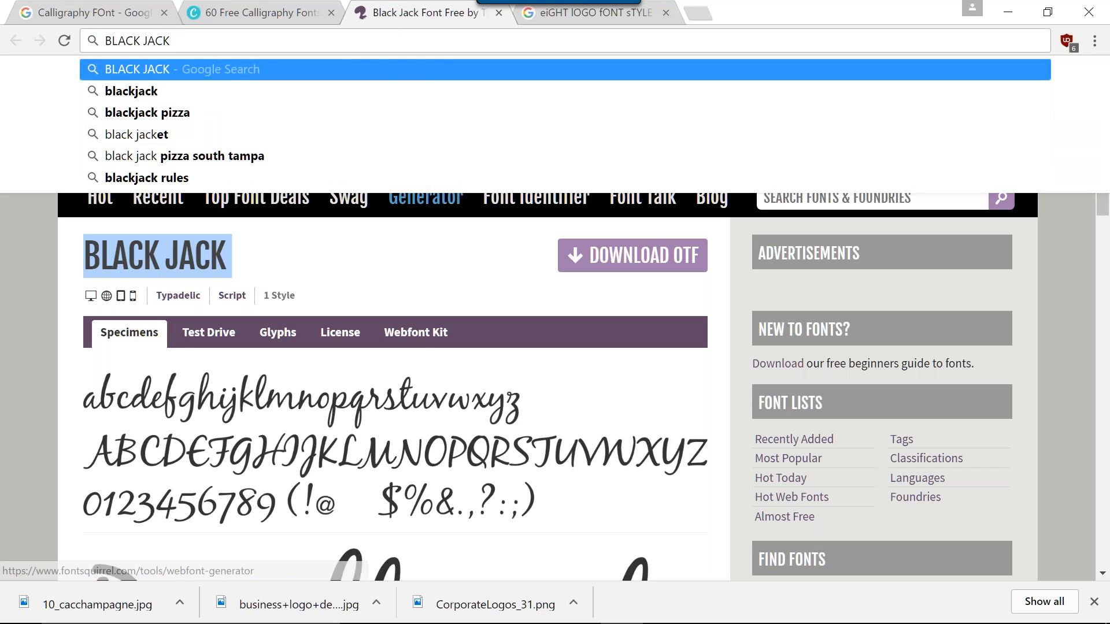
{"action": "type", "text": "TTF"}
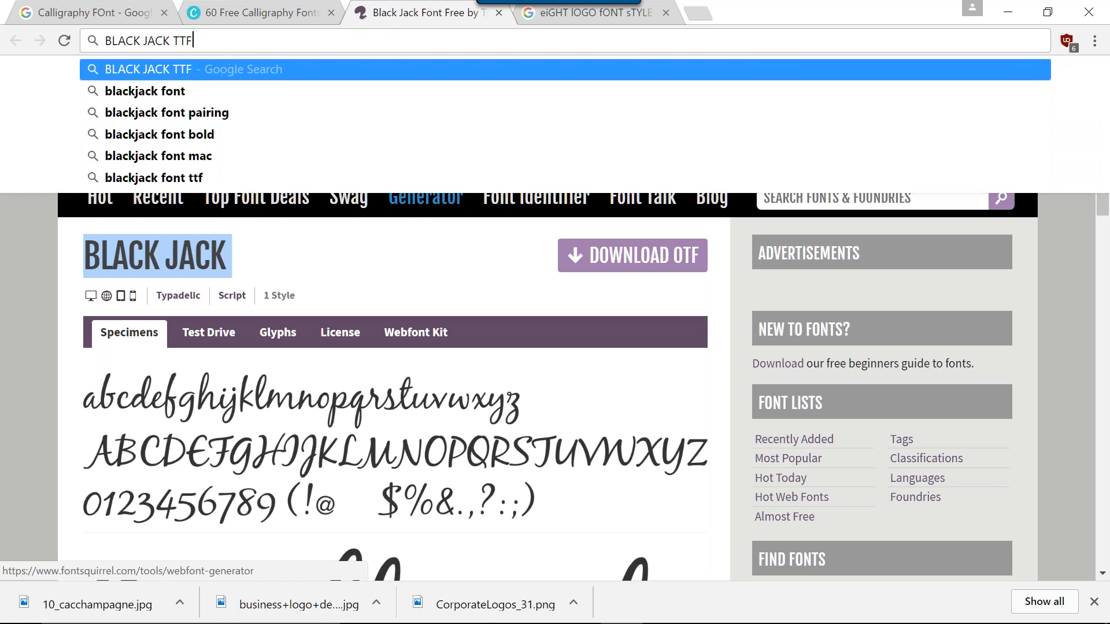
{"action": "key", "text": "Return"}
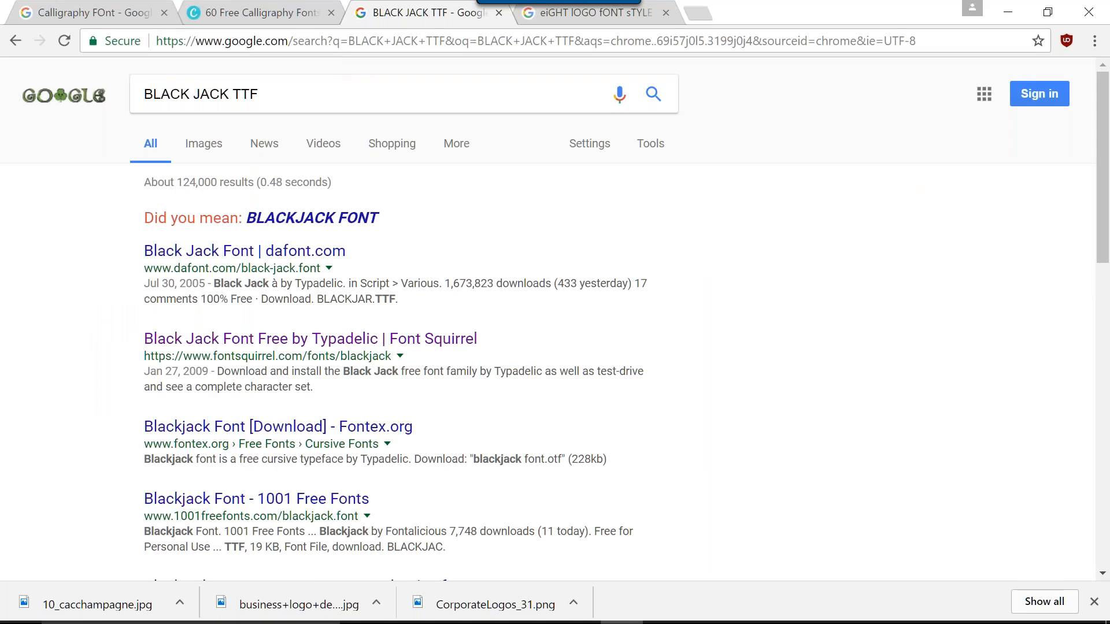
Open the dafont.com result for the Black Jack font and move its tab into a separate browser window
{"action": "left_click", "coordinate": [176, 259]}
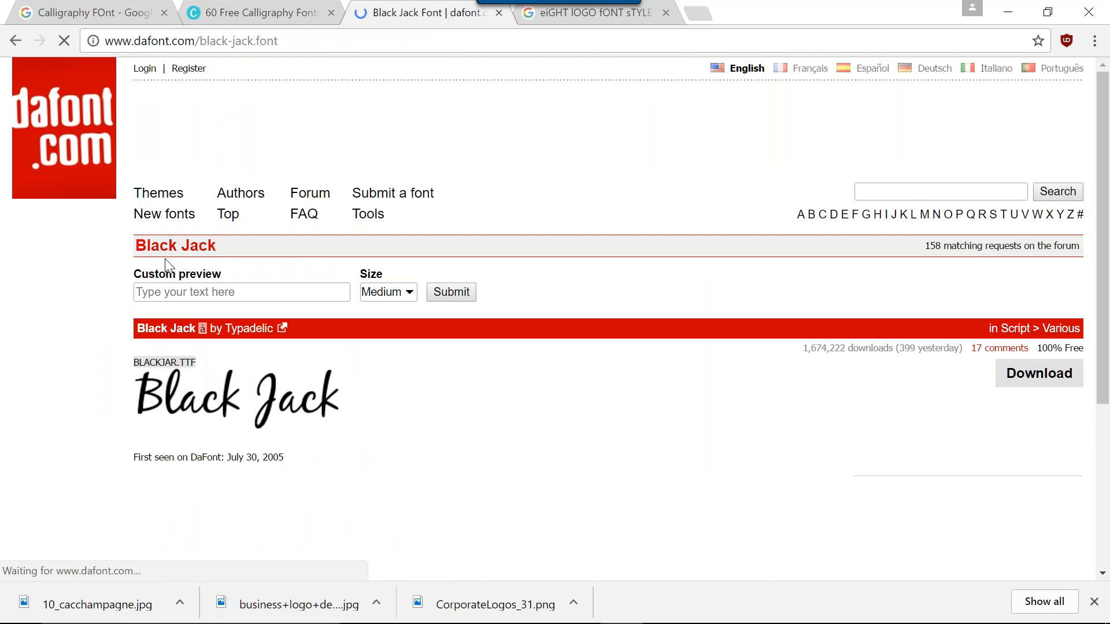
{"action": "scroll", "coordinate": [266, 365], "scroll_direction": "down", "scroll_amount": 7}
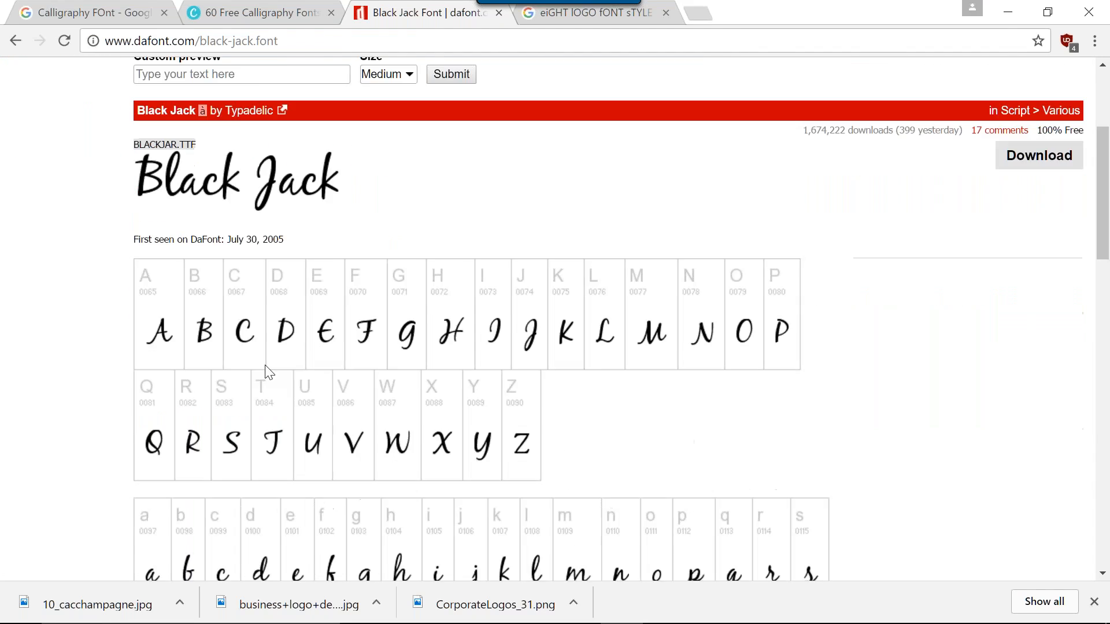
{"action": "scroll", "coordinate": [255, 372], "scroll_direction": "up", "scroll_amount": 7}
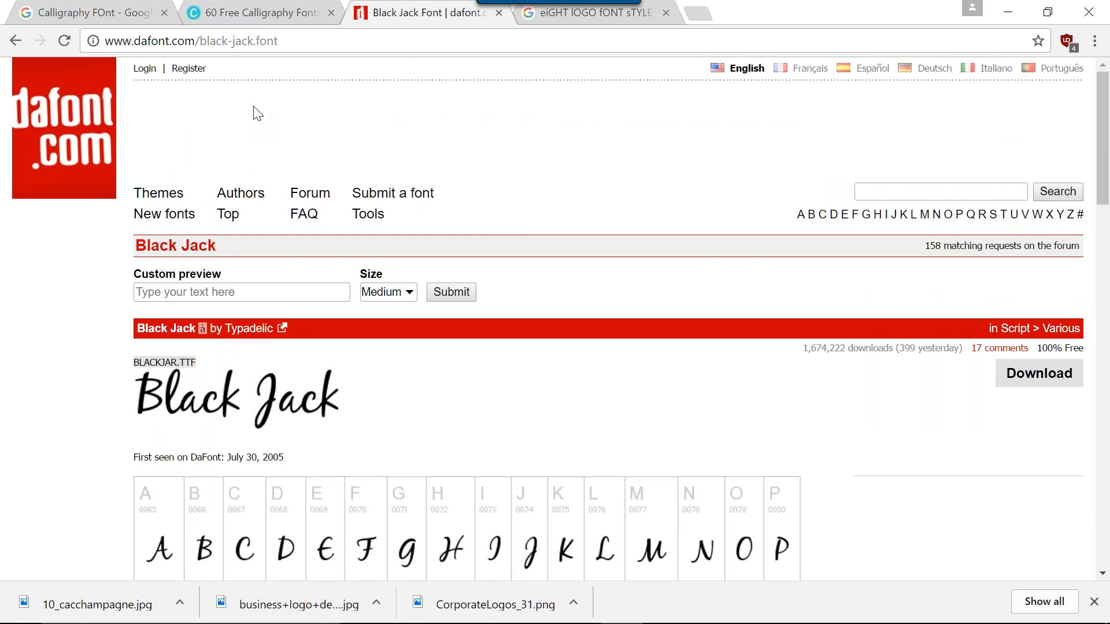
{"action": "left_click_drag", "start_coordinate": [391, 6], "coordinate": [570, 74]}
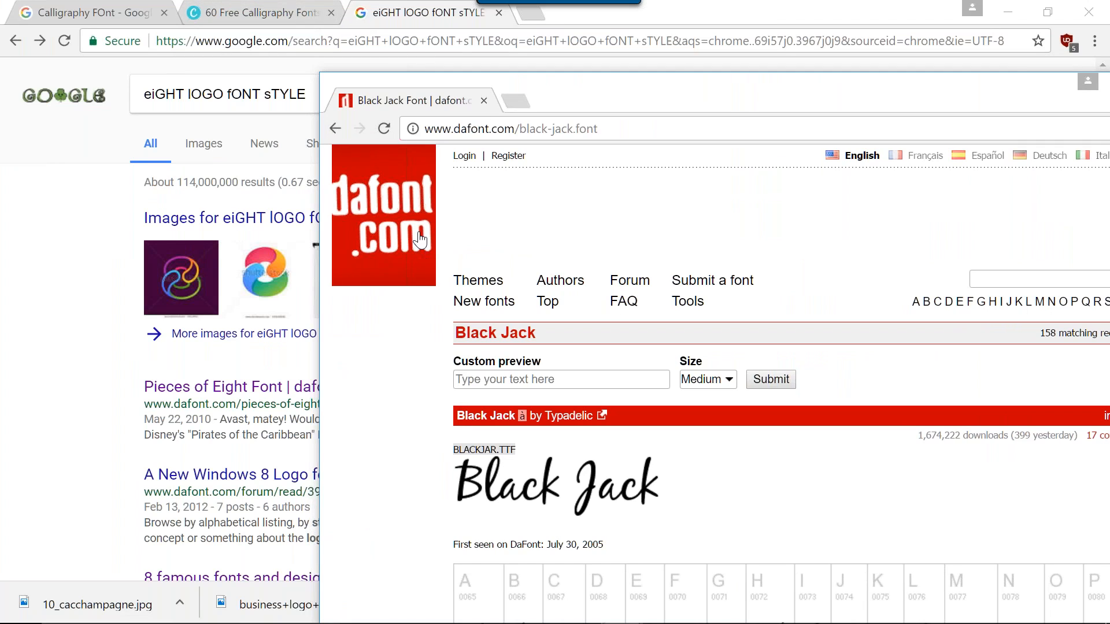
Go back to the Font Squirrel page to examine the Black Jack specimens, and return to the dafont page
{"action": "left_click", "coordinate": [332, 127]}
{"action": "left_click", "coordinate": [335, 128]}
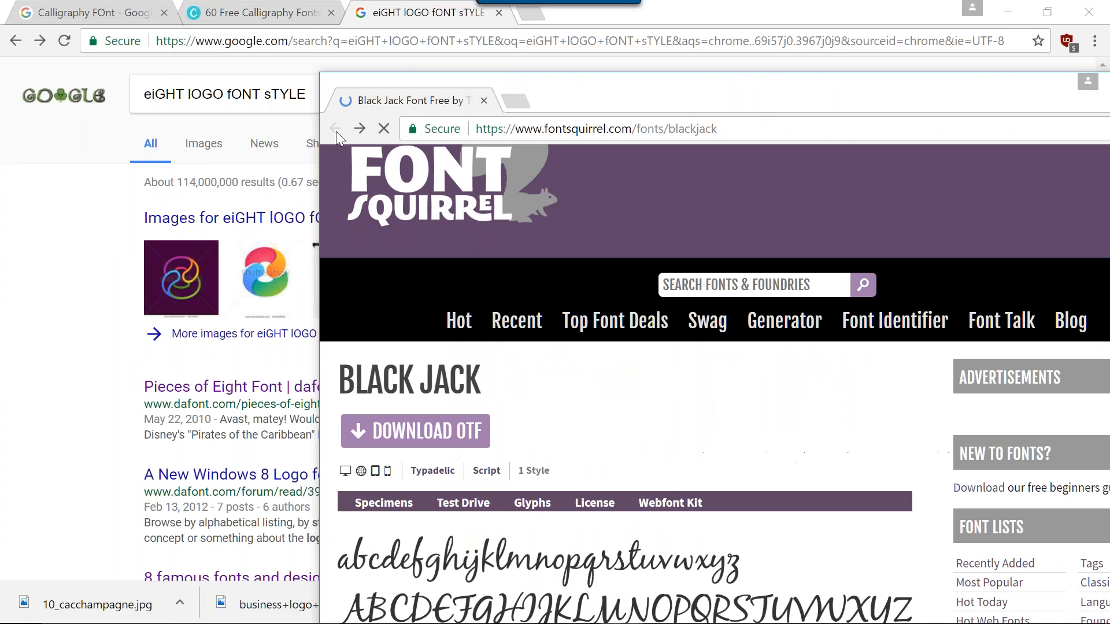
{"action": "scroll", "coordinate": [408, 514], "scroll_direction": "down", "scroll_amount": 2}
{"action": "scroll", "coordinate": [408, 514], "scroll_direction": "down", "scroll_amount": 1}
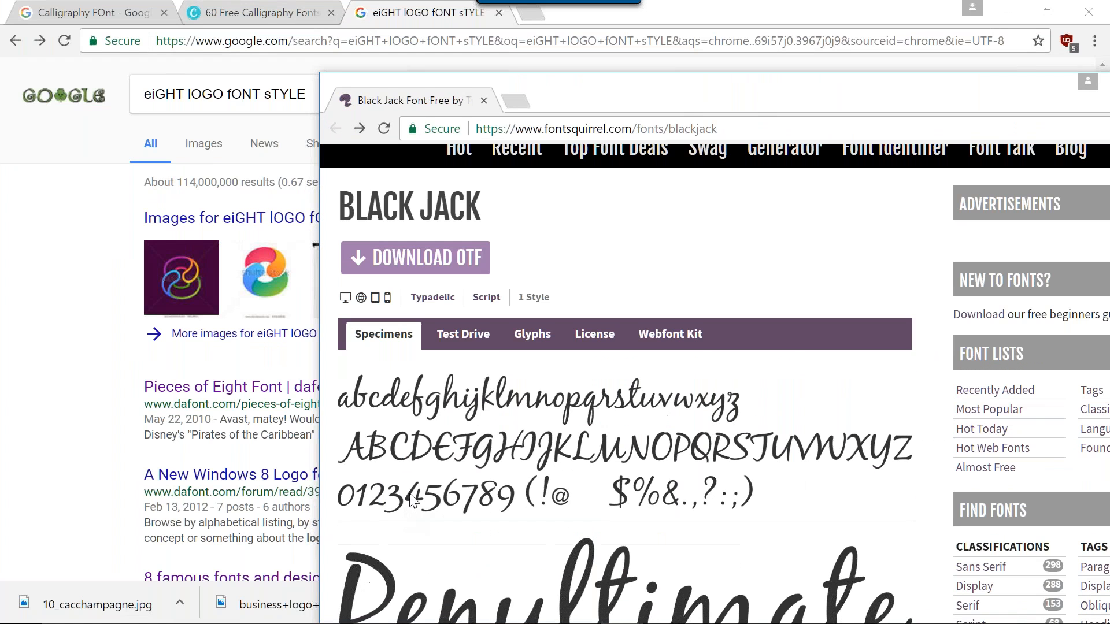
{"action": "scroll", "coordinate": [525, 460], "scroll_direction": "down", "scroll_amount": 2}
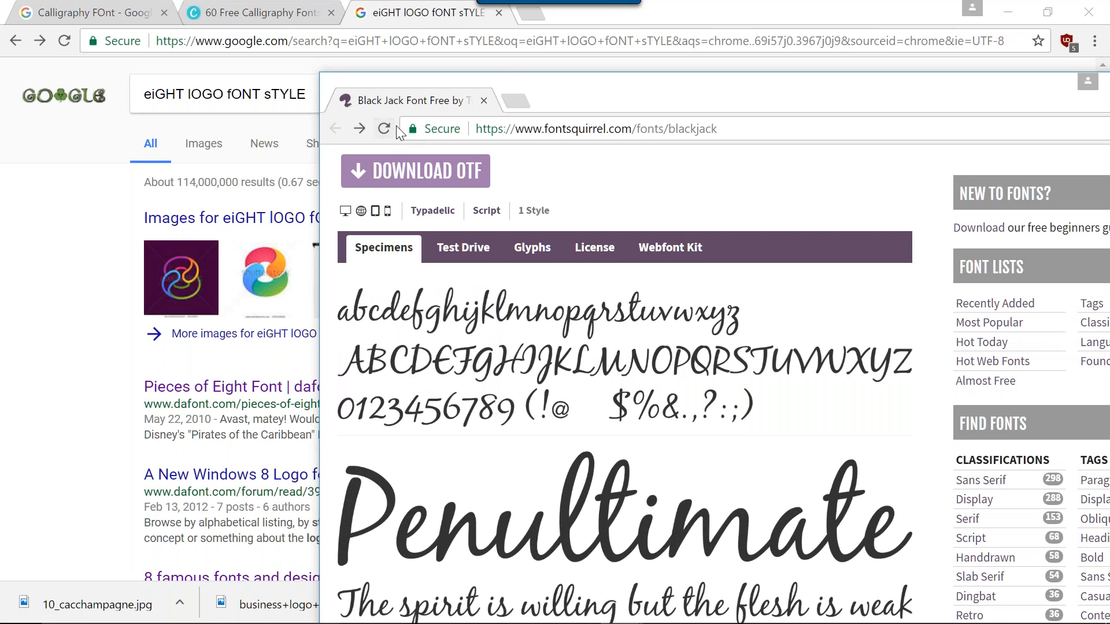
{"action": "left_click", "coordinate": [361, 127]}
{"action": "left_click", "coordinate": [357, 122]}
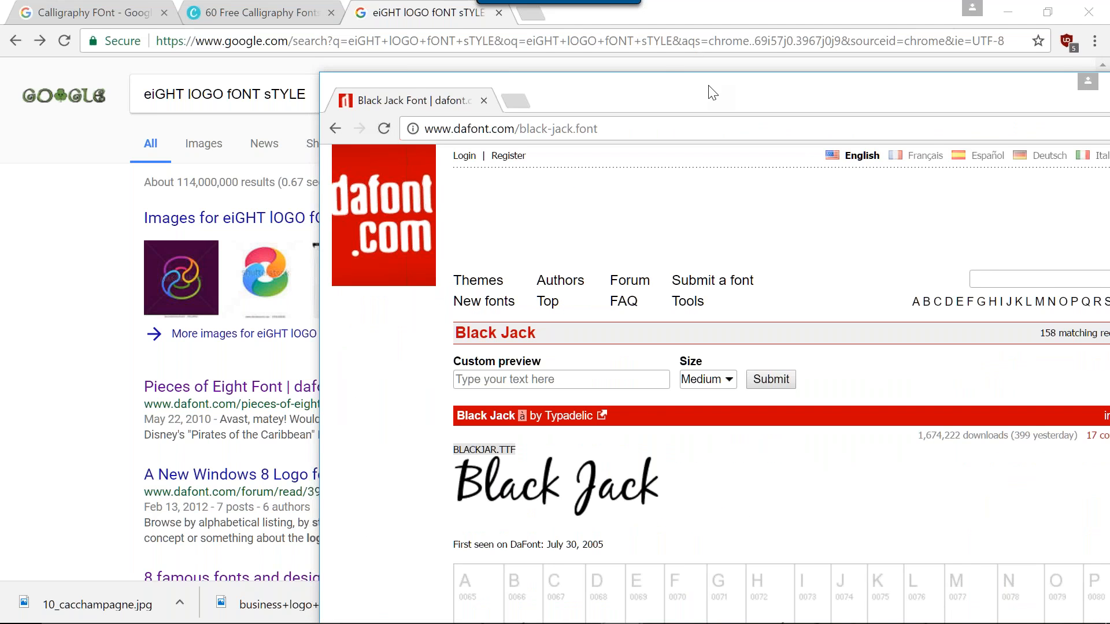
Maximize the dafont window, download the Black Jack font archive, and show black_jack.zip in its folder
{"action": "left_click_drag", "start_coordinate": [712, 92], "coordinate": [376, 2]}
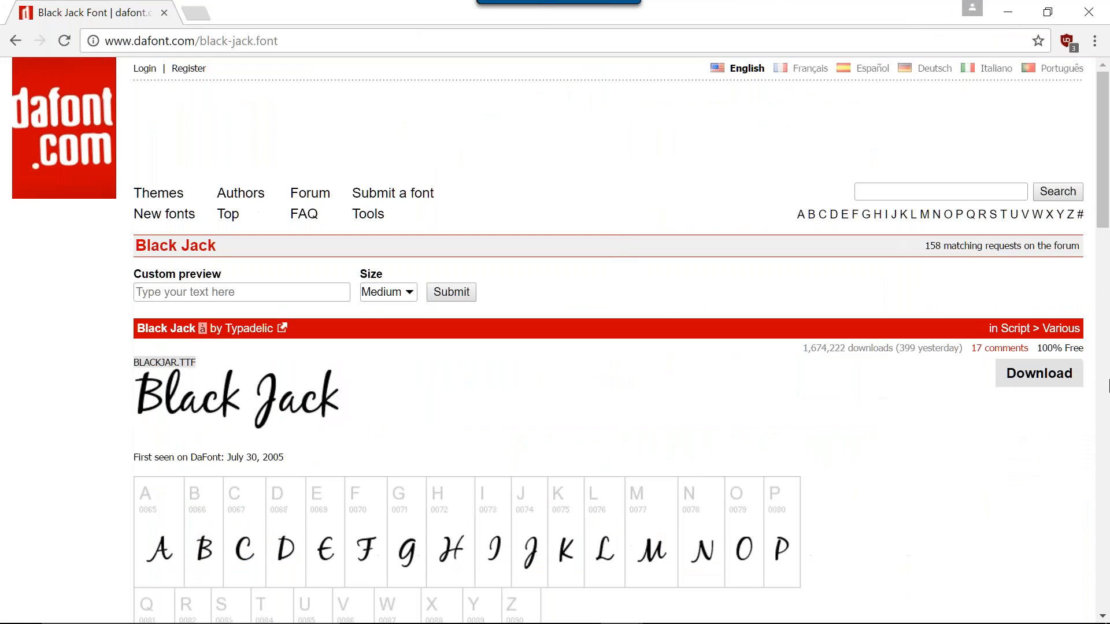
{"action": "left_click", "coordinate": [1053, 377]}
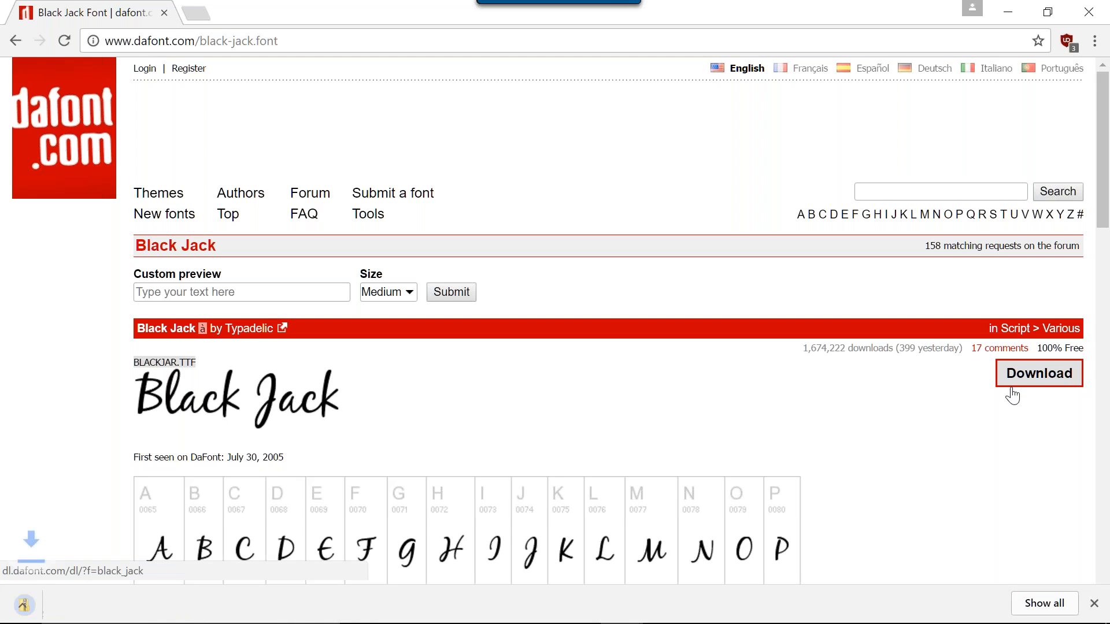
{"action": "right_click", "coordinate": [68, 605]}
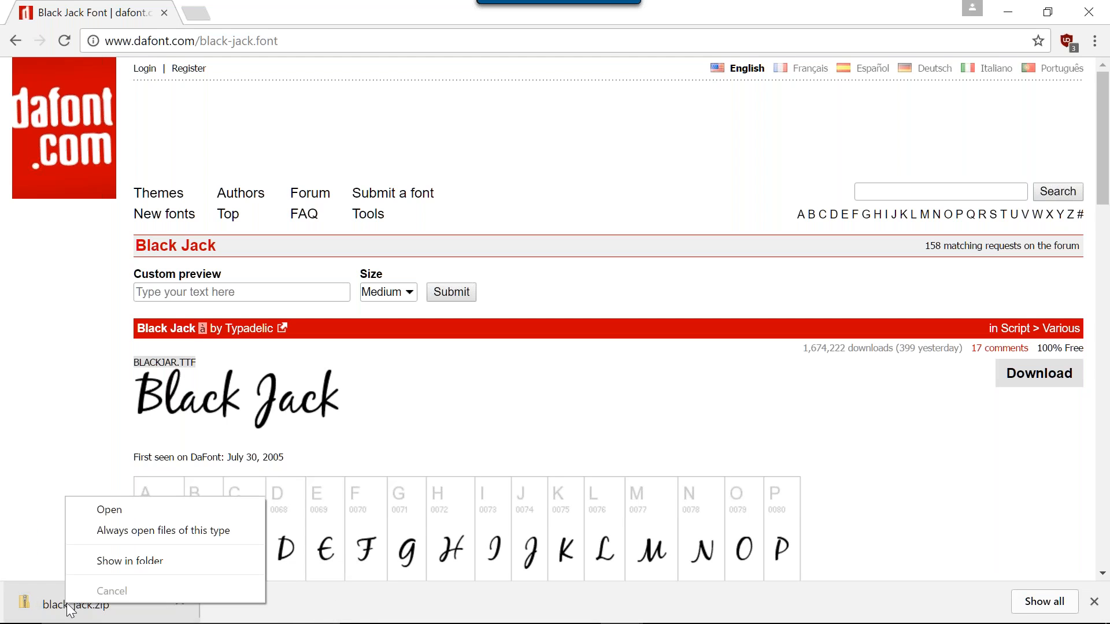
{"action": "left_click", "coordinate": [104, 563]}
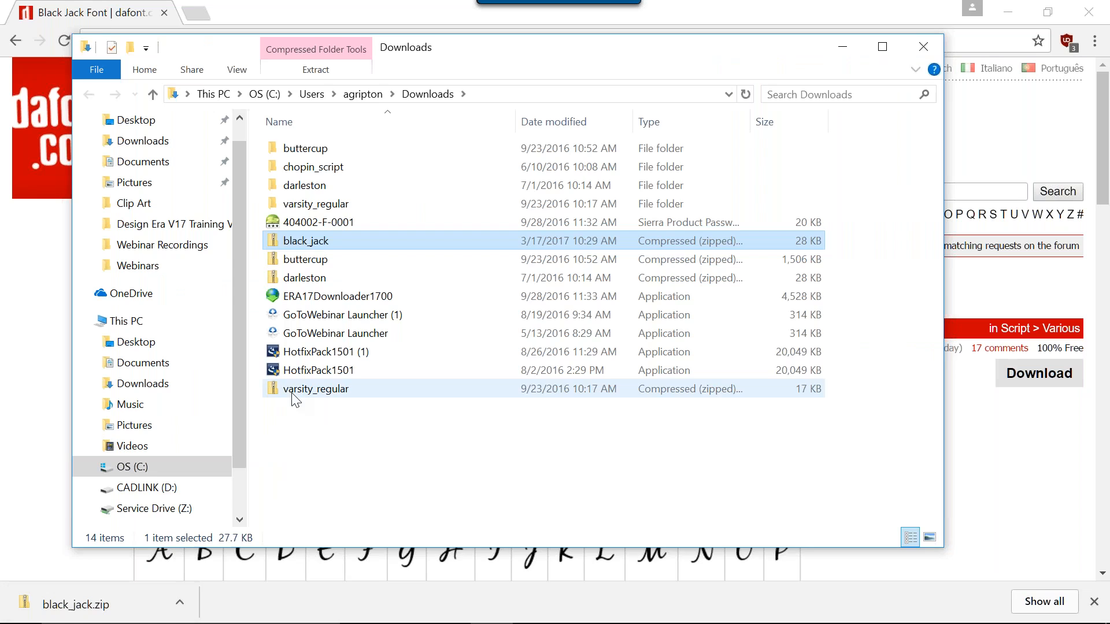
Extract the black_jack archive into a black_jack folder within Downloads
{"action": "right_click", "coordinate": [320, 242]}
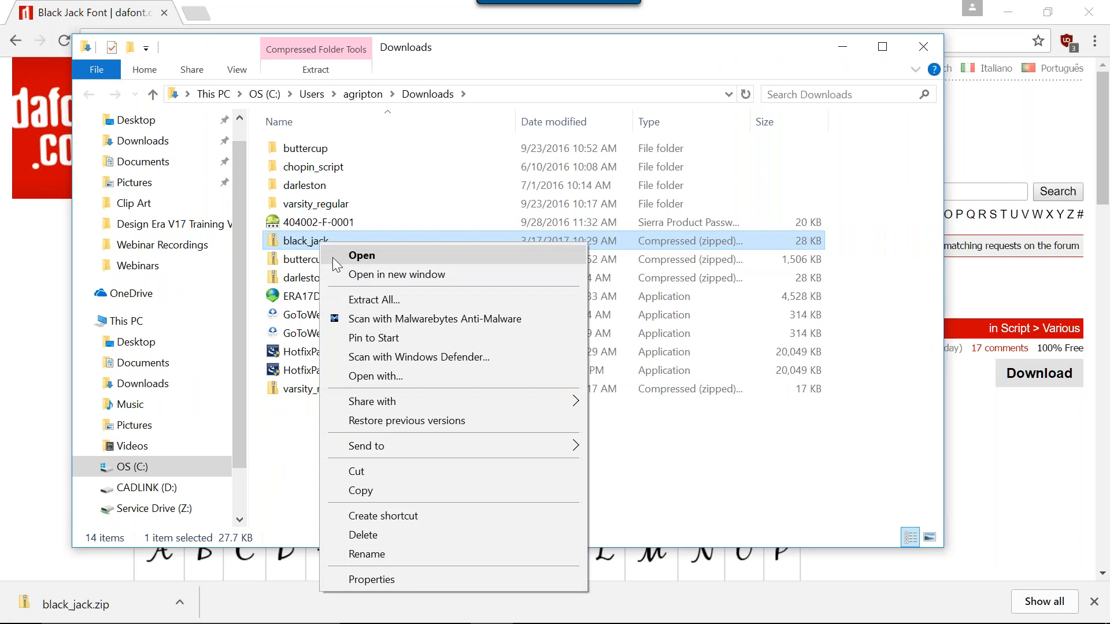
{"action": "left_click", "coordinate": [376, 302]}
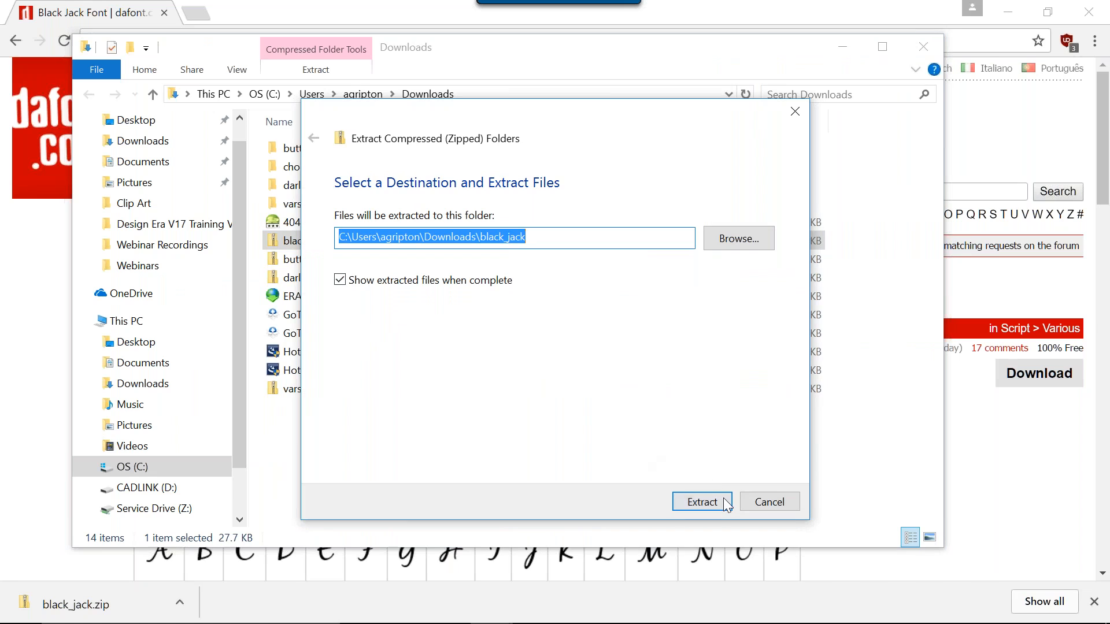
{"action": "left_click", "coordinate": [725, 503]}
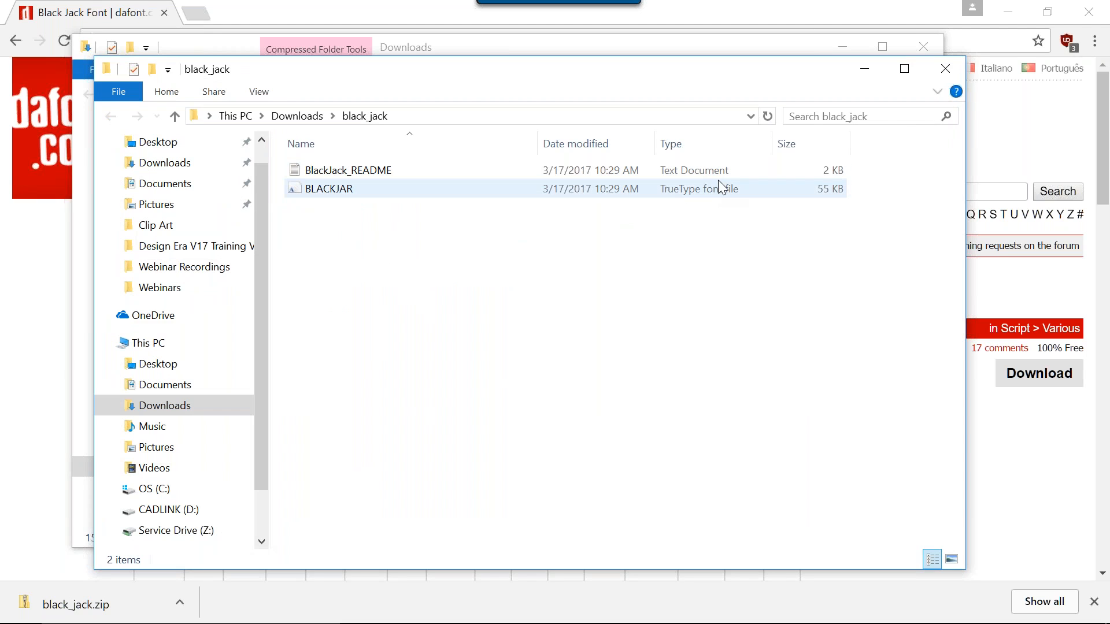
Open the extracted BLACKJAR TrueType font file, install the font, and close its preview
{"action": "left_click", "coordinate": [307, 191]}
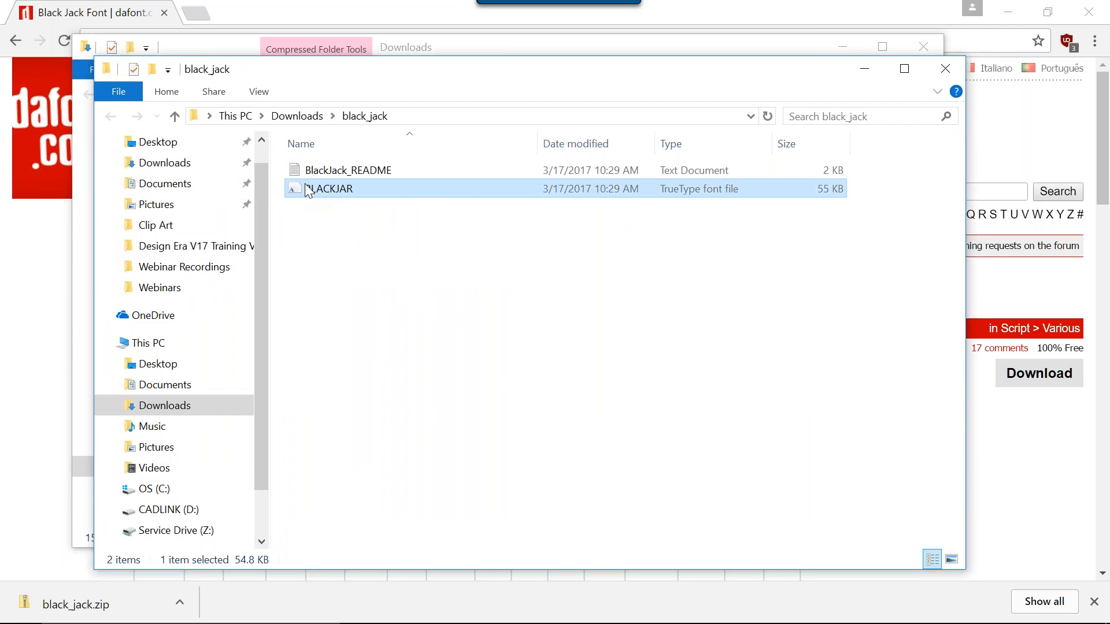
{"action": "double_click", "coordinate": [307, 191]}
{"action": "left_click", "coordinate": [209, 113]}
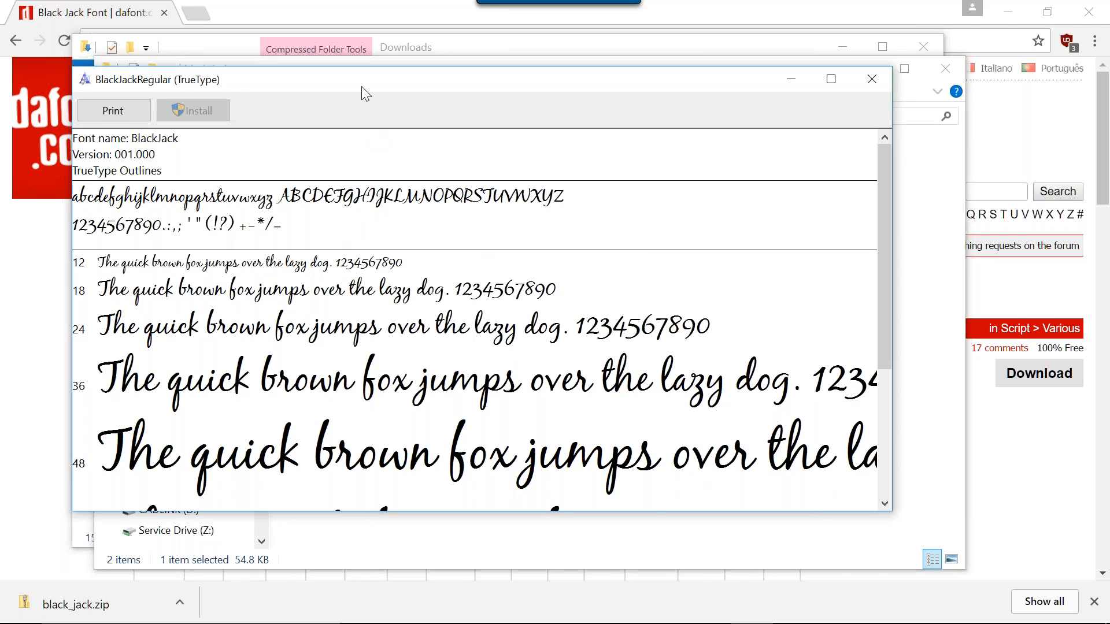
{"action": "left_click_drag", "start_coordinate": [362, 86], "coordinate": [450, 136]}
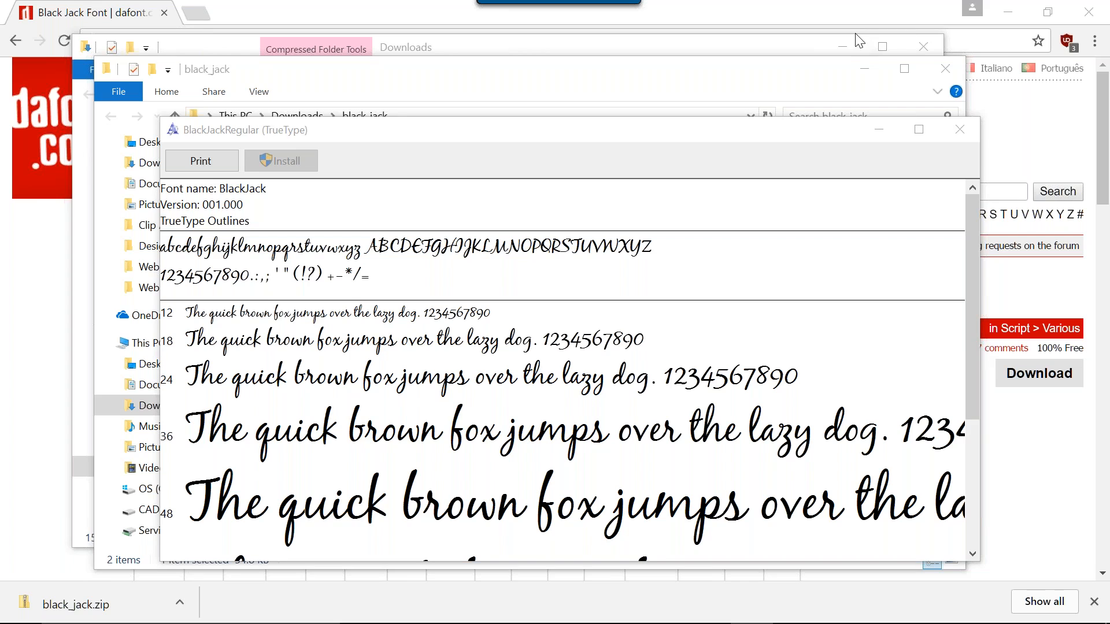
{"action": "left_click", "coordinate": [605, 138]}
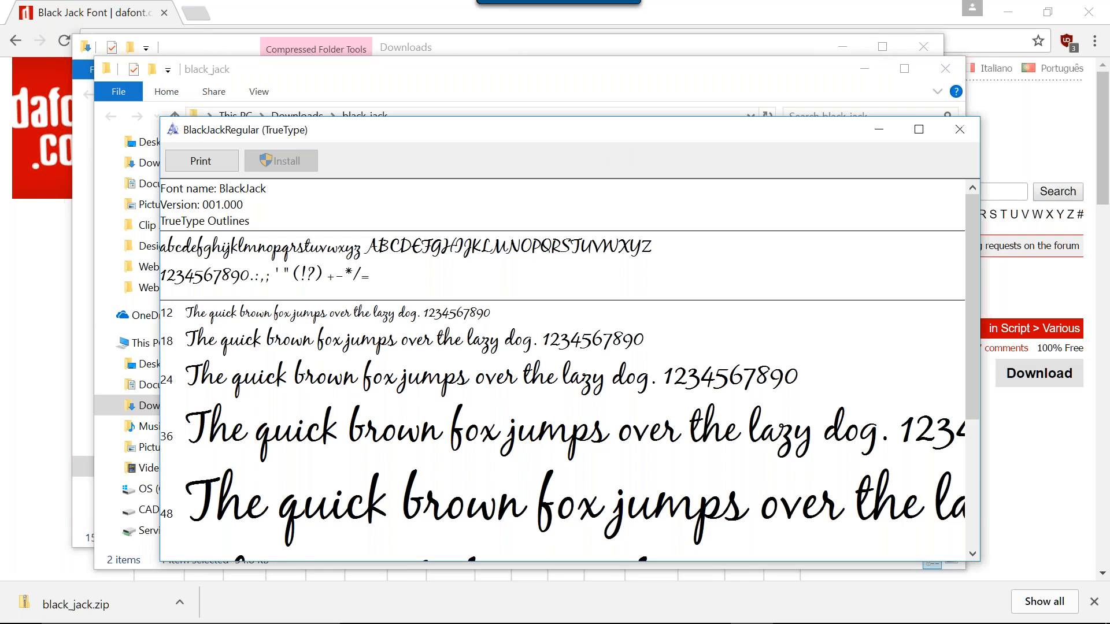
{"action": "left_click", "coordinate": [959, 130]}
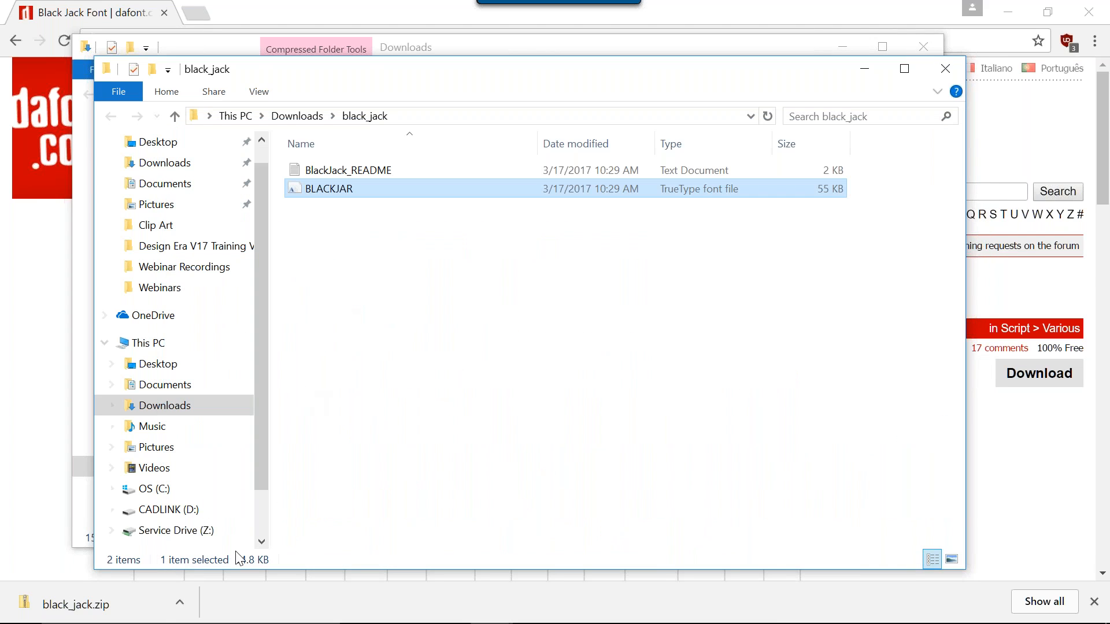
Switch to Stitch Era and preview a vector text in the BlackJack font, closing the text editor without placing it
{"action": "left_click", "coordinate": [249, 600]}
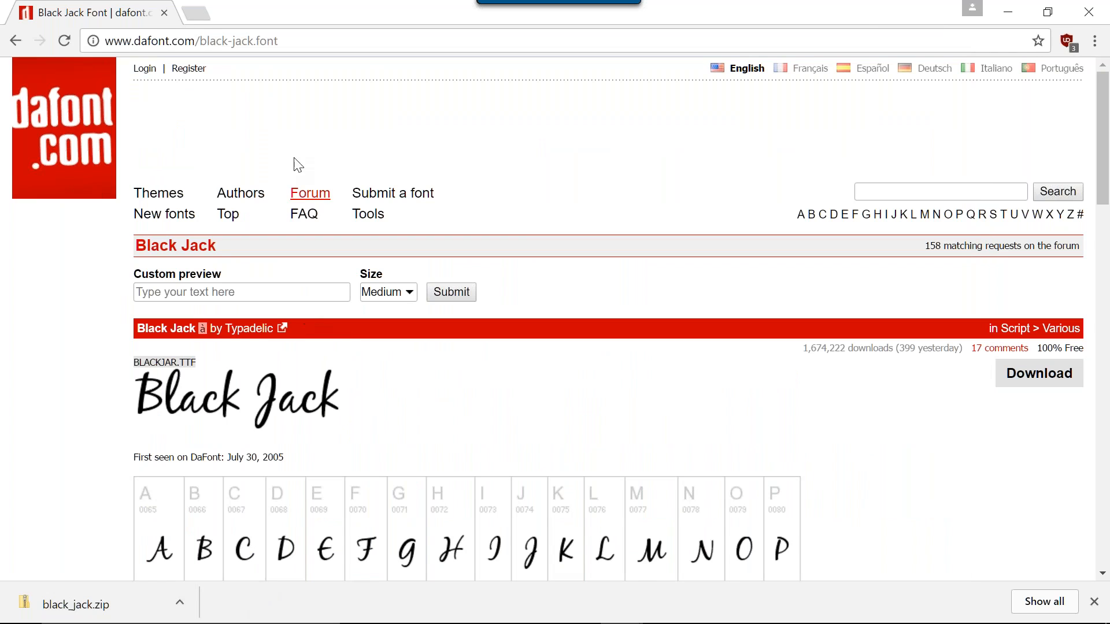
{"action": "mouse_move", "coordinate": [642, 609]}
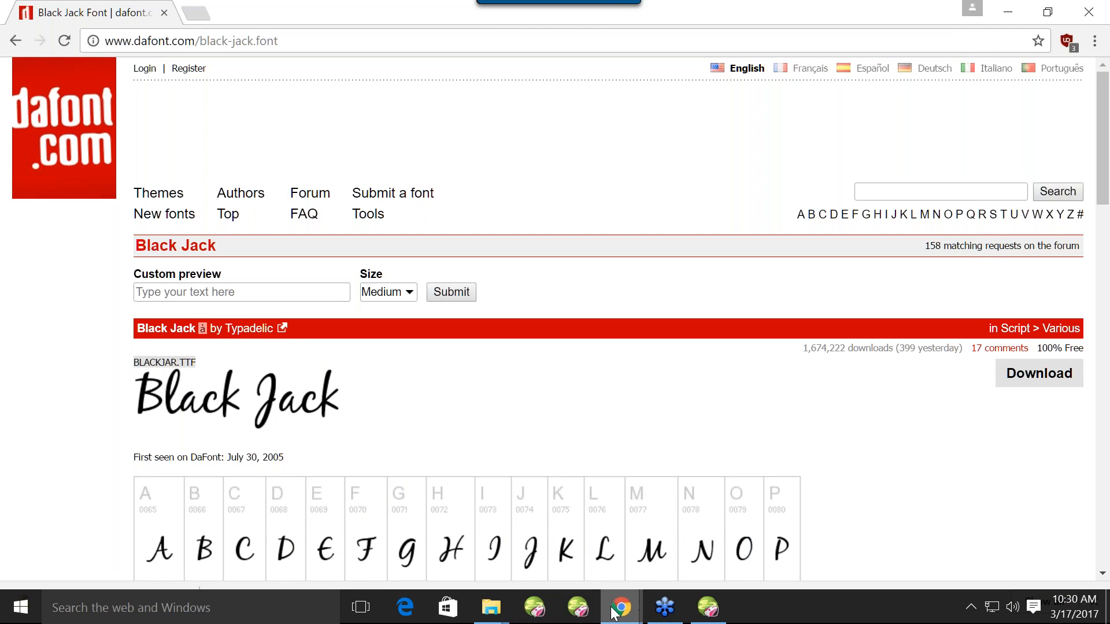
{"action": "left_click", "coordinate": [709, 608]}
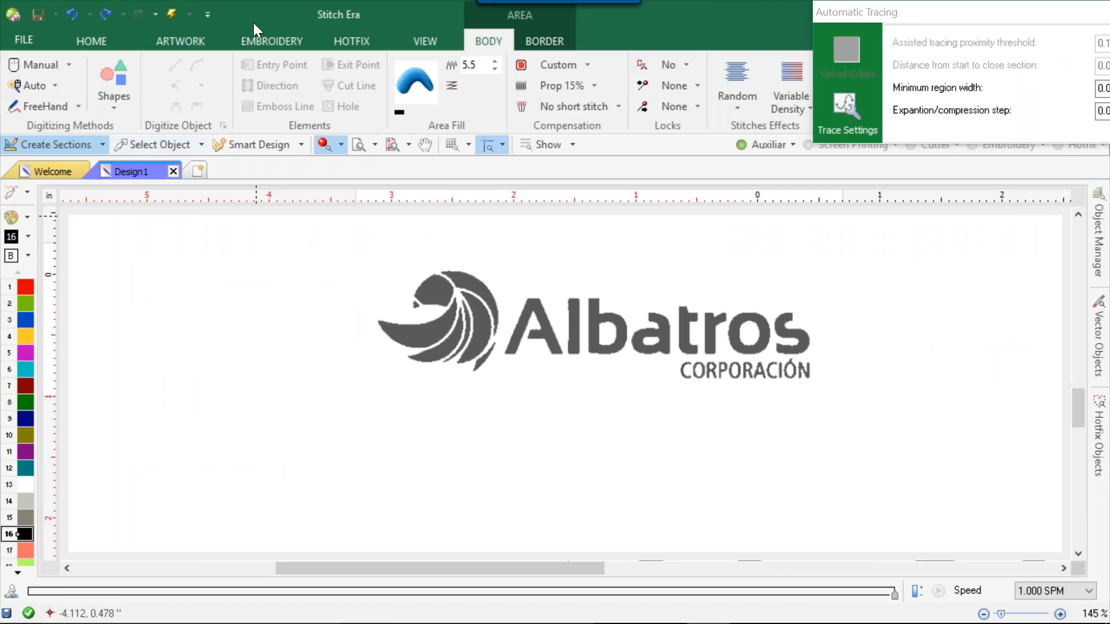
{"action": "left_click", "coordinate": [182, 42]}
{"action": "left_click", "coordinate": [496, 86]}
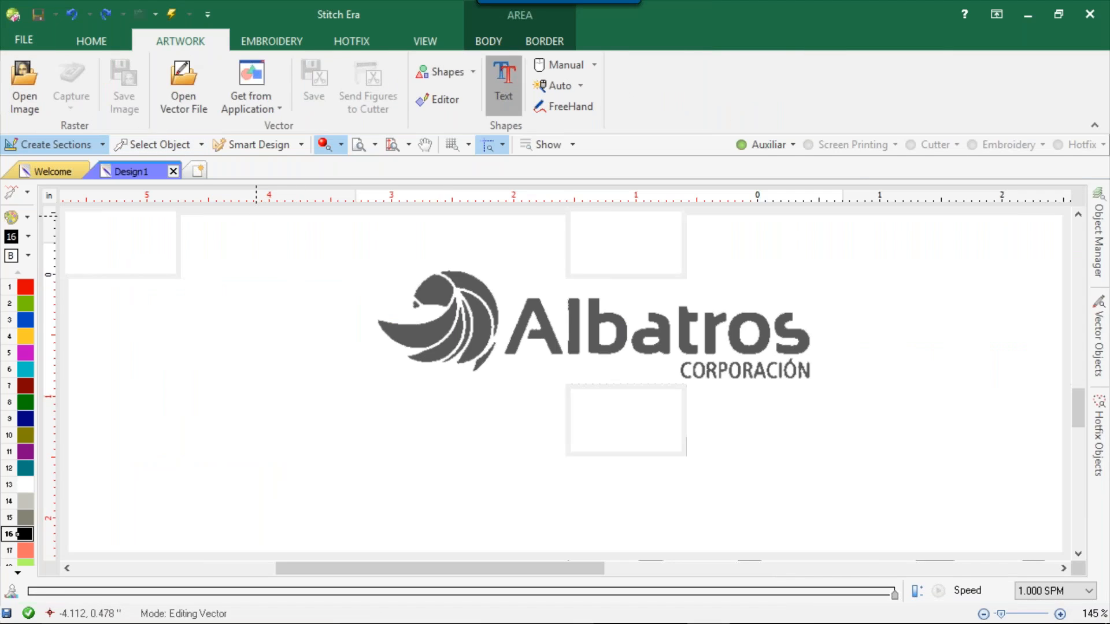
{"action": "left_click", "coordinate": [575, 209]}
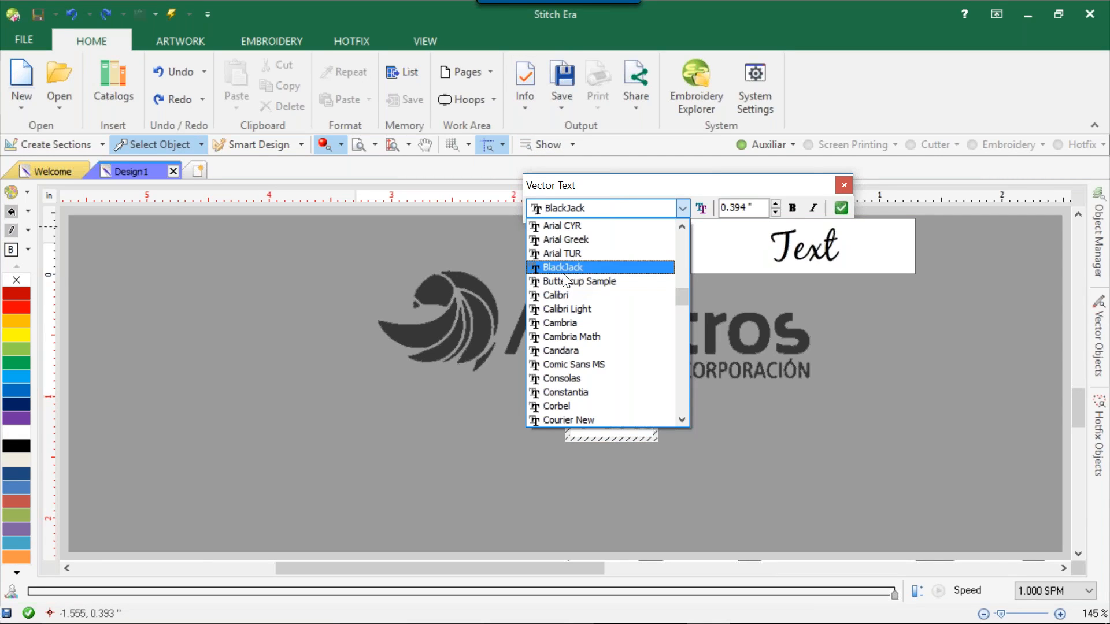
{"action": "left_click", "coordinate": [563, 268]}
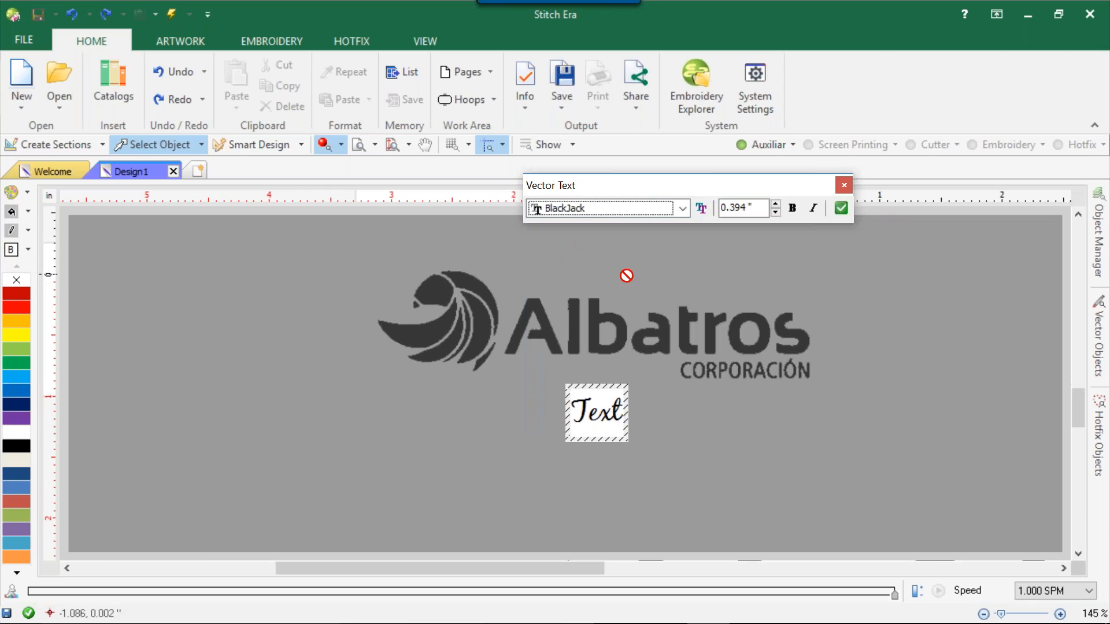
{"action": "left_click", "coordinate": [844, 186]}
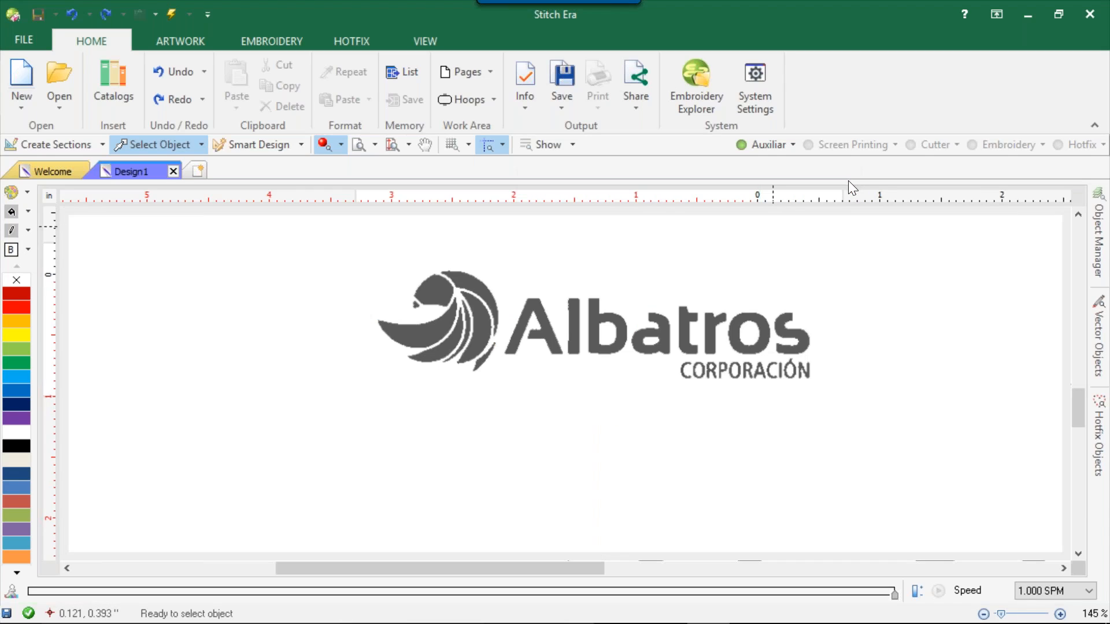
Delete the Albatros logo image from the design
{"action": "left_click", "coordinate": [674, 263]}
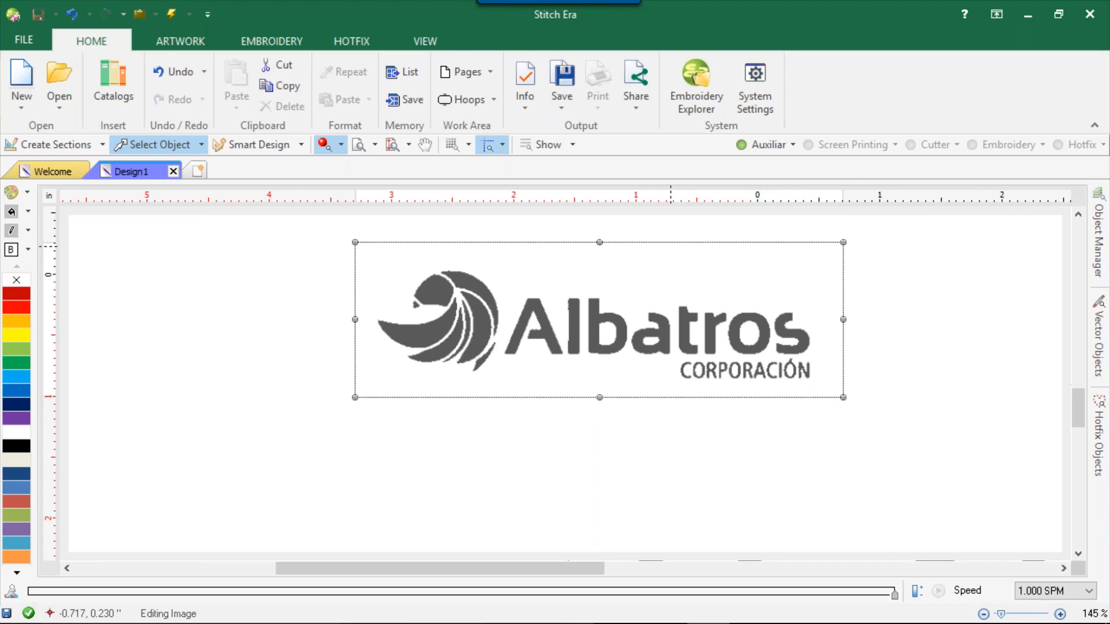
{"action": "key", "text": "Delete"}
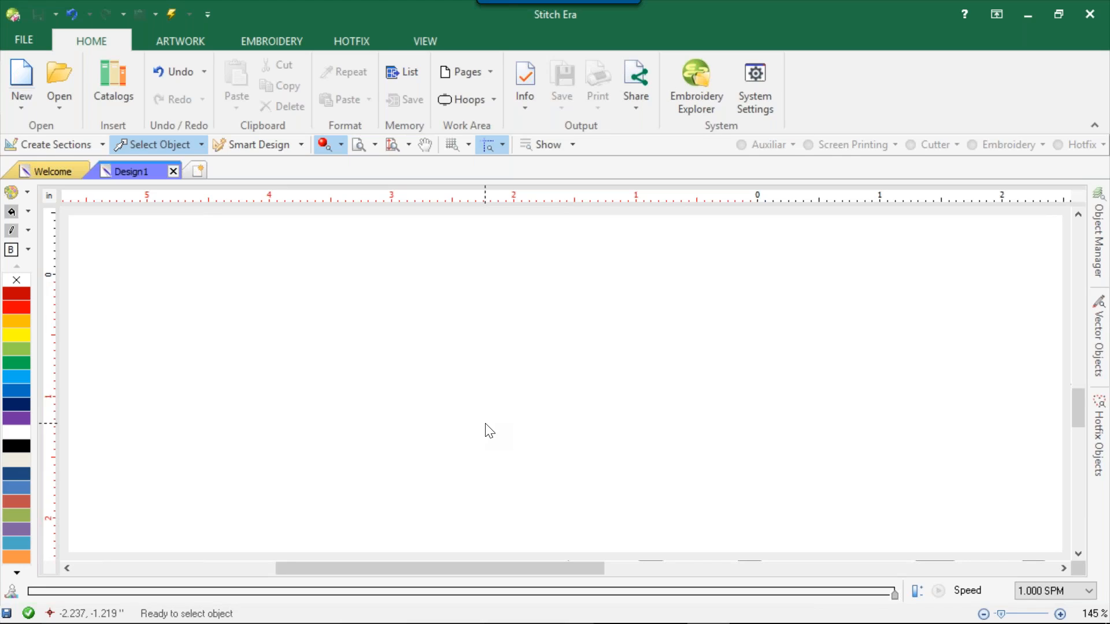
Switch to Chrome, close the "eiGHT lOGO fONT sTYLE" search, and return to the Calligraphy Font image results
{"action": "mouse_move", "coordinate": [865, 503]}
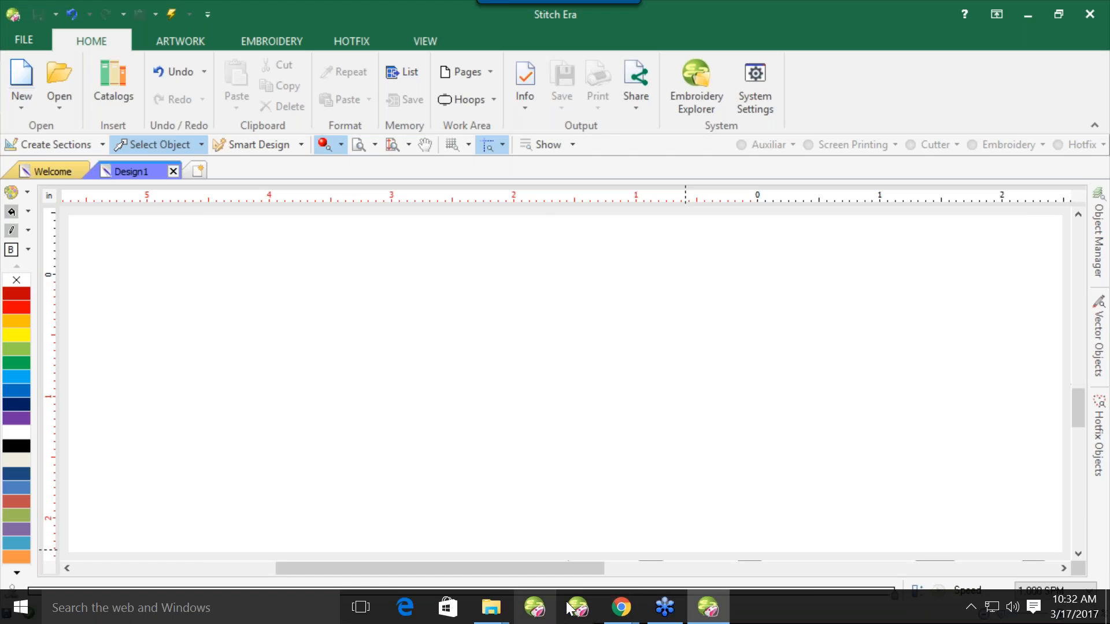
{"action": "mouse_move", "coordinate": [623, 607]}
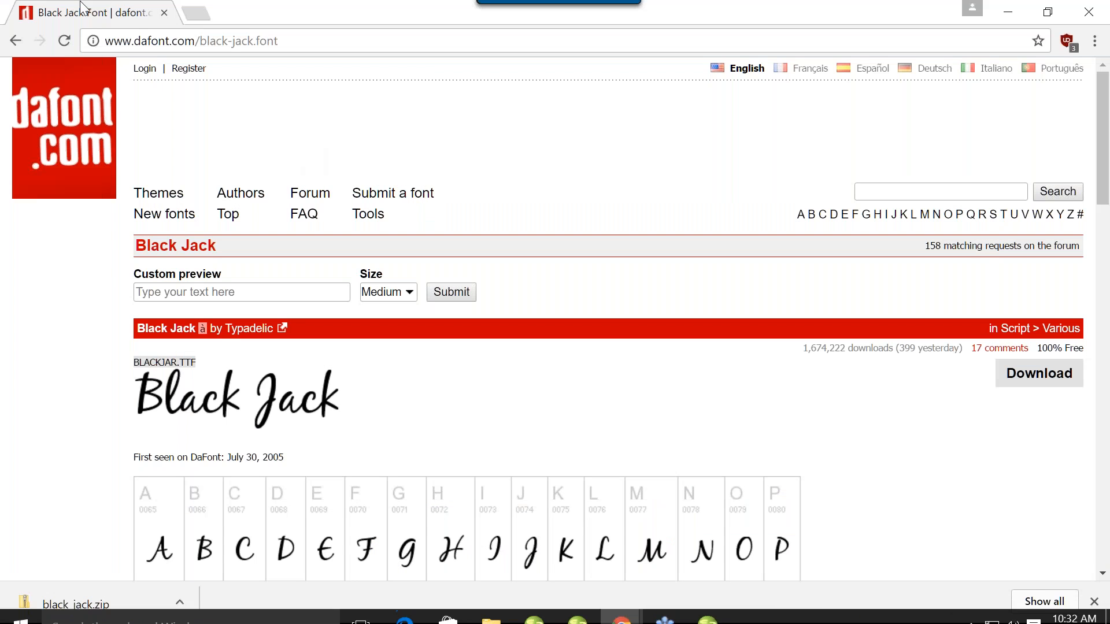
{"action": "left_click", "coordinate": [16, 43]}
{"action": "left_click", "coordinate": [15, 44]}
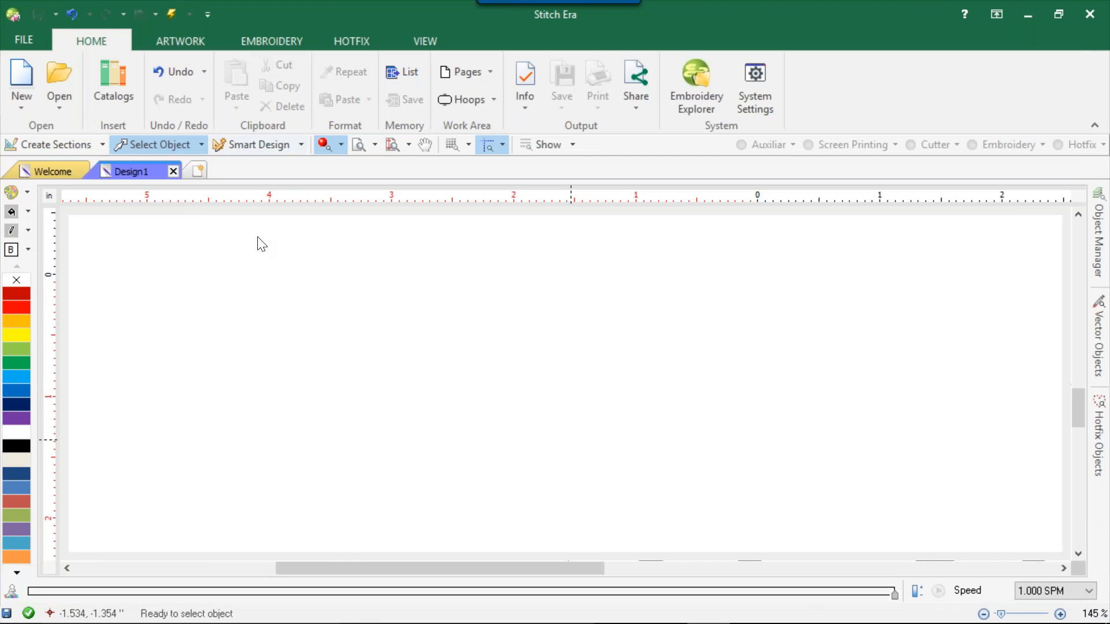
{"action": "left_click", "coordinate": [621, 611]}
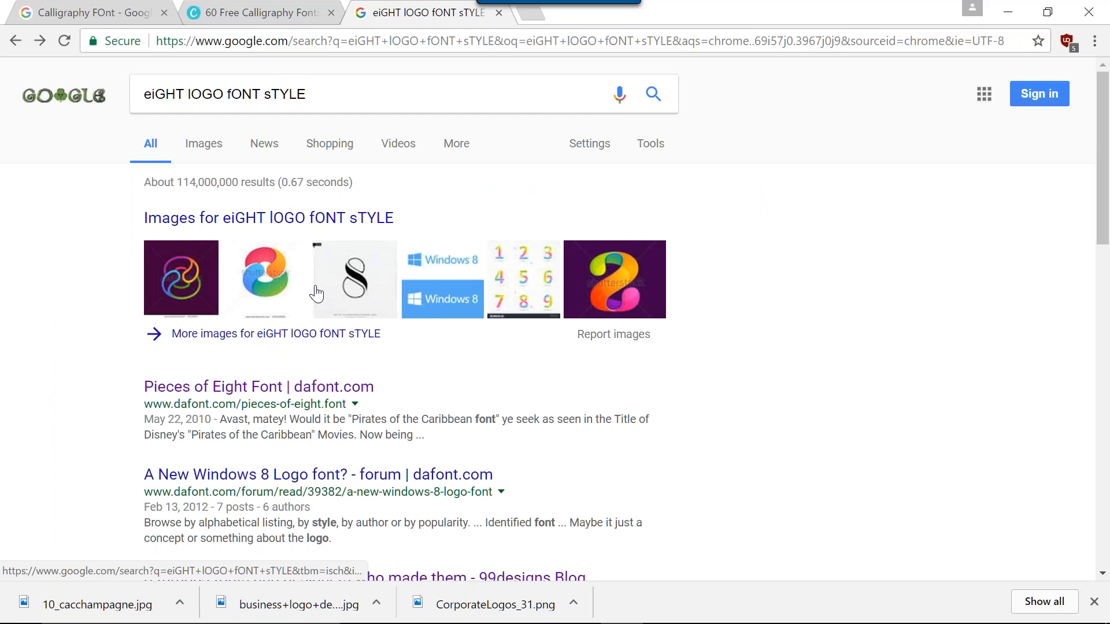
{"action": "left_click", "coordinate": [499, 12]}
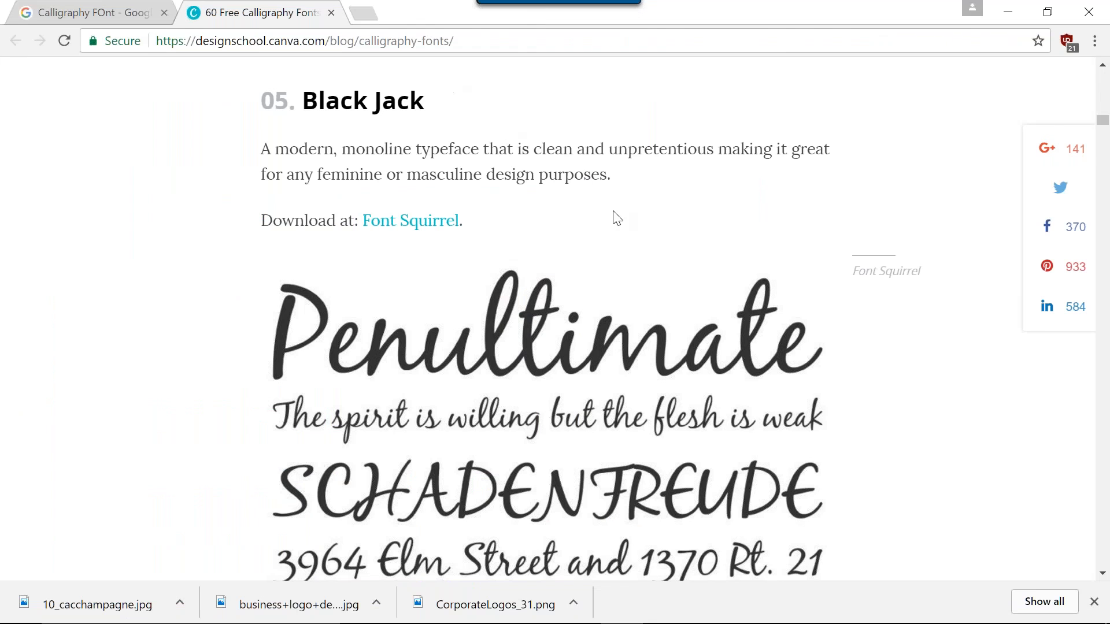
{"action": "left_click", "coordinate": [110, 15]}
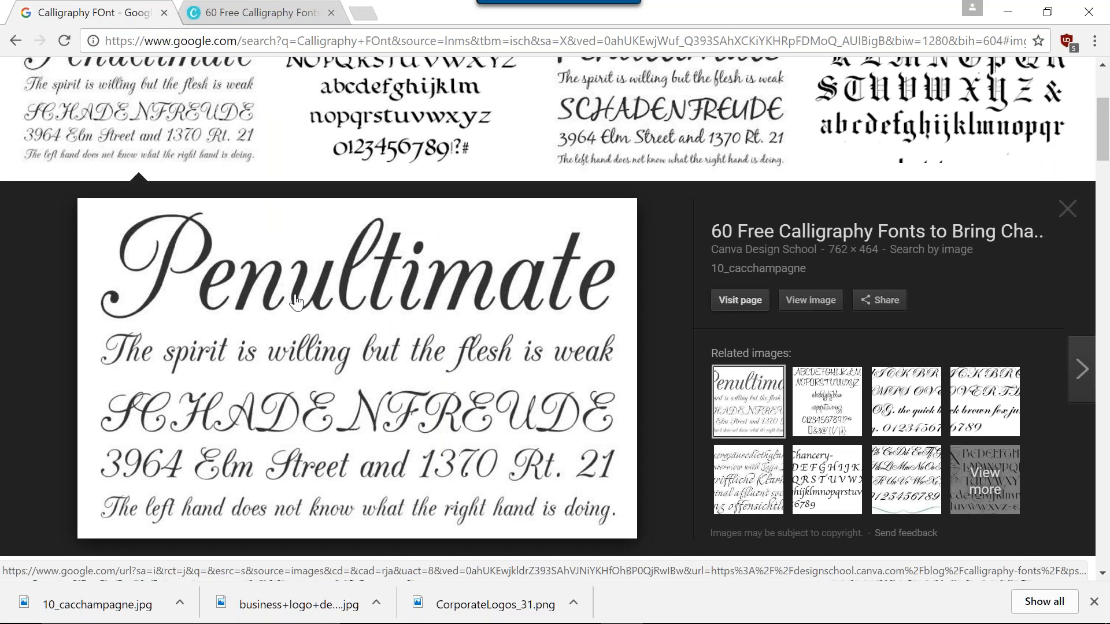
View the downloaded business logo design image in Photos and close it
{"action": "mouse_move", "coordinate": [472, 622]}
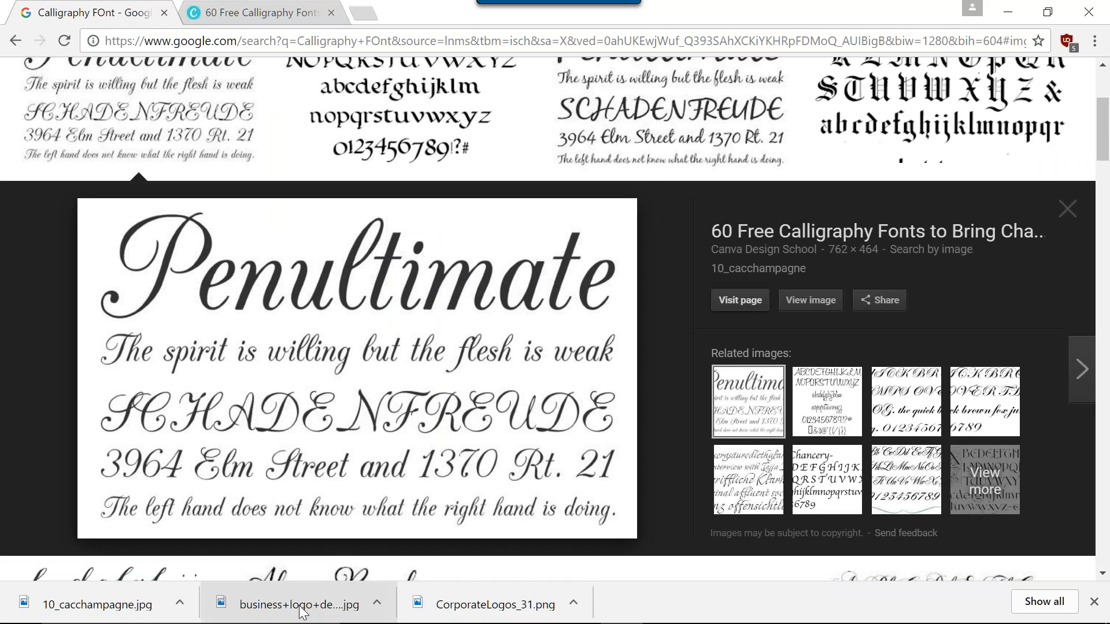
{"action": "left_click", "coordinate": [301, 612]}
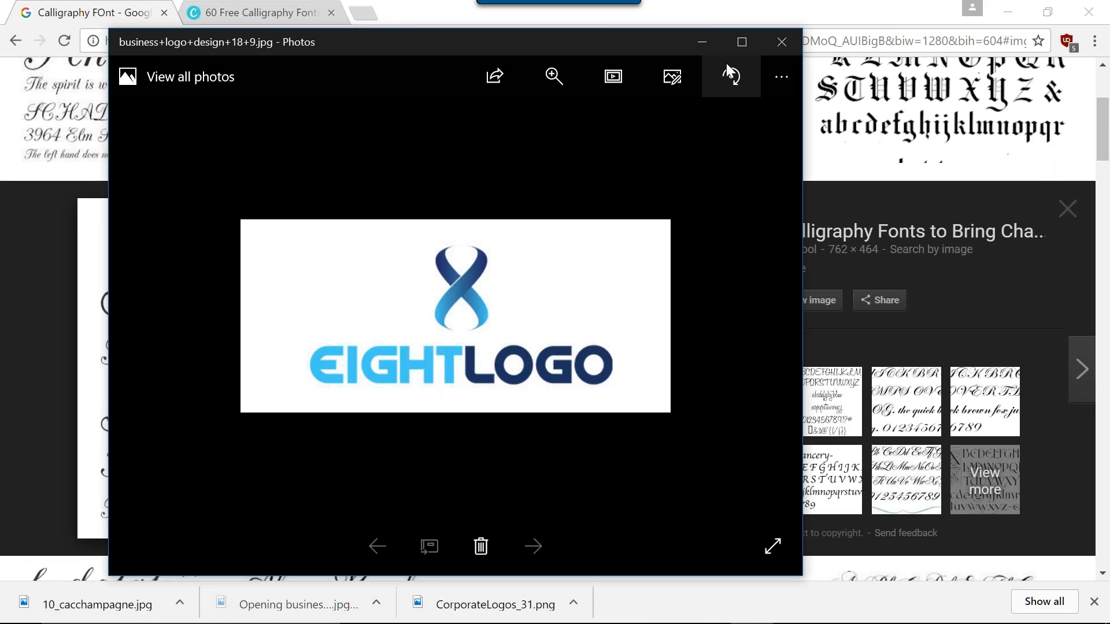
{"action": "left_click", "coordinate": [769, 43]}
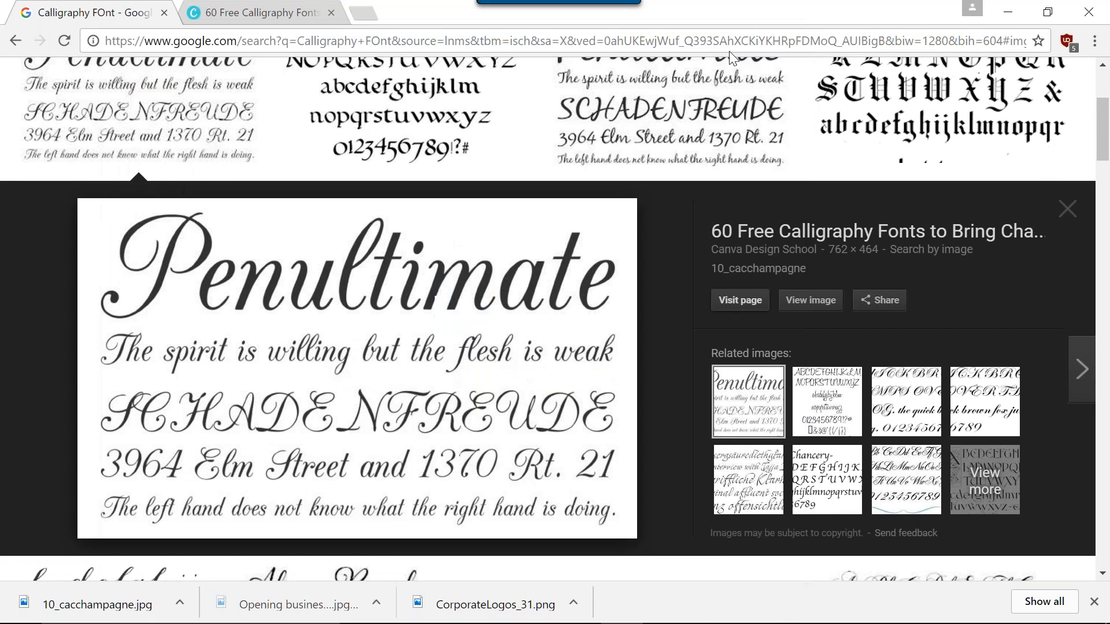
Look over the Black Jack entry on the Canva calligraphy fonts page and return to the Google image results
{"action": "left_click", "coordinate": [289, 13]}
{"action": "scroll", "coordinate": [343, 227], "scroll_direction": "down", "scroll_amount": 2}
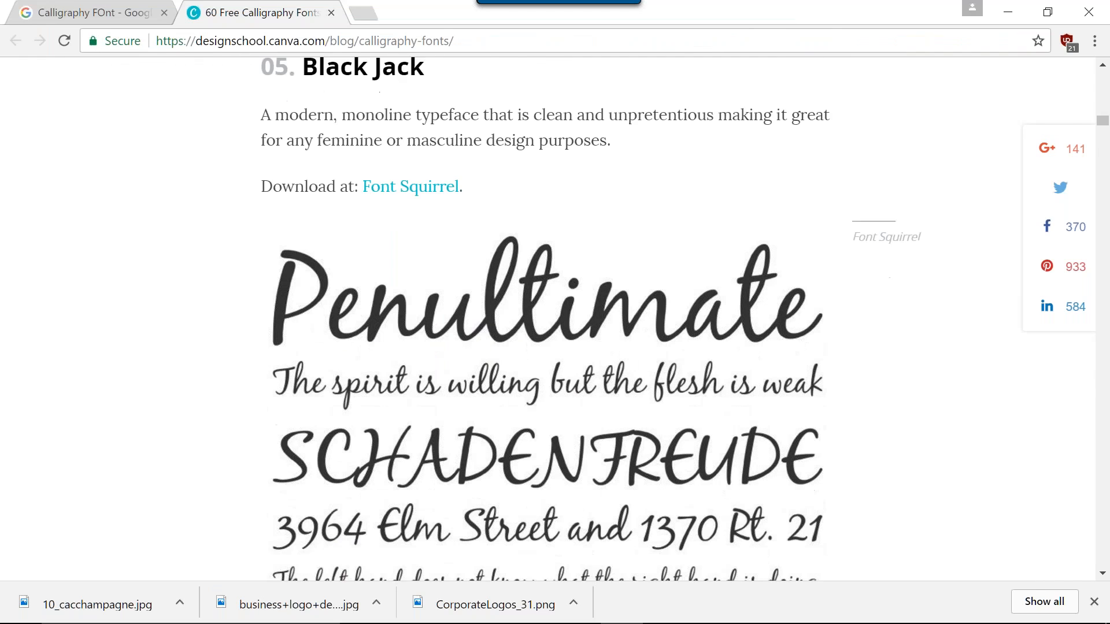
{"action": "scroll", "coordinate": [343, 226], "scroll_direction": "up", "scroll_amount": 6}
{"action": "left_click", "coordinate": [92, 13]}
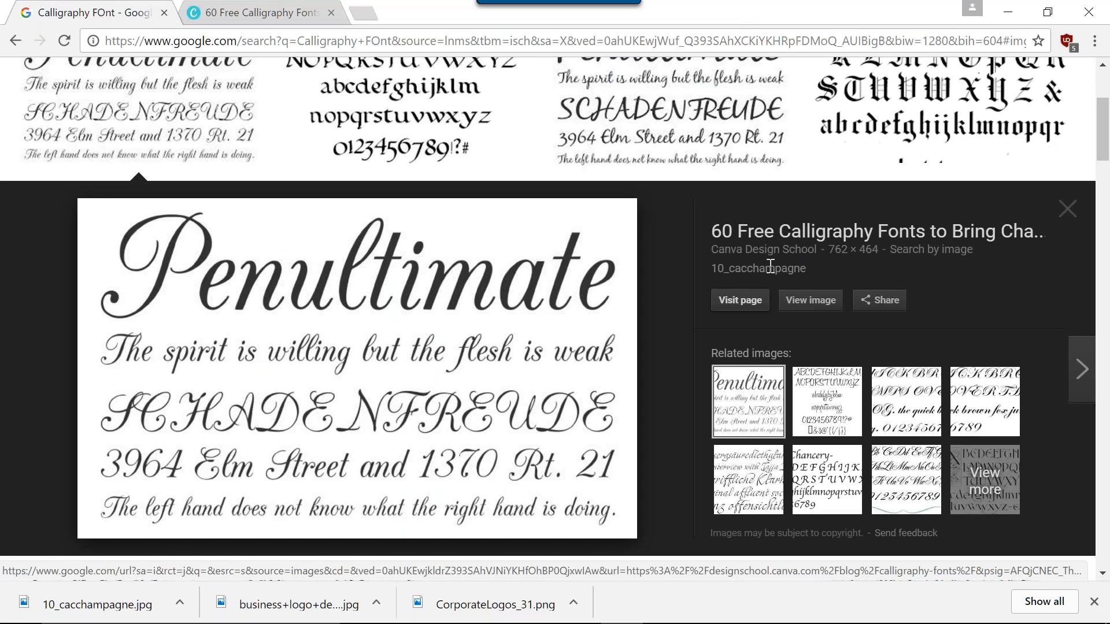
Visit the source page of the 10_cacchampagne image and browse its calligraphy fonts to the Black Jack entry
{"action": "left_click", "coordinate": [737, 300]}
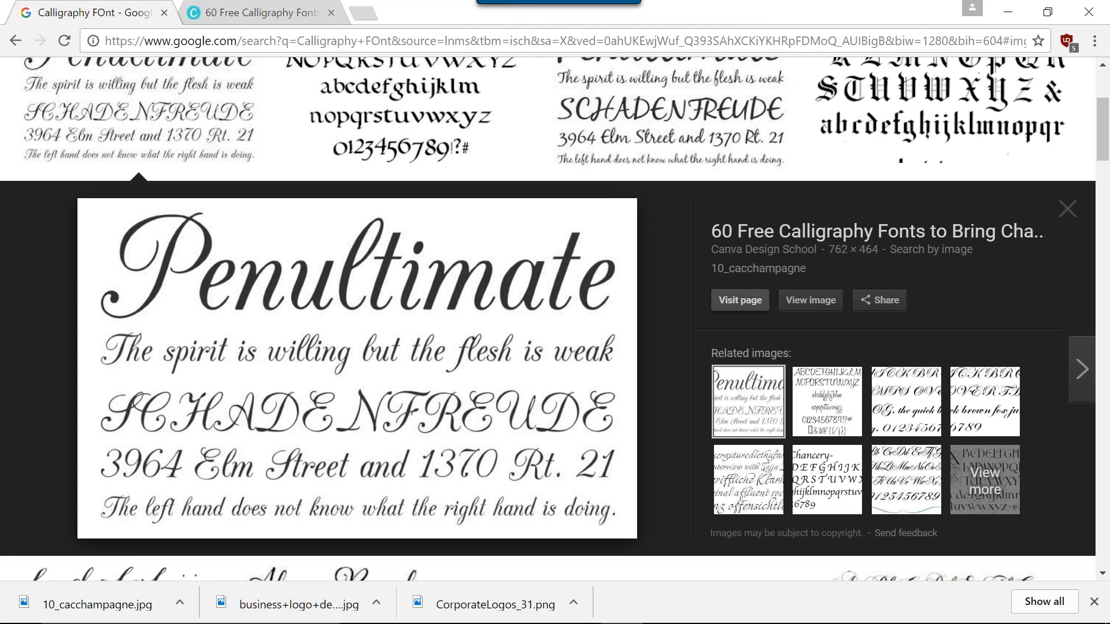
{"action": "scroll", "coordinate": [486, 315], "scroll_direction": "down", "scroll_amount": 15}
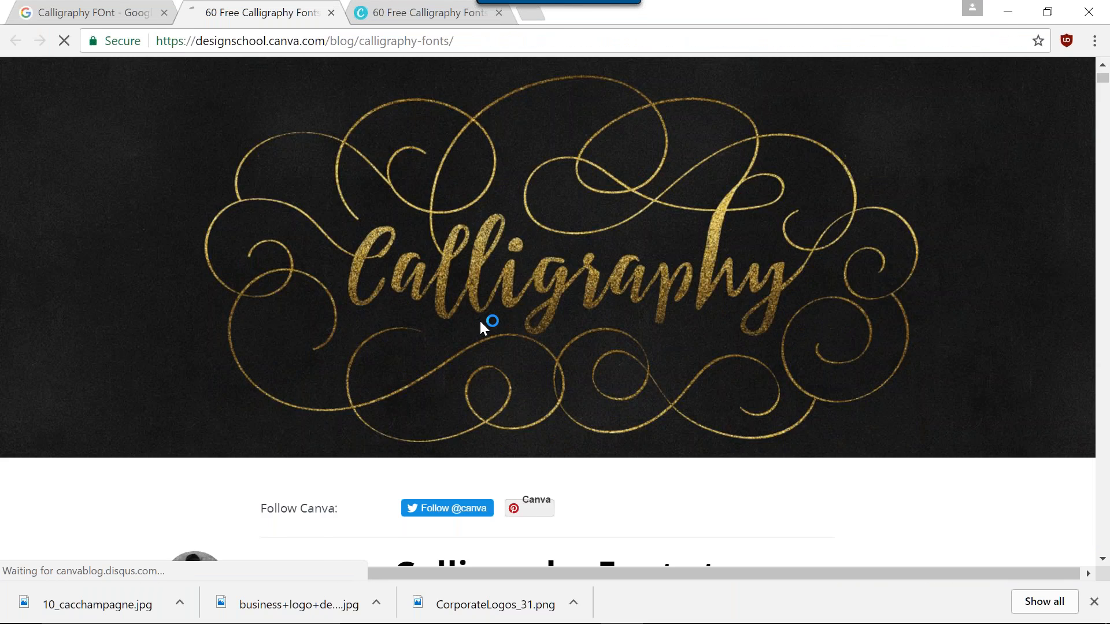
{"action": "scroll", "coordinate": [492, 329], "scroll_direction": "down", "scroll_amount": 20}
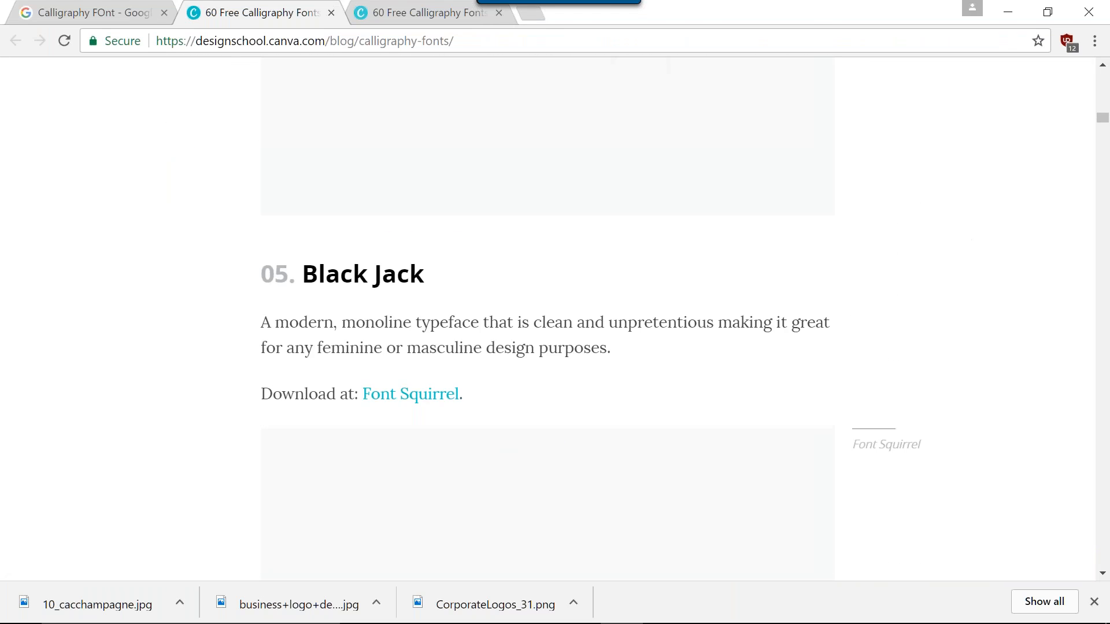
Find the CAC Champagne entry on the Canva calligraphy fonts page and copy the font's name
{"action": "scroll", "coordinate": [495, 311], "scroll_direction": "down", "scroll_amount": 20}
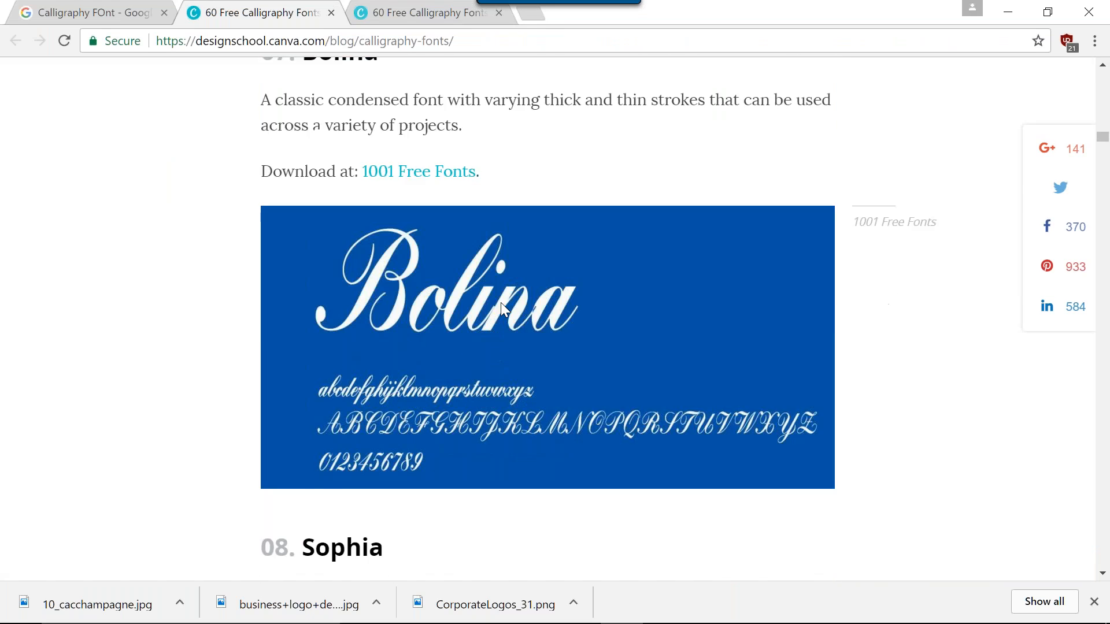
{"action": "scroll", "coordinate": [502, 305], "scroll_direction": "down", "scroll_amount": 20}
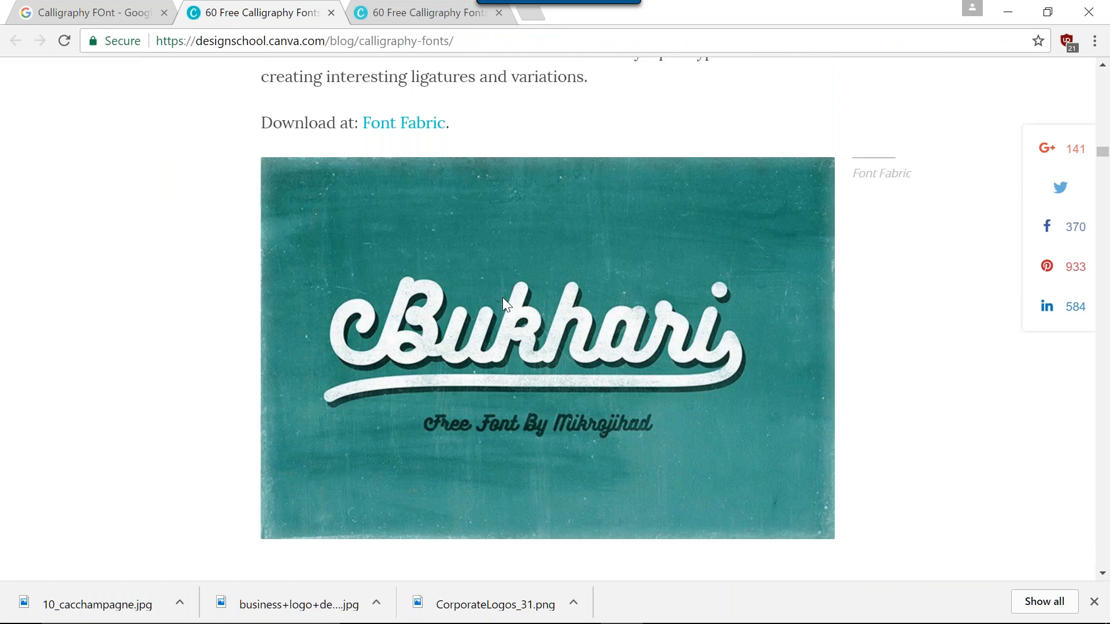
{"action": "scroll", "coordinate": [497, 272], "scroll_direction": "down", "scroll_amount": 3}
{"action": "scroll", "coordinate": [497, 272], "scroll_direction": "up", "scroll_amount": 3}
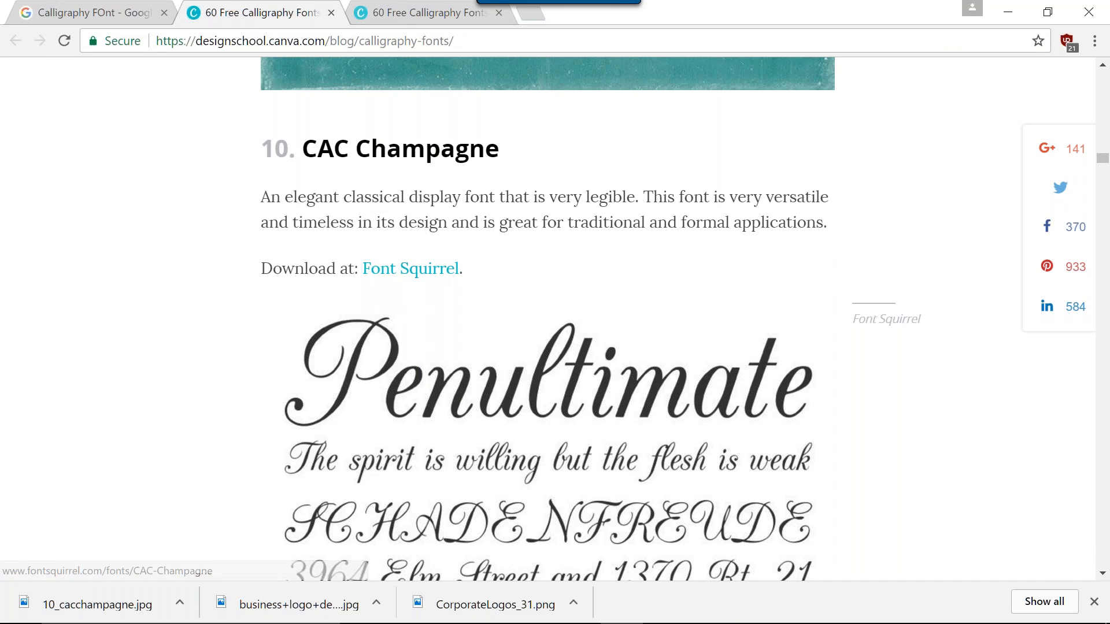
{"action": "left_click_drag", "start_coordinate": [303, 150], "coordinate": [496, 144]}
{"action": "key", "text": "ctrl+c"}
{"action": "right_click", "coordinate": [492, 146]}
{"action": "left_click", "coordinate": [508, 156]}
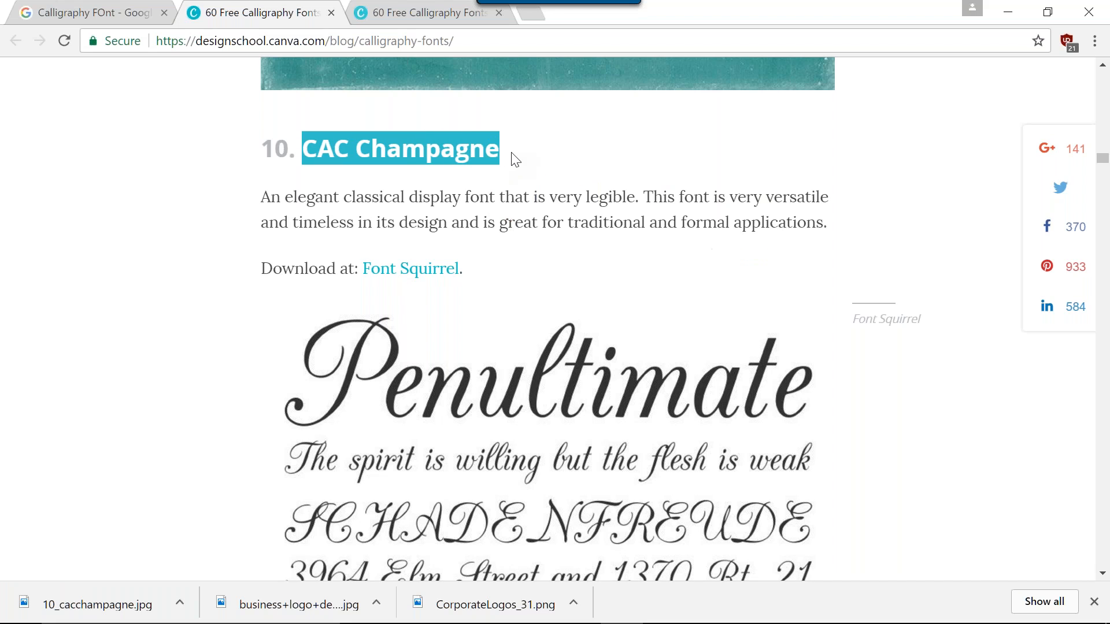
Search Google for "CAC Champagne TTF" in the second Canva tab and open the FontPalace download page for the font
{"action": "left_click", "coordinate": [433, 13]}
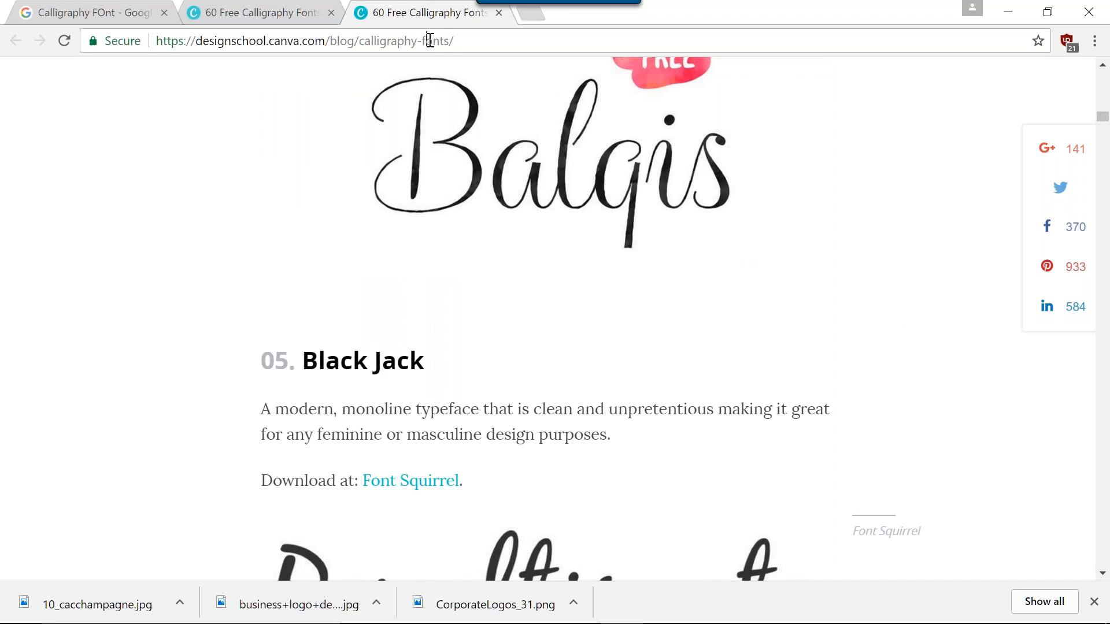
{"action": "left_click", "coordinate": [434, 43]}
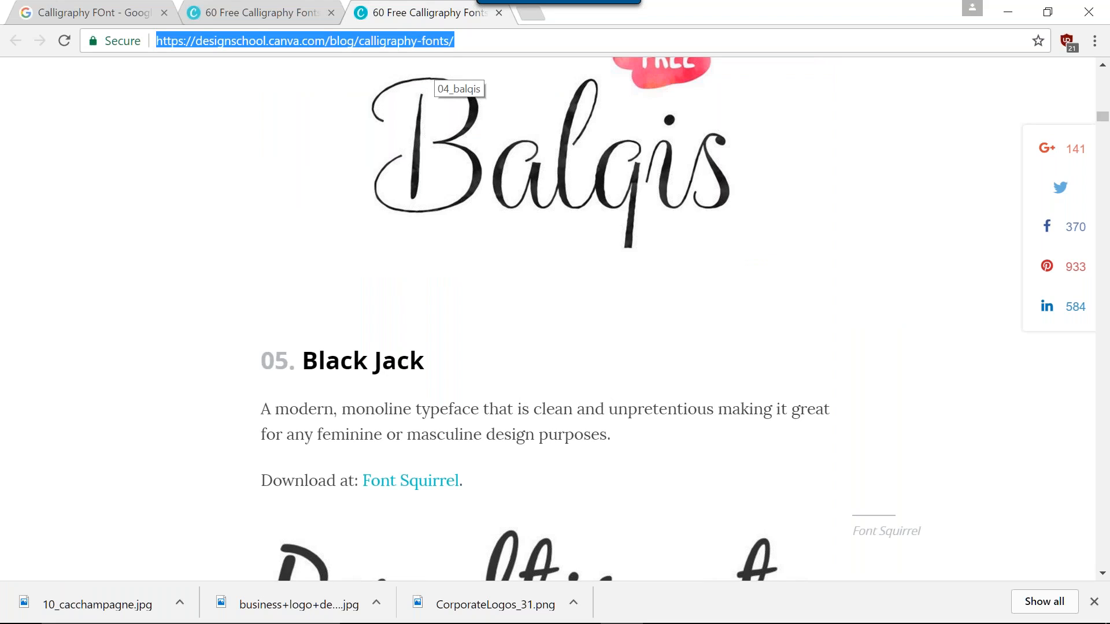
{"action": "key", "text": "ctrl+v"}
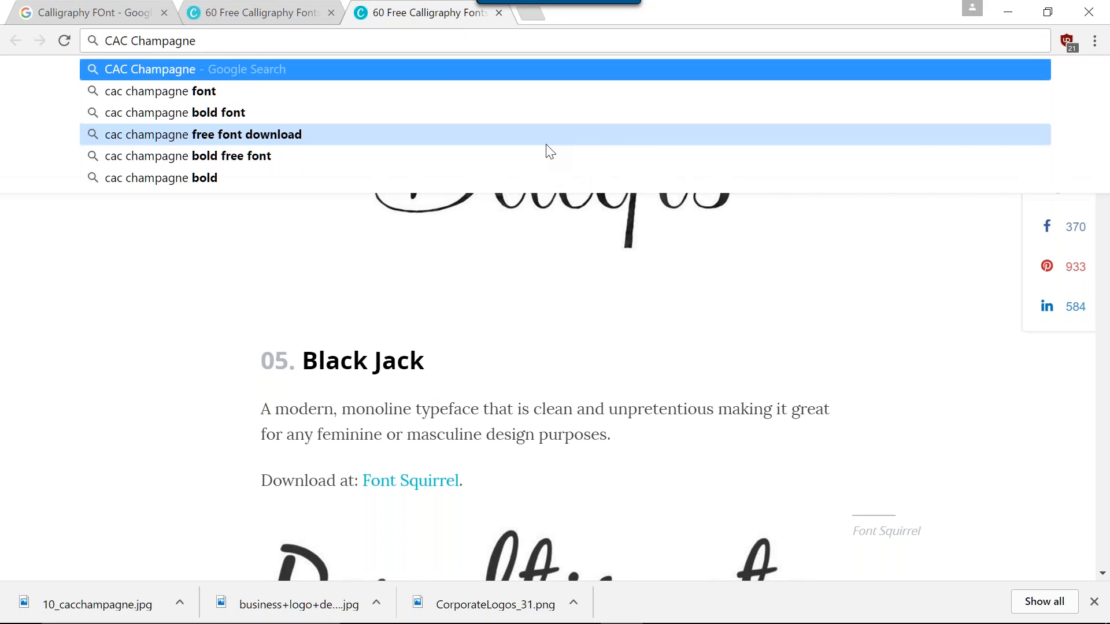
{"action": "type", "text": "TTF"}
{"action": "key", "text": "Return"}
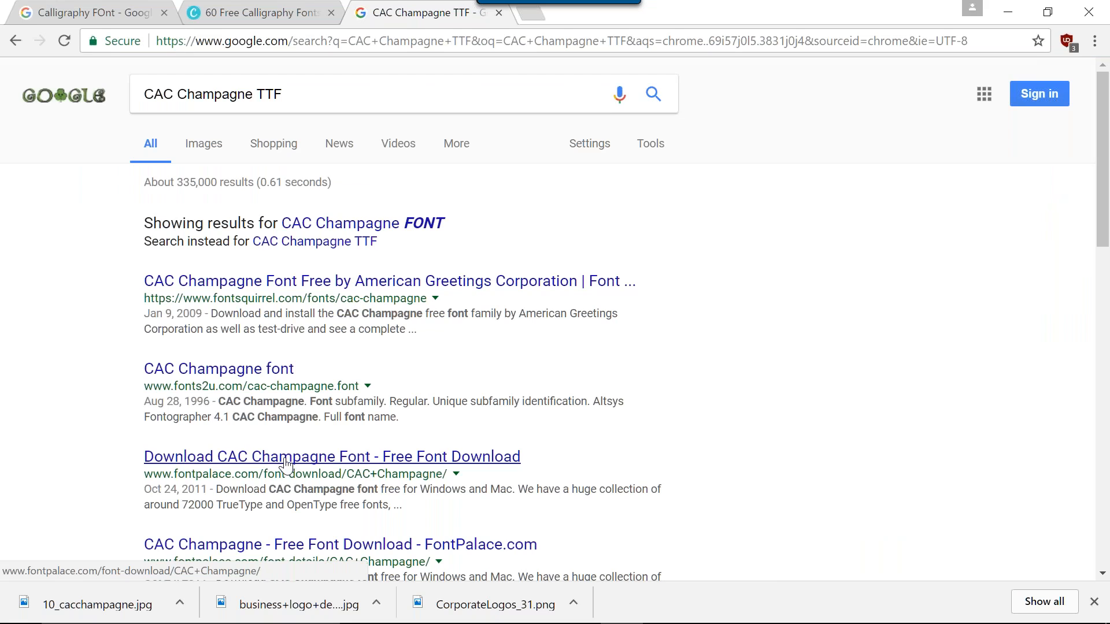
{"action": "left_click", "coordinate": [282, 462]}
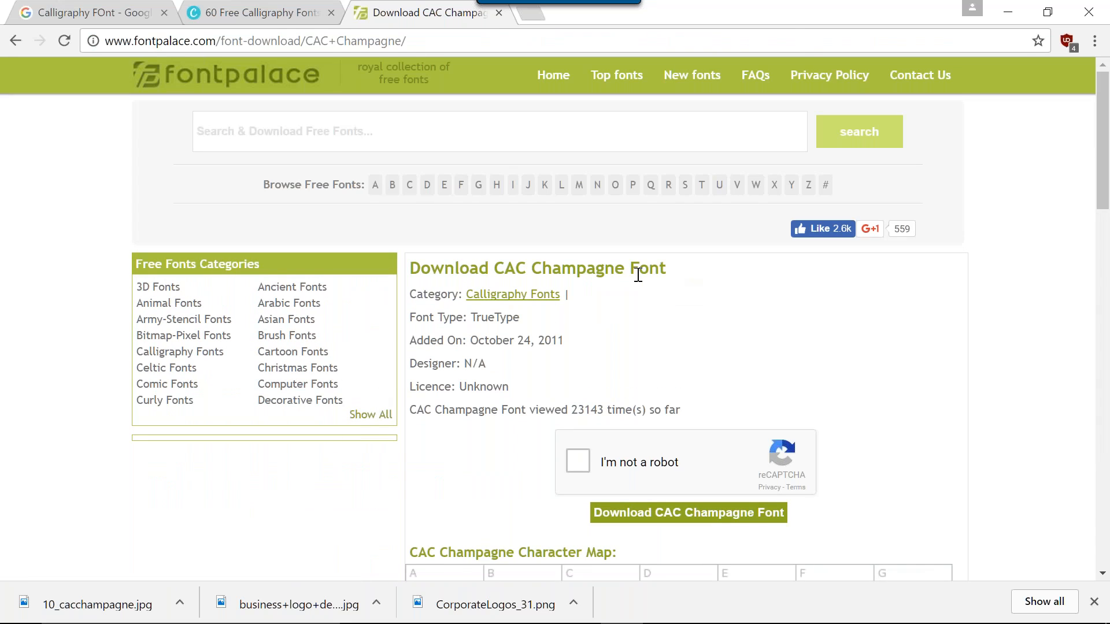
{"action": "scroll", "coordinate": [612, 383], "scroll_direction": "down", "scroll_amount": 2}
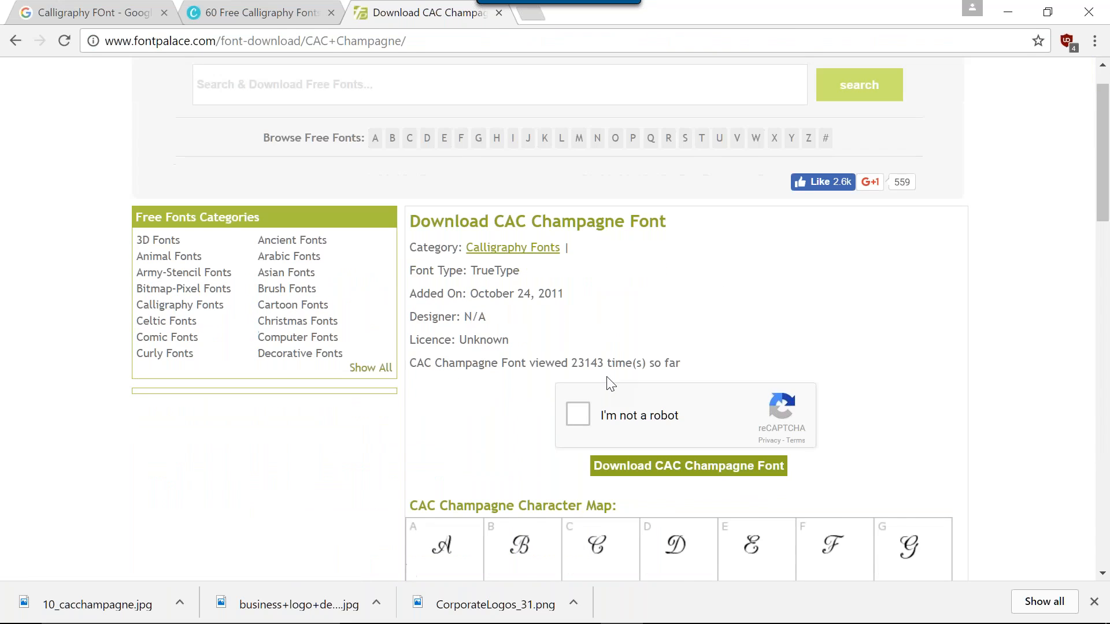
Start the reCAPTCHA check and submit the street-sign squares for the direction-sign image and the tilted blue road-sign image
{"action": "left_click", "coordinate": [578, 374]}
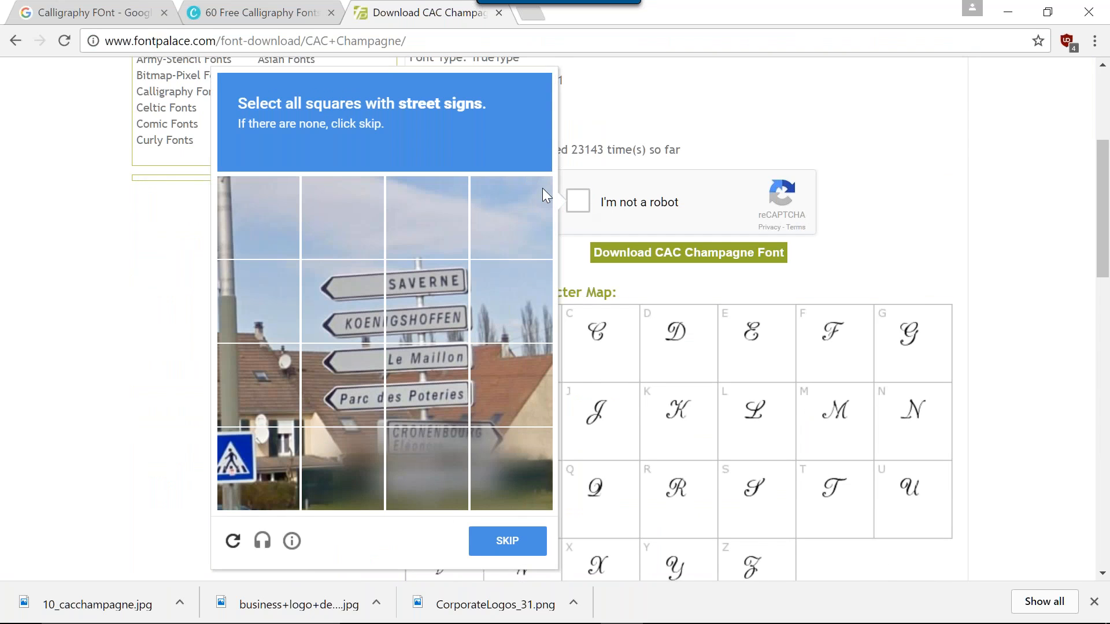
{"action": "scroll", "coordinate": [561, 244], "scroll_direction": "down", "scroll_amount": 2}
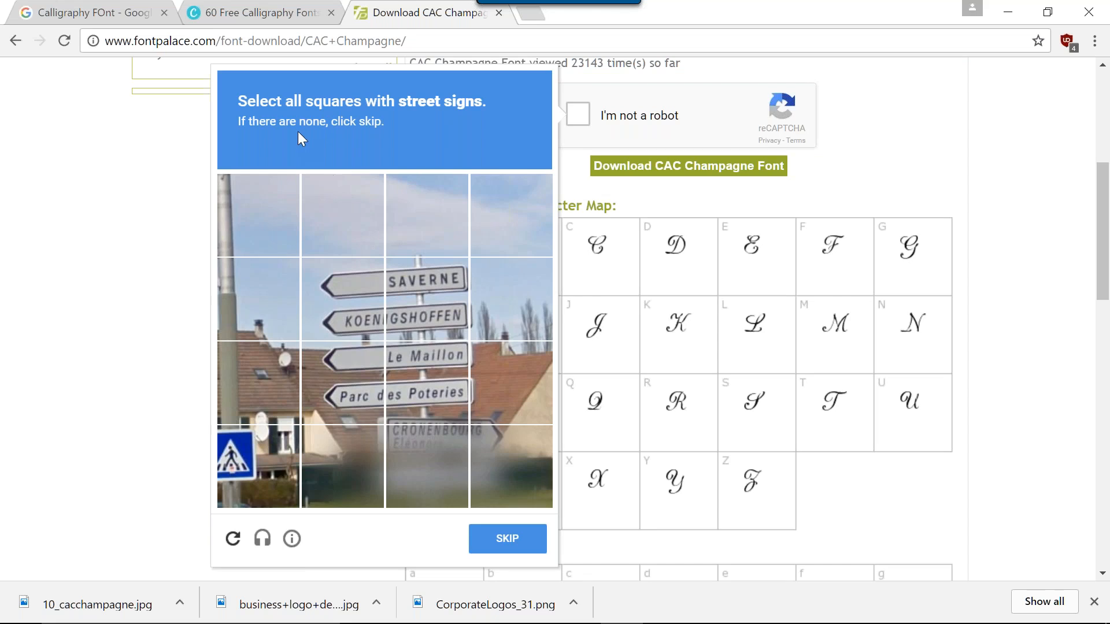
{"action": "left_click", "coordinate": [433, 281]}
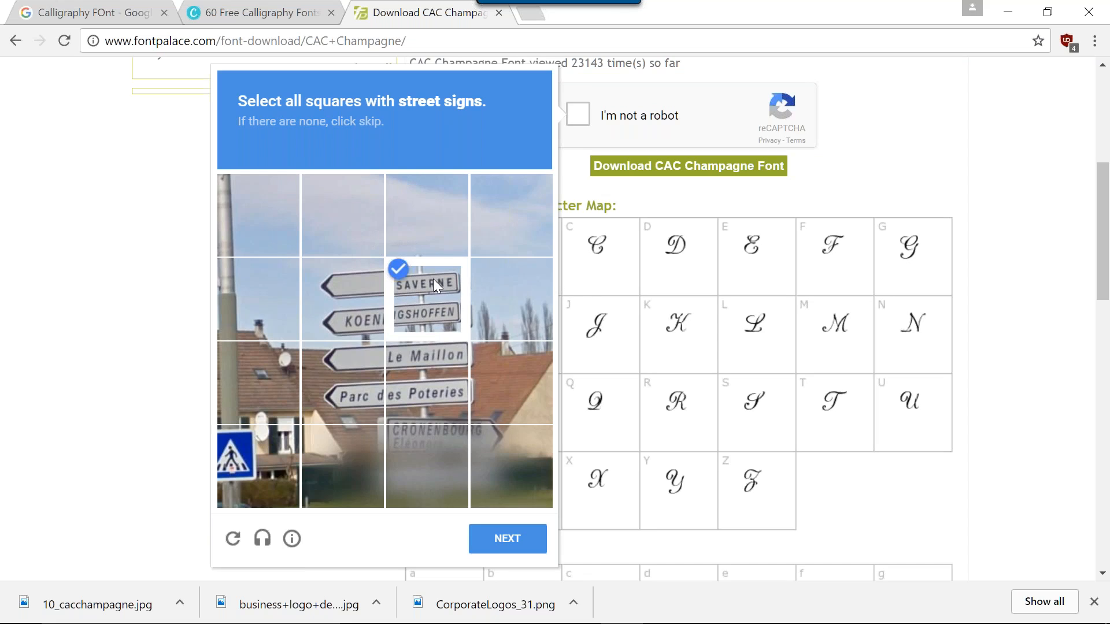
{"action": "left_click", "coordinate": [406, 361]}
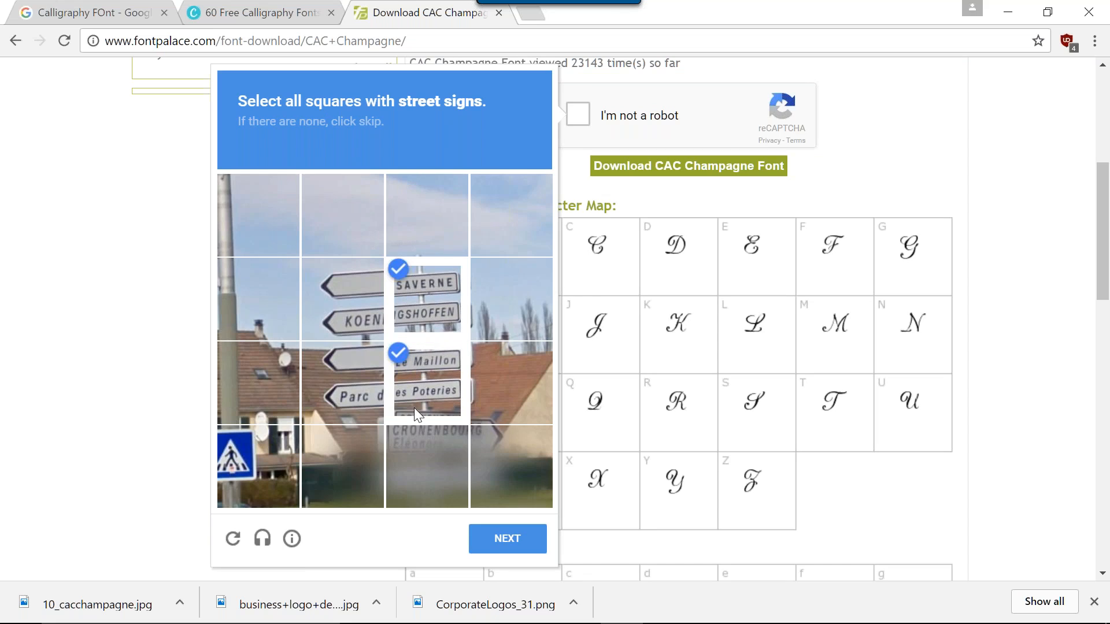
{"action": "left_click", "coordinate": [409, 443]}
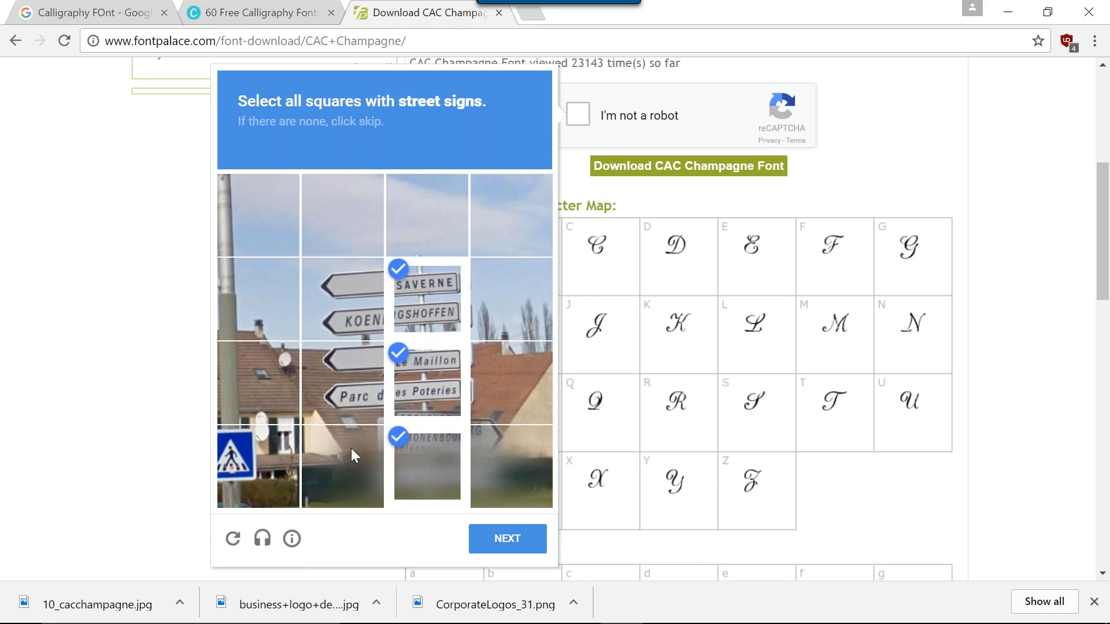
{"action": "left_click", "coordinate": [244, 452]}
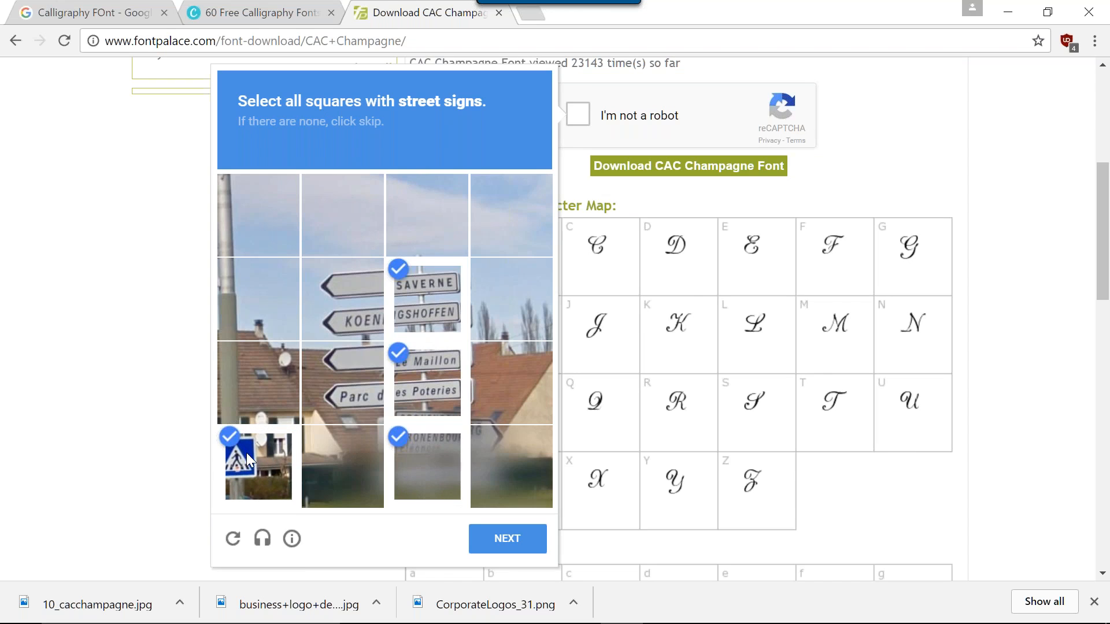
{"action": "left_click", "coordinate": [479, 539]}
{"action": "left_click", "coordinate": [429, 324]}
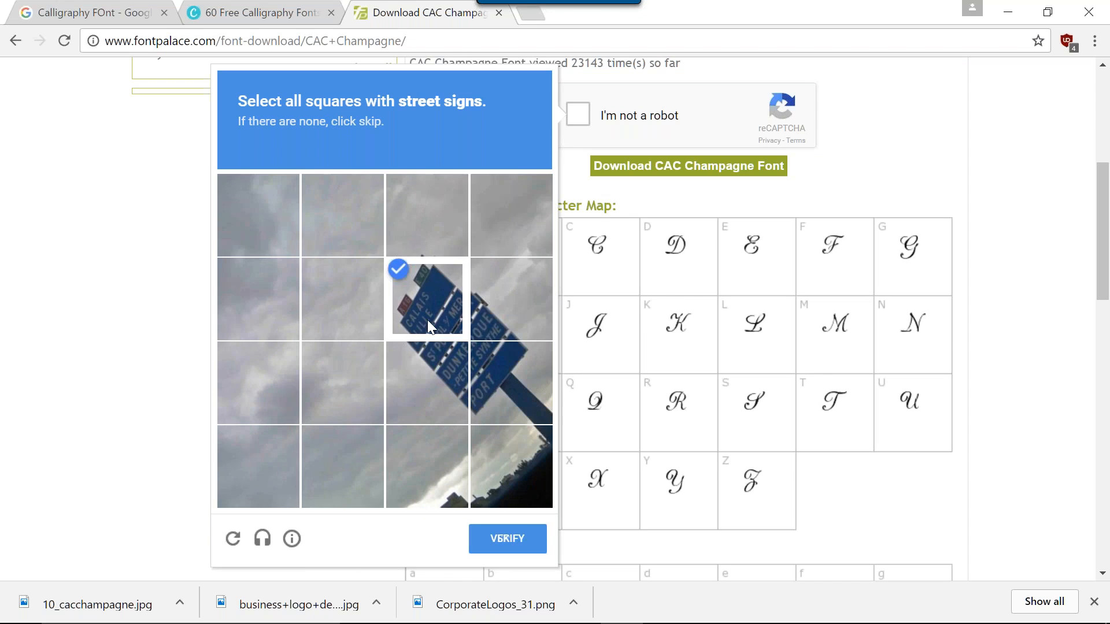
{"action": "left_click", "coordinate": [446, 361]}
{"action": "left_click", "coordinate": [495, 370]}
{"action": "left_click", "coordinate": [496, 333]}
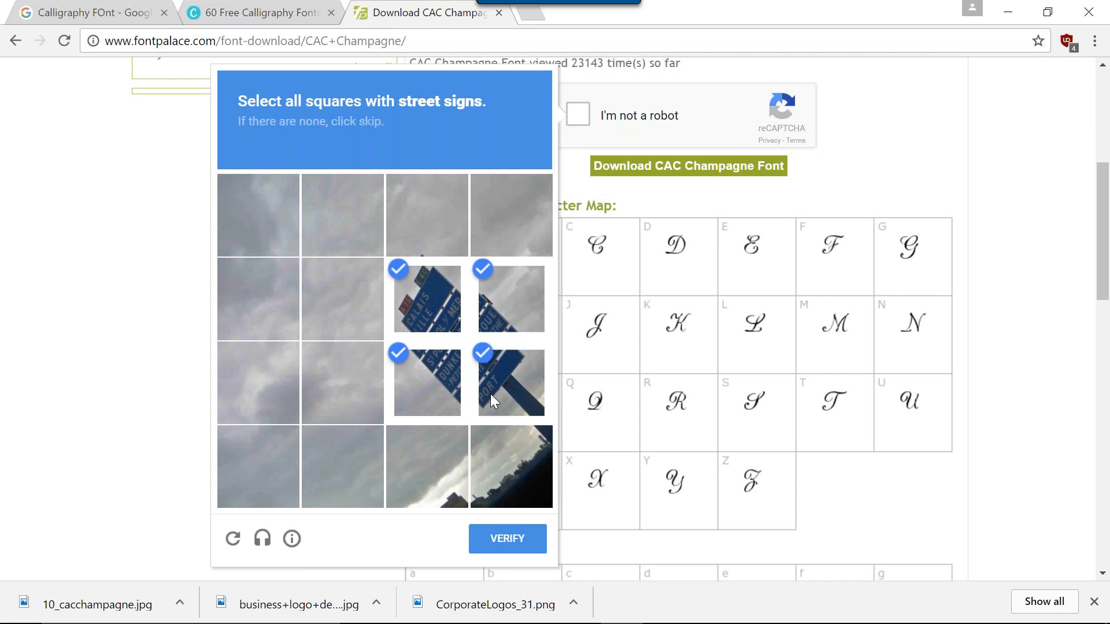
{"action": "left_click", "coordinate": [507, 538]}
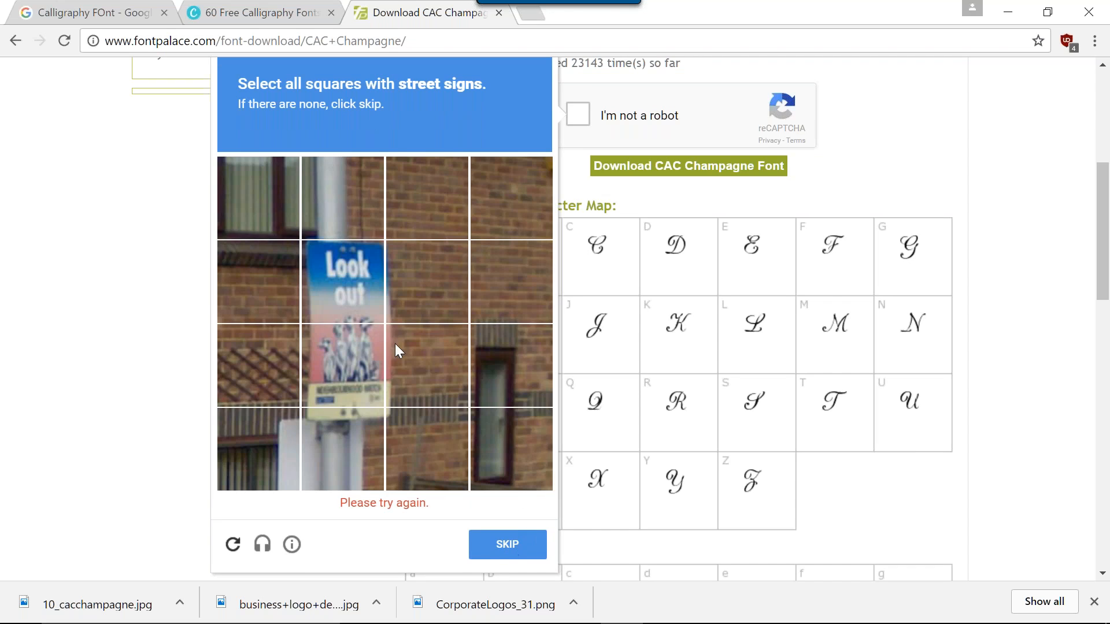
Answer the repeated reCAPTCHA challenge by marking the squares with the "Look out" sign and the speed limit sign, and verify
{"action": "left_click", "coordinate": [375, 305]}
{"action": "left_click", "coordinate": [369, 366]}
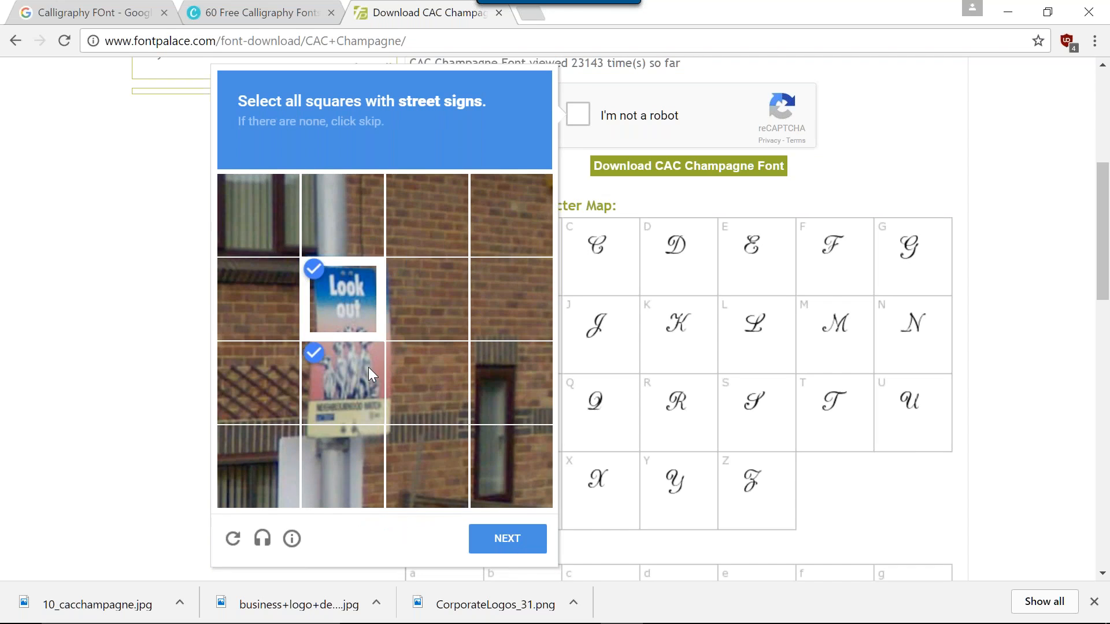
{"action": "left_click", "coordinate": [415, 387]}
{"action": "left_click", "coordinate": [431, 401]}
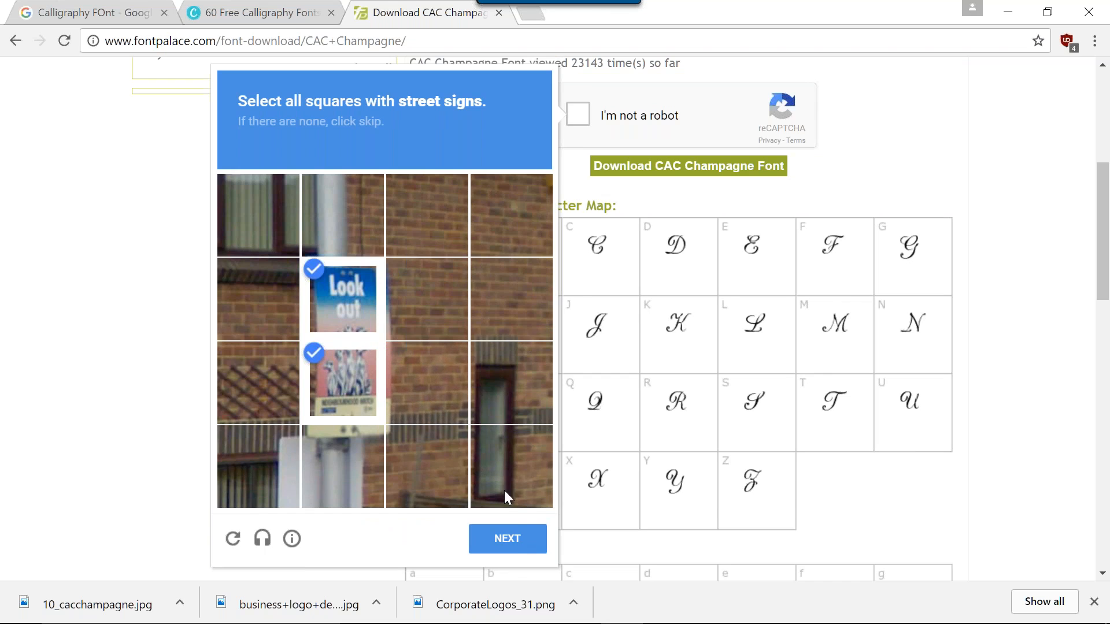
{"action": "left_click", "coordinate": [508, 539]}
{"action": "left_click", "coordinate": [295, 278]}
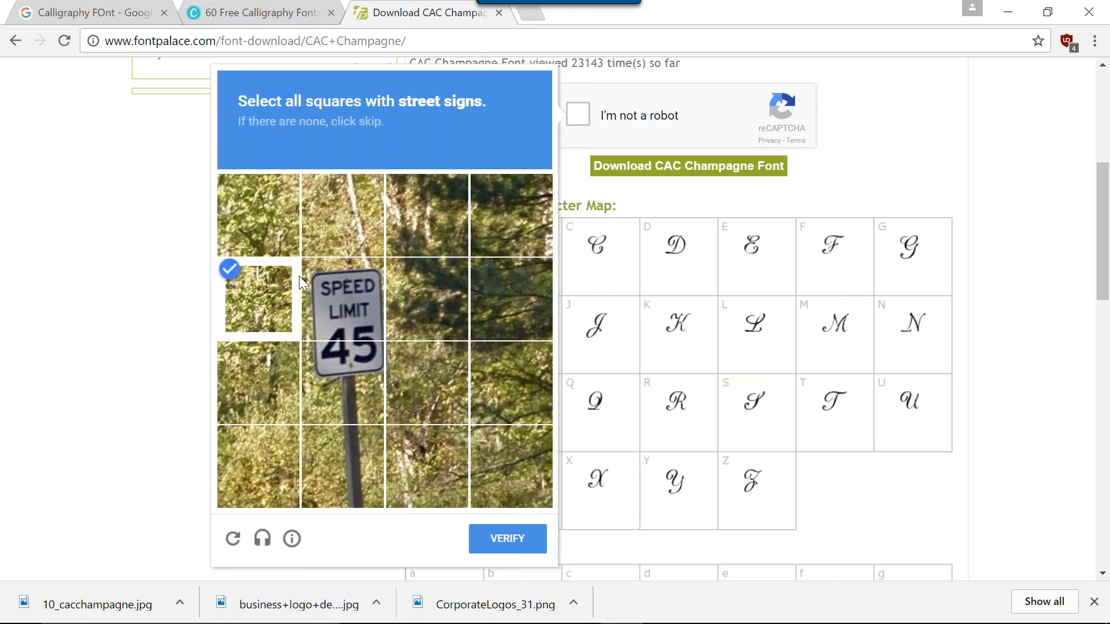
{"action": "left_click", "coordinate": [324, 300]}
{"action": "left_click", "coordinate": [273, 305]}
{"action": "left_click", "coordinate": [347, 372]}
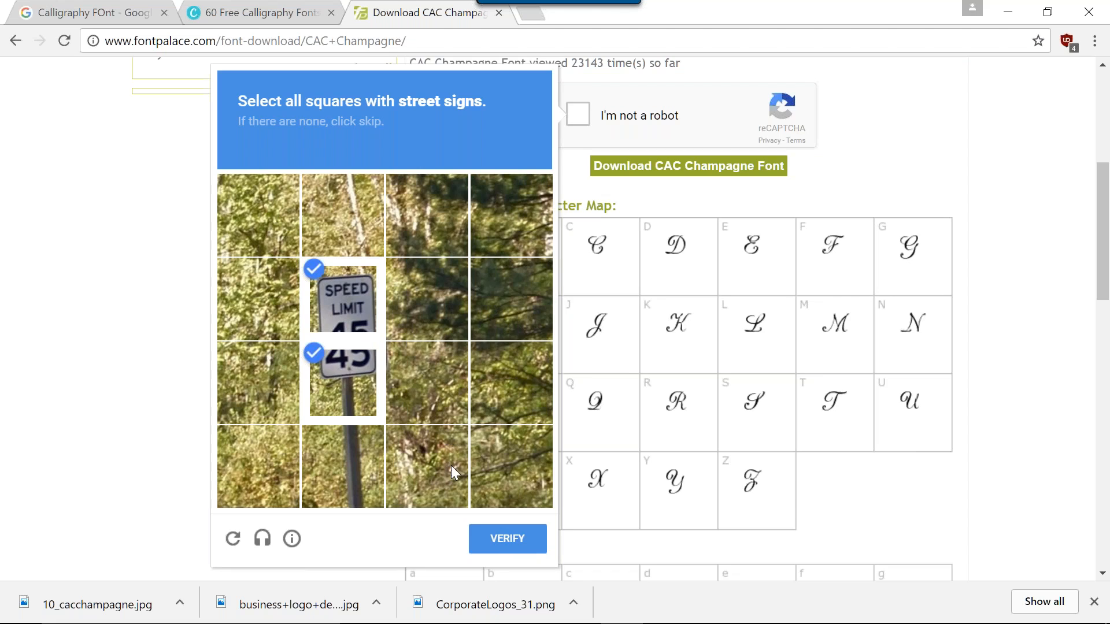
{"action": "left_click", "coordinate": [498, 538]}
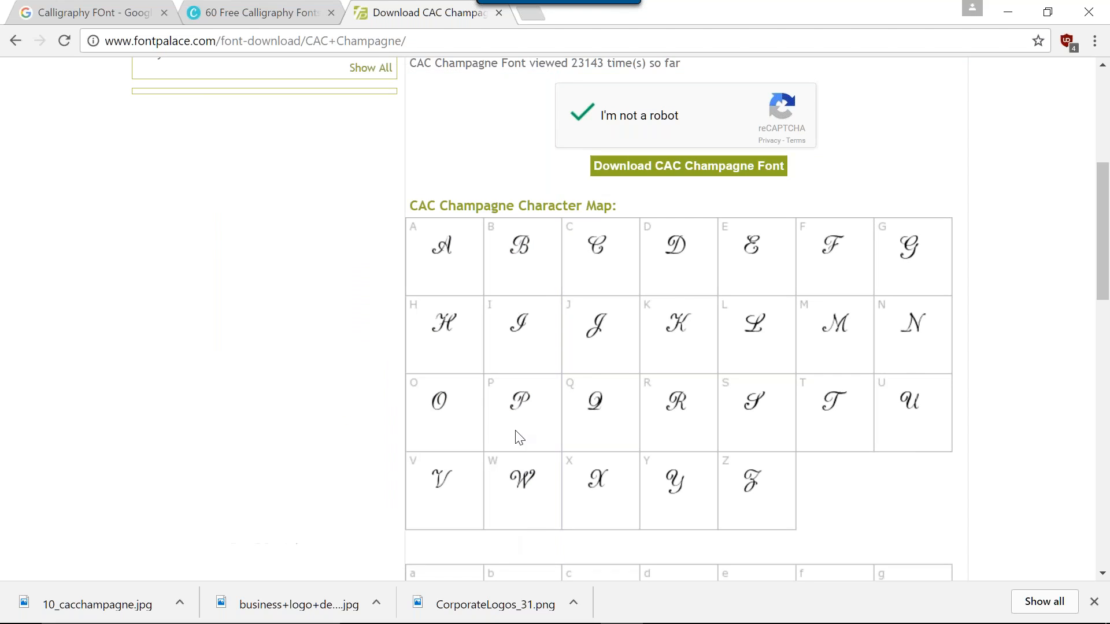
Download the CAC Champagne font and show the TTF file in the Downloads folder
{"action": "left_click", "coordinate": [666, 170]}
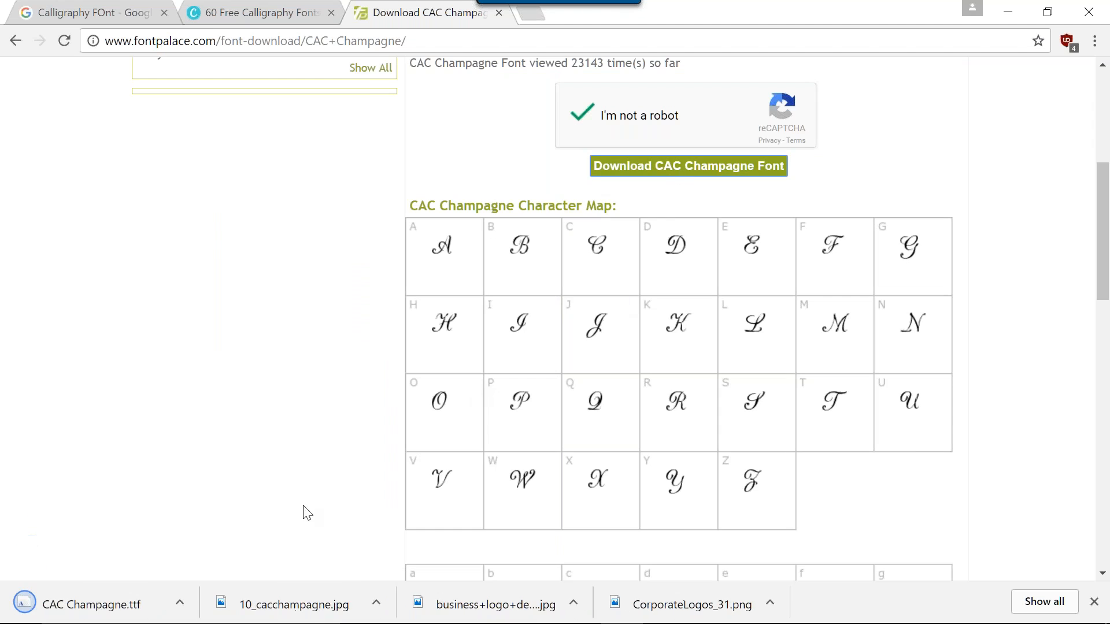
{"action": "right_click", "coordinate": [103, 588]}
{"action": "left_click", "coordinate": [124, 539]}
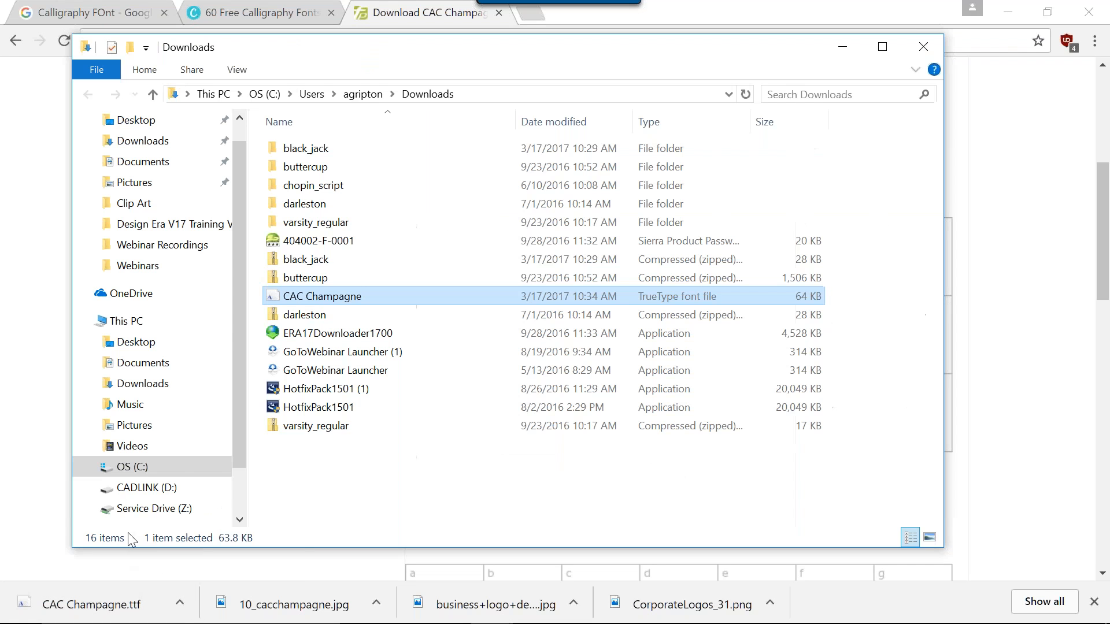
Open the CAC Champagne TrueType file, install the font, and close its preview
{"action": "left_click", "coordinate": [319, 298]}
{"action": "left_click", "coordinate": [277, 302]}
{"action": "double_click", "coordinate": [277, 299]}
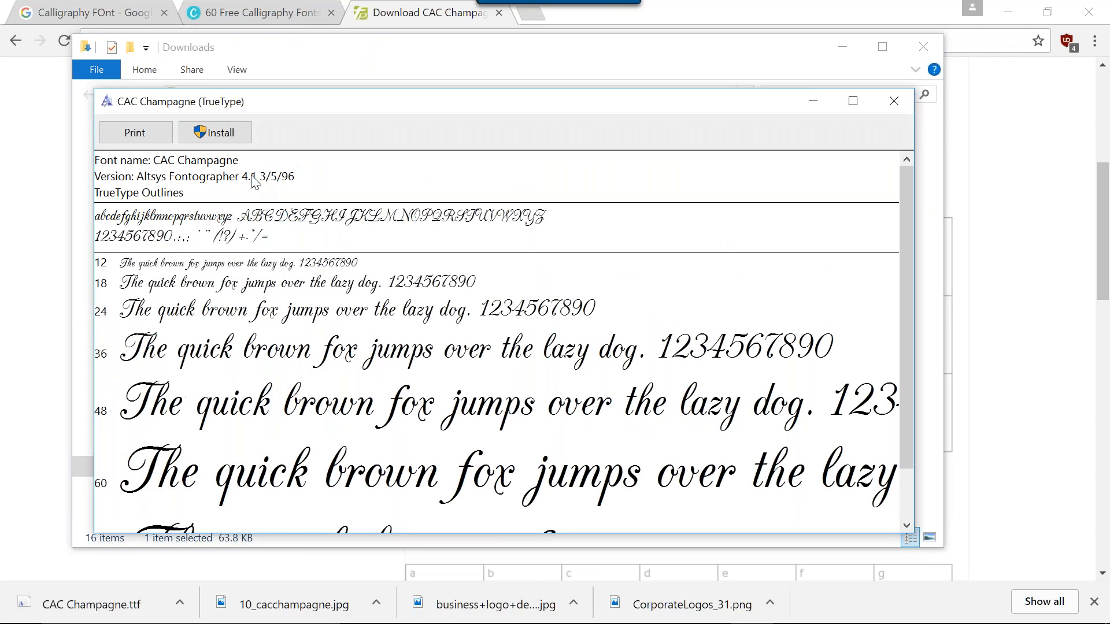
{"action": "left_click", "coordinate": [219, 134]}
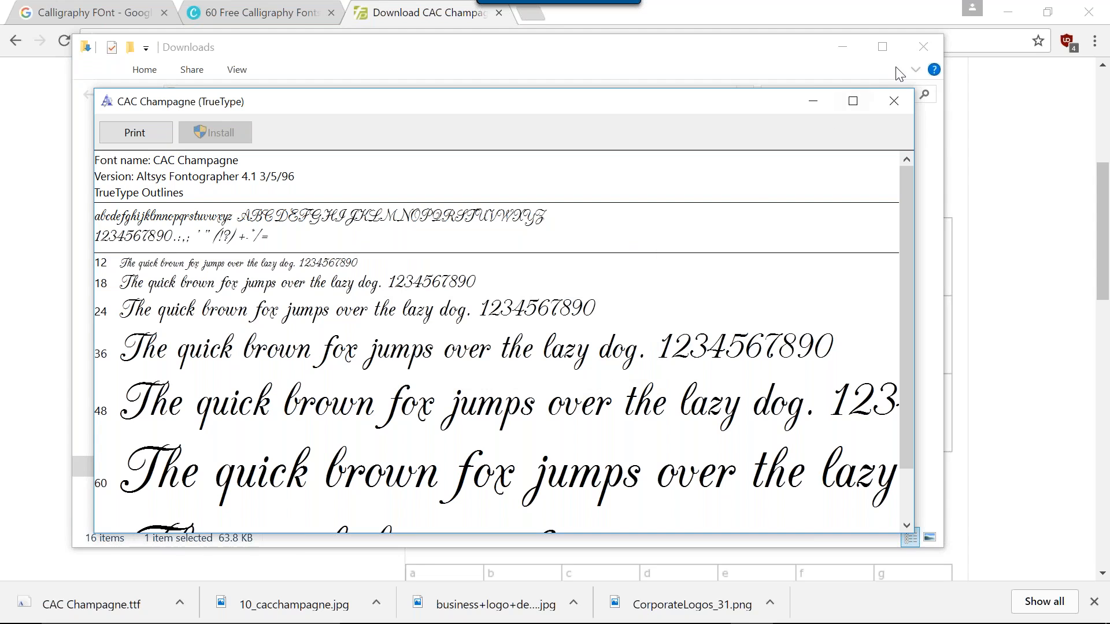
{"action": "left_click", "coordinate": [900, 97]}
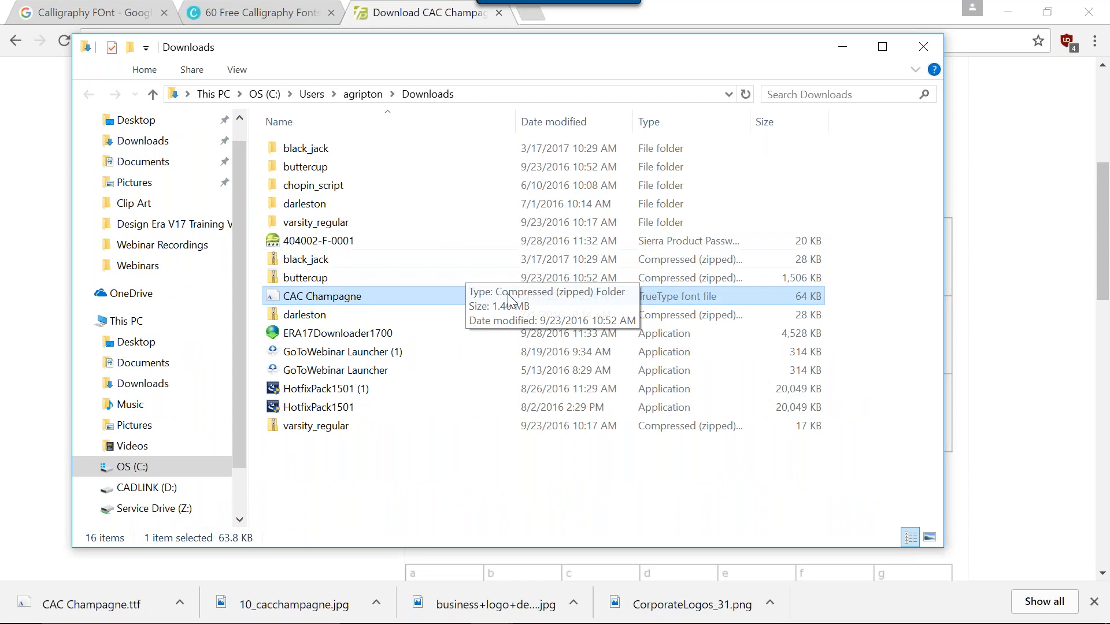
Delete the font folders, zipped font archives and CAC Champagne font file from Downloads, and switch back to Stitch Era
{"action": "left_click", "coordinate": [426, 263]}
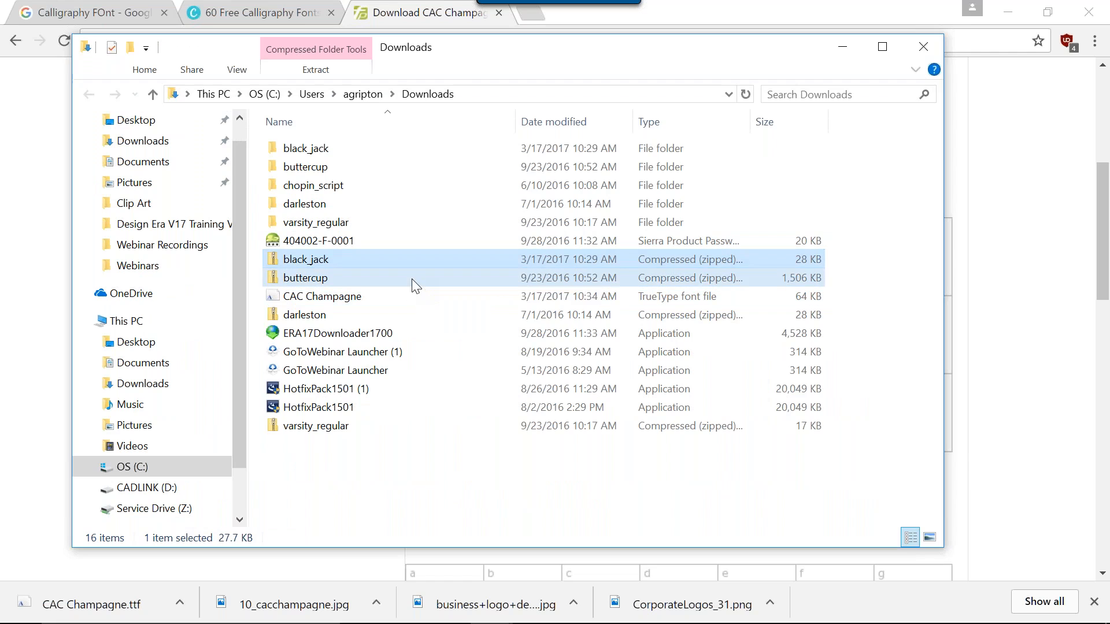
{"action": "left_click", "coordinate": [414, 284], "text": "ctrl"}
{"action": "left_click", "coordinate": [399, 298], "text": "ctrl"}
{"action": "left_click", "coordinate": [390, 315], "text": "ctrl"}
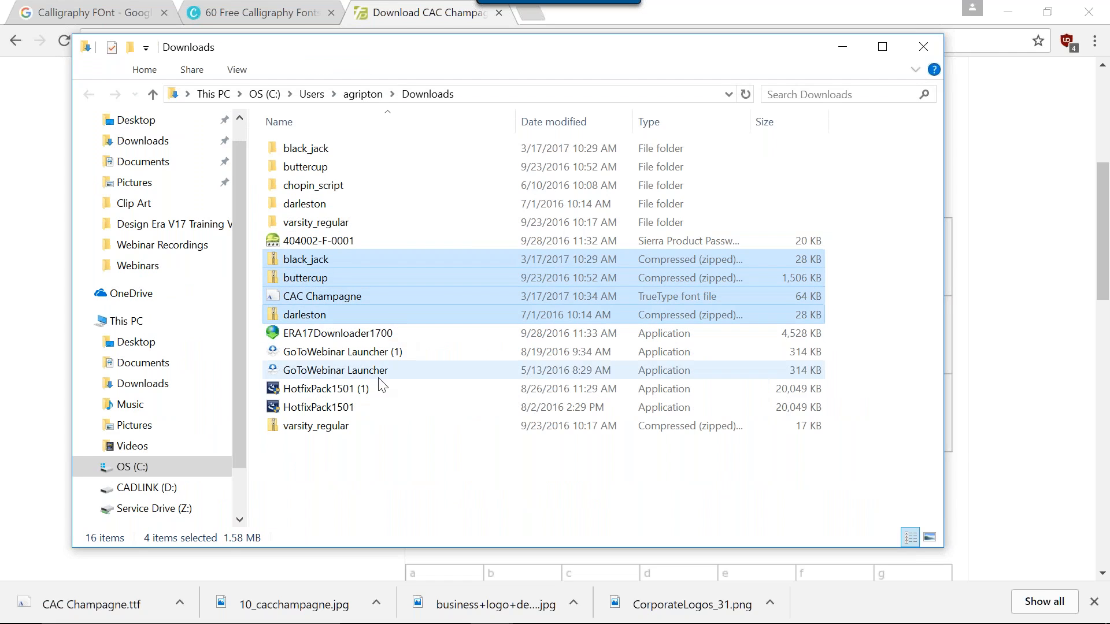
{"action": "left_click", "coordinate": [349, 428], "text": "ctrl"}
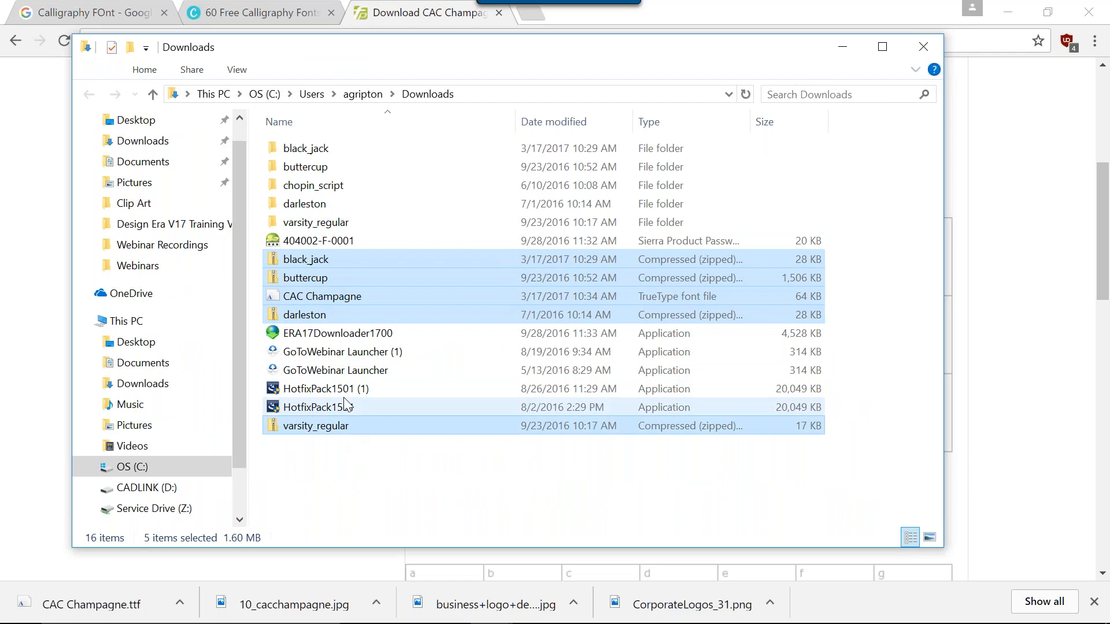
{"action": "left_click", "coordinate": [312, 223], "text": "ctrl"}
{"action": "left_click", "coordinate": [315, 205], "text": "ctrl"}
{"action": "left_click", "coordinate": [310, 188], "text": "ctrl"}
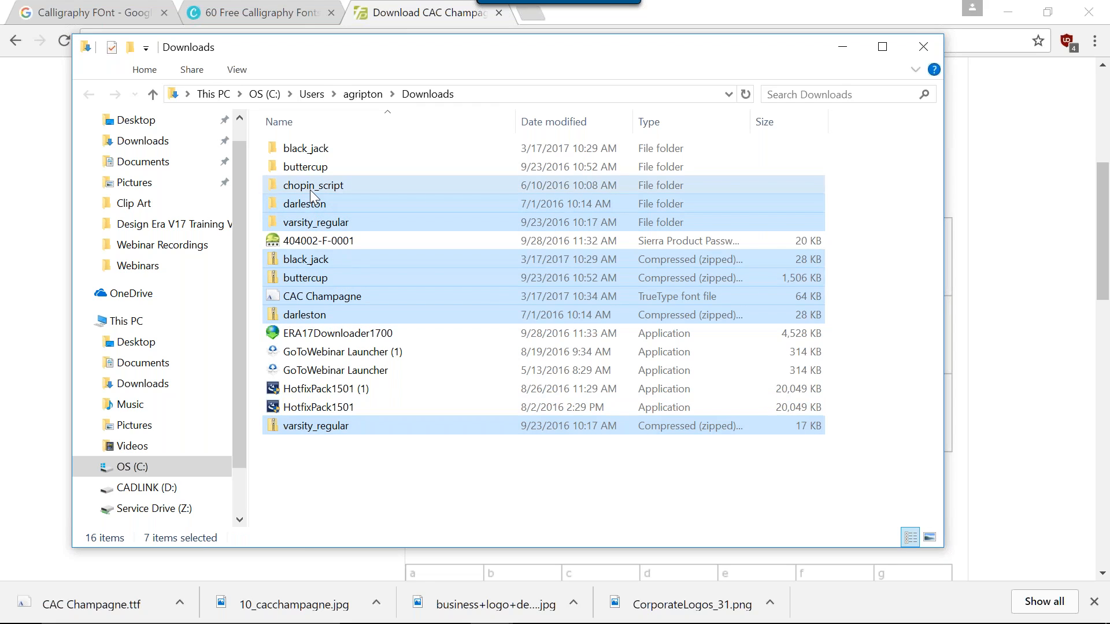
{"action": "left_click", "coordinate": [310, 184], "text": "ctrl"}
{"action": "left_click", "coordinate": [311, 168], "text": "ctrl"}
{"action": "left_click", "coordinate": [313, 150], "text": "ctrl"}
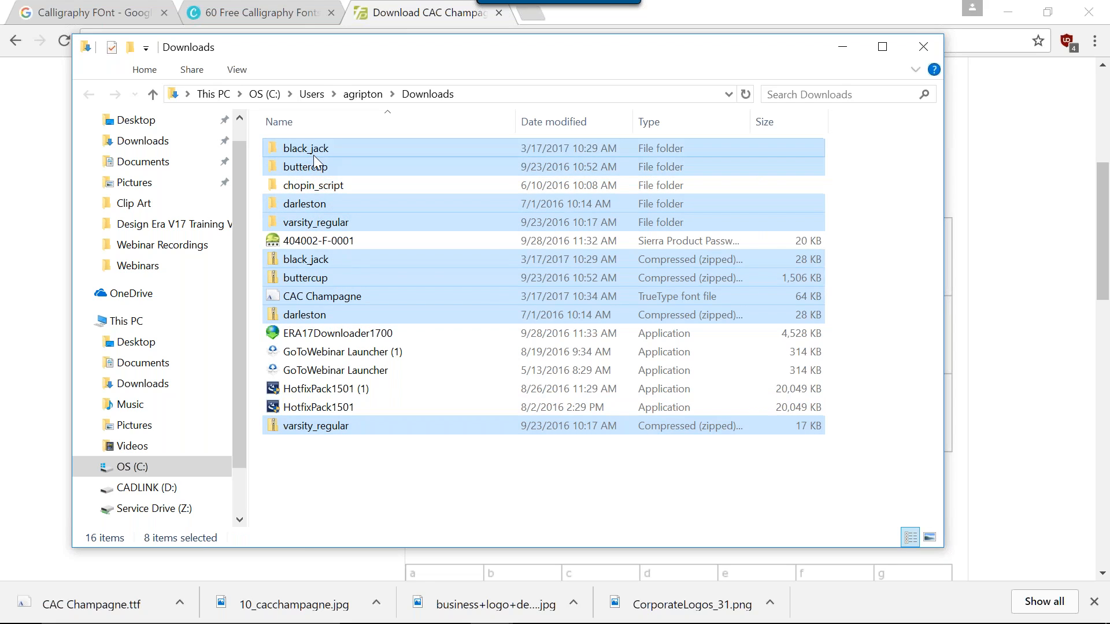
{"action": "left_click", "coordinate": [328, 191], "text": "ctrl"}
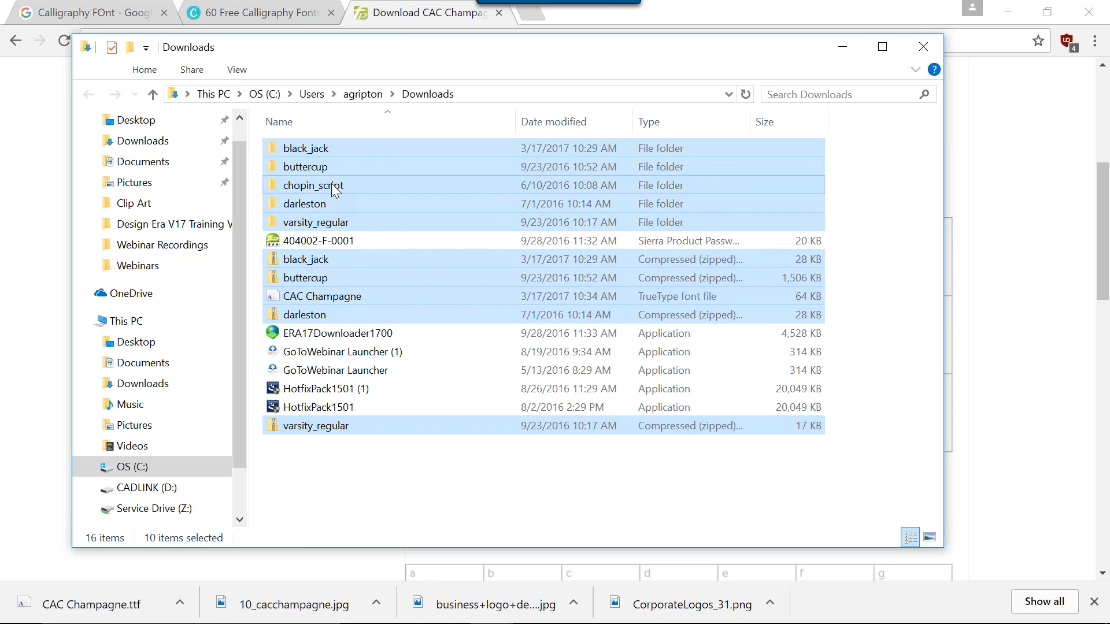
{"action": "key", "text": "Delete"}
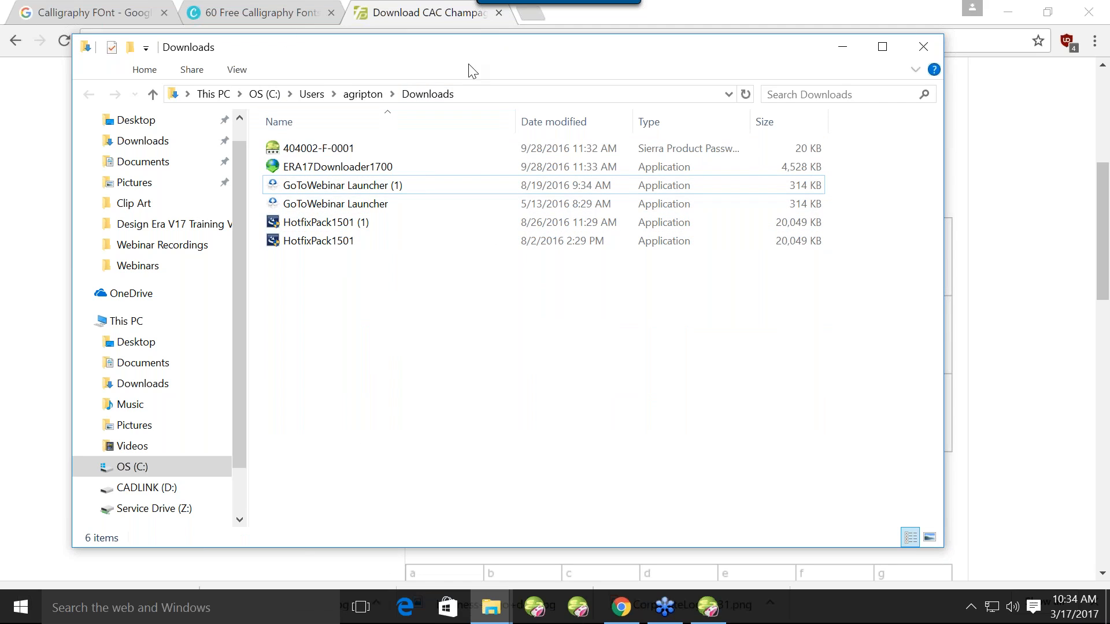
{"action": "left_click", "coordinate": [1037, 19]}
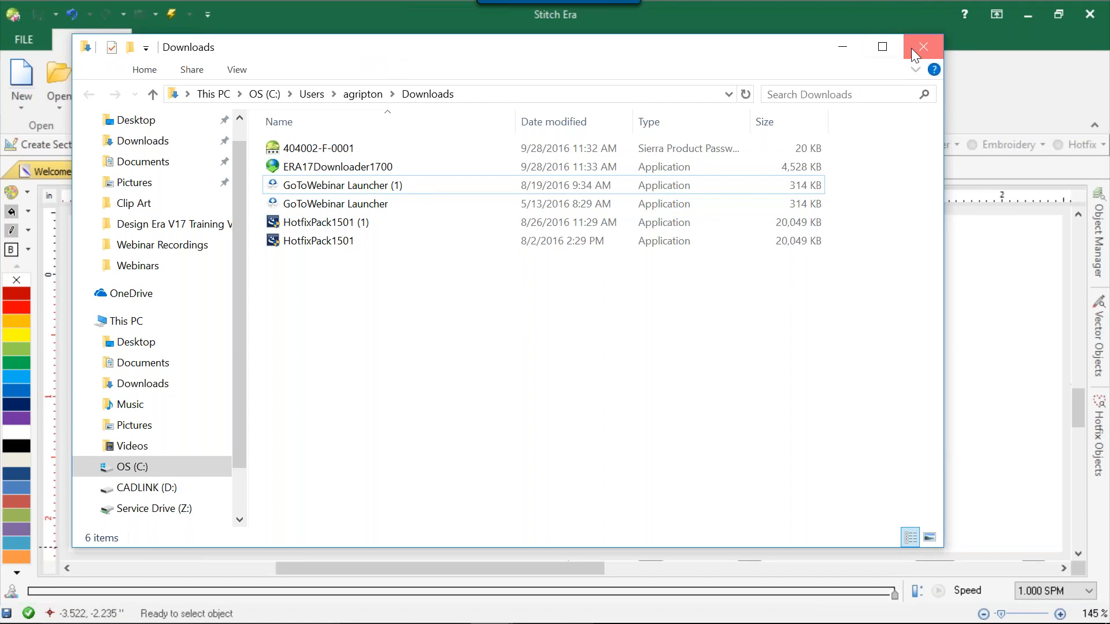
{"action": "left_click", "coordinate": [913, 47]}
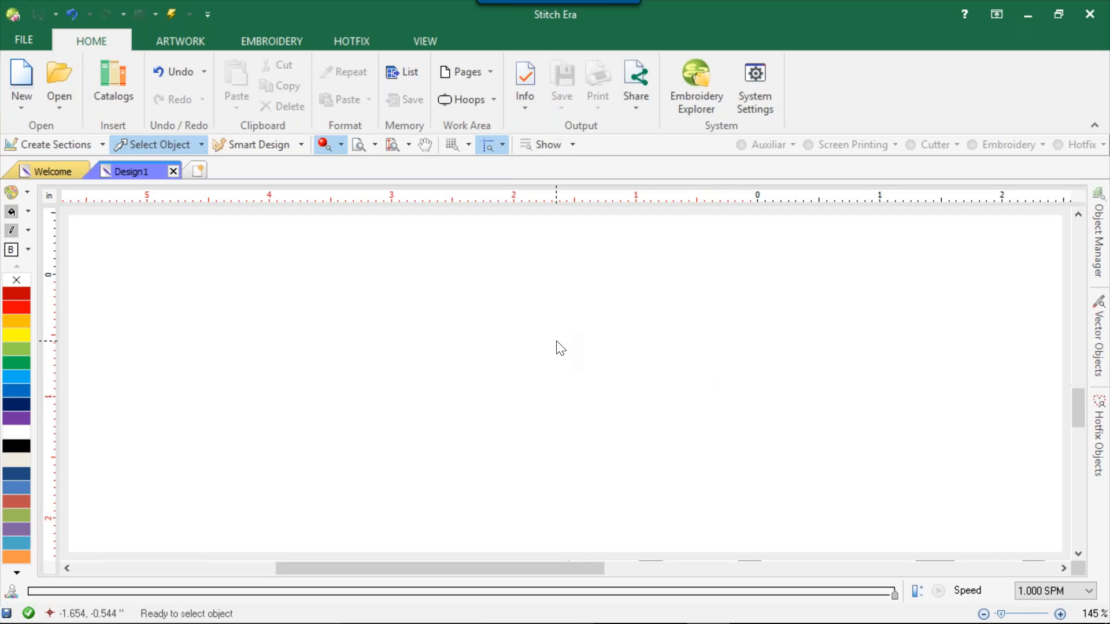
{"action": "left_click", "coordinate": [279, 39]}
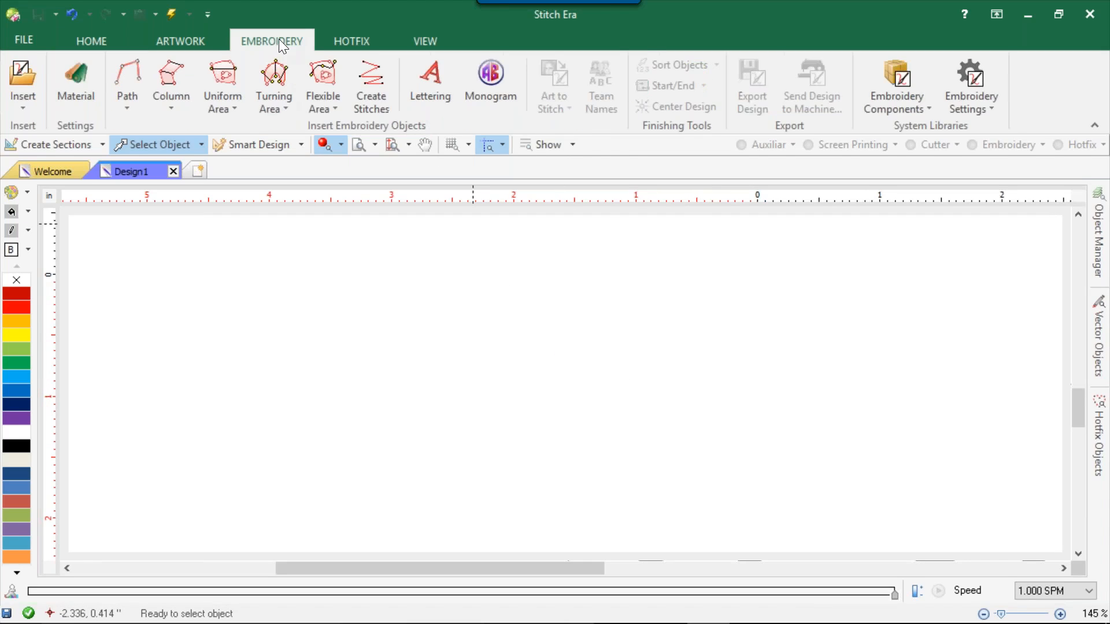
{"action": "left_click", "coordinate": [436, 90]}
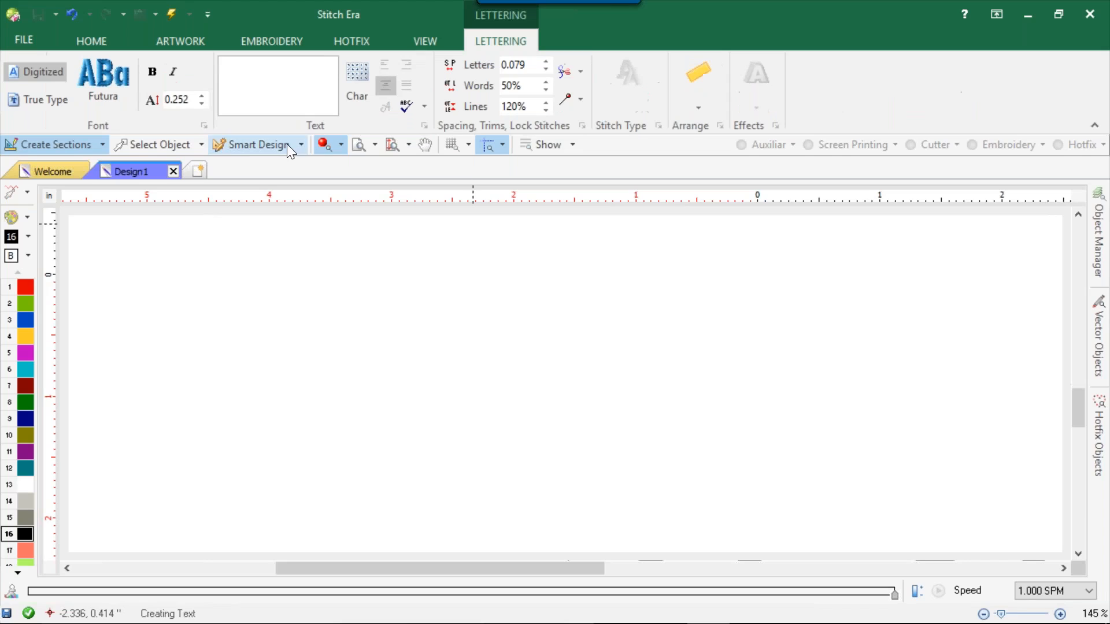
{"action": "left_click", "coordinate": [281, 39]}
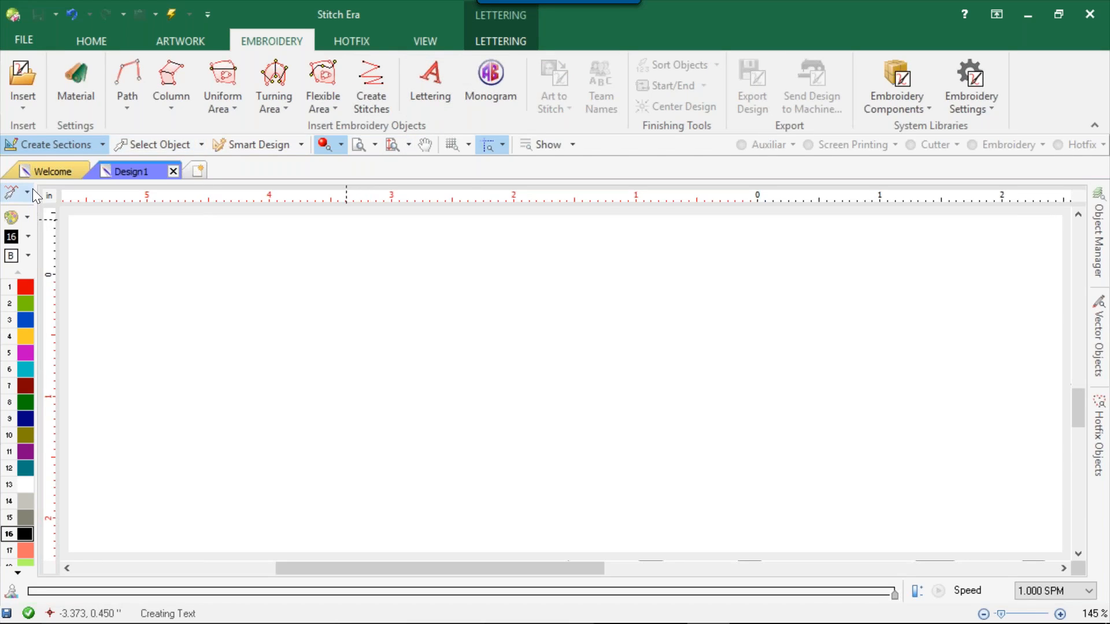
{"action": "left_click", "coordinate": [133, 148]}
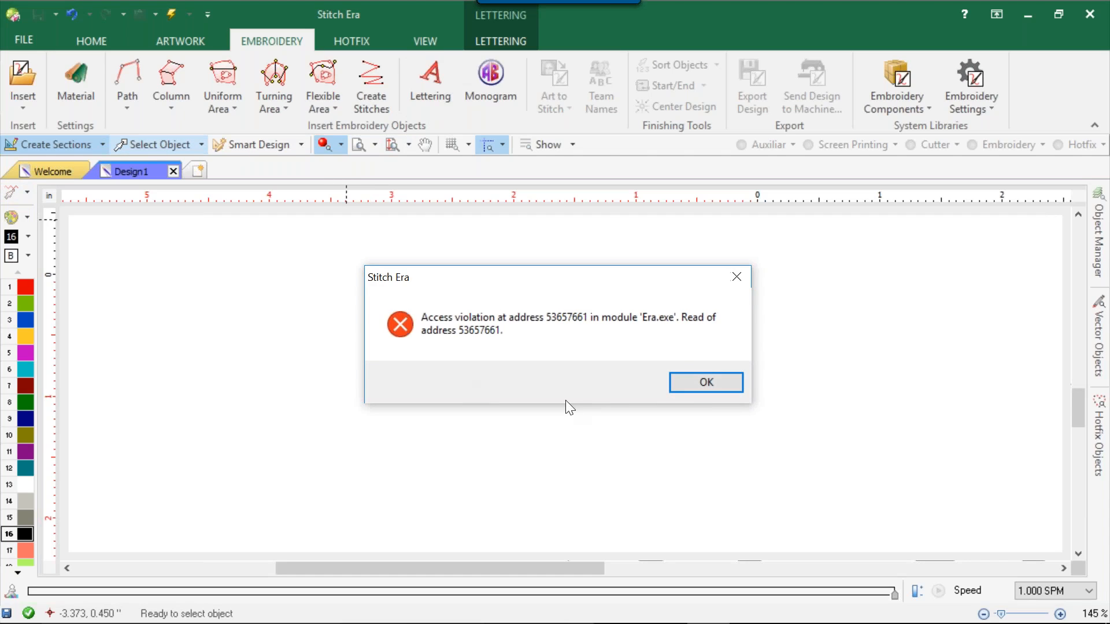
{"action": "left_click", "coordinate": [706, 382]}
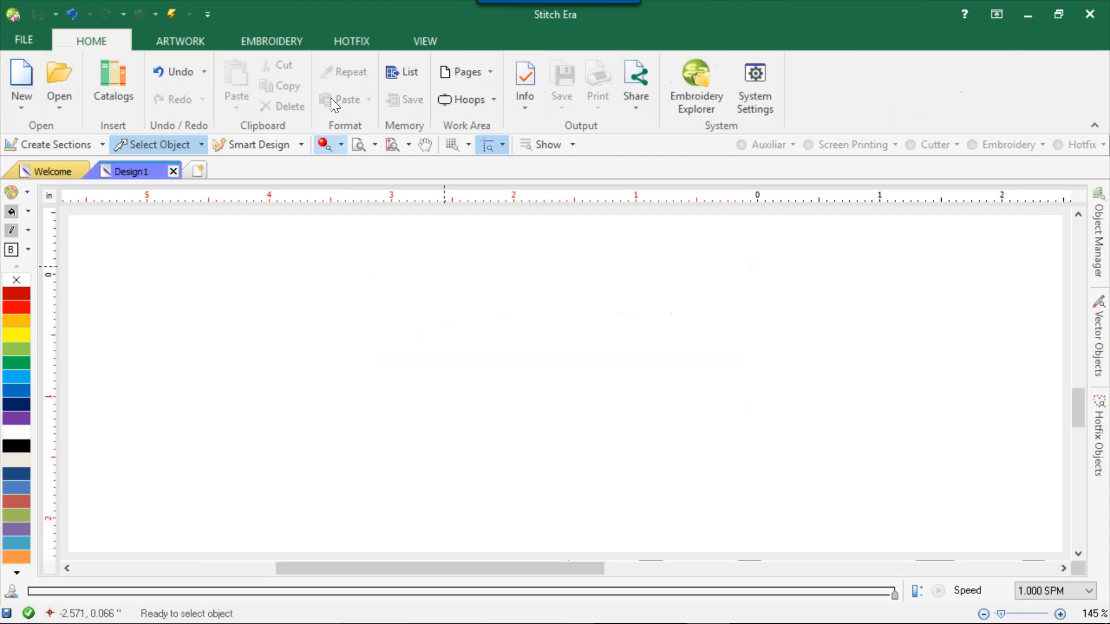
Start a new embroidery Lettering object using True Type lettering with the CAC Champagne font
{"action": "left_click", "coordinate": [297, 35]}
{"action": "left_click", "coordinate": [442, 83]}
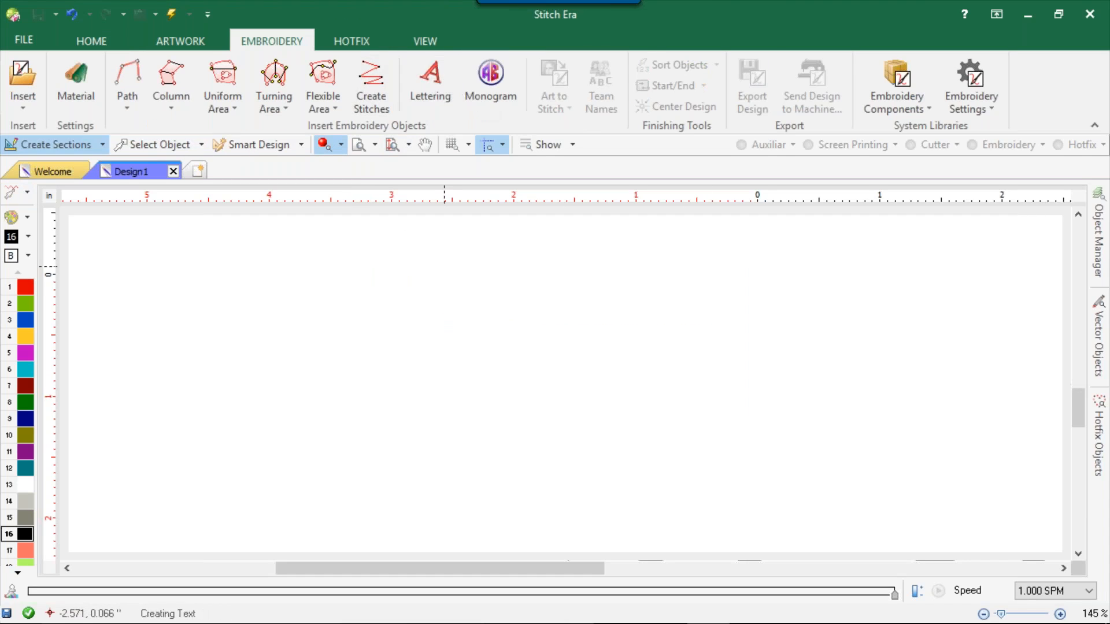
{"action": "left_click", "coordinate": [706, 84]}
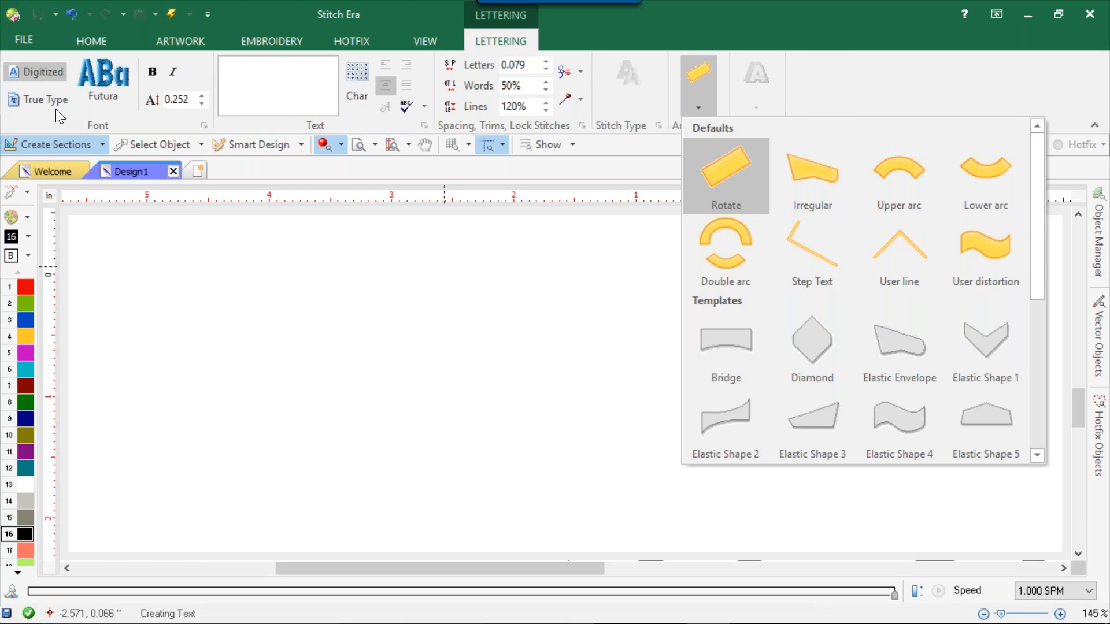
{"action": "left_click", "coordinate": [31, 96]}
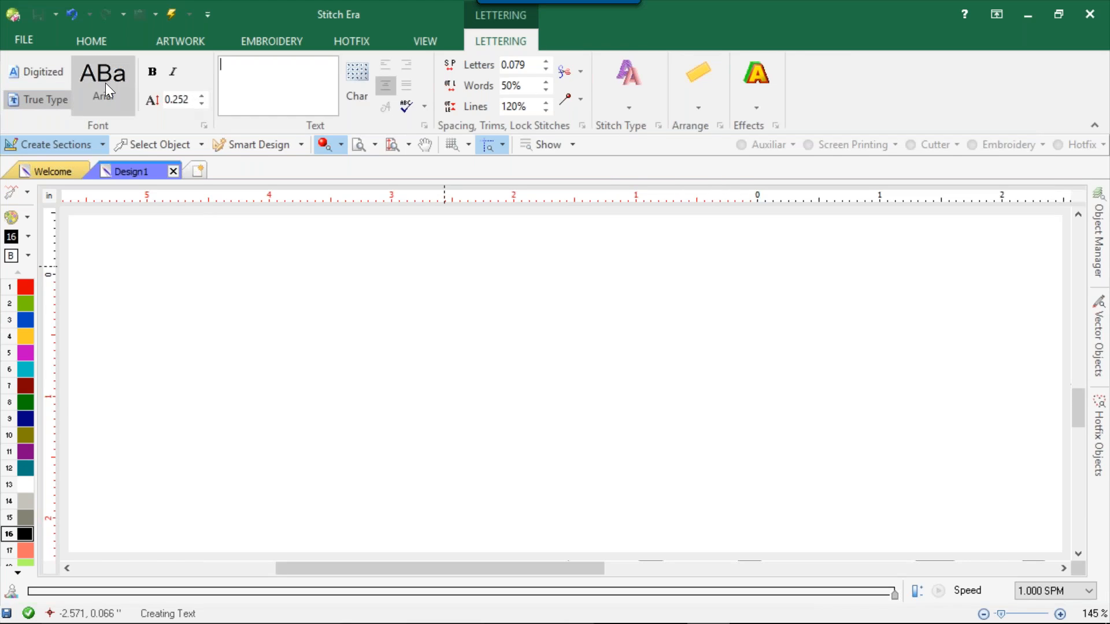
{"action": "left_click", "coordinate": [104, 86]}
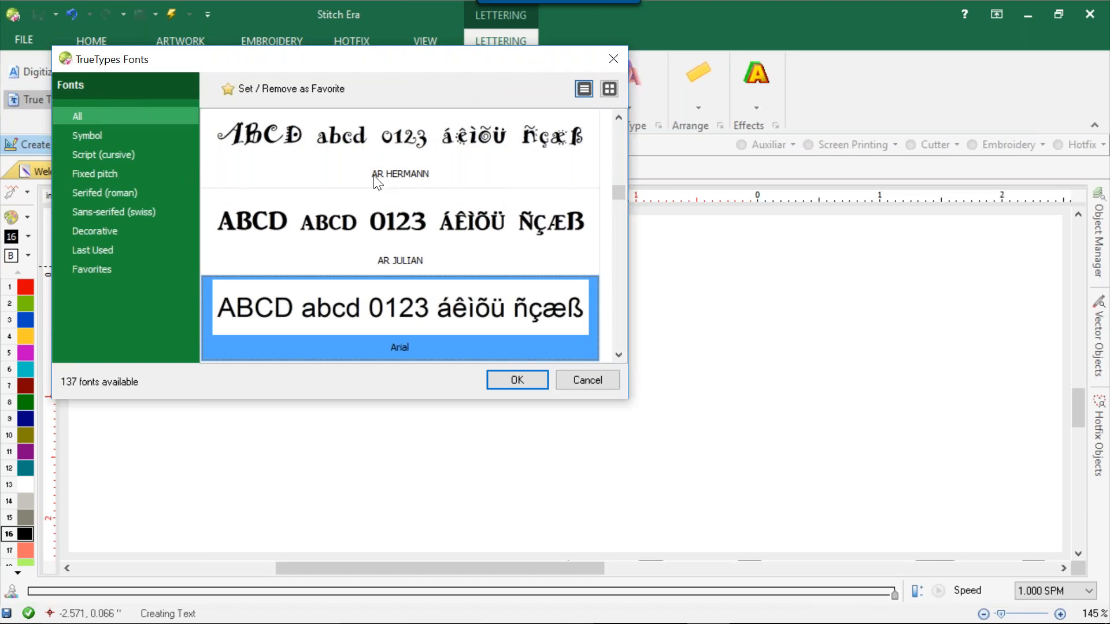
{"action": "left_click", "coordinate": [424, 219]}
{"action": "scroll", "coordinate": [425, 219], "scroll_direction": "down", "scroll_amount": 3}
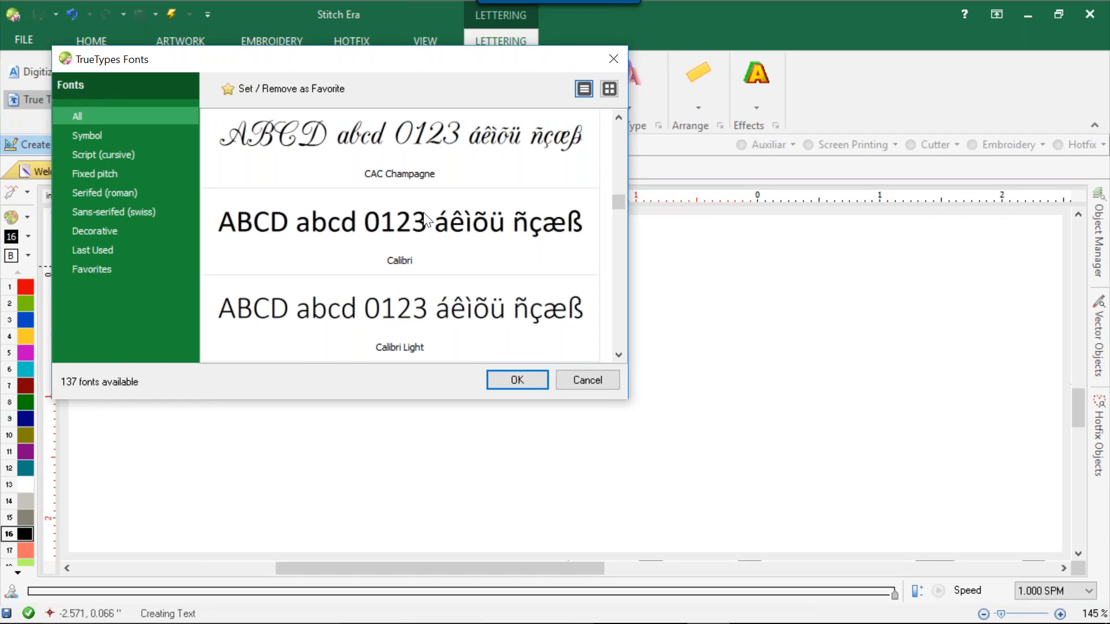
{"action": "scroll", "coordinate": [424, 214], "scroll_direction": "up", "scroll_amount": 1}
{"action": "left_click", "coordinate": [411, 226]}
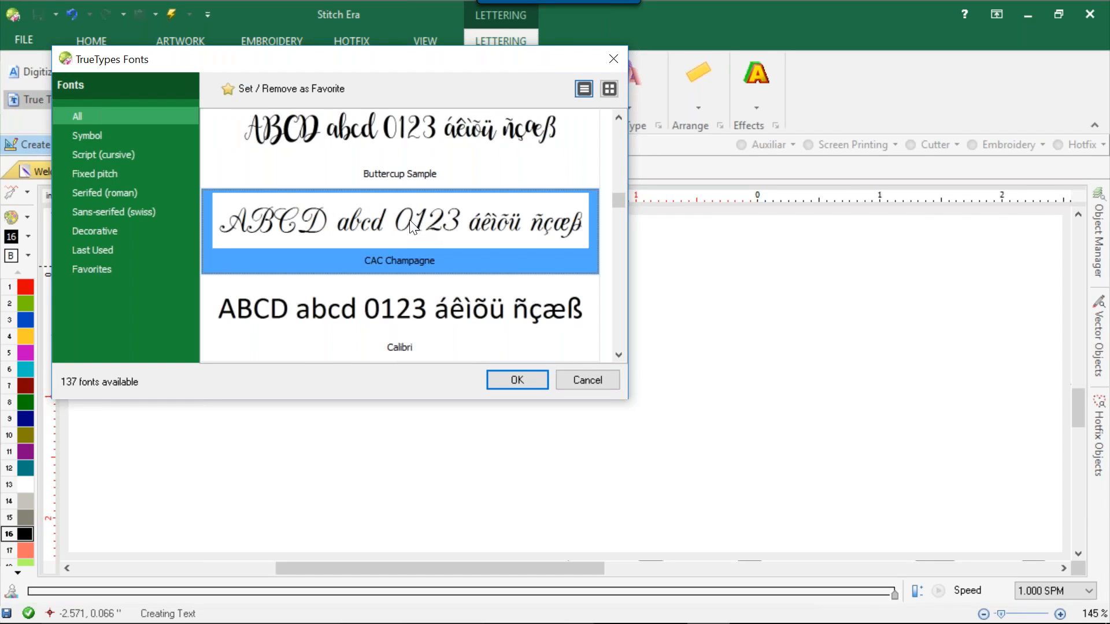
{"action": "left_click", "coordinate": [521, 382]}
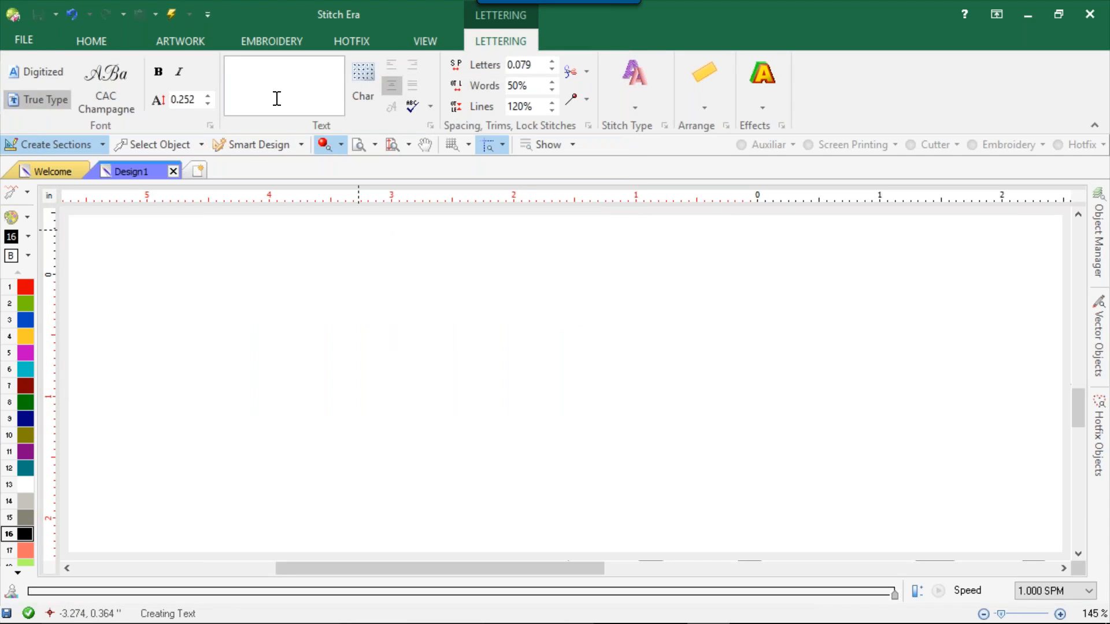
Create the lettering "Brides Maid" in bold
{"action": "type", "text": "Brides Maid"}
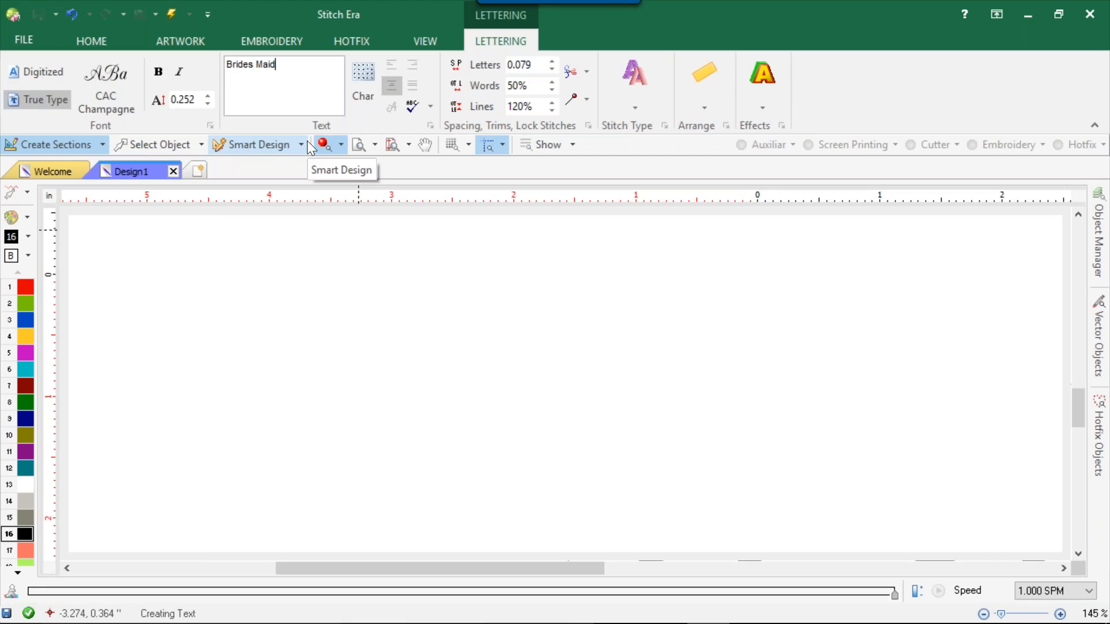
{"action": "left_click", "coordinate": [158, 73]}
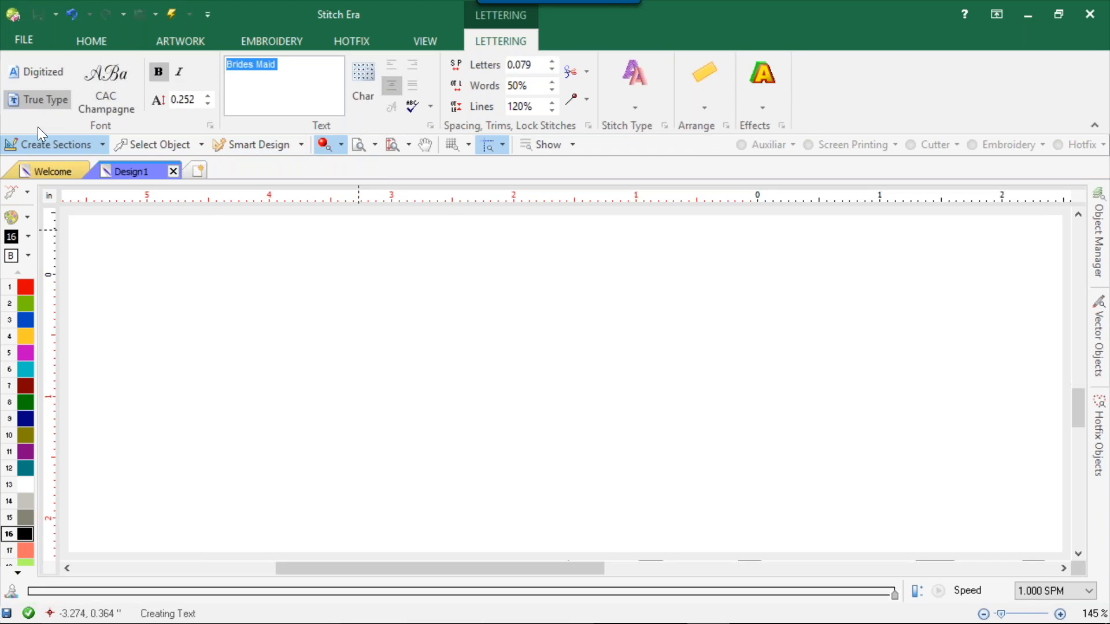
{"action": "key", "text": "Return"}
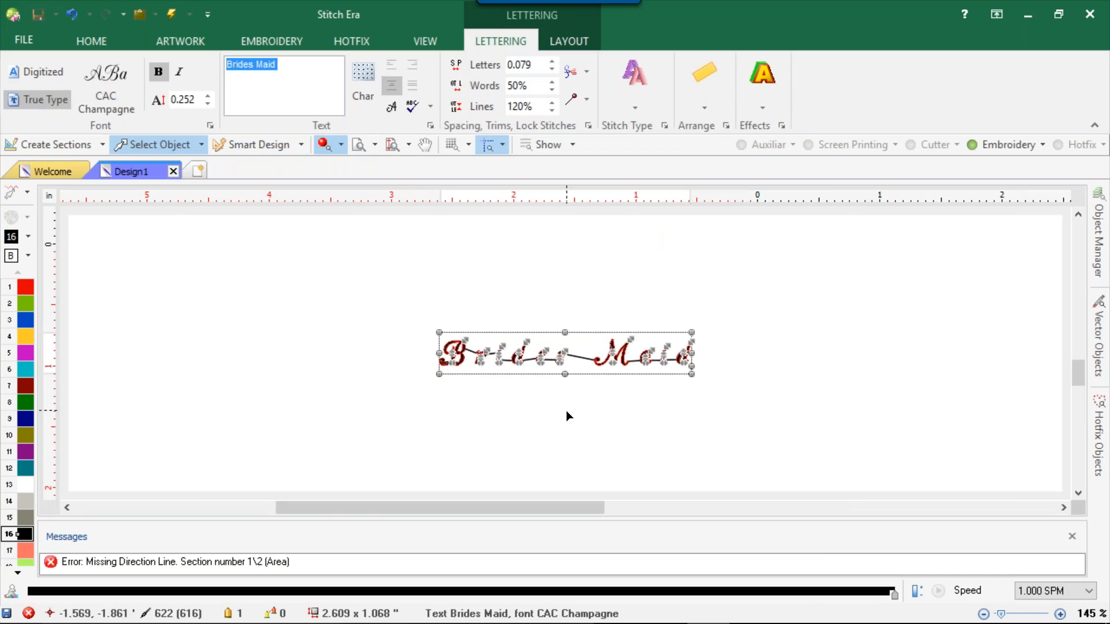
Turn on Show Marks and set the height of the "Brides Maid" lettering to 1.55 inches
{"action": "scroll", "coordinate": [562, 359], "scroll_direction": "up", "scroll_amount": 4}
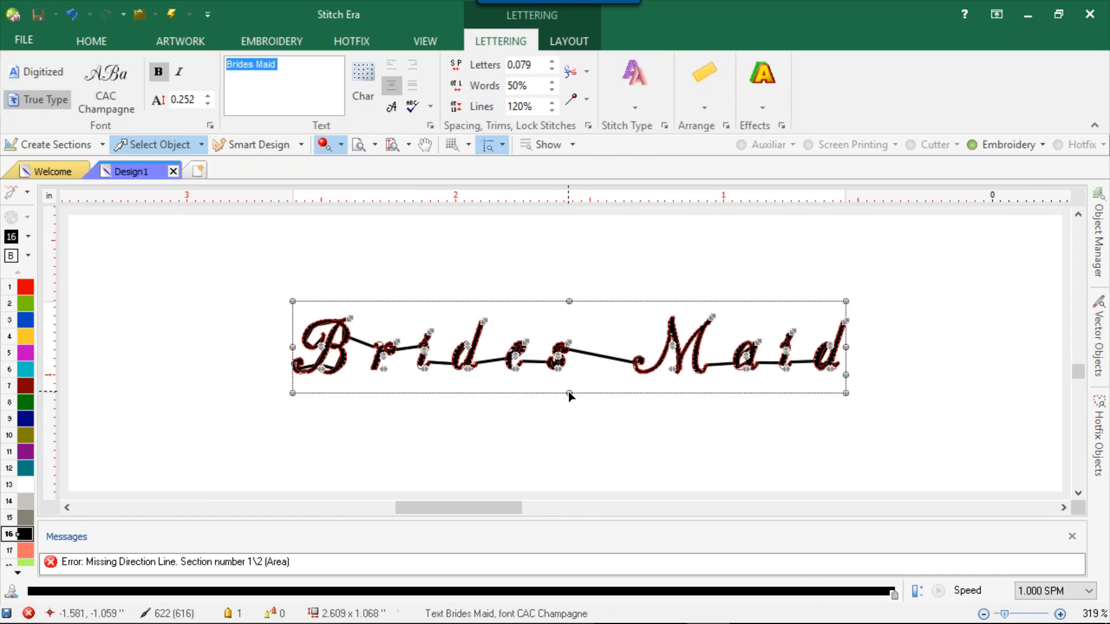
{"action": "left_click", "coordinate": [571, 140]}
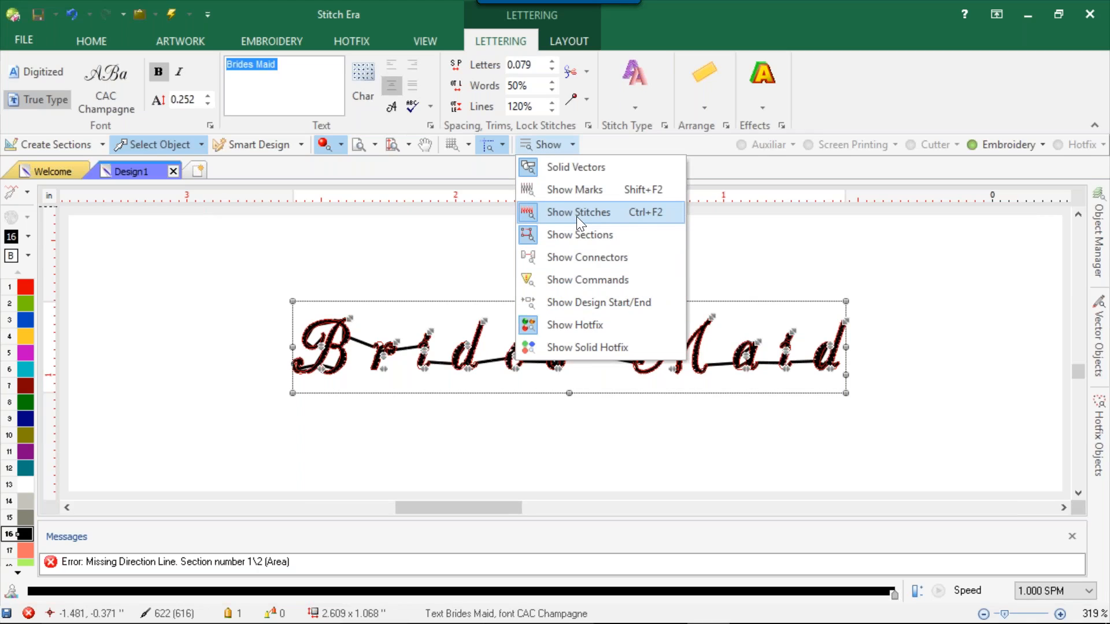
{"action": "left_click", "coordinate": [581, 190]}
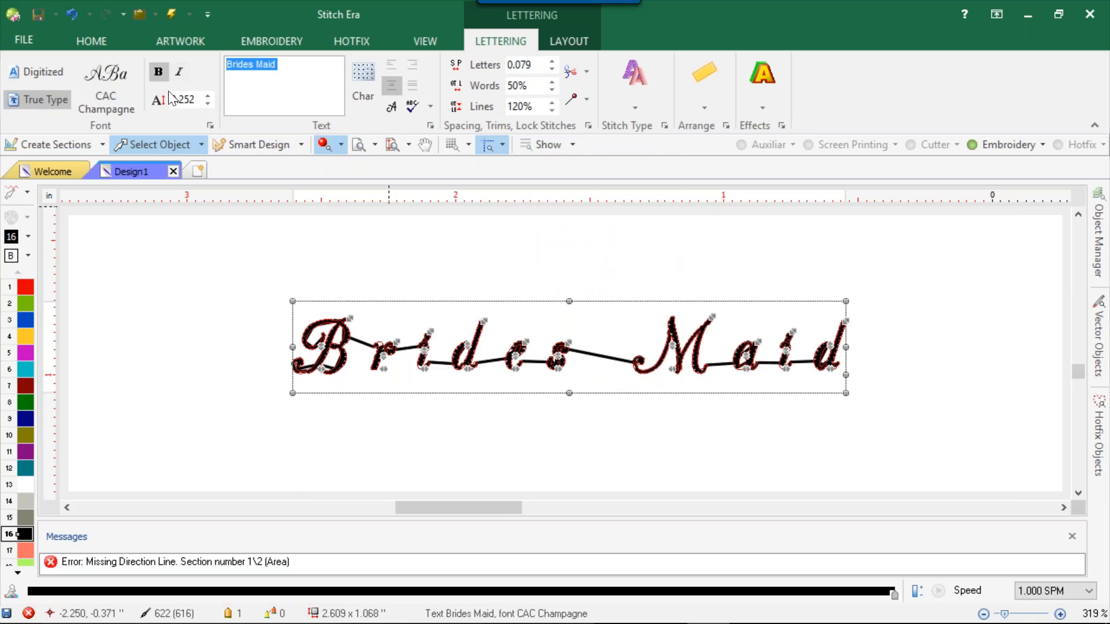
{"action": "left_click", "coordinate": [182, 100]}
{"action": "type", "text": "1.55"}
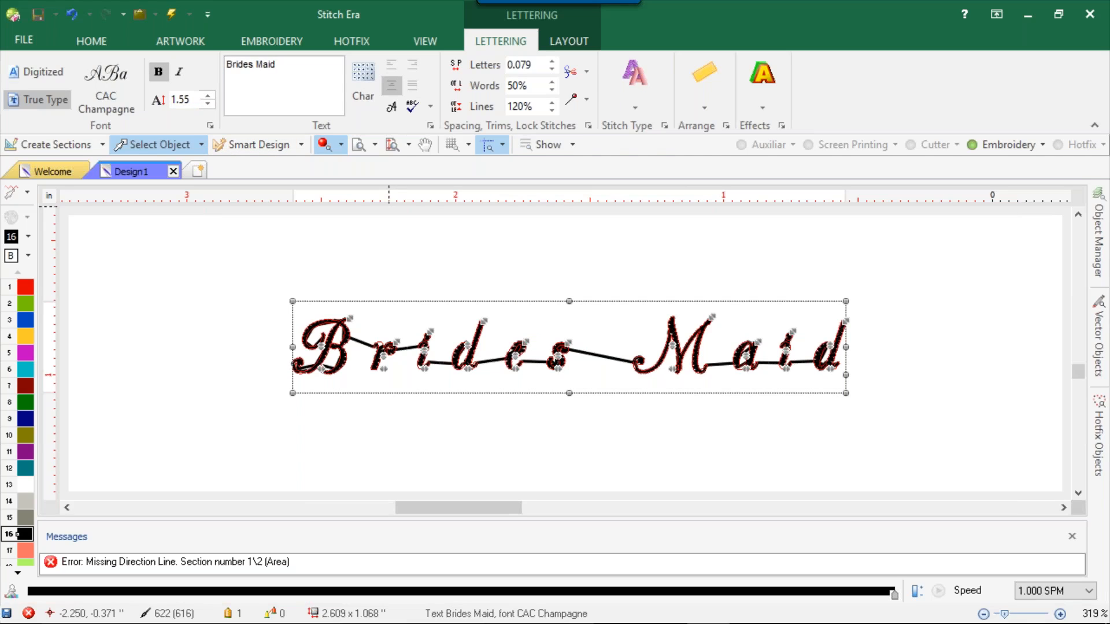
{"action": "key", "text": "Return"}
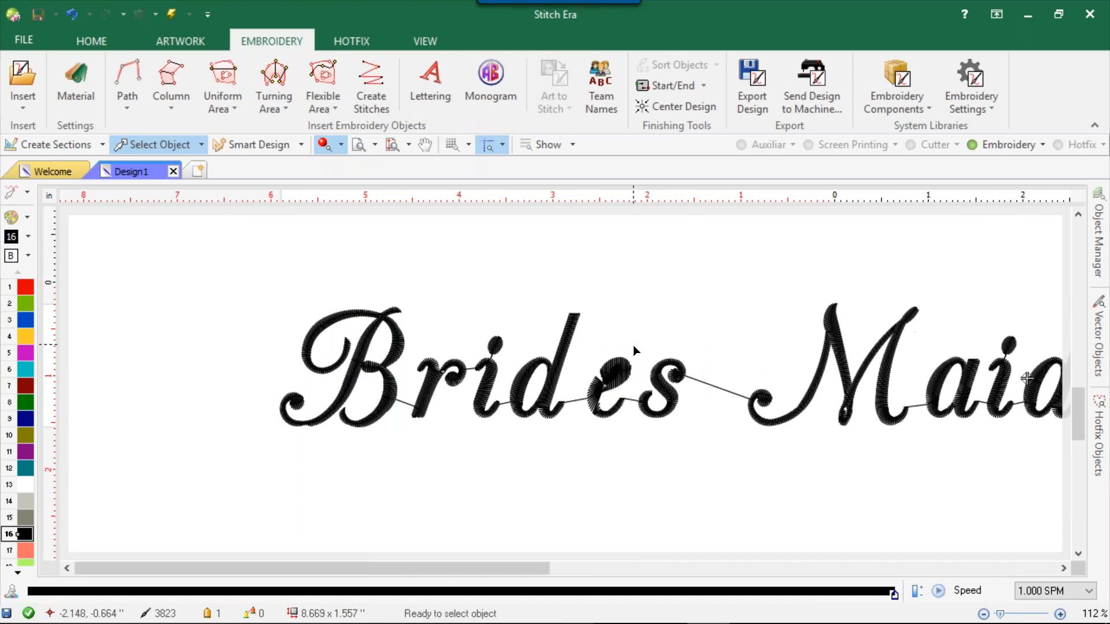
Select the lettering and turn off the realistic stitch rendering to inspect the stitches of the "e" in "Brides"
{"action": "scroll", "coordinate": [633, 345], "scroll_direction": "up", "scroll_amount": 5}
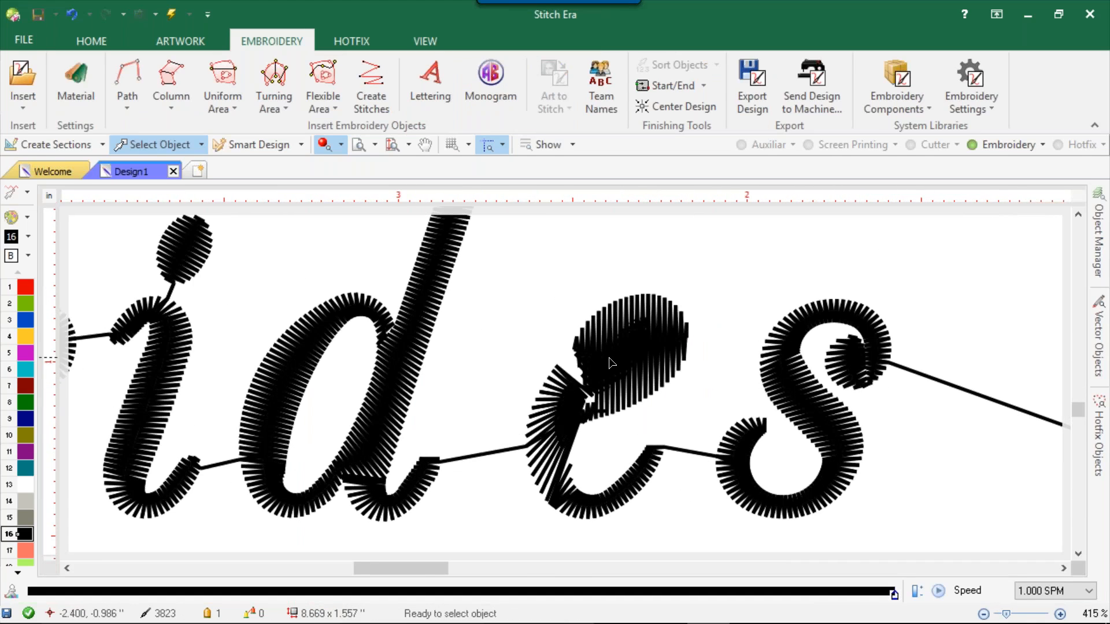
{"action": "scroll", "coordinate": [612, 362], "scroll_direction": "up", "scroll_amount": 2}
{"action": "left_click", "coordinate": [625, 354]}
{"action": "key", "text": "Escape"}
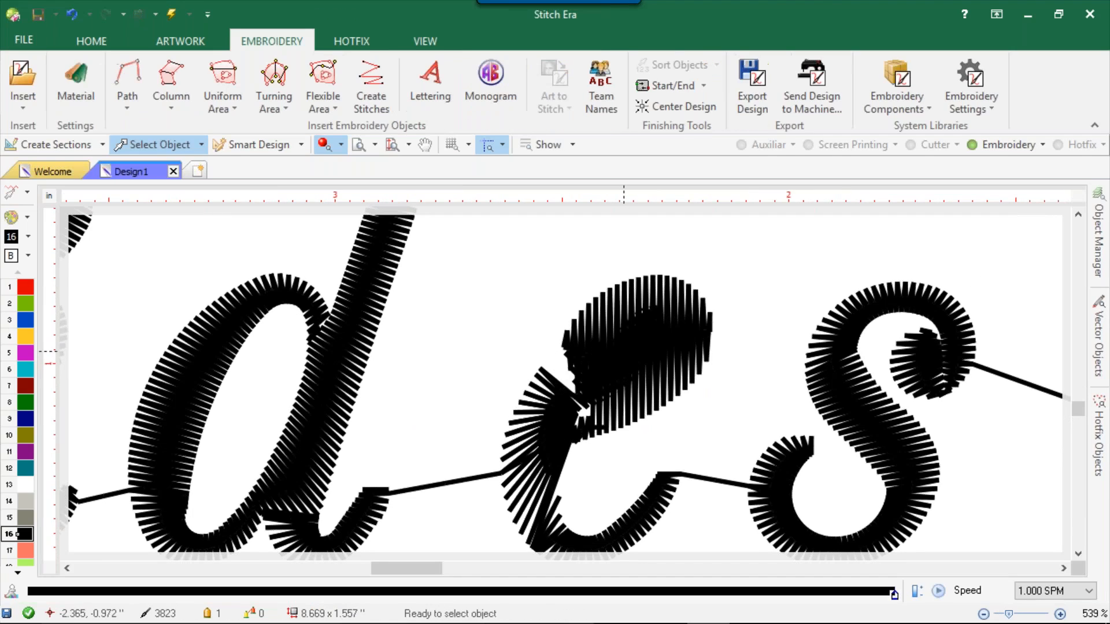
{"action": "left_click", "coordinate": [622, 357]}
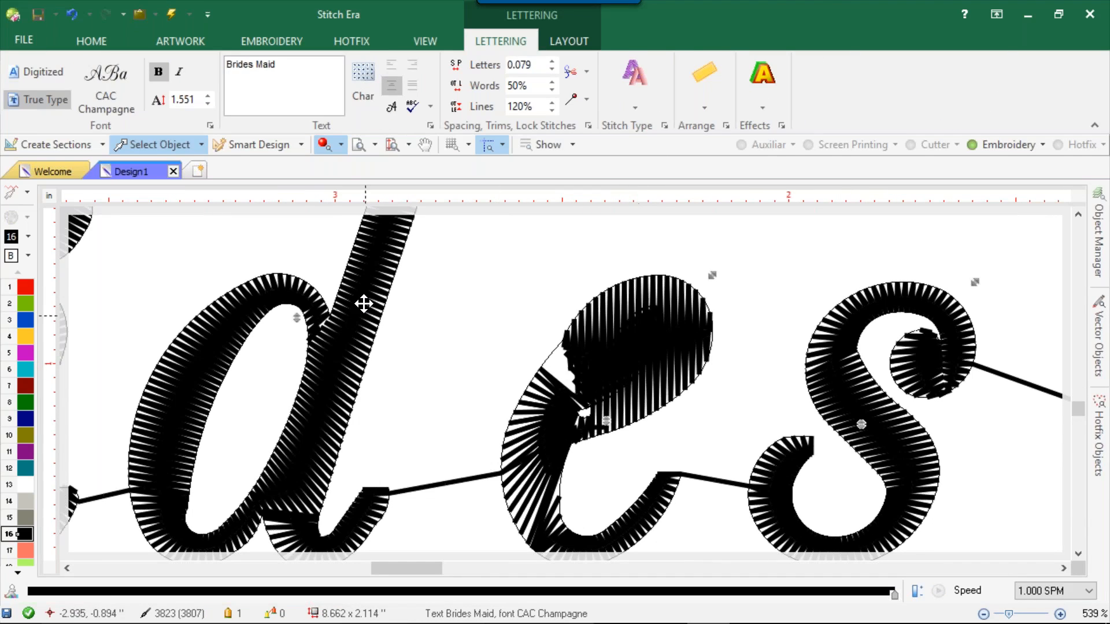
{"action": "left_click", "coordinate": [324, 144]}
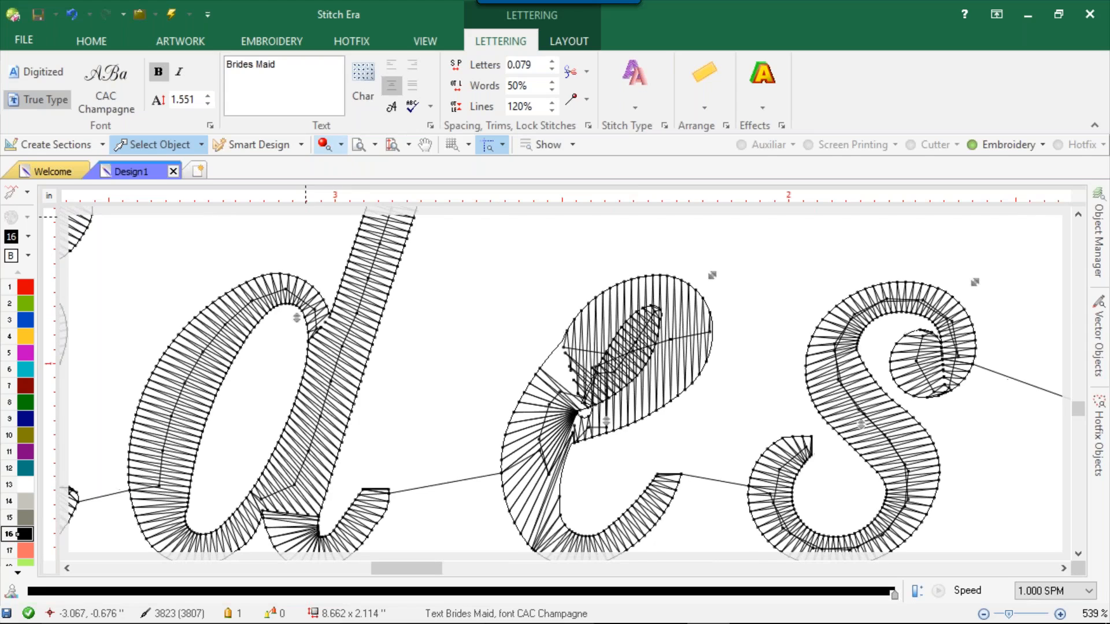
Move the corner node at the upper left of the "e" in "Brides" down along the stroke and realign the two neighbouring direction lines
{"action": "scroll", "coordinate": [575, 419], "scroll_direction": "up", "scroll_amount": 4}
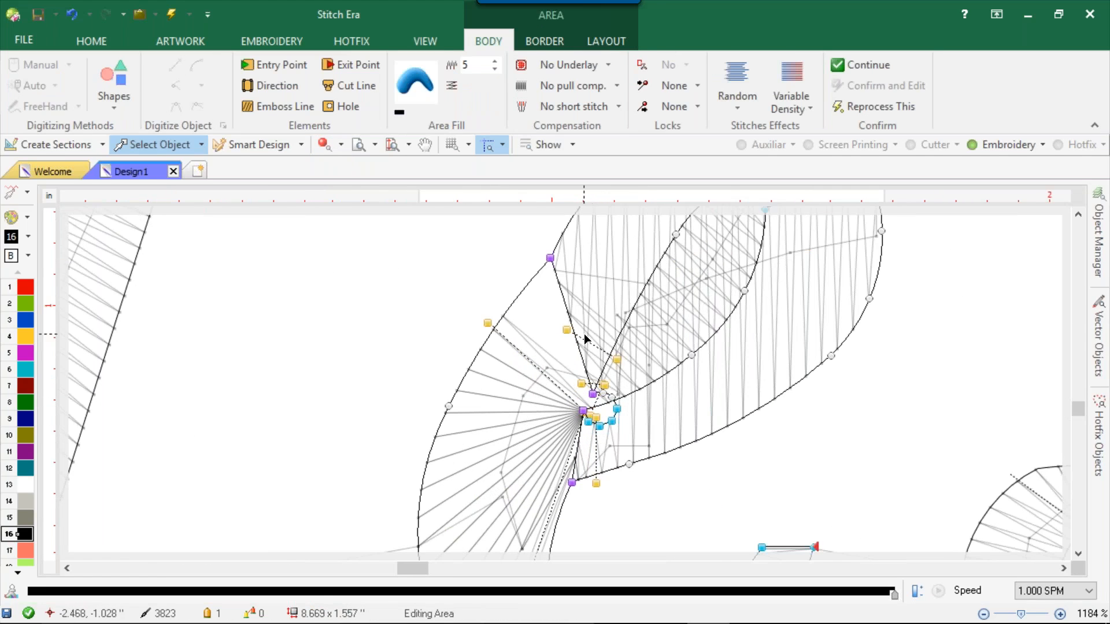
{"action": "left_click_drag", "start_coordinate": [556, 258], "coordinate": [501, 317]}
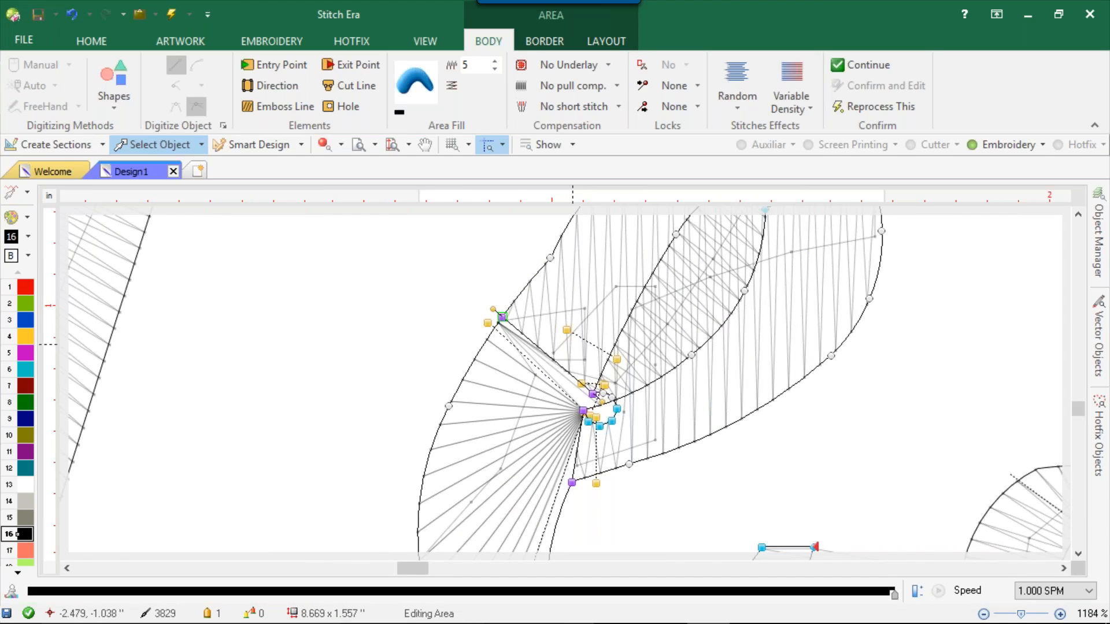
{"action": "left_click_drag", "start_coordinate": [503, 317], "coordinate": [495, 290]}
{"action": "left_click_drag", "start_coordinate": [495, 289], "coordinate": [513, 259]}
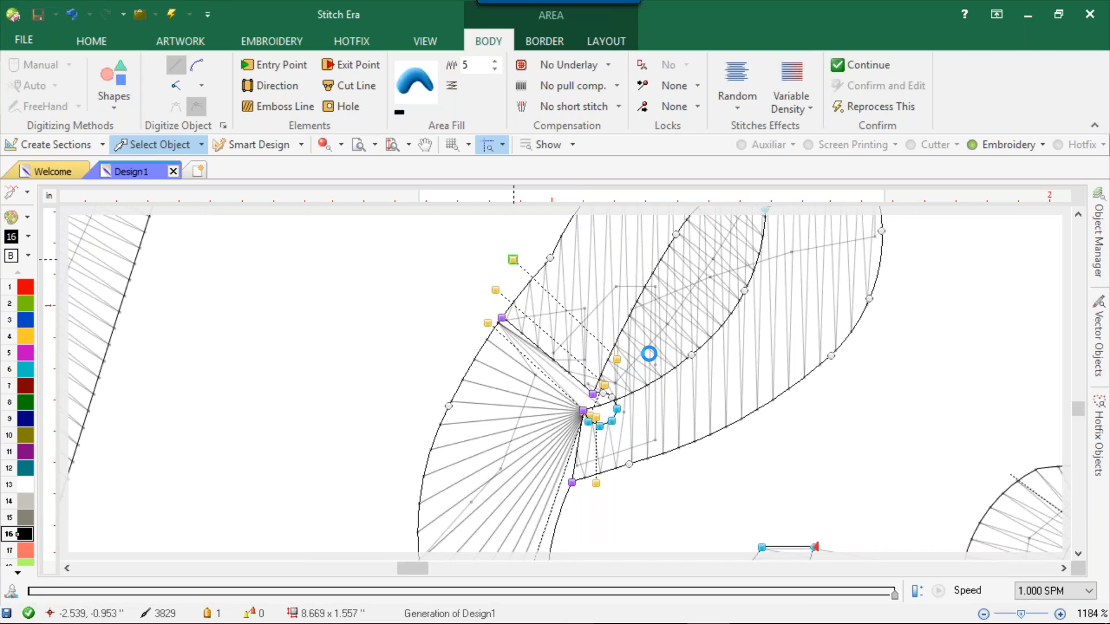
Reshape the outer left outline of the "e" by moving its curve node outward and adjusting the node's curve handle
{"action": "scroll", "coordinate": [654, 365], "scroll_direction": "down", "scroll_amount": 1}
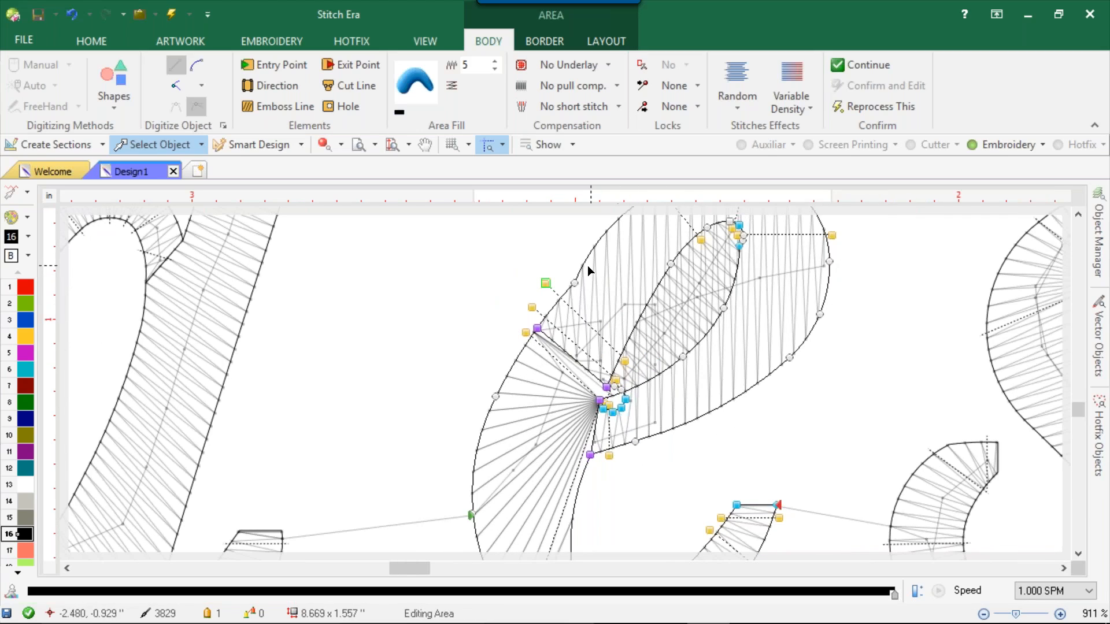
{"action": "left_click_drag", "start_coordinate": [580, 285], "coordinate": [554, 282]}
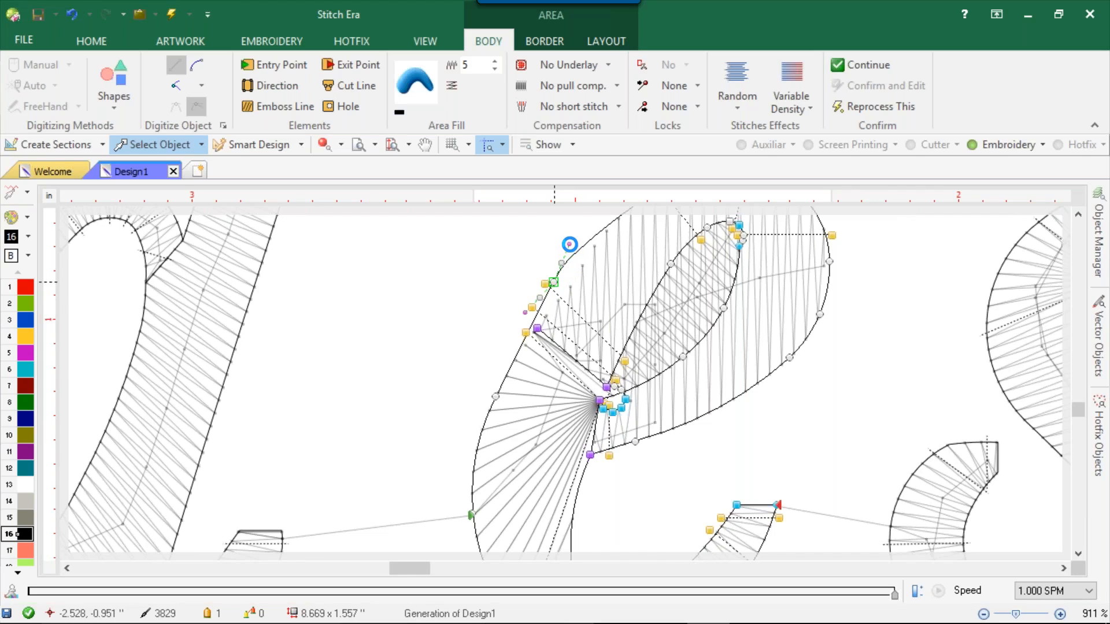
{"action": "left_click_drag", "start_coordinate": [573, 244], "coordinate": [581, 252]}
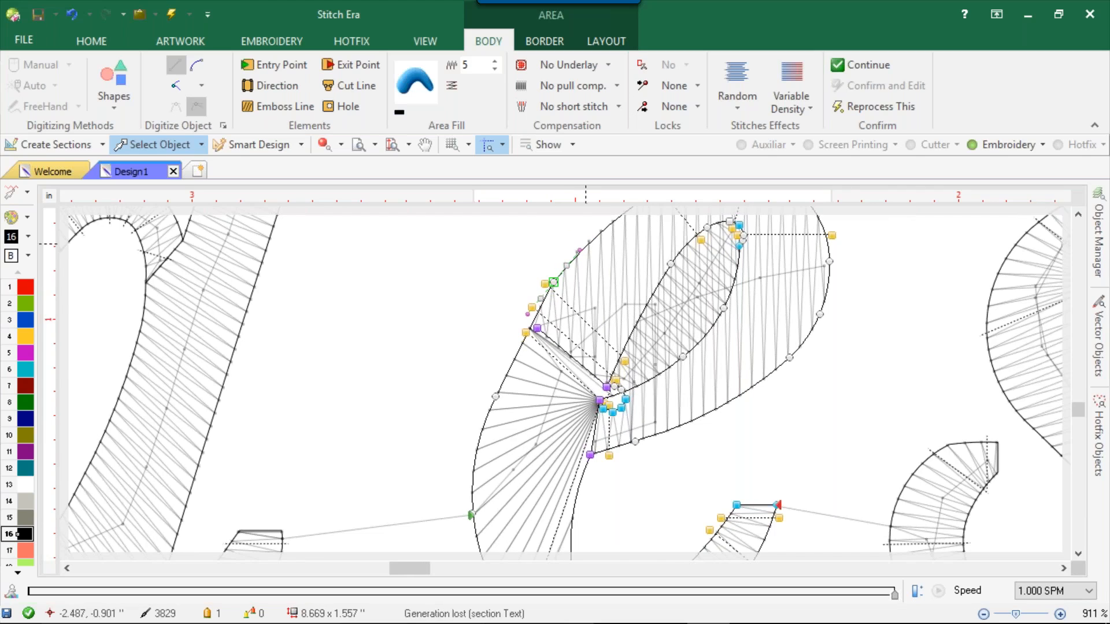
{"action": "scroll", "coordinate": [639, 380], "scroll_direction": "down", "scroll_amount": 2}
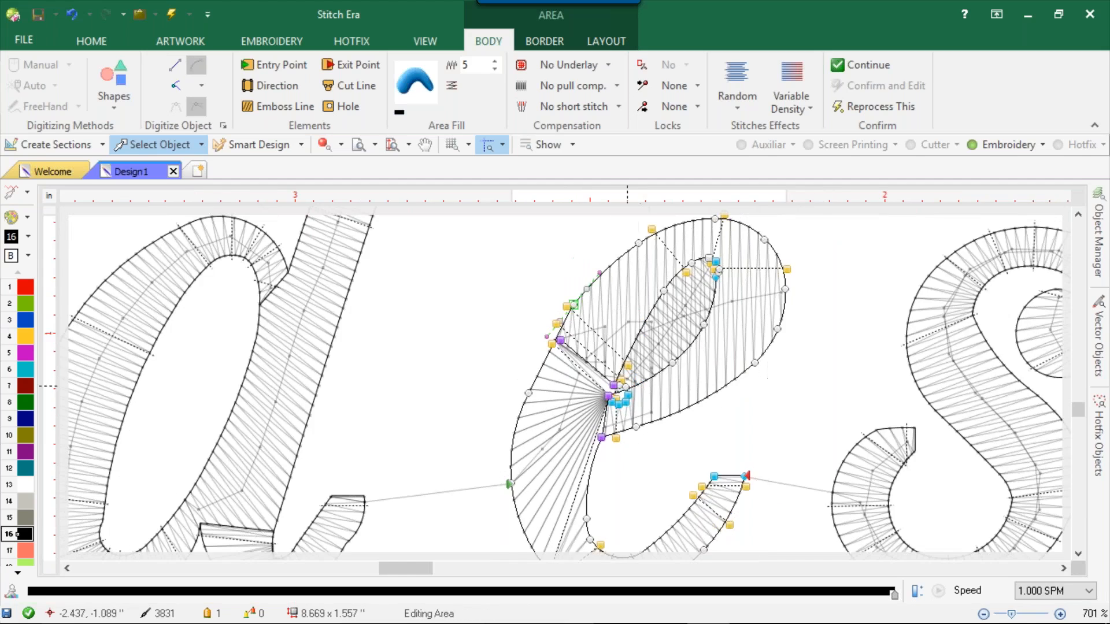
Adjust the point at the inner junction of the "e" and delete the surplus outline nodes forming the small loop there
{"action": "scroll", "coordinate": [631, 397], "scroll_direction": "up", "scroll_amount": 5}
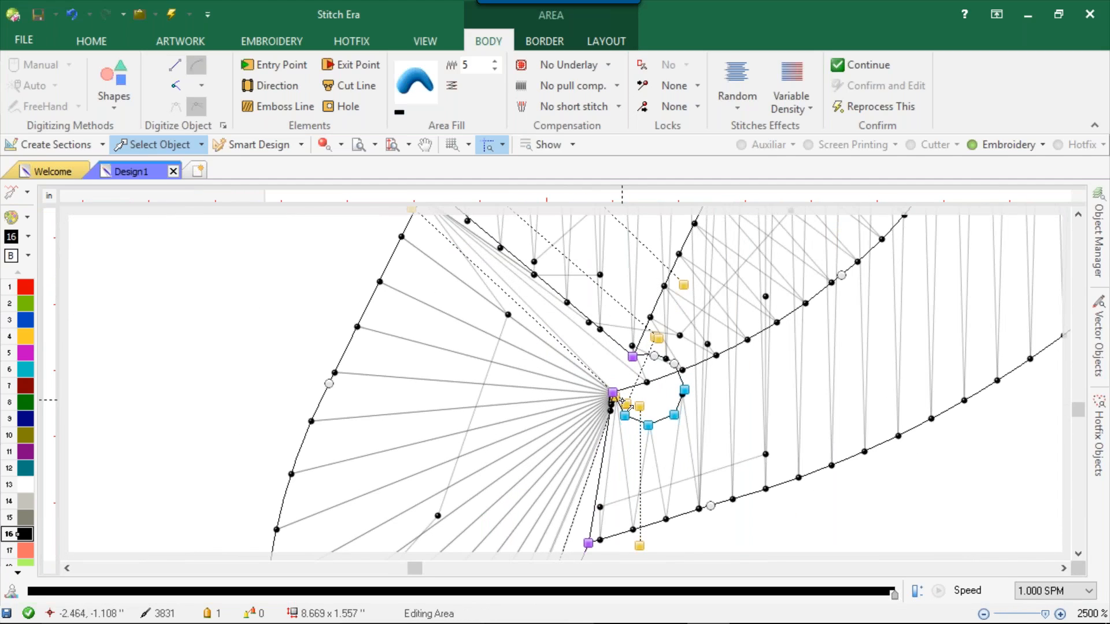
{"action": "left_click_drag", "start_coordinate": [622, 401], "coordinate": [592, 405]}
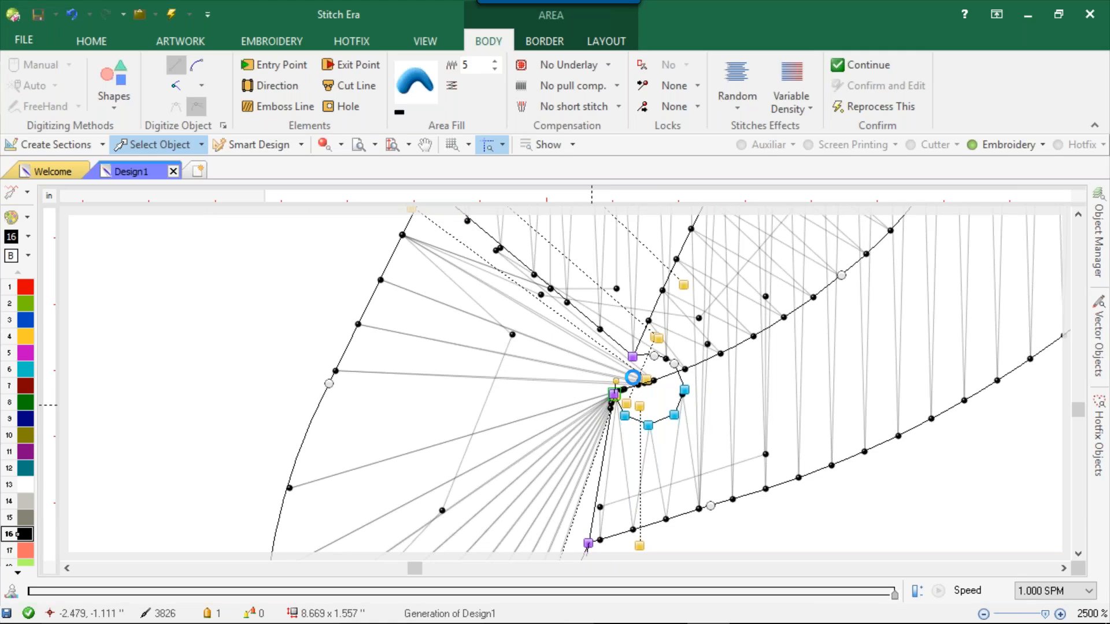
{"action": "left_click", "coordinate": [656, 355]}
{"action": "left_click_drag", "start_coordinate": [654, 355], "coordinate": [687, 382]}
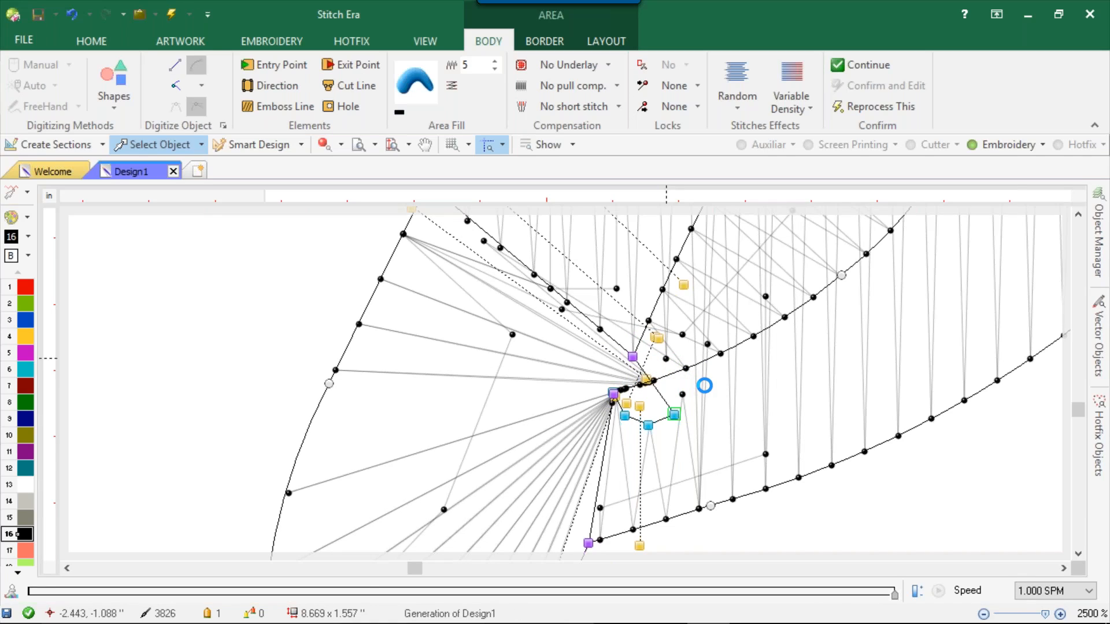
{"action": "key", "text": "Delete"}
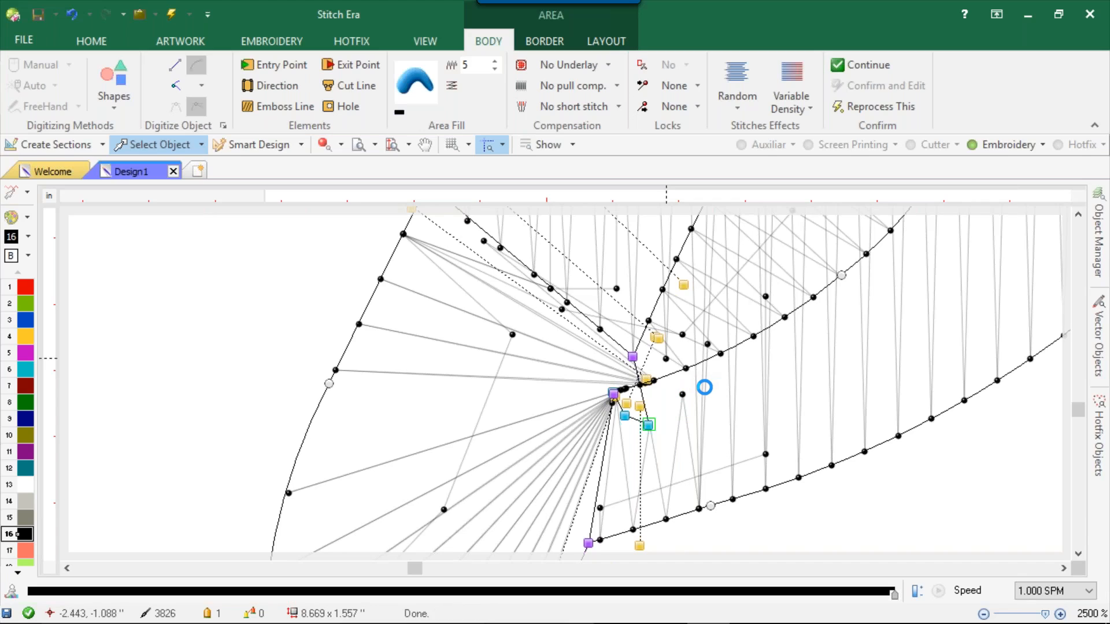
{"action": "key", "text": "Delete"}
{"action": "key", "text": "Delete"}
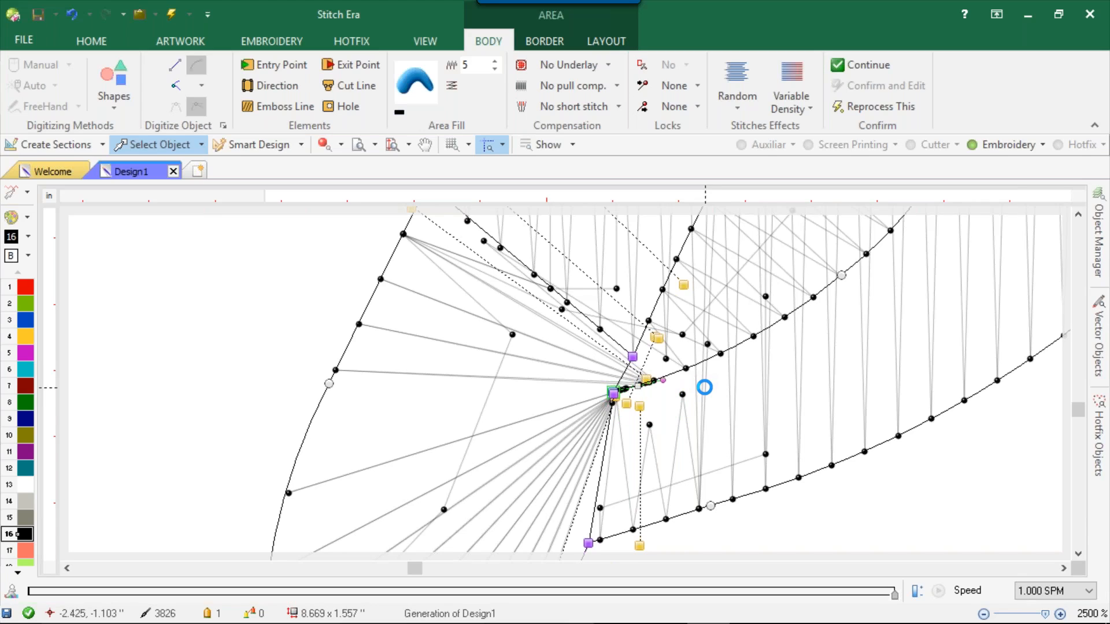
{"action": "key", "text": "Delete"}
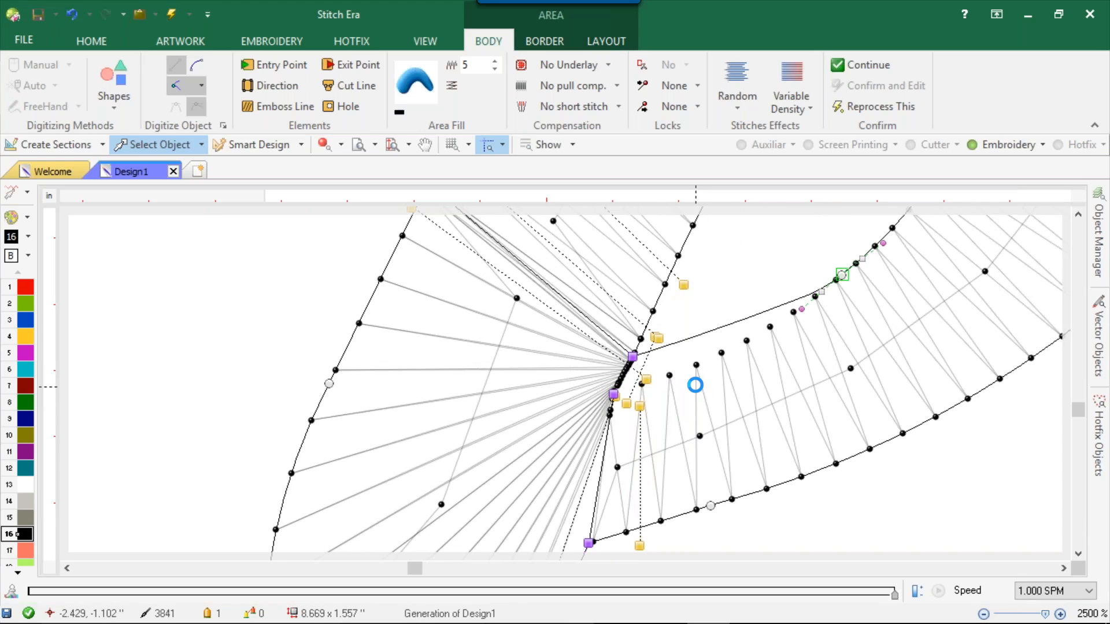
{"action": "scroll", "coordinate": [697, 382], "scroll_direction": "down", "scroll_amount": 5}
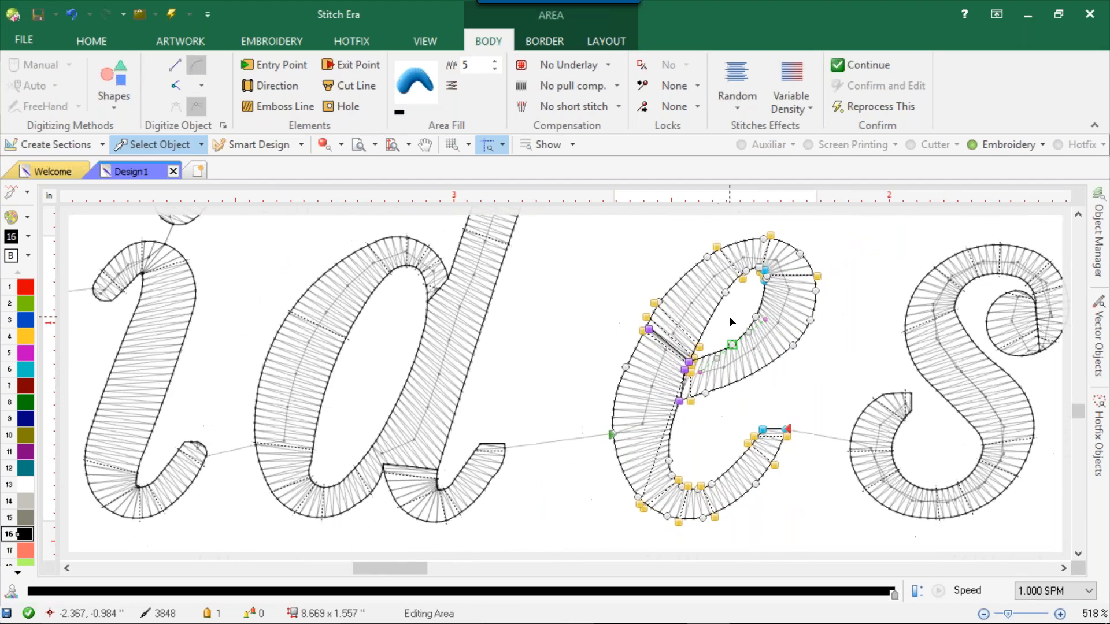
Realign the ends of the direction lines beside the junction of the "e" and finish editing the letter
{"action": "scroll", "coordinate": [730, 317], "scroll_direction": "up", "scroll_amount": 4}
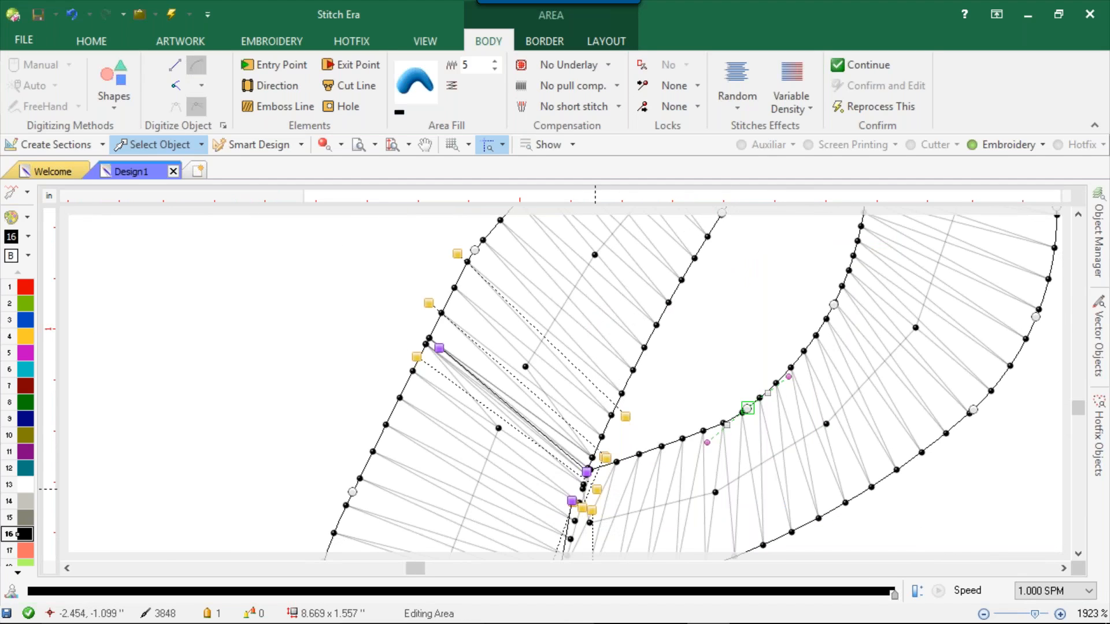
{"action": "left_click_drag", "start_coordinate": [626, 414], "coordinate": [645, 399]}
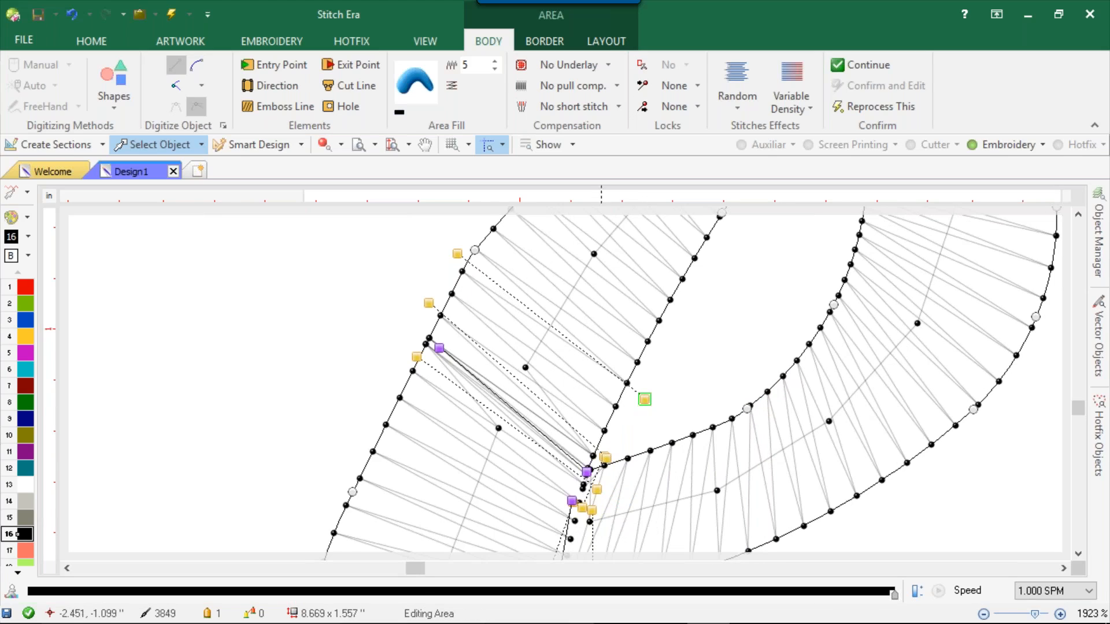
{"action": "left_click_drag", "start_coordinate": [604, 457], "coordinate": [630, 520]}
{"action": "scroll", "coordinate": [608, 532], "scroll_direction": "down", "scroll_amount": 4}
{"action": "scroll", "coordinate": [604, 552], "scroll_direction": "down", "scroll_amount": 2}
{"action": "scroll", "coordinate": [660, 382], "scroll_direction": "down", "scroll_amount": 1}
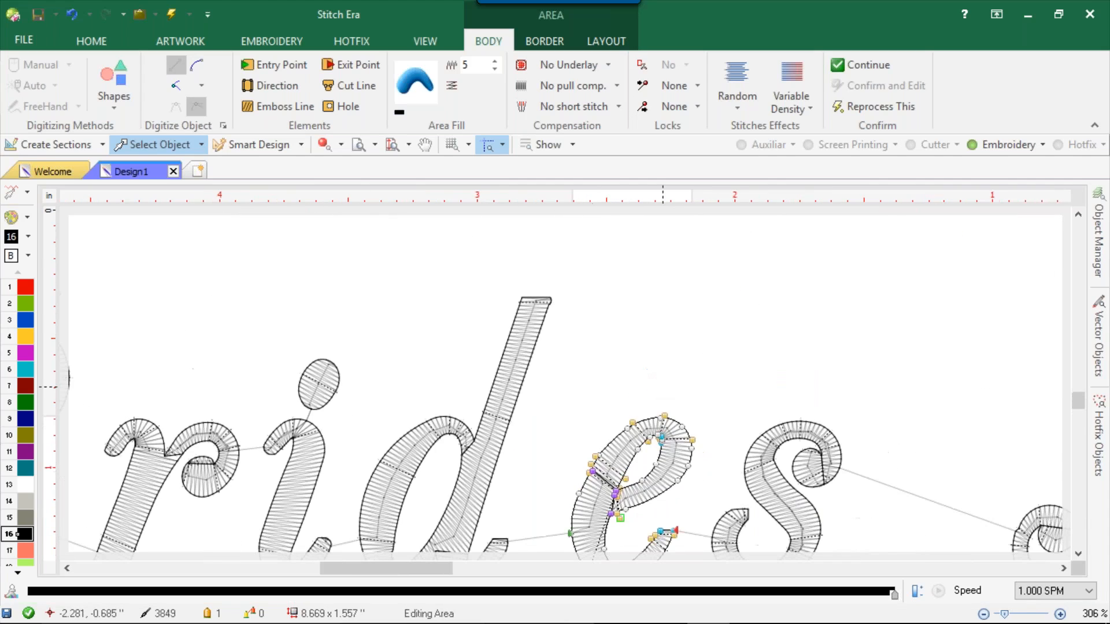
{"action": "key", "text": "Escape"}
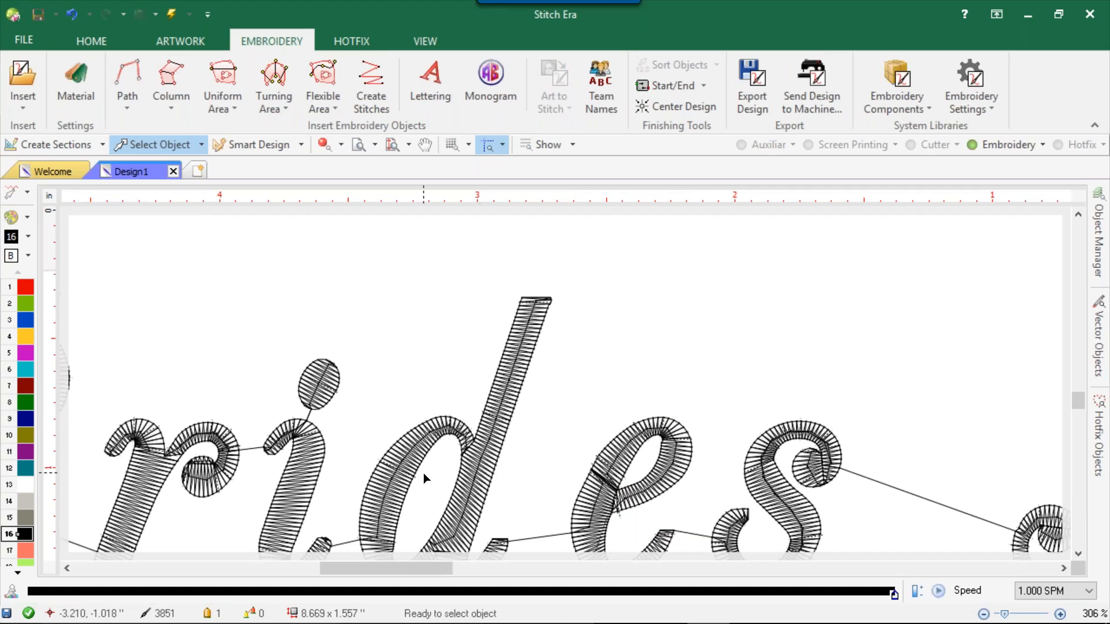
Open the "r" in "Brides" for editing and spread out the direction lines around its upper-left hook to even the stitches
{"action": "scroll", "coordinate": [106, 438], "scroll_direction": "up", "scroll_amount": 8}
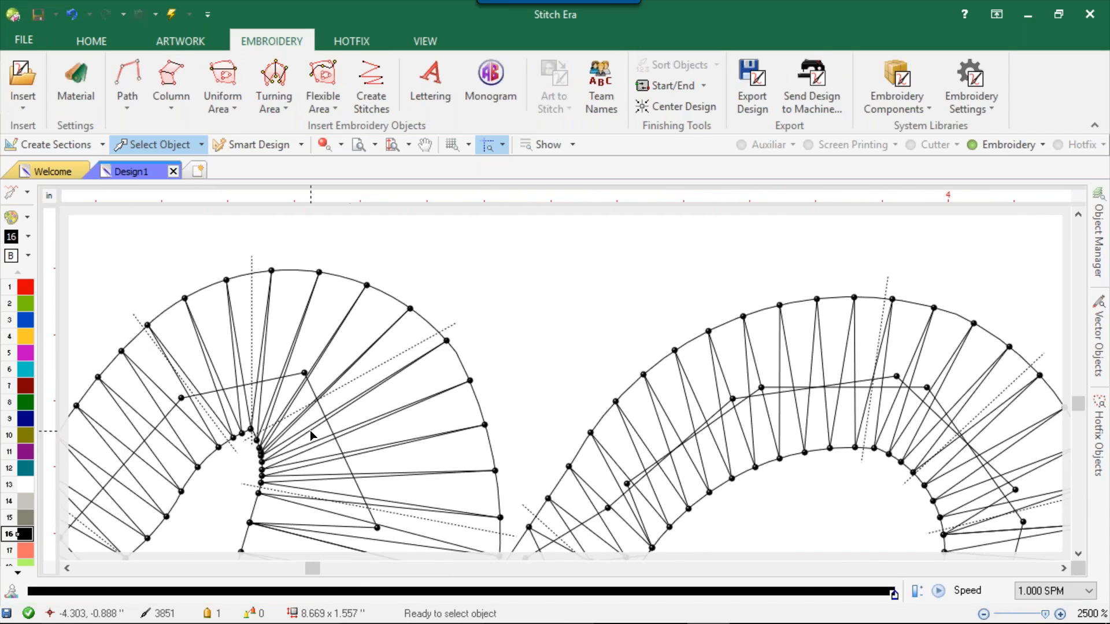
{"action": "double_click", "coordinate": [310, 430]}
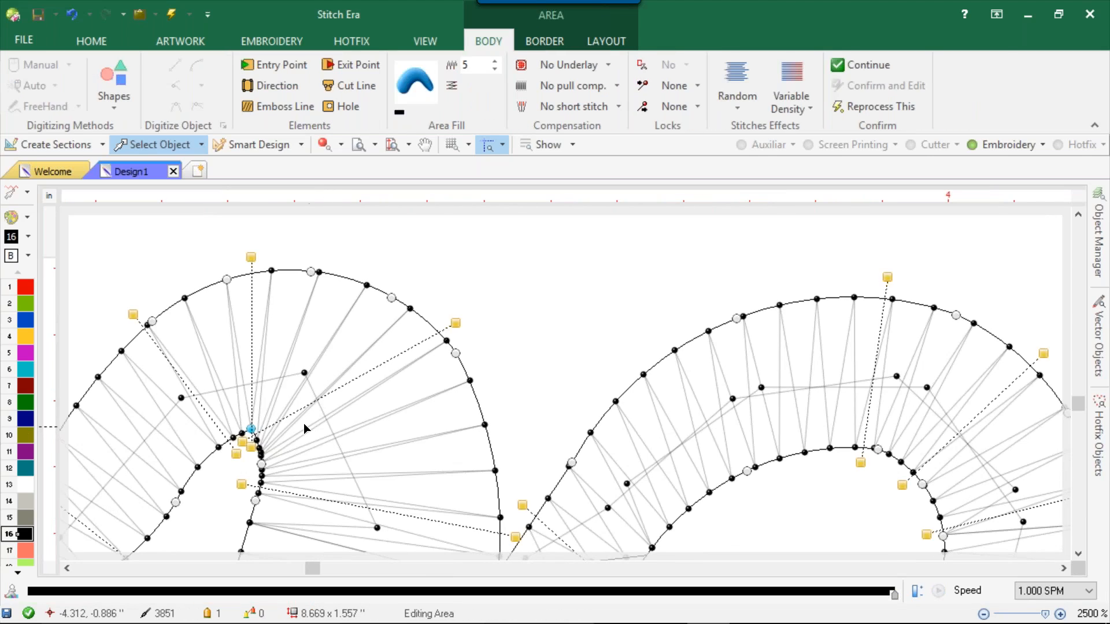
{"action": "left_click_drag", "start_coordinate": [456, 323], "coordinate": [403, 252]}
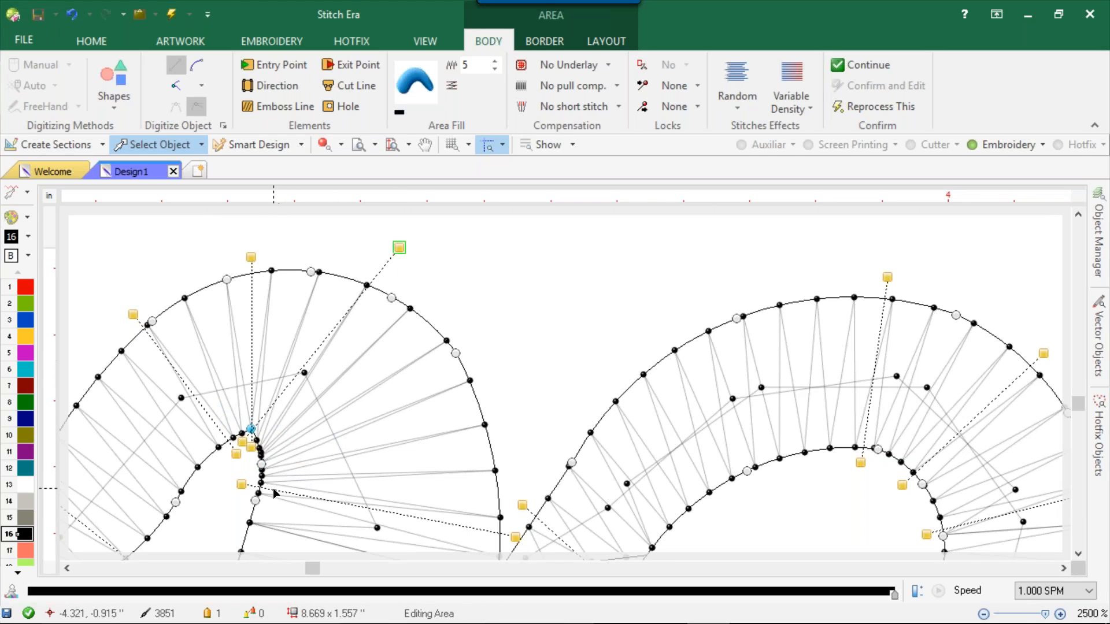
{"action": "left_click_drag", "start_coordinate": [242, 485], "coordinate": [218, 545]}
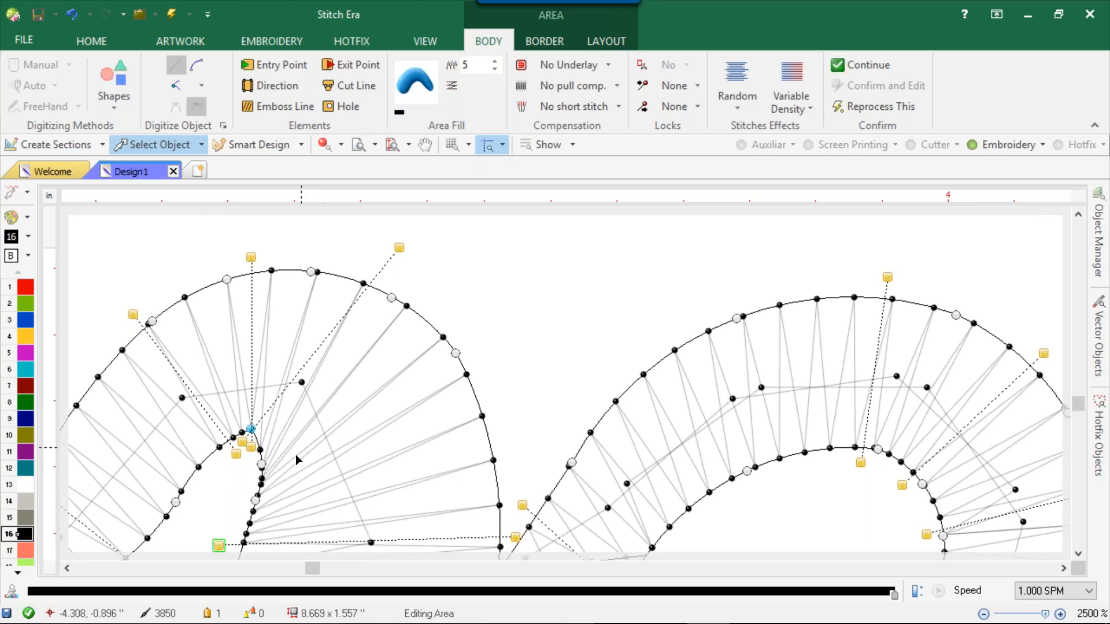
{"action": "left_click_drag", "start_coordinate": [241, 444], "coordinate": [249, 465]}
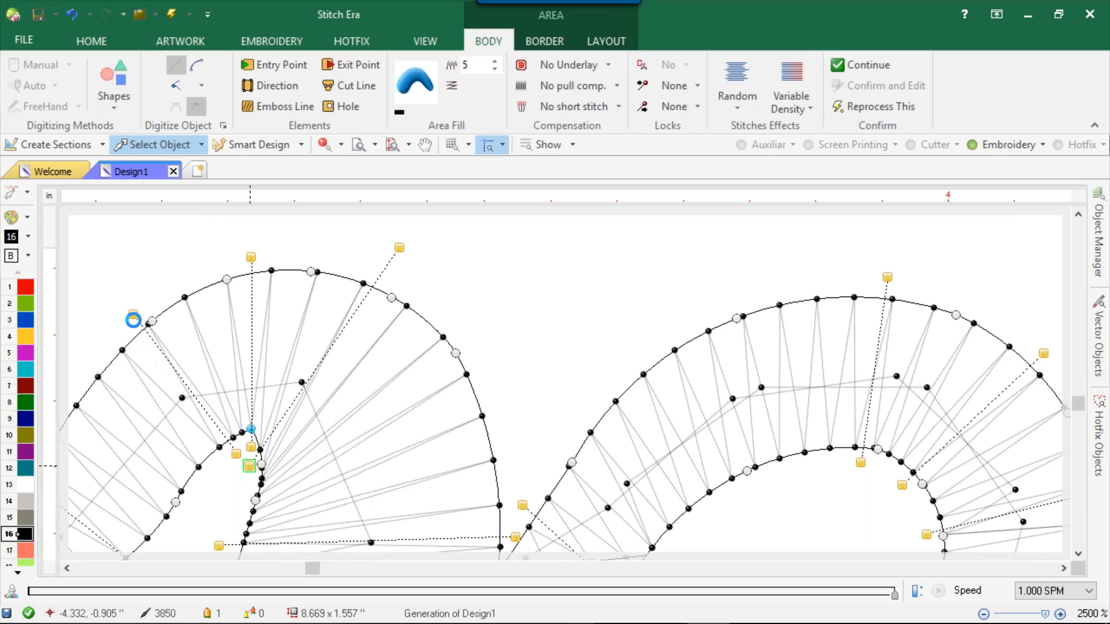
{"action": "left_click_drag", "start_coordinate": [133, 314], "coordinate": [82, 358]}
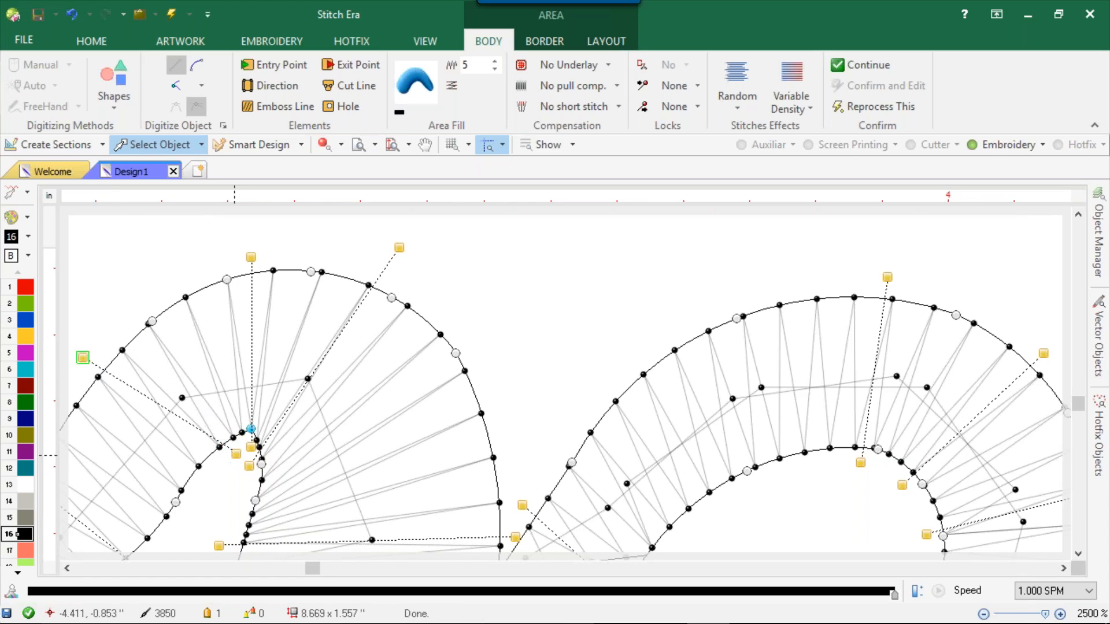
{"action": "left_click_drag", "start_coordinate": [234, 455], "coordinate": [197, 493]}
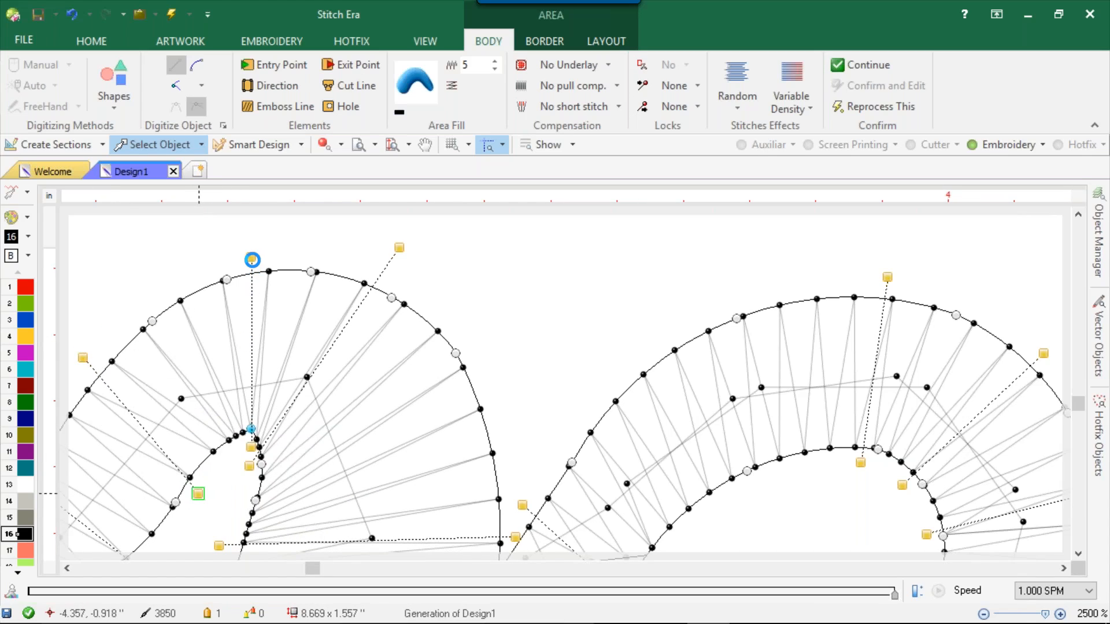
{"action": "left_click_drag", "start_coordinate": [251, 257], "coordinate": [218, 268]}
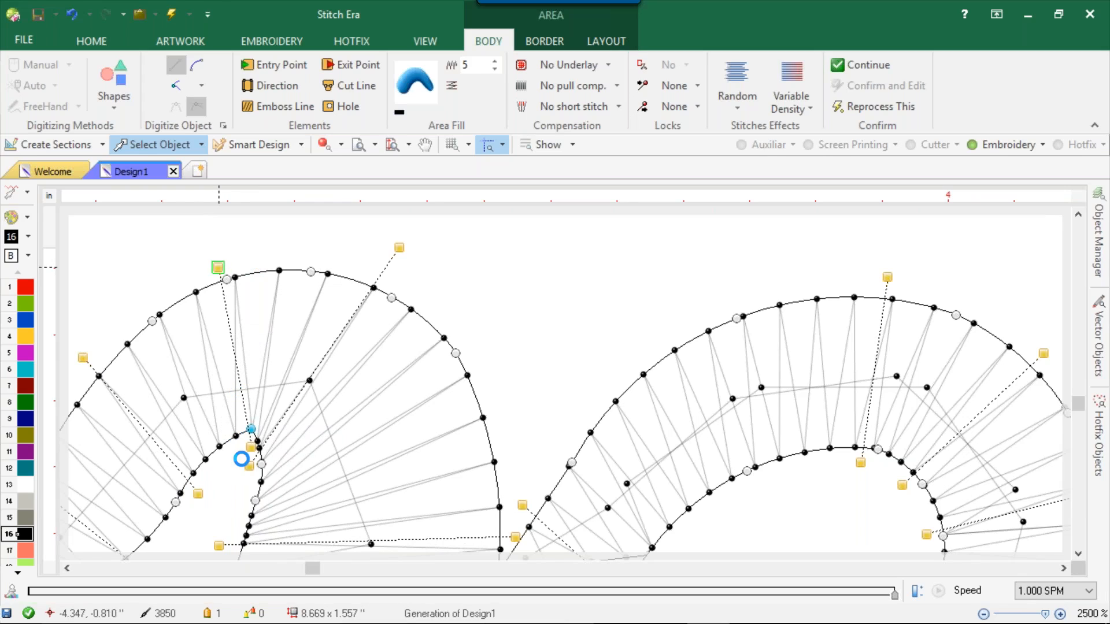
{"action": "left_click_drag", "start_coordinate": [251, 447], "coordinate": [242, 449]}
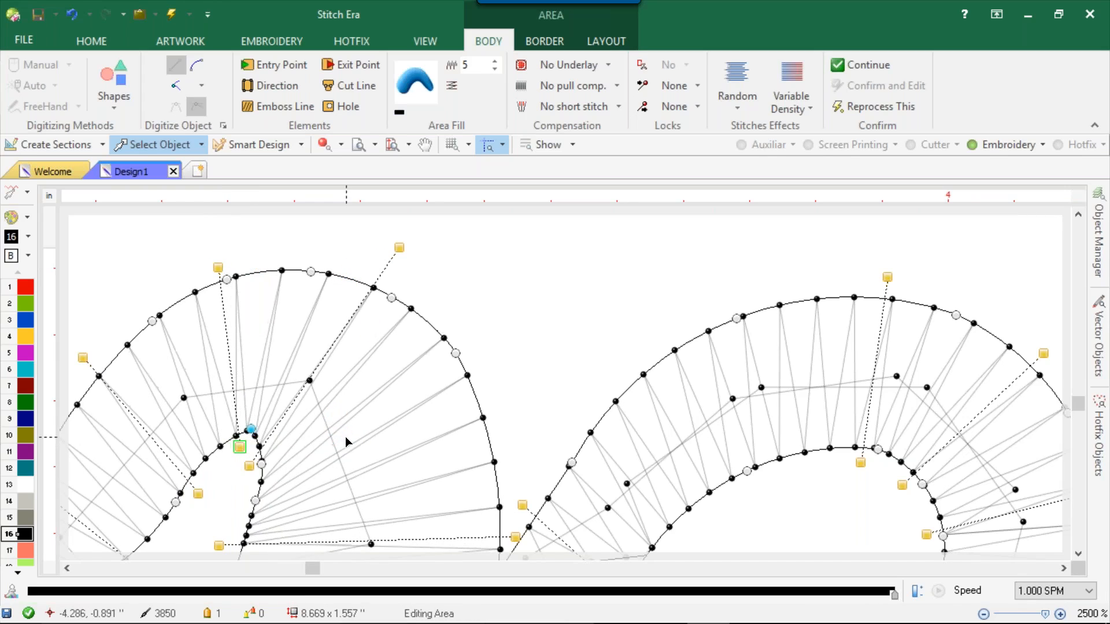
Add a direction line across the right side of the upper-left hook of the "r", from the inner to the outer edge
{"action": "left_click", "coordinate": [291, 90]}
{"action": "left_click", "coordinate": [240, 508]}
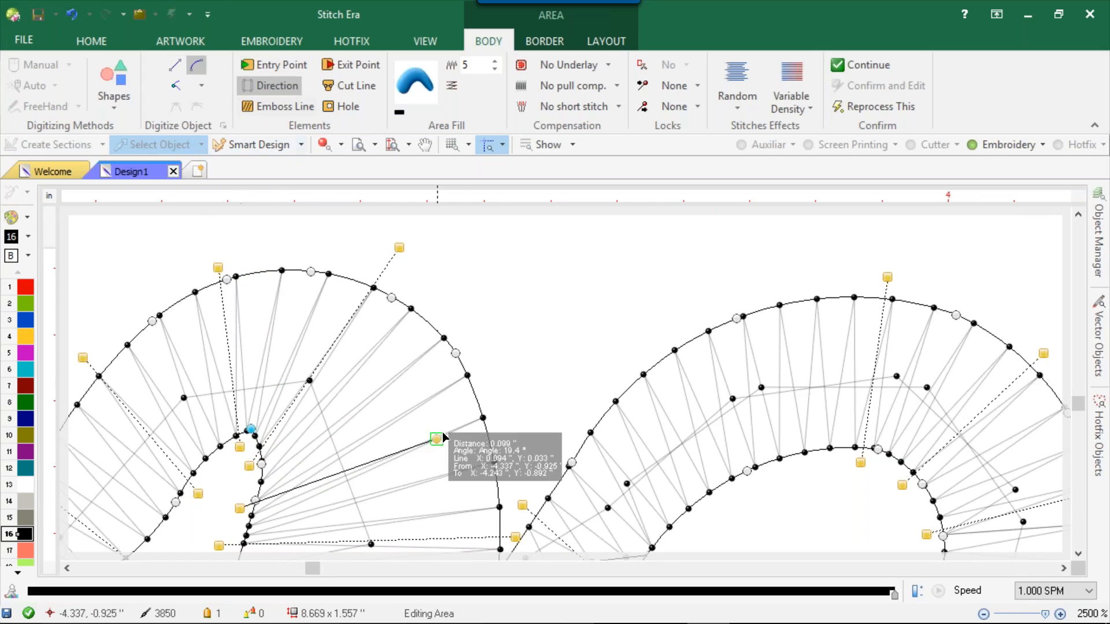
{"action": "left_click", "coordinate": [518, 381]}
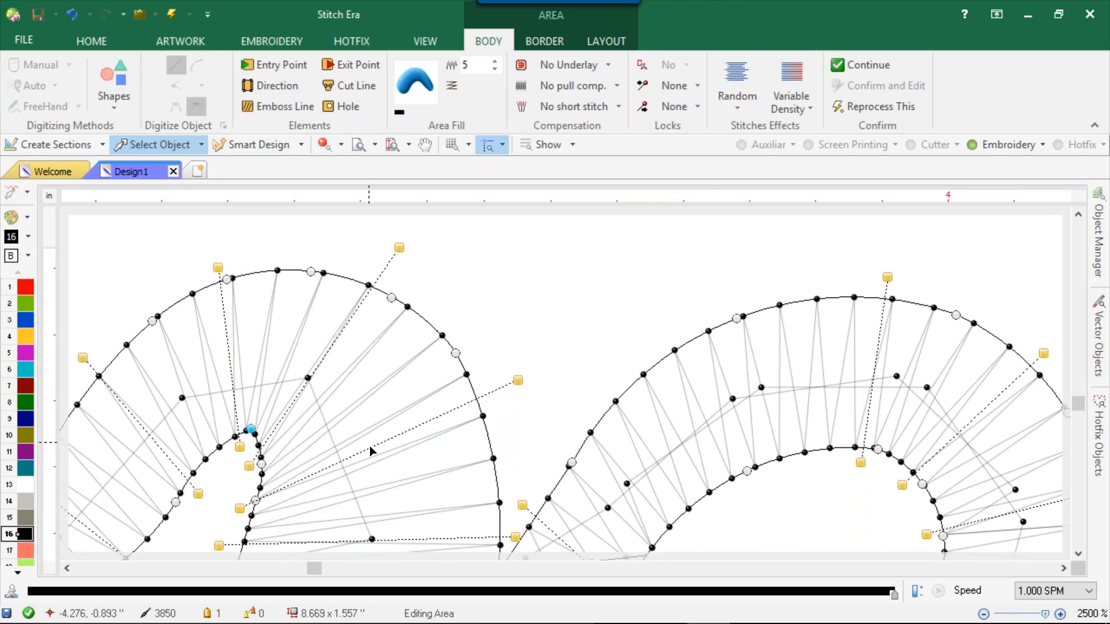
{"action": "scroll", "coordinate": [369, 446], "scroll_direction": "down", "scroll_amount": 3}
{"action": "scroll", "coordinate": [370, 451], "scroll_direction": "down", "scroll_amount": 6}
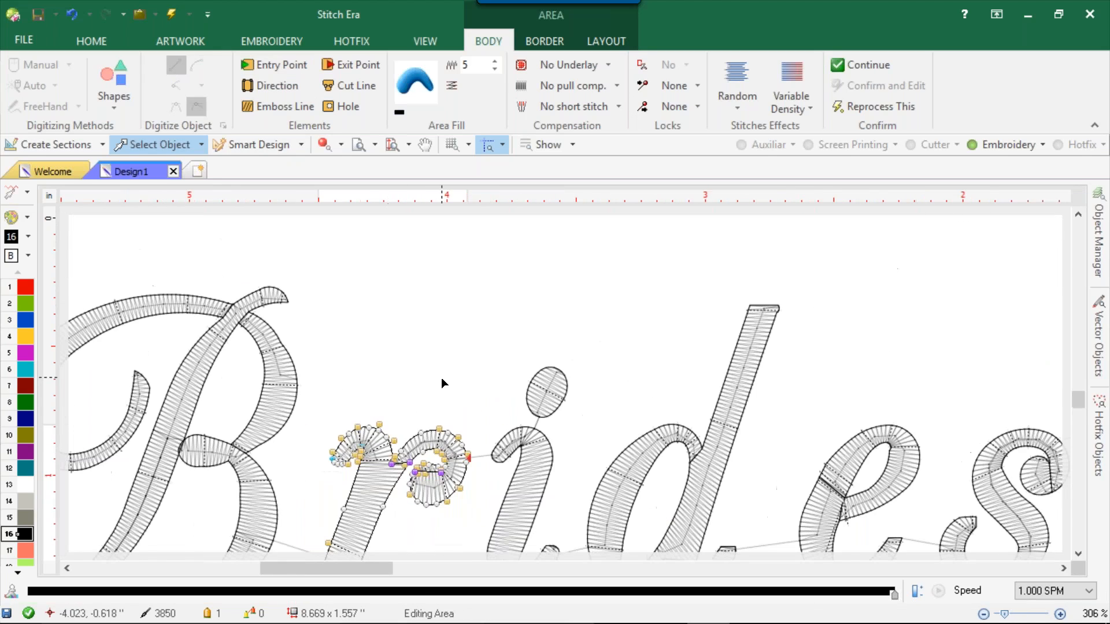
Delete the two outline nodes forming the notch under the lower-left swash of the "B" and move the neighbouring node to smooth the curve
{"action": "scroll", "coordinate": [249, 472], "scroll_direction": "up", "scroll_amount": 8}
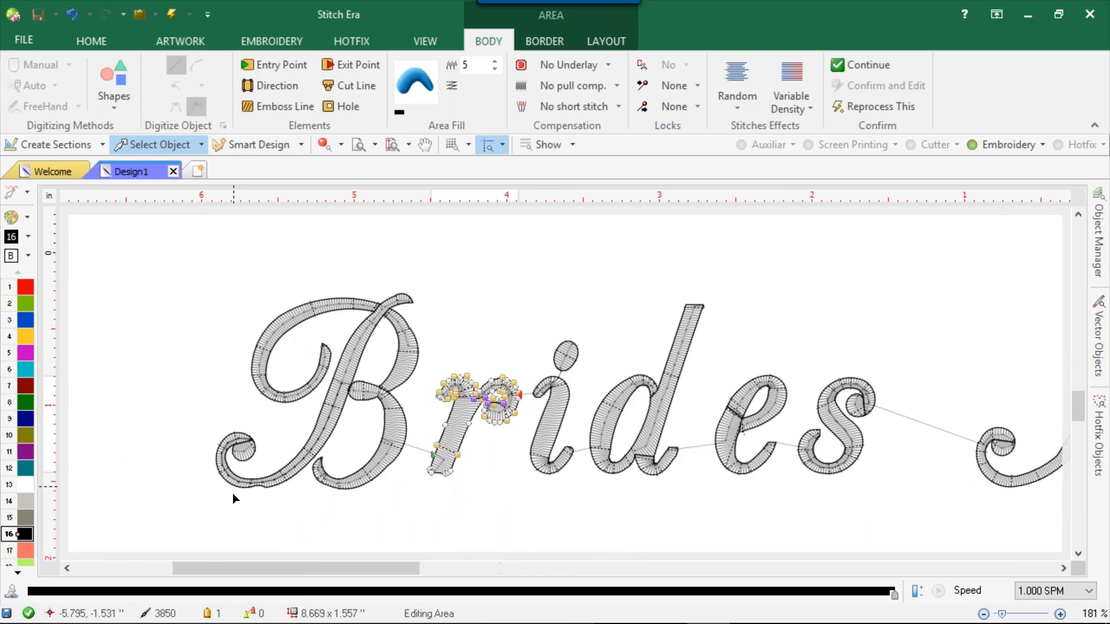
{"action": "left_click", "coordinate": [421, 439]}
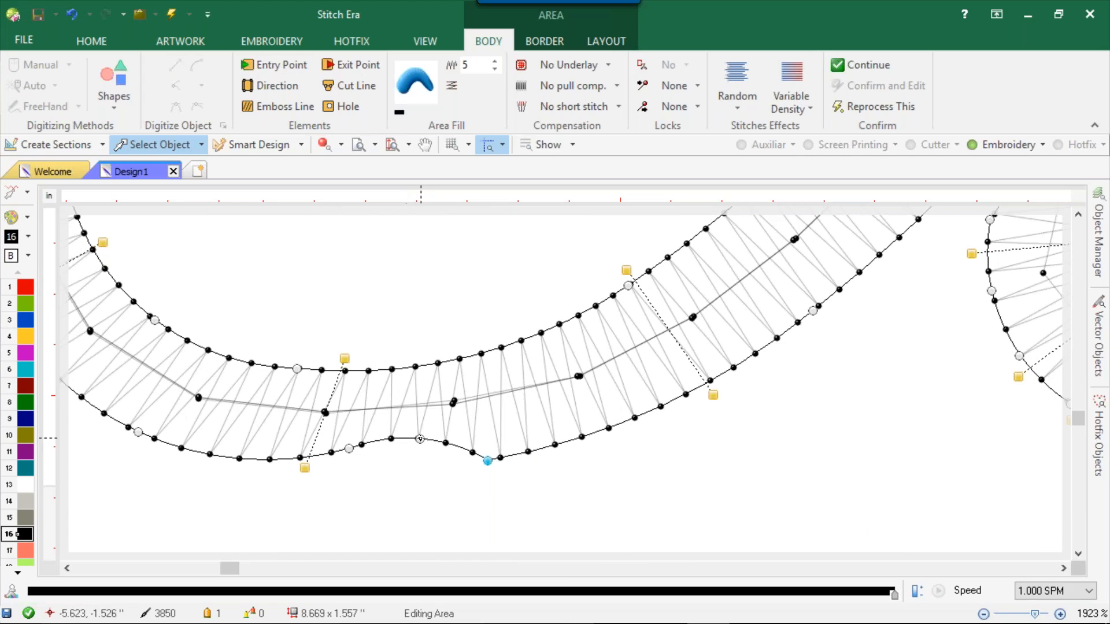
{"action": "left_click", "coordinate": [420, 439]}
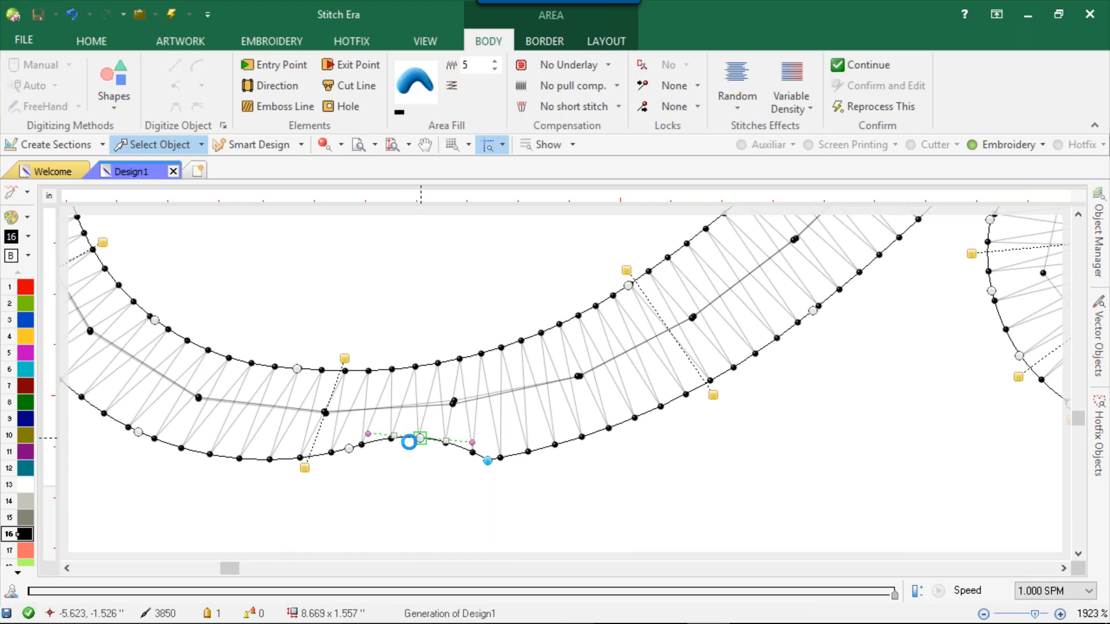
{"action": "key", "text": "Delete"}
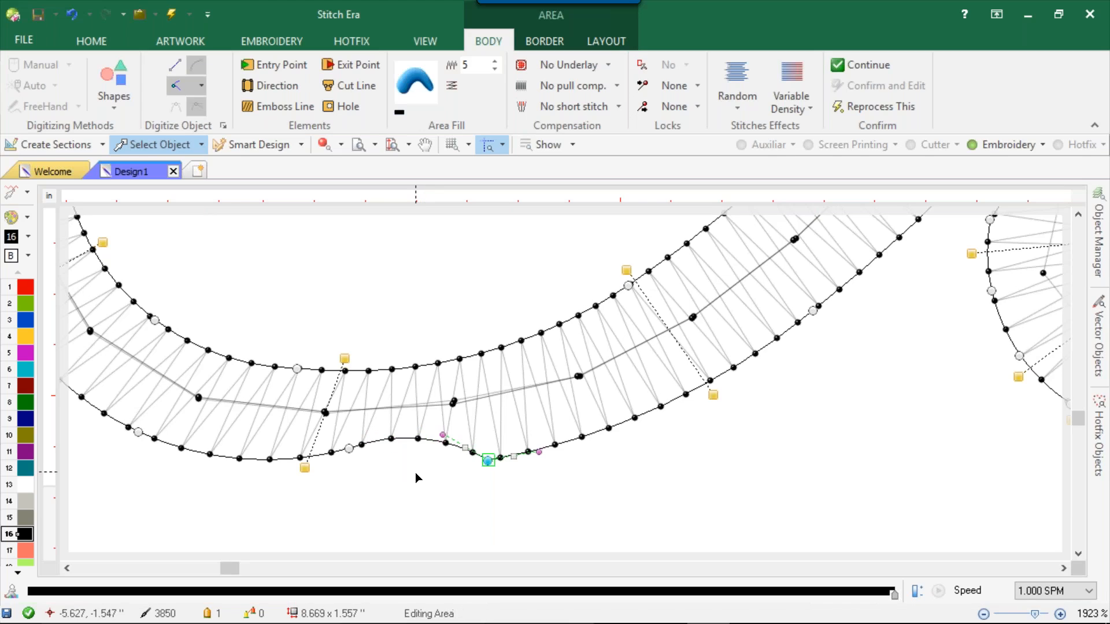
{"action": "key", "text": "Delete"}
{"action": "left_click", "coordinate": [348, 448]}
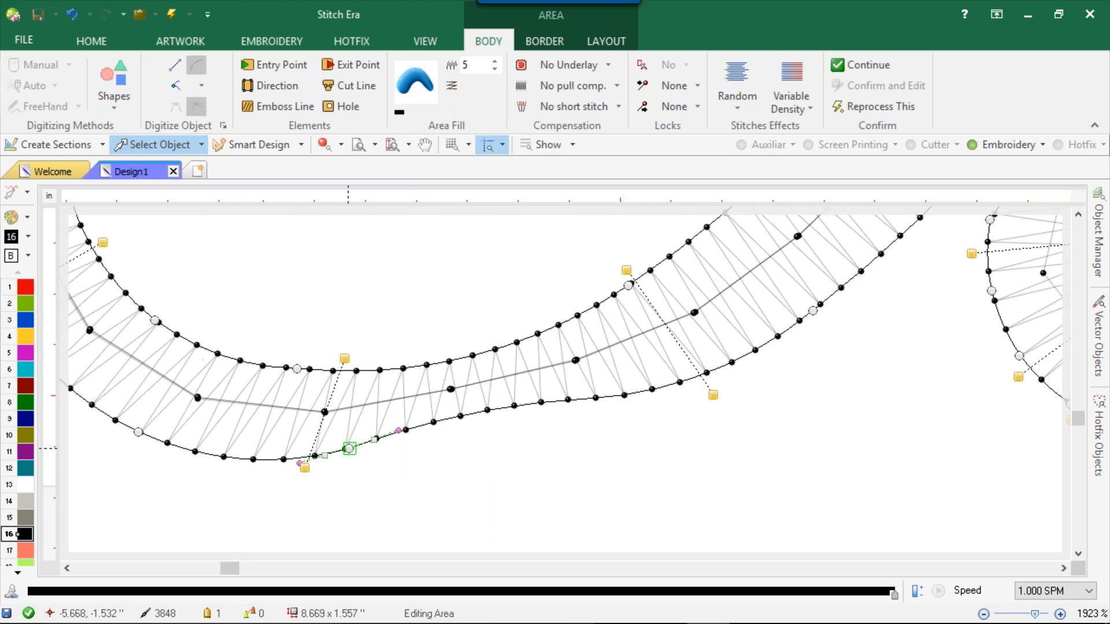
{"action": "left_click_drag", "start_coordinate": [349, 448], "coordinate": [446, 471]}
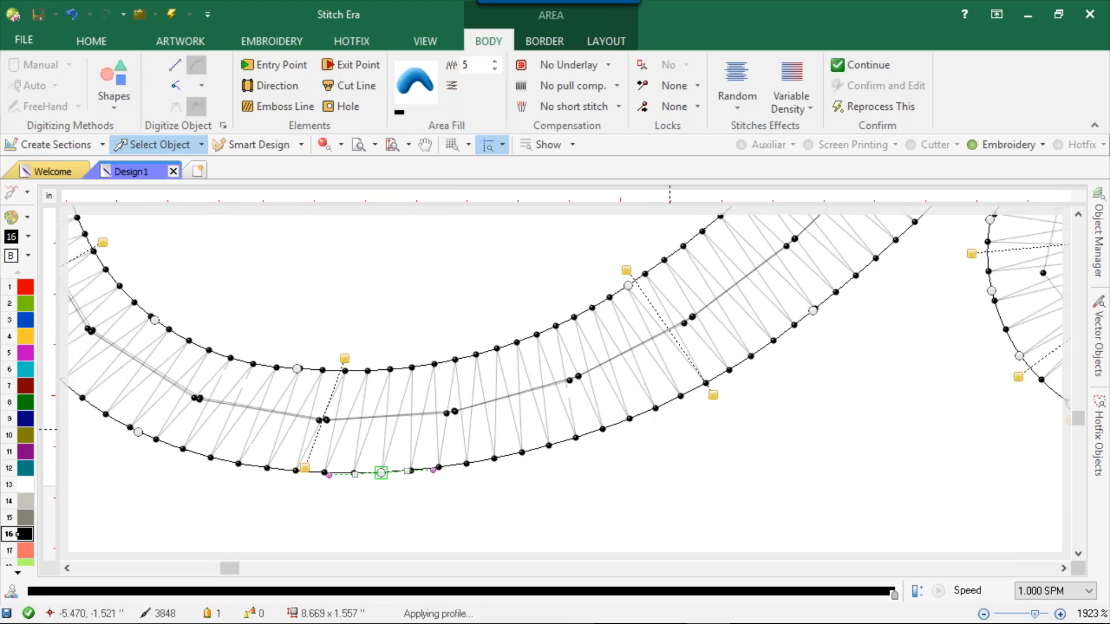
Open the "M" in "Maid" for editing and delete the outline nodes around the small gap inside the foot of its middle strokes
{"action": "scroll", "coordinate": [681, 431], "scroll_direction": "down", "scroll_amount": 3}
{"action": "scroll", "coordinate": [647, 396], "scroll_direction": "down", "scroll_amount": 5}
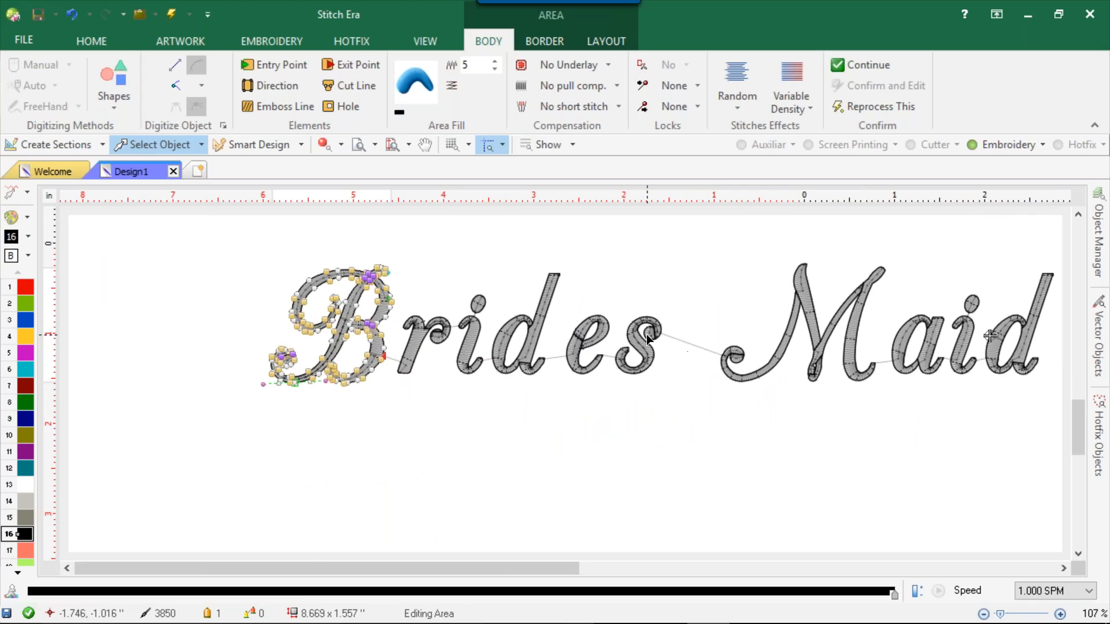
{"action": "scroll", "coordinate": [647, 338], "scroll_direction": "up", "scroll_amount": 3}
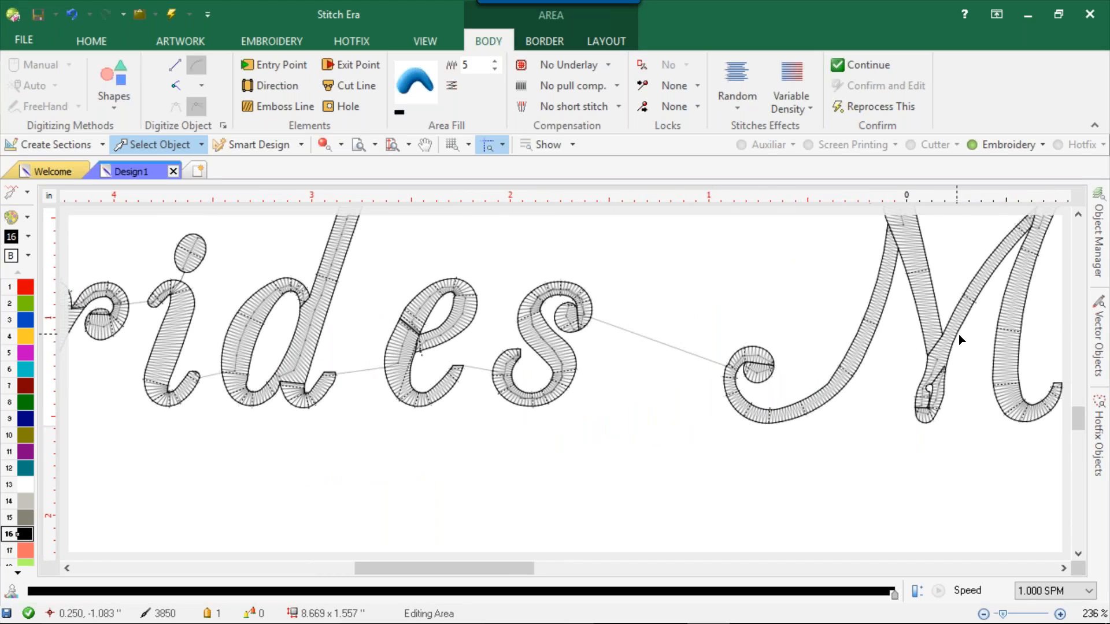
{"action": "scroll", "coordinate": [984, 362], "scroll_direction": "up", "scroll_amount": 4}
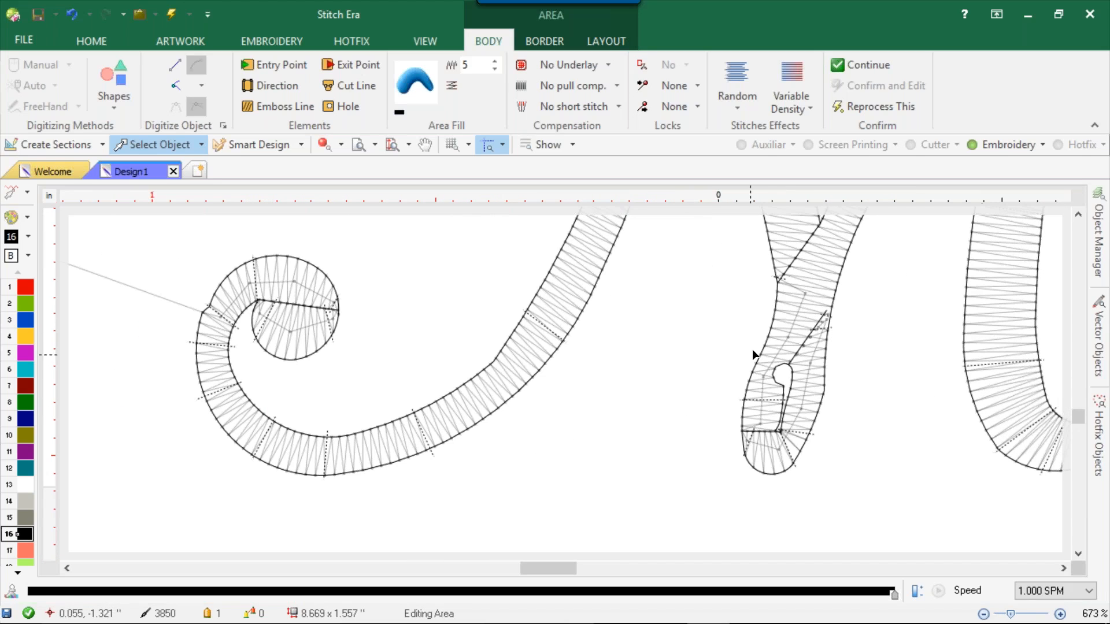
{"action": "scroll", "coordinate": [789, 391], "scroll_direction": "up", "scroll_amount": 4}
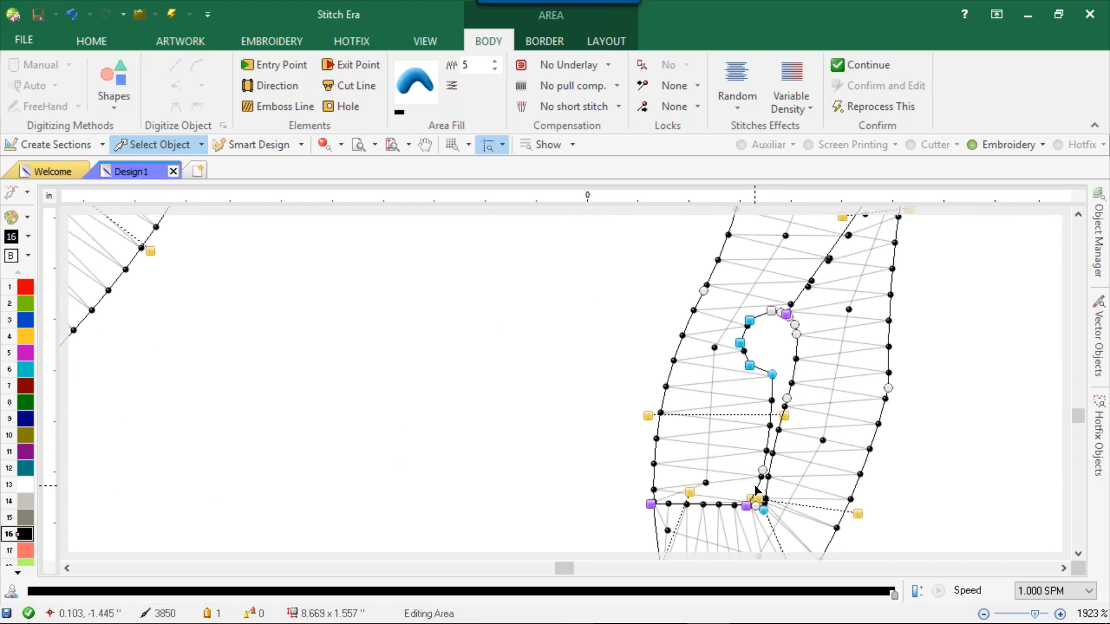
{"action": "left_click", "coordinate": [773, 374]}
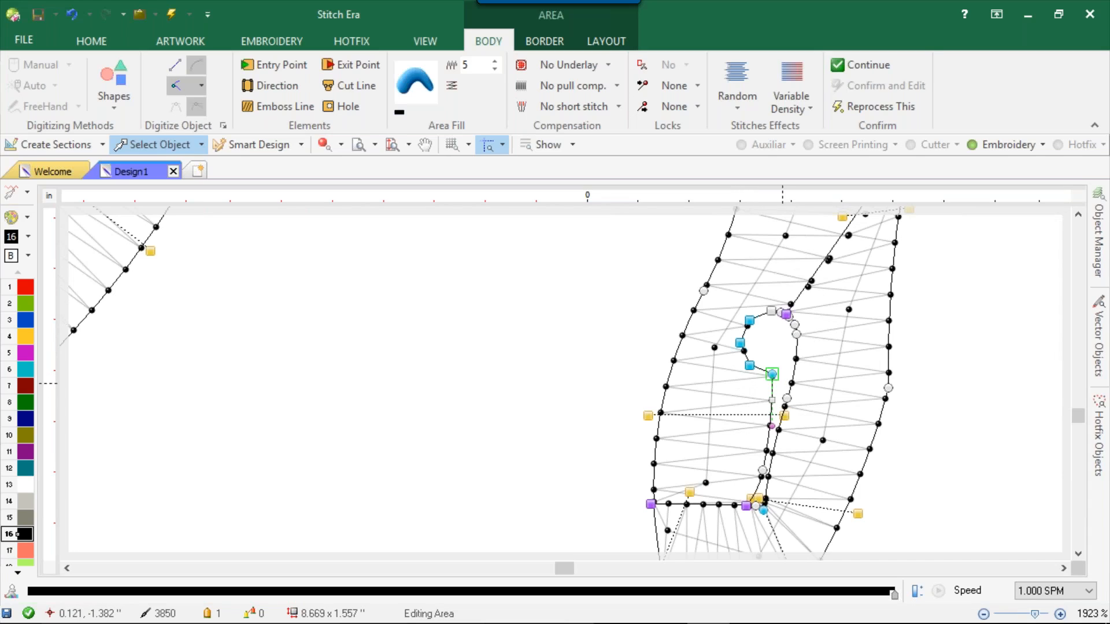
{"action": "key", "text": "Delete"}
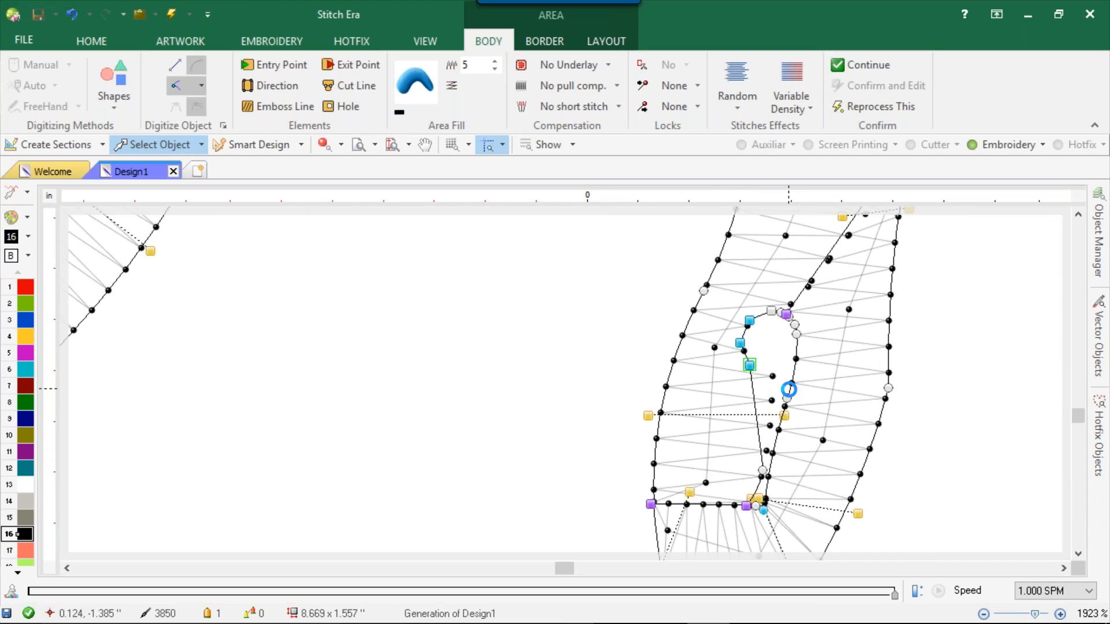
{"action": "key", "text": "Delete"}
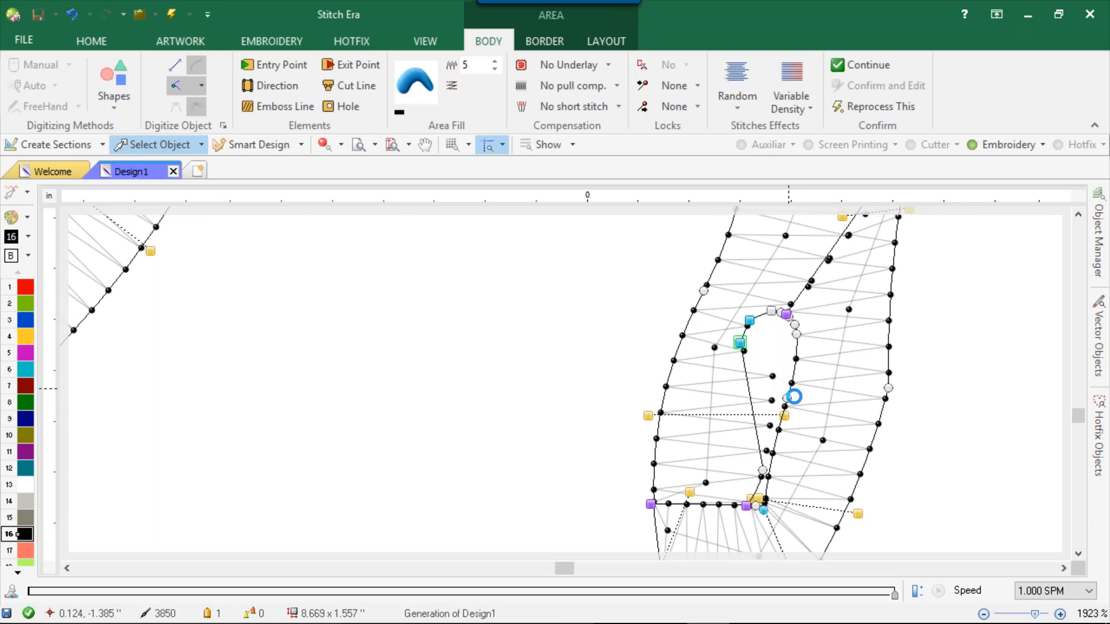
{"action": "key", "text": "Delete"}
{"action": "key", "text": "Delete"}
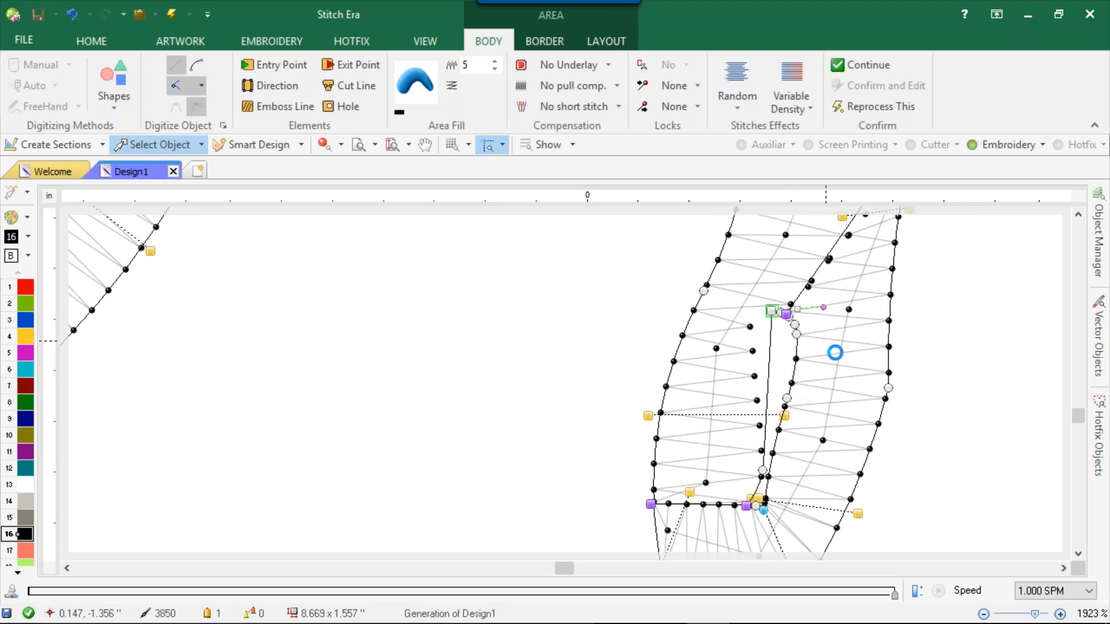
{"action": "key", "text": "Delete"}
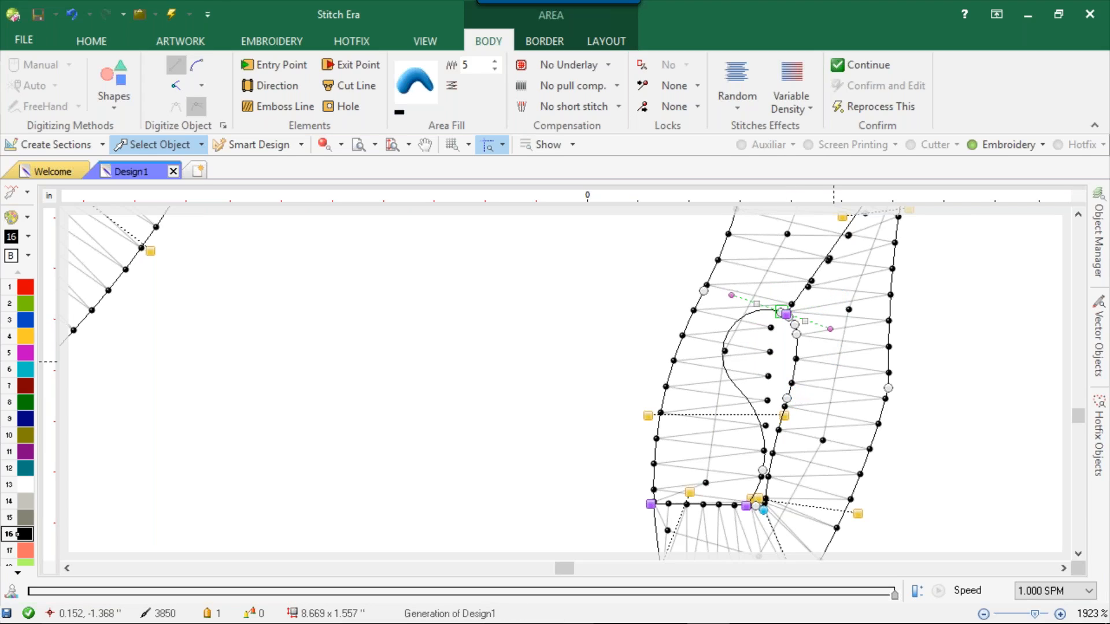
{"action": "left_click_drag", "start_coordinate": [831, 329], "coordinate": [828, 352]}
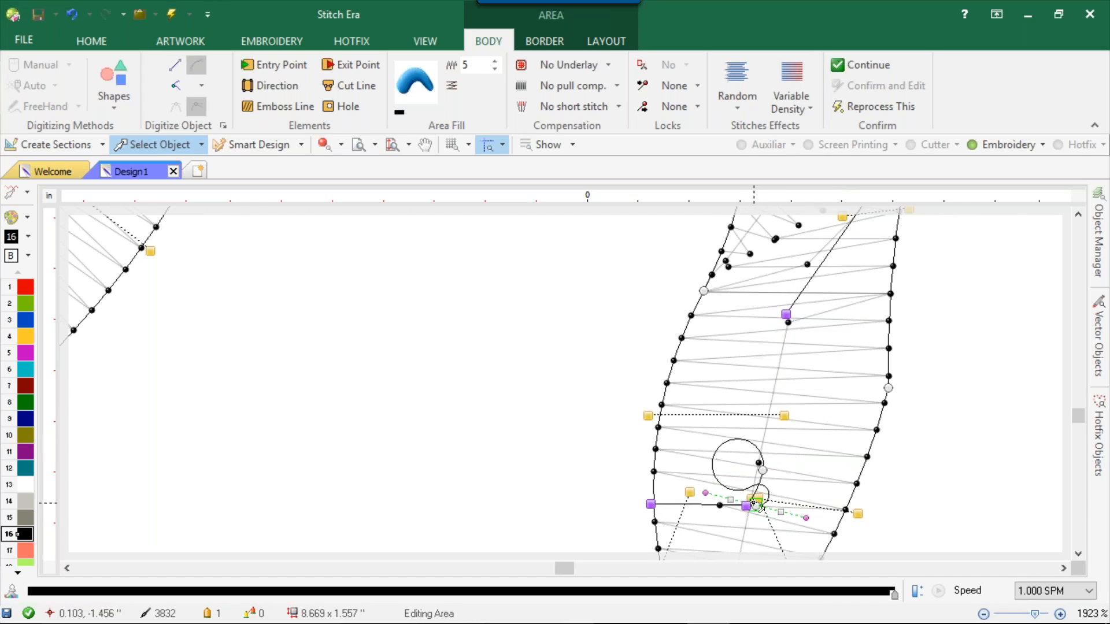
Delete the remaining nodes of the small inner loops beside the lowest cut line in the middle foot of the "M"
{"action": "scroll", "coordinate": [762, 483], "scroll_direction": "up", "scroll_amount": 1}
{"action": "left_click", "coordinate": [766, 470]}
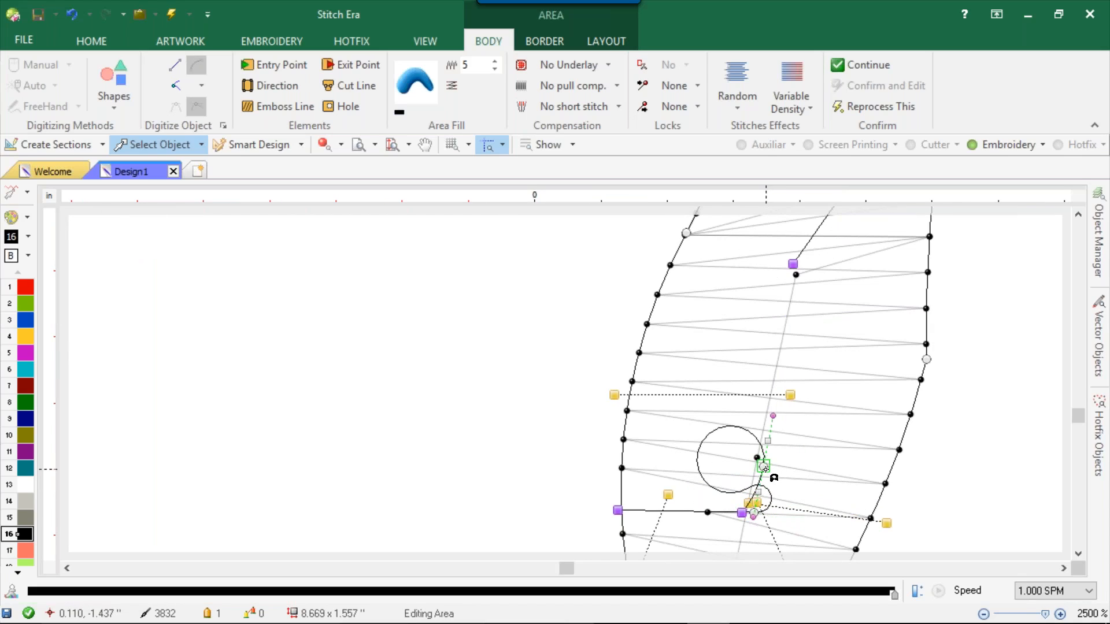
{"action": "key", "text": "Delete"}
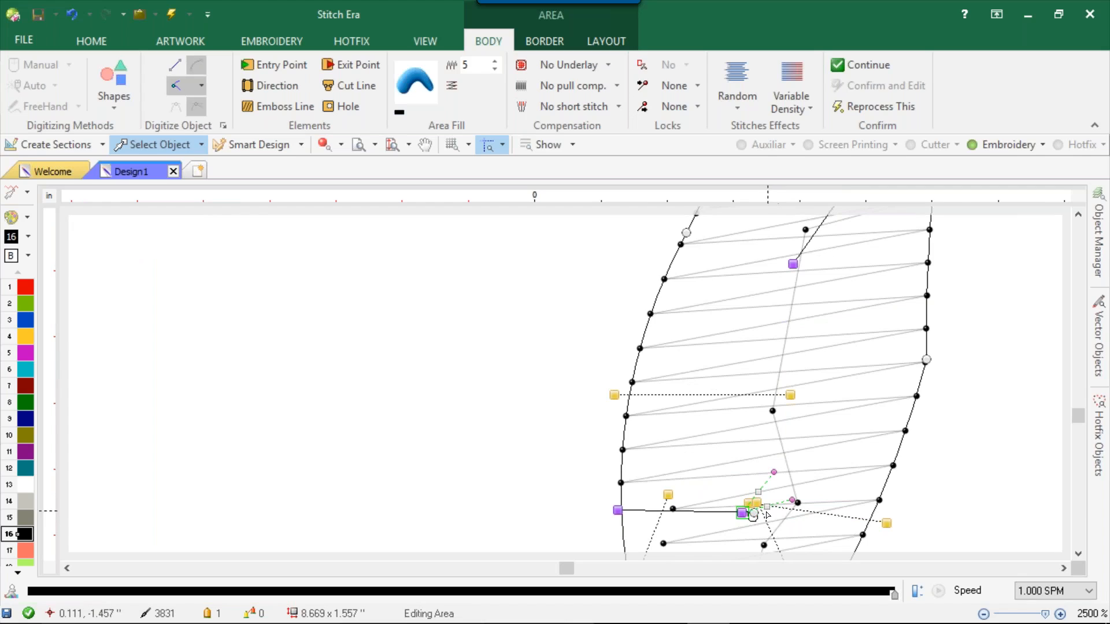
{"action": "key", "text": "Delete"}
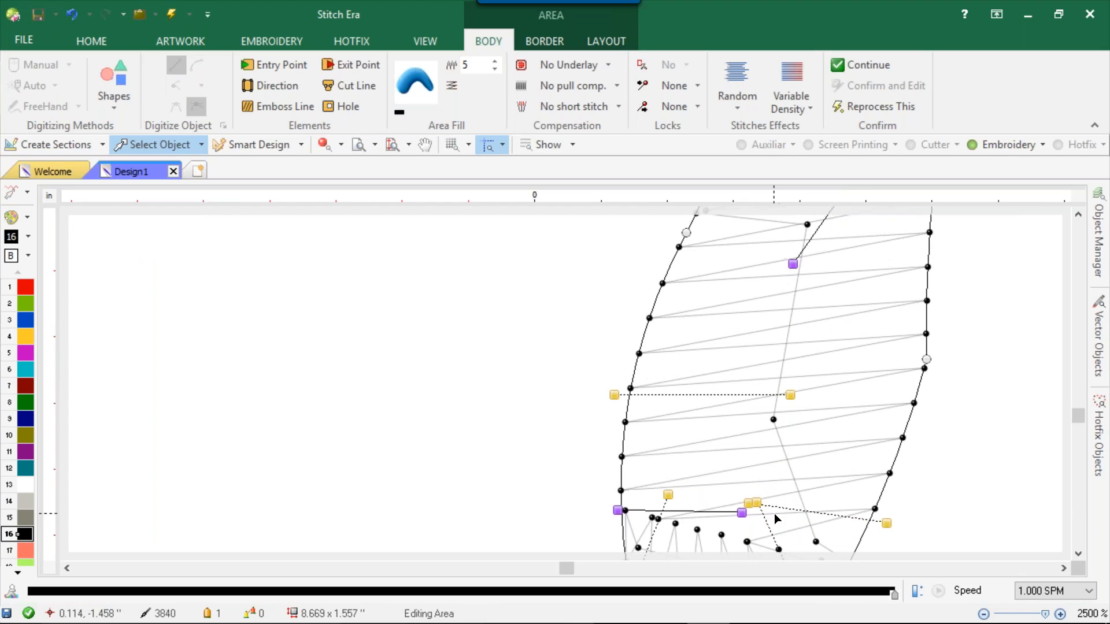
Stretch and realign the direction lines in the lower foot of the "M" so they run nearly parallel across its full width
{"action": "scroll", "coordinate": [774, 514], "scroll_direction": "down", "scroll_amount": 6}
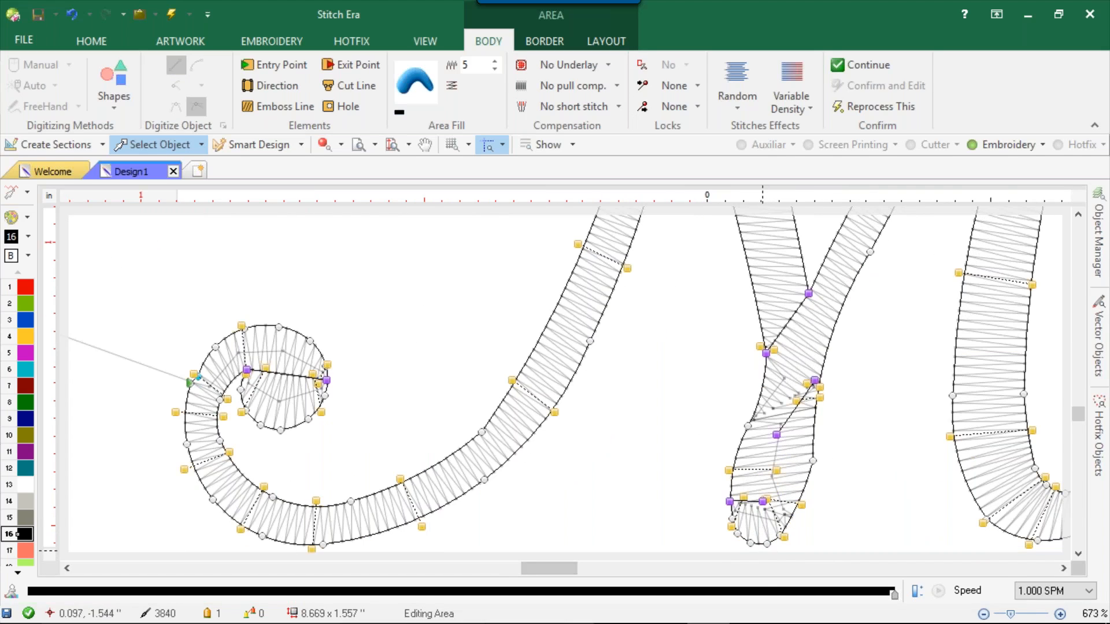
{"action": "scroll", "coordinate": [765, 542], "scroll_direction": "up", "scroll_amount": 4}
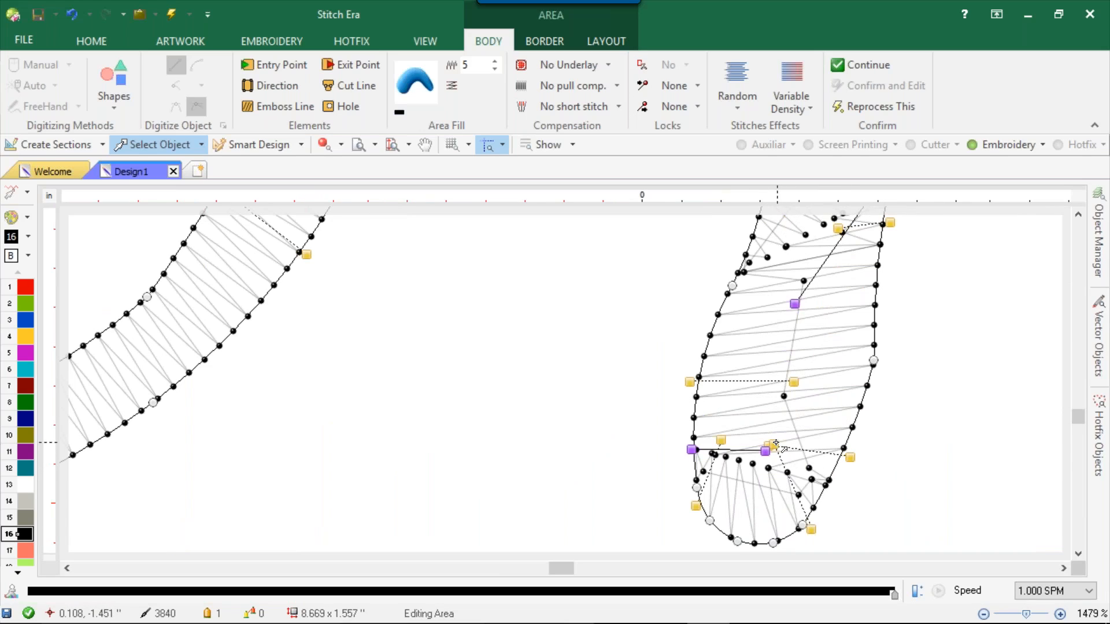
{"action": "left_click_drag", "start_coordinate": [776, 444], "coordinate": [656, 511]}
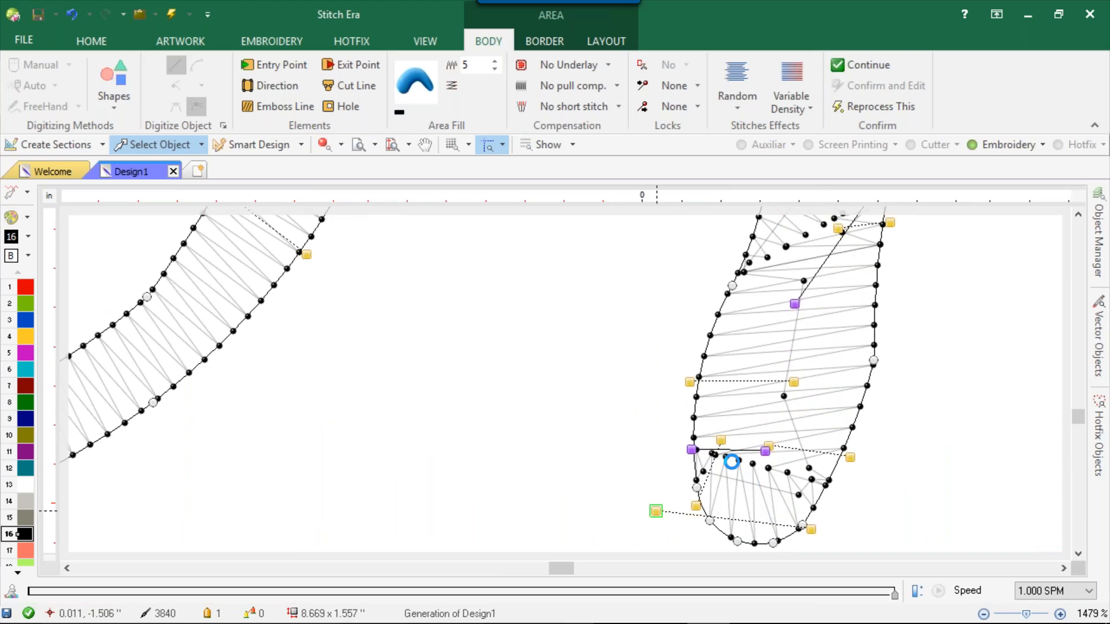
{"action": "left_click_drag", "start_coordinate": [700, 511], "coordinate": [889, 435]}
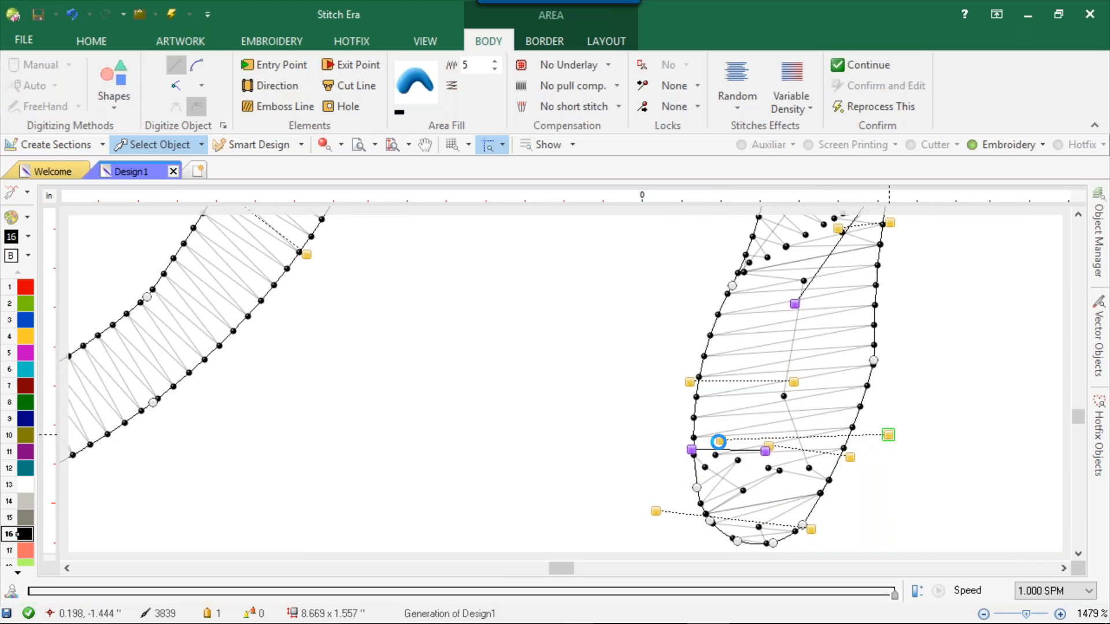
{"action": "left_click_drag", "start_coordinate": [723, 440], "coordinate": [640, 410]}
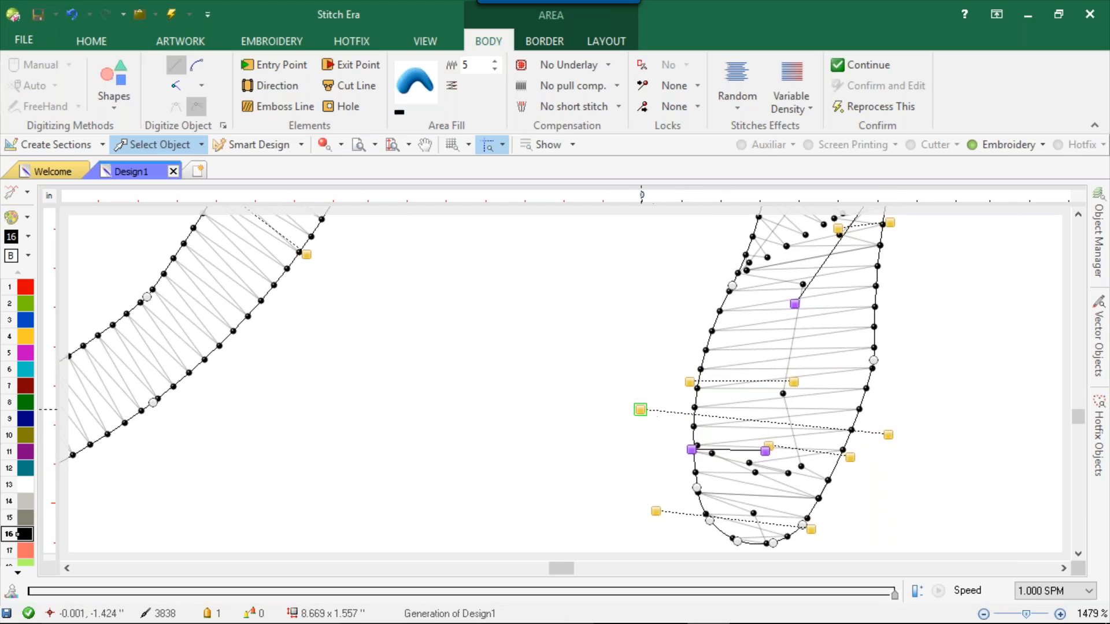
{"action": "left_click_drag", "start_coordinate": [769, 444], "coordinate": [632, 445]}
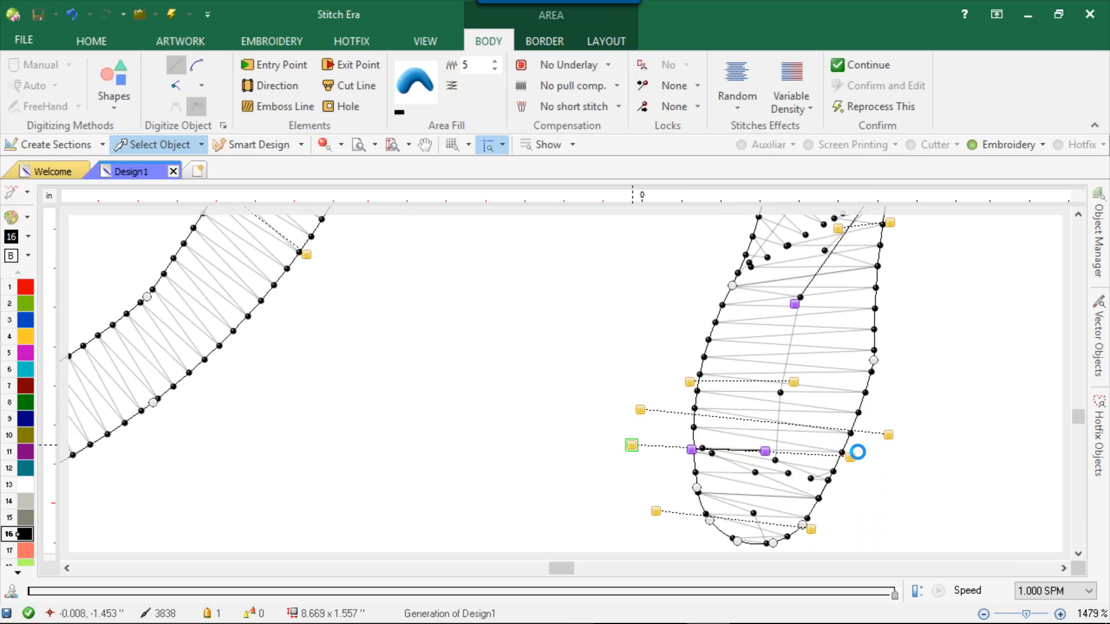
{"action": "left_click_drag", "start_coordinate": [852, 457], "coordinate": [876, 475]}
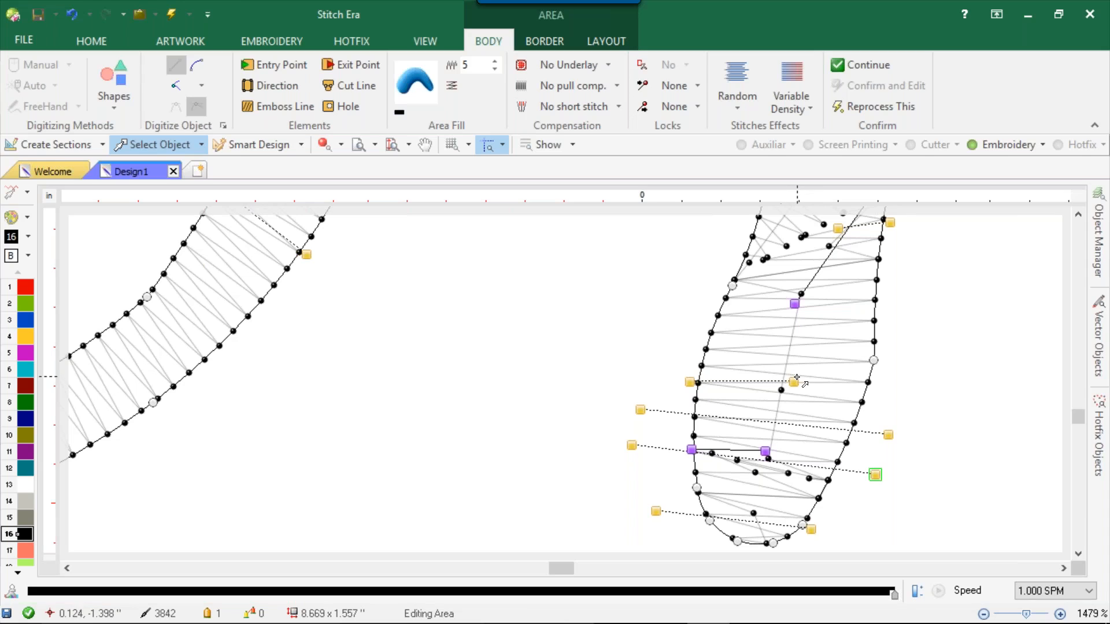
{"action": "left_click_drag", "start_coordinate": [796, 379], "coordinate": [909, 407]}
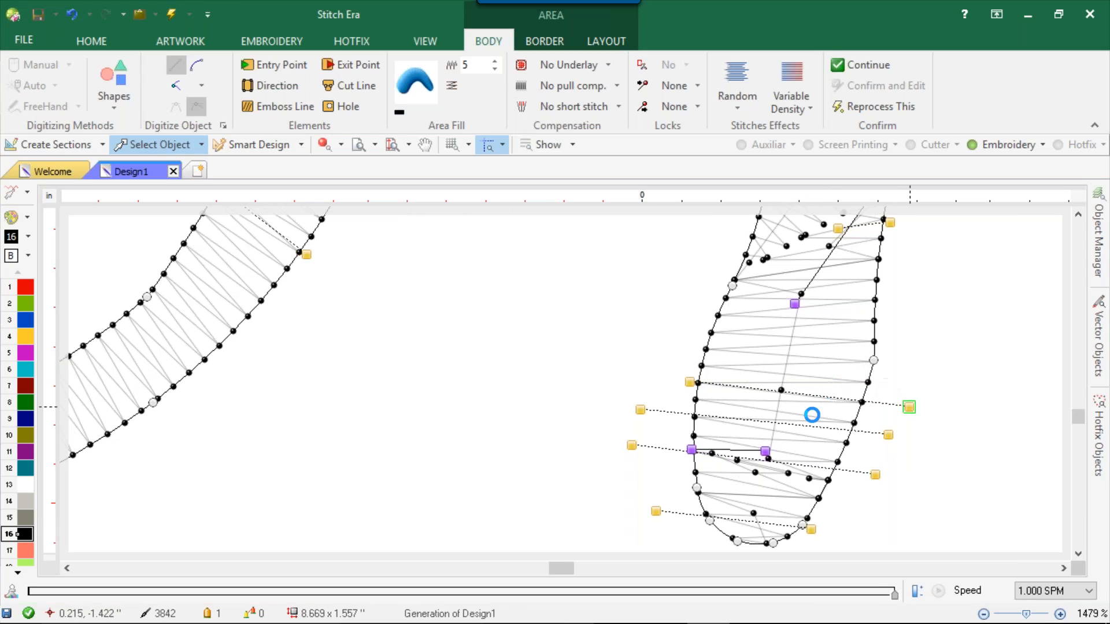
Delete the diagonal cut line above the middle foot of the "M" and extend the short direction line there across the whole stroke
{"action": "scroll", "coordinate": [828, 372], "scroll_direction": "down", "scroll_amount": 3}
{"action": "scroll", "coordinate": [870, 331], "scroll_direction": "up", "scroll_amount": 3}
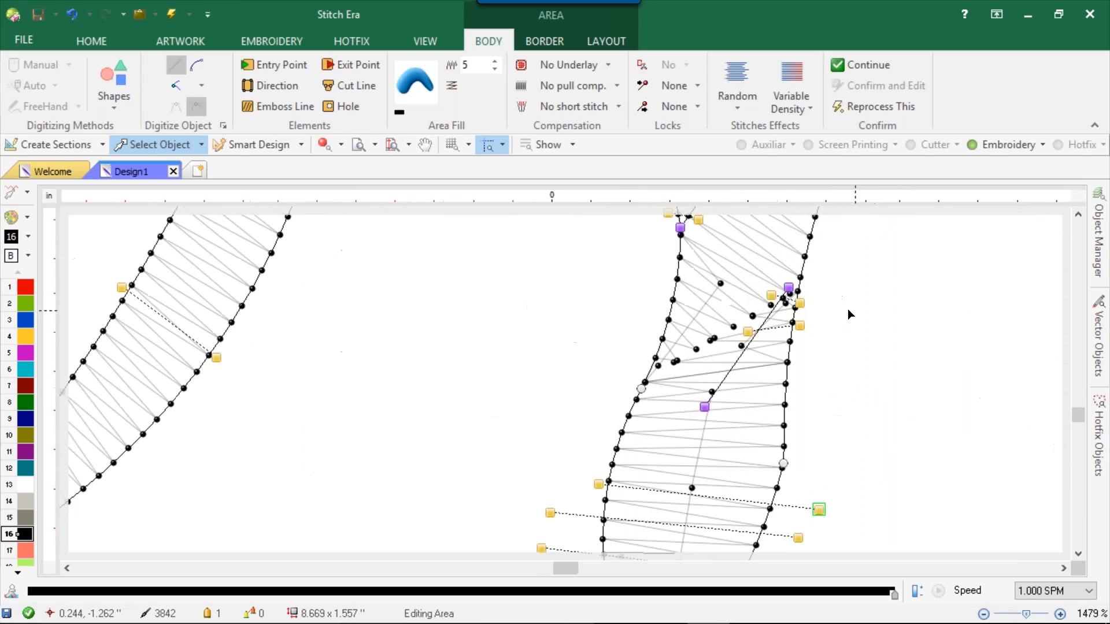
{"action": "left_click", "coordinate": [787, 288]}
{"action": "key", "text": "Delete"}
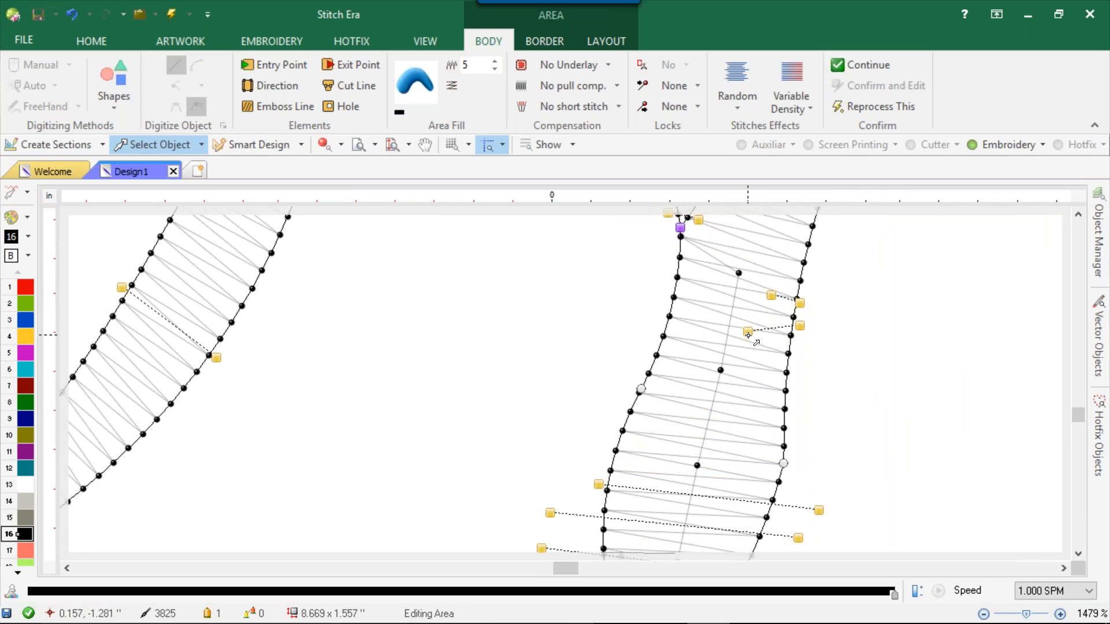
{"action": "left_click_drag", "start_coordinate": [748, 336], "coordinate": [636, 302]}
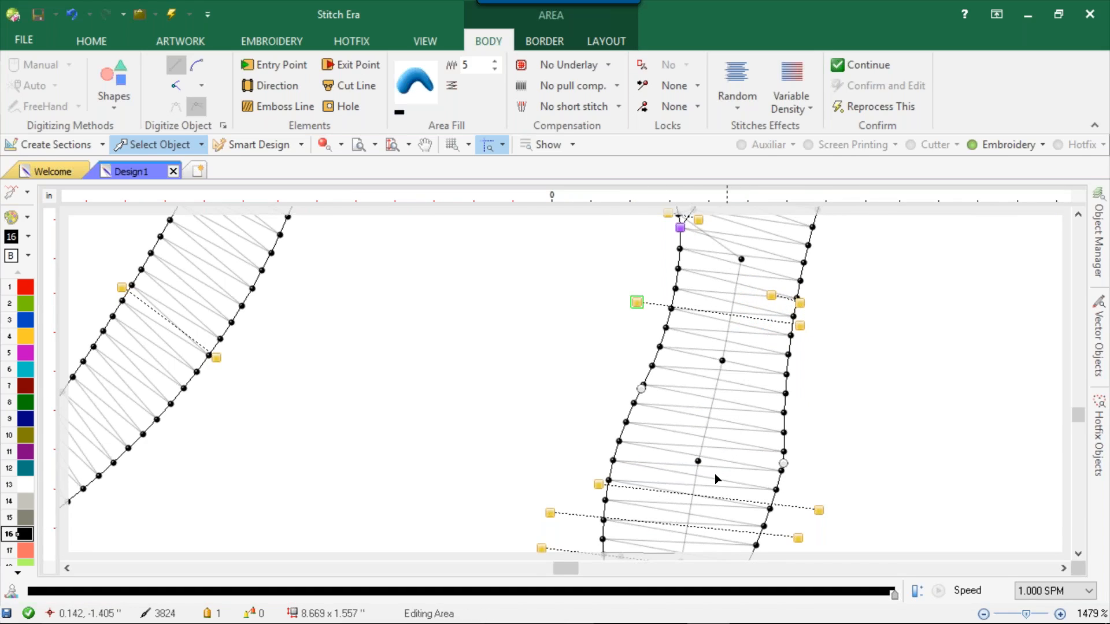
Try deleting the cut line where the two middle strokes of the "M" meet, and undo the deletion
{"action": "scroll", "coordinate": [739, 432], "scroll_direction": "up", "scroll_amount": 3}
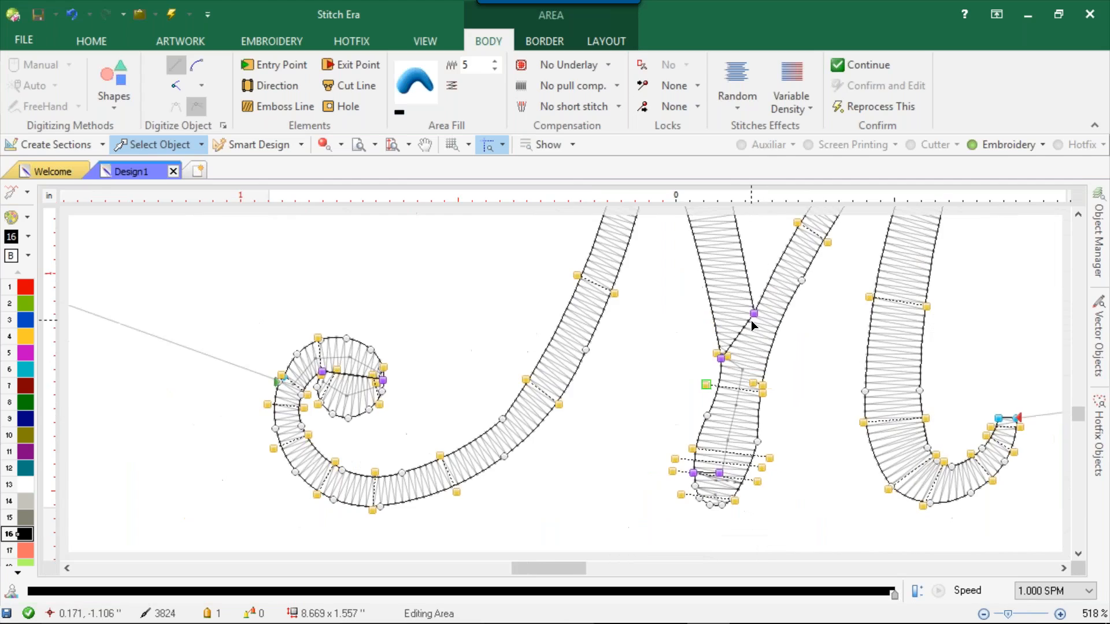
{"action": "left_click", "coordinate": [767, 292]}
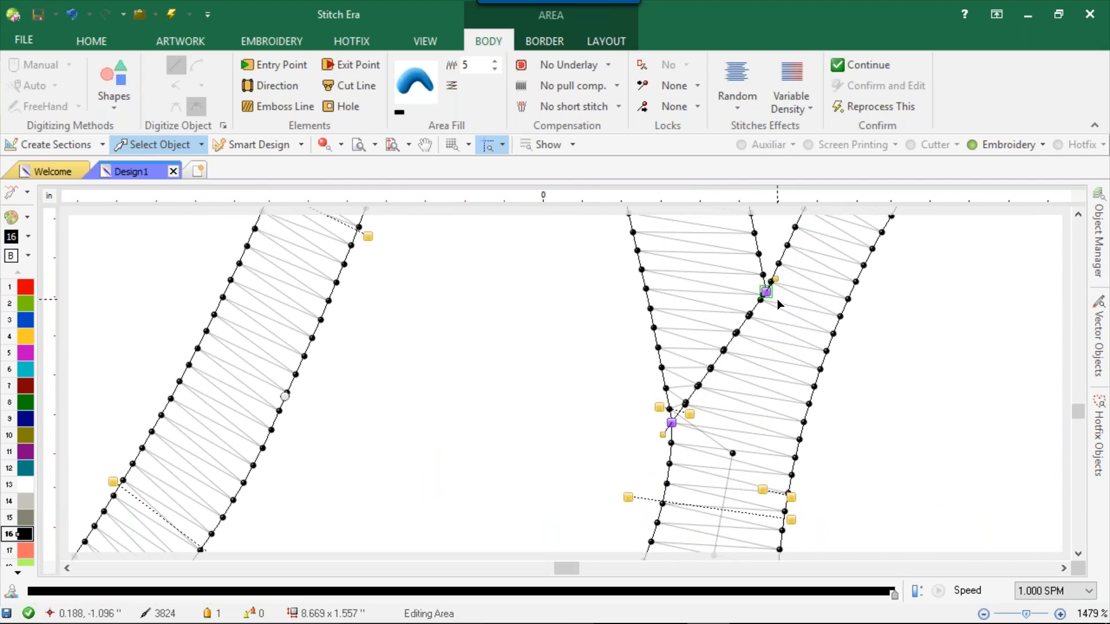
{"action": "key", "text": "Delete"}
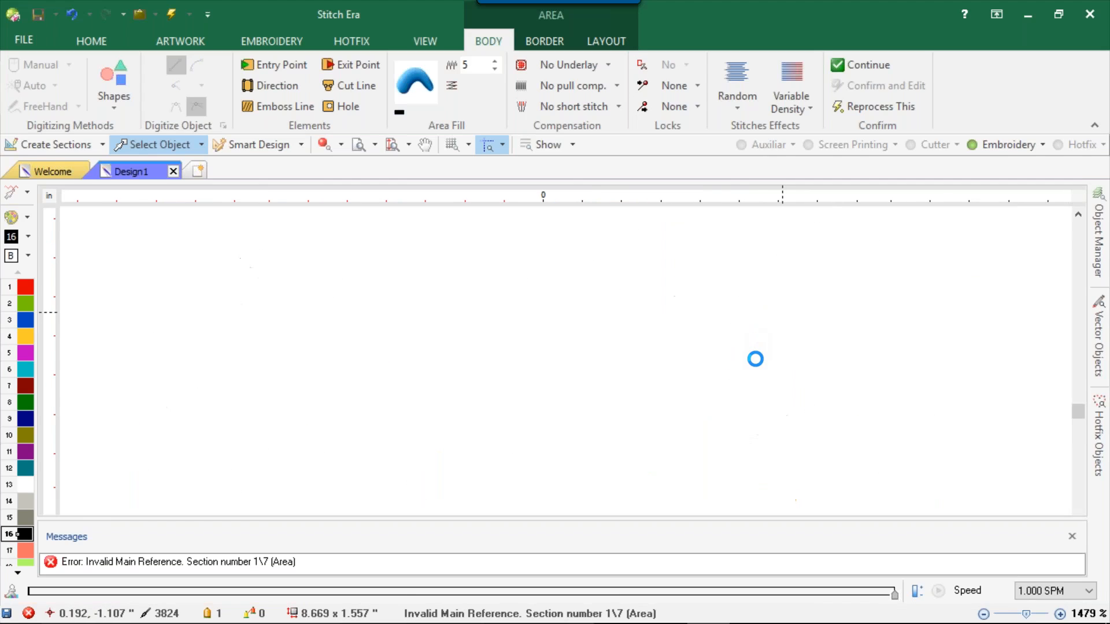
{"action": "scroll", "coordinate": [765, 362], "scroll_direction": "down", "scroll_amount": 5}
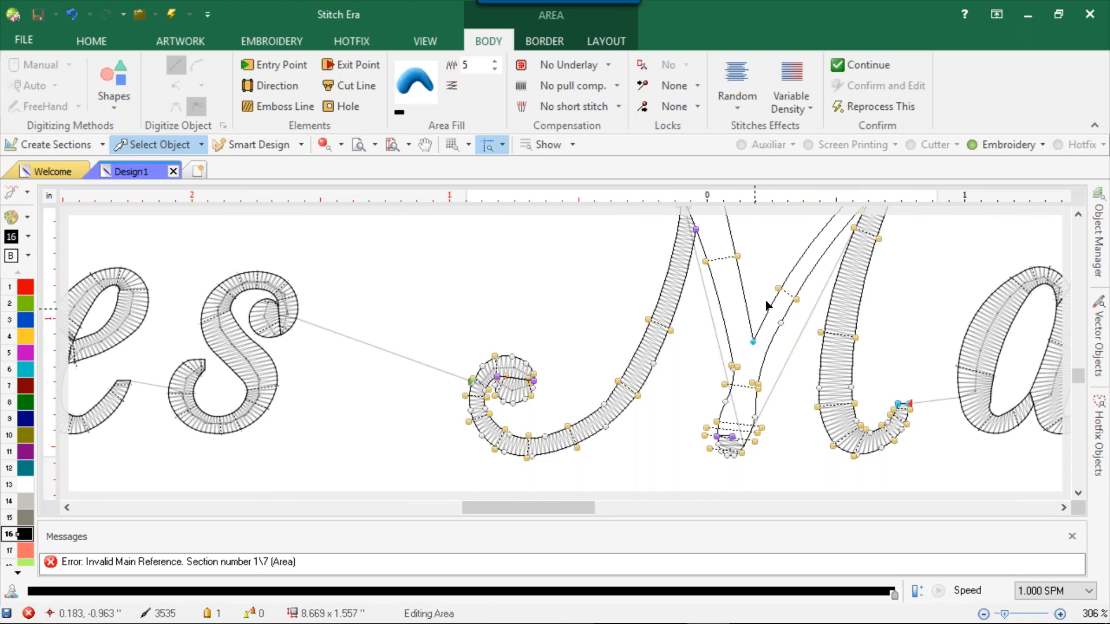
{"action": "key", "text": "ctrl+z"}
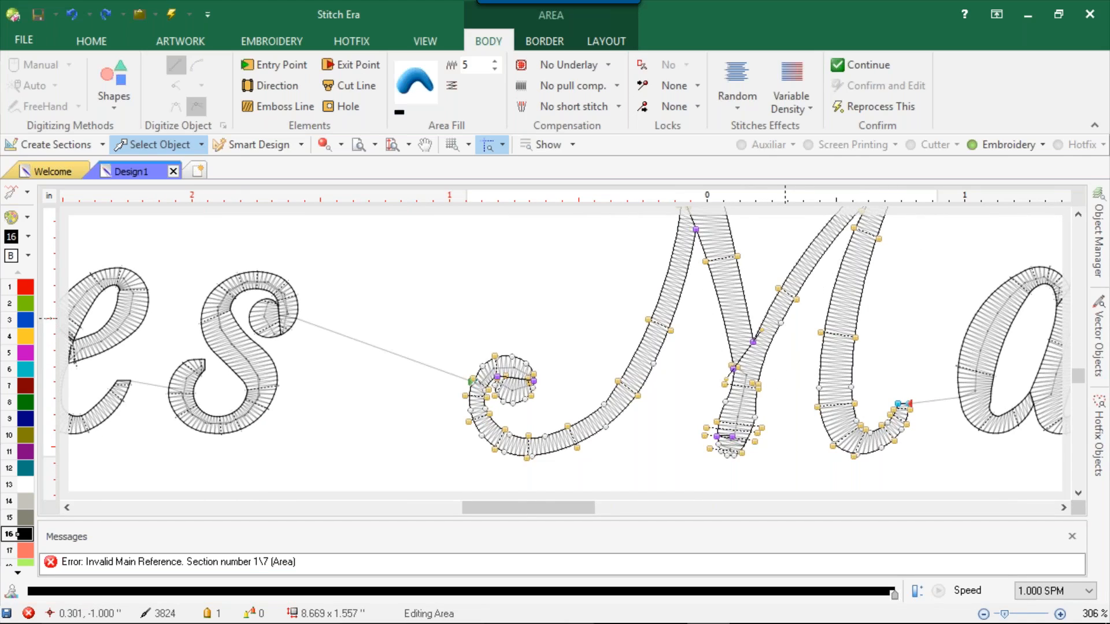
Reposition the cut line where the middle strokes of the "M" meet so it follows the inner edge of the thin diagonal stroke
{"action": "scroll", "coordinate": [755, 344], "scroll_direction": "up", "scroll_amount": 3}
{"action": "mouse_move", "coordinate": [743, 354]}
{"action": "left_mouse_down"}
{"action": "mouse_move", "coordinate": [767, 411]}
{"action": "mouse_move", "coordinate": [763, 444]}
{"action": "left_mouse_up"}
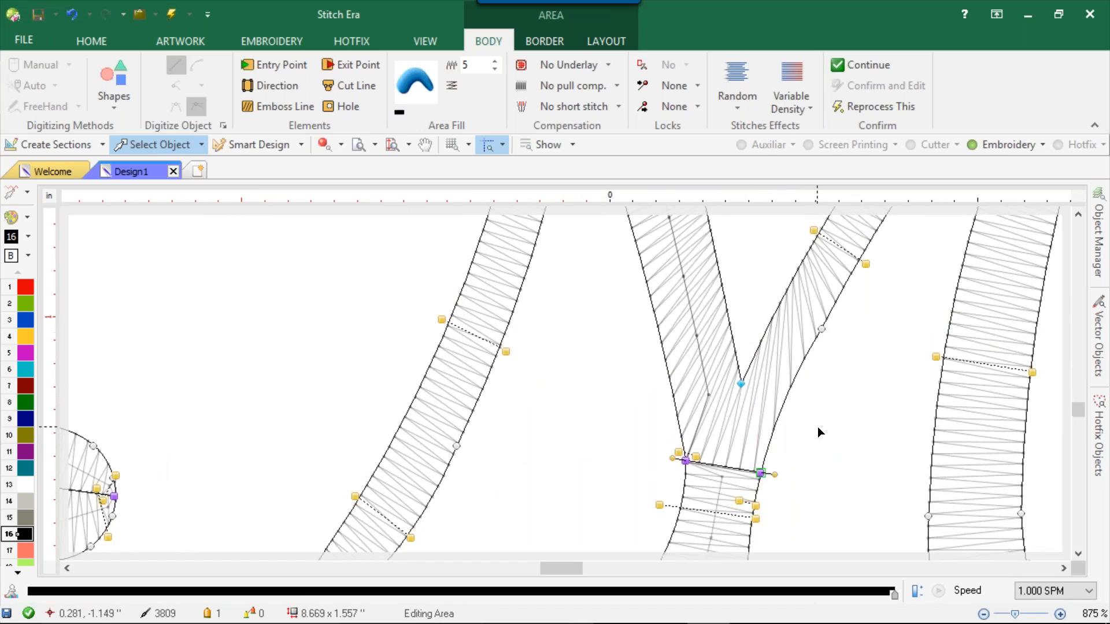
{"action": "scroll", "coordinate": [812, 427], "scroll_direction": "down", "scroll_amount": 3}
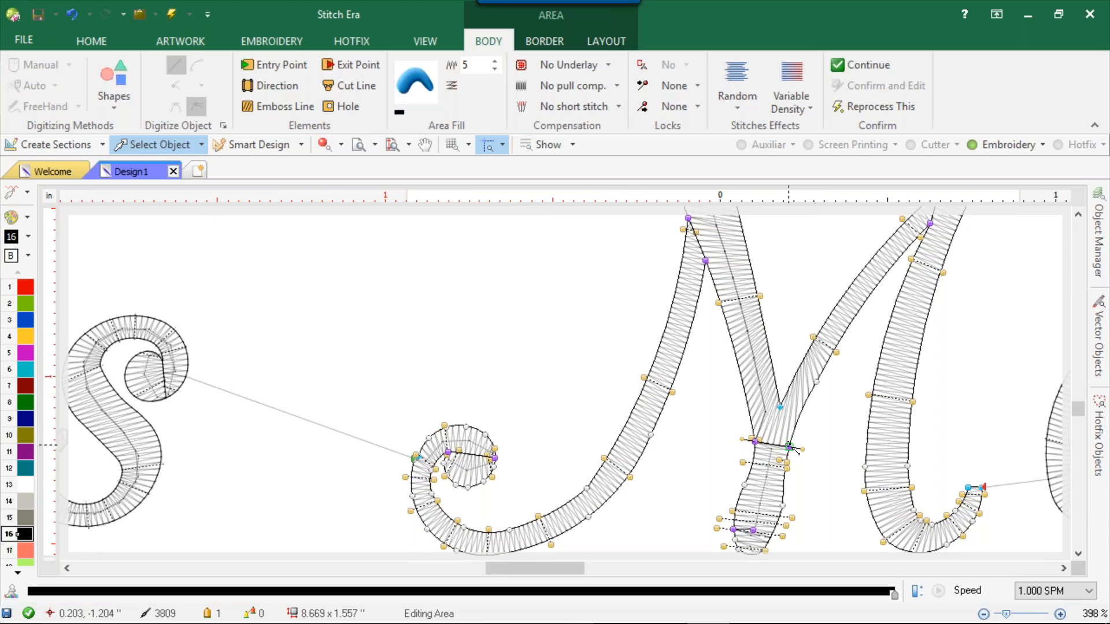
{"action": "left_click_drag", "start_coordinate": [789, 446], "coordinate": [792, 381]}
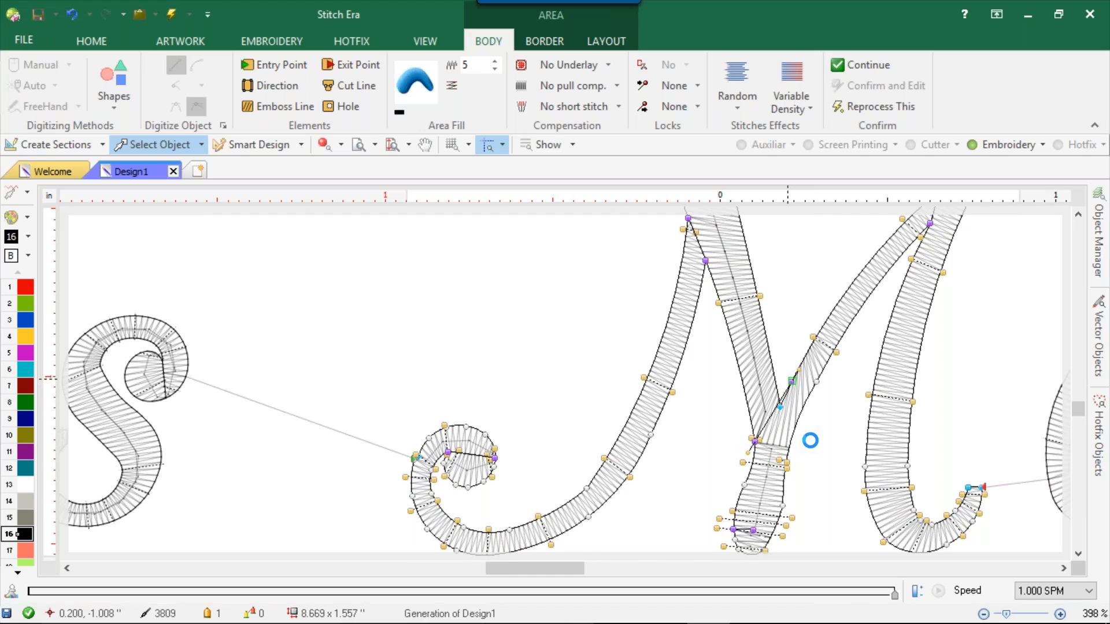
{"action": "scroll", "coordinate": [810, 434], "scroll_direction": "down", "scroll_amount": 2}
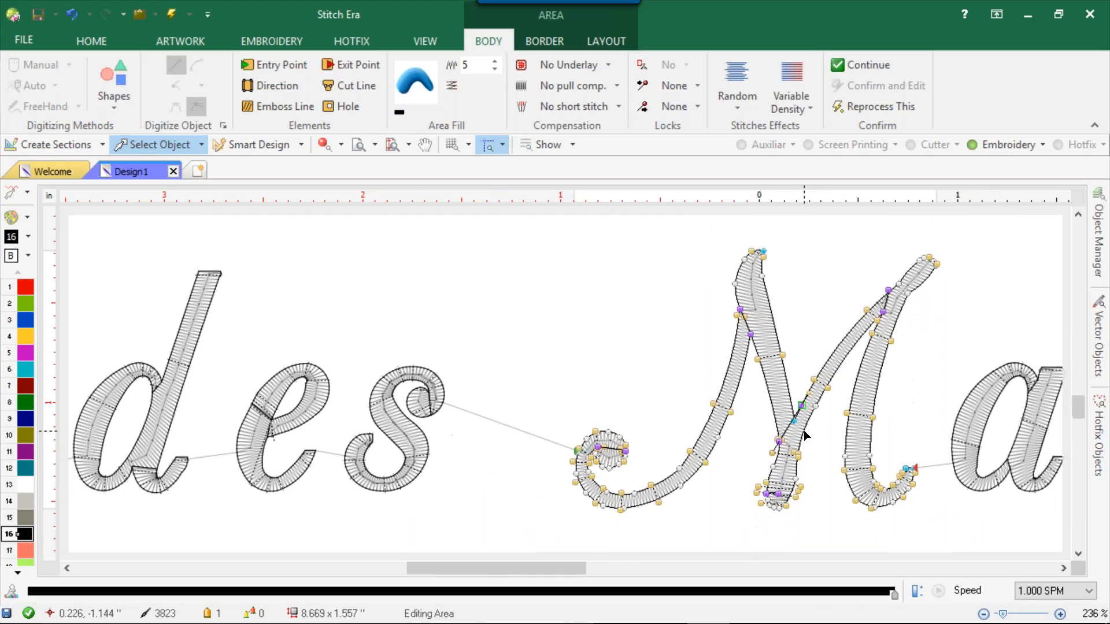
{"action": "scroll", "coordinate": [804, 430], "scroll_direction": "up", "scroll_amount": 3}
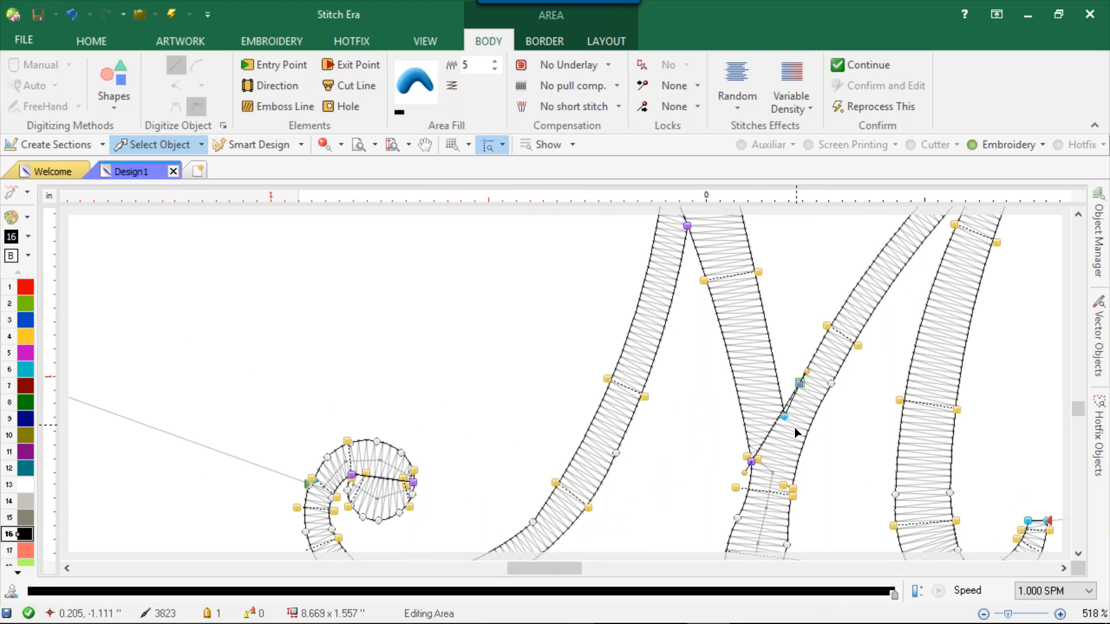
Stretch the short direction line at the meeting of the "M" middle strokes until it runs alongside the cut line, and finish editing the letter
{"action": "scroll", "coordinate": [793, 439], "scroll_direction": "down", "scroll_amount": 2}
{"action": "scroll", "coordinate": [789, 449], "scroll_direction": "up", "scroll_amount": 5}
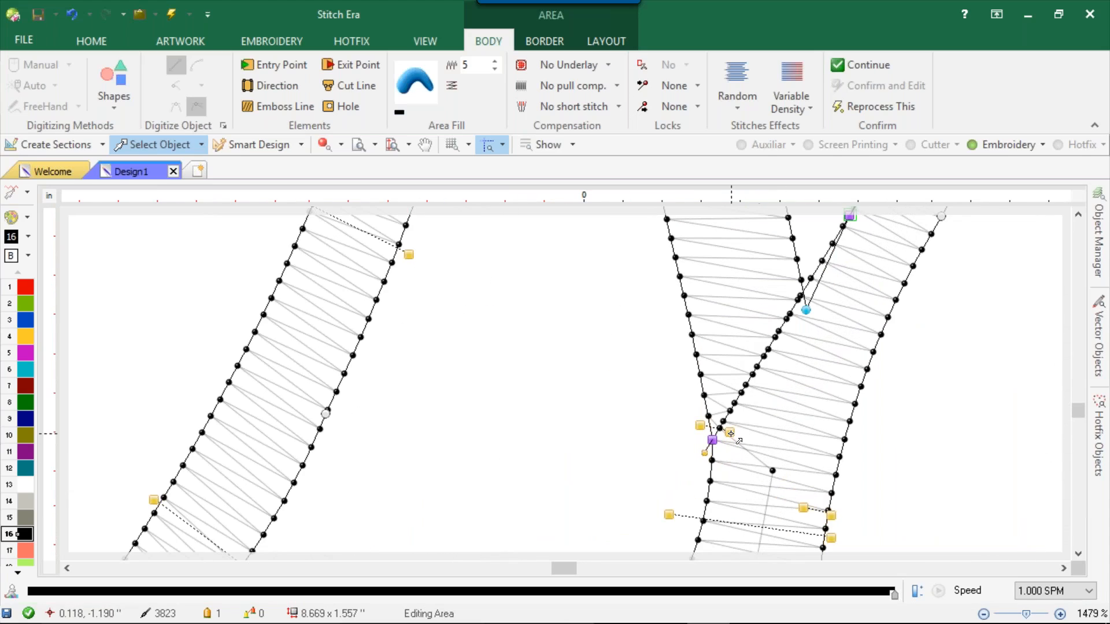
{"action": "left_click_drag", "start_coordinate": [731, 432], "coordinate": [821, 257]}
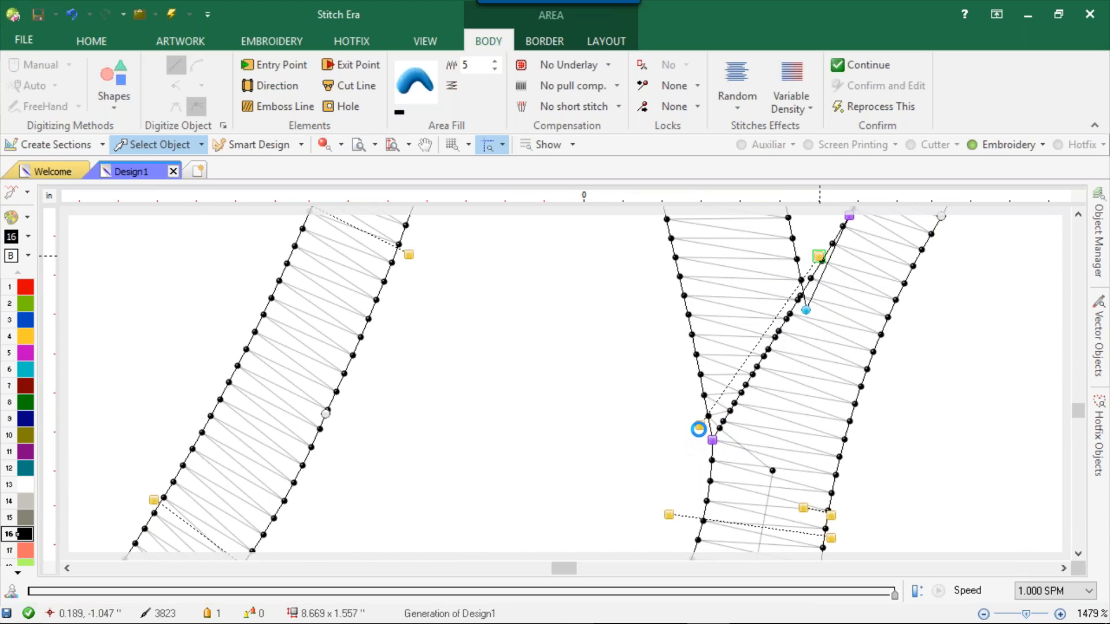
{"action": "left_click_drag", "start_coordinate": [701, 425], "coordinate": [704, 480]}
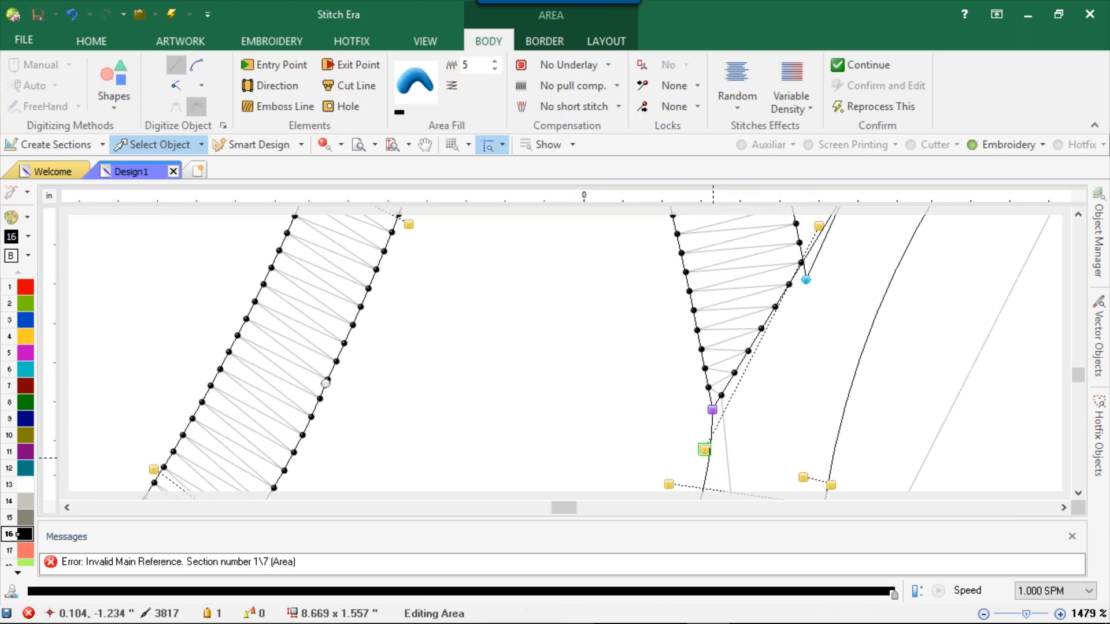
{"action": "left_click_drag", "start_coordinate": [704, 450], "coordinate": [685, 424]}
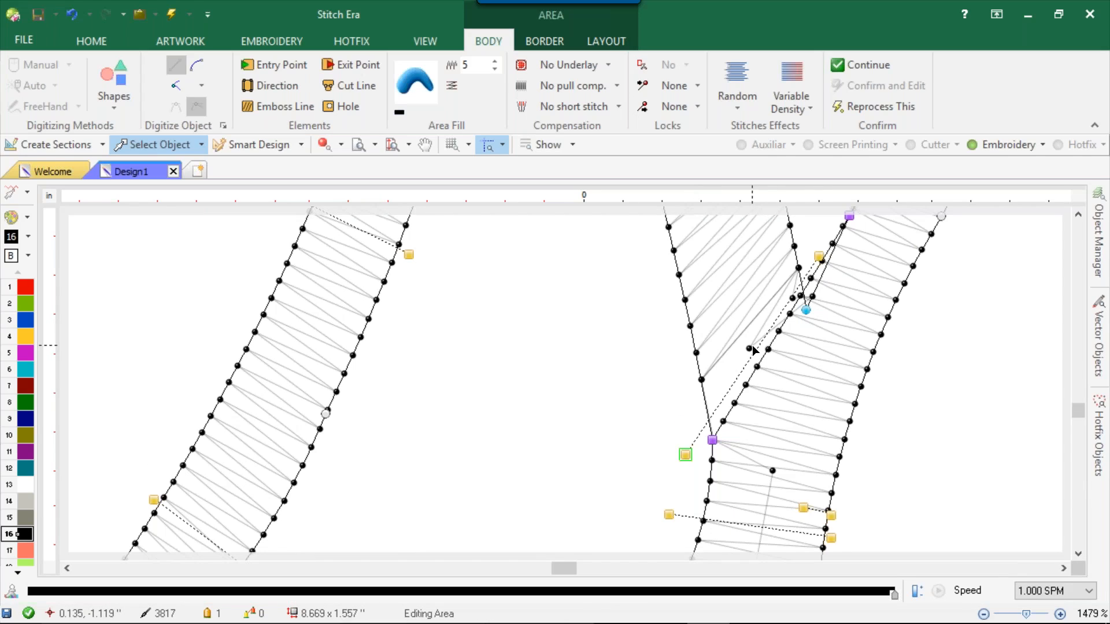
{"action": "left_click", "coordinate": [223, 298]}
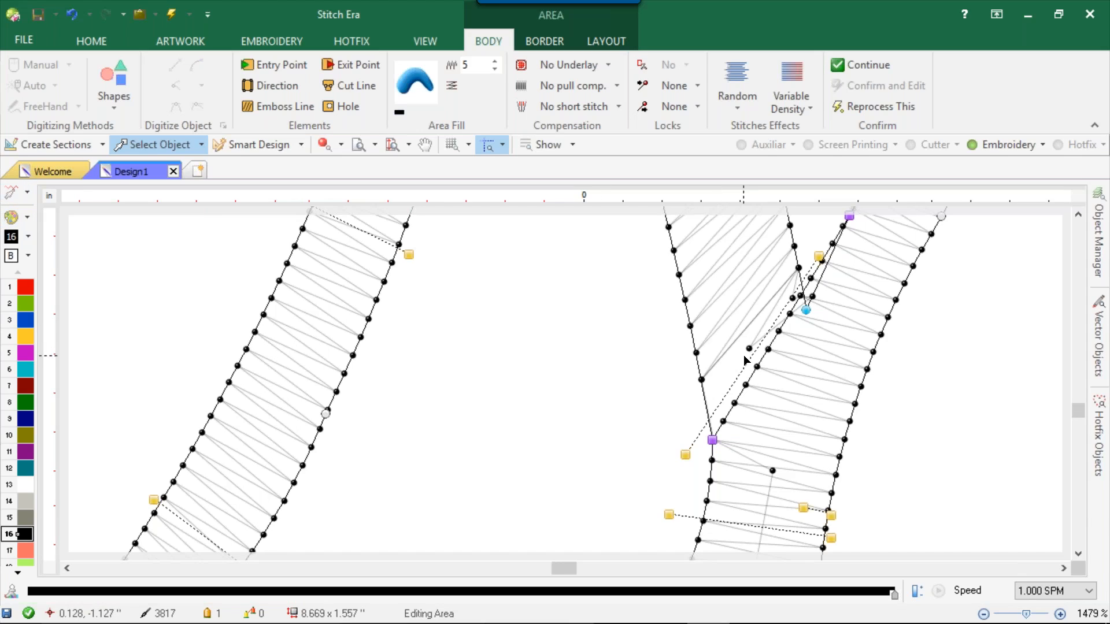
{"action": "key", "text": "Return"}
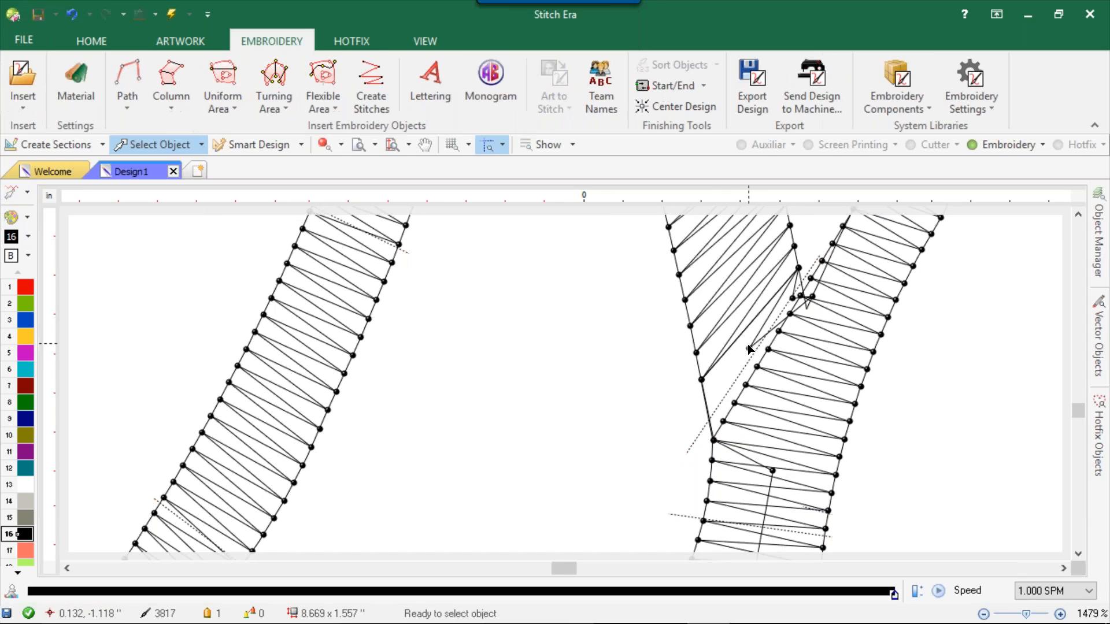
In stitch editing, move the stray stitch point at the junction of the "M" middle strokes down into the narrow tip of the thick stroke
{"action": "double_click", "coordinate": [747, 347]}
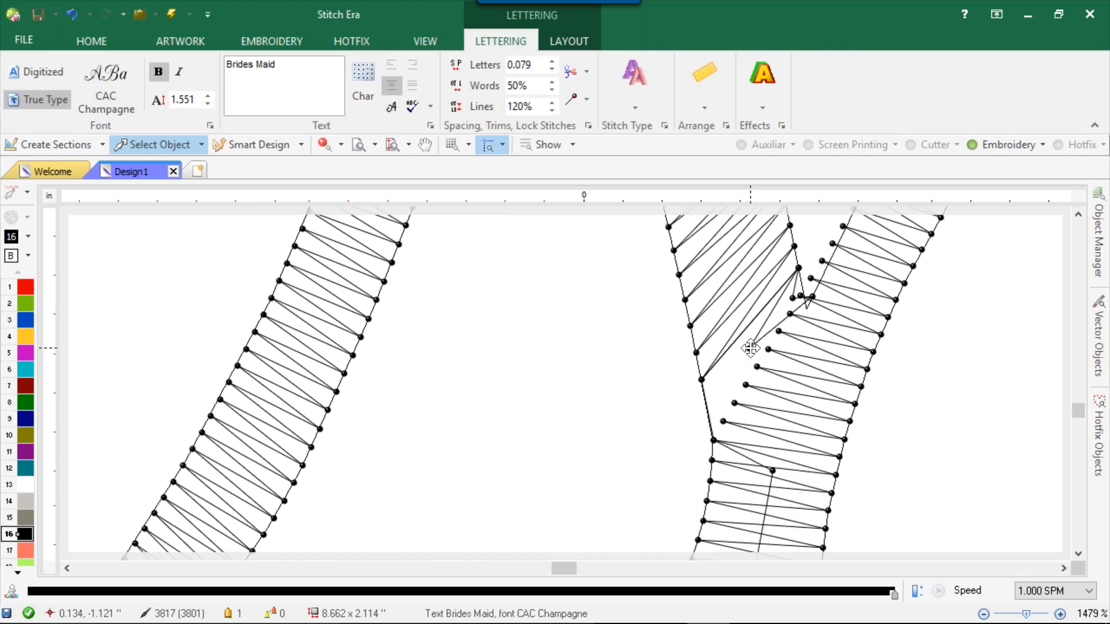
{"action": "key", "text": "Return"}
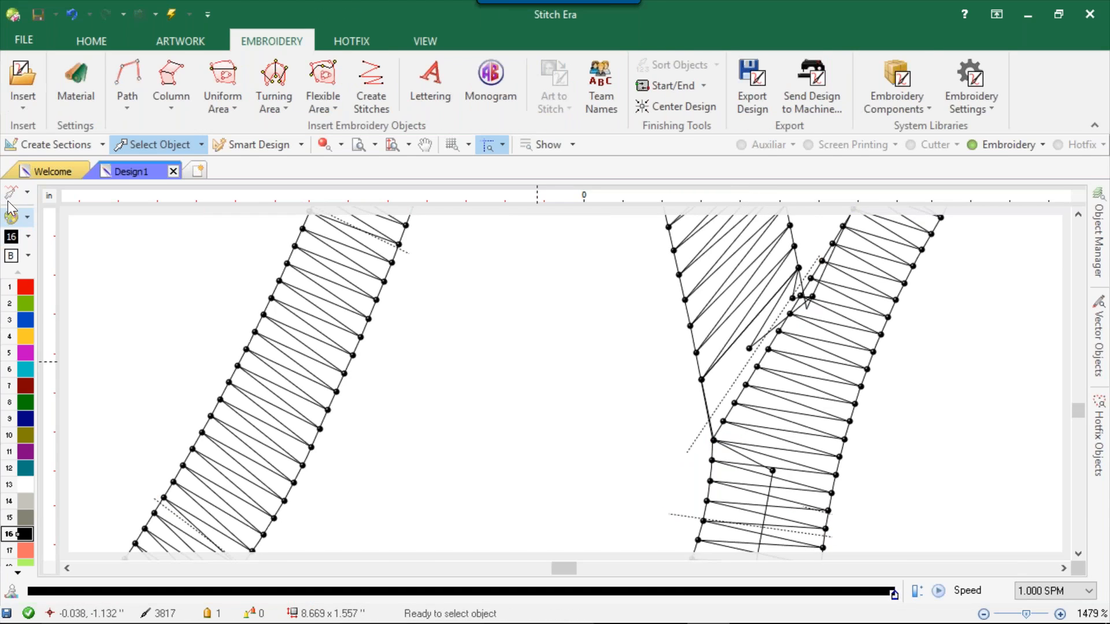
{"action": "left_click", "coordinate": [19, 192]}
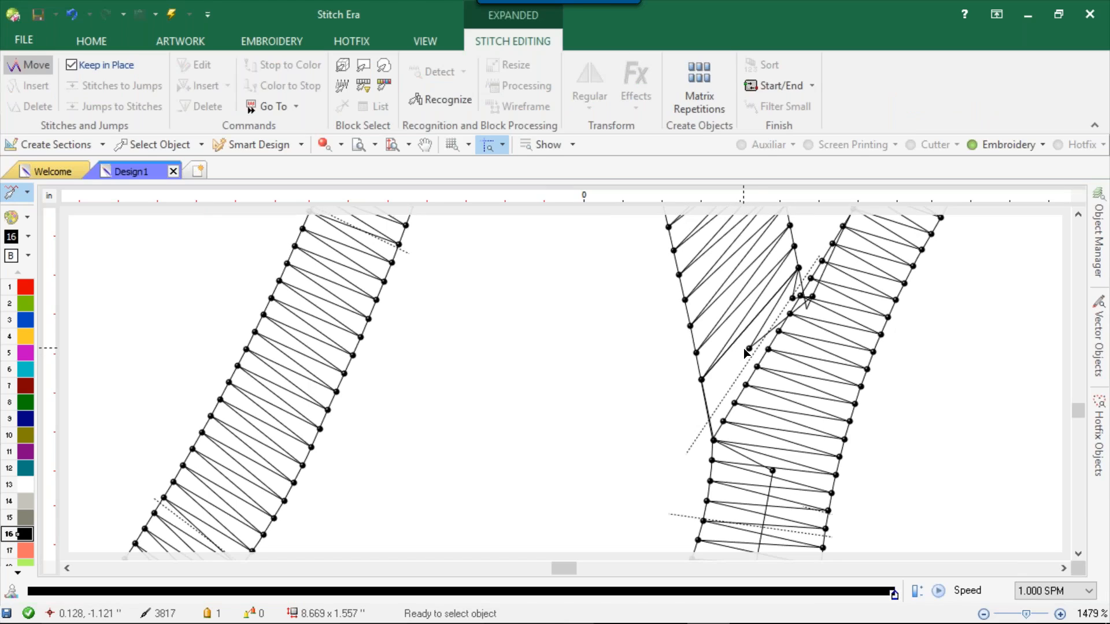
{"action": "left_click_drag", "start_coordinate": [744, 349], "coordinate": [711, 405]}
{"action": "scroll", "coordinate": [712, 405], "scroll_direction": "down", "scroll_amount": 8}
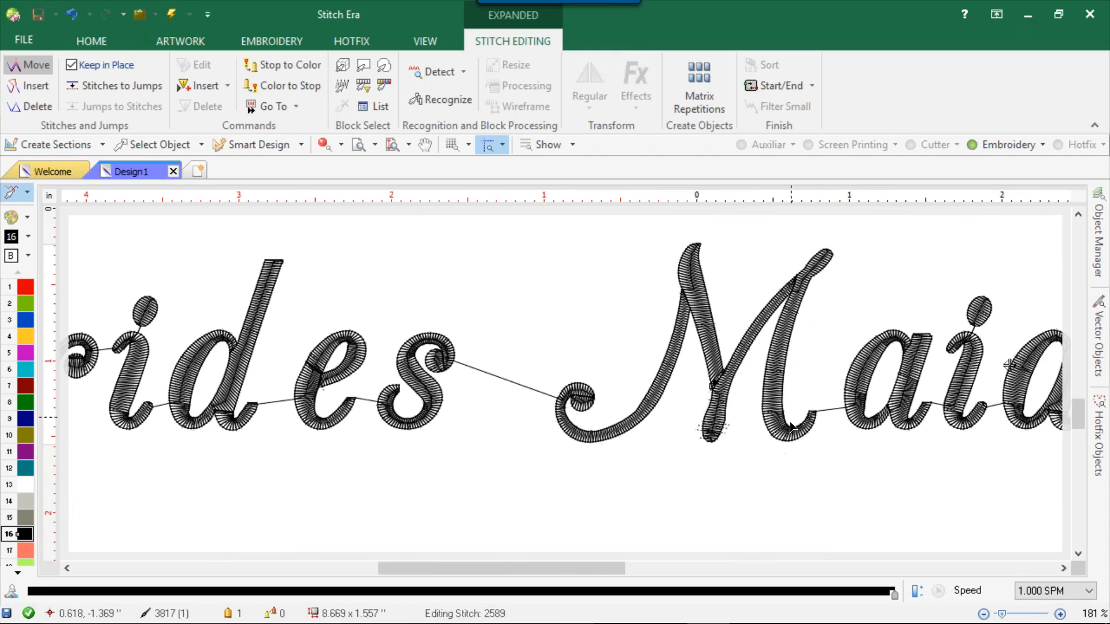
{"action": "left_click", "coordinate": [823, 473]}
{"action": "scroll", "coordinate": [954, 437], "scroll_direction": "down", "scroll_amount": 2}
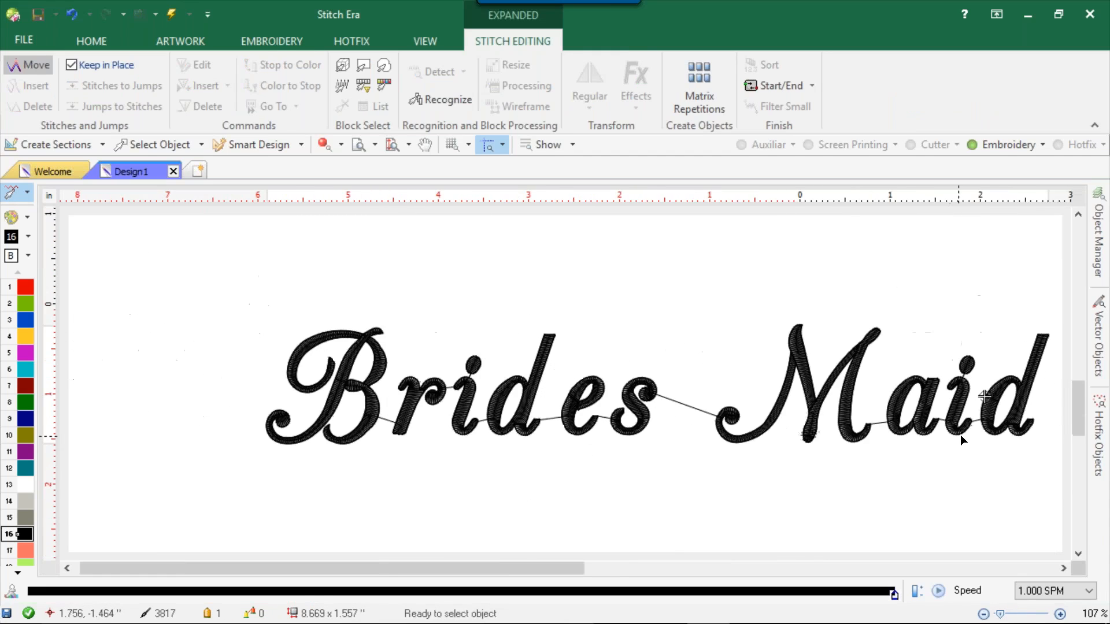
Open the first "a" of "Maid" for editing and realign the direction lines at the stem's lower bend and the bowl's lower curve
{"action": "scroll", "coordinate": [1009, 410], "scroll_direction": "up", "scroll_amount": 1}
{"action": "scroll", "coordinate": [1008, 409], "scroll_direction": "down", "scroll_amount": 1}
{"action": "scroll", "coordinate": [903, 439], "scroll_direction": "up", "scroll_amount": 4}
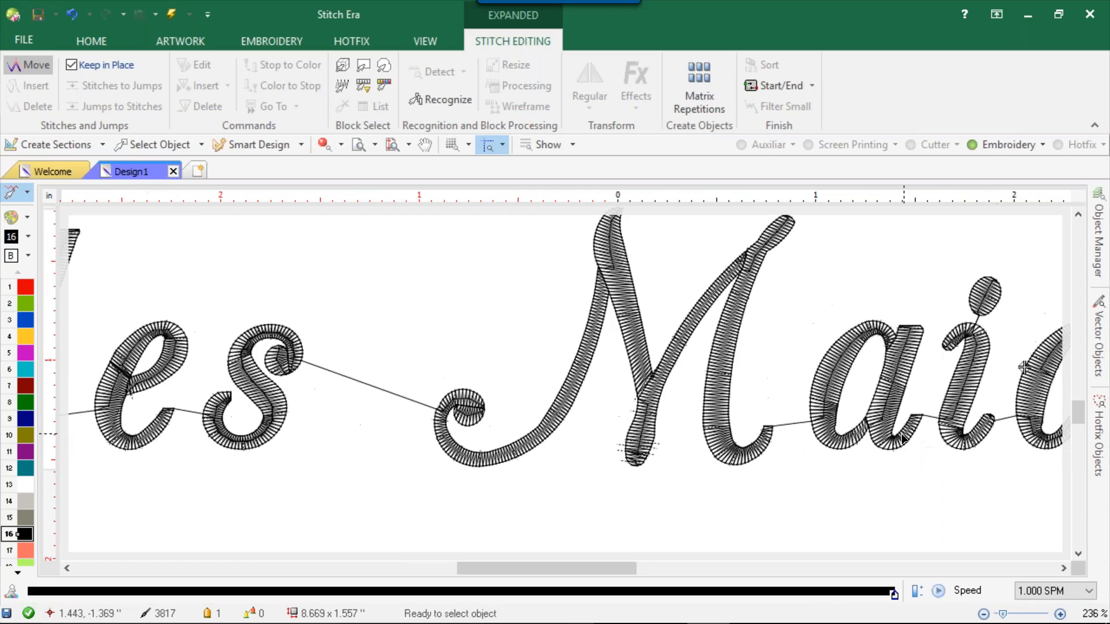
{"action": "scroll", "coordinate": [903, 440], "scroll_direction": "up", "scroll_amount": 1}
{"action": "scroll", "coordinate": [891, 442], "scroll_direction": "up", "scroll_amount": 6}
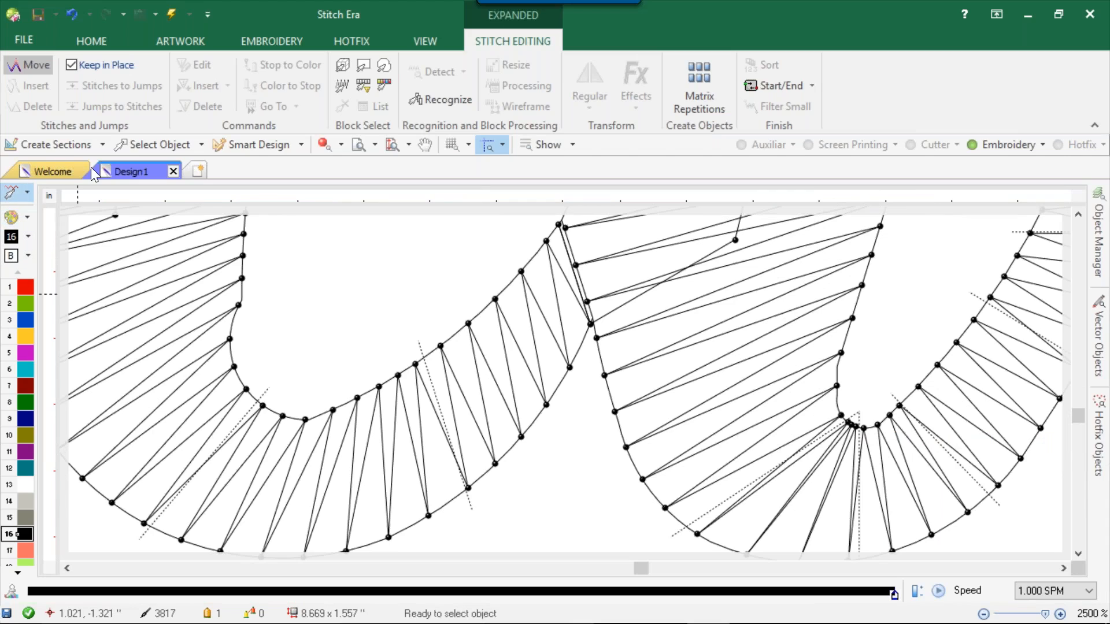
{"action": "left_click", "coordinate": [175, 148]}
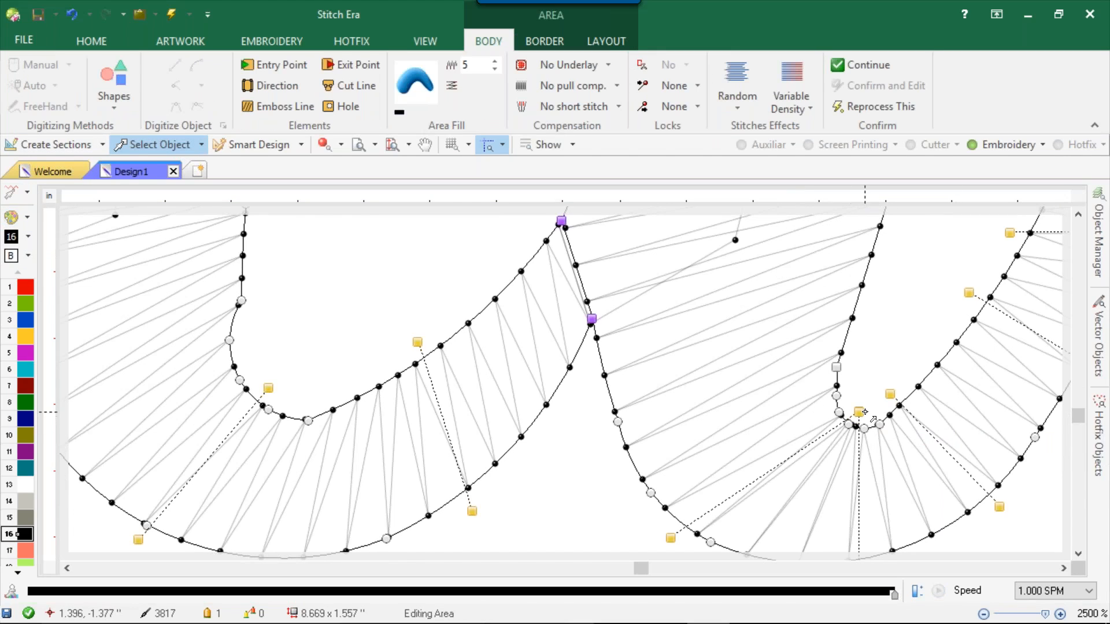
{"action": "left_click_drag", "start_coordinate": [865, 412], "coordinate": [860, 374]}
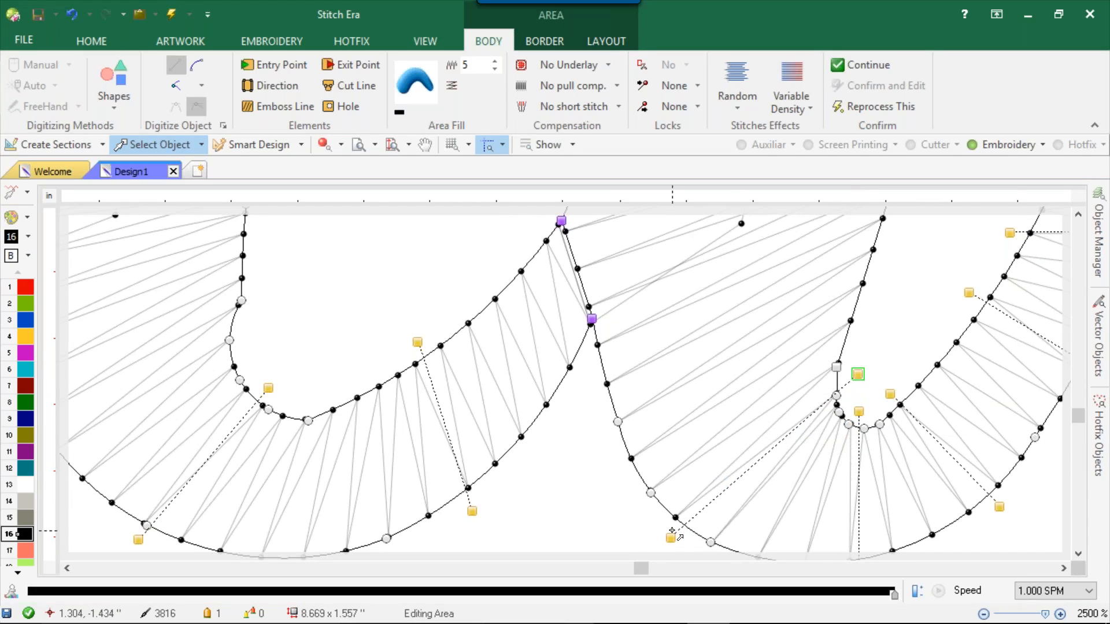
{"action": "left_click_drag", "start_coordinate": [672, 531], "coordinate": [629, 498]}
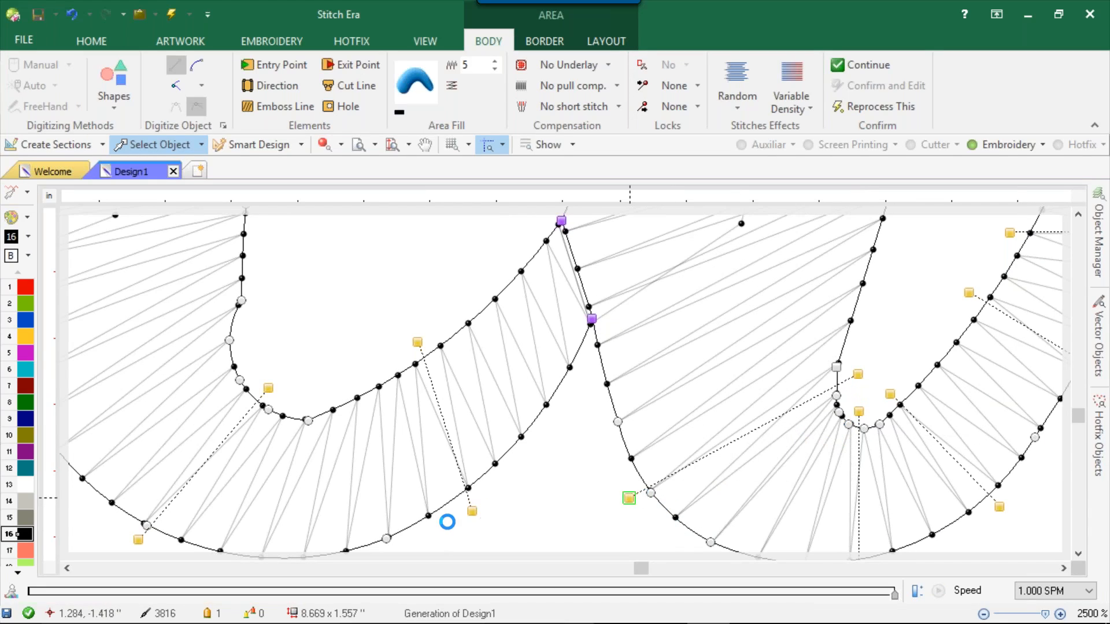
{"action": "left_click_drag", "start_coordinate": [472, 511], "coordinate": [484, 506]}
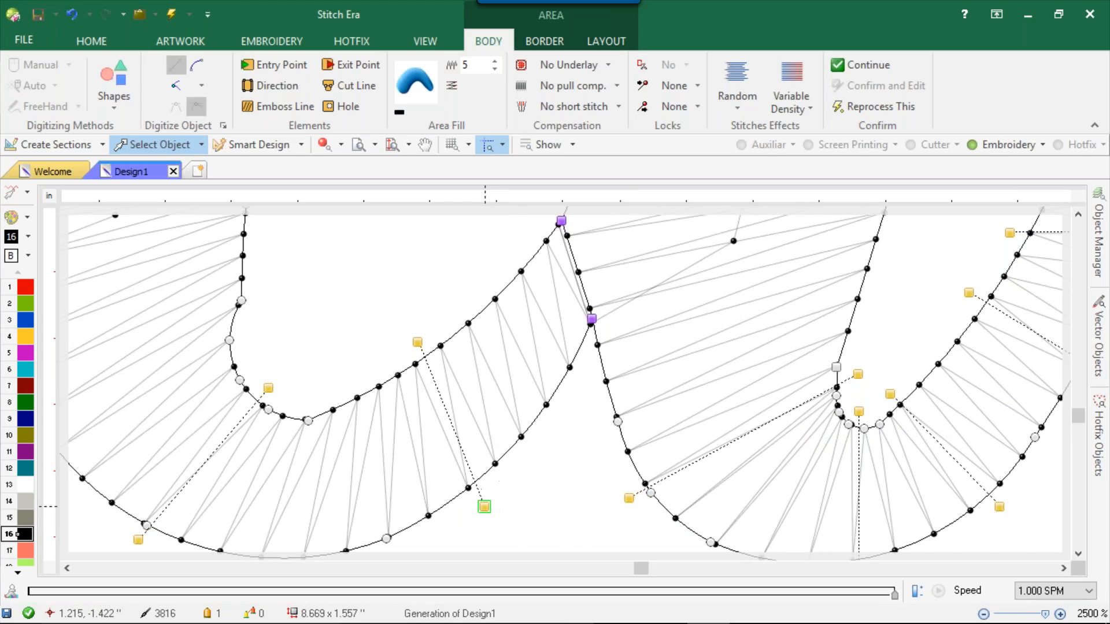
Shift the direction line across the tail of the "a" further along the curve, nudge the near-vertical one at the bend, and finish editing
{"action": "left_click_drag", "start_coordinate": [891, 394], "coordinate": [924, 371]}
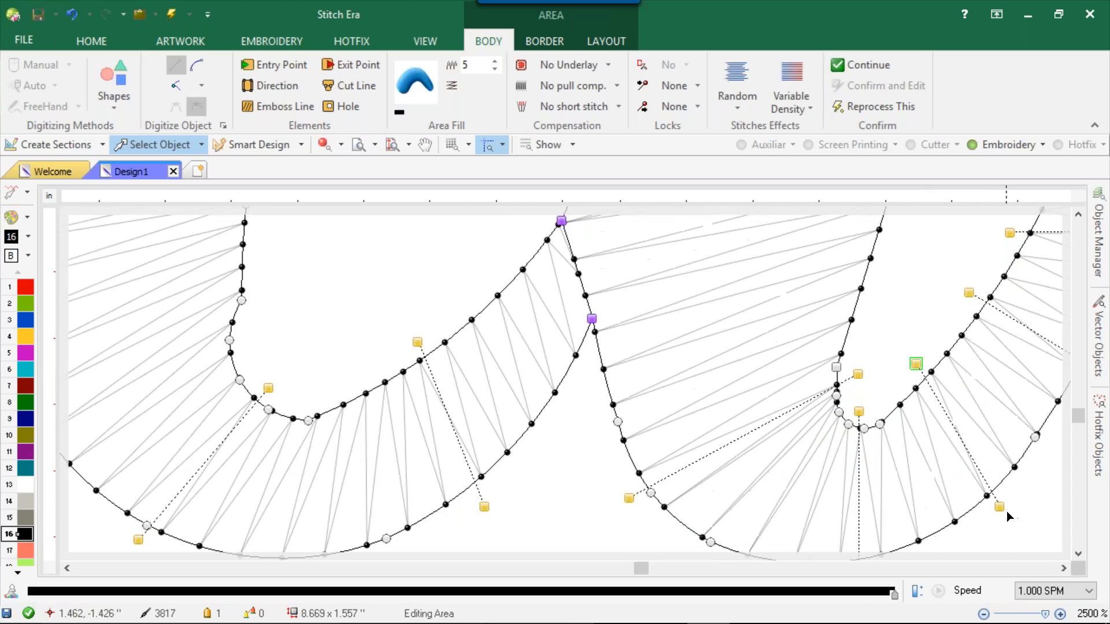
{"action": "left_click_drag", "start_coordinate": [999, 506], "coordinate": [1024, 475]}
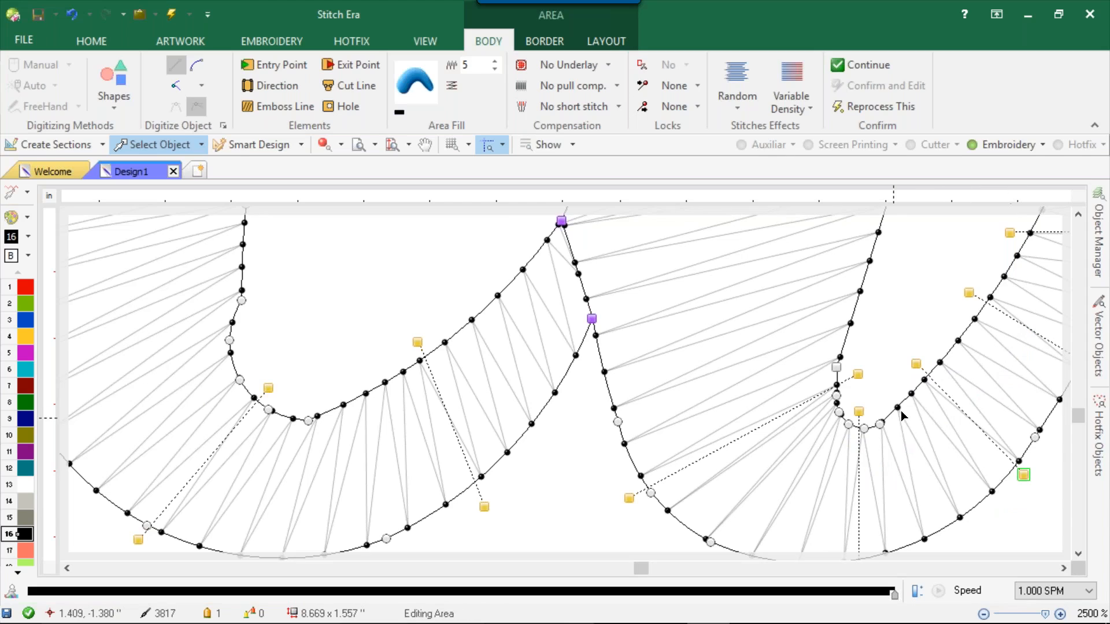
{"action": "left_click_drag", "start_coordinate": [921, 363], "coordinate": [911, 377]}
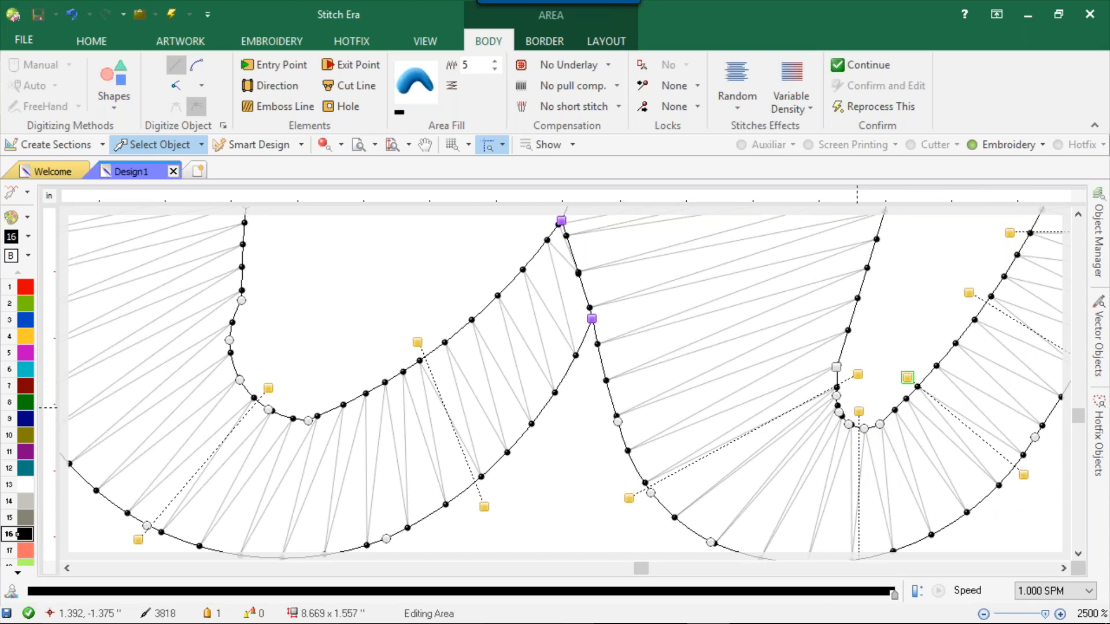
{"action": "left_click_drag", "start_coordinate": [860, 410], "coordinate": [861, 407]}
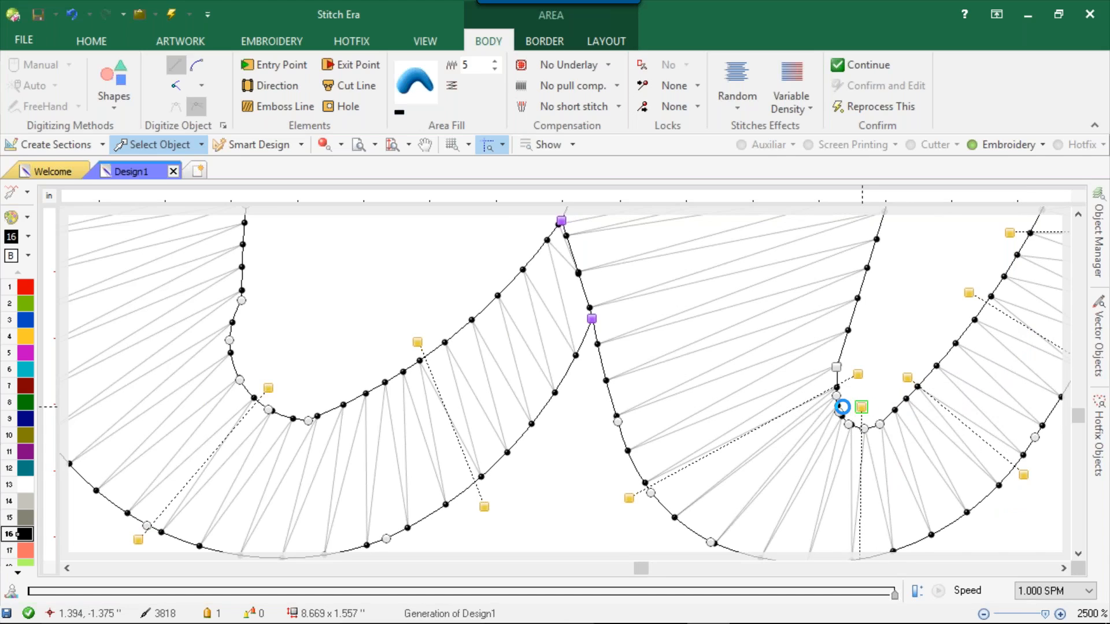
{"action": "left_click_drag", "start_coordinate": [841, 407], "coordinate": [839, 412]}
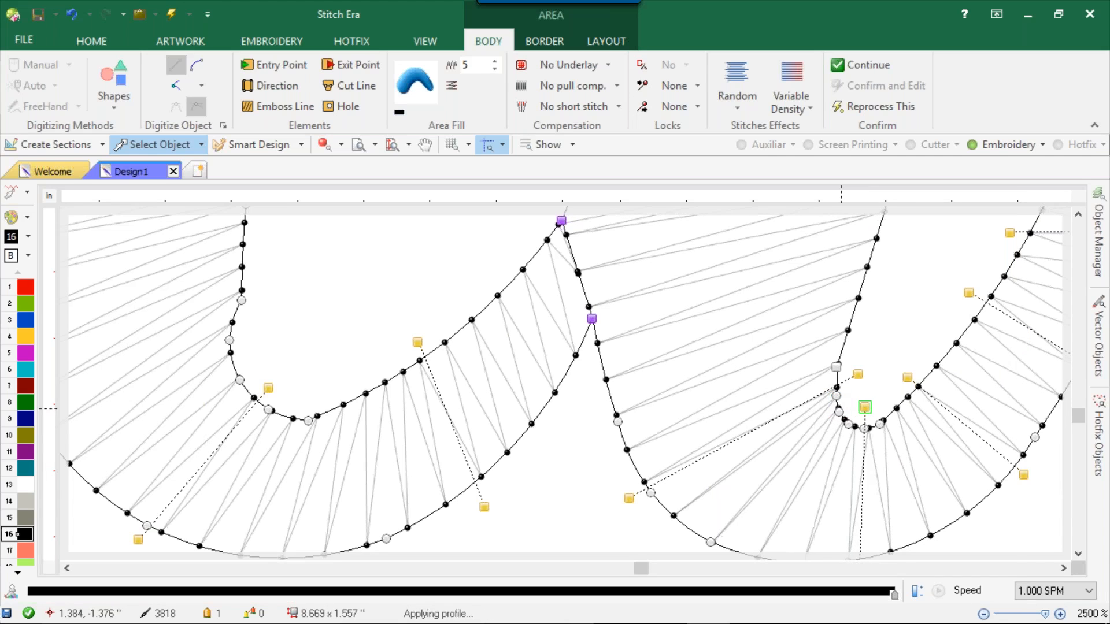
{"action": "scroll", "coordinate": [852, 428], "scroll_direction": "down", "scroll_amount": 10}
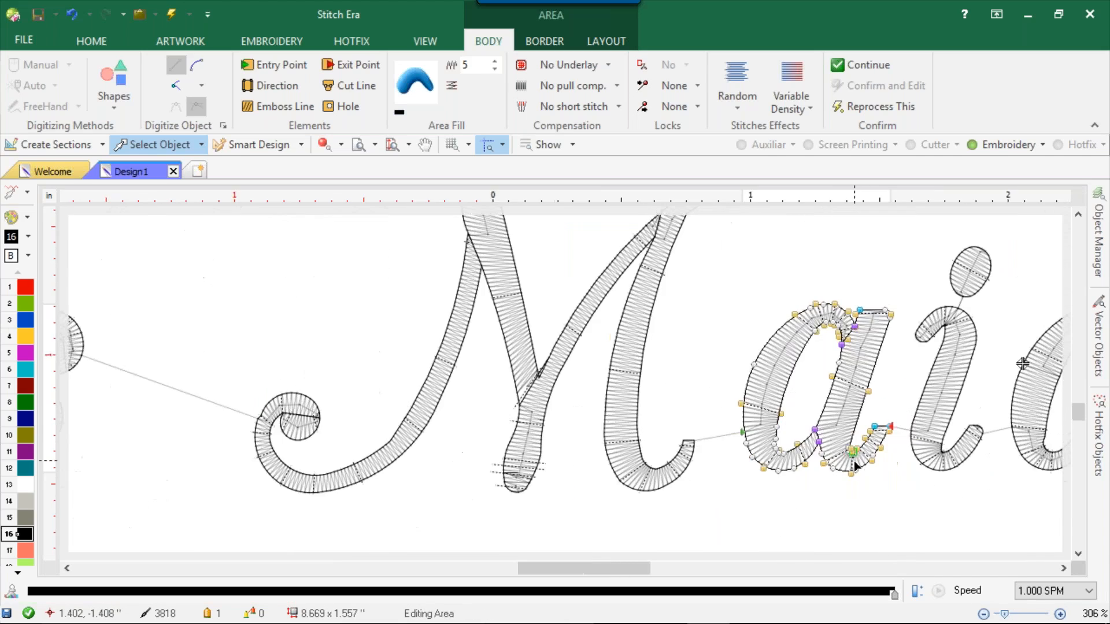
{"action": "scroll", "coordinate": [887, 350], "scroll_direction": "up", "scroll_amount": 4}
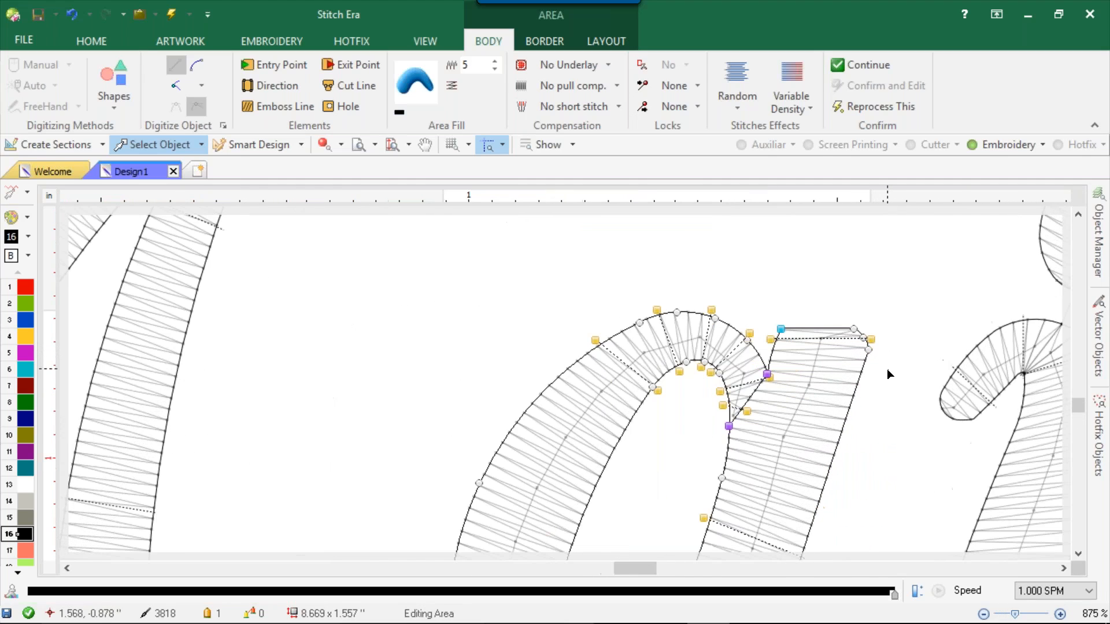
{"action": "scroll", "coordinate": [893, 393], "scroll_direction": "down", "scroll_amount": 4}
{"action": "scroll", "coordinate": [935, 382], "scroll_direction": "up", "scroll_amount": 8}
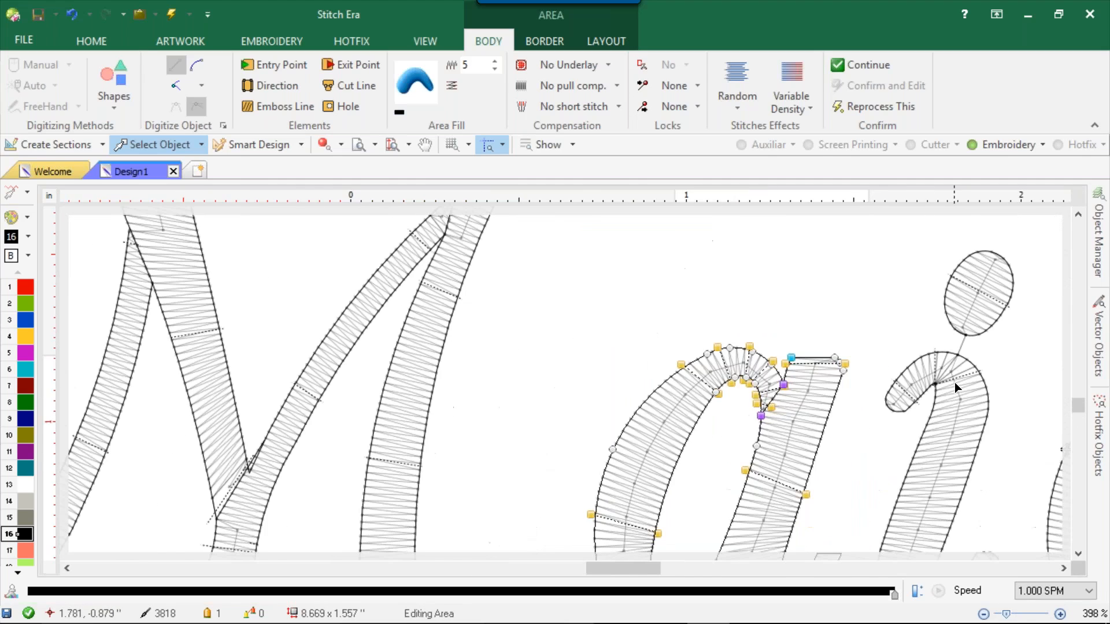
{"action": "key", "text": "Escape"}
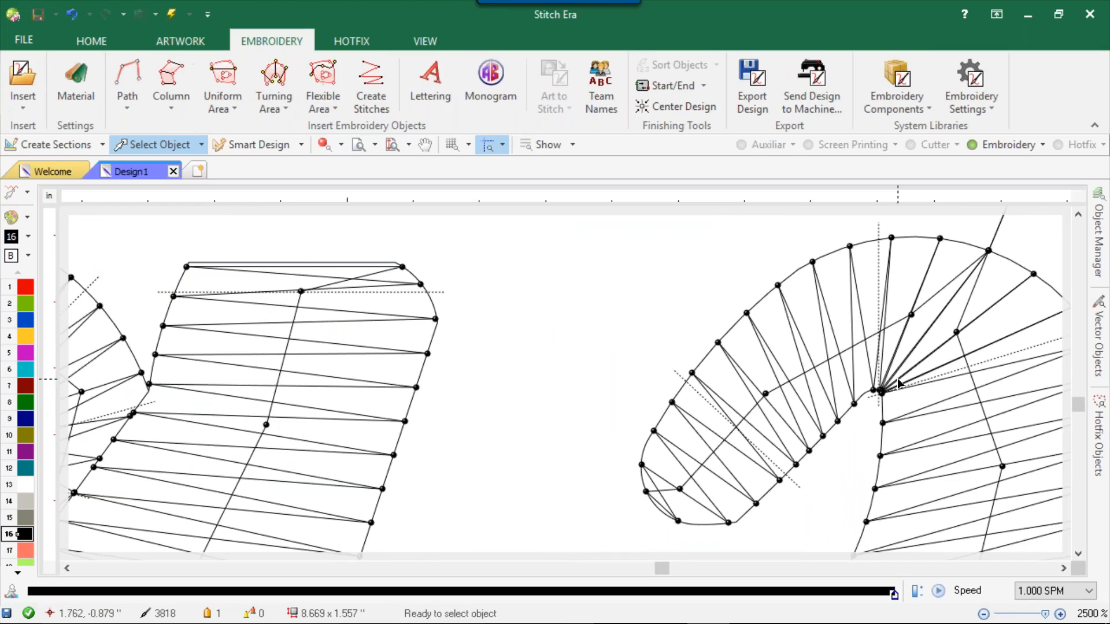
Open the body of the "i" for editing and move the inner corner node of its upper hook slightly down the stem
{"action": "left_click", "coordinate": [896, 385]}
{"action": "double_click", "coordinate": [880, 287]}
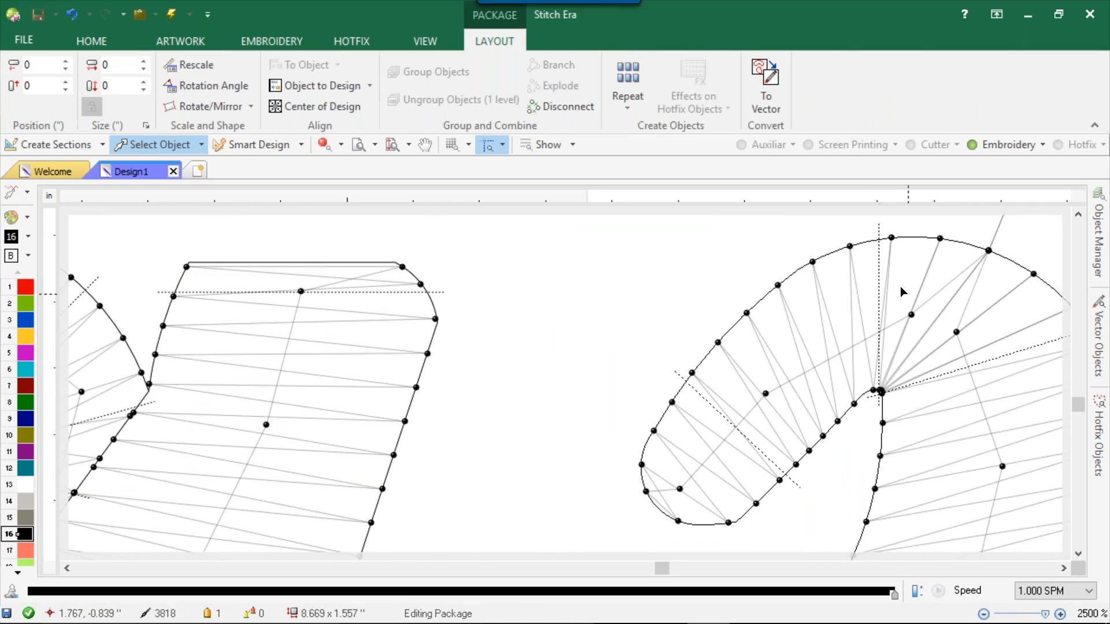
{"action": "scroll", "coordinate": [903, 318], "scroll_direction": "down", "scroll_amount": 4}
{"action": "double_click", "coordinate": [902, 325]}
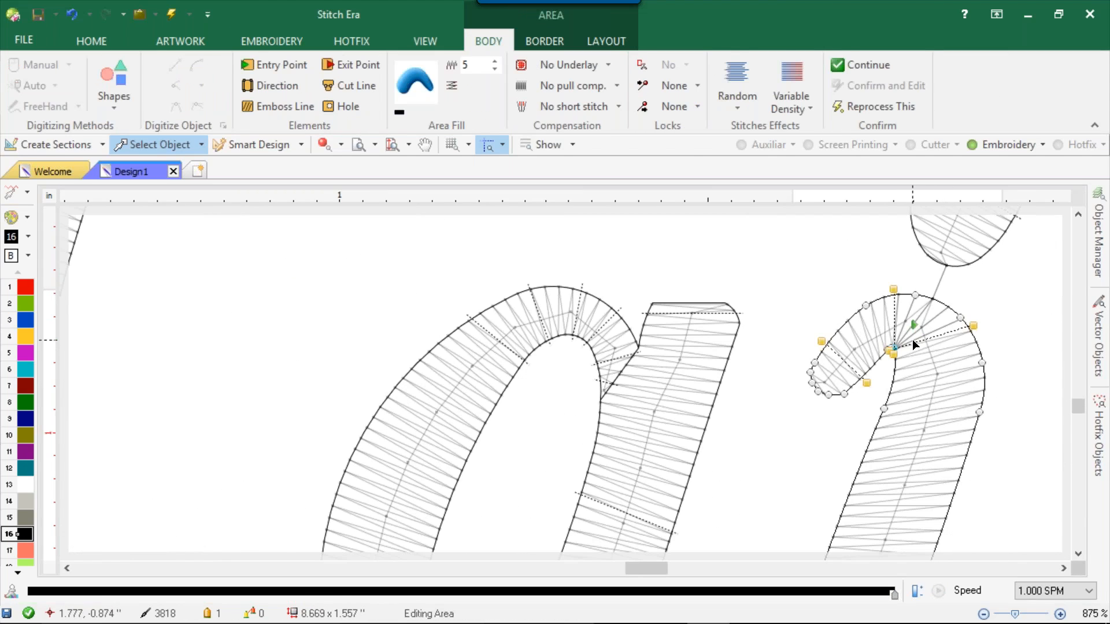
{"action": "left_click", "coordinate": [893, 348]}
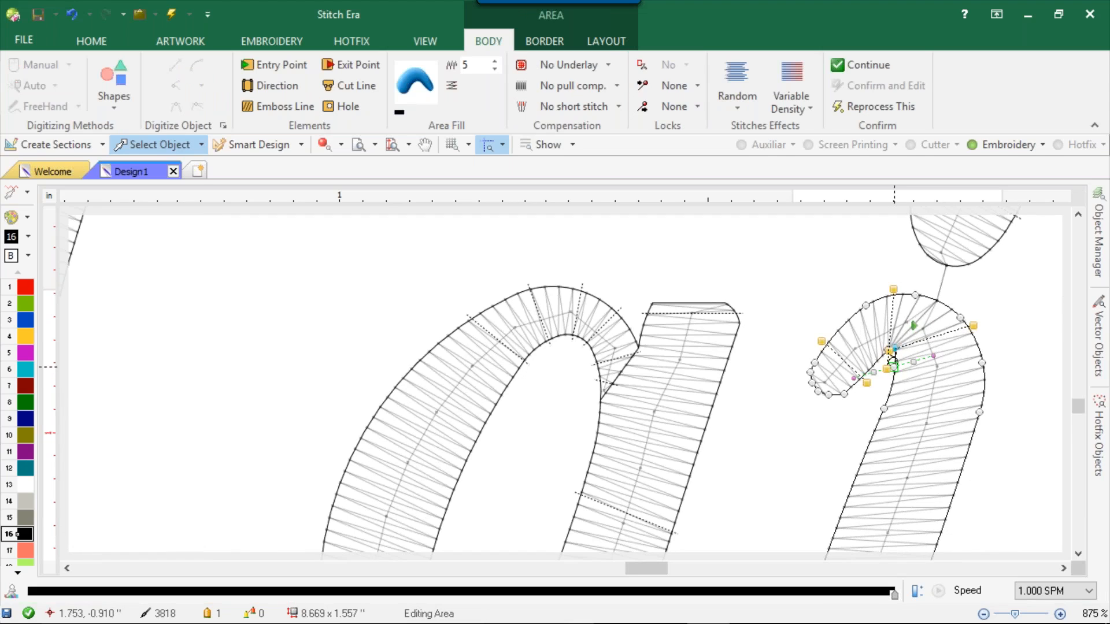
{"action": "left_click_drag", "start_coordinate": [894, 363], "coordinate": [895, 361]}
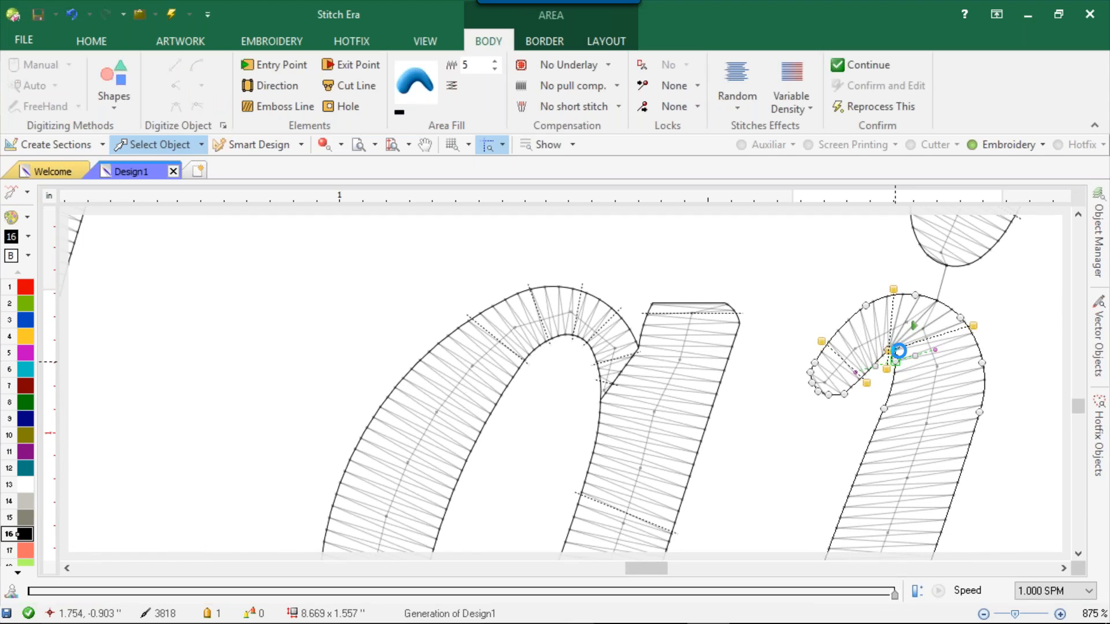
Adjust the direction lines at the inner corner of the "i" hook, nudge the one near its tip outward, and finish editing
{"action": "scroll", "coordinate": [898, 351], "scroll_direction": "up", "scroll_amount": 5}
{"action": "mouse_move", "coordinate": [887, 369]}
{"action": "left_mouse_down"}
{"action": "mouse_move", "coordinate": [892, 379]}
{"action": "mouse_move", "coordinate": [929, 372]}
{"action": "mouse_move", "coordinate": [907, 371]}
{"action": "mouse_move", "coordinate": [904, 383]}
{"action": "left_mouse_up"}
{"action": "left_click", "coordinate": [889, 380]}
{"action": "scroll", "coordinate": [903, 383], "scroll_direction": "down", "scroll_amount": 3}
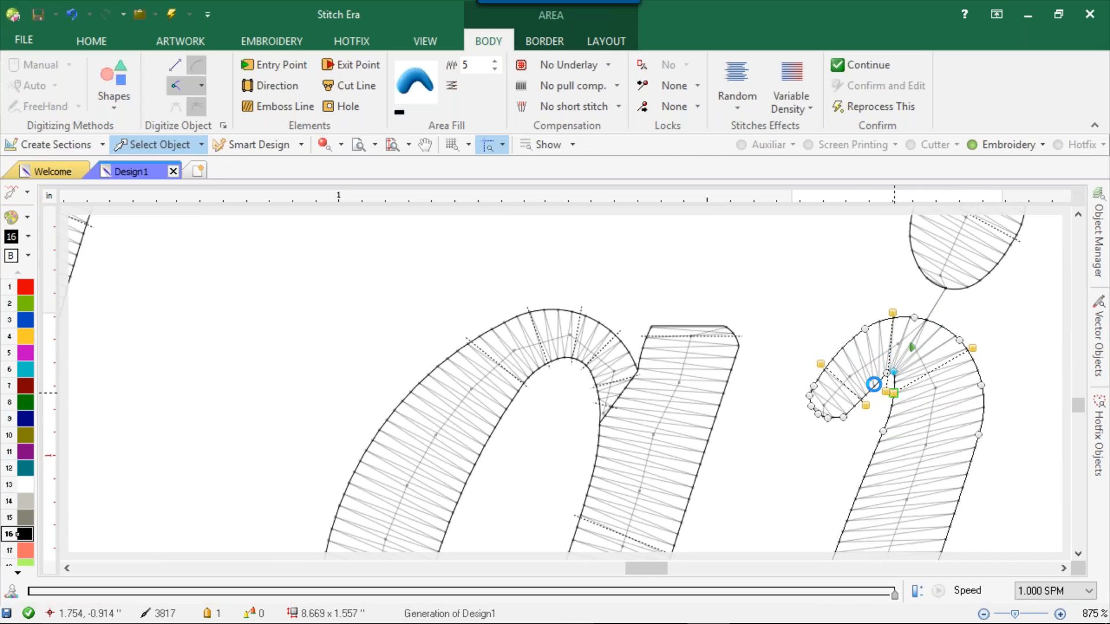
{"action": "left_click_drag", "start_coordinate": [865, 405], "coordinate": [868, 411]}
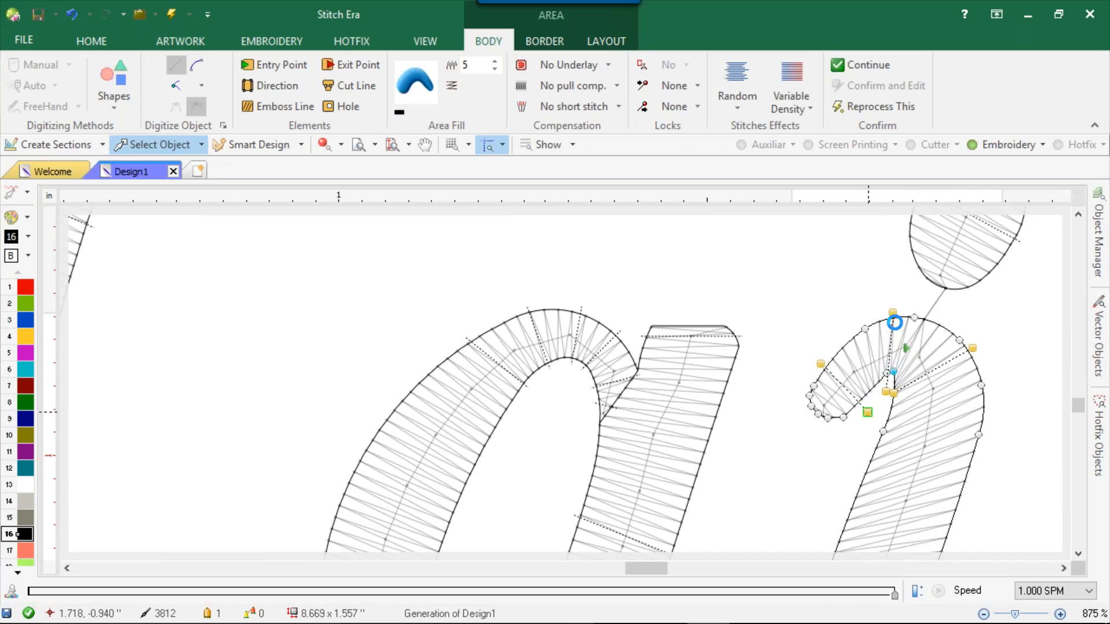
{"action": "scroll", "coordinate": [920, 382], "scroll_direction": "down", "scroll_amount": 1}
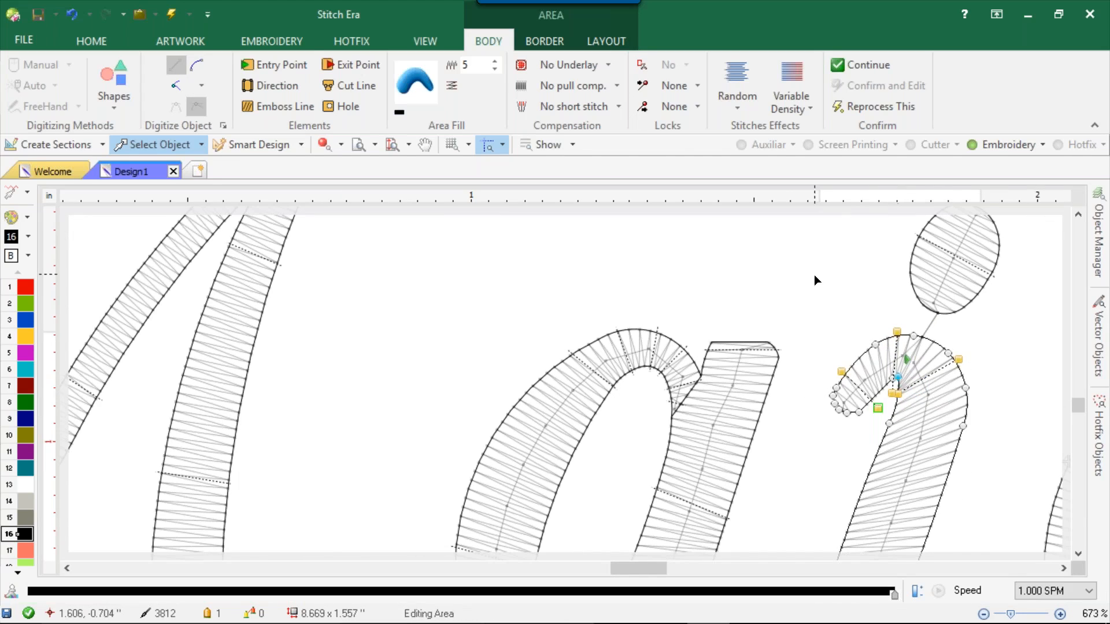
{"action": "key", "text": "Escape"}
{"action": "scroll", "coordinate": [929, 422], "scroll_direction": "down", "scroll_amount": 8}
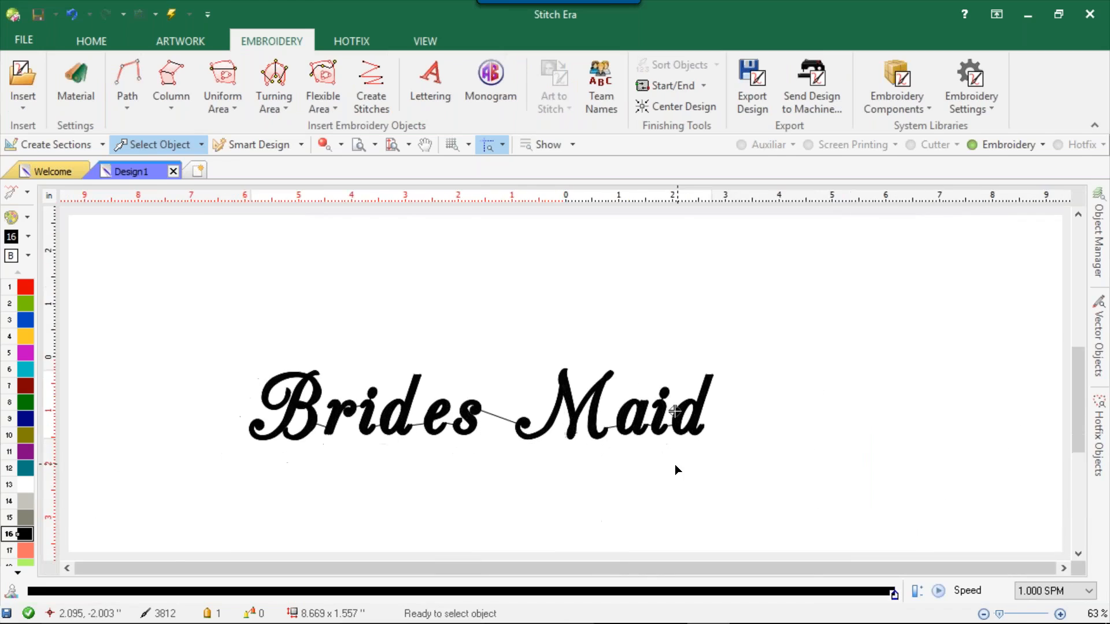
Select the whole "Brides Maid" lettering and tighten its letter spacing, trying 0.040 before settling on 0.028
{"action": "scroll", "coordinate": [675, 464], "scroll_direction": "up", "scroll_amount": 3}
{"action": "scroll", "coordinate": [677, 443], "scroll_direction": "down", "scroll_amount": 2}
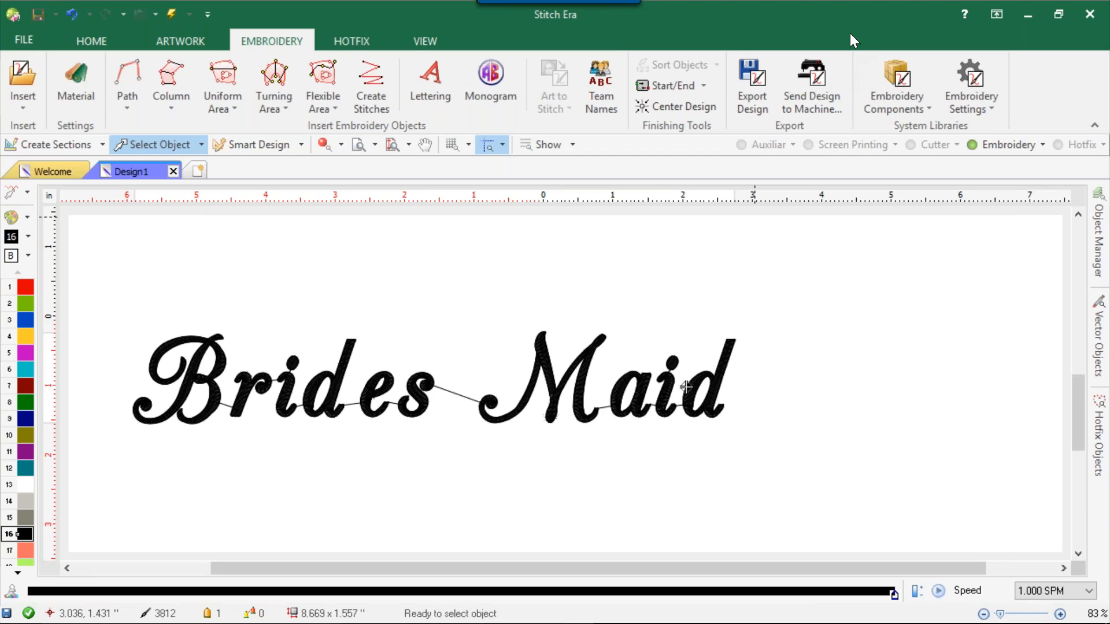
{"action": "key", "text": "minus"}
{"action": "key", "text": "minus"}
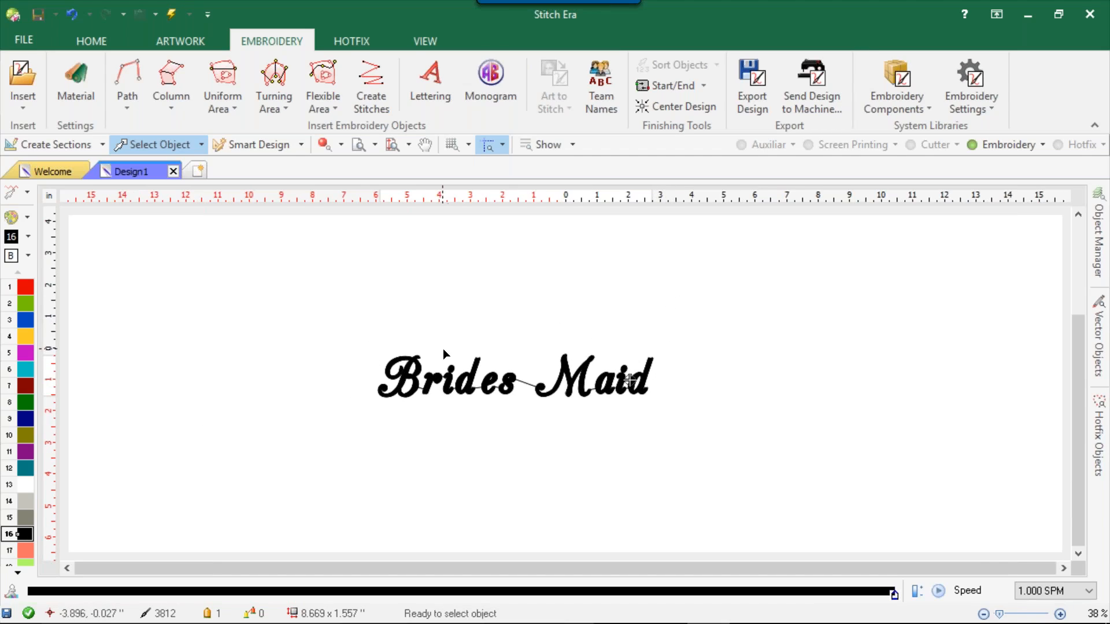
{"action": "left_click", "coordinate": [462, 385]}
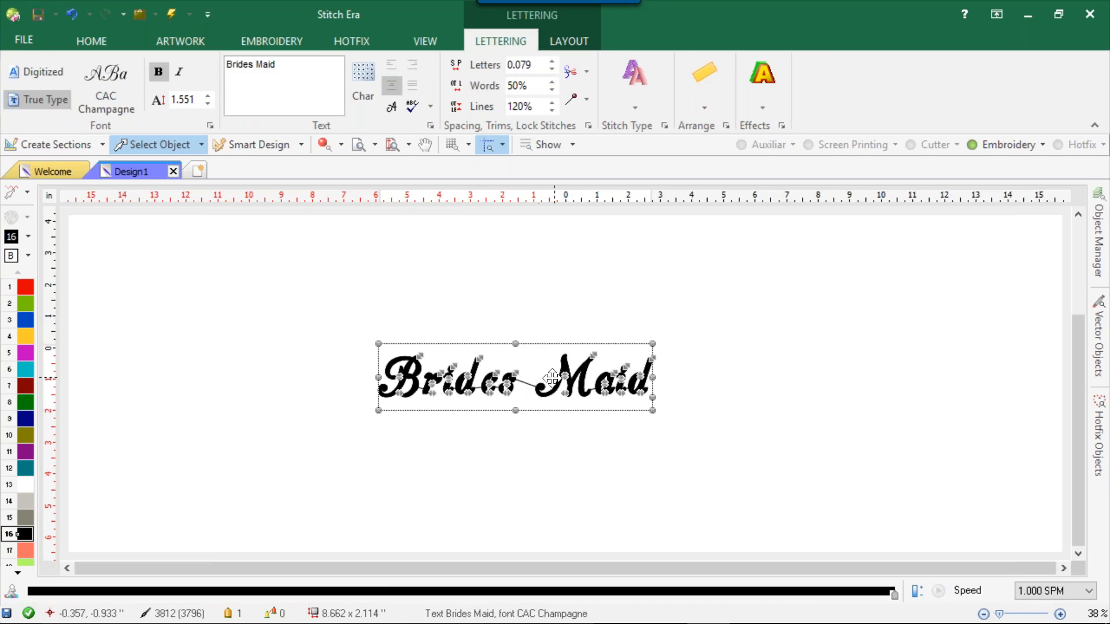
{"action": "key", "text": "plus"}
{"action": "key", "text": "plus"}
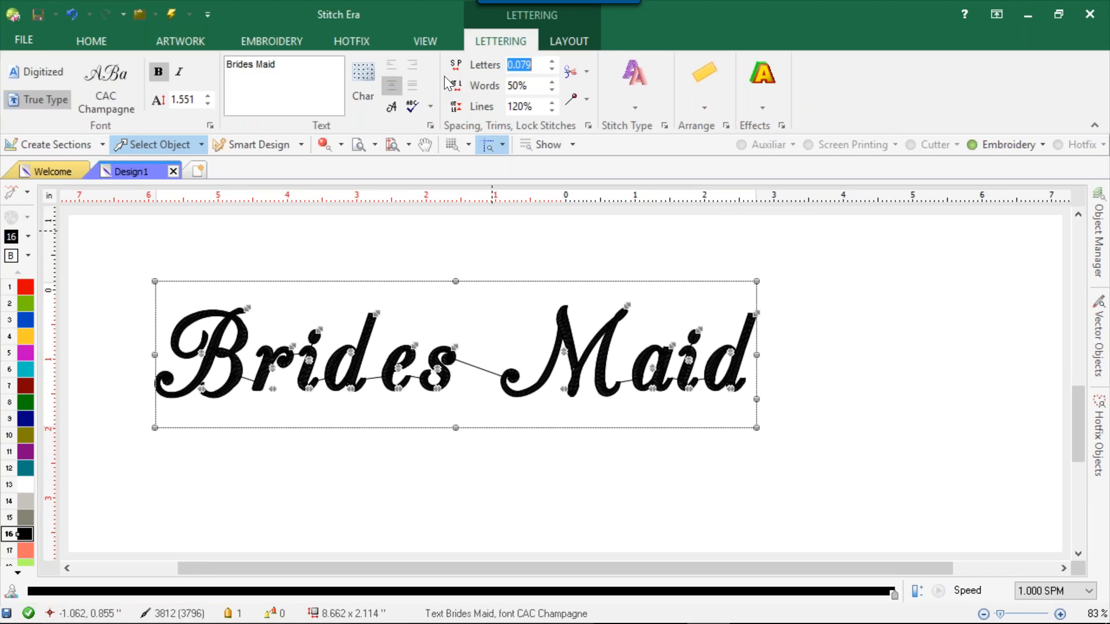
{"action": "type", "text": "0.040"}
{"action": "key", "text": "Return"}
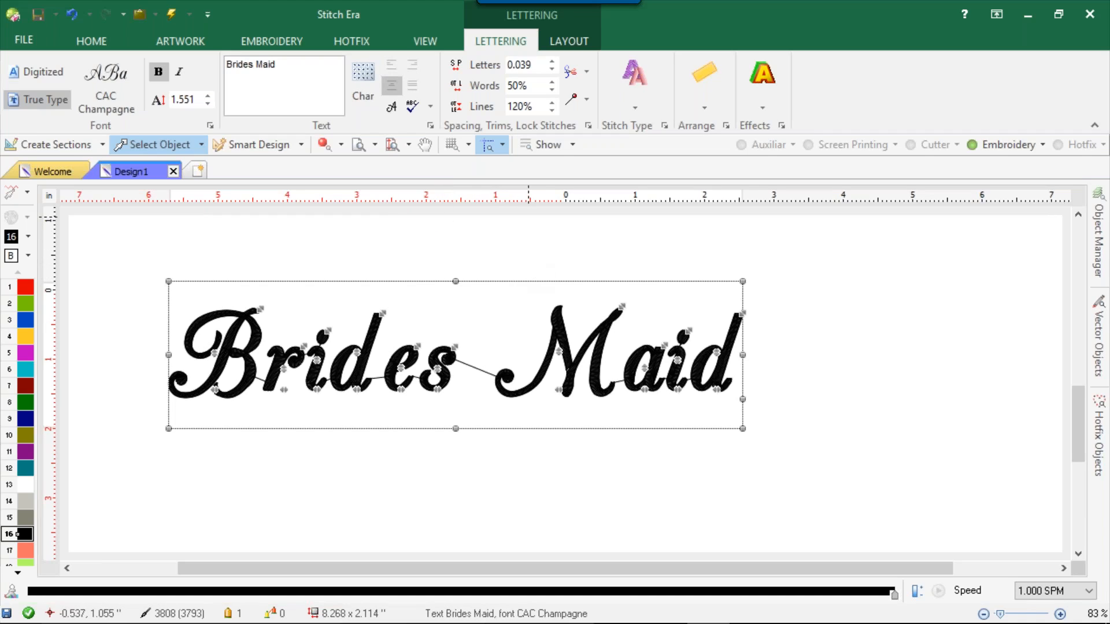
{"action": "double_click", "coordinate": [523, 65]}
{"action": "type", "text": "0.028"}
{"action": "key", "text": "Return"}
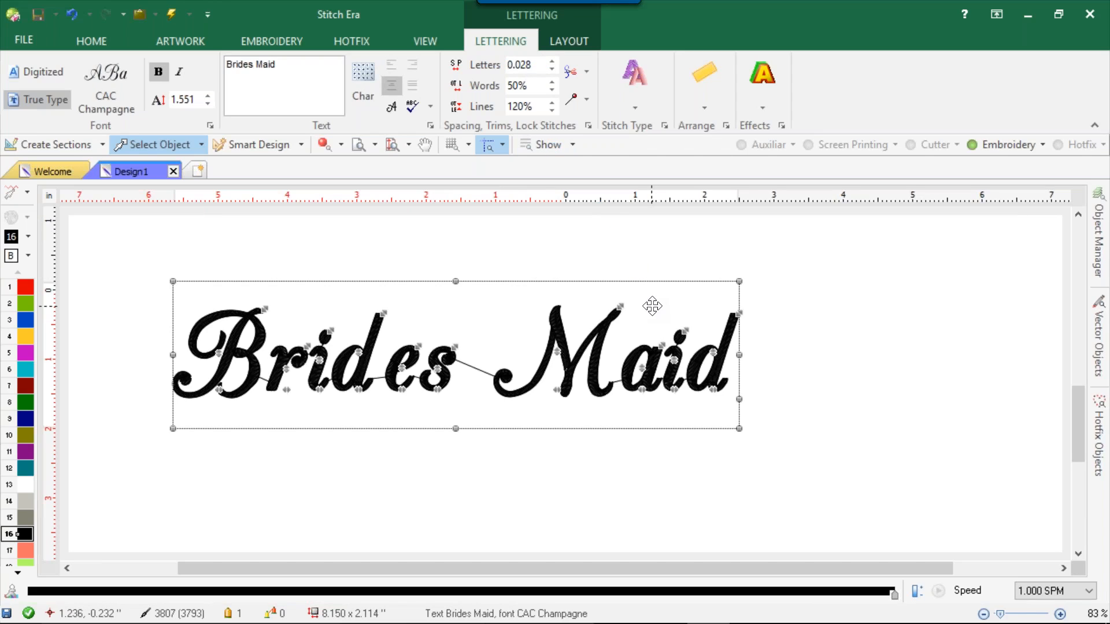
Reduce the lettering's word spacing to 25% and finally to 20%
{"action": "key", "text": "Tab"}
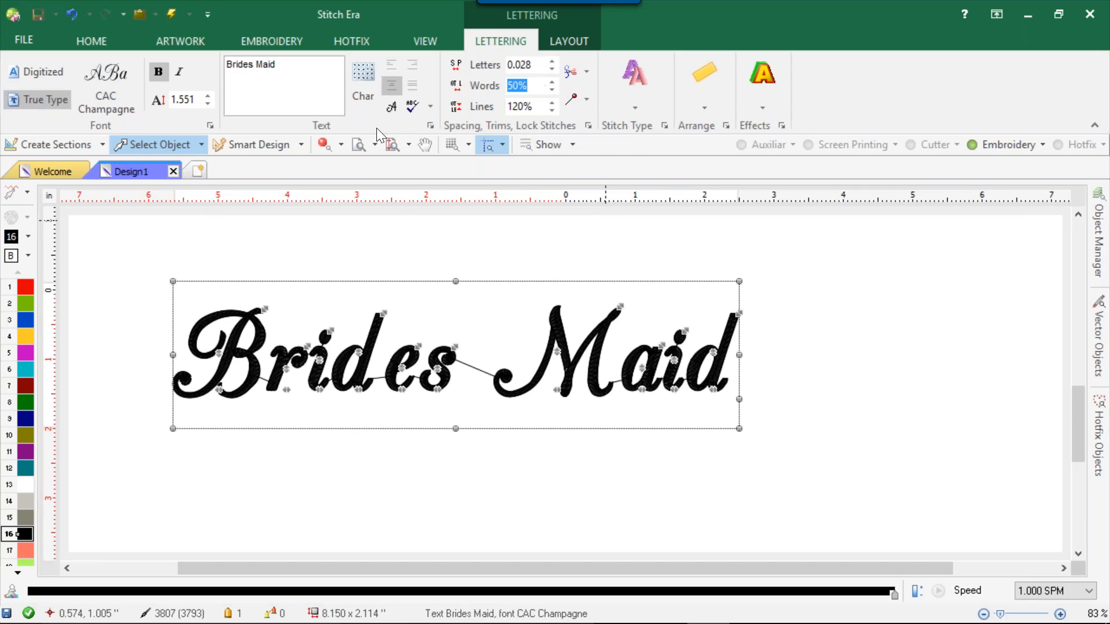
{"action": "type", "text": "25"}
{"action": "key", "text": "Return"}
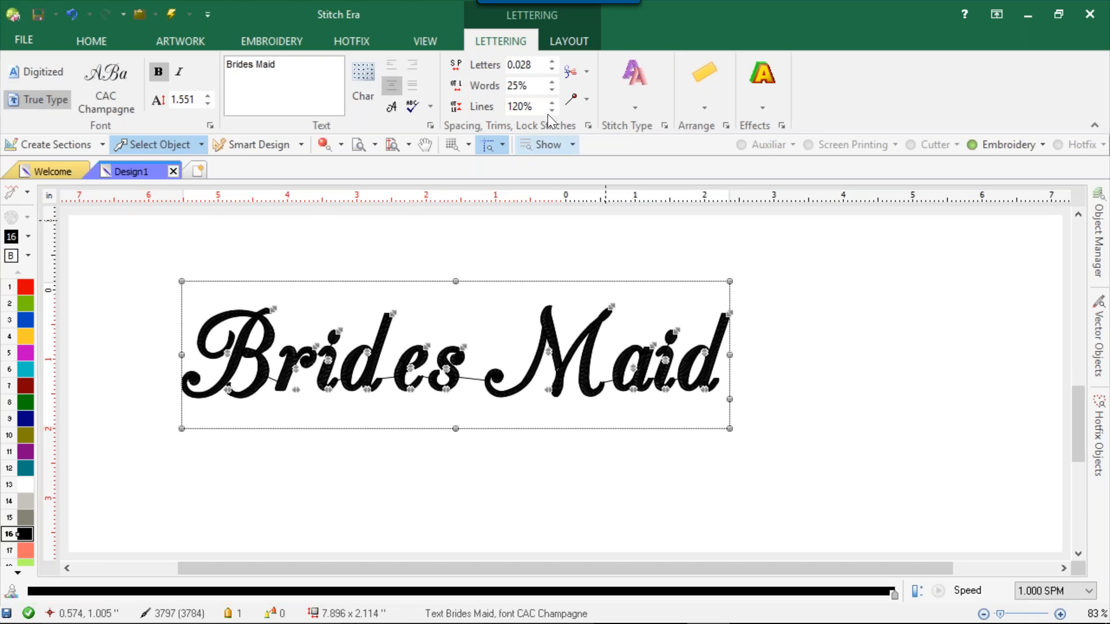
{"action": "double_click", "coordinate": [519, 81]}
{"action": "type", "text": "20"}
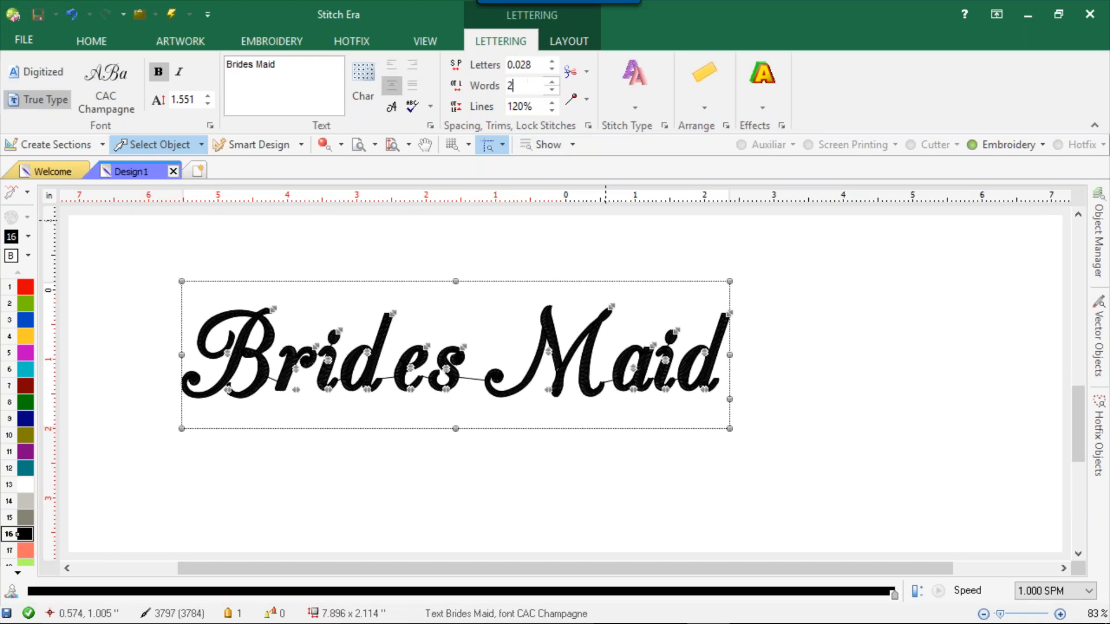
{"action": "key", "text": "Return"}
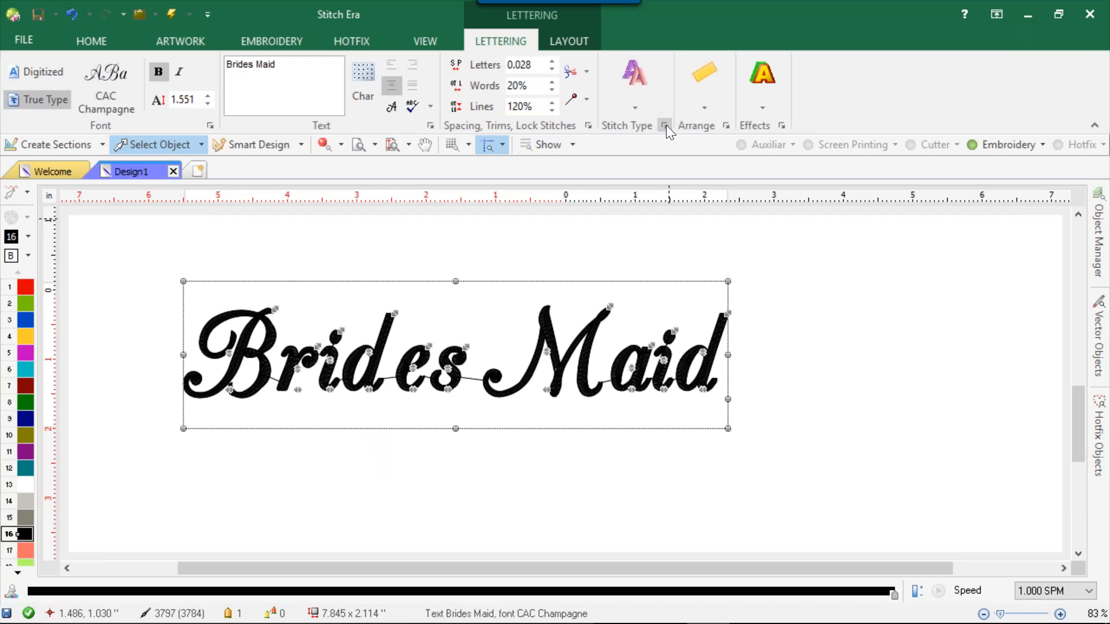
Arrange the lettering on an Upper arc, raise the middle of its baseline, reposition it, and reduce the lettering height
{"action": "left_click", "coordinate": [695, 85]}
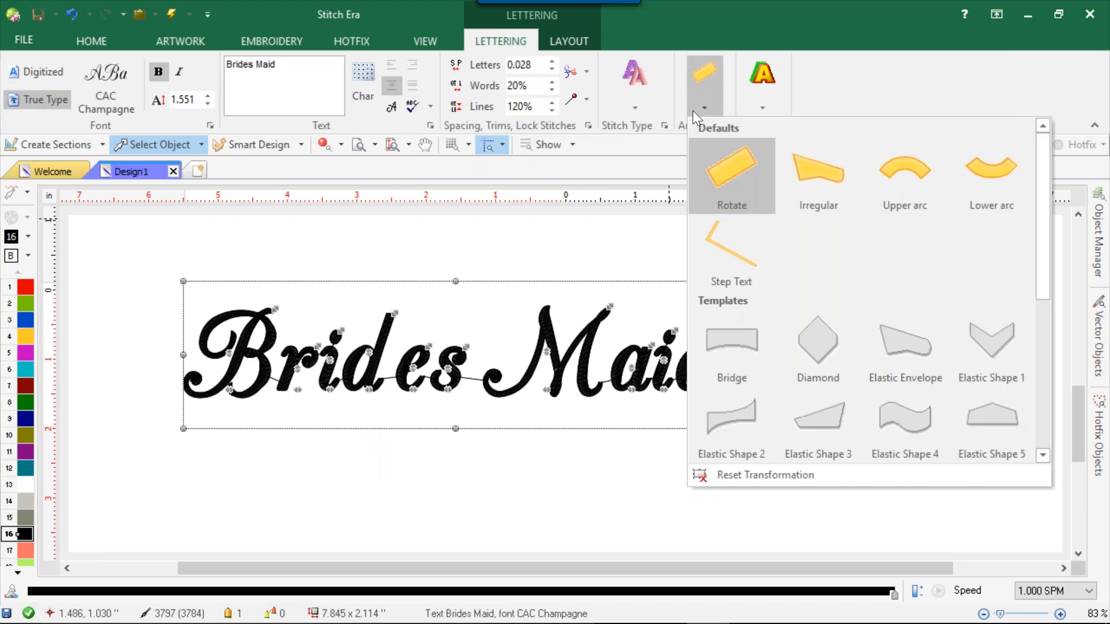
{"action": "left_click", "coordinate": [894, 189]}
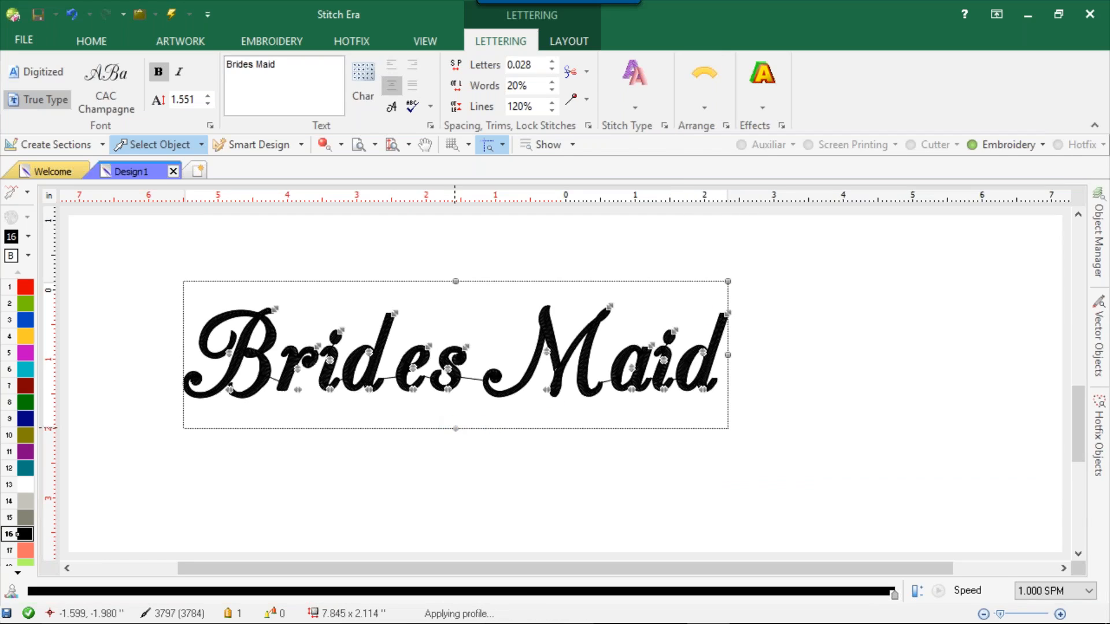
{"action": "left_click_drag", "start_coordinate": [456, 428], "coordinate": [528, 303]}
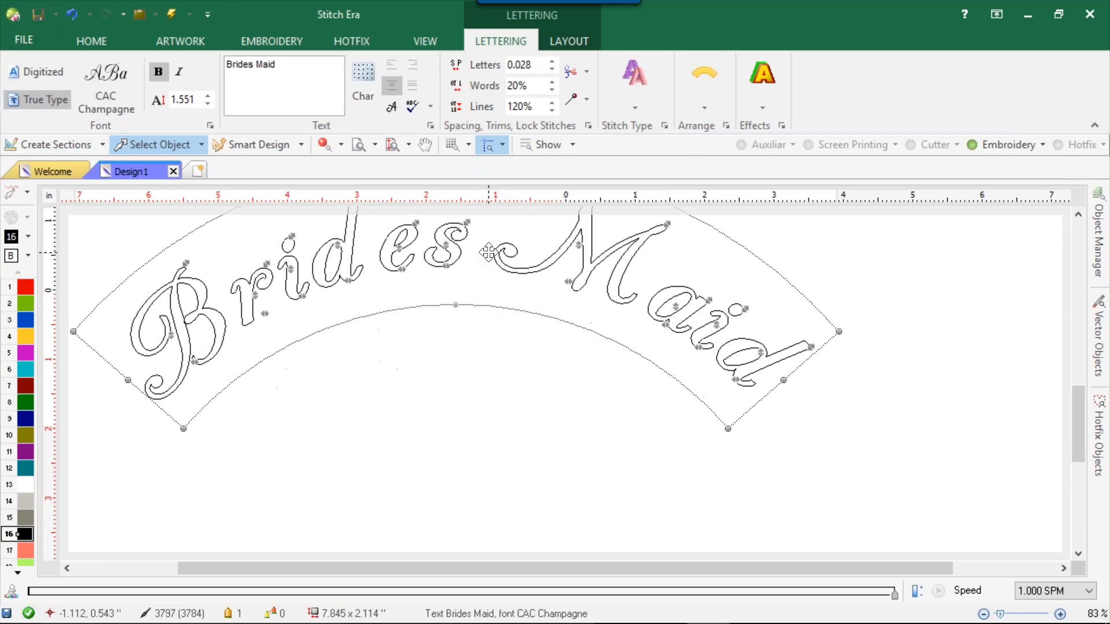
{"action": "left_click_drag", "start_coordinate": [386, 408], "coordinate": [574, 328]}
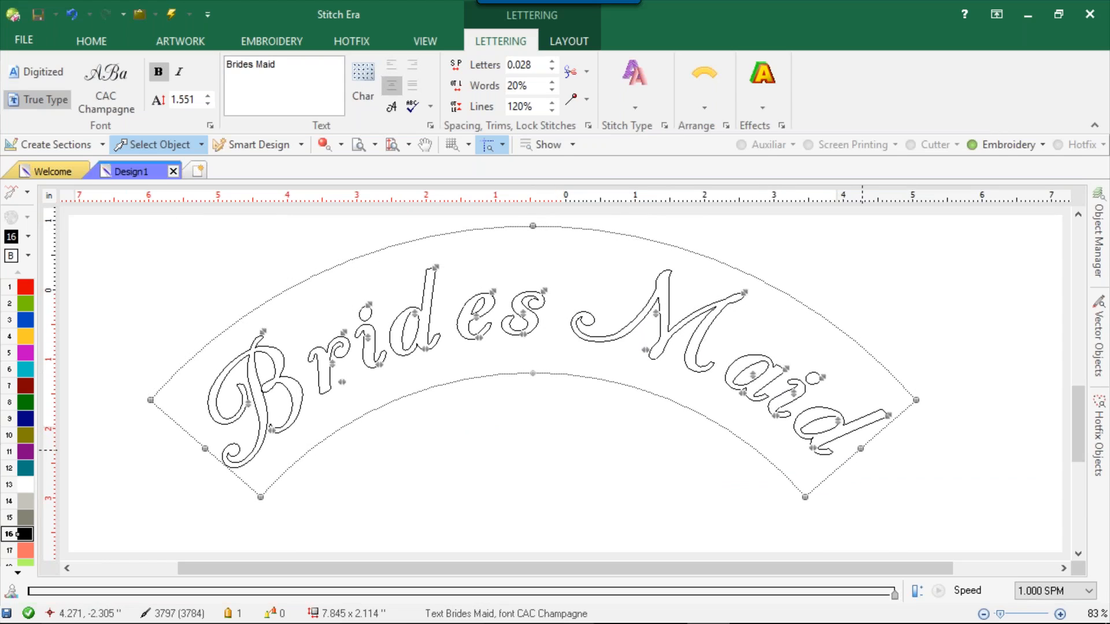
{"action": "left_click_drag", "start_coordinate": [861, 448], "coordinate": [761, 366]}
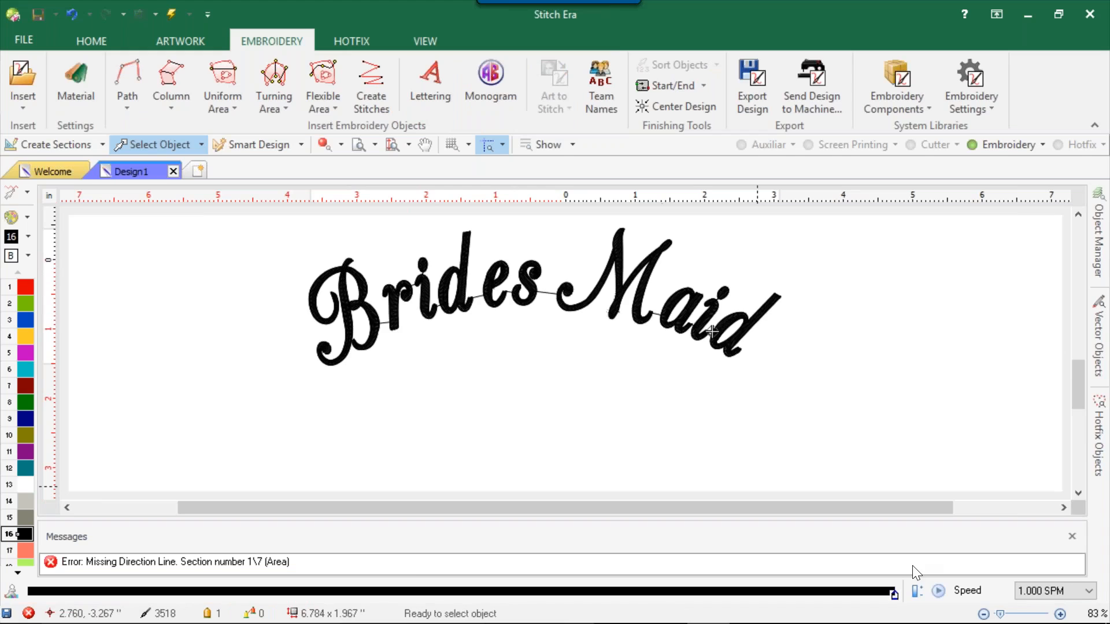
Locate the area reported with a missing direction line and examine where the middle strokes of the "M" meet
{"action": "double_click", "coordinate": [146, 560]}
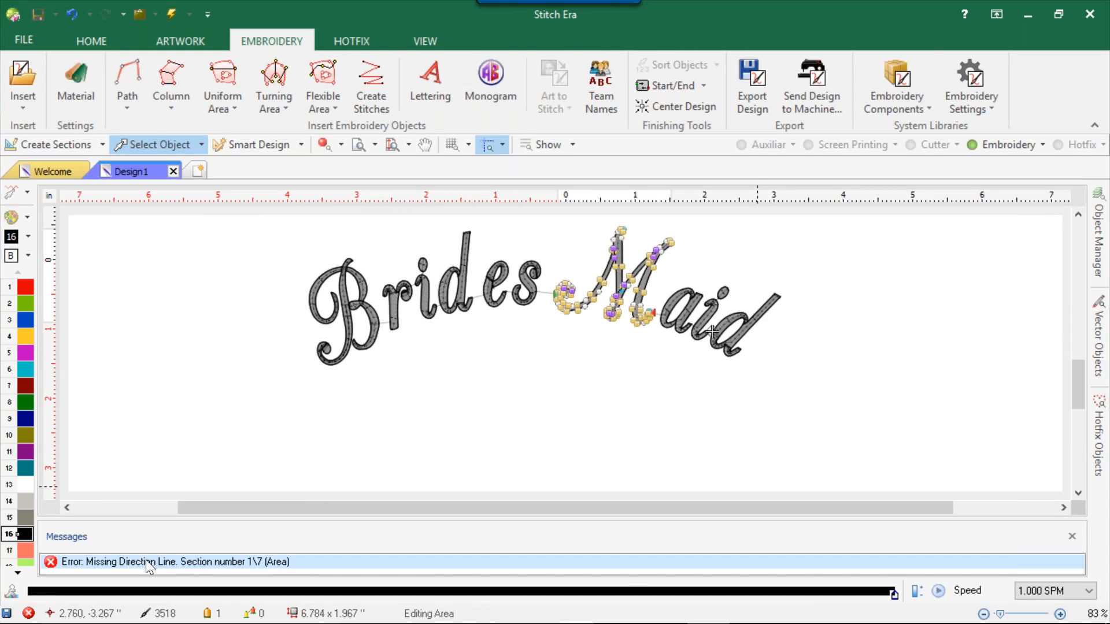
{"action": "left_click", "coordinate": [409, 411]}
{"action": "scroll", "coordinate": [612, 283], "scroll_direction": "up", "scroll_amount": 5}
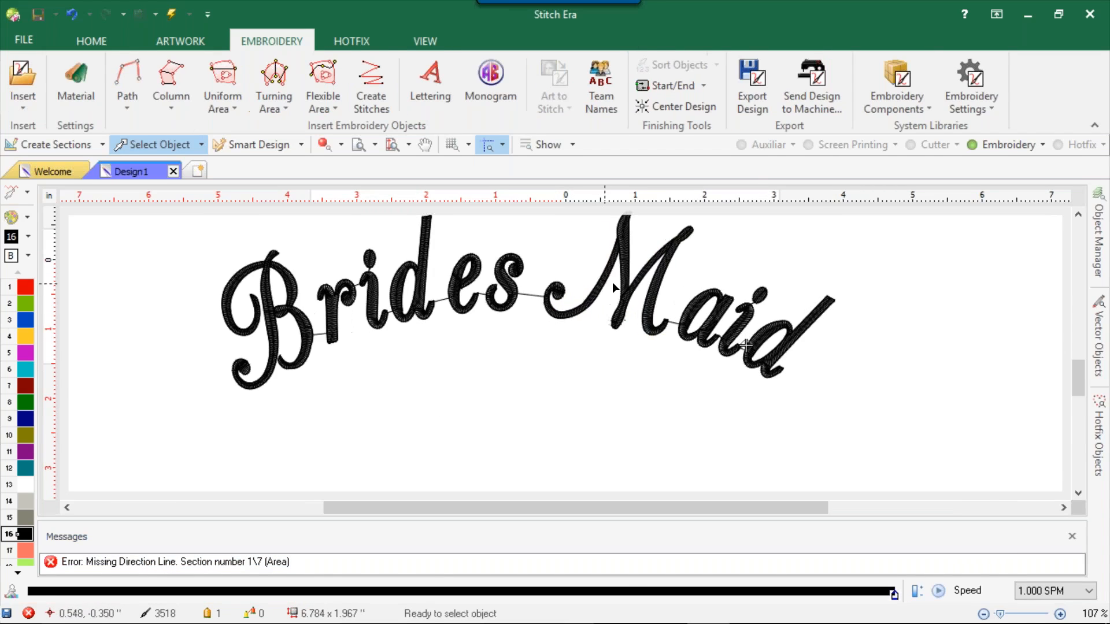
{"action": "double_click", "coordinate": [209, 562]}
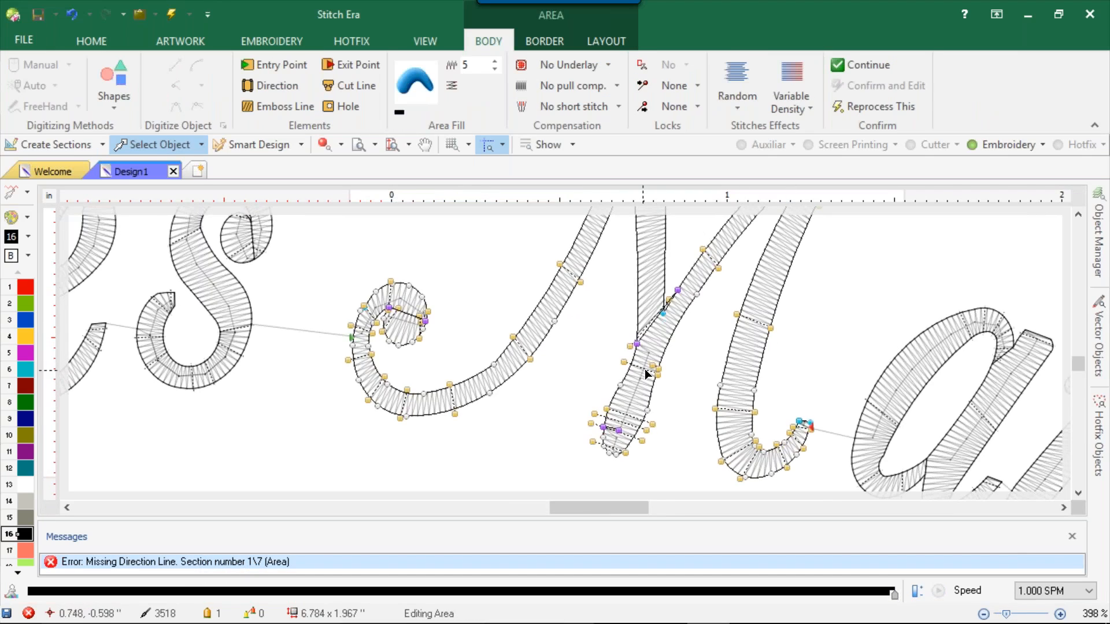
{"action": "left_click", "coordinate": [685, 361]}
{"action": "scroll", "coordinate": [660, 360], "scroll_direction": "up", "scroll_amount": 5}
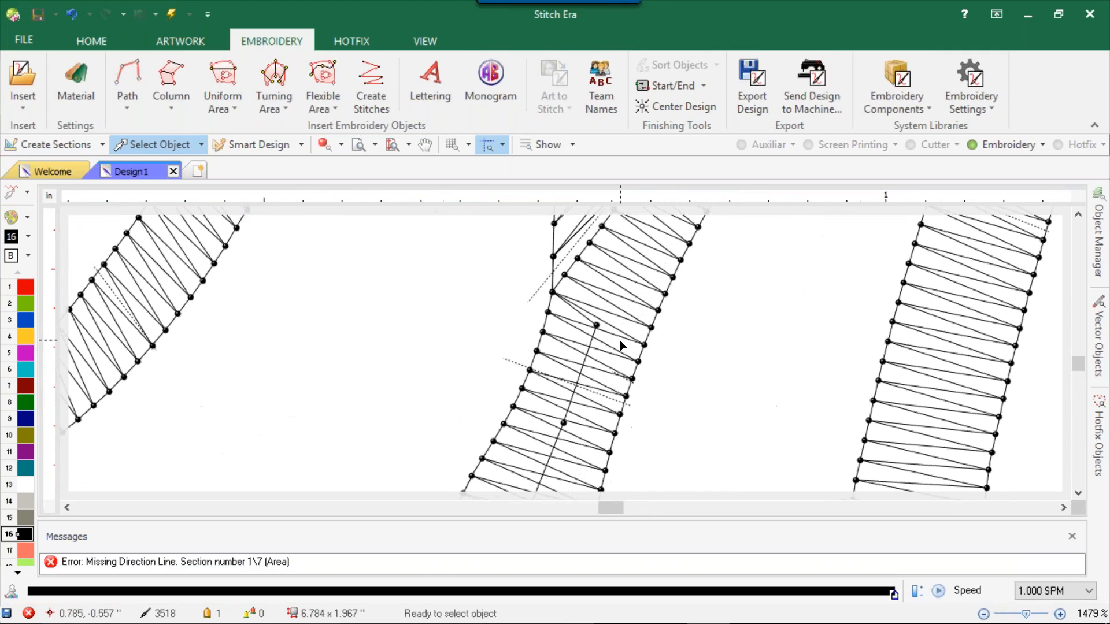
Open the "M" for editing and realign the direction lines at and just below the junction of its middle strokes
{"action": "left_click", "coordinate": [619, 346]}
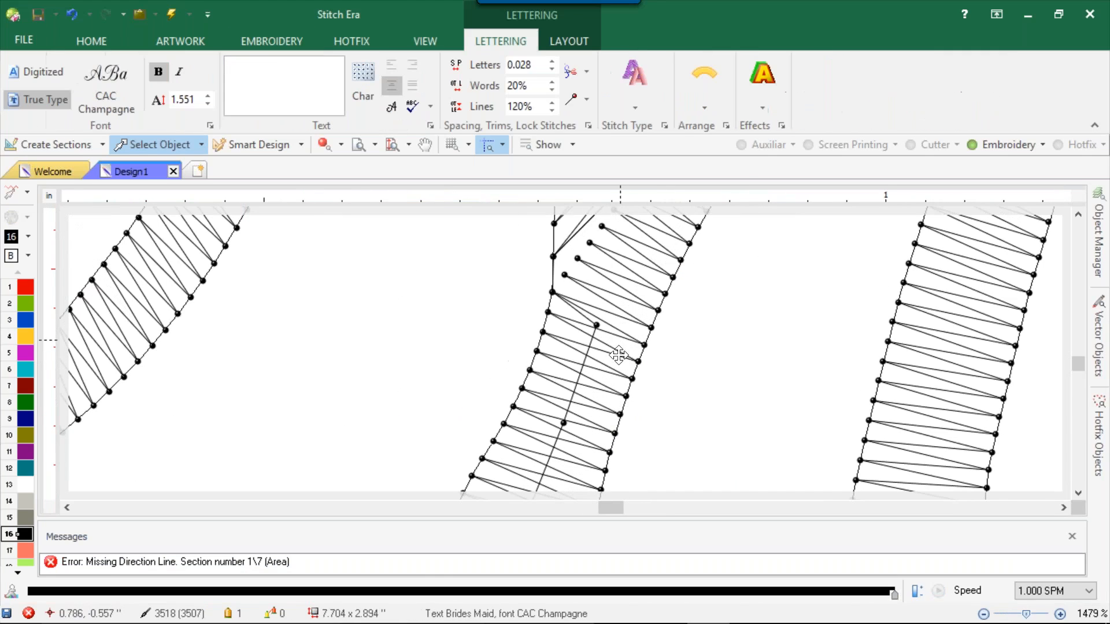
{"action": "double_click", "coordinate": [579, 333]}
{"action": "left_click_drag", "start_coordinate": [612, 372], "coordinate": [510, 324]}
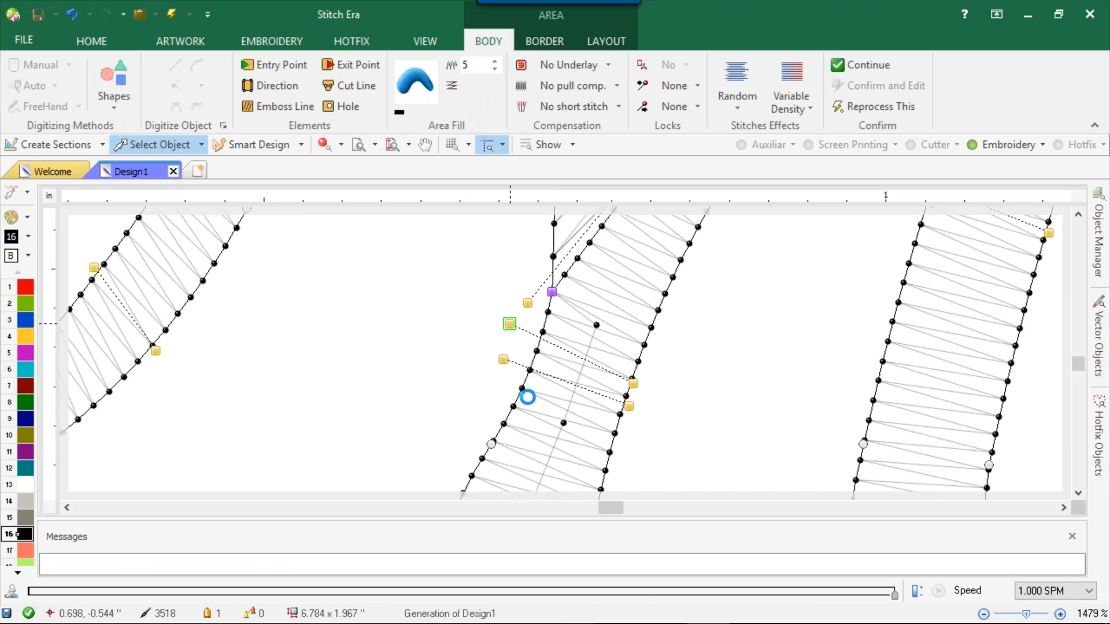
{"action": "scroll", "coordinate": [518, 406], "scroll_direction": "down", "scroll_amount": 3}
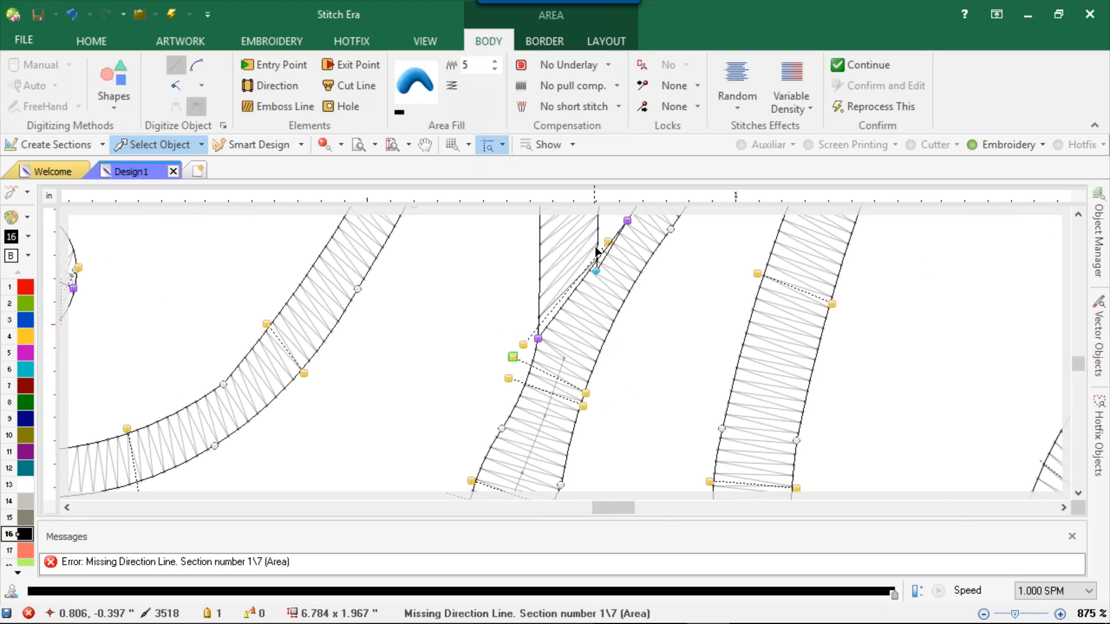
{"action": "left_click_drag", "start_coordinate": [610, 241], "coordinate": [609, 227]}
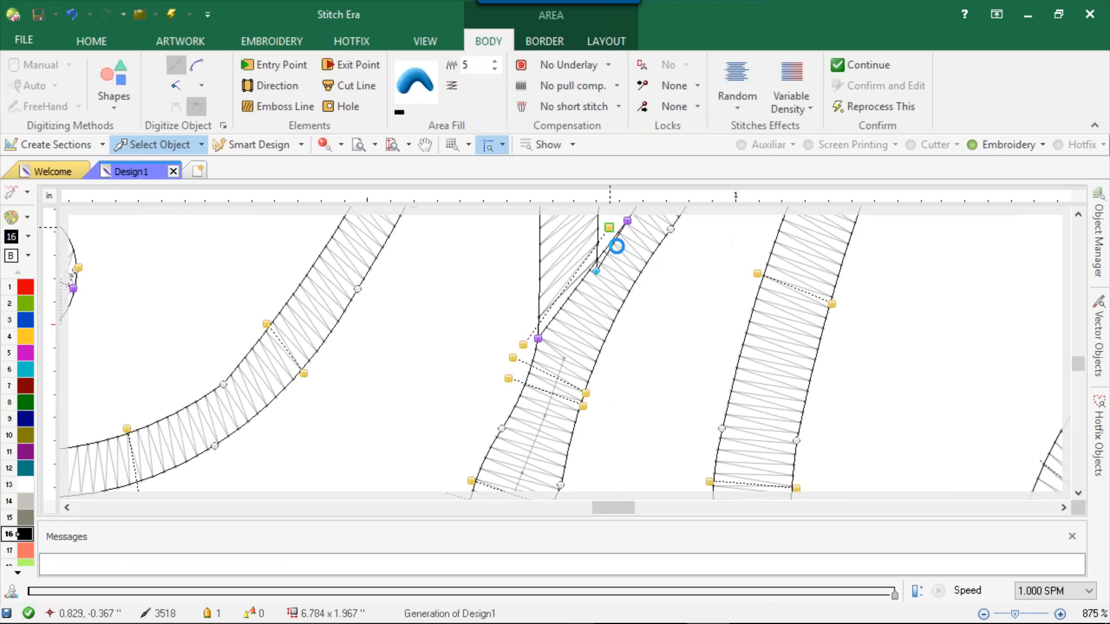
{"action": "scroll", "coordinate": [611, 328], "scroll_direction": "down", "scroll_amount": 8}
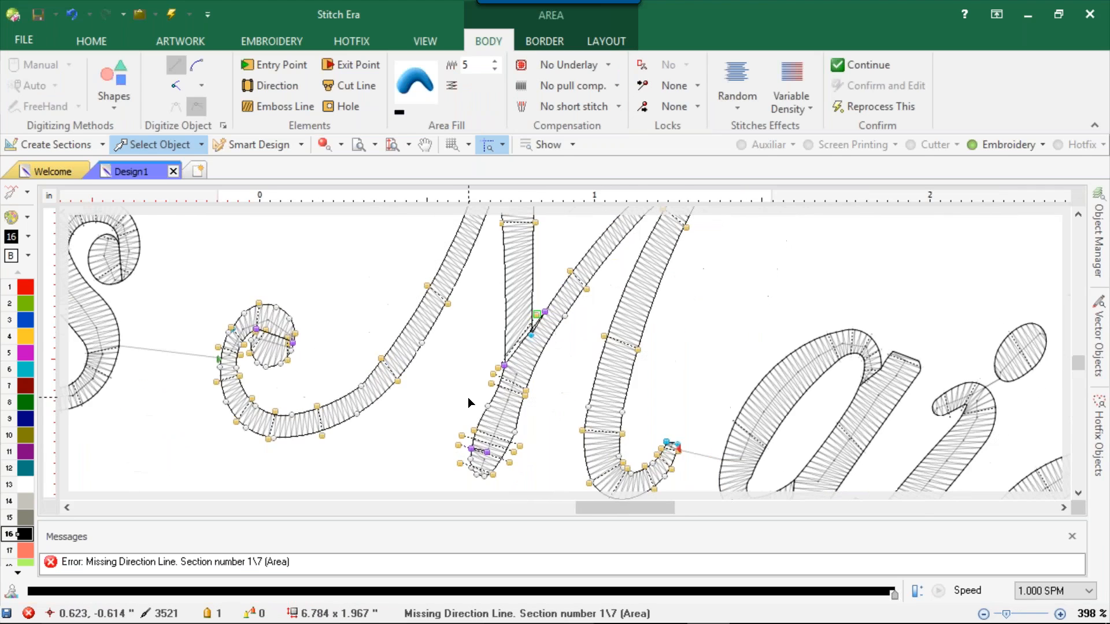
Tilt the direction line across the upper part of the thick middle stroke of the "M" and finish editing
{"action": "scroll", "coordinate": [533, 270], "scroll_direction": "up", "scroll_amount": 6}
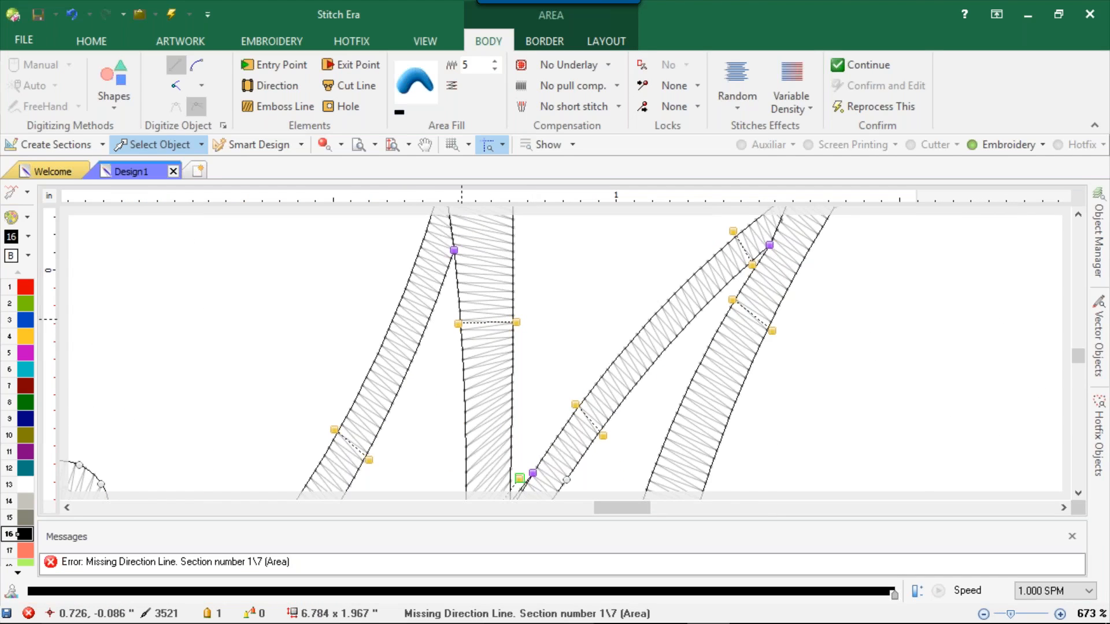
{"action": "left_click_drag", "start_coordinate": [458, 323], "coordinate": [455, 340]}
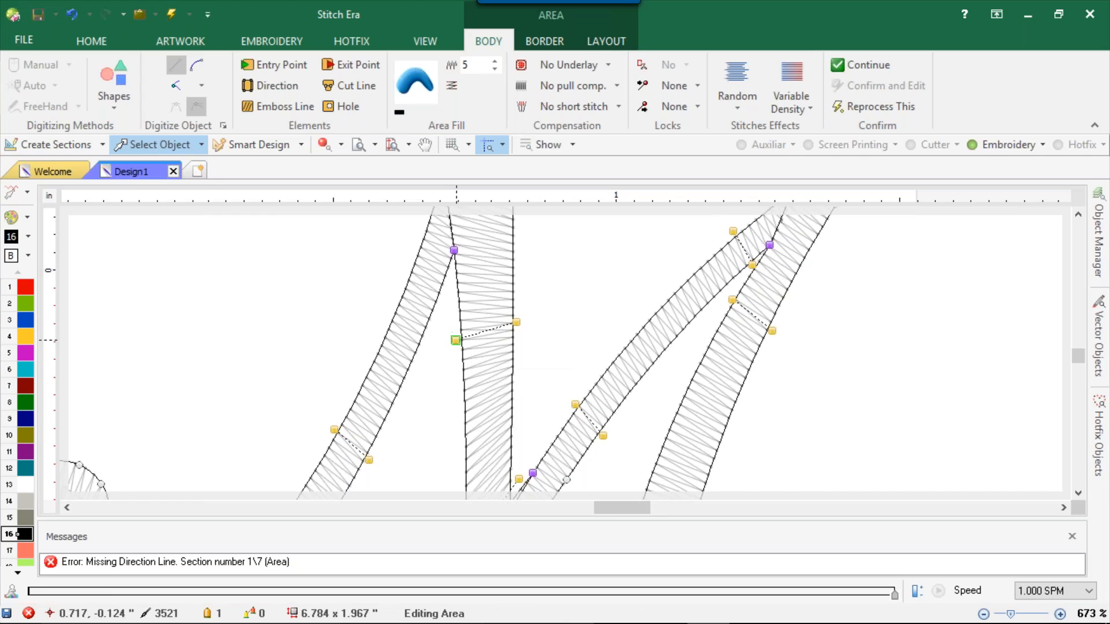
{"action": "scroll", "coordinate": [601, 295], "scroll_direction": "down", "scroll_amount": 4}
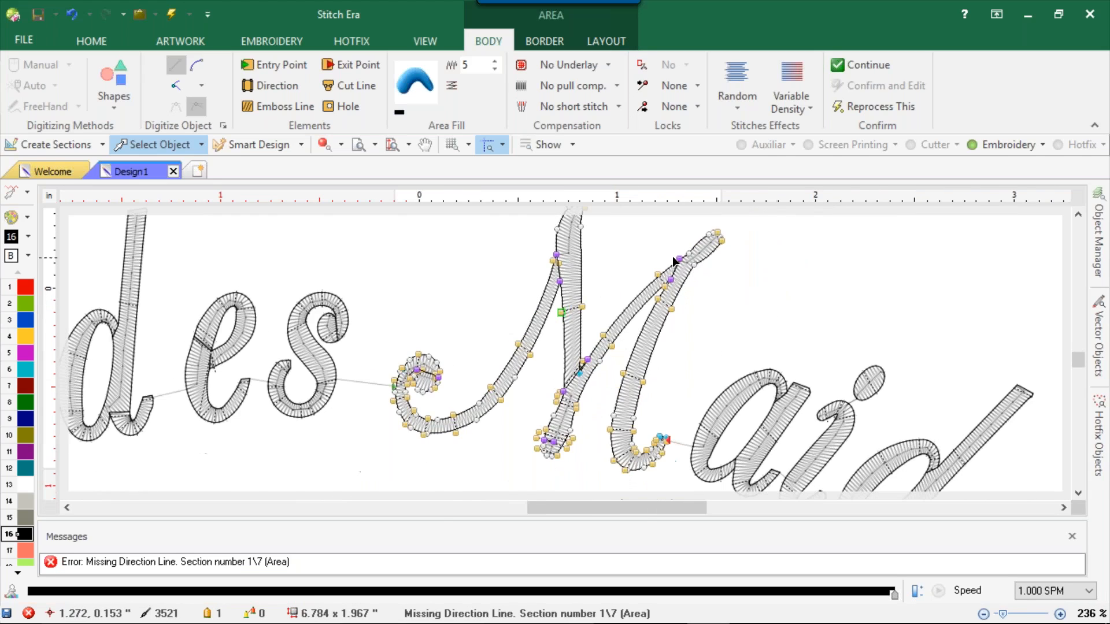
{"action": "scroll", "coordinate": [668, 252], "scroll_direction": "down", "scroll_amount": 4}
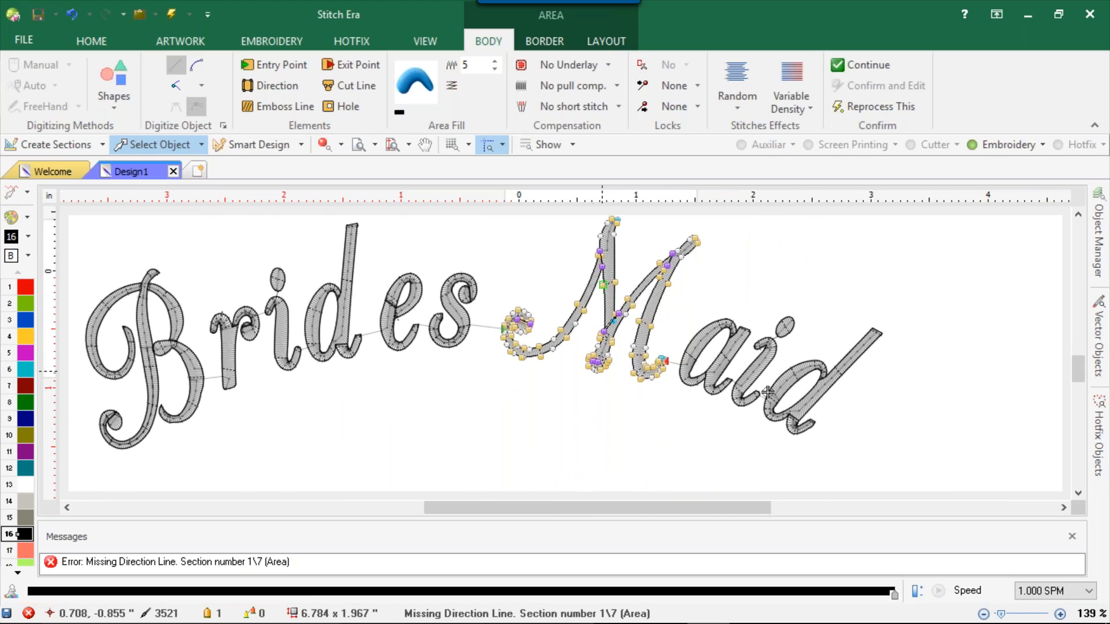
{"action": "scroll", "coordinate": [616, 367], "scroll_direction": "up", "scroll_amount": 3}
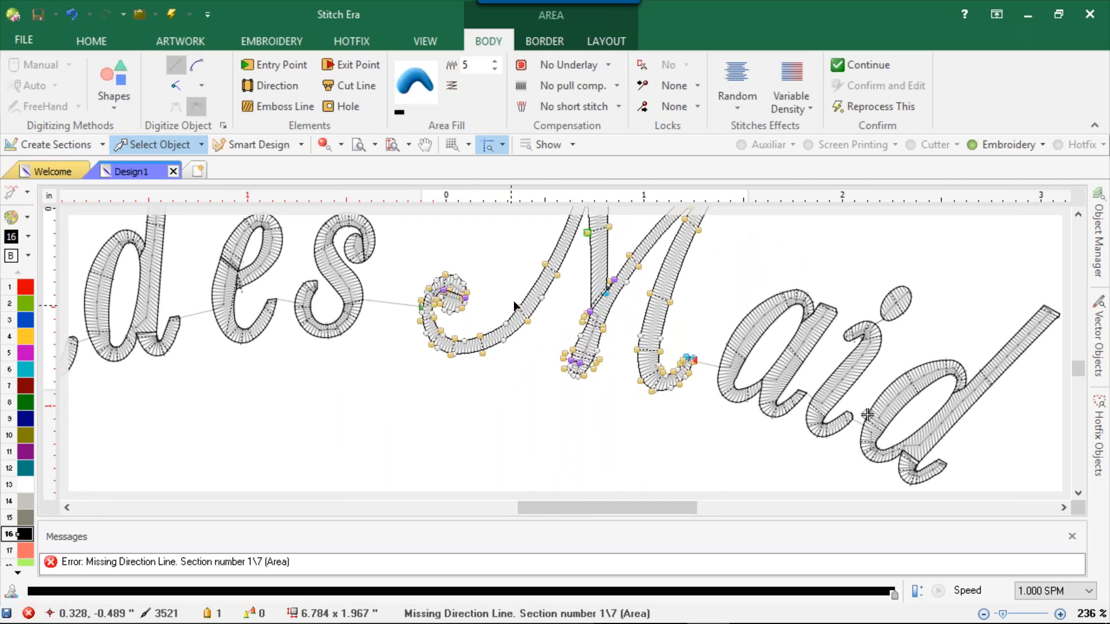
{"action": "left_click", "coordinate": [537, 394]}
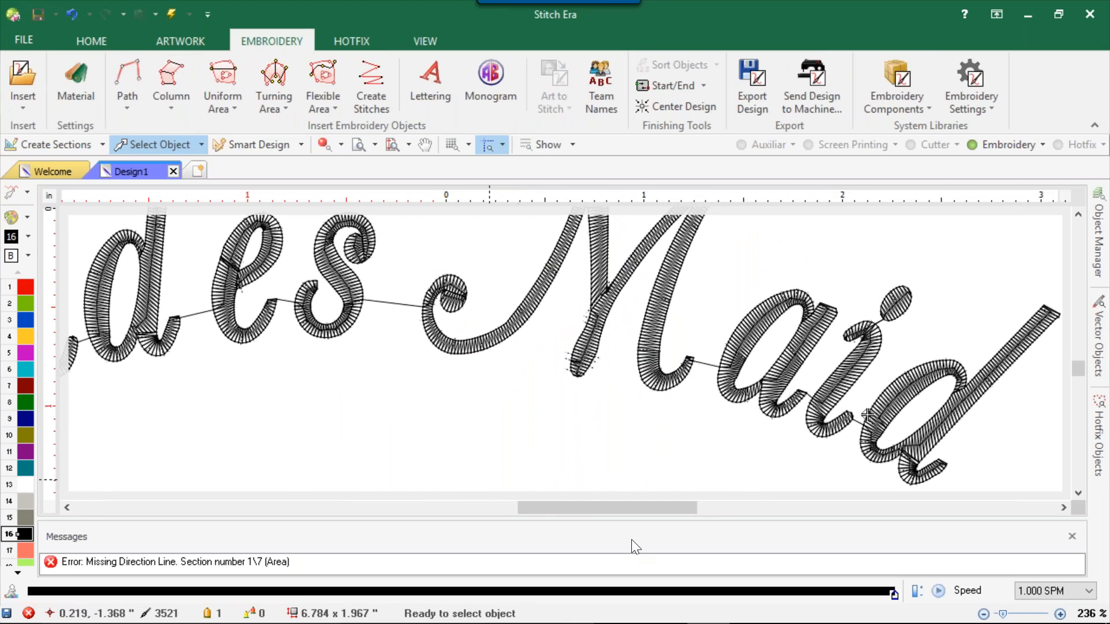
{"action": "scroll", "coordinate": [640, 375], "scroll_direction": "down", "scroll_amount": 3}
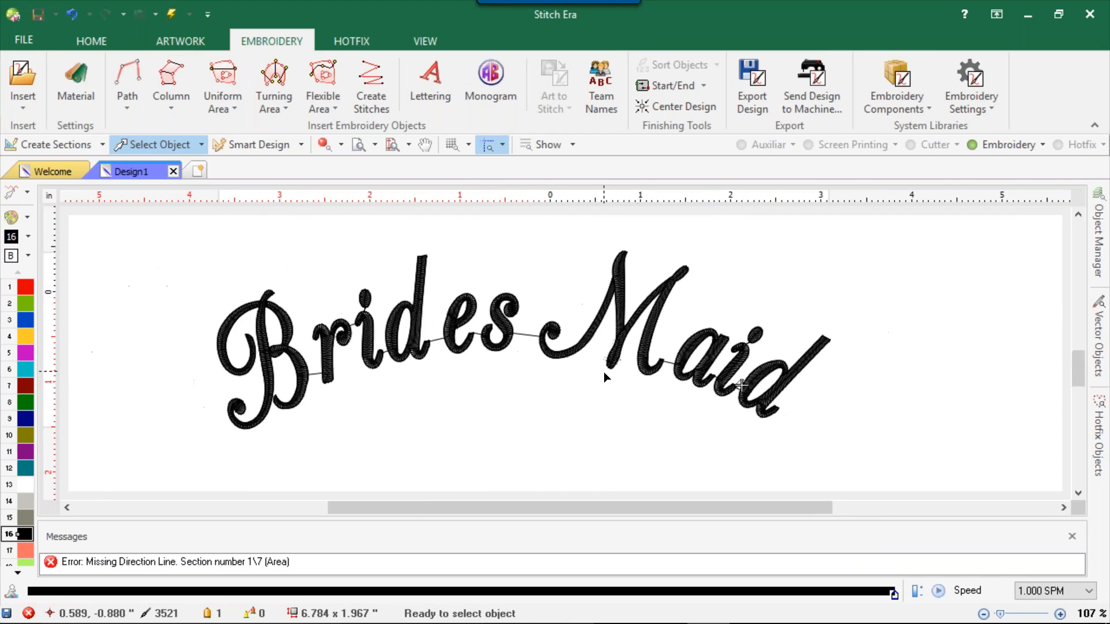
Examine the stitching of the arched "Brides Maid" lettering up close, around the "e", the "s" and the "M"
{"action": "scroll", "coordinate": [603, 372], "scroll_direction": "down", "scroll_amount": 2}
{"action": "scroll", "coordinate": [418, 383], "scroll_direction": "up", "scroll_amount": 2}
{"action": "scroll", "coordinate": [419, 383], "scroll_direction": "up", "scroll_amount": 1}
{"action": "scroll", "coordinate": [439, 373], "scroll_direction": "down", "scroll_amount": 2}
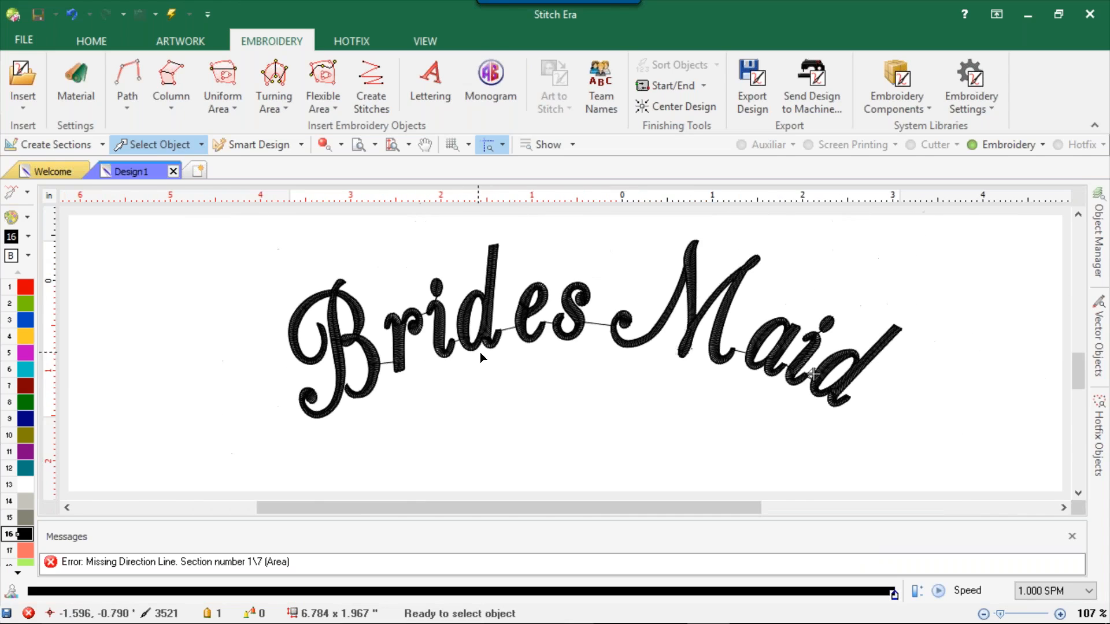
{"action": "scroll", "coordinate": [496, 304], "scroll_direction": "up", "scroll_amount": 3}
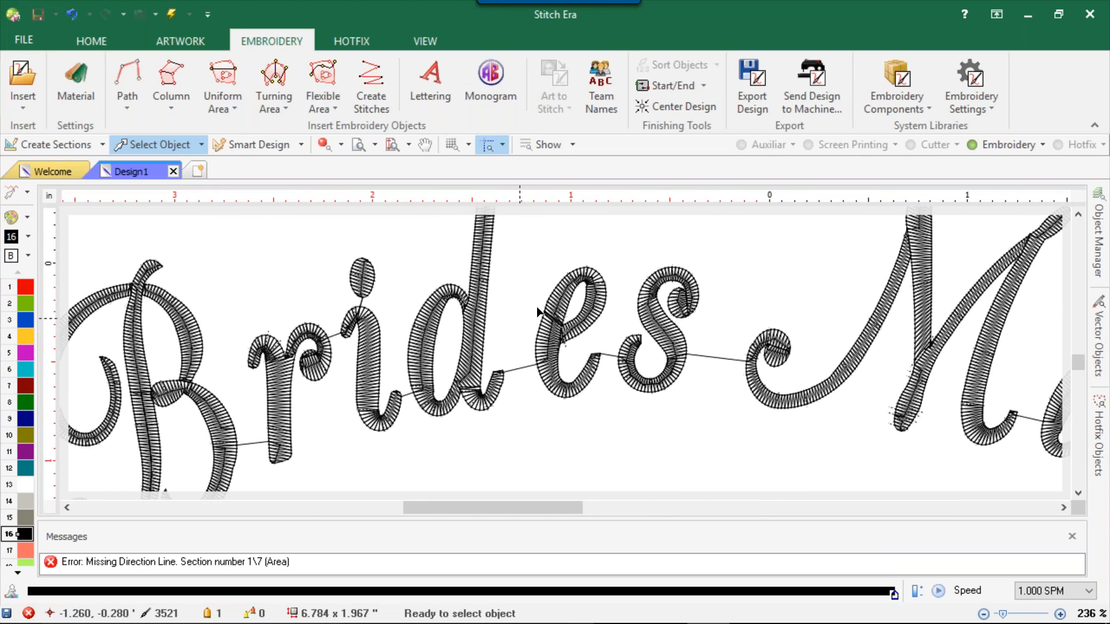
{"action": "left_click", "coordinate": [439, 80]}
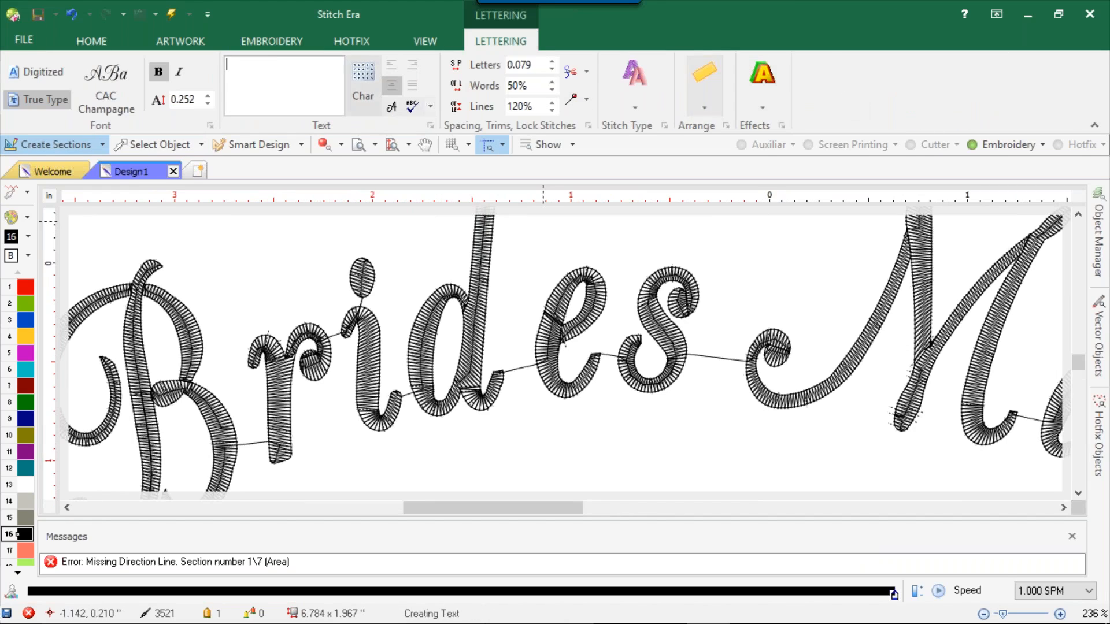
{"action": "left_click", "coordinate": [176, 41]}
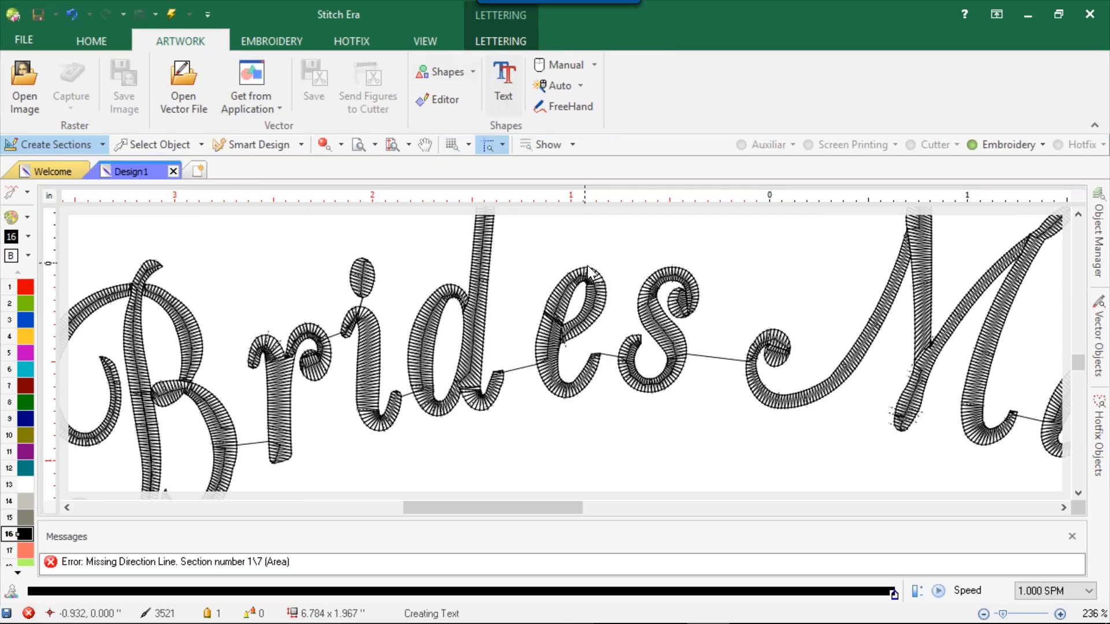
{"action": "scroll", "coordinate": [589, 272], "scroll_direction": "down", "scroll_amount": 3}
{"action": "scroll", "coordinate": [607, 318], "scroll_direction": "up", "scroll_amount": 5}
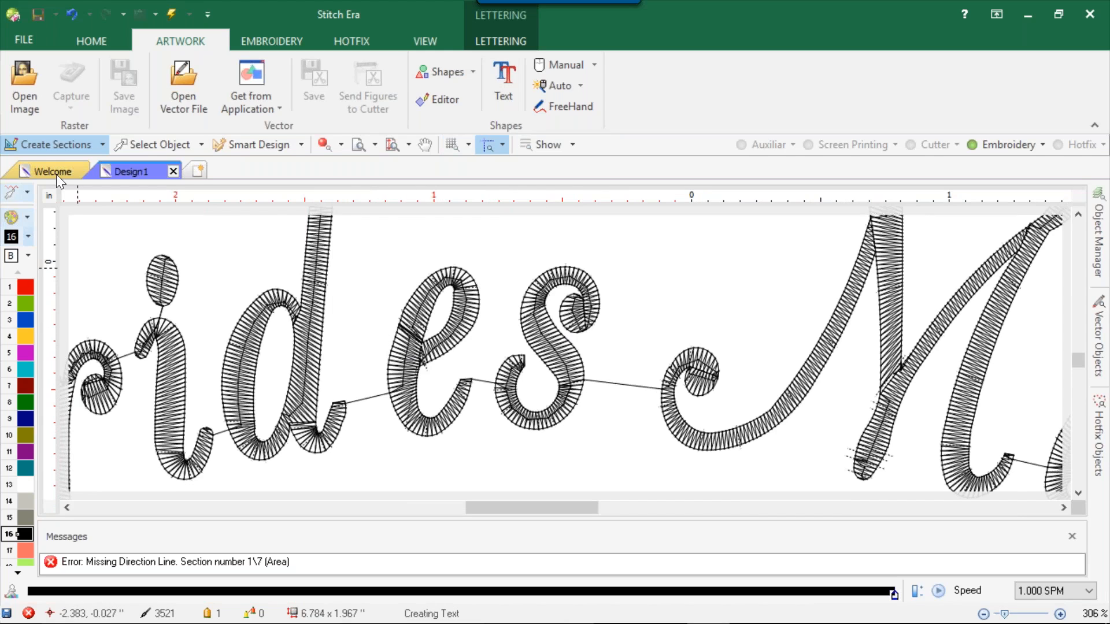
Open the lettering for editing and move the "e" and "s" of "Brides" individually closer to the "d"
{"action": "left_click", "coordinate": [137, 144]}
{"action": "left_click", "coordinate": [421, 341]}
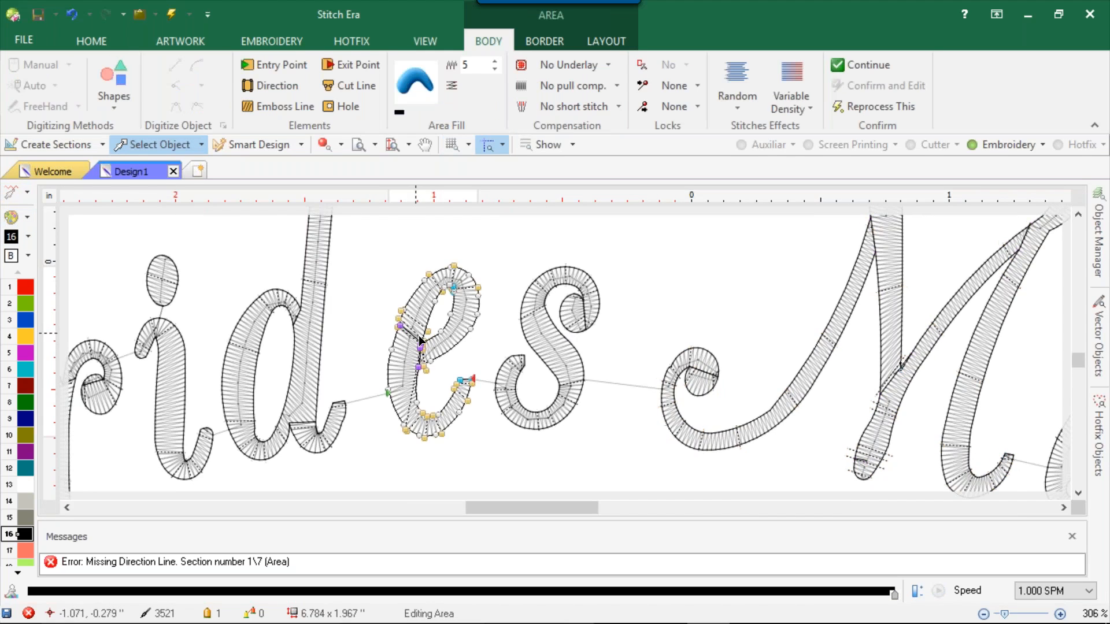
{"action": "left_click", "coordinate": [362, 323]}
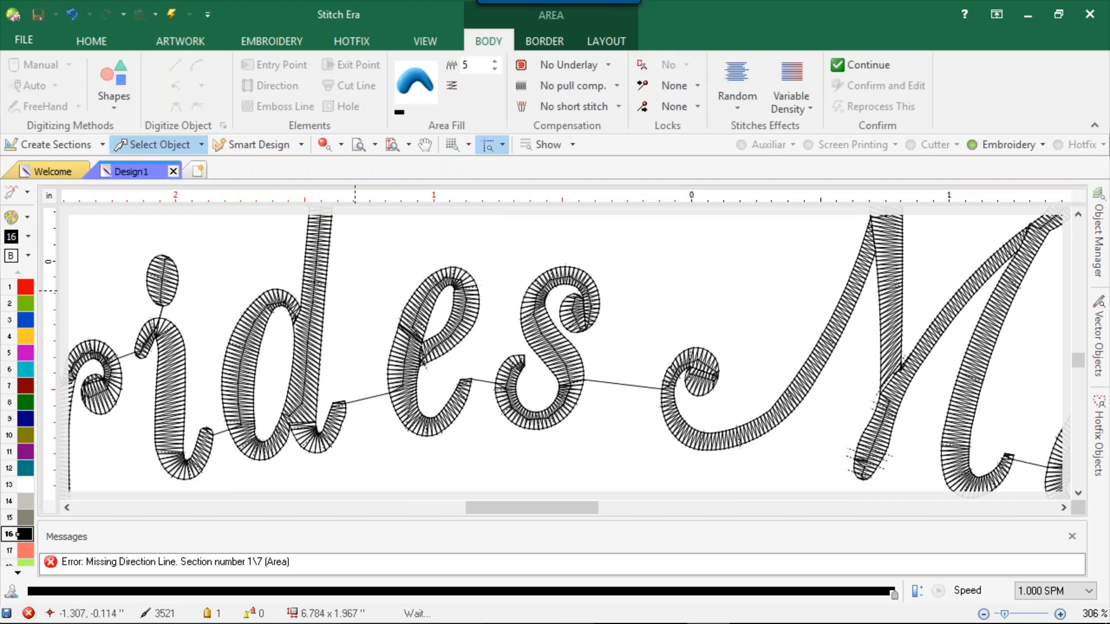
{"action": "left_click", "coordinate": [432, 410]}
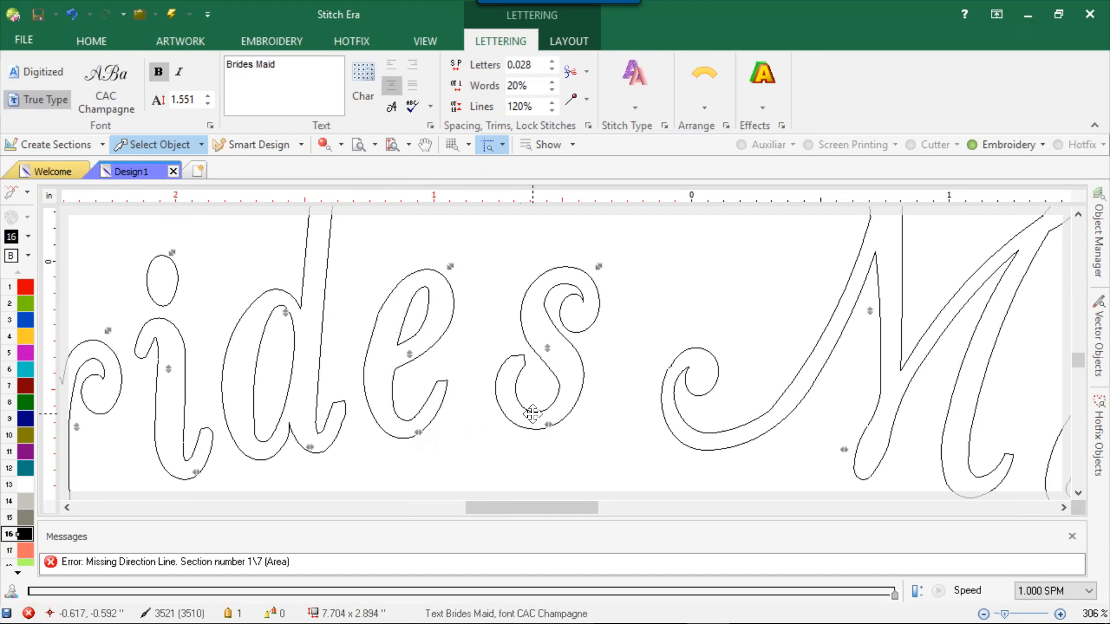
{"action": "left_click_drag", "start_coordinate": [547, 418], "coordinate": [484, 423]}
{"action": "scroll", "coordinate": [485, 423], "scroll_direction": "down", "scroll_amount": 4}
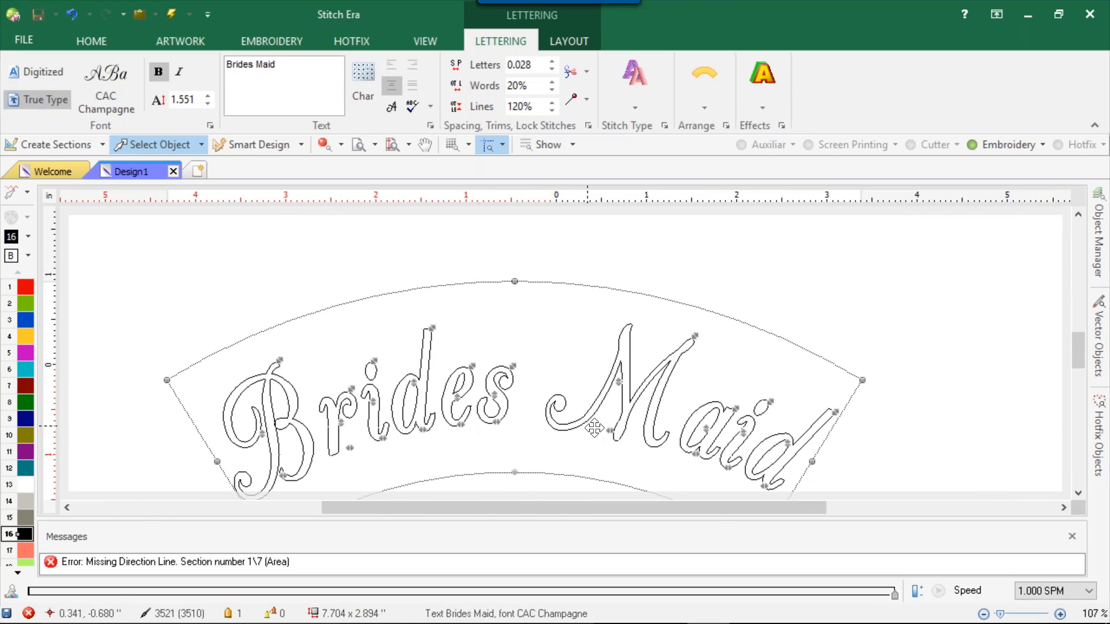
Move the "a" of "Maid" slightly closer to the "M"
{"action": "scroll", "coordinate": [708, 454], "scroll_direction": "up", "scroll_amount": 1}
{"action": "scroll", "coordinate": [708, 455], "scroll_direction": "up", "scroll_amount": 4}
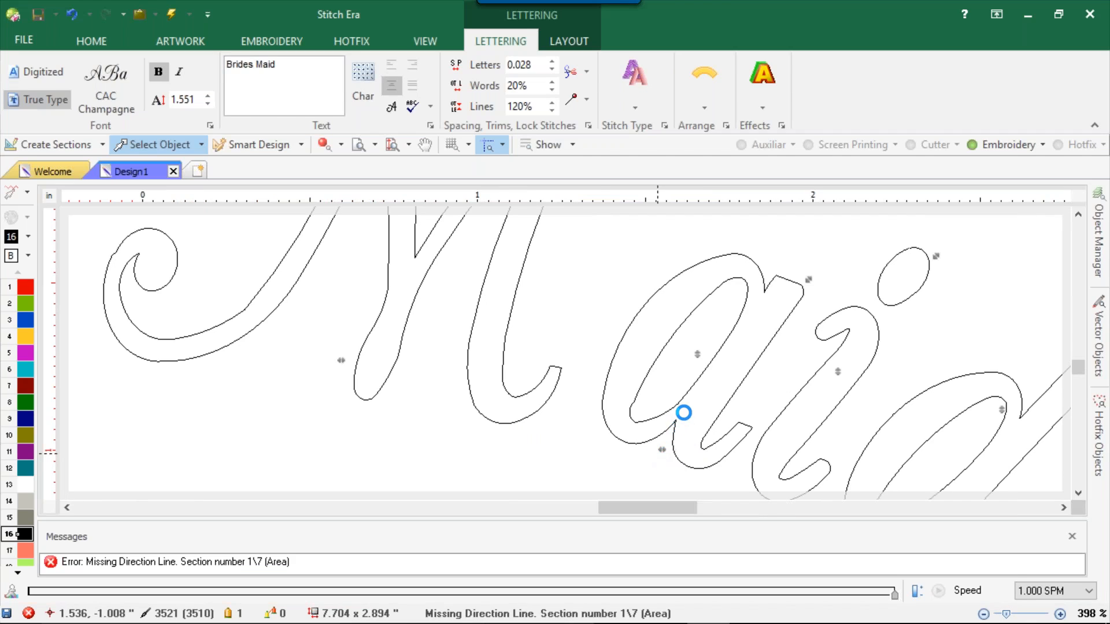
{"action": "left_click", "coordinate": [856, 464]}
{"action": "left_click_drag", "start_coordinate": [661, 448], "coordinate": [641, 446]}
{"action": "scroll", "coordinate": [641, 446], "scroll_direction": "down", "scroll_amount": 5}
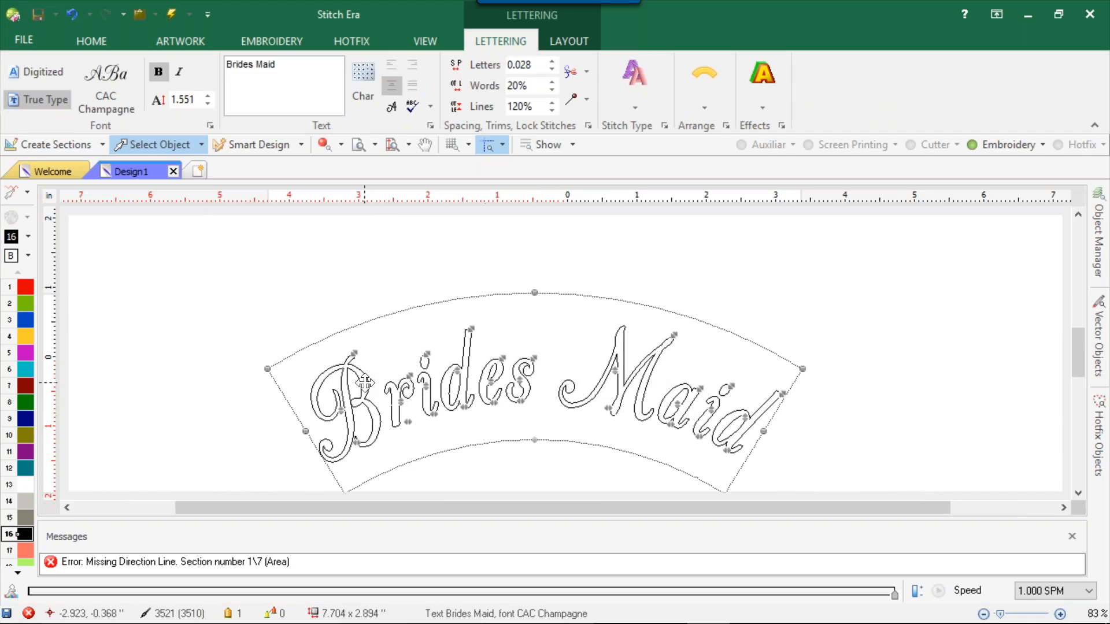
Shift the whole lettering upward, move the "B" closer to the "r", and finish editing
{"action": "scroll", "coordinate": [365, 384], "scroll_direction": "up", "scroll_amount": 4}
{"action": "scroll", "coordinate": [405, 466], "scroll_direction": "down", "scroll_amount": 3}
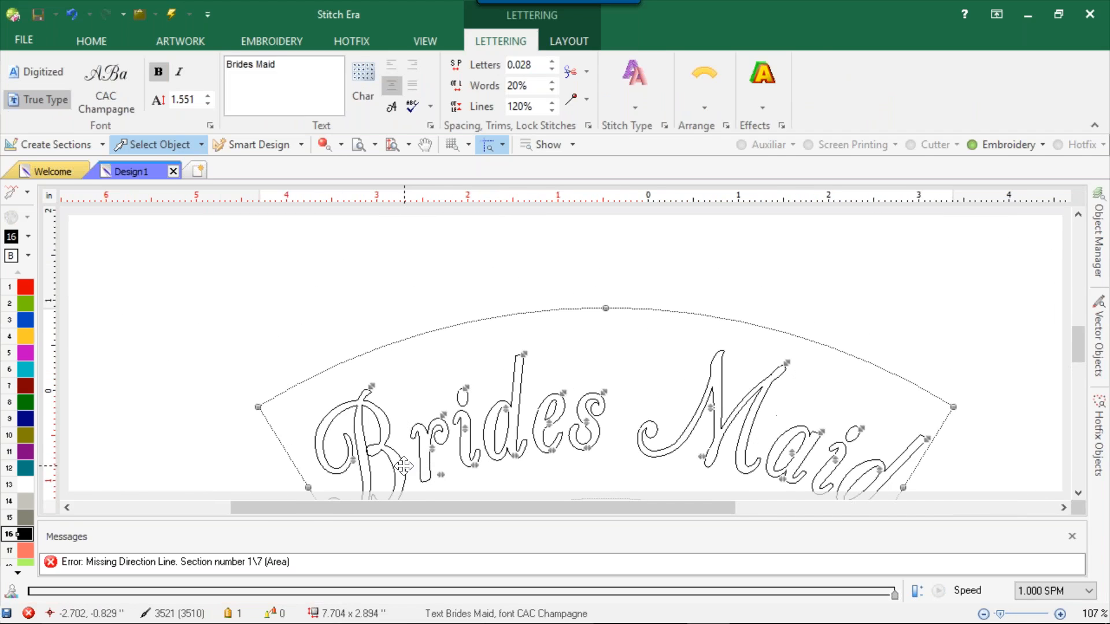
{"action": "scroll", "coordinate": [396, 462], "scroll_direction": "down", "scroll_amount": 3}
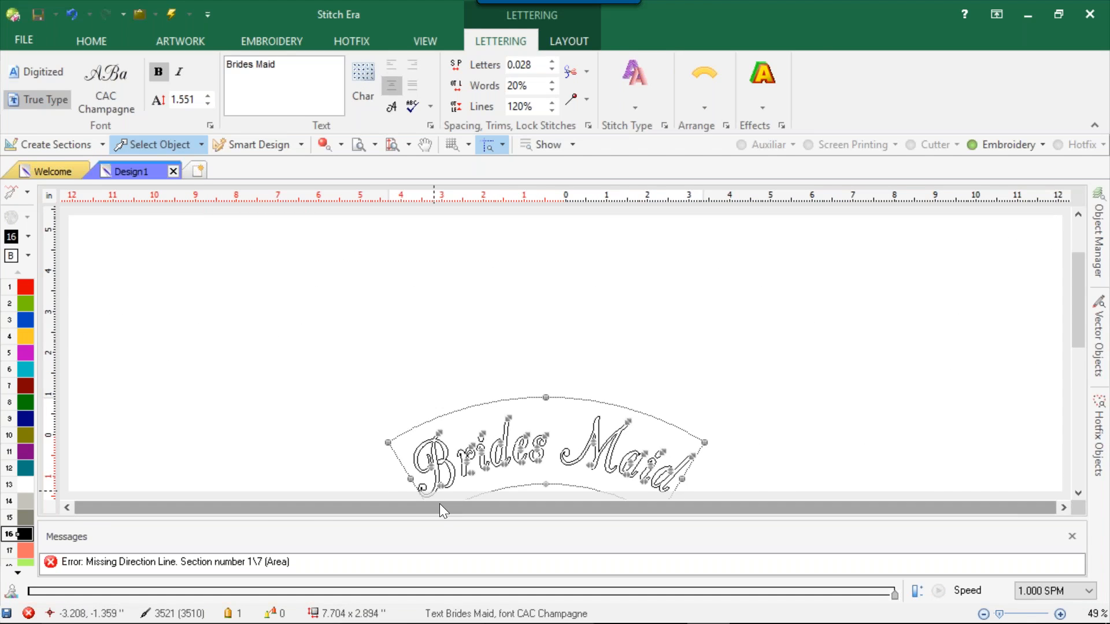
{"action": "scroll", "coordinate": [447, 482], "scroll_direction": "up", "scroll_amount": 5}
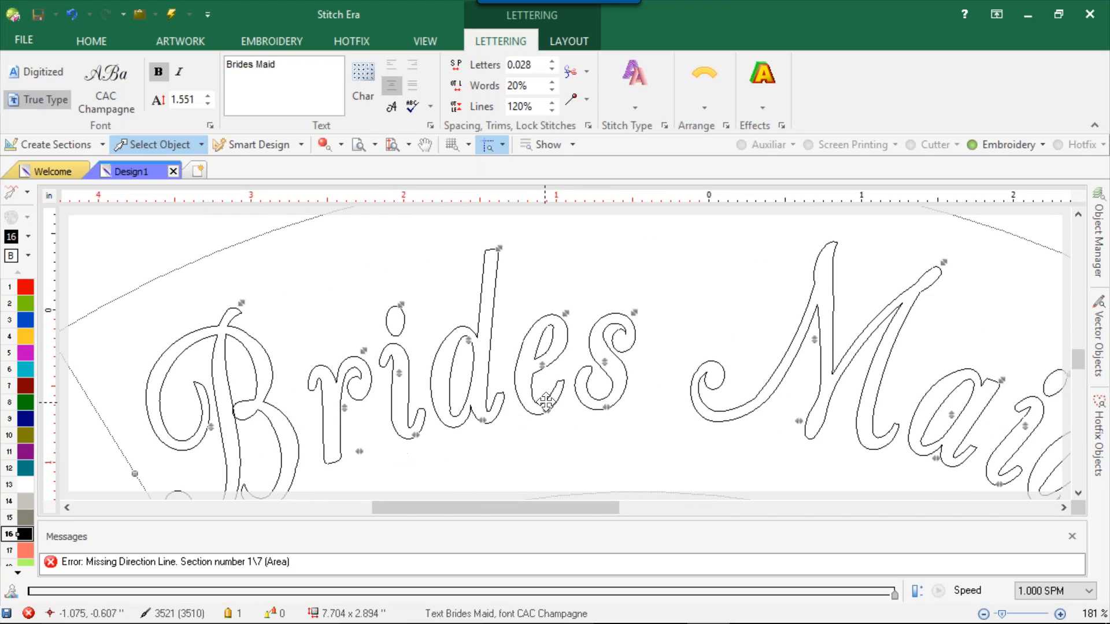
{"action": "left_click_drag", "start_coordinate": [546, 402], "coordinate": [570, 333]}
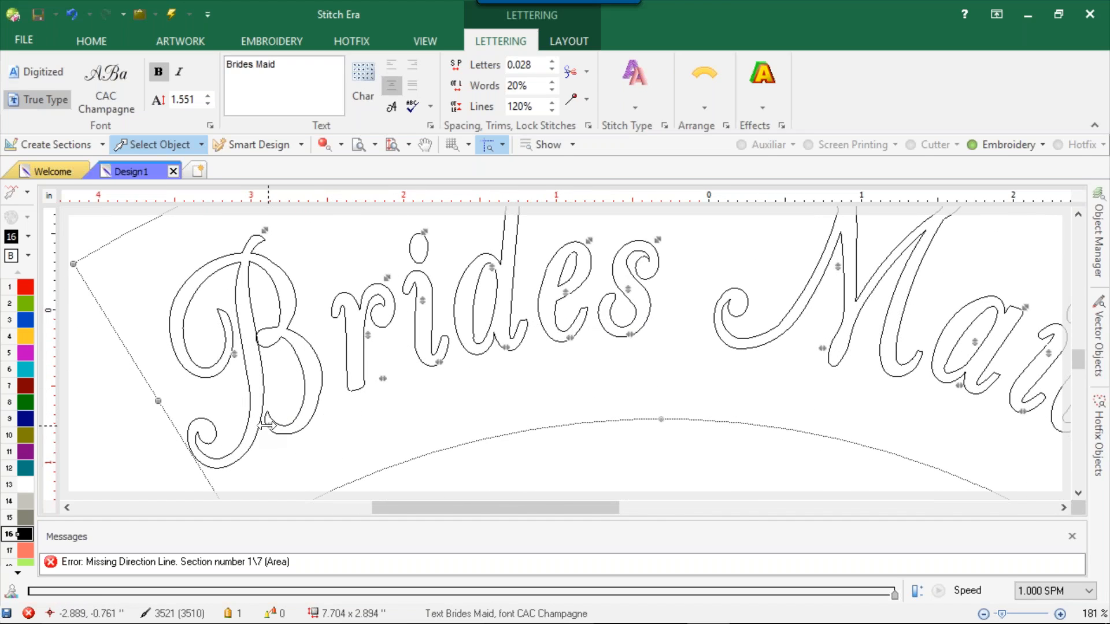
{"action": "left_click_drag", "start_coordinate": [266, 425], "coordinate": [278, 420]}
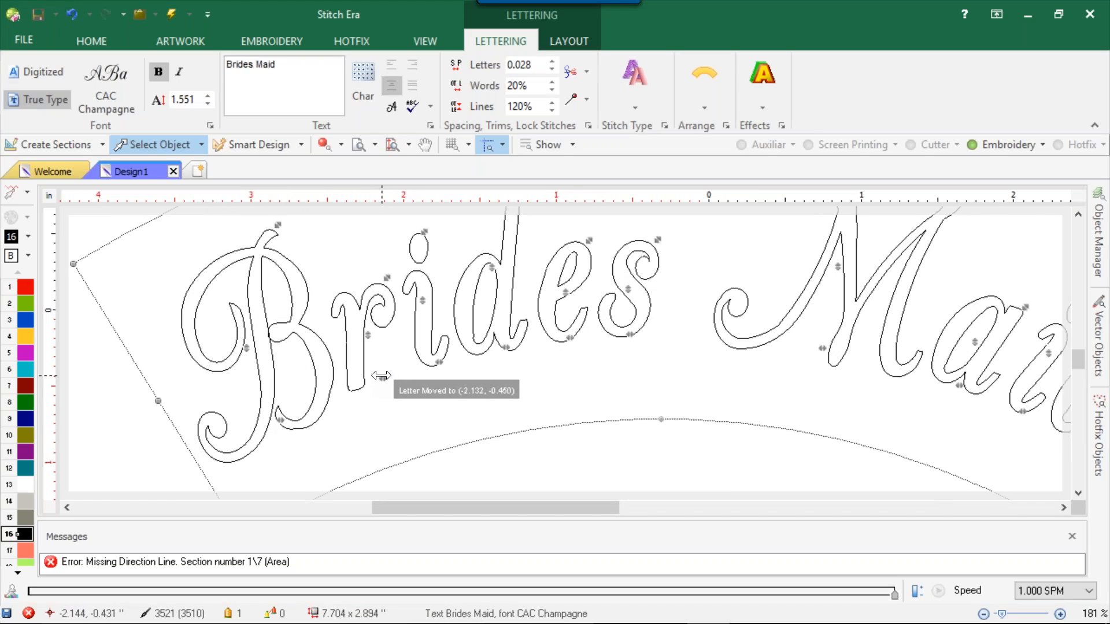
{"action": "scroll", "coordinate": [548, 351], "scroll_direction": "down", "scroll_amount": 3}
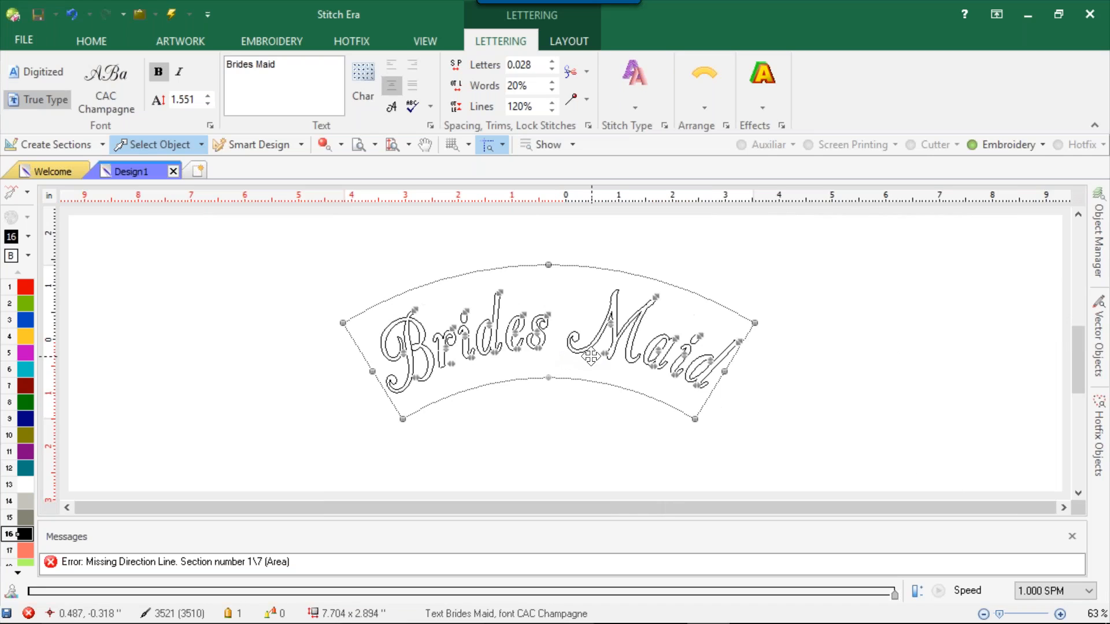
{"action": "left_click", "coordinate": [907, 355]}
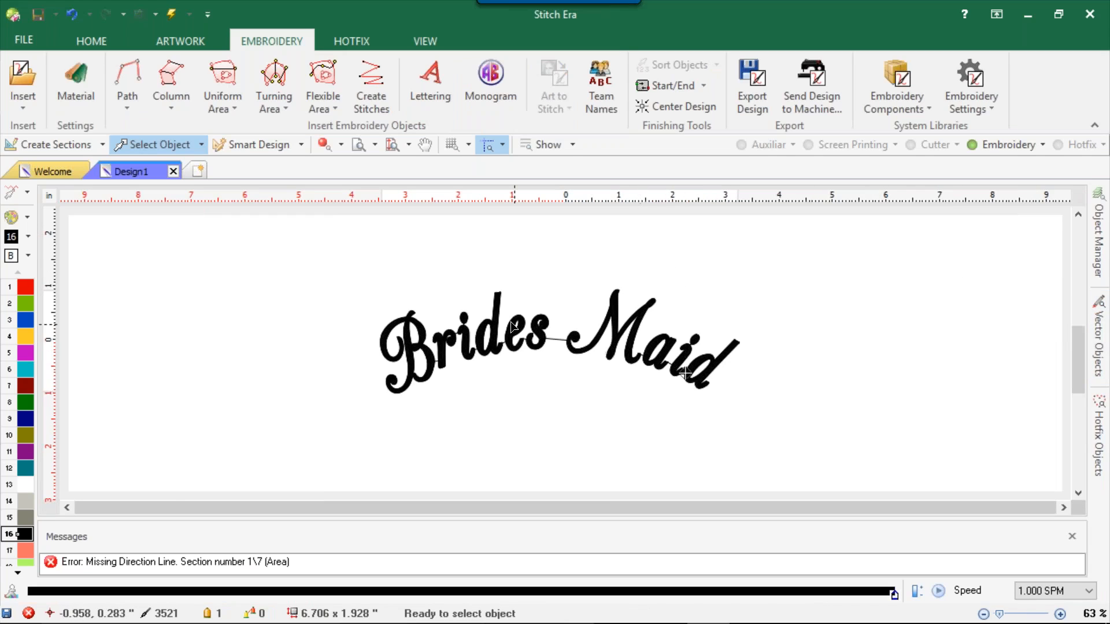
{"action": "scroll", "coordinate": [519, 251], "scroll_direction": "up", "scroll_amount": 2}
{"action": "scroll", "coordinate": [454, 370], "scroll_direction": "down", "scroll_amount": 1}
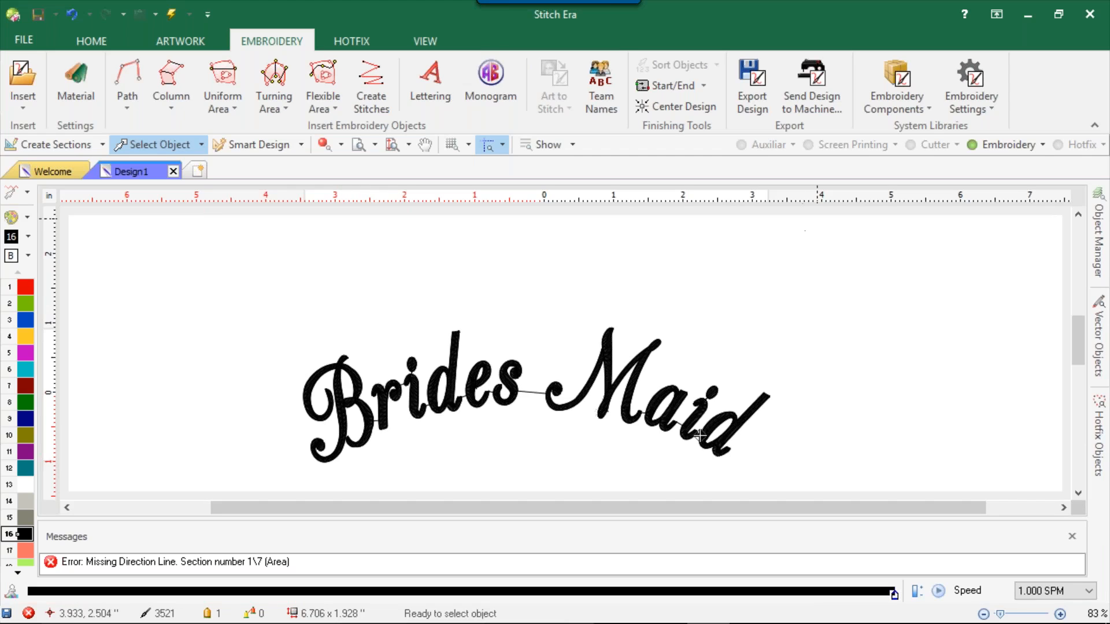
Convert the "Brides Maid" lettering section to vector artwork and hide the embroidery
{"action": "left_click", "coordinate": [357, 398]}
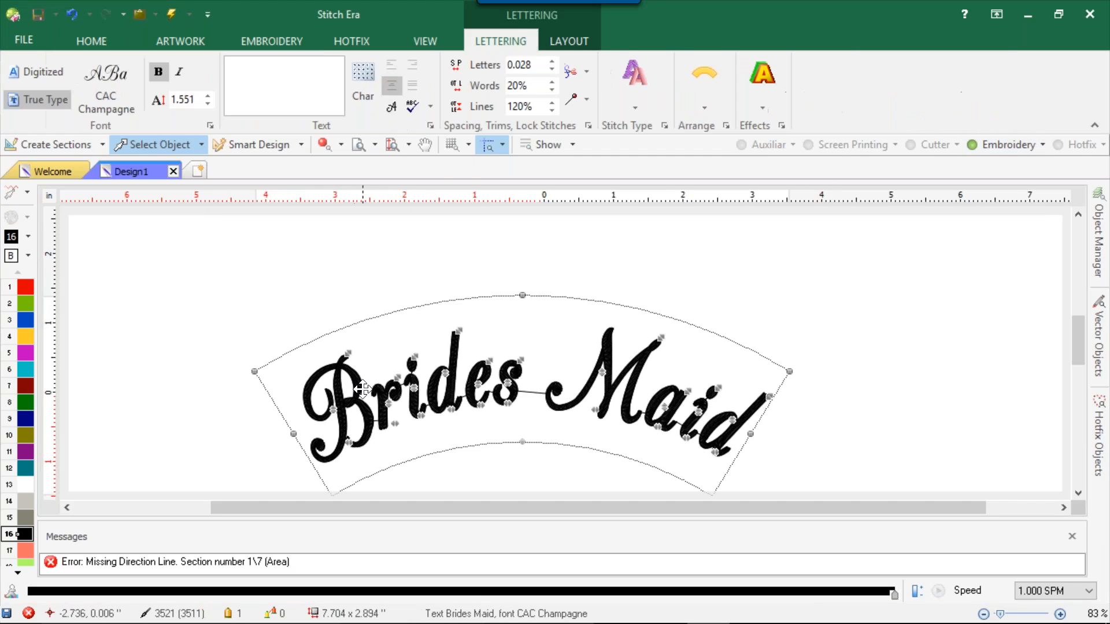
{"action": "right_click", "coordinate": [376, 392]}
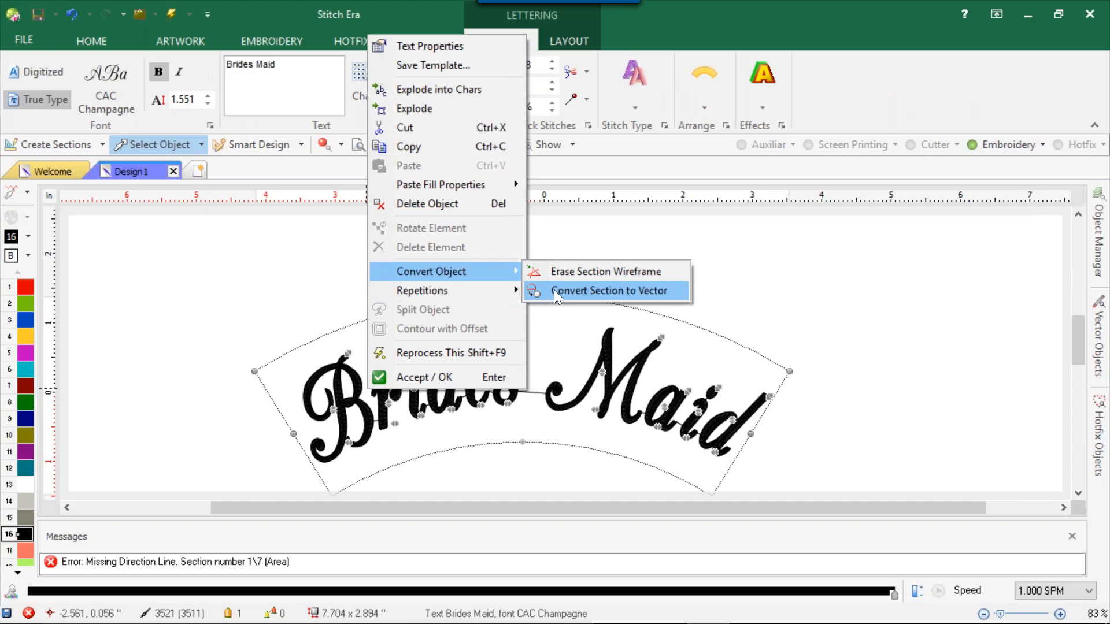
{"action": "left_click", "coordinate": [564, 289]}
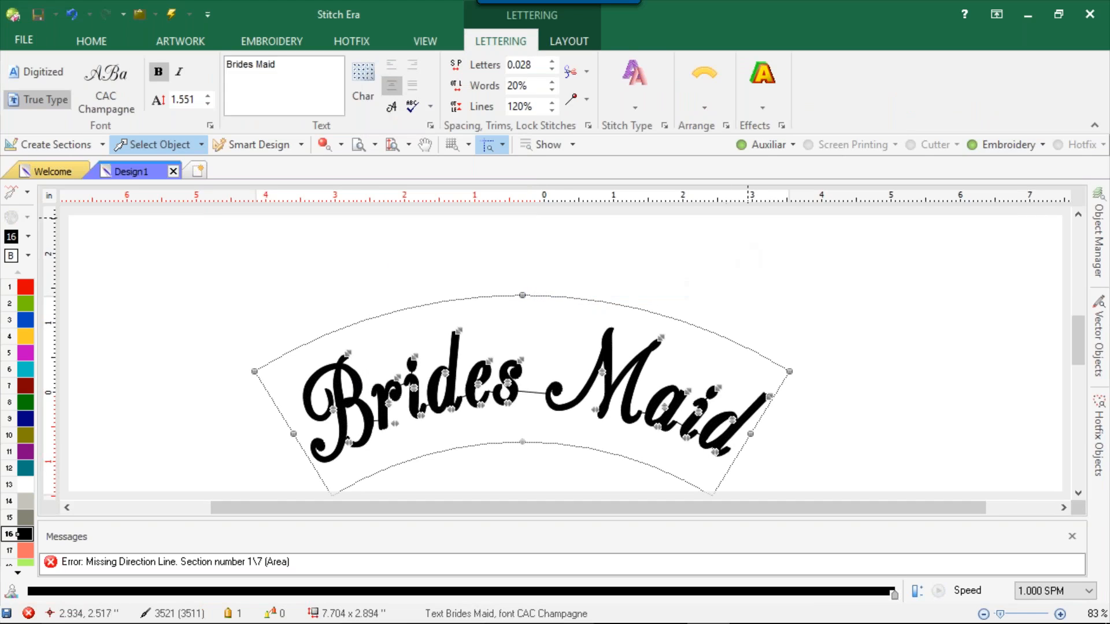
{"action": "left_click", "coordinate": [1001, 144]}
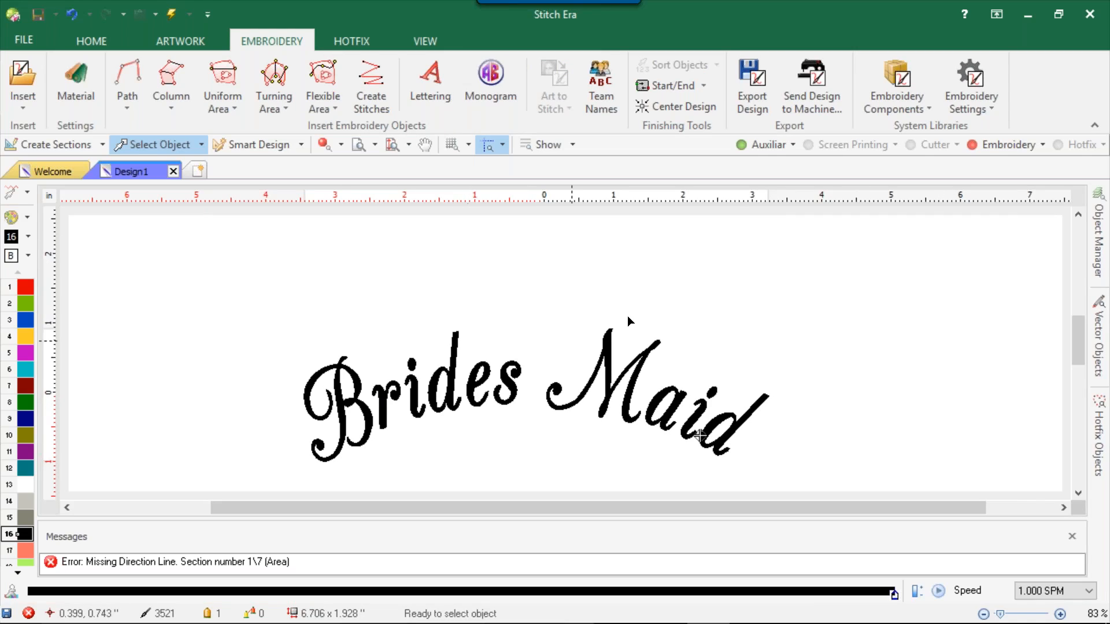
Delete the embroidery lettering while the auxiliary artwork is hidden, then show the artwork again and close the messages area
{"action": "left_click", "coordinate": [764, 150]}
{"action": "left_click", "coordinate": [992, 144]}
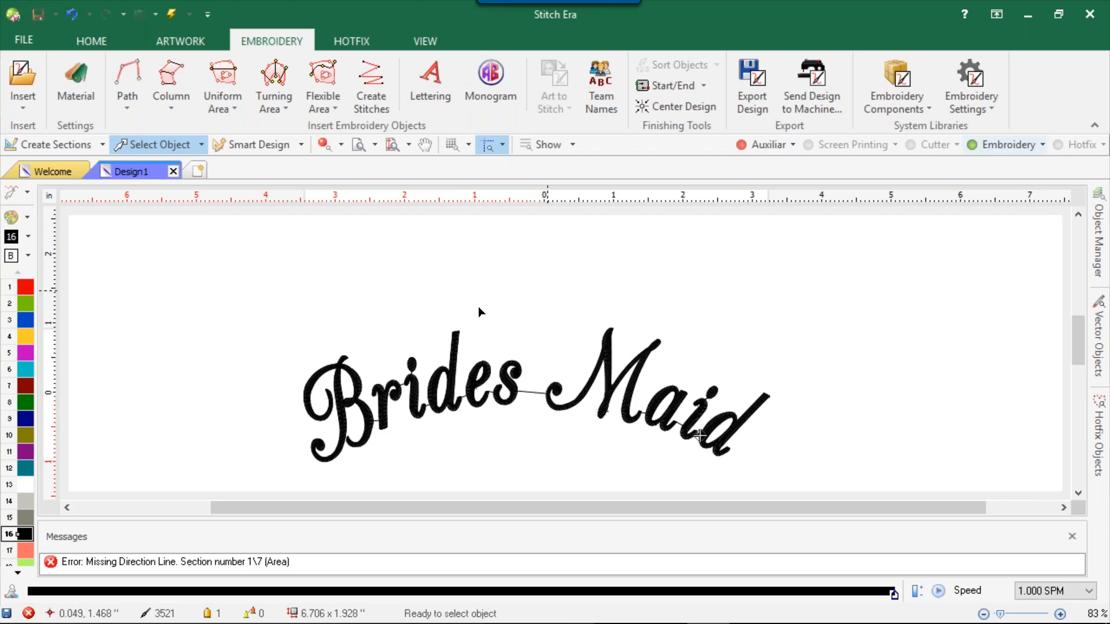
{"action": "left_click_drag", "start_coordinate": [946, 470], "coordinate": [1006, 475]}
{"action": "key", "text": "Delete"}
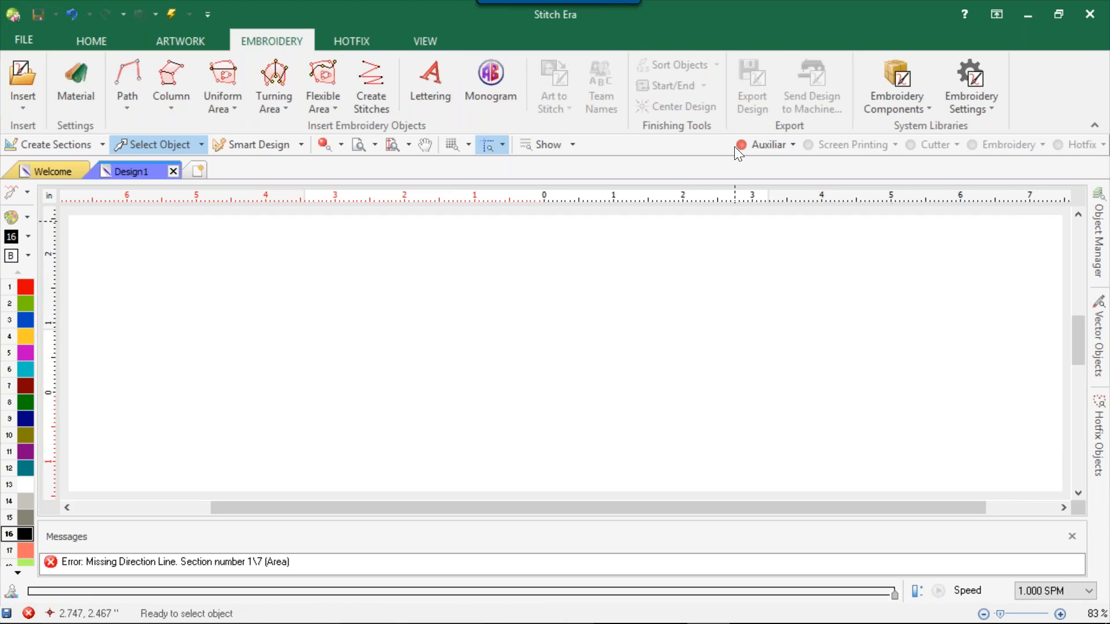
{"action": "key", "text": "ctrl+z"}
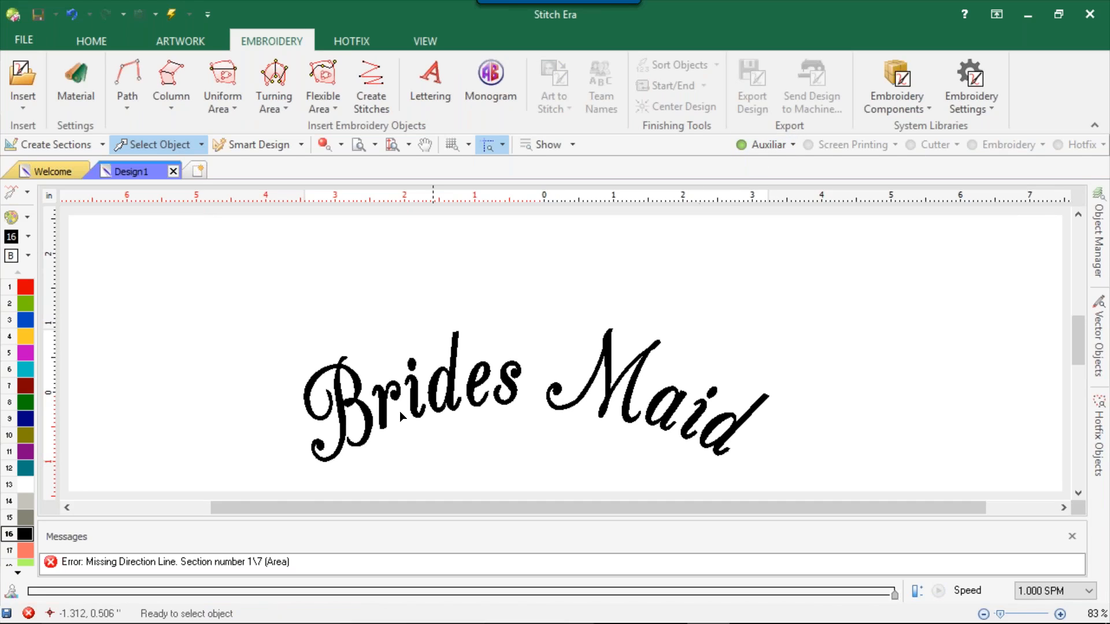
{"action": "left_click", "coordinate": [1072, 536]}
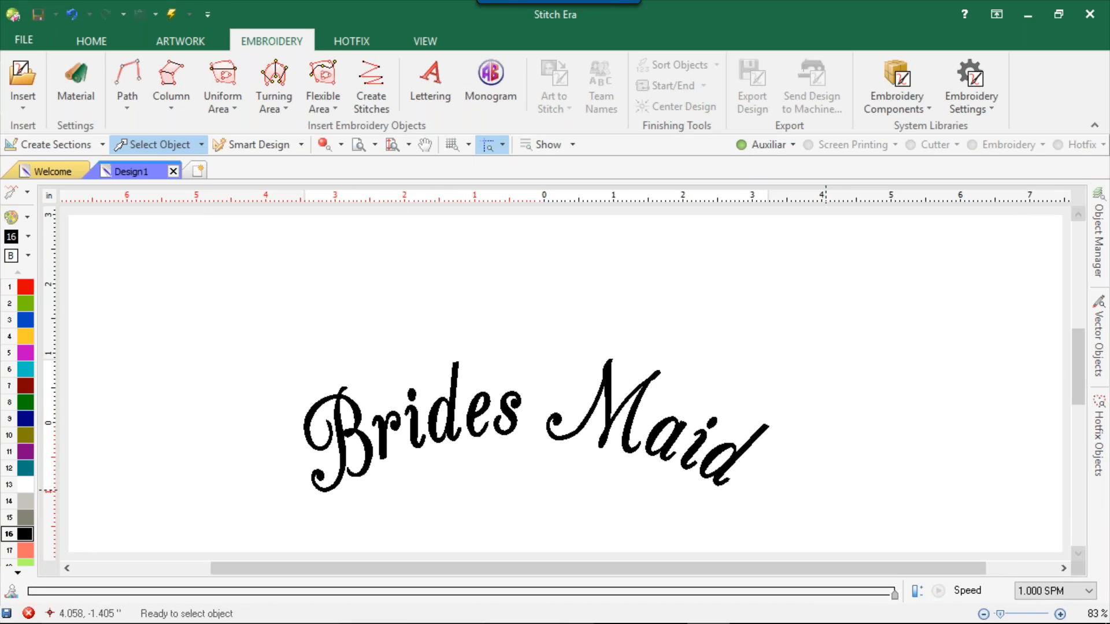
Ungroup the "Brides Maid" vector artwork into separate letters
{"action": "left_click", "coordinate": [328, 450]}
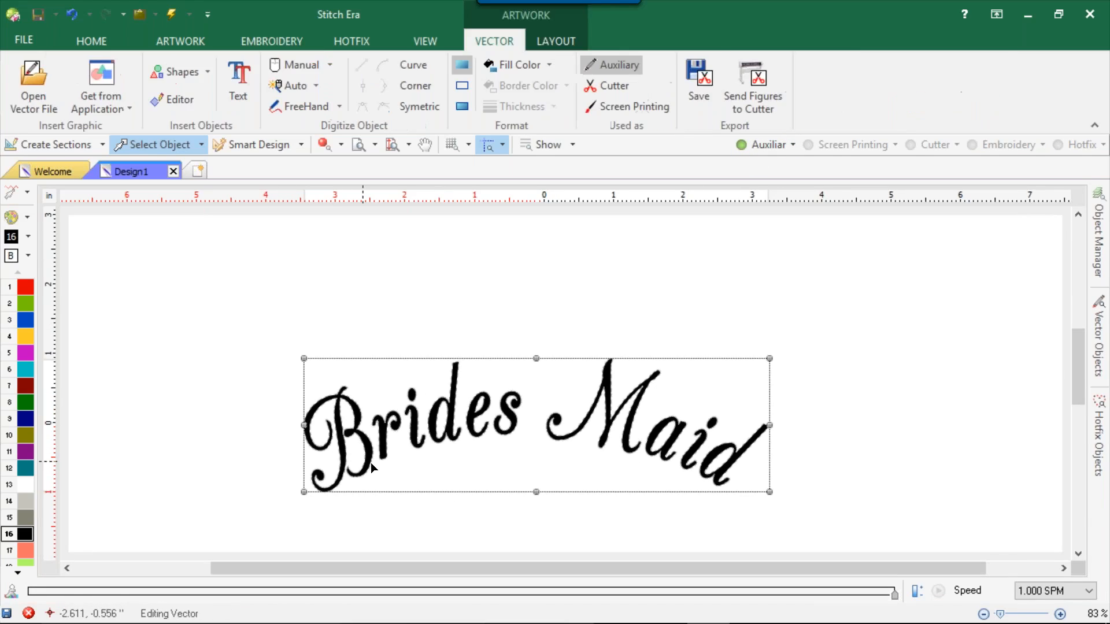
{"action": "scroll", "coordinate": [370, 463], "scroll_direction": "up", "scroll_amount": 5}
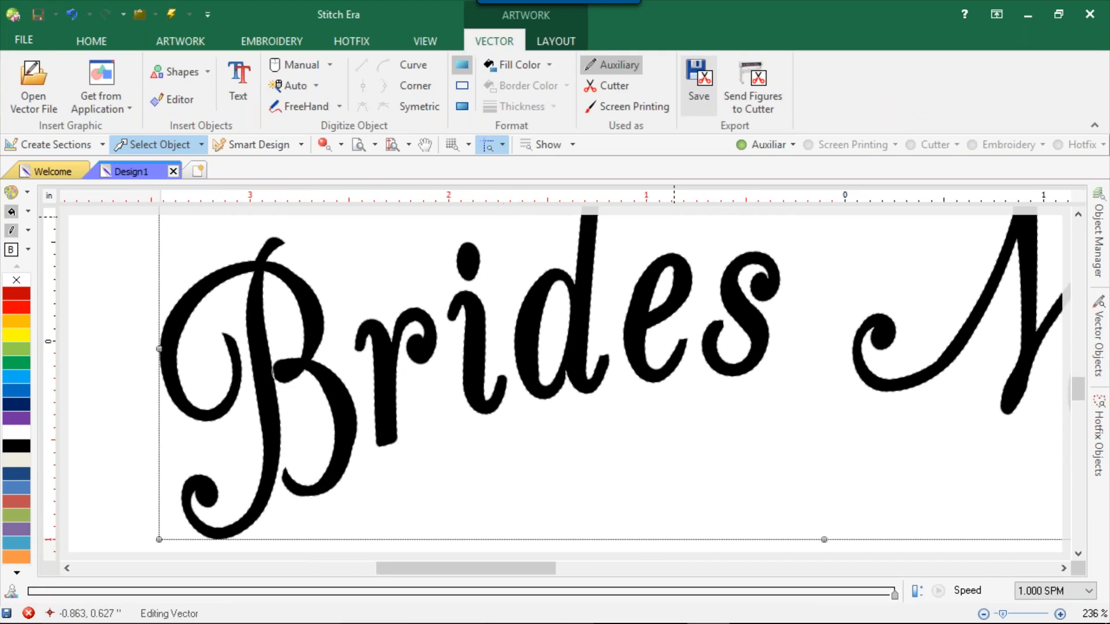
{"action": "right_click", "coordinate": [646, 258]}
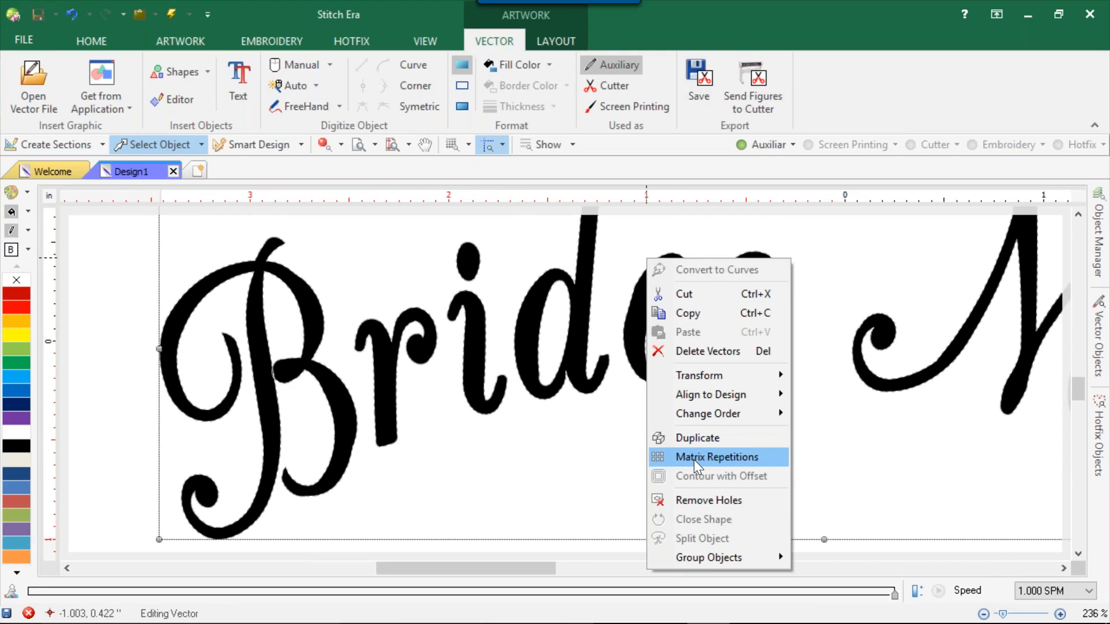
{"action": "mouse_move", "coordinate": [778, 559]}
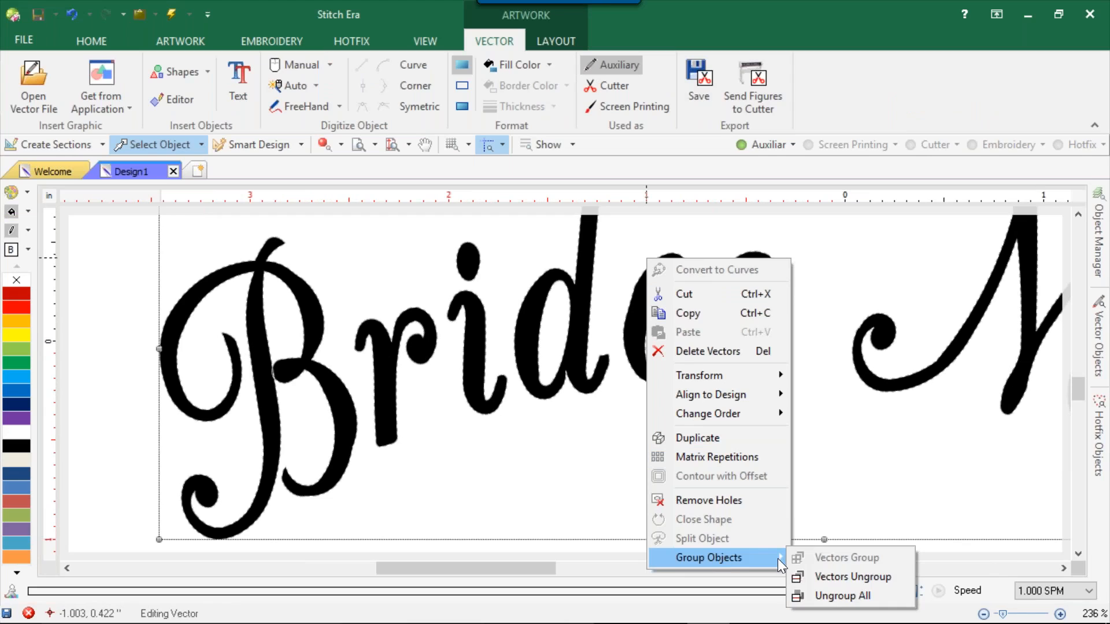
{"action": "left_click", "coordinate": [833, 575]}
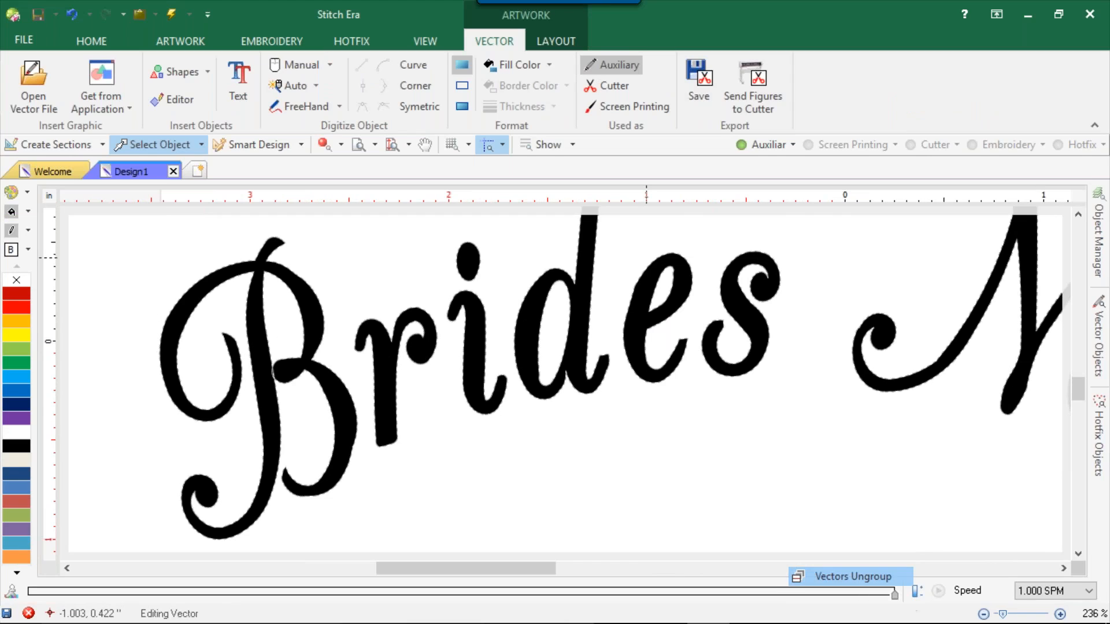
Split the "B" into an upper and a lower part along a diagonal line rising through the stem and the waist
{"action": "left_click", "coordinate": [258, 366]}
{"action": "right_click", "coordinate": [263, 363]}
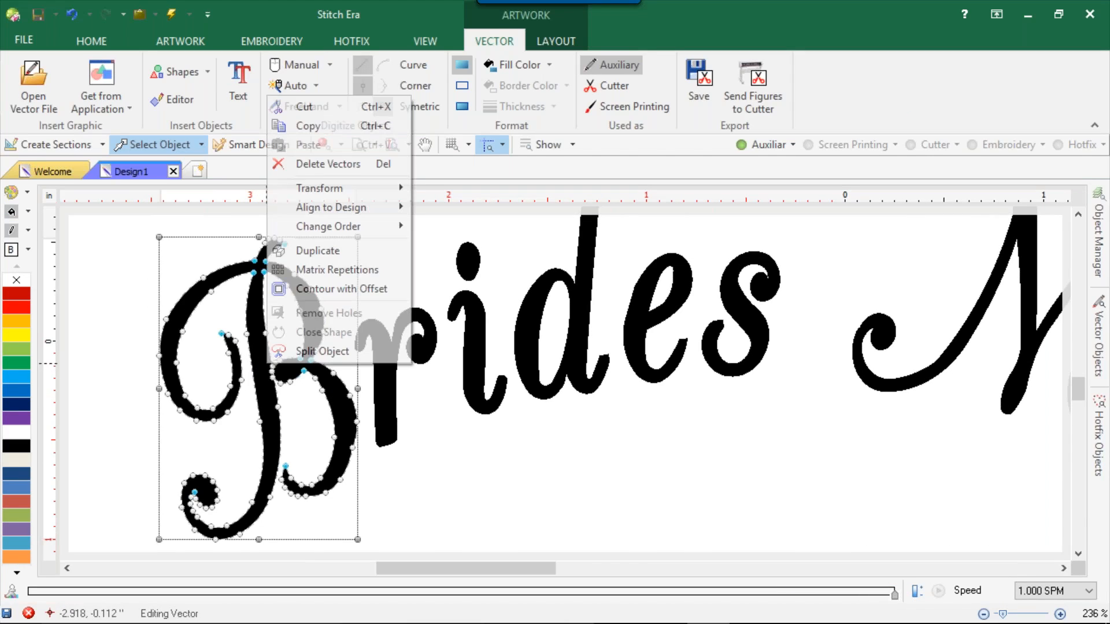
{"action": "left_click", "coordinate": [339, 352]}
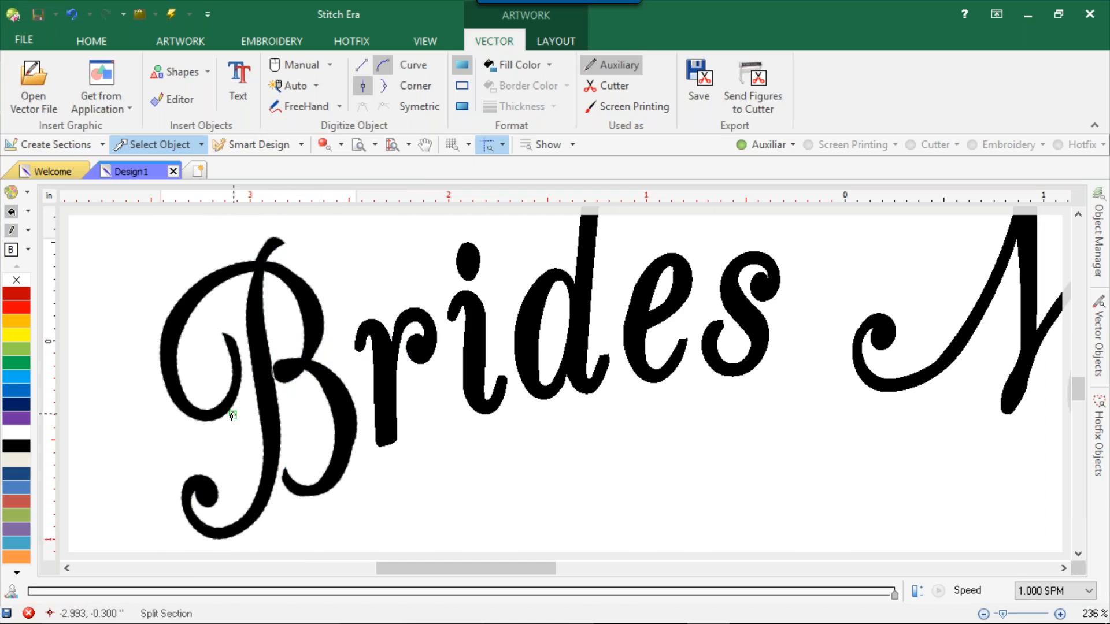
{"action": "left_click", "coordinate": [192, 440]}
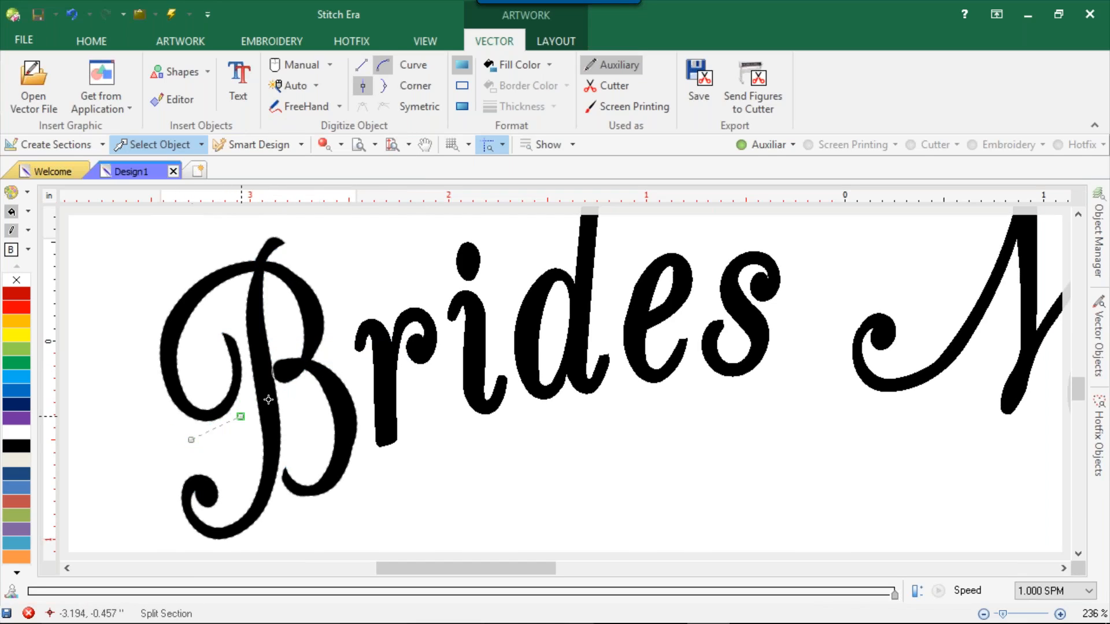
{"action": "left_click", "coordinate": [340, 350]}
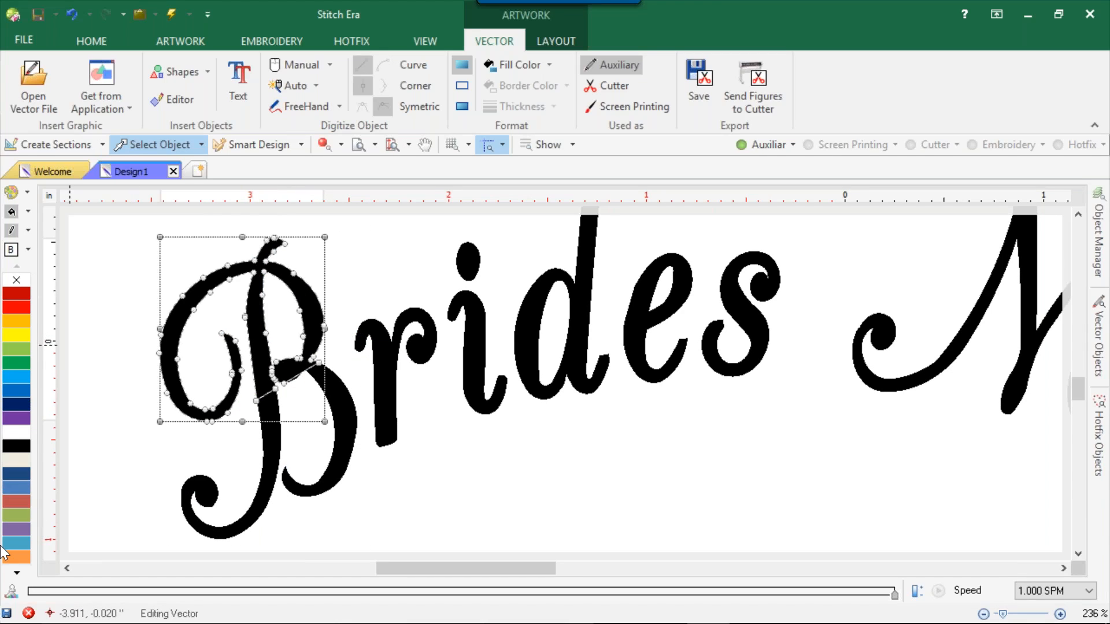
Color the upper part of the "B" light pink and the lower parts purple
{"action": "left_click", "coordinate": [17, 572]}
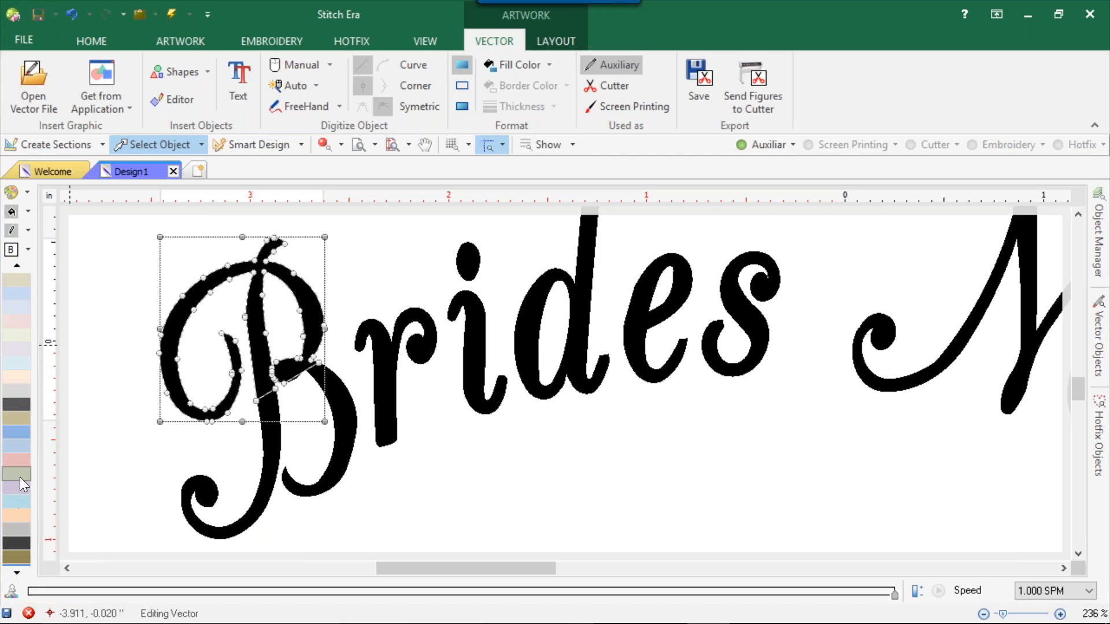
{"action": "left_click", "coordinate": [21, 461]}
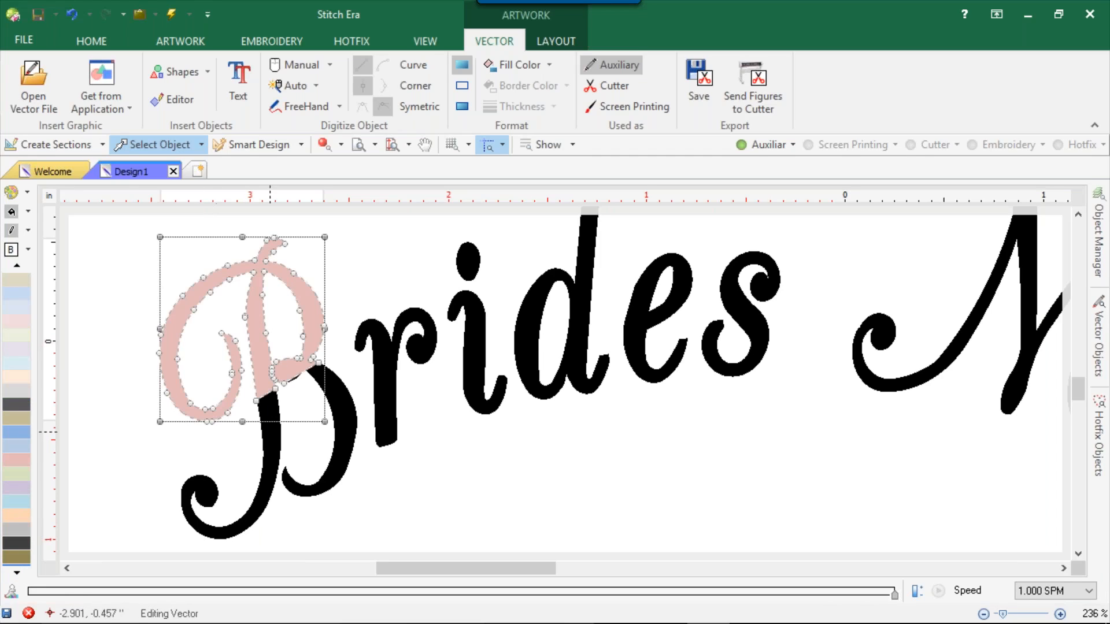
{"action": "left_click", "coordinate": [278, 445]}
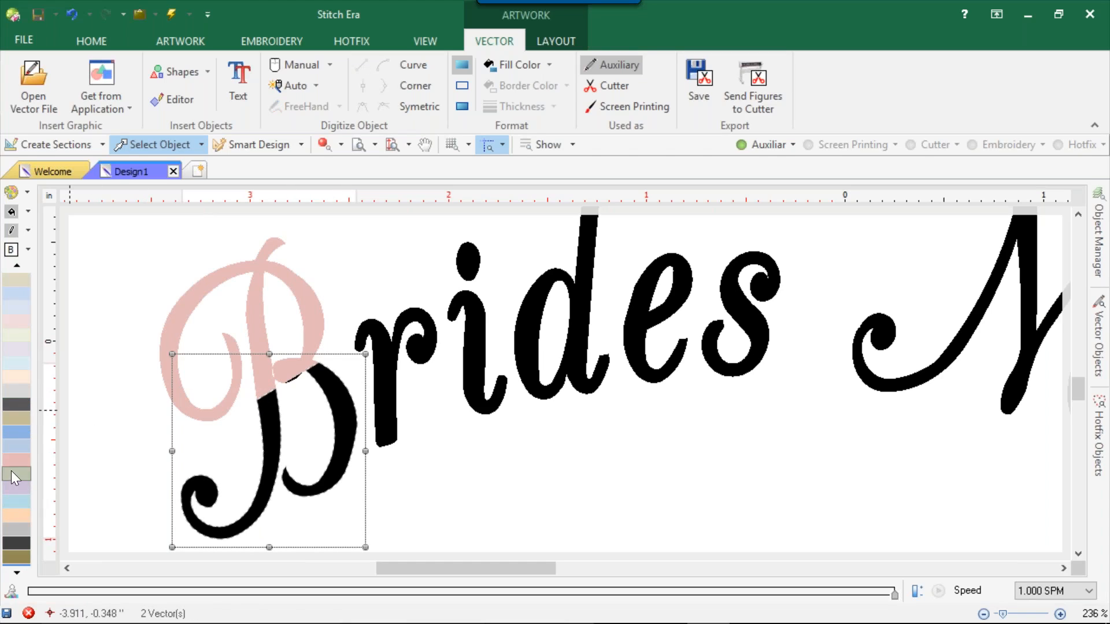
{"action": "left_click", "coordinate": [17, 265]}
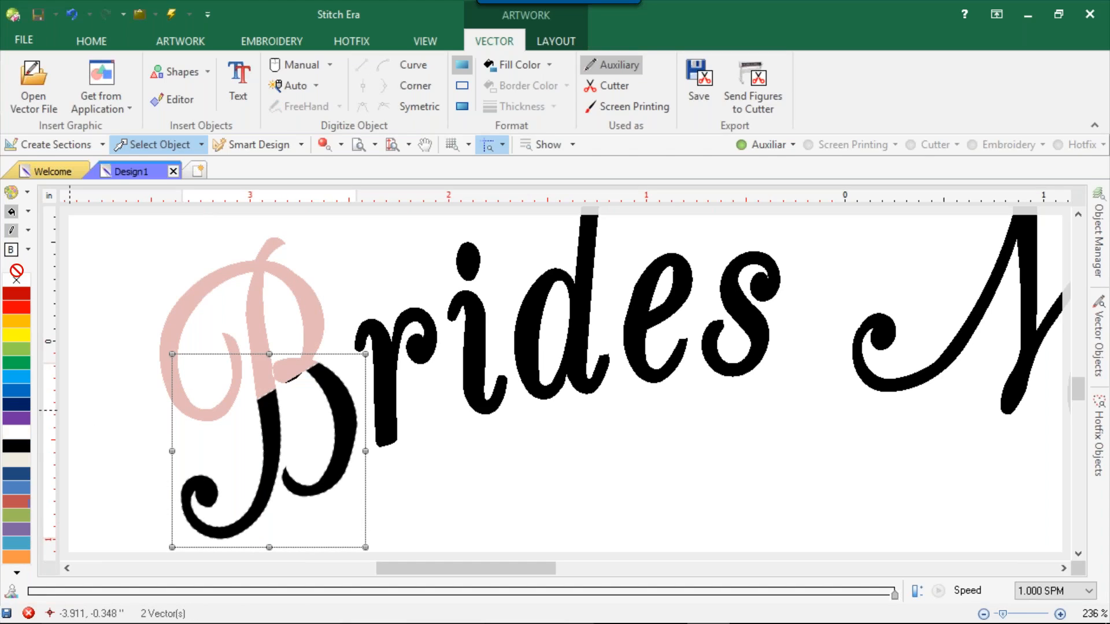
{"action": "scroll", "coordinate": [5, 293], "scroll_direction": "up", "scroll_amount": 1}
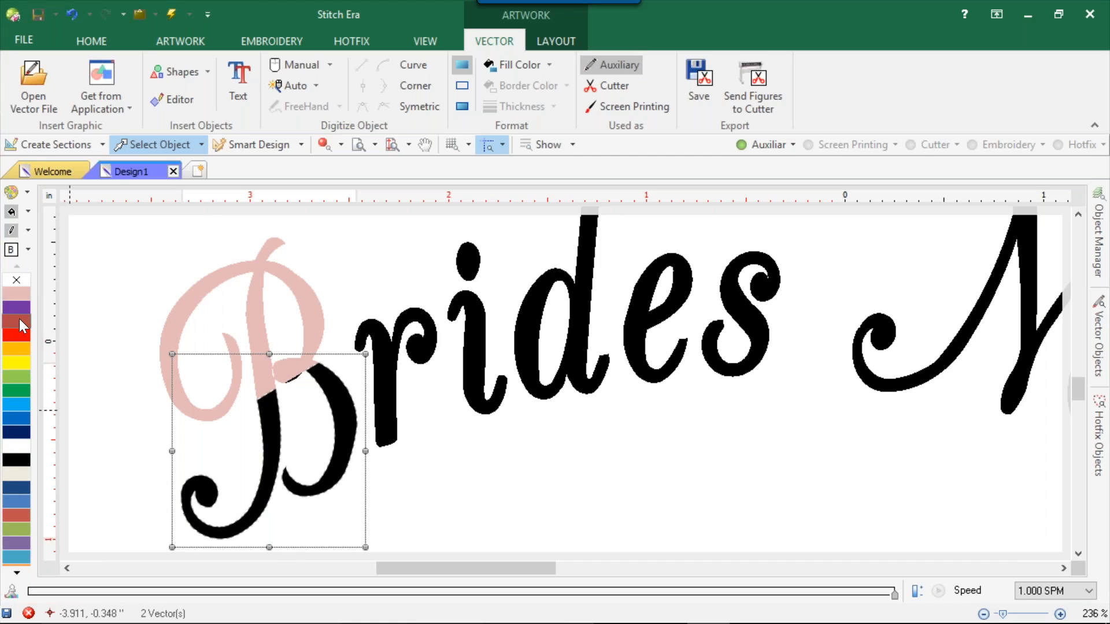
{"action": "left_click", "coordinate": [23, 312]}
Merge the leftover black sliver at the waist of the "B" into the pink upper part with Combine Addition
{"action": "scroll", "coordinate": [286, 379], "scroll_direction": "up", "scroll_amount": 5}
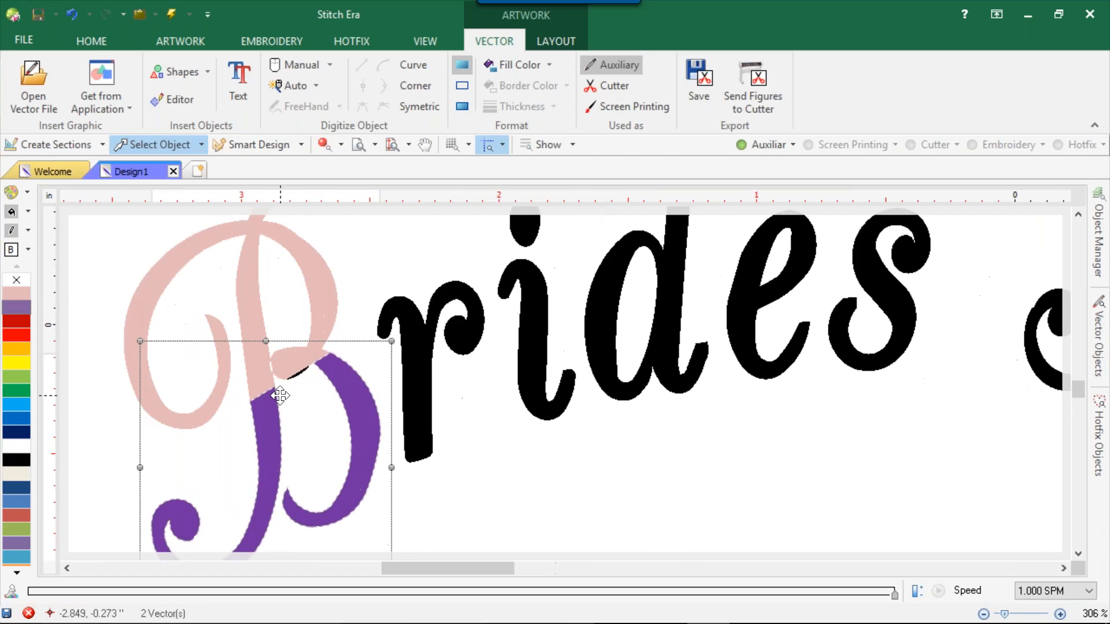
{"action": "left_click", "coordinate": [310, 325]}
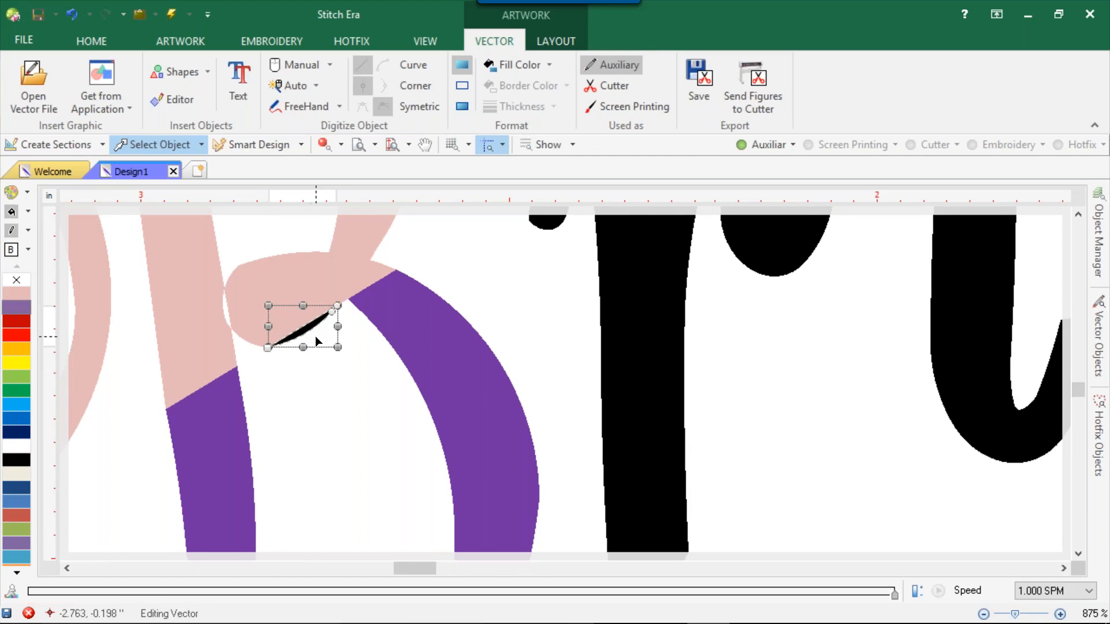
{"action": "scroll", "coordinate": [310, 325], "scroll_direction": "up", "scroll_amount": 2}
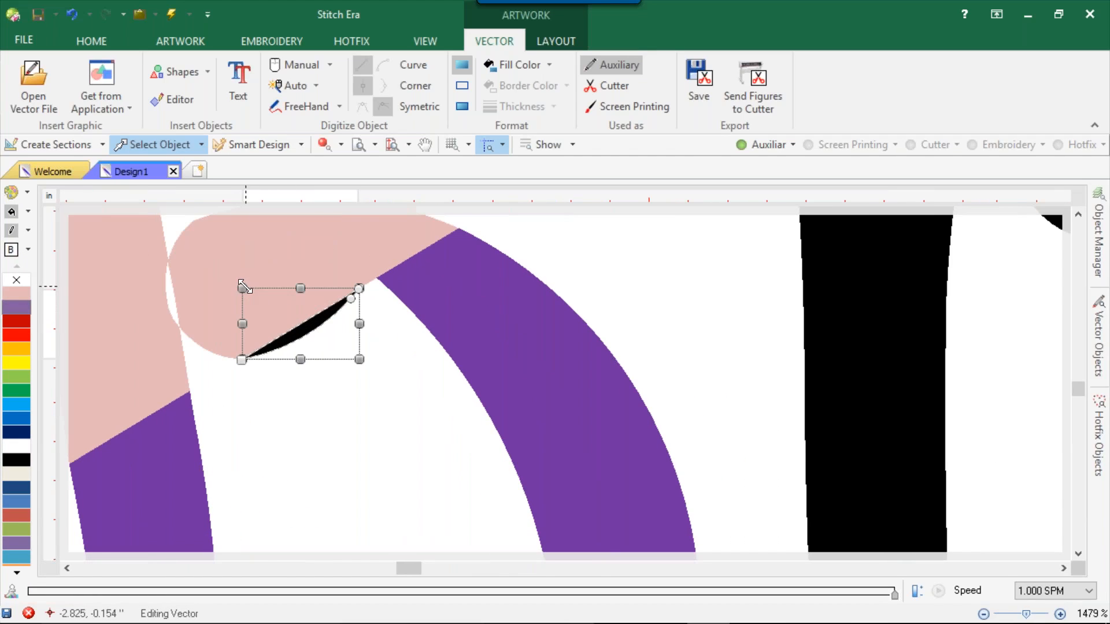
{"action": "left_click_drag", "start_coordinate": [242, 286], "coordinate": [238, 286]}
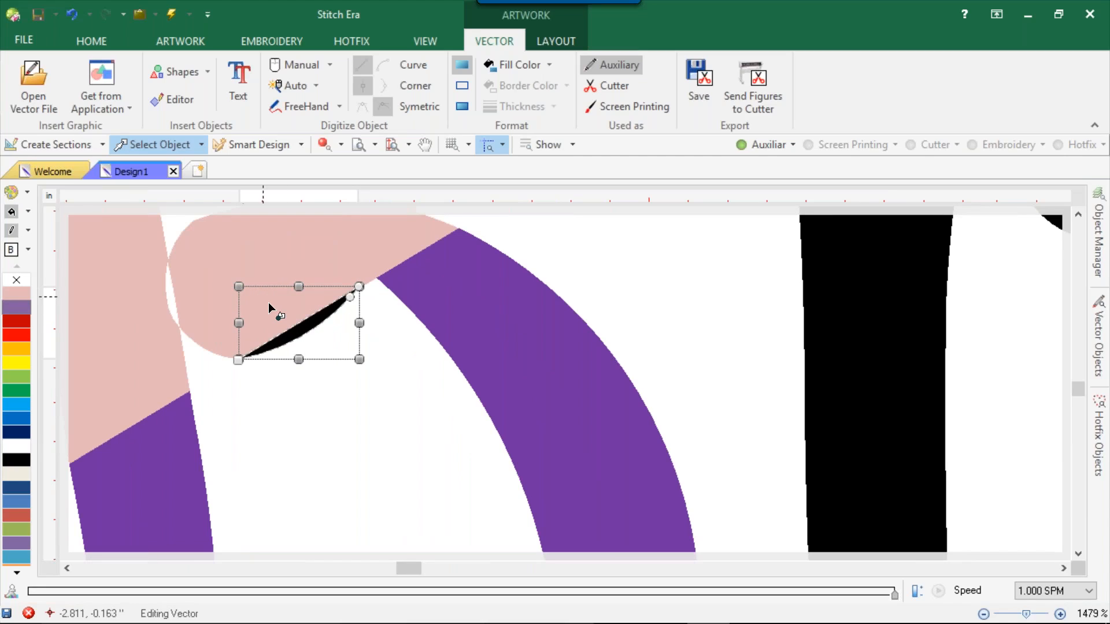
{"action": "left_click", "coordinate": [317, 285]}
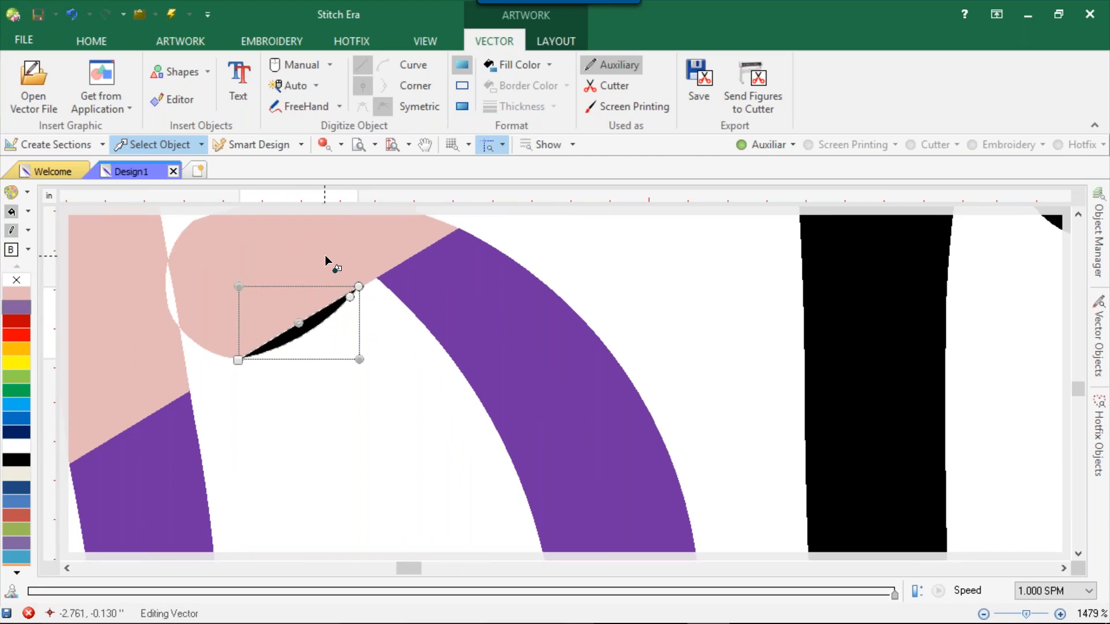
{"action": "left_click", "coordinate": [325, 255], "text": "shift"}
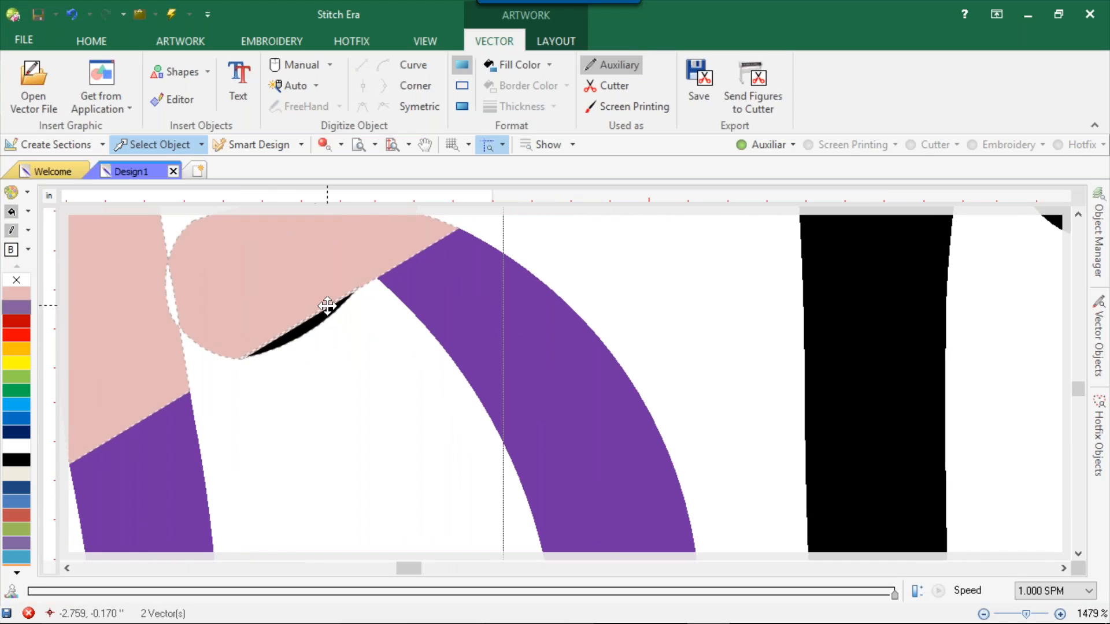
{"action": "scroll", "coordinate": [335, 303], "scroll_direction": "down", "scroll_amount": 3}
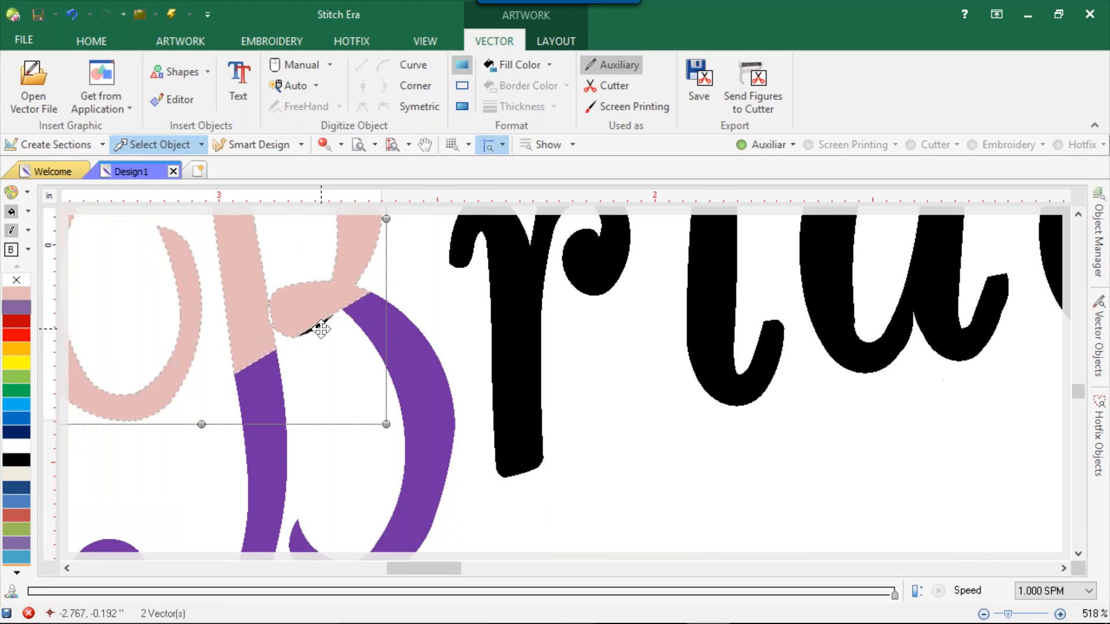
{"action": "right_click", "coordinate": [317, 329]}
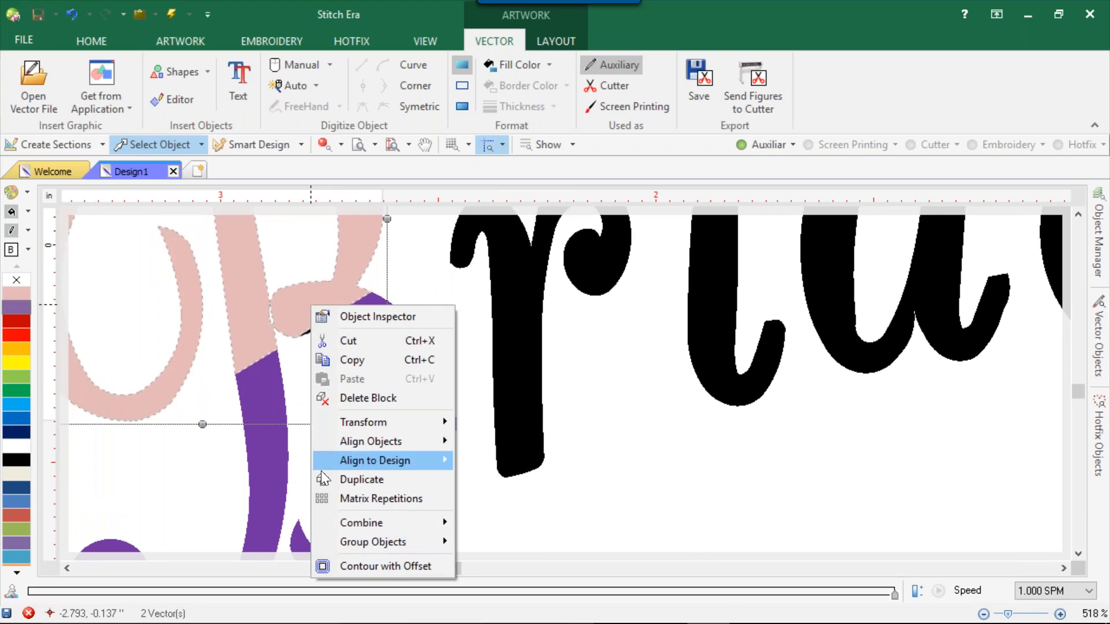
{"action": "mouse_move", "coordinate": [361, 524]}
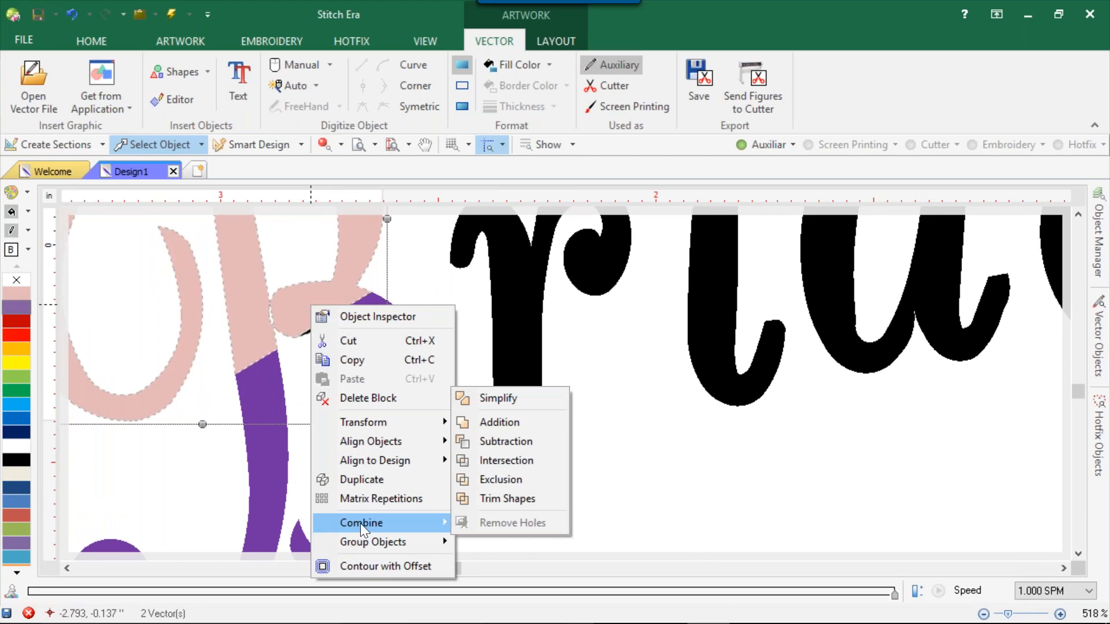
{"action": "left_click", "coordinate": [521, 418]}
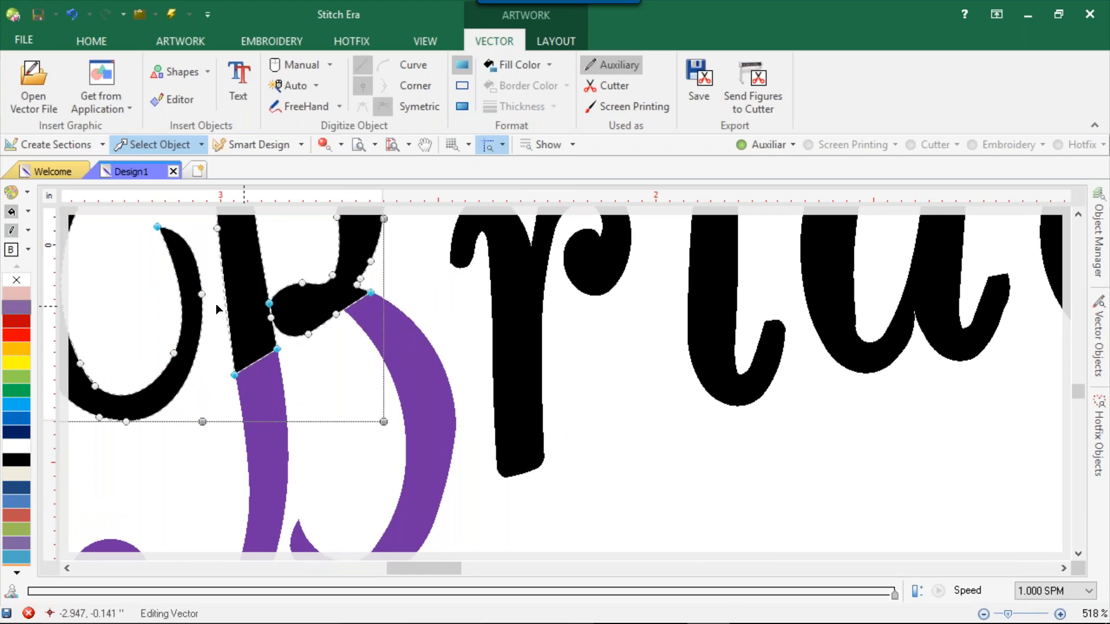
Color the merged upper part of the "B" light pink again and deselect it
{"action": "left_click", "coordinate": [19, 294]}
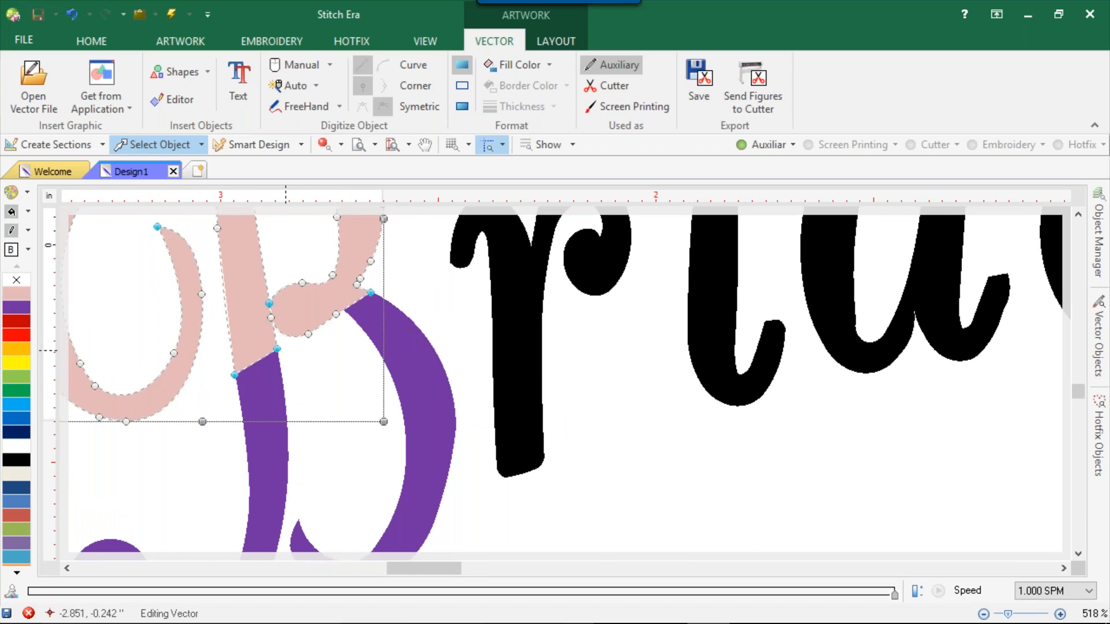
{"action": "scroll", "coordinate": [321, 380], "scroll_direction": "down", "scroll_amount": 4}
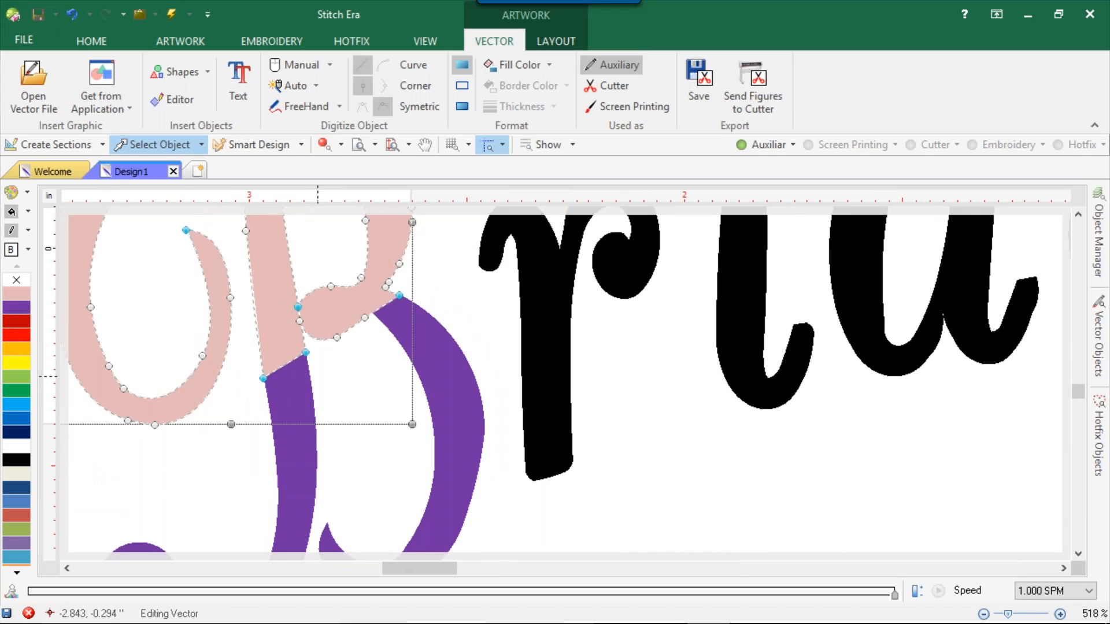
{"action": "left_click", "coordinate": [612, 440]}
Split the "r" into an upper and a lower part with a diagonal line across its stem
{"action": "scroll", "coordinate": [612, 448], "scroll_direction": "down", "scroll_amount": 2}
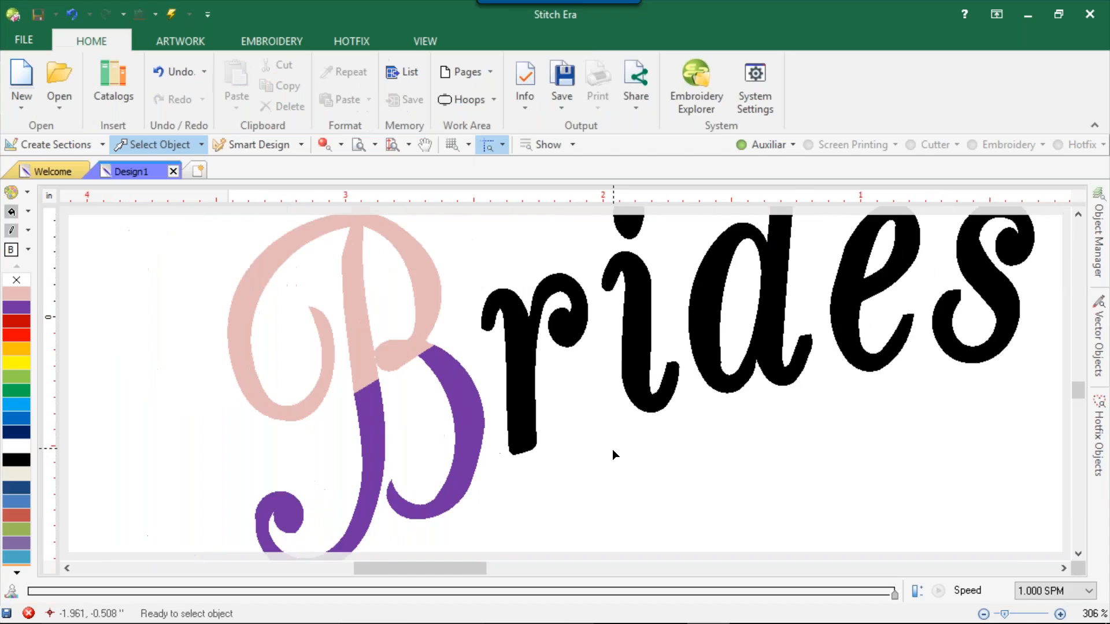
{"action": "scroll", "coordinate": [594, 390], "scroll_direction": "up", "scroll_amount": 4}
{"action": "left_click", "coordinate": [539, 363]}
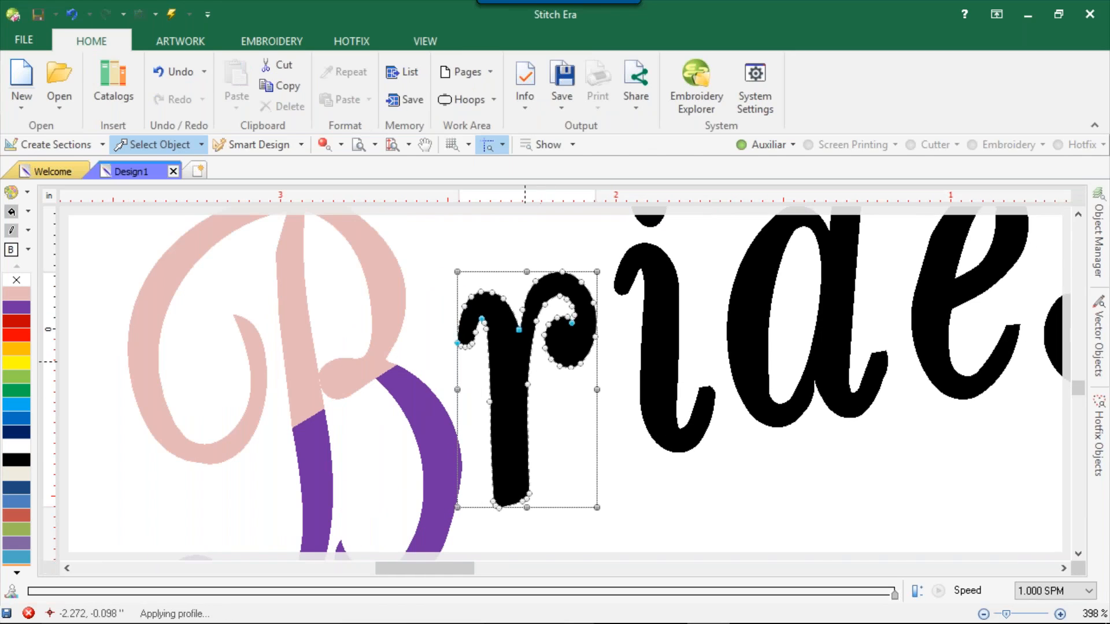
{"action": "right_click", "coordinate": [497, 340]}
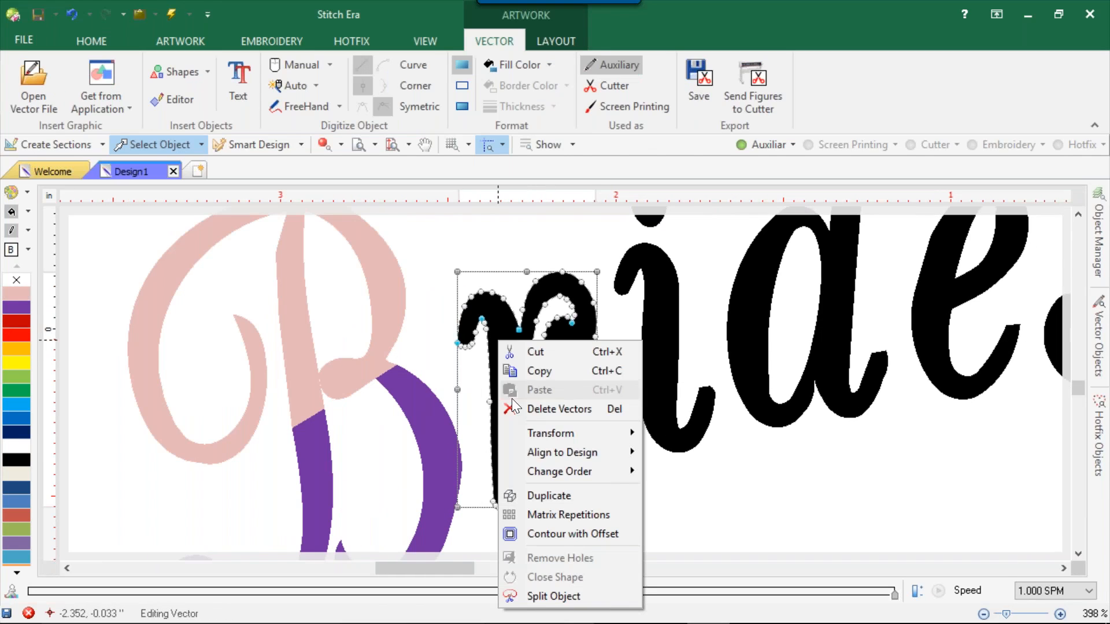
{"action": "left_click", "coordinate": [540, 597]}
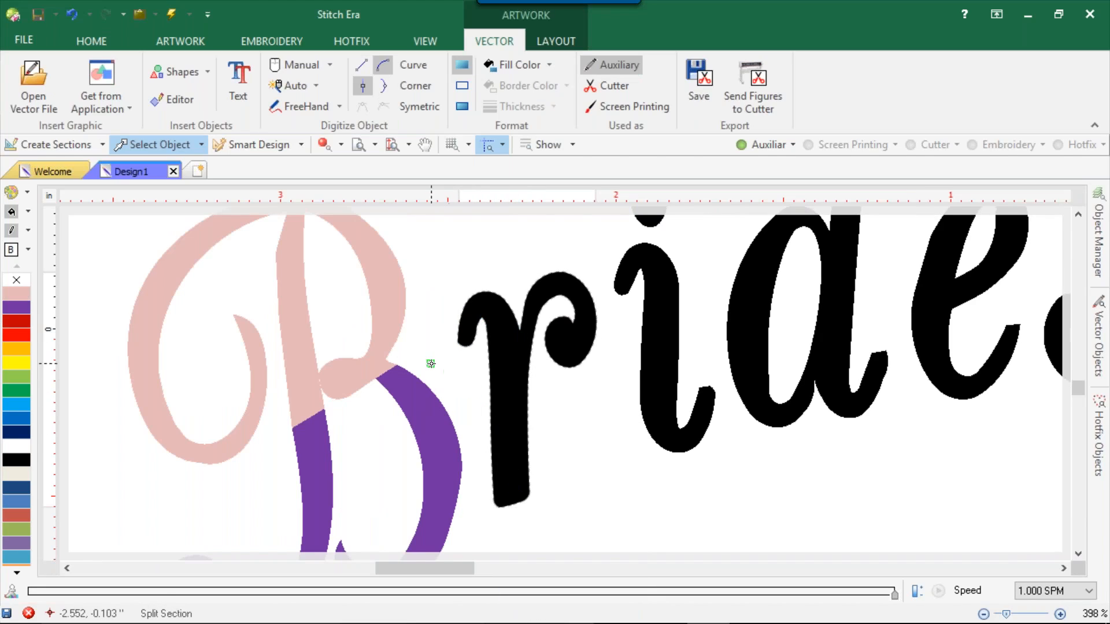
{"action": "left_click", "coordinate": [472, 428]}
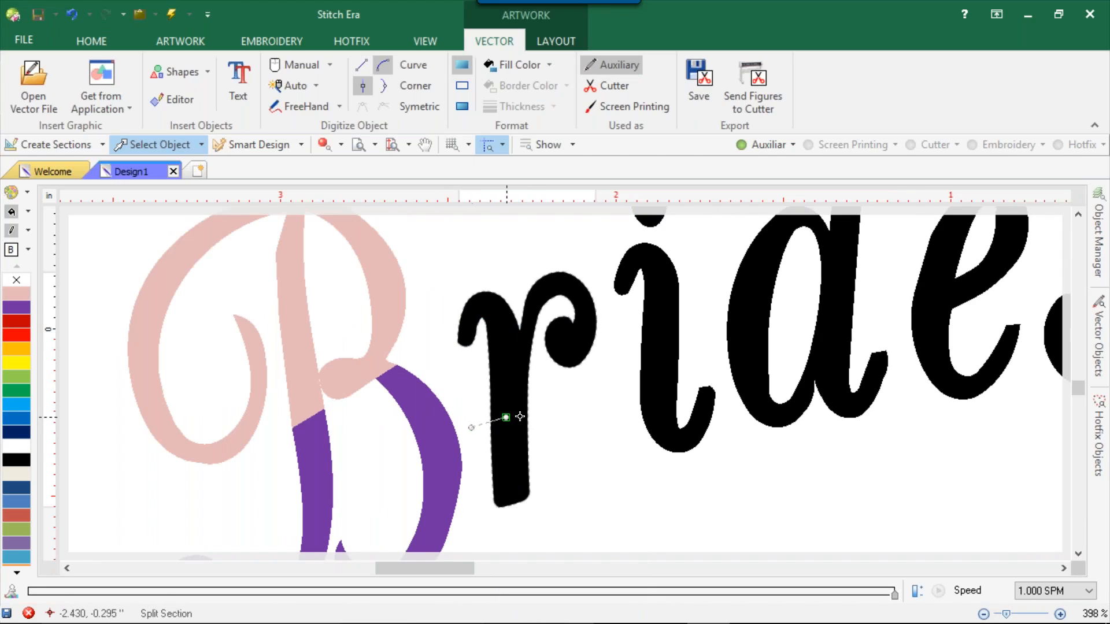
{"action": "left_click", "coordinate": [575, 383]}
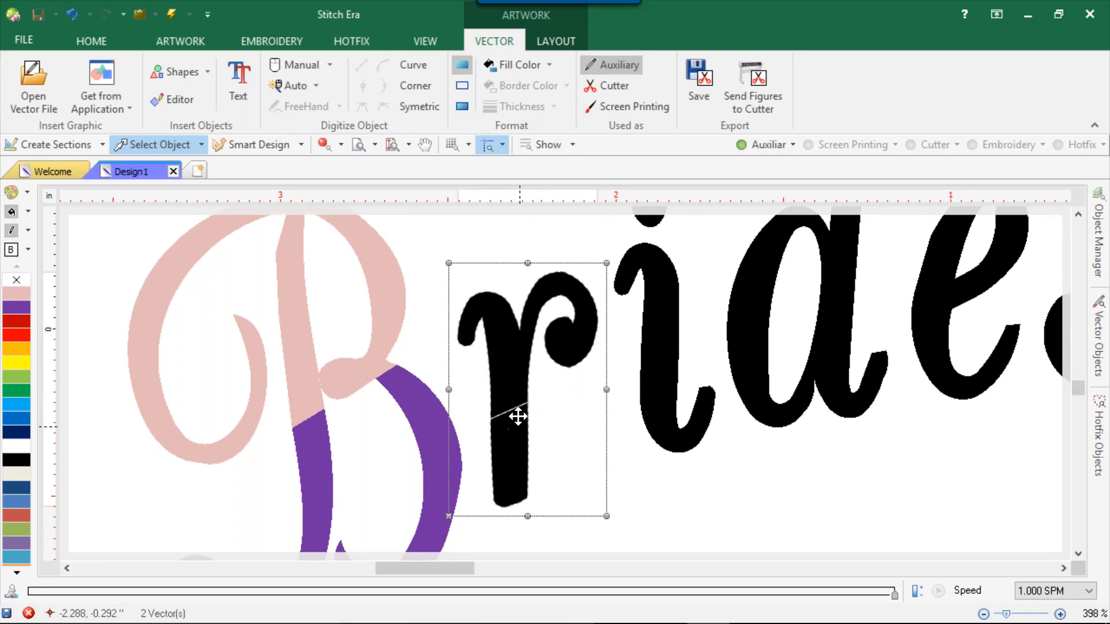
Color the upper part of the "r" light pink and its lower stem purple
{"action": "left_click", "coordinate": [500, 374]}
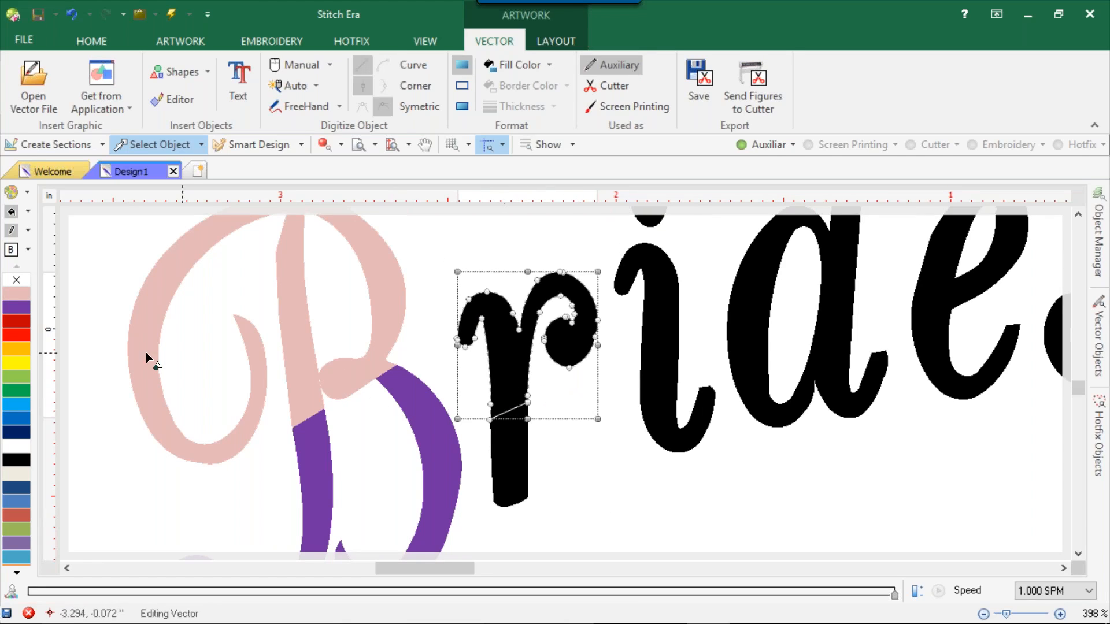
{"action": "left_click", "coordinate": [28, 296]}
{"action": "left_click", "coordinate": [512, 440]}
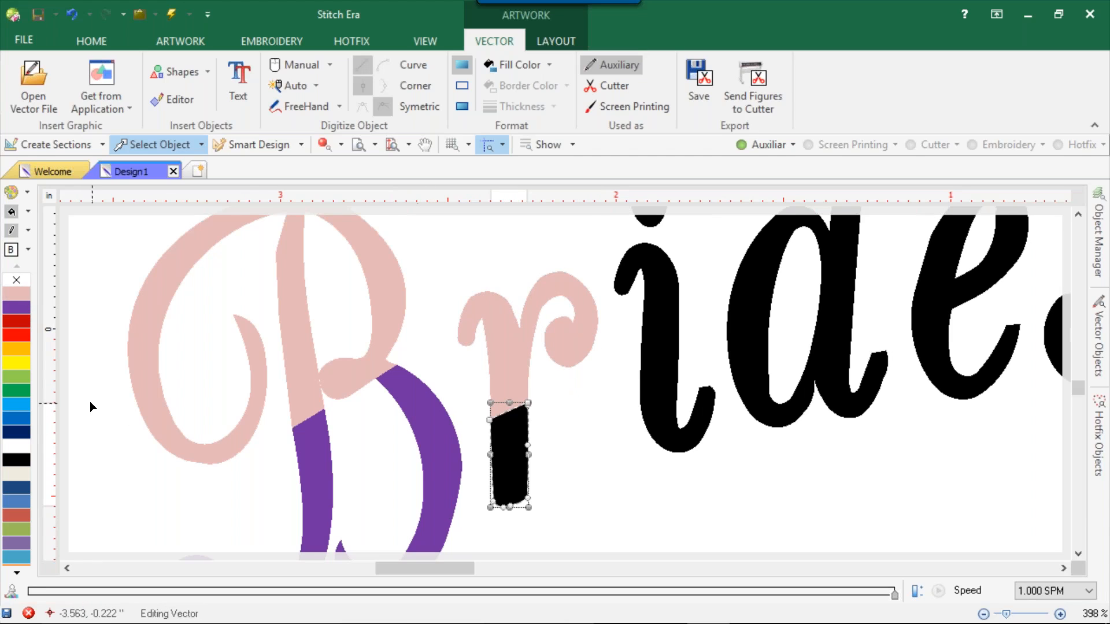
{"action": "left_click", "coordinate": [23, 307]}
Ungroup the first "i" in "Brides" to separate its dot from its stem
{"action": "scroll", "coordinate": [505, 279], "scroll_direction": "down", "scroll_amount": 3}
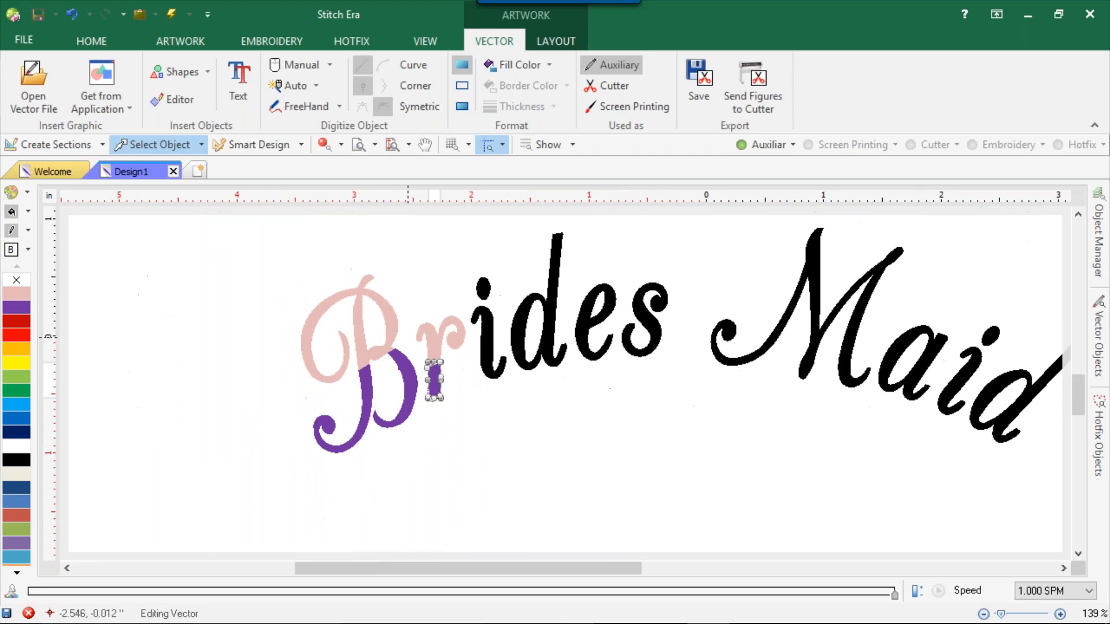
{"action": "scroll", "coordinate": [504, 279], "scroll_direction": "up", "scroll_amount": 4}
{"action": "left_click", "coordinate": [473, 400]}
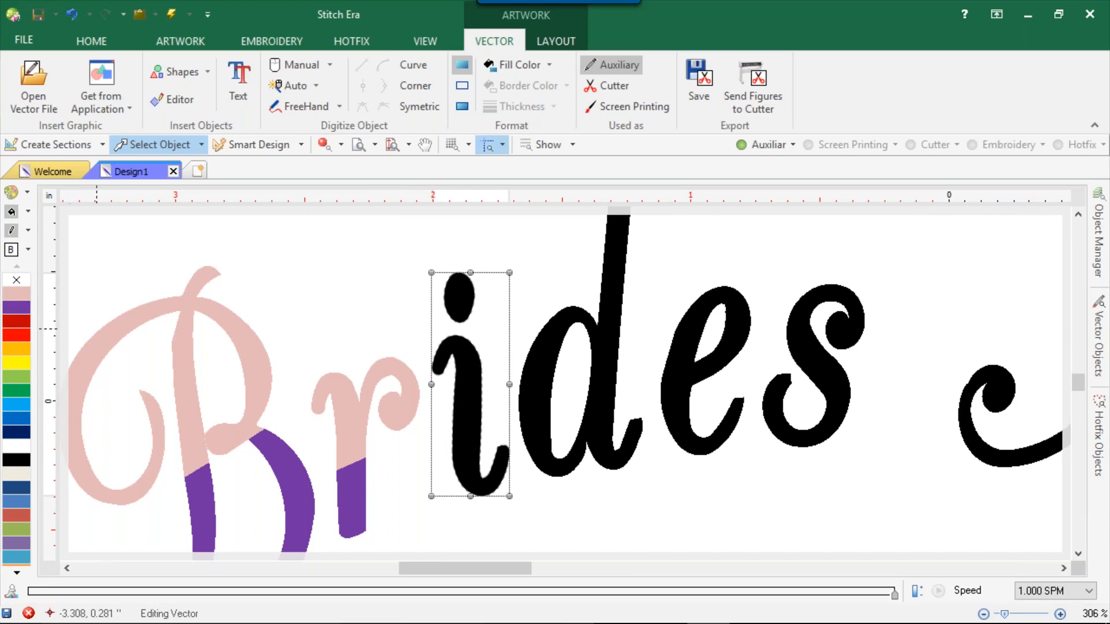
{"action": "right_click", "coordinate": [463, 406]}
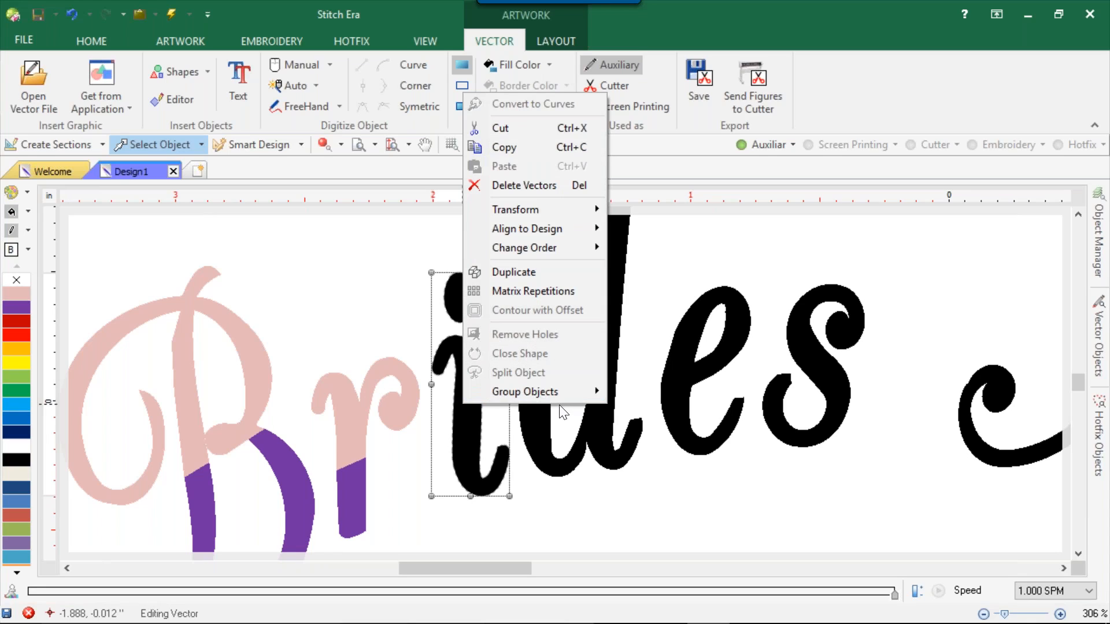
{"action": "mouse_move", "coordinate": [557, 392]}
{"action": "left_click", "coordinate": [685, 411]}
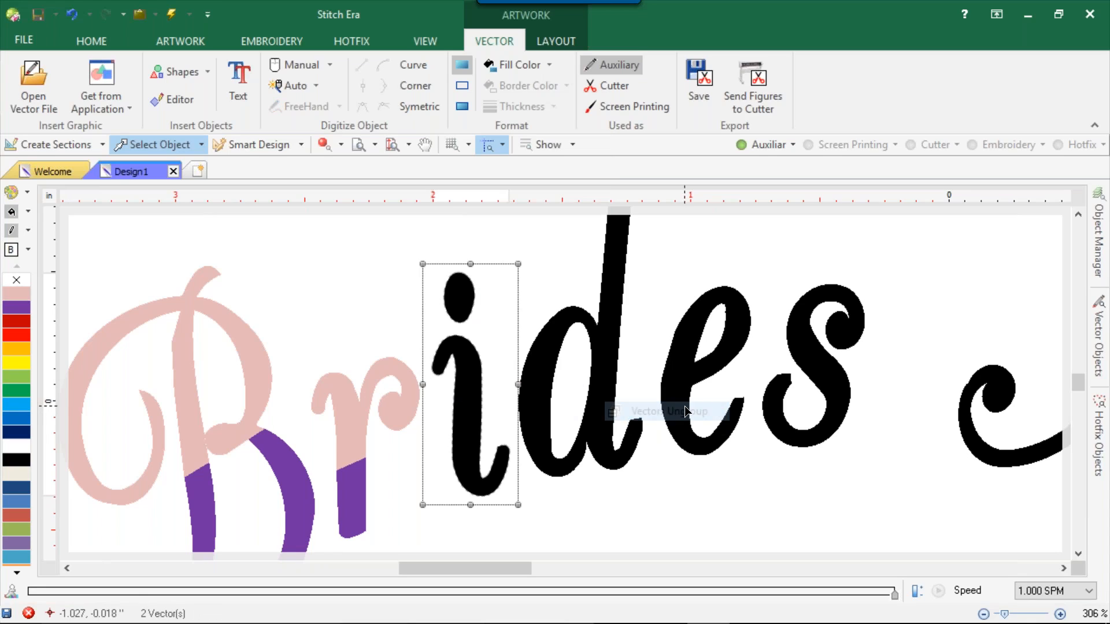
Split the stem of the first "i" in "Brides" into an upper and a lower part with a diagonal line
{"action": "right_click", "coordinate": [481, 392]}
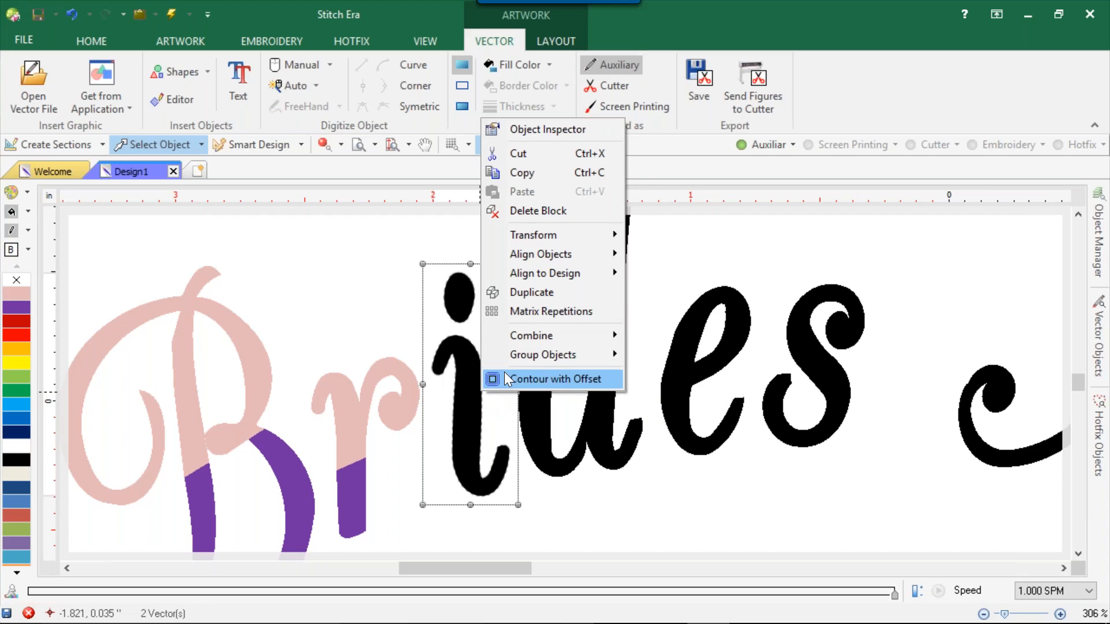
{"action": "left_click", "coordinate": [587, 488]}
{"action": "double_click", "coordinate": [471, 397]}
{"action": "right_click", "coordinate": [472, 397]}
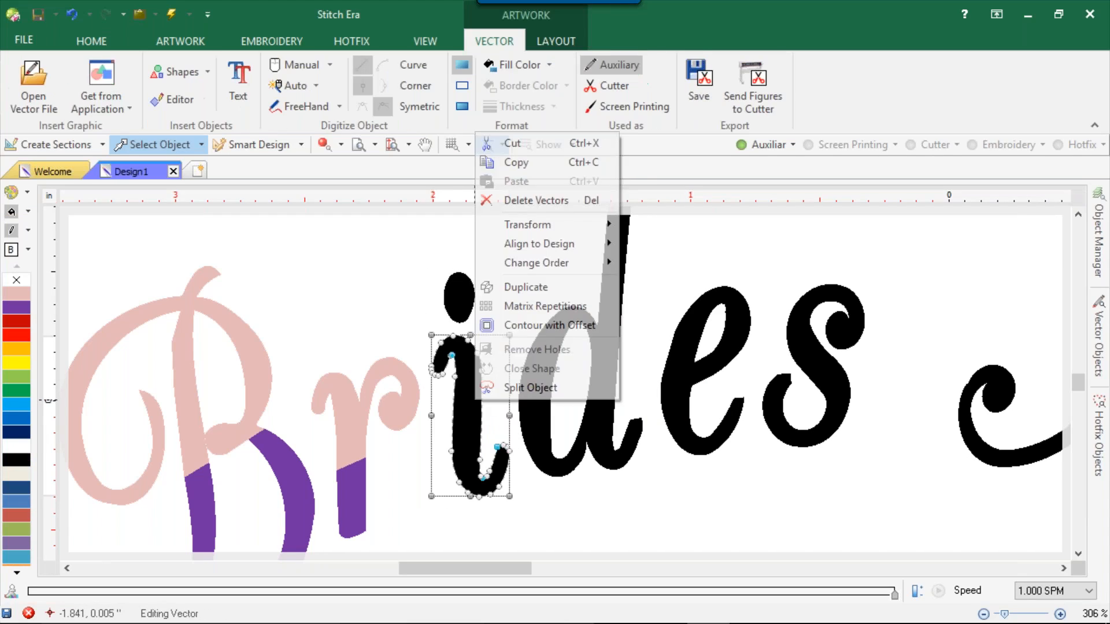
{"action": "left_click", "coordinate": [531, 386]}
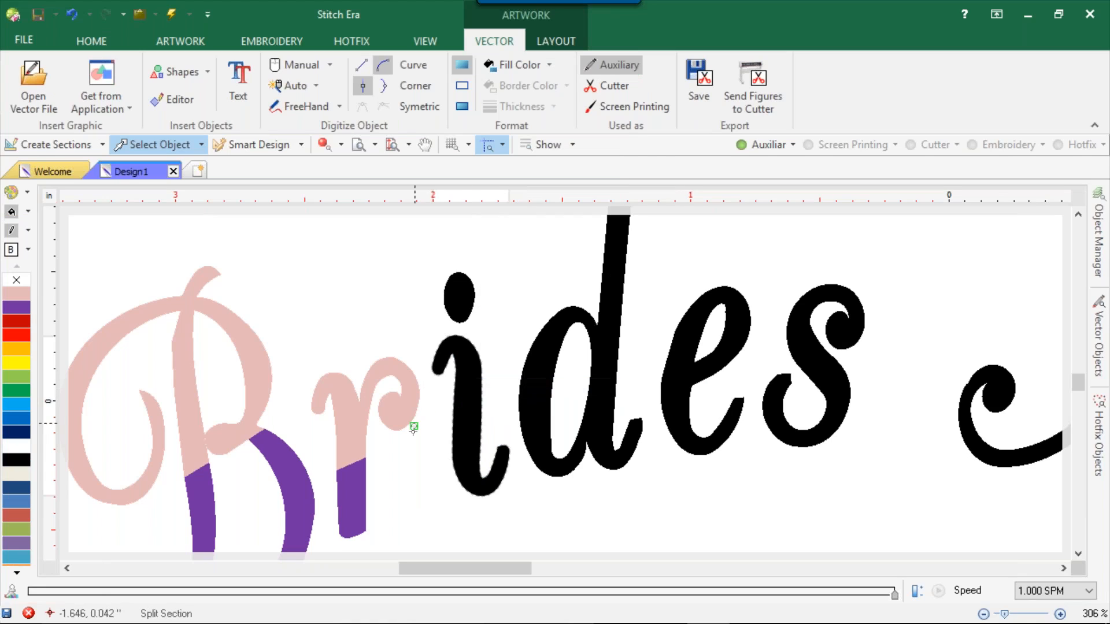
{"action": "left_click", "coordinate": [420, 438]}
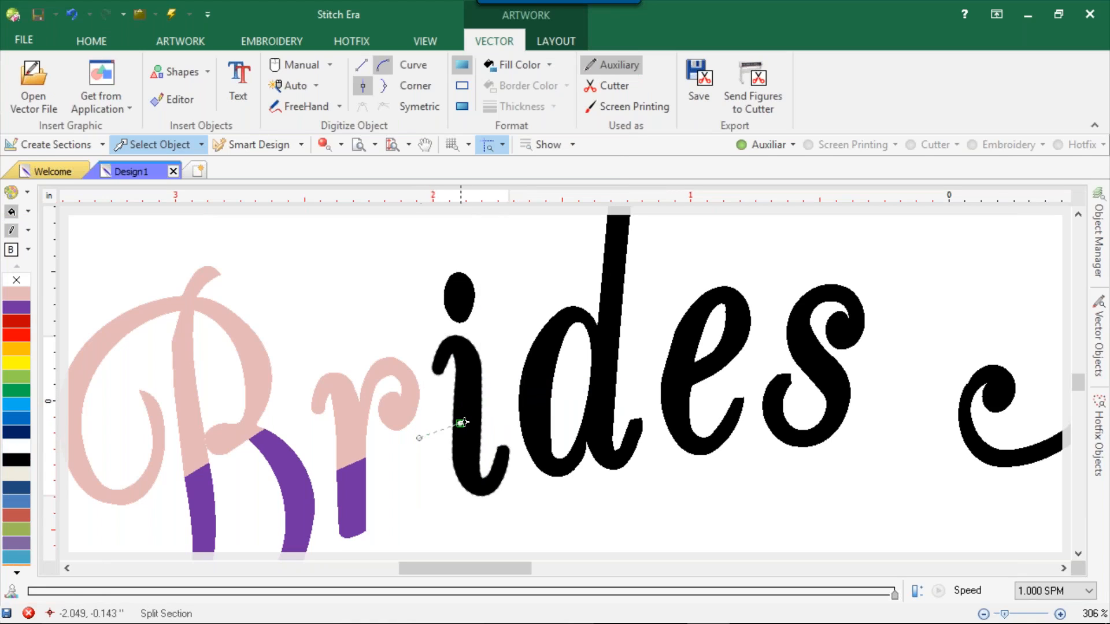
{"action": "left_click", "coordinate": [501, 404]}
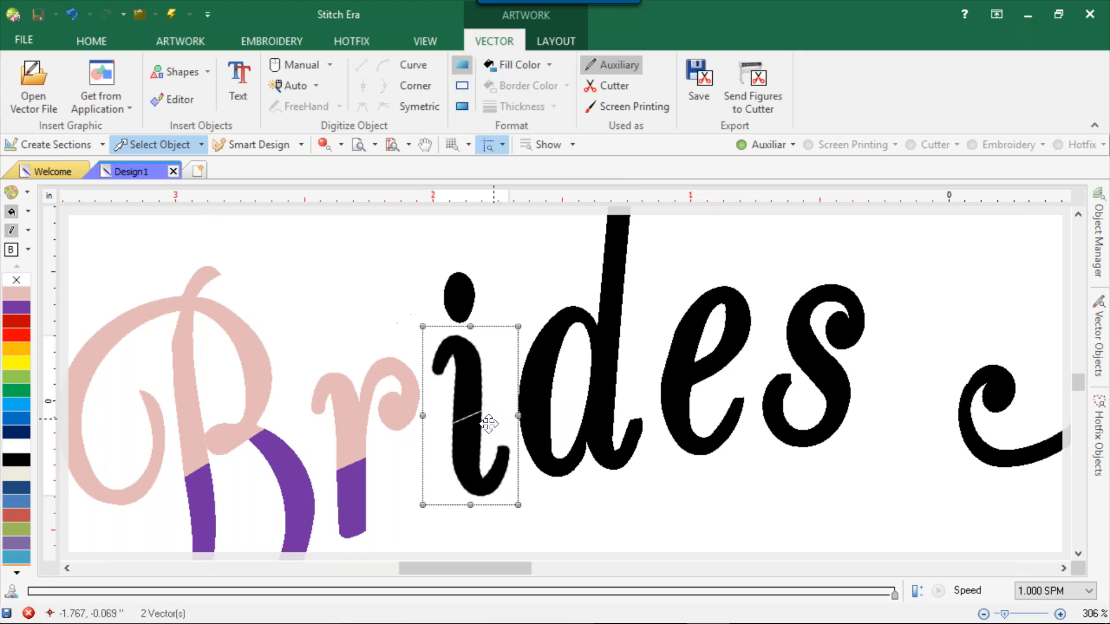
Color the dot and upper stem of the "i" light pink and its lower stem purple
{"action": "left_click", "coordinate": [445, 301], "text": "shift"}
{"action": "left_click", "coordinate": [17, 296]}
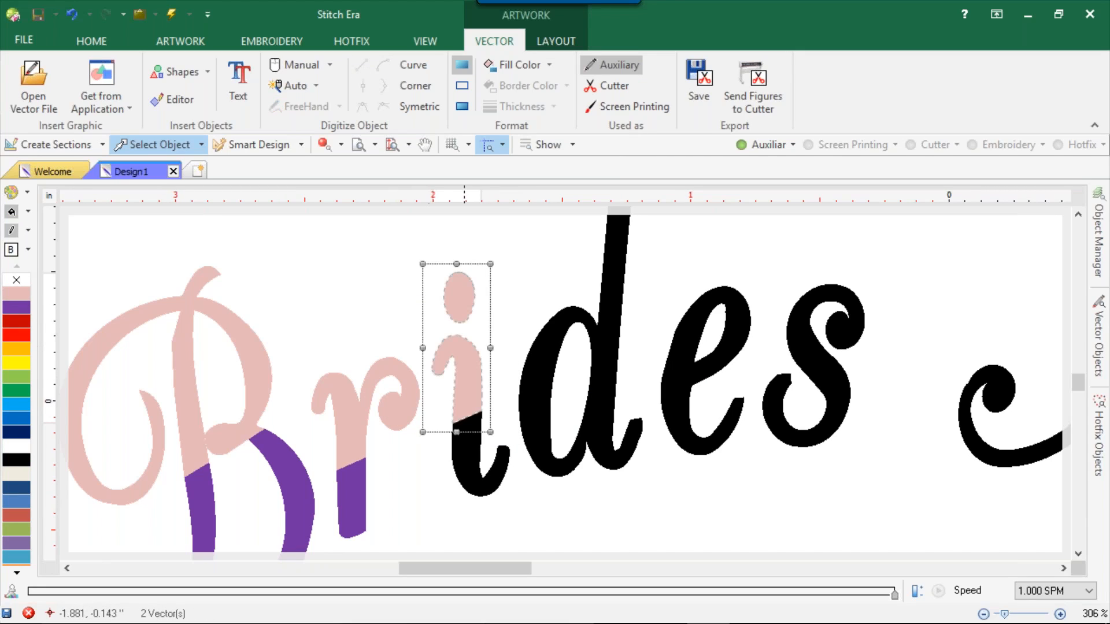
{"action": "left_click", "coordinate": [470, 451]}
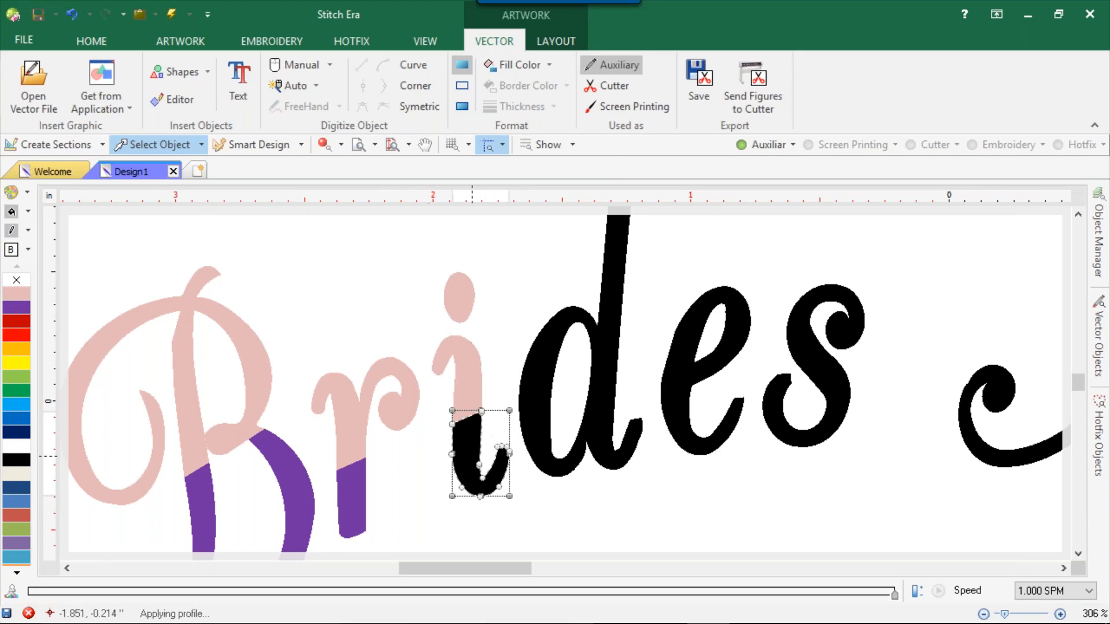
{"action": "left_click", "coordinate": [25, 312]}
Split the "d" into an upper and a lower part with a rising diagonal line across its bowl and stem
{"action": "left_click", "coordinate": [616, 321]}
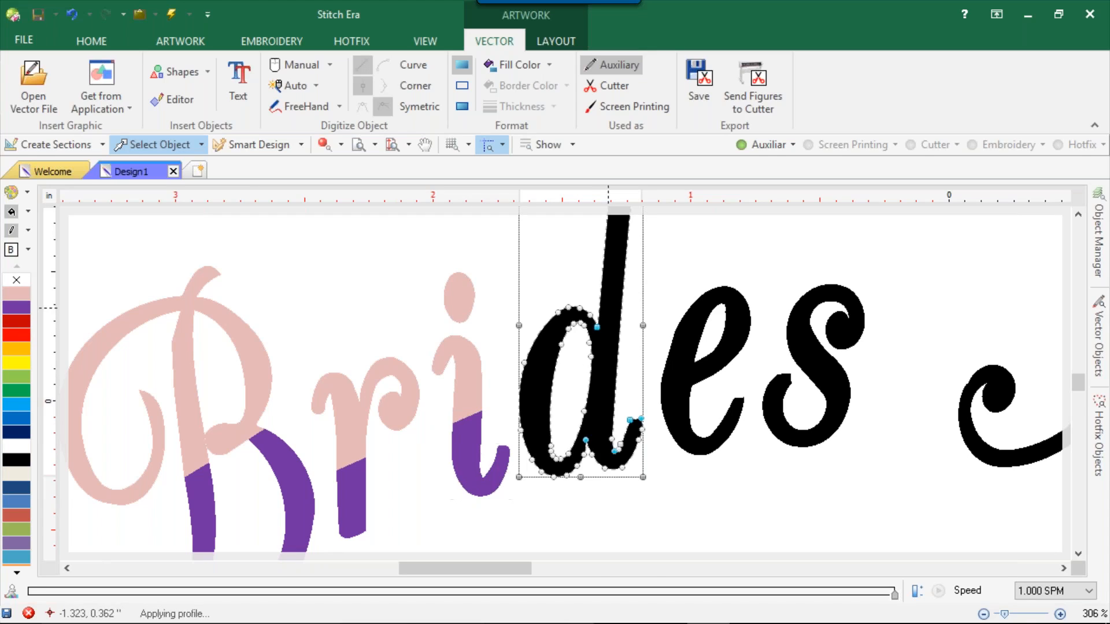
{"action": "scroll", "coordinate": [615, 321], "scroll_direction": "down", "scroll_amount": 3}
{"action": "scroll", "coordinate": [626, 296], "scroll_direction": "up", "scroll_amount": 2}
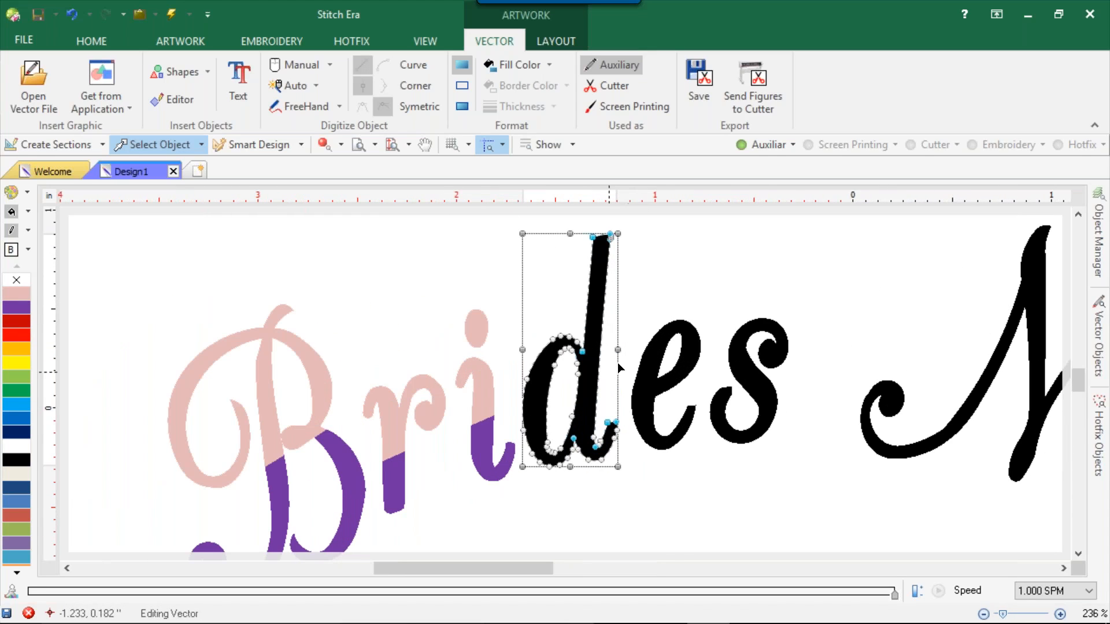
{"action": "scroll", "coordinate": [661, 322], "scroll_direction": "up", "scroll_amount": 1}
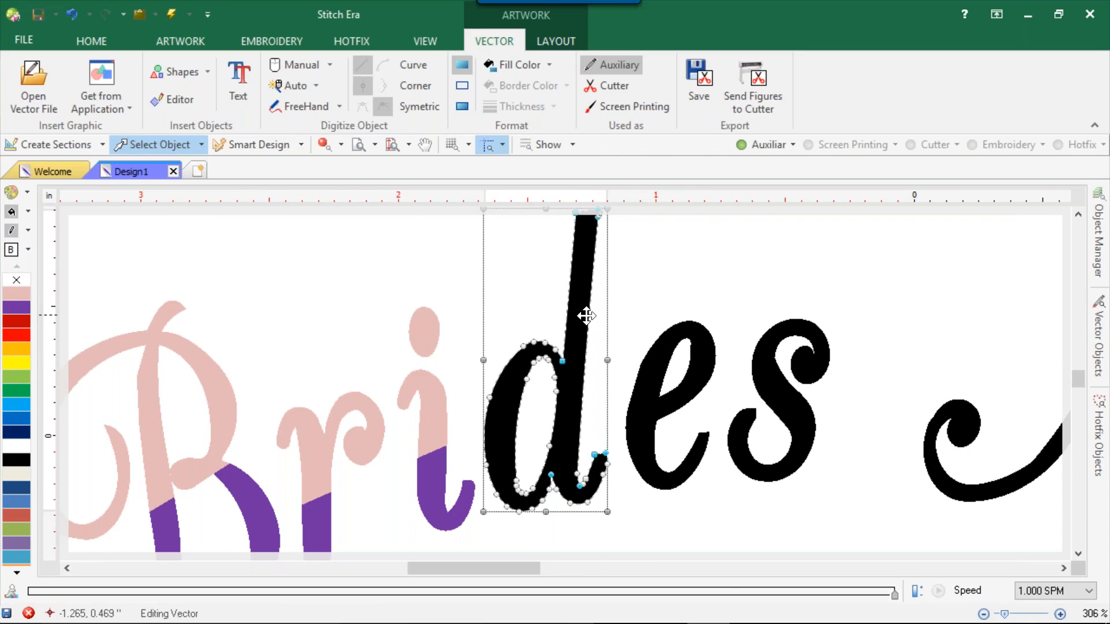
{"action": "right_click", "coordinate": [587, 317]}
{"action": "left_click", "coordinate": [644, 573]}
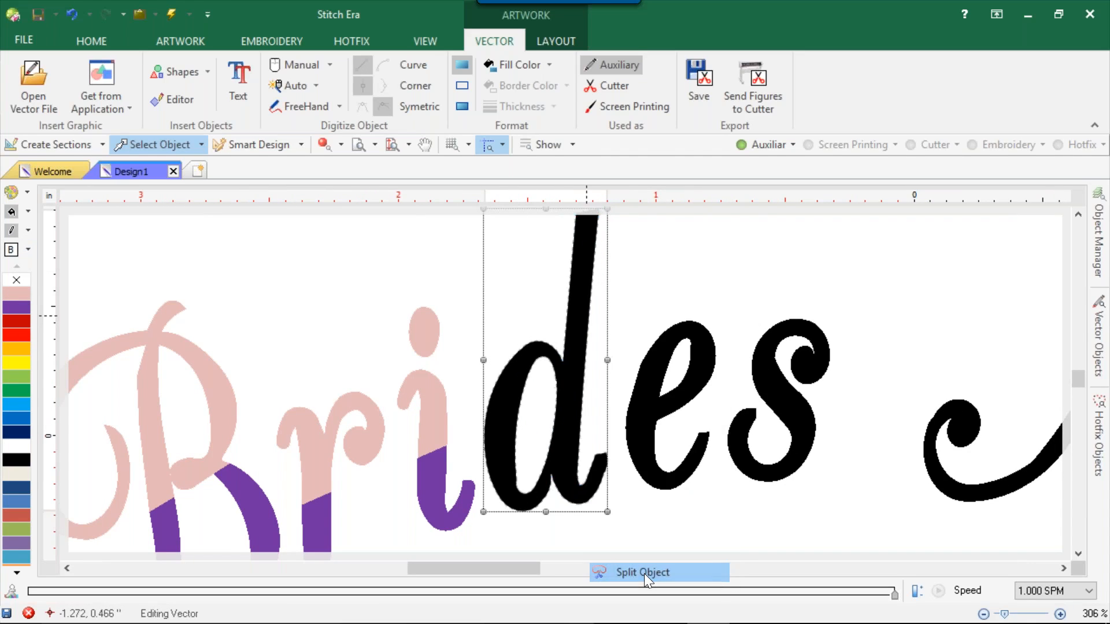
{"action": "left_click", "coordinate": [470, 427]}
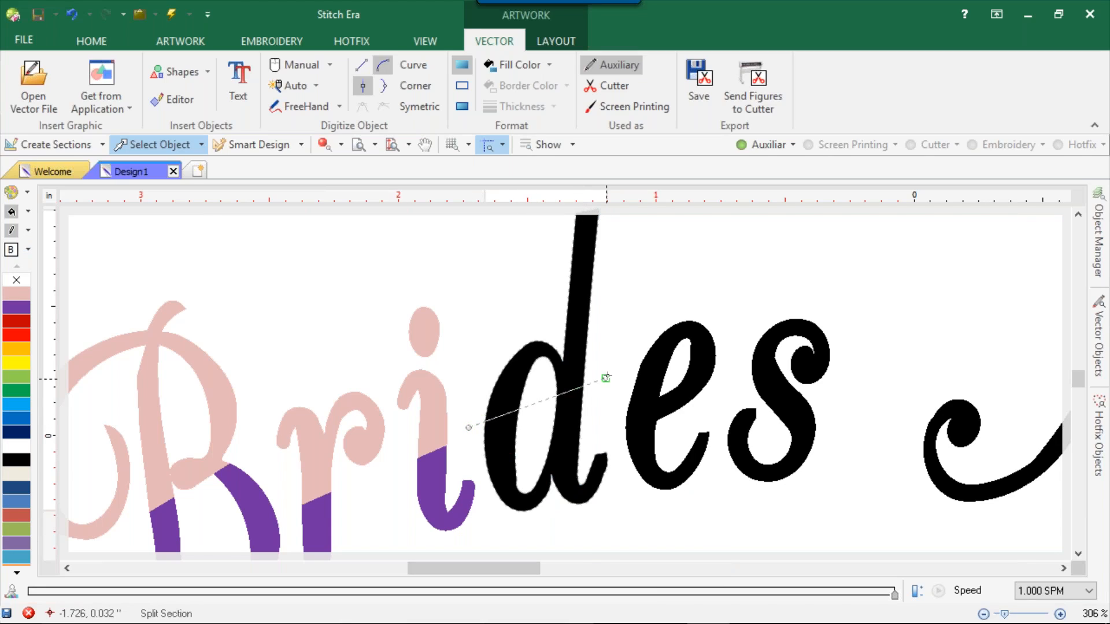
{"action": "left_click", "coordinate": [609, 367]}
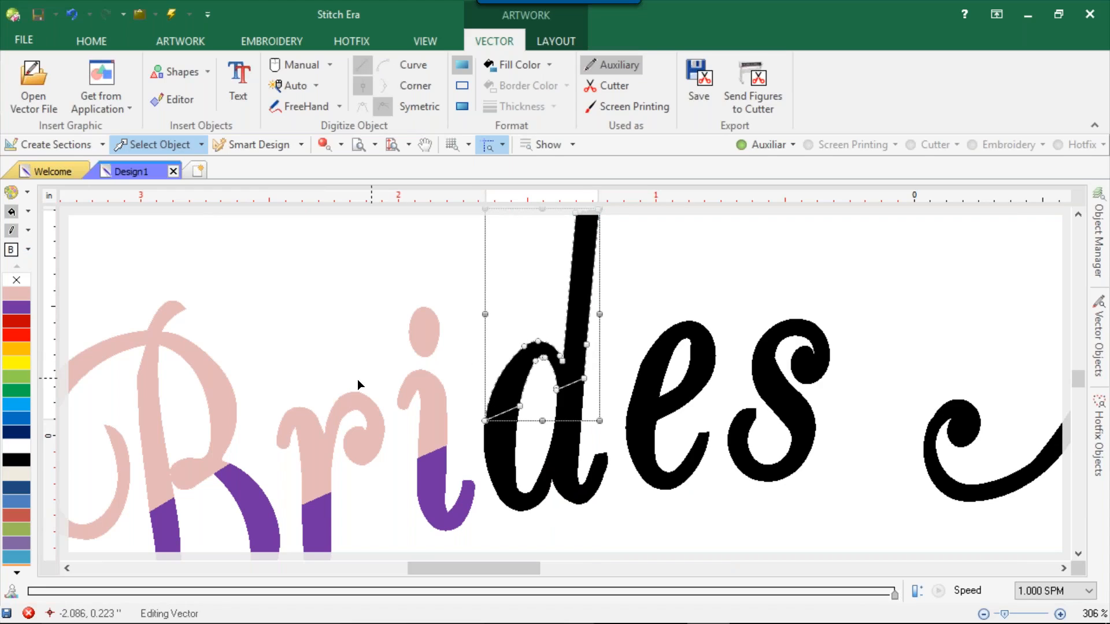
Color the upper part of the "d" light pink and its lower part purple, leaving nothing selected
{"action": "left_click", "coordinate": [24, 291]}
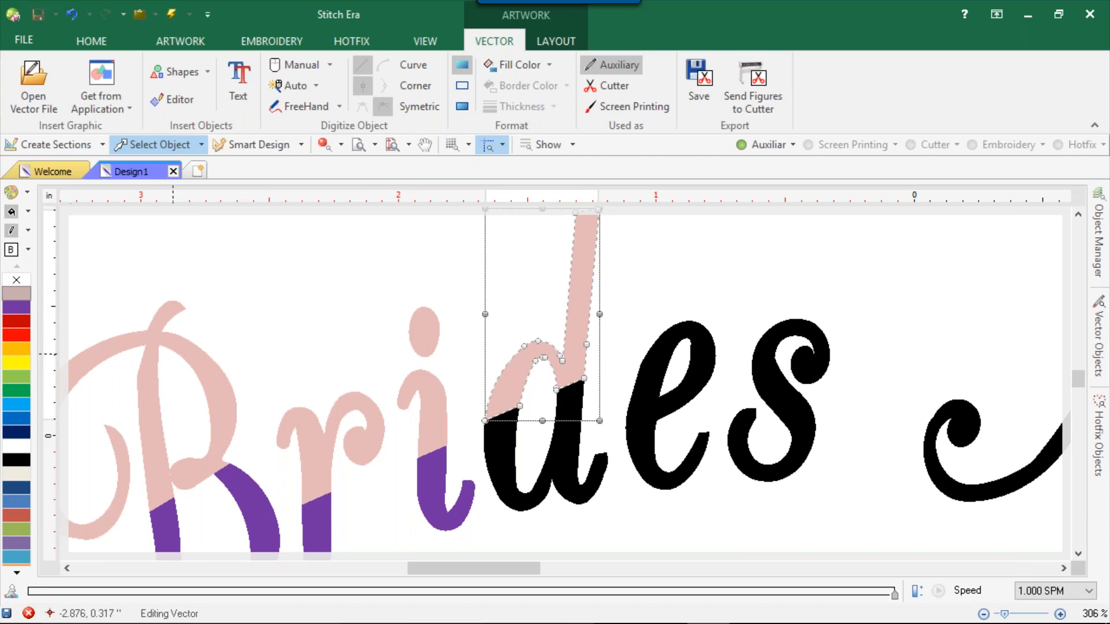
{"action": "left_click", "coordinate": [496, 466]}
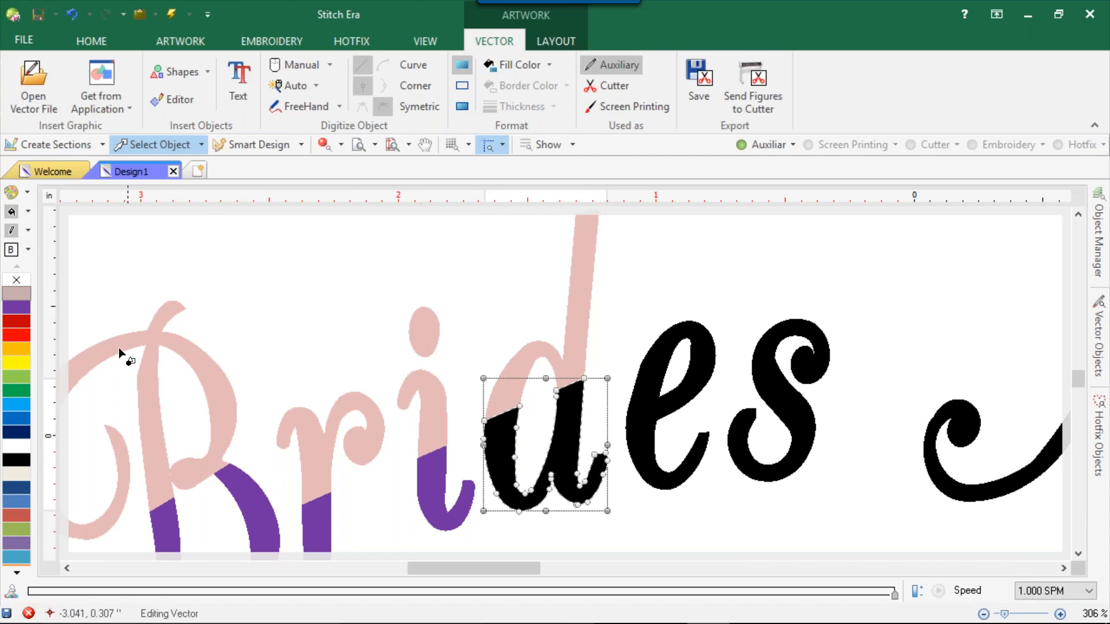
{"action": "left_click", "coordinate": [26, 304]}
{"action": "left_click", "coordinate": [717, 290]}
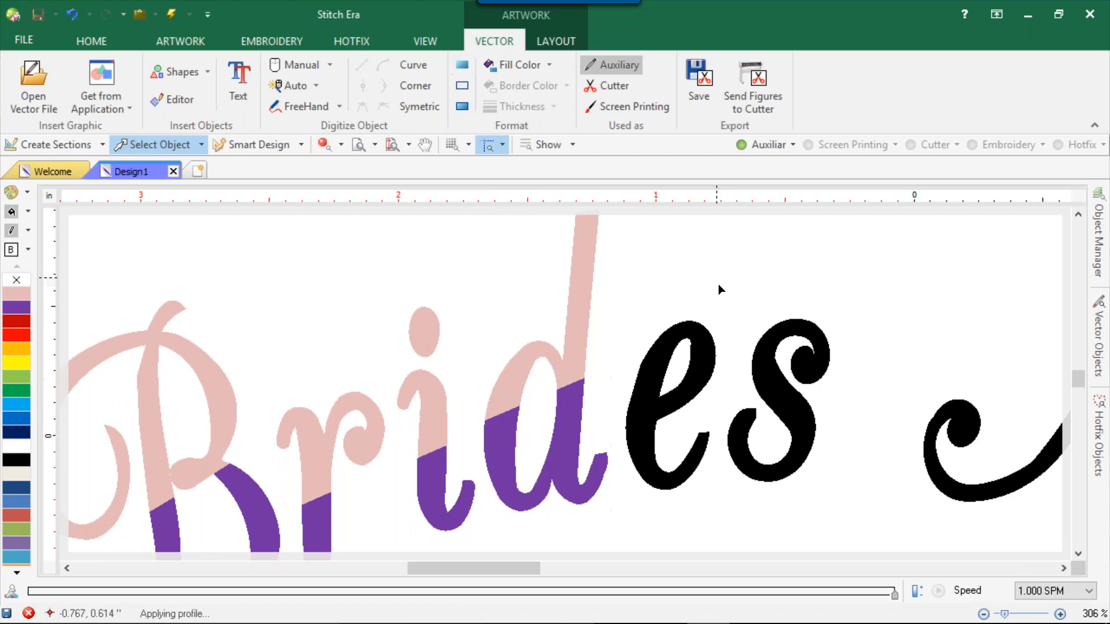
Smooth the outer left edge of the "e" in "Brides" by adjusting the curve handle of its middle node
{"action": "scroll", "coordinate": [704, 345], "scroll_direction": "up", "scroll_amount": 1}
{"action": "left_click", "coordinate": [634, 399]}
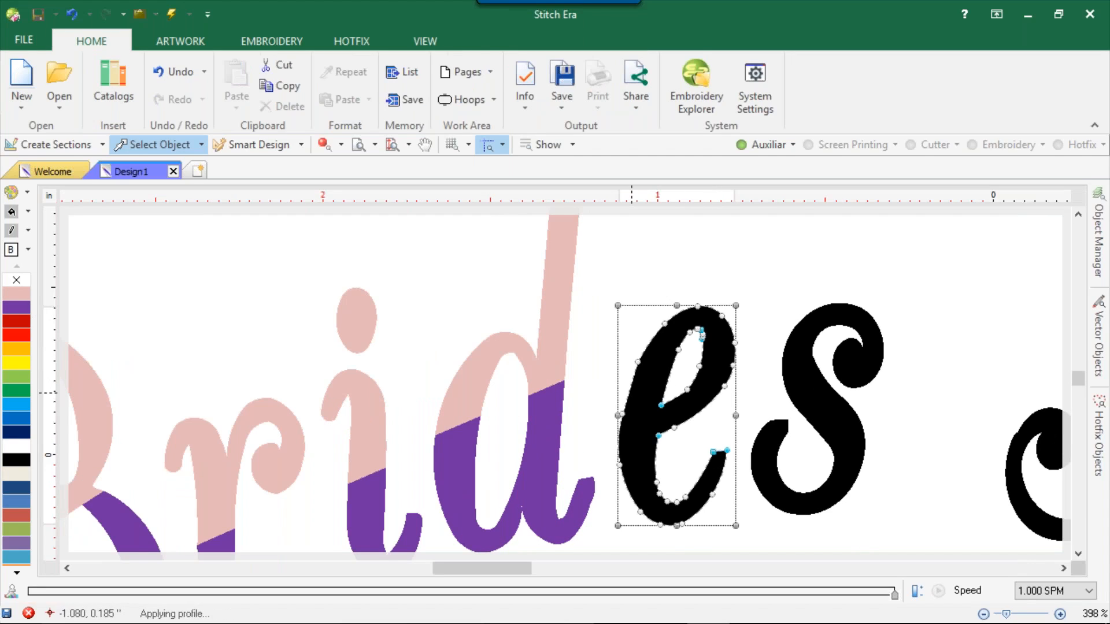
{"action": "scroll", "coordinate": [634, 402], "scroll_direction": "up", "scroll_amount": 1}
{"action": "left_click", "coordinate": [618, 419]}
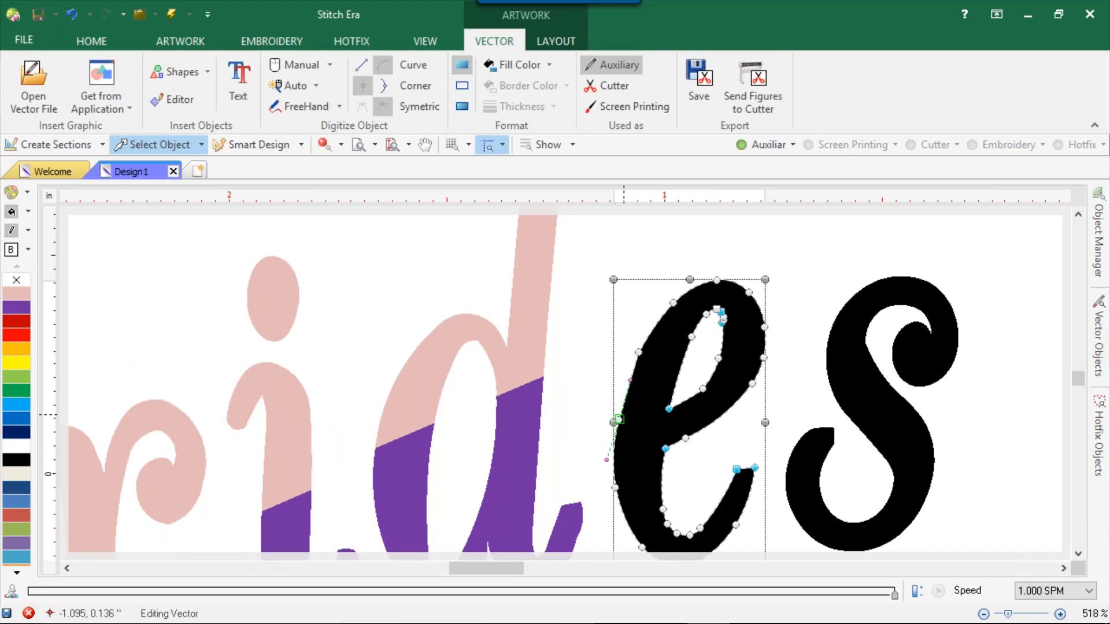
{"action": "left_click_drag", "start_coordinate": [625, 377], "coordinate": [626, 377]}
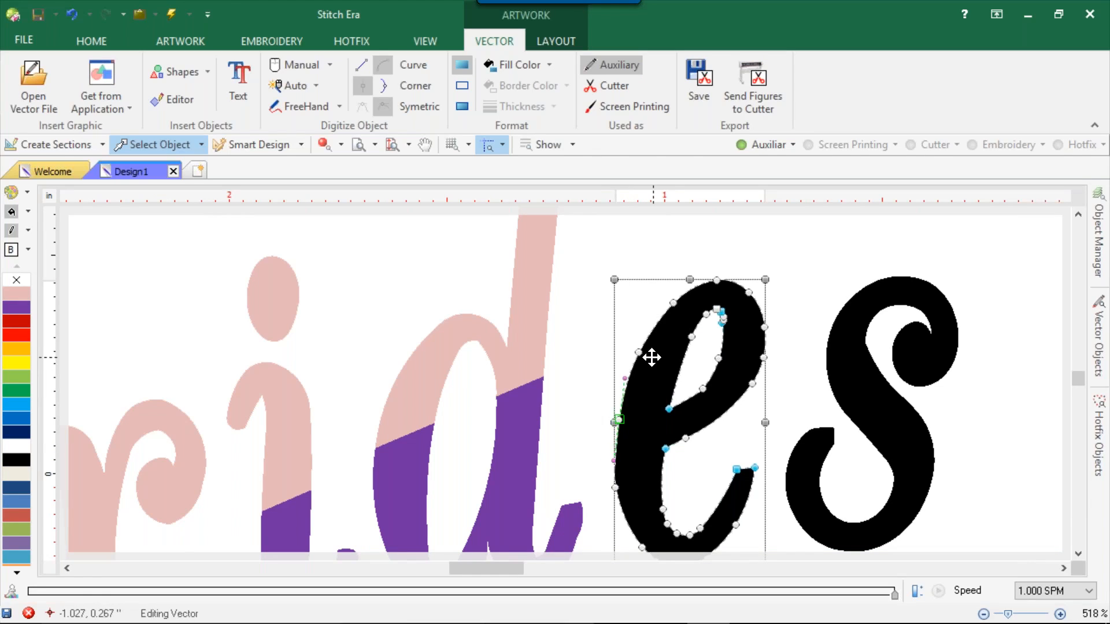
Delete the two surplus corner nodes near the upper right end of the "e"'s inner opening
{"action": "scroll", "coordinate": [712, 328], "scroll_direction": "up", "scroll_amount": 4}
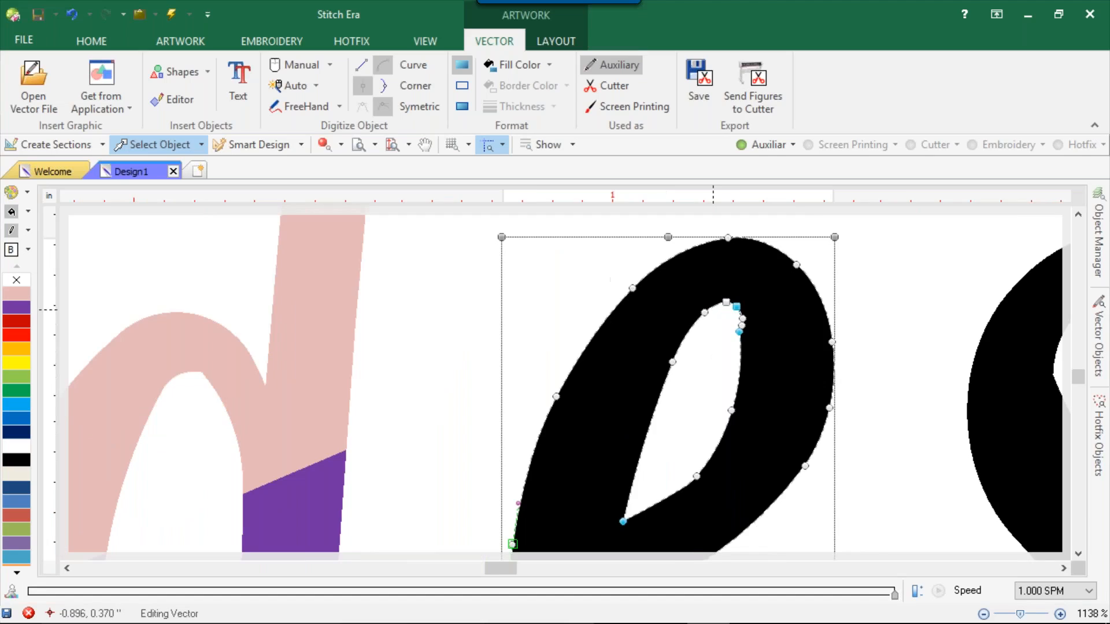
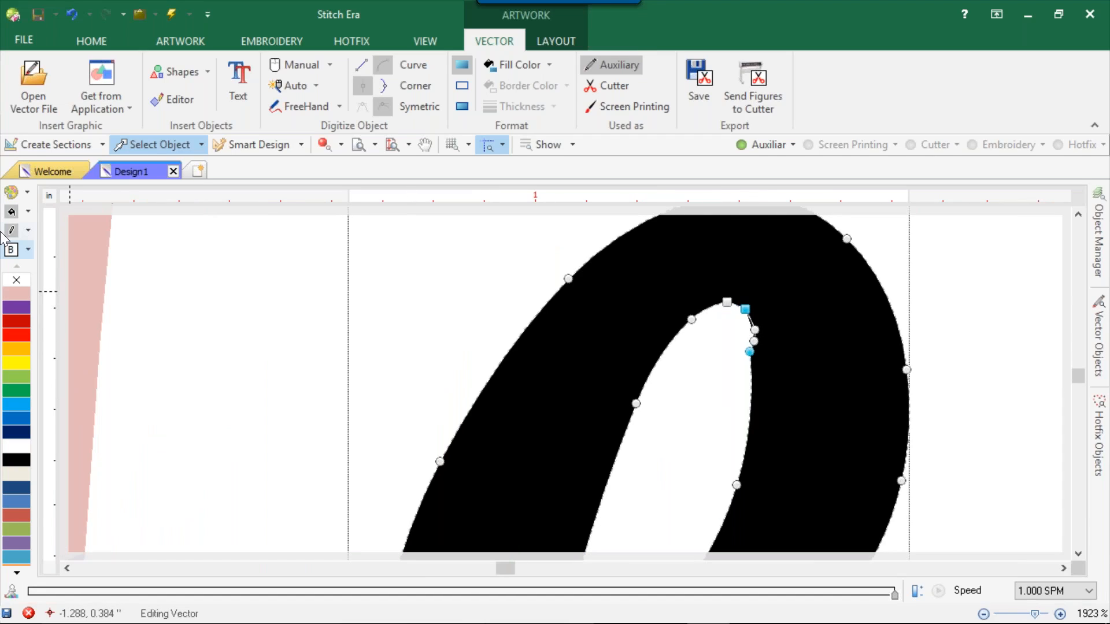
{"action": "left_click", "coordinate": [750, 353]}
{"action": "left_click_drag", "start_coordinate": [750, 353], "coordinate": [753, 341]}
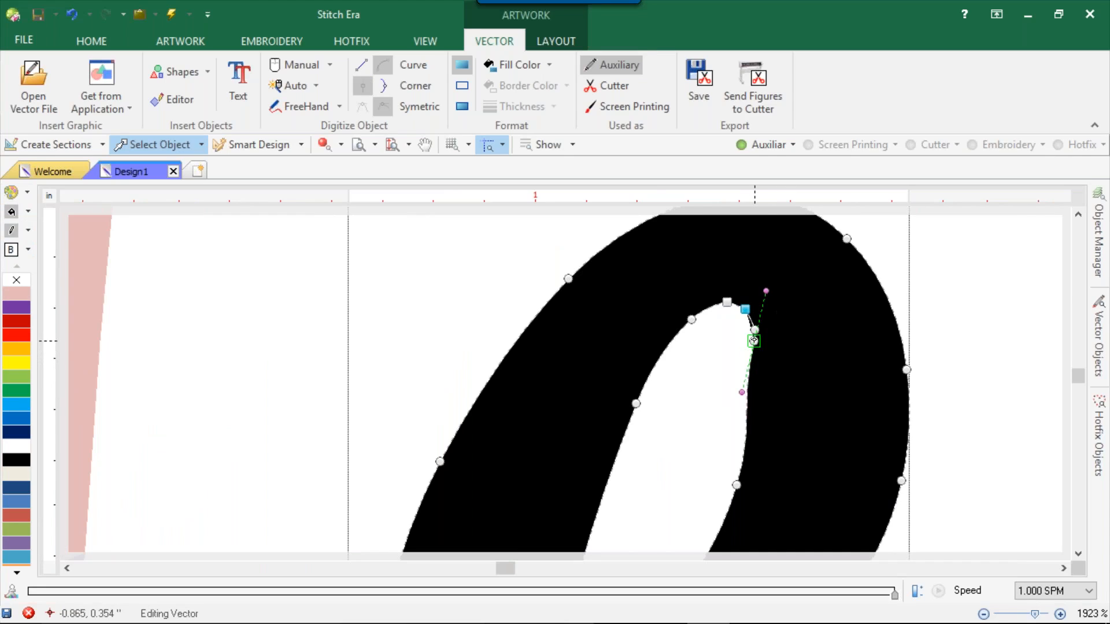
{"action": "left_click", "coordinate": [747, 309]}
{"action": "key", "text": "Delete"}
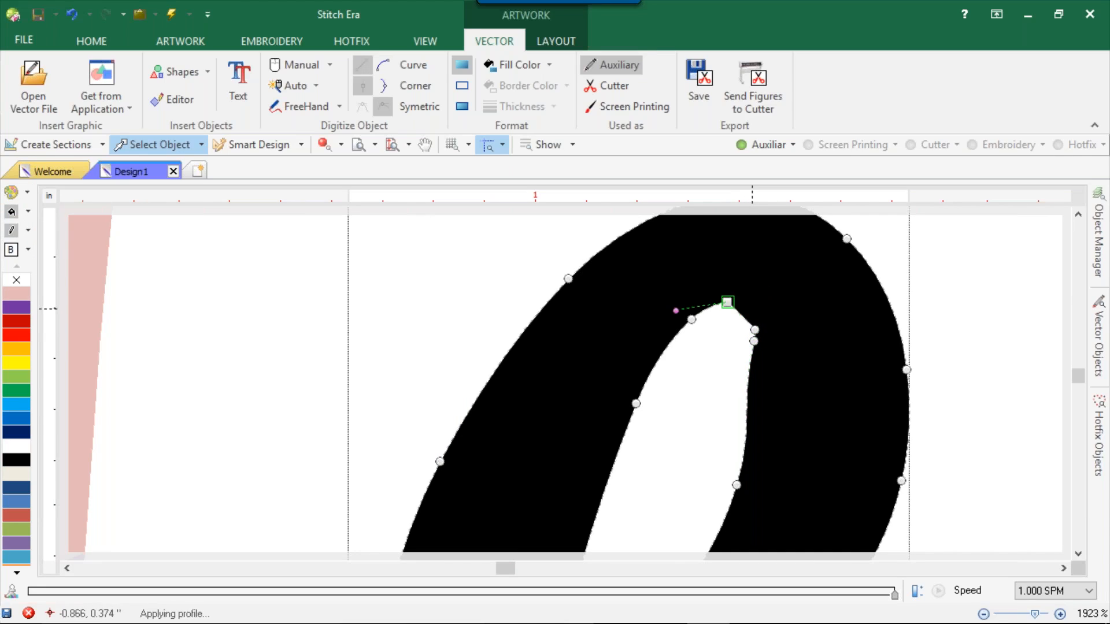
Round the top of the "e"'s inner opening by repositioning its two upper right nodes and deleting the square node at its peak
{"action": "left_click_drag", "start_coordinate": [755, 329], "coordinate": [751, 315]}
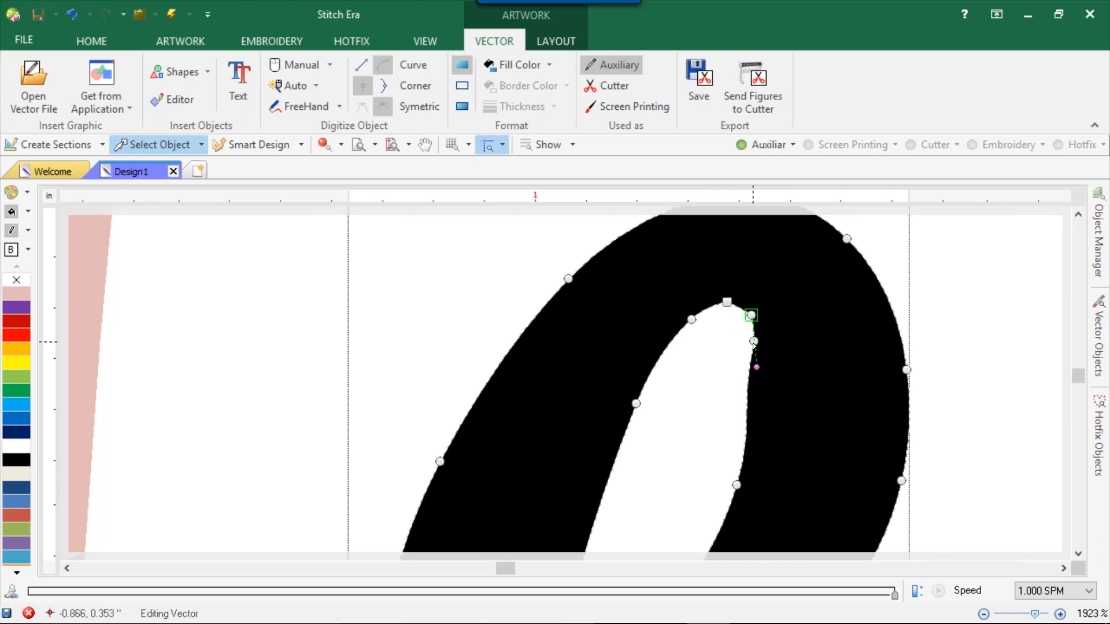
{"action": "mouse_move", "coordinate": [757, 368]}
{"action": "left_mouse_down"}
{"action": "mouse_move", "coordinate": [762, 341]}
{"action": "mouse_move", "coordinate": [752, 349]}
{"action": "mouse_move", "coordinate": [758, 372]}
{"action": "left_mouse_up"}
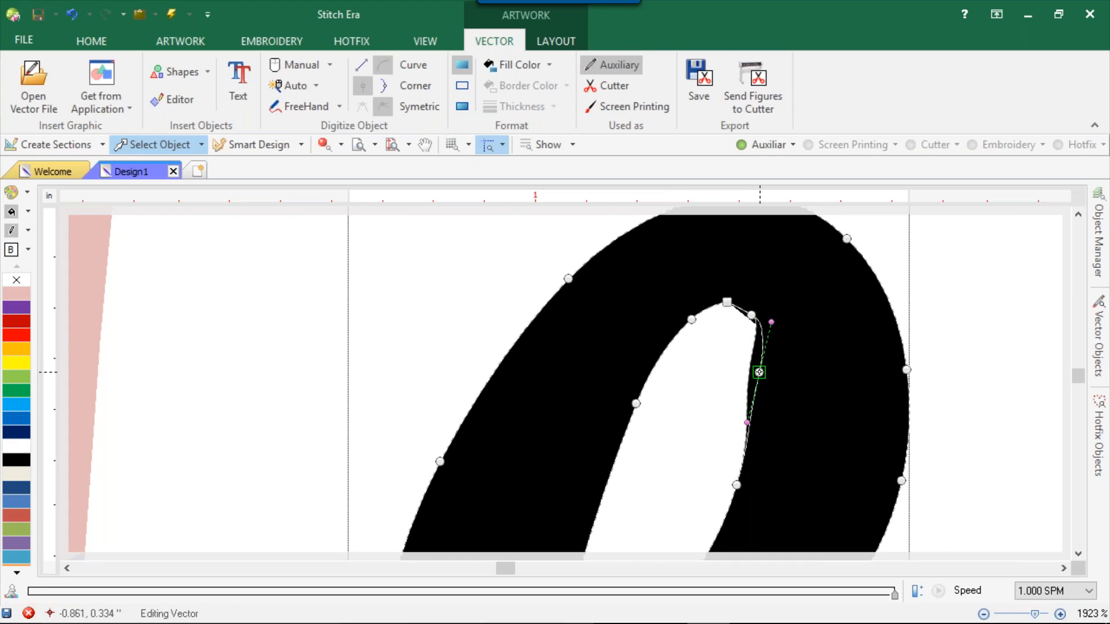
{"action": "left_click", "coordinate": [752, 314]}
{"action": "left_click", "coordinate": [728, 300]}
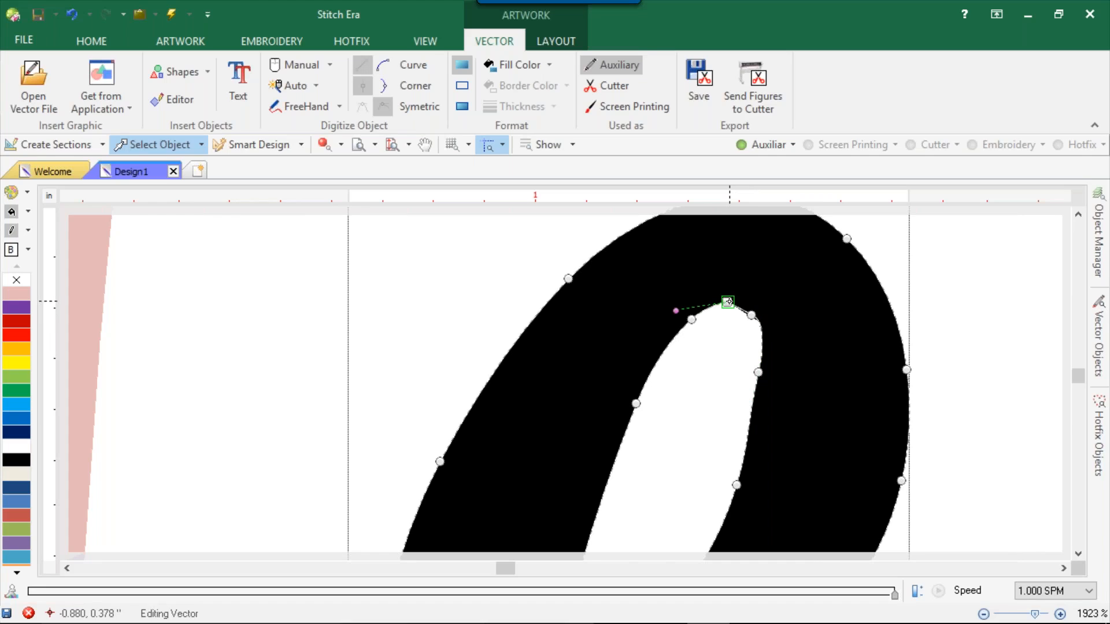
{"action": "key", "text": "Delete"}
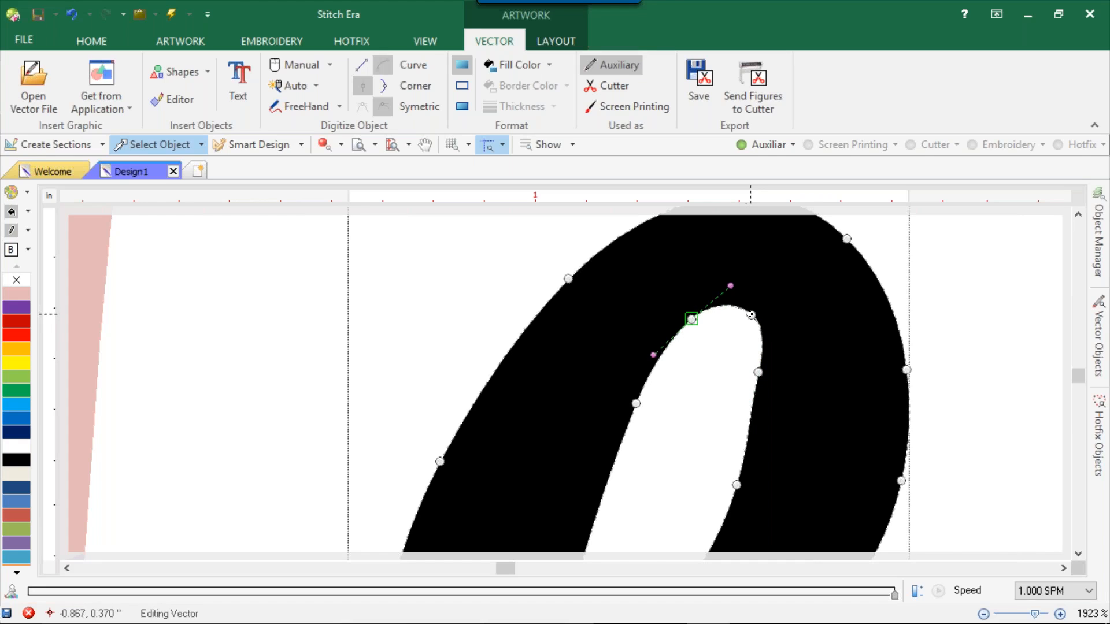
Smooth the right edge of the "e"'s inner opening by nudging its middle node and adjusting the curve handle above it
{"action": "scroll", "coordinate": [763, 381], "scroll_direction": "down", "scroll_amount": 2}
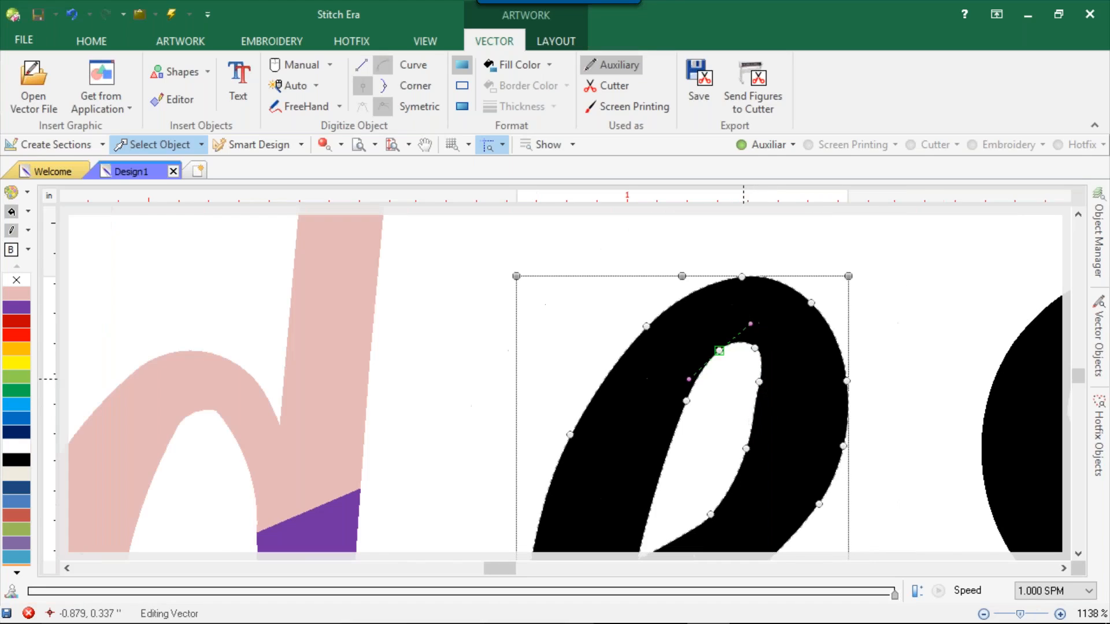
{"action": "scroll", "coordinate": [745, 448], "scroll_direction": "up", "scroll_amount": 2}
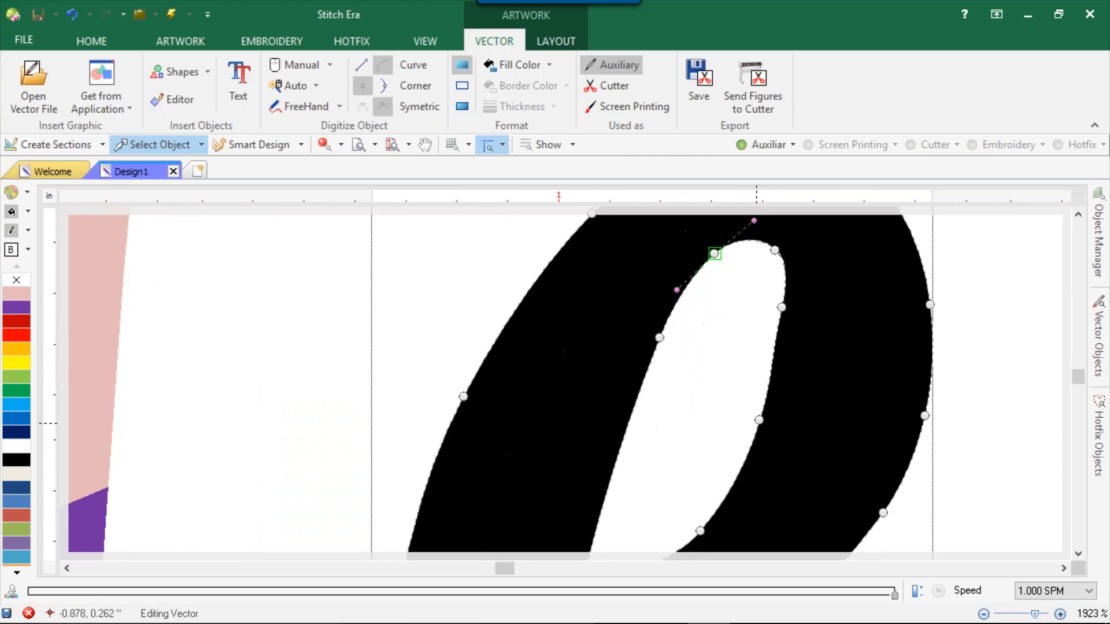
{"action": "left_click", "coordinate": [761, 421]}
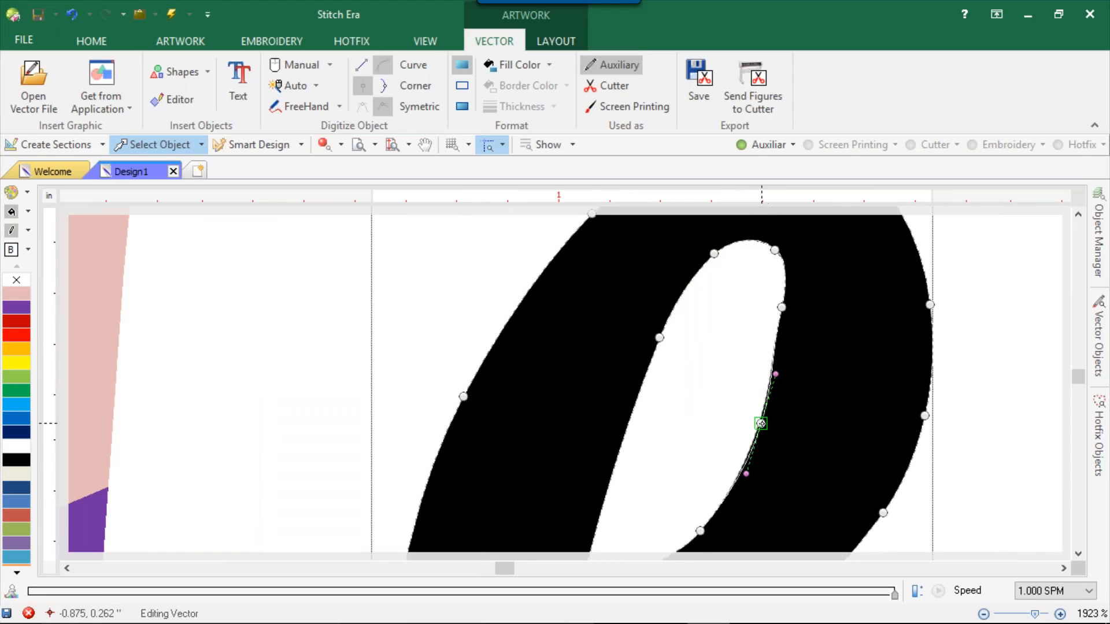
{"action": "left_click", "coordinate": [782, 307]}
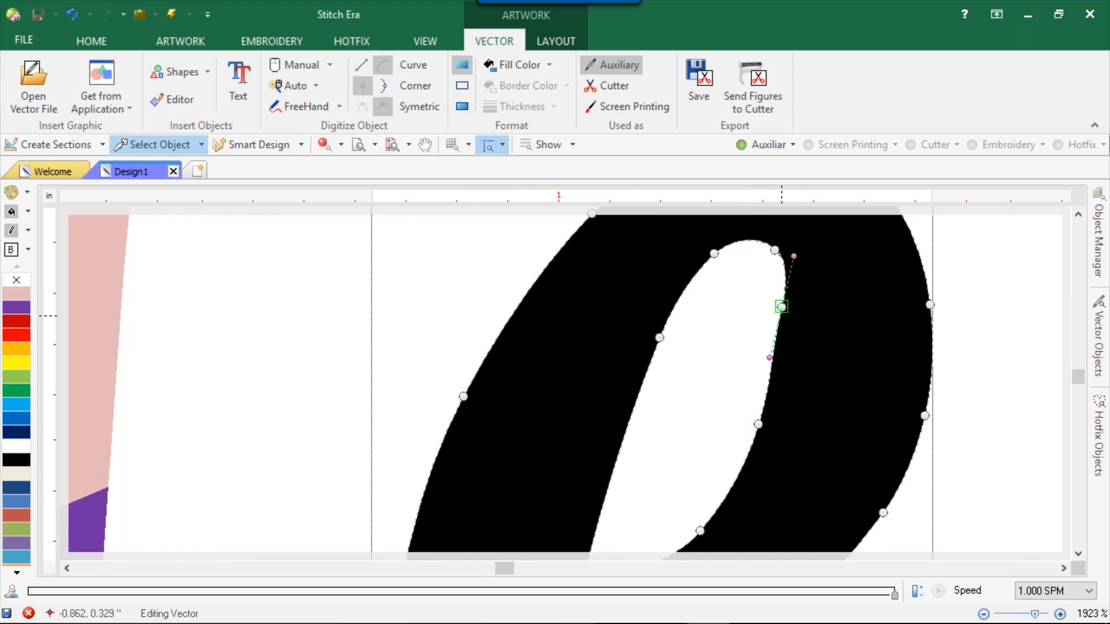
{"action": "left_click_drag", "start_coordinate": [768, 355], "coordinate": [778, 358]}
{"action": "scroll", "coordinate": [787, 346], "scroll_direction": "down", "scroll_amount": 3}
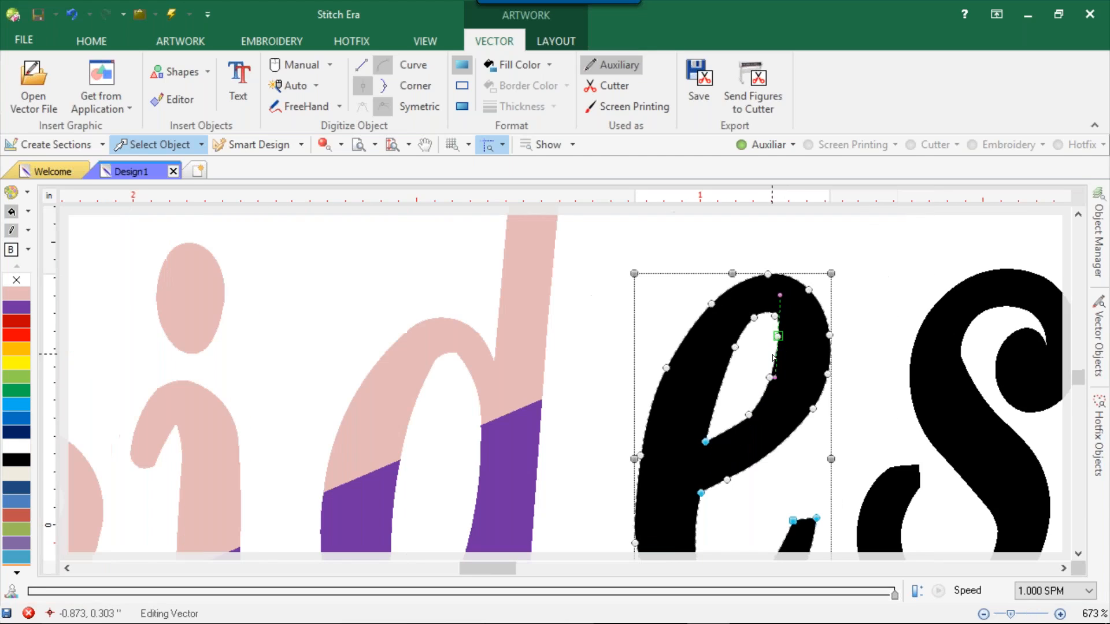
Curve both edges at the lower pointed corner of the "e"'s inner opening by adjusting the corner node's two handles
{"action": "scroll", "coordinate": [761, 403], "scroll_direction": "up", "scroll_amount": 2}
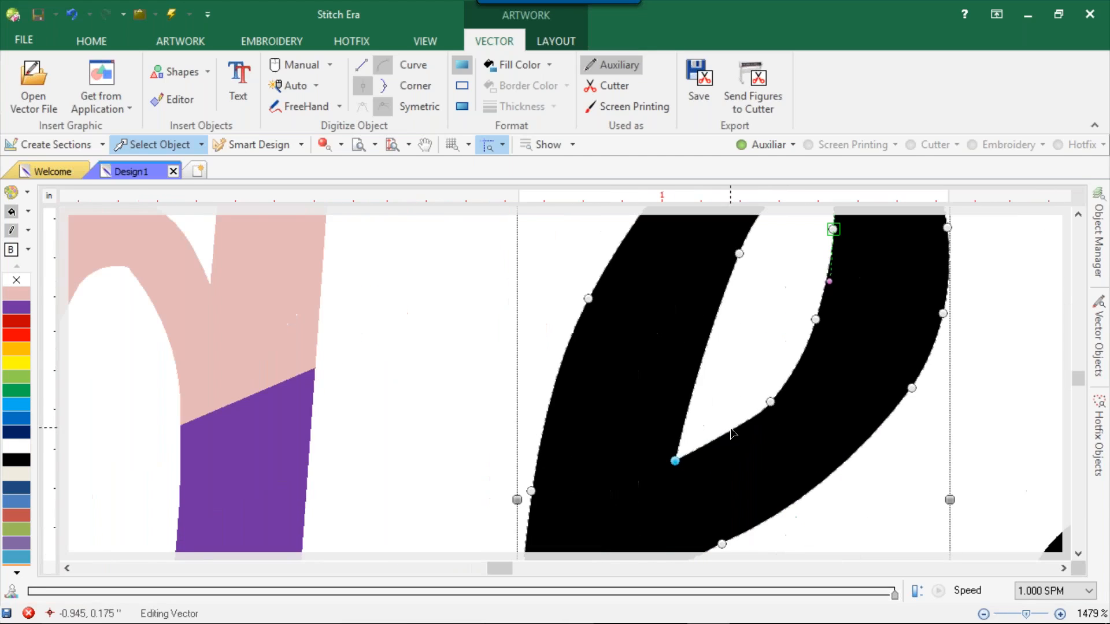
{"action": "left_click", "coordinate": [676, 460]}
{"action": "mouse_move", "coordinate": [689, 407]}
{"action": "left_mouse_down"}
{"action": "mouse_move", "coordinate": [676, 394]}
{"action": "mouse_move", "coordinate": [674, 409]}
{"action": "left_mouse_up"}
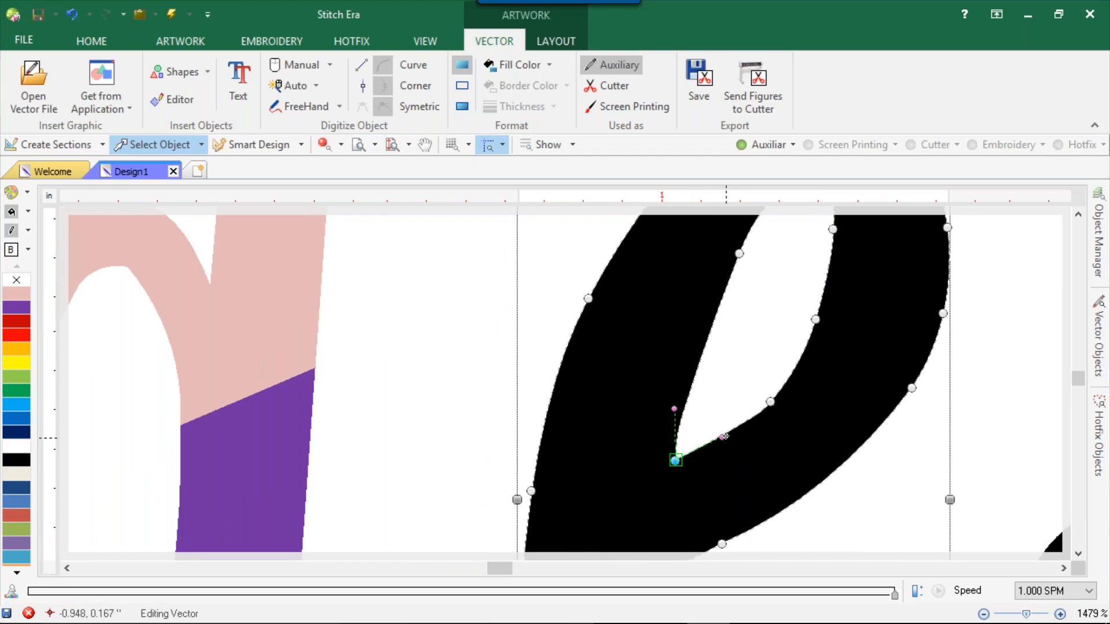
{"action": "left_click_drag", "start_coordinate": [725, 434], "coordinate": [732, 442]}
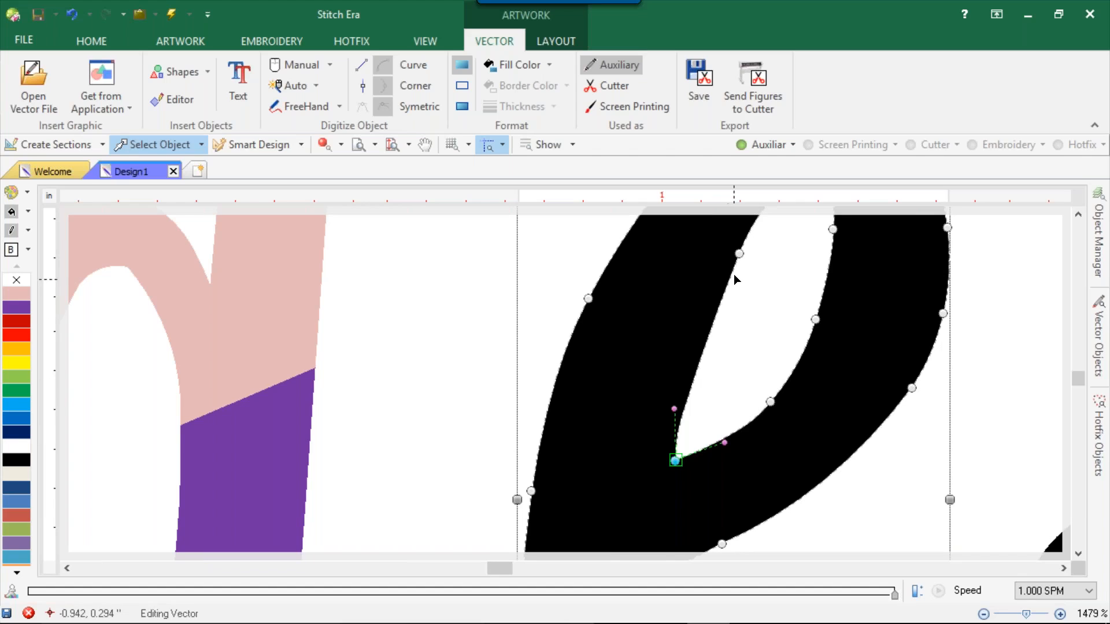
Widen the "e"'s inner opening by moving the upper node of its left edge outward and slightly down
{"action": "left_click_drag", "start_coordinate": [742, 256], "coordinate": [716, 272]}
{"action": "scroll", "coordinate": [727, 339], "scroll_direction": "down", "scroll_amount": 1}
{"action": "scroll", "coordinate": [729, 342], "scroll_direction": "down", "scroll_amount": 2}
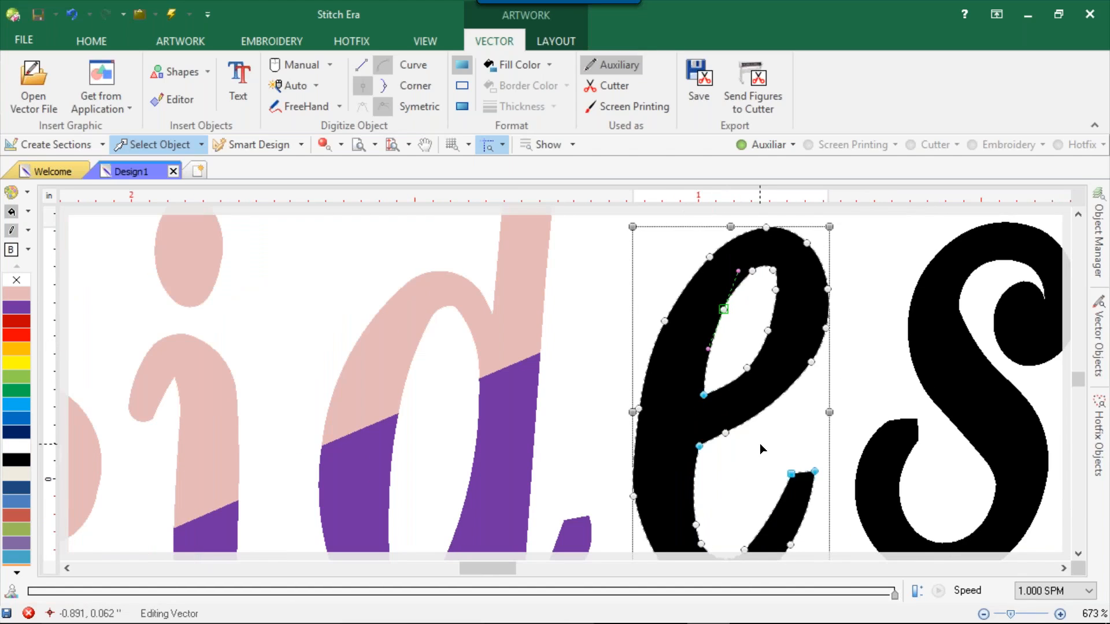
{"action": "scroll", "coordinate": [741, 379], "scroll_direction": "down", "scroll_amount": 2}
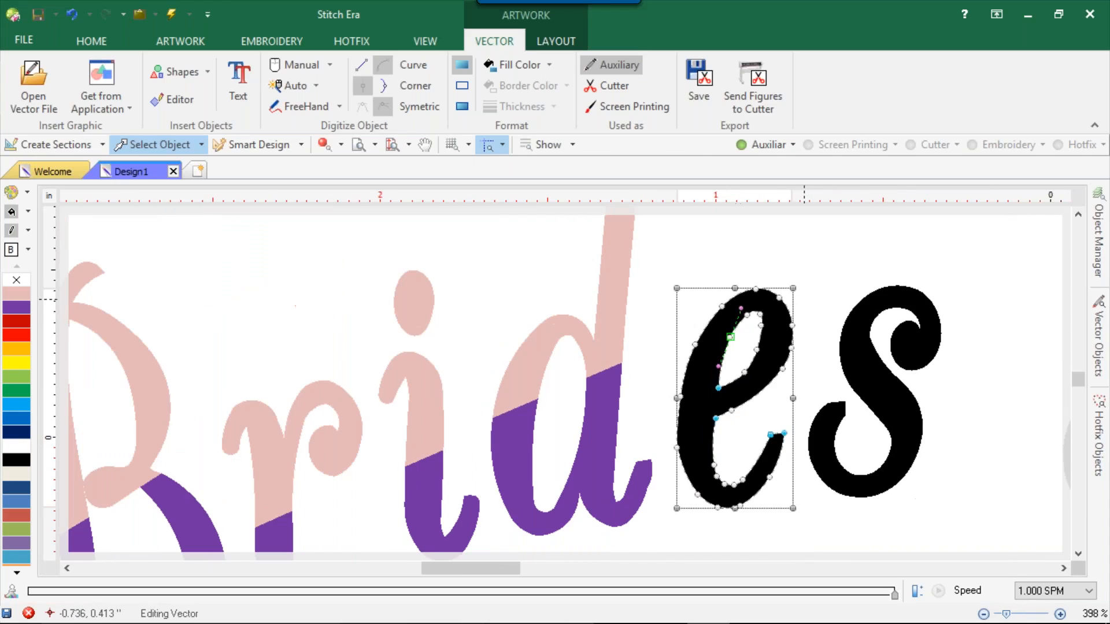
{"action": "right_click", "coordinate": [770, 356]}
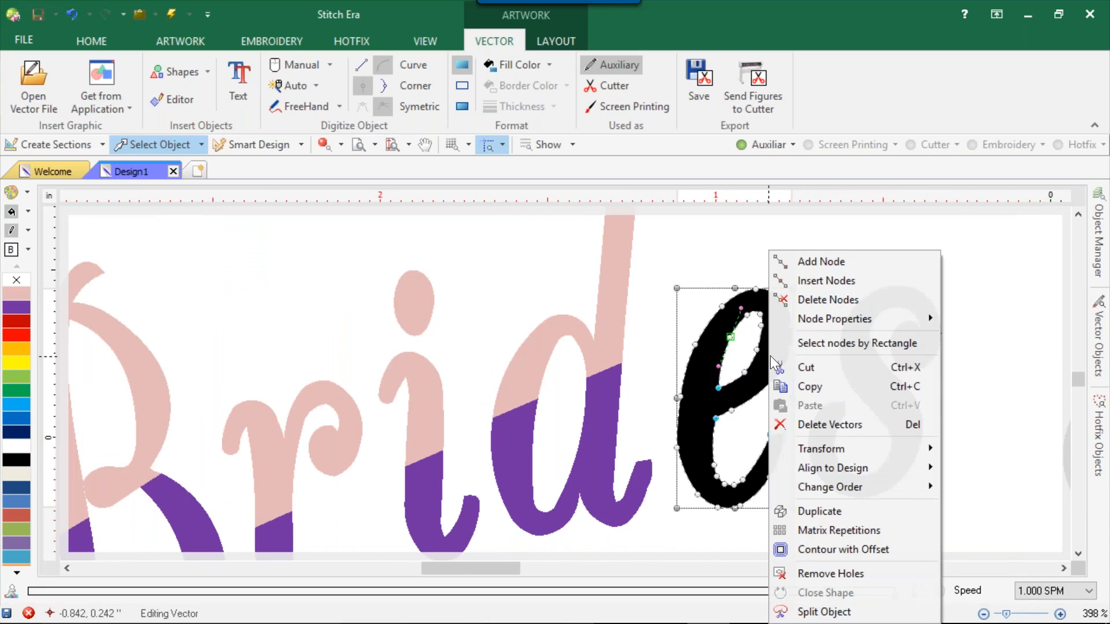
{"action": "left_click", "coordinate": [806, 612]}
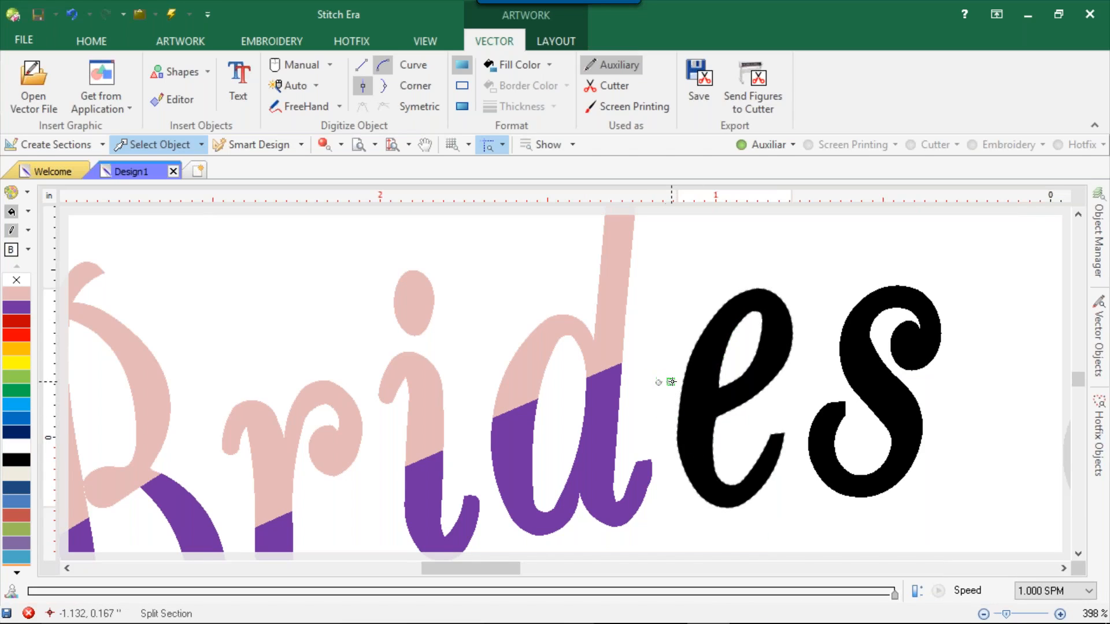
{"action": "left_click", "coordinate": [671, 382]}
Split the "e" into upper and lower parts along a diagonal line rising to the right through its crossbar
{"action": "right_click", "coordinate": [692, 398]}
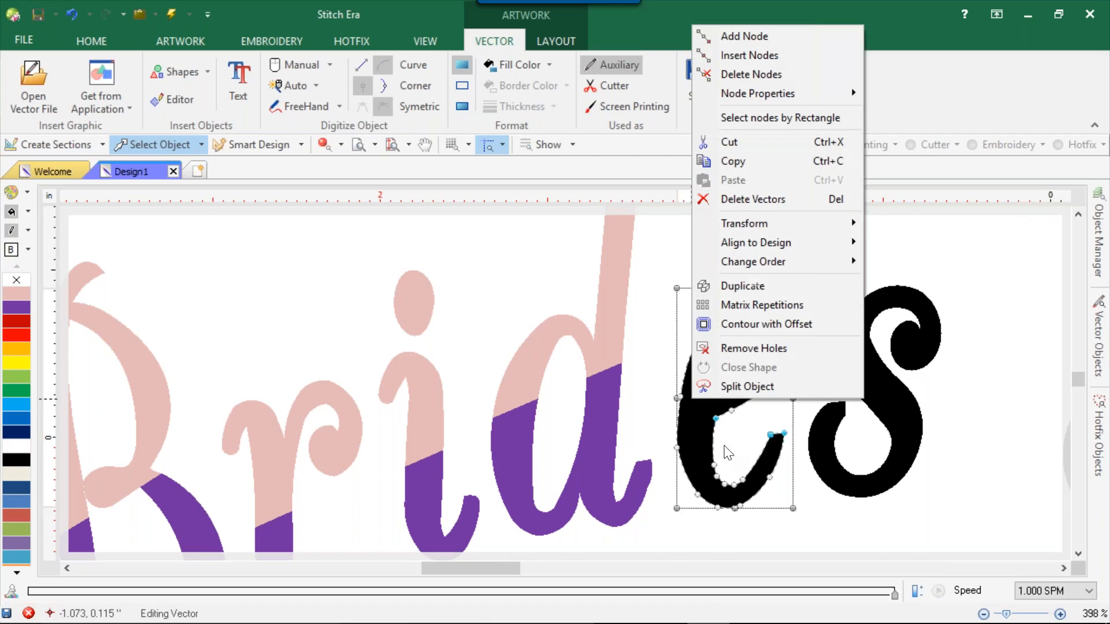
{"action": "left_click", "coordinate": [752, 454]}
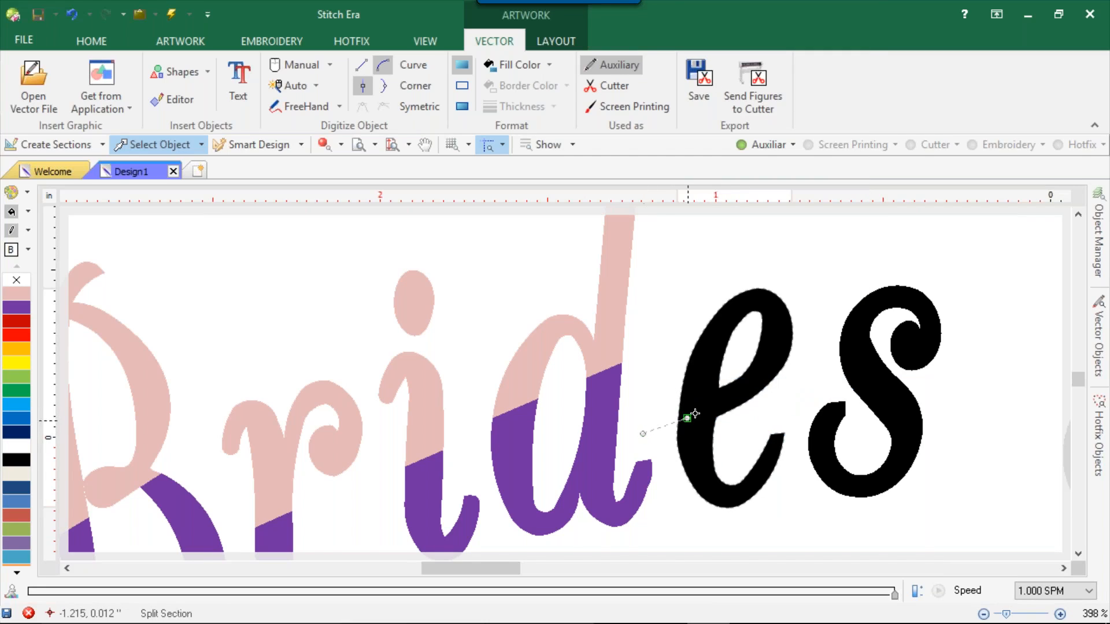
{"action": "left_click", "coordinate": [818, 346]}
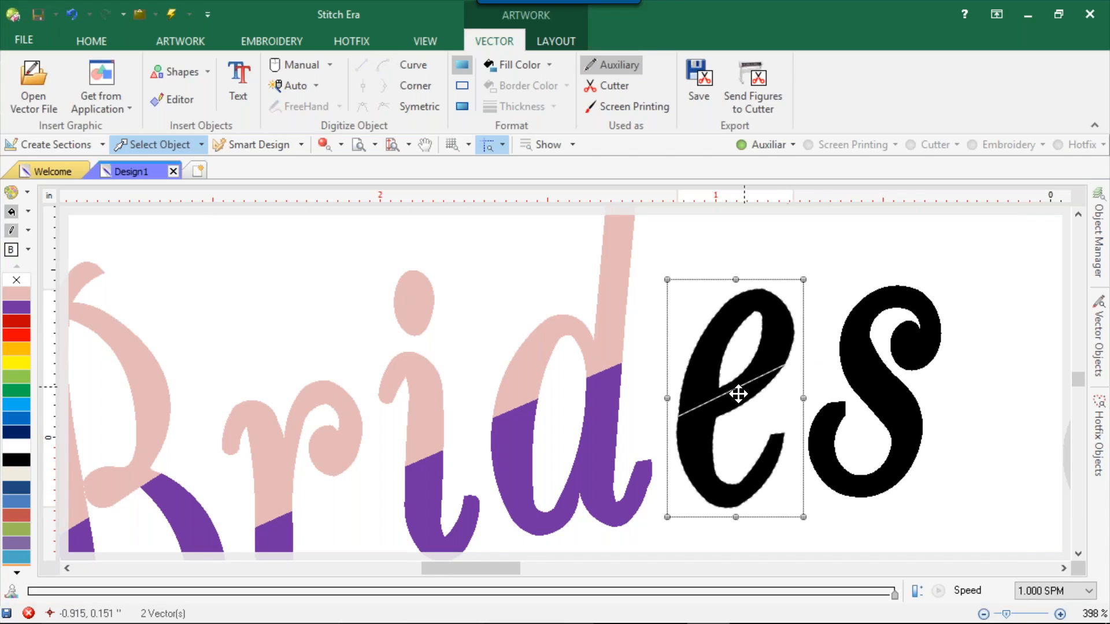
Fill the upper part of the split letter e with light pink and its lower part with purple
{"action": "left_click", "coordinate": [712, 377]}
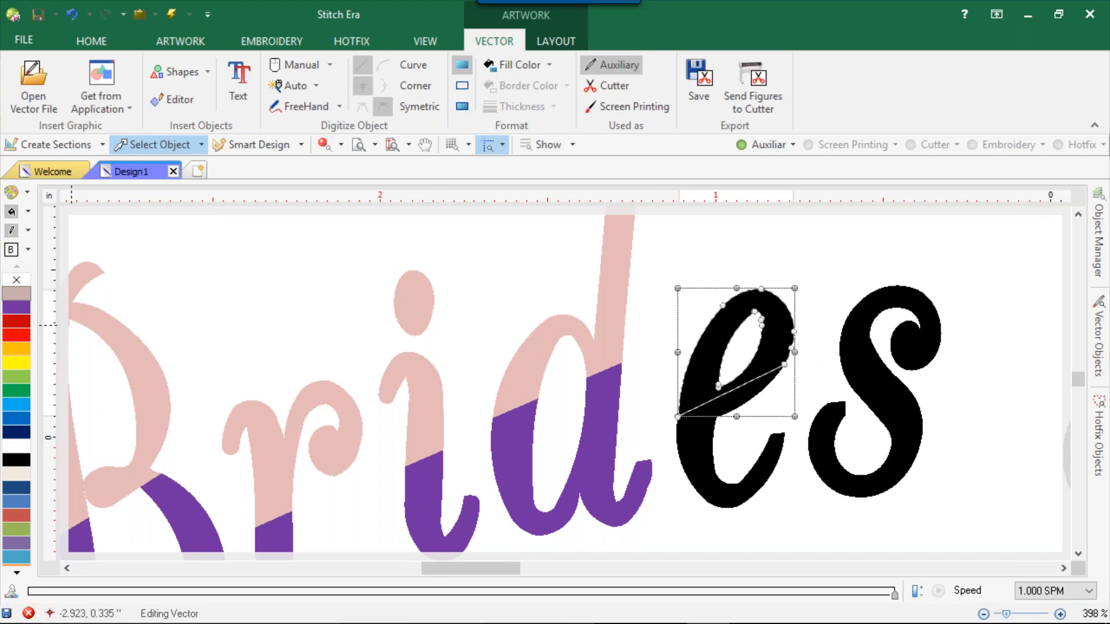
{"action": "left_click", "coordinate": [8, 294]}
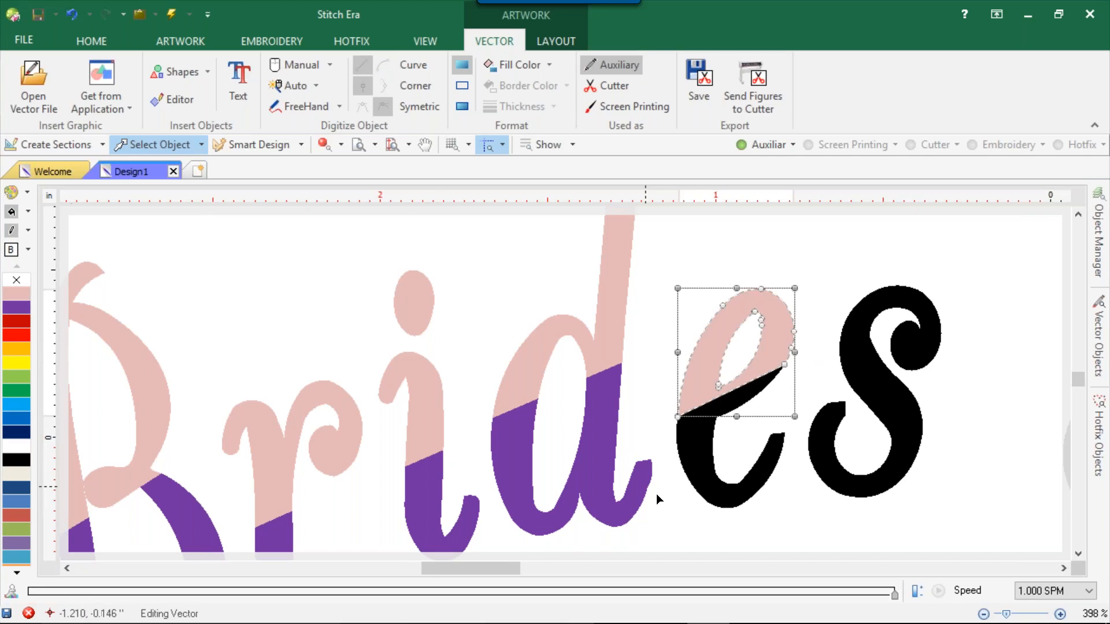
{"action": "left_click", "coordinate": [696, 482]}
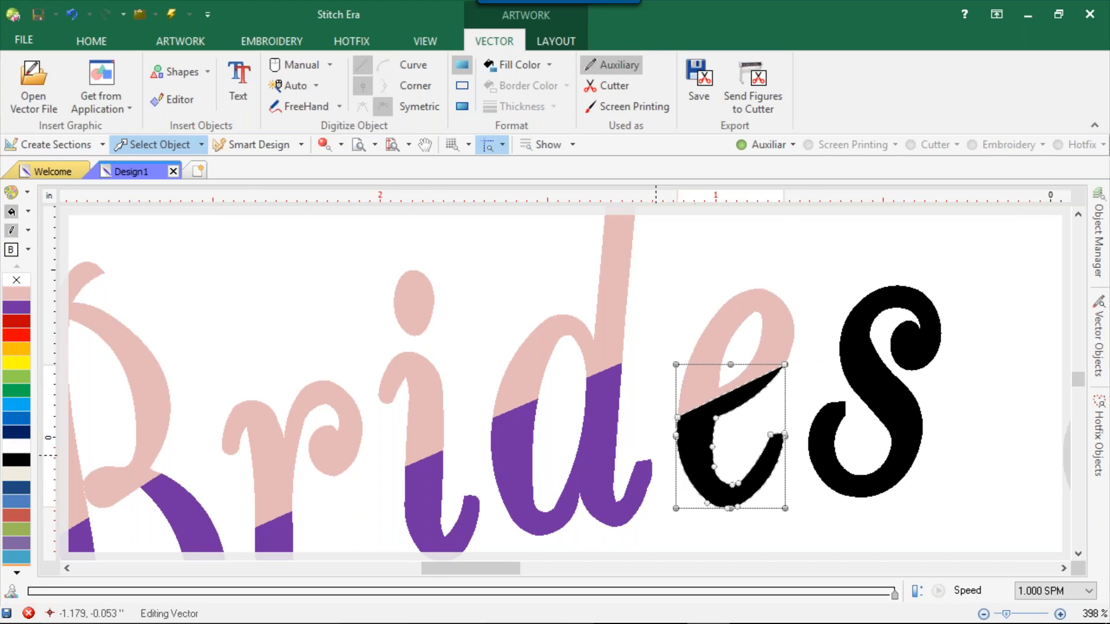
{"action": "left_click", "coordinate": [22, 306]}
Split the black letter s in two with a slanted line rising across its middle
{"action": "left_click", "coordinate": [905, 397]}
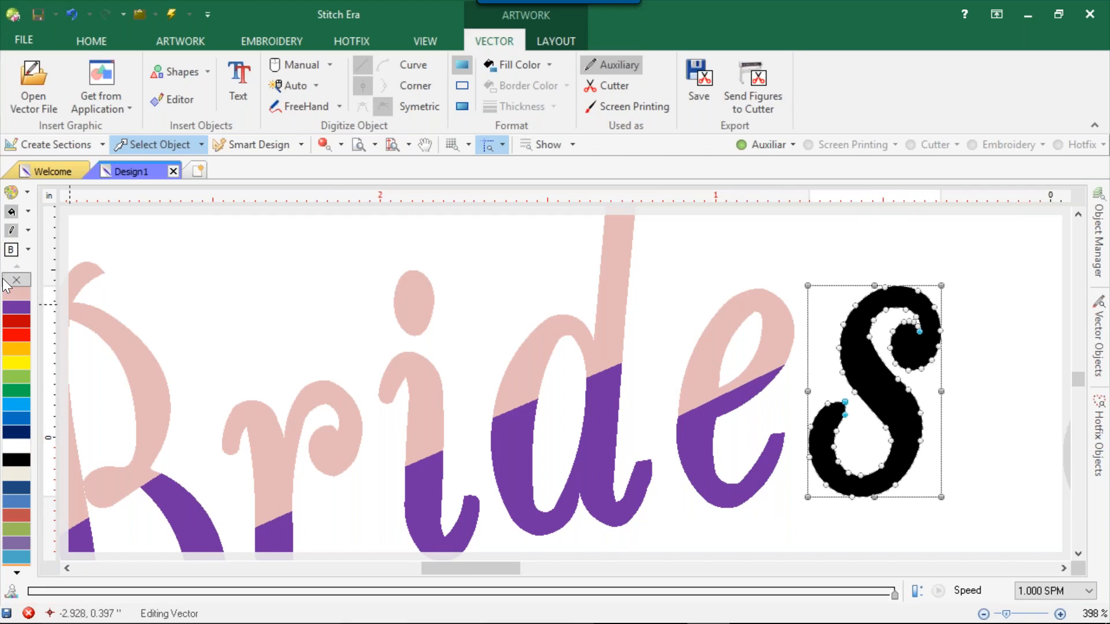
{"action": "right_click", "coordinate": [899, 399]}
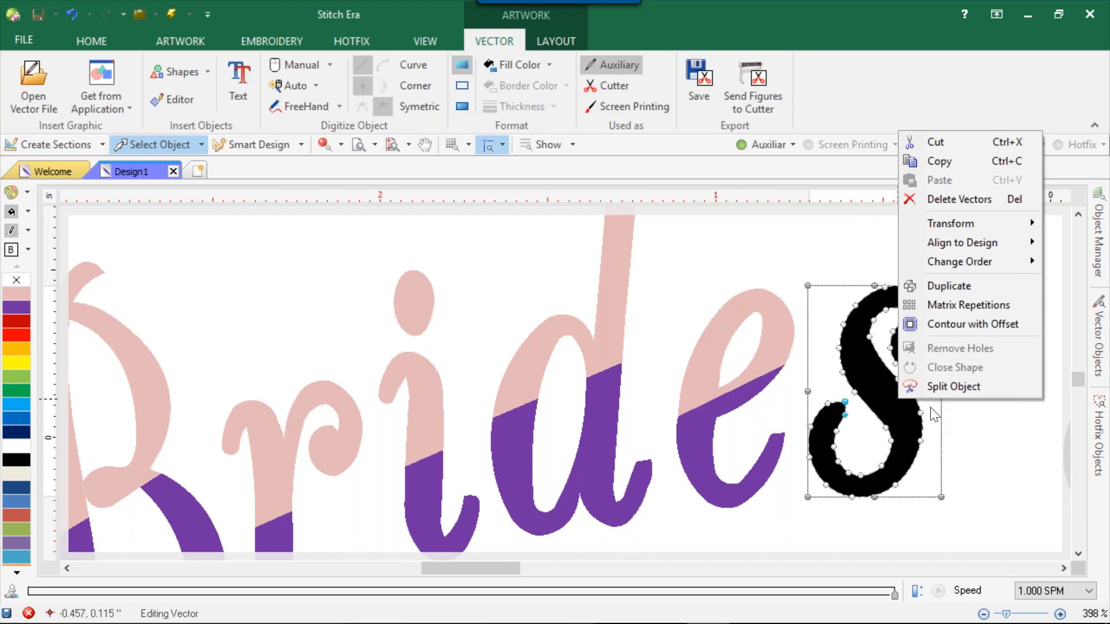
{"action": "left_click", "coordinate": [945, 384]}
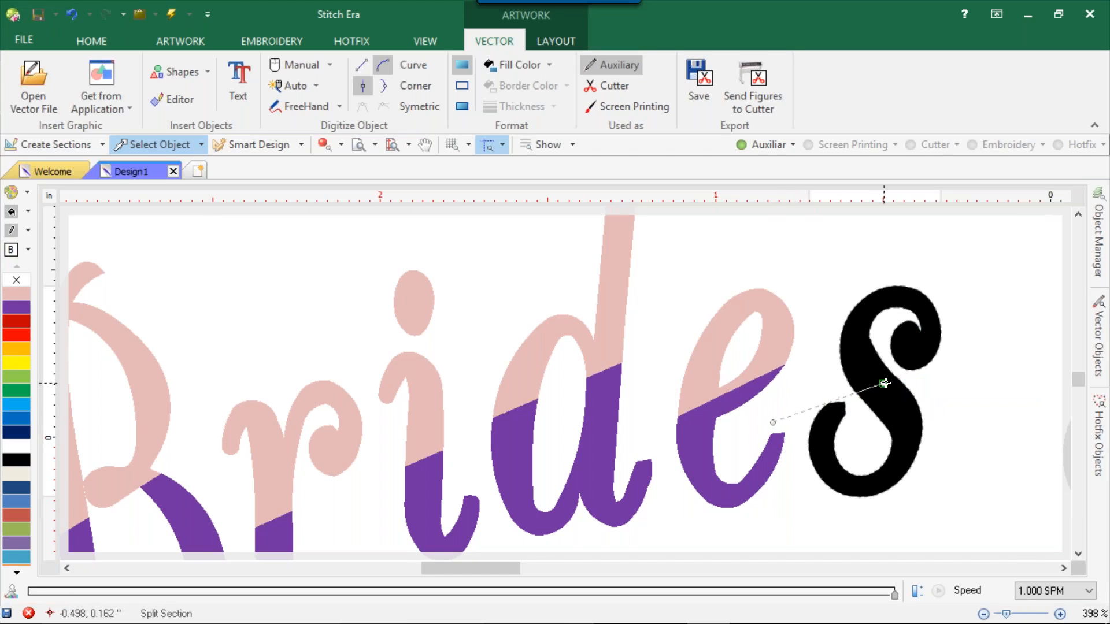
{"action": "left_click", "coordinate": [925, 366]}
{"action": "double_click", "coordinate": [935, 343]}
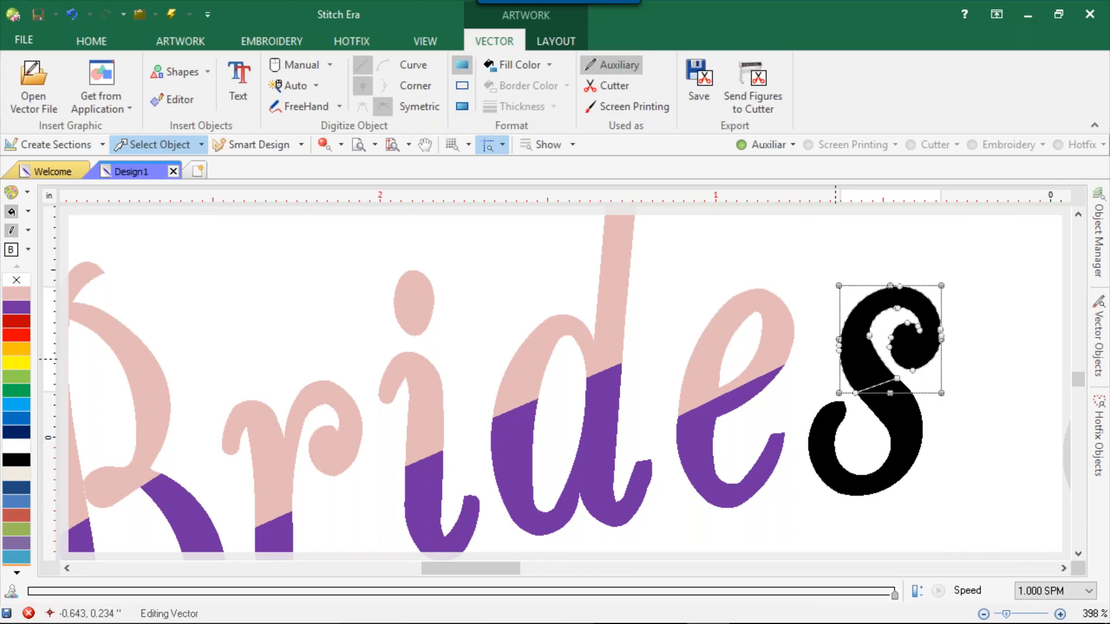
Fill the upper part of the letter s with light pink and its lower part with purple, then deselect it
{"action": "left_click", "coordinate": [25, 292]}
{"action": "left_click", "coordinate": [911, 466]}
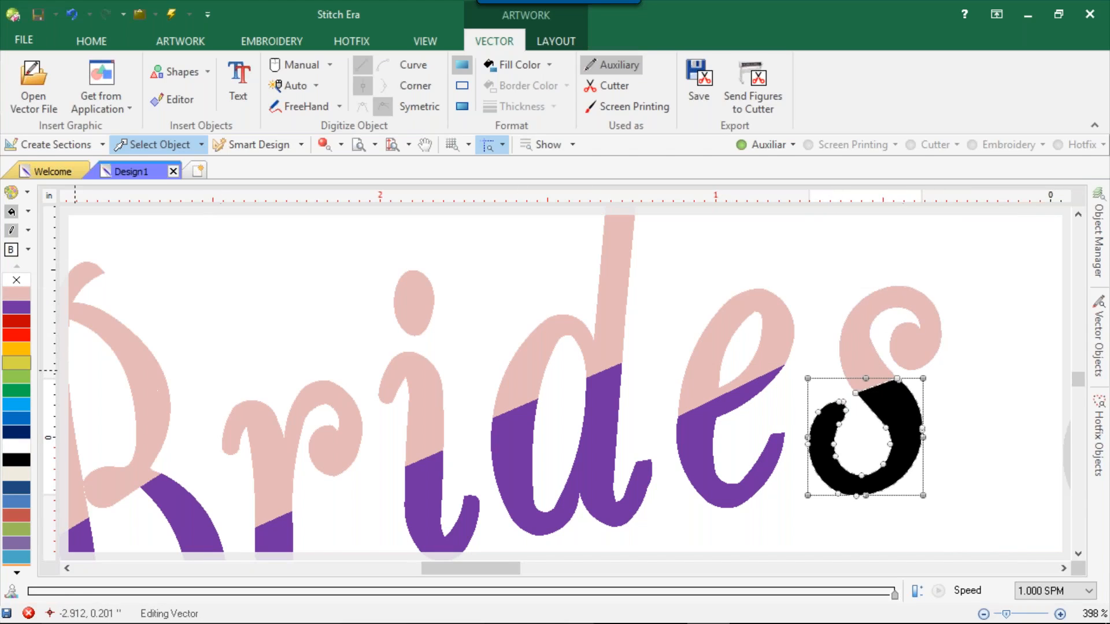
{"action": "left_click", "coordinate": [16, 306]}
{"action": "left_click", "coordinate": [453, 325]}
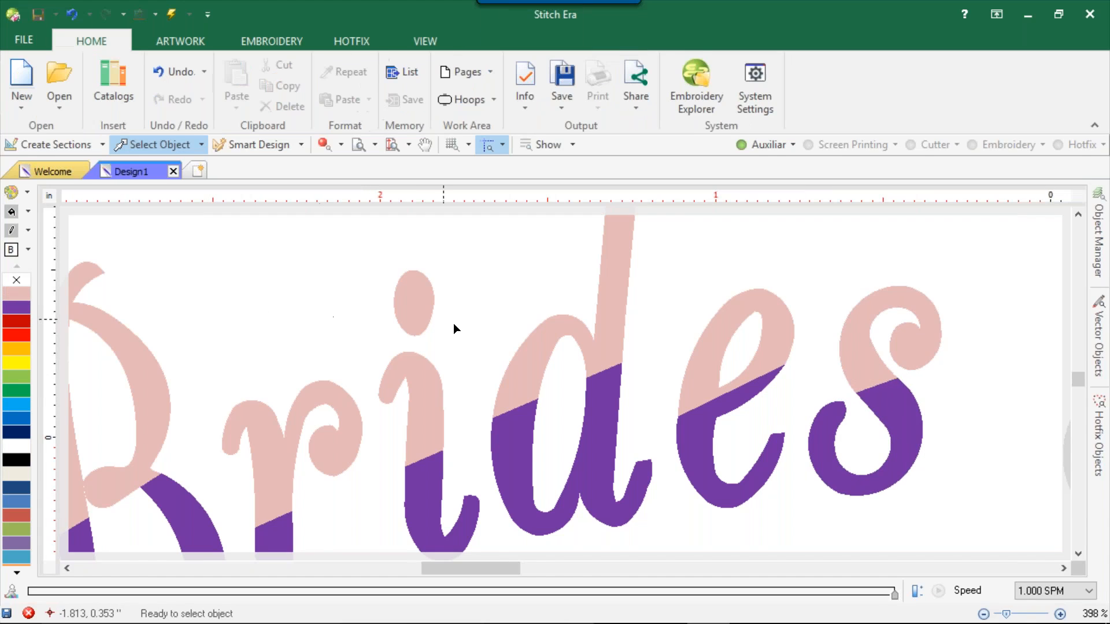
Convert the pink upper parts of all the letters in "Brides" together into Zig-Zag turning-area embroidery with Smart Design
{"action": "scroll", "coordinate": [454, 325], "scroll_direction": "down", "scroll_amount": 5}
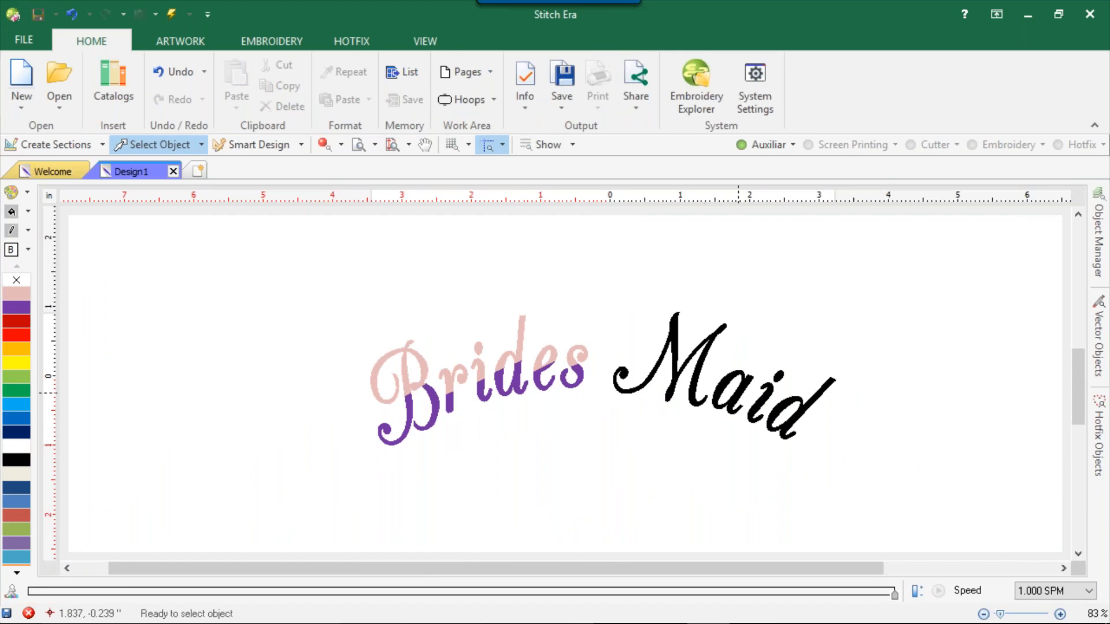
{"action": "scroll", "coordinate": [515, 398], "scroll_direction": "up", "scroll_amount": 3}
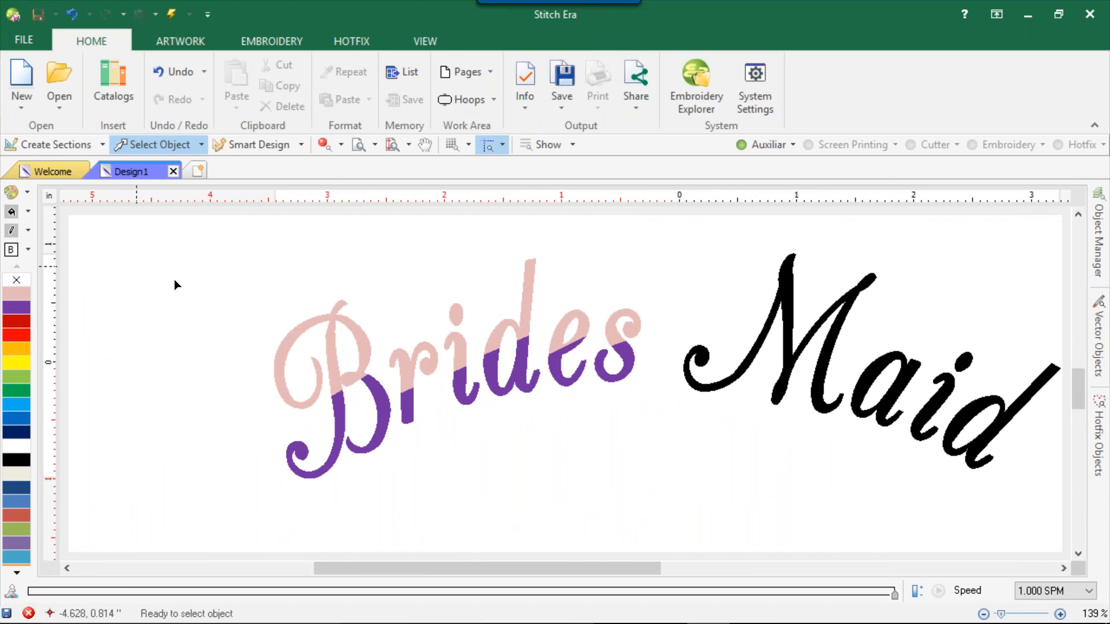
{"action": "left_click", "coordinate": [327, 325]}
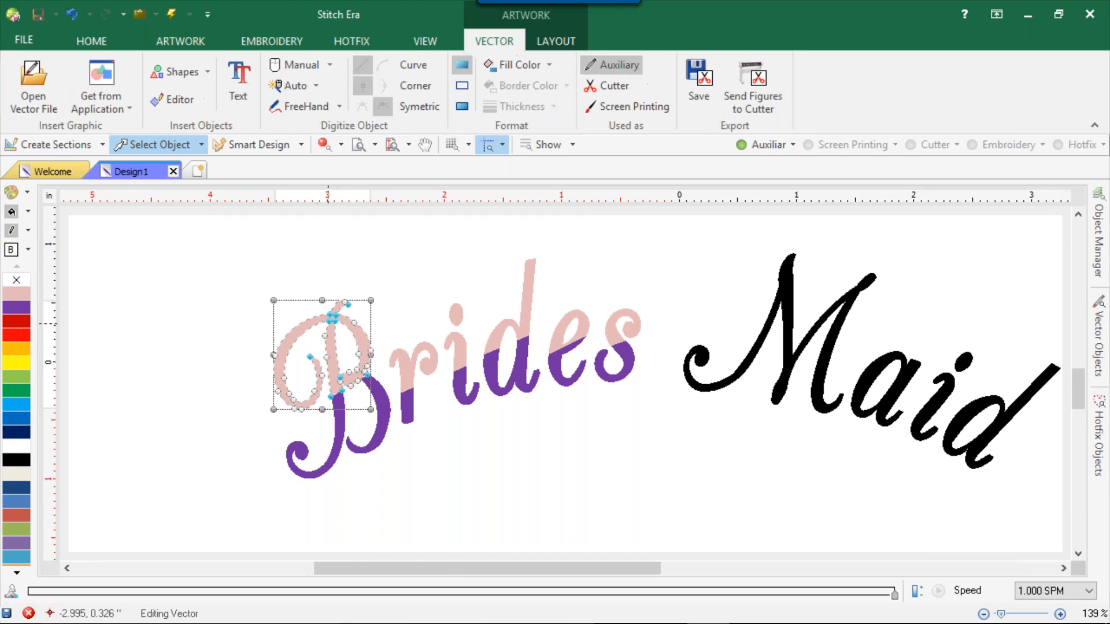
{"action": "left_click", "coordinate": [398, 381]}
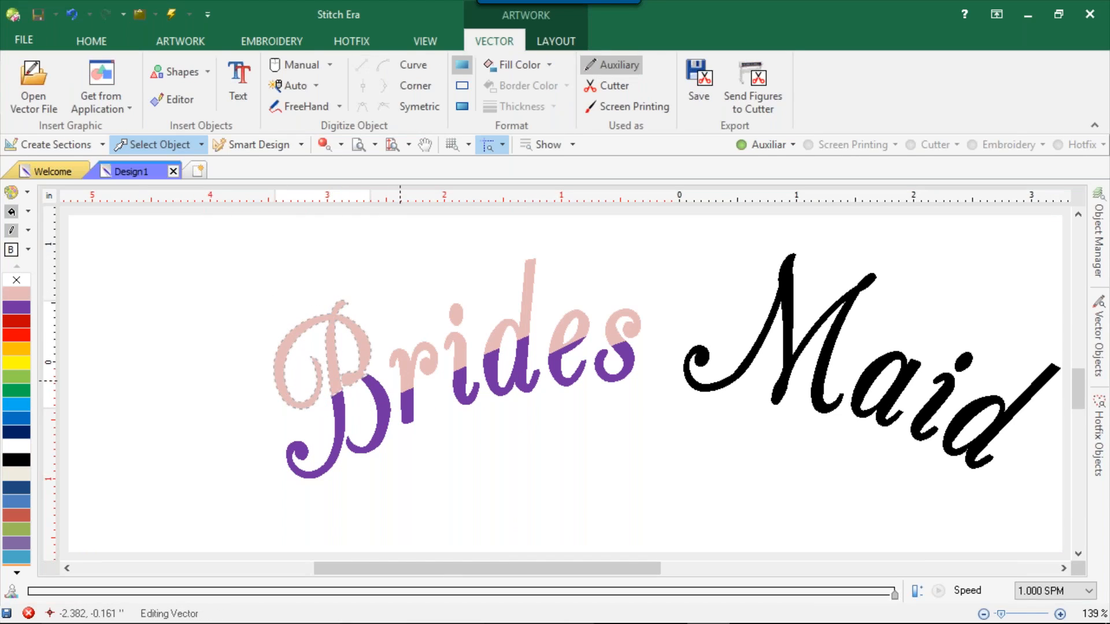
{"action": "left_click", "coordinate": [406, 376], "text": "shift"}
{"action": "left_click", "coordinate": [460, 349], "text": "shift"}
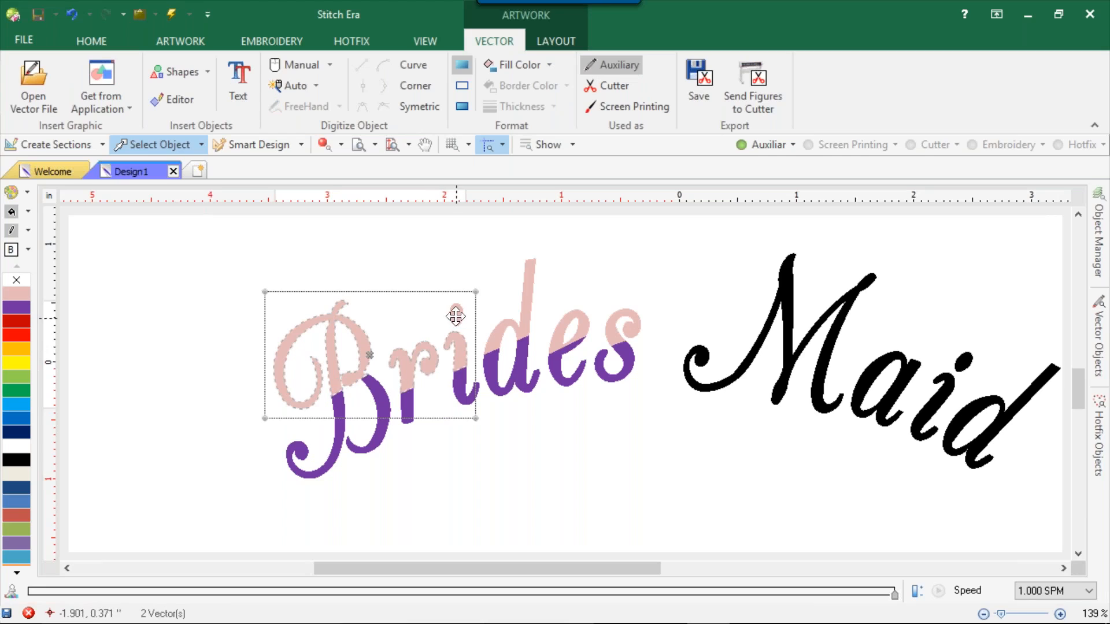
{"action": "left_click", "coordinate": [522, 291], "text": "shift"}
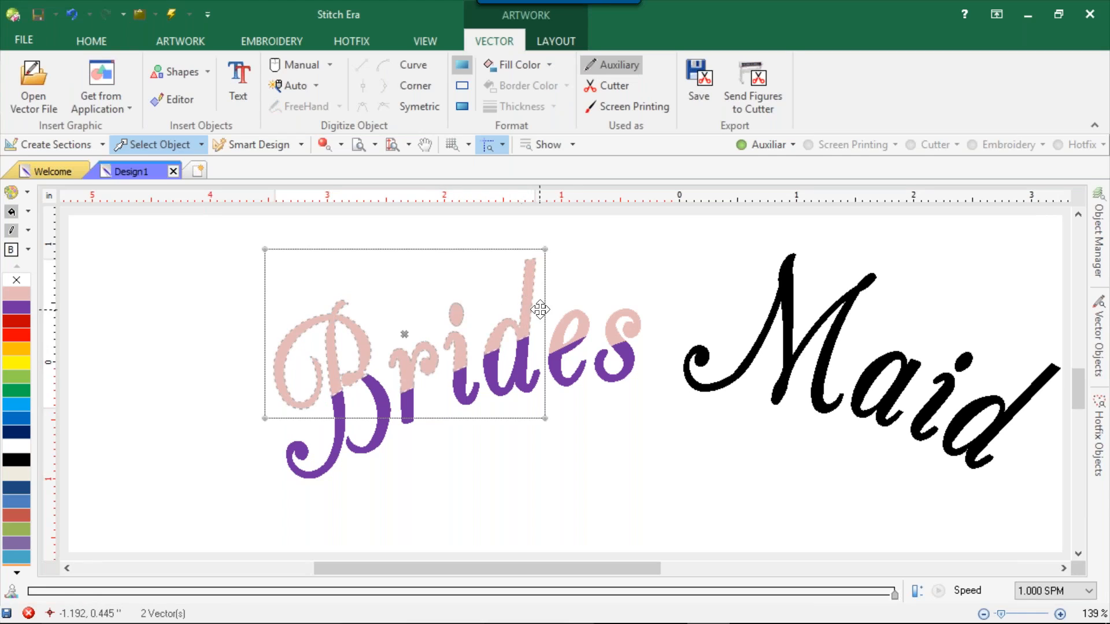
{"action": "left_click", "coordinate": [563, 319], "text": "shift"}
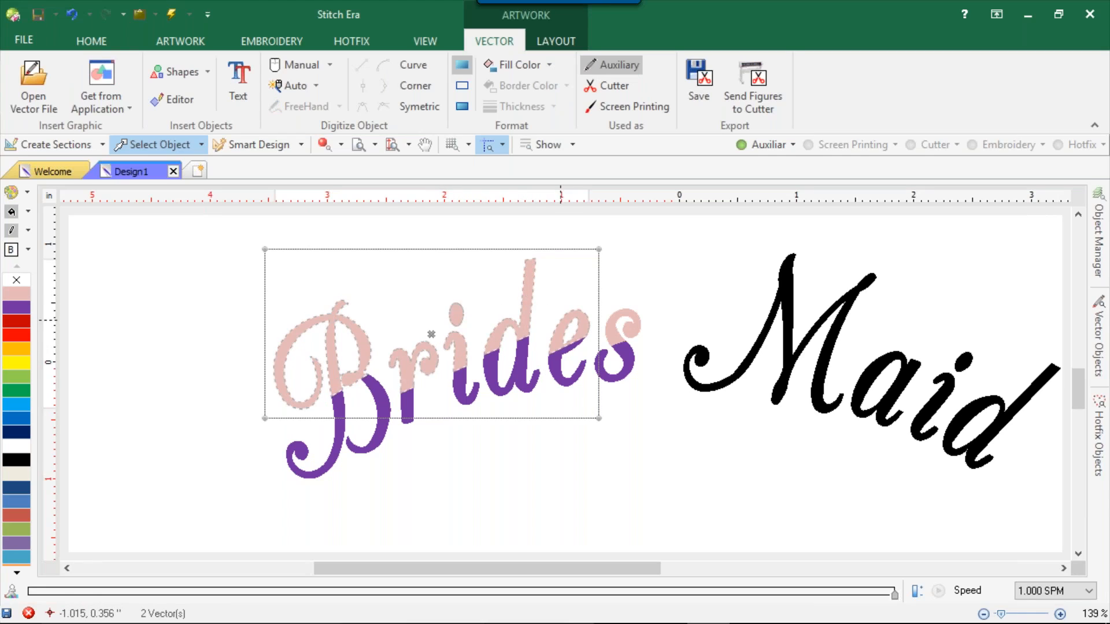
{"action": "left_click", "coordinate": [613, 313], "text": "shift"}
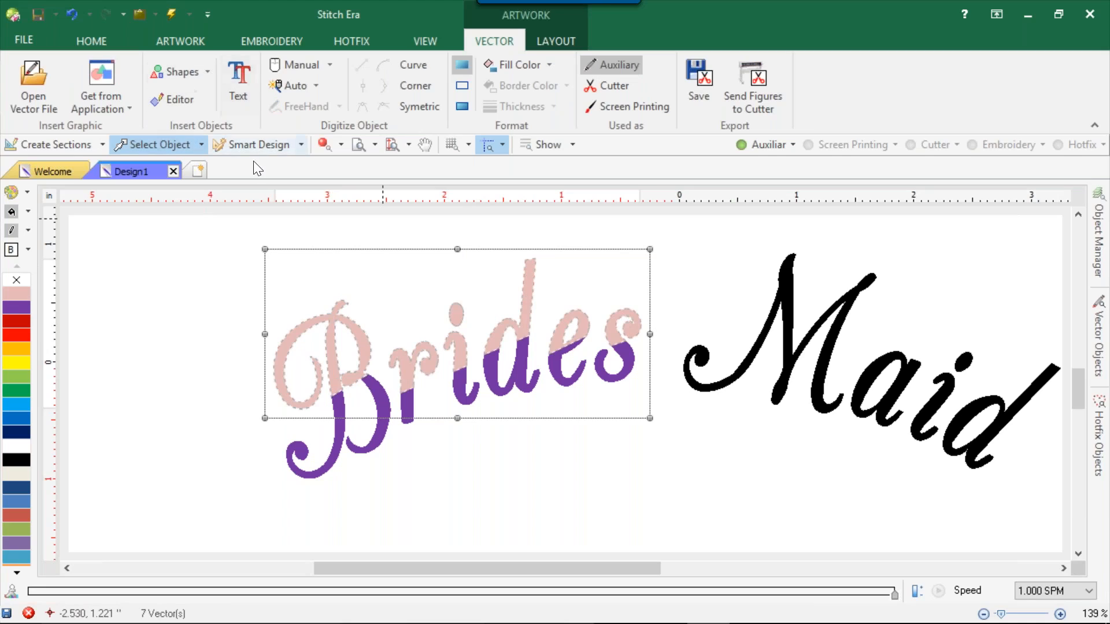
{"action": "left_click", "coordinate": [258, 145]}
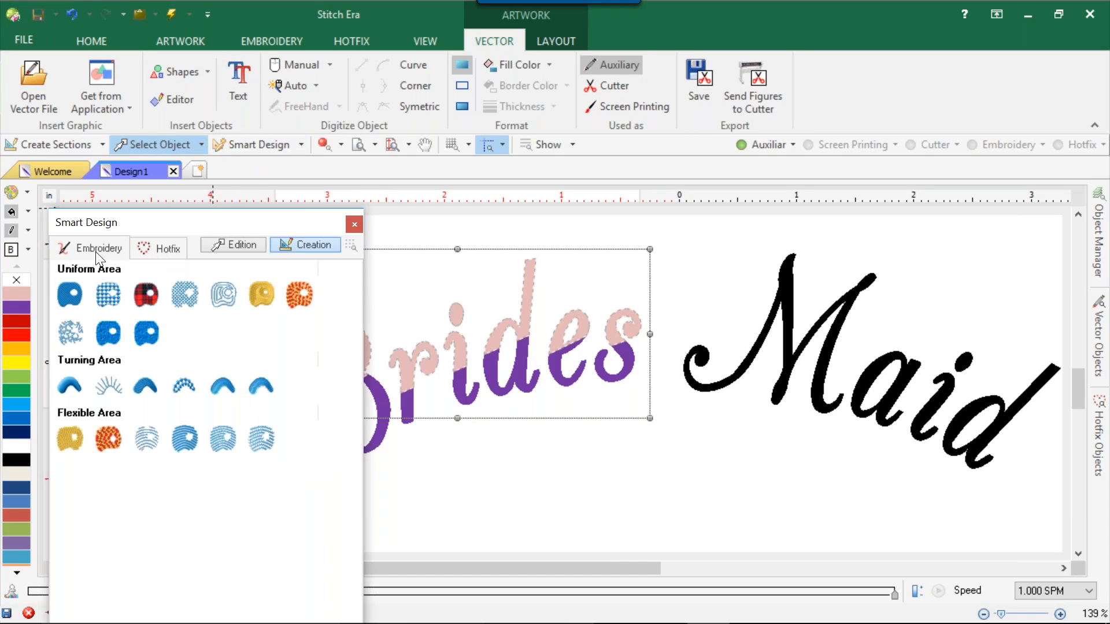
{"action": "left_click", "coordinate": [71, 383]}
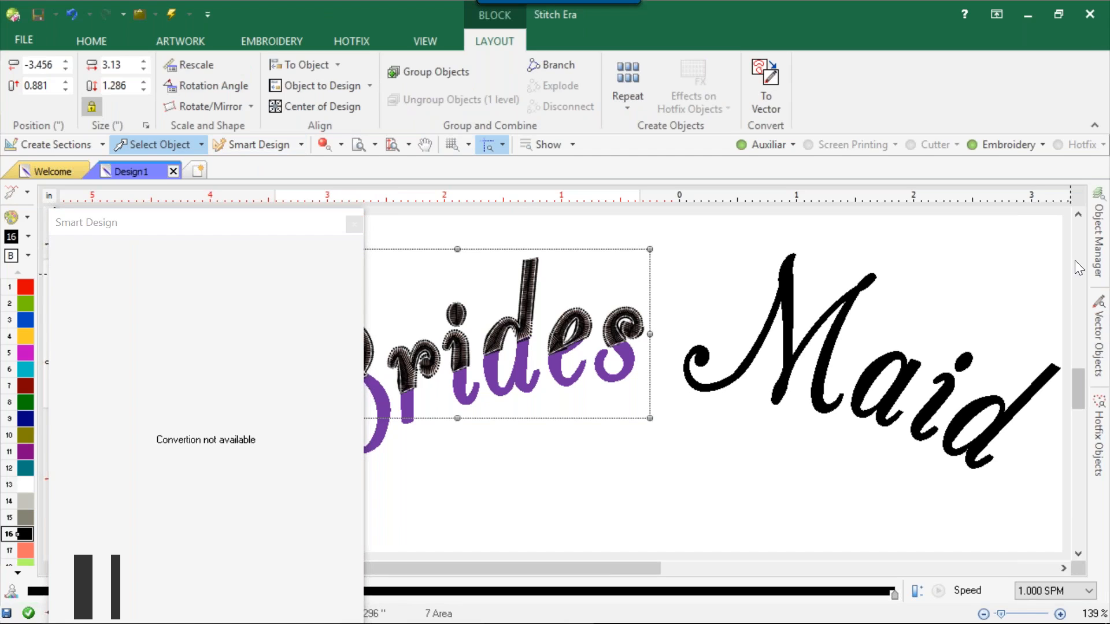
Close Smart Design and set the thread colour of the new zig-zag sections to Color 21
{"action": "left_click", "coordinate": [1099, 239]}
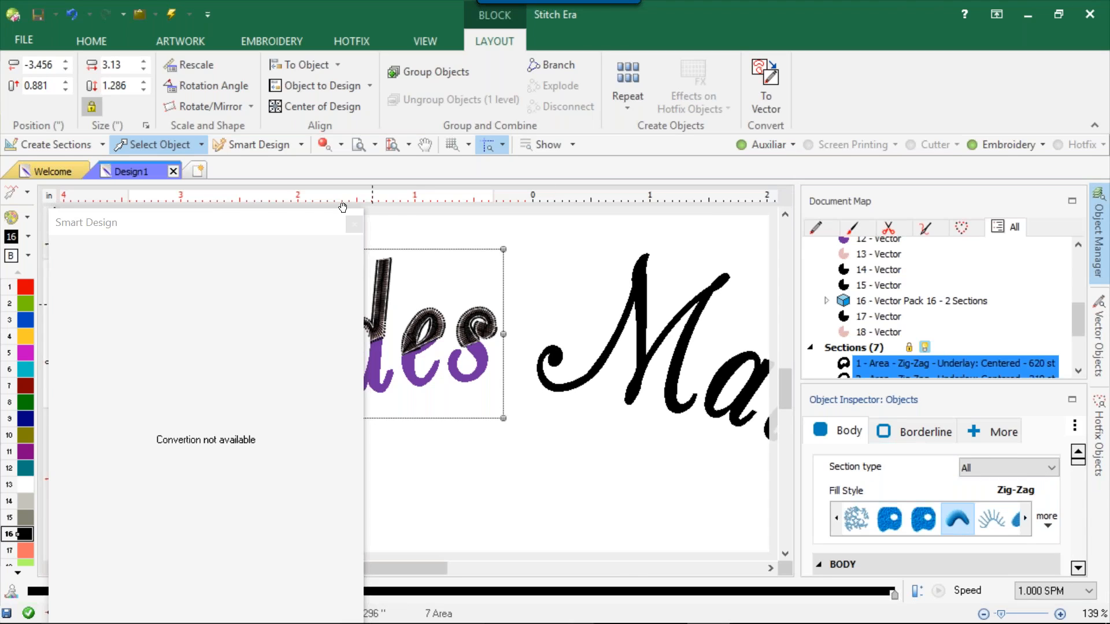
{"action": "left_click", "coordinate": [355, 225]}
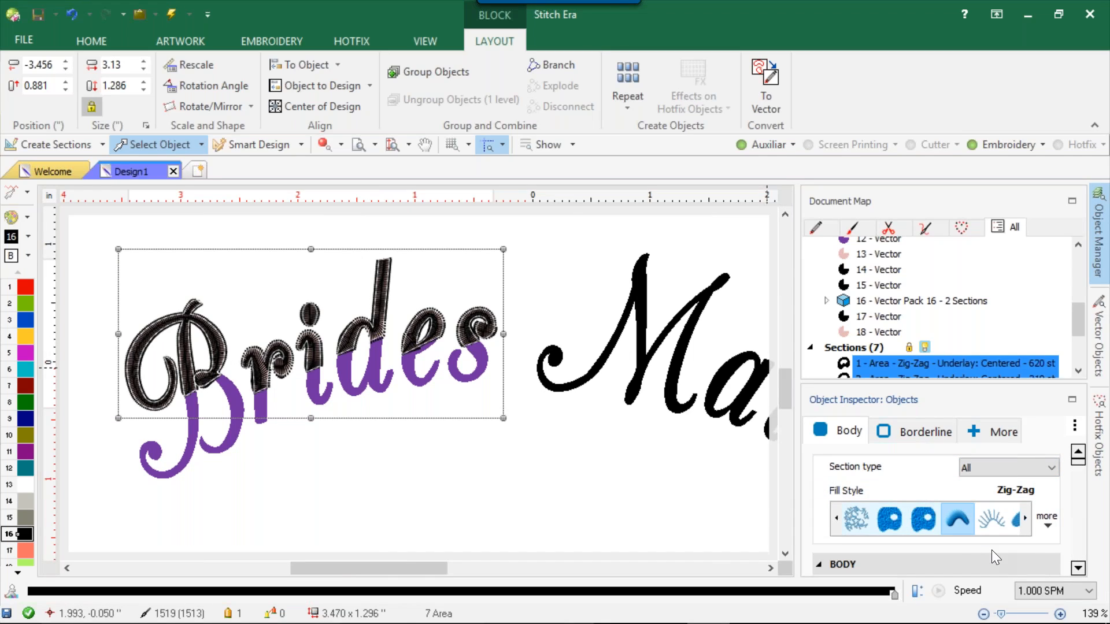
{"action": "left_click", "coordinate": [1078, 569]}
{"action": "scroll", "coordinate": [1078, 568], "scroll_direction": "down", "scroll_amount": 5}
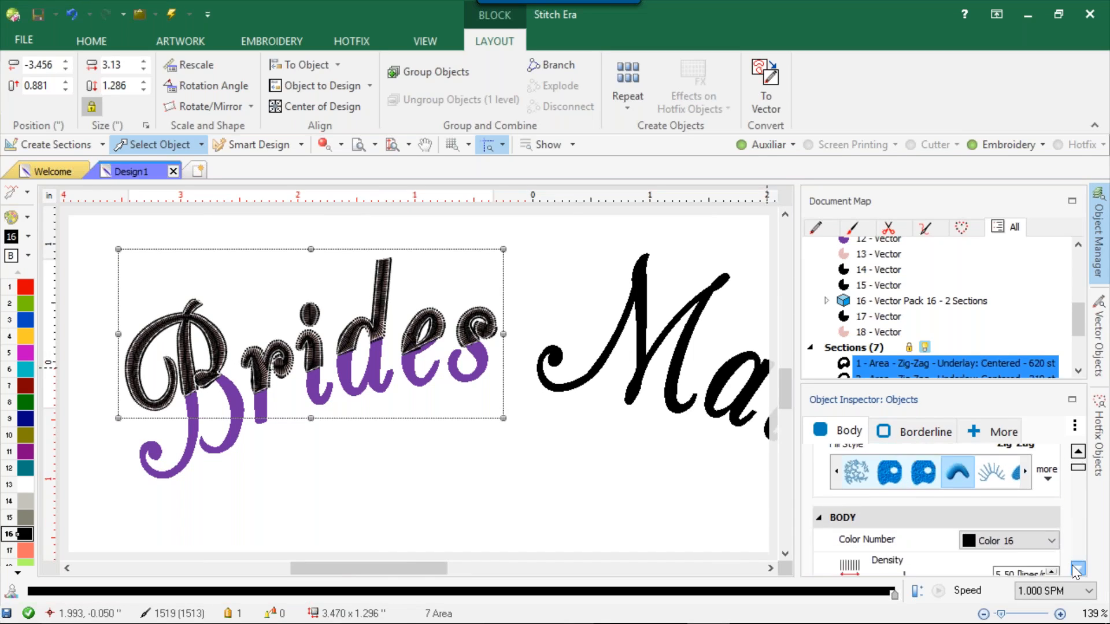
{"action": "left_click", "coordinate": [1032, 492]}
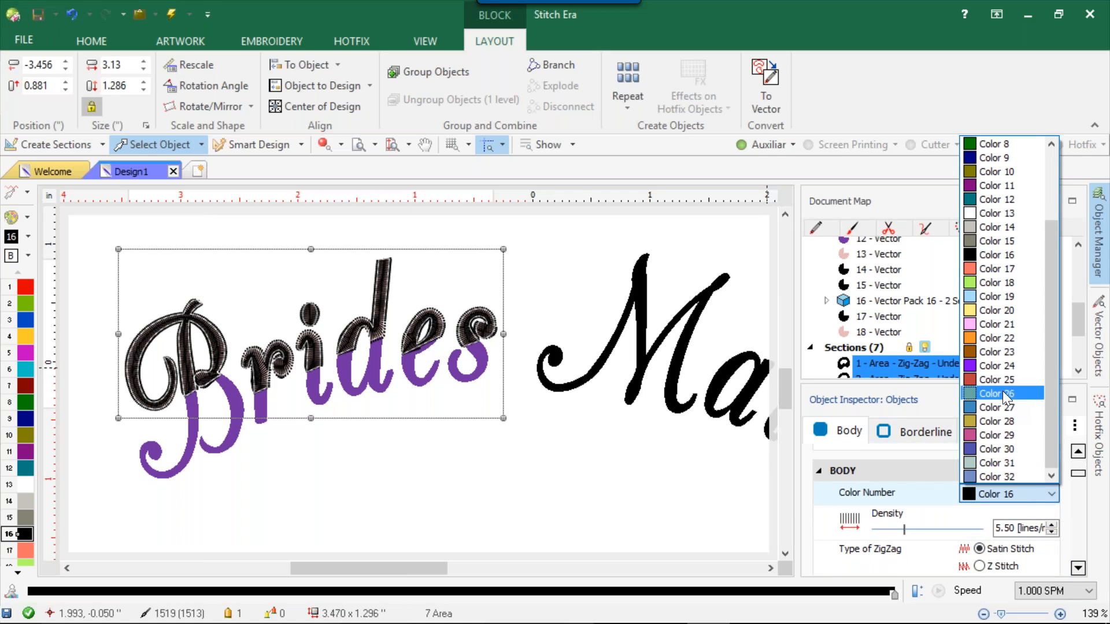
{"action": "left_click", "coordinate": [995, 326]}
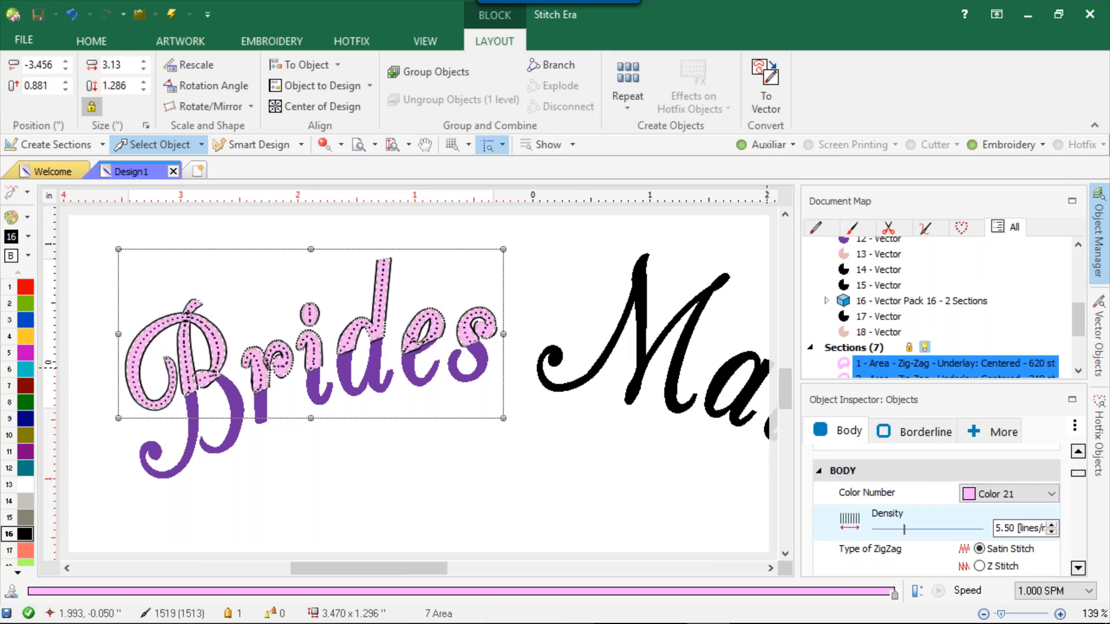
Examine the density, underlay, proportional compensation and small-stitch settings of the pink zig-zag sections, then deselect them
{"action": "left_click", "coordinate": [1077, 569]}
{"action": "left_click", "coordinate": [1078, 569]}
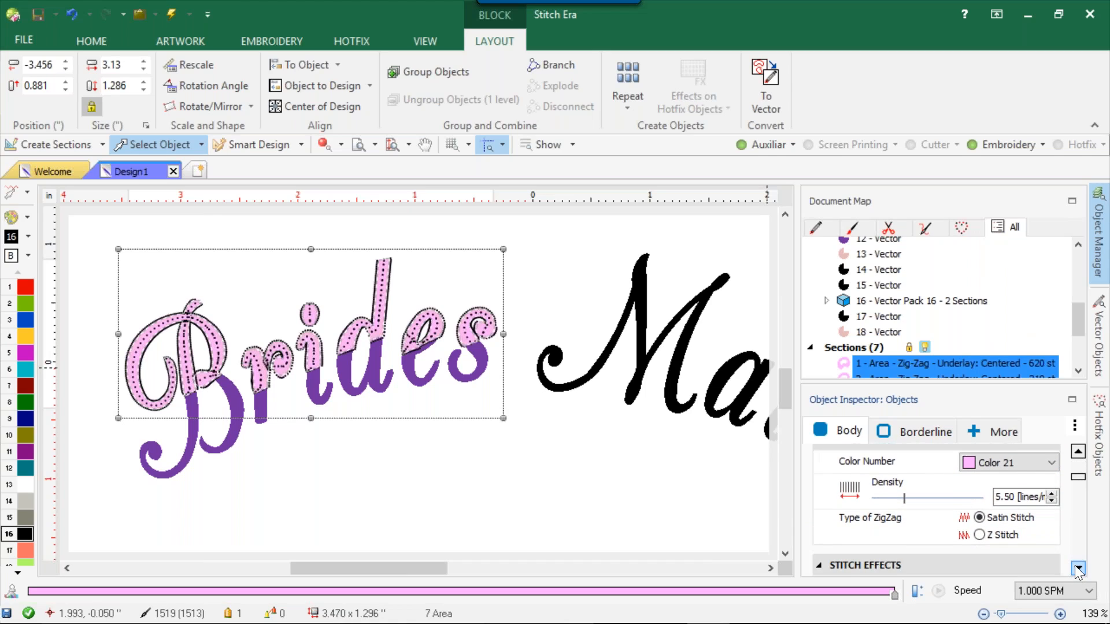
{"action": "left_click", "coordinate": [1078, 569]}
{"action": "left_click", "coordinate": [1077, 569]}
{"action": "left_click", "coordinate": [1078, 569]}
{"action": "left_click", "coordinate": [1077, 569]}
{"action": "left_click", "coordinate": [1077, 569]}
{"action": "left_click", "coordinate": [1078, 569]}
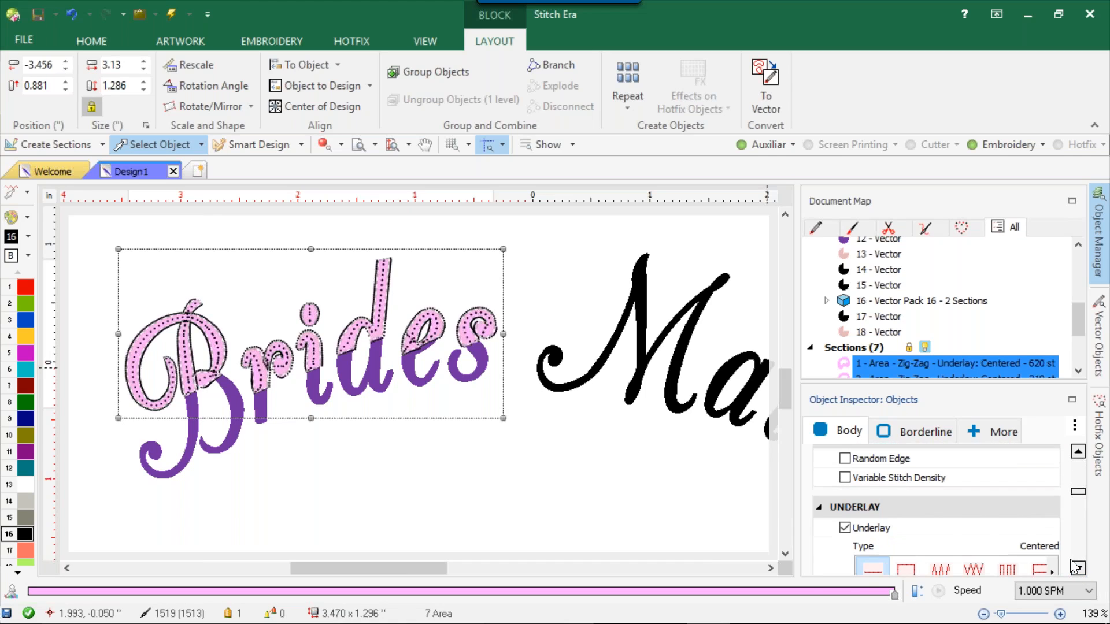
{"action": "left_click", "coordinate": [1078, 569]}
{"action": "left_click", "coordinate": [1078, 569]}
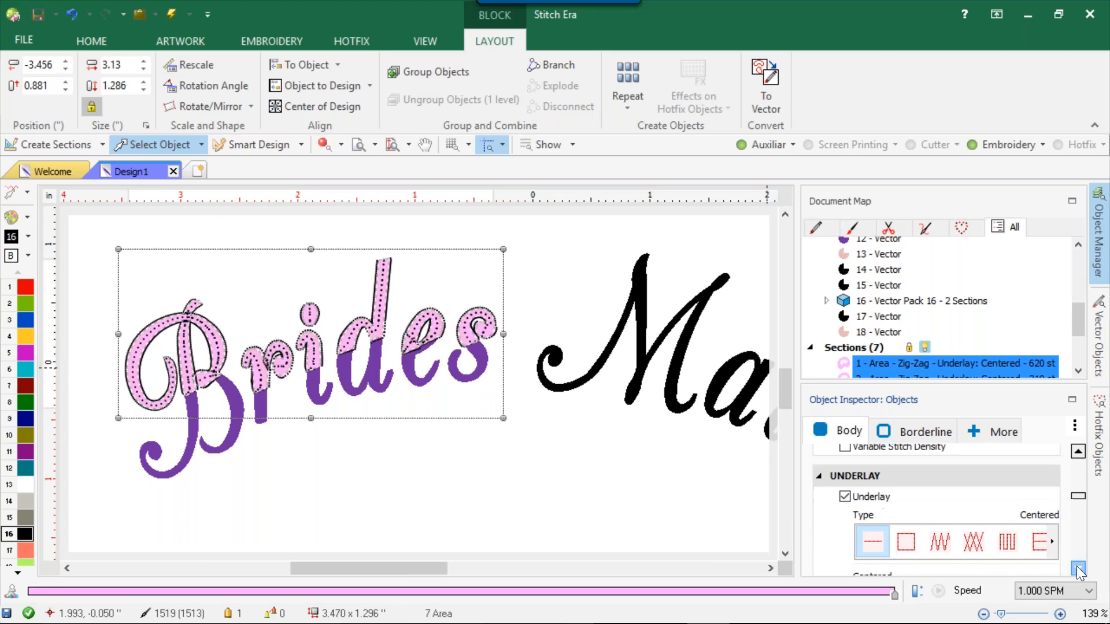
{"action": "left_click", "coordinate": [1078, 569]}
{"action": "left_click", "coordinate": [1078, 568]}
{"action": "left_click", "coordinate": [1078, 569]}
{"action": "left_click", "coordinate": [1078, 569]}
{"action": "left_click", "coordinate": [1078, 569]}
{"action": "left_click", "coordinate": [1078, 569]}
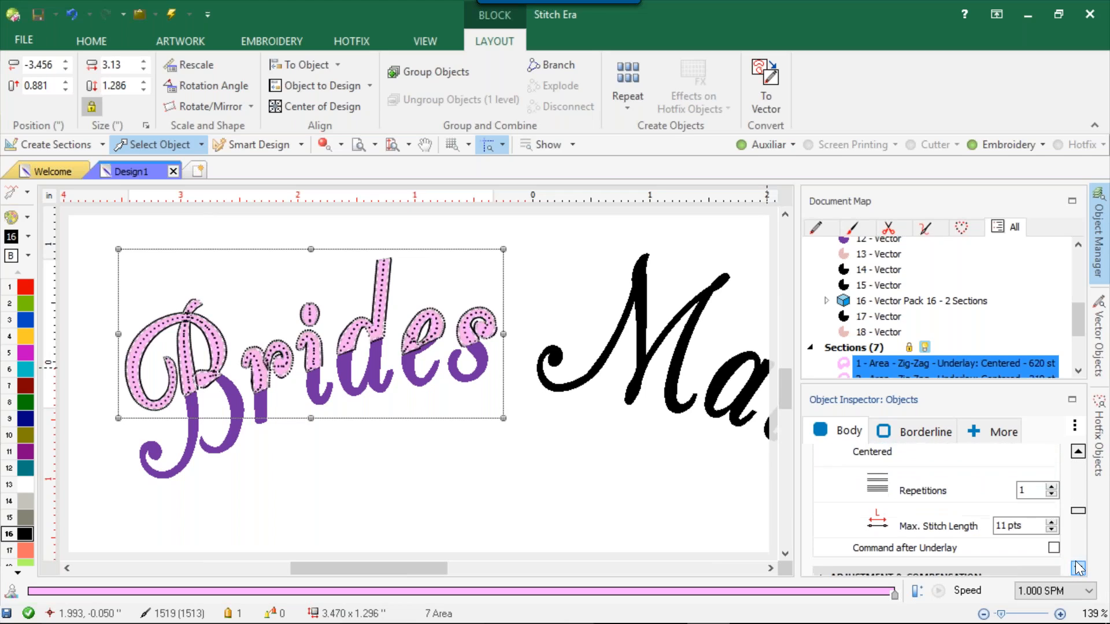
{"action": "left_click", "coordinate": [1077, 569]}
{"action": "left_click", "coordinate": [1077, 569]}
{"action": "left_click", "coordinate": [1078, 569]}
{"action": "left_click", "coordinate": [1077, 569]}
{"action": "left_click", "coordinate": [1078, 569]}
{"action": "left_click", "coordinate": [1077, 569]}
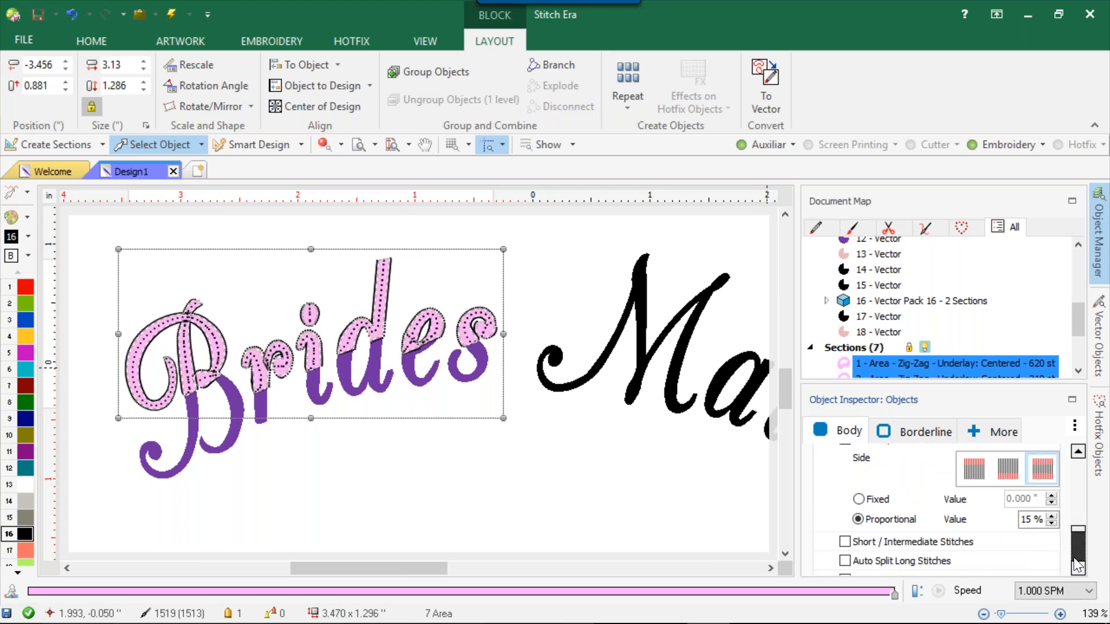
{"action": "left_click", "coordinate": [1077, 569]}
{"action": "left_click", "coordinate": [1078, 569]}
{"action": "left_click", "coordinate": [1038, 483]}
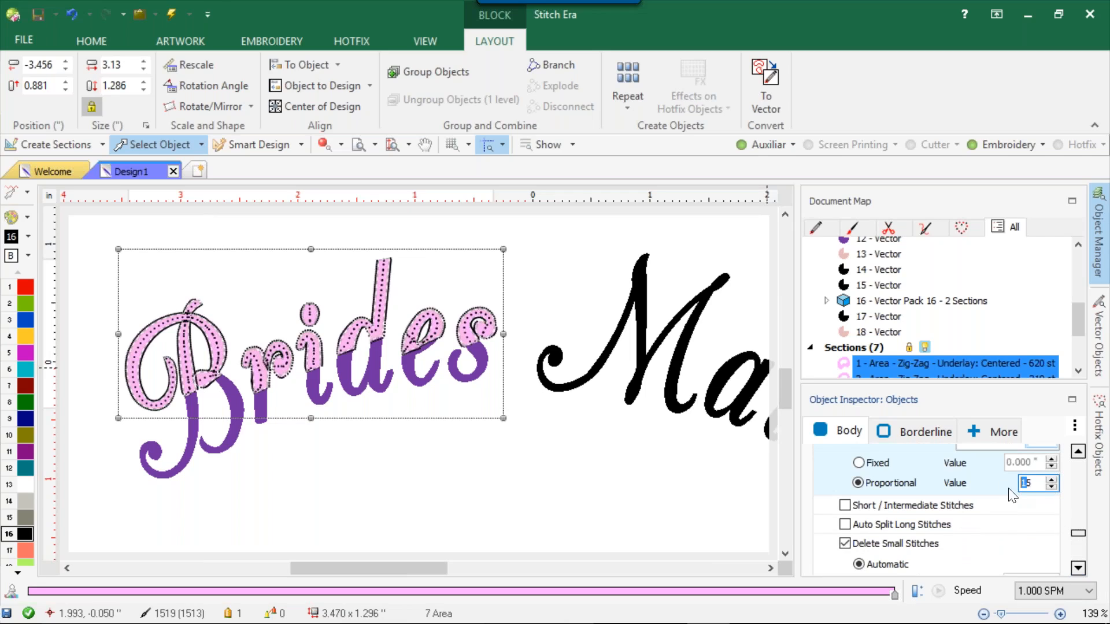
{"action": "scroll", "coordinate": [1028, 497], "scroll_direction": "down", "scroll_amount": 1}
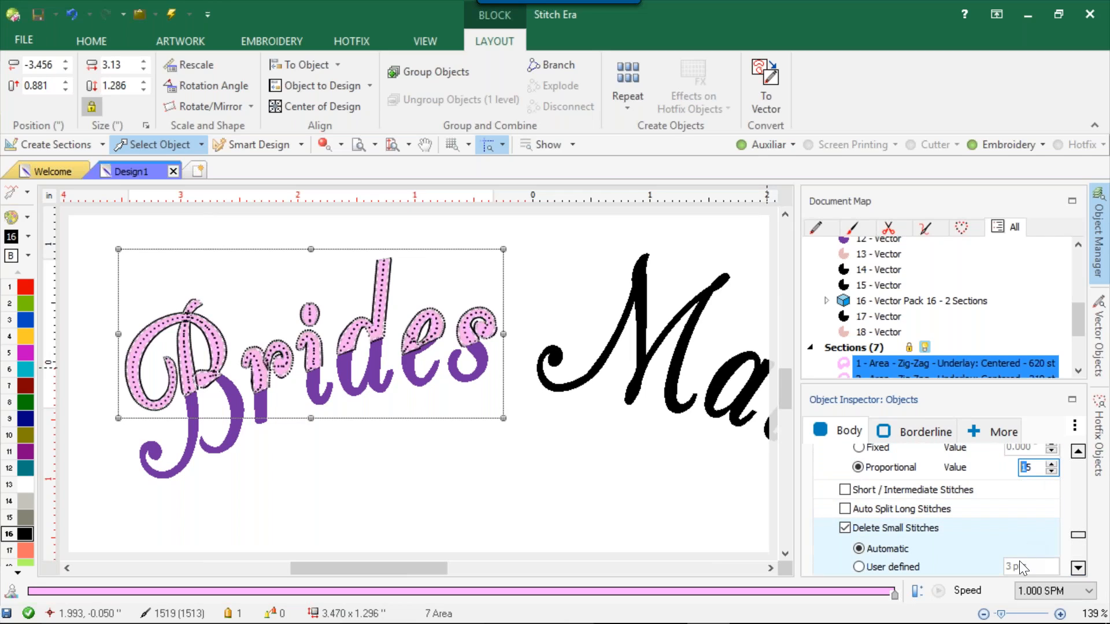
{"action": "left_click", "coordinate": [637, 510]}
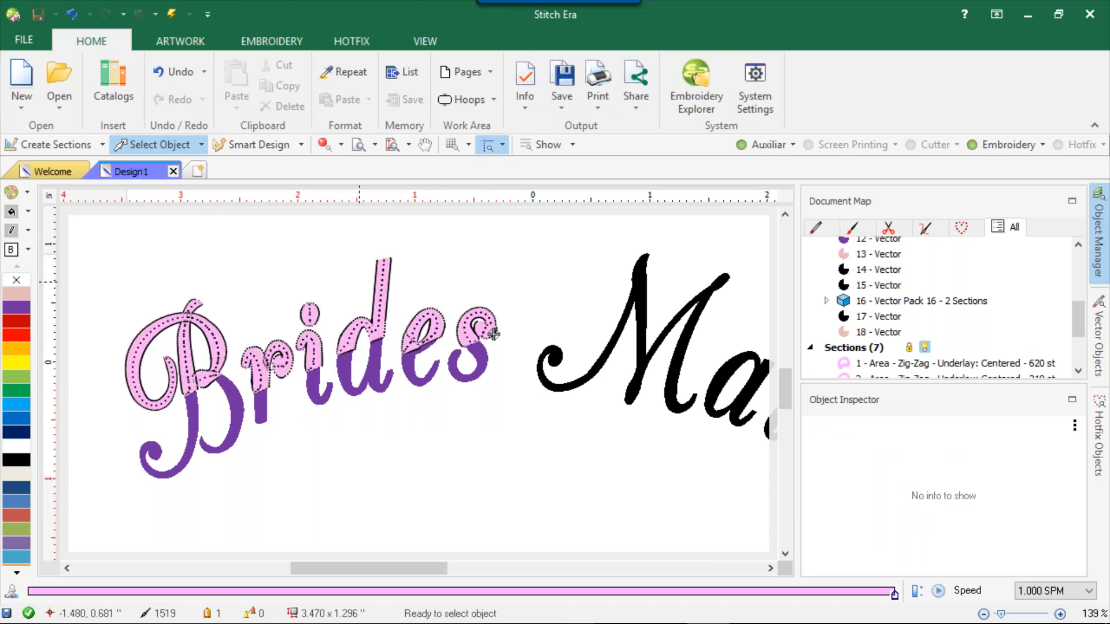
Turn on the realistic stitch preview and reposition the stitch direction line near the lower left of the pink e section to close its coverage gap
{"action": "left_click", "coordinate": [324, 144]}
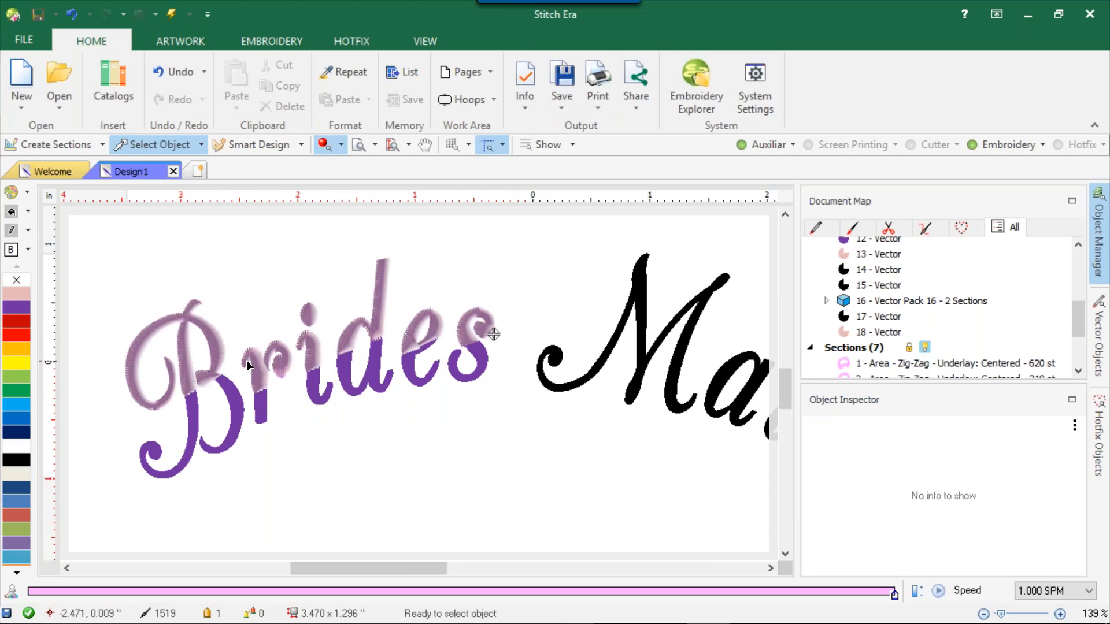
{"action": "scroll", "coordinate": [407, 343], "scroll_direction": "up", "scroll_amount": 5}
{"action": "left_click", "coordinate": [402, 383]}
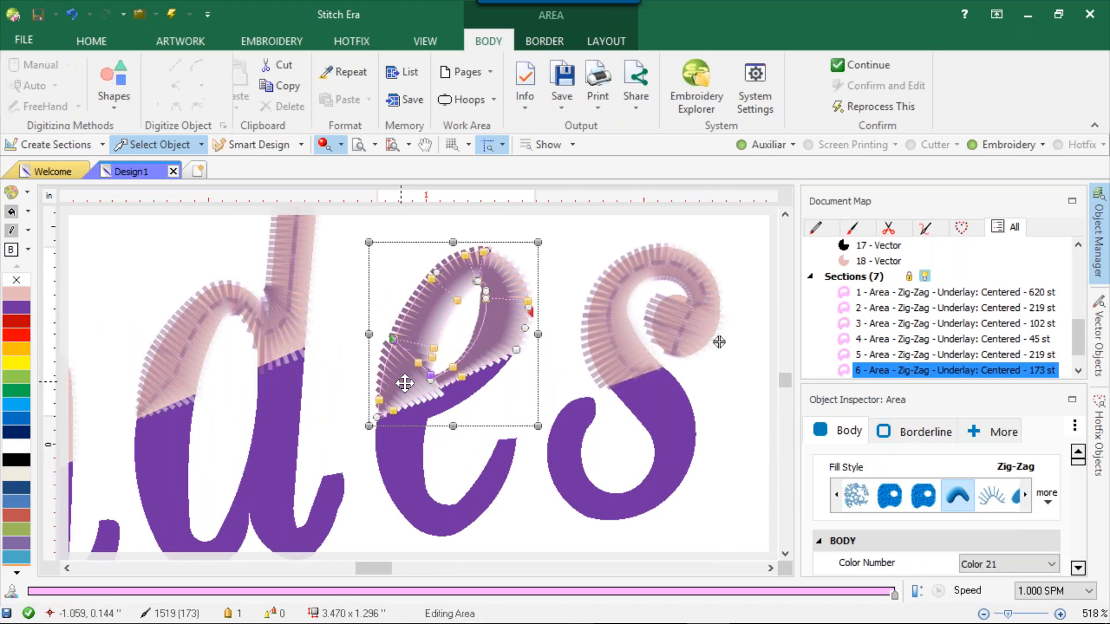
{"action": "scroll", "coordinate": [405, 386], "scroll_direction": "up", "scroll_amount": 4}
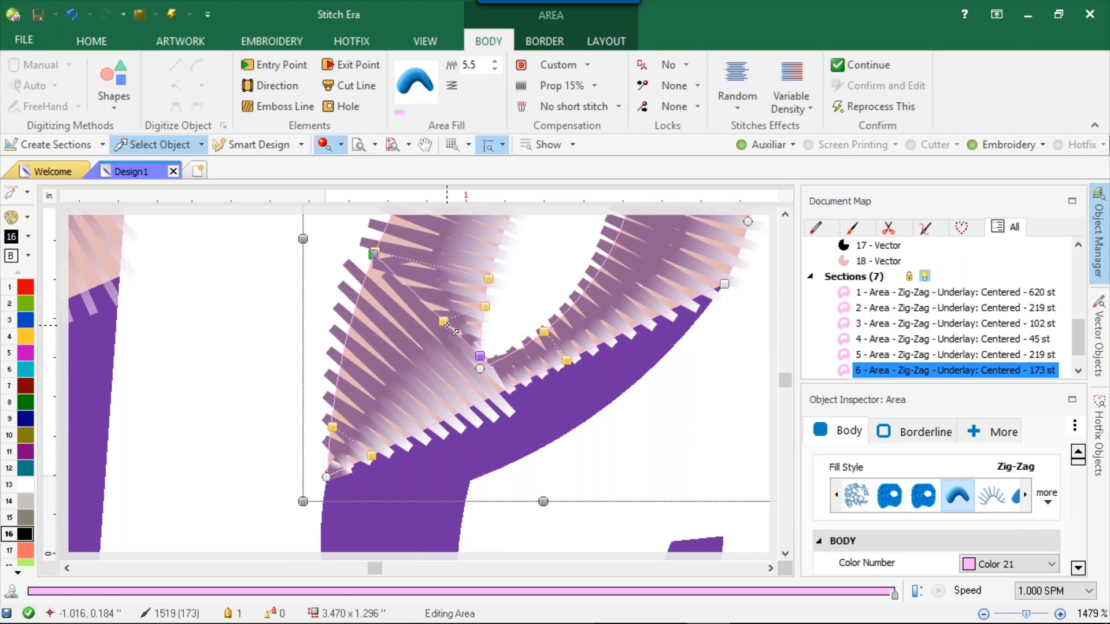
{"action": "left_click_drag", "start_coordinate": [444, 322], "coordinate": [380, 210]}
{"action": "left_click_drag", "start_coordinate": [347, 261], "coordinate": [376, 226]}
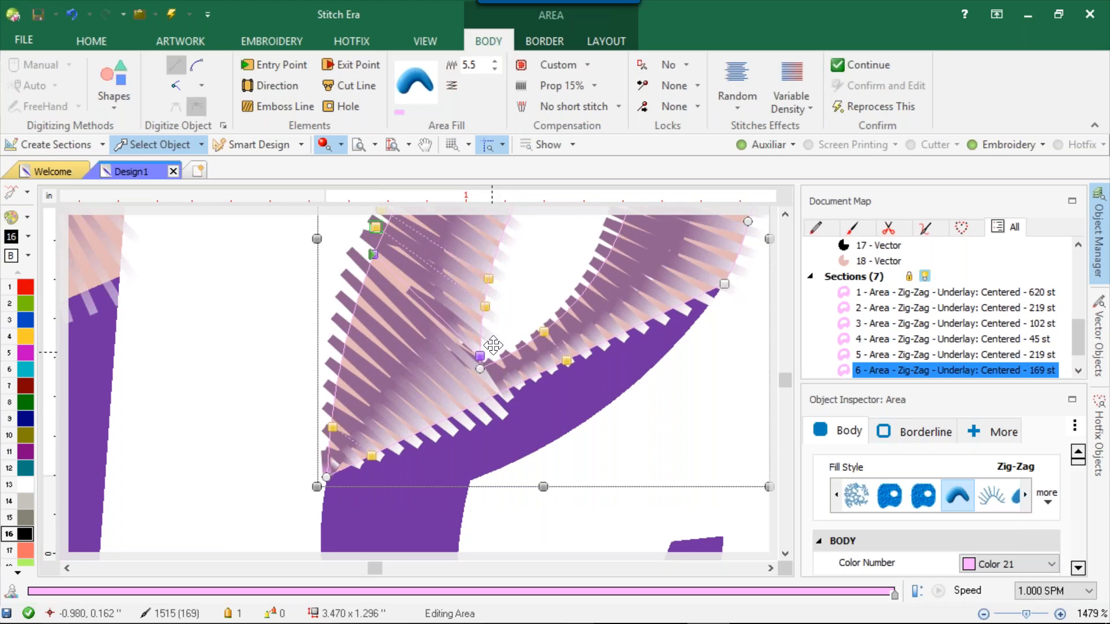
{"action": "scroll", "coordinate": [482, 366], "scroll_direction": "down", "scroll_amount": 3}
{"action": "scroll", "coordinate": [486, 372], "scroll_direction": "down", "scroll_amount": 1}
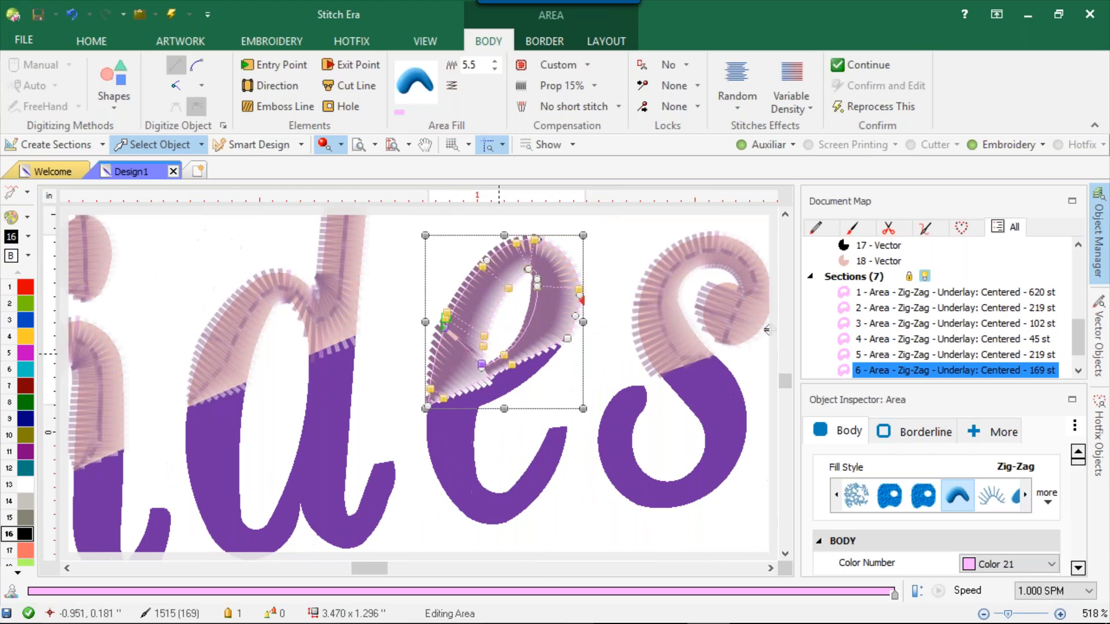
{"action": "scroll", "coordinate": [503, 364], "scroll_direction": "up", "scroll_amount": 4}
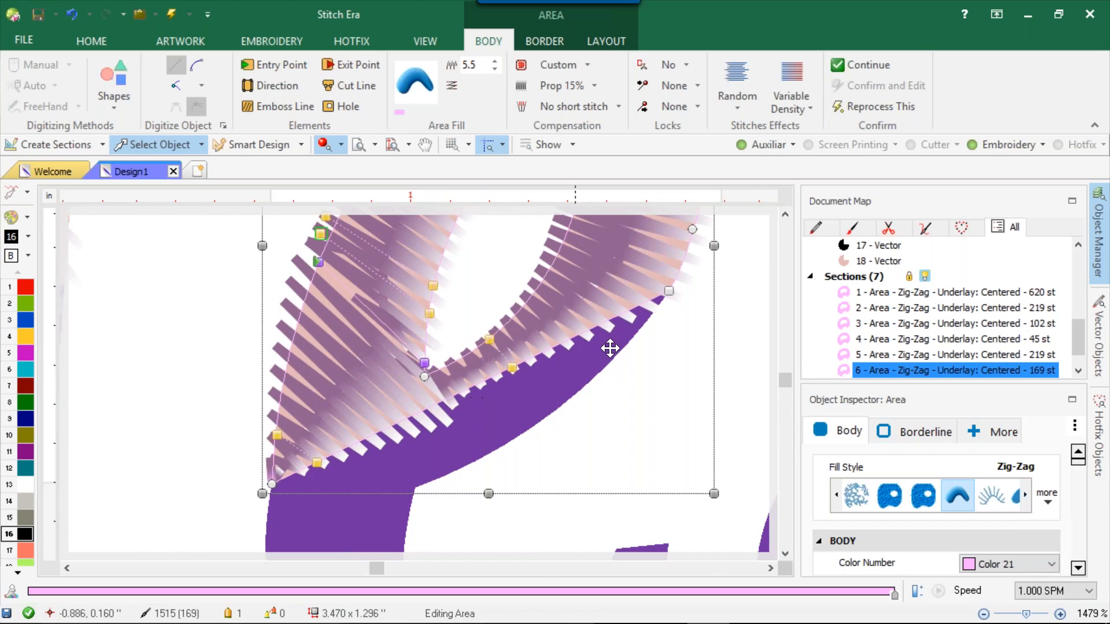
Convert the node at the right end of the pink e's split edge to a corner, straighten the lower edge with its handle, and deselect the section
{"action": "left_click", "coordinate": [665, 290]}
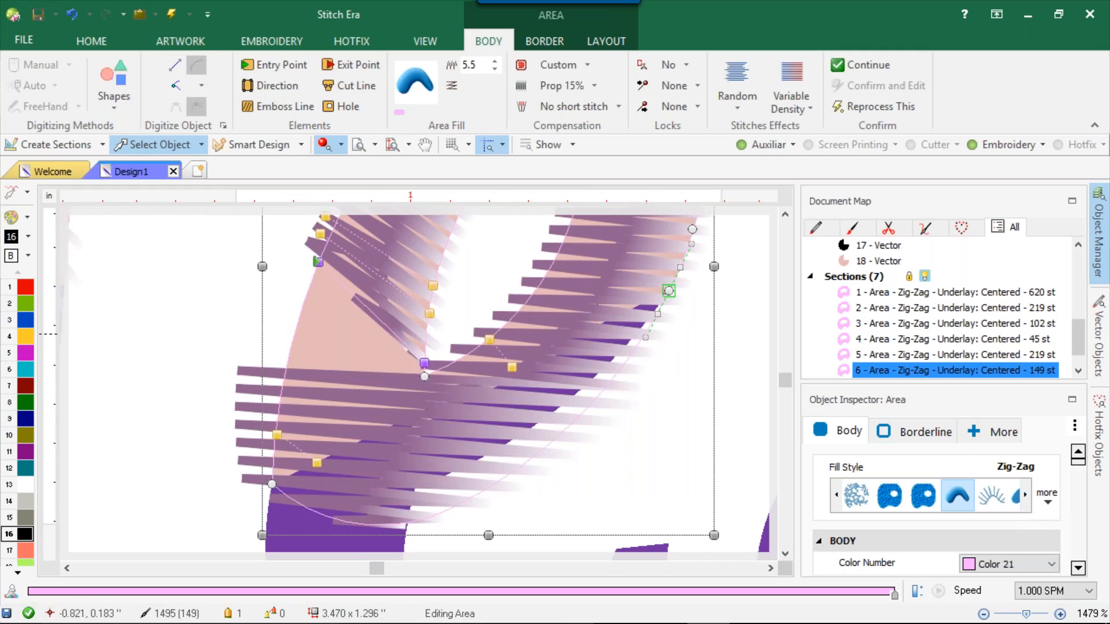
{"action": "left_click", "coordinate": [175, 85]}
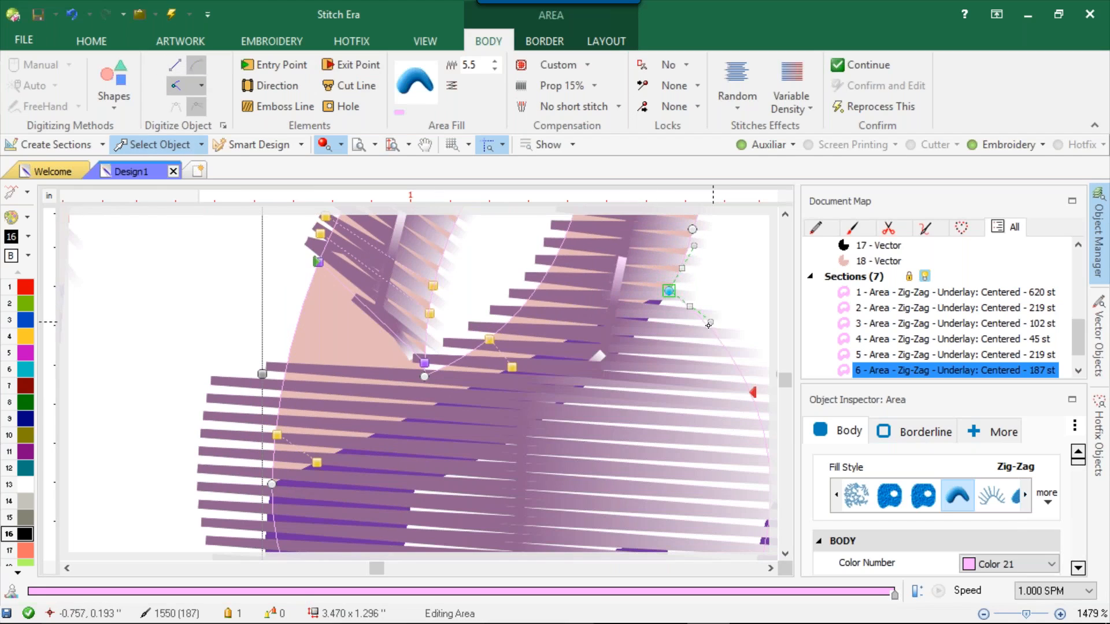
{"action": "left_click_drag", "start_coordinate": [709, 325], "coordinate": [574, 339]}
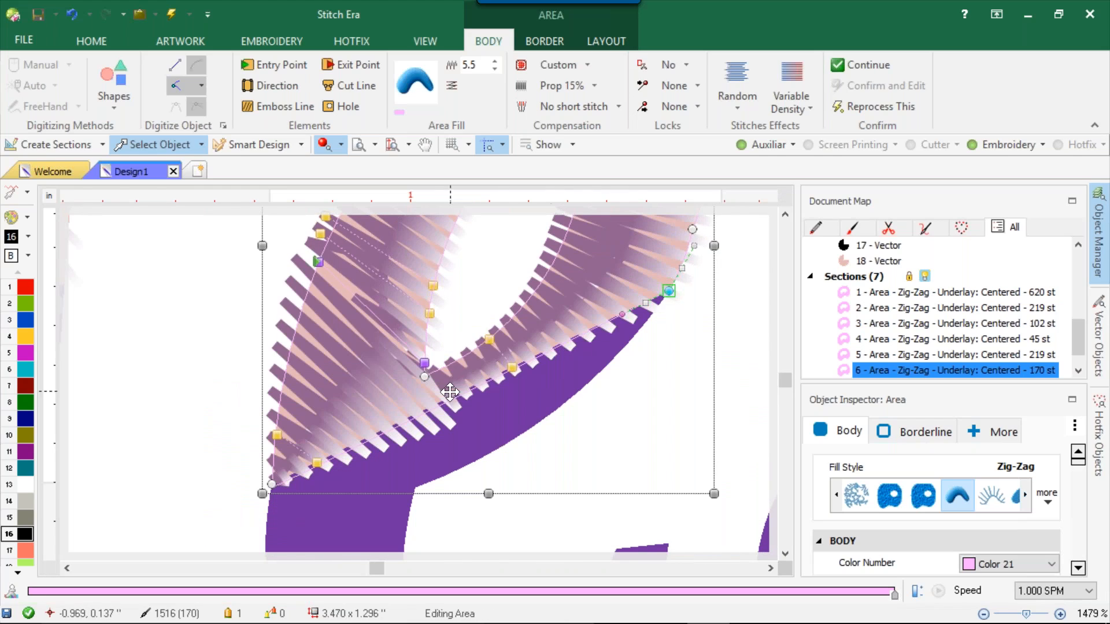
{"action": "scroll", "coordinate": [373, 458], "scroll_direction": "down", "scroll_amount": 3}
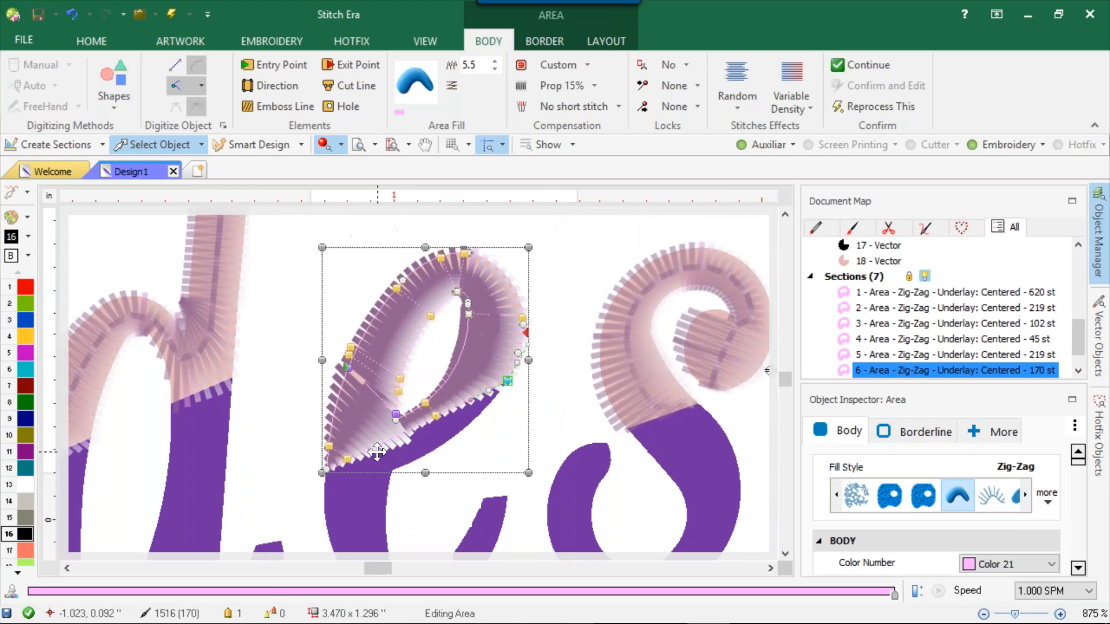
{"action": "scroll", "coordinate": [377, 452], "scroll_direction": "down", "scroll_amount": 4}
{"action": "left_click", "coordinate": [672, 320]}
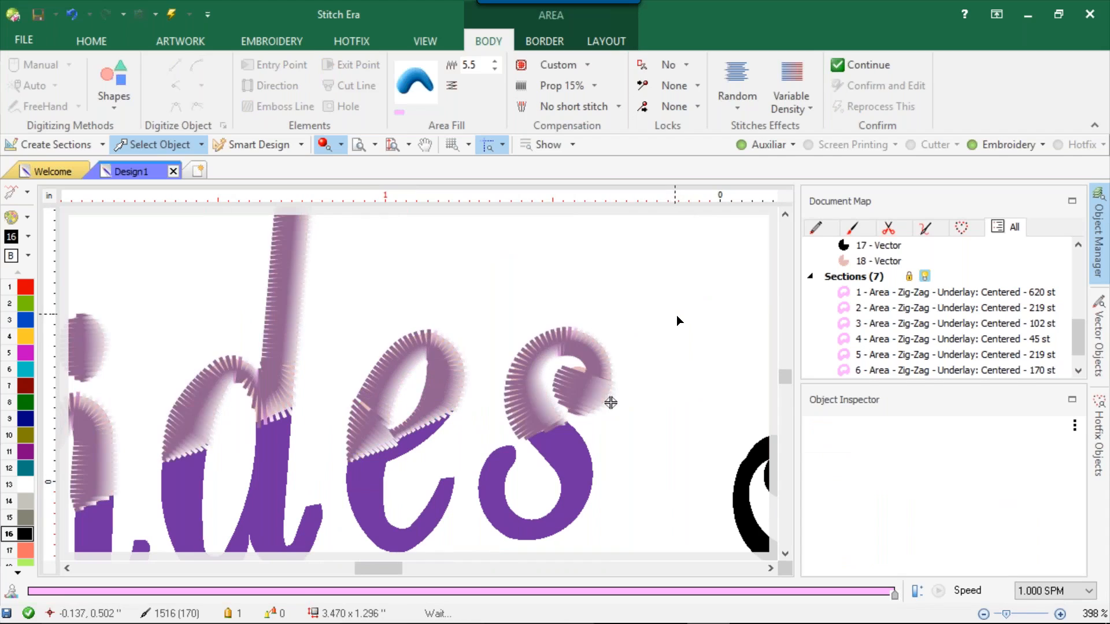
{"action": "scroll", "coordinate": [636, 370], "scroll_direction": "down", "scroll_amount": 5}
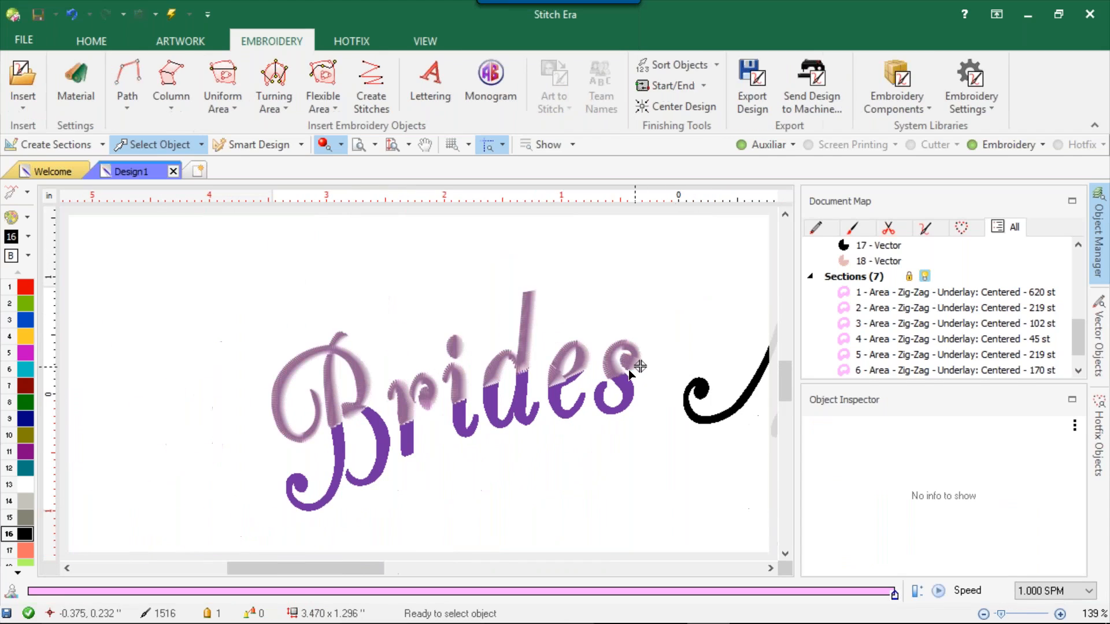
Convert the purple lower parts of all the letters in "Brides" together into Zig-Zag turning-area embroidery with Smart Design
{"action": "left_click", "coordinate": [382, 470]}
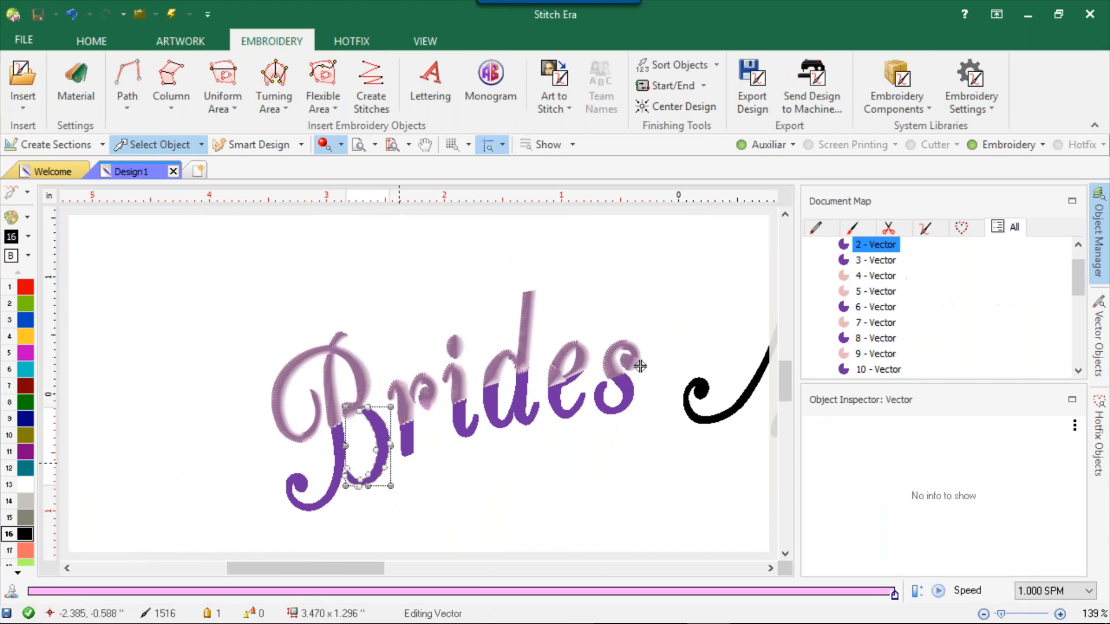
{"action": "left_click", "coordinate": [330, 502], "text": "shift"}
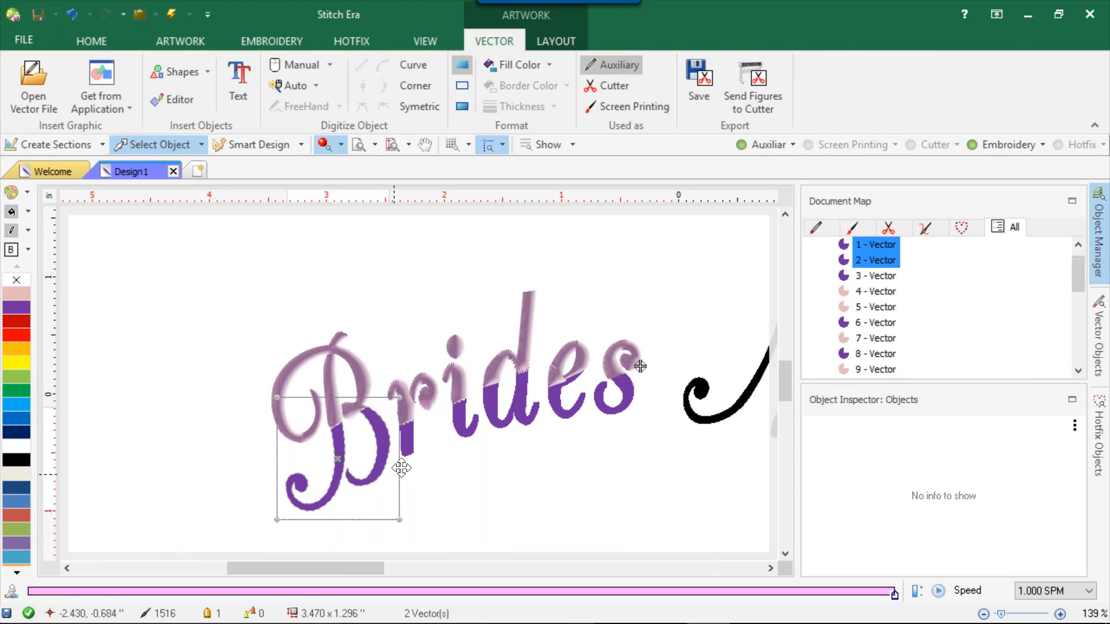
{"action": "left_click", "coordinate": [886, 276], "text": "shift"}
{"action": "scroll", "coordinate": [887, 279], "scroll_direction": "down", "scroll_amount": 1}
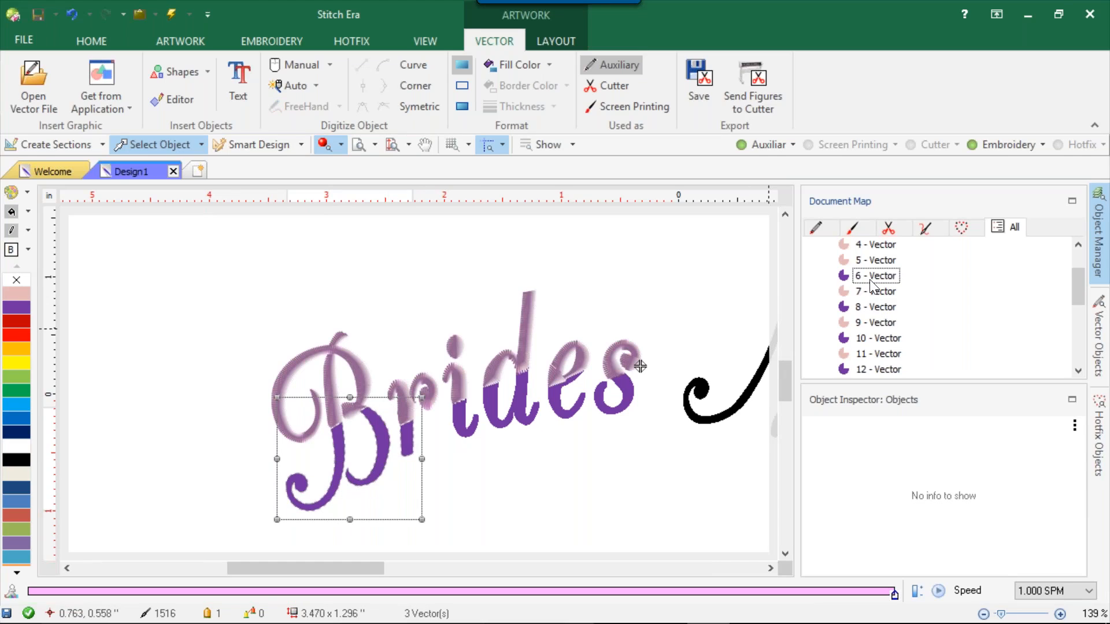
{"action": "left_click", "coordinate": [874, 276], "text": "shift"}
{"action": "left_click", "coordinate": [874, 307], "text": "shift"}
{"action": "left_click", "coordinate": [874, 339], "text": "shift"}
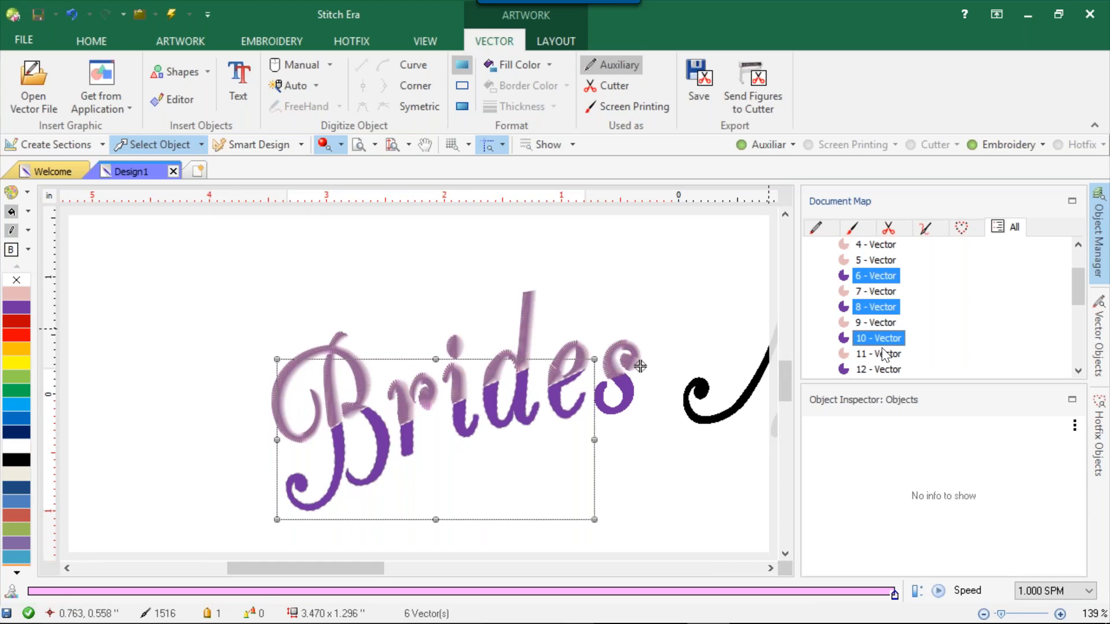
{"action": "left_click", "coordinate": [879, 369], "text": "shift"}
{"action": "scroll", "coordinate": [904, 331], "scroll_direction": "down", "scroll_amount": 2}
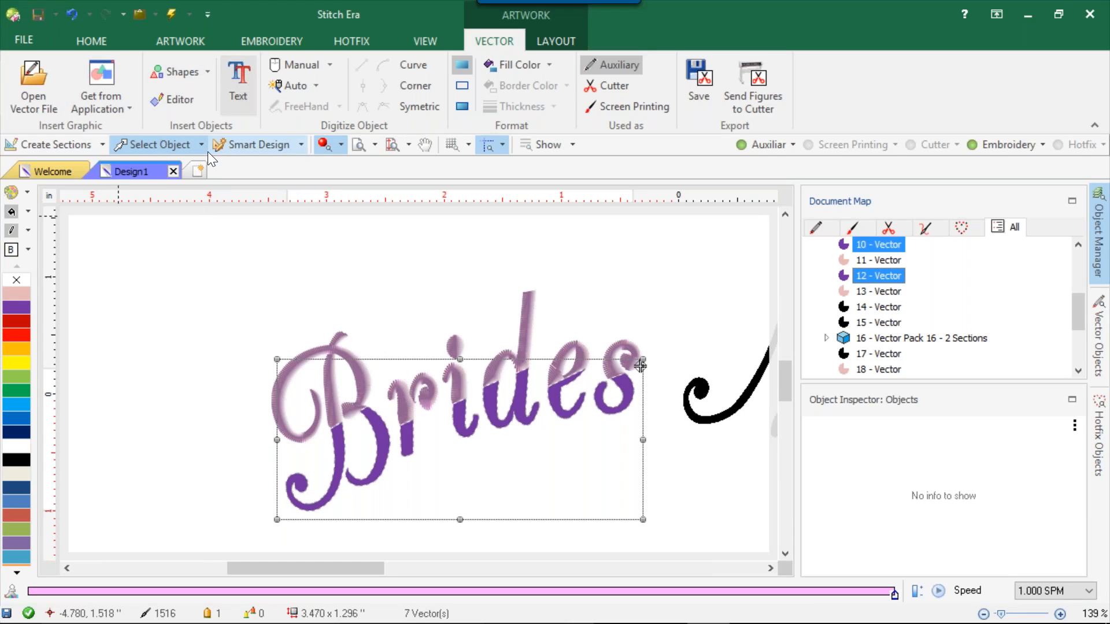
{"action": "left_click", "coordinate": [224, 148]}
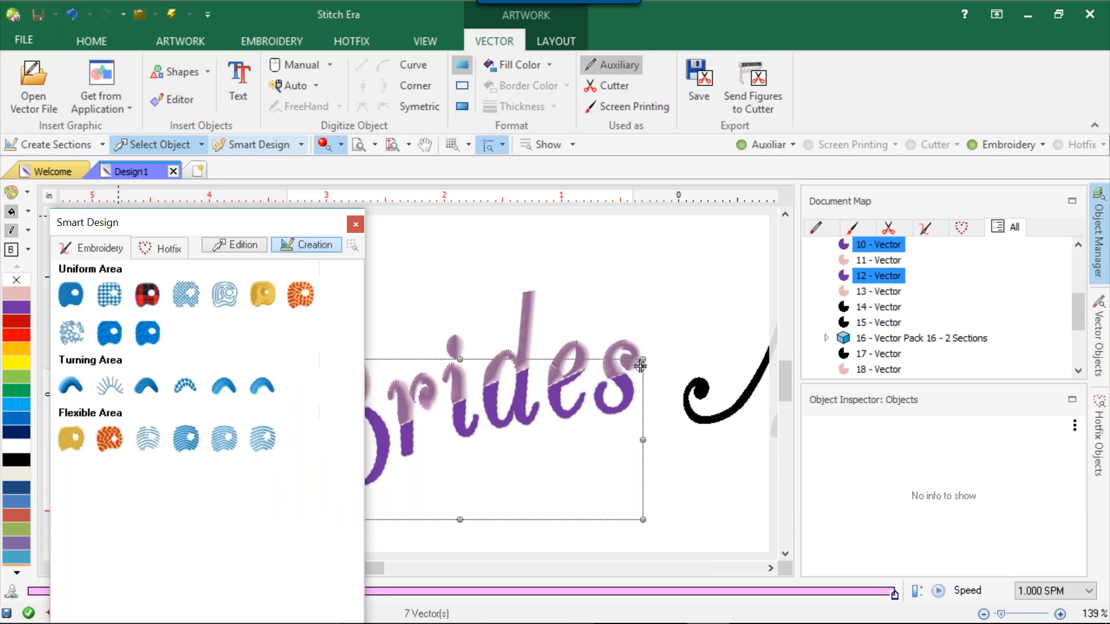
{"action": "left_click", "coordinate": [71, 386]}
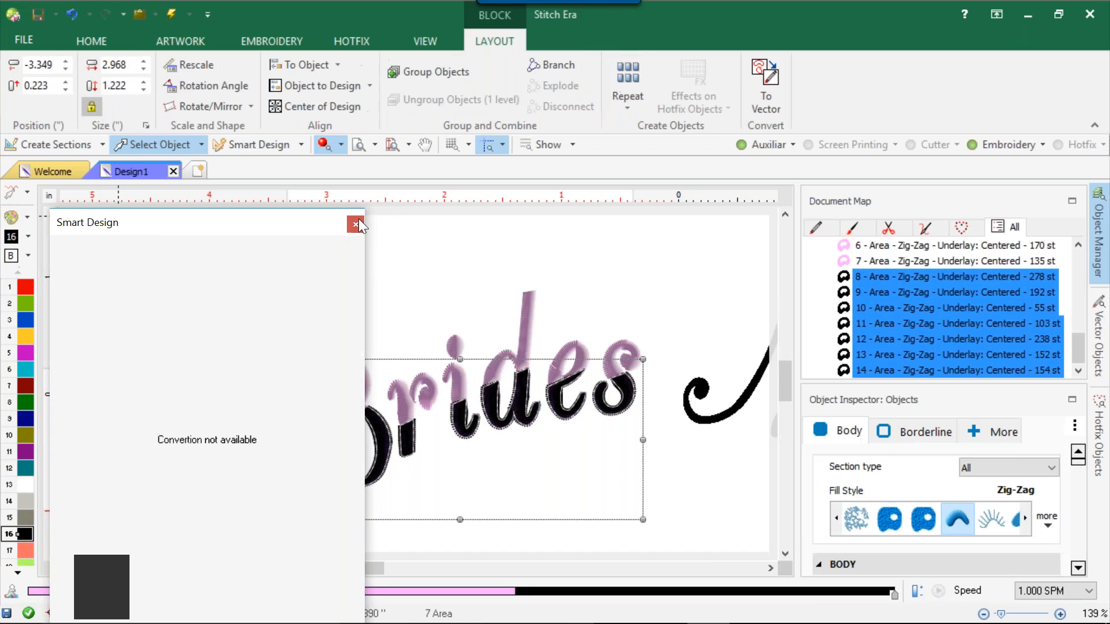
{"action": "left_click", "coordinate": [357, 221]}
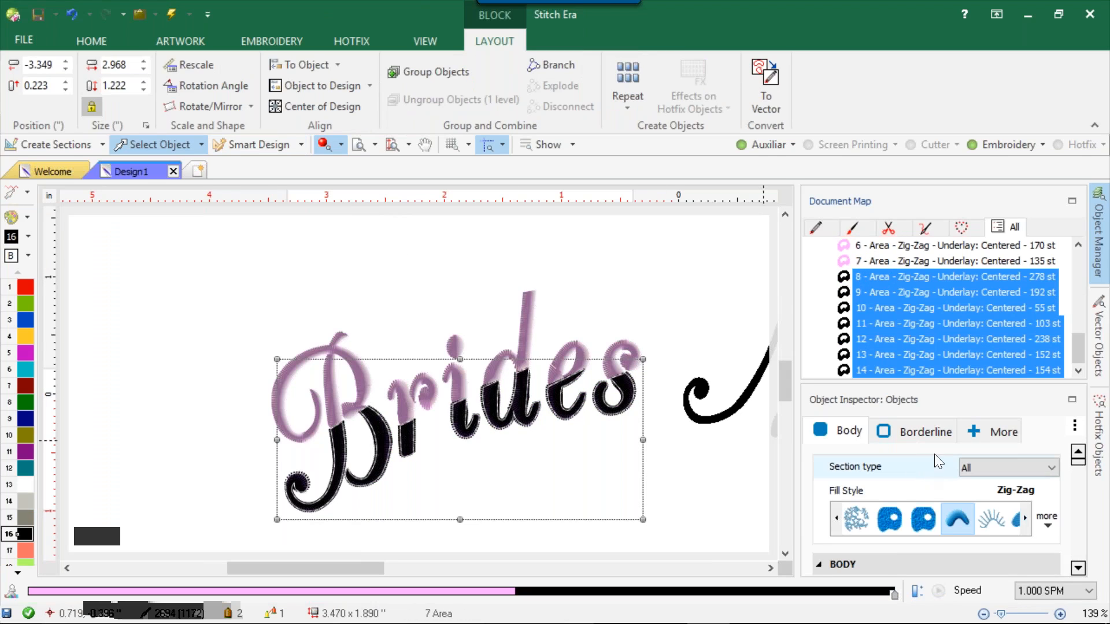
Set the thread colour of the new lower zig-zag sections to Color 24
{"action": "scroll", "coordinate": [1027, 470], "scroll_direction": "down", "scroll_amount": 3}
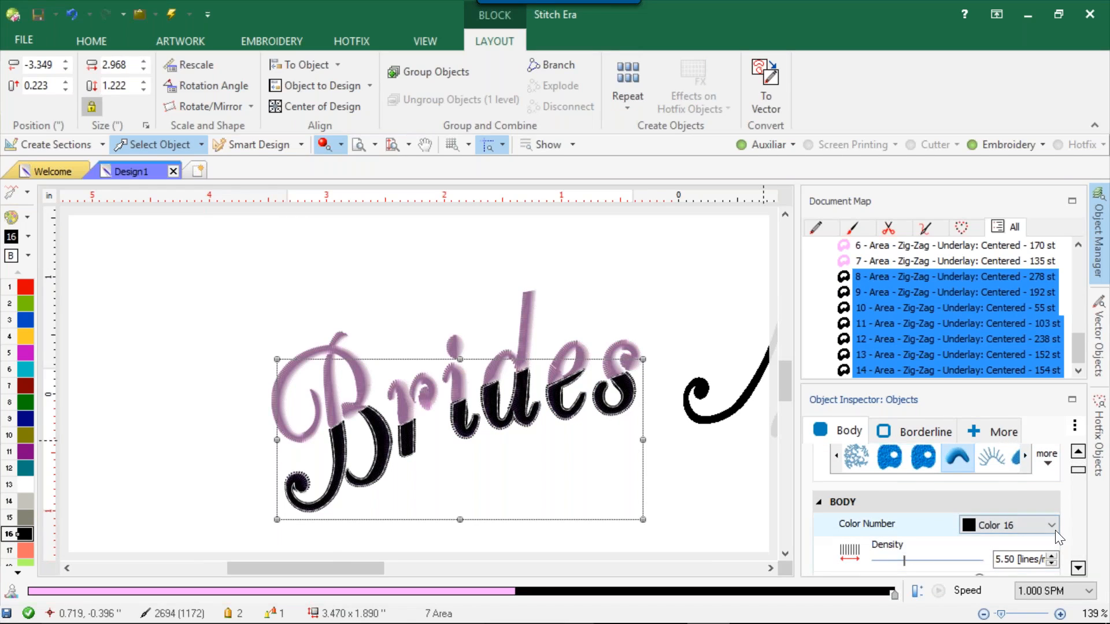
{"action": "left_click", "coordinate": [1052, 524]}
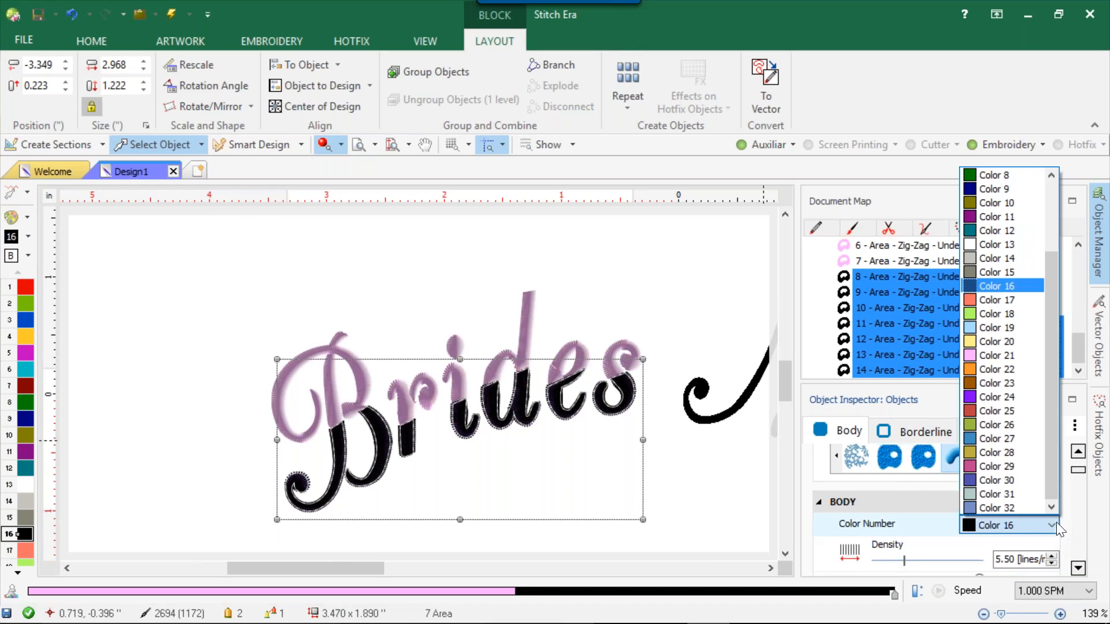
{"action": "left_click", "coordinate": [990, 397]}
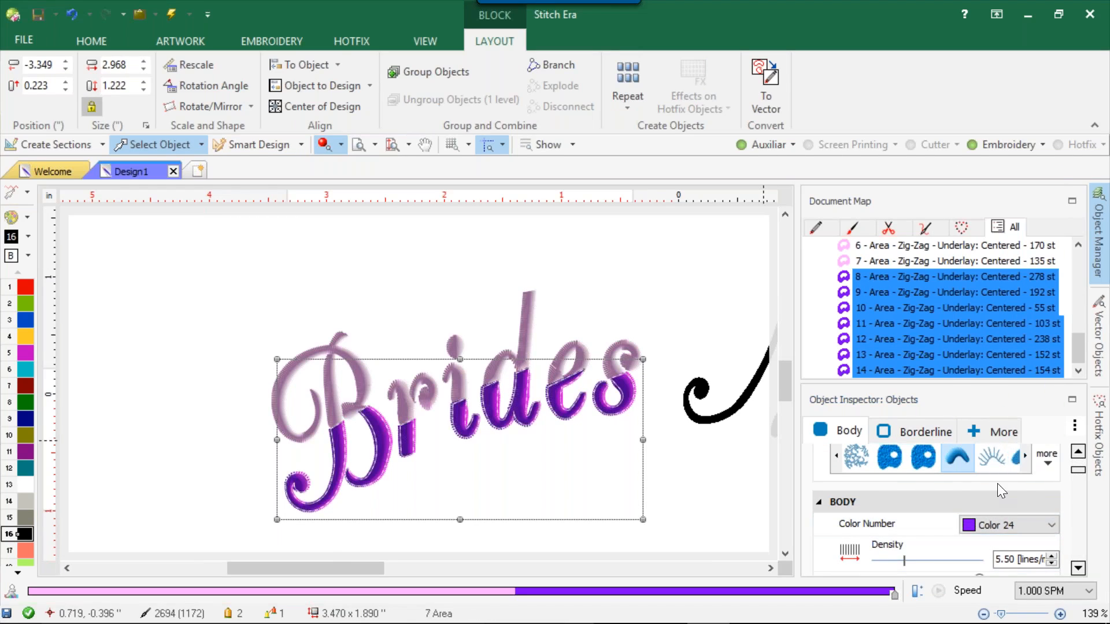
{"action": "scroll", "coordinate": [1009, 499], "scroll_direction": "down", "scroll_amount": 3}
{"action": "scroll", "coordinate": [1018, 499], "scroll_direction": "down", "scroll_amount": 2}
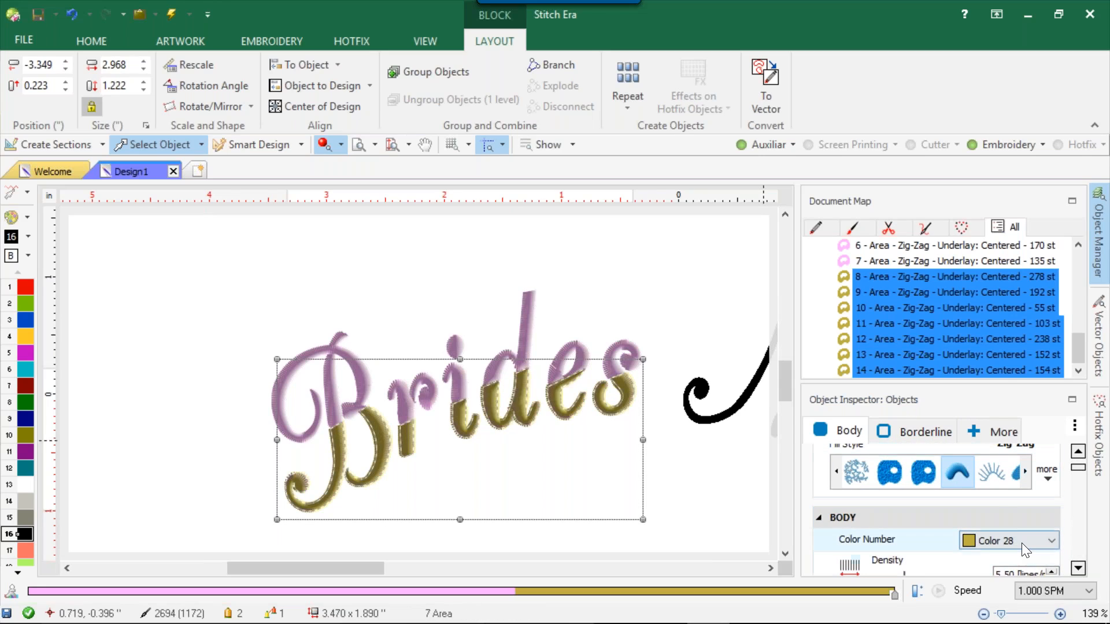
{"action": "left_click", "coordinate": [1022, 543]}
{"action": "left_click", "coordinate": [979, 417]}
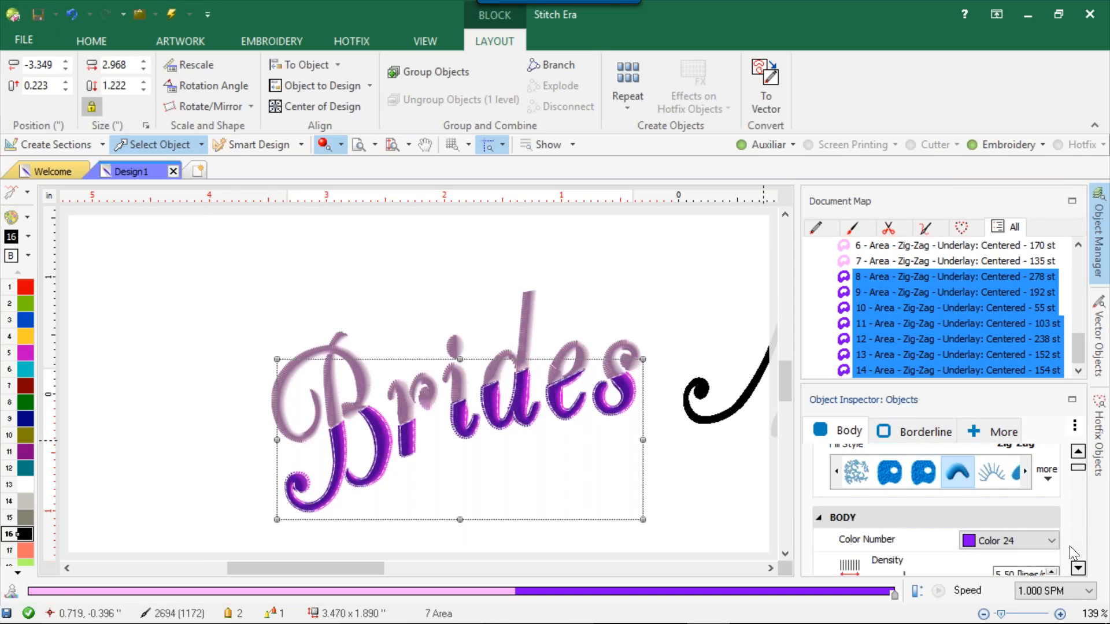
Examine the density, stitch effects, proportional compensation and small-stitch settings of the purple zig-zag sections, then deselect them
{"action": "scroll", "coordinate": [1077, 570], "scroll_direction": "down", "scroll_amount": 5}
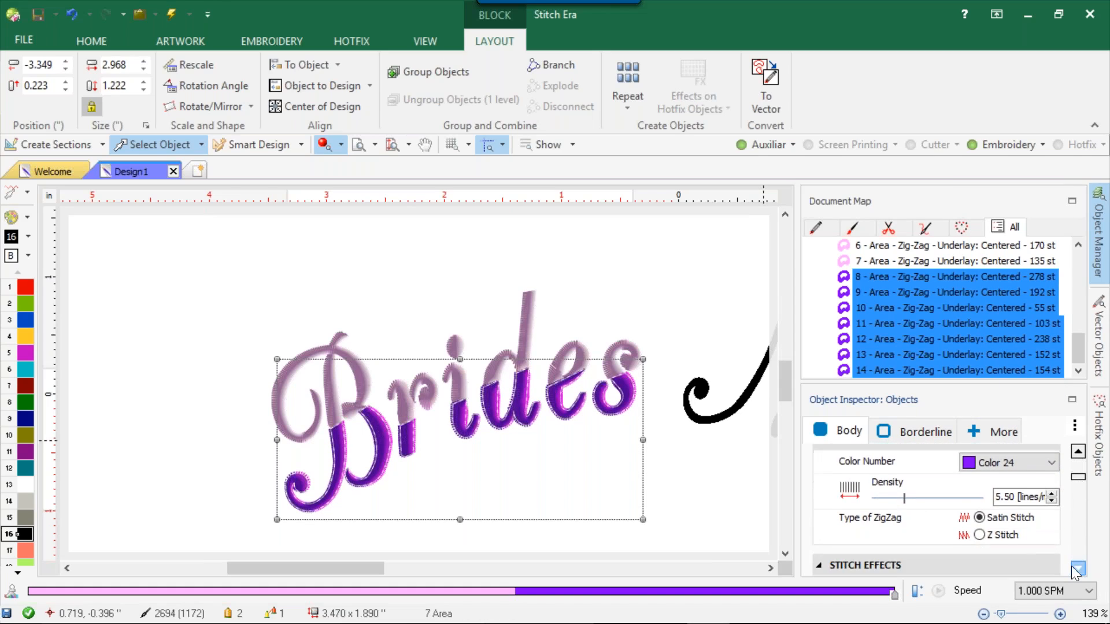
{"action": "left_click", "coordinate": [1077, 570]}
{"action": "left_click", "coordinate": [1077, 570]}
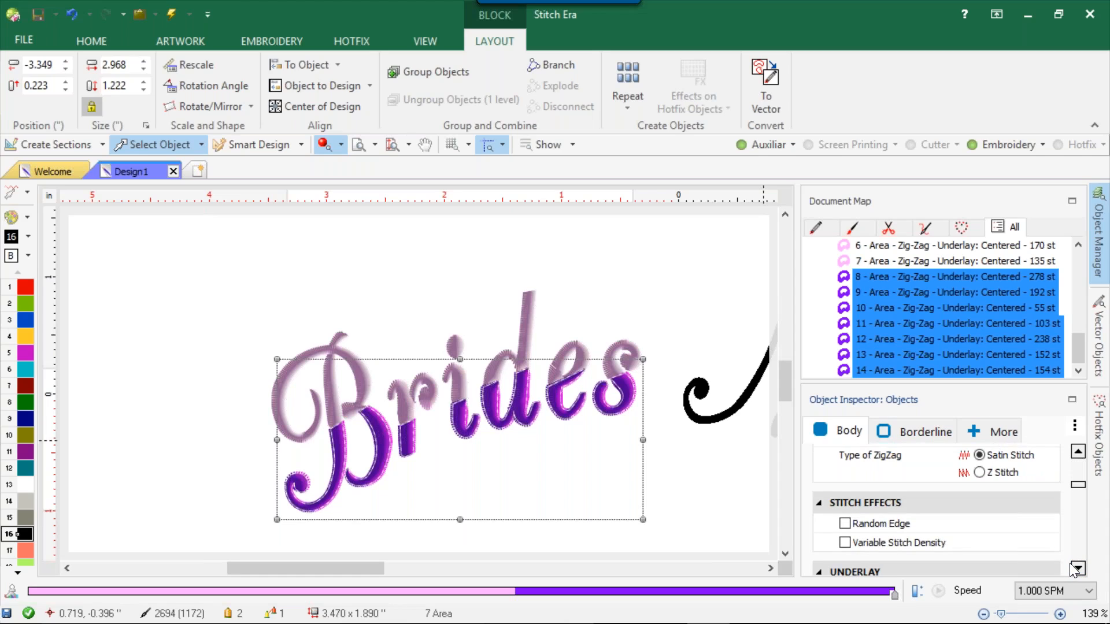
{"action": "left_click_drag", "start_coordinate": [1079, 569], "coordinate": [1078, 570]}
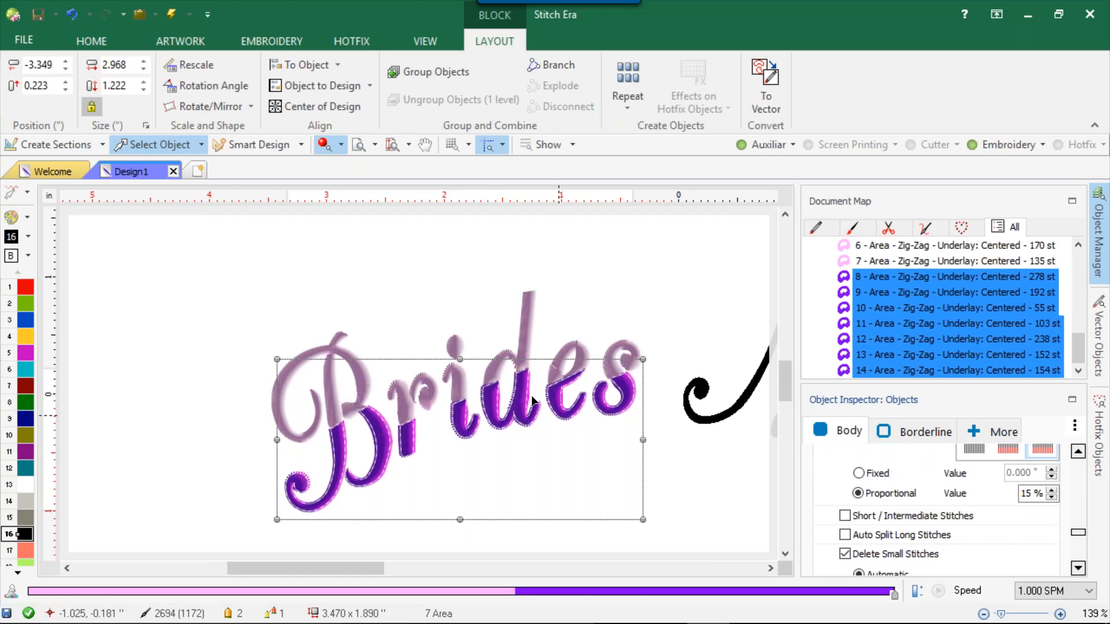
{"action": "left_click", "coordinate": [443, 245]}
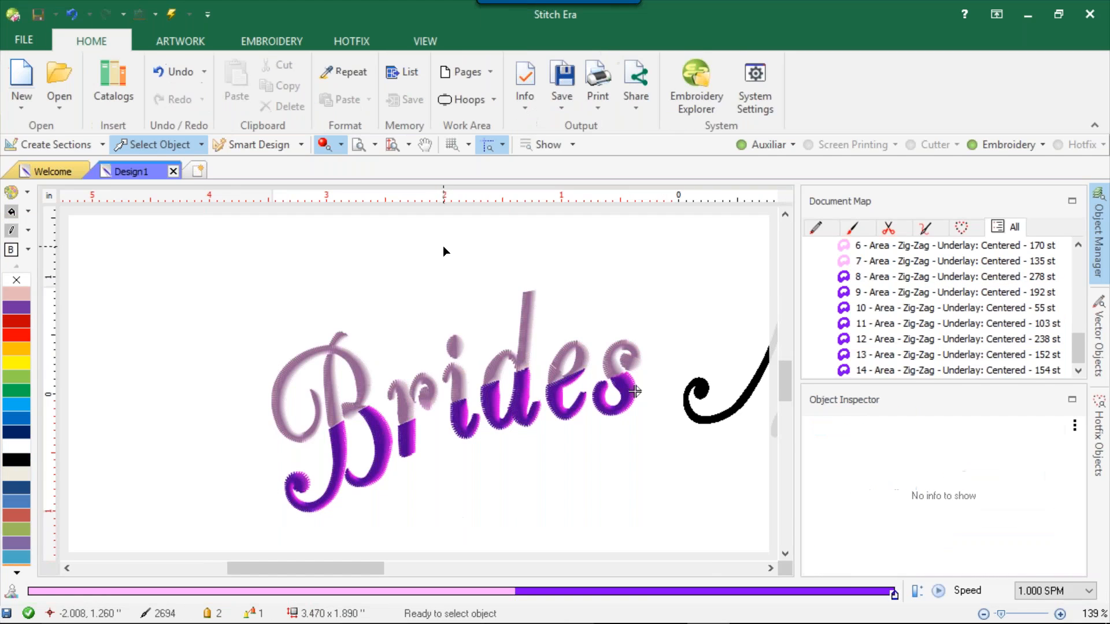
Convert the left-end node of the pink e's split edge to a corner and move the right-end node onto the purple edge
{"action": "scroll", "coordinate": [536, 362], "scroll_direction": "up", "scroll_amount": 5}
{"action": "scroll", "coordinate": [528, 334], "scroll_direction": "up", "scroll_amount": 1}
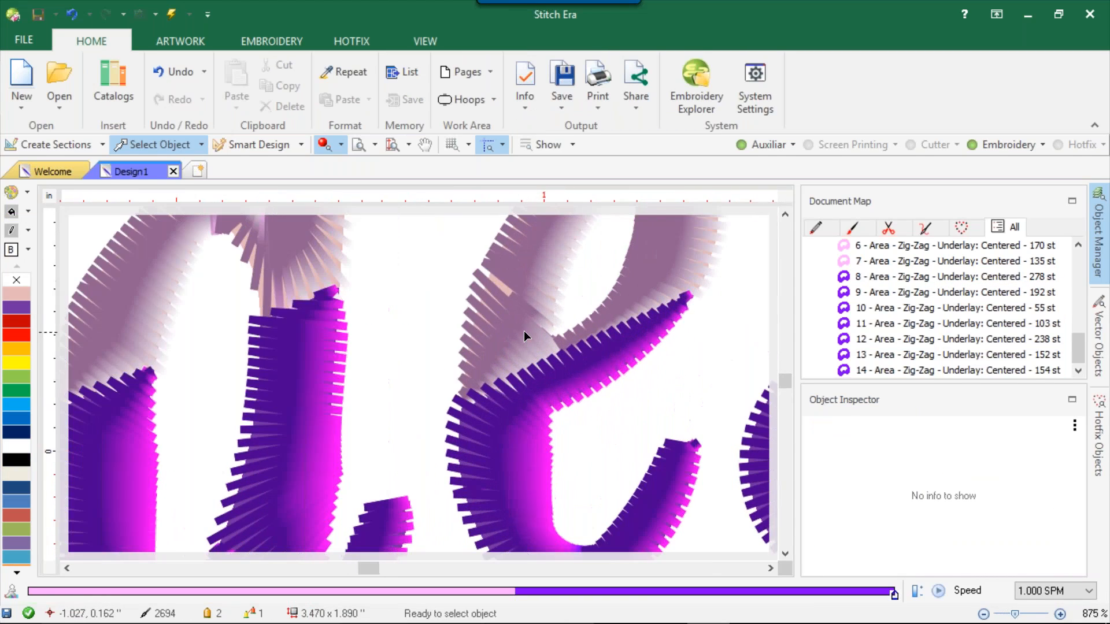
{"action": "left_click", "coordinate": [508, 320]}
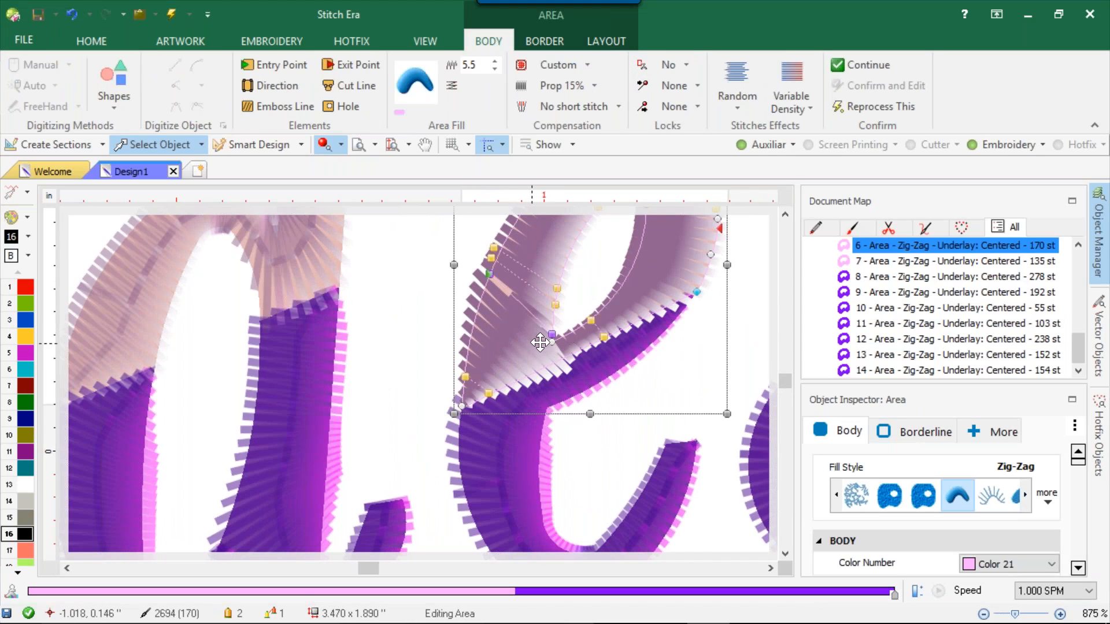
{"action": "left_click", "coordinate": [463, 410]}
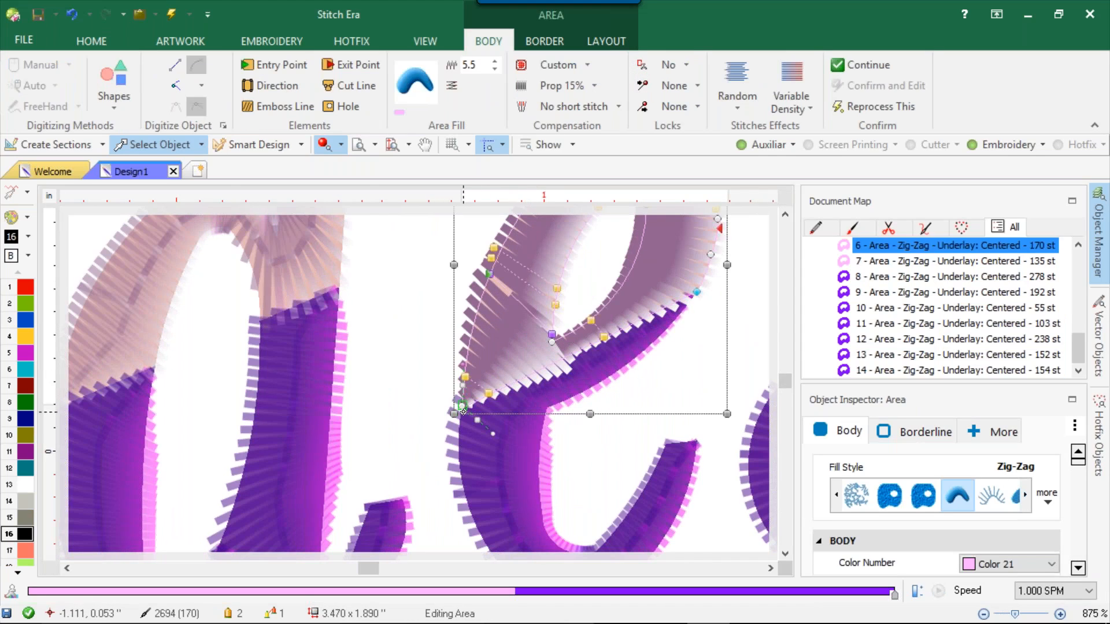
{"action": "left_click", "coordinate": [174, 87]}
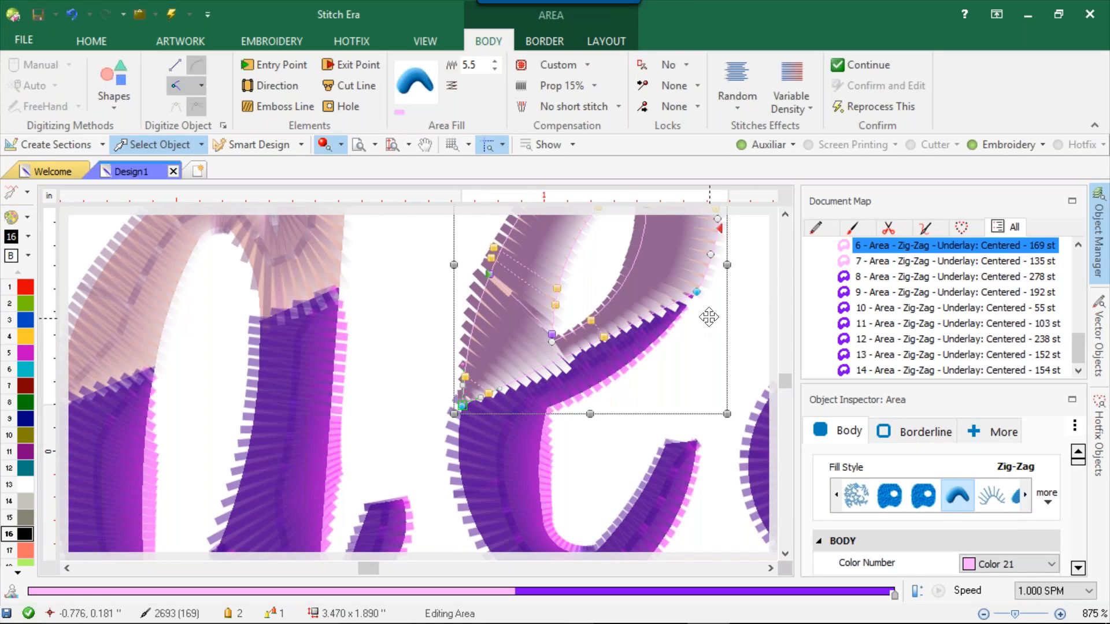
{"action": "left_click", "coordinate": [695, 294]}
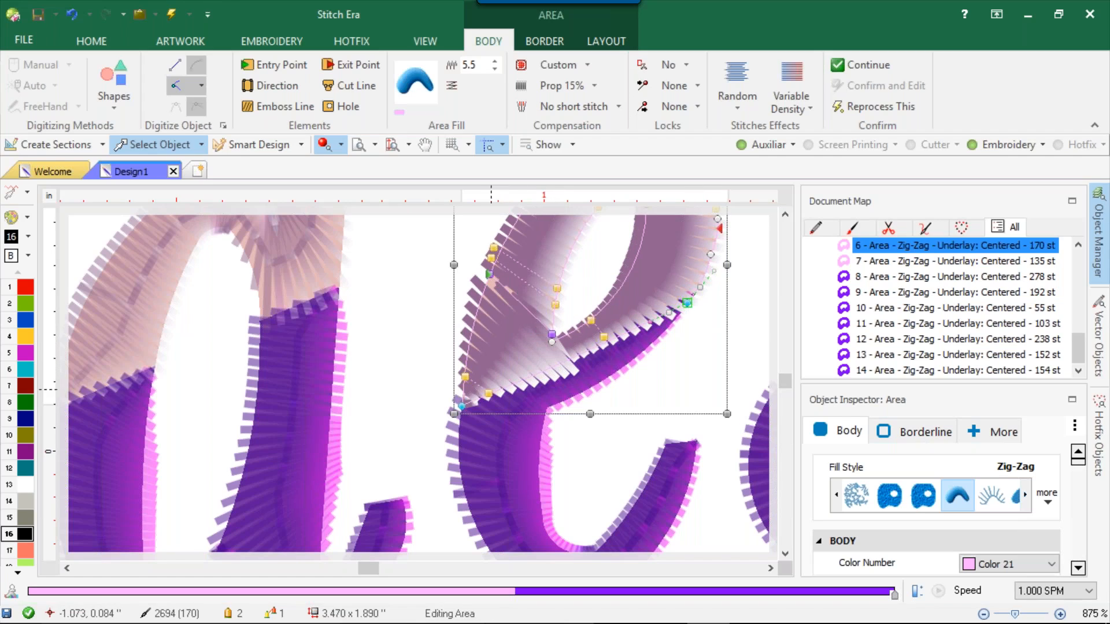
Reposition the stitch direction lines along the left stroke and lower crossing of the pink e for a smoother stitch flow
{"action": "left_click_drag", "start_coordinate": [490, 395], "coordinate": [508, 390]}
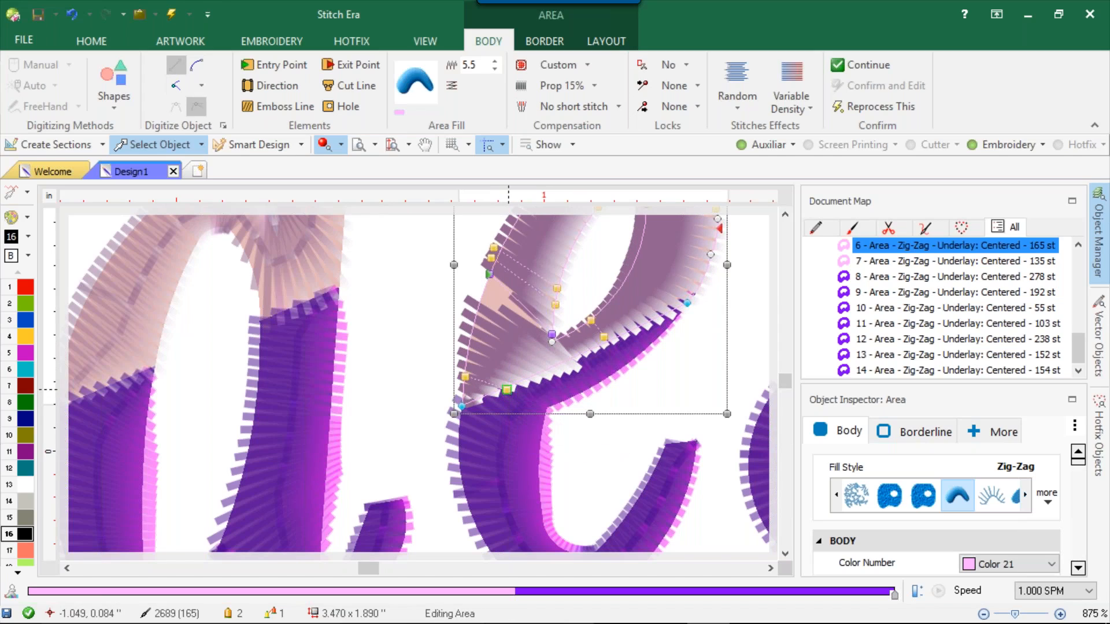
{"action": "left_click_drag", "start_coordinate": [489, 274], "coordinate": [481, 265]}
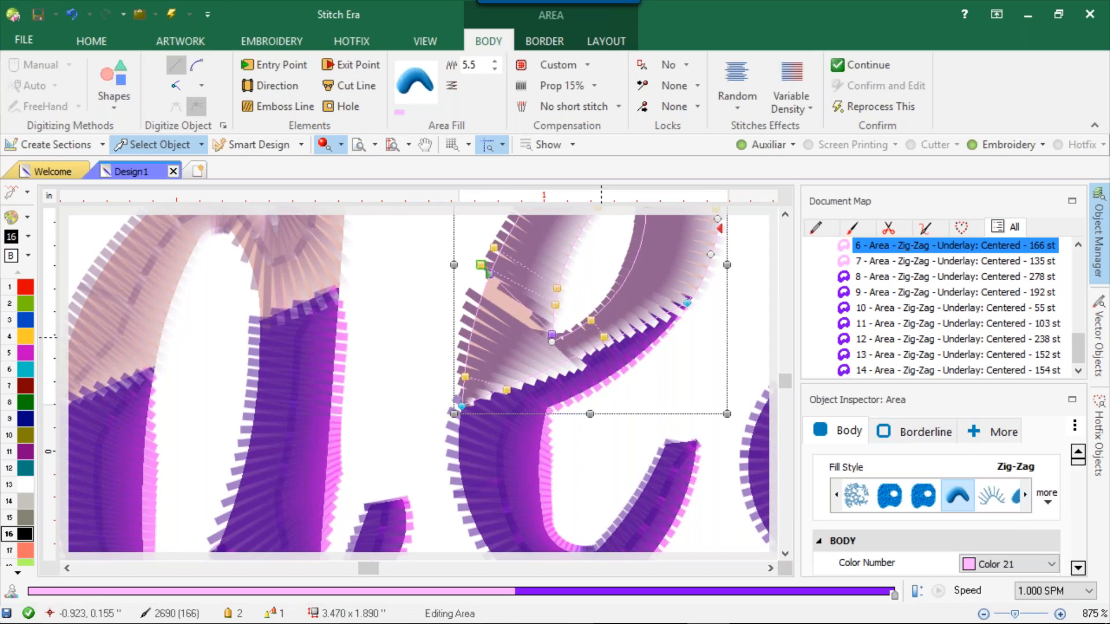
{"action": "left_click_drag", "start_coordinate": [613, 340], "coordinate": [624, 351]}
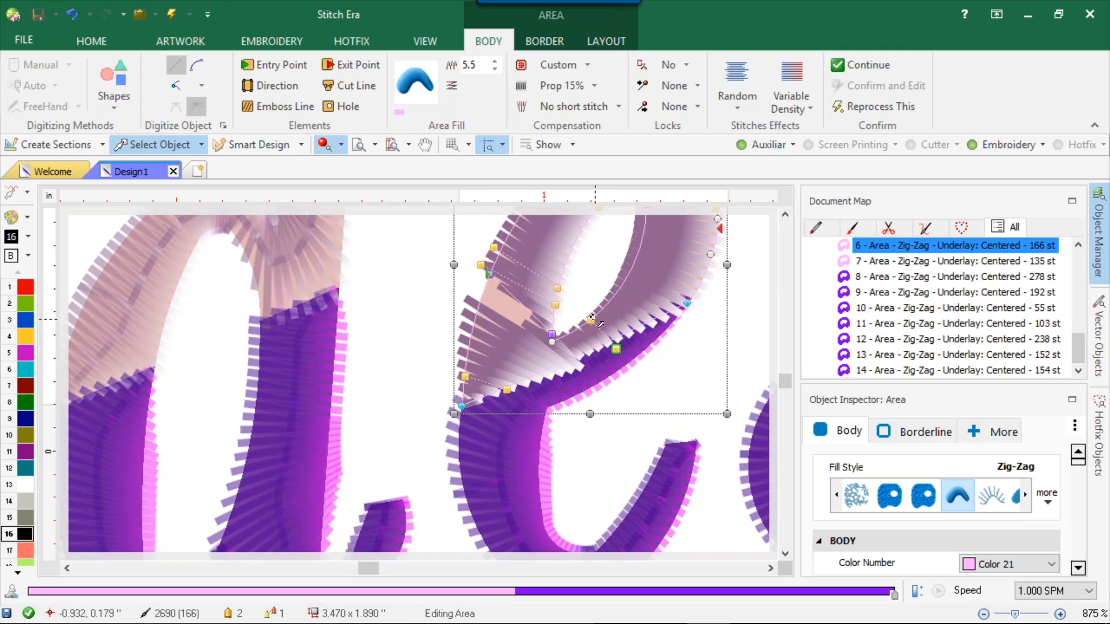
{"action": "left_click_drag", "start_coordinate": [592, 318], "coordinate": [571, 282]}
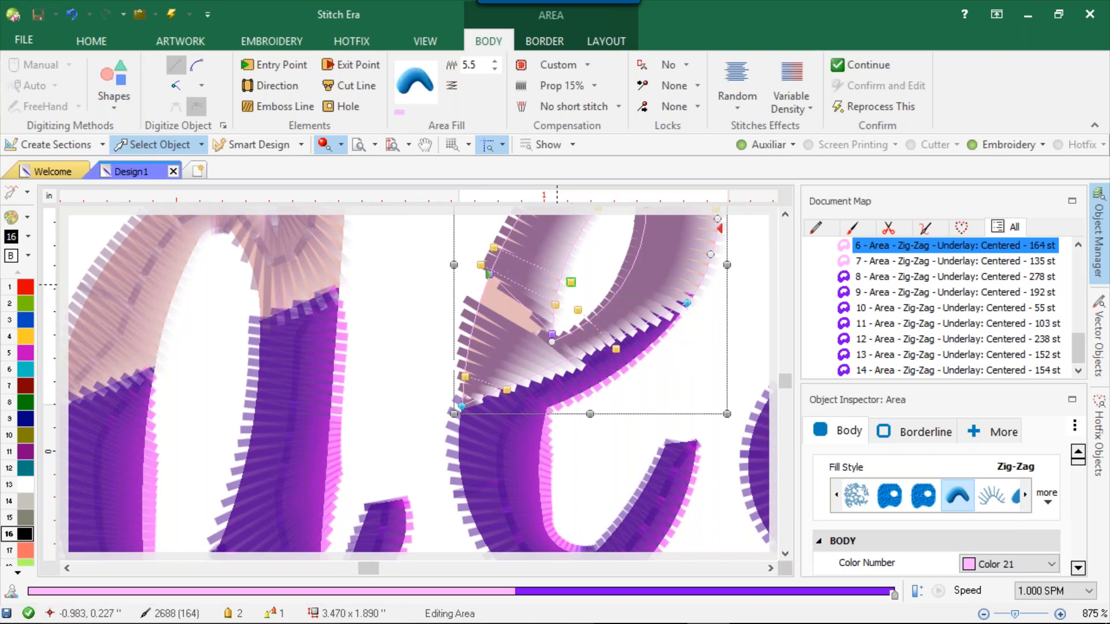
{"action": "left_click_drag", "start_coordinate": [497, 251], "coordinate": [497, 245]}
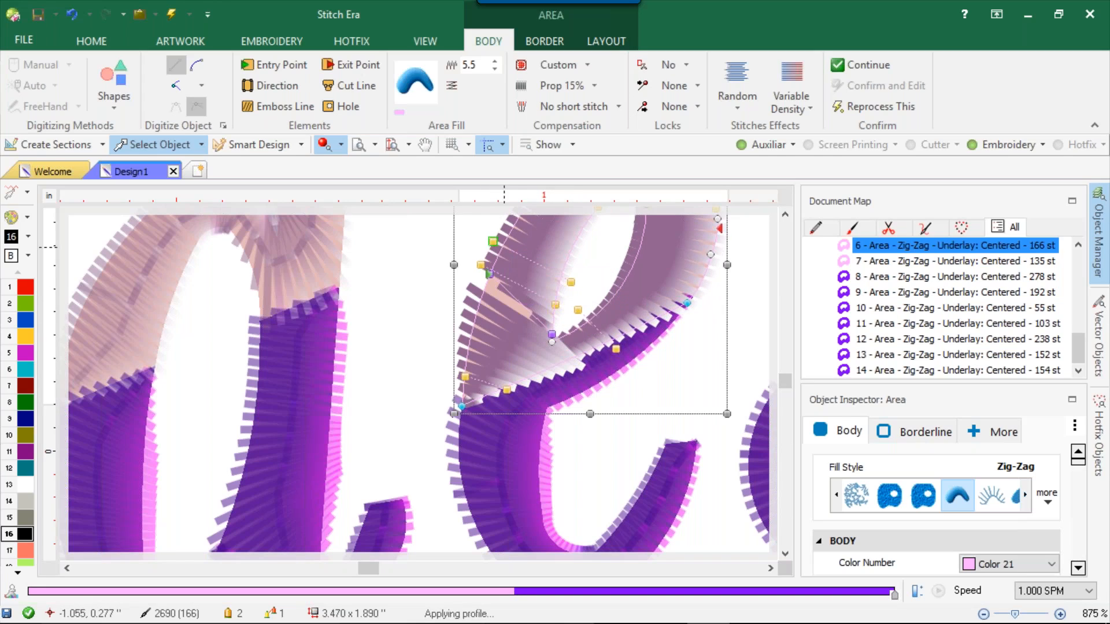
Nudge the outline node at the top of the pink e's inner opening slightly toward the right
{"action": "scroll", "coordinate": [498, 303], "scroll_direction": "down", "scroll_amount": 3}
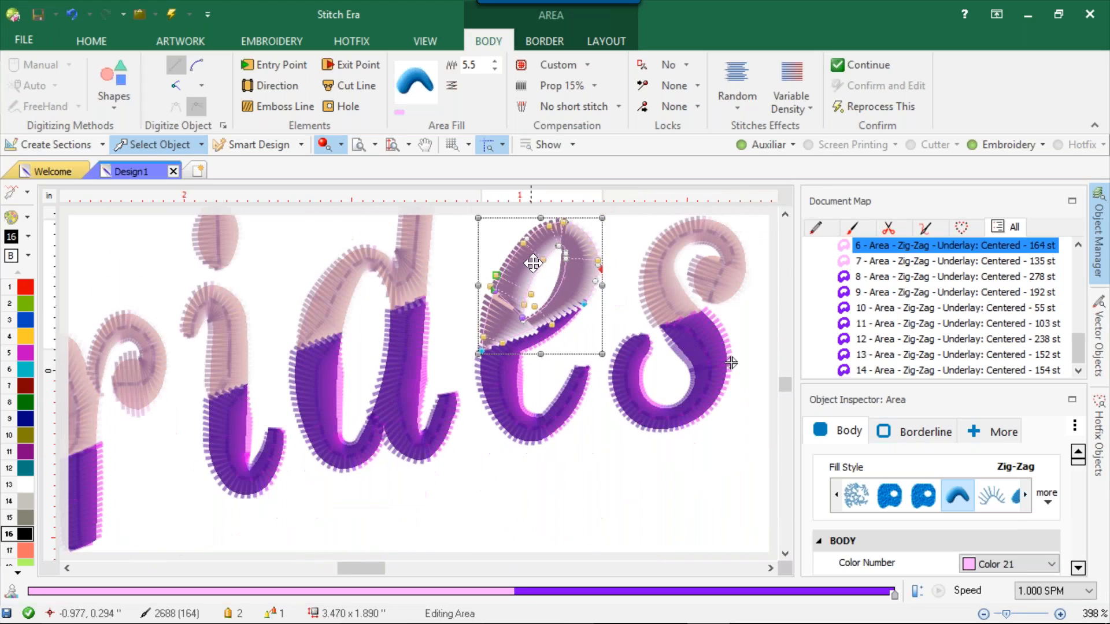
{"action": "scroll", "coordinate": [553, 228], "scroll_direction": "up", "scroll_amount": 3}
{"action": "scroll", "coordinate": [549, 225], "scroll_direction": "up", "scroll_amount": 1}
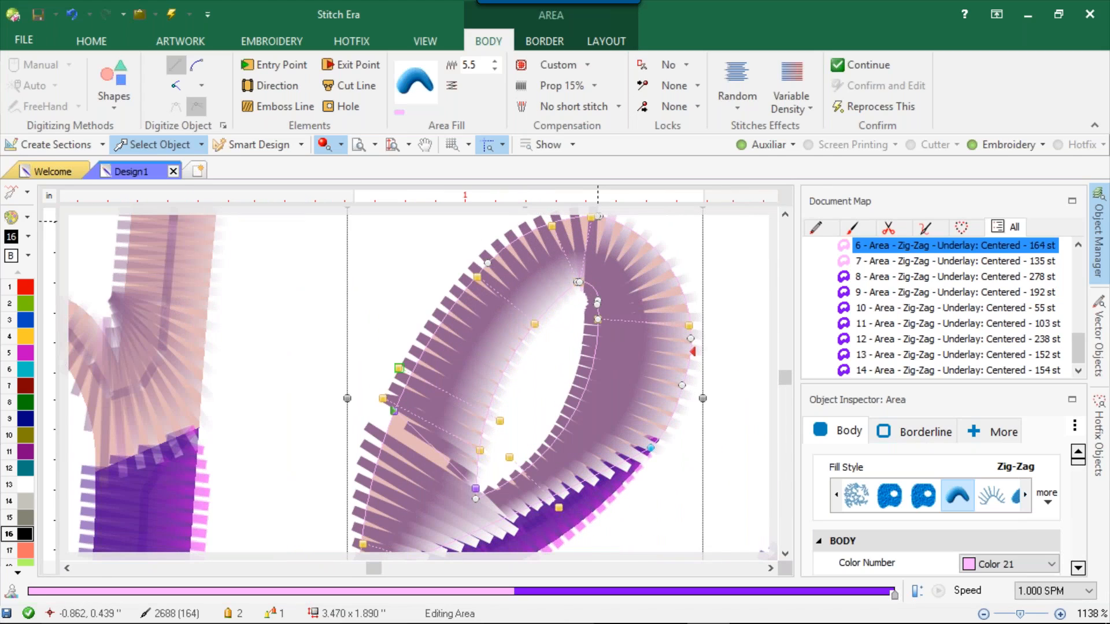
{"action": "left_click_drag", "start_coordinate": [584, 285], "coordinate": [590, 284]}
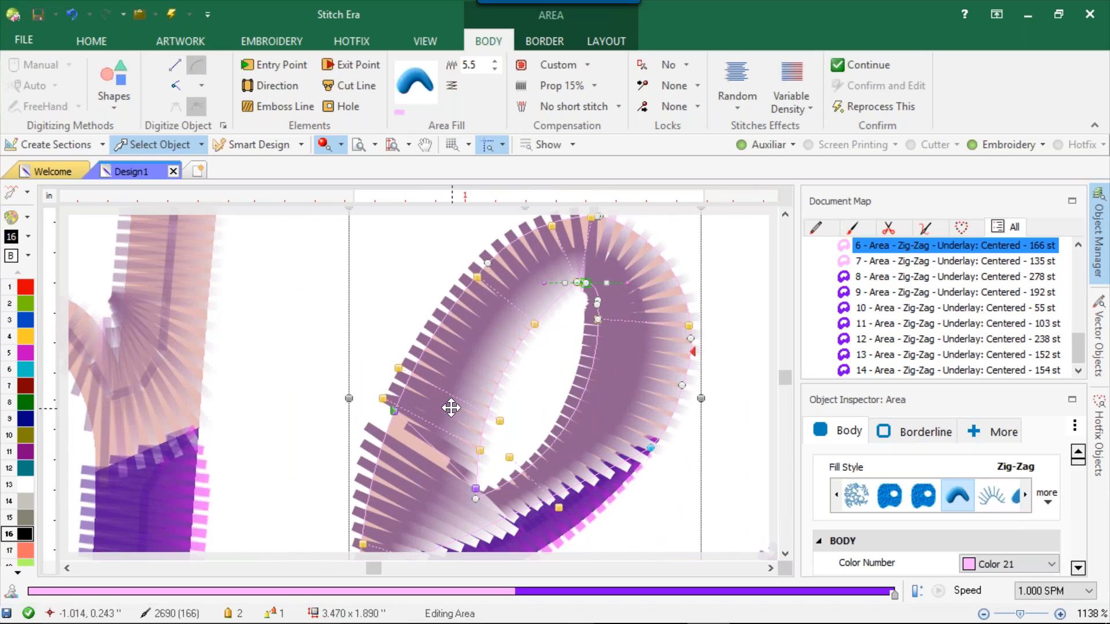
Move both ends of the direction line beside the pink e's crossing downward to try closing the gap in the stitches
{"action": "scroll", "coordinate": [451, 403], "scroll_direction": "down", "scroll_amount": 3}
{"action": "scroll", "coordinate": [457, 408], "scroll_direction": "up", "scroll_amount": 4}
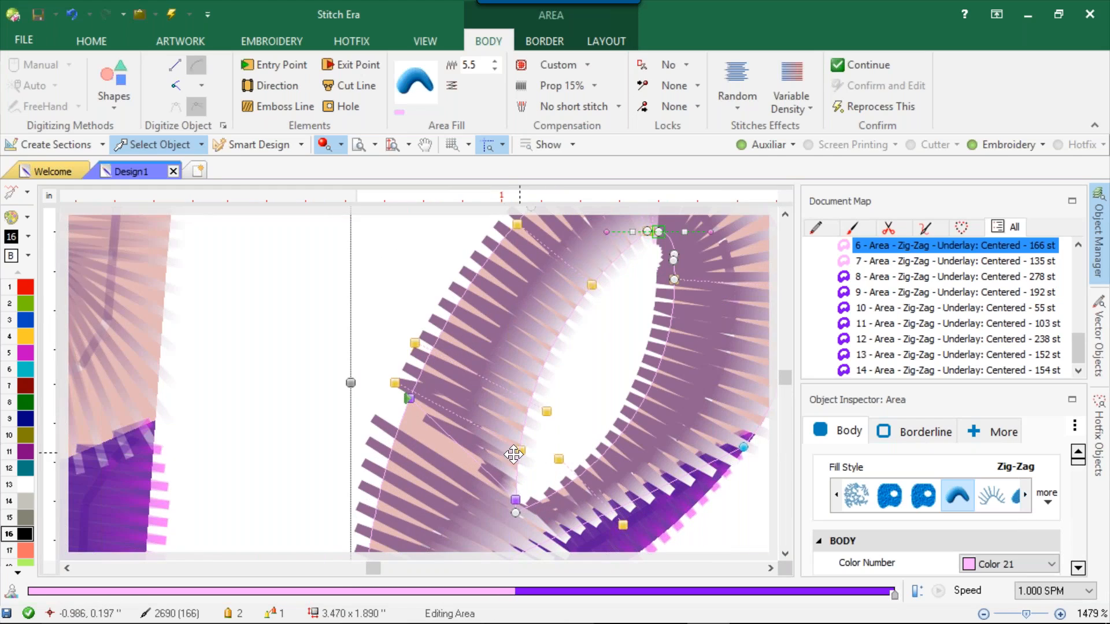
{"action": "left_click_drag", "start_coordinate": [525, 448], "coordinate": [529, 475]}
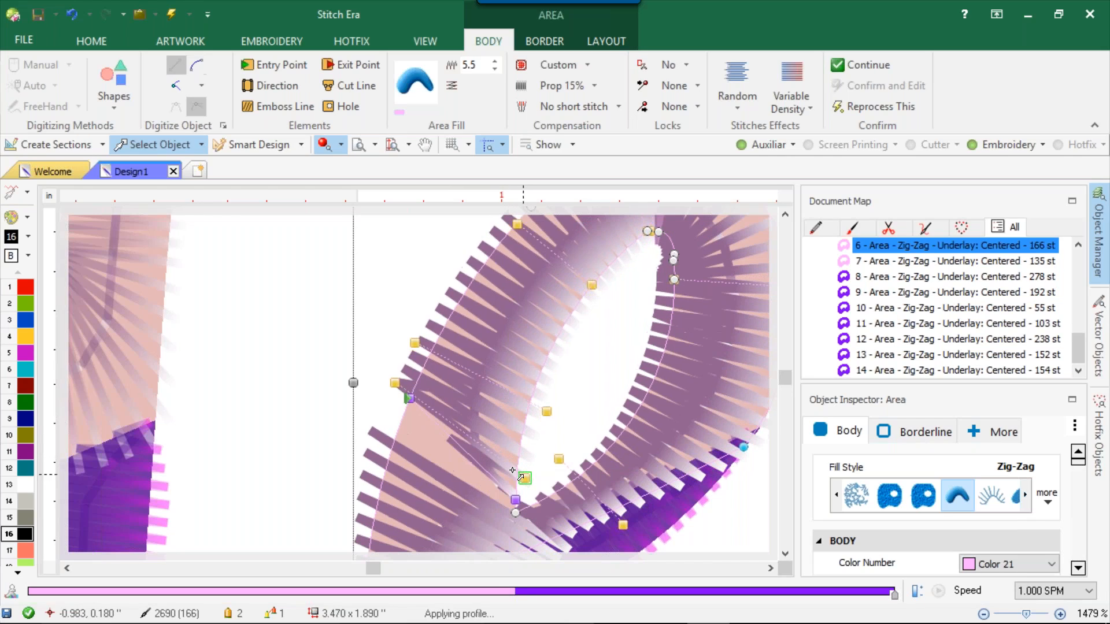
{"action": "left_click_drag", "start_coordinate": [400, 376], "coordinate": [394, 427]}
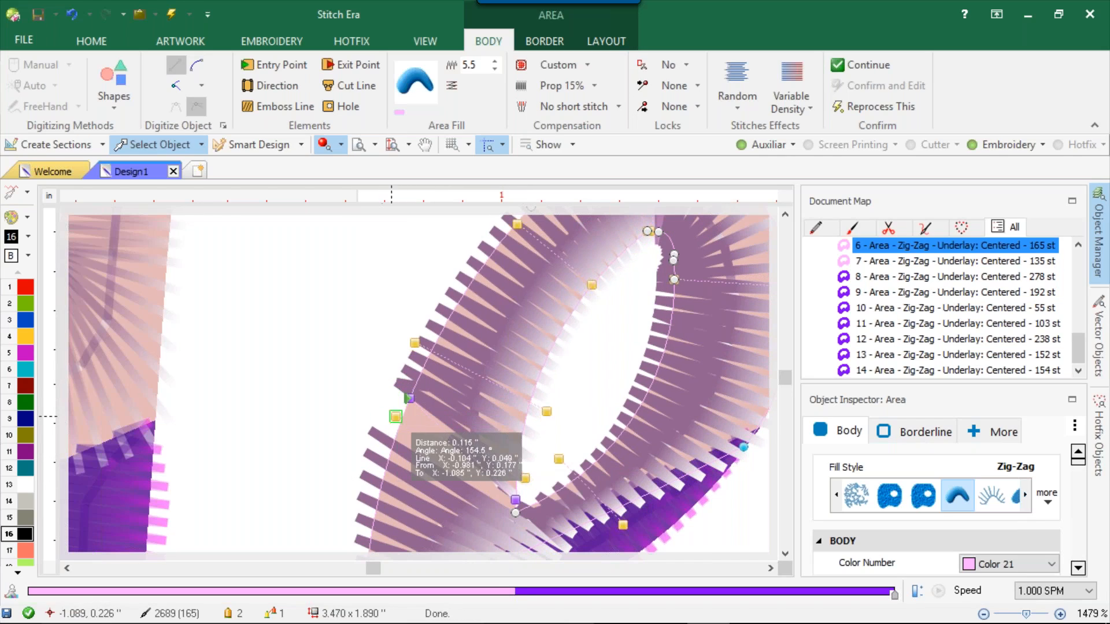
{"action": "scroll", "coordinate": [399, 426], "scroll_direction": "down", "scroll_amount": 1}
{"action": "scroll", "coordinate": [464, 428], "scroll_direction": "down", "scroll_amount": 1}
{"action": "scroll", "coordinate": [464, 428], "scroll_direction": "down", "scroll_amount": 2}
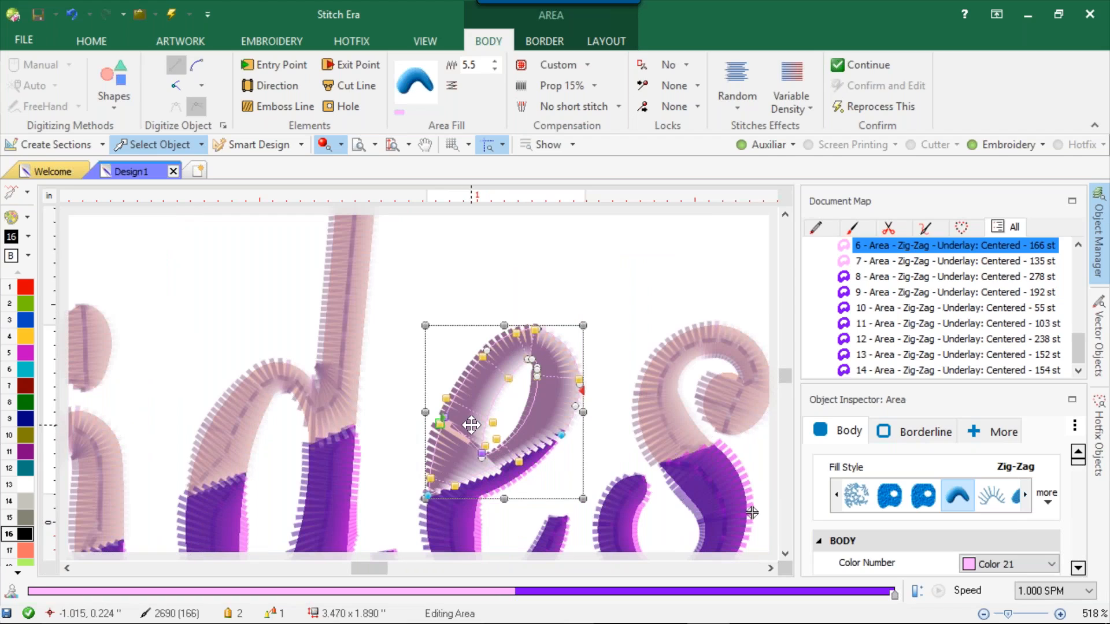
Delete the pink zig-zag section of the e, keeping its vector shape as a tracing guide
{"action": "left_click", "coordinate": [490, 291]}
{"action": "left_click", "coordinate": [506, 335]}
{"action": "left_click", "coordinate": [594, 241]}
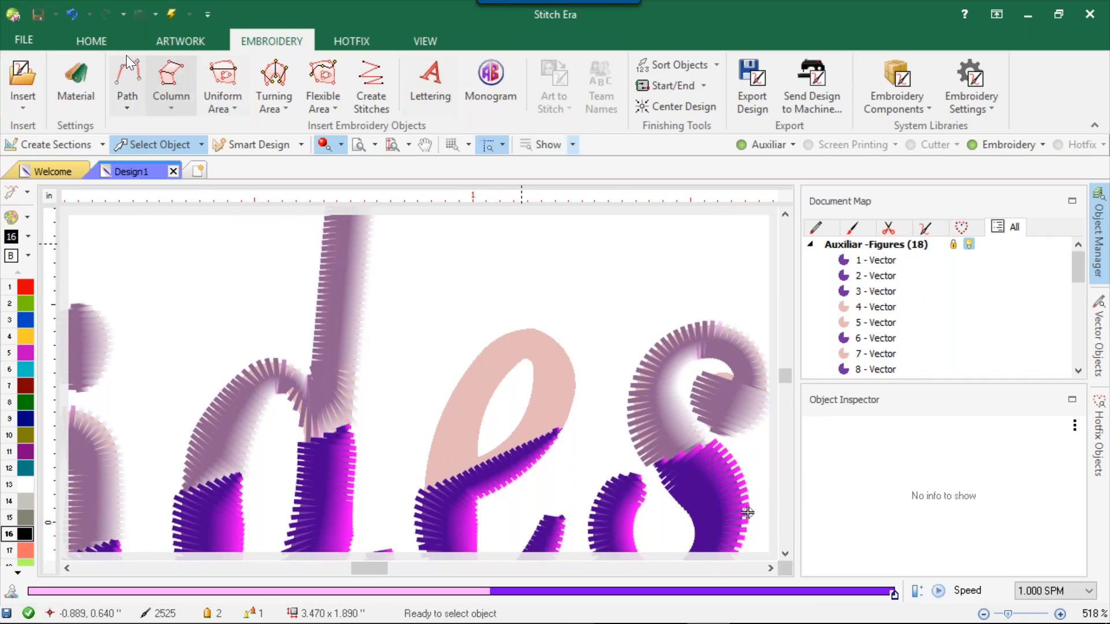
Start a Column with Zig-Zag in Color 21 and place its point pairs up the left stroke of the pink e
{"action": "left_click", "coordinate": [174, 69]}
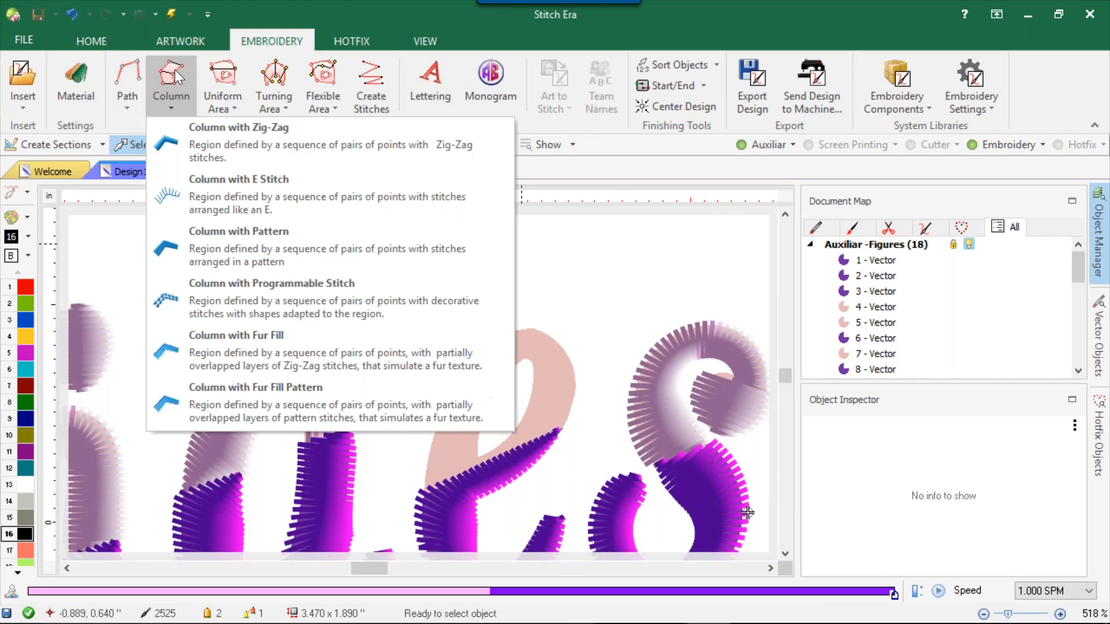
{"action": "left_click", "coordinate": [200, 126]}
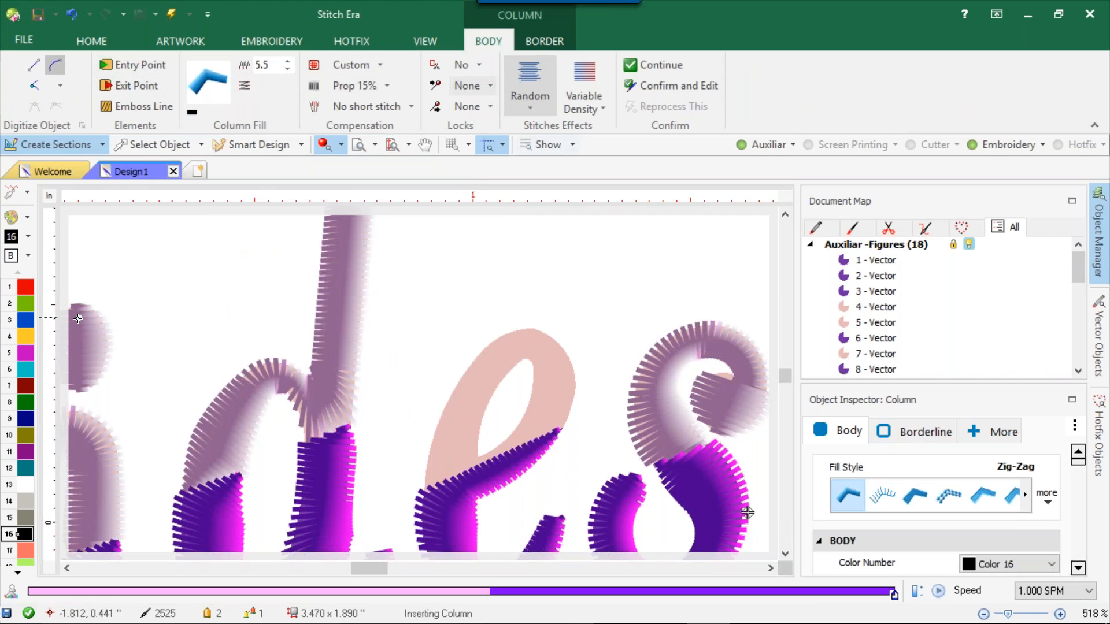
{"action": "left_click", "coordinate": [192, 114]}
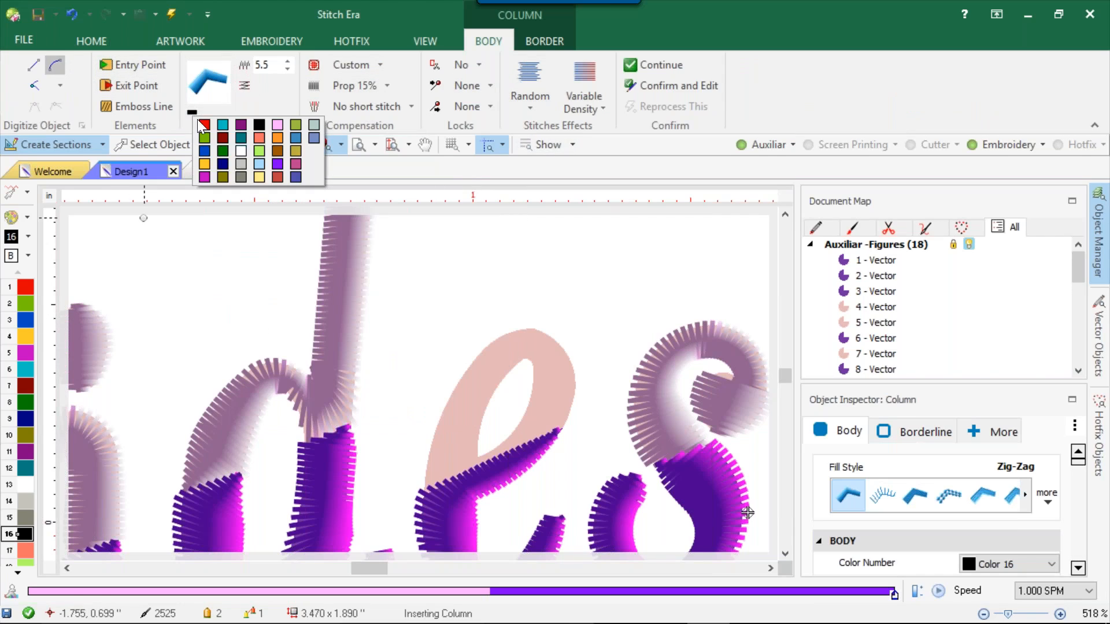
{"action": "left_click", "coordinate": [277, 127]}
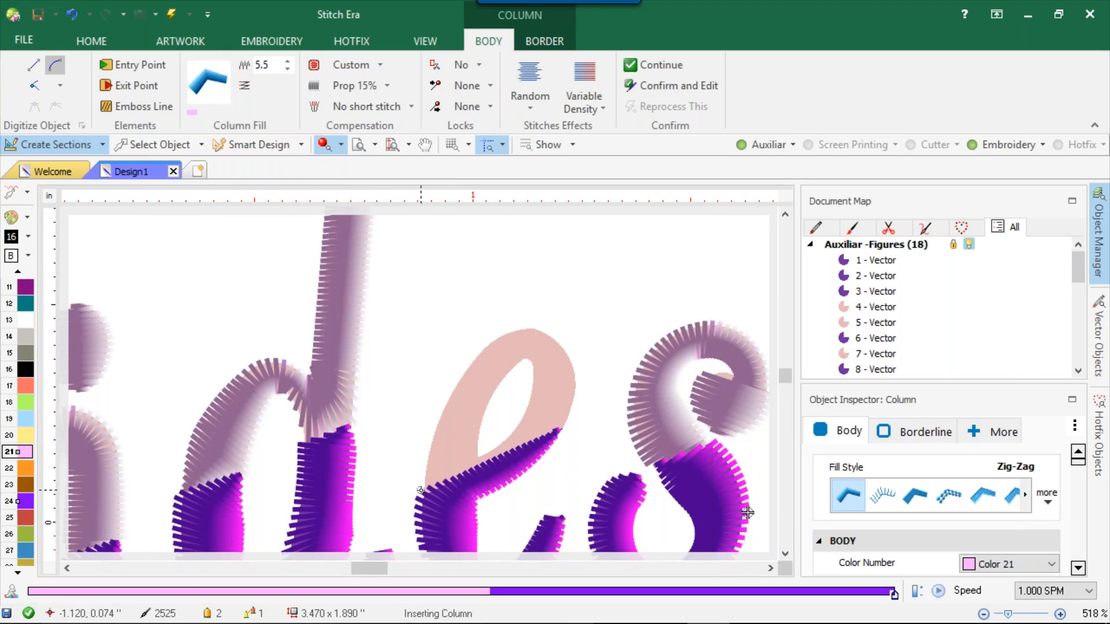
{"action": "left_click", "coordinate": [482, 468]}
{"action": "scroll", "coordinate": [479, 431], "scroll_direction": "up", "scroll_amount": 3}
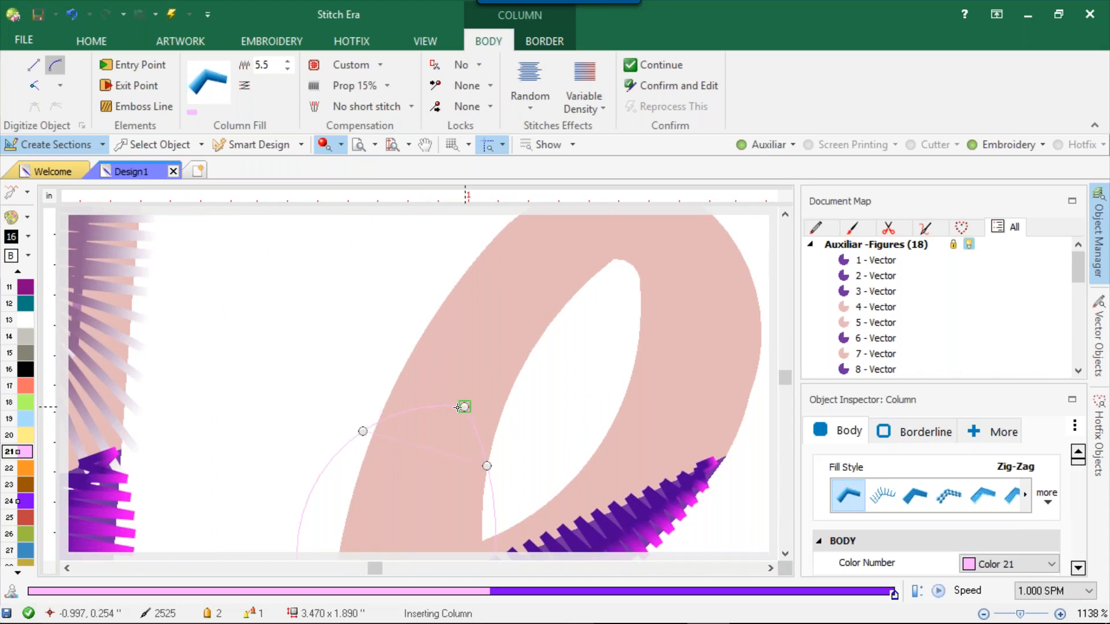
{"action": "left_click", "coordinate": [428, 318]}
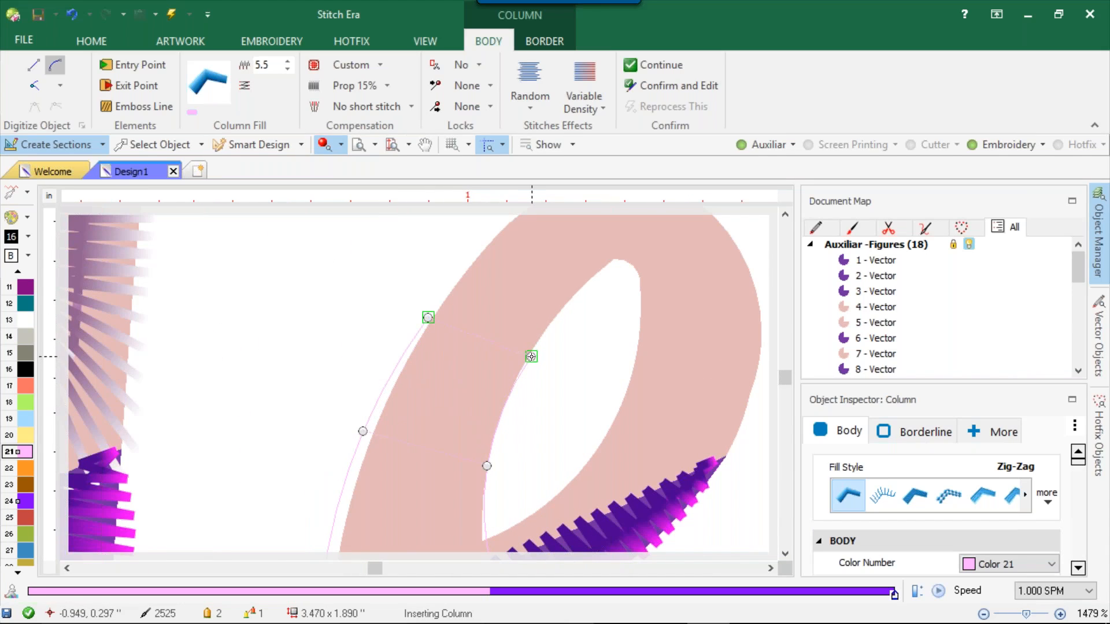
{"action": "left_click", "coordinate": [531, 357]}
{"action": "scroll", "coordinate": [550, 289], "scroll_direction": "down", "scroll_amount": 3}
{"action": "scroll", "coordinate": [555, 292], "scroll_direction": "up", "scroll_amount": 3}
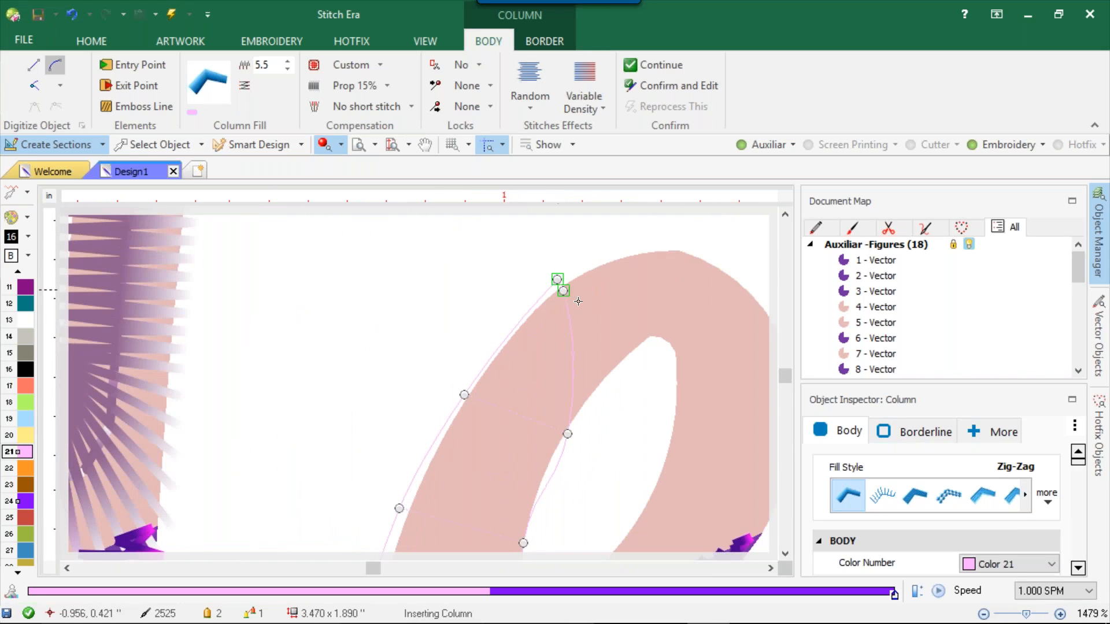
Continue the column's point pairs over the top curve of the e to the upper part of its right side
{"action": "left_click", "coordinate": [632, 357]}
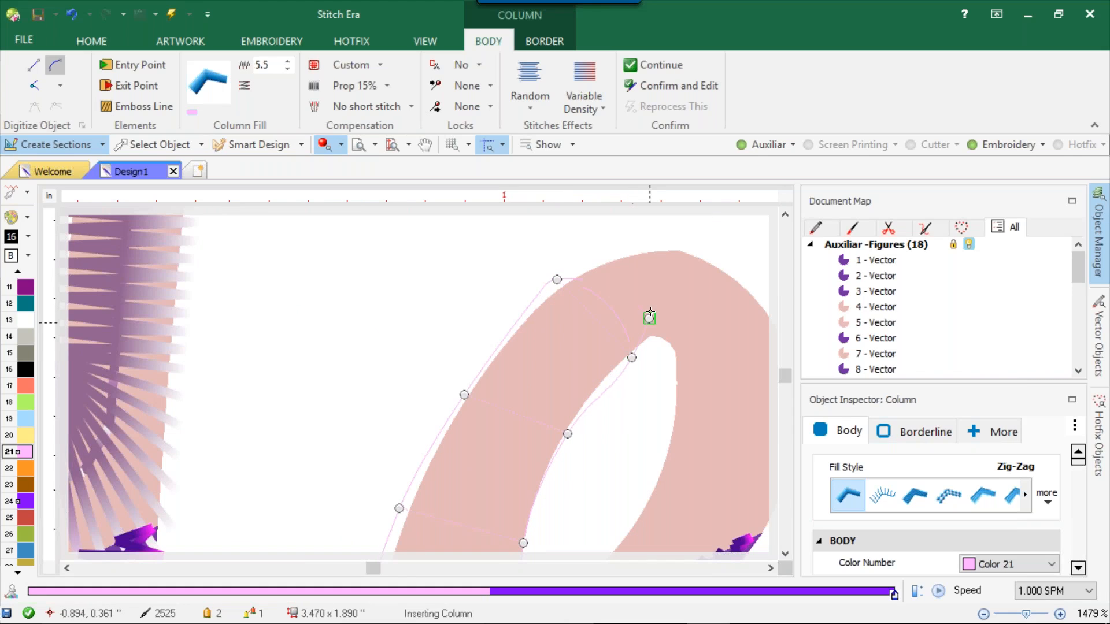
{"action": "left_click", "coordinate": [663, 247]}
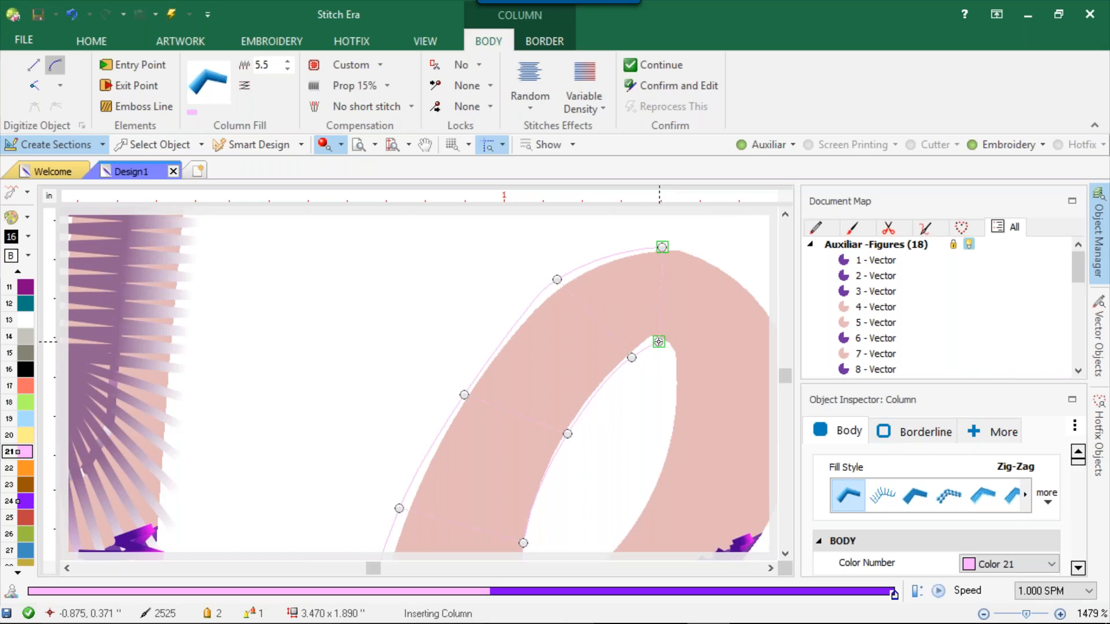
{"action": "left_click", "coordinate": [658, 341]}
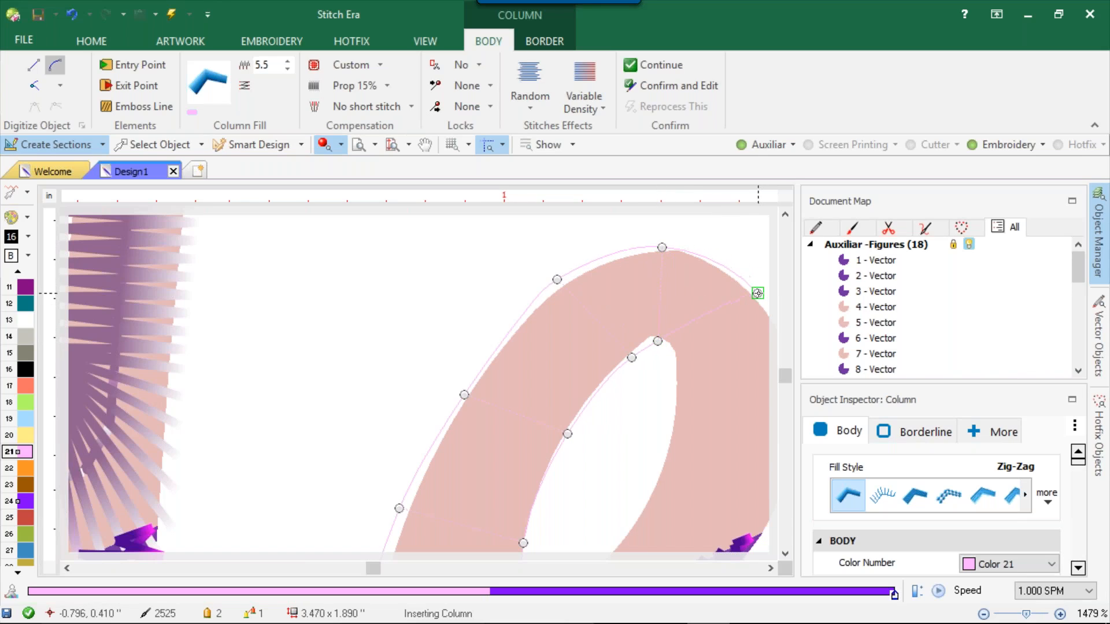
{"action": "left_click", "coordinate": [670, 361]}
{"action": "scroll", "coordinate": [697, 355], "scroll_direction": "down", "scroll_amount": 5}
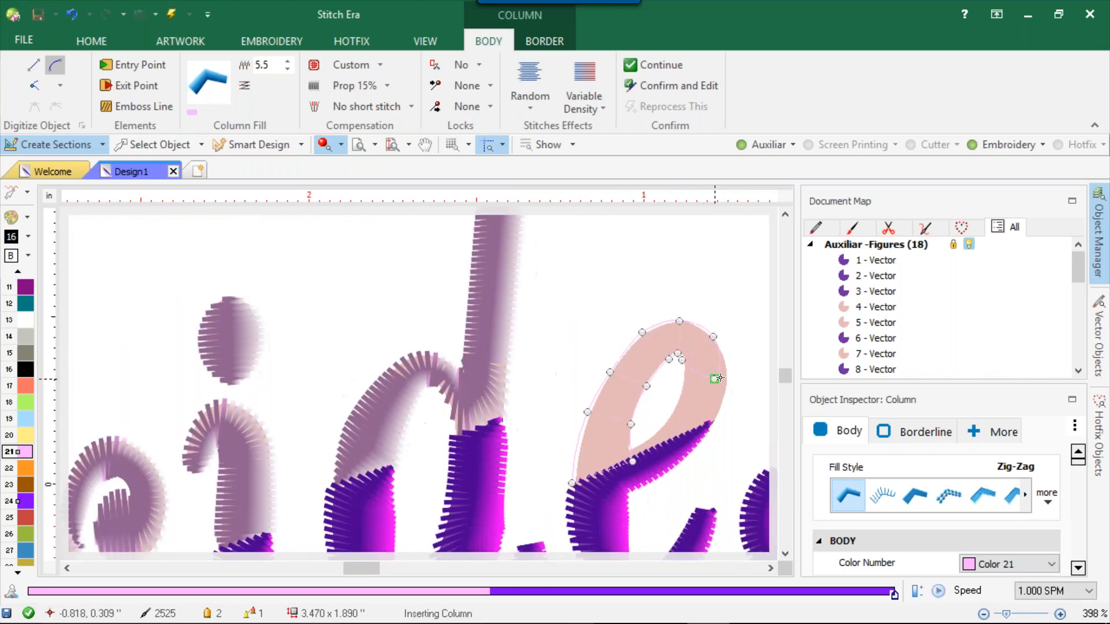
{"action": "scroll", "coordinate": [717, 379], "scroll_direction": "up", "scroll_amount": 5}
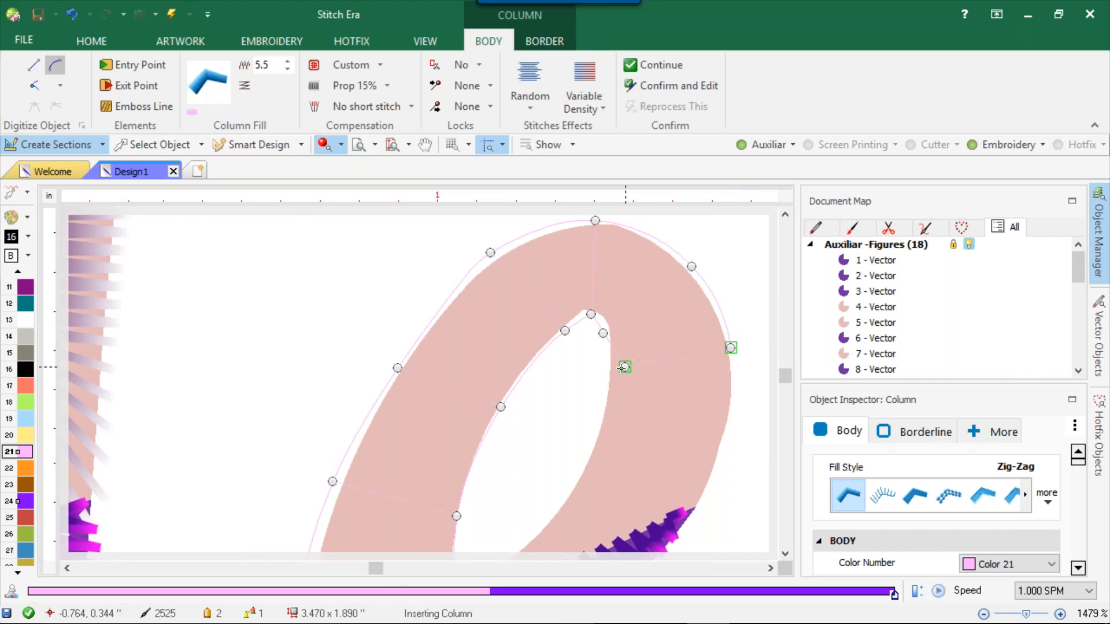
{"action": "left_click", "coordinate": [610, 363]}
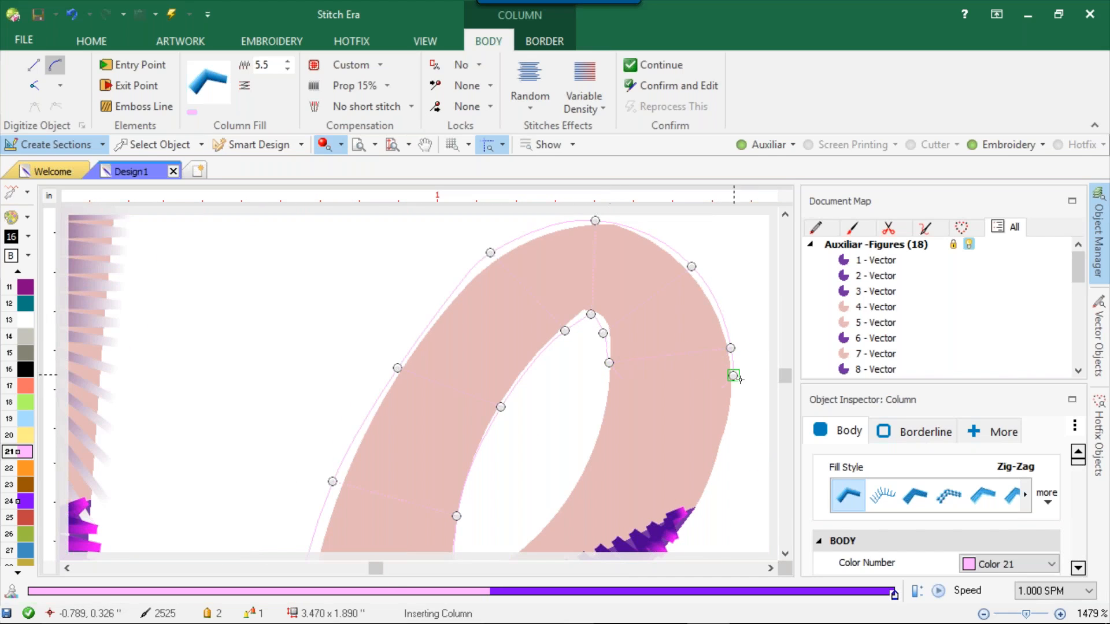
Continue the column's point pairs down the right side of the e's loop and onto the edge of the purple section
{"action": "left_click", "coordinate": [733, 404]}
{"action": "left_click", "coordinate": [601, 396]}
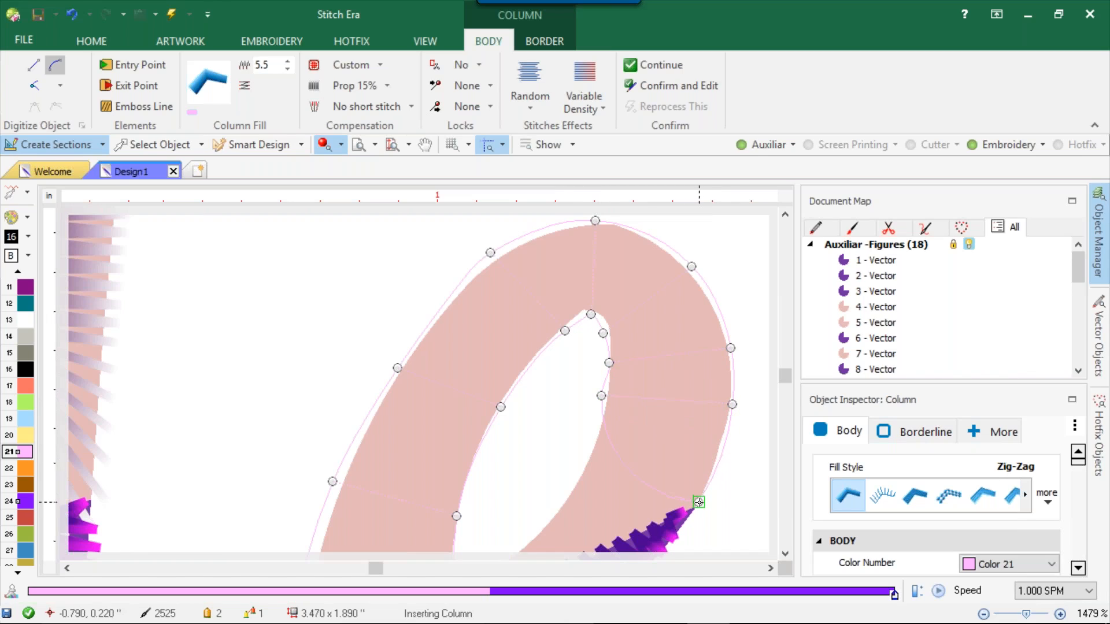
{"action": "left_click", "coordinate": [699, 502]}
{"action": "left_click", "coordinate": [581, 471]}
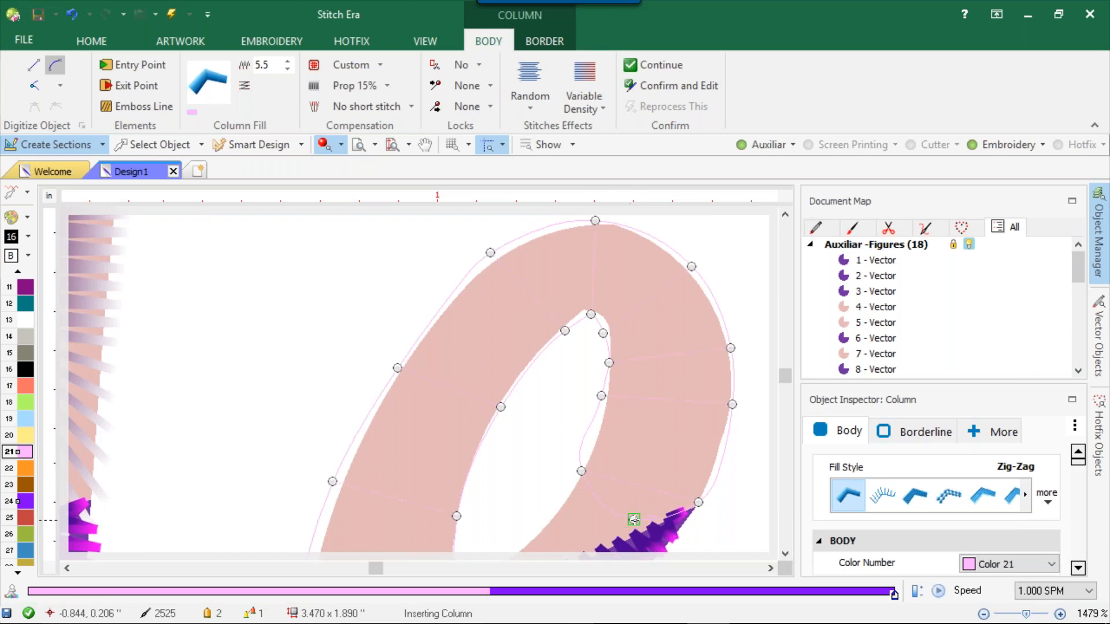
{"action": "scroll", "coordinate": [638, 516], "scroll_direction": "down", "scroll_amount": 3}
{"action": "scroll", "coordinate": [635, 503], "scroll_direction": "up", "scroll_amount": 3}
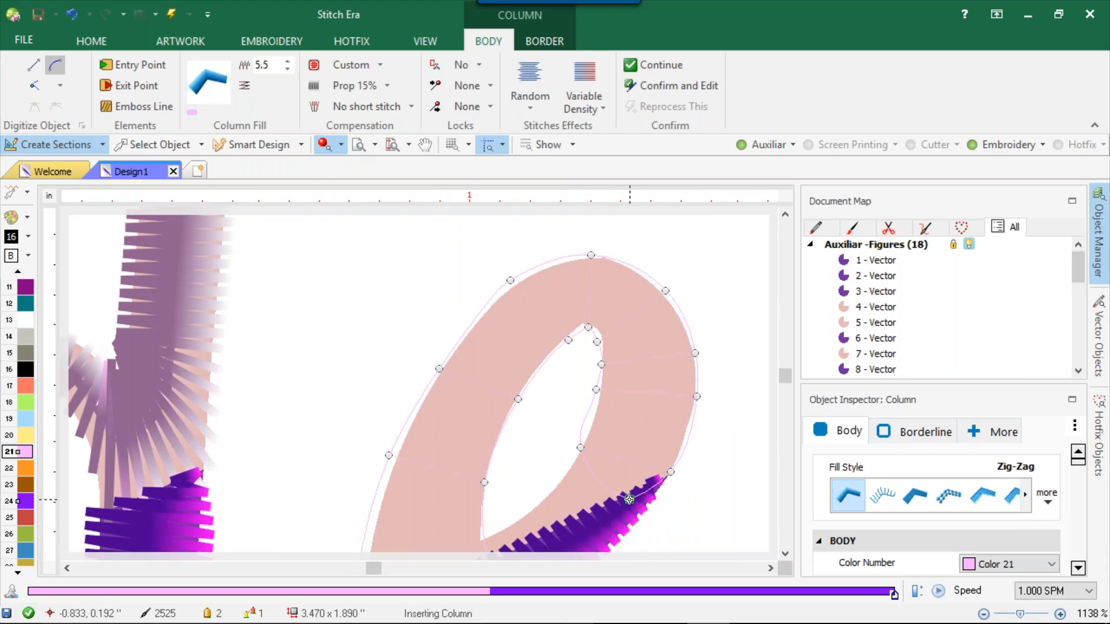
{"action": "left_click", "coordinate": [630, 502]}
{"action": "left_click", "coordinate": [566, 469]}
Place the last point pair at the lower inner corner of the e's loop, overlapping the purple section, and generate the column
{"action": "scroll", "coordinate": [567, 469], "scroll_direction": "down", "scroll_amount": 3}
{"action": "scroll", "coordinate": [558, 522], "scroll_direction": "up", "scroll_amount": 3}
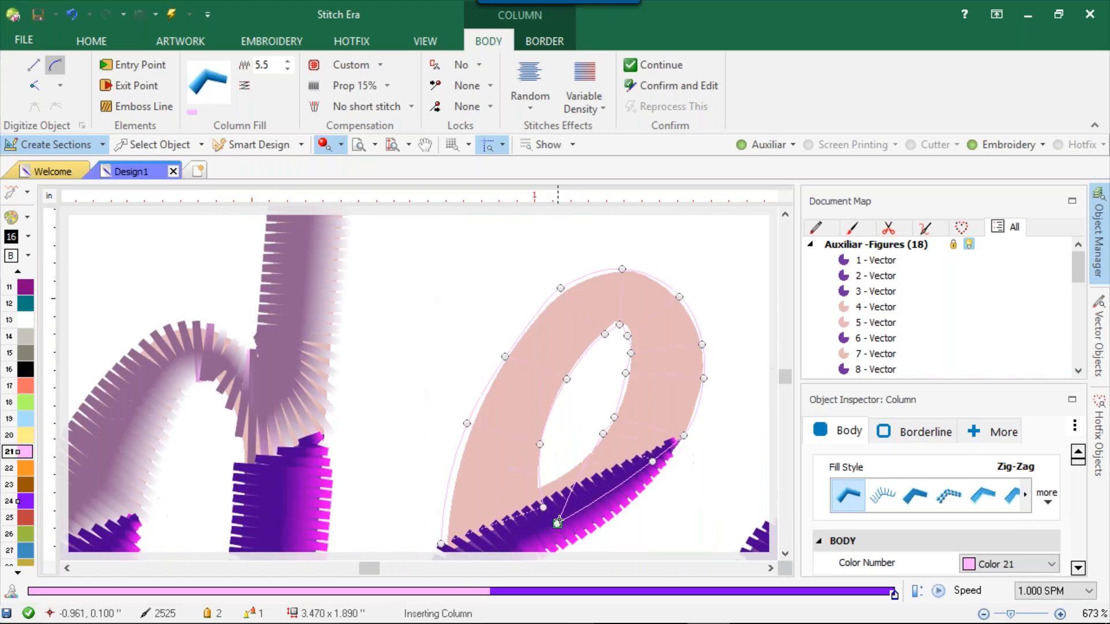
{"action": "scroll", "coordinate": [558, 522], "scroll_direction": "up", "scroll_amount": 3}
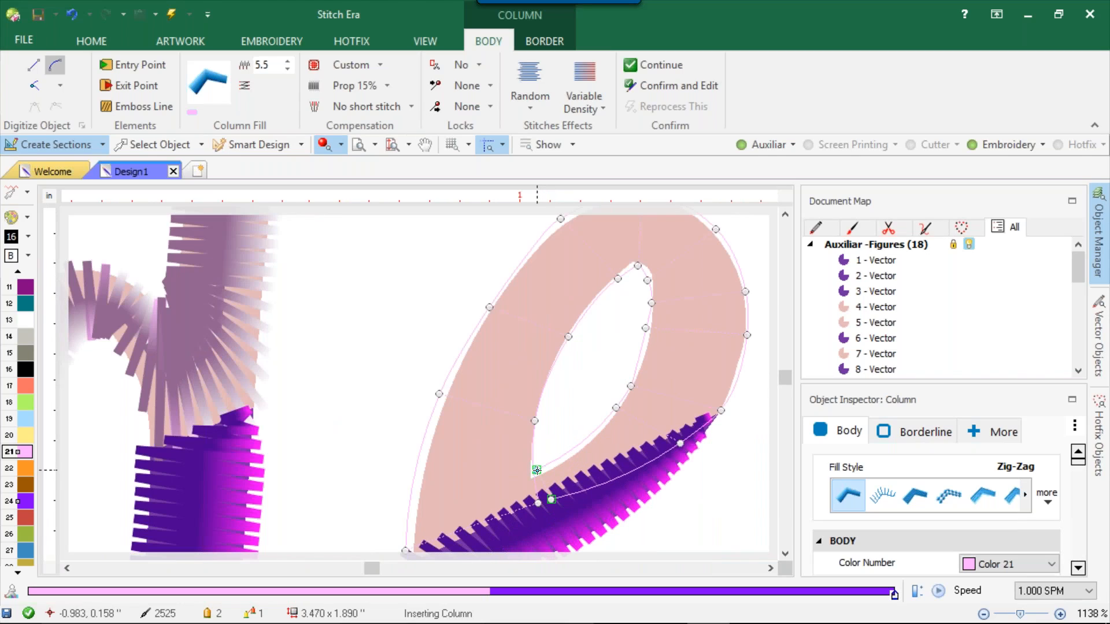
{"action": "left_click", "coordinate": [536, 473]}
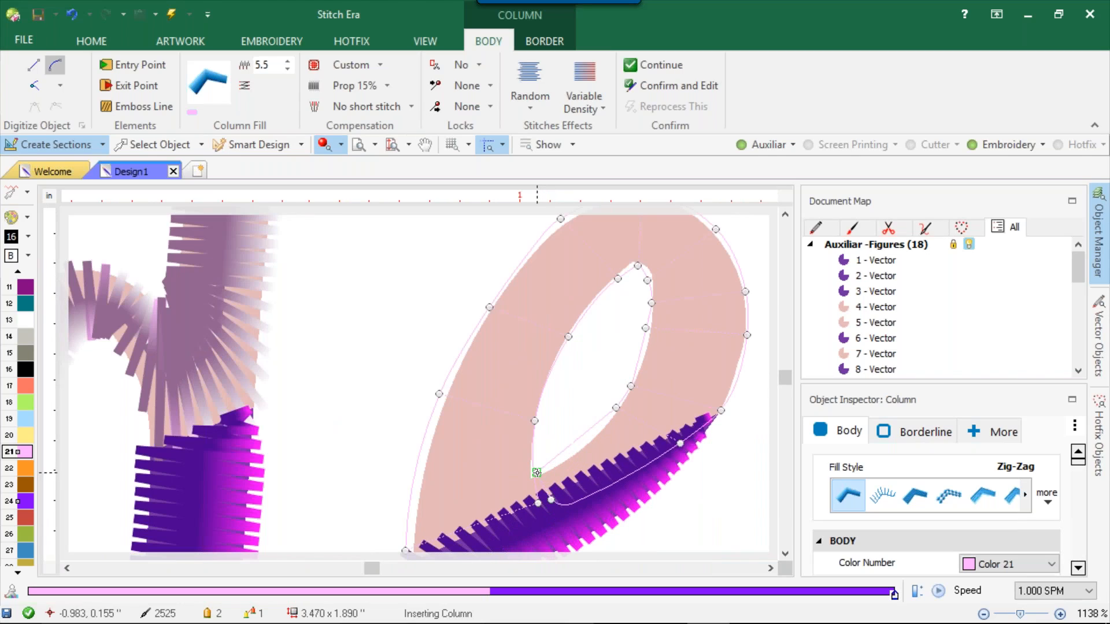
{"action": "left_click", "coordinate": [530, 509]}
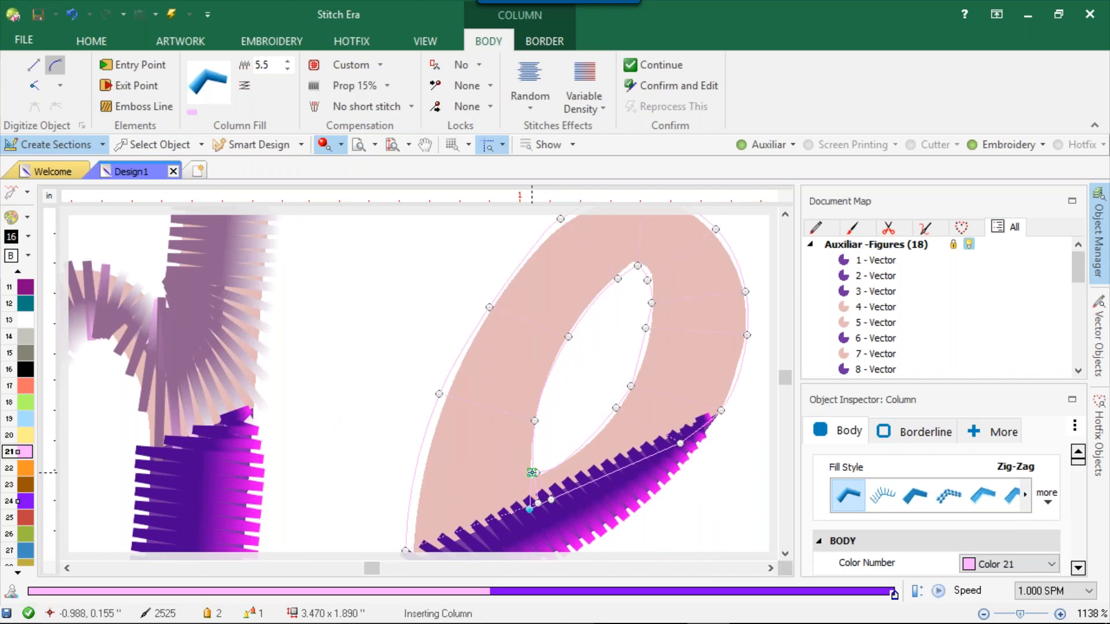
{"action": "key", "text": "Return"}
Select the new e column and move the node on its outer left edge slightly upward
{"action": "scroll", "coordinate": [565, 461], "scroll_direction": "down", "scroll_amount": 4}
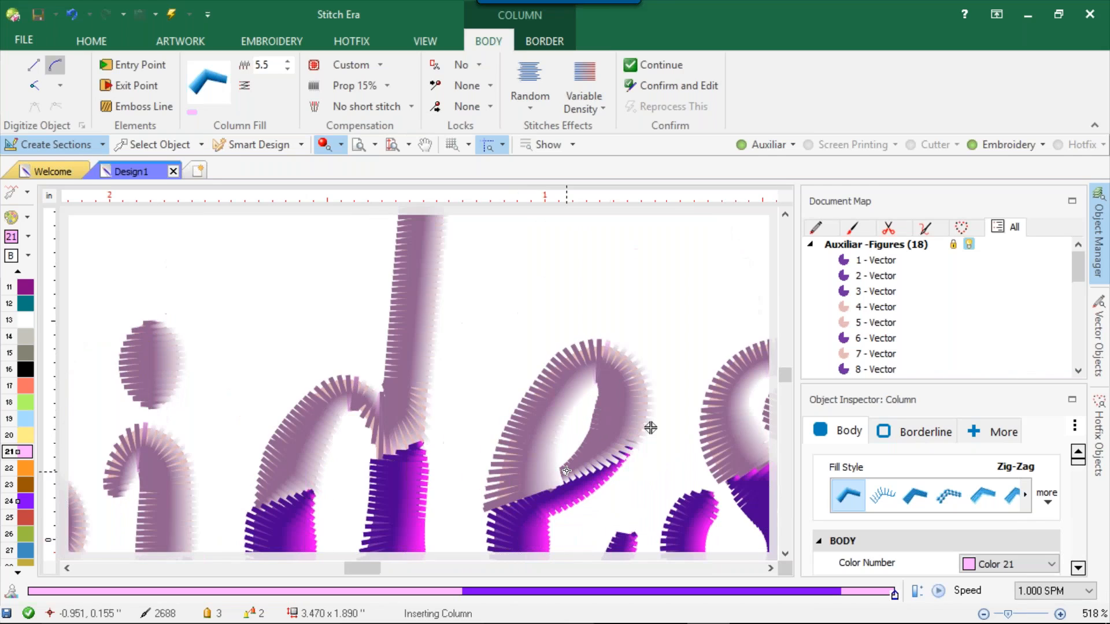
{"action": "left_click", "coordinate": [124, 142]}
{"action": "scroll", "coordinate": [482, 399], "scroll_direction": "up", "scroll_amount": 4}
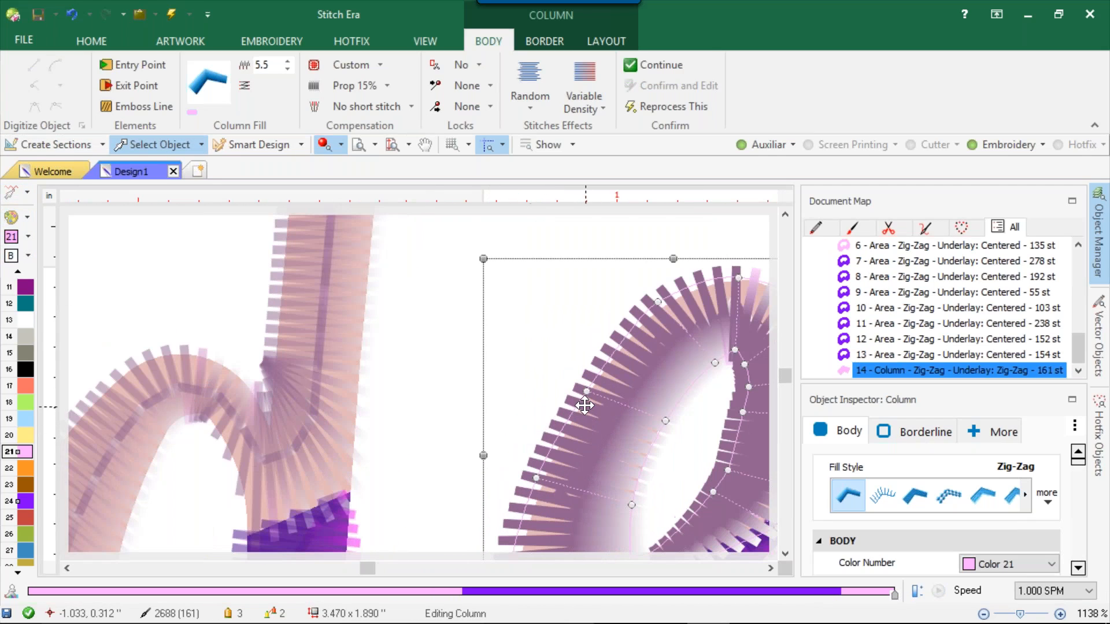
{"action": "left_click_drag", "start_coordinate": [583, 394], "coordinate": [583, 378]}
{"action": "scroll", "coordinate": [583, 377], "scroll_direction": "down", "scroll_amount": 4}
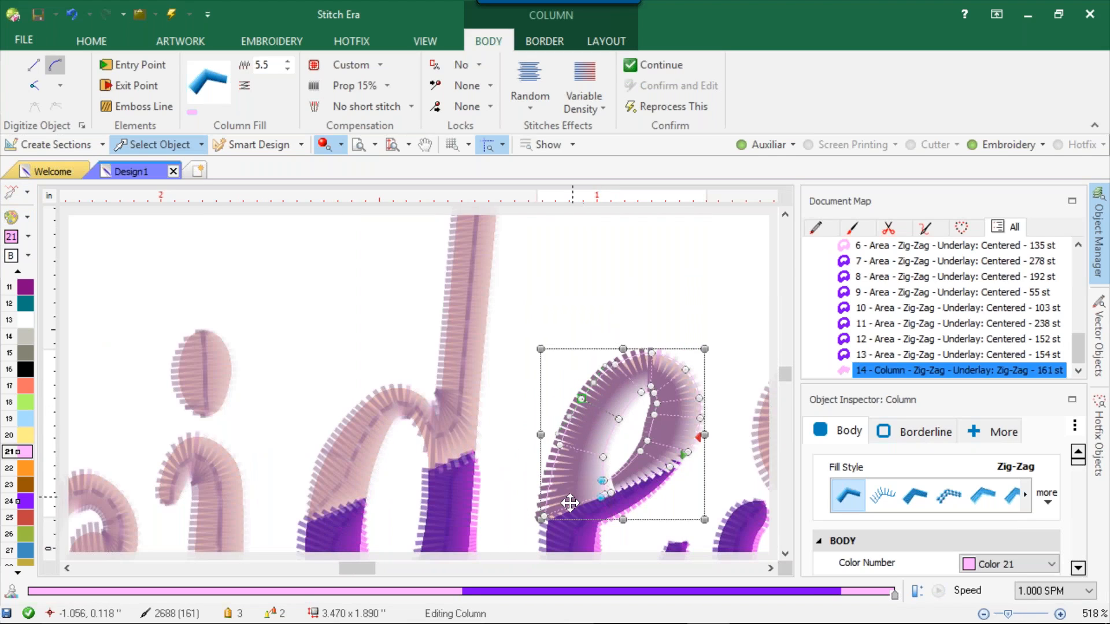
Adjust the column's lower-left end node and its curve handle at the purple boundary, and finish editing the e
{"action": "scroll", "coordinate": [547, 532], "scroll_direction": "up", "scroll_amount": 5}
{"action": "left_click_drag", "start_coordinate": [554, 499], "coordinate": [557, 502]}
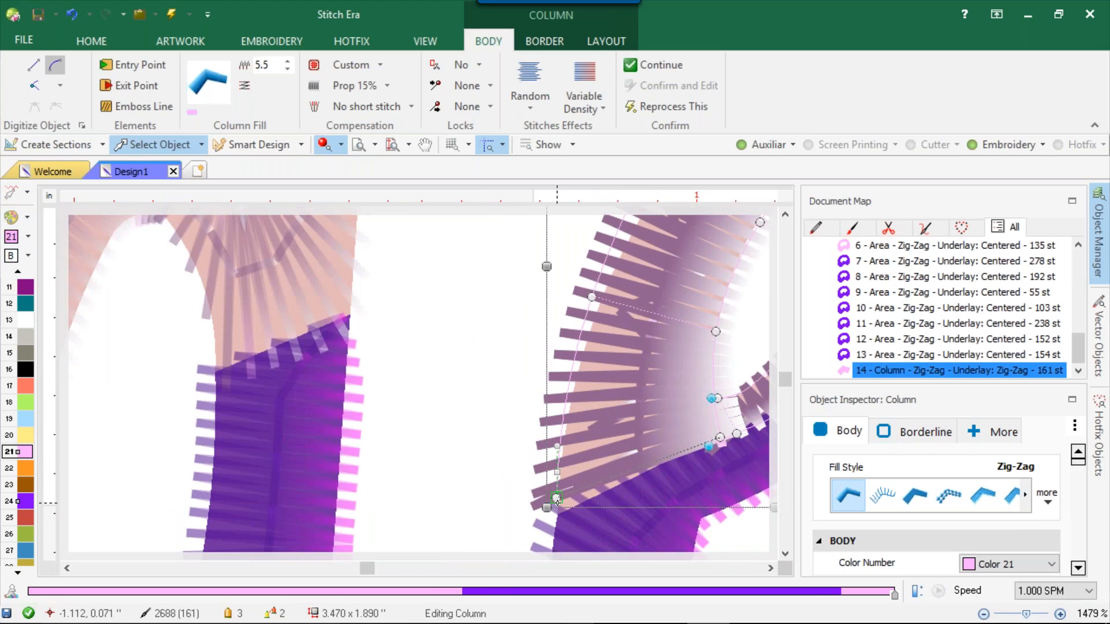
{"action": "left_click", "coordinate": [558, 444]}
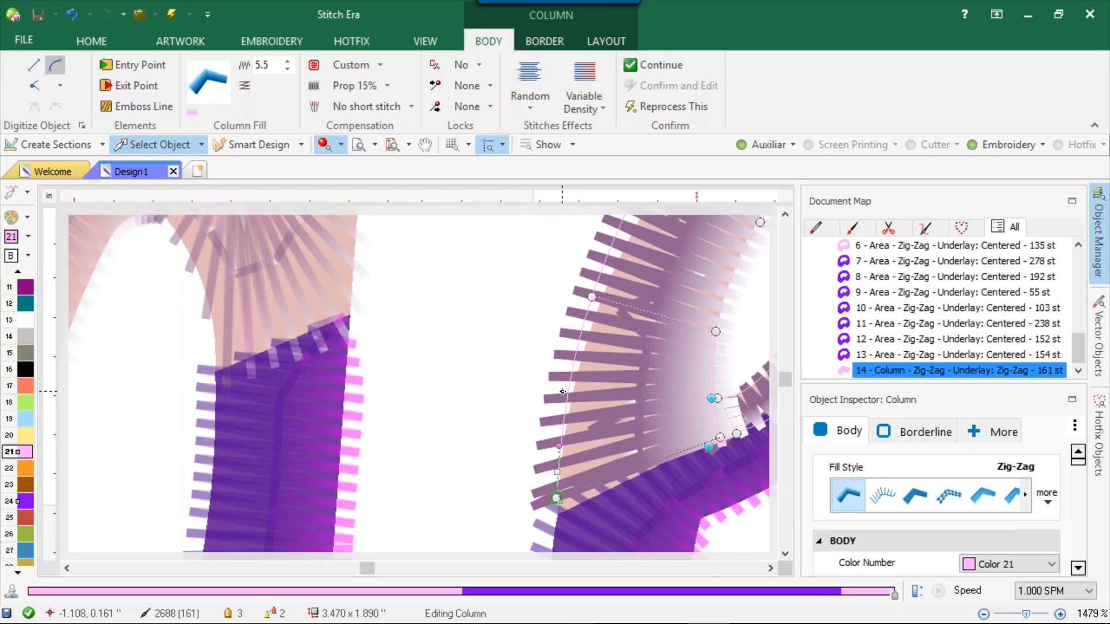
{"action": "scroll", "coordinate": [558, 391], "scroll_direction": "down", "scroll_amount": 9}
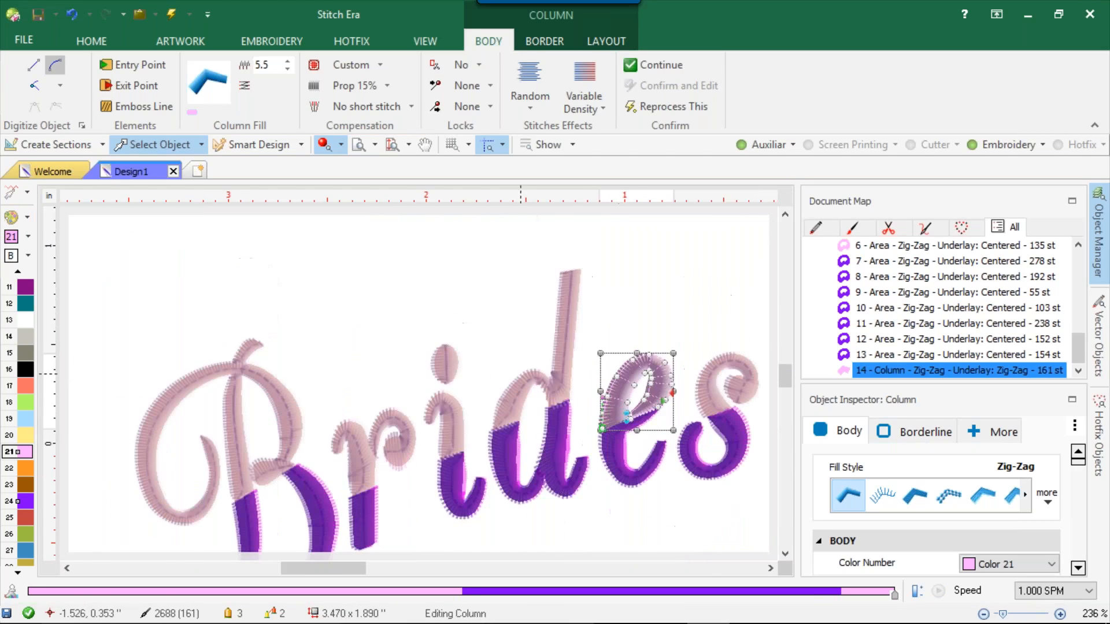
{"action": "key", "text": "Escape"}
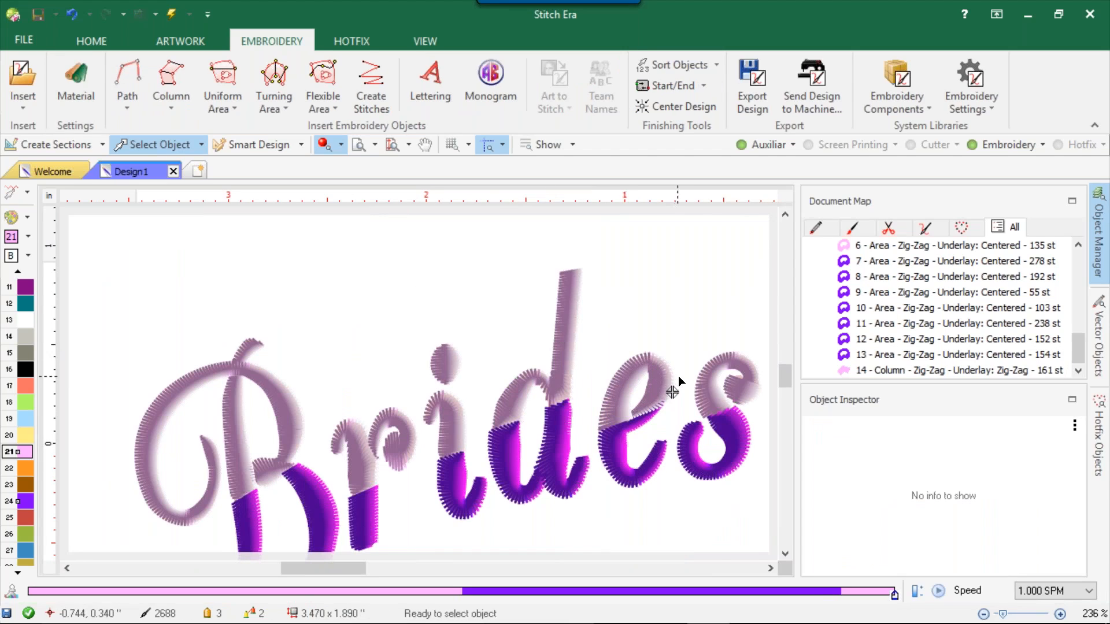
Select the pink section of the d, move the node where bowl and stem meet slightly upward and make it a corner node
{"action": "scroll", "coordinate": [686, 393], "scroll_direction": "up", "scroll_amount": 3}
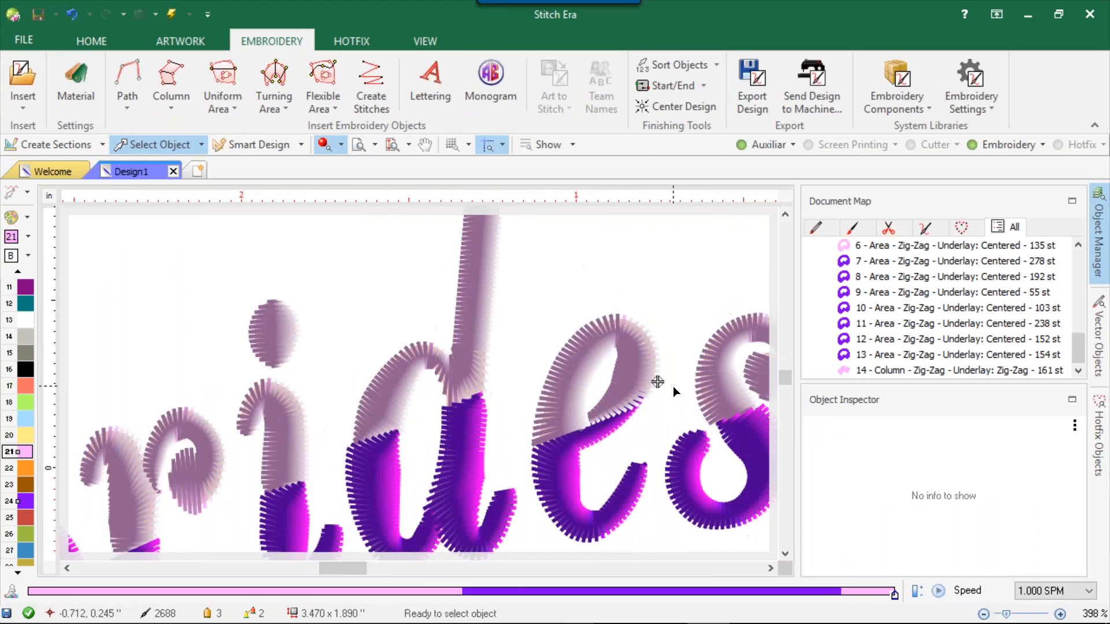
{"action": "scroll", "coordinate": [600, 374], "scroll_direction": "down", "scroll_amount": 3}
{"action": "scroll", "coordinate": [582, 375], "scroll_direction": "up", "scroll_amount": 4}
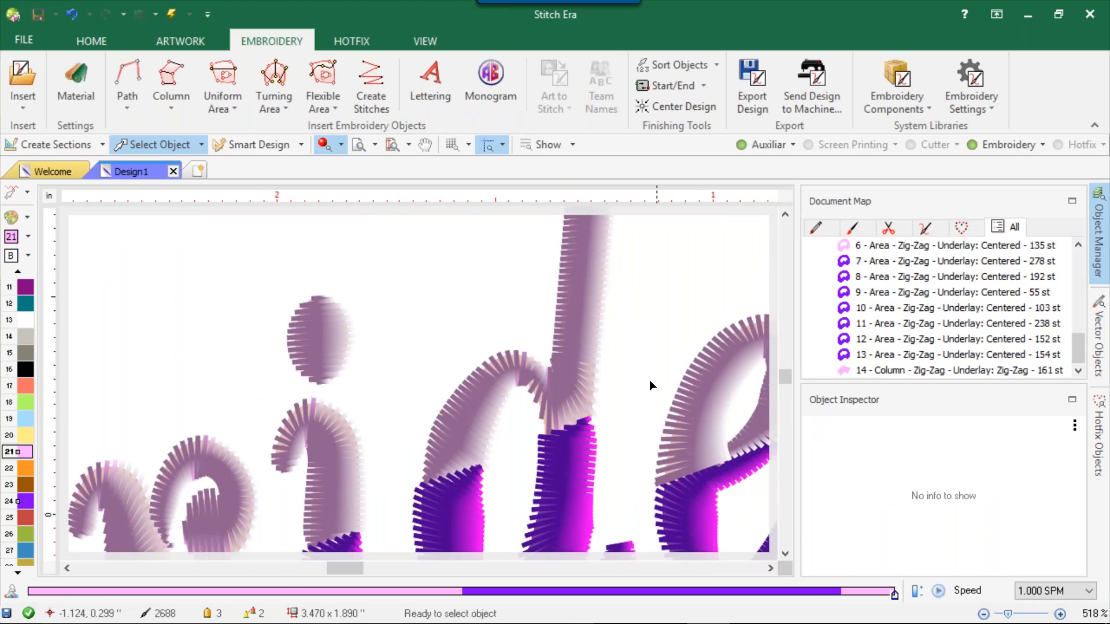
{"action": "scroll", "coordinate": [566, 370], "scroll_direction": "up", "scroll_amount": 5}
{"action": "left_click", "coordinate": [578, 378]}
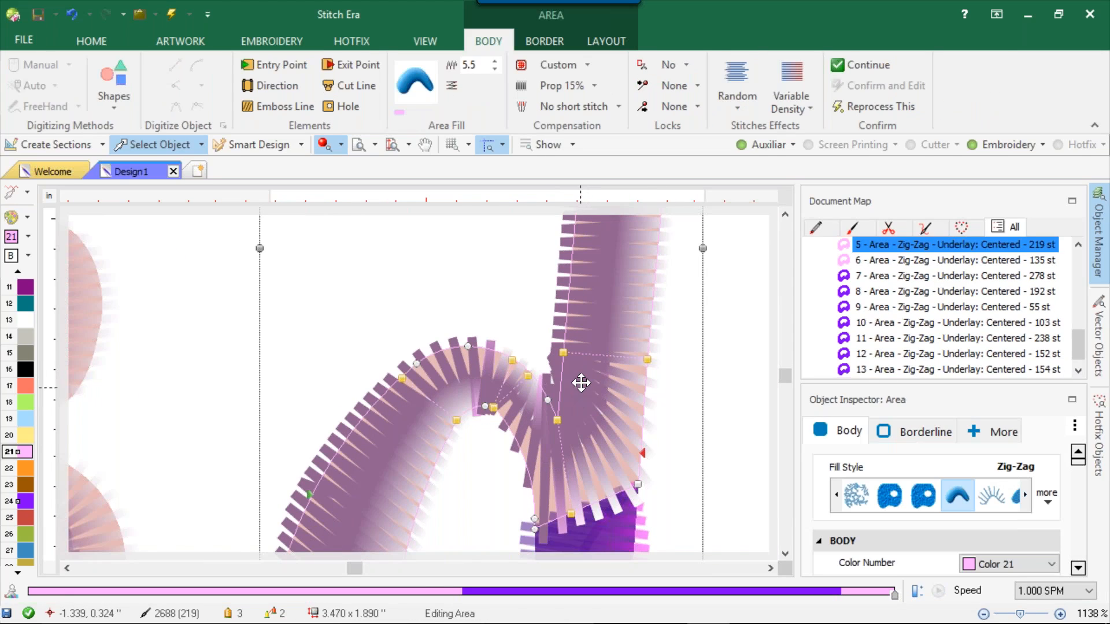
{"action": "mouse_move", "coordinate": [556, 422]}
{"action": "left_mouse_down"}
{"action": "mouse_move", "coordinate": [556, 384]}
{"action": "mouse_move", "coordinate": [563, 416]}
{"action": "mouse_move", "coordinate": [553, 409]}
{"action": "left_mouse_up"}
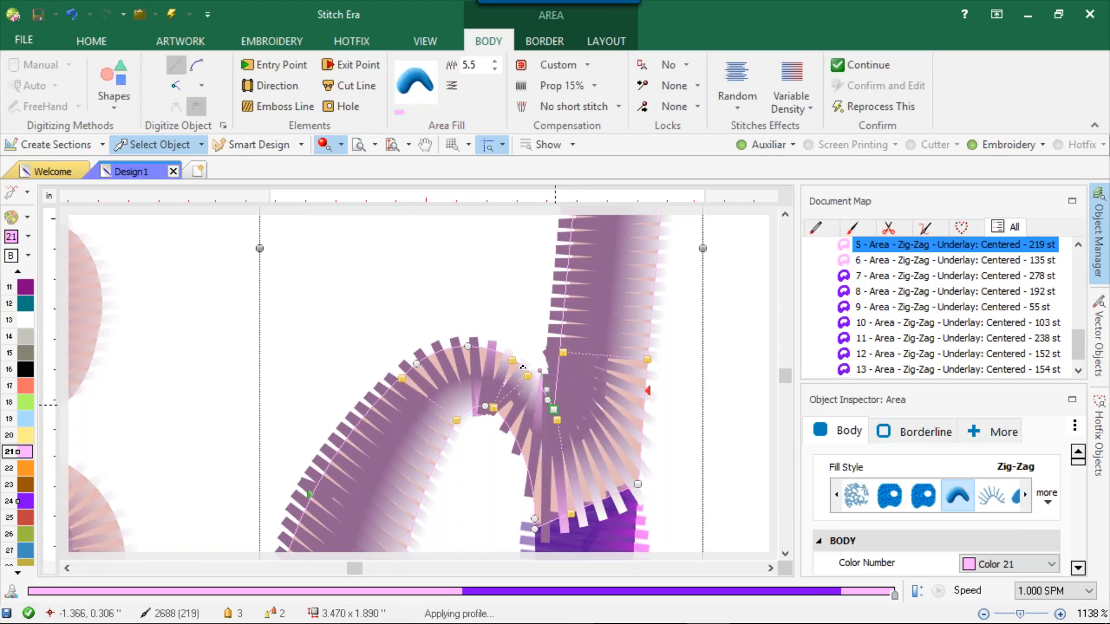
{"action": "left_click", "coordinate": [177, 85]}
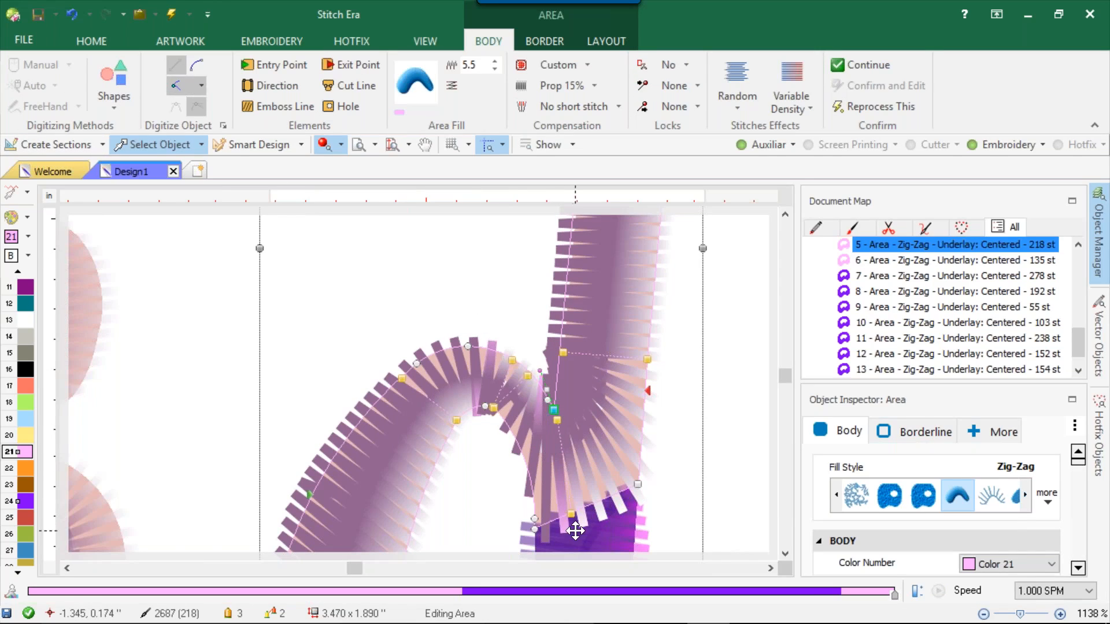
Reposition the d's lowest direction line so it crosses the stem from the bowl's join to the stem's right edge
{"action": "left_click_drag", "start_coordinate": [572, 515], "coordinate": [664, 422]}
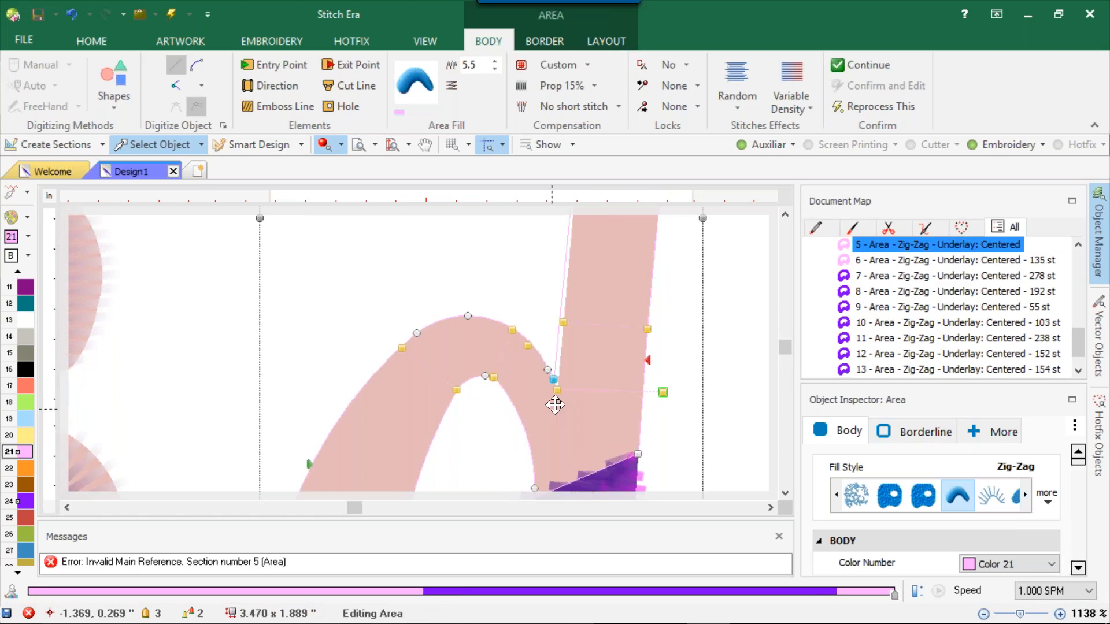
{"action": "left_click_drag", "start_coordinate": [560, 393], "coordinate": [557, 378]}
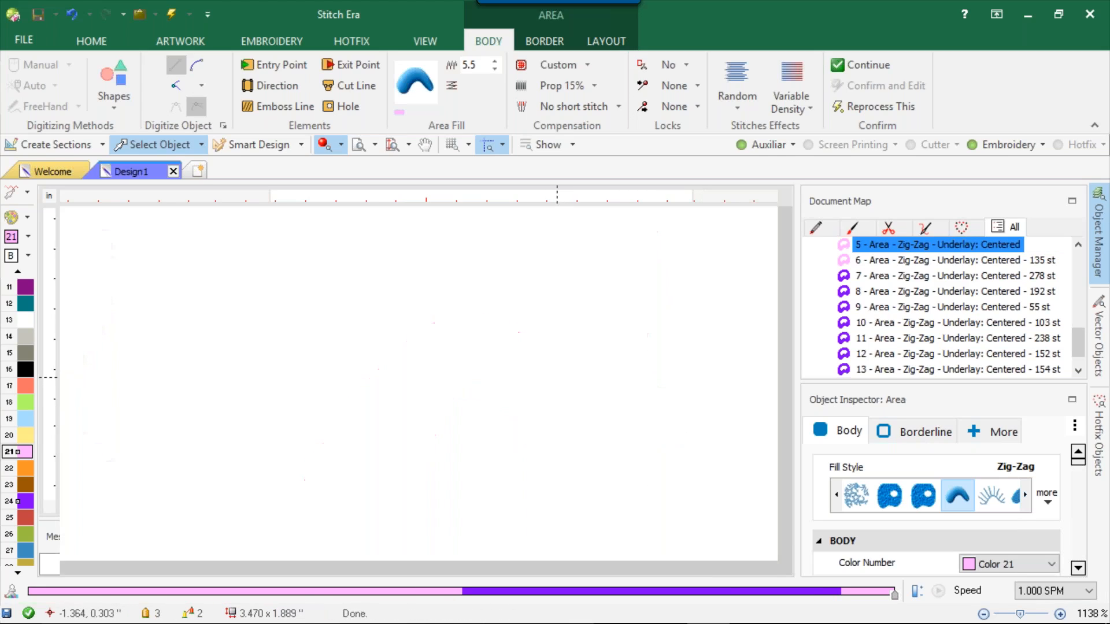
{"action": "right_click", "coordinate": [556, 377]}
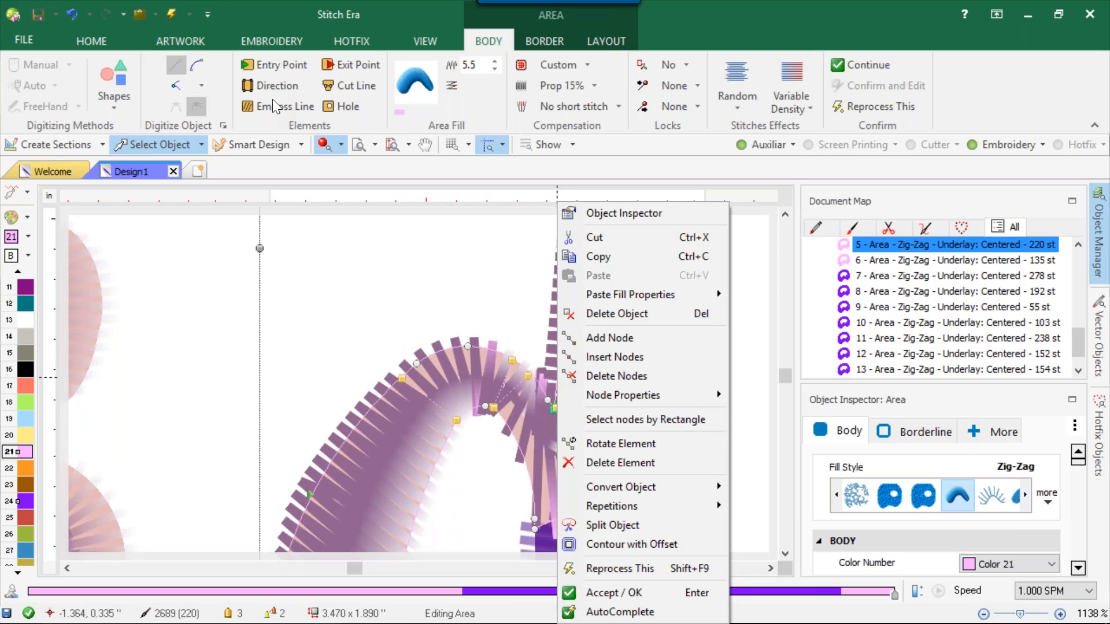
Add a direction line from the bowl's inner edge to the stem join and another across the bottom of the pink stem
{"action": "left_click", "coordinate": [269, 85]}
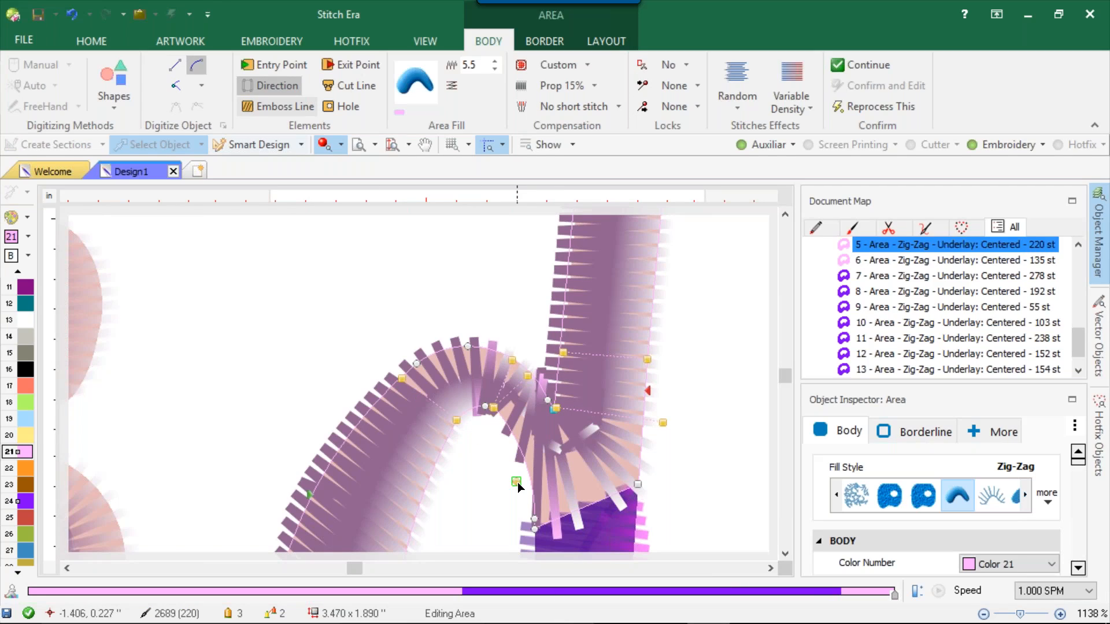
{"action": "left_click_drag", "start_coordinate": [511, 459], "coordinate": [550, 380]}
{"action": "left_click", "coordinate": [286, 81]}
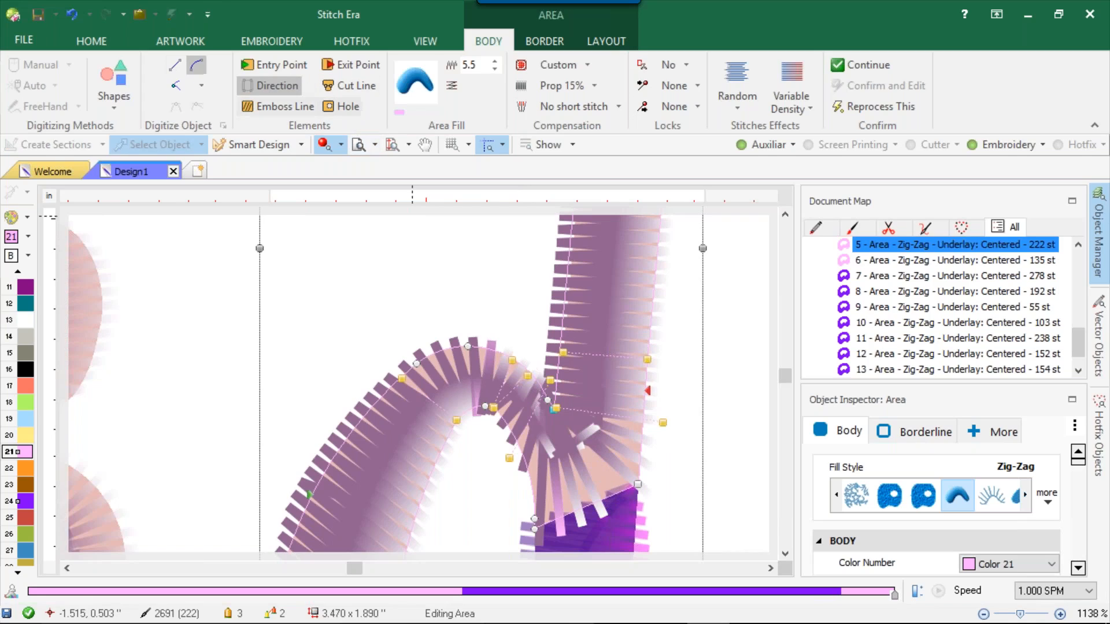
{"action": "left_click_drag", "start_coordinate": [664, 468], "coordinate": [522, 512]}
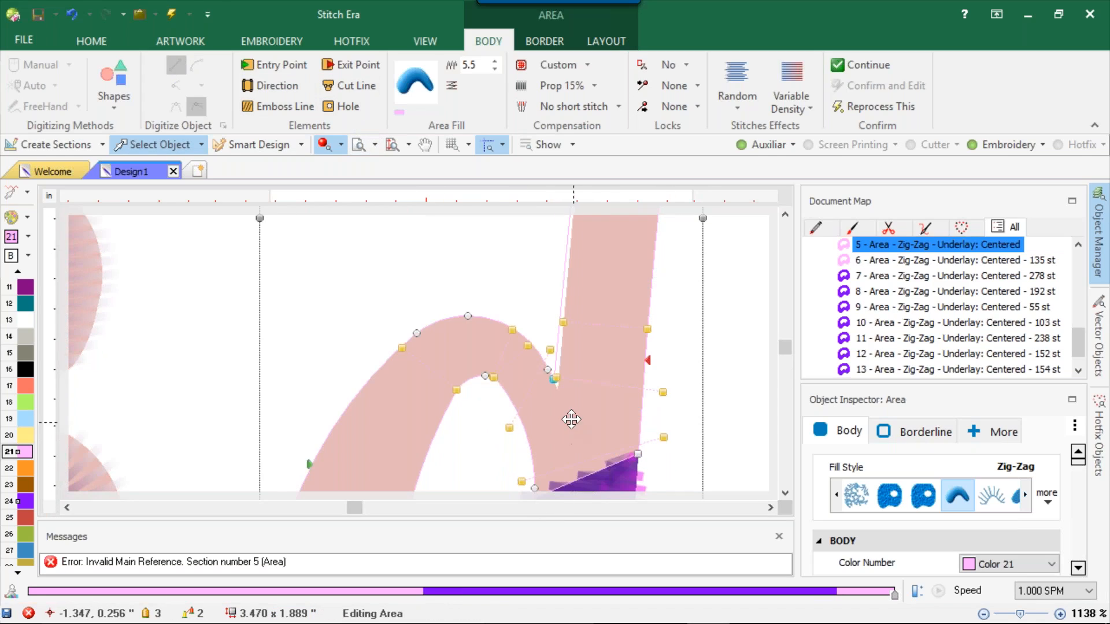
Nudge the right end of the stem's direction line and delete the direction line across the stem's bottom
{"action": "scroll", "coordinate": [565, 426], "scroll_direction": "down", "scroll_amount": 1}
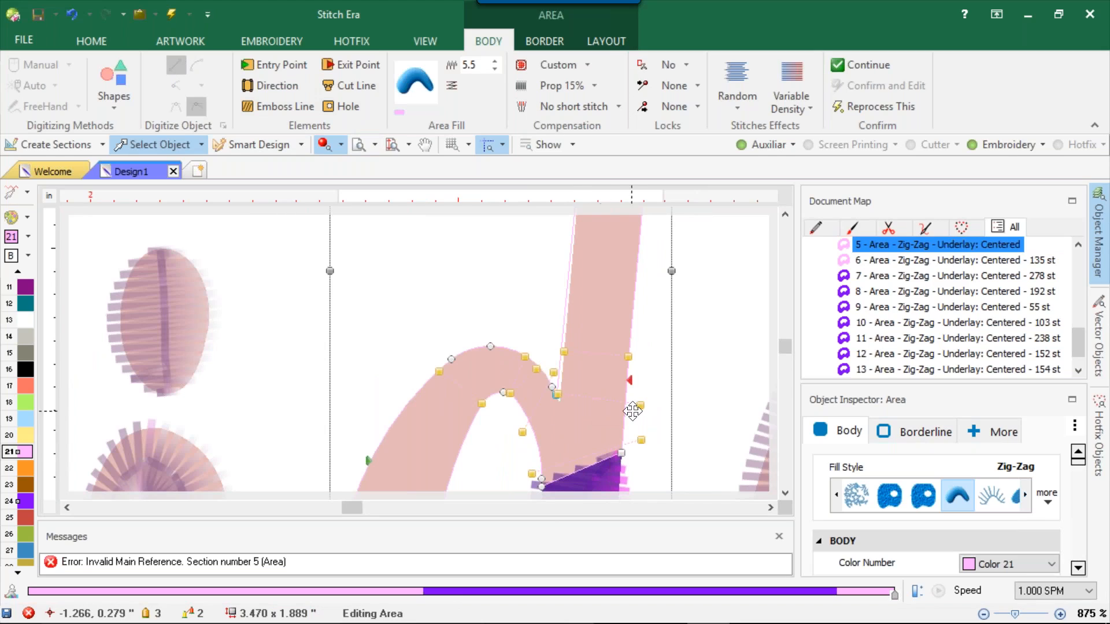
{"action": "left_click_drag", "start_coordinate": [641, 406], "coordinate": [639, 403]}
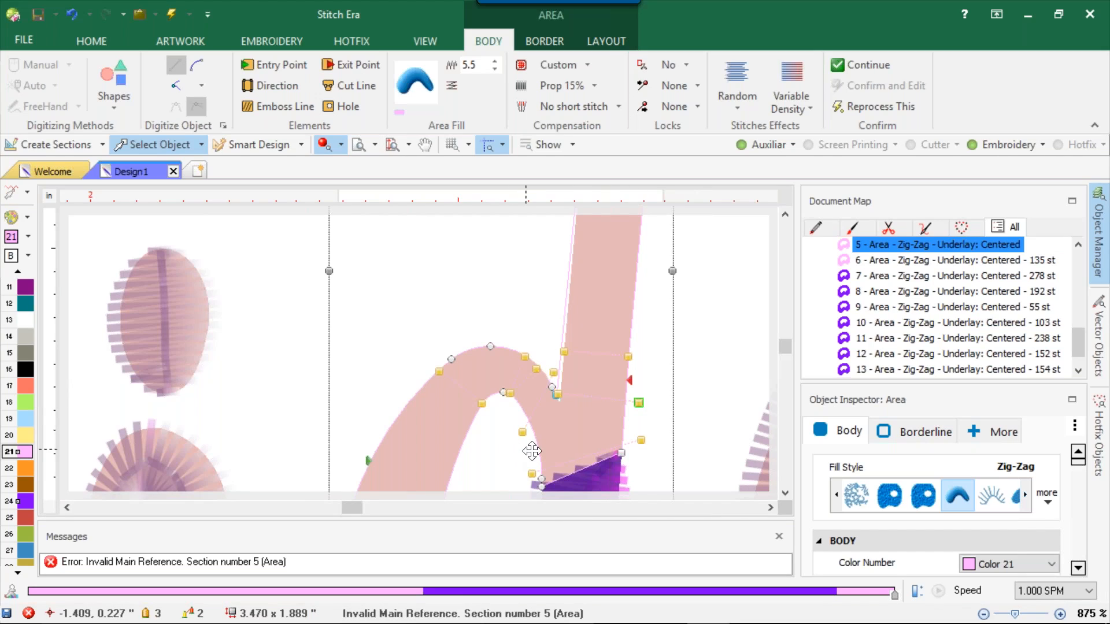
{"action": "left_click", "coordinate": [536, 475]}
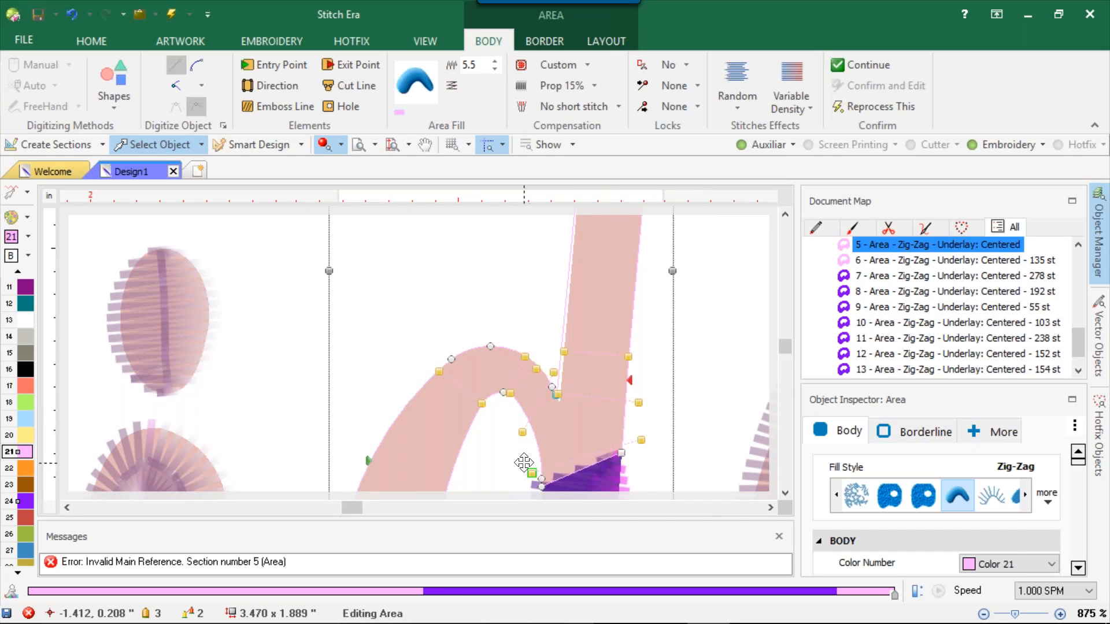
{"action": "scroll", "coordinate": [541, 460], "scroll_direction": "up", "scroll_amount": 2}
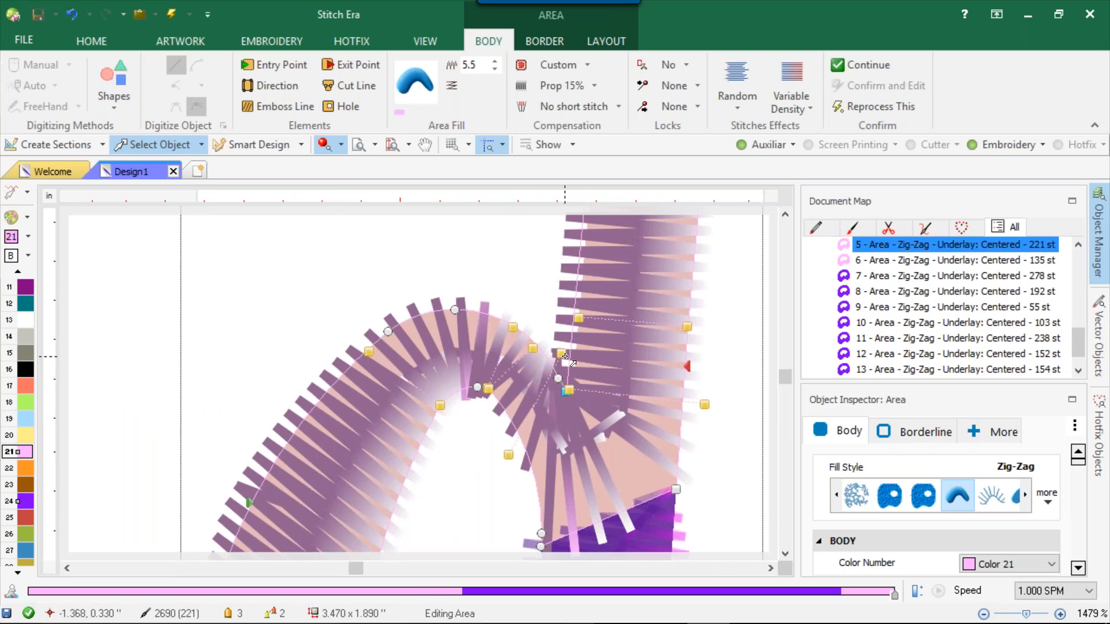
Move both ends of the direction line at the bowl's join and lower the corner node between bowl and stem
{"action": "left_click_drag", "start_coordinate": [564, 356], "coordinate": [570, 366]}
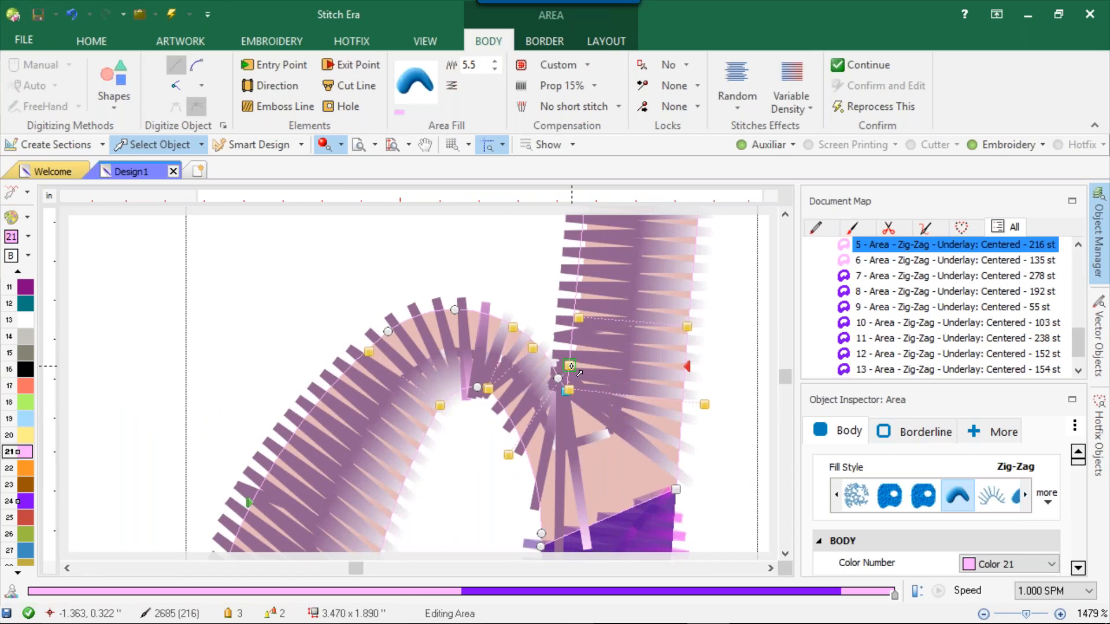
{"action": "left_click_drag", "start_coordinate": [508, 455], "coordinate": [489, 431]}
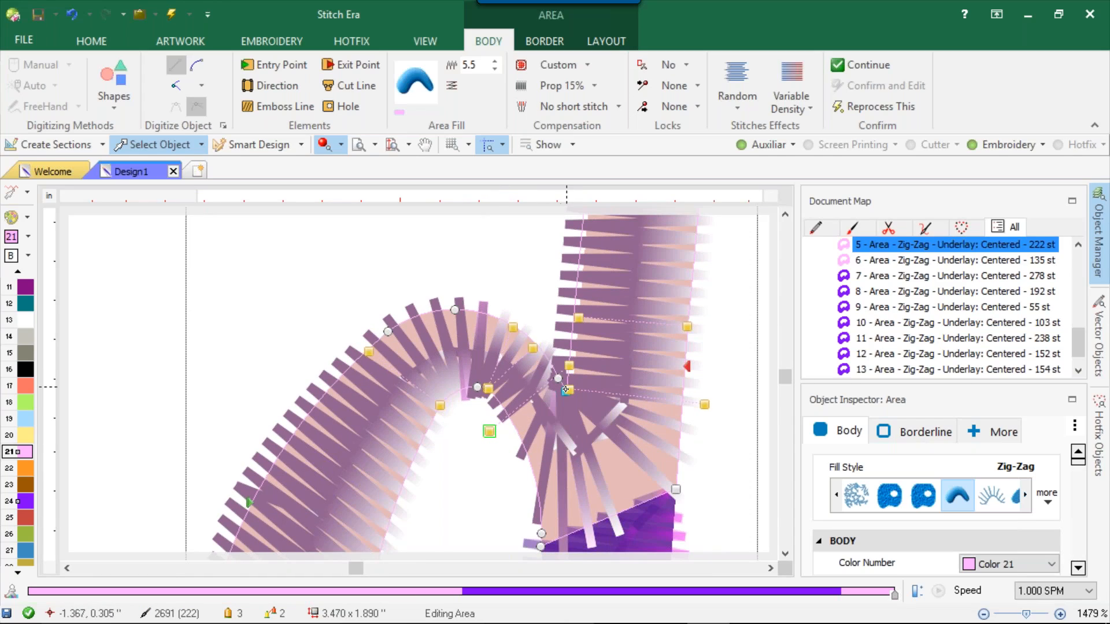
{"action": "mouse_move", "coordinate": [563, 395]}
{"action": "left_mouse_down"}
{"action": "mouse_move", "coordinate": [565, 436]}
{"action": "mouse_move", "coordinate": [577, 427]}
{"action": "mouse_move", "coordinate": [565, 356]}
{"action": "mouse_move", "coordinate": [578, 350]}
{"action": "mouse_move", "coordinate": [555, 375]}
{"action": "left_mouse_up"}
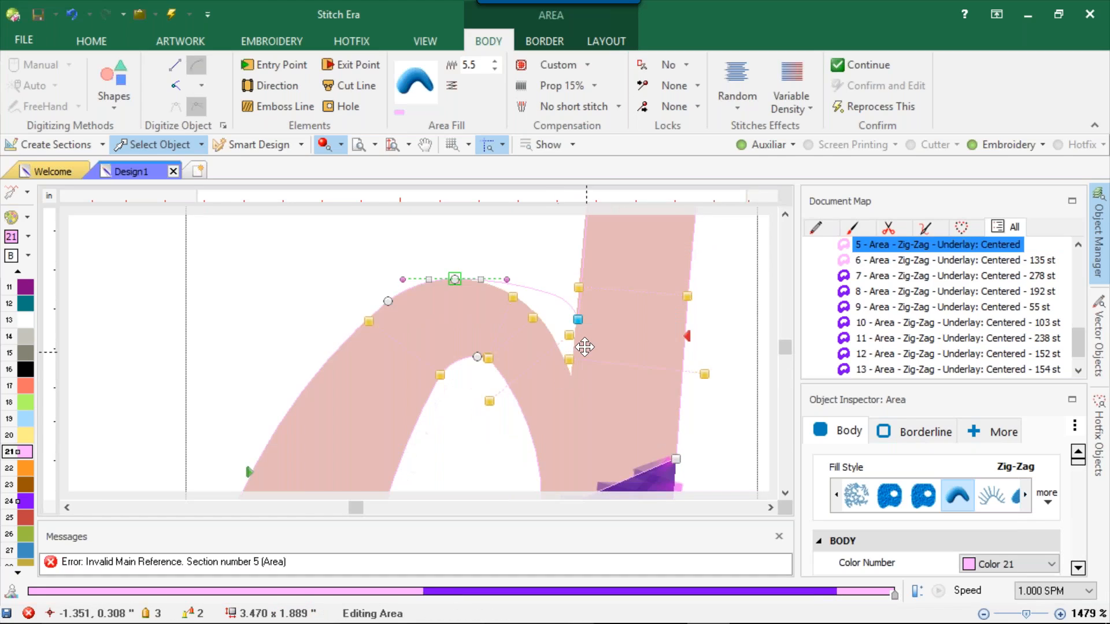
{"action": "left_click_drag", "start_coordinate": [579, 319], "coordinate": [571, 378]}
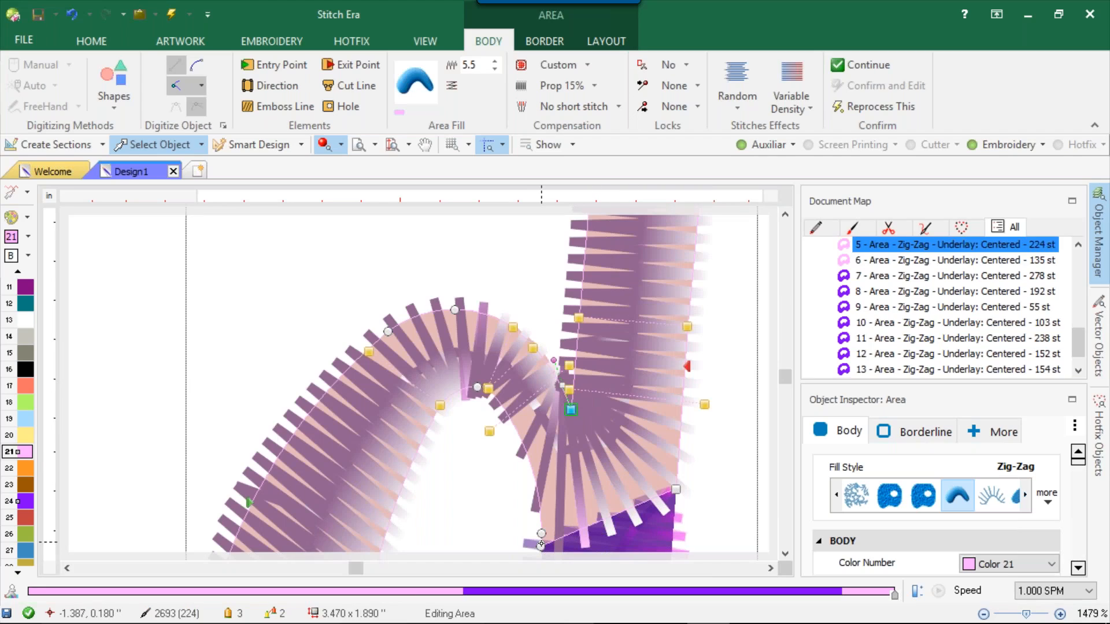
Convert the two bottom nodes of the d's pink section, at the purple boundary, to corner nodes
{"action": "left_click", "coordinate": [543, 538]}
{"action": "left_click", "coordinate": [175, 85]}
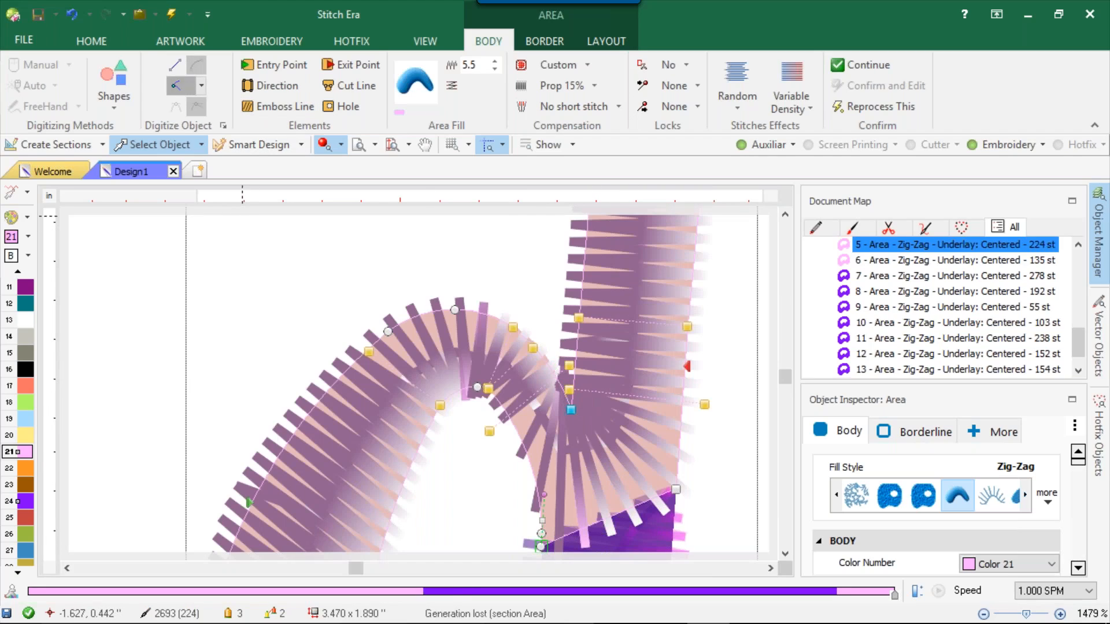
{"action": "left_click", "coordinate": [676, 487]}
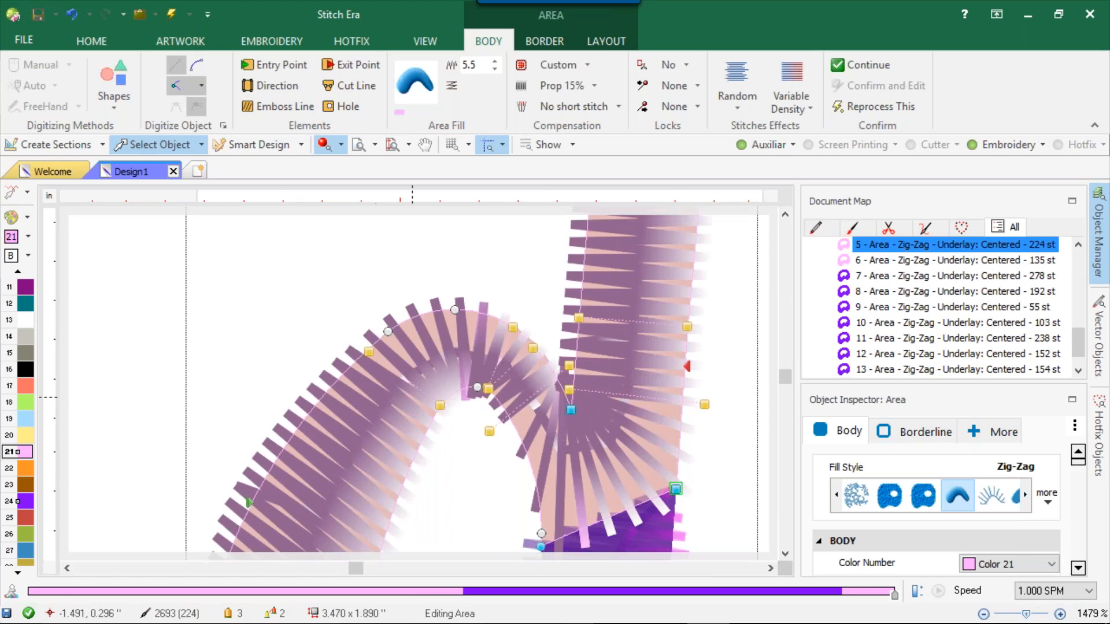
Raise the node on the lower inner curve of the d's pink bowl and tilt its handles to follow the curve
{"action": "left_click", "coordinate": [538, 513]}
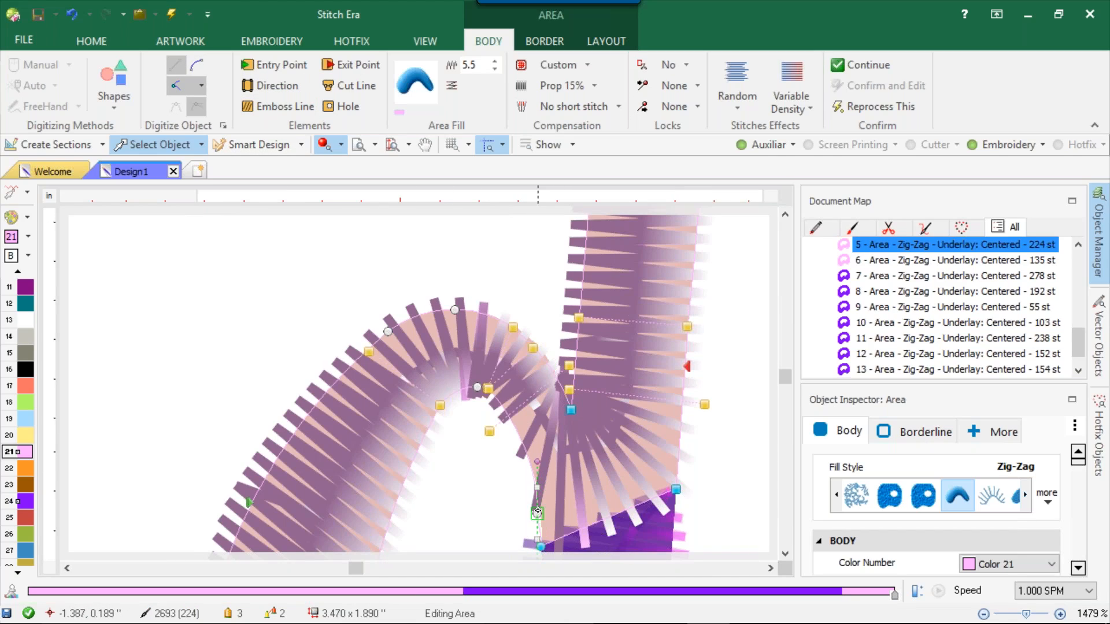
{"action": "left_click_drag", "start_coordinate": [537, 513], "coordinate": [535, 474]}
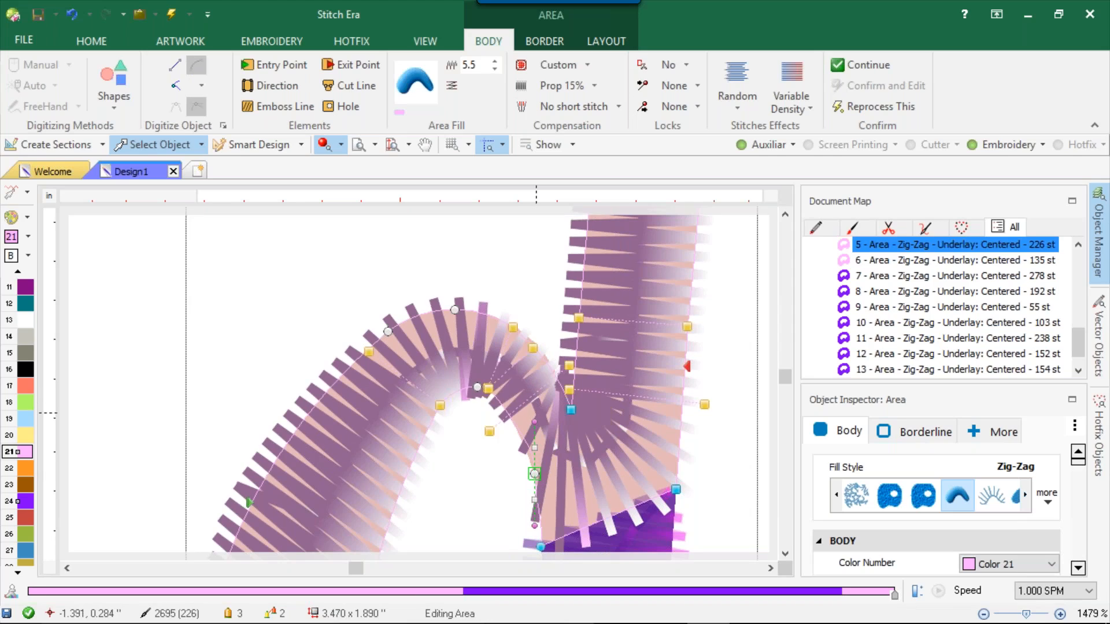
{"action": "left_click_drag", "start_coordinate": [535, 420], "coordinate": [518, 425]}
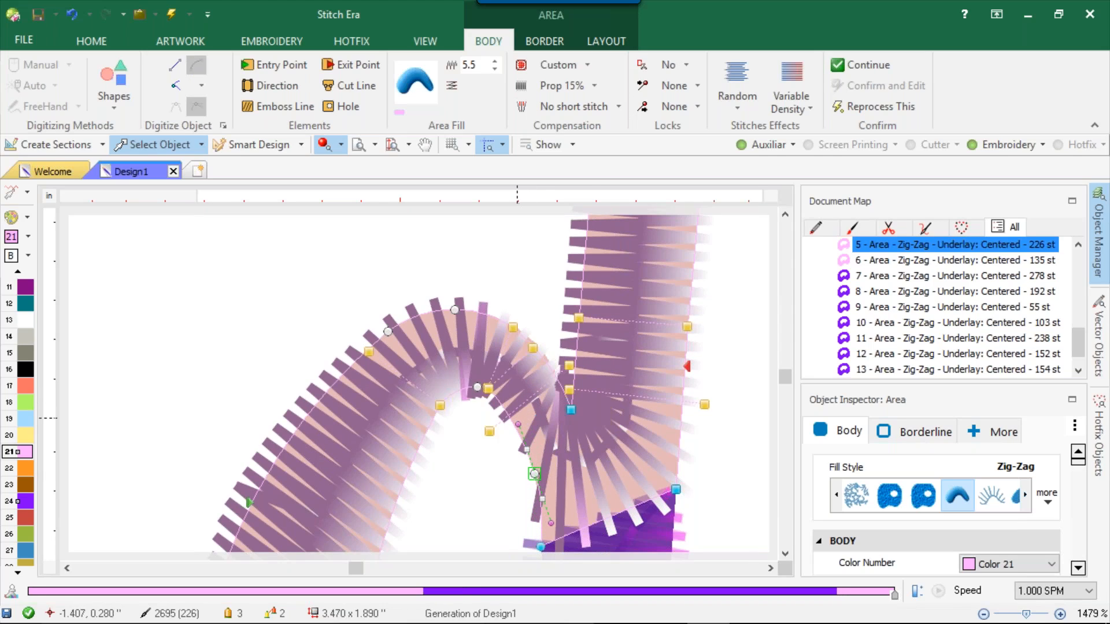
{"action": "scroll", "coordinate": [665, 430], "scroll_direction": "down", "scroll_amount": 2}
{"action": "scroll", "coordinate": [639, 437], "scroll_direction": "up", "scroll_amount": 4}
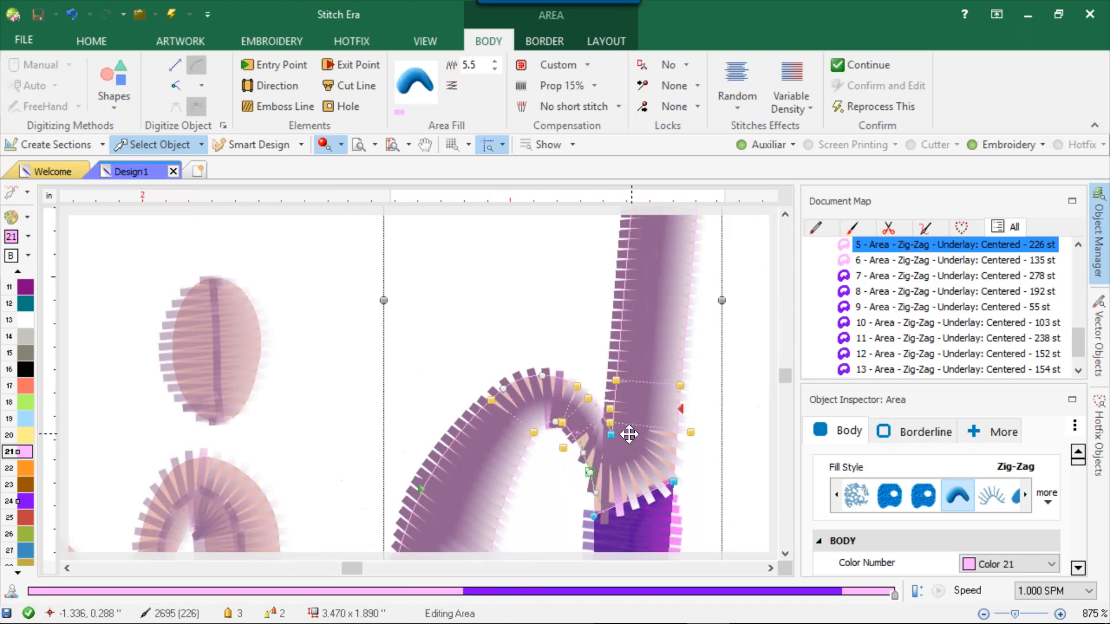
{"action": "left_click_drag", "start_coordinate": [445, 471], "coordinate": [470, 507]}
{"action": "scroll", "coordinate": [485, 500], "scroll_direction": "down", "scroll_amount": 5}
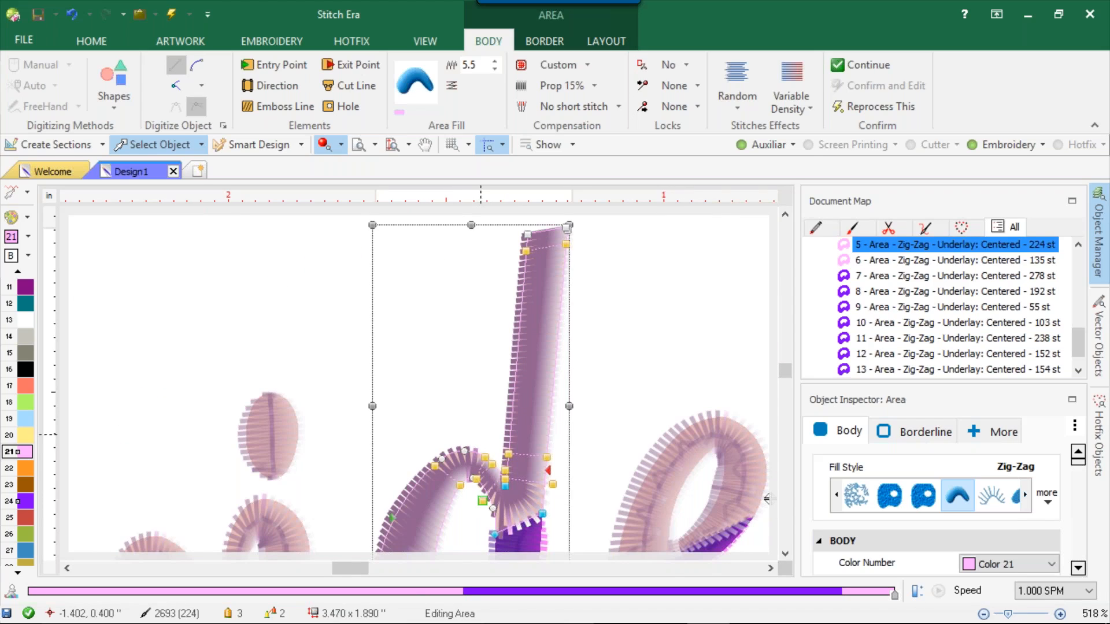
{"action": "key", "text": "Escape"}
{"action": "scroll", "coordinate": [310, 330], "scroll_direction": "down", "scroll_amount": 3}
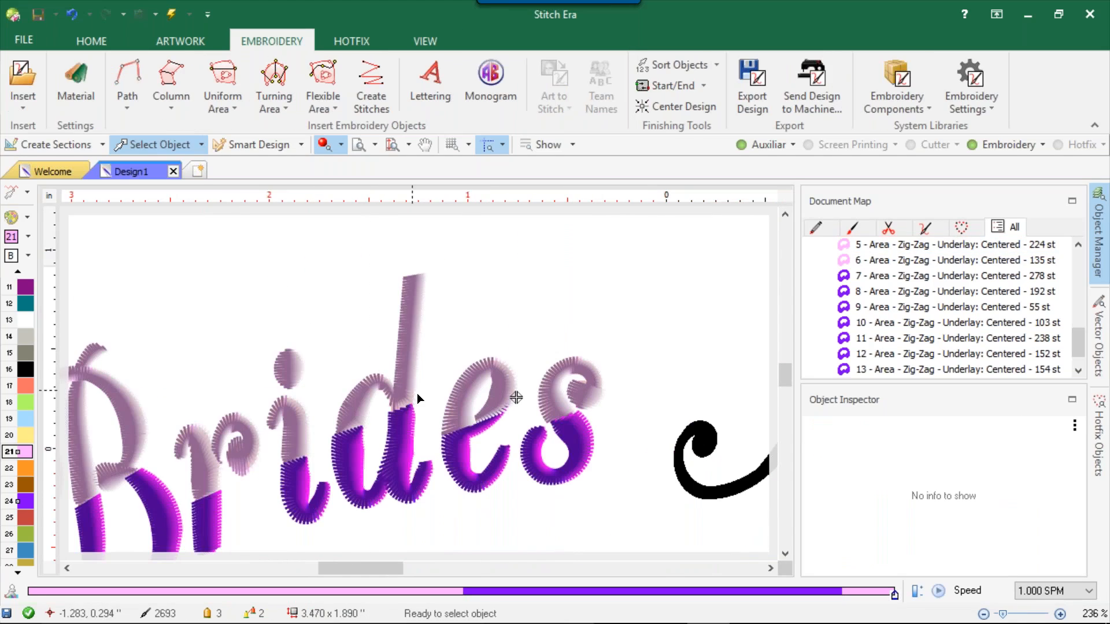
Move the outer bottom corner node of the d's pink bowl outward and lower its inner bottom corner node
{"action": "scroll", "coordinate": [373, 415], "scroll_direction": "up", "scroll_amount": 5}
{"action": "left_click", "coordinate": [341, 384]}
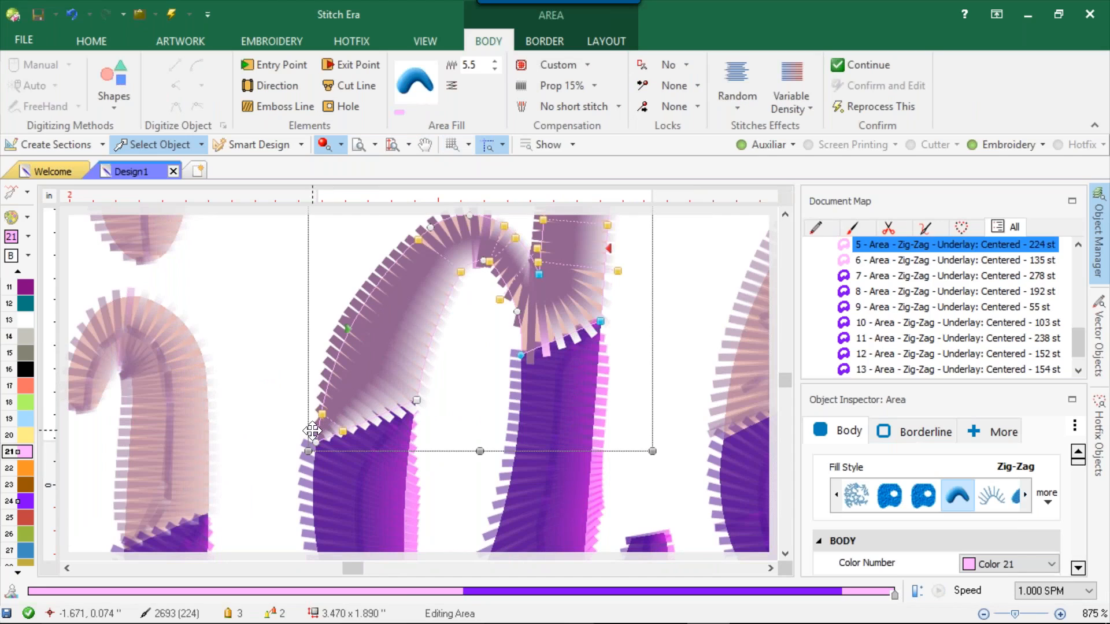
{"action": "left_click_drag", "start_coordinate": [318, 440], "coordinate": [309, 443]}
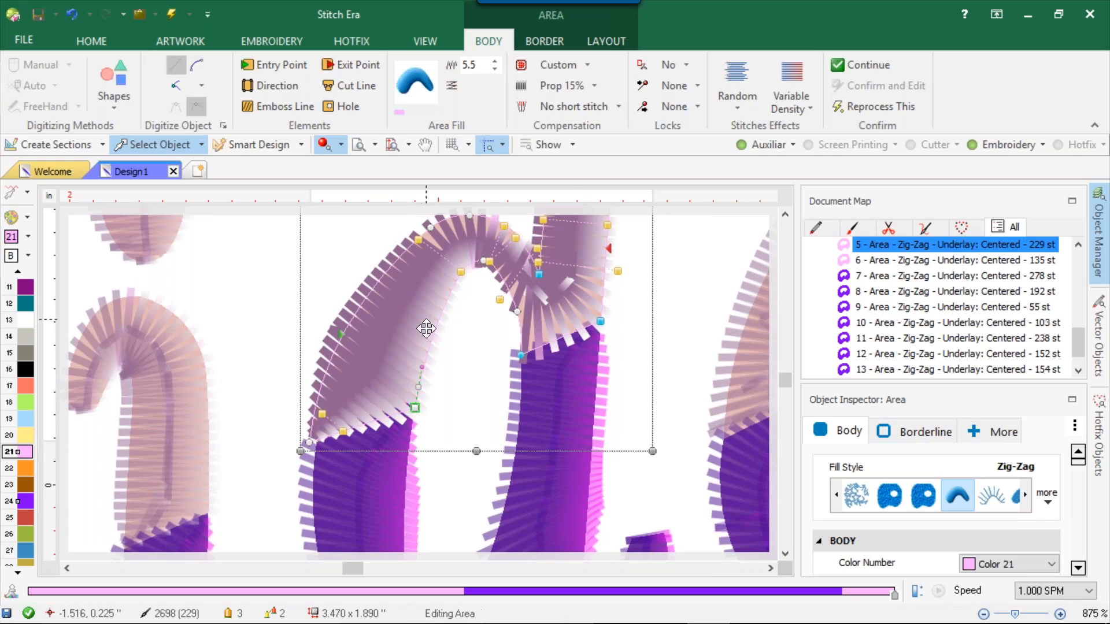
{"action": "scroll", "coordinate": [427, 329], "scroll_direction": "down", "scroll_amount": 10}
{"action": "left_click", "coordinate": [337, 268]}
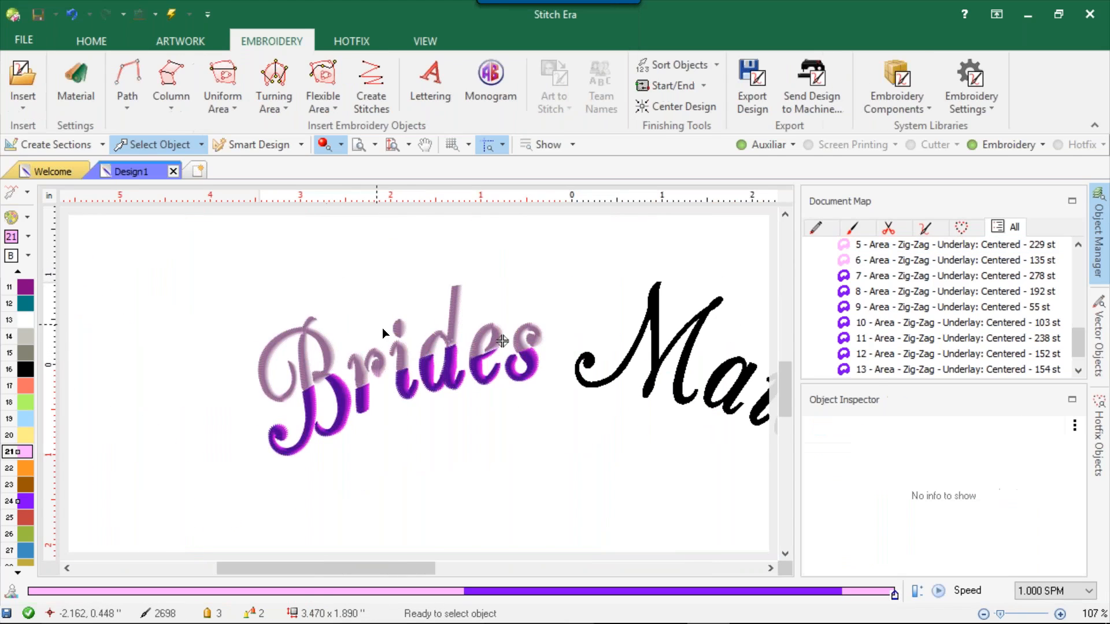
Delete the entire "Brides Maid" design, including the embroidered letters and the black artwork
{"action": "scroll", "coordinate": [383, 327], "scroll_direction": "down", "scroll_amount": 3}
{"action": "scroll", "coordinate": [494, 338], "scroll_direction": "up", "scroll_amount": 4}
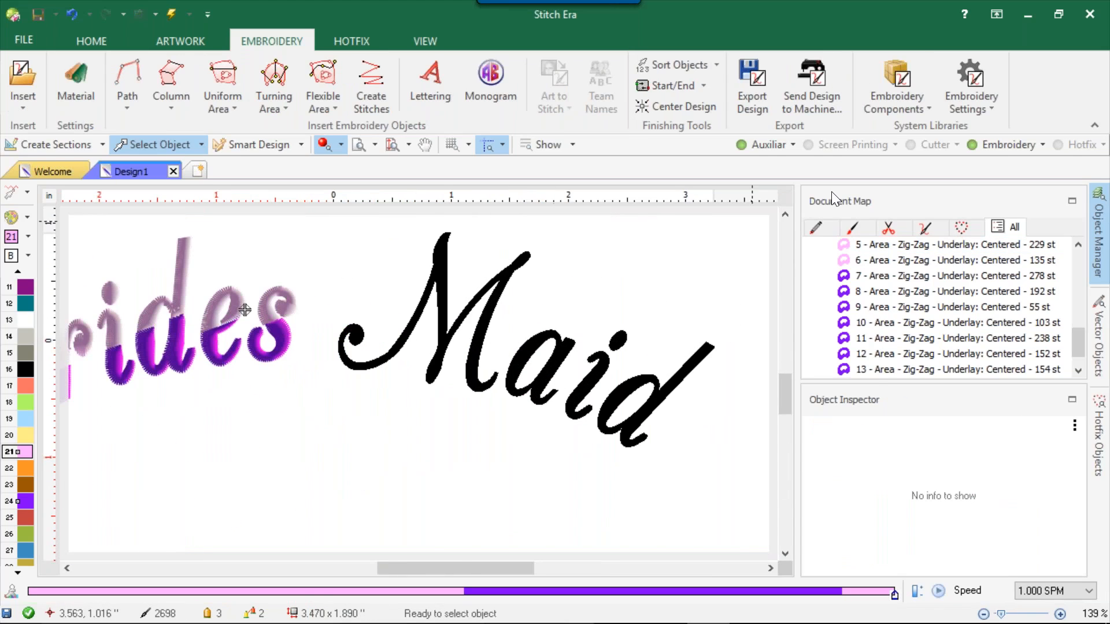
{"action": "scroll", "coordinate": [656, 384], "scroll_direction": "down", "scroll_amount": 1}
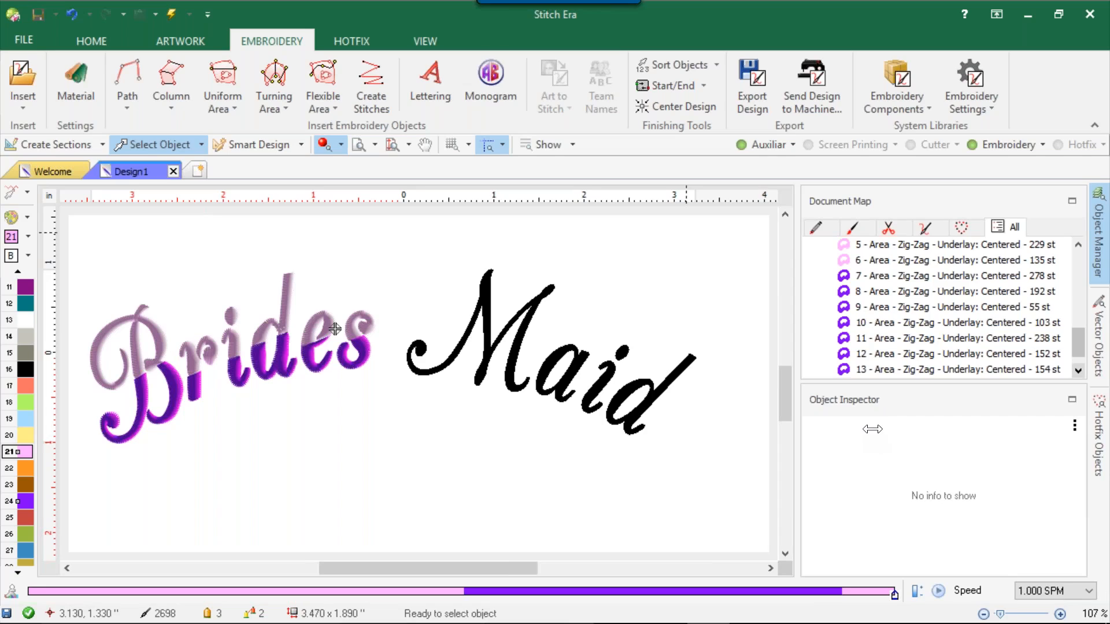
{"action": "mouse_move", "coordinate": [71, 614]}
{"action": "scroll", "coordinate": [253, 258], "scroll_direction": "down", "scroll_amount": 4}
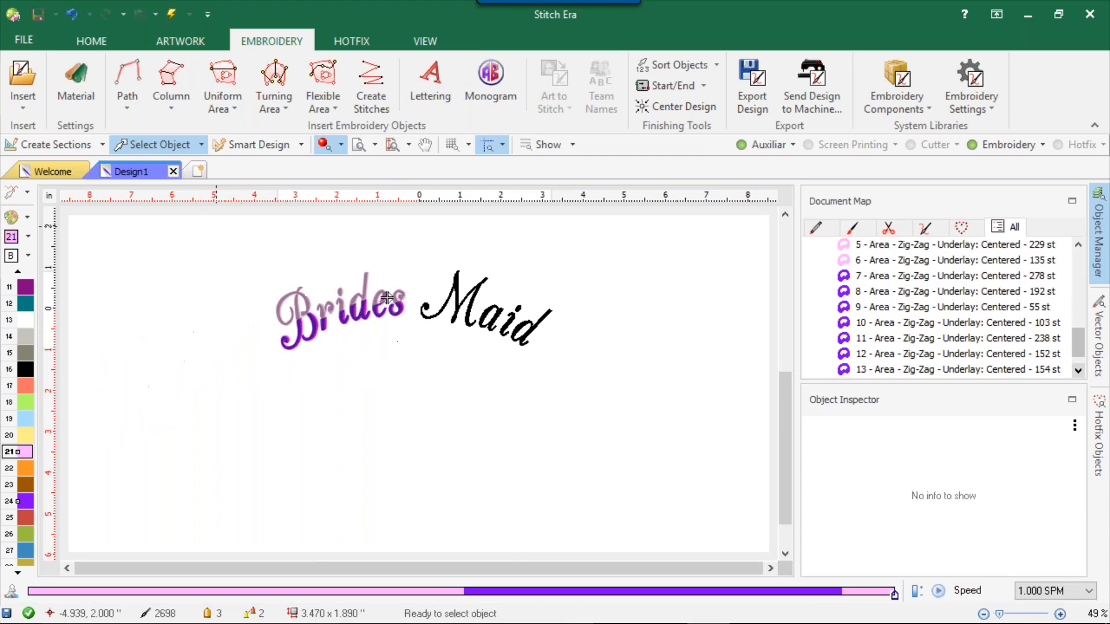
{"action": "left_click_drag", "start_coordinate": [213, 225], "coordinate": [735, 386]}
{"action": "key", "text": "Delete"}
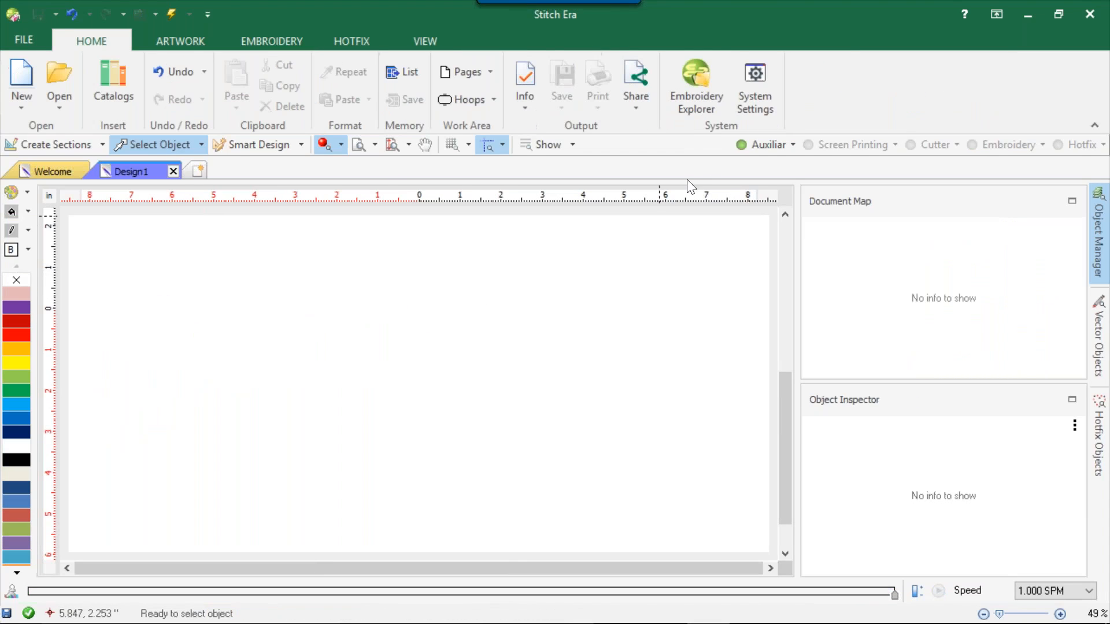
{"action": "left_click", "coordinate": [737, 143]}
Insert a vector text object, browse the font previews and set its font to Impact
{"action": "left_click", "coordinate": [180, 42]}
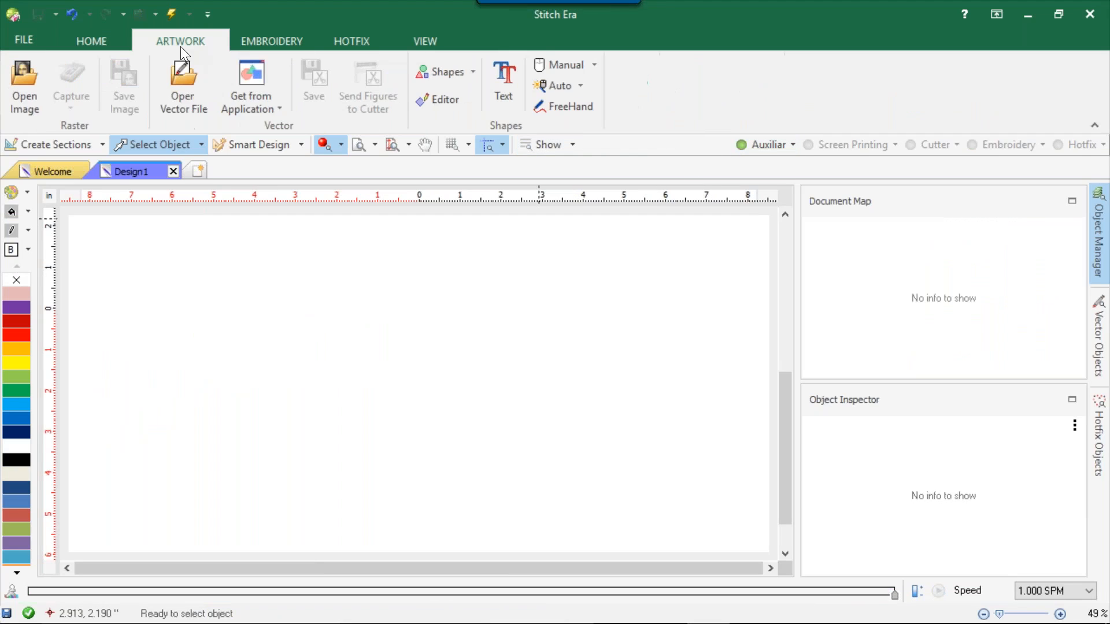
{"action": "left_click", "coordinate": [501, 78]}
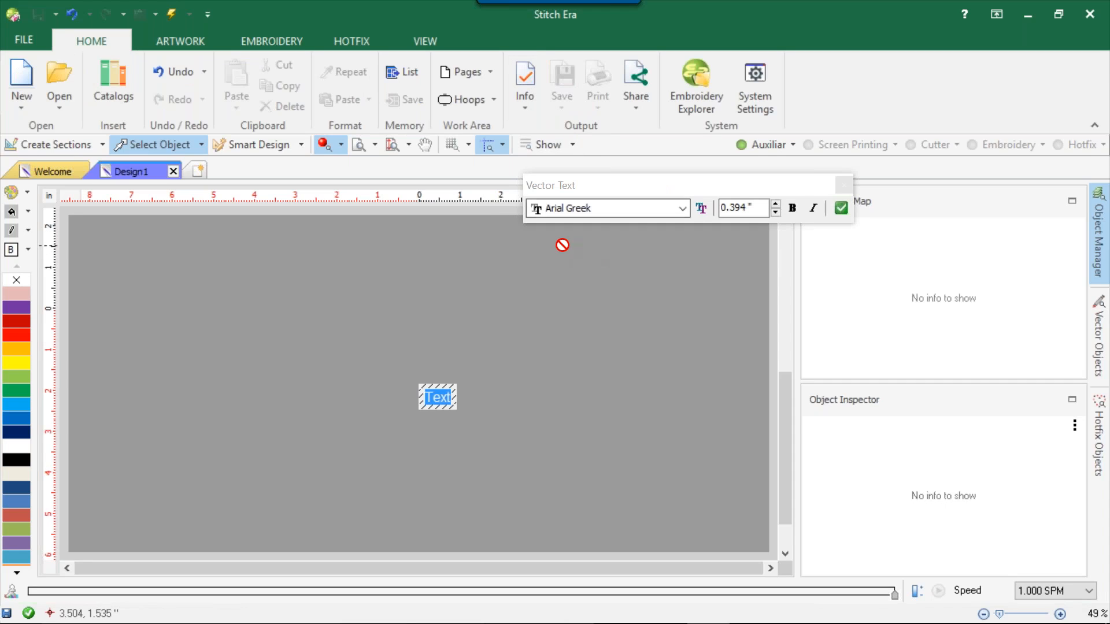
{"action": "left_click", "coordinate": [674, 213]}
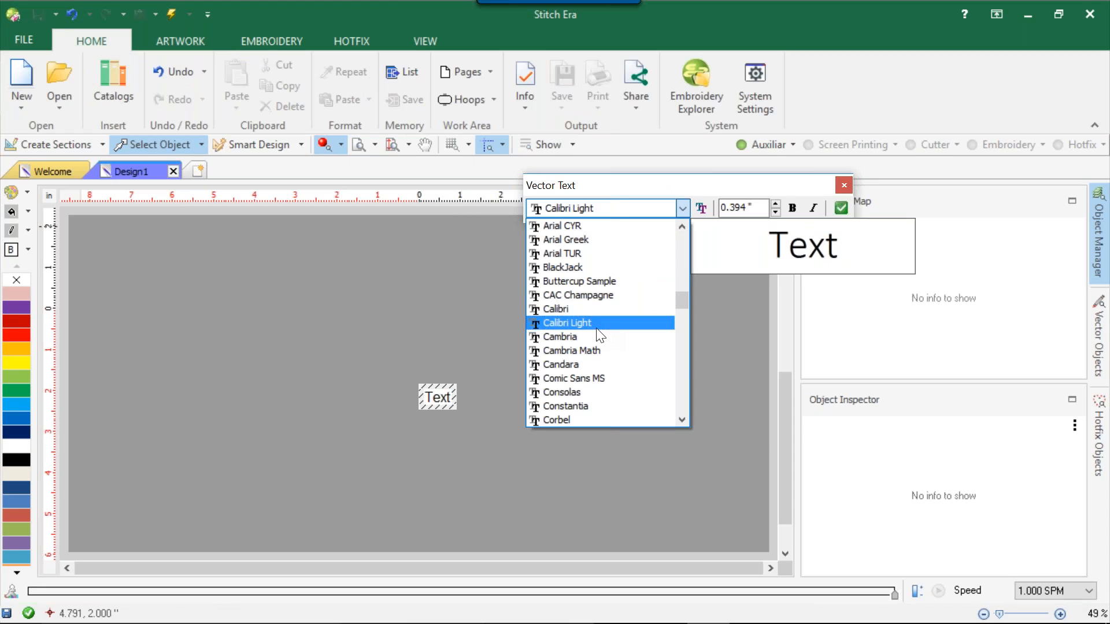
{"action": "scroll", "coordinate": [595, 324], "scroll_direction": "down", "scroll_amount": 1}
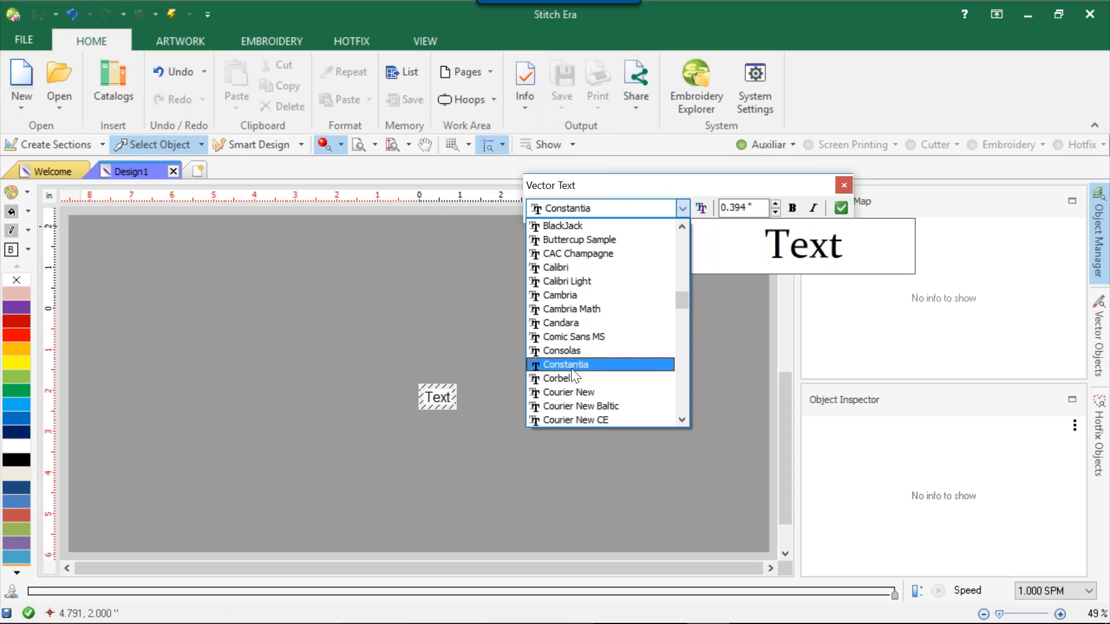
{"action": "key", "text": "Down"}
{"action": "key", "text": "Down"}
{"action": "key", "text": "Down"}
{"action": "key", "text": "Down"}
{"action": "key", "text": "Down"}
{"action": "key", "text": "Down"}
{"action": "key", "text": "Down"}
{"action": "key", "text": "Down"}
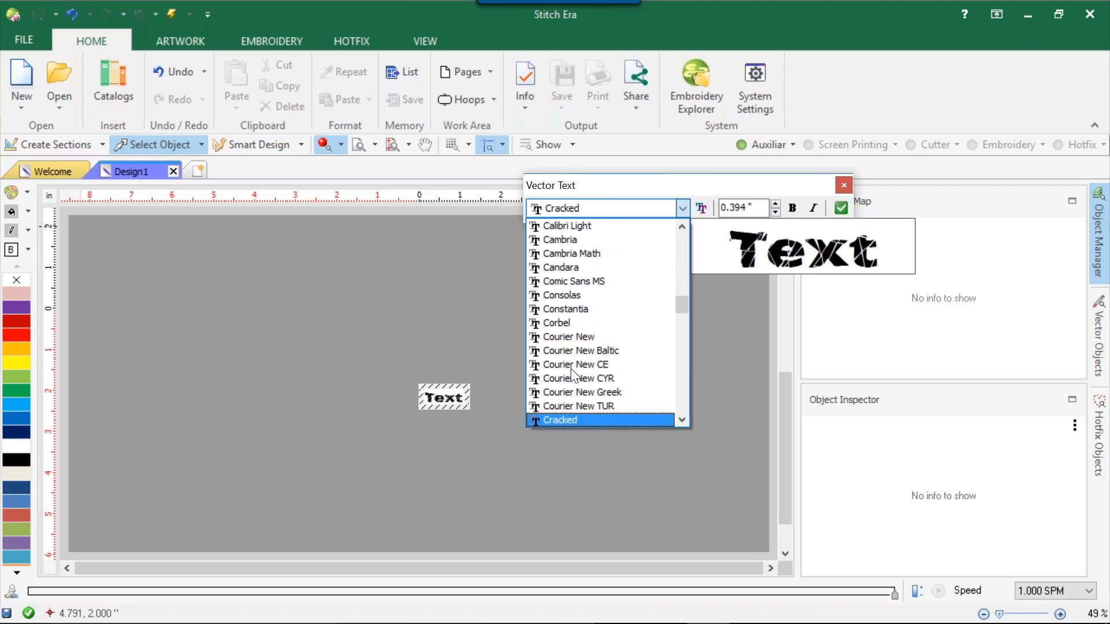
{"action": "key", "text": "Up"}
{"action": "key", "text": "Up"}
{"action": "key", "text": "Up"}
{"action": "key", "text": "Down"}
{"action": "key", "text": "Down"}
{"action": "key", "text": "Down"}
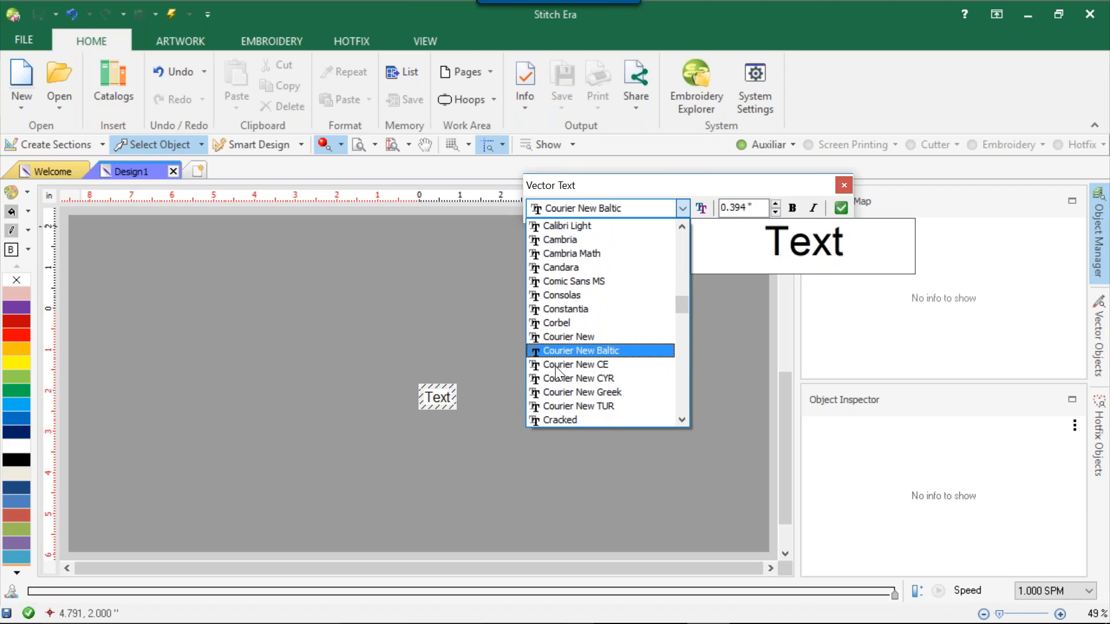
{"action": "key", "text": "Down"}
{"action": "key", "text": "Down"}
{"action": "key", "text": "Down"}
{"action": "key", "text": "Down"}
{"action": "key", "text": "Down"}
{"action": "key", "text": "Down"}
{"action": "key", "text": "Down"}
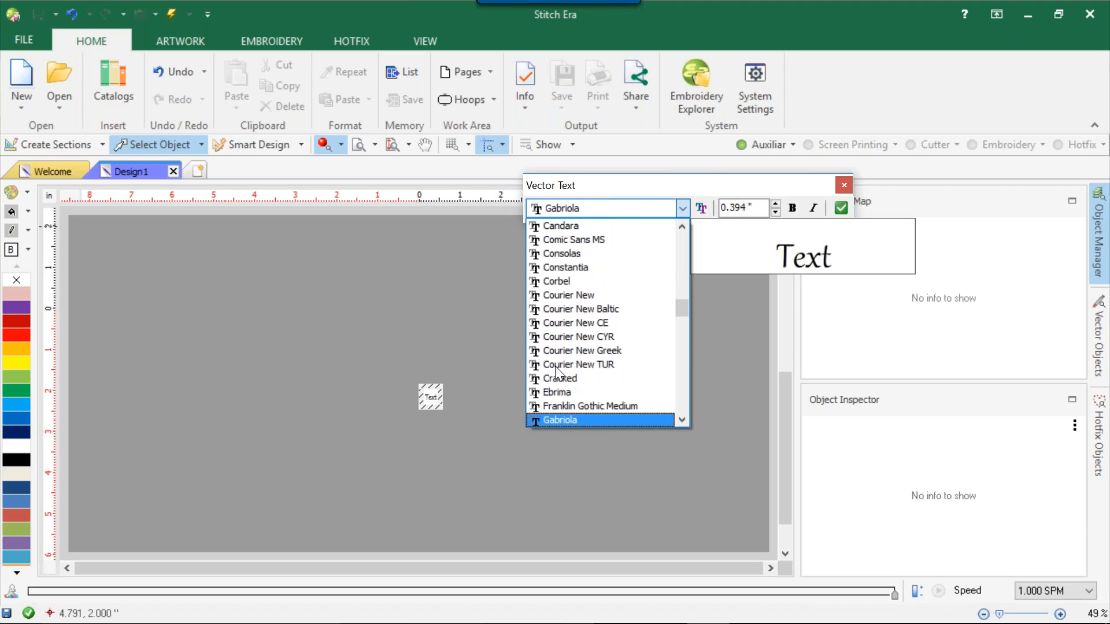
{"action": "key", "text": "Down"}
{"action": "key", "text": "Down"}
{"action": "key", "text": "Down"}
{"action": "key", "text": "Up"}
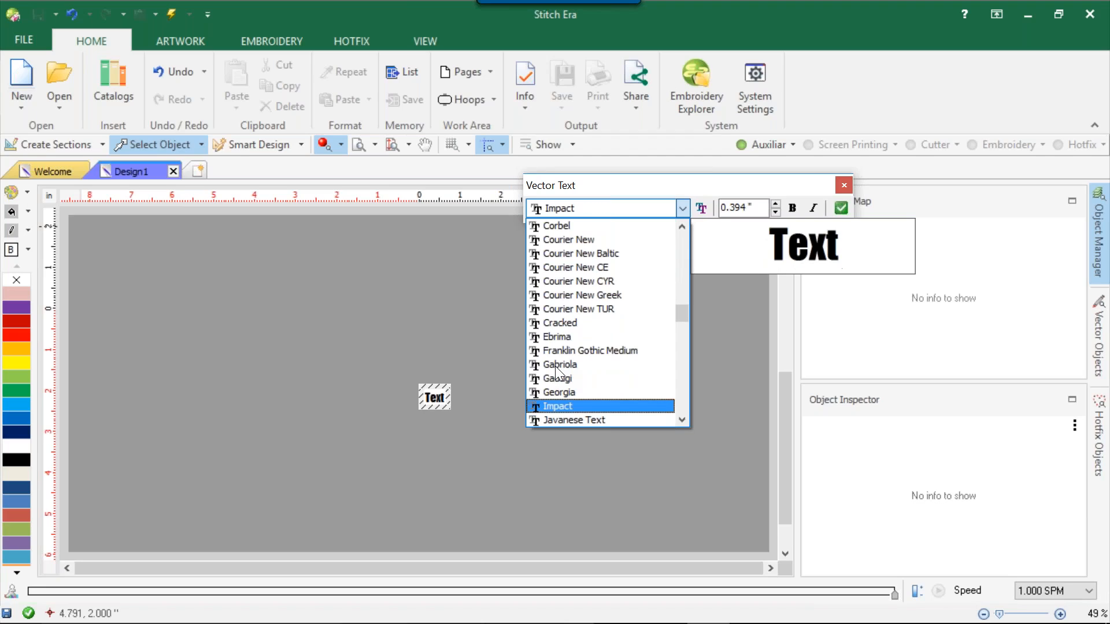
{"action": "key", "text": "Down"}
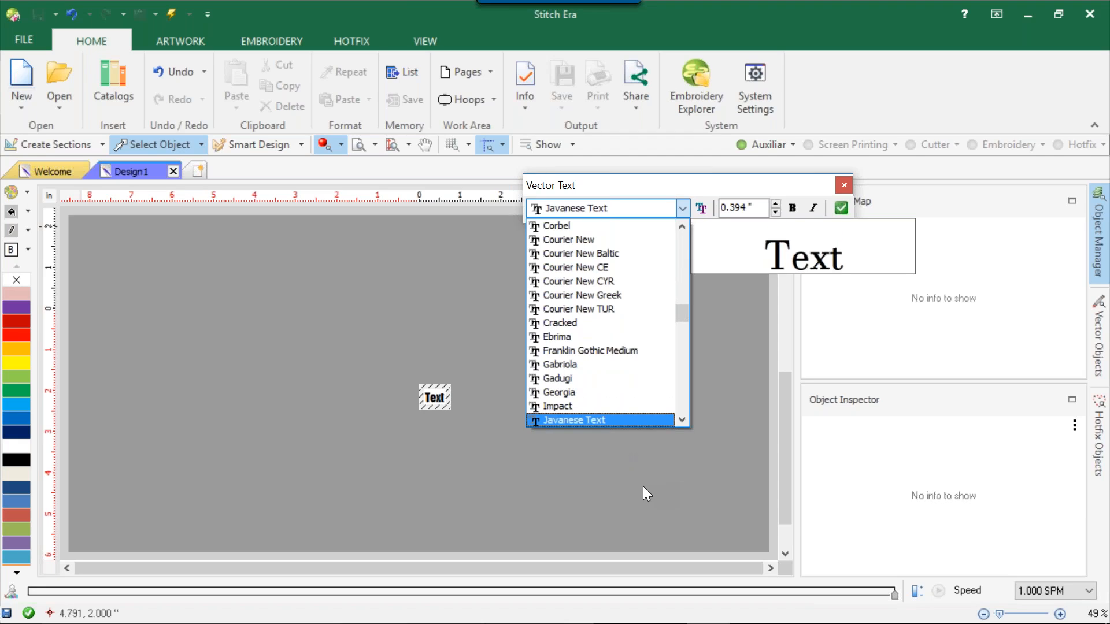
{"action": "left_click", "coordinate": [593, 405]}
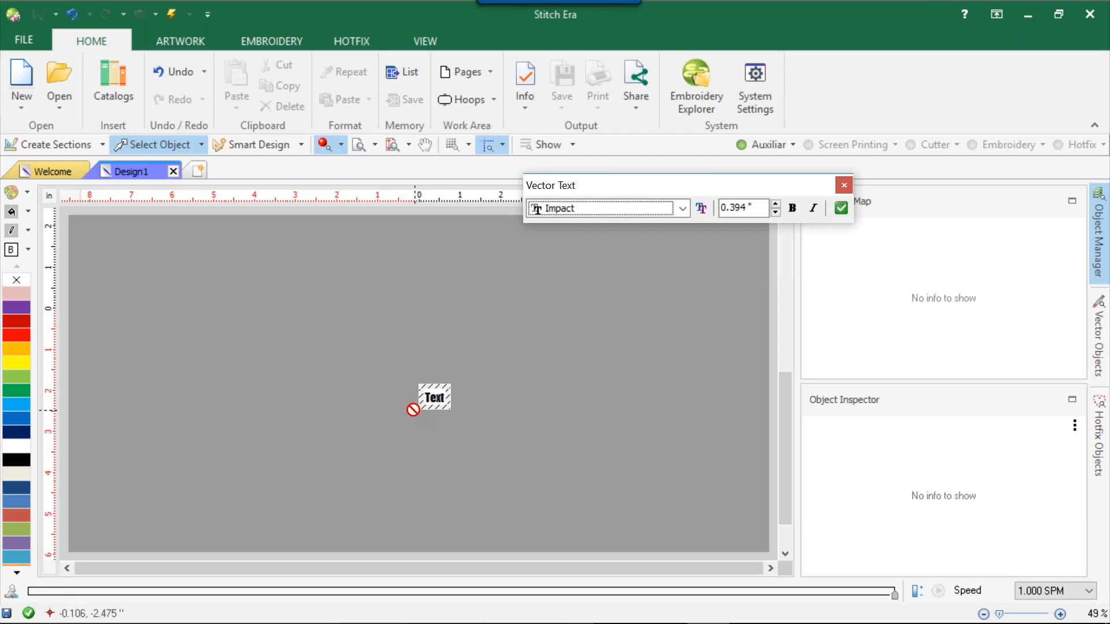
Replace the placeholder text with "CLASS" on the first line and "OF 2018" on the second, and place it
{"action": "double_click", "coordinate": [433, 399]}
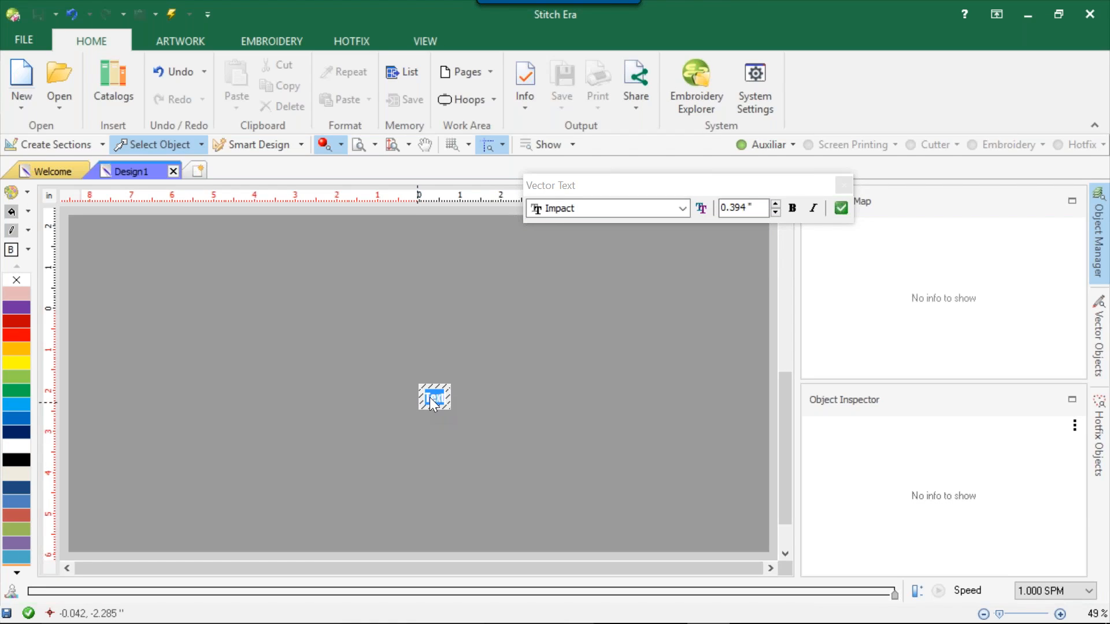
{"action": "type", "text": "CALSS"}
{"action": "key", "text": "BackSpace"}
{"action": "key", "text": "BackSpace"}
{"action": "key", "text": "BackSpace"}
{"action": "key", "text": "BackSpace"}
{"action": "type", "text": "LASS"}
{"action": "key", "text": "Return"}
{"action": "type", "text": "OF 2018"}
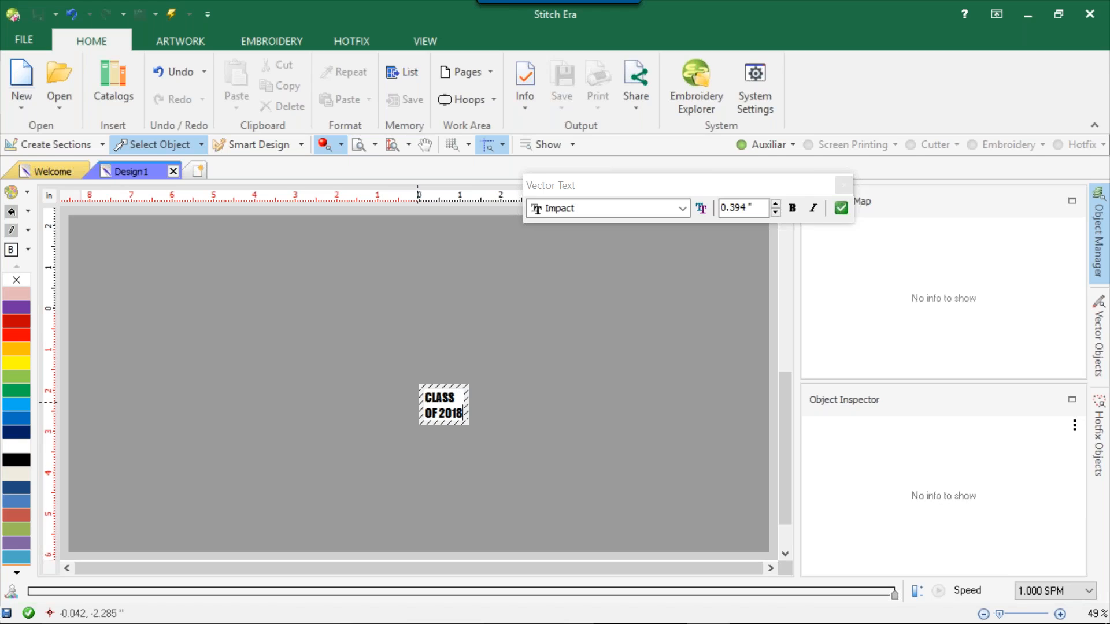
{"action": "left_click", "coordinate": [473, 403]}
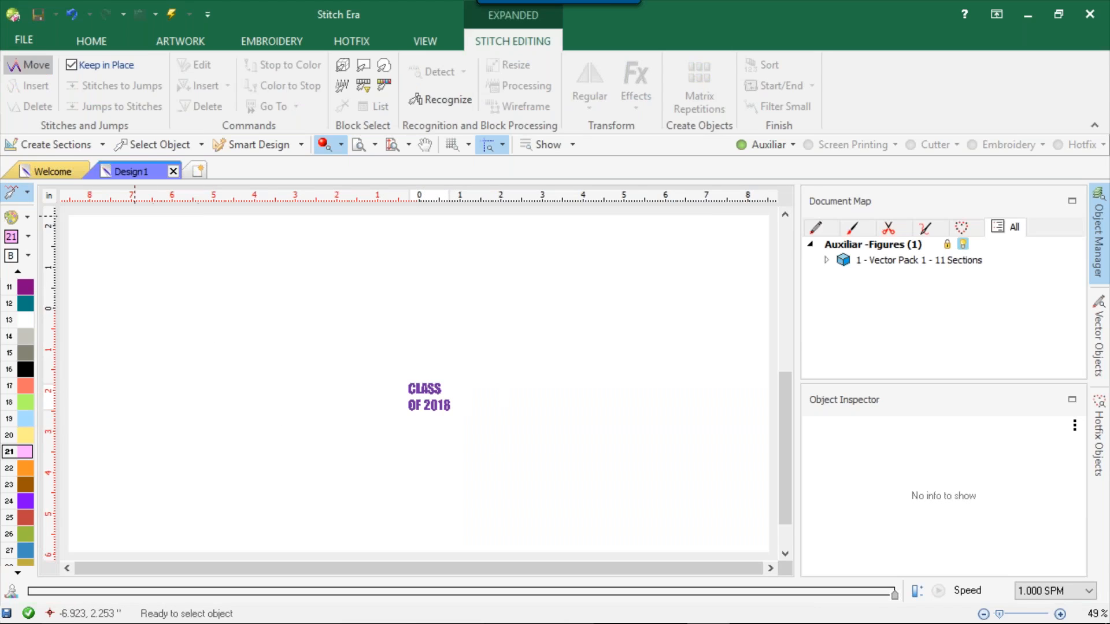
Enlarge the grouped CLASS OF 2018 vector text proportionally to about 8.6 inches wide
{"action": "left_click", "coordinate": [148, 144]}
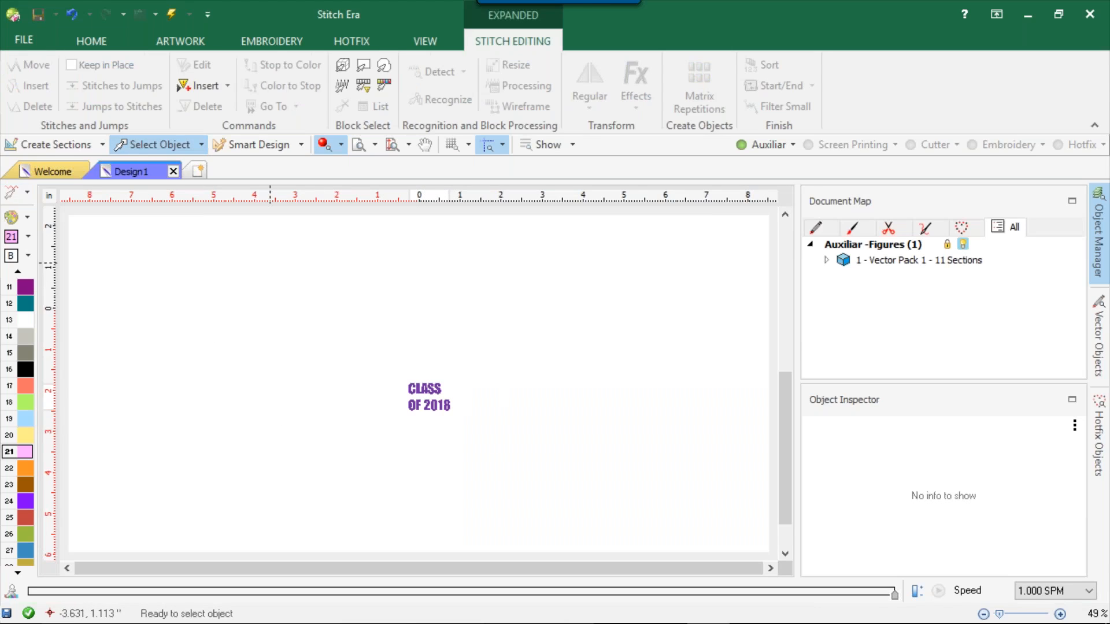
{"action": "left_click", "coordinate": [410, 409]}
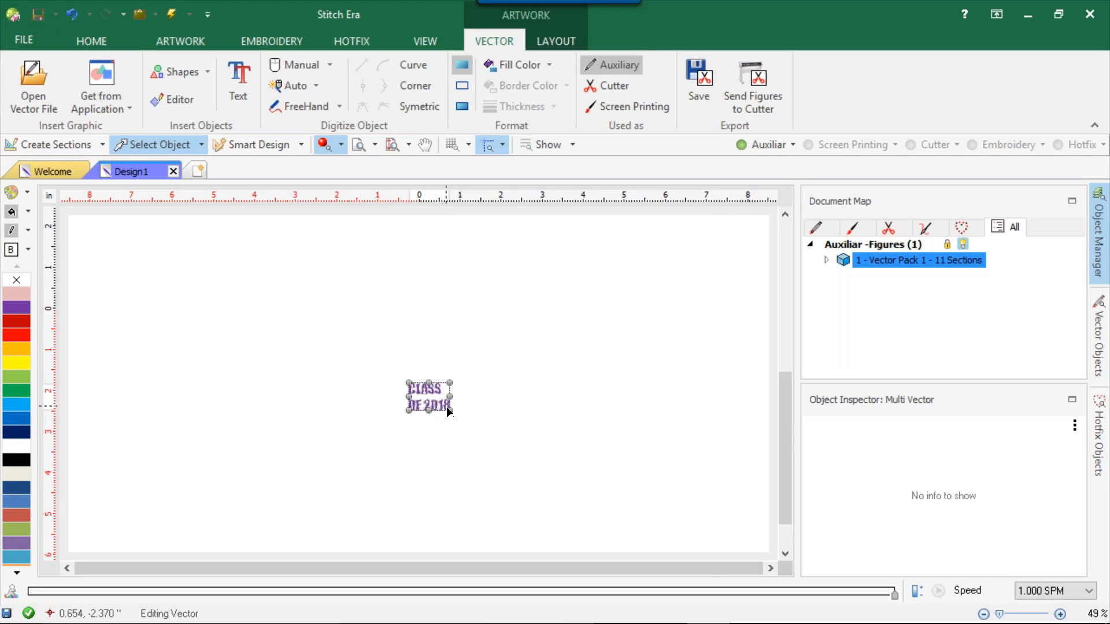
{"action": "left_click_drag", "start_coordinate": [451, 410], "coordinate": [586, 541]}
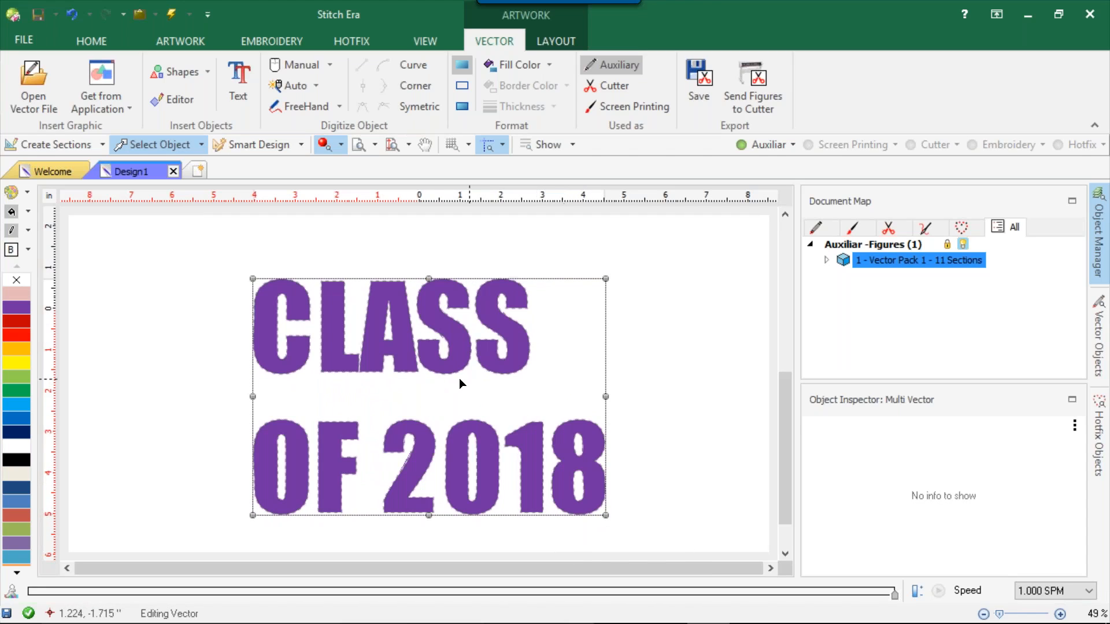
Ungroup the CLASS OF 2018 vector pack into separate letter vectors
{"action": "right_click", "coordinate": [397, 368]}
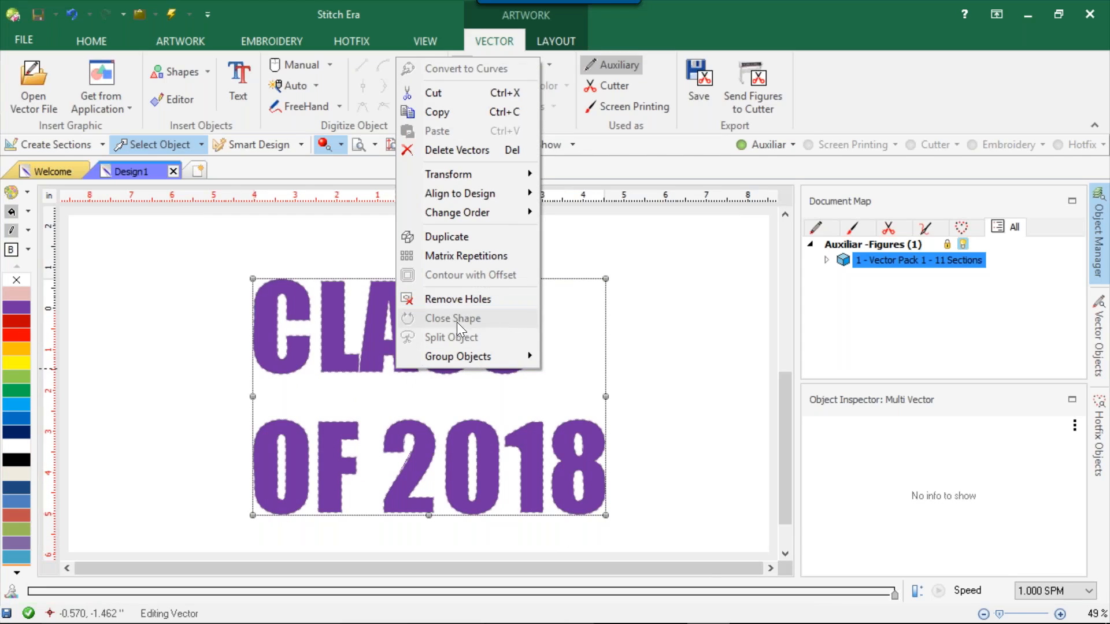
{"action": "mouse_move", "coordinate": [462, 354]}
{"action": "left_click", "coordinate": [595, 377]}
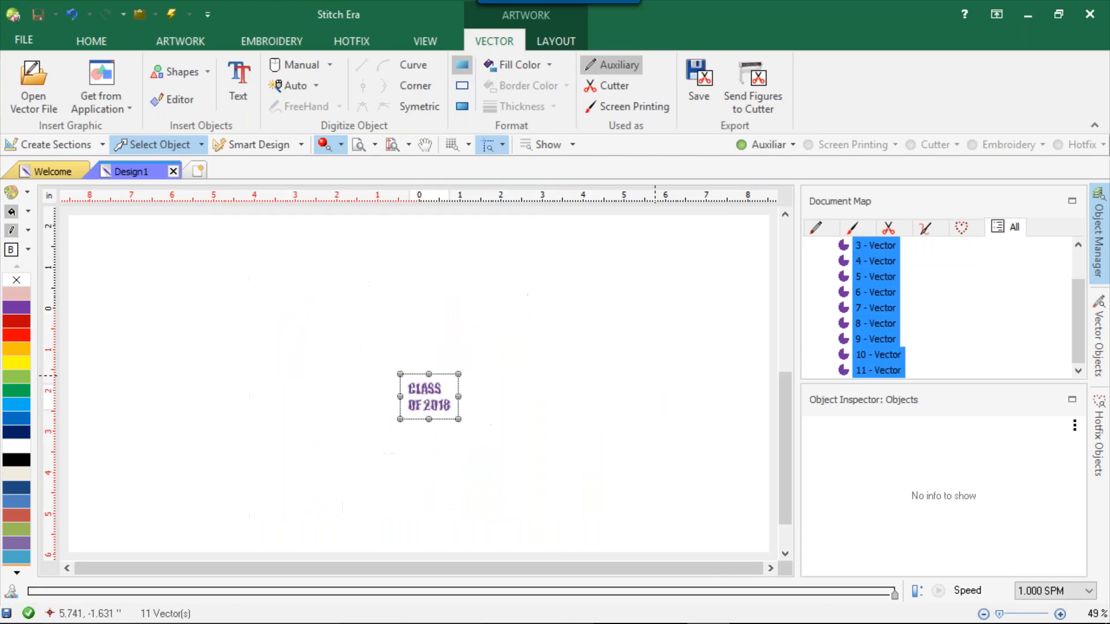
Enlarge all the ungrouped CLASS OF 2018 letters together to about 9.5 inches wide
{"action": "left_click_drag", "start_coordinate": [398, 354], "coordinate": [510, 466]}
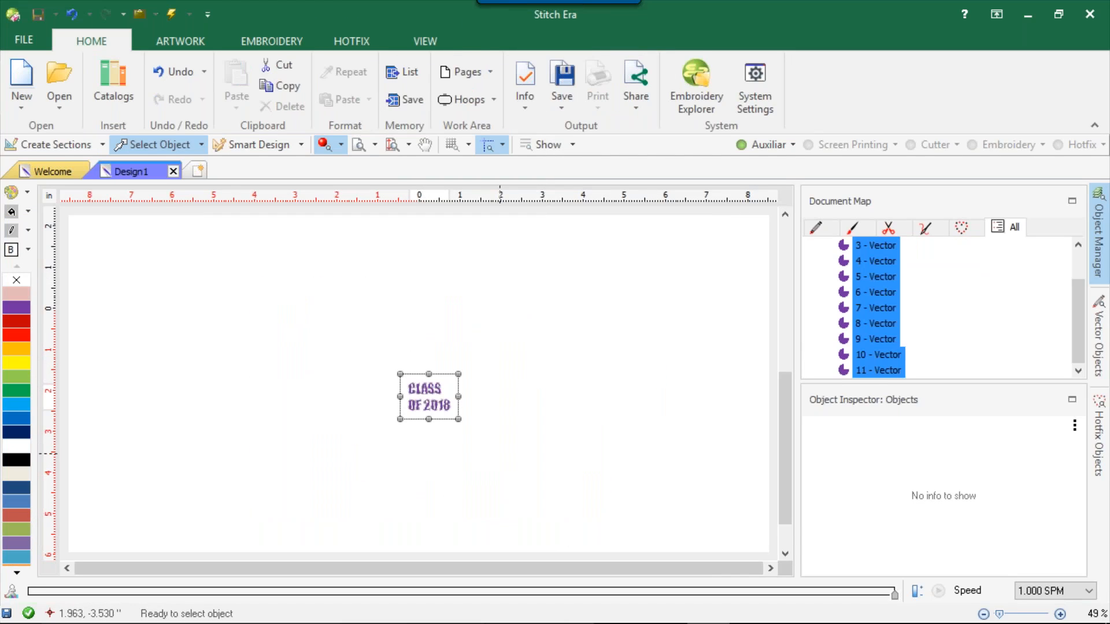
{"action": "left_click_drag", "start_coordinate": [461, 426], "coordinate": [634, 536]}
{"action": "left_click", "coordinate": [670, 409]}
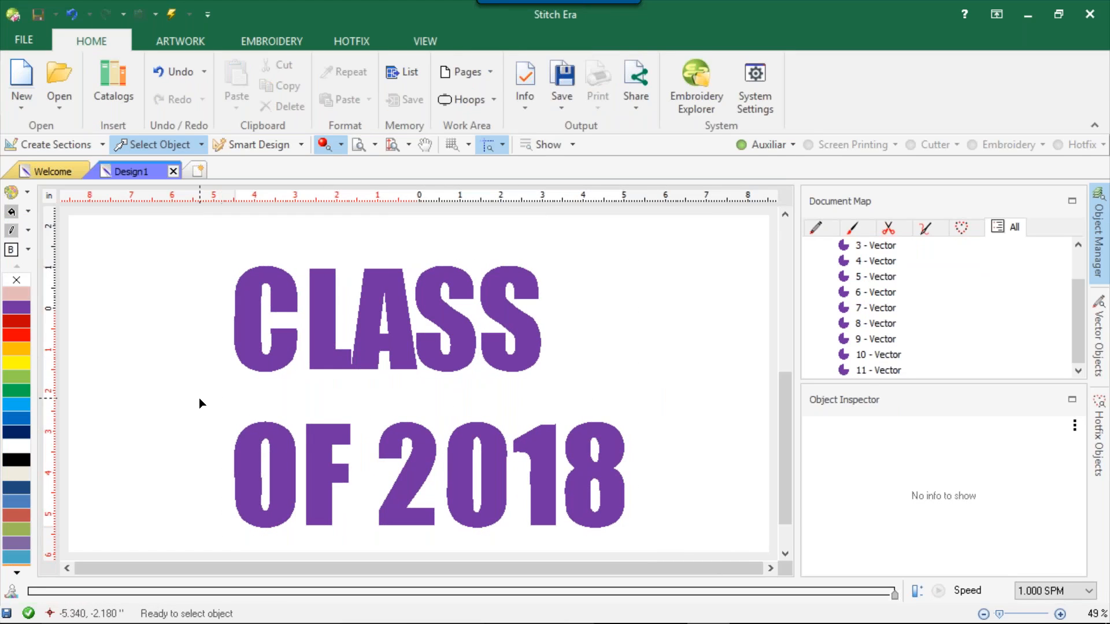
Move the "OF 2018" letters up to just beneath "CLASS", and select the five "CLASS" letters
{"action": "left_click_drag", "start_coordinate": [199, 403], "coordinate": [670, 550]}
{"action": "left_click_drag", "start_coordinate": [553, 482], "coordinate": [548, 428]}
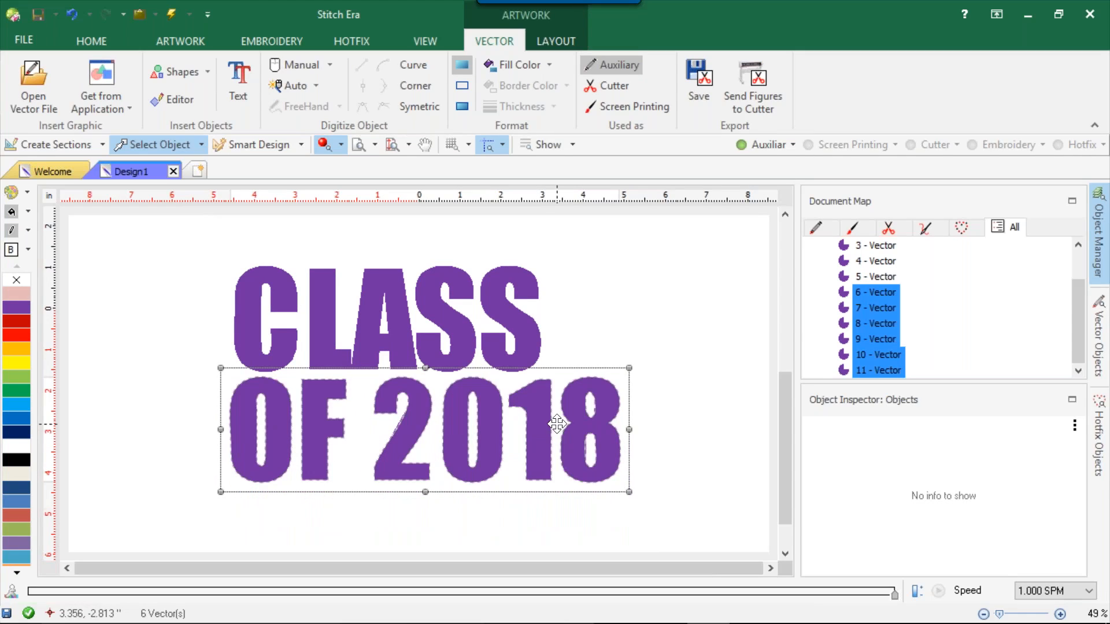
{"action": "left_click", "coordinate": [573, 316]}
{"action": "left_click_drag", "start_coordinate": [159, 241], "coordinate": [602, 377]}
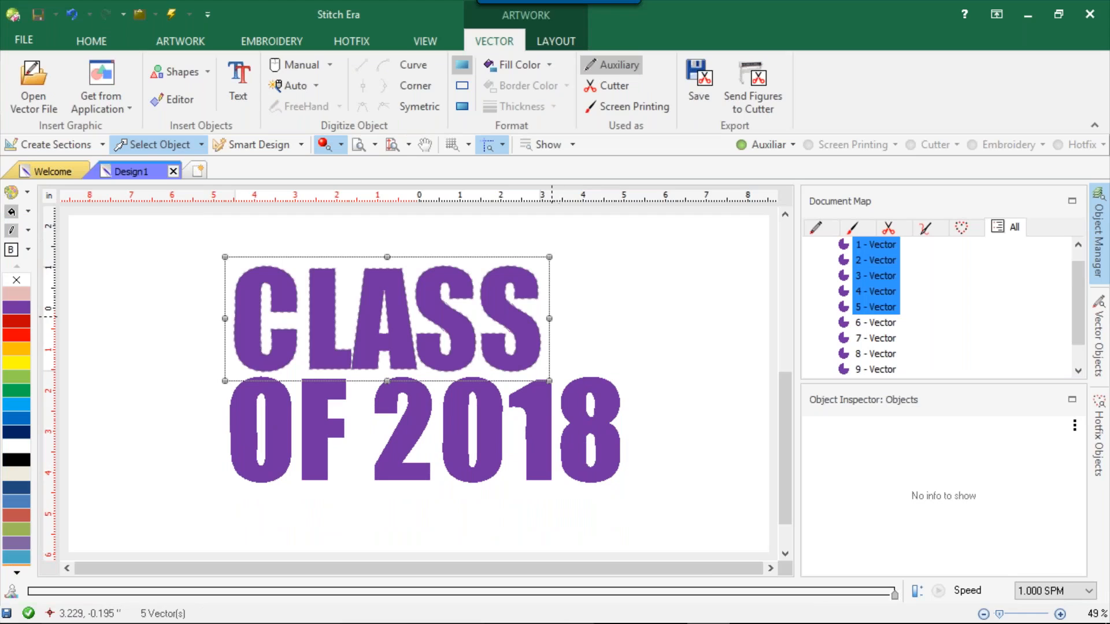
Stretch the "CLASS" letters horizontally to match the width of "OF 2018", and nudge "OF 2018" slightly right to align the two lines
{"action": "left_click_drag", "start_coordinate": [549, 319], "coordinate": [632, 322]}
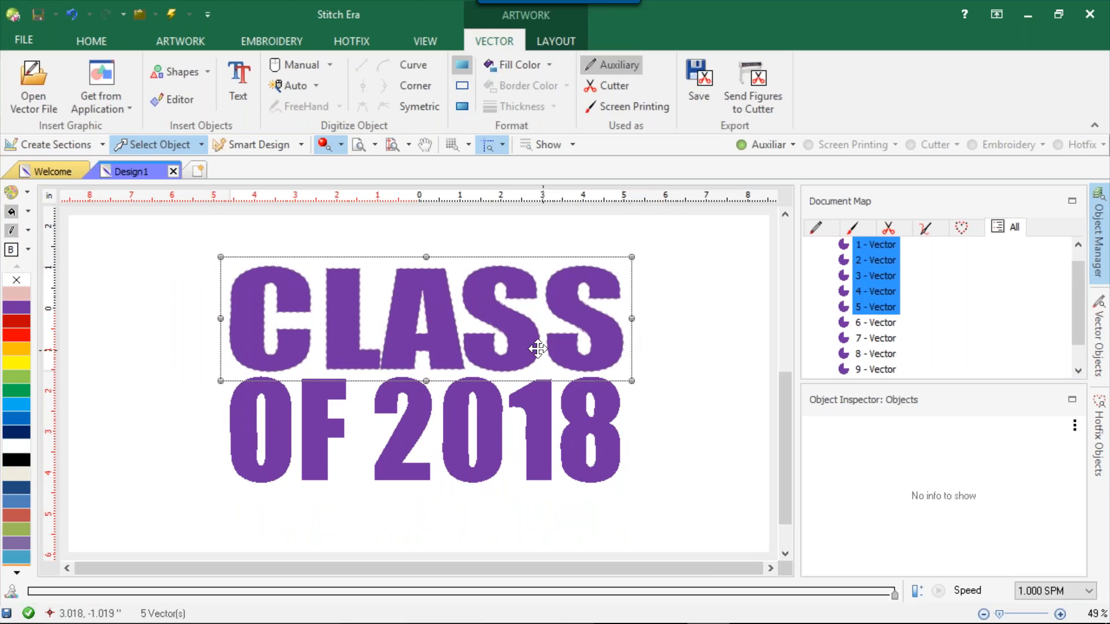
{"action": "left_click", "coordinate": [219, 390]}
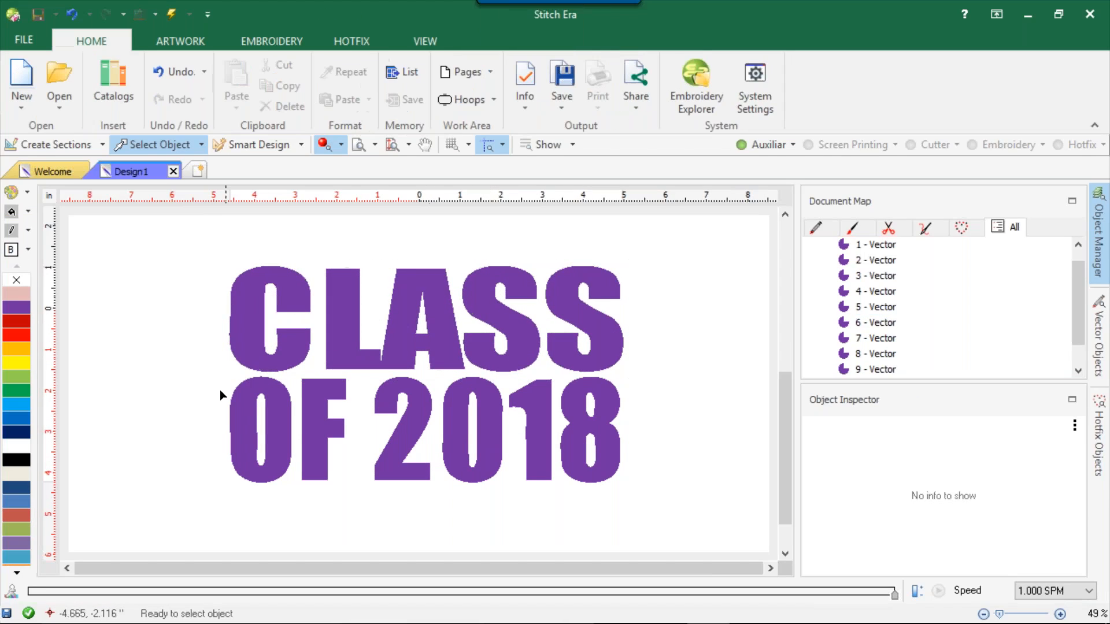
{"action": "left_click_drag", "start_coordinate": [199, 377], "coordinate": [772, 509]}
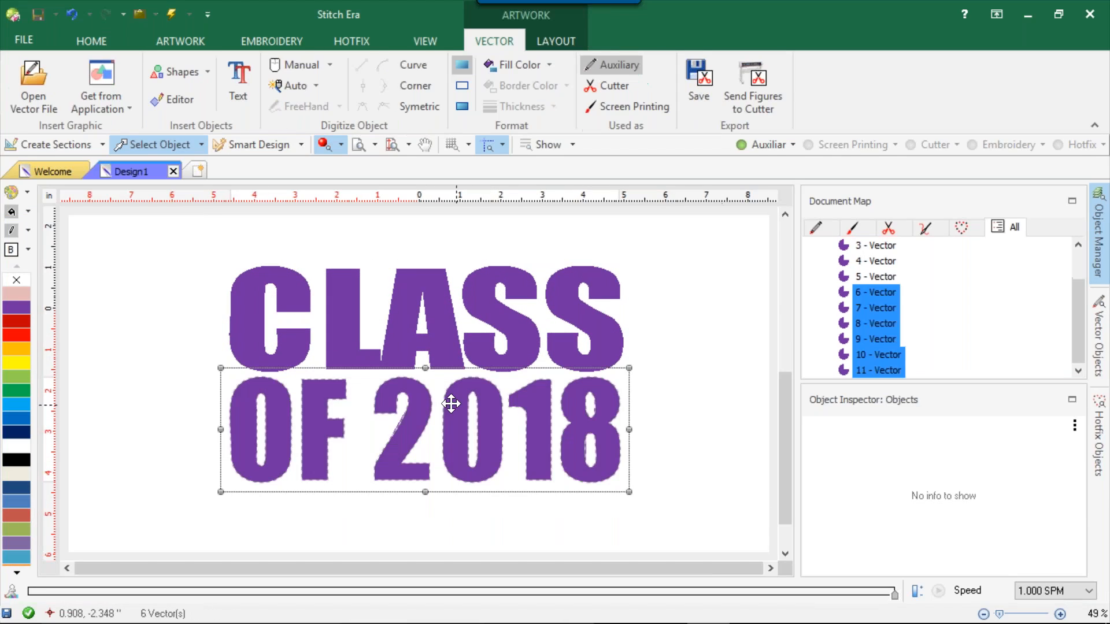
{"action": "scroll", "coordinate": [433, 412], "scroll_direction": "up", "scroll_amount": 1}
{"action": "left_click_drag", "start_coordinate": [438, 409], "coordinate": [443, 409]}
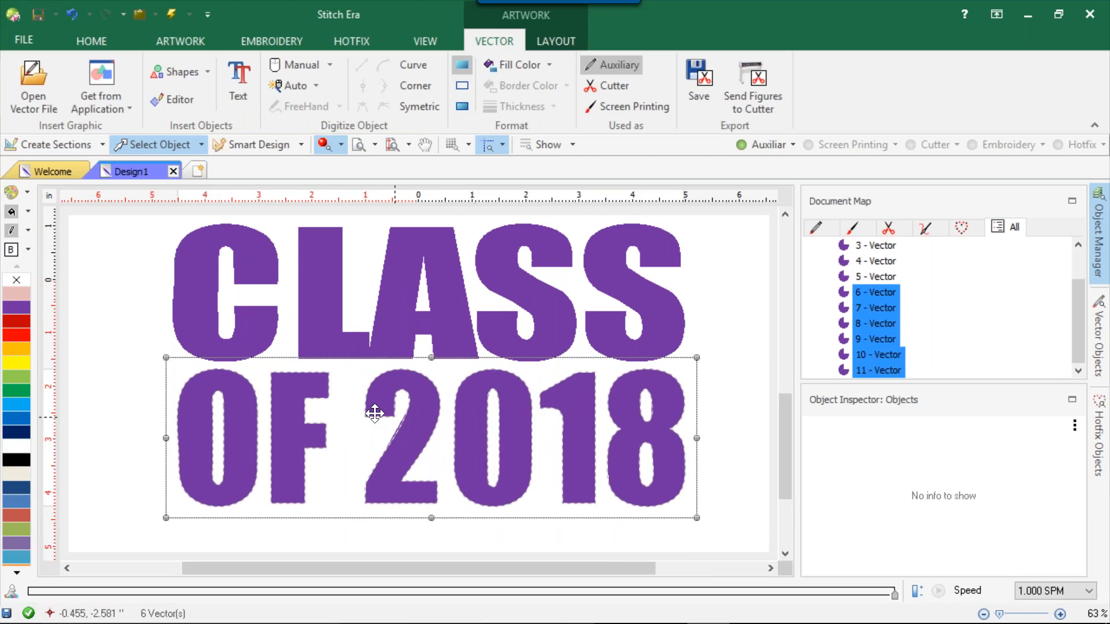
{"action": "left_click", "coordinate": [448, 365]}
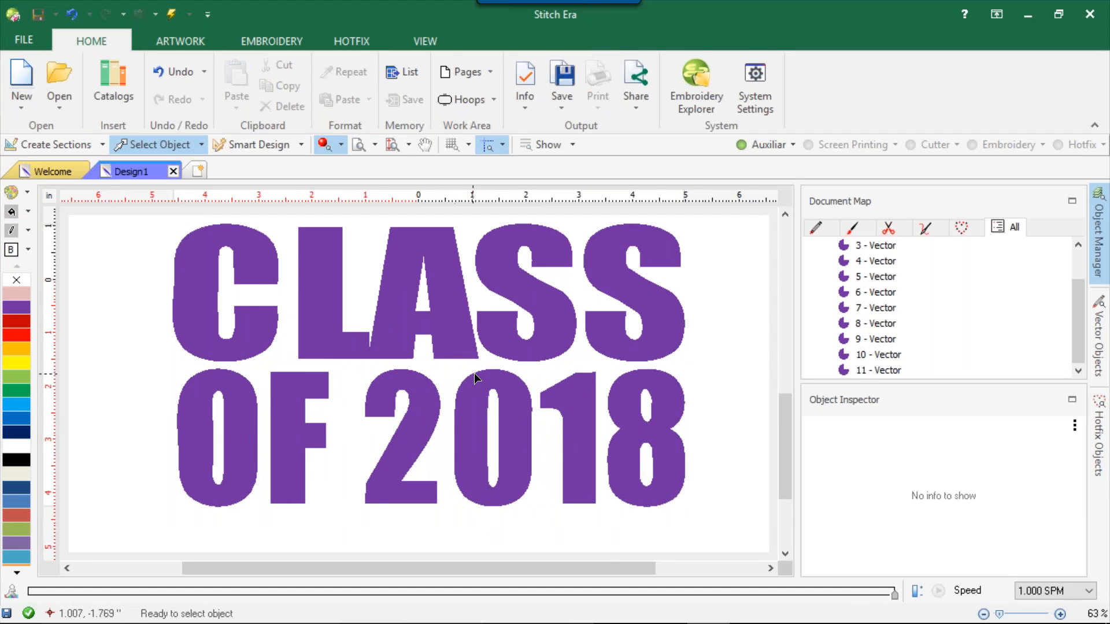
Scale all the CLASS OF 2018 letters proportionally to 9 inches wide and move them up near the centre of the page
{"action": "scroll", "coordinate": [456, 367], "scroll_direction": "down", "scroll_amount": 2}
{"action": "scroll", "coordinate": [465, 371], "scroll_direction": "down", "scroll_amount": 1}
{"action": "left_click_drag", "start_coordinate": [252, 318], "coordinate": [647, 562]}
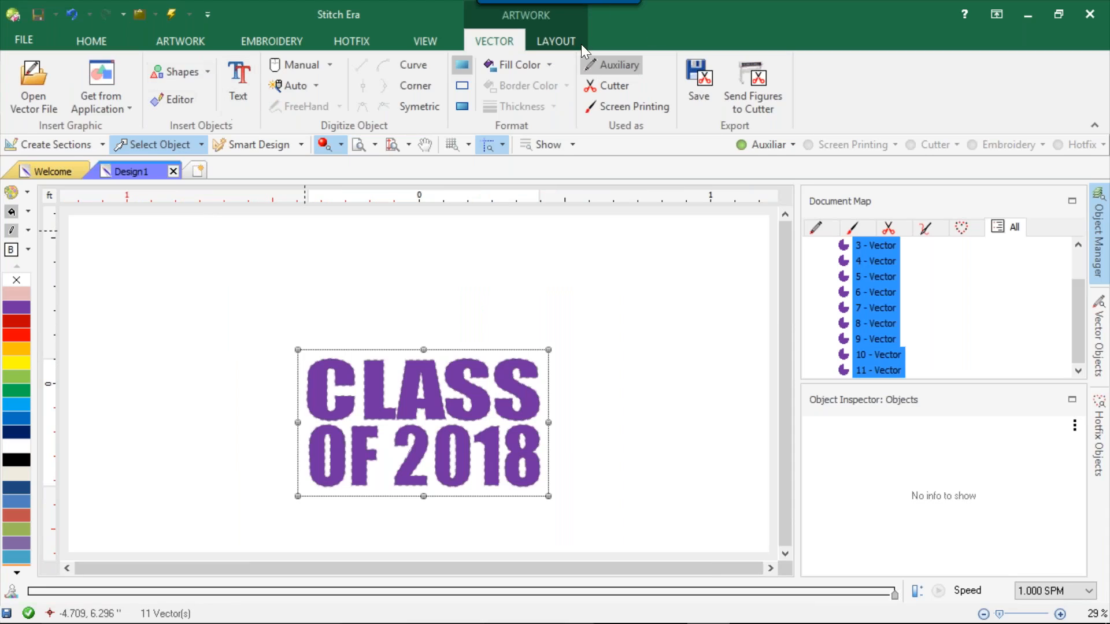
{"action": "left_click", "coordinate": [536, 47]}
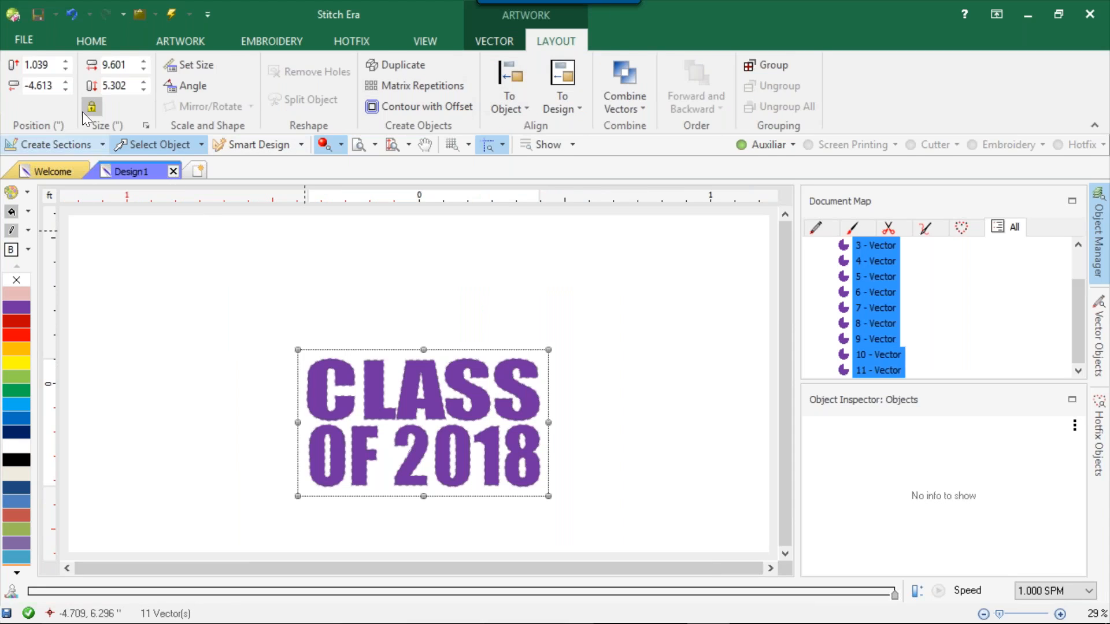
{"action": "left_click", "coordinate": [106, 66]}
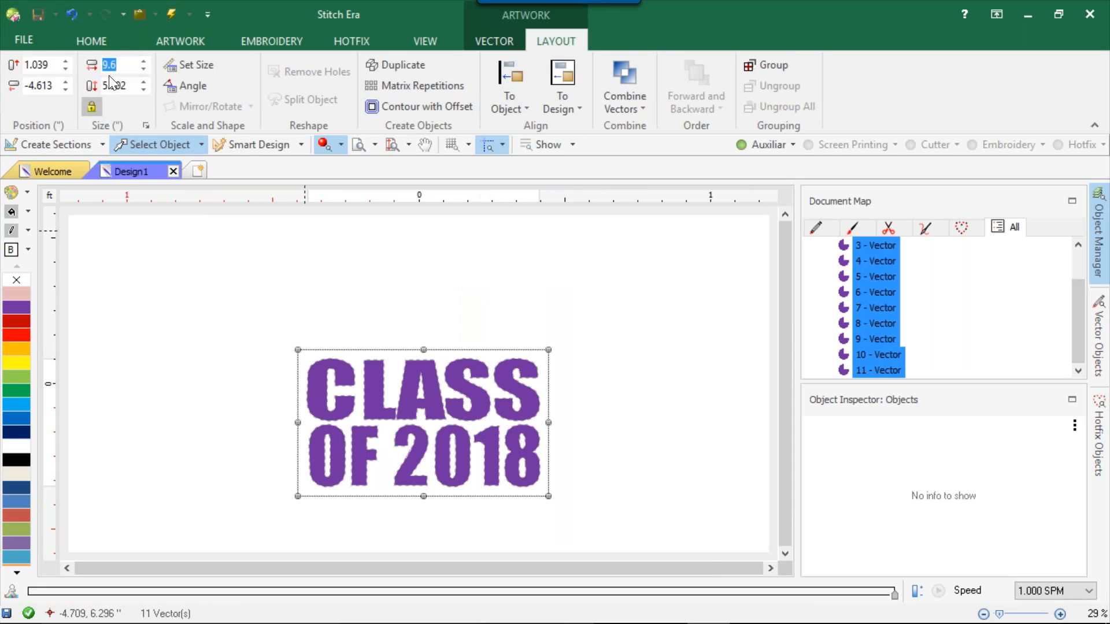
{"action": "type", "text": "9"}
{"action": "key", "text": "Return"}
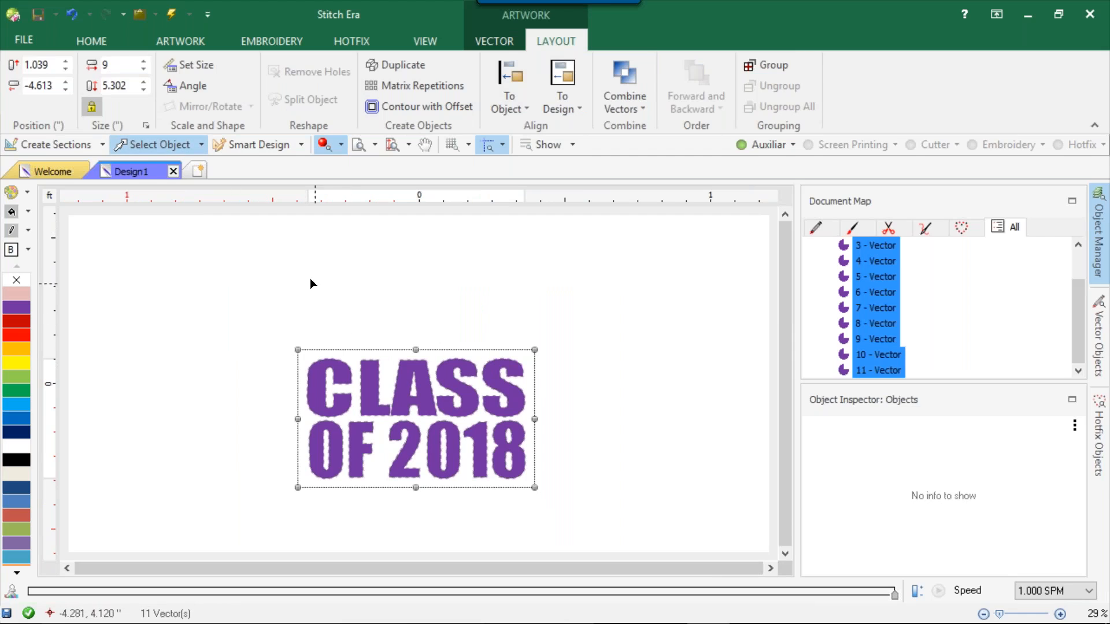
{"action": "left_click_drag", "start_coordinate": [405, 372], "coordinate": [429, 315]}
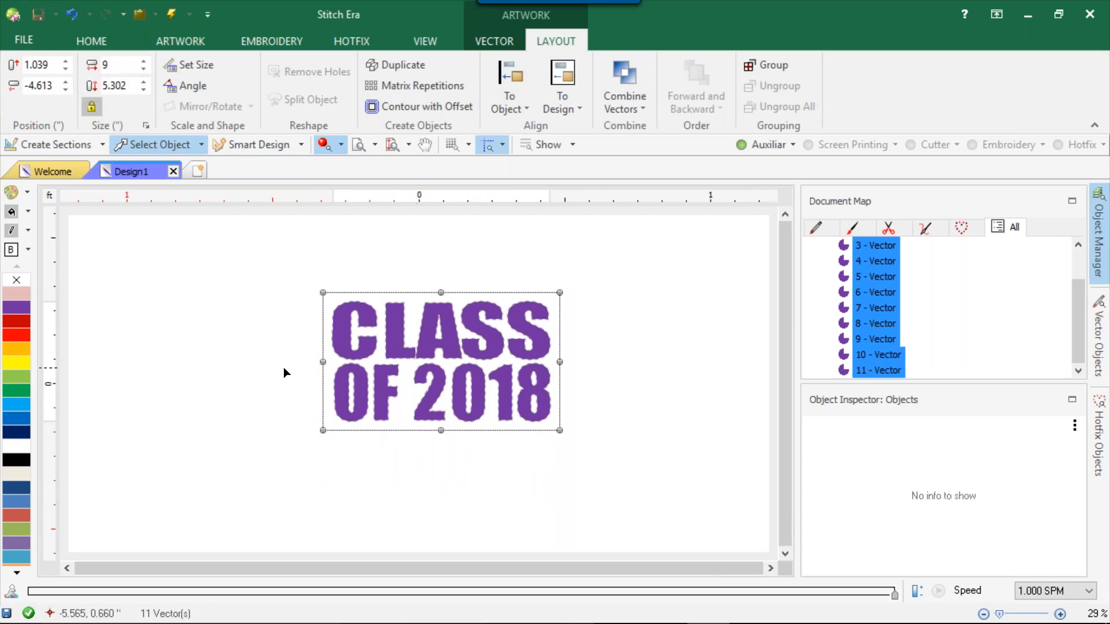
{"action": "left_click", "coordinate": [284, 372]}
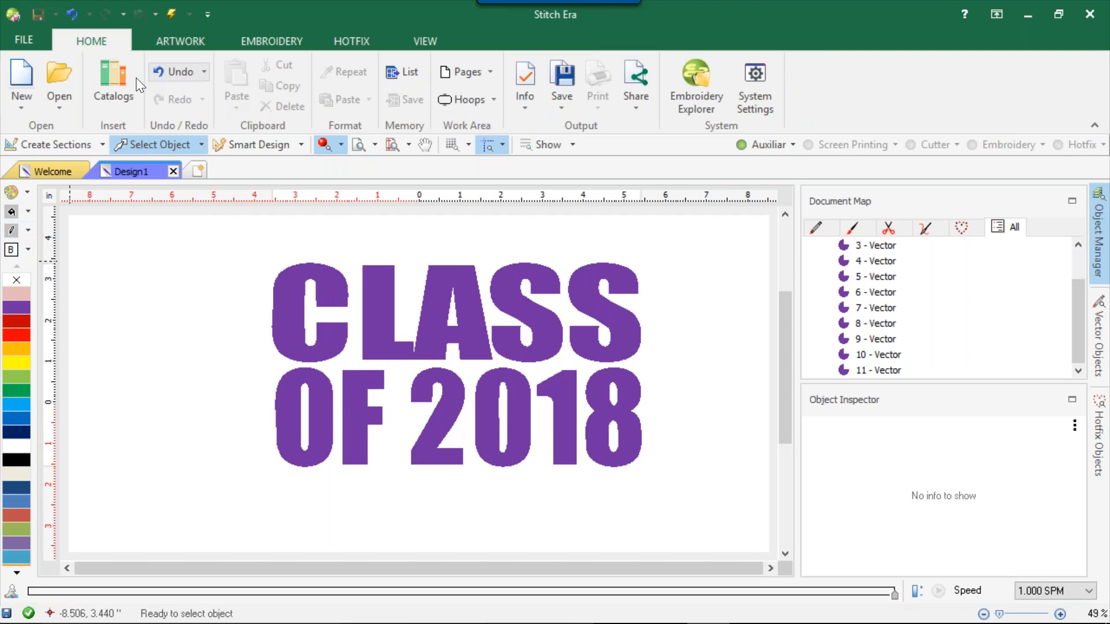
Insert the orange tiger-paw-print image from the Desktop catalog and place it to the left of the CLASS OF 2018 text
{"action": "left_click", "coordinate": [109, 87]}
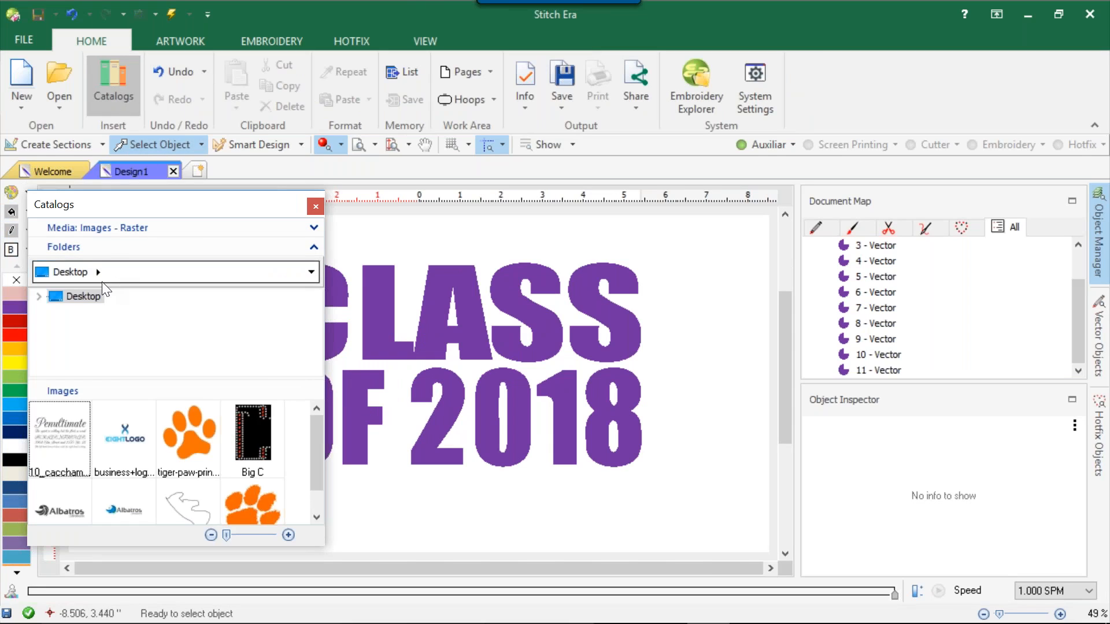
{"action": "scroll", "coordinate": [181, 407], "scroll_direction": "down", "scroll_amount": 1}
{"action": "left_click", "coordinate": [181, 407]}
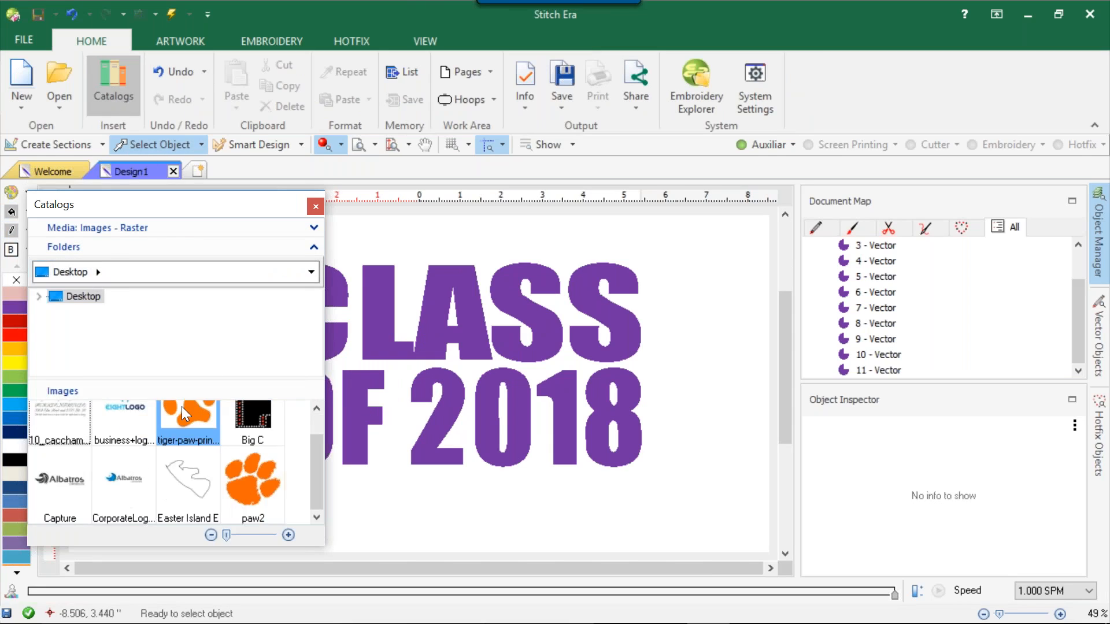
{"action": "scroll", "coordinate": [182, 418], "scroll_direction": "up", "scroll_amount": 1}
{"action": "left_click_drag", "start_coordinate": [185, 429], "coordinate": [513, 486]}
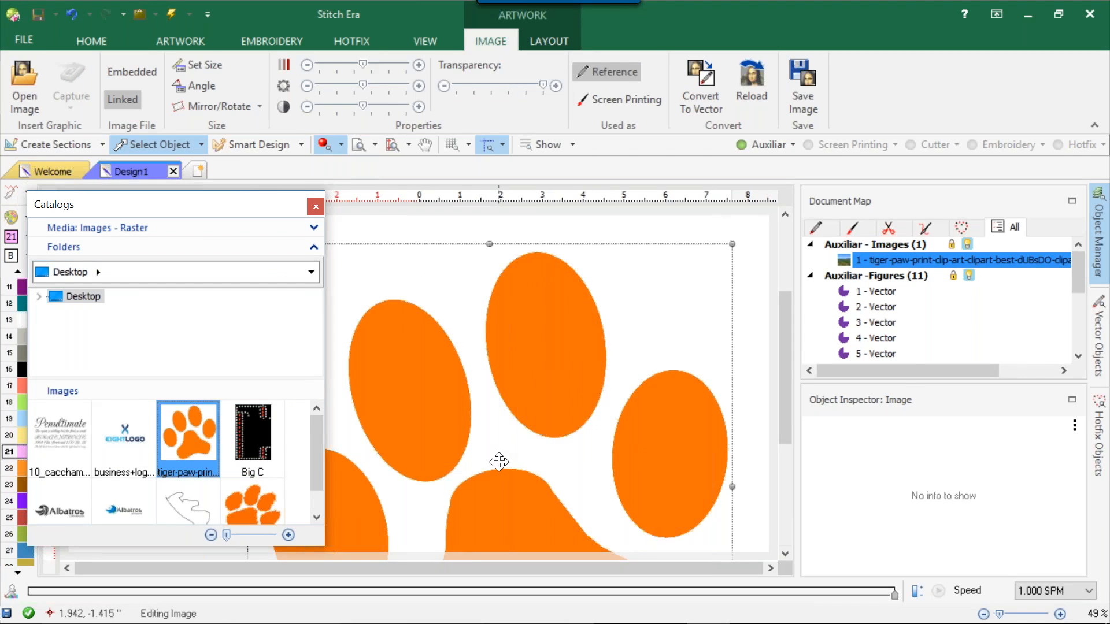
{"action": "left_click", "coordinate": [316, 206]}
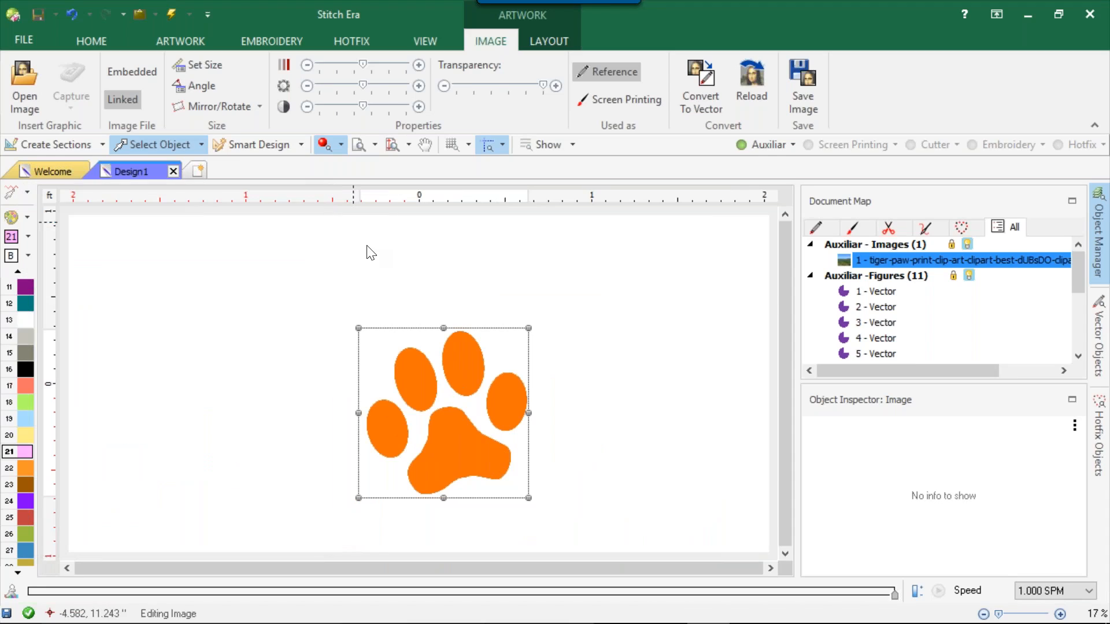
{"action": "left_click_drag", "start_coordinate": [441, 408], "coordinate": [176, 331]}
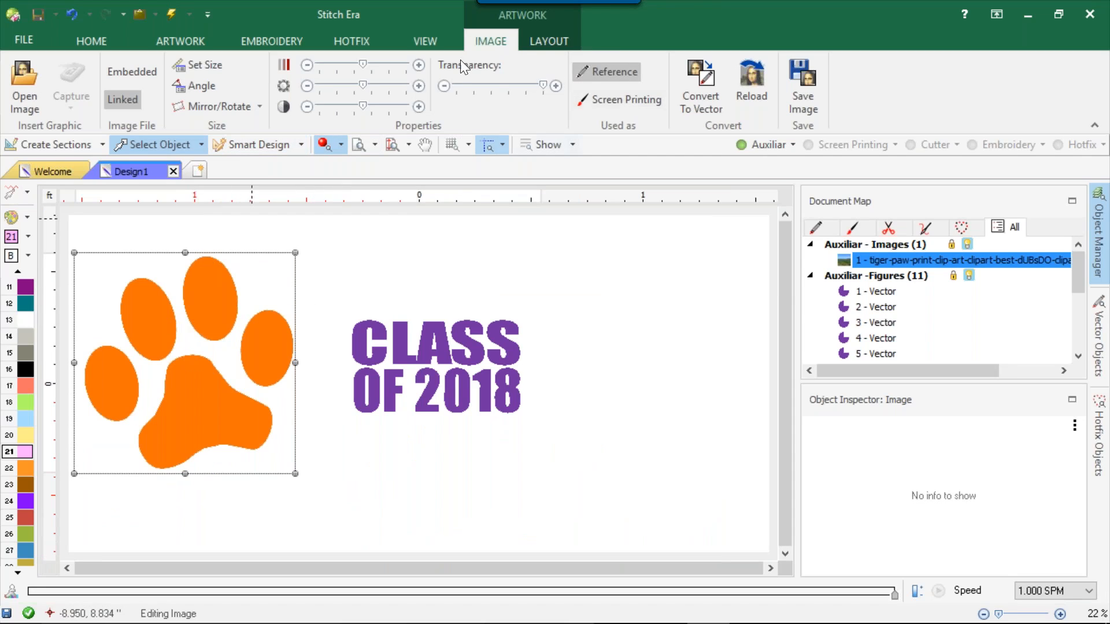
Apply Color Reduction to the paw image with a limit of 2 colors, and return the filtered image to the design
{"action": "left_click", "coordinate": [558, 35]}
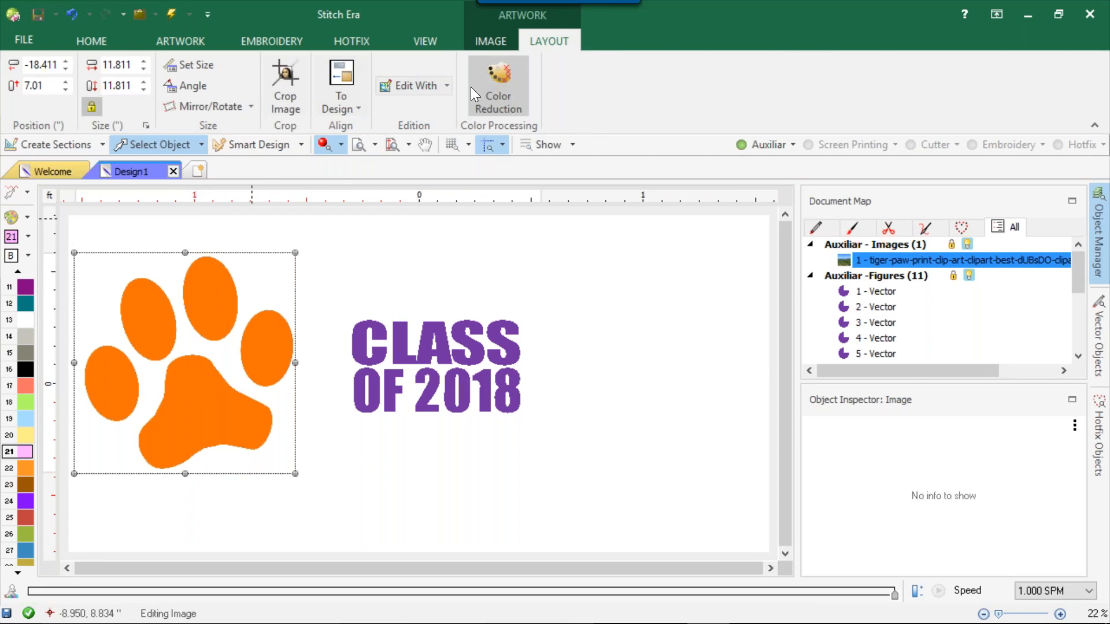
{"action": "left_click", "coordinate": [490, 82]}
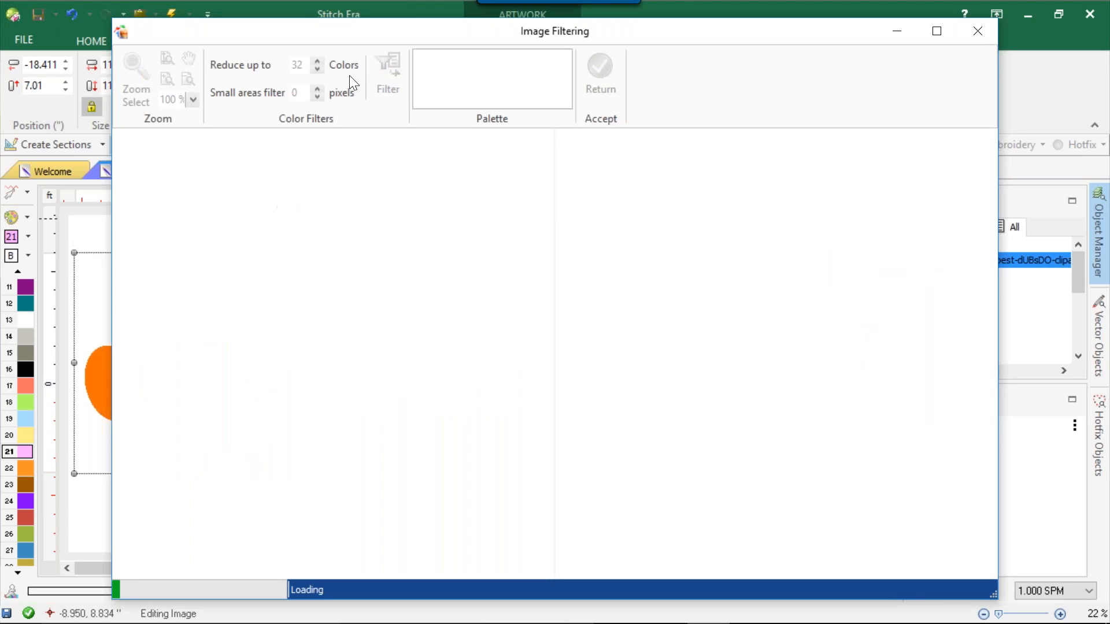
{"action": "left_click", "coordinate": [383, 72]}
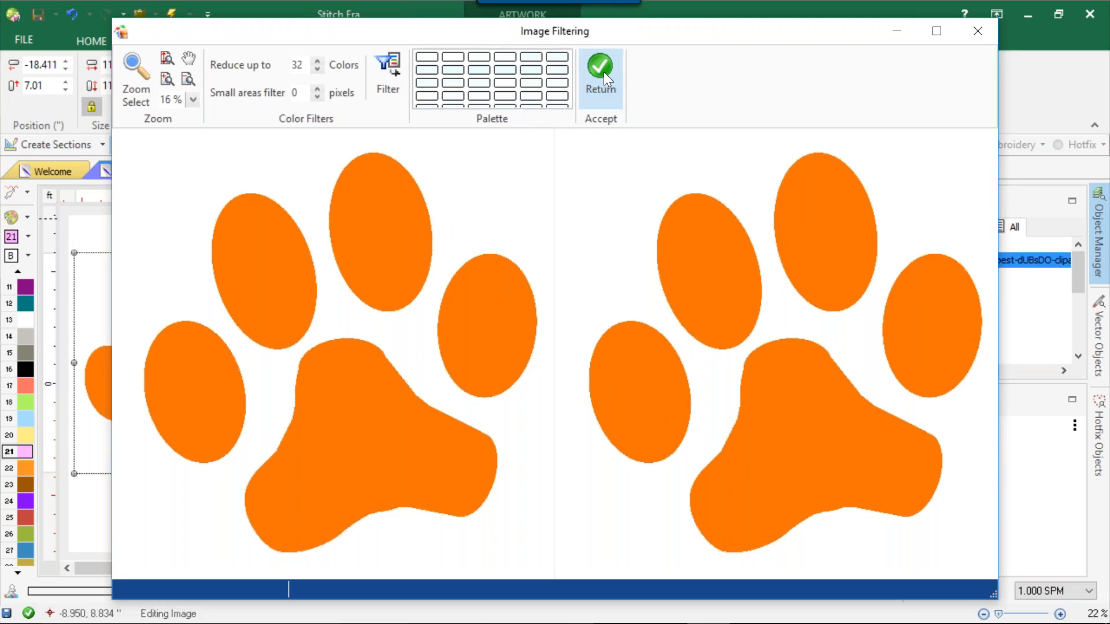
{"action": "double_click", "coordinate": [297, 65]}
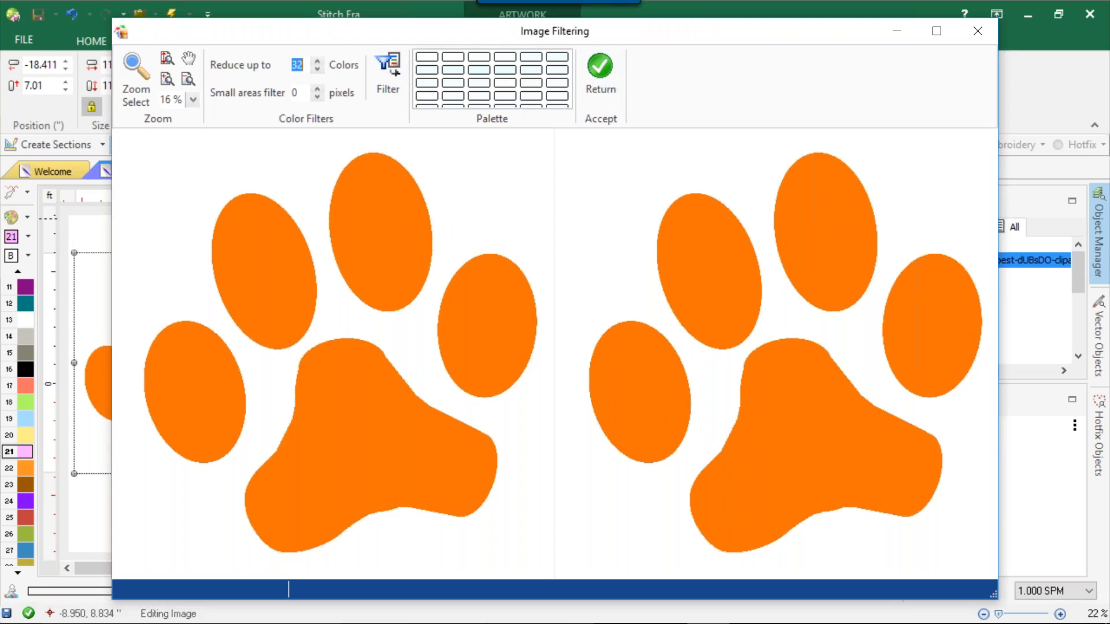
{"action": "key", "text": "Return"}
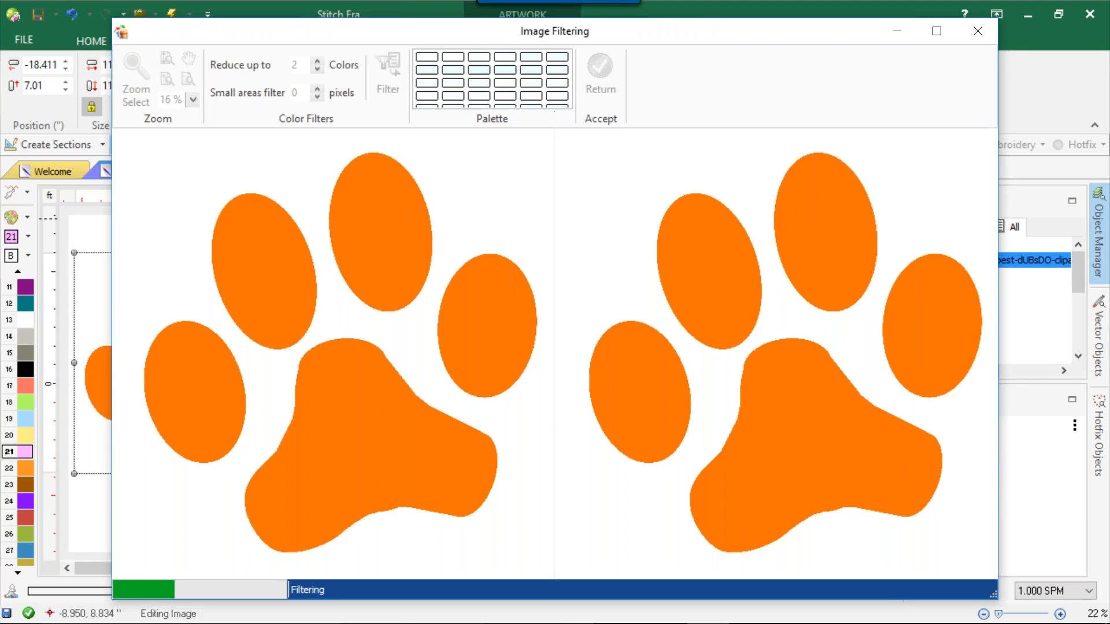
{"action": "left_click", "coordinate": [606, 79]}
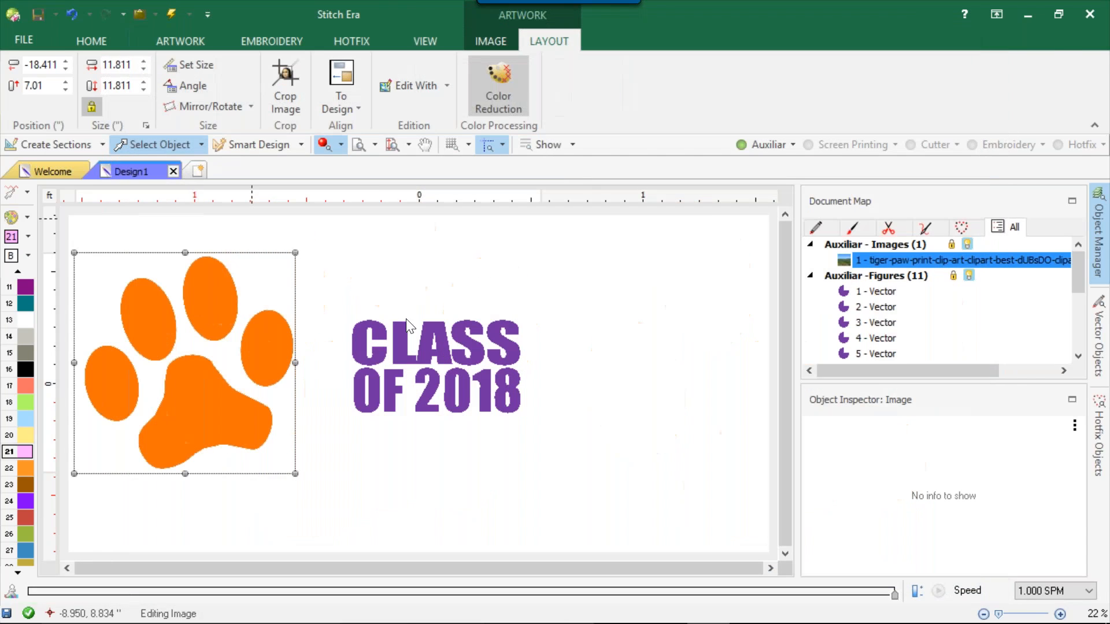
Try to convert the paw image to vectors with a color reduction of 2, and delete the image from the design
{"action": "right_click", "coordinate": [233, 331]}
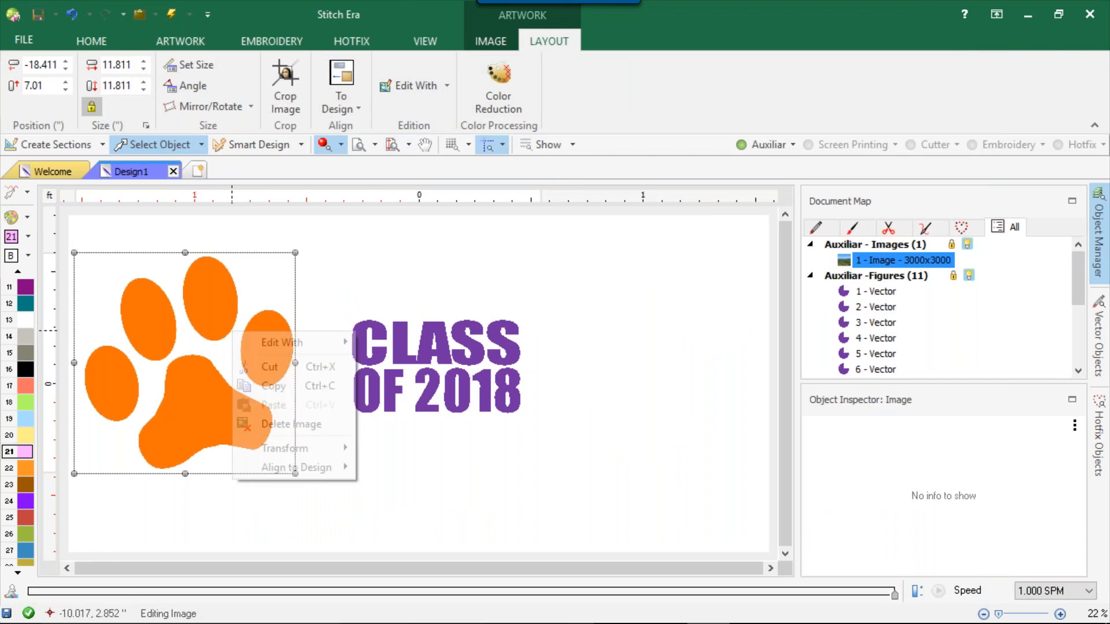
{"action": "left_click", "coordinate": [508, 283]}
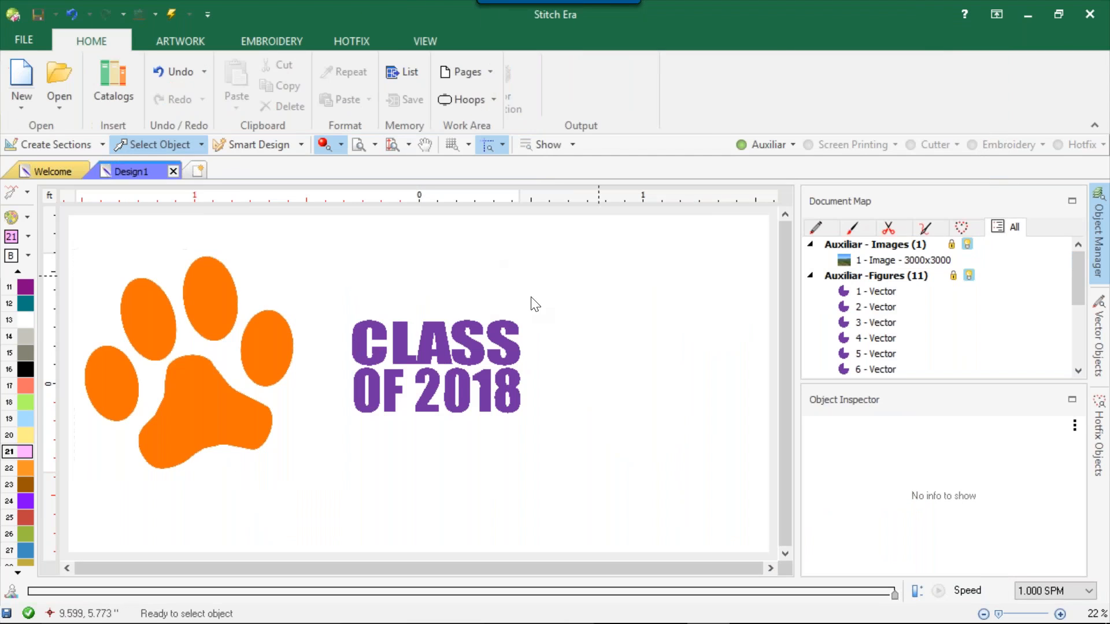
{"action": "left_click", "coordinate": [230, 307]}
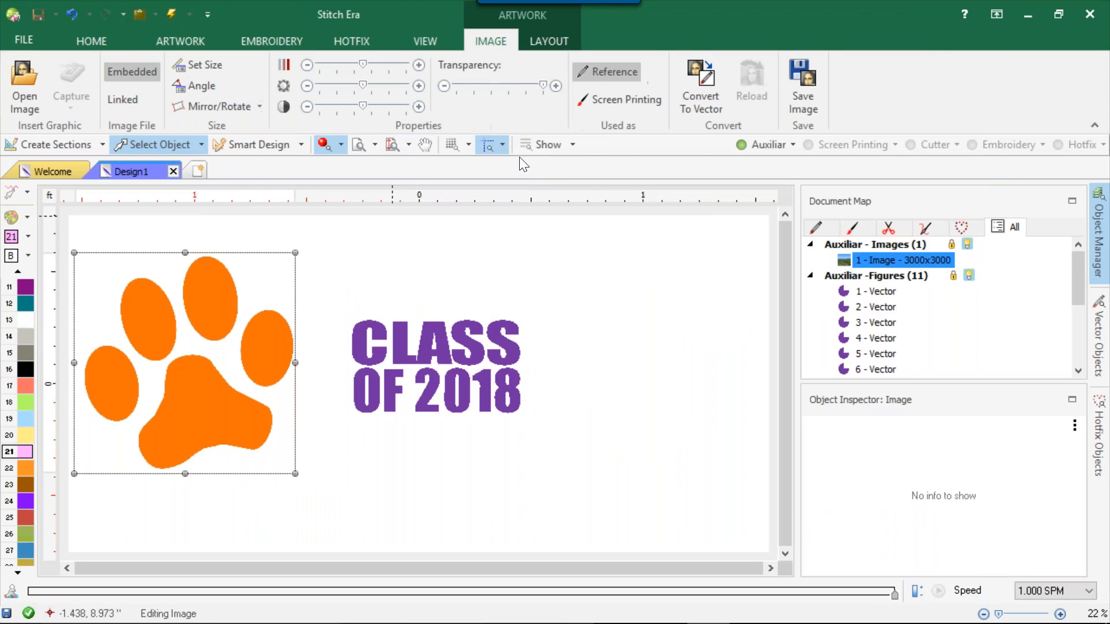
{"action": "left_click", "coordinate": [704, 84]}
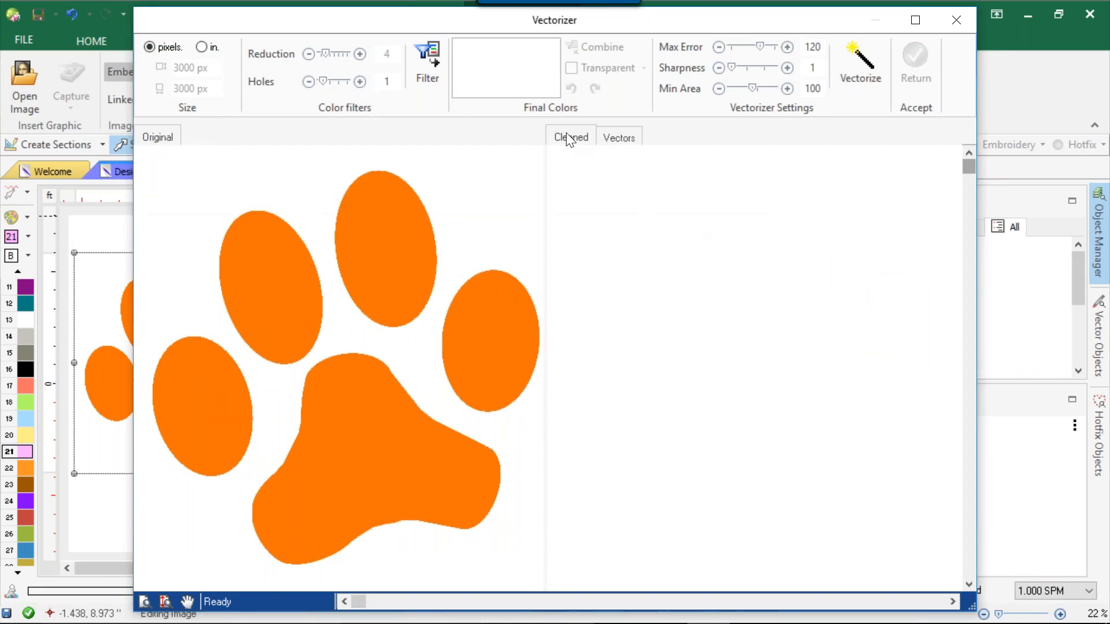
{"action": "left_click_drag", "start_coordinate": [327, 53], "coordinate": [314, 53]}
{"action": "left_click", "coordinate": [411, 70]}
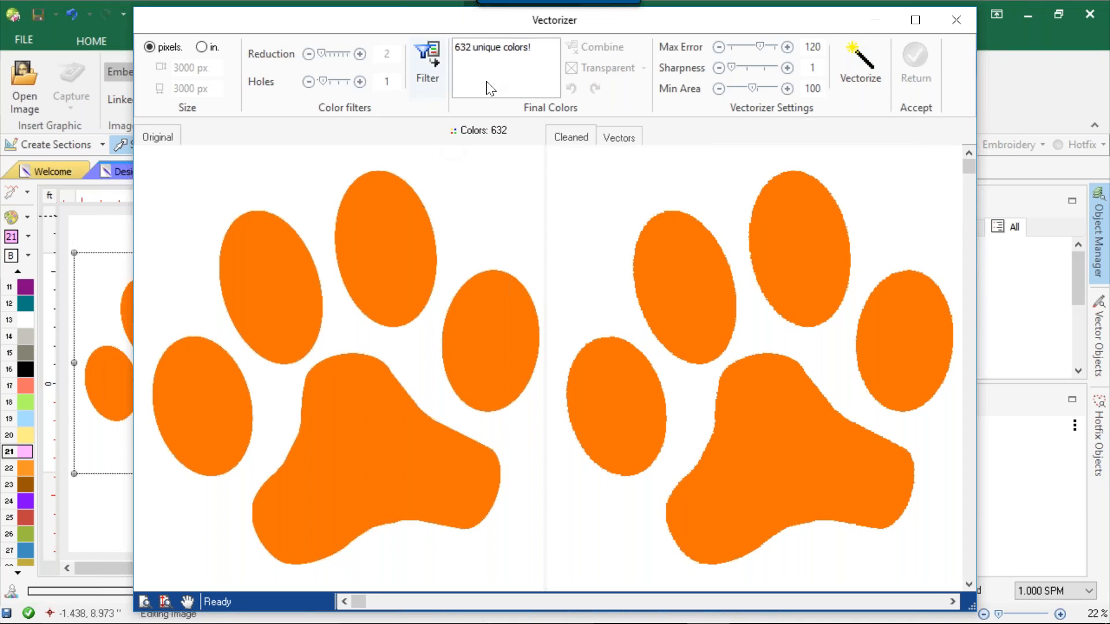
{"action": "left_click", "coordinate": [869, 56]}
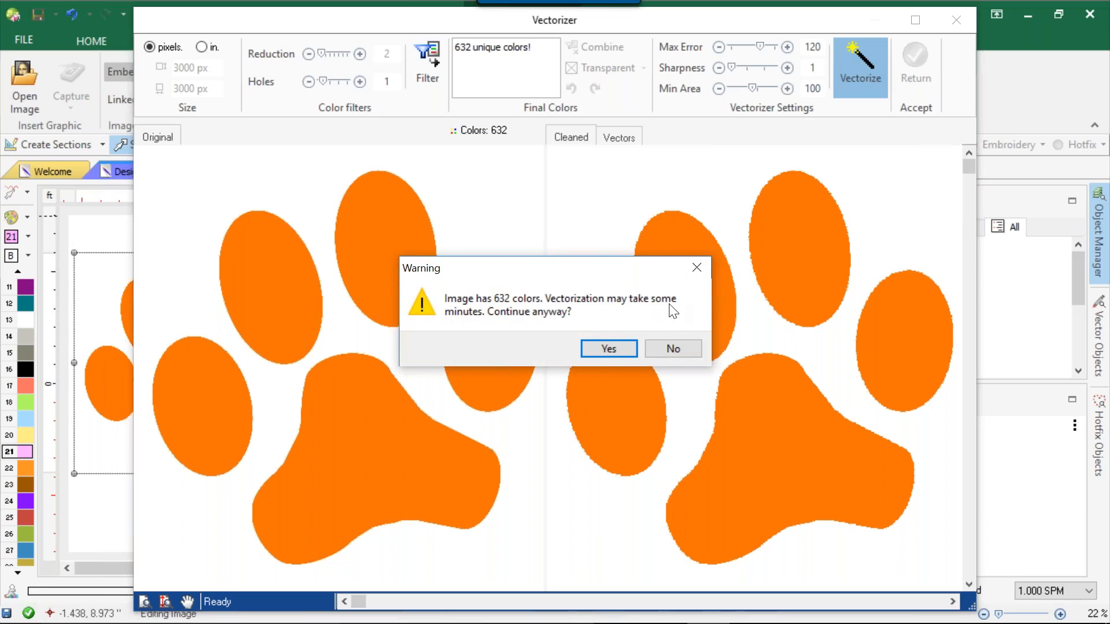
{"action": "left_click", "coordinate": [660, 349]}
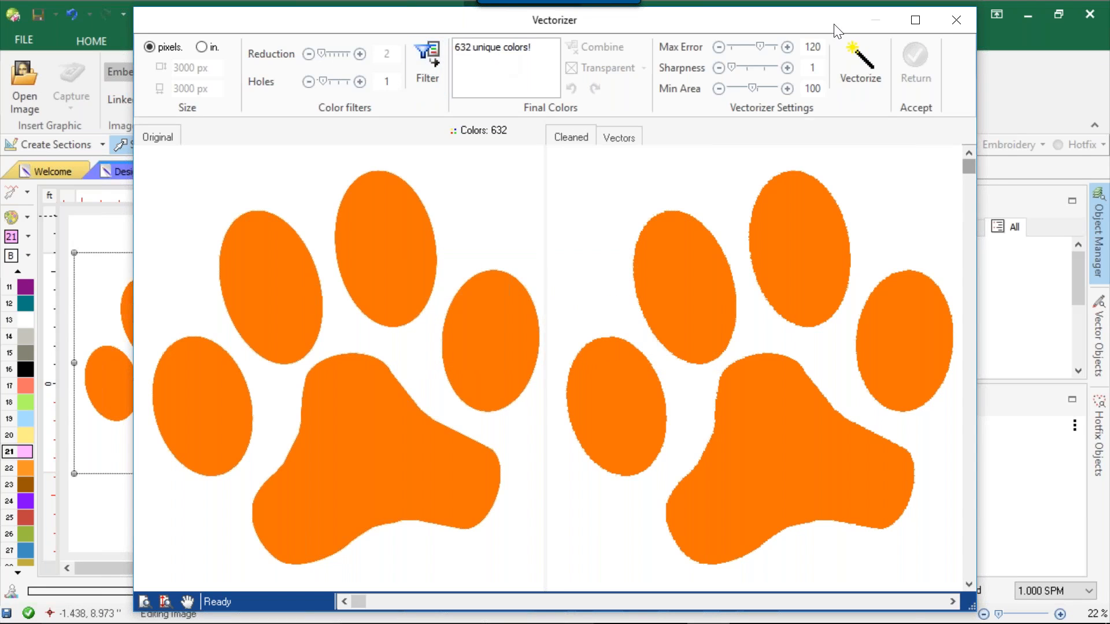
{"action": "left_click", "coordinate": [957, 16]}
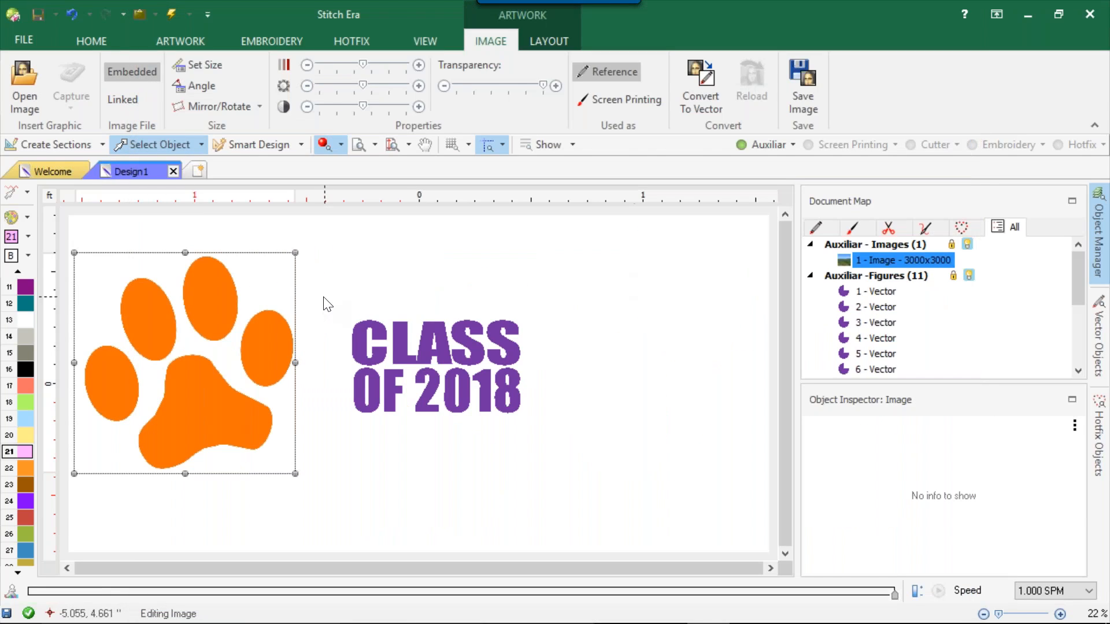
{"action": "key", "text": "Delete"}
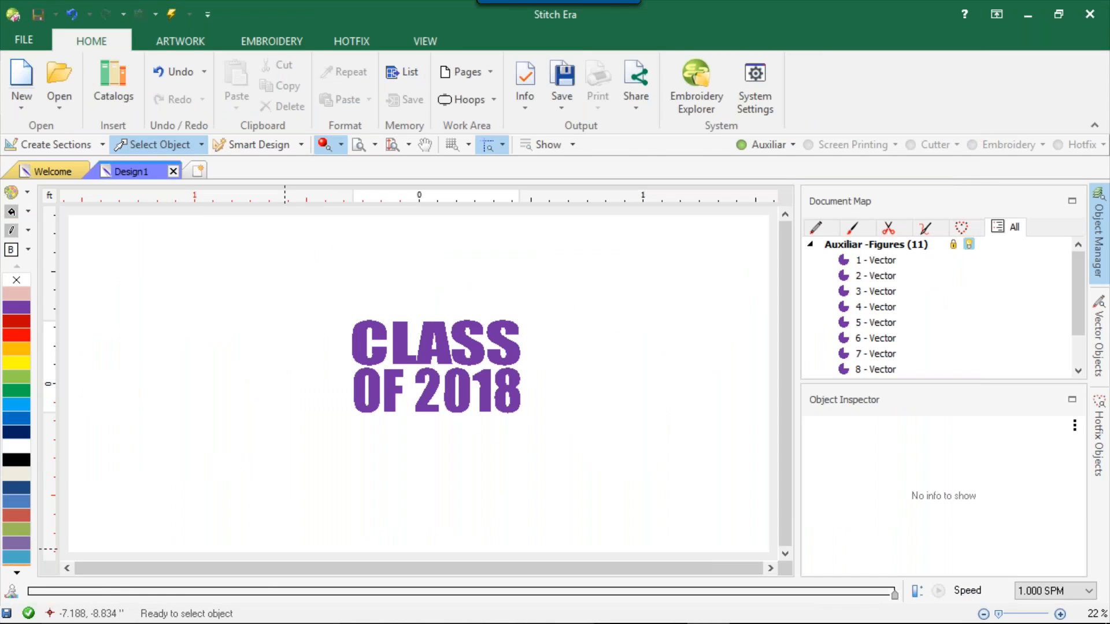
Switch to Chrome and search Google Images for "Paw Print Black and White"
{"action": "left_click", "coordinate": [621, 607]}
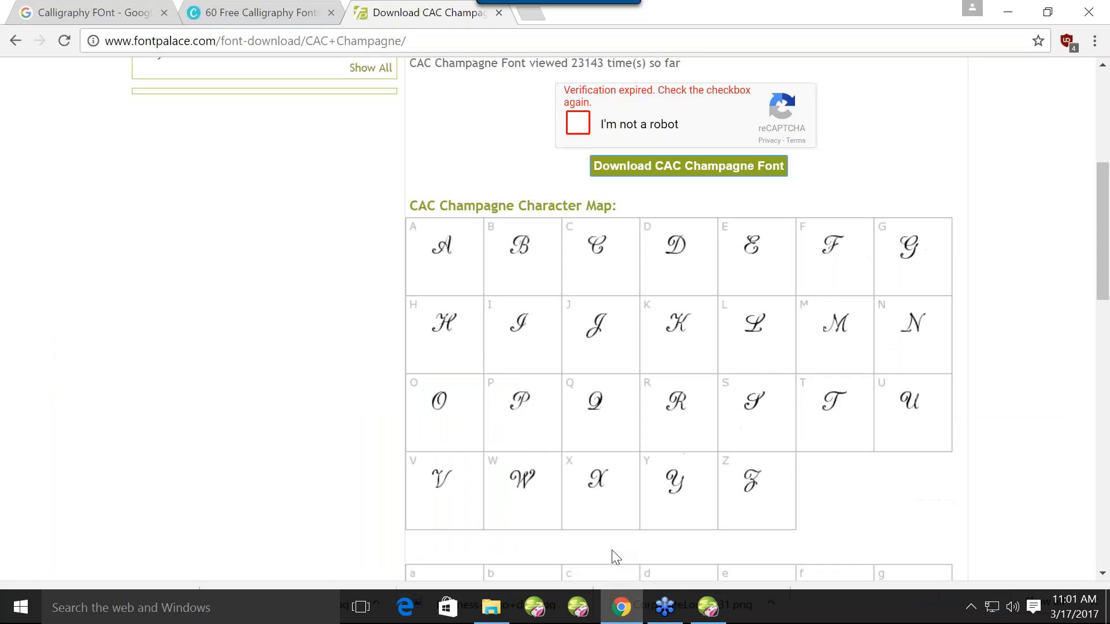
{"action": "left_click", "coordinate": [427, 45]}
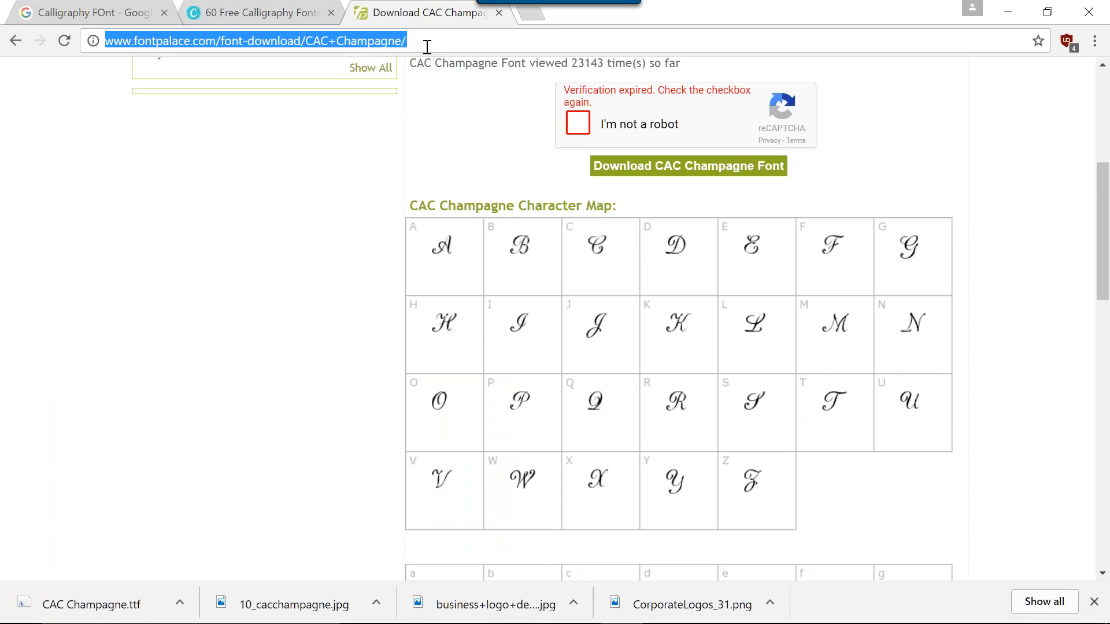
{"action": "type", "text": "Paw Print"}
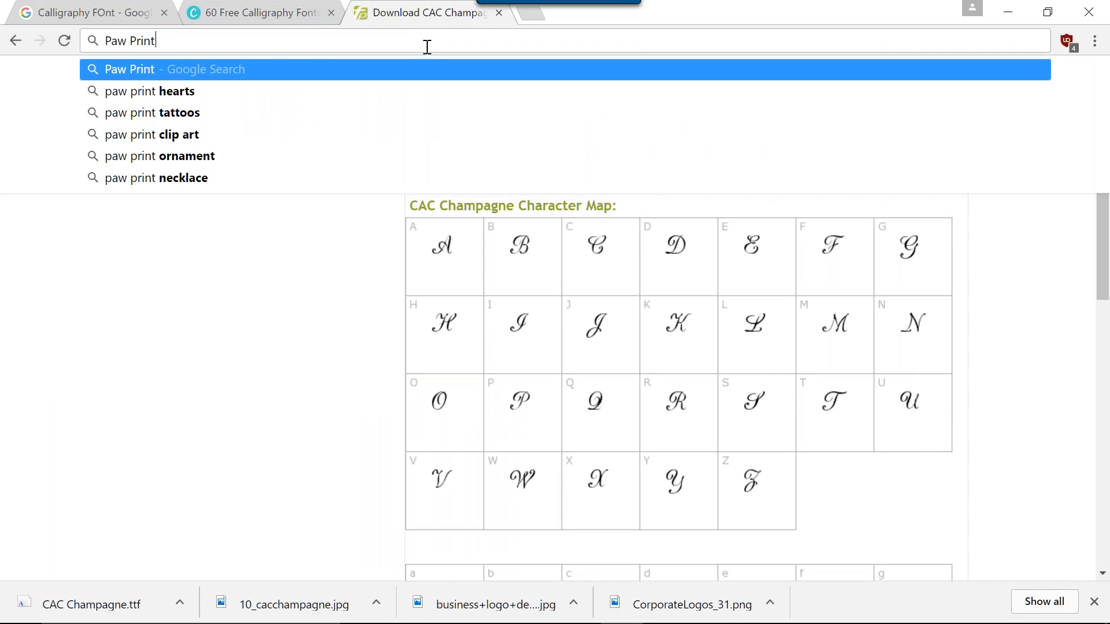
{"action": "type", "text": " Black and"}
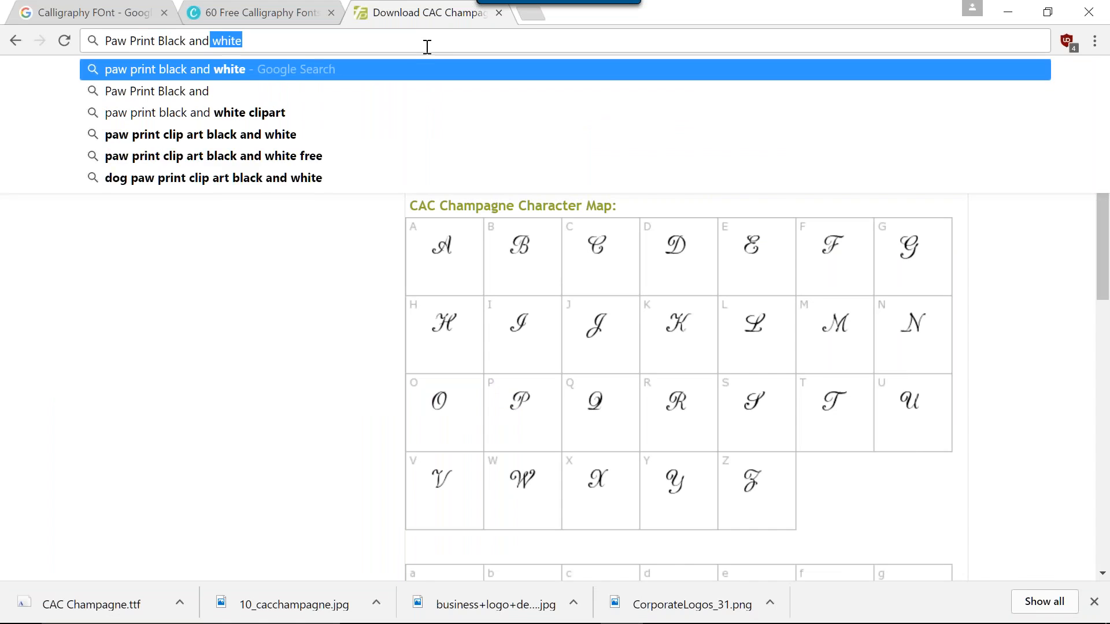
{"action": "type", "text": " White"}
{"action": "key", "text": "Return"}
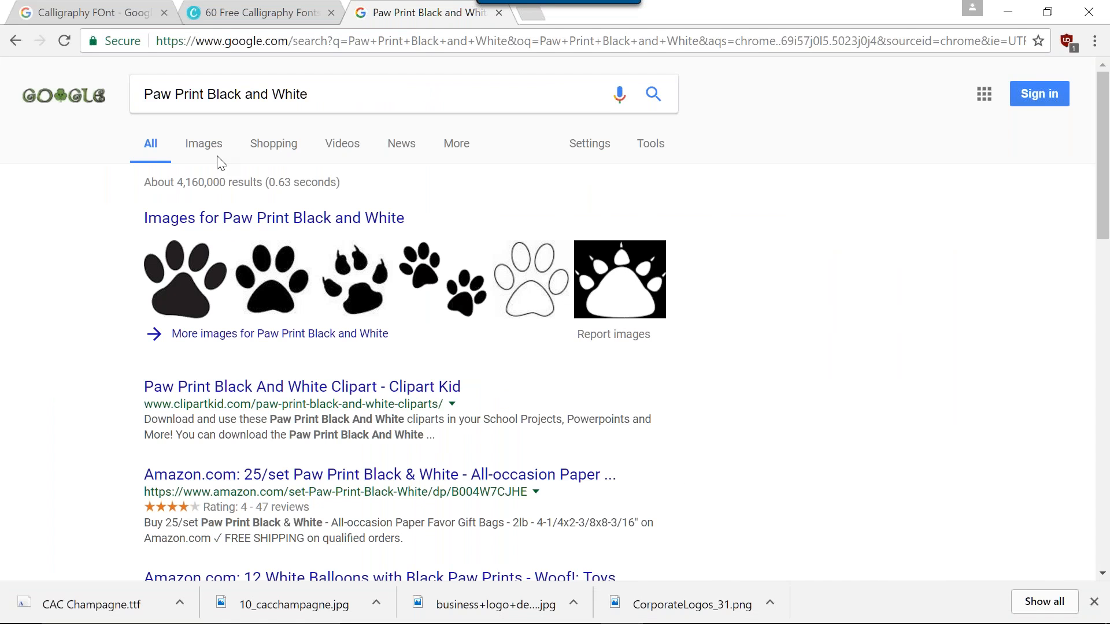
{"action": "left_click", "coordinate": [213, 155]}
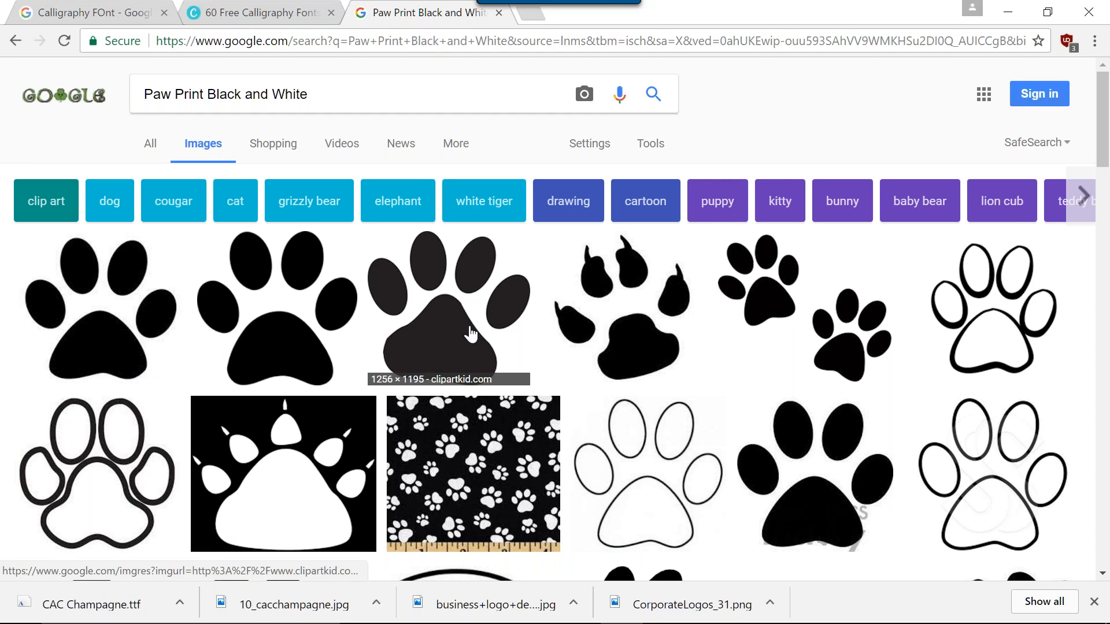
Save the solid black Clipart Kid paw print to the Desktop as the JPEG image paw-prints-black-jpg-format-CtIhWr-clipart
{"action": "left_click", "coordinate": [469, 334]}
{"action": "right_click", "coordinate": [357, 88]}
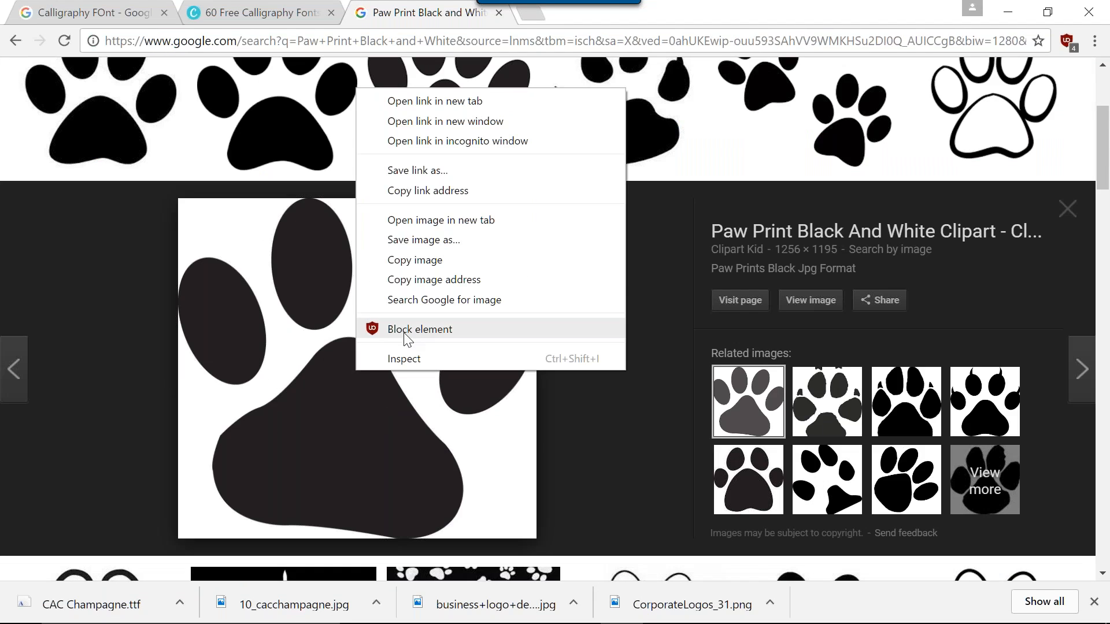
{"action": "left_click", "coordinate": [441, 240]}
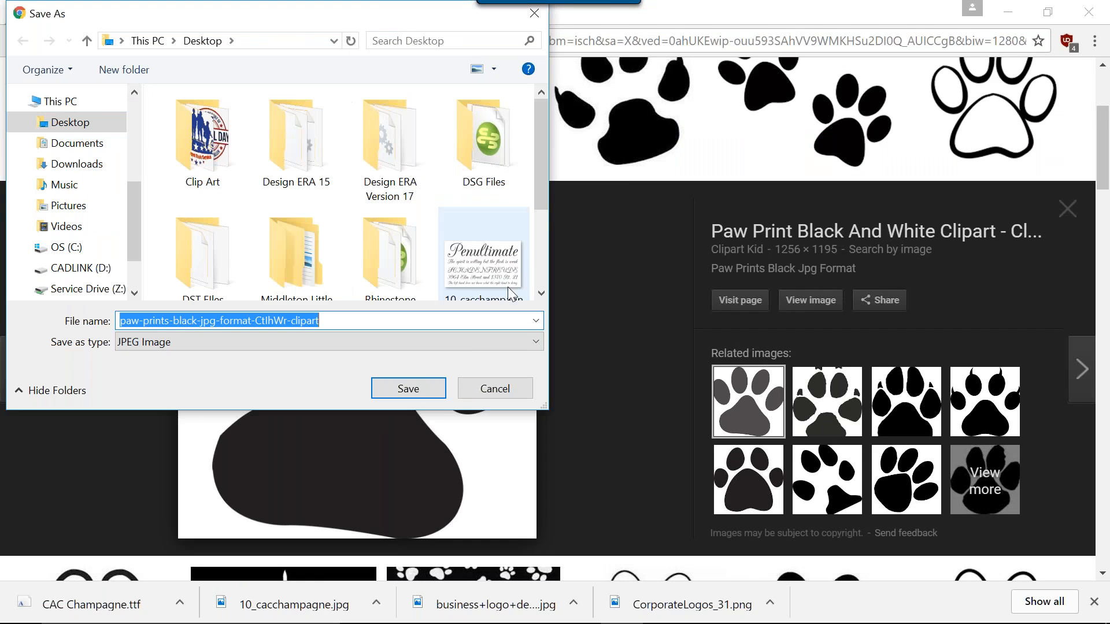
{"action": "left_click", "coordinate": [423, 384]}
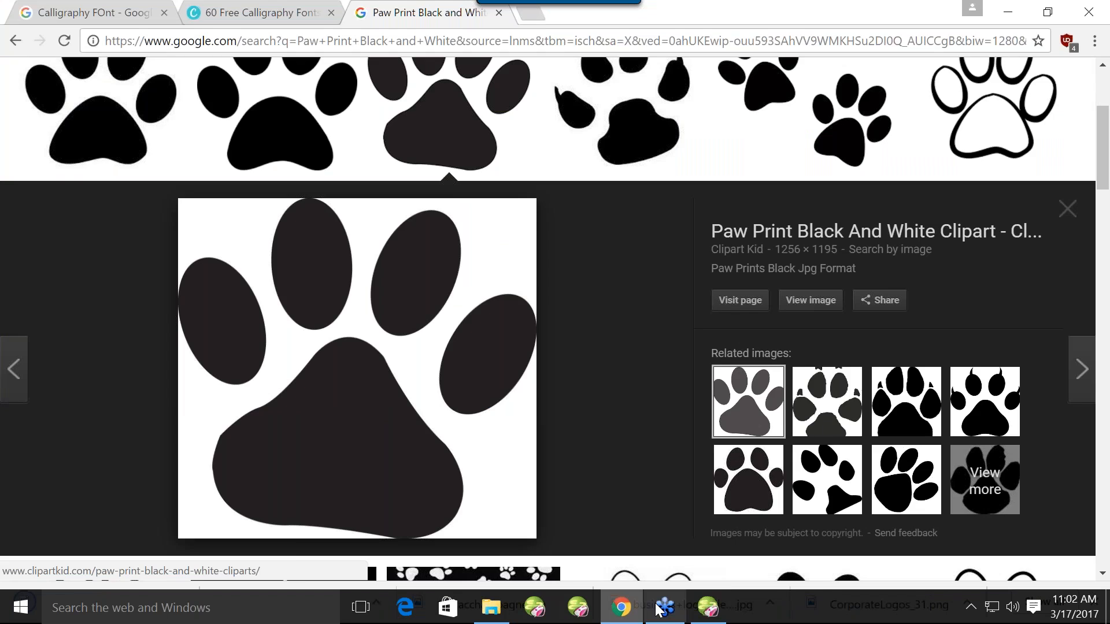
Switch back to Stitch Era and insert the black paw print from the Desktop catalog to the right of the CLASS OF 2018 text
{"action": "left_click", "coordinate": [708, 607]}
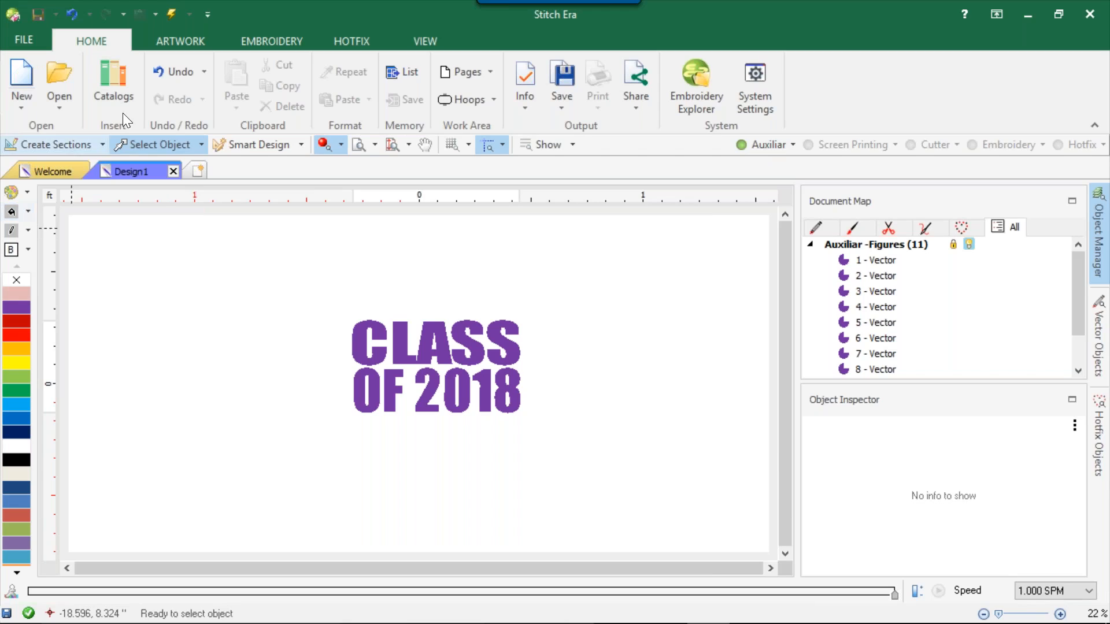
{"action": "left_click", "coordinate": [116, 67]}
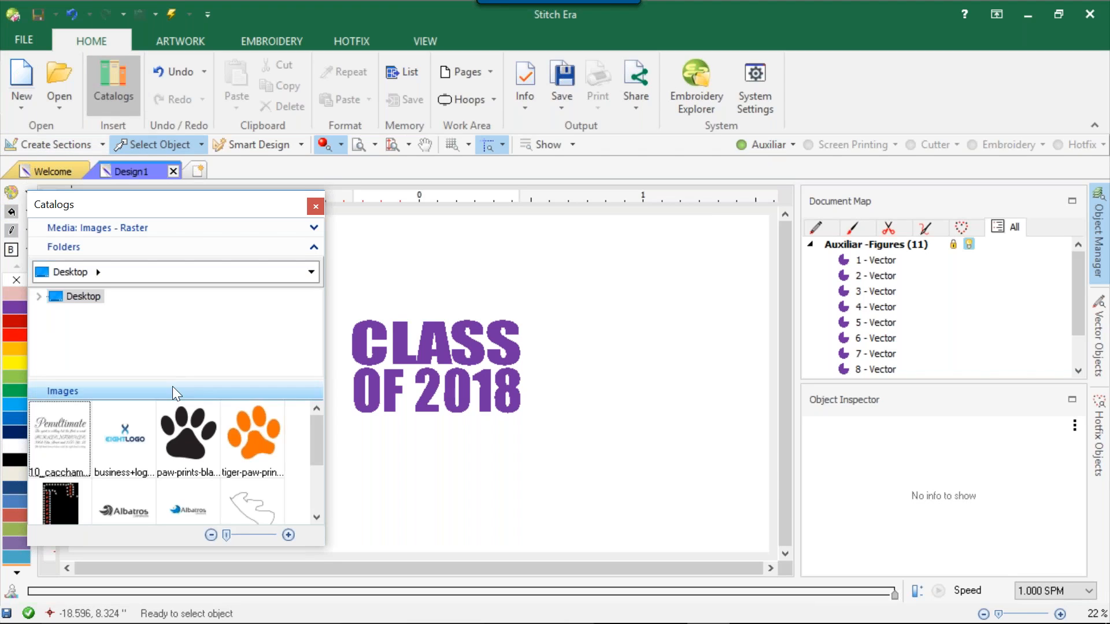
{"action": "left_click_drag", "start_coordinate": [185, 434], "coordinate": [633, 354]}
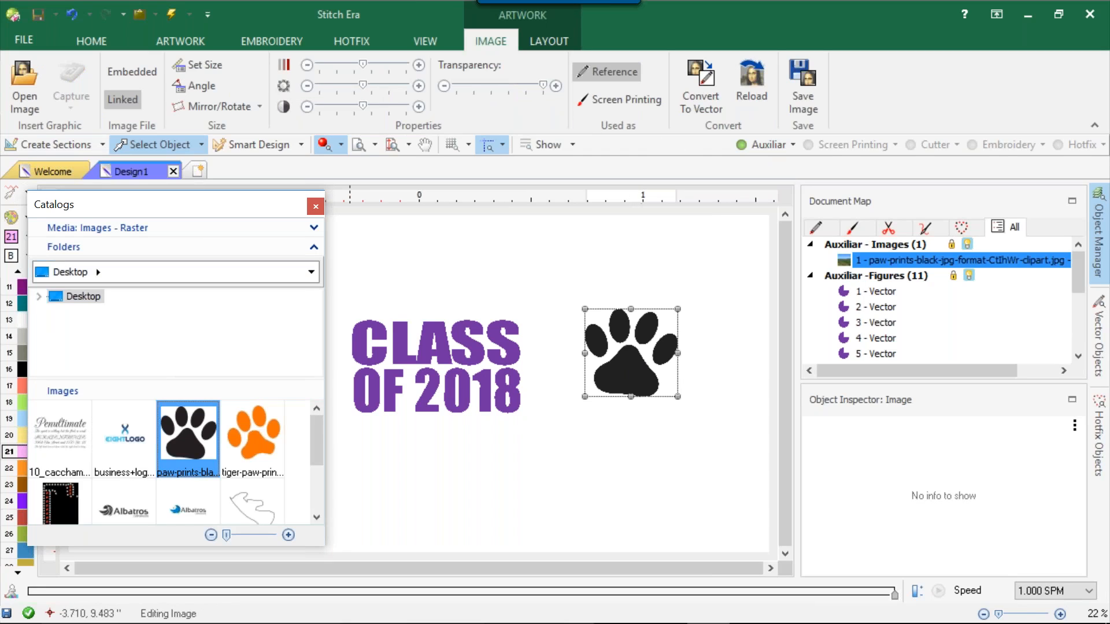
{"action": "left_click", "coordinate": [315, 207]}
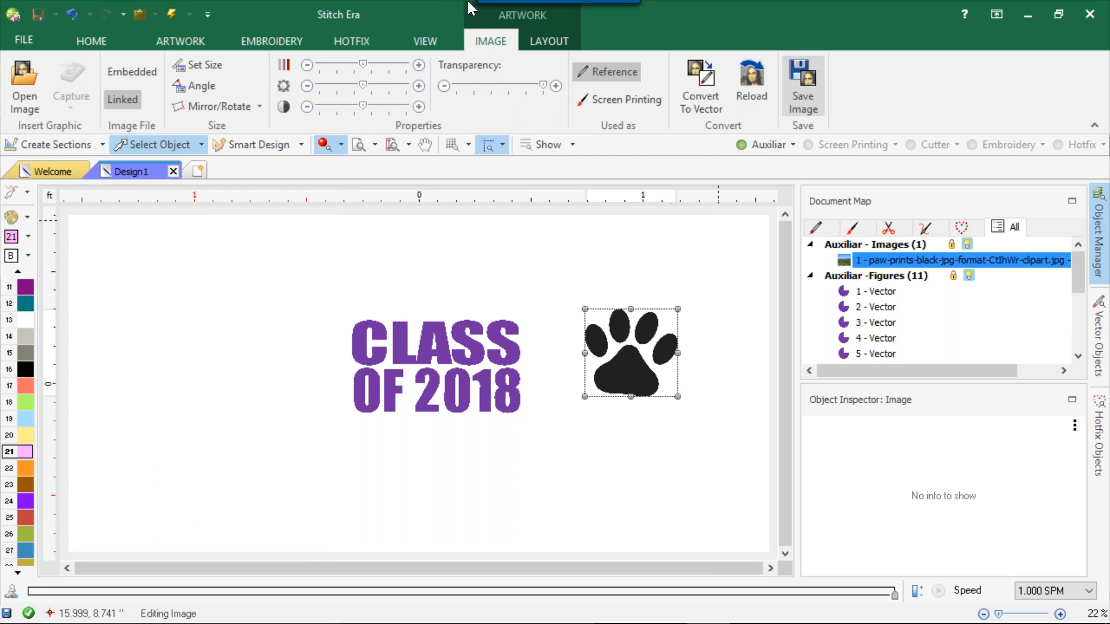
Apply Color Reduction to the black paw image with a limit of 2 colors, and return the filtered image to the design
{"action": "left_click", "coordinate": [540, 31]}
{"action": "left_click", "coordinate": [484, 92]}
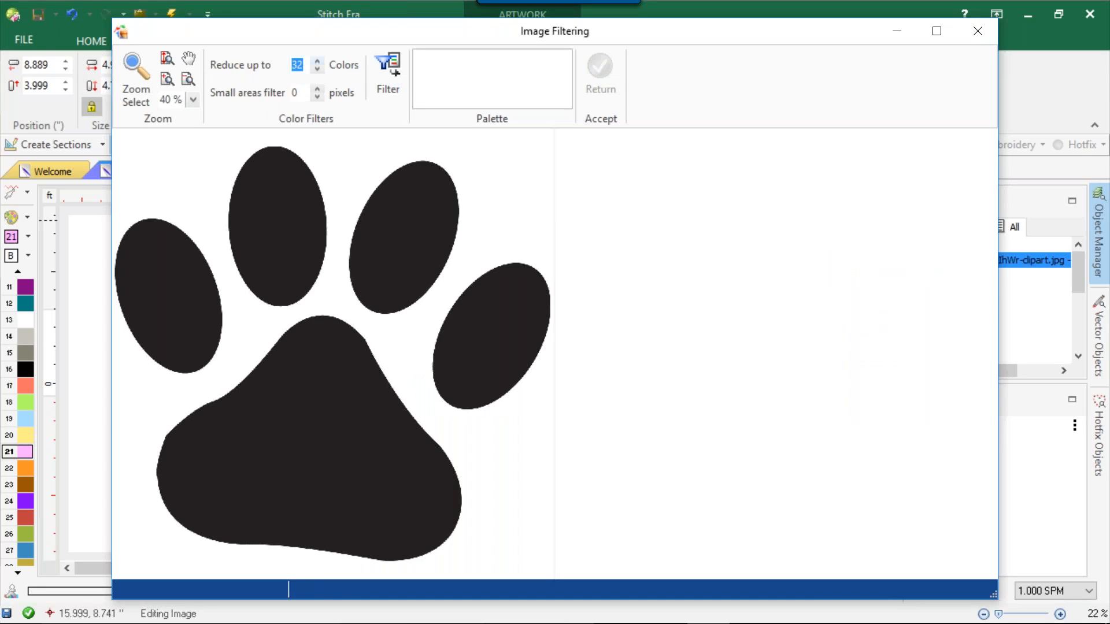
{"action": "type", "text": "2"}
{"action": "key", "text": "Return"}
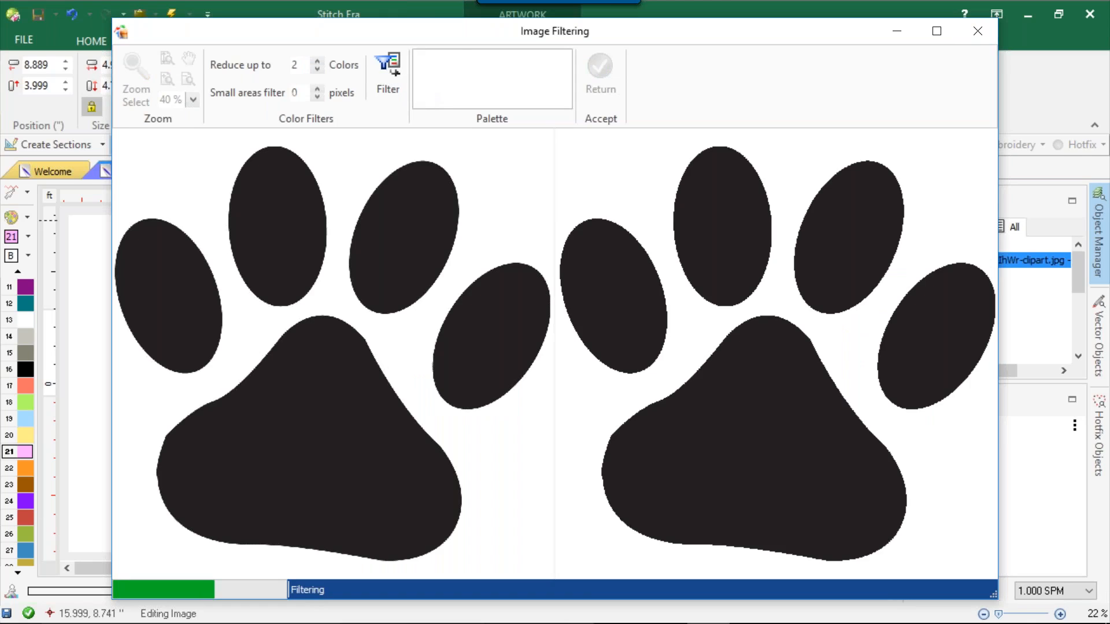
{"action": "left_click", "coordinate": [601, 67]}
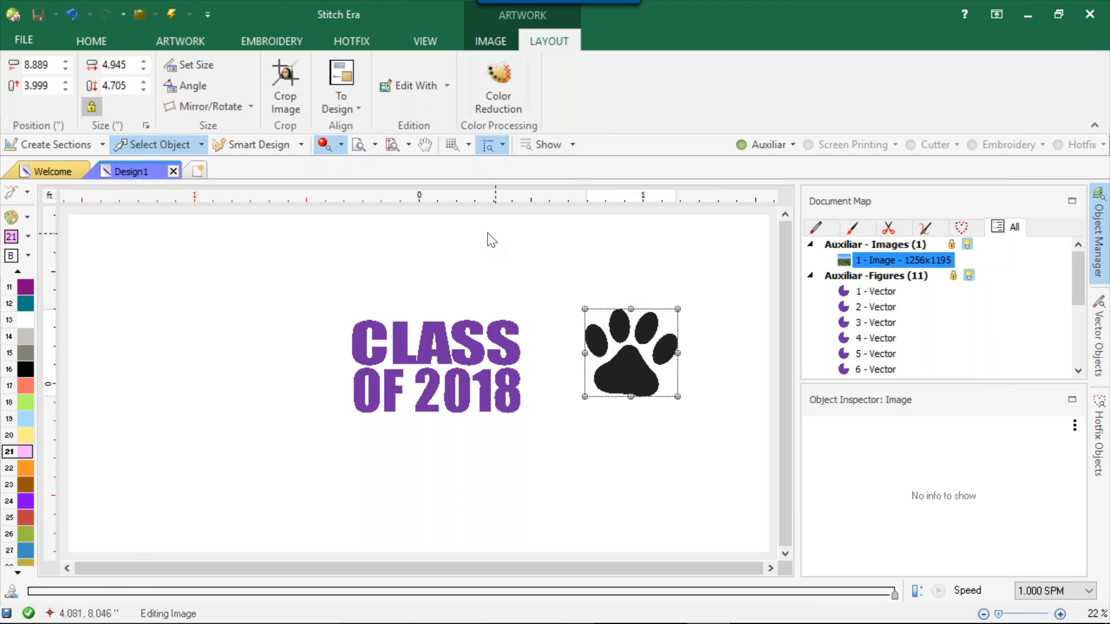
{"action": "left_click", "coordinate": [278, 313]}
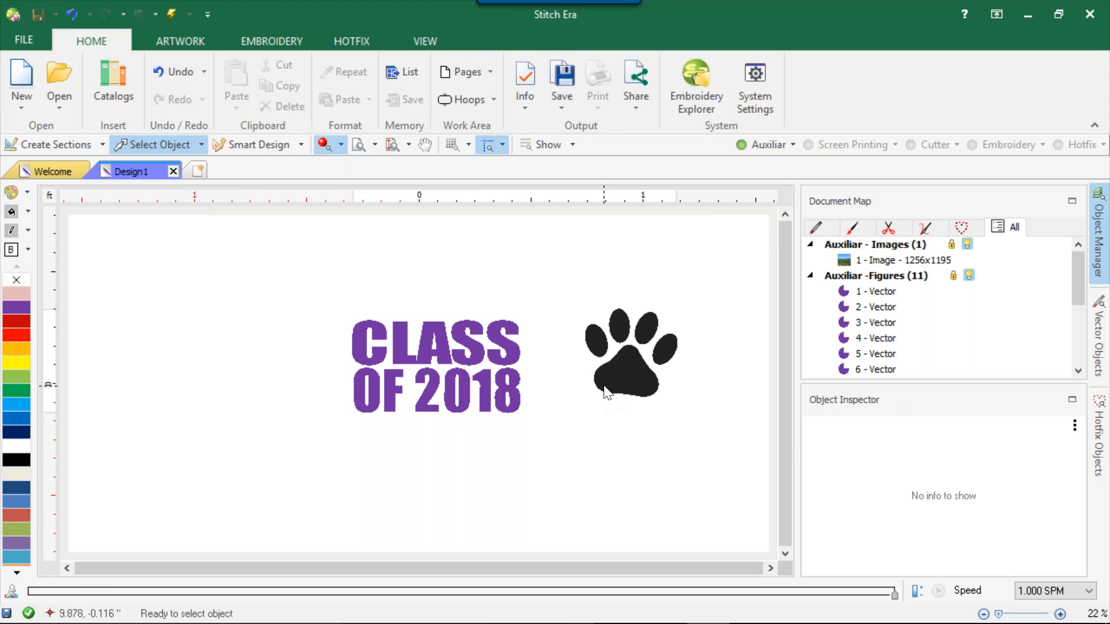
Convert the black paw image to vectors with the Vectorizer and return the vectors to the design
{"action": "left_click", "coordinate": [607, 391]}
{"action": "left_click", "coordinate": [710, 85]}
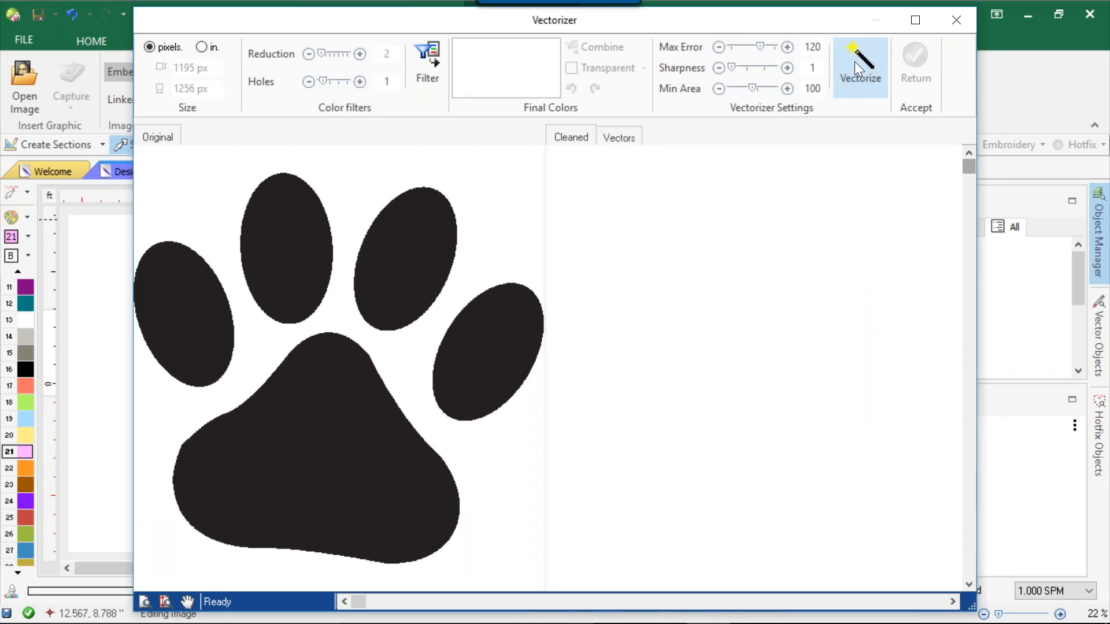
{"action": "left_click", "coordinate": [858, 62]}
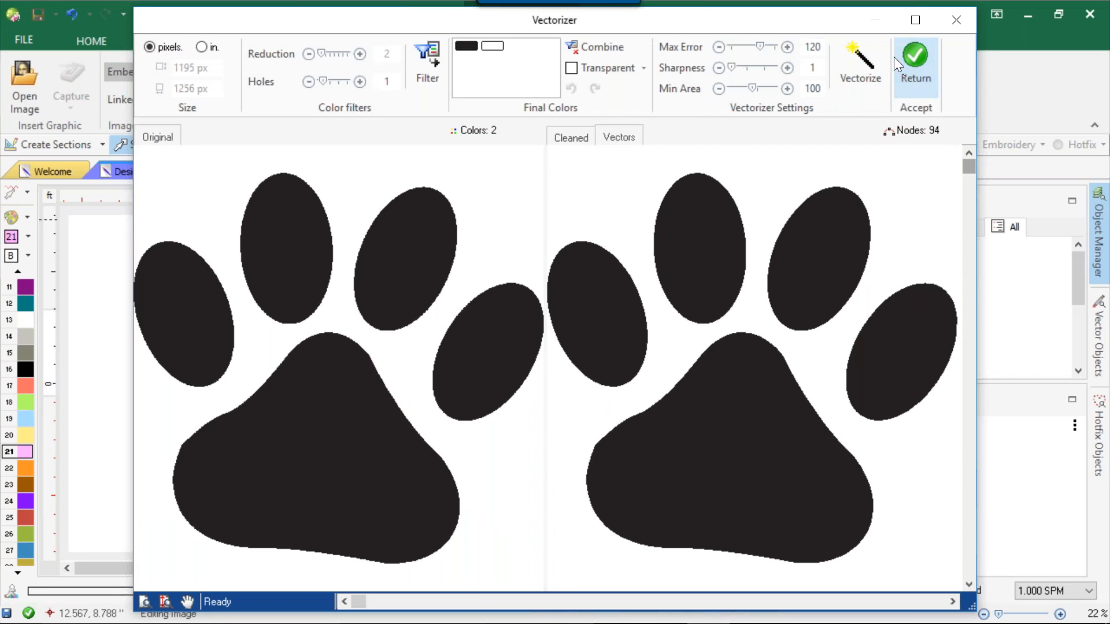
{"action": "left_click", "coordinate": [897, 61]}
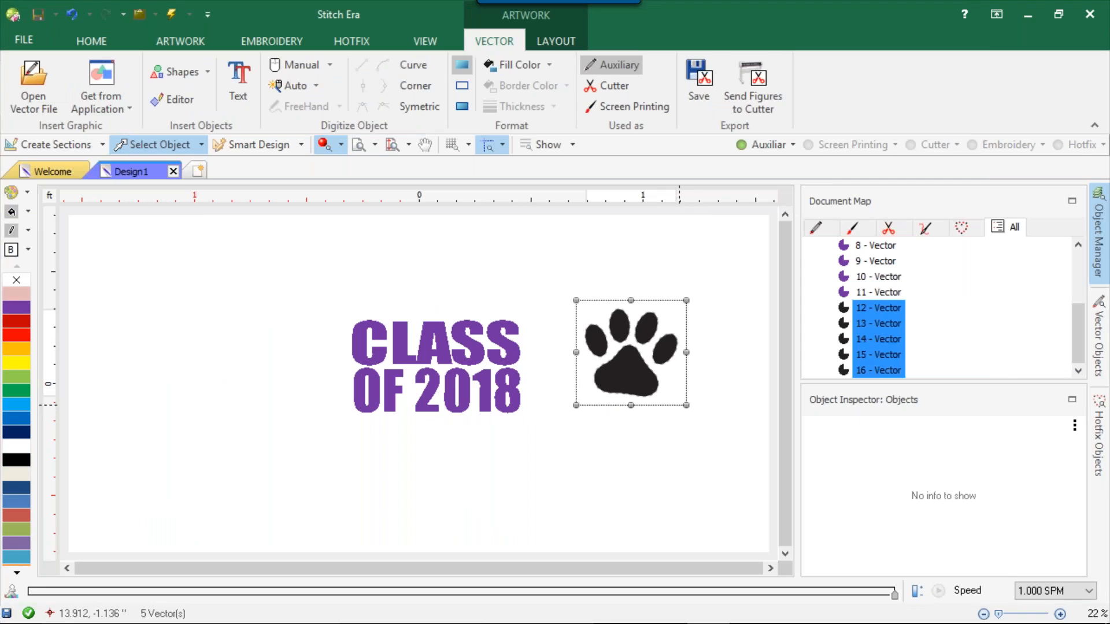
Rotate the vector paw counterclockwise by about 45 degrees and scale it down beside the text
{"action": "left_click", "coordinate": [652, 398]}
{"action": "left_click_drag", "start_coordinate": [689, 403], "coordinate": [719, 359]}
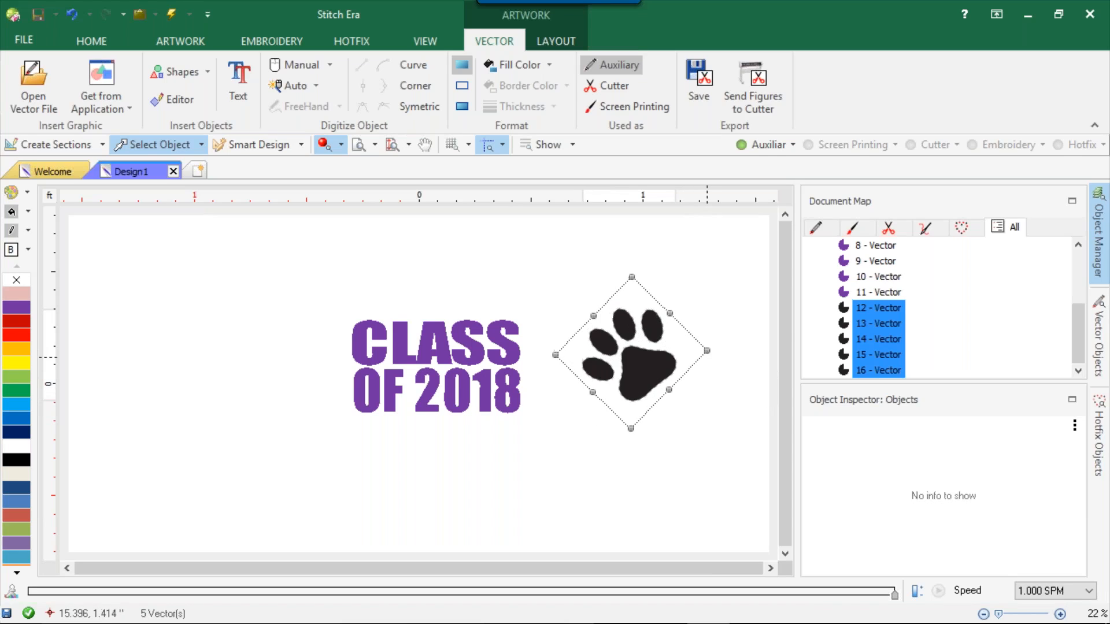
{"action": "left_click", "coordinate": [703, 356]}
{"action": "left_click_drag", "start_coordinate": [708, 353], "coordinate": [617, 359]}
Recolor all the CLASS OF 2018 letters light beige and the whole paw print purple
{"action": "left_click", "coordinate": [435, 341]}
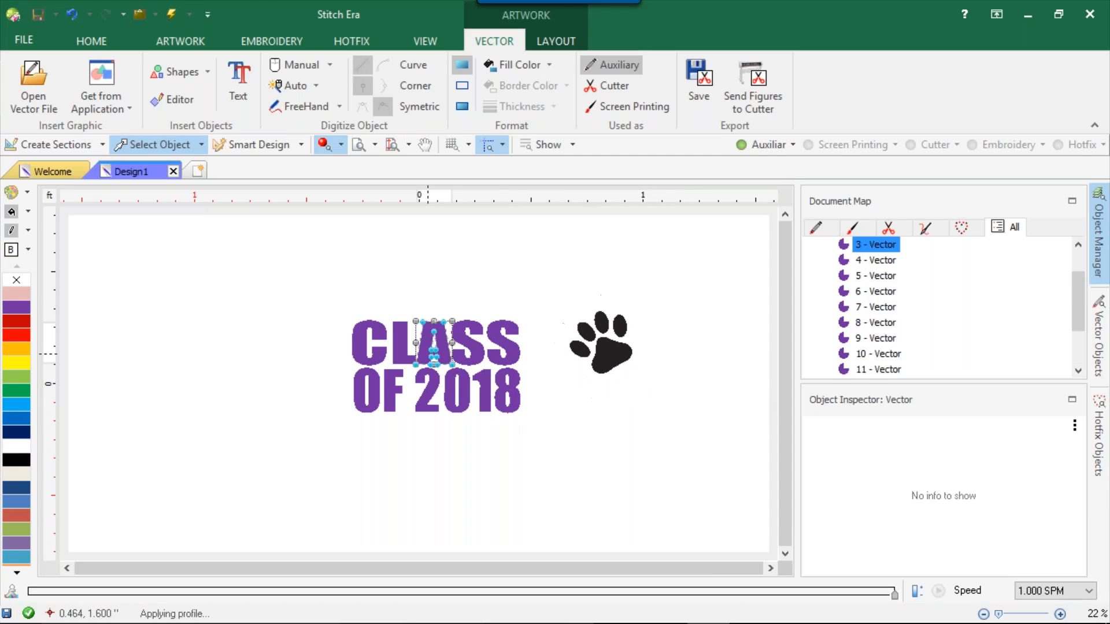
{"action": "left_click_drag", "start_coordinate": [285, 280], "coordinate": [545, 452]}
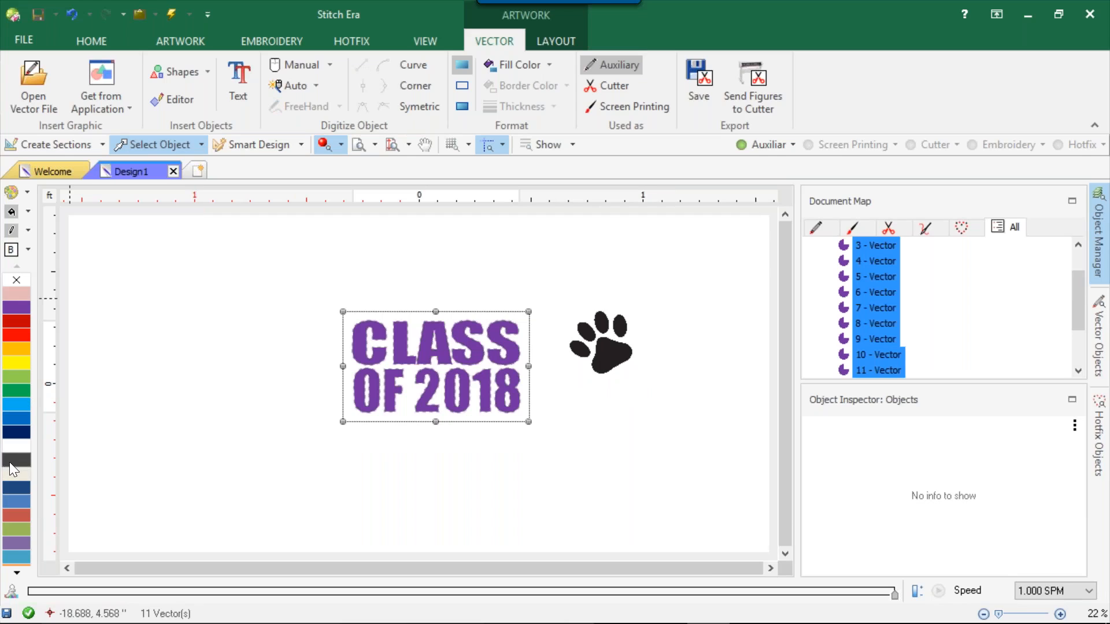
{"action": "left_click", "coordinate": [182, 375]}
{"action": "left_click", "coordinate": [538, 358]}
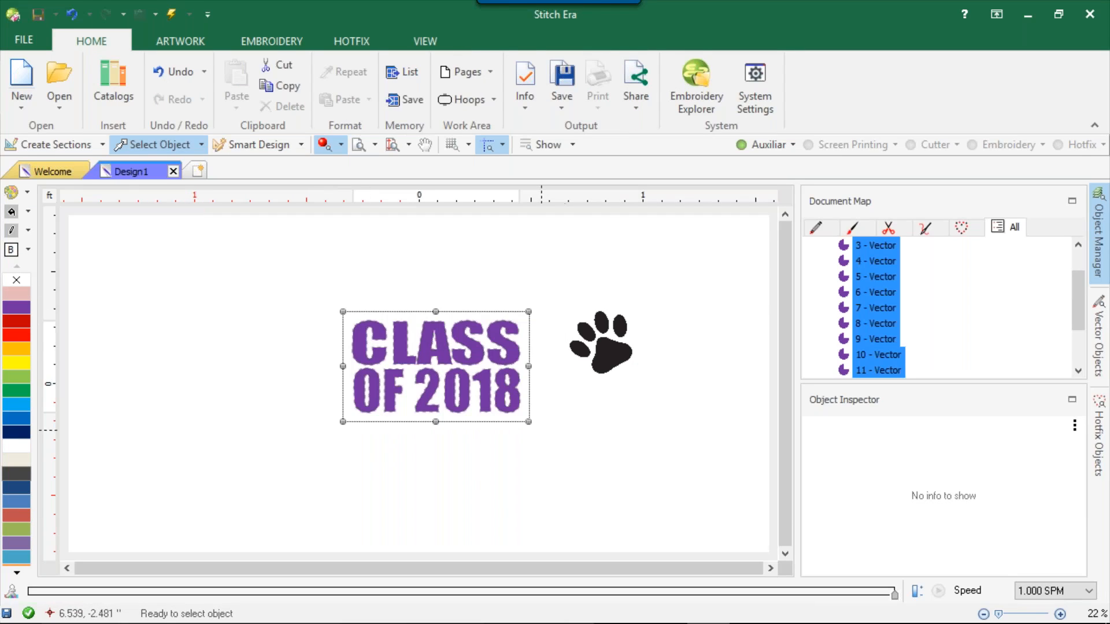
{"action": "left_click", "coordinate": [12, 458]}
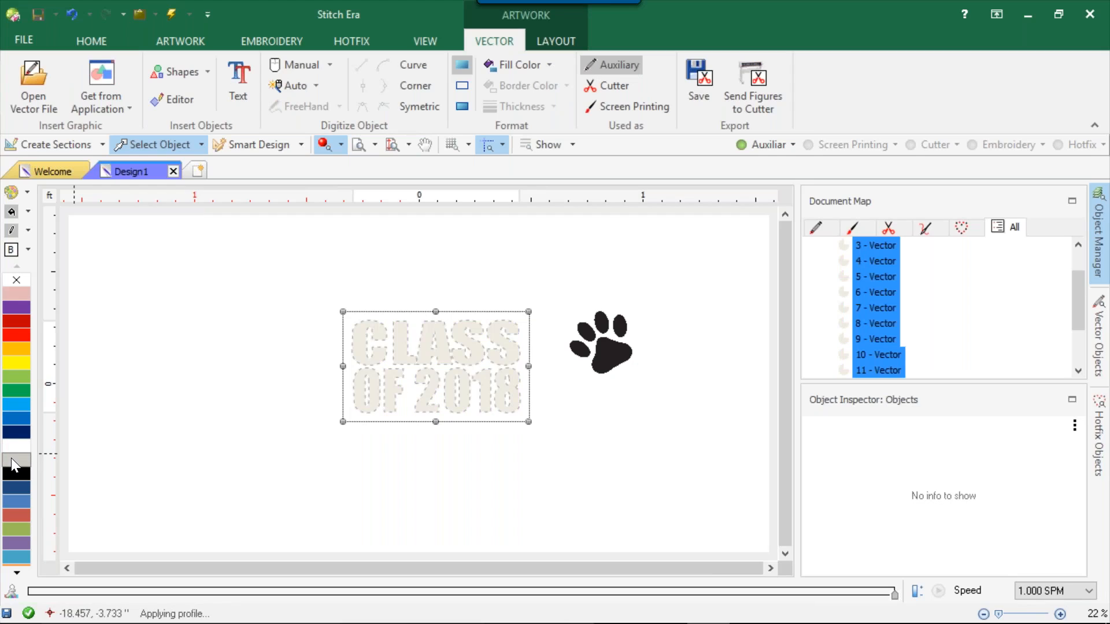
{"action": "left_click", "coordinate": [347, 384]}
{"action": "left_click_drag", "start_coordinate": [567, 278], "coordinate": [673, 396]}
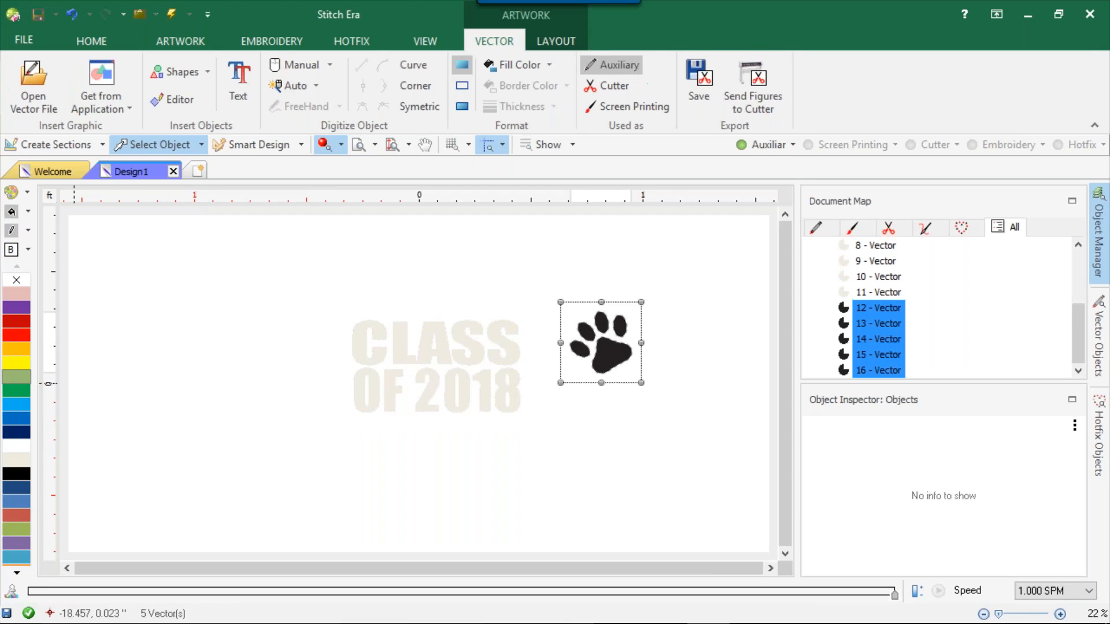
{"action": "left_click", "coordinate": [20, 308]}
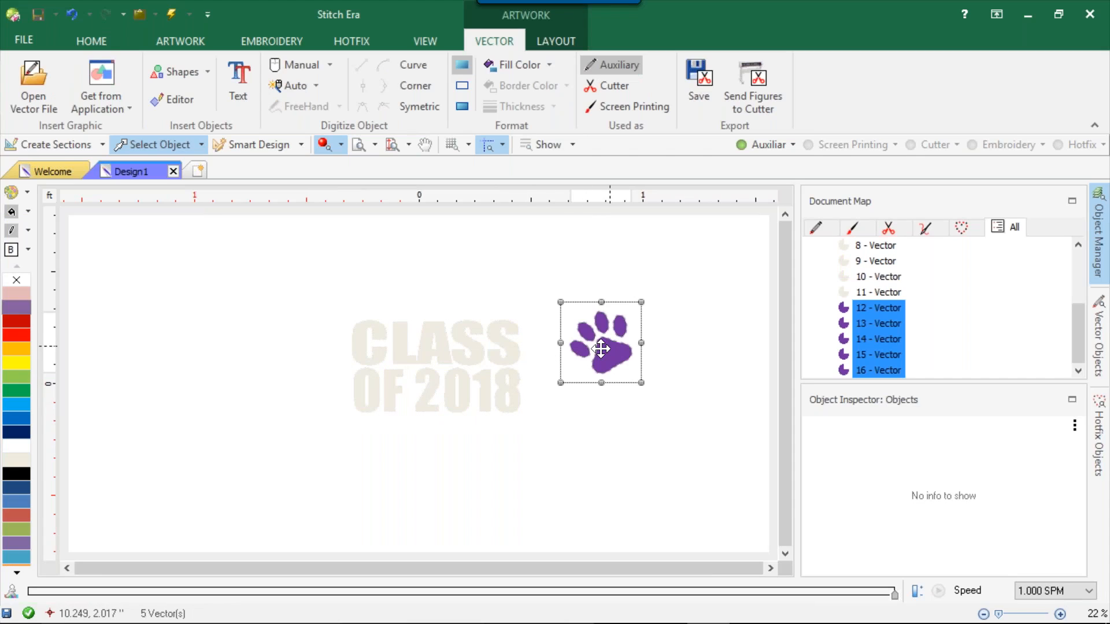
Place the purple paw over the middle of the CLASS OF 2018 text and enlarge it slightly
{"action": "left_click_drag", "start_coordinate": [607, 348], "coordinate": [427, 370]}
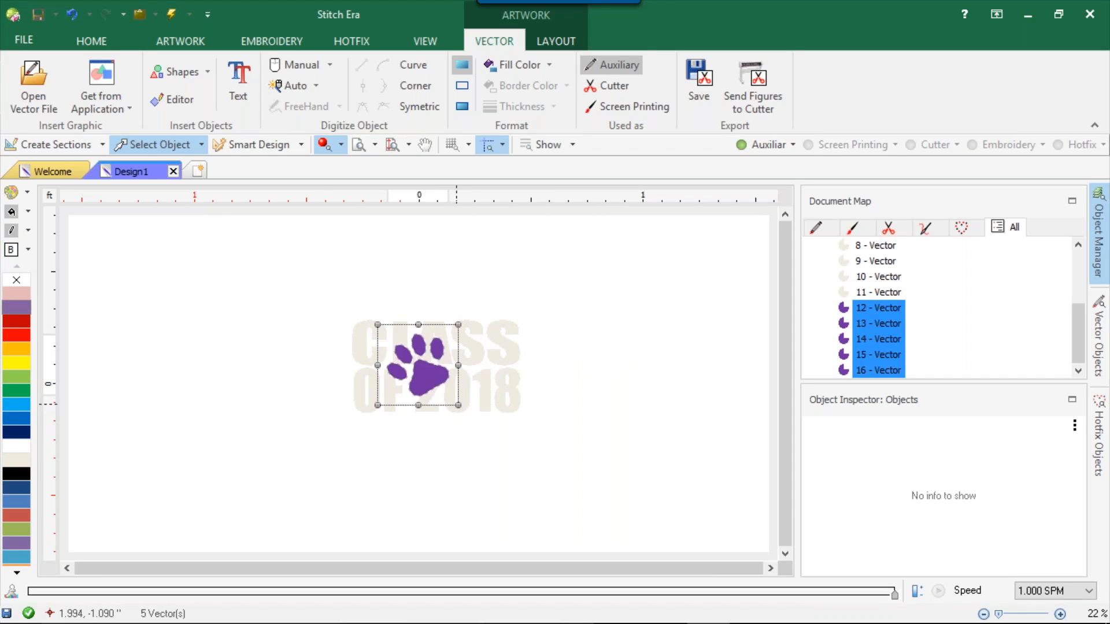
{"action": "left_click_drag", "start_coordinate": [458, 405], "coordinate": [468, 412]}
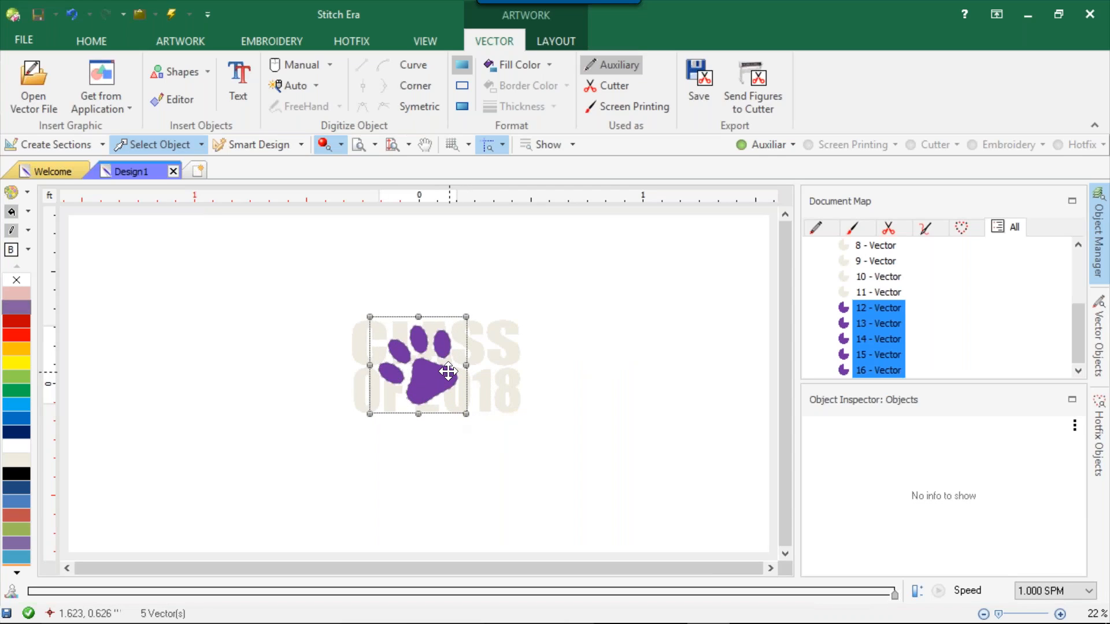
{"action": "left_click_drag", "start_coordinate": [428, 371], "coordinate": [441, 376]}
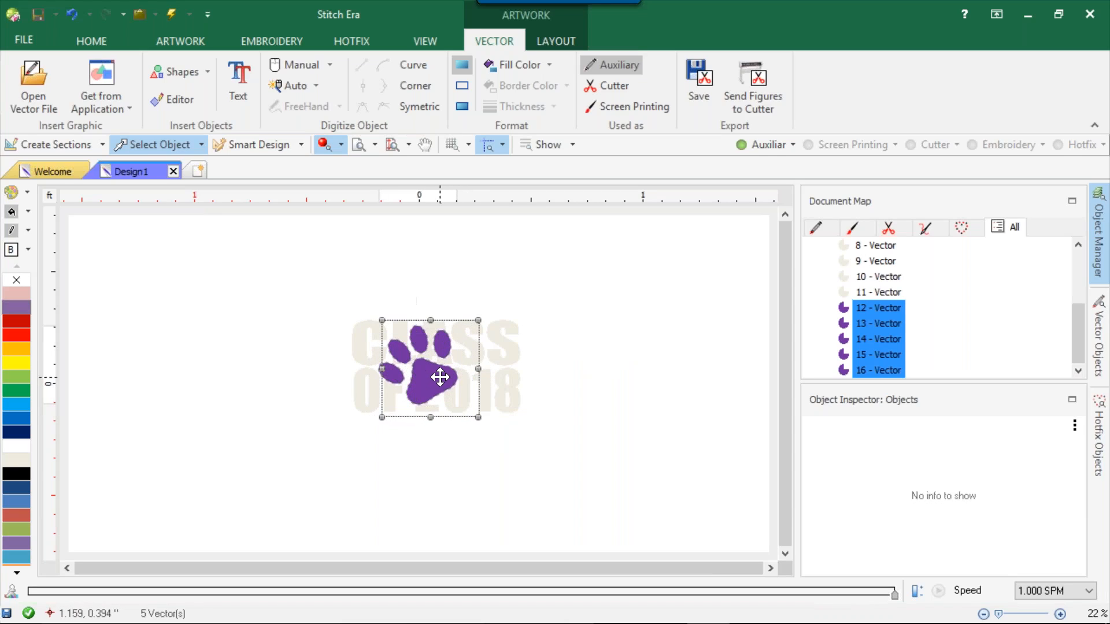
{"action": "left_click", "coordinate": [578, 373]}
{"action": "scroll", "coordinate": [378, 331], "scroll_direction": "up", "scroll_amount": 3}
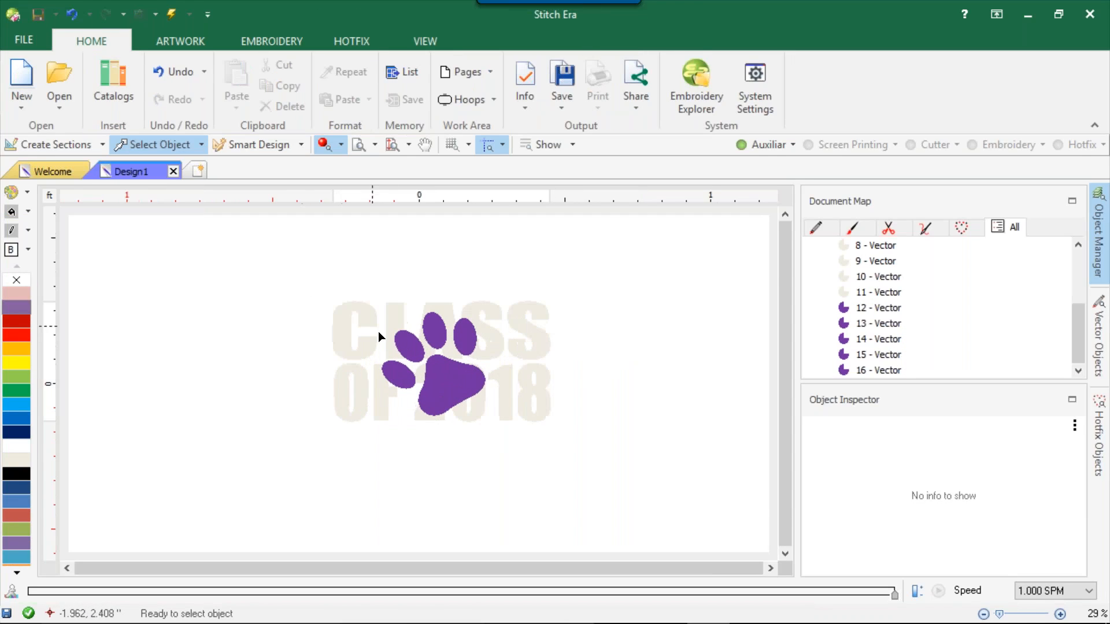
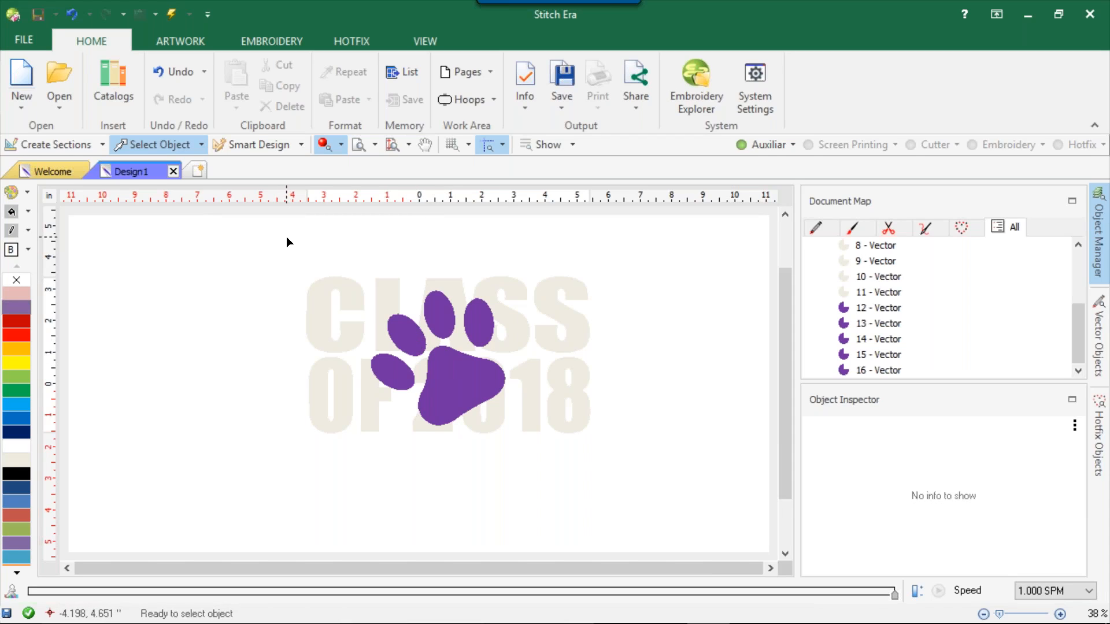
Select the five purple paw print vectors, enlarge them slightly and recenter them over the CLASS OF 2018 text
{"action": "left_click_drag", "start_coordinate": [268, 240], "coordinate": [701, 509]}
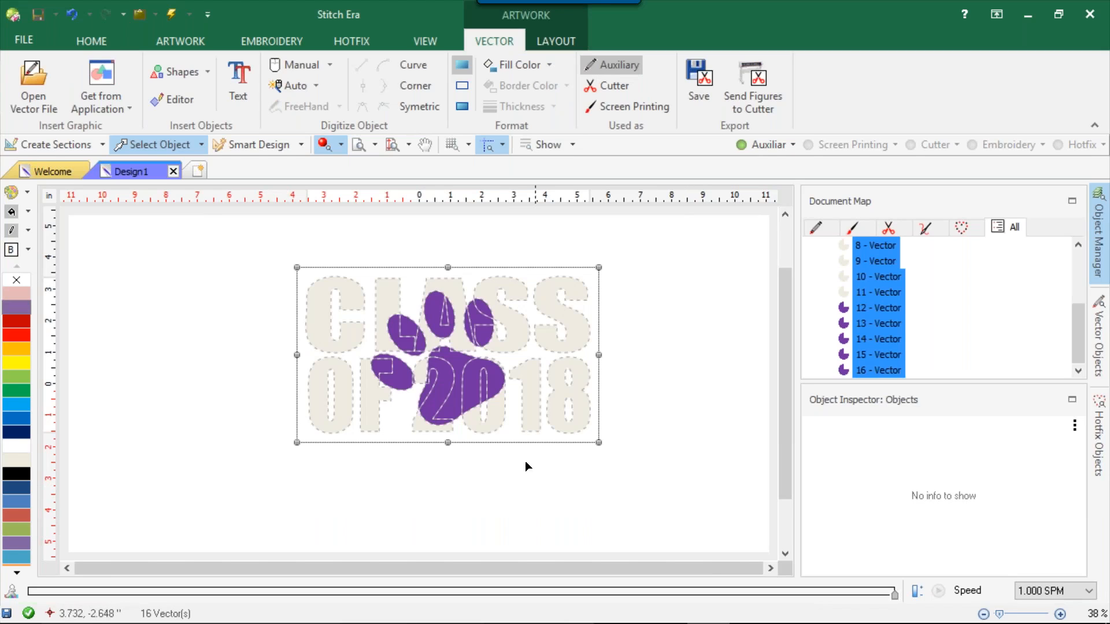
{"action": "left_click", "coordinate": [640, 380]}
{"action": "left_click", "coordinate": [478, 362]}
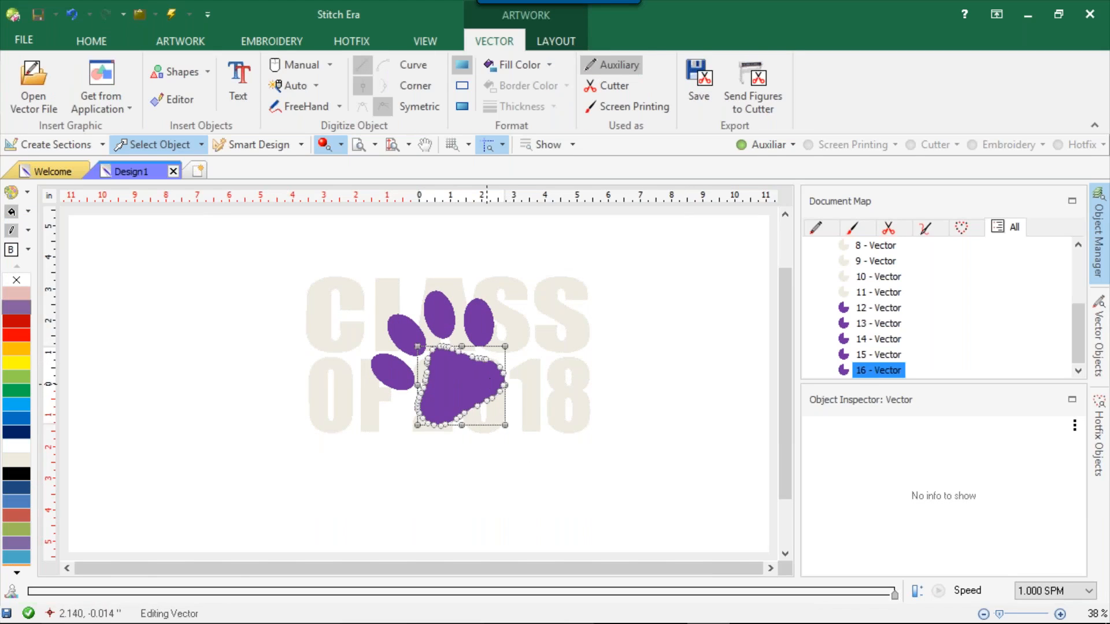
{"action": "left_click", "coordinate": [470, 321], "text": "shift"}
{"action": "left_click", "coordinate": [437, 314], "text": "shift"}
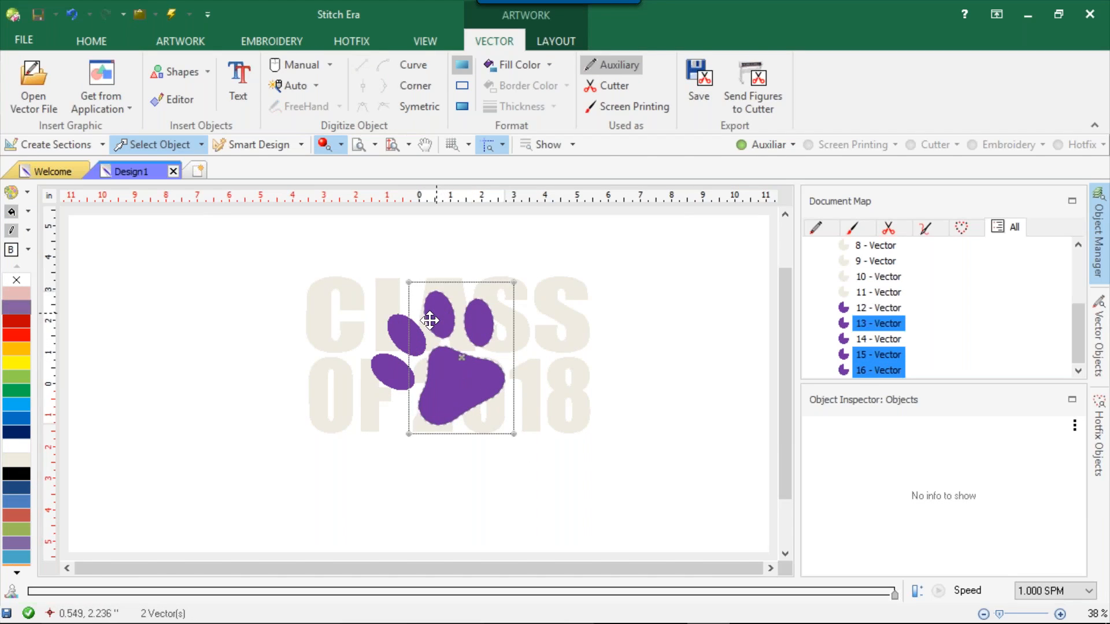
{"action": "left_click", "coordinate": [412, 328], "text": "shift"}
{"action": "left_click", "coordinate": [391, 368], "text": "shift"}
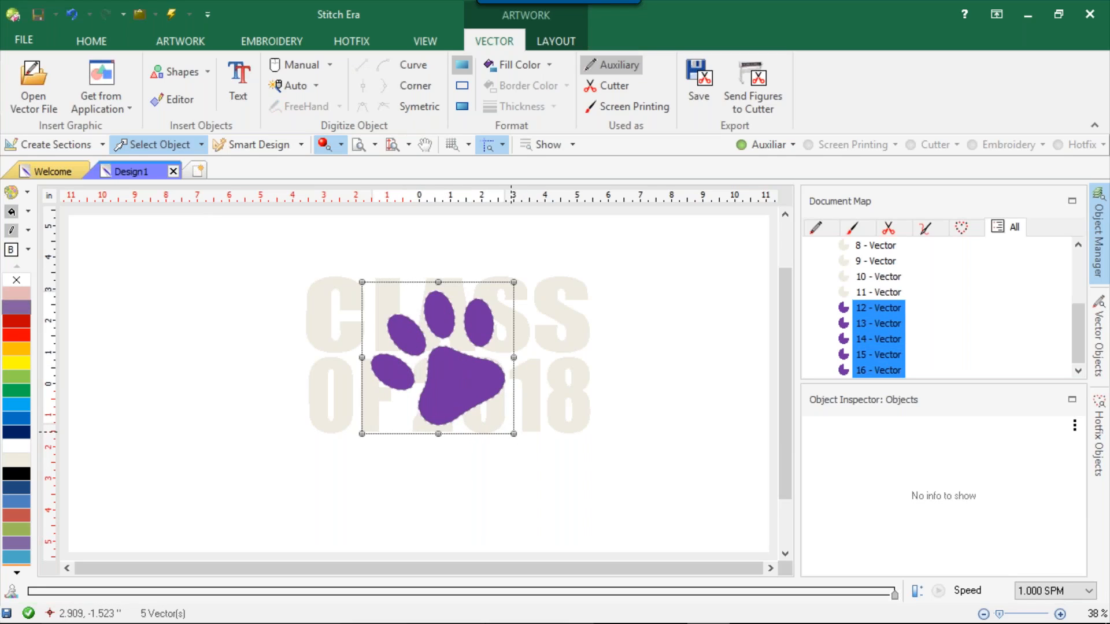
{"action": "left_click_drag", "start_coordinate": [514, 433], "coordinate": [527, 447]}
{"action": "left_click_drag", "start_coordinate": [484, 391], "coordinate": [479, 381]}
Combine all the text and paw vectors with the Trim Shapes operation
{"action": "left_click_drag", "start_coordinate": [244, 223], "coordinate": [725, 519]}
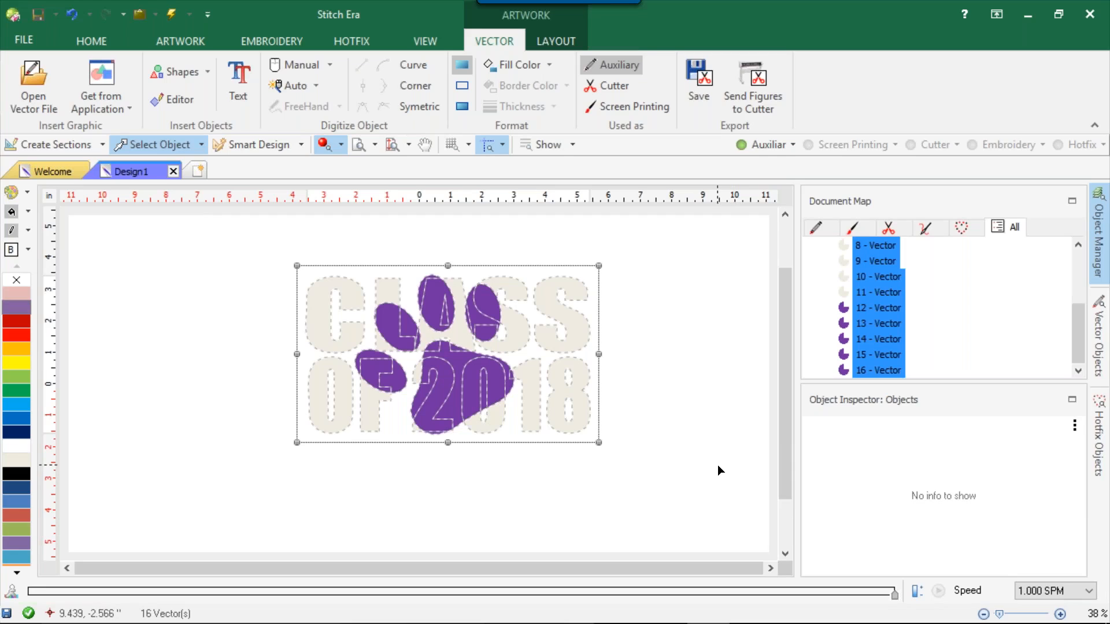
{"action": "right_click", "coordinate": [510, 362]}
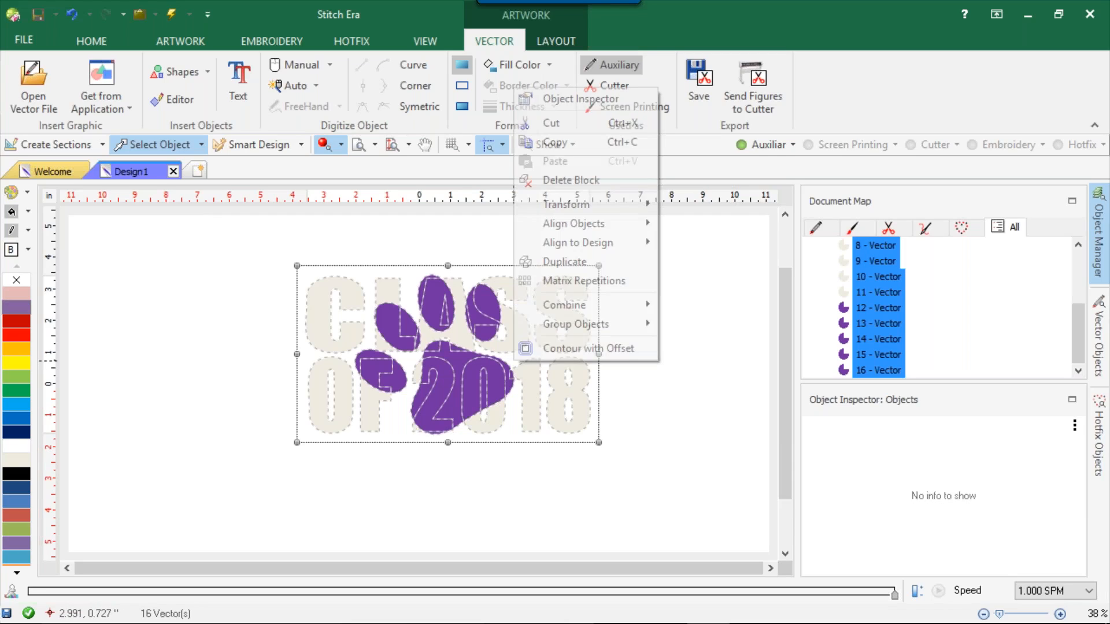
{"action": "mouse_move", "coordinate": [582, 305]}
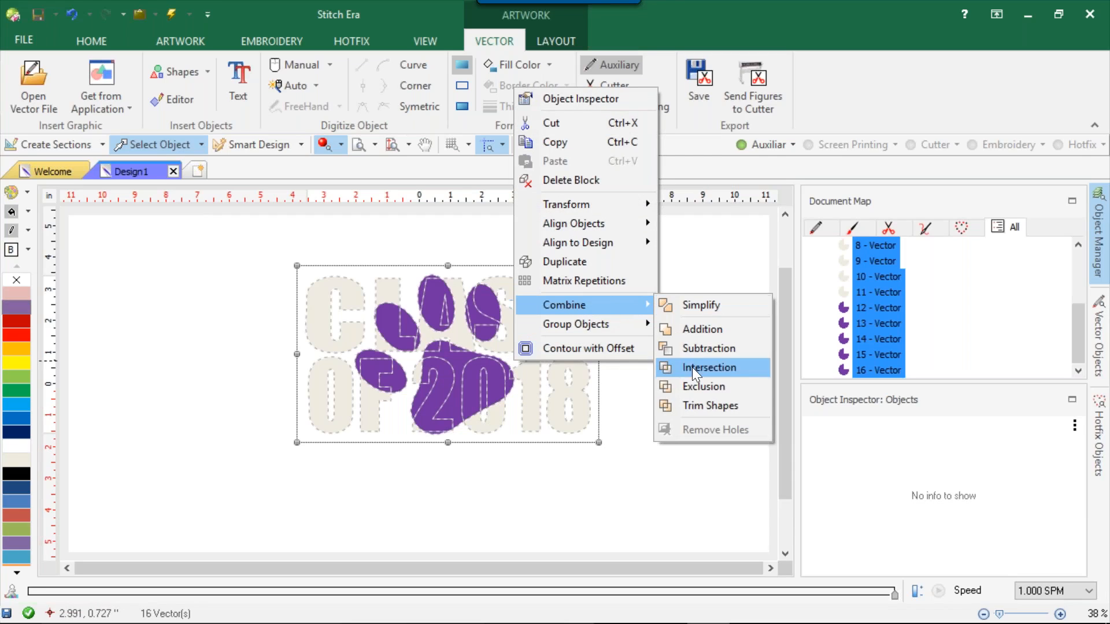
{"action": "left_click", "coordinate": [703, 404]}
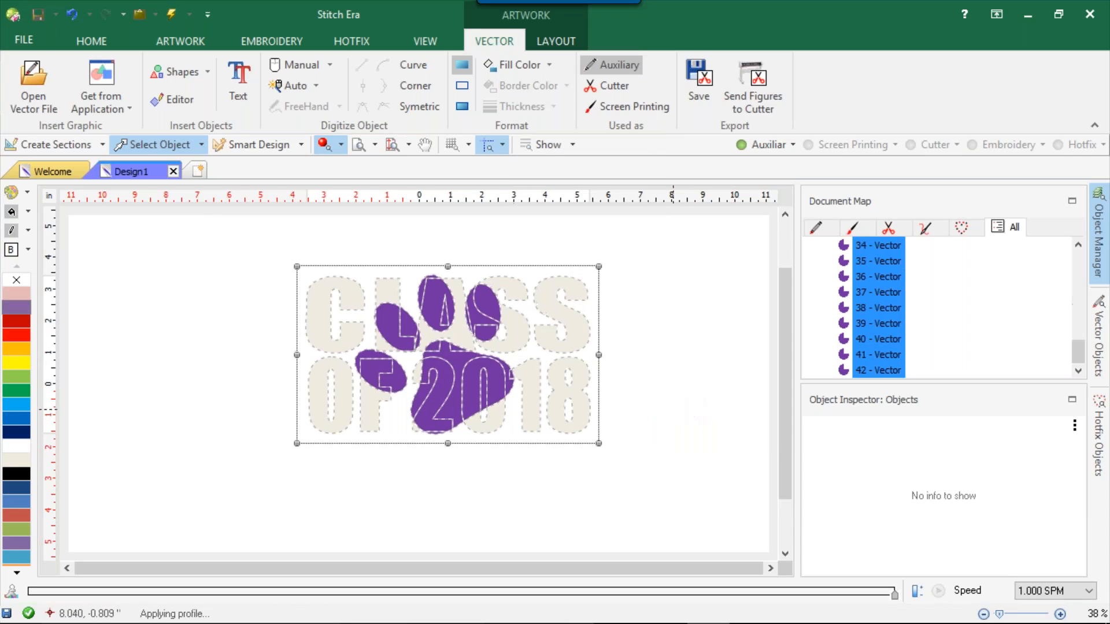
Delete the purple pieces of the paw's main pad that lie outside the 2, 0 and 1 of the text
{"action": "double_click", "coordinate": [463, 362]}
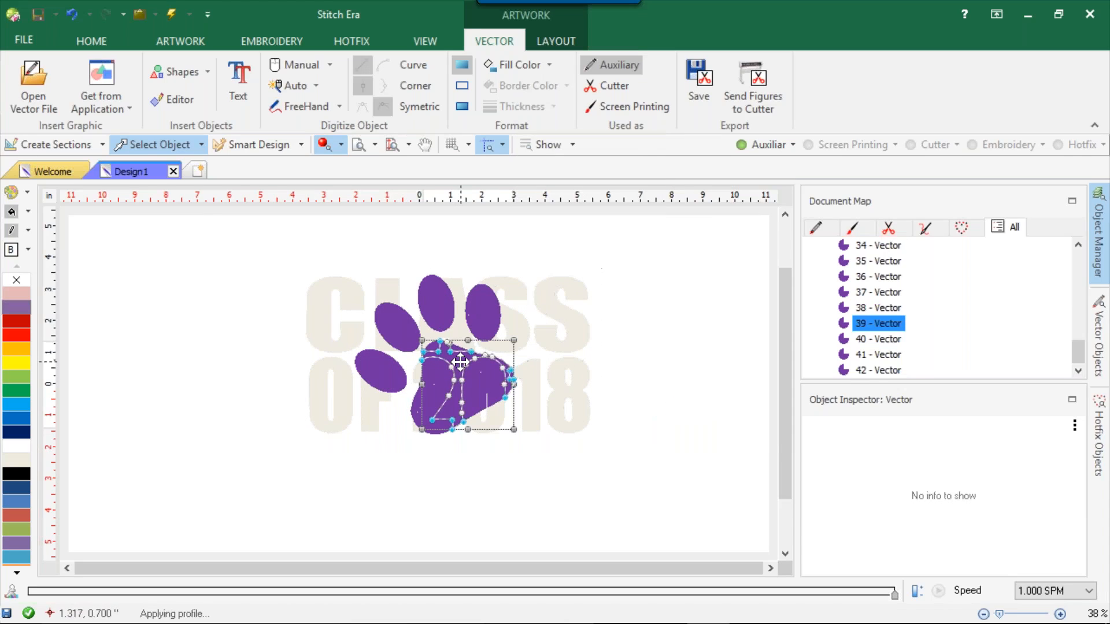
{"action": "key", "text": "Delete"}
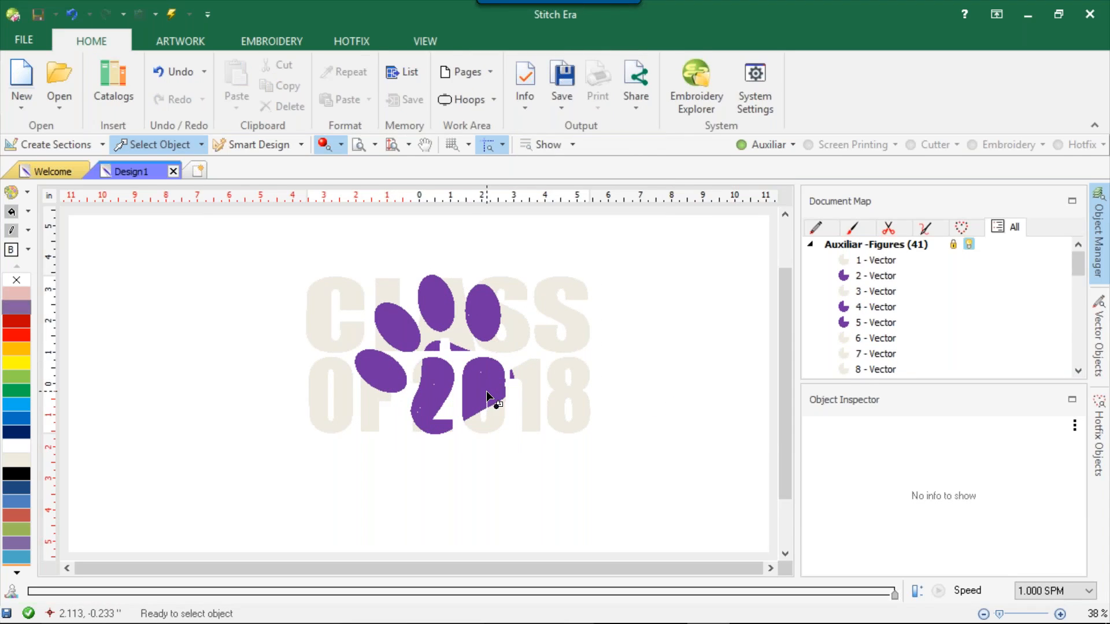
{"action": "double_click", "coordinate": [508, 372]}
{"action": "key", "text": "Delete"}
{"action": "scroll", "coordinate": [435, 393], "scroll_direction": "up", "scroll_amount": 3}
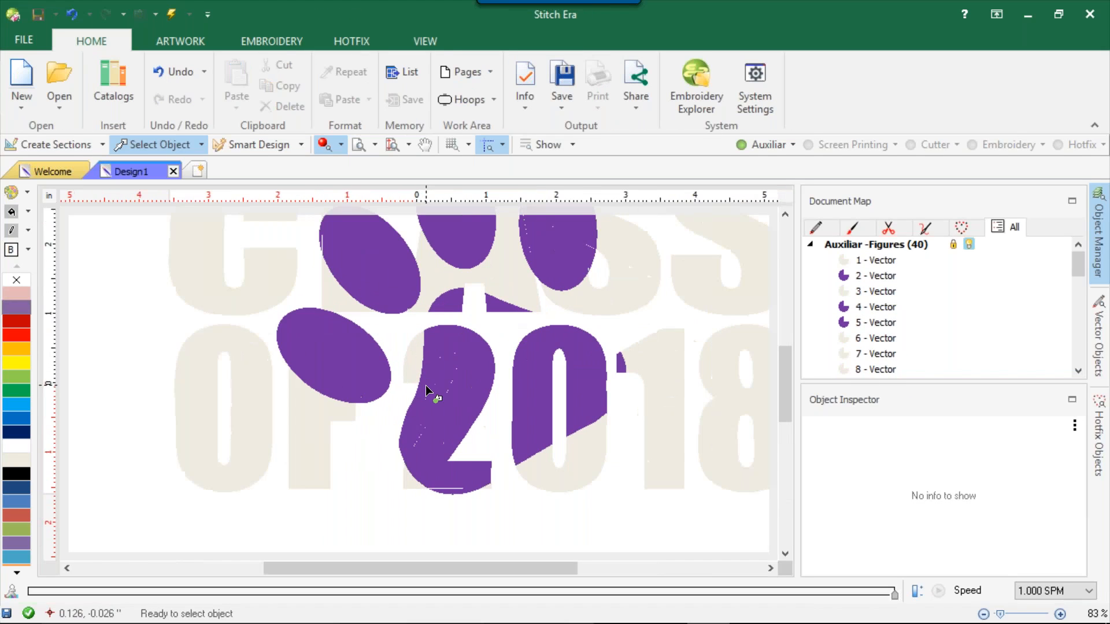
{"action": "double_click", "coordinate": [435, 394]}
{"action": "scroll", "coordinate": [457, 342], "scroll_direction": "down", "scroll_amount": 2}
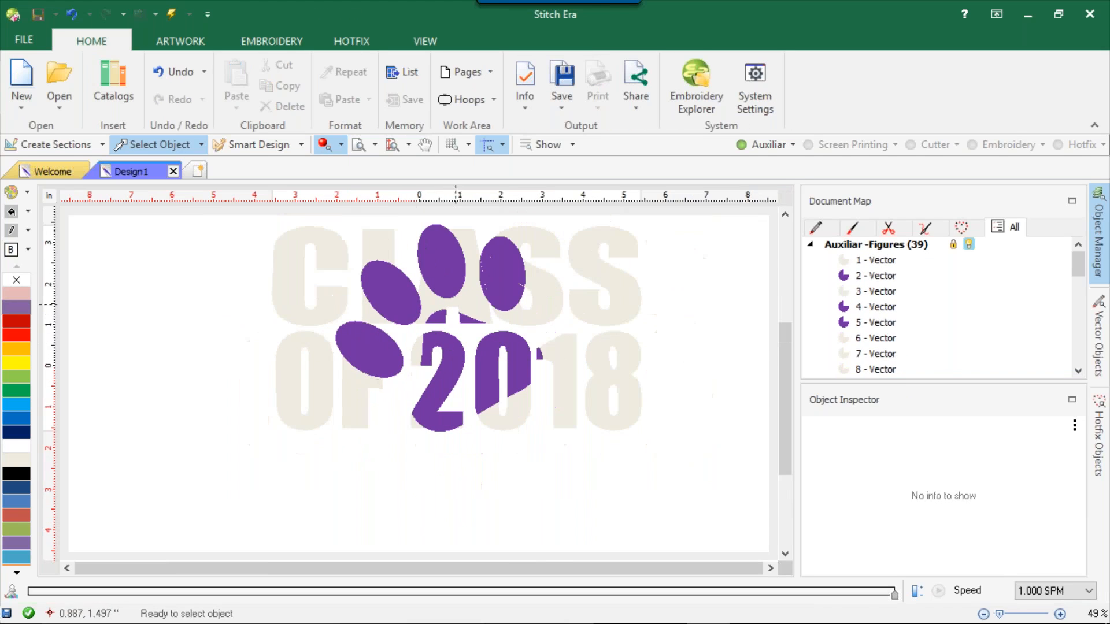
Delete the purple piece around the S in the rightmost toe and the purple triangle inside the A's opening
{"action": "scroll", "coordinate": [491, 274], "scroll_direction": "up", "scroll_amount": 2}
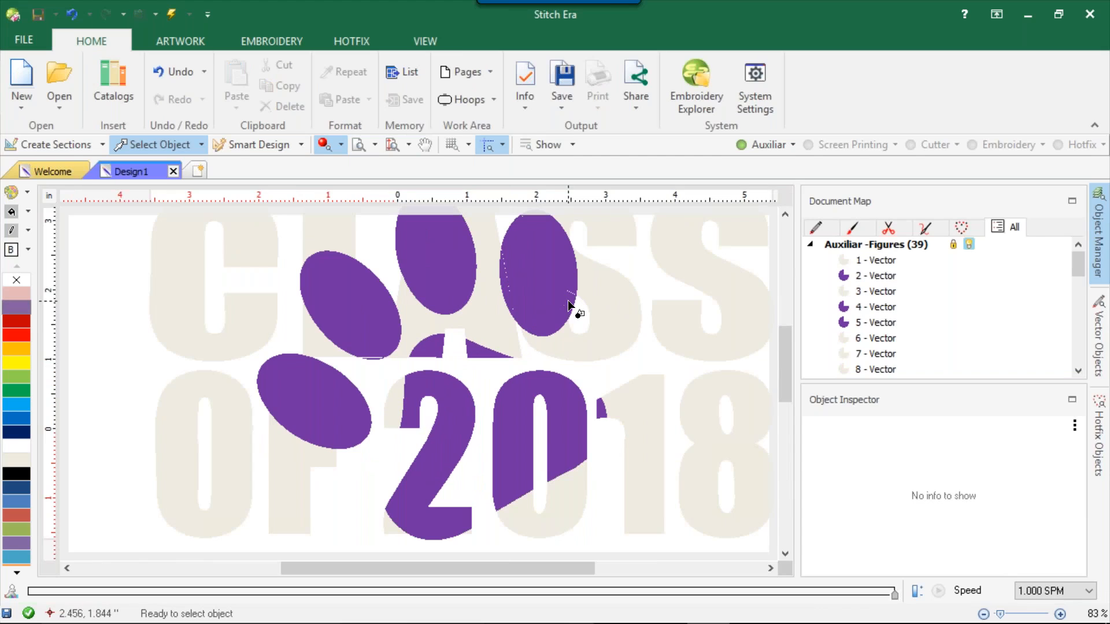
{"action": "double_click", "coordinate": [568, 301]}
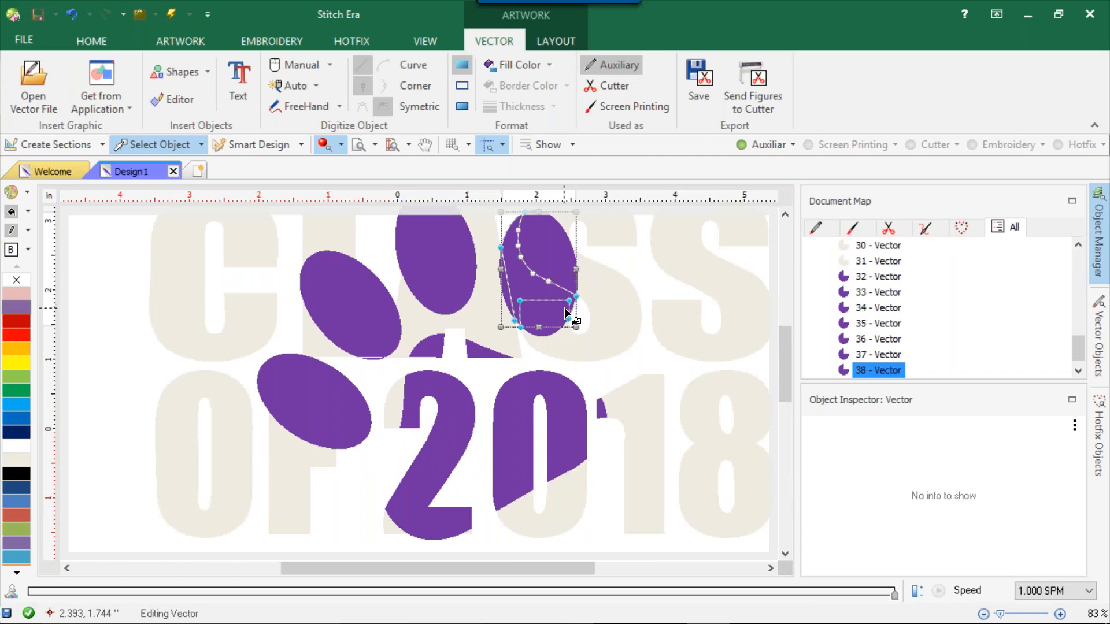
{"action": "key", "text": "Escape"}
{"action": "scroll", "coordinate": [488, 259], "scroll_direction": "down", "scroll_amount": 2}
{"action": "scroll", "coordinate": [446, 241], "scroll_direction": "up", "scroll_amount": 3}
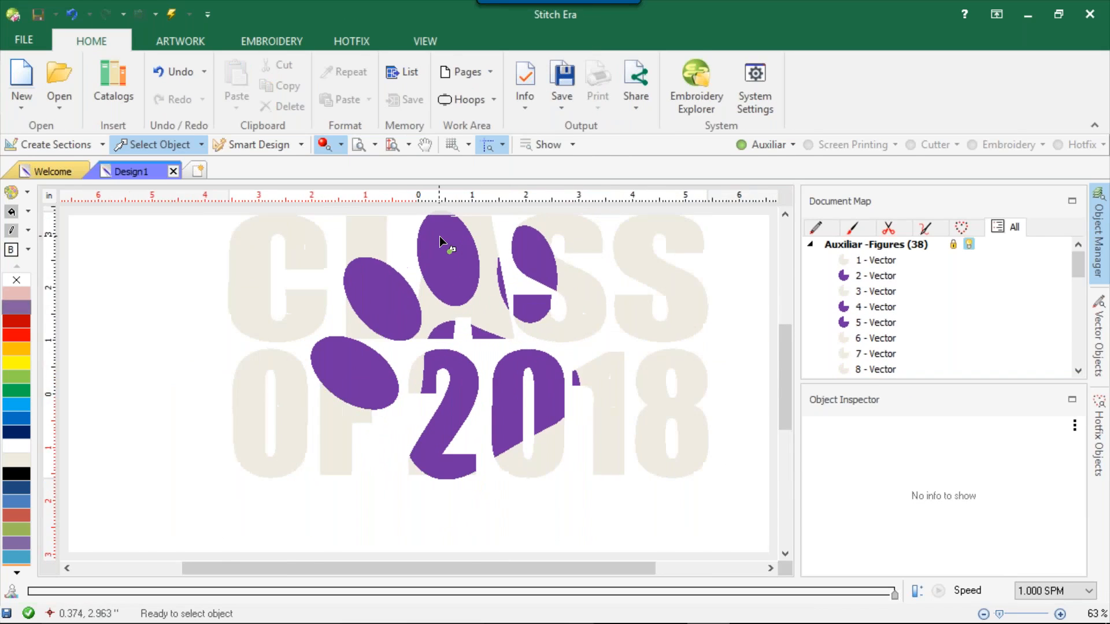
{"action": "double_click", "coordinate": [477, 297]}
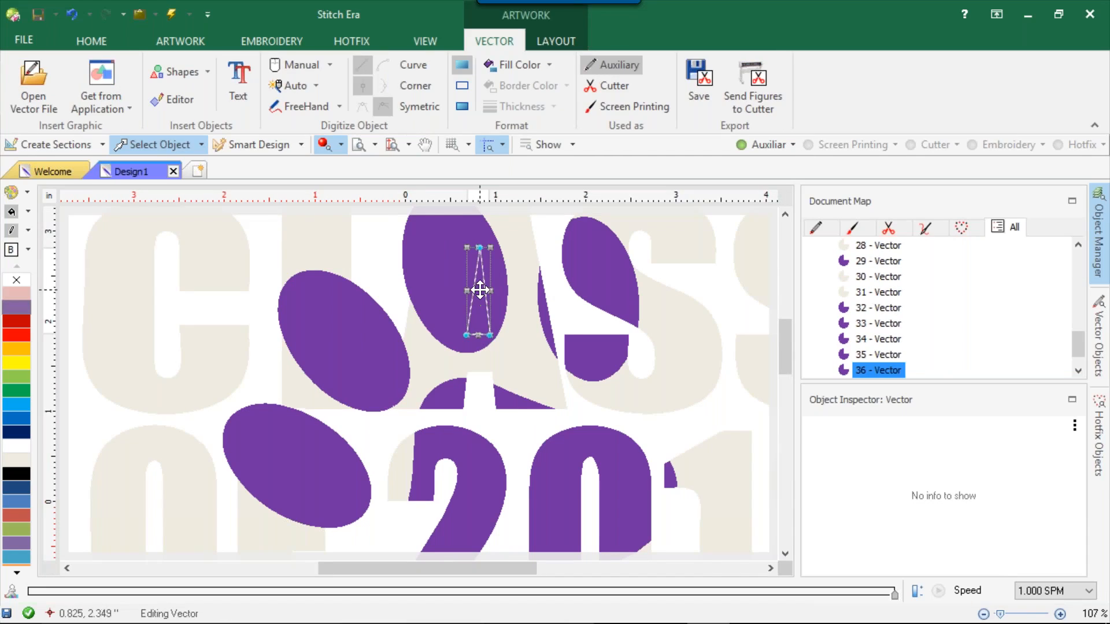
{"action": "key", "text": "Escape"}
Delete the purple part of the top toe that sticks out beyond the letter A, using the vector outlines to locate it
{"action": "double_click", "coordinate": [433, 242]}
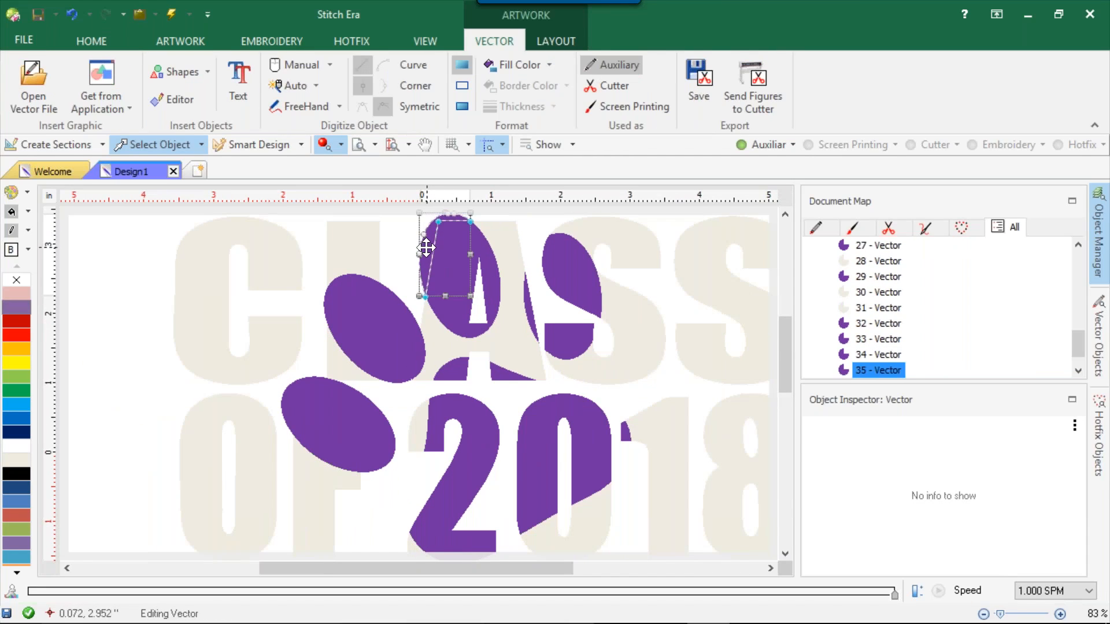
{"action": "scroll", "coordinate": [428, 284], "scroll_direction": "down", "scroll_amount": 3}
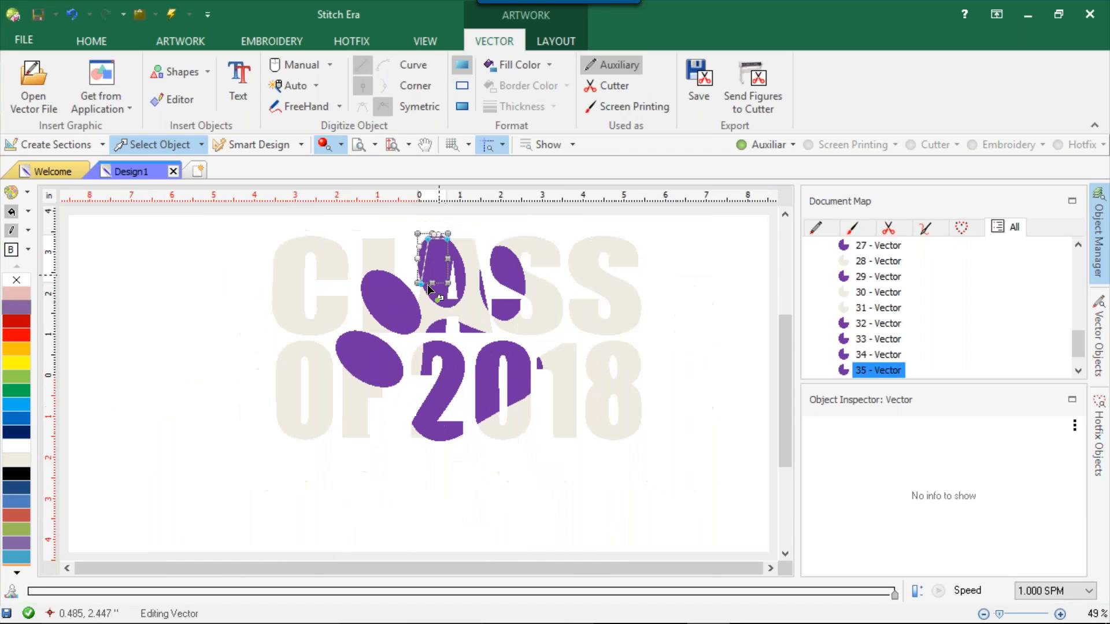
{"action": "left_click", "coordinate": [237, 341]}
{"action": "scroll", "coordinate": [354, 359], "scroll_direction": "up", "scroll_amount": 1}
{"action": "scroll", "coordinate": [350, 349], "scroll_direction": "down", "scroll_amount": 3}
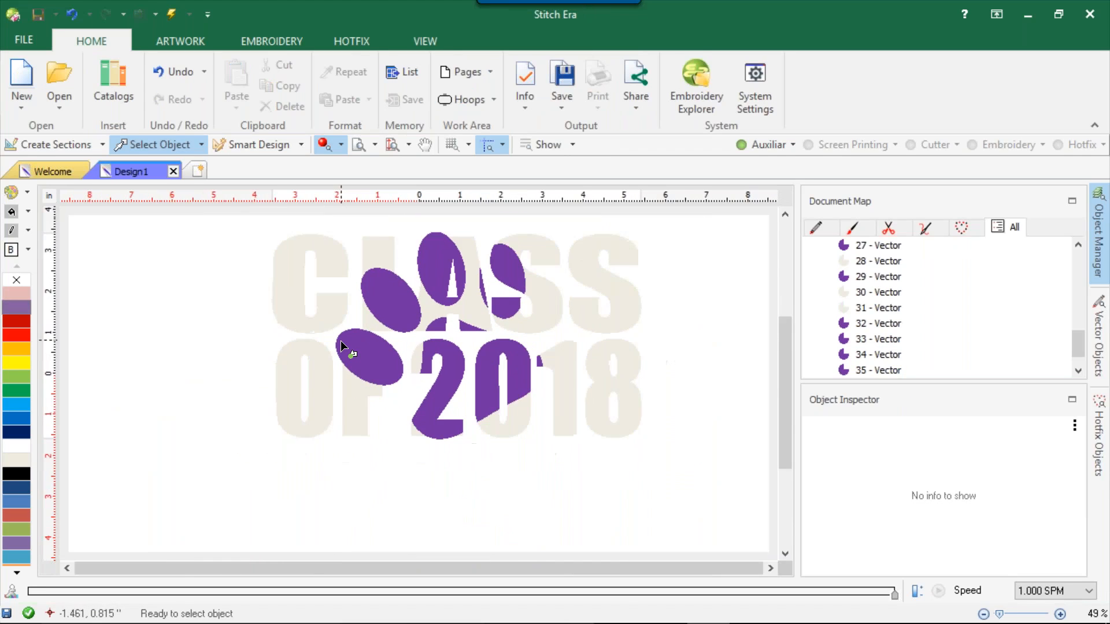
{"action": "left_click_drag", "start_coordinate": [265, 230], "coordinate": [652, 451]}
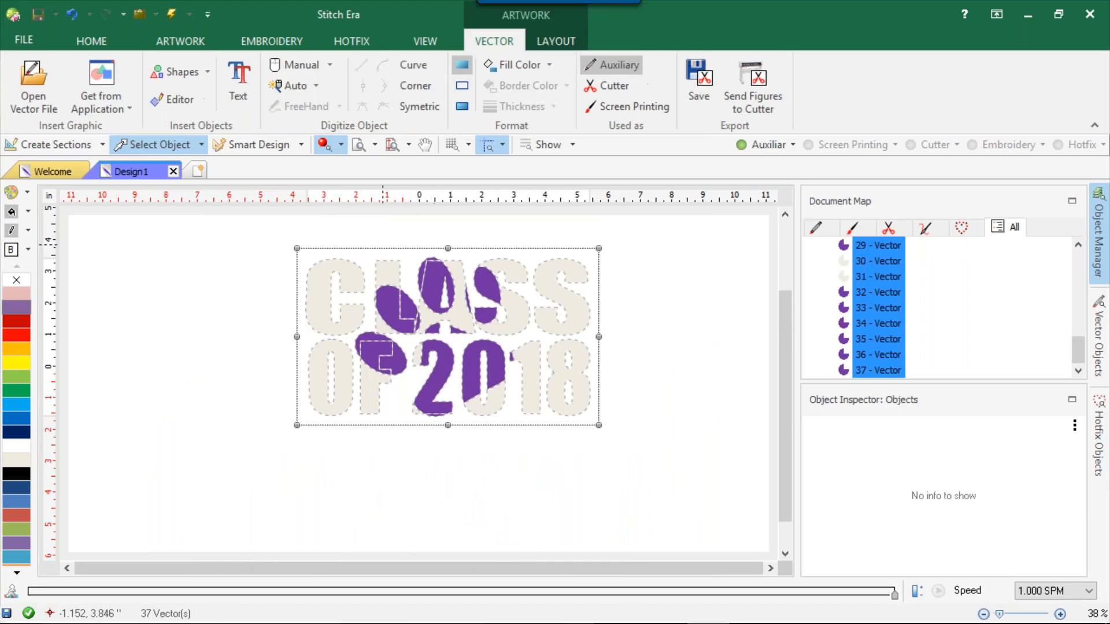
{"action": "scroll", "coordinate": [417, 272], "scroll_direction": "up", "scroll_amount": 2}
{"action": "scroll", "coordinate": [417, 273], "scroll_direction": "up", "scroll_amount": 2}
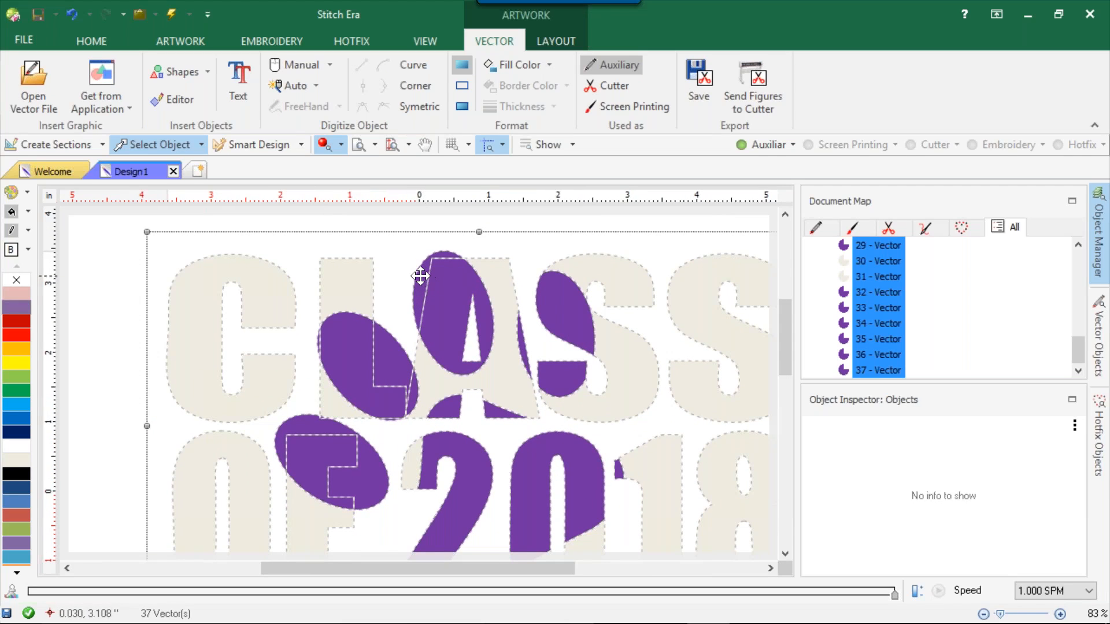
{"action": "left_click", "coordinate": [417, 277]}
{"action": "key", "text": "Escape"}
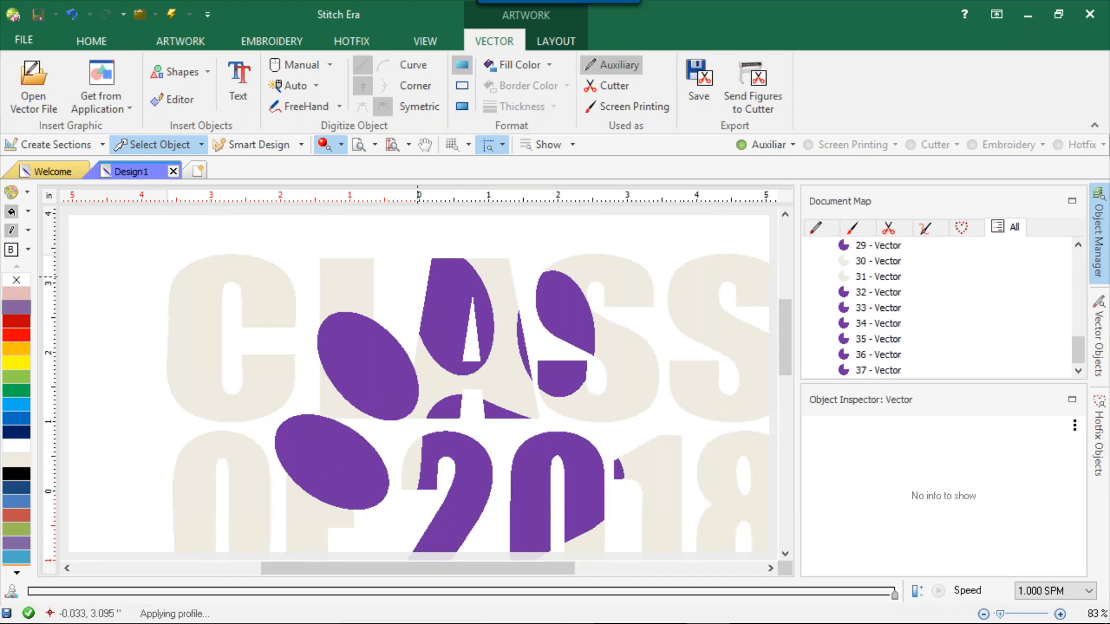
Delete the purple pieces of the two left toes that fall outside the letters L and F, including the sliver below the L
{"action": "left_click", "coordinate": [385, 357]}
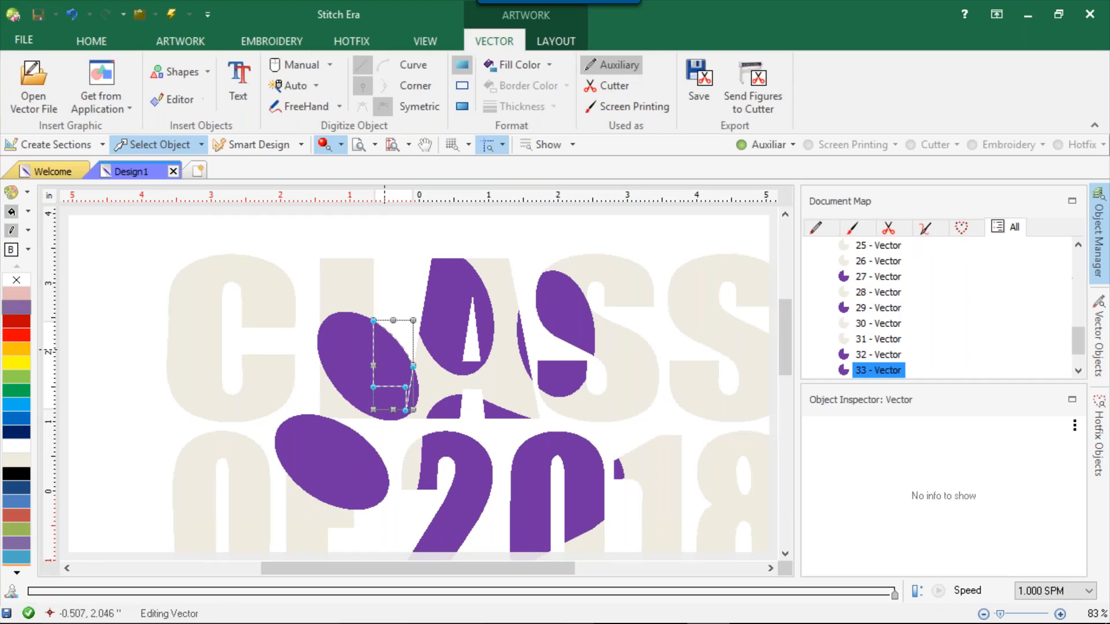
{"action": "key", "text": "Escape"}
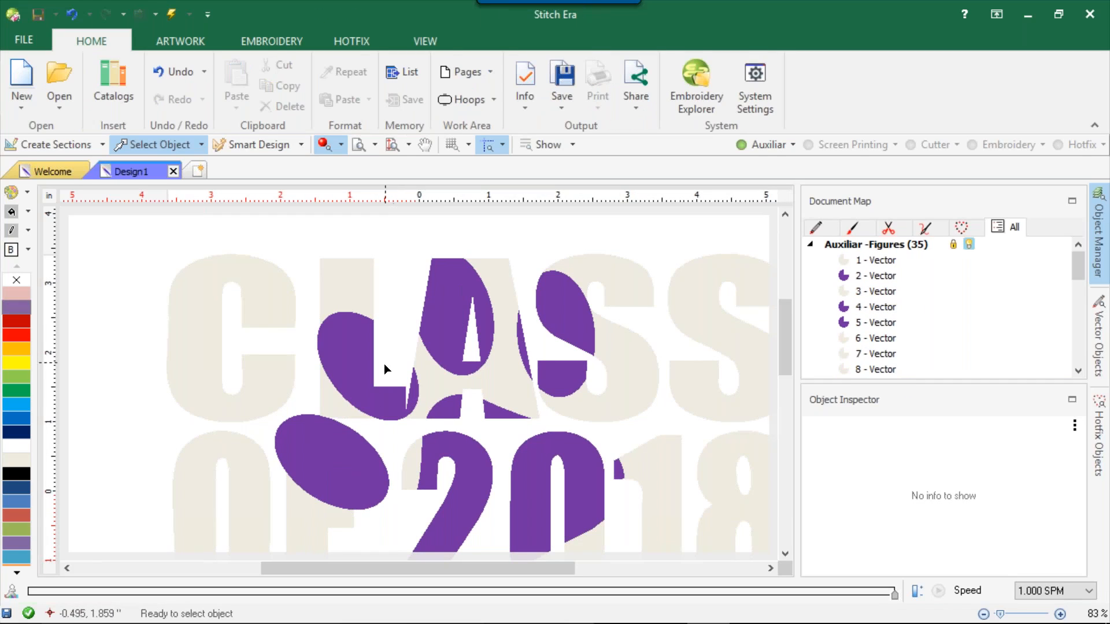
{"action": "left_click", "coordinate": [397, 418]}
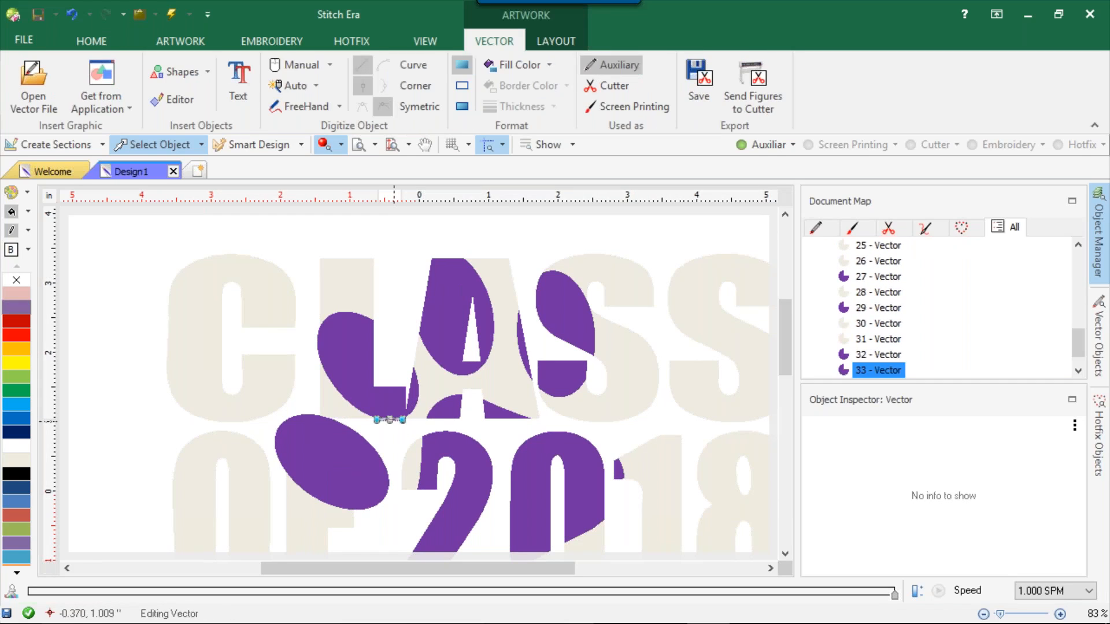
{"action": "key", "text": "Delete"}
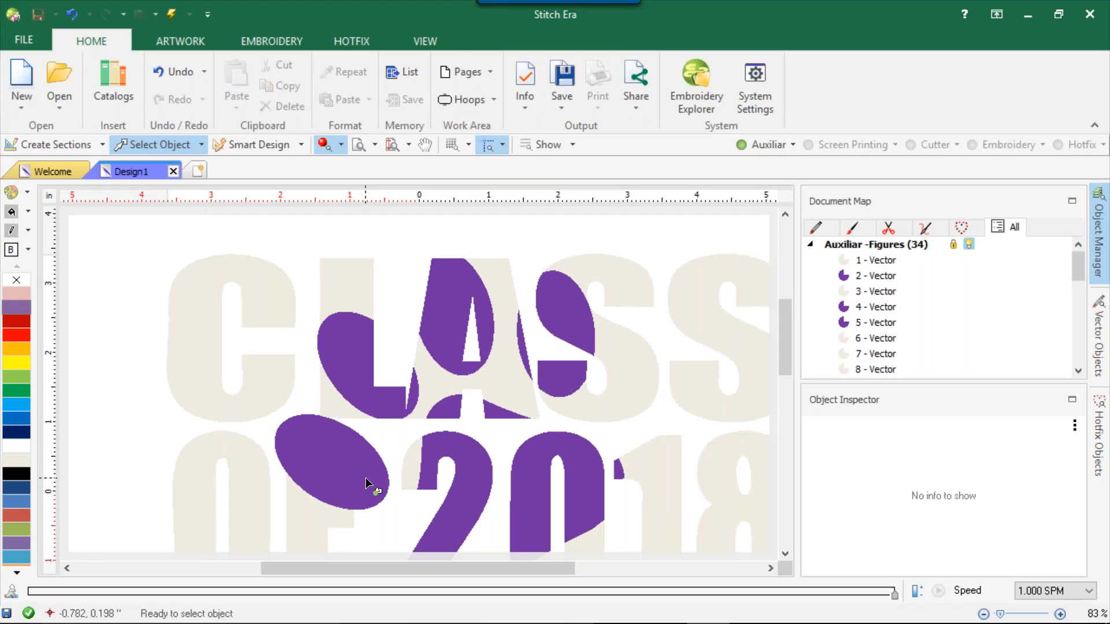
{"action": "left_click", "coordinate": [376, 487]}
{"action": "key", "text": "Delete"}
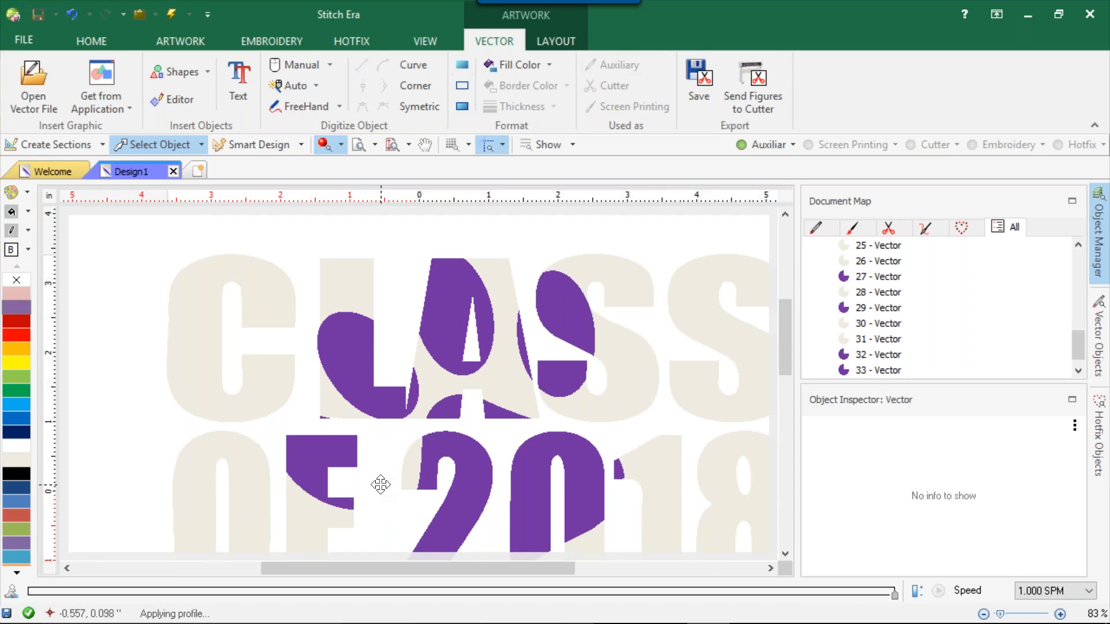
Examine the trimmed design up close and overall, with all vector outlines shown, for leftover purple pieces outside the letters
{"action": "scroll", "coordinate": [381, 486], "scroll_direction": "down", "scroll_amount": 5}
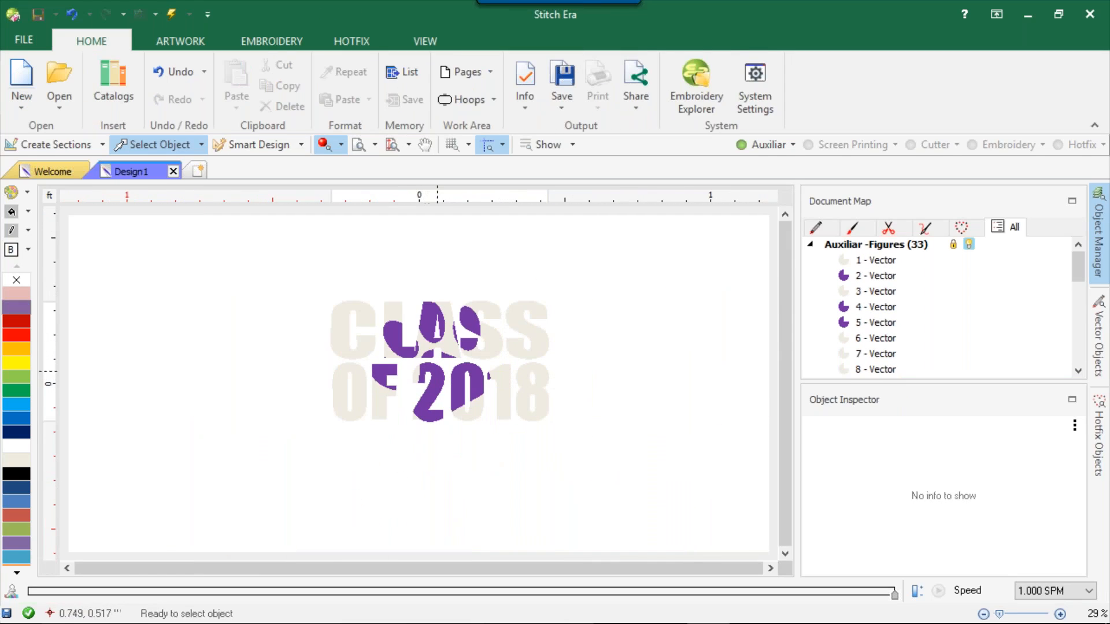
{"action": "scroll", "coordinate": [417, 381], "scroll_direction": "up", "scroll_amount": 1}
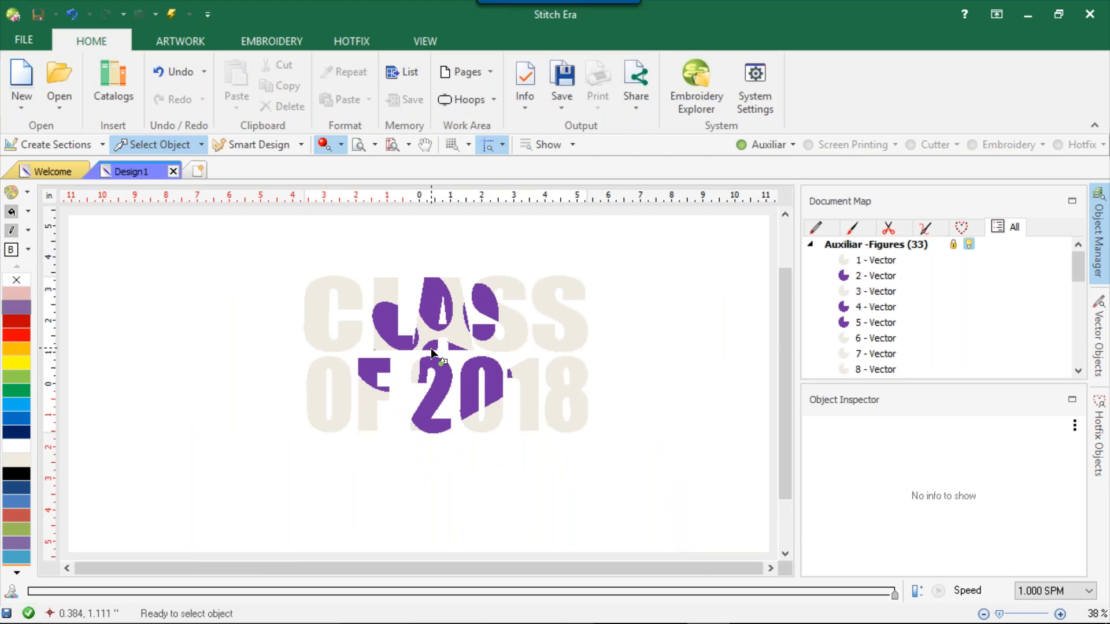
{"action": "scroll", "coordinate": [440, 347], "scroll_direction": "up", "scroll_amount": 3}
{"action": "scroll", "coordinate": [431, 348], "scroll_direction": "down", "scroll_amount": 3}
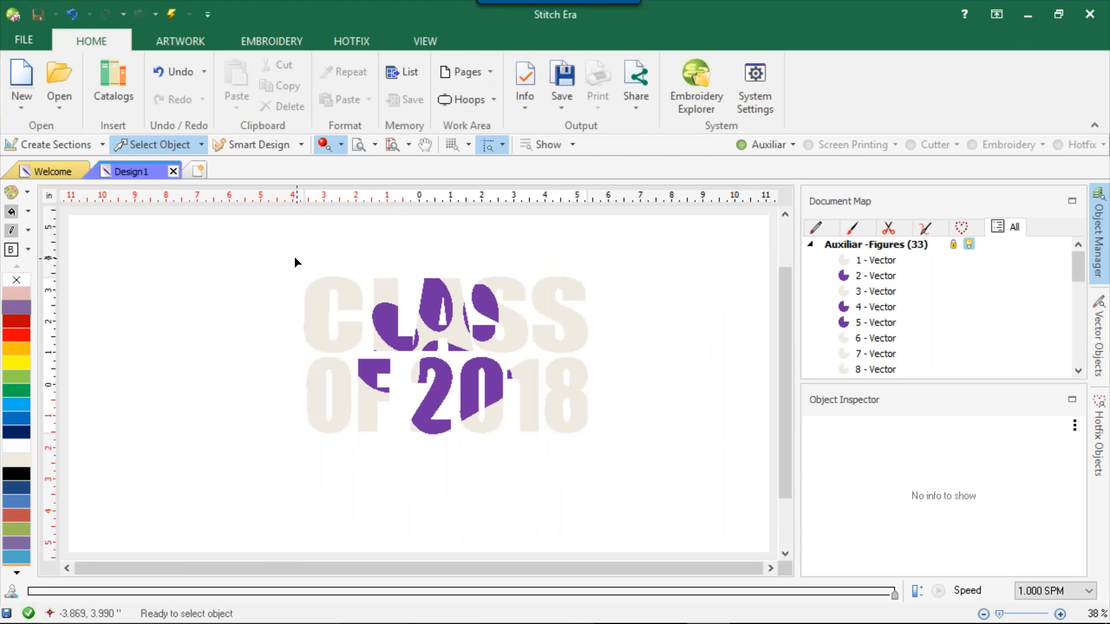
{"action": "left_click_drag", "start_coordinate": [283, 239], "coordinate": [658, 480]}
{"action": "scroll", "coordinate": [420, 338], "scroll_direction": "up", "scroll_amount": 1}
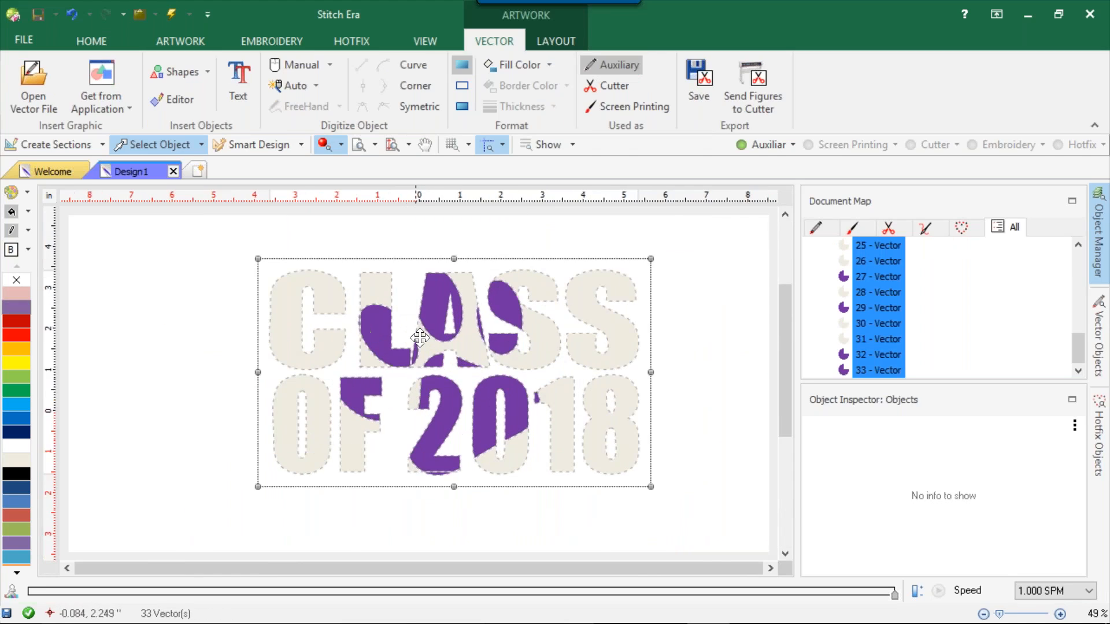
{"action": "scroll", "coordinate": [419, 337], "scroll_direction": "up", "scroll_amount": 2}
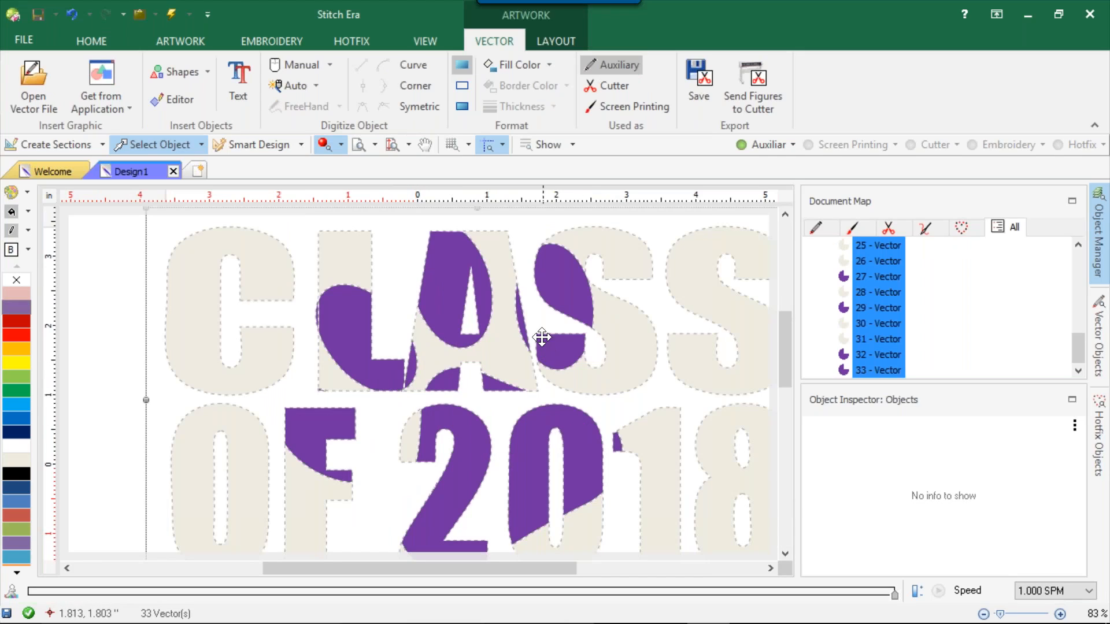
{"action": "scroll", "coordinate": [471, 298], "scroll_direction": "down", "scroll_amount": 3}
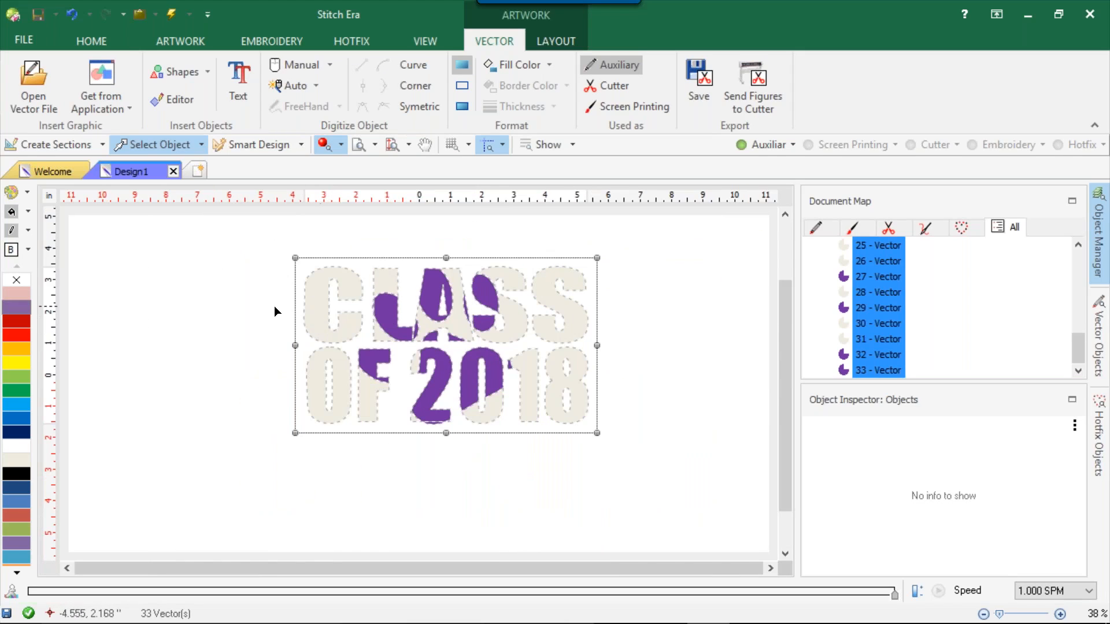
{"action": "left_click", "coordinate": [275, 301]}
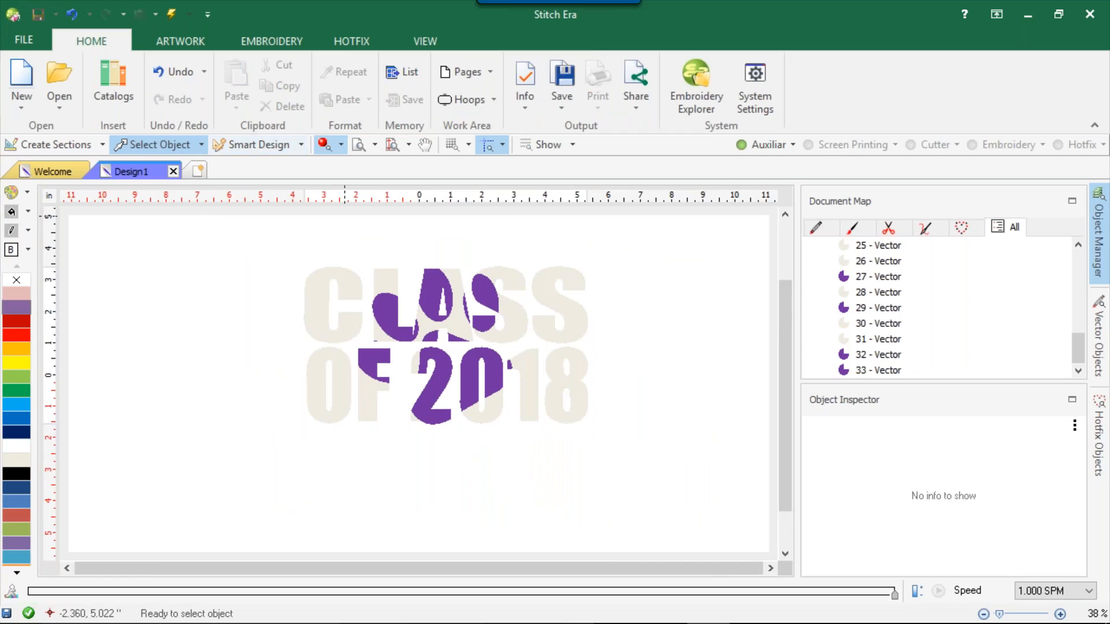
Set the work area's background color to black
{"action": "left_click", "coordinate": [11, 250]}
{"action": "left_click_drag", "start_coordinate": [460, 254], "coordinate": [514, 181]}
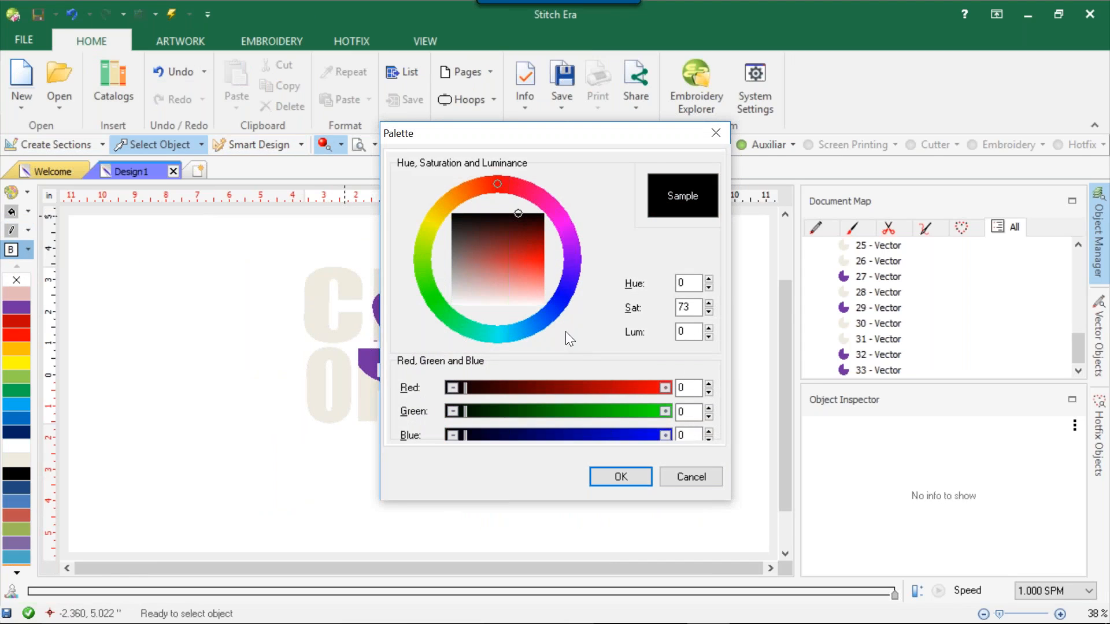
{"action": "left_click", "coordinate": [617, 473]}
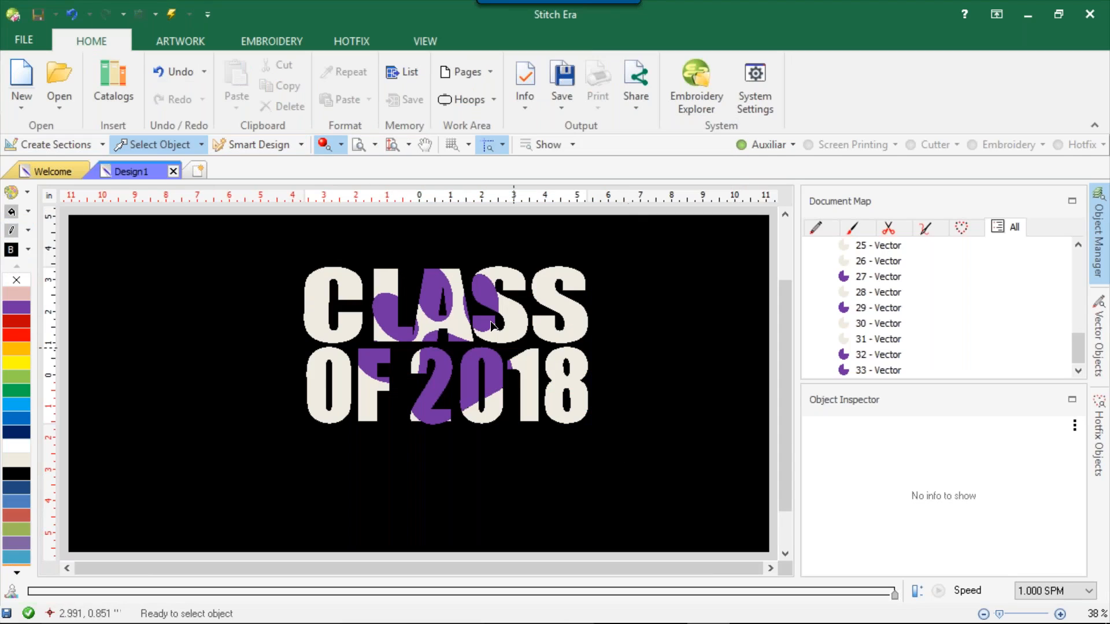
Delete the purple sliver that sticks out below the base of the digit 2
{"action": "left_click_drag", "start_coordinate": [262, 234], "coordinate": [642, 478]}
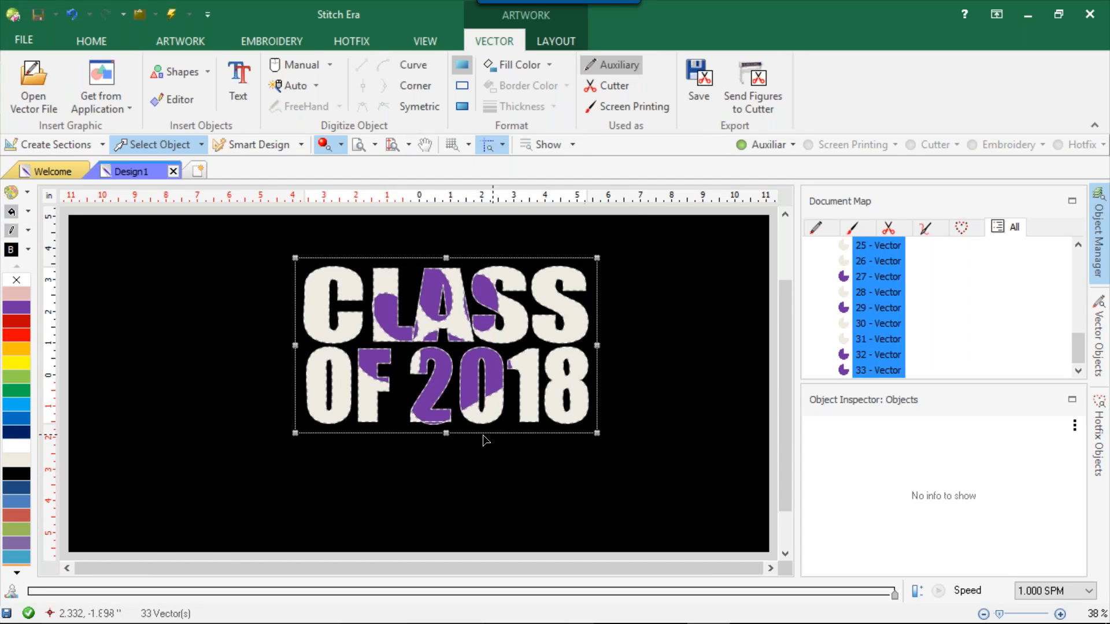
{"action": "left_click", "coordinate": [445, 429]}
{"action": "left_click_drag", "start_coordinate": [211, 236], "coordinate": [662, 479]}
{"action": "left_click", "coordinate": [452, 446]}
{"action": "scroll", "coordinate": [439, 440], "scroll_direction": "up", "scroll_amount": 5}
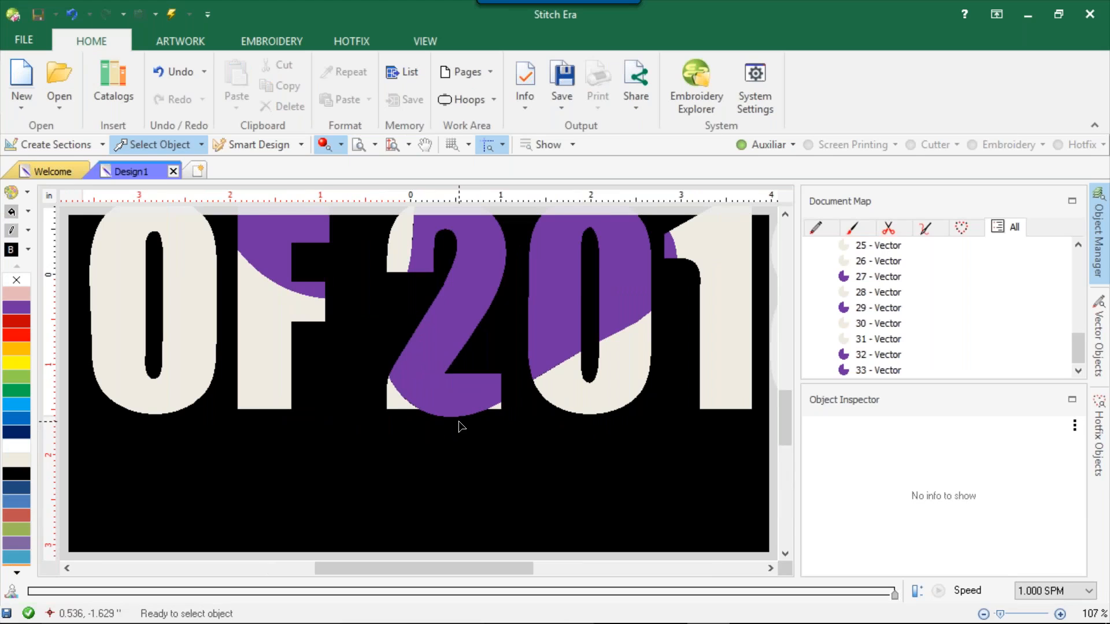
{"action": "left_click", "coordinate": [461, 424]}
{"action": "key", "text": "Delete"}
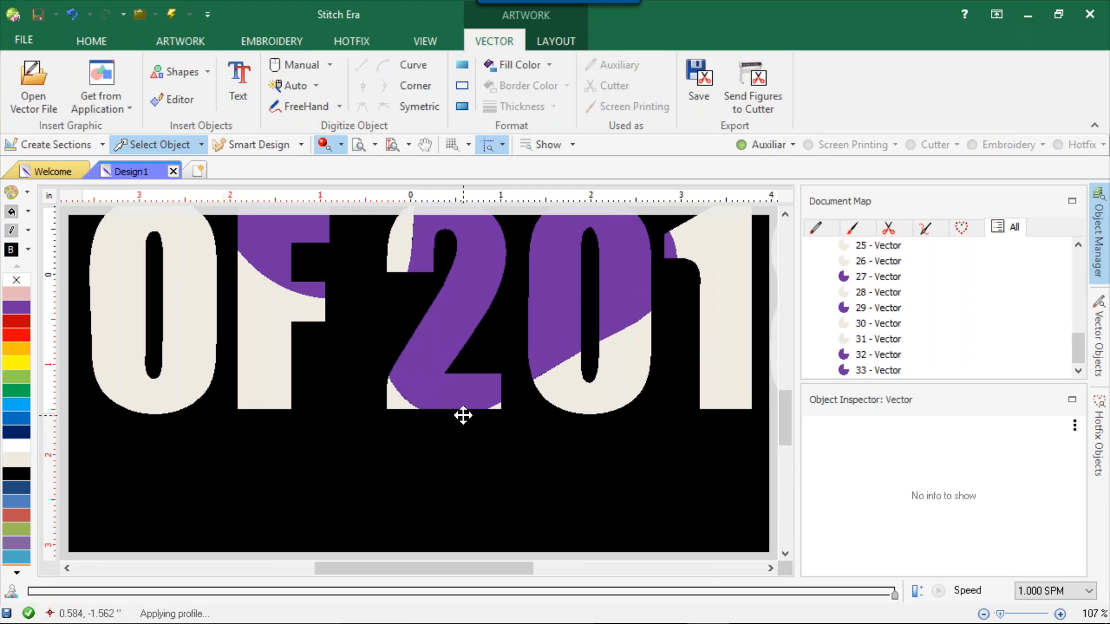
Select the whole CLASS OF 2018 design and stretch it downward by about 0.5 inch without changing its width
{"action": "scroll", "coordinate": [468, 431], "scroll_direction": "down", "scroll_amount": 5}
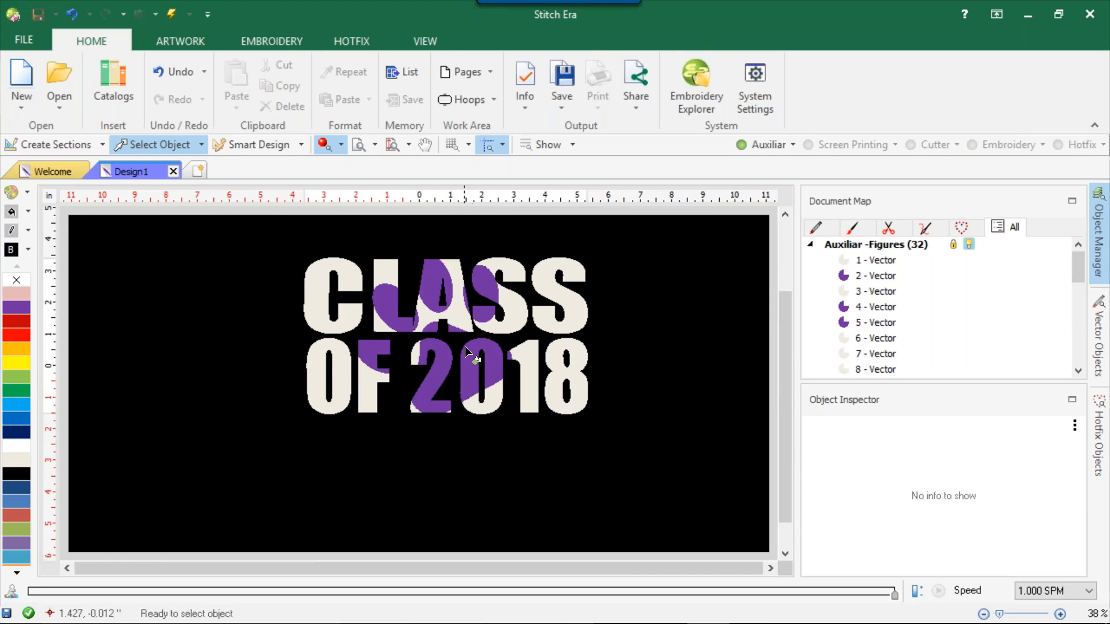
{"action": "left_click_drag", "start_coordinate": [312, 234], "coordinate": [609, 458]}
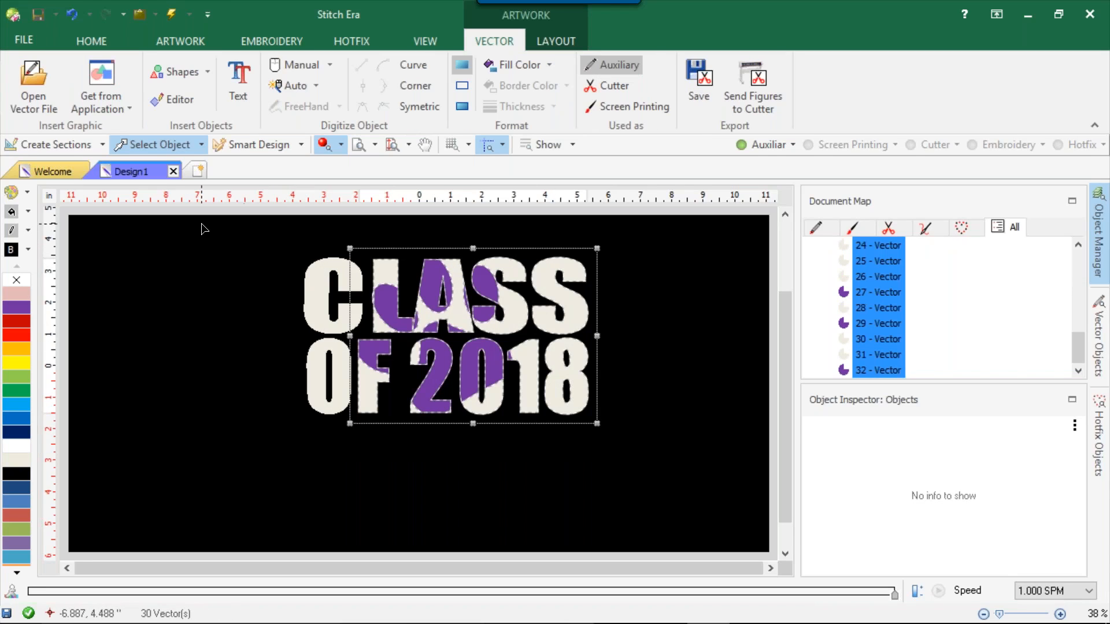
{"action": "left_click_drag", "start_coordinate": [202, 222], "coordinate": [756, 487]}
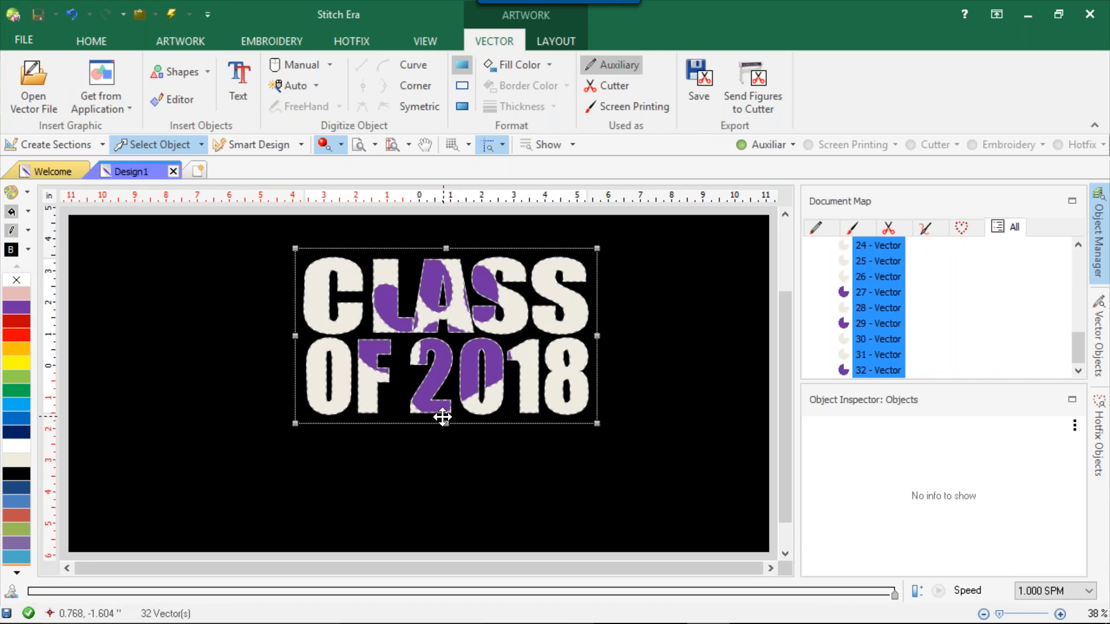
{"action": "mouse_move", "coordinate": [444, 424]}
{"action": "left_mouse_down"}
{"action": "mouse_move", "coordinate": [445, 465]}
{"action": "mouse_move", "coordinate": [445, 439]}
{"action": "left_mouse_up"}
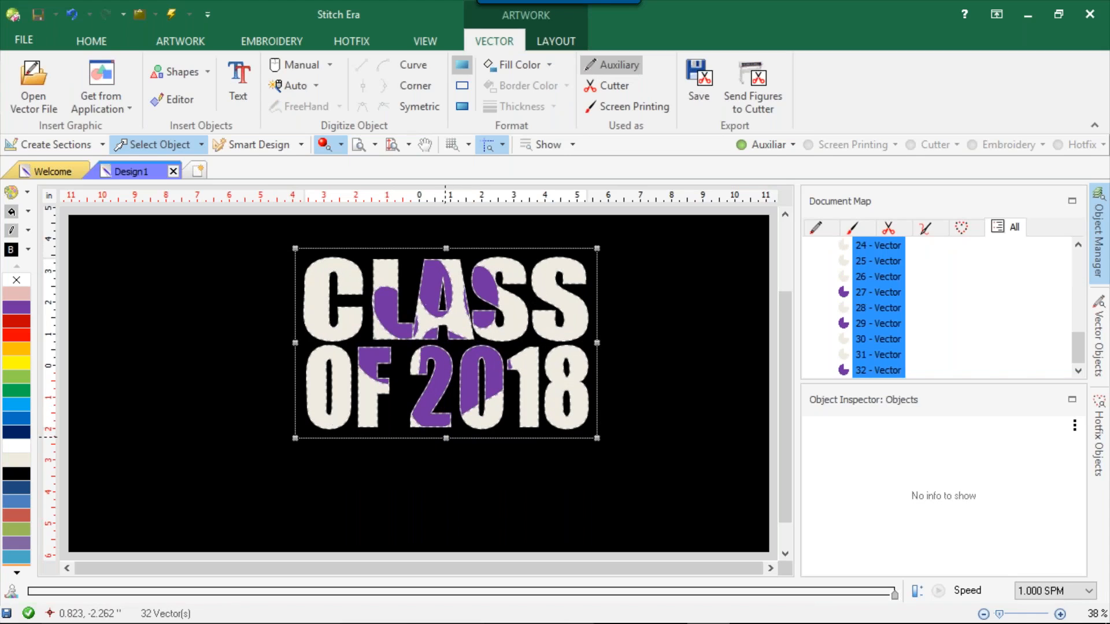
{"action": "left_click", "coordinate": [651, 372]}
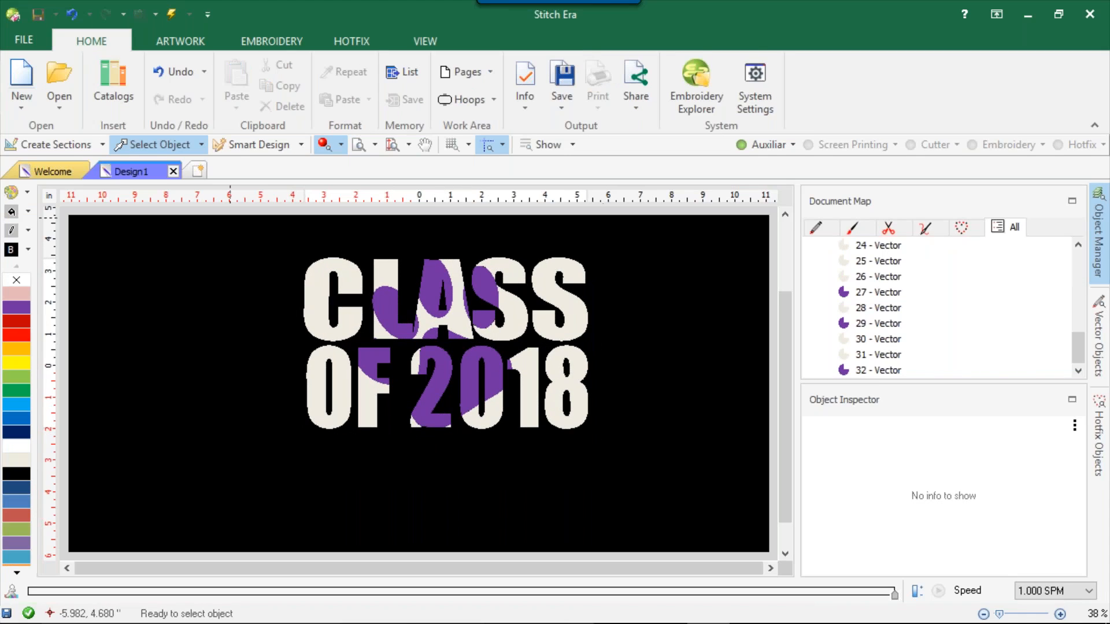
Open the Hotfix catalog and clear all beads from the bead palette
{"action": "left_click", "coordinate": [369, 43]}
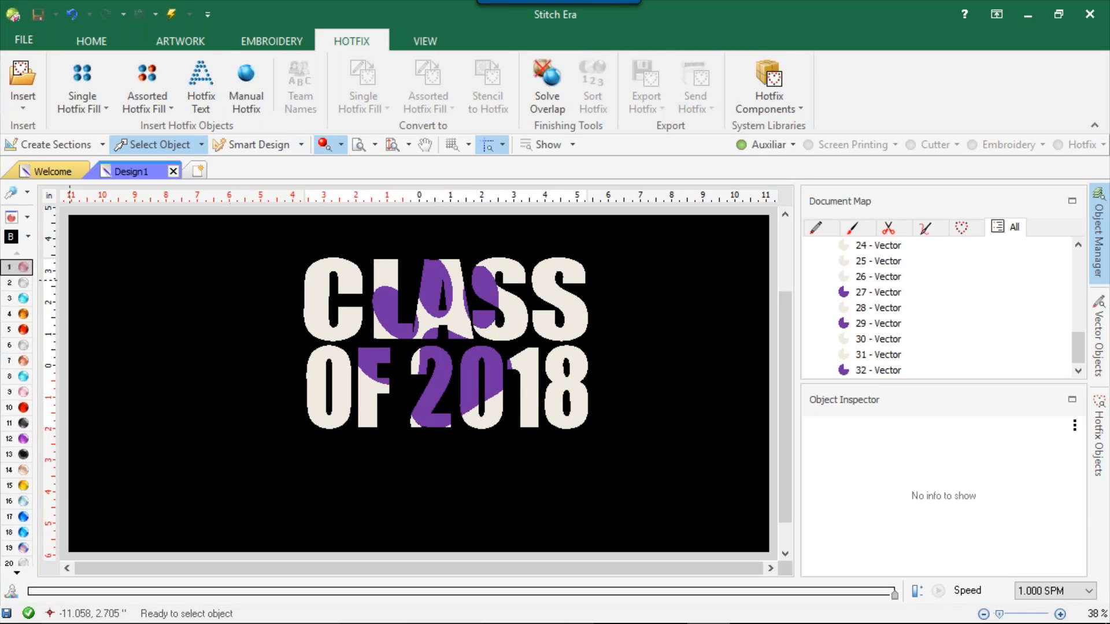
{"action": "left_click", "coordinate": [26, 217]}
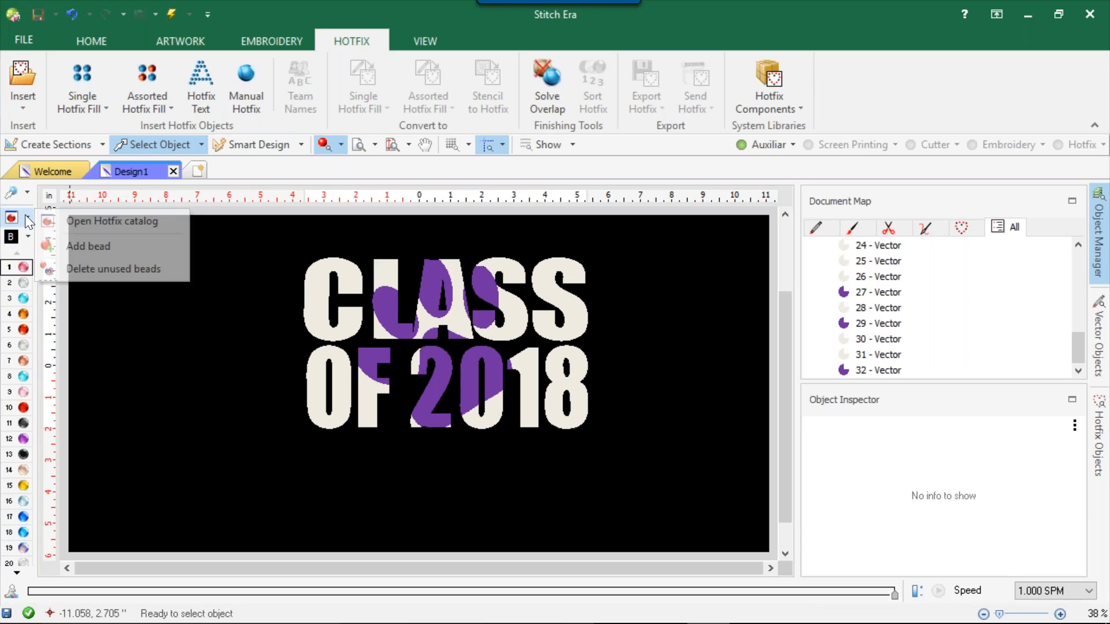
{"action": "left_click", "coordinate": [103, 225]}
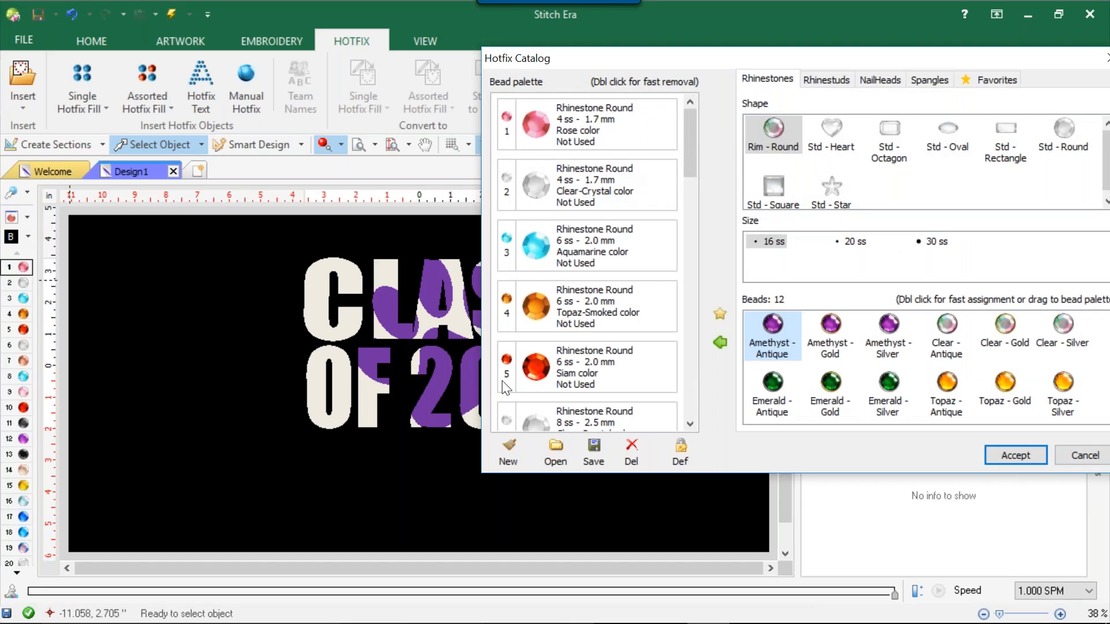
{"action": "left_click", "coordinate": [512, 443]}
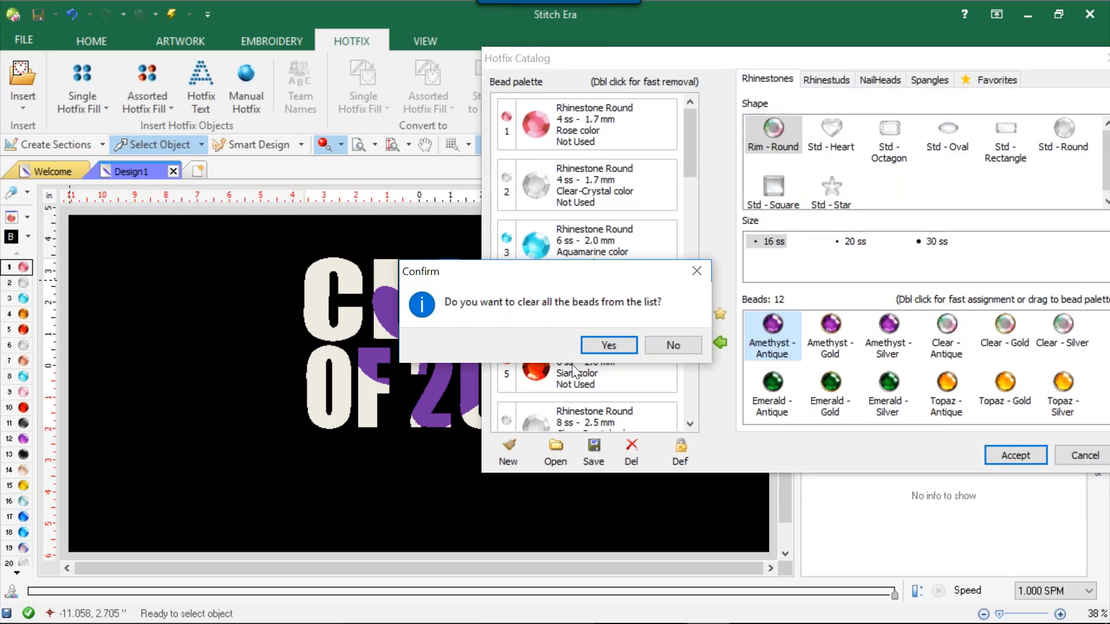
{"action": "left_click", "coordinate": [593, 344]}
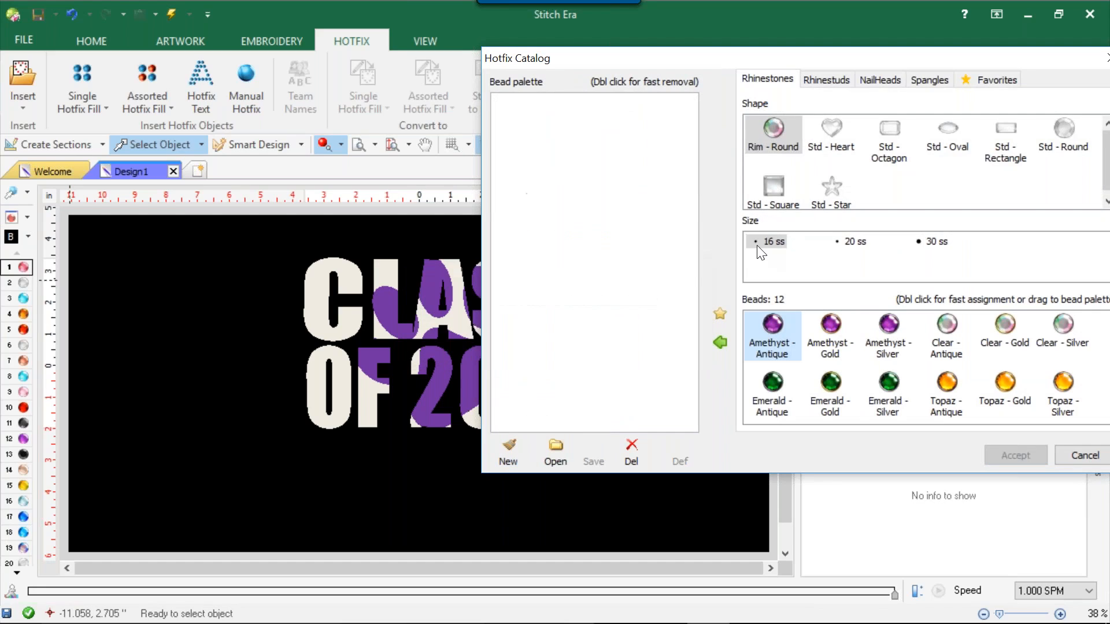
Add the 2.0 mm Std - Round spangle in color HS 219 to the bead palette
{"action": "left_click", "coordinate": [930, 80]}
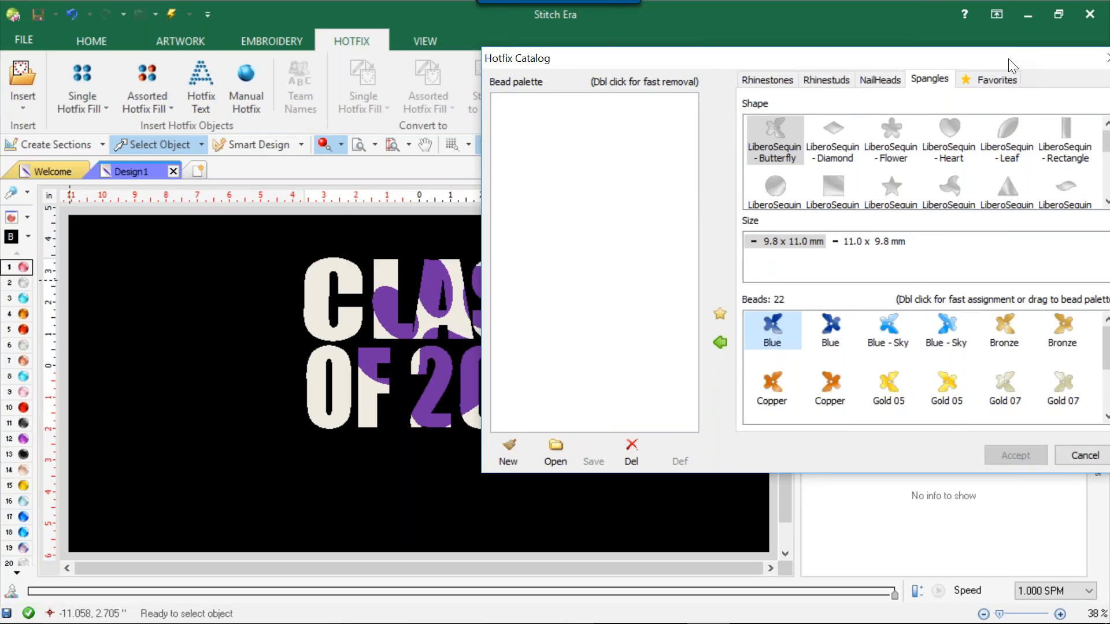
{"action": "left_click_drag", "start_coordinate": [1008, 57], "coordinate": [748, 69]}
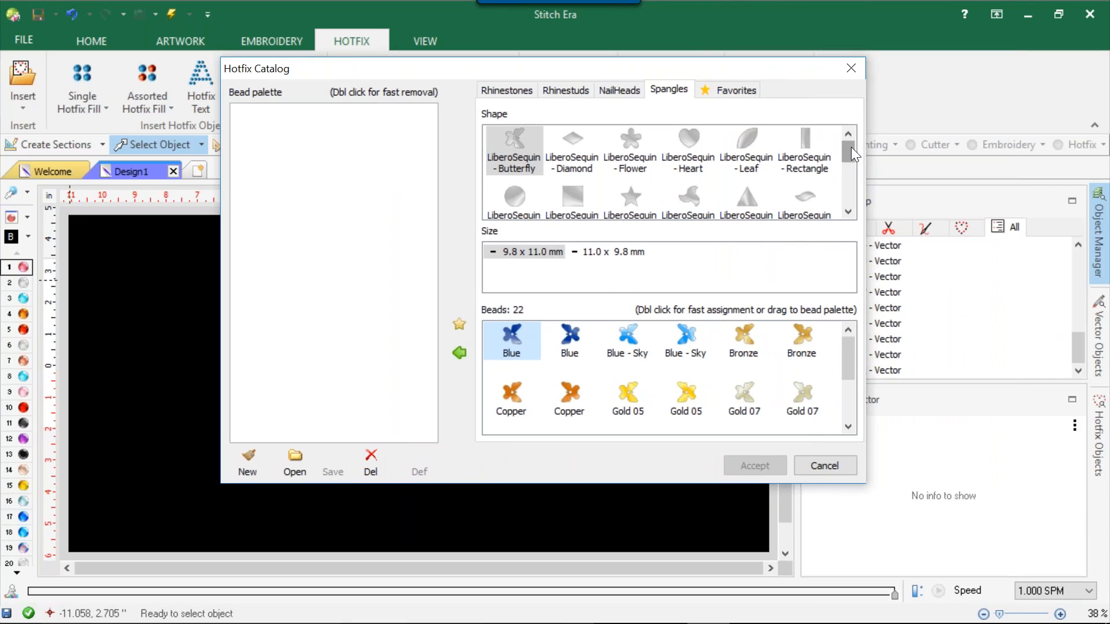
{"action": "left_click_drag", "start_coordinate": [851, 147], "coordinate": [845, 192]}
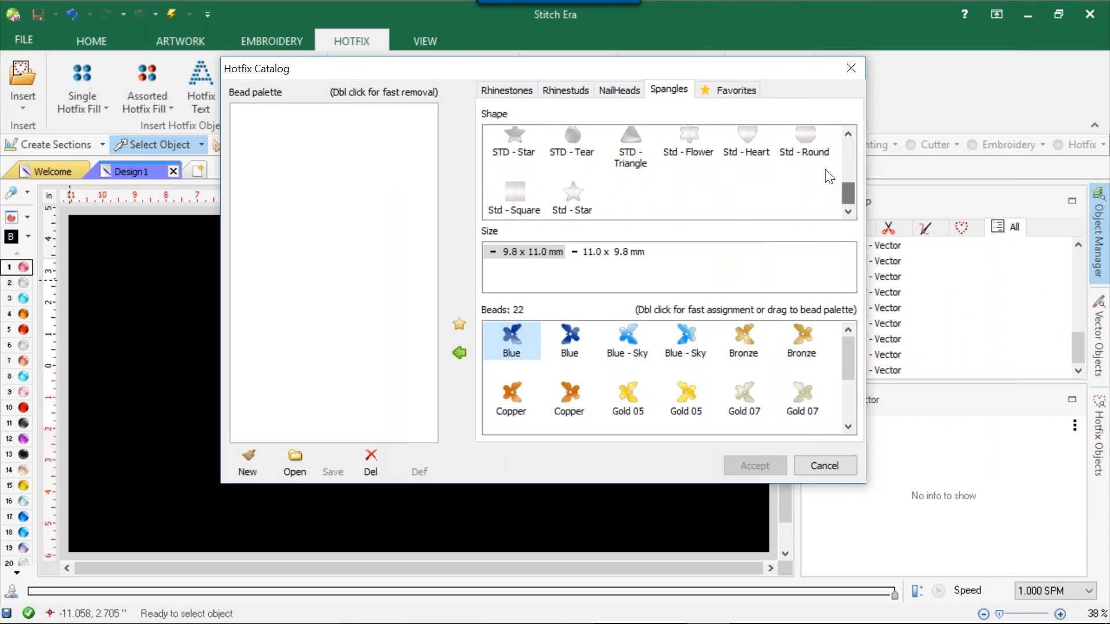
{"action": "left_click", "coordinate": [806, 141]}
{"action": "left_click", "coordinate": [590, 252]}
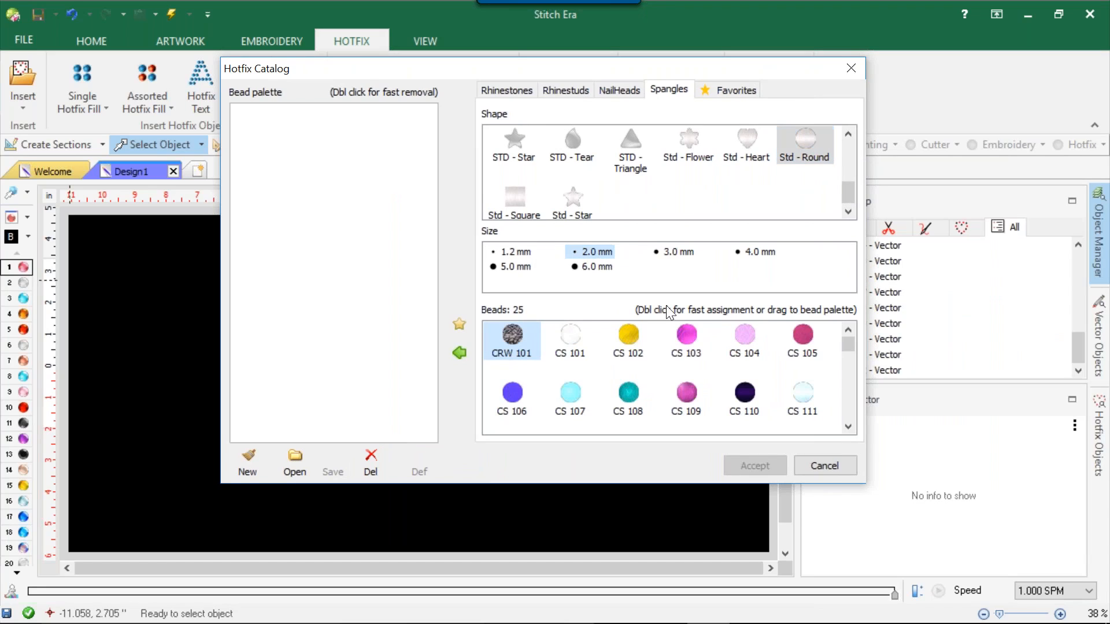
{"action": "left_click_drag", "start_coordinate": [844, 344], "coordinate": [841, 377]}
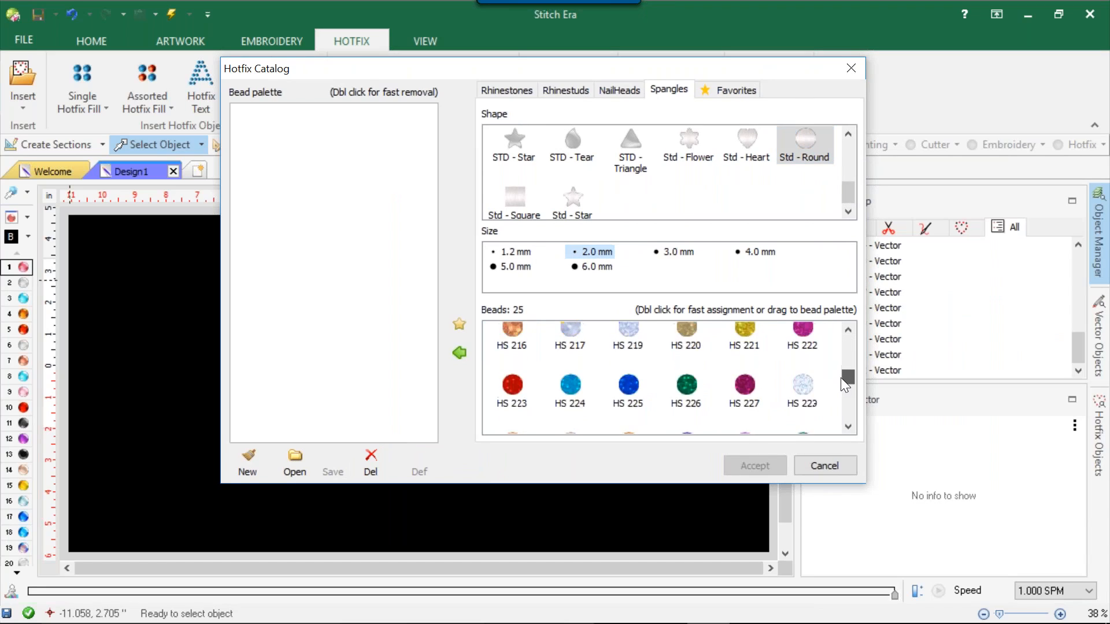
{"action": "left_click", "coordinate": [626, 346]}
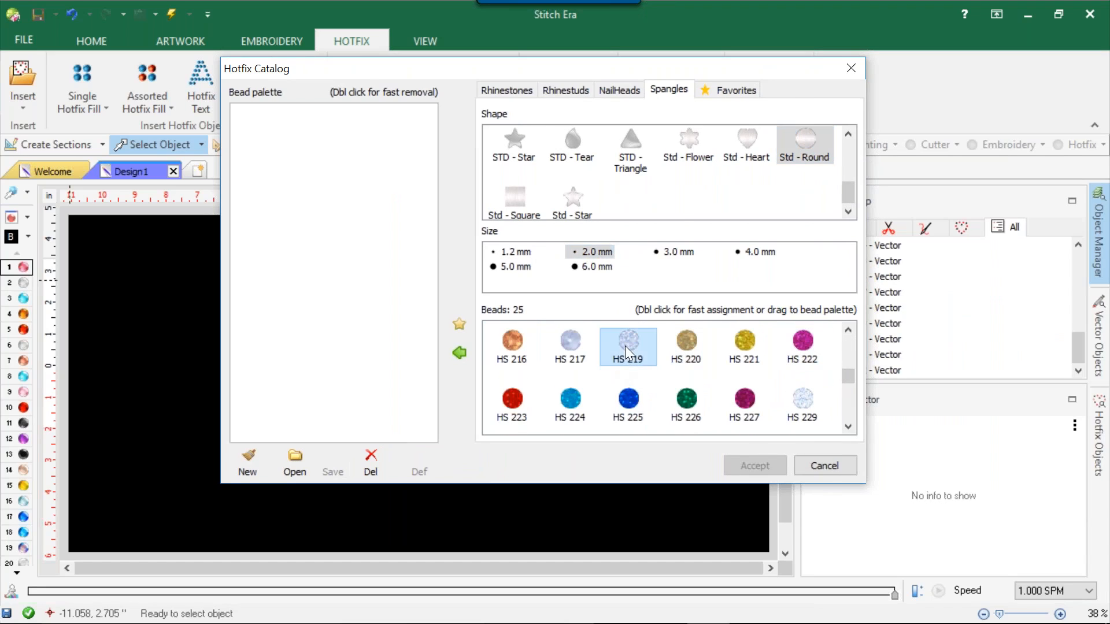
{"action": "left_click", "coordinate": [459, 353]}
Add the 2.0 mm round spangle in color HS 222 to the bead palette and accept the catalog changes
{"action": "left_click", "coordinate": [806, 338]}
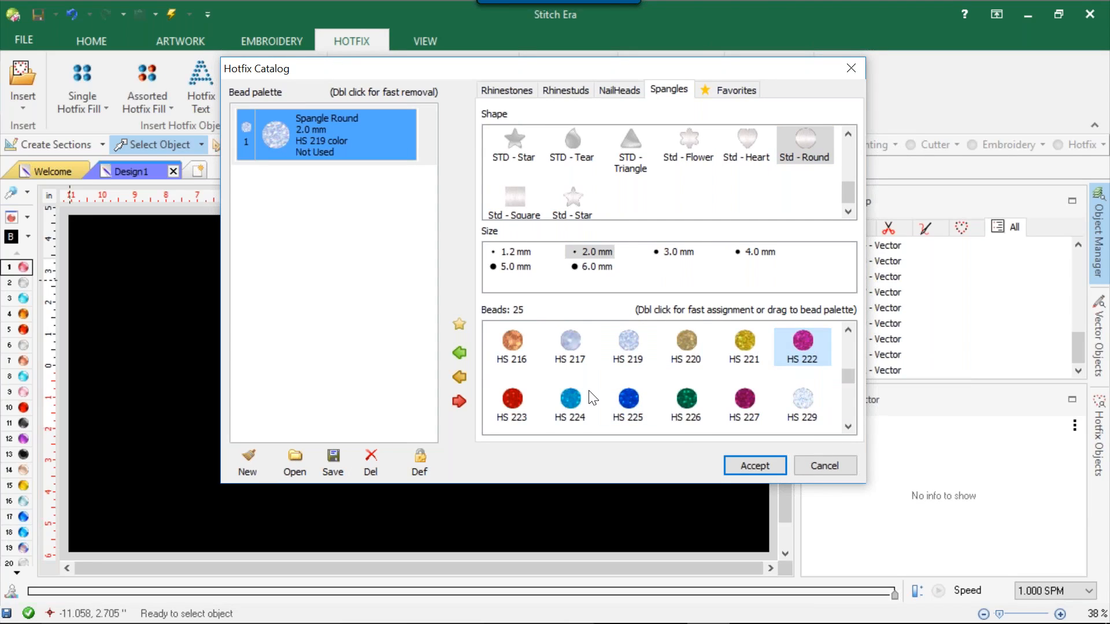
{"action": "left_click", "coordinate": [460, 350]}
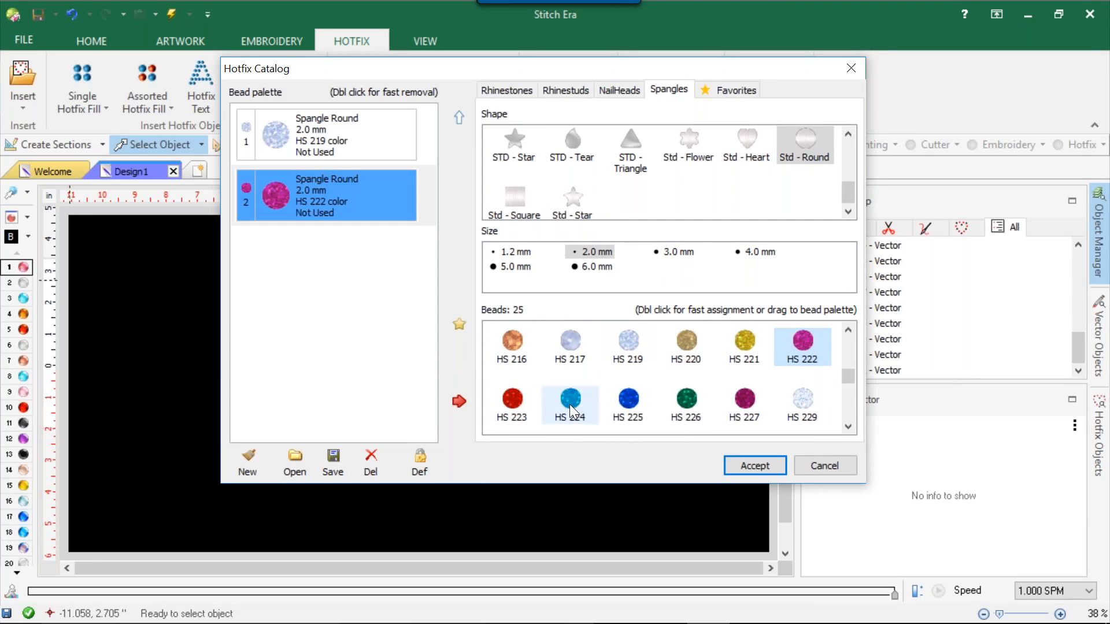
{"action": "left_click", "coordinate": [741, 467]}
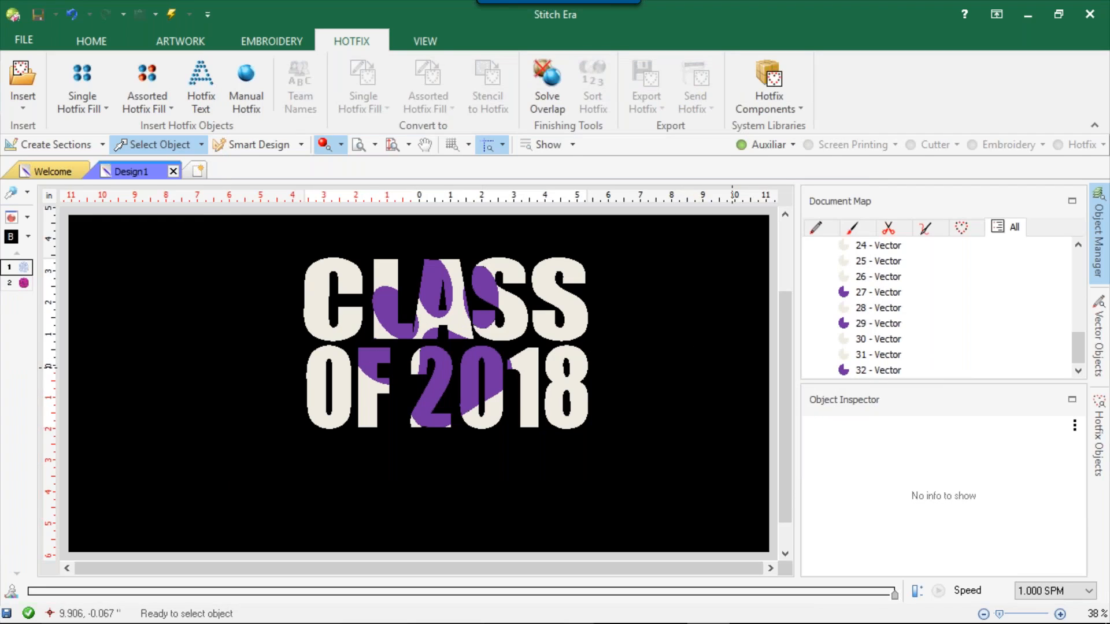
Select the purple vectors within the word CLASS: 2, 4, 5, 9 to 13, 15 and 16
{"action": "scroll", "coordinate": [954, 324], "scroll_direction": "up", "scroll_amount": 4}
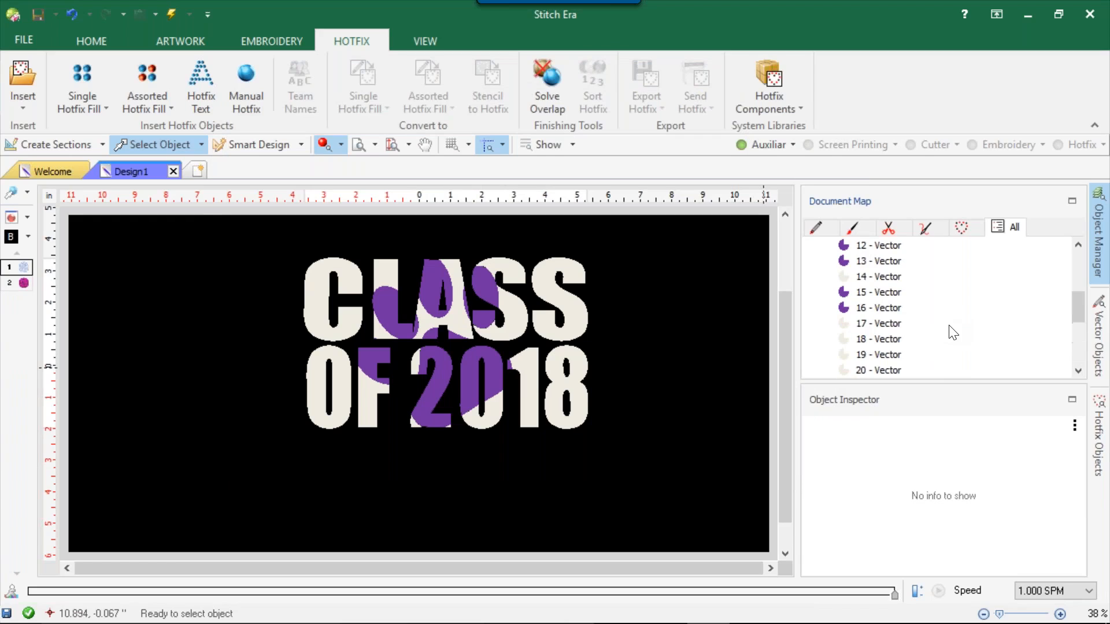
{"action": "scroll", "coordinate": [850, 280], "scroll_direction": "up", "scroll_amount": 4}
{"action": "left_click", "coordinate": [872, 262]}
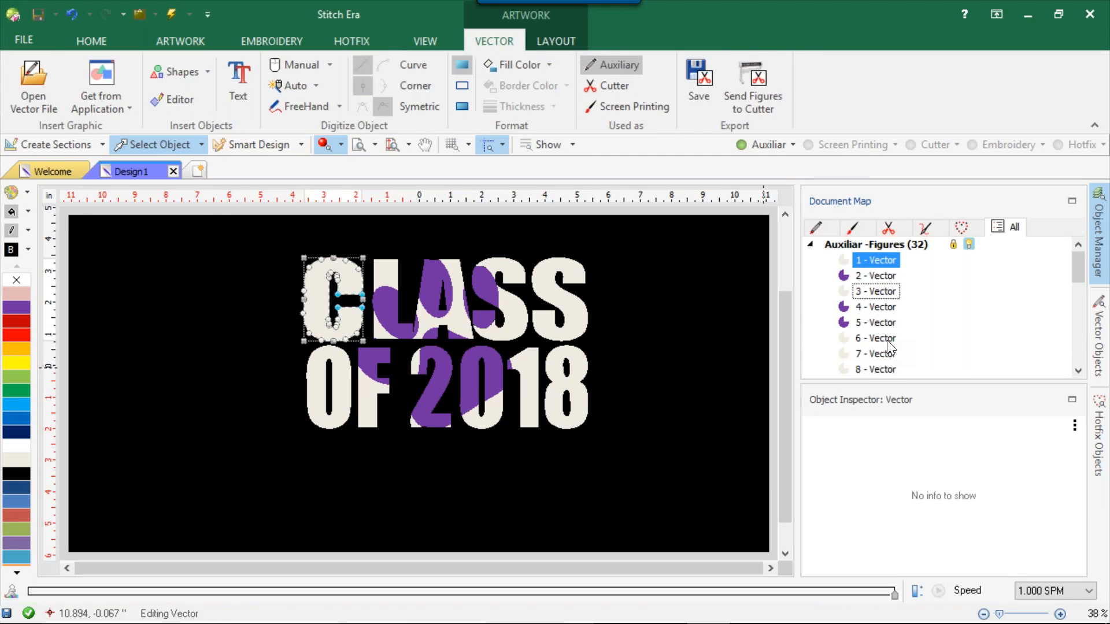
{"action": "left_click", "coordinate": [884, 338], "text": "ctrl"}
{"action": "left_click", "coordinate": [870, 275]}
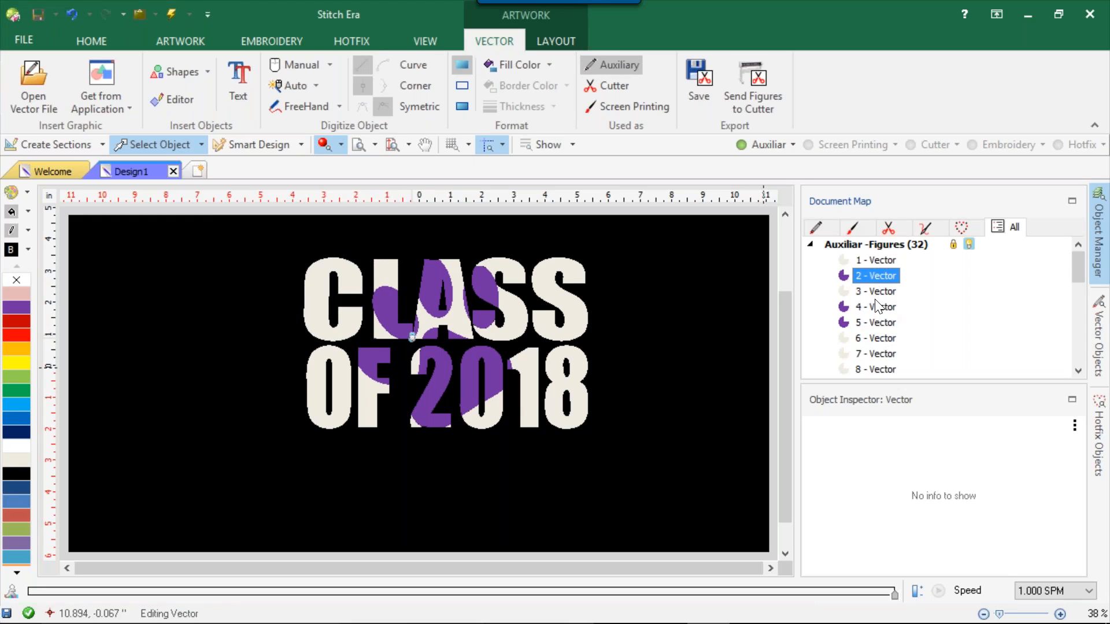
{"action": "left_click", "coordinate": [878, 307], "text": "ctrl"}
{"action": "scroll", "coordinate": [874, 331], "scroll_direction": "down", "scroll_amount": 3}
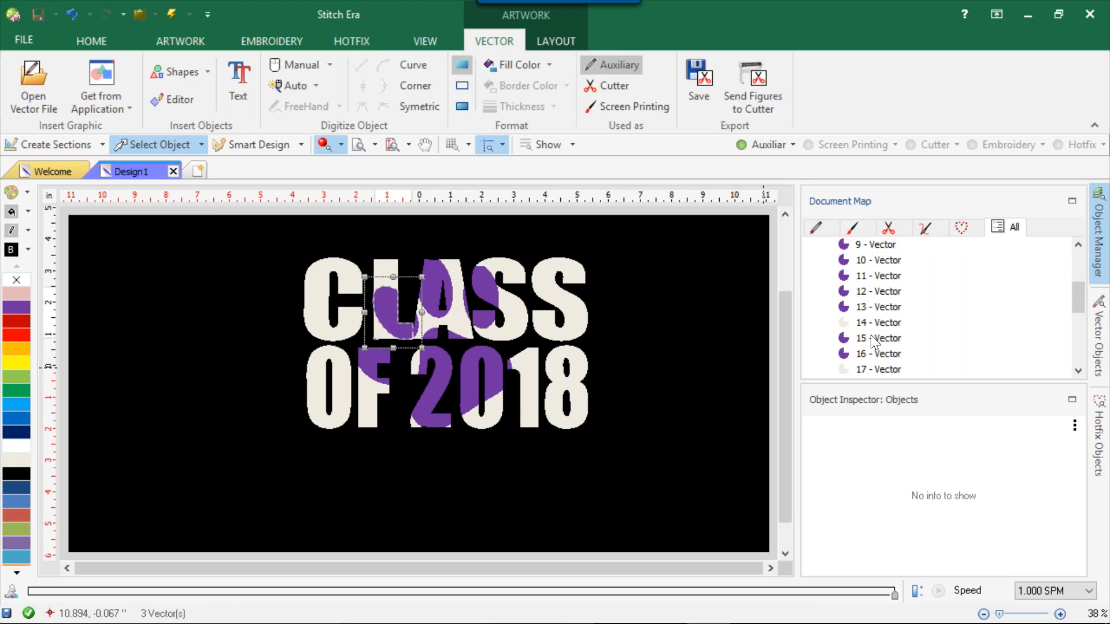
{"action": "left_click", "coordinate": [868, 244], "text": "ctrl"}
{"action": "left_click", "coordinate": [873, 260], "text": "ctrl"}
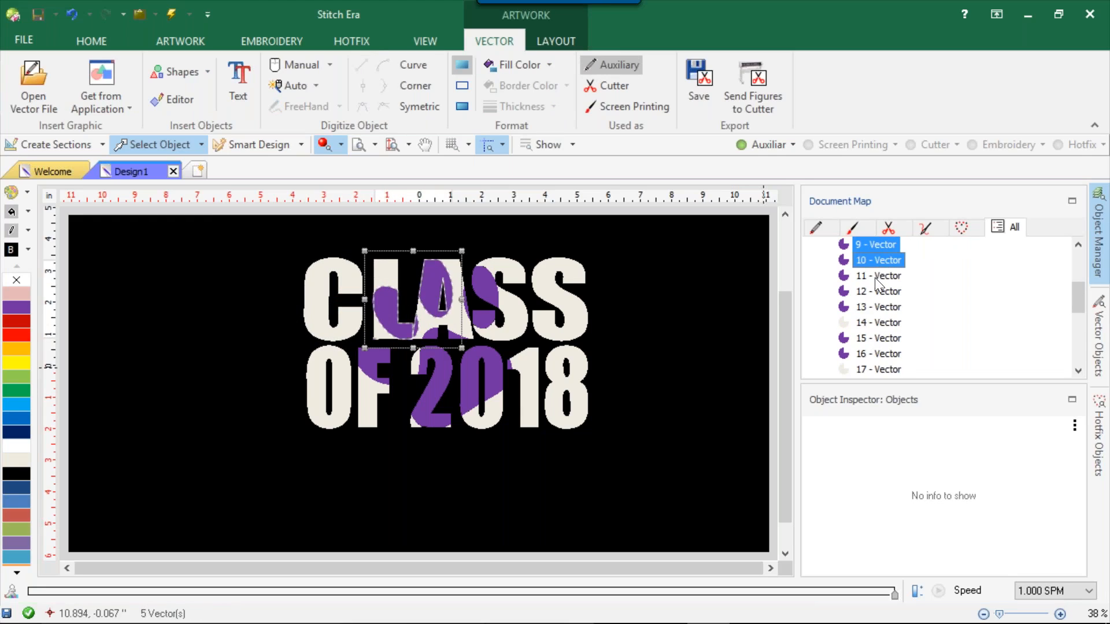
{"action": "left_click", "coordinate": [875, 275], "text": "ctrl"}
{"action": "left_click", "coordinate": [877, 292], "text": "ctrl"}
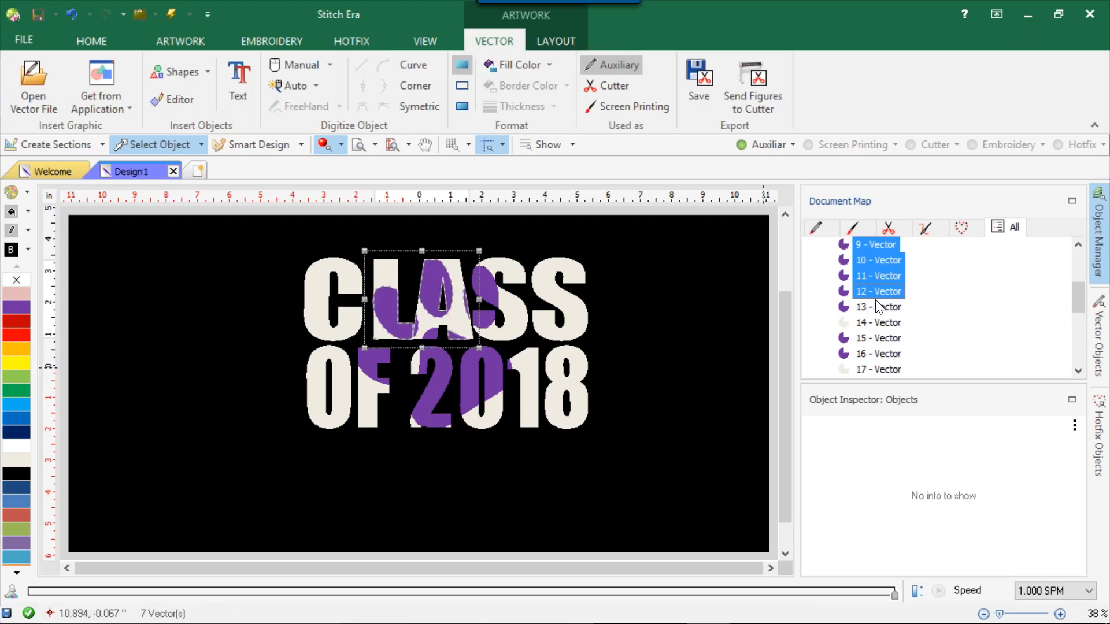
{"action": "left_click", "coordinate": [885, 339], "text": "ctrl"}
{"action": "left_click", "coordinate": [880, 352], "text": "ctrl"}
Add the purple vectors 21, 23, 27, 29 and 32 to the selection and group all the selected vectors
{"action": "scroll", "coordinate": [870, 350], "scroll_direction": "down", "scroll_amount": 3}
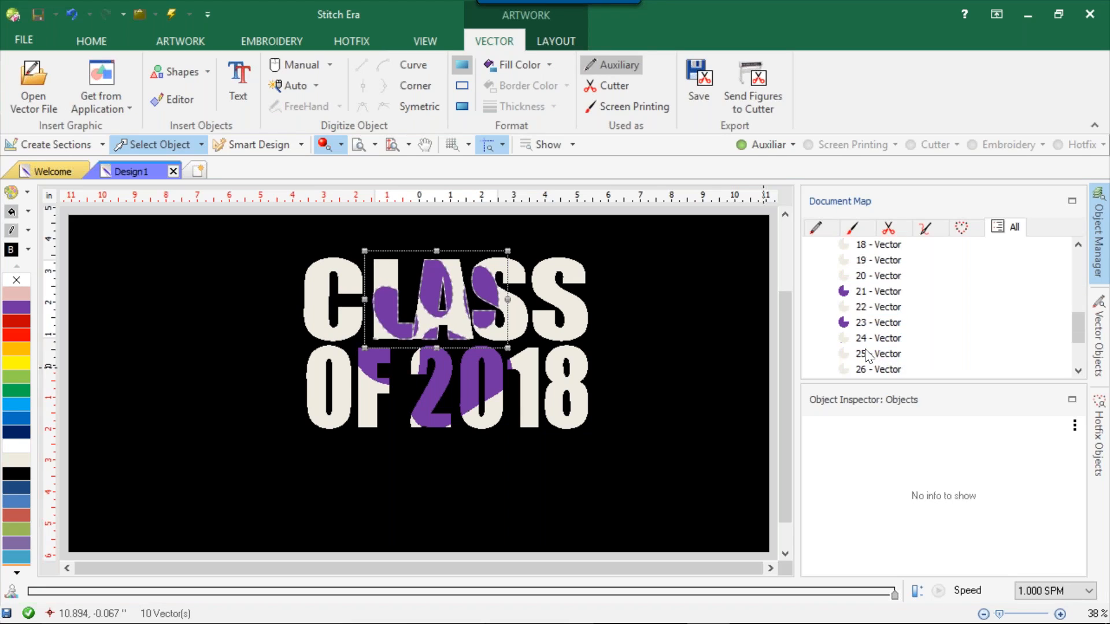
{"action": "left_click", "coordinate": [866, 293], "text": "ctrl"}
{"action": "left_click", "coordinate": [878, 323], "text": "ctrl"}
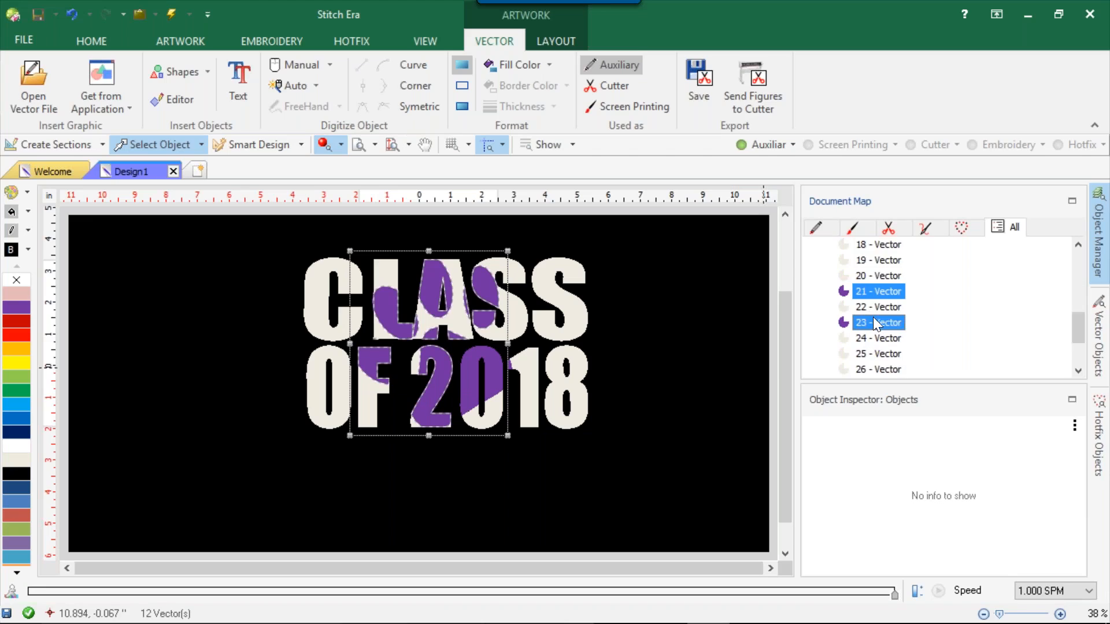
{"action": "scroll", "coordinate": [874, 317], "scroll_direction": "down", "scroll_amount": 2}
{"action": "left_click", "coordinate": [878, 278], "text": "ctrl"}
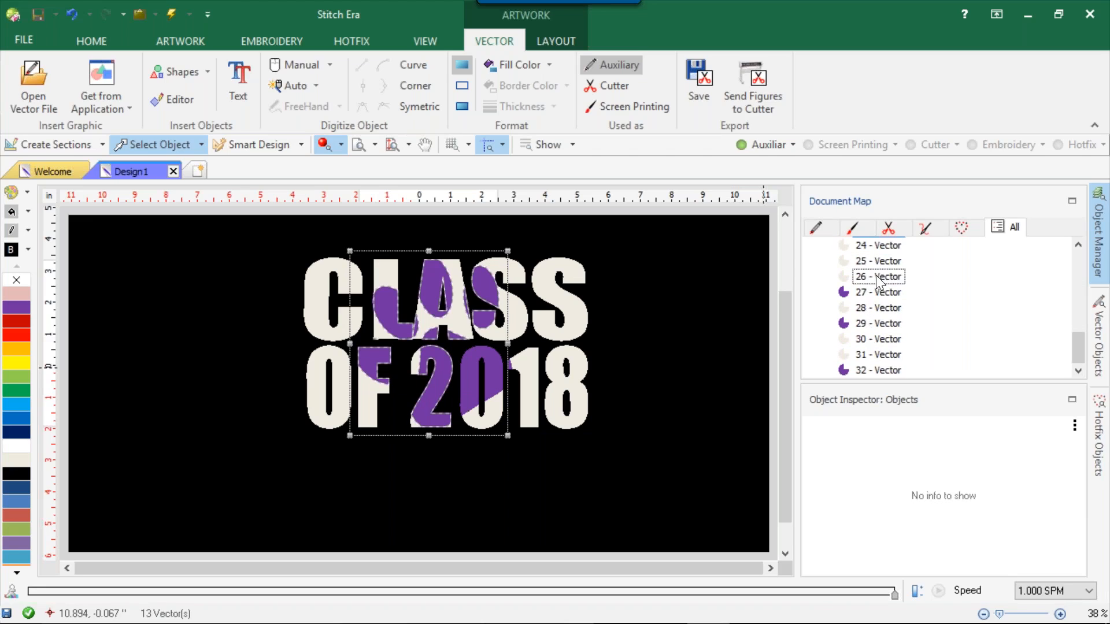
{"action": "left_click", "coordinate": [877, 323], "text": "ctrl"}
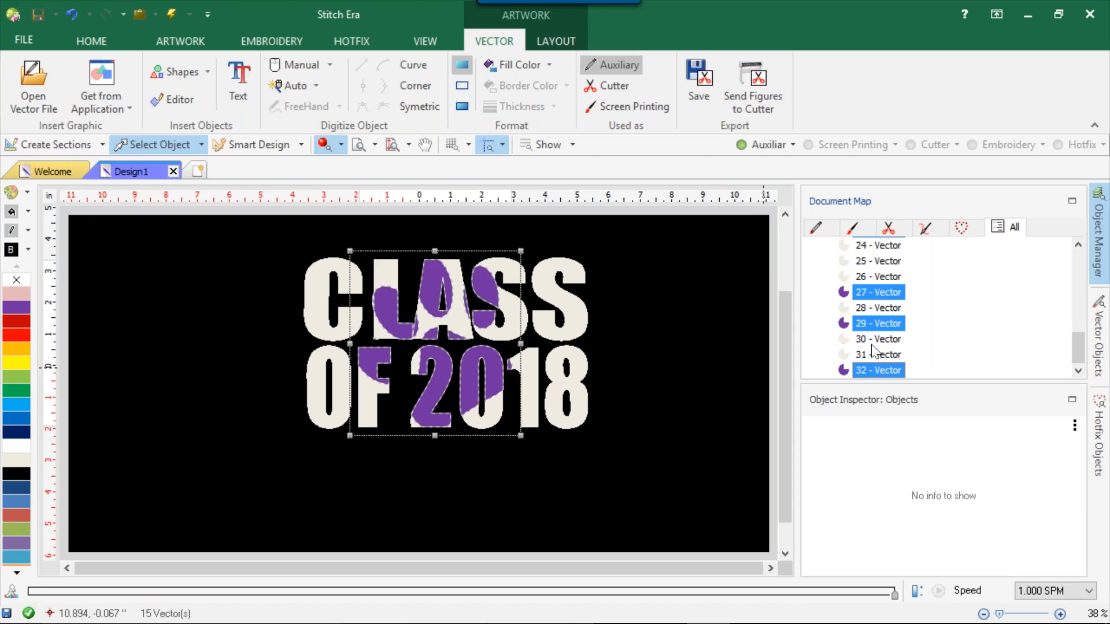
{"action": "right_click", "coordinate": [880, 323]}
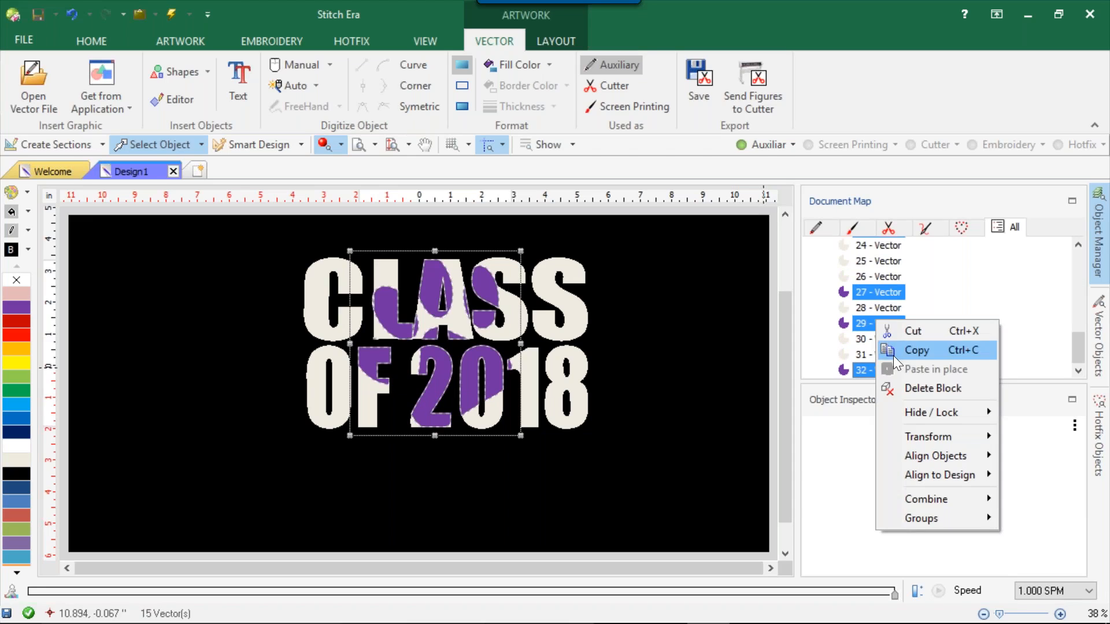
{"action": "mouse_move", "coordinate": [914, 520]}
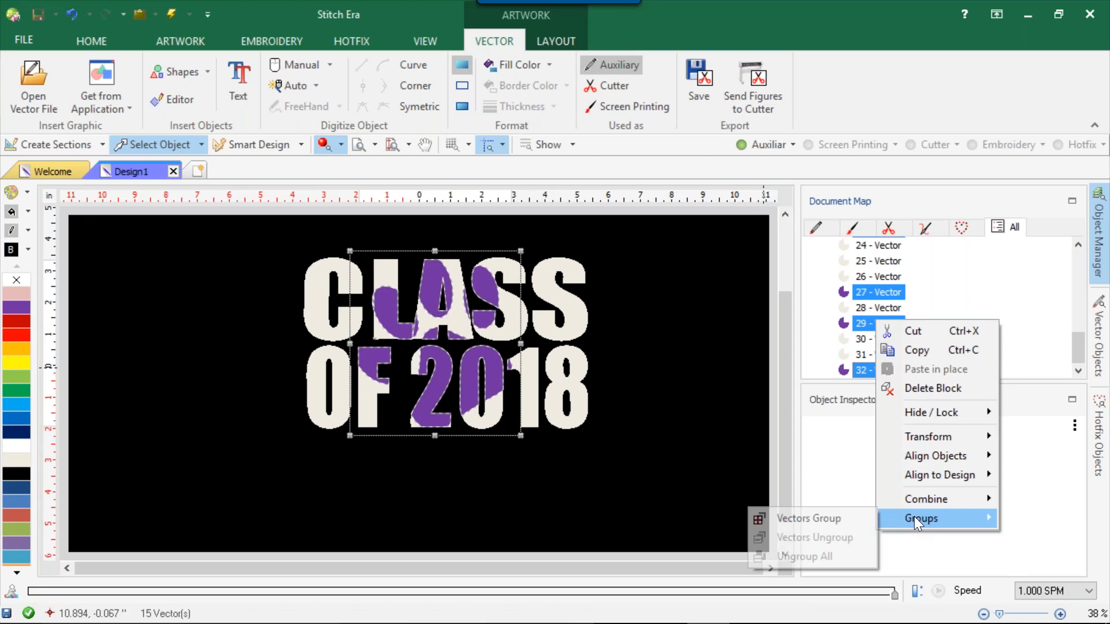
{"action": "left_click", "coordinate": [821, 520]}
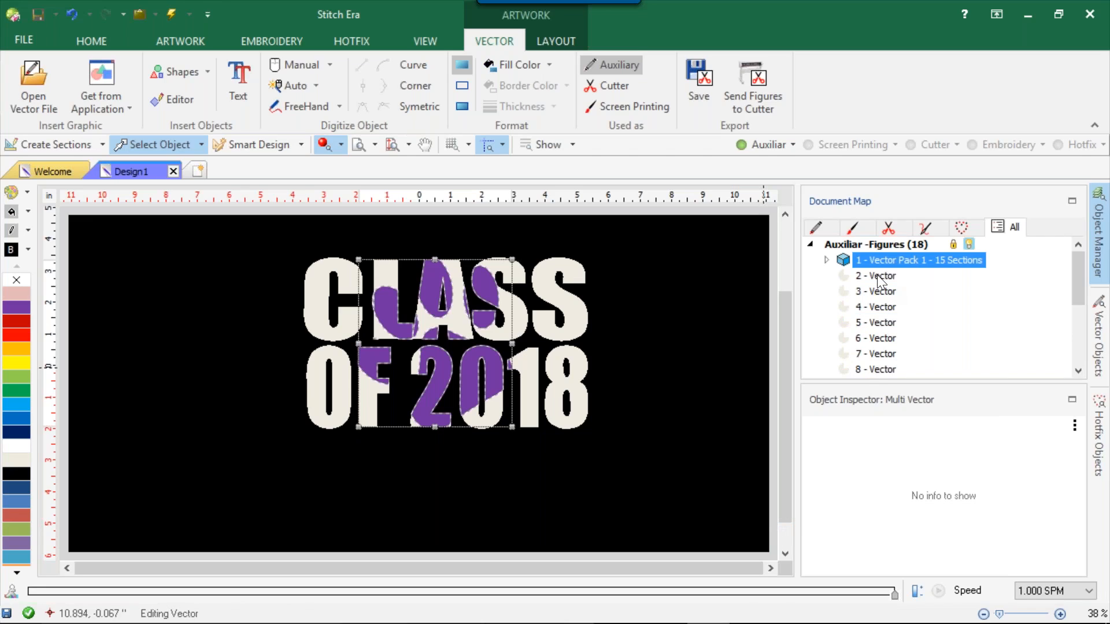
Select the off-white letter vectors 2 to 18 and convert them to single hotfix areas with the HF Uniform Fill
{"action": "left_click", "coordinate": [879, 276]}
{"action": "scroll", "coordinate": [883, 292], "scroll_direction": "down", "scroll_amount": 4}
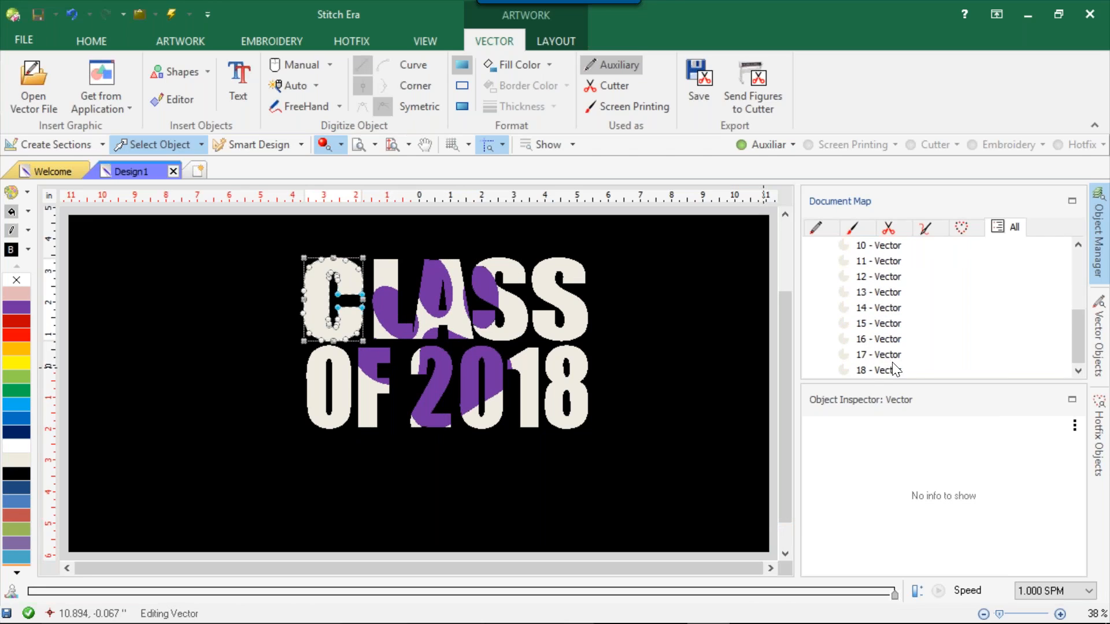
{"action": "left_click", "coordinate": [894, 368], "text": "shift"}
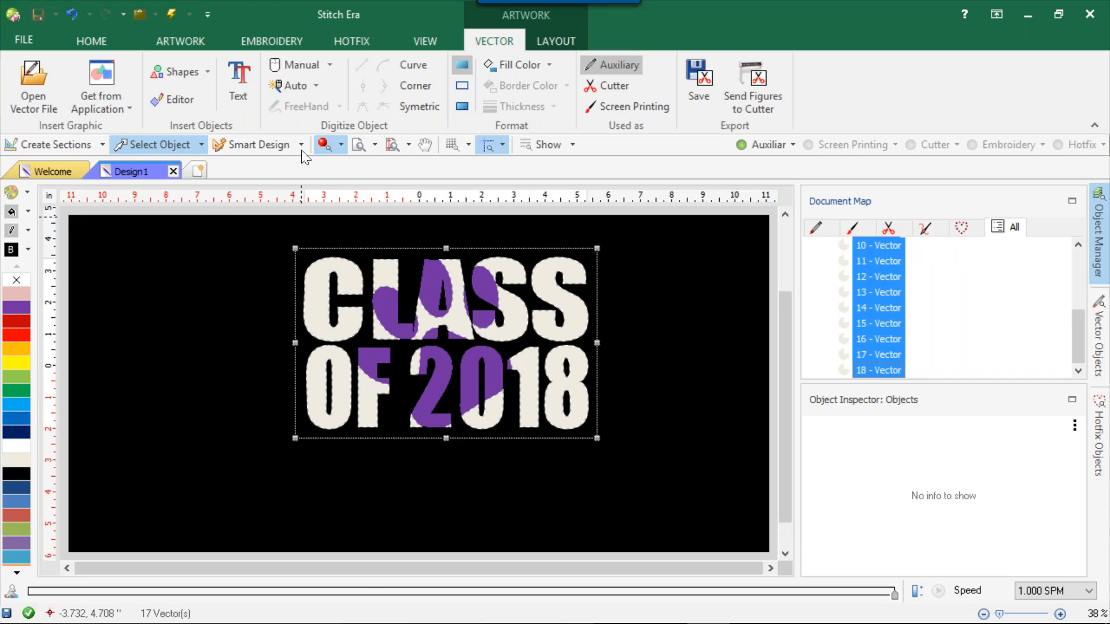
{"action": "left_click", "coordinate": [281, 146]}
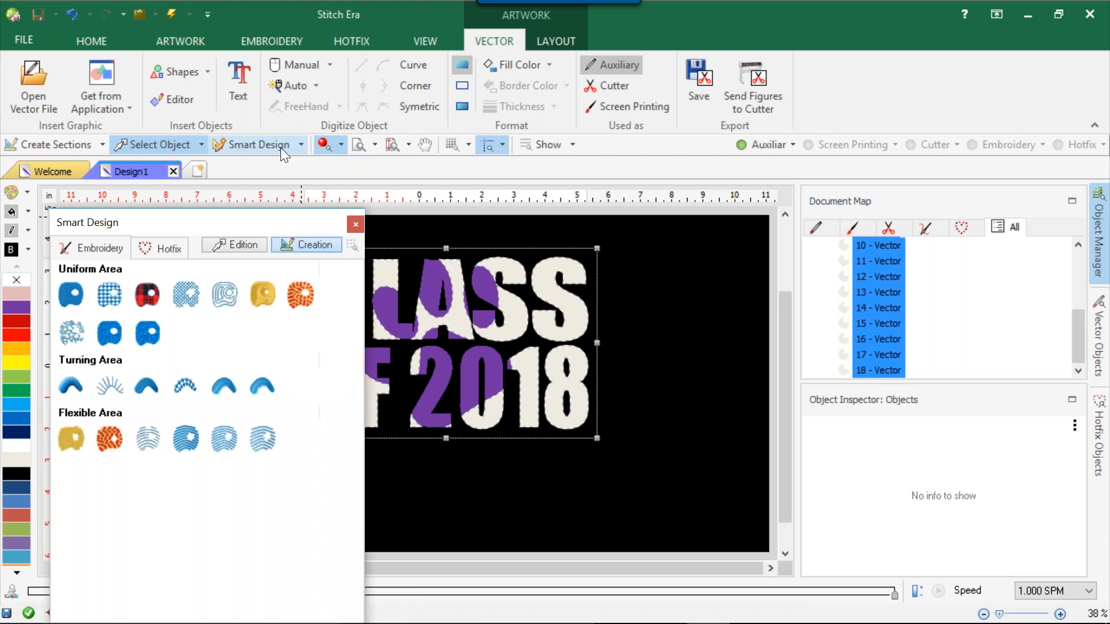
{"action": "left_click", "coordinate": [159, 250]}
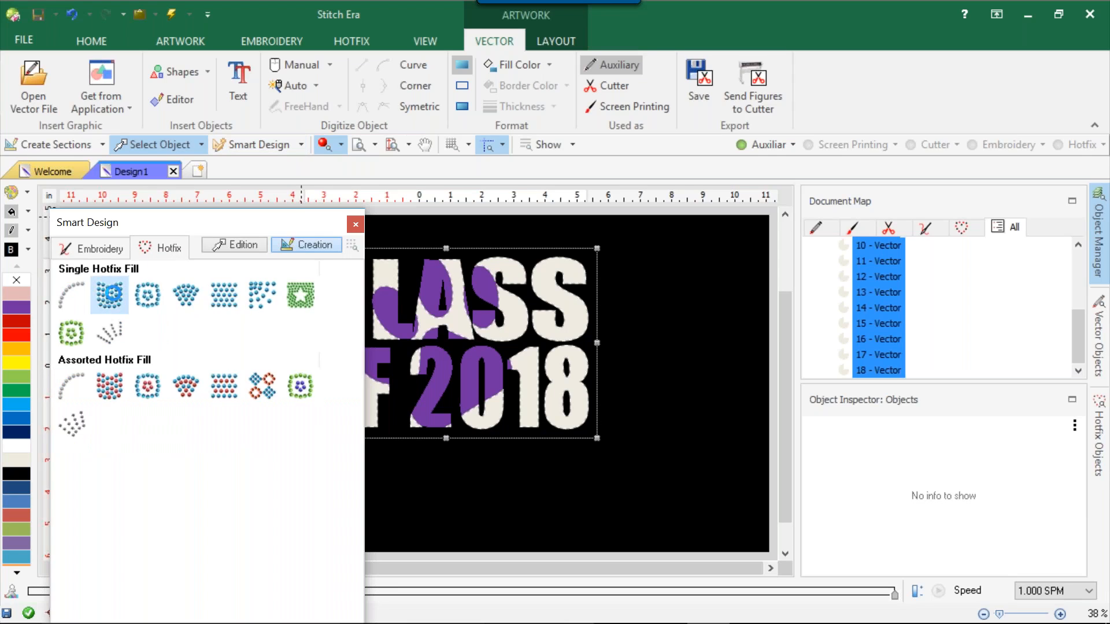
{"action": "left_click", "coordinate": [101, 293]}
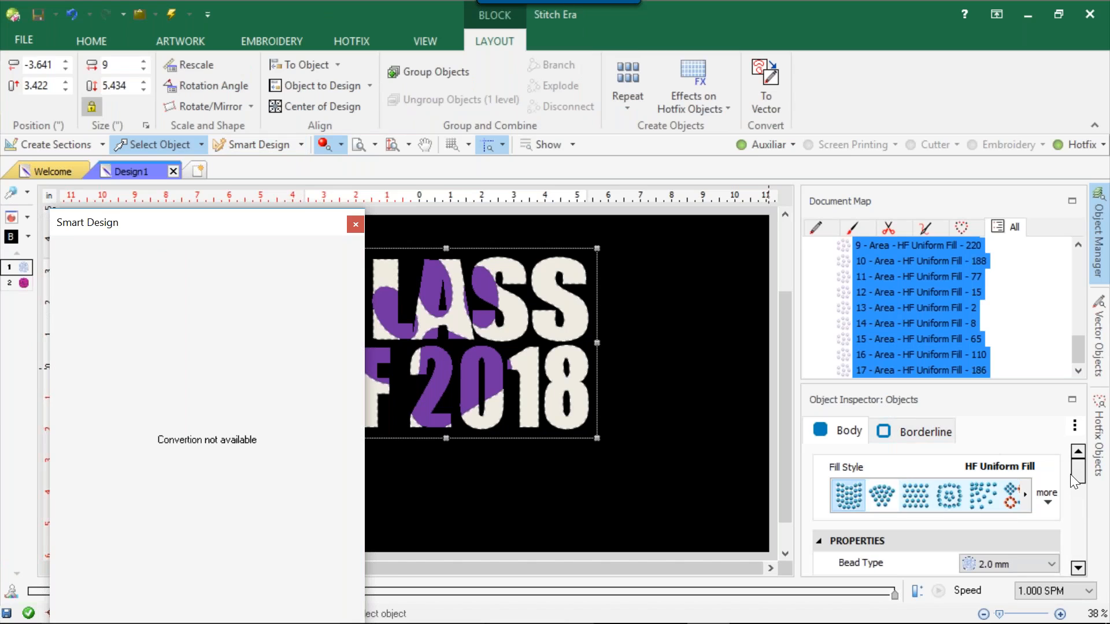
Set the bead separation of the off-white letter fills to 3 pts, deselect them and close the Smart Design window
{"action": "left_click_drag", "start_coordinate": [1074, 476], "coordinate": [1061, 511]}
{"action": "left_click", "coordinate": [1021, 483]}
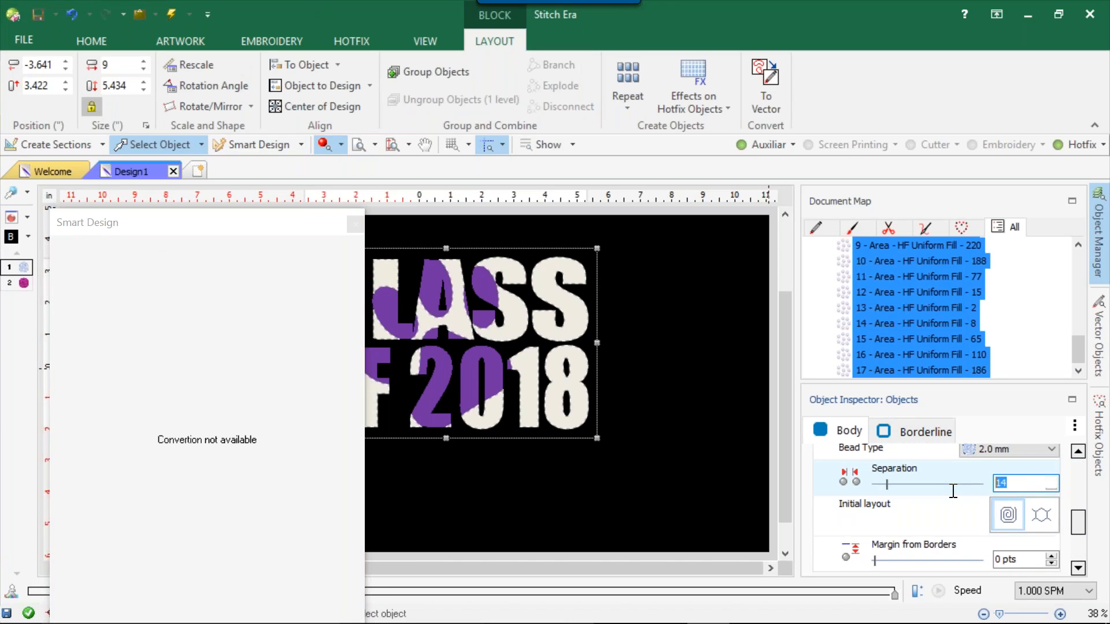
{"action": "key", "text": "Return"}
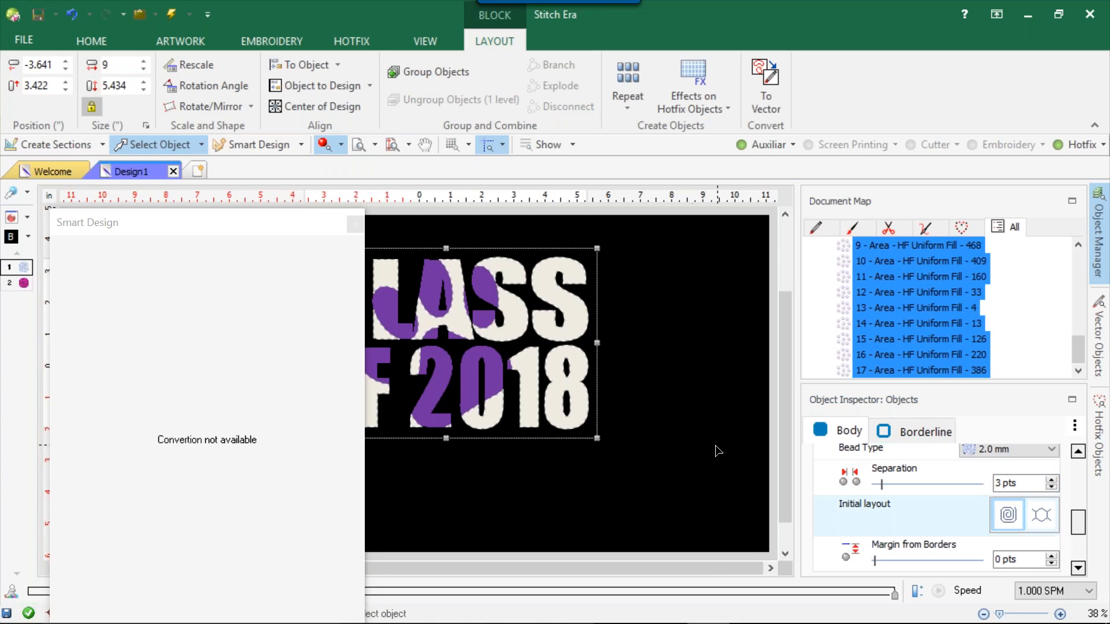
{"action": "left_click", "coordinate": [692, 442]}
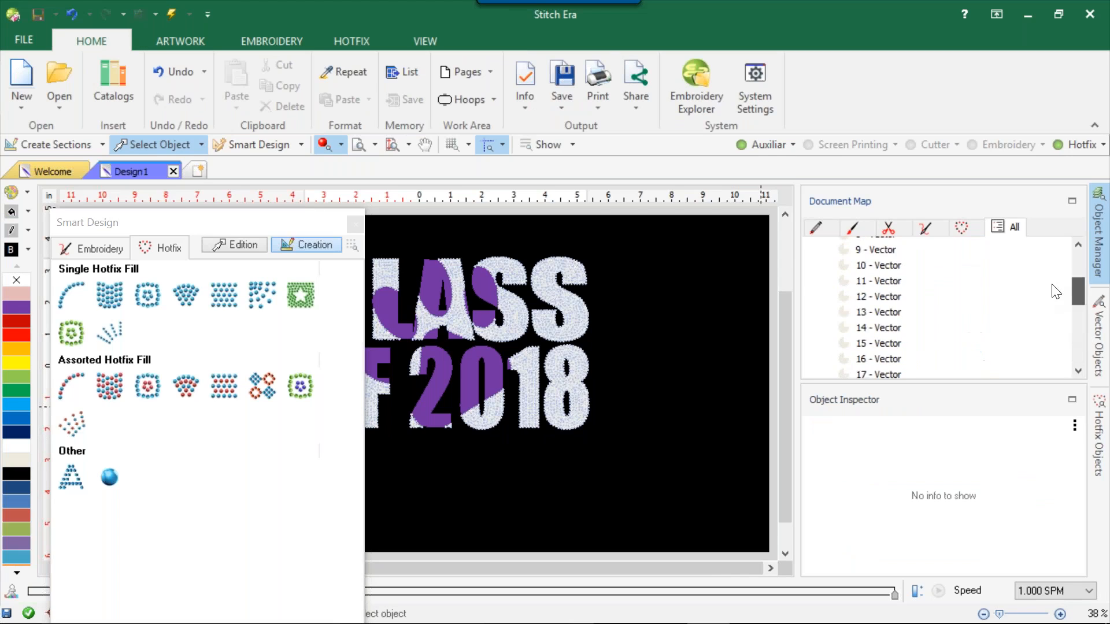
{"action": "left_click", "coordinate": [351, 223]}
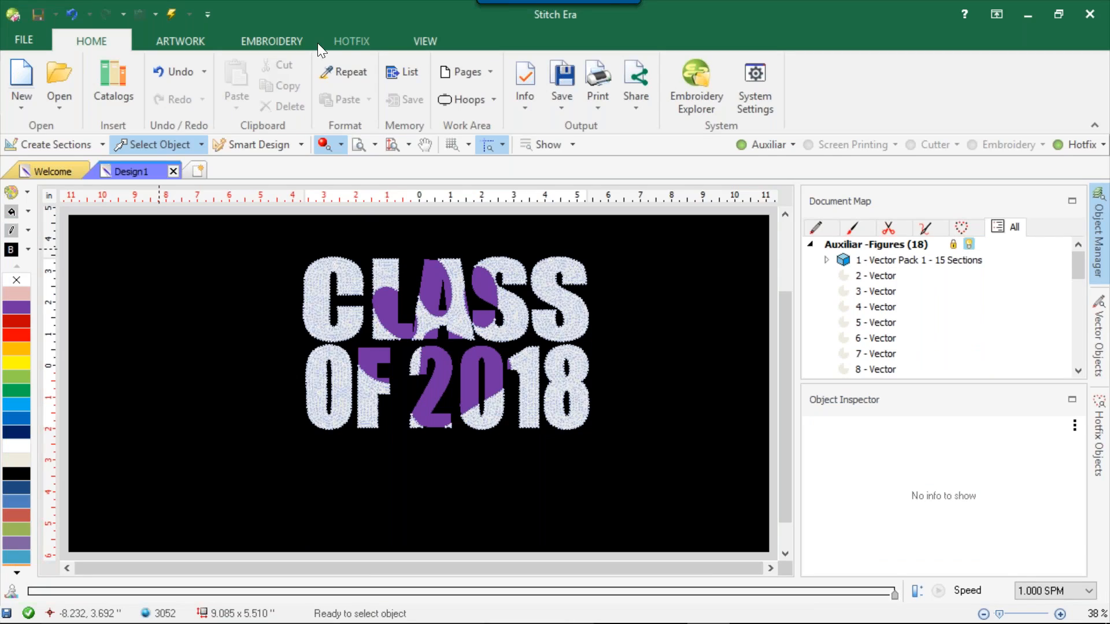
Make bead 2 of the palette the active bead and ungroup the 15-section purple vector pack
{"action": "left_click", "coordinate": [343, 42]}
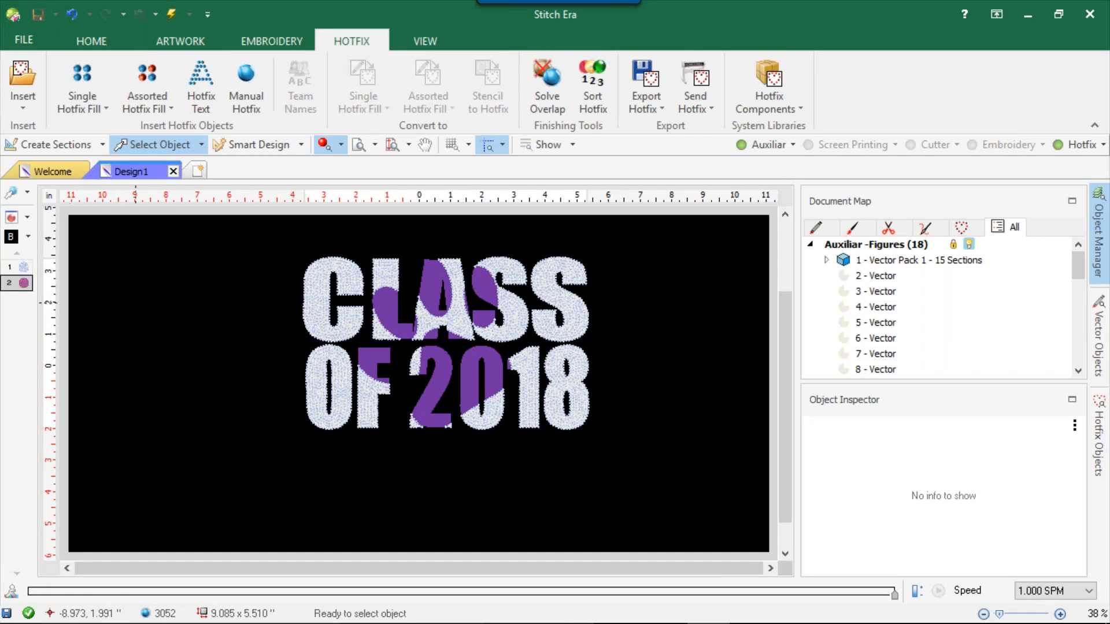
{"action": "left_click", "coordinate": [825, 262]}
{"action": "left_click", "coordinate": [883, 244]}
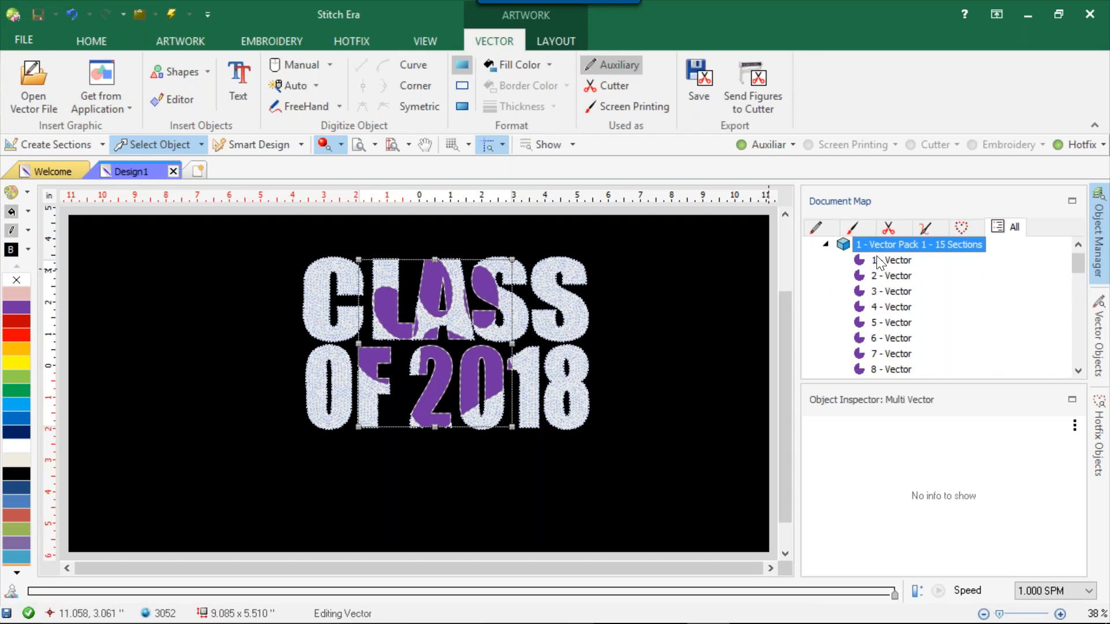
{"action": "right_click", "coordinate": [484, 309]}
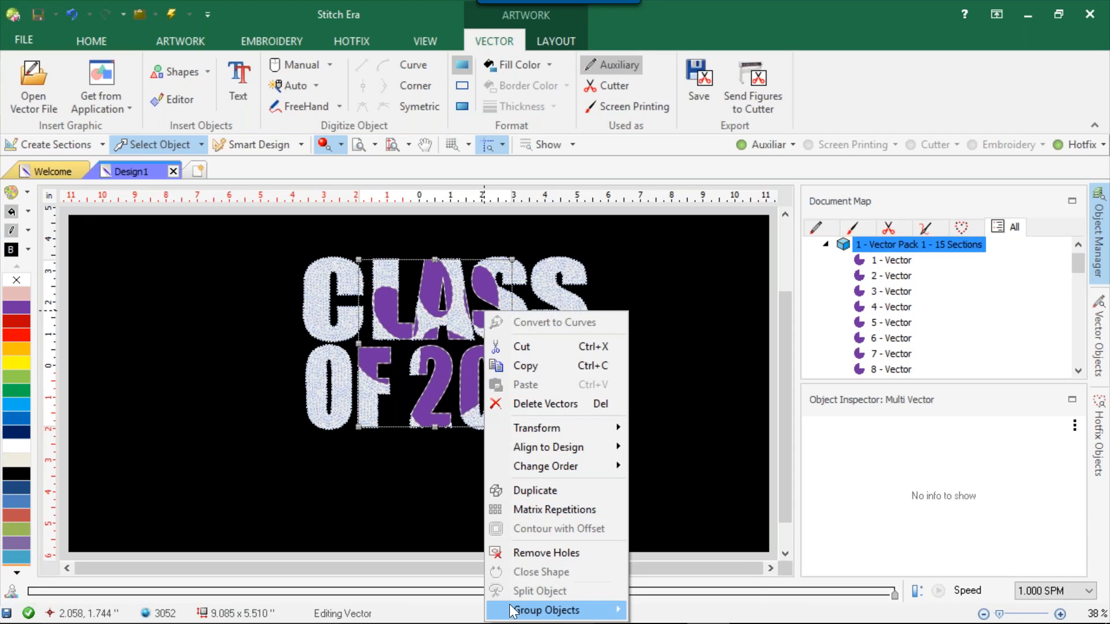
{"action": "mouse_move", "coordinate": [510, 607]}
{"action": "left_click", "coordinate": [653, 597]}
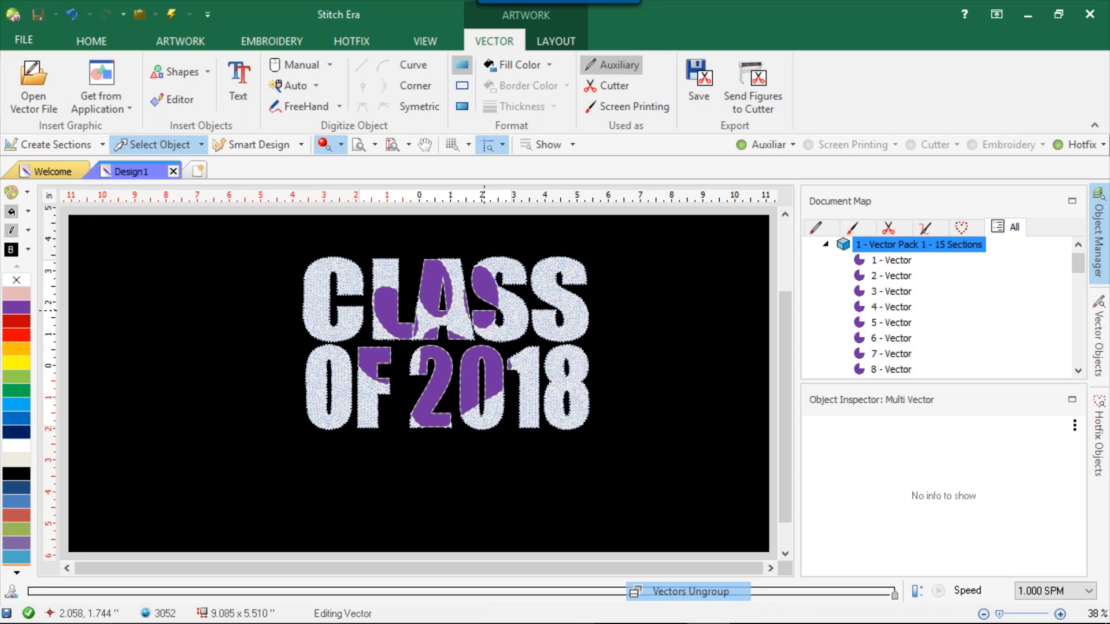
Convert the ungrouped purple vectors to a single hotfix HF Uniform Fill with a bead separation of 3 pts
{"action": "left_click", "coordinate": [250, 144]}
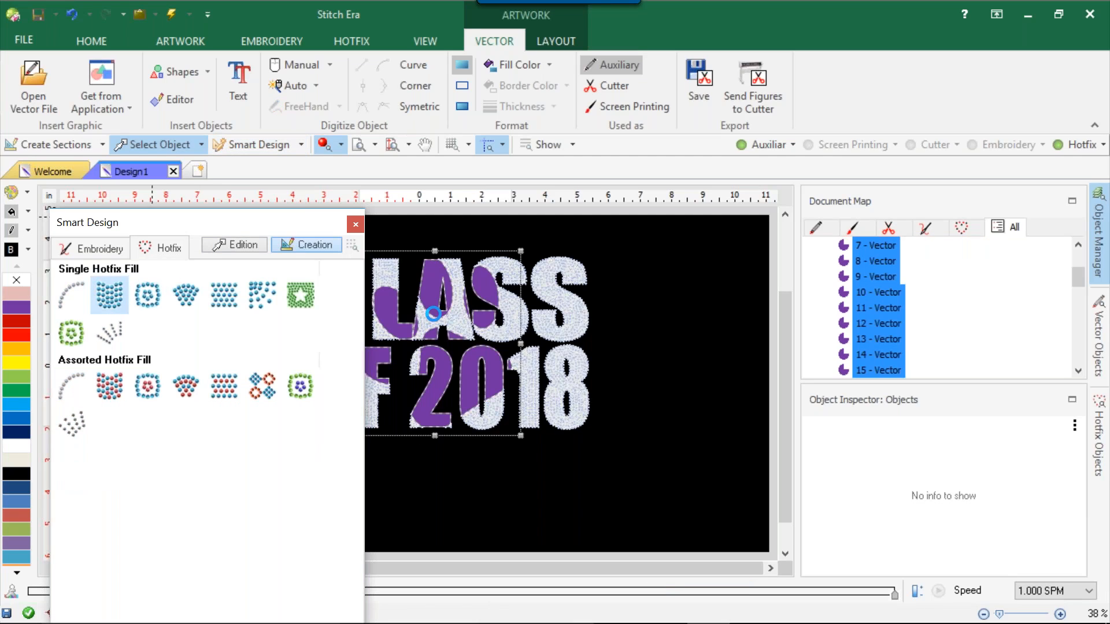
{"action": "left_click", "coordinate": [109, 294]}
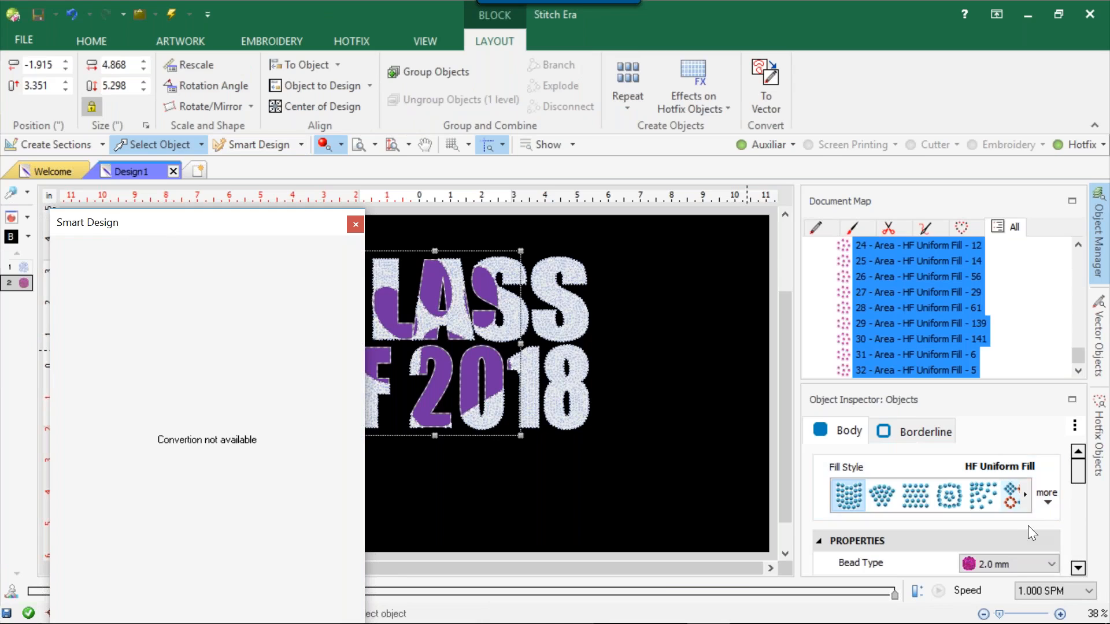
{"action": "scroll", "coordinate": [1011, 484], "scroll_direction": "down", "scroll_amount": 1}
{"action": "scroll", "coordinate": [1011, 483], "scroll_direction": "down", "scroll_amount": 1}
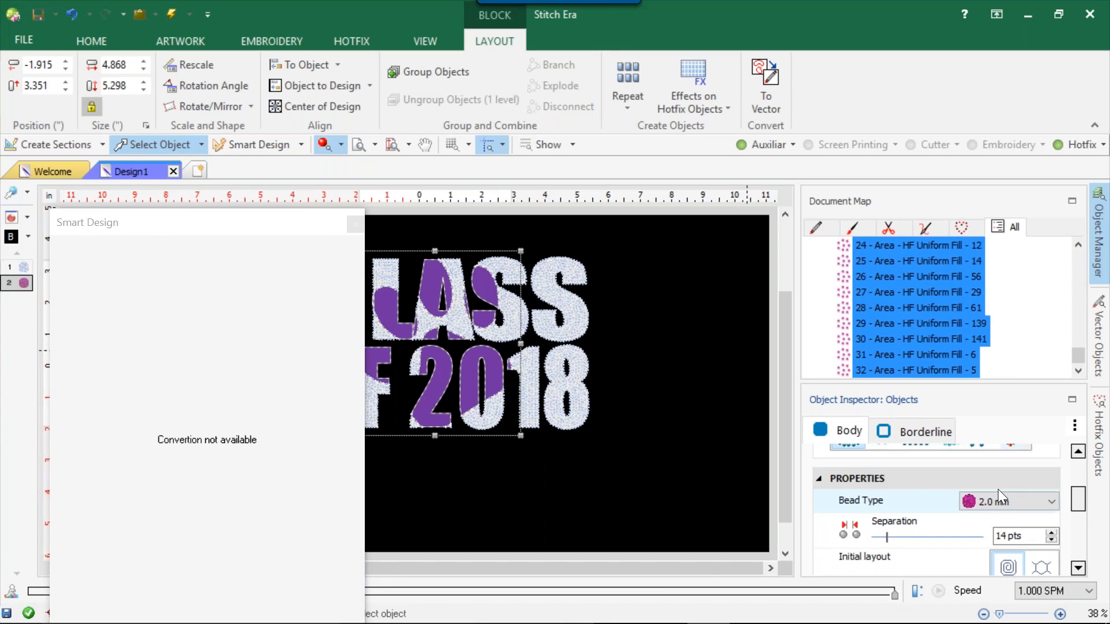
{"action": "left_click", "coordinate": [1006, 520]}
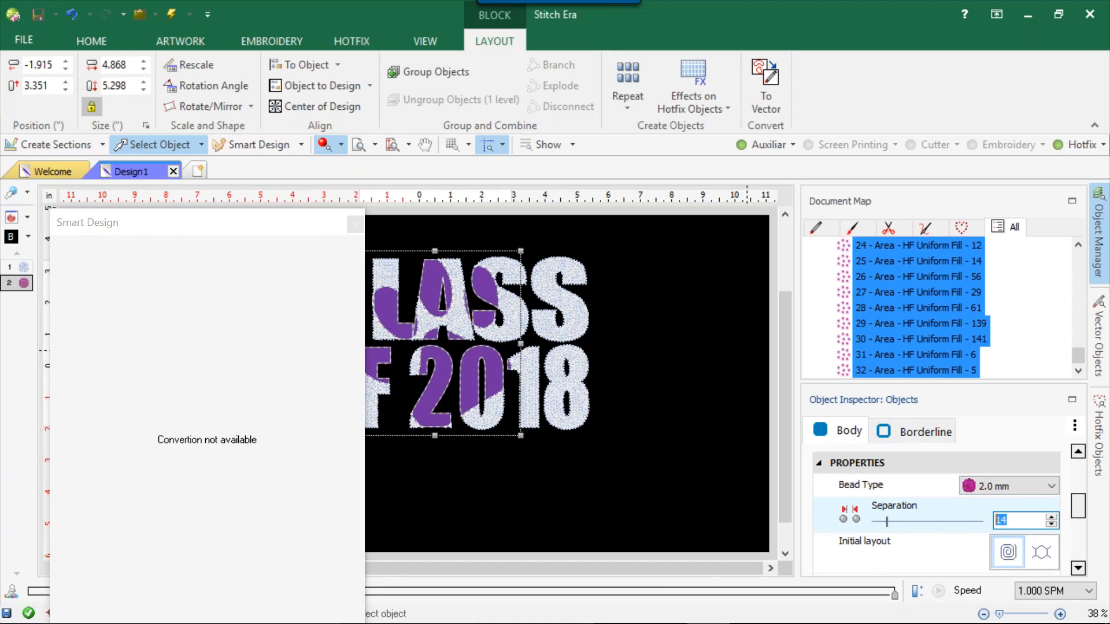
{"action": "key", "text": "Return"}
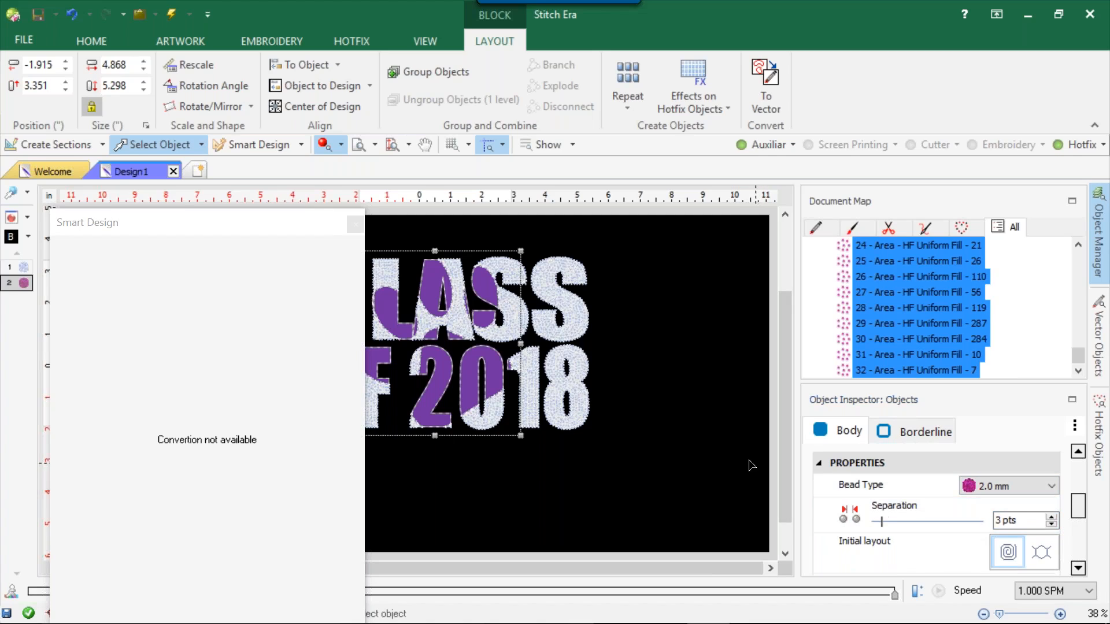
{"action": "left_click", "coordinate": [610, 405]}
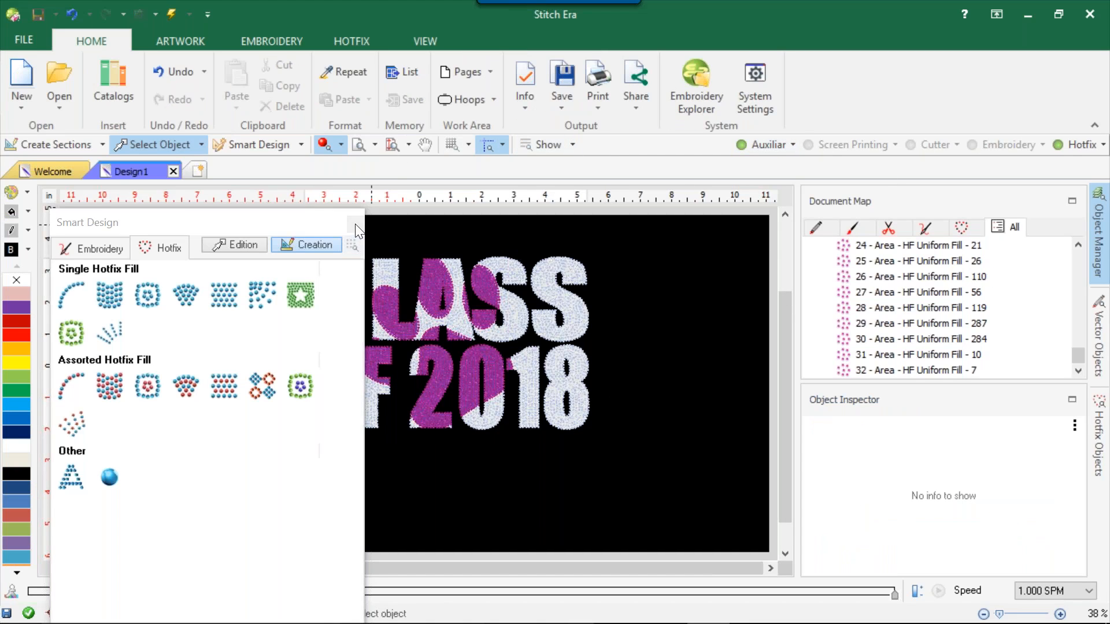
Hide the auxiliary artwork and review the hotfix color sequence without changing it
{"action": "left_click", "coordinate": [768, 145]}
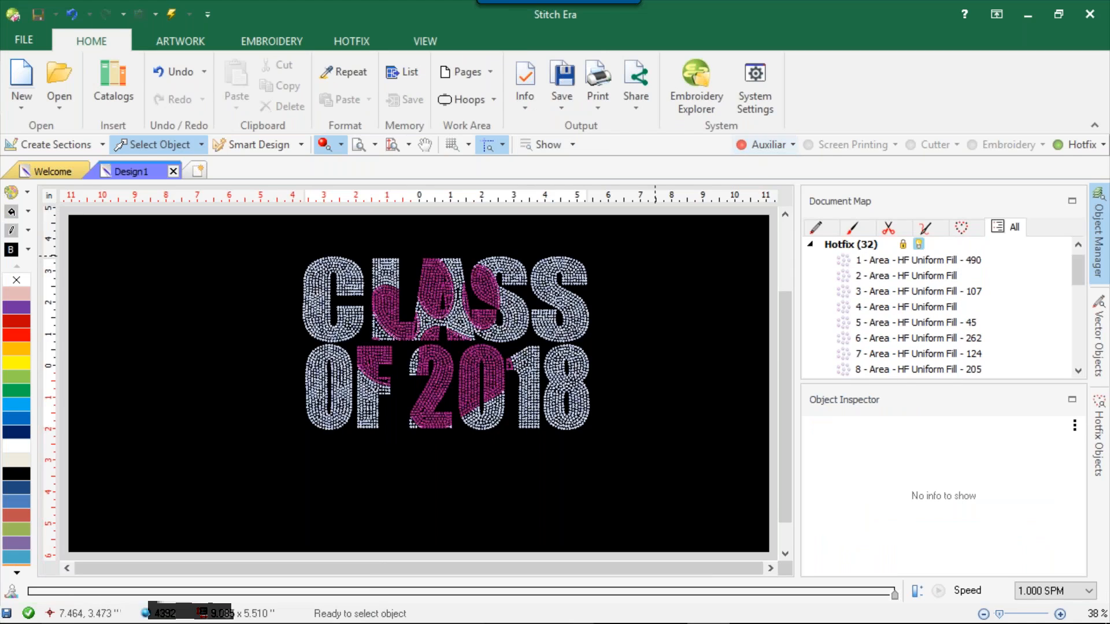
{"action": "scroll", "coordinate": [456, 326], "scroll_direction": "down", "scroll_amount": 2}
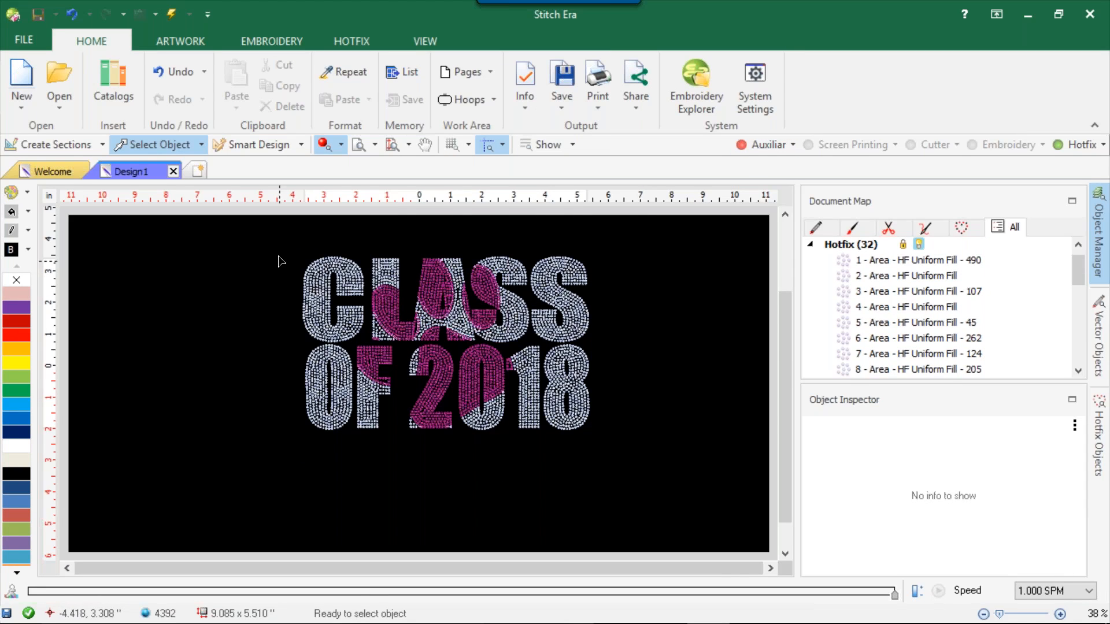
{"action": "left_click", "coordinate": [353, 37]}
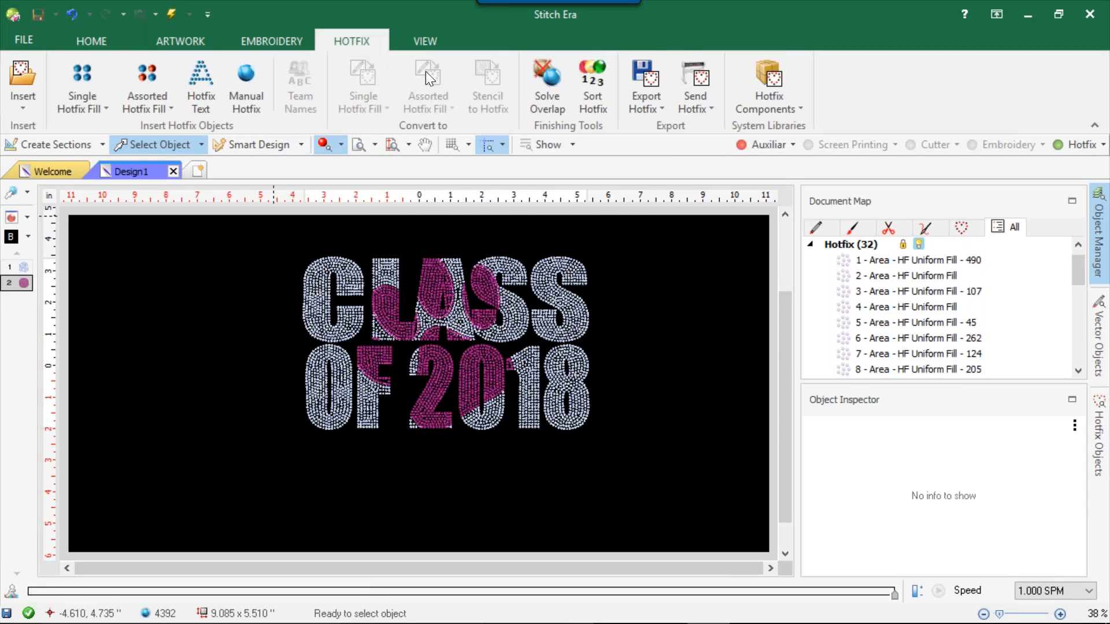
{"action": "left_click", "coordinate": [591, 76]}
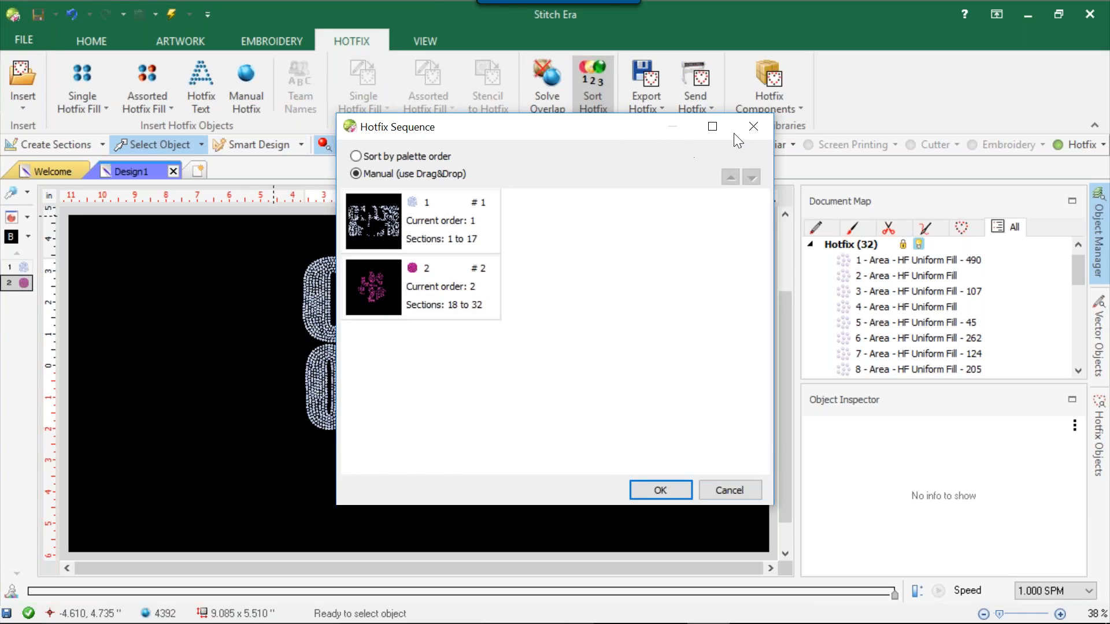
{"action": "left_click", "coordinate": [751, 126]}
Solve all overlapping bead conflicts in the design and inspect the bead layout of the word CLASS
{"action": "left_click", "coordinate": [530, 85]}
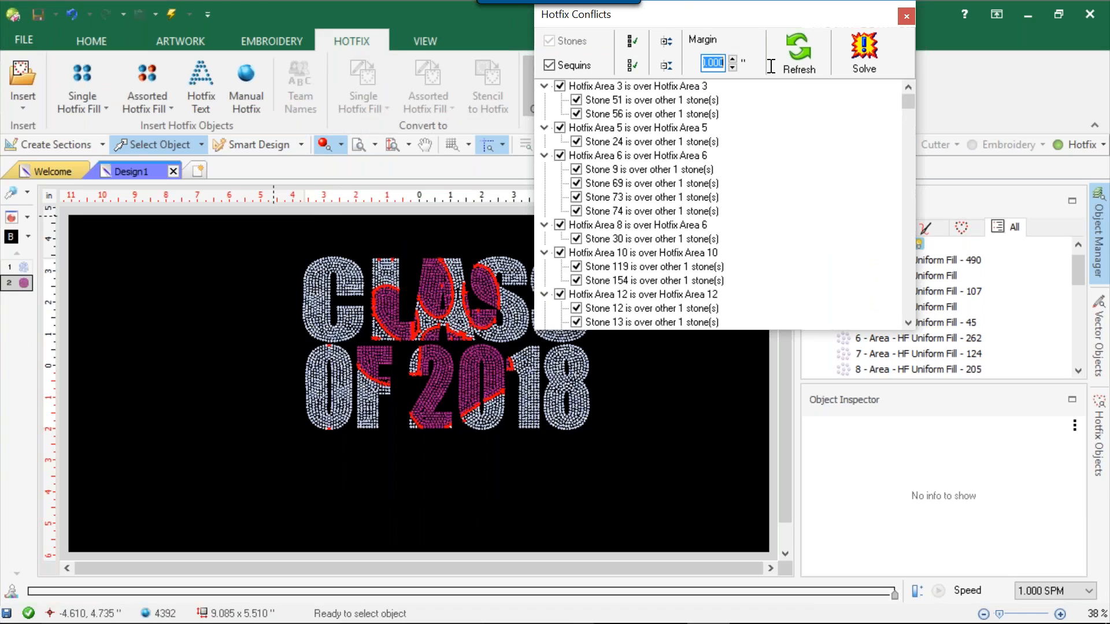
{"action": "left_click", "coordinate": [865, 64]}
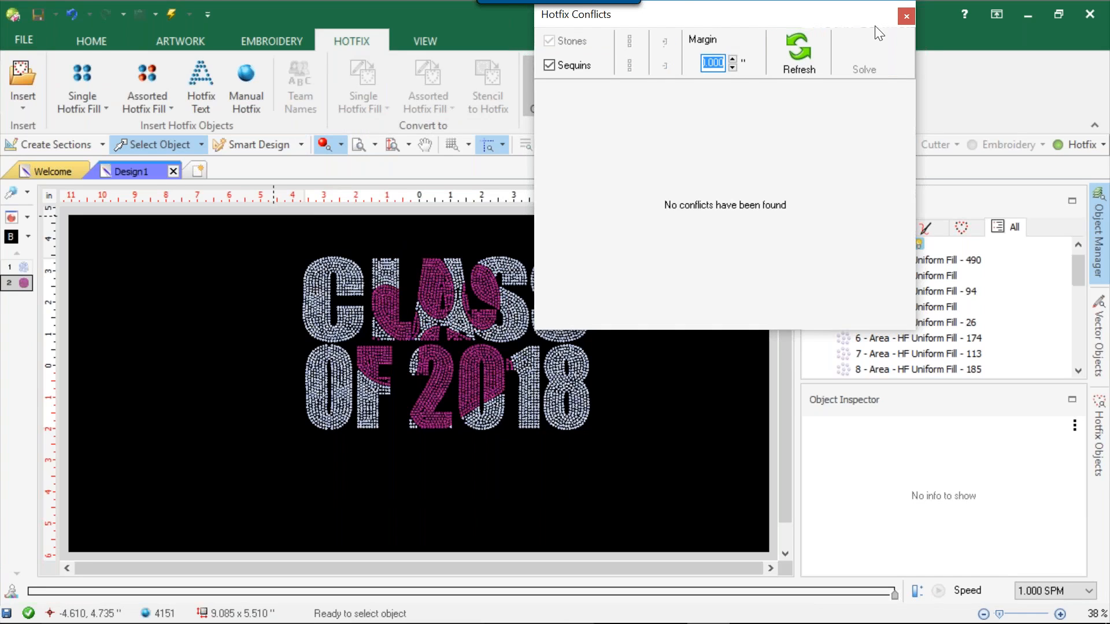
{"action": "left_click", "coordinate": [905, 16]}
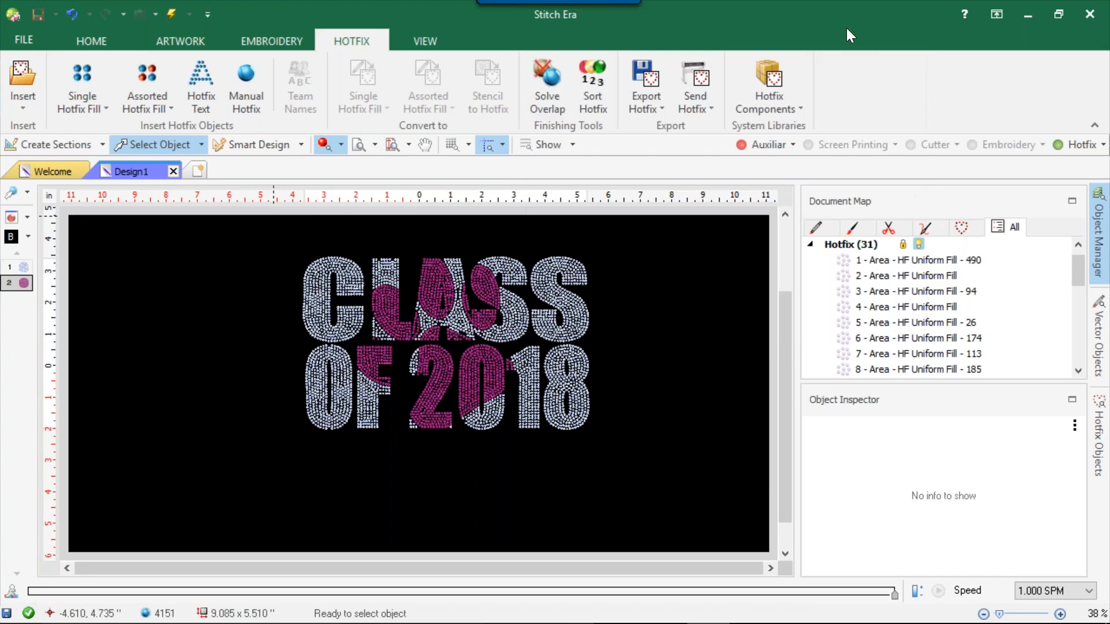
{"action": "scroll", "coordinate": [435, 308], "scroll_direction": "up", "scroll_amount": 8}
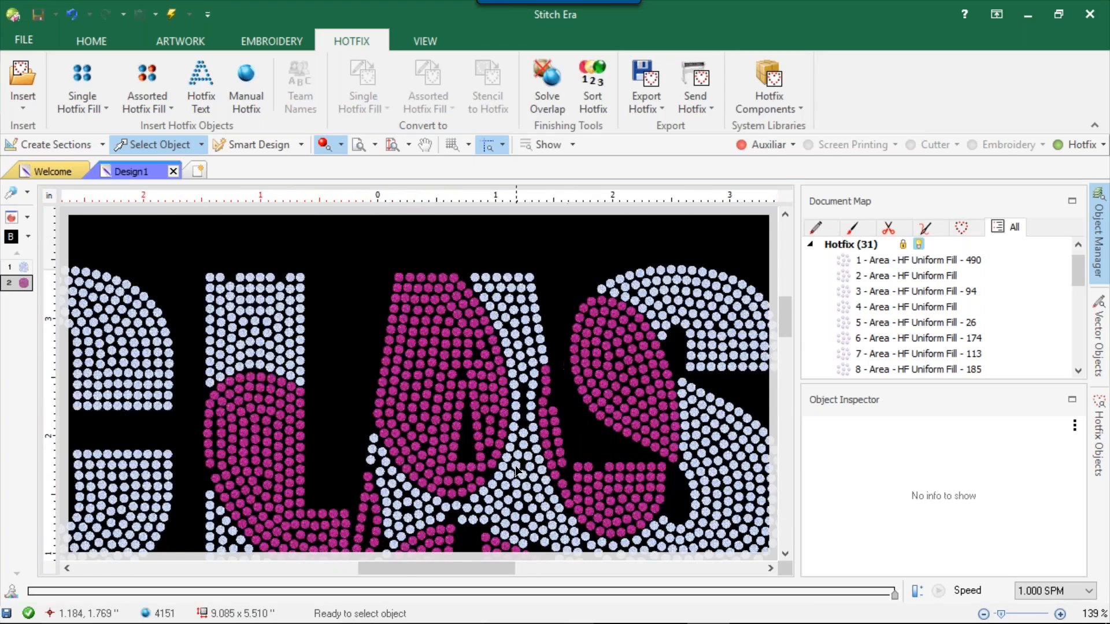
{"action": "scroll", "coordinate": [457, 332], "scroll_direction": "down", "scroll_amount": 3}
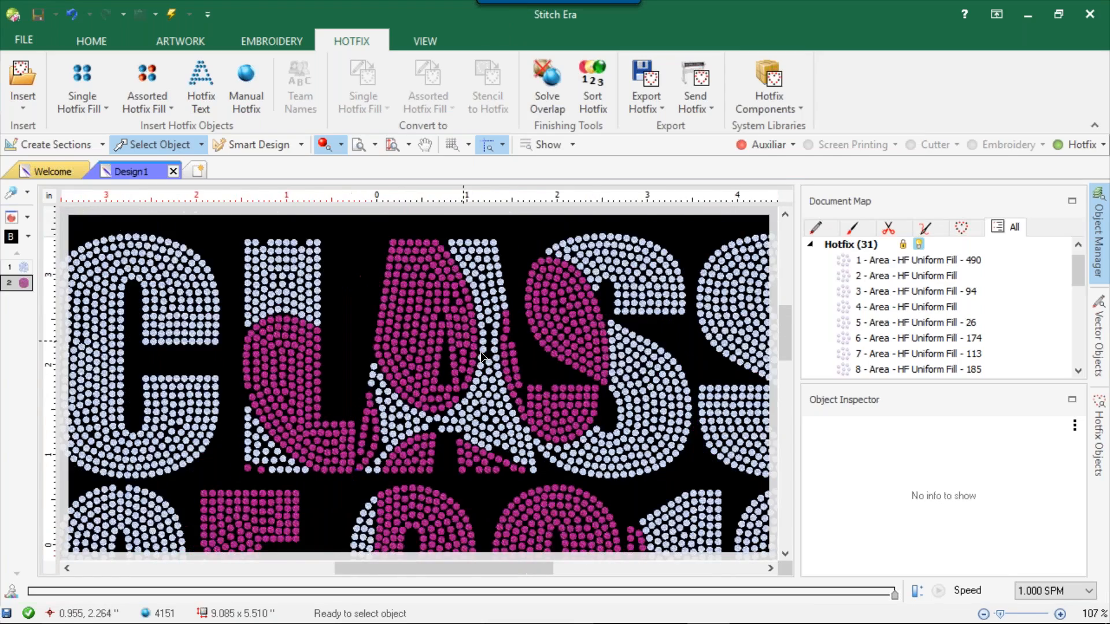
Insert two manual purple 2.0 mm beads in the gaps at the lower left of the first S in CLASS
{"action": "scroll", "coordinate": [480, 352], "scroll_direction": "up", "scroll_amount": 5}
{"action": "scroll", "coordinate": [550, 367], "scroll_direction": "up", "scroll_amount": 1}
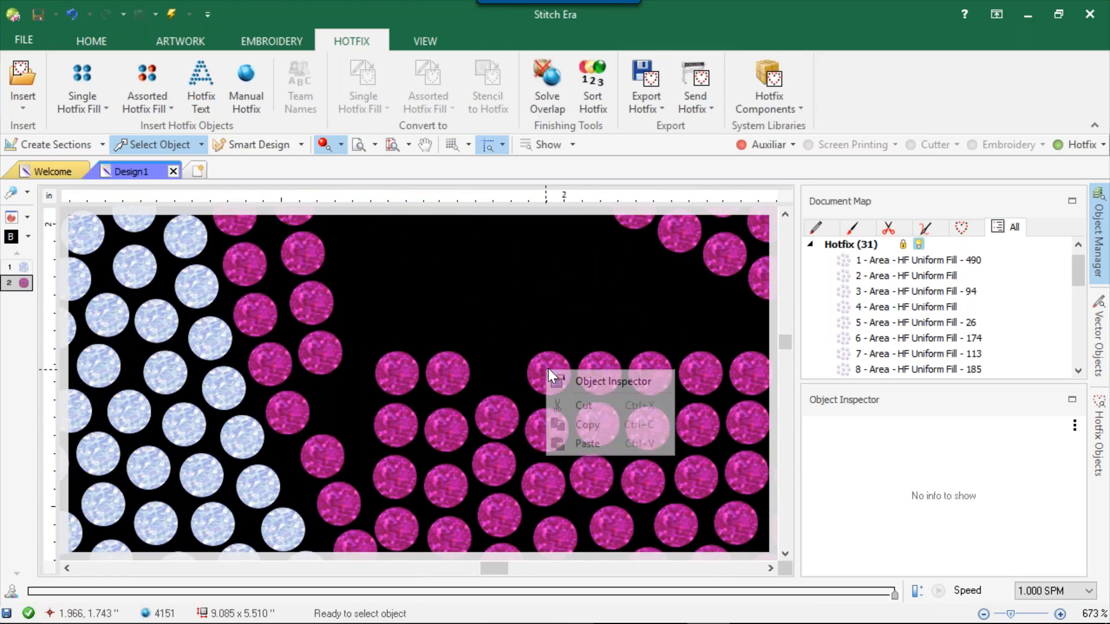
{"action": "left_click", "coordinate": [542, 365]}
{"action": "right_click", "coordinate": [542, 365]}
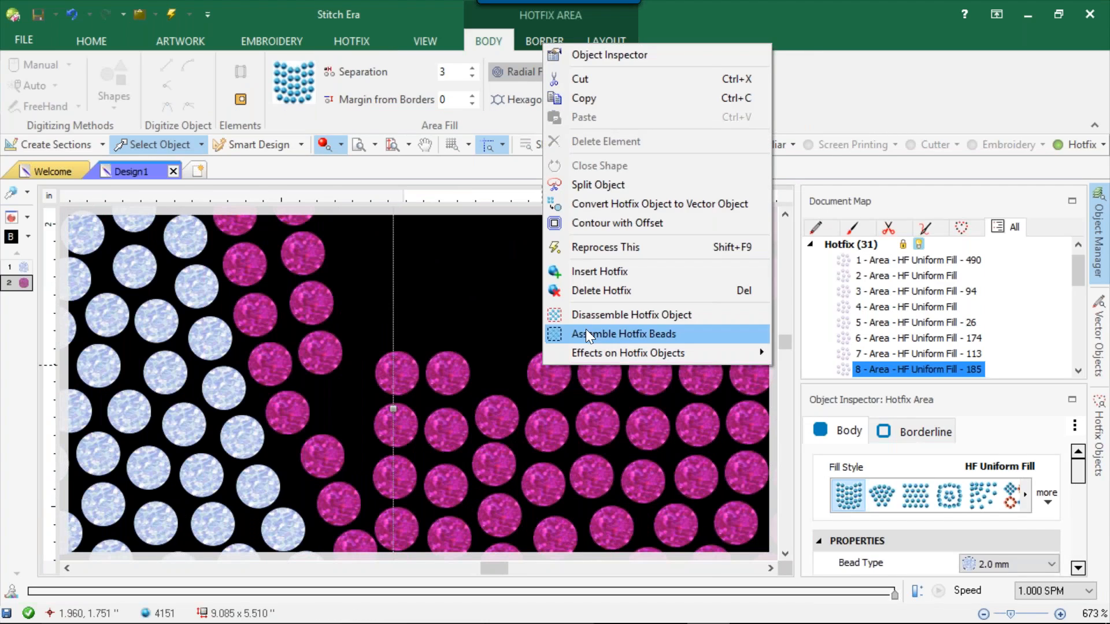
{"action": "left_click", "coordinate": [597, 272]}
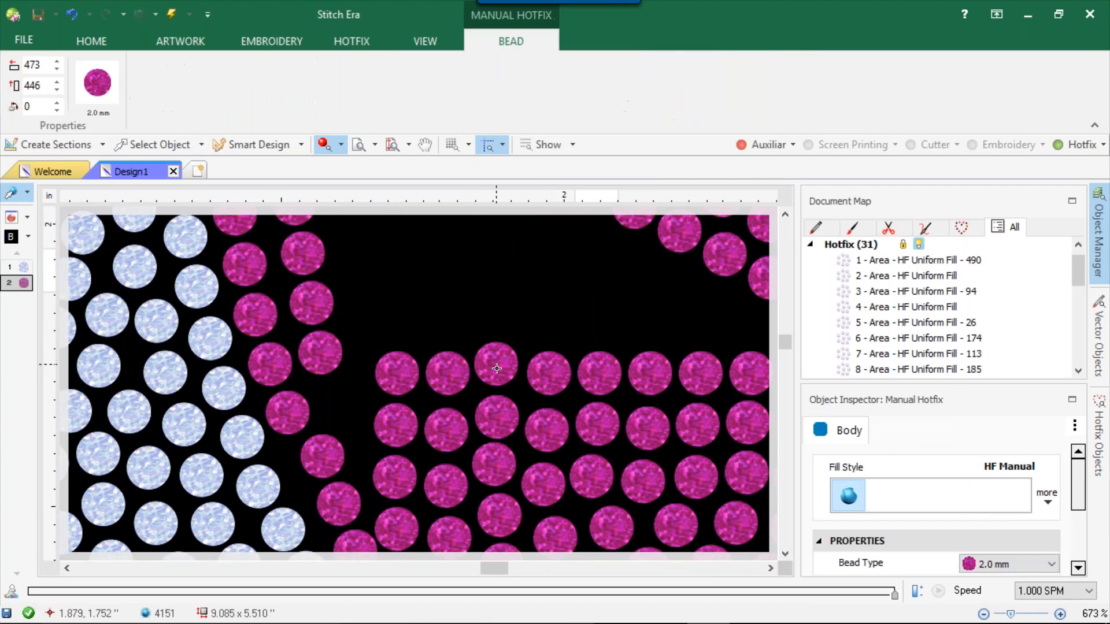
{"action": "left_click", "coordinate": [502, 370]}
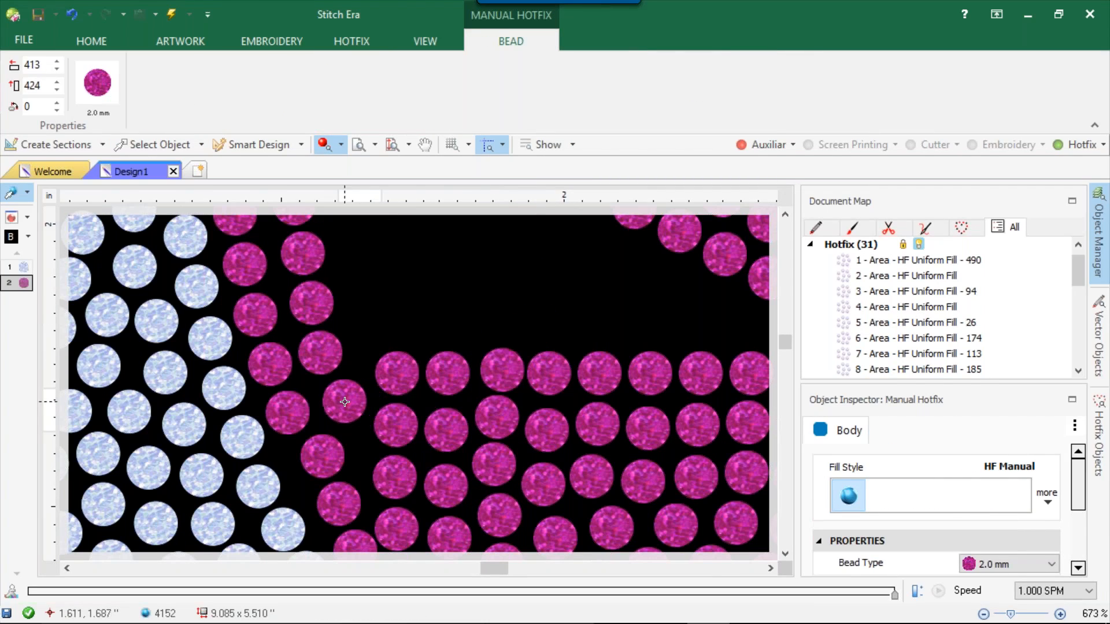
{"action": "left_click", "coordinate": [333, 403]}
{"action": "scroll", "coordinate": [333, 403], "scroll_direction": "down", "scroll_amount": 10}
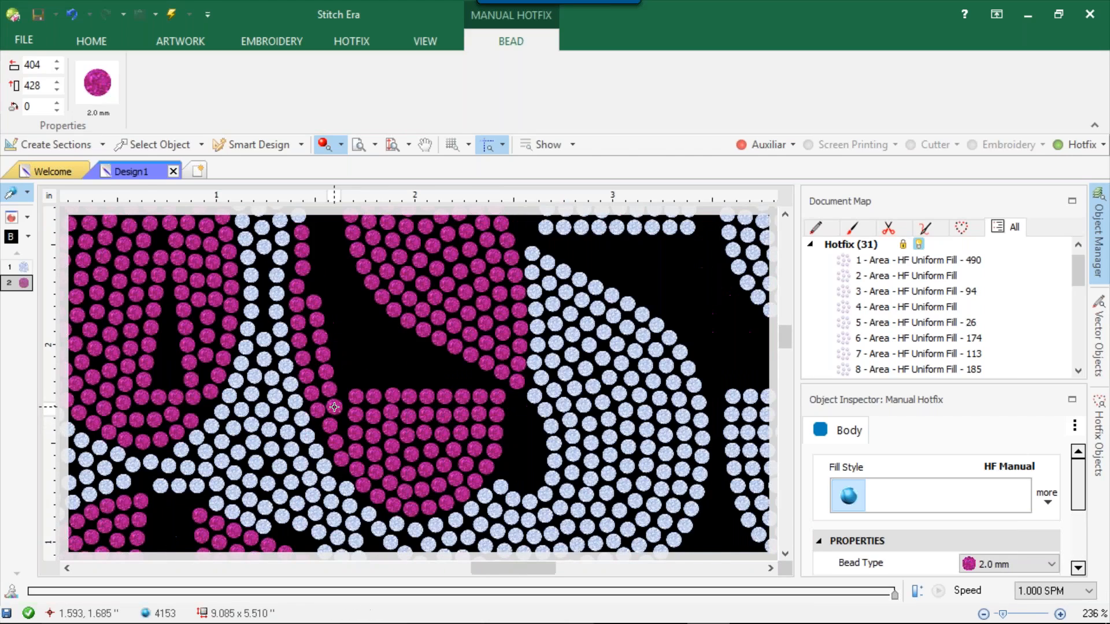
Fill the gaps at the foot of the A's right leg with purple beads and two light beads of palette bead 1
{"action": "scroll", "coordinate": [321, 494], "scroll_direction": "up", "scroll_amount": 8}
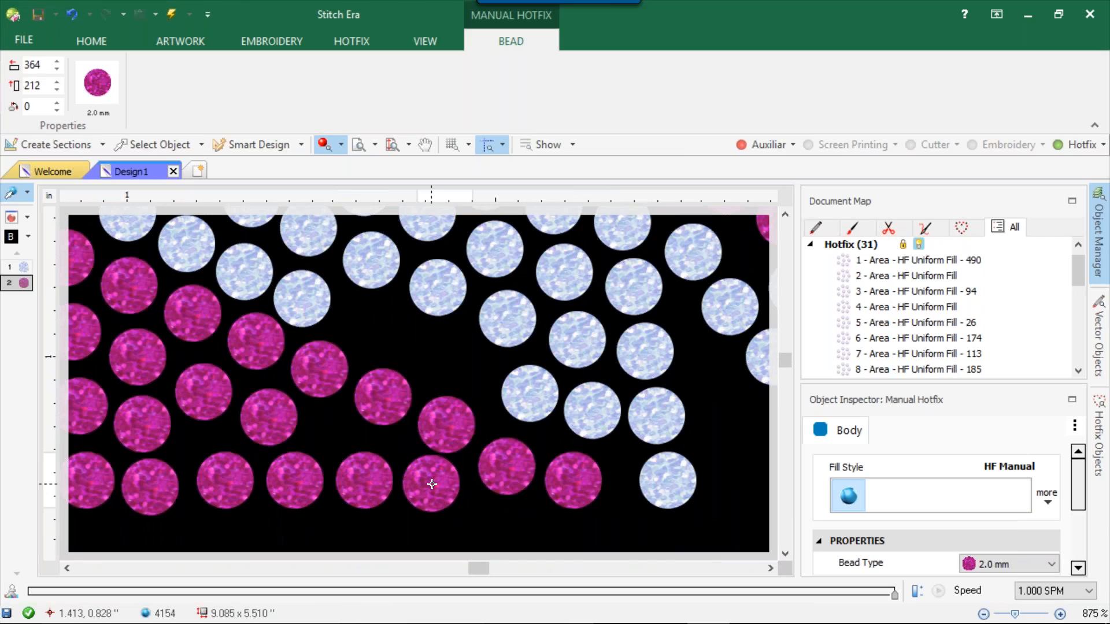
{"action": "left_click", "coordinate": [93, 349]}
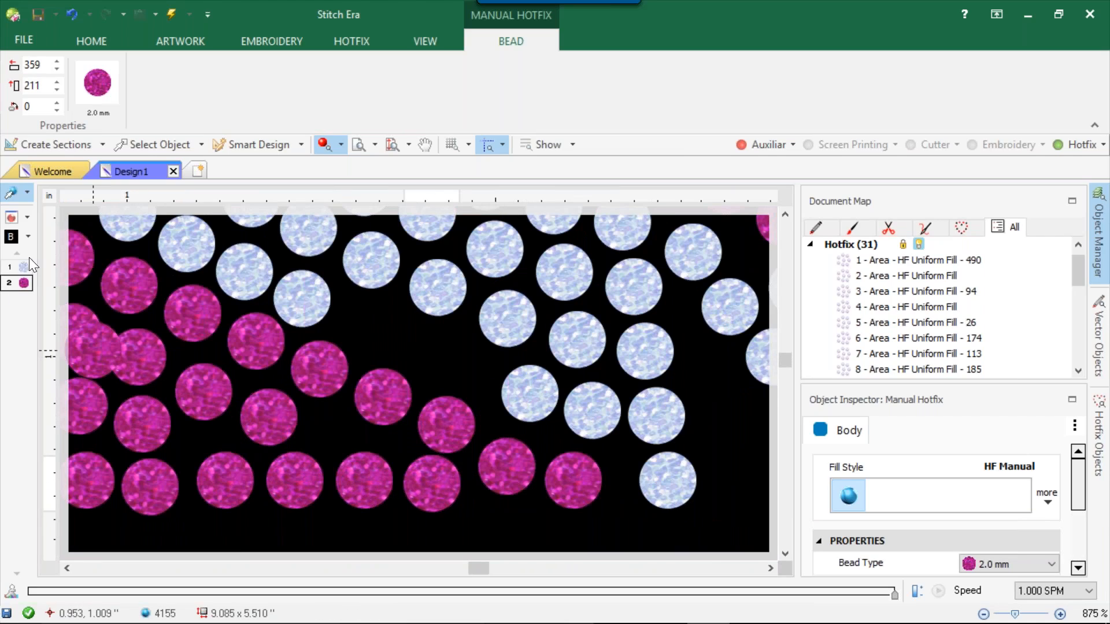
{"action": "left_click", "coordinate": [29, 266]}
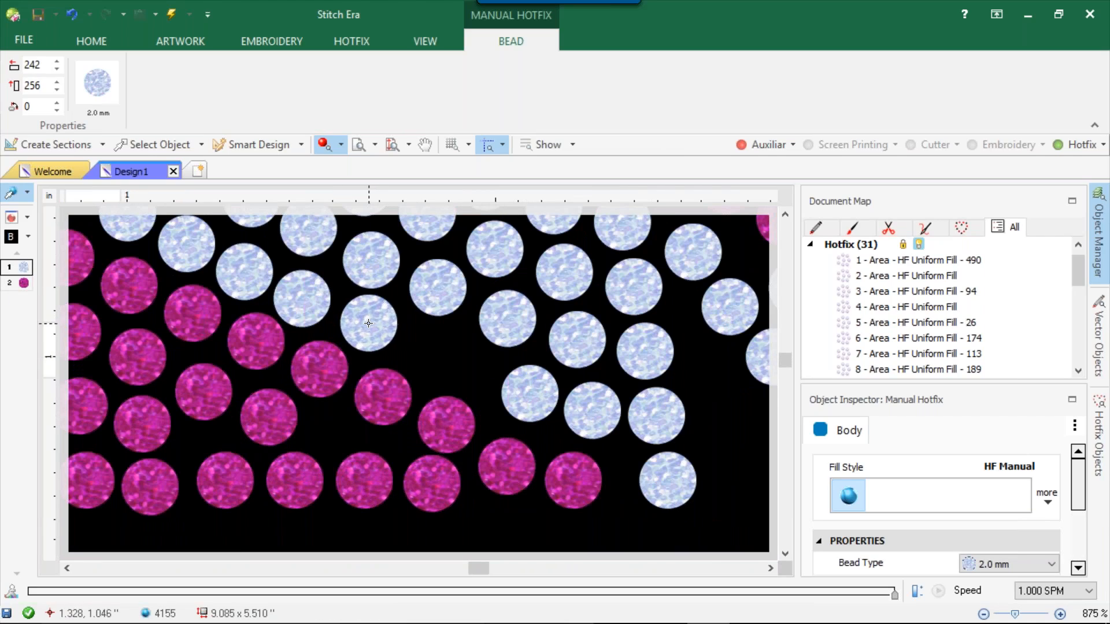
{"action": "left_click", "coordinate": [368, 324]}
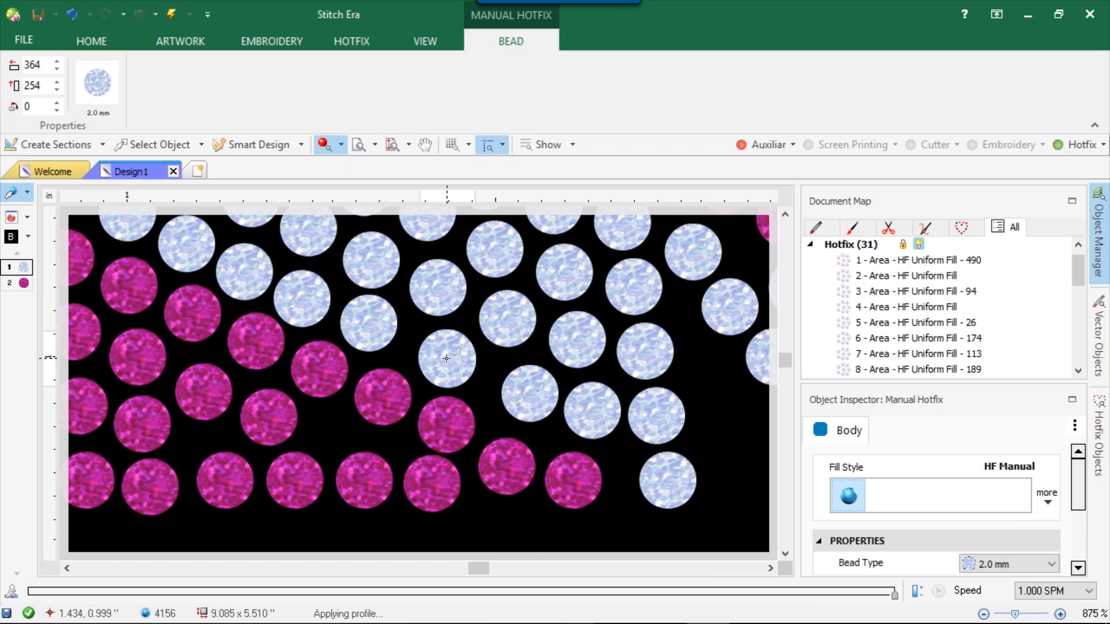
{"action": "left_click", "coordinate": [446, 358]}
{"action": "scroll", "coordinate": [447, 359], "scroll_direction": "down", "scroll_amount": 10}
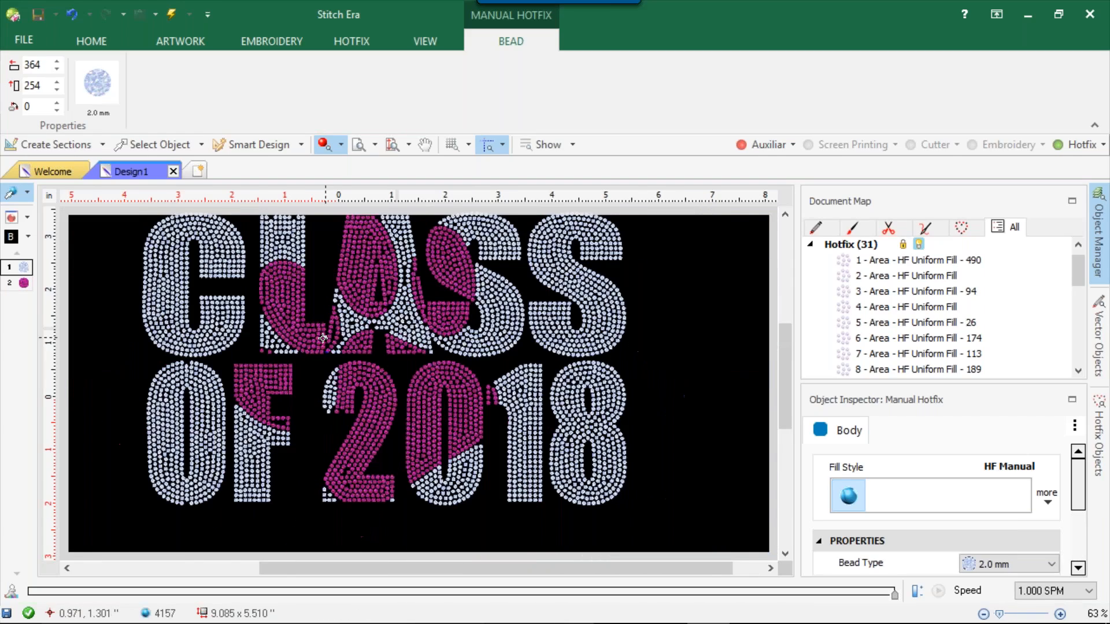
Make bead 2 active and insert a purple bead in the gap between the base of the L and the A
{"action": "scroll", "coordinate": [323, 338], "scroll_direction": "up", "scroll_amount": 8}
{"action": "left_click", "coordinate": [23, 283]}
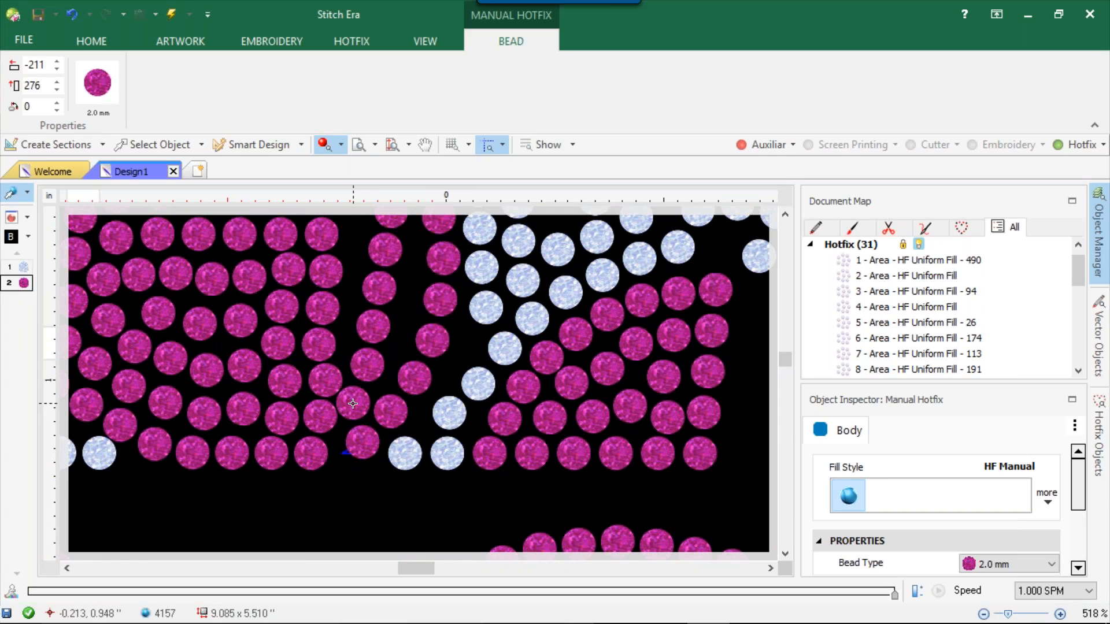
{"action": "left_click", "coordinate": [370, 375]}
{"action": "scroll", "coordinate": [370, 374], "scroll_direction": "down", "scroll_amount": 3}
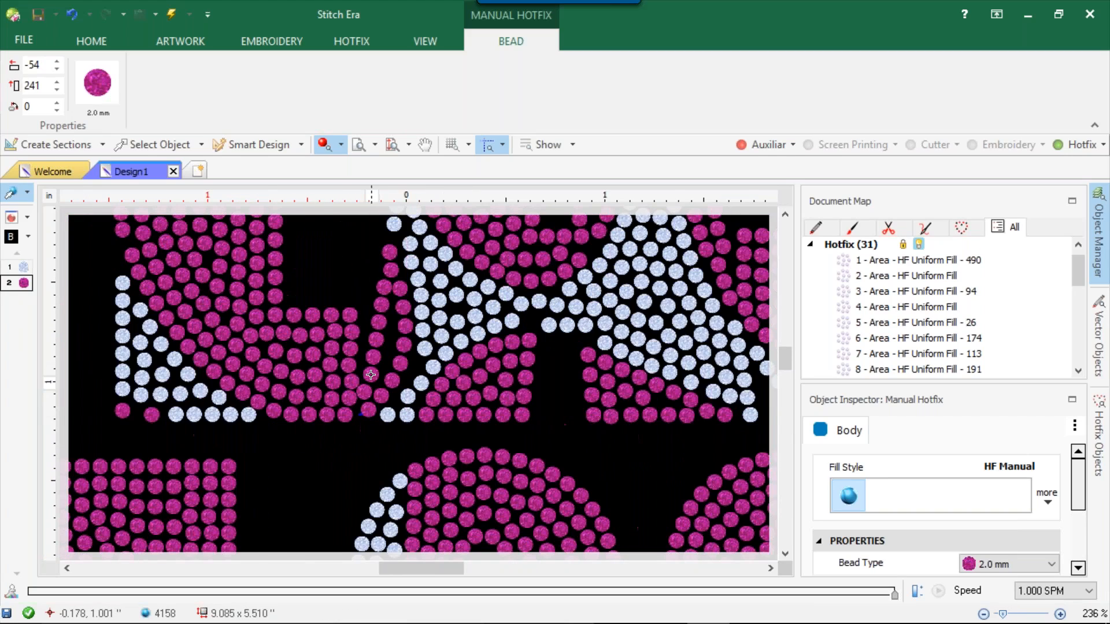
Add a purple bead at the lower left corner of the L and move its outer neighbour aside to clear the overlap
{"action": "scroll", "coordinate": [266, 401], "scroll_direction": "up", "scroll_amount": 6}
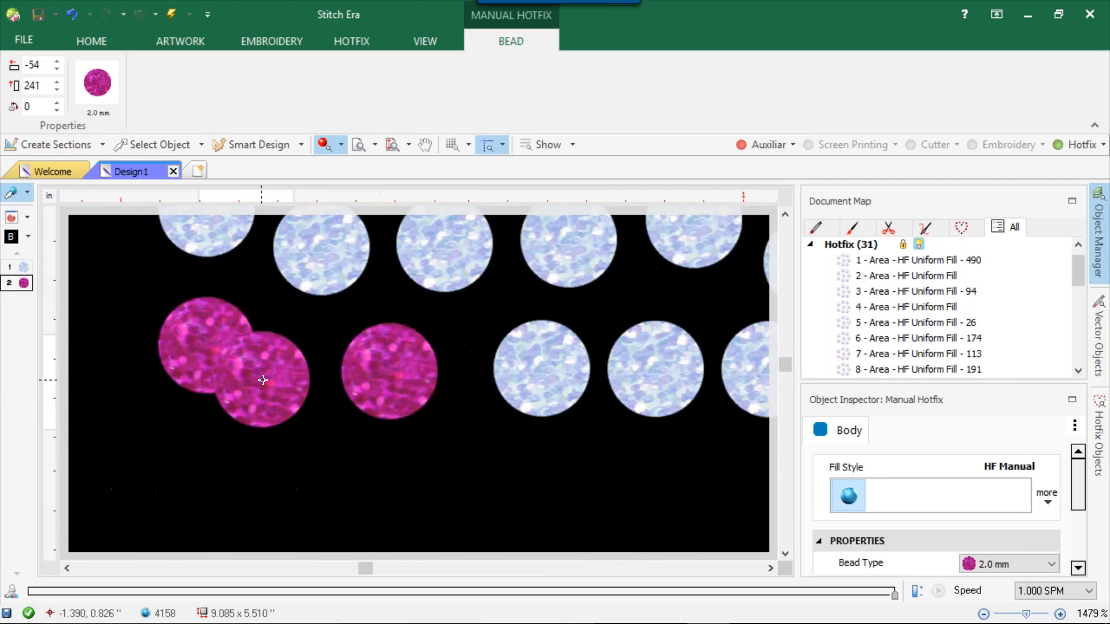
{"action": "left_click", "coordinate": [276, 367]}
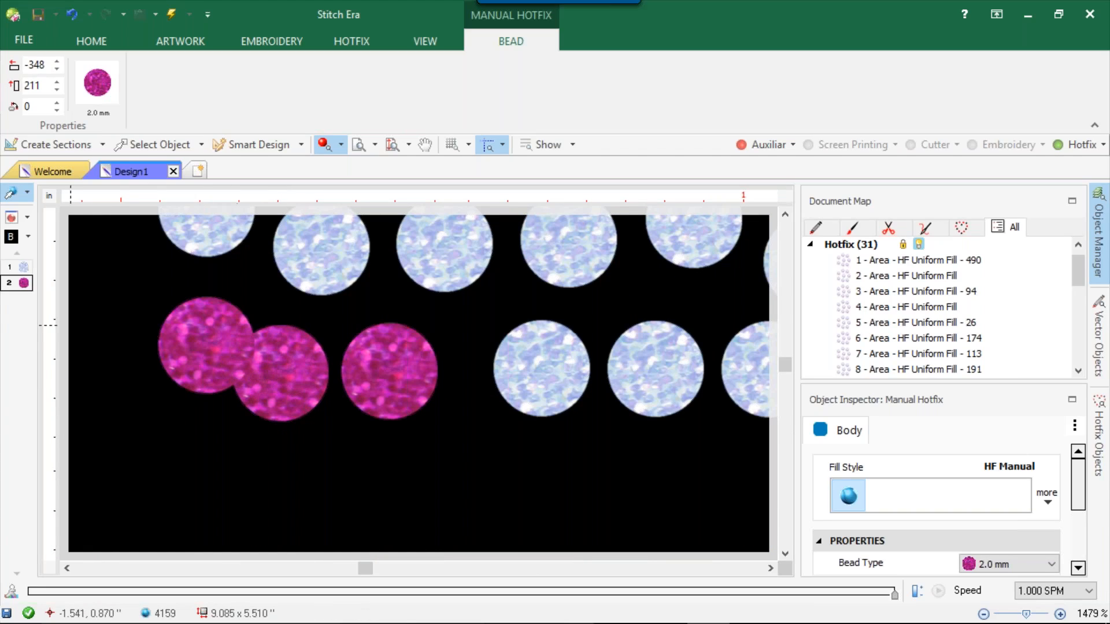
{"action": "scroll", "coordinate": [174, 331], "scroll_direction": "down", "scroll_amount": 4}
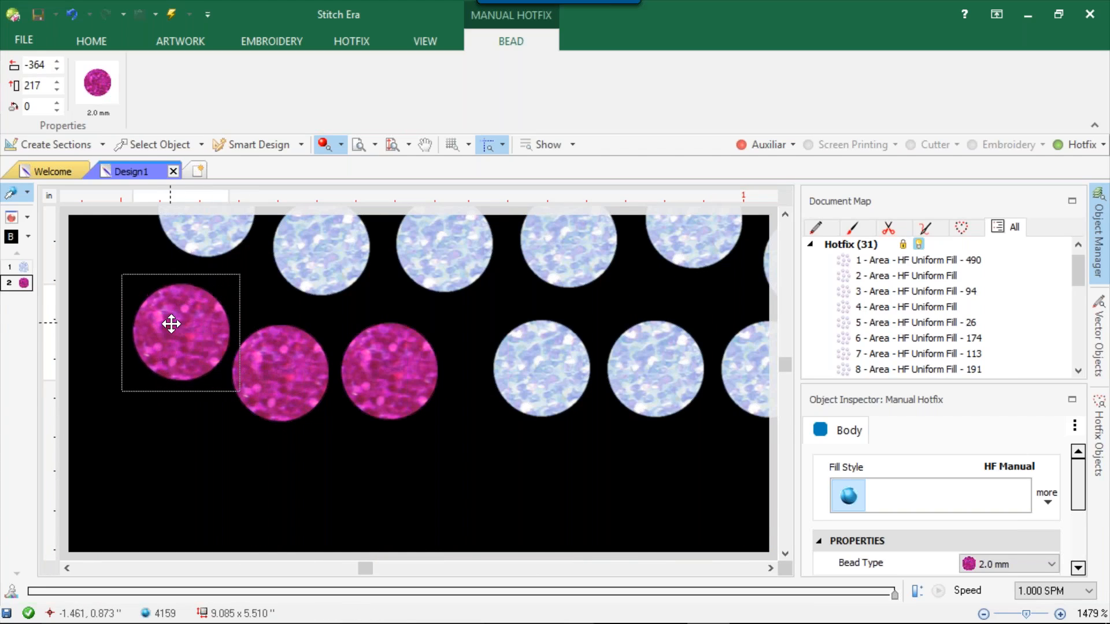
{"action": "scroll", "coordinate": [199, 344], "scroll_direction": "down", "scroll_amount": 6}
{"action": "scroll", "coordinate": [426, 338], "scroll_direction": "up", "scroll_amount": 2}
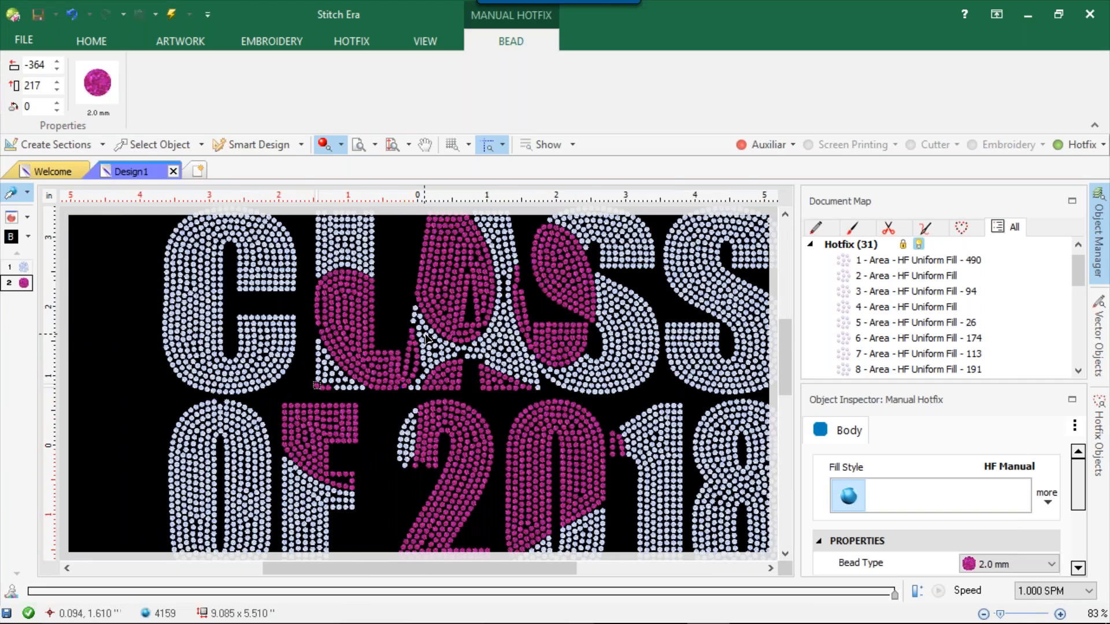
Insert purple beads beside the A's crossbar and in the strip between A and S, moving the overlapped neighbour outward
{"action": "scroll", "coordinate": [500, 331], "scroll_direction": "up", "scroll_amount": 5}
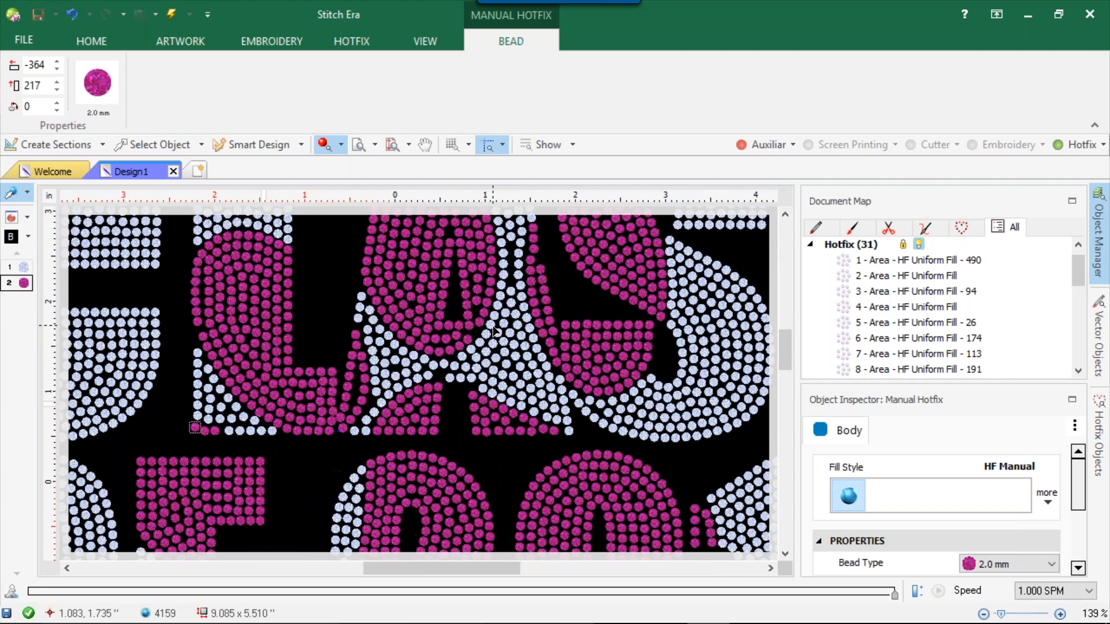
{"action": "right_click", "coordinate": [473, 342]}
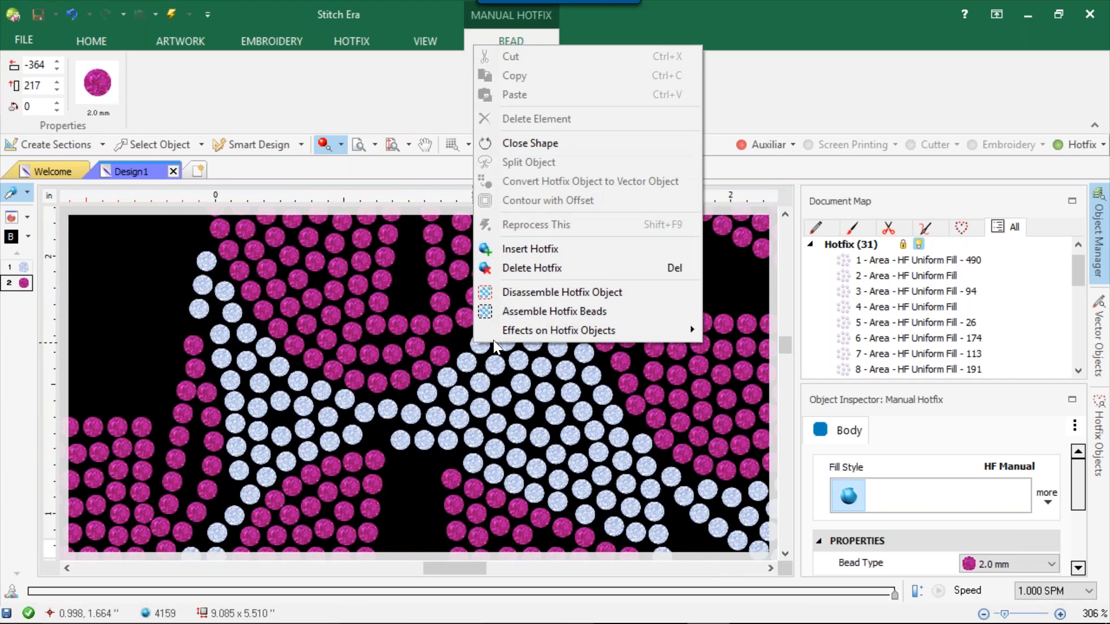
{"action": "left_click", "coordinate": [522, 250]}
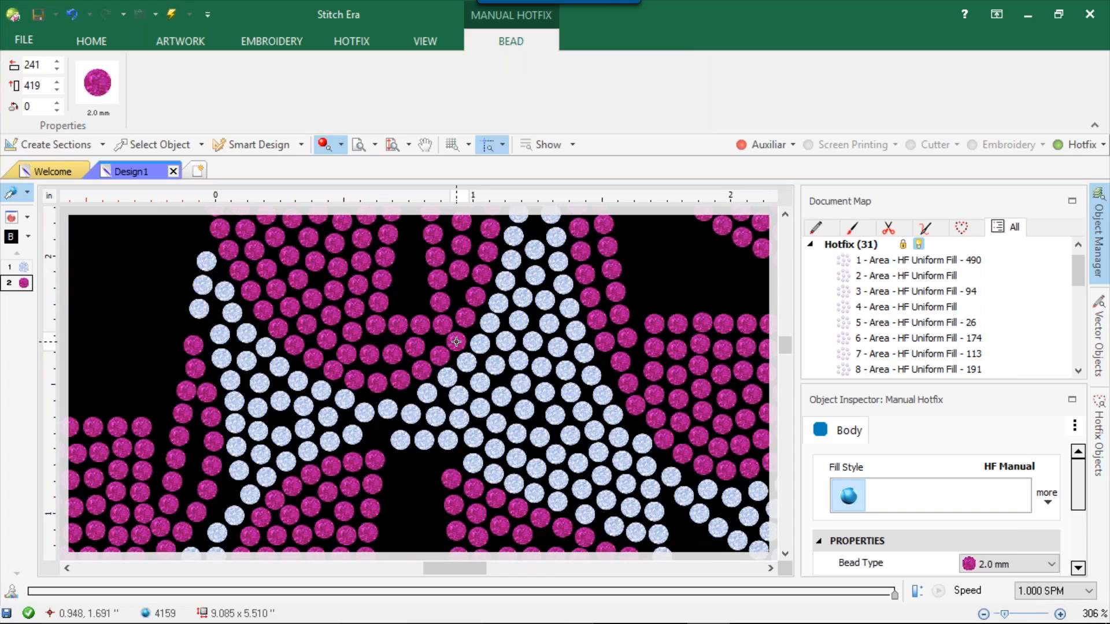
{"action": "left_click", "coordinate": [578, 383]}
{"action": "scroll", "coordinate": [581, 383], "scroll_direction": "down", "scroll_amount": 1}
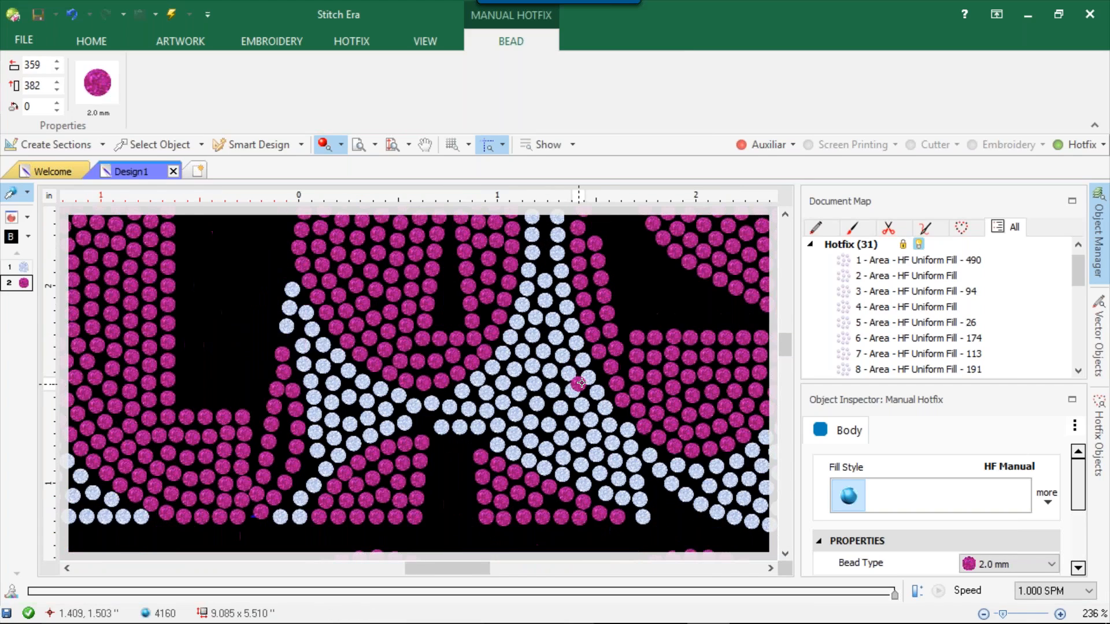
{"action": "scroll", "coordinate": [604, 366], "scroll_direction": "up", "scroll_amount": 4}
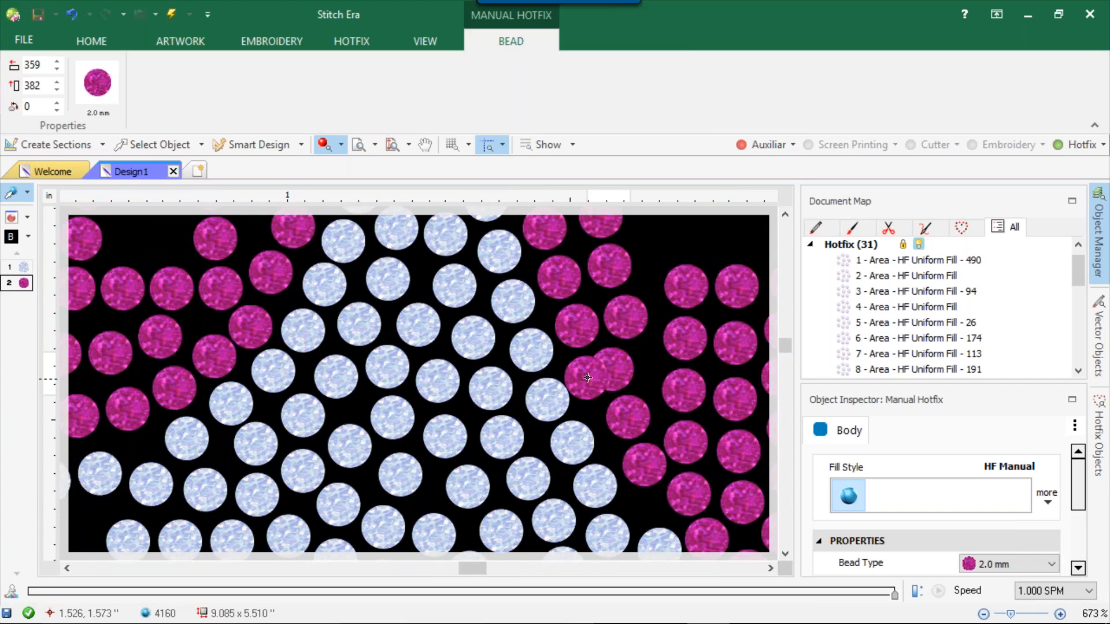
{"action": "left_click_drag", "start_coordinate": [614, 371], "coordinate": [645, 364]}
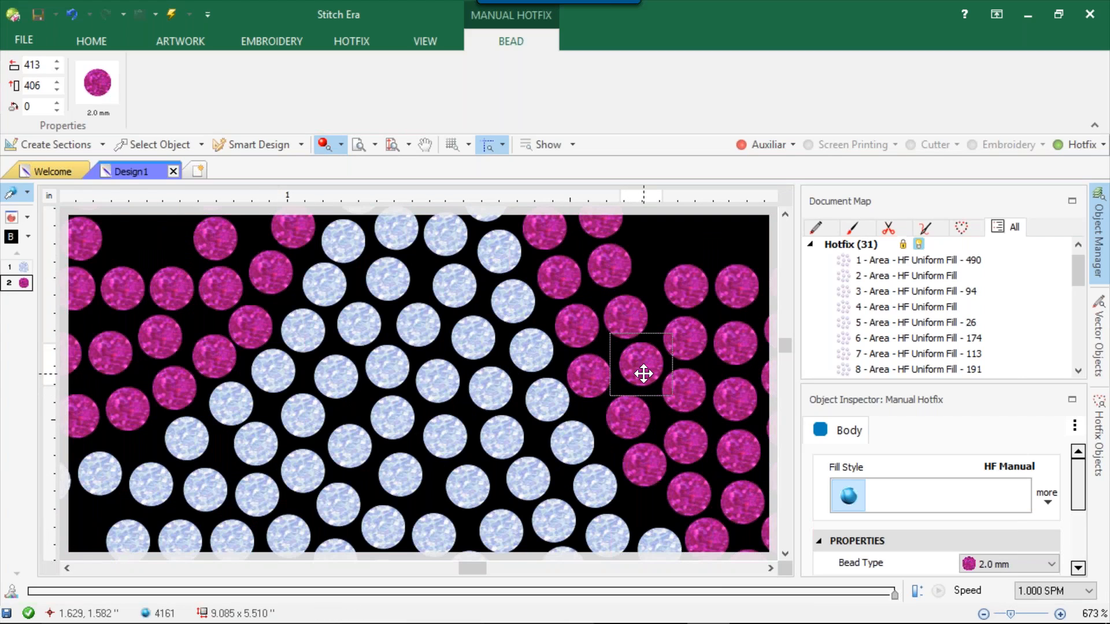
{"action": "scroll", "coordinate": [643, 374], "scroll_direction": "down", "scroll_amount": 8}
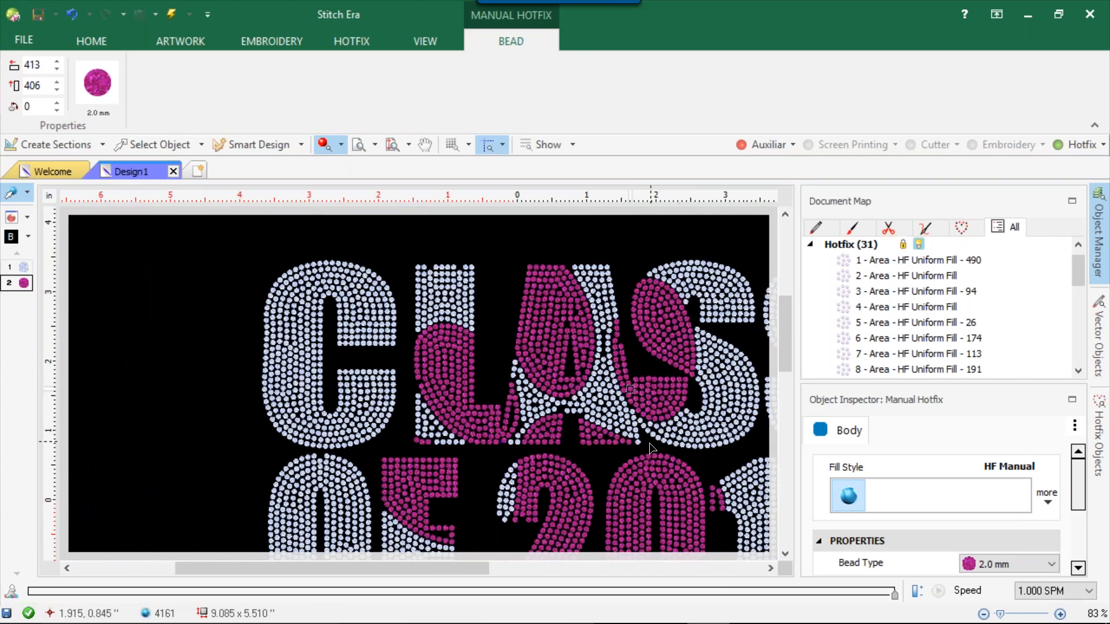
Insert two purple beads in the empty space inside the middle arm of the F in the second line
{"action": "scroll", "coordinate": [650, 445], "scroll_direction": "down", "scroll_amount": 2}
{"action": "scroll", "coordinate": [502, 505], "scroll_direction": "down", "scroll_amount": 2}
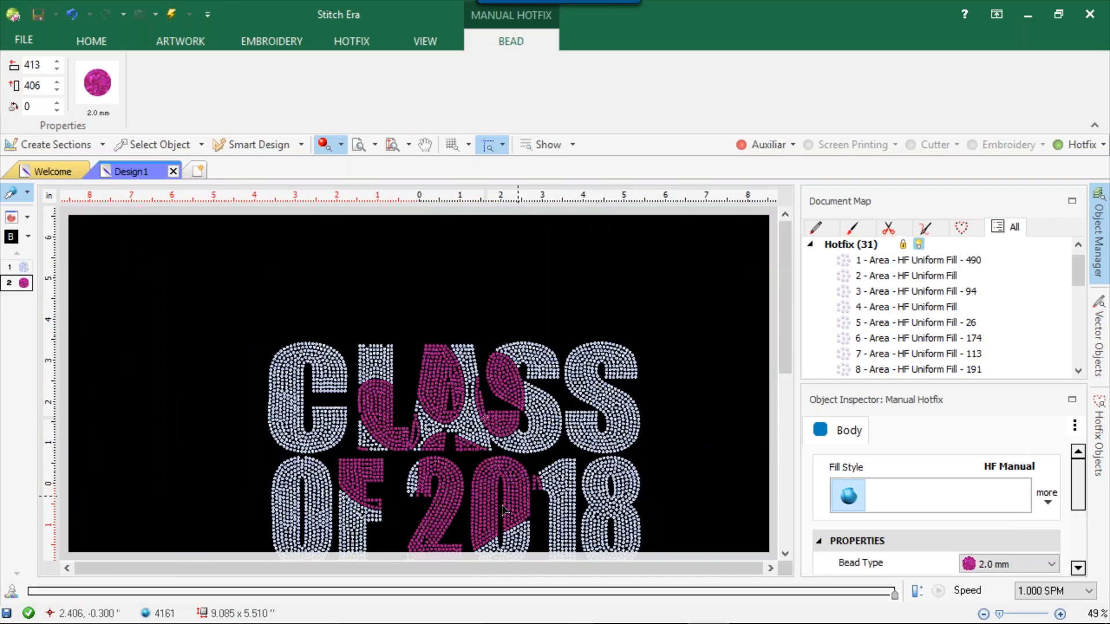
{"action": "scroll", "coordinate": [411, 518], "scroll_direction": "up", "scroll_amount": 7}
{"action": "scroll", "coordinate": [335, 474], "scroll_direction": "up", "scroll_amount": 7}
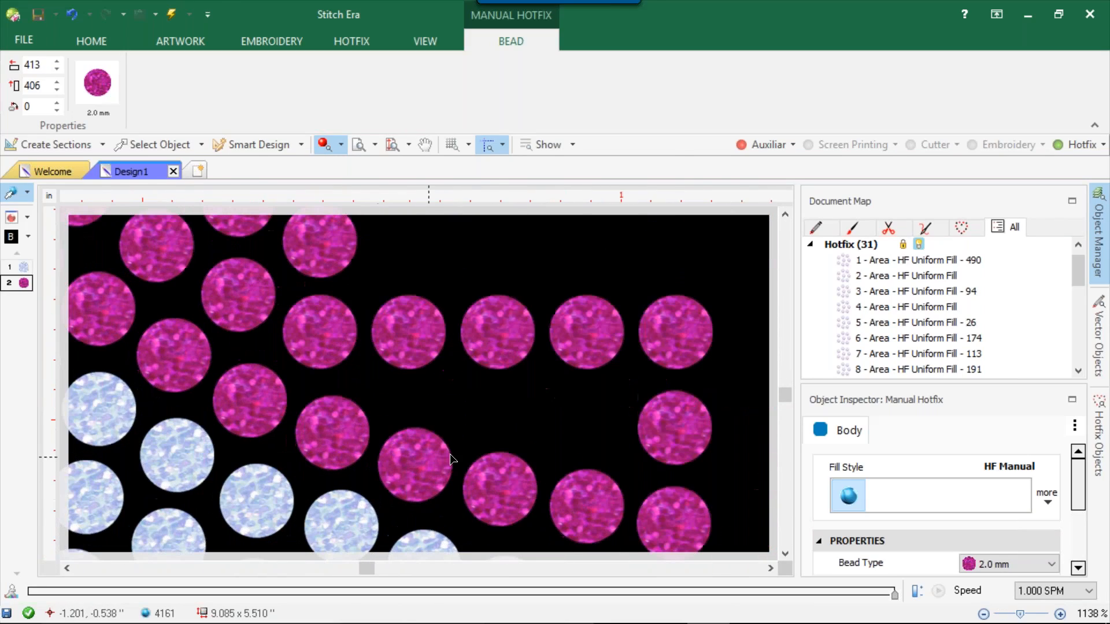
{"action": "right_click", "coordinate": [448, 451]}
{"action": "left_click", "coordinate": [521, 349]}
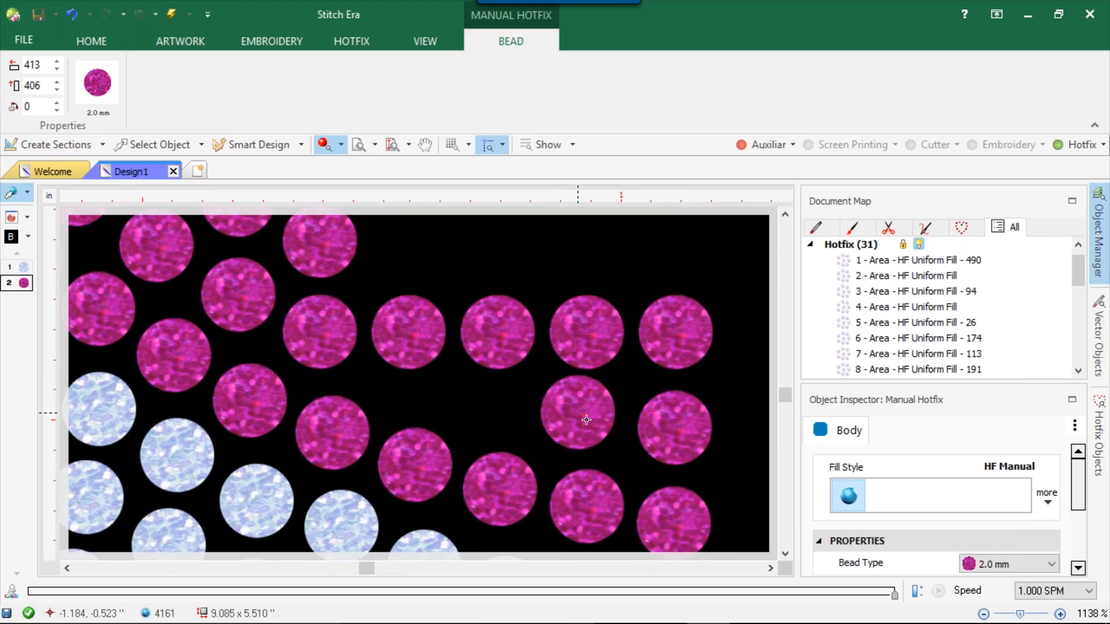
{"action": "left_click", "coordinate": [590, 421]}
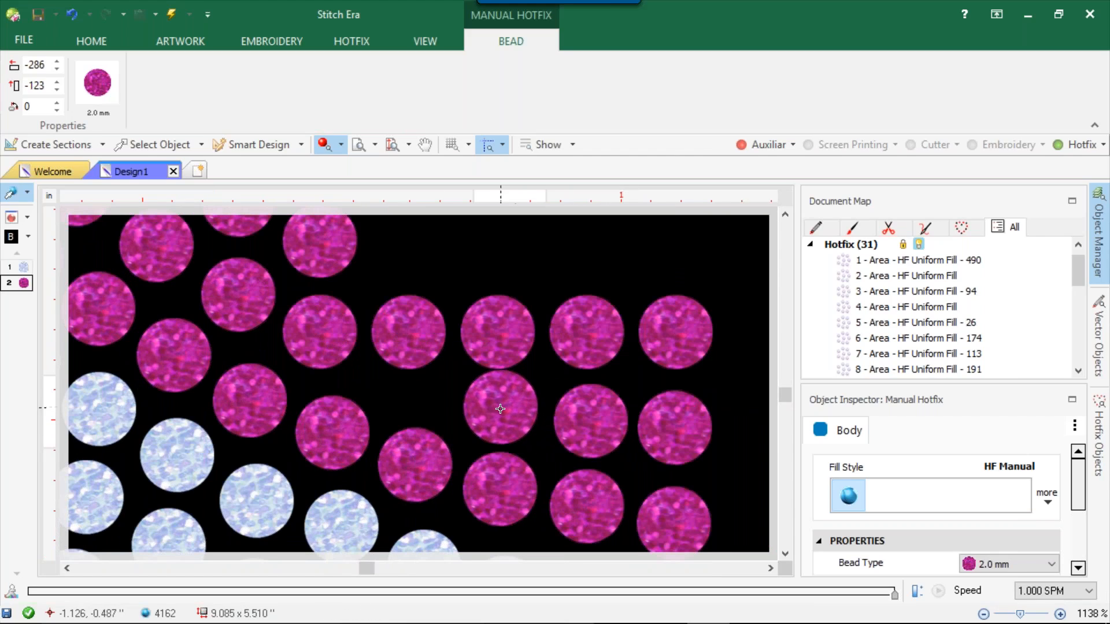
{"action": "left_click", "coordinate": [500, 411]}
{"action": "scroll", "coordinate": [500, 412], "scroll_direction": "down", "scroll_amount": 10}
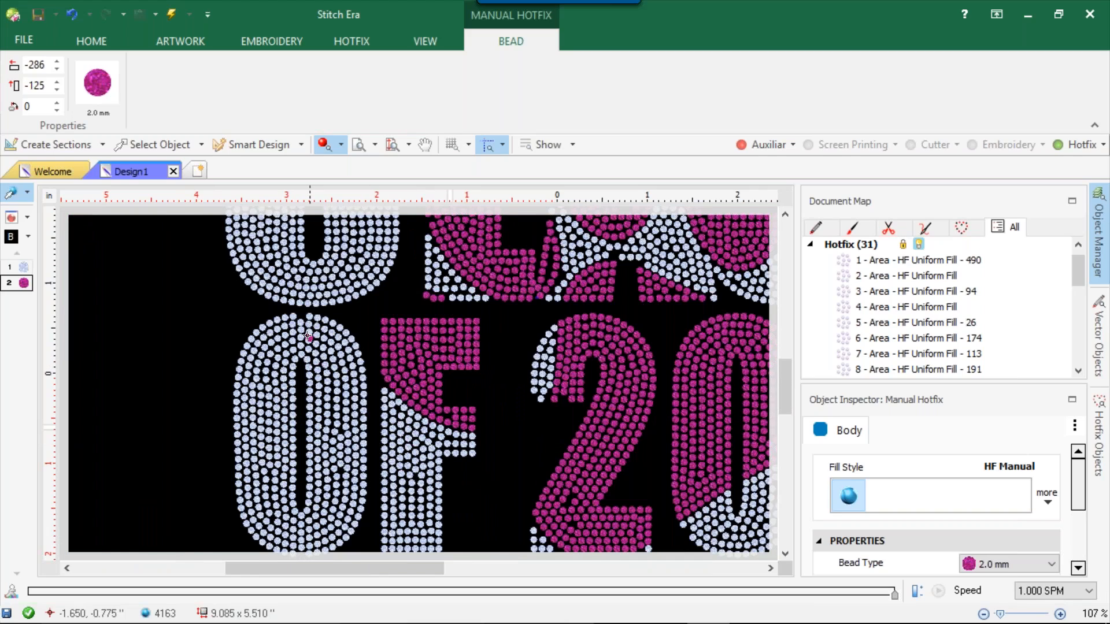
Make bead 1 active and insert a light bead in the top and the bottom gap of the O in OF
{"action": "scroll", "coordinate": [307, 336], "scroll_direction": "up", "scroll_amount": 5}
{"action": "left_click", "coordinate": [16, 267]}
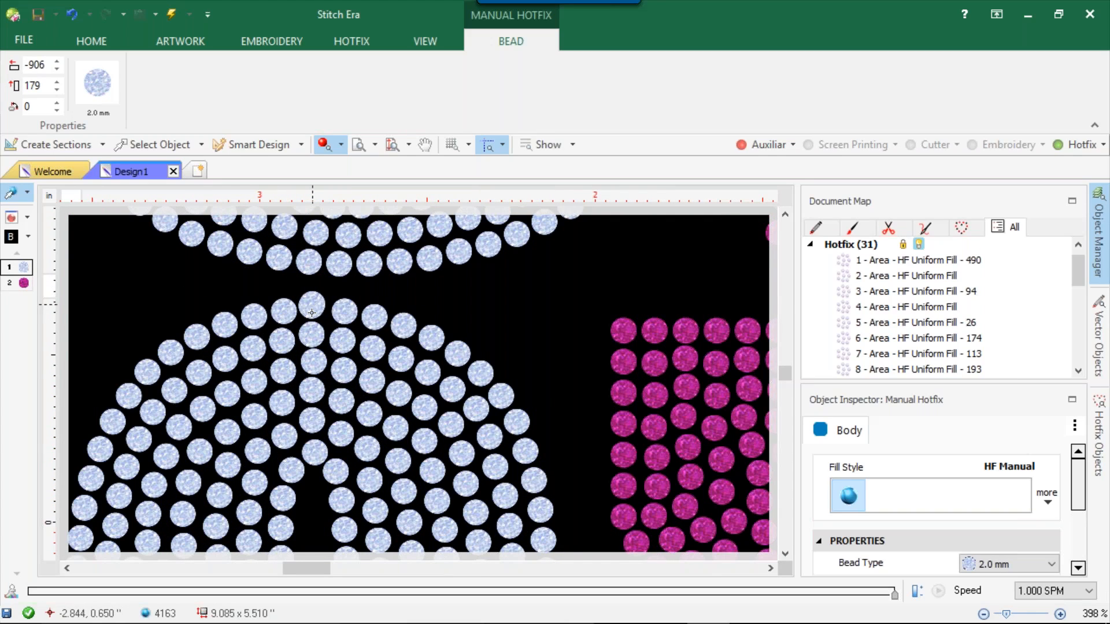
{"action": "left_click", "coordinate": [312, 312]}
{"action": "scroll", "coordinate": [312, 312], "scroll_direction": "down", "scroll_amount": 7}
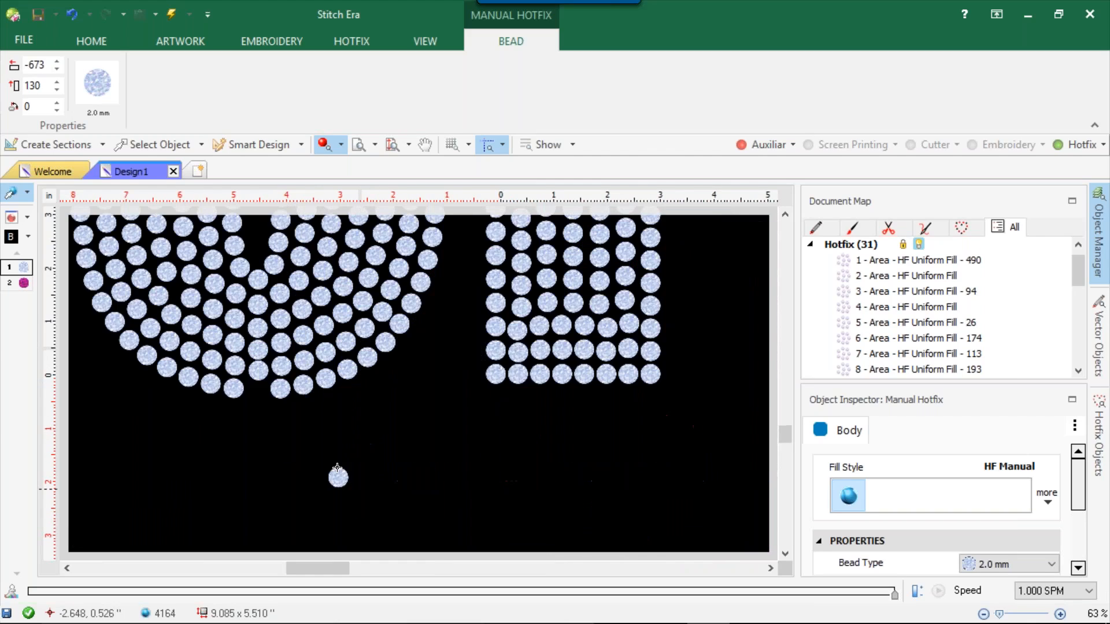
{"action": "scroll", "coordinate": [279, 393], "scroll_direction": "up", "scroll_amount": 8}
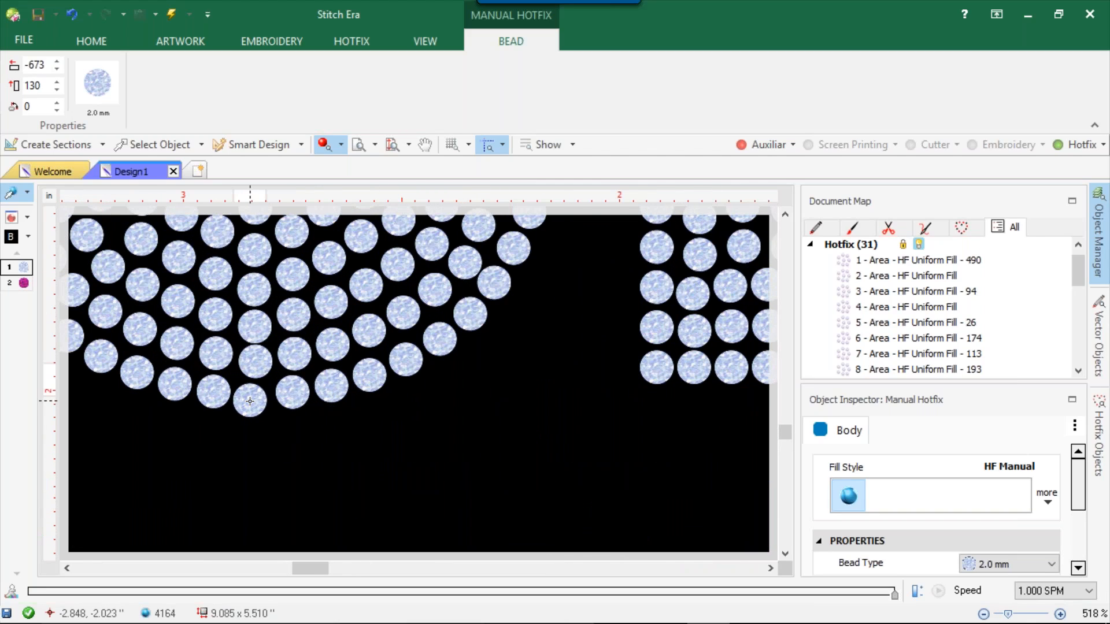
{"action": "left_click", "coordinate": [269, 393]}
{"action": "scroll", "coordinate": [307, 393], "scroll_direction": "down", "scroll_amount": 6}
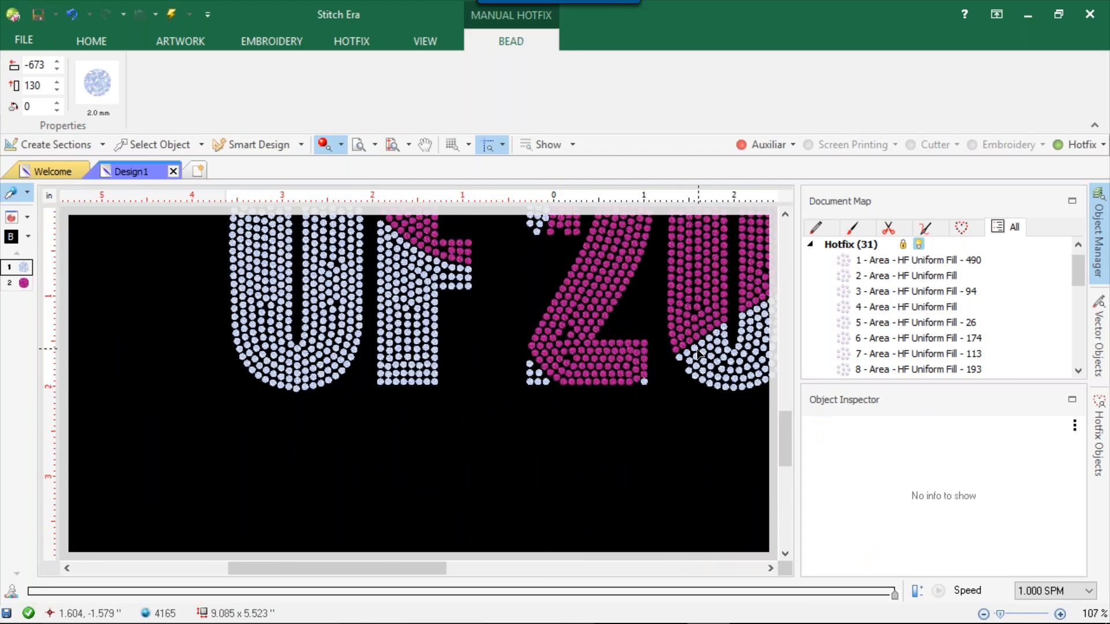
Change the light bead at the lower right corner of the 2 to purple palette bead 2
{"action": "scroll", "coordinate": [697, 352], "scroll_direction": "down", "scroll_amount": 3}
{"action": "scroll", "coordinate": [574, 412], "scroll_direction": "up", "scroll_amount": 4}
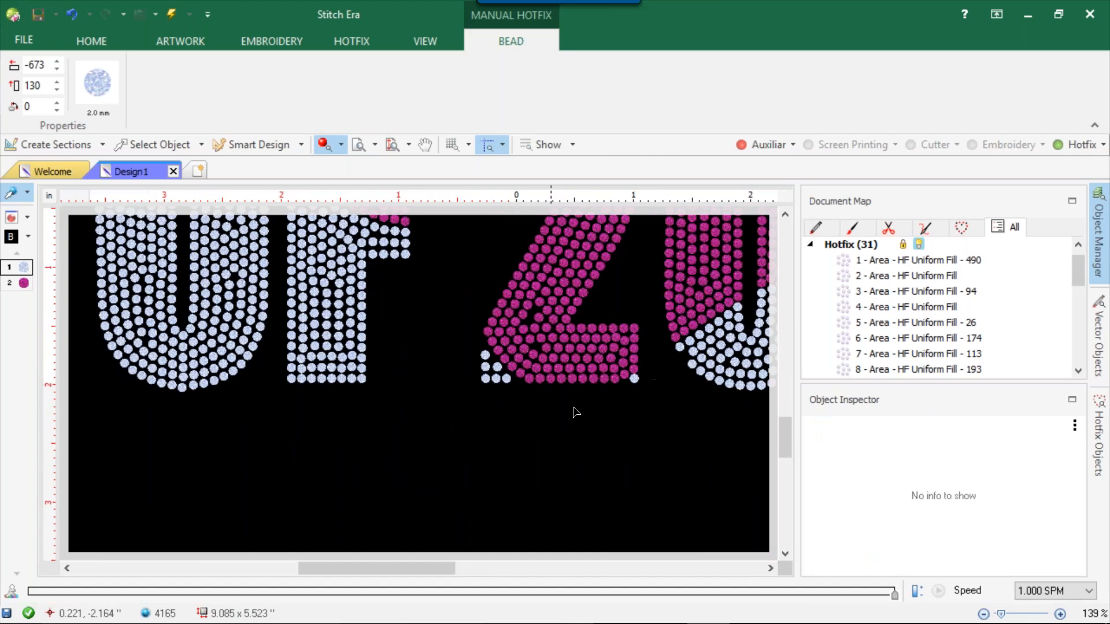
{"action": "left_click", "coordinate": [634, 381]}
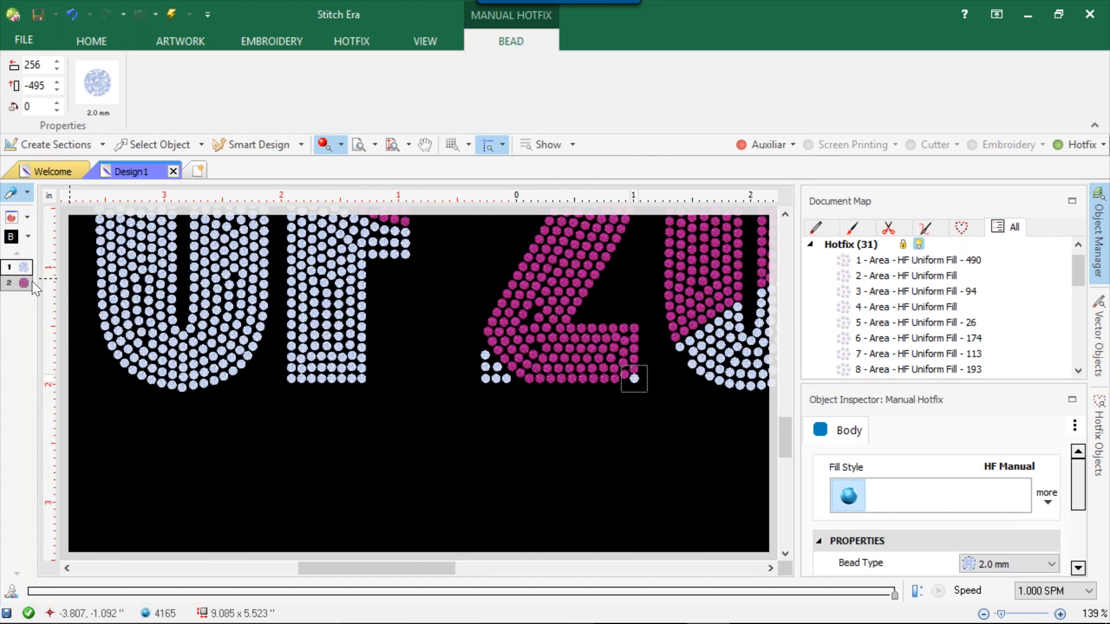
{"action": "scroll", "coordinate": [641, 377], "scroll_direction": "up", "scroll_amount": 8}
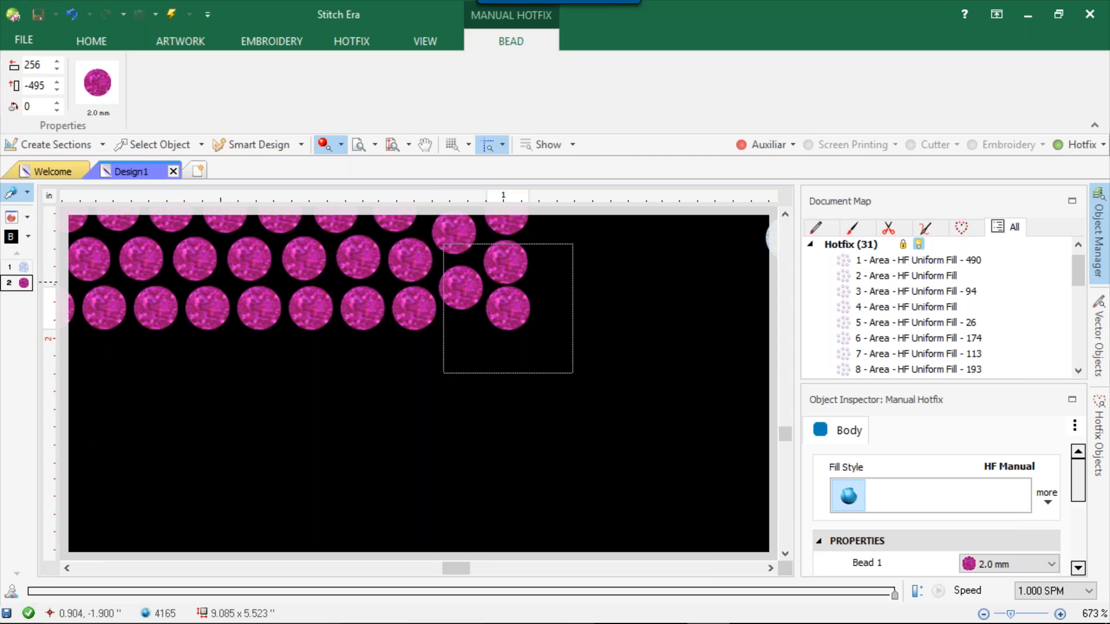
Reposition the misaligned purple beads at the right end of the 2's base to even out the rows and the edge column
{"action": "left_click", "coordinate": [486, 292]}
{"action": "left_click_drag", "start_coordinate": [461, 285], "coordinate": [470, 302]}
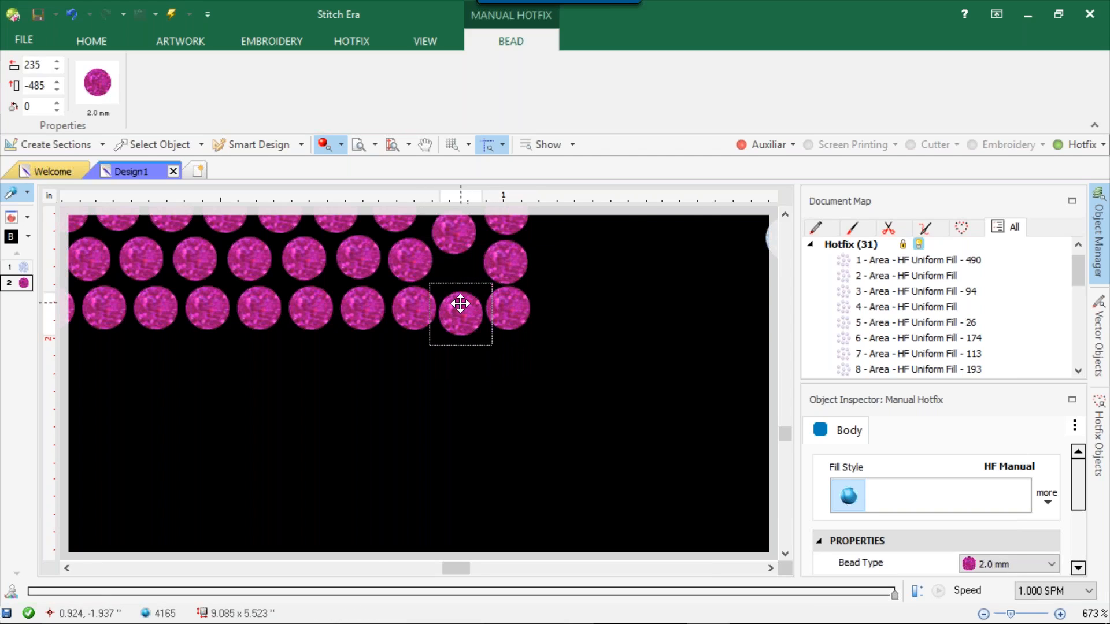
{"action": "scroll", "coordinate": [454, 266], "scroll_direction": "down", "scroll_amount": 3}
{"action": "scroll", "coordinate": [452, 234], "scroll_direction": "up", "scroll_amount": 4}
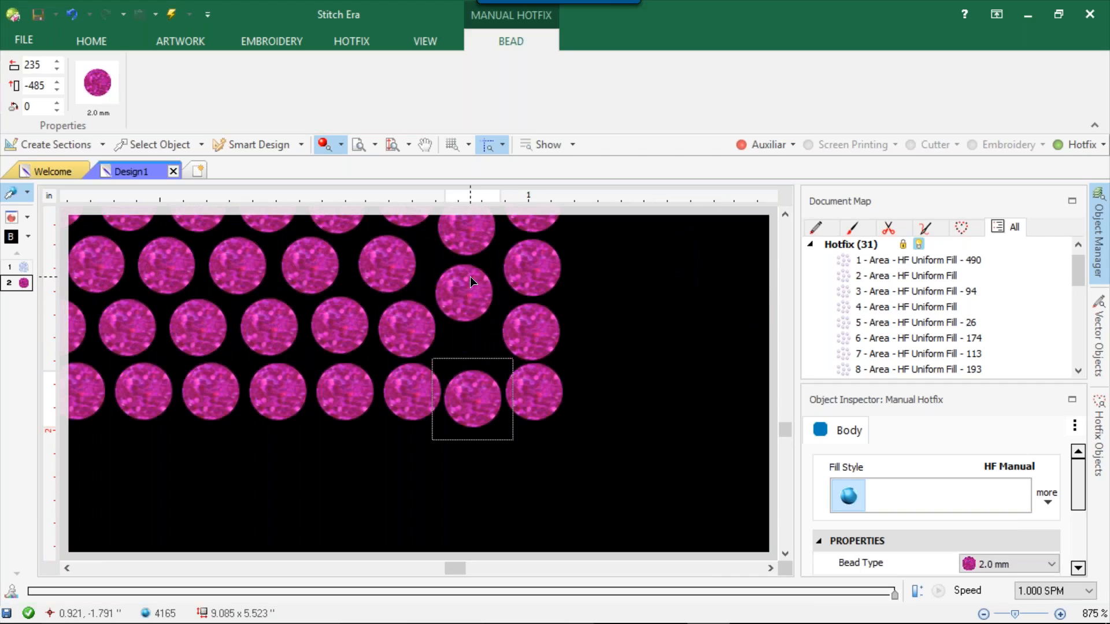
{"action": "left_click_drag", "start_coordinate": [470, 282], "coordinate": [537, 311]}
{"action": "scroll", "coordinate": [471, 322], "scroll_direction": "down", "scroll_amount": 3}
{"action": "scroll", "coordinate": [473, 247], "scroll_direction": "up", "scroll_amount": 2}
{"action": "scroll", "coordinate": [473, 247], "scroll_direction": "up", "scroll_amount": 2}
{"action": "left_click", "coordinate": [480, 333]}
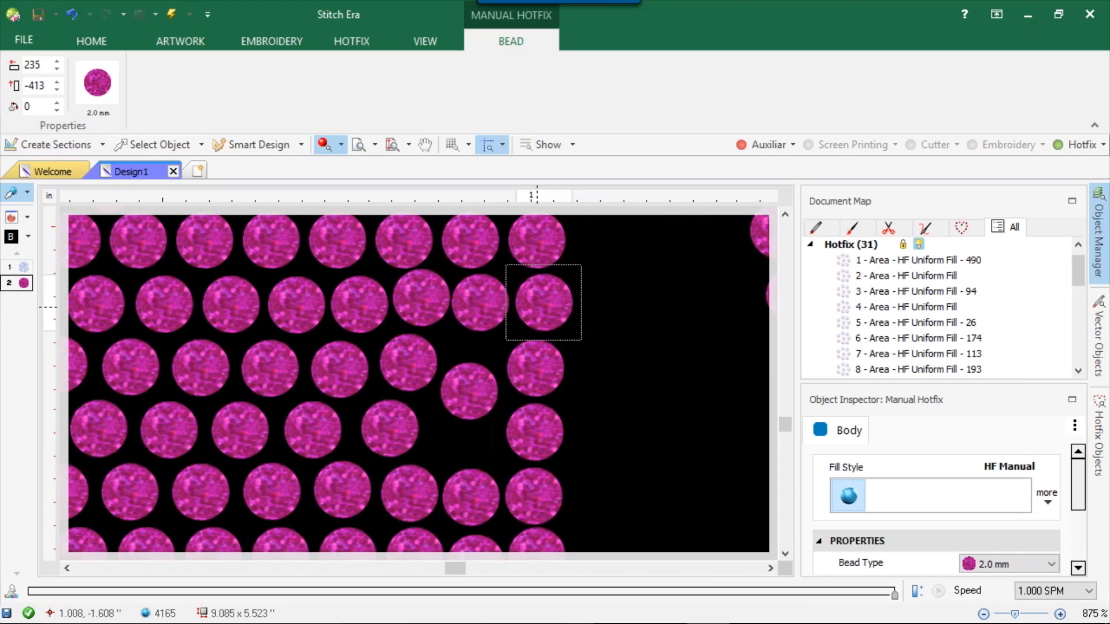
{"action": "left_click_drag", "start_coordinate": [480, 388], "coordinate": [478, 362]}
Insert a purple bead in the remaining gap near the right end of the 2's base and nudge the bead above it down
{"action": "right_click", "coordinate": [495, 365]}
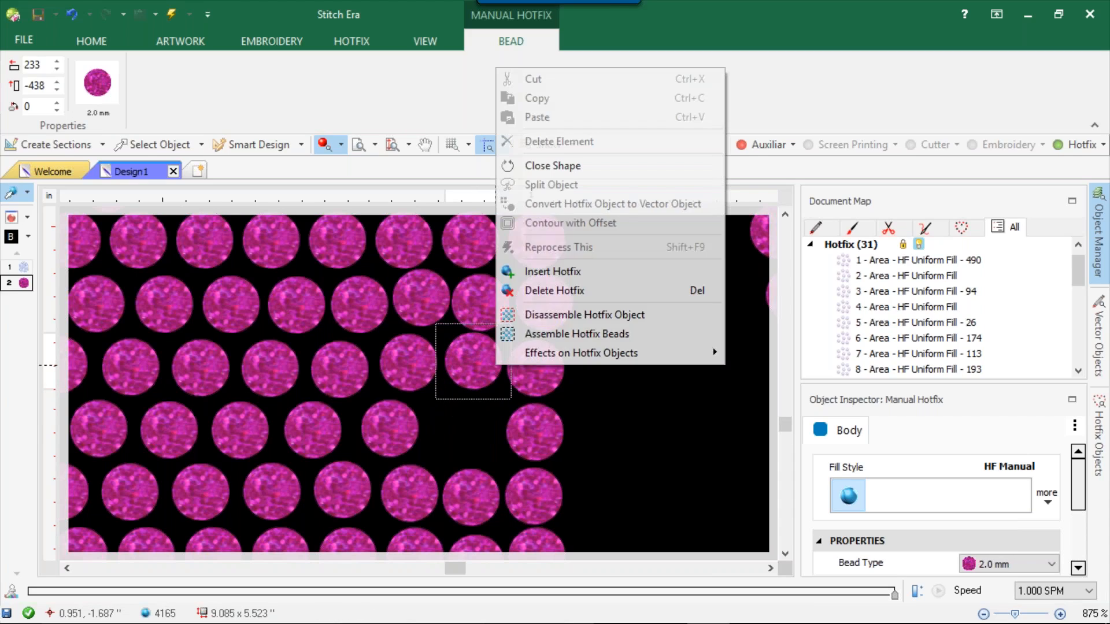
{"action": "left_click", "coordinate": [550, 272]}
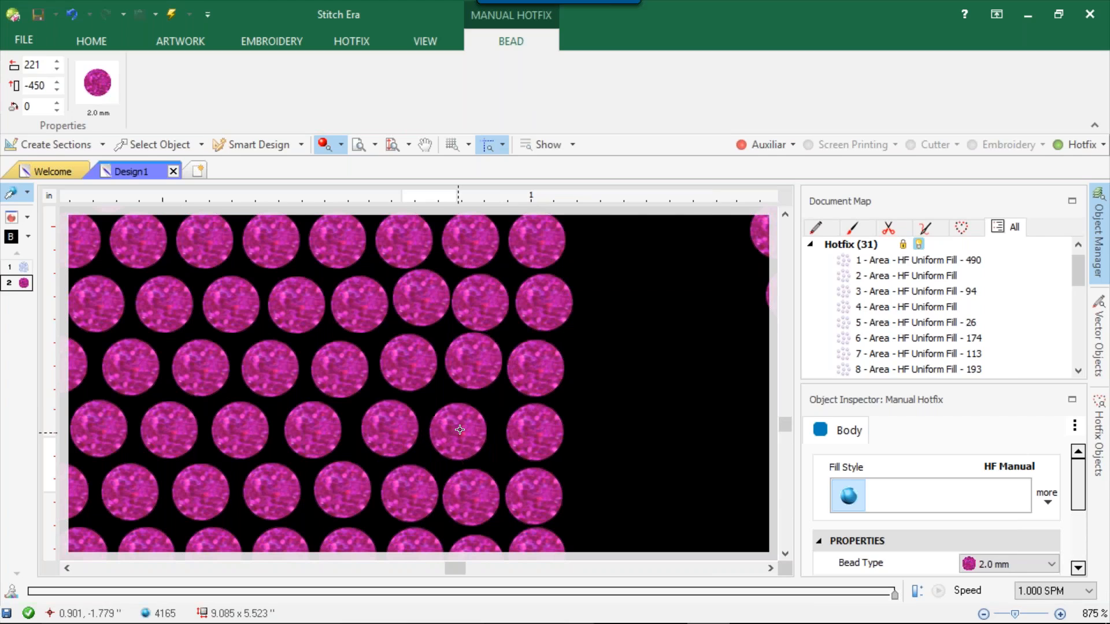
{"action": "left_click", "coordinate": [454, 439]}
{"action": "left_click_drag", "start_coordinate": [481, 357], "coordinate": [474, 364]}
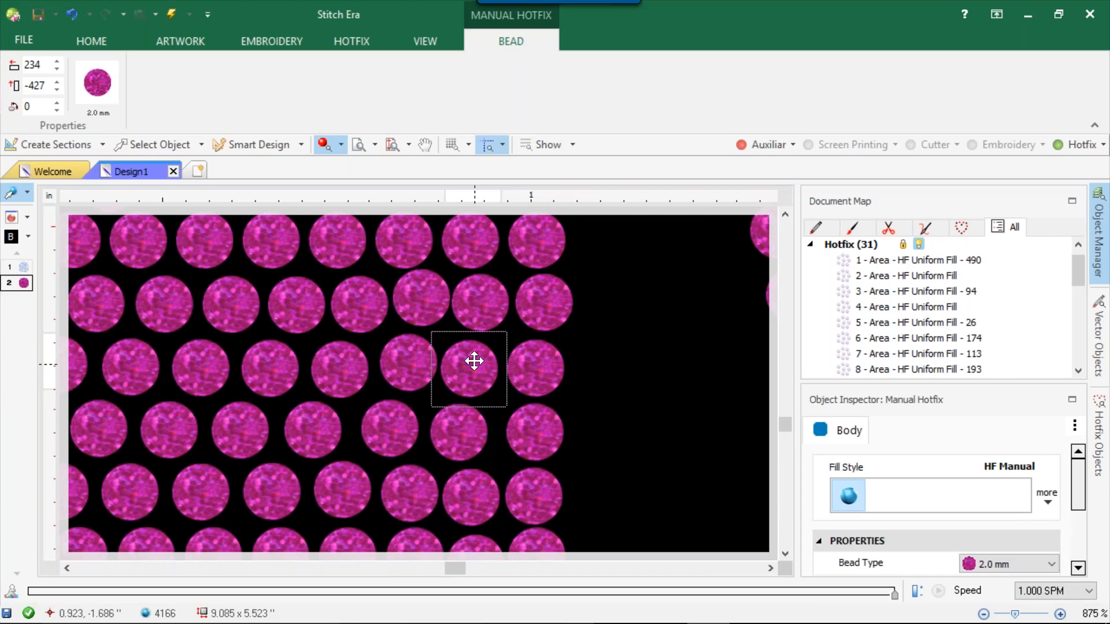
Move a purple bead up where the 2's diagonal meets its base and insert two purple beads in the gap beneath it
{"action": "scroll", "coordinate": [472, 365], "scroll_direction": "down", "scroll_amount": 1}
{"action": "scroll", "coordinate": [472, 365], "scroll_direction": "down", "scroll_amount": 6}
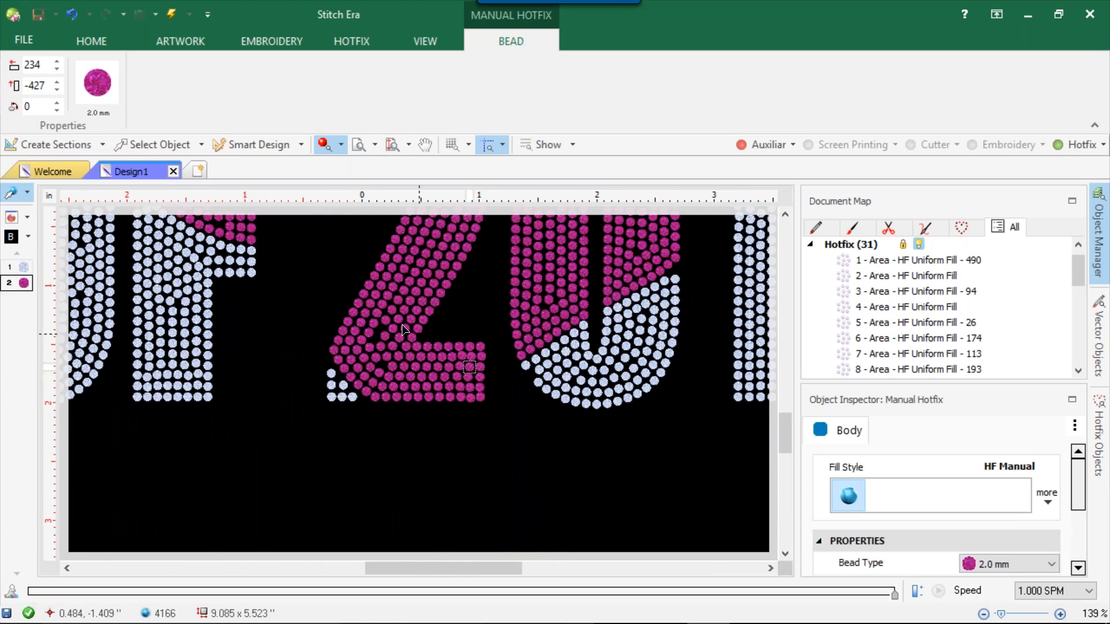
{"action": "scroll", "coordinate": [402, 324], "scroll_direction": "up", "scroll_amount": 8}
{"action": "left_click_drag", "start_coordinate": [401, 356], "coordinate": [393, 308]}
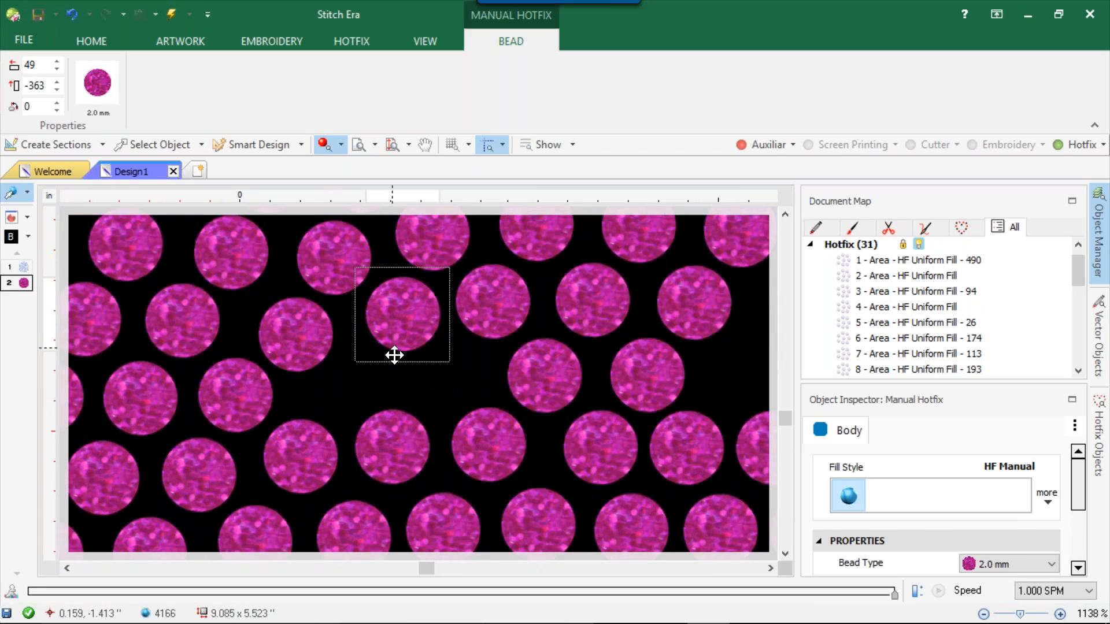
{"action": "right_click", "coordinate": [490, 332]}
{"action": "left_click", "coordinate": [572, 236]}
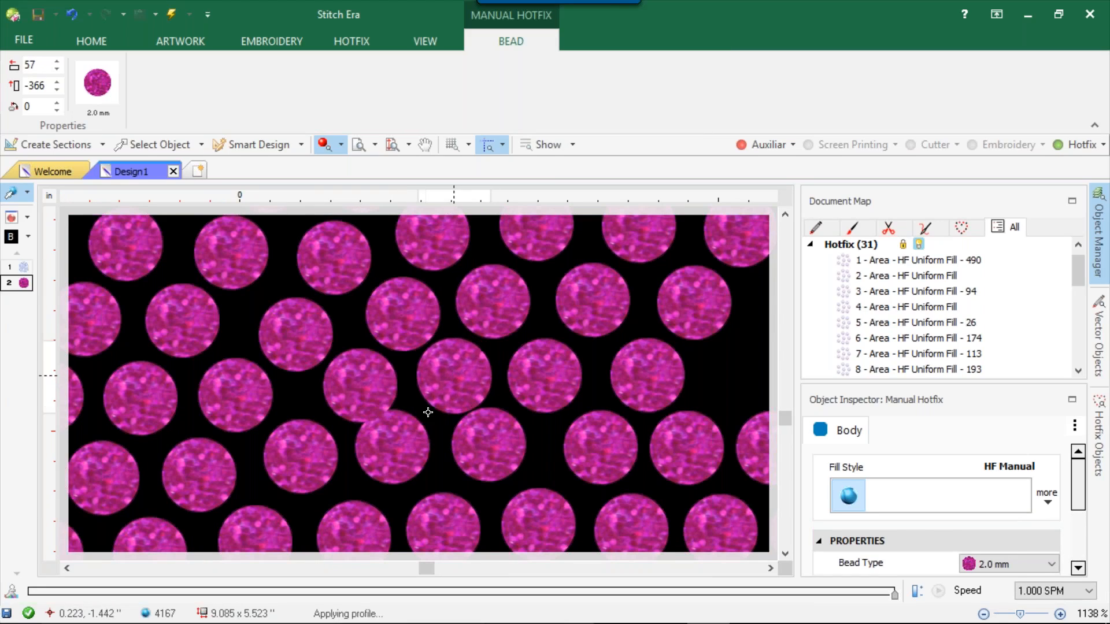
Shift the two purple beads just below the inserted pair slightly downward to clear the overlaps in the 2
{"action": "left_click", "coordinate": [395, 451]}
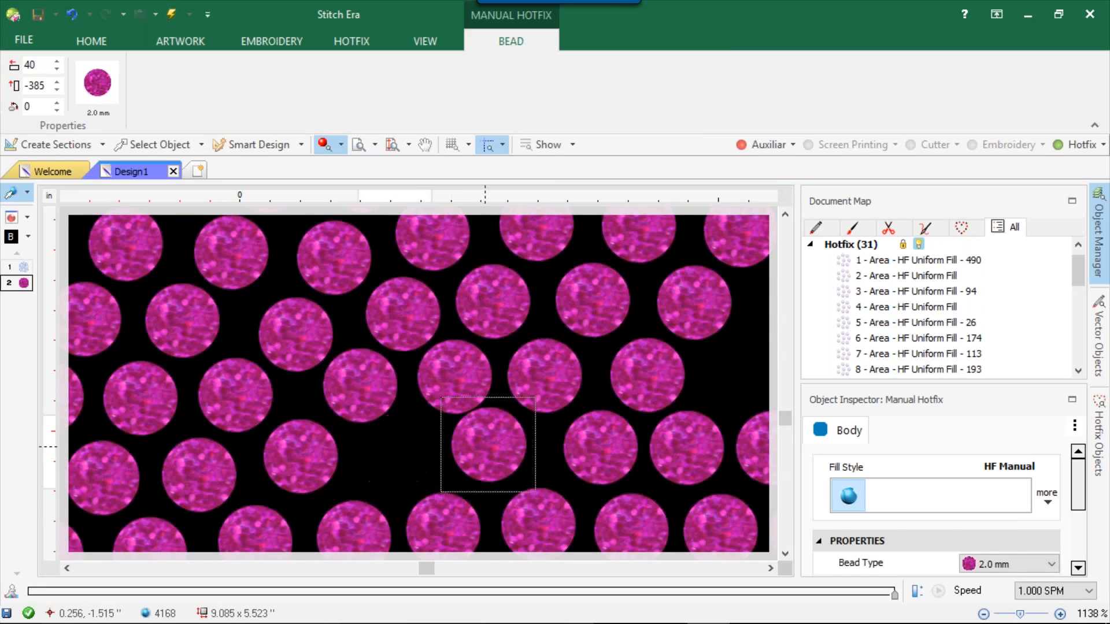
{"action": "left_click_drag", "start_coordinate": [489, 443], "coordinate": [494, 456]}
{"action": "left_click_drag", "start_coordinate": [382, 450], "coordinate": [384, 459]}
{"action": "scroll", "coordinate": [384, 459], "scroll_direction": "down", "scroll_amount": 5}
{"action": "scroll", "coordinate": [404, 481], "scroll_direction": "down", "scroll_amount": 3}
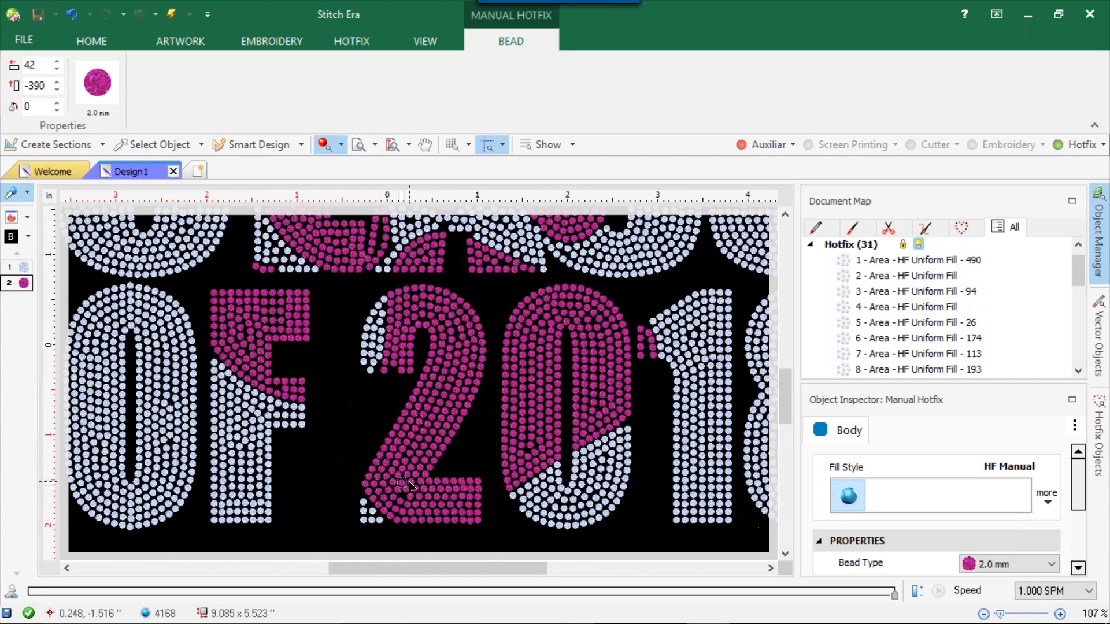
{"action": "scroll", "coordinate": [422, 485], "scroll_direction": "down", "scroll_amount": 3}
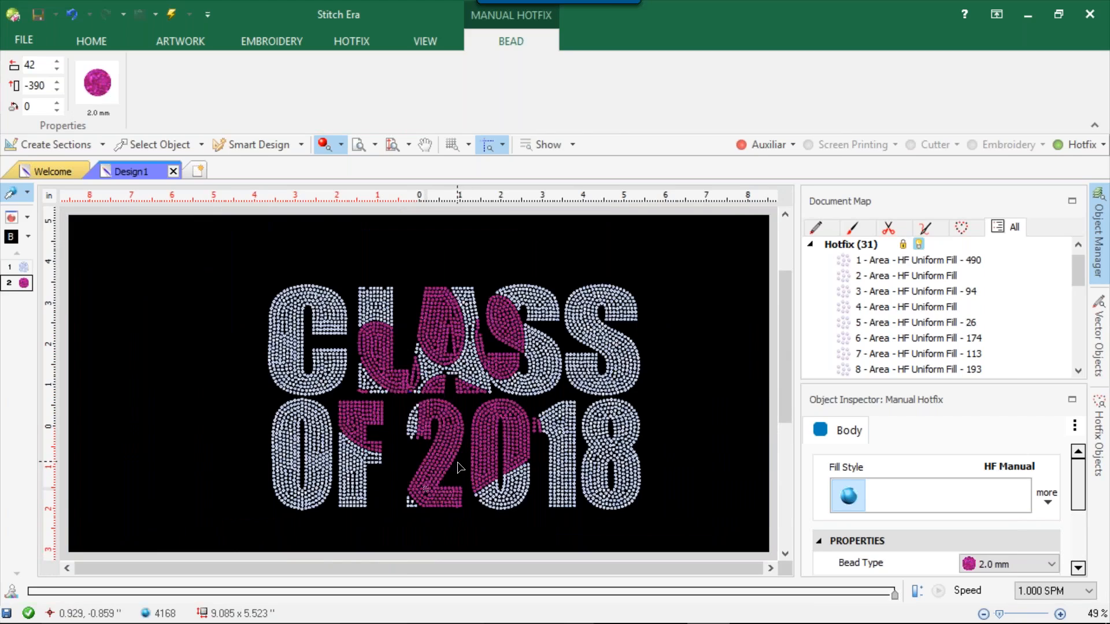
{"action": "scroll", "coordinate": [457, 431], "scroll_direction": "up", "scroll_amount": 1}
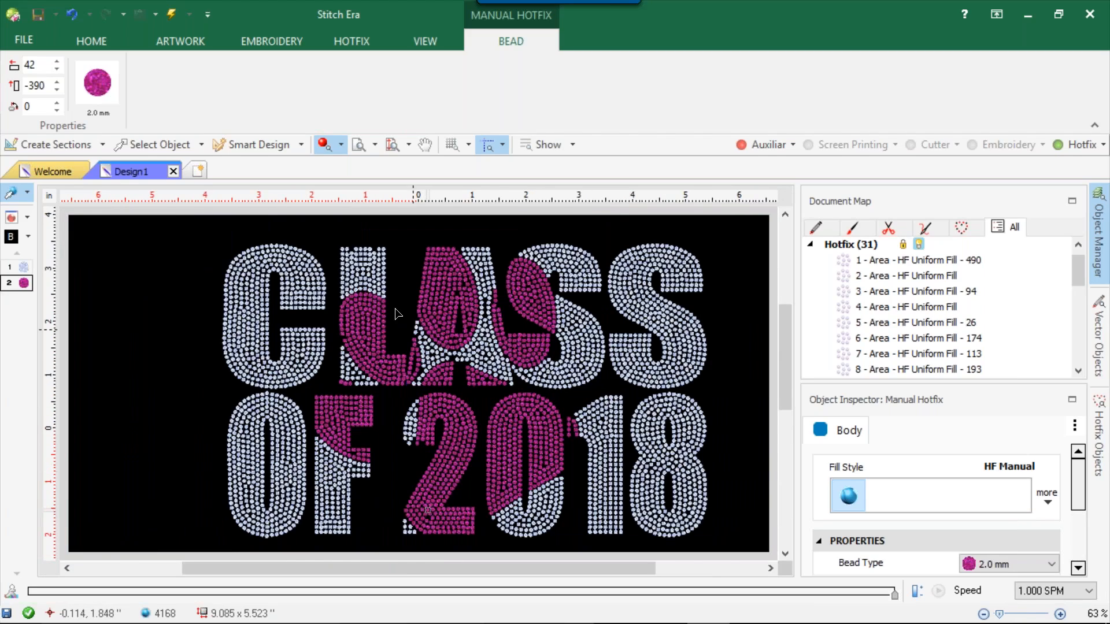